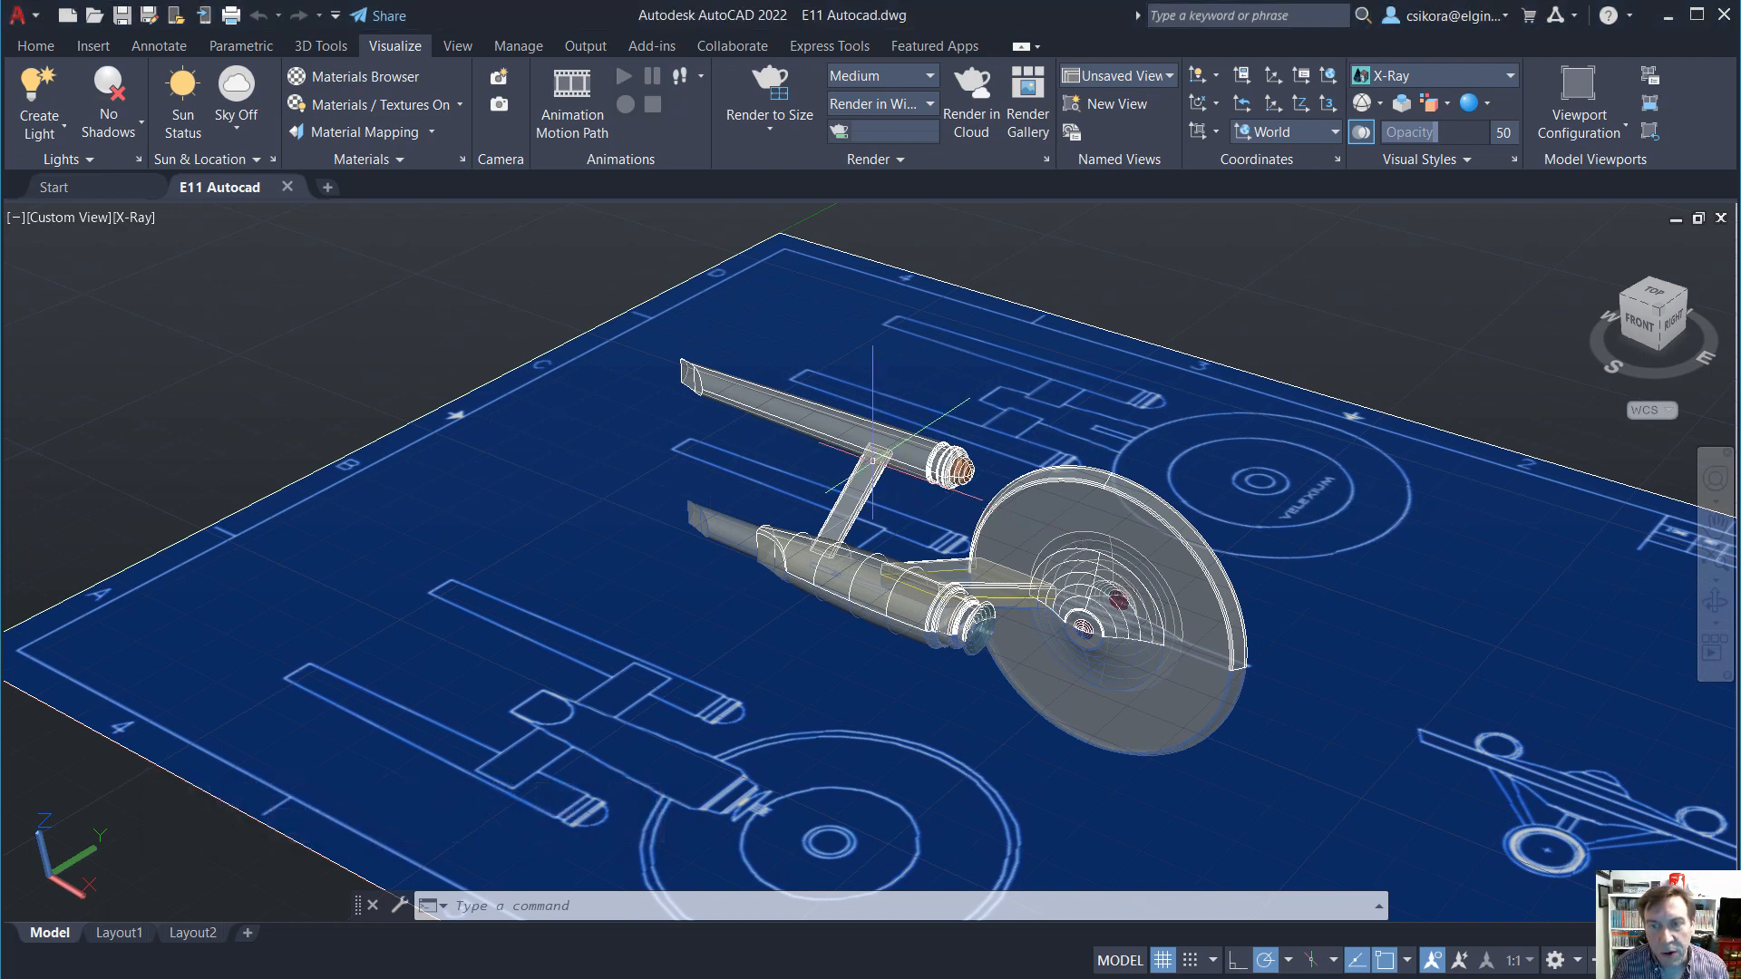
Create a new drawing from the acad3D template.
middle_click_drag(852, 489, 898, 520, "shift")
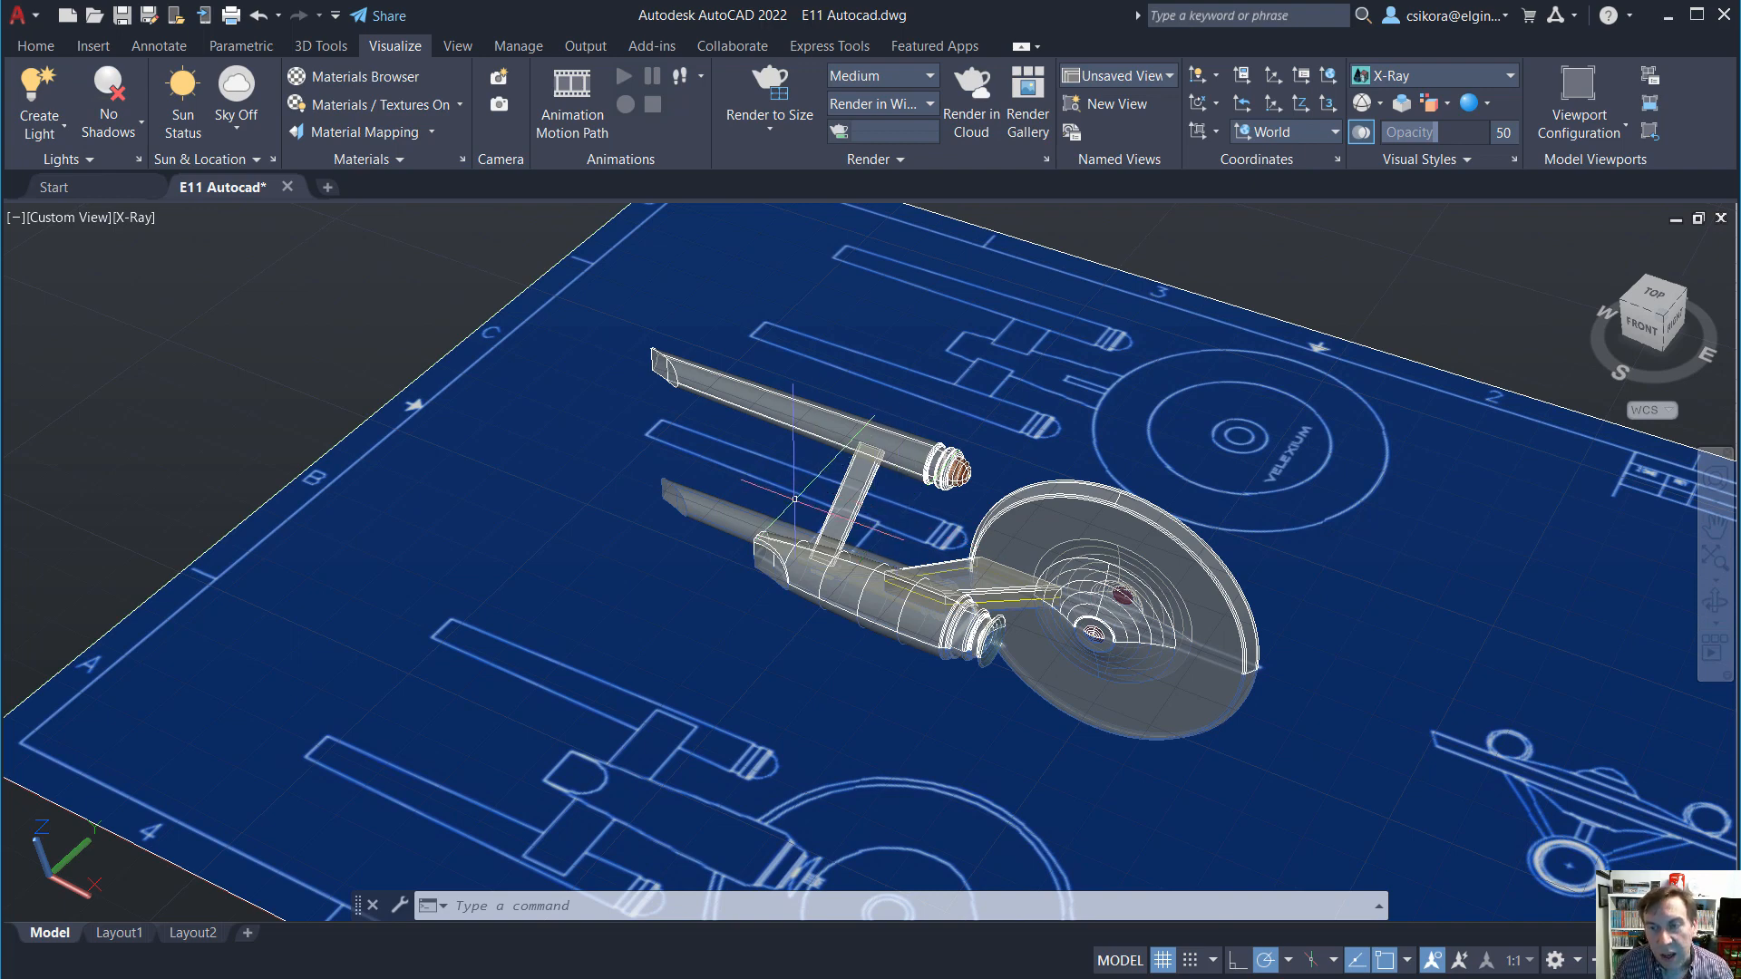
left_click(69, 19)
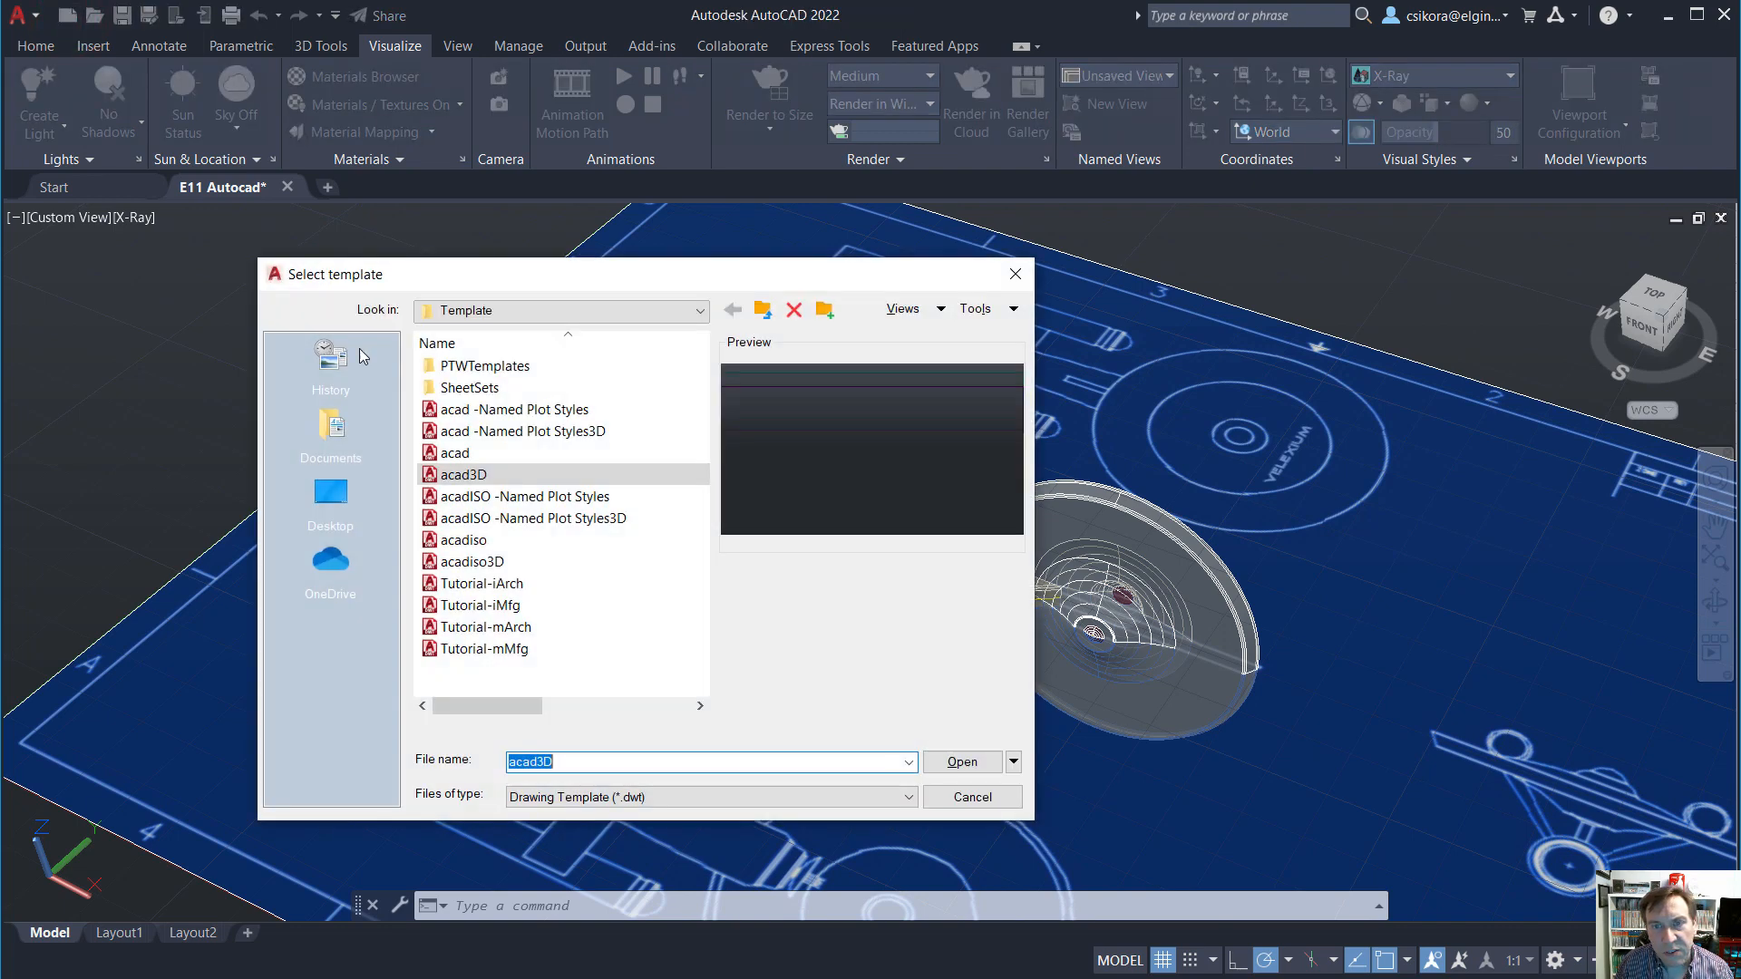
left_click(461, 481)
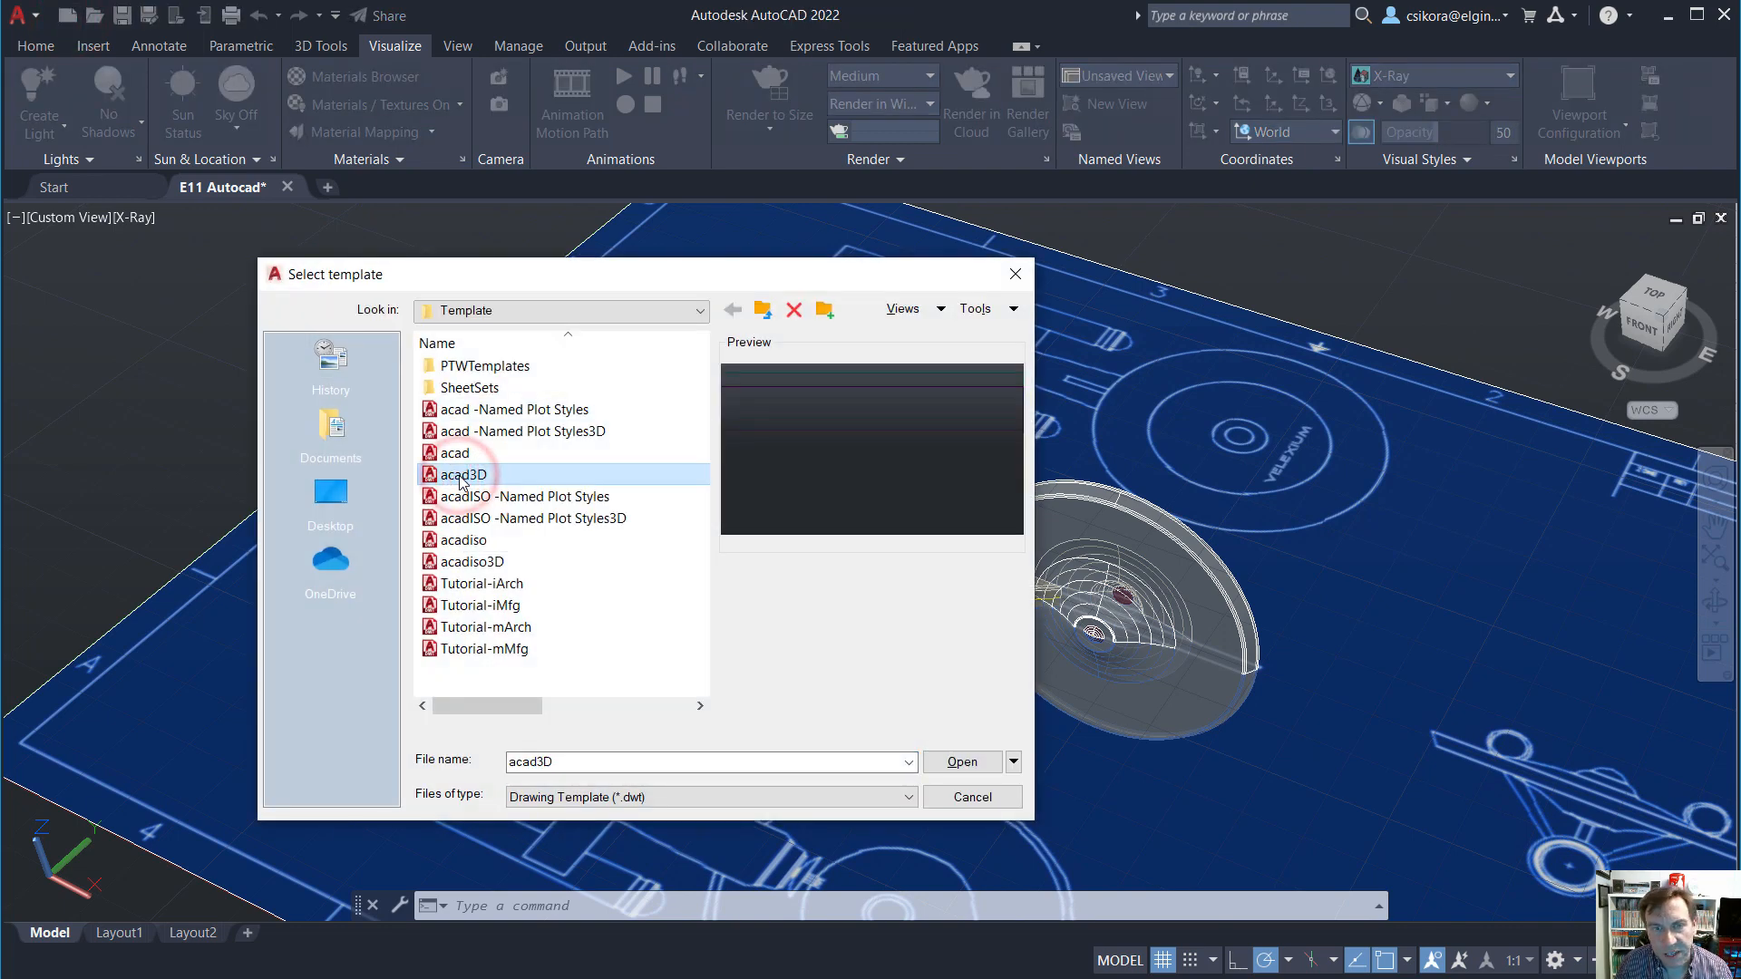
left_click(965, 765)
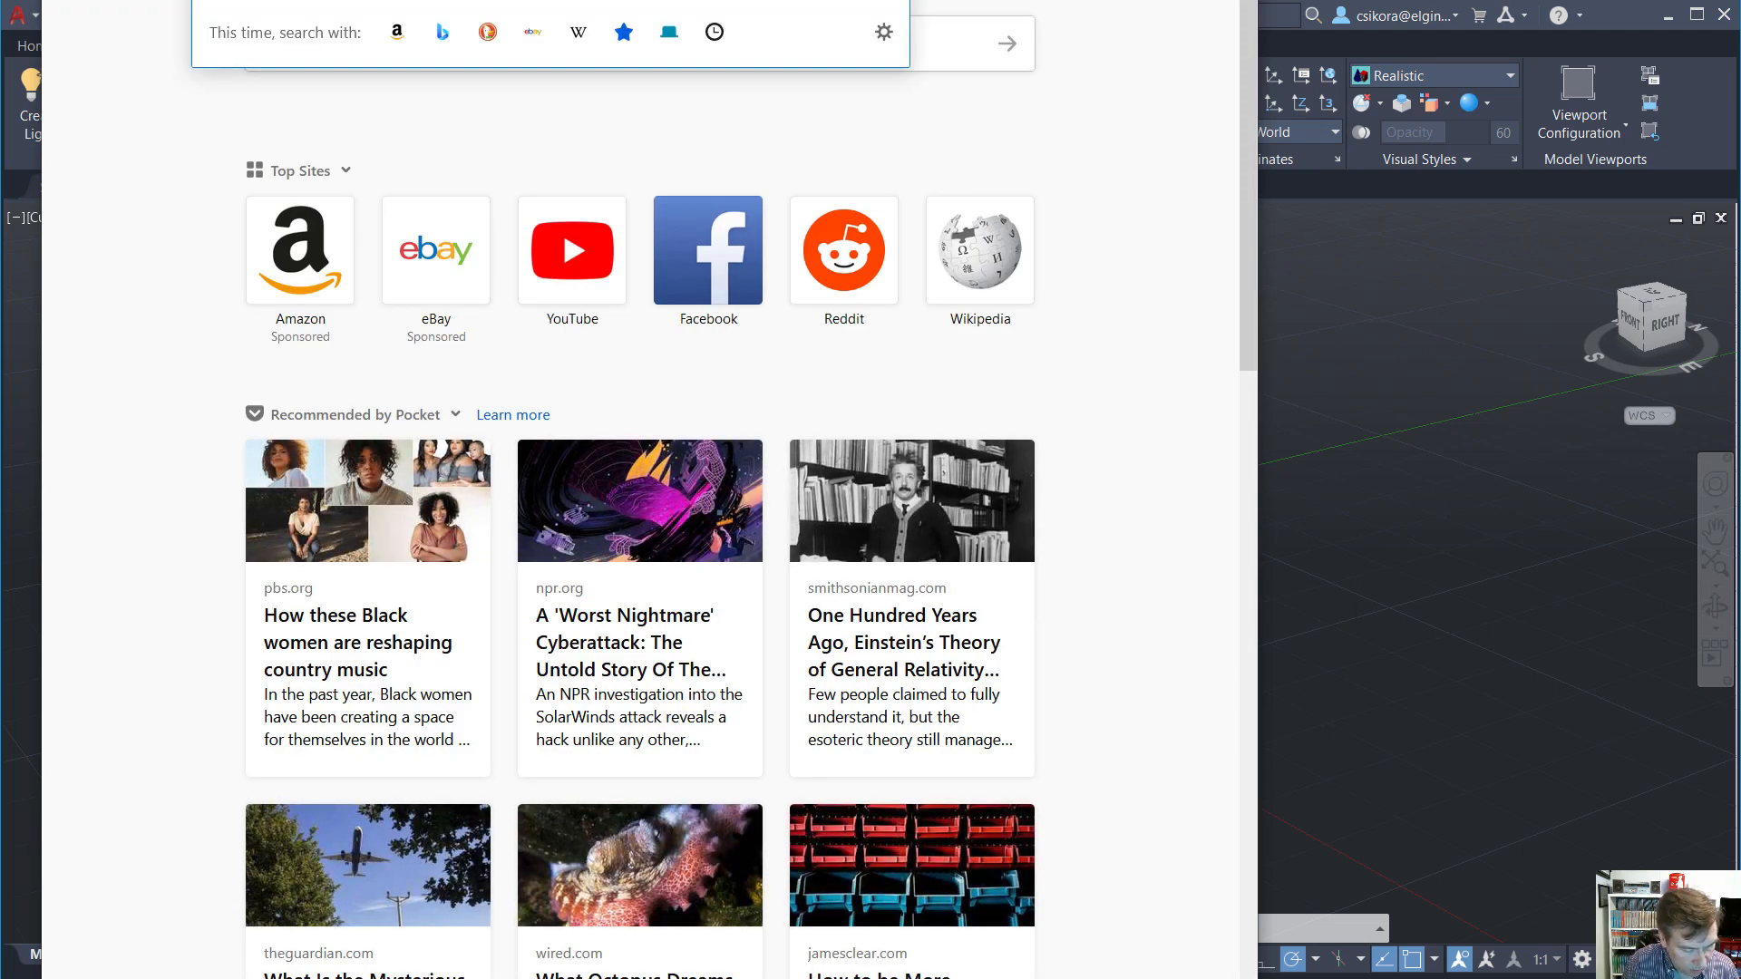
Search for vertanux1 in the web browser and view that site's Part files and Instructional Manuals pages.
key("Return")
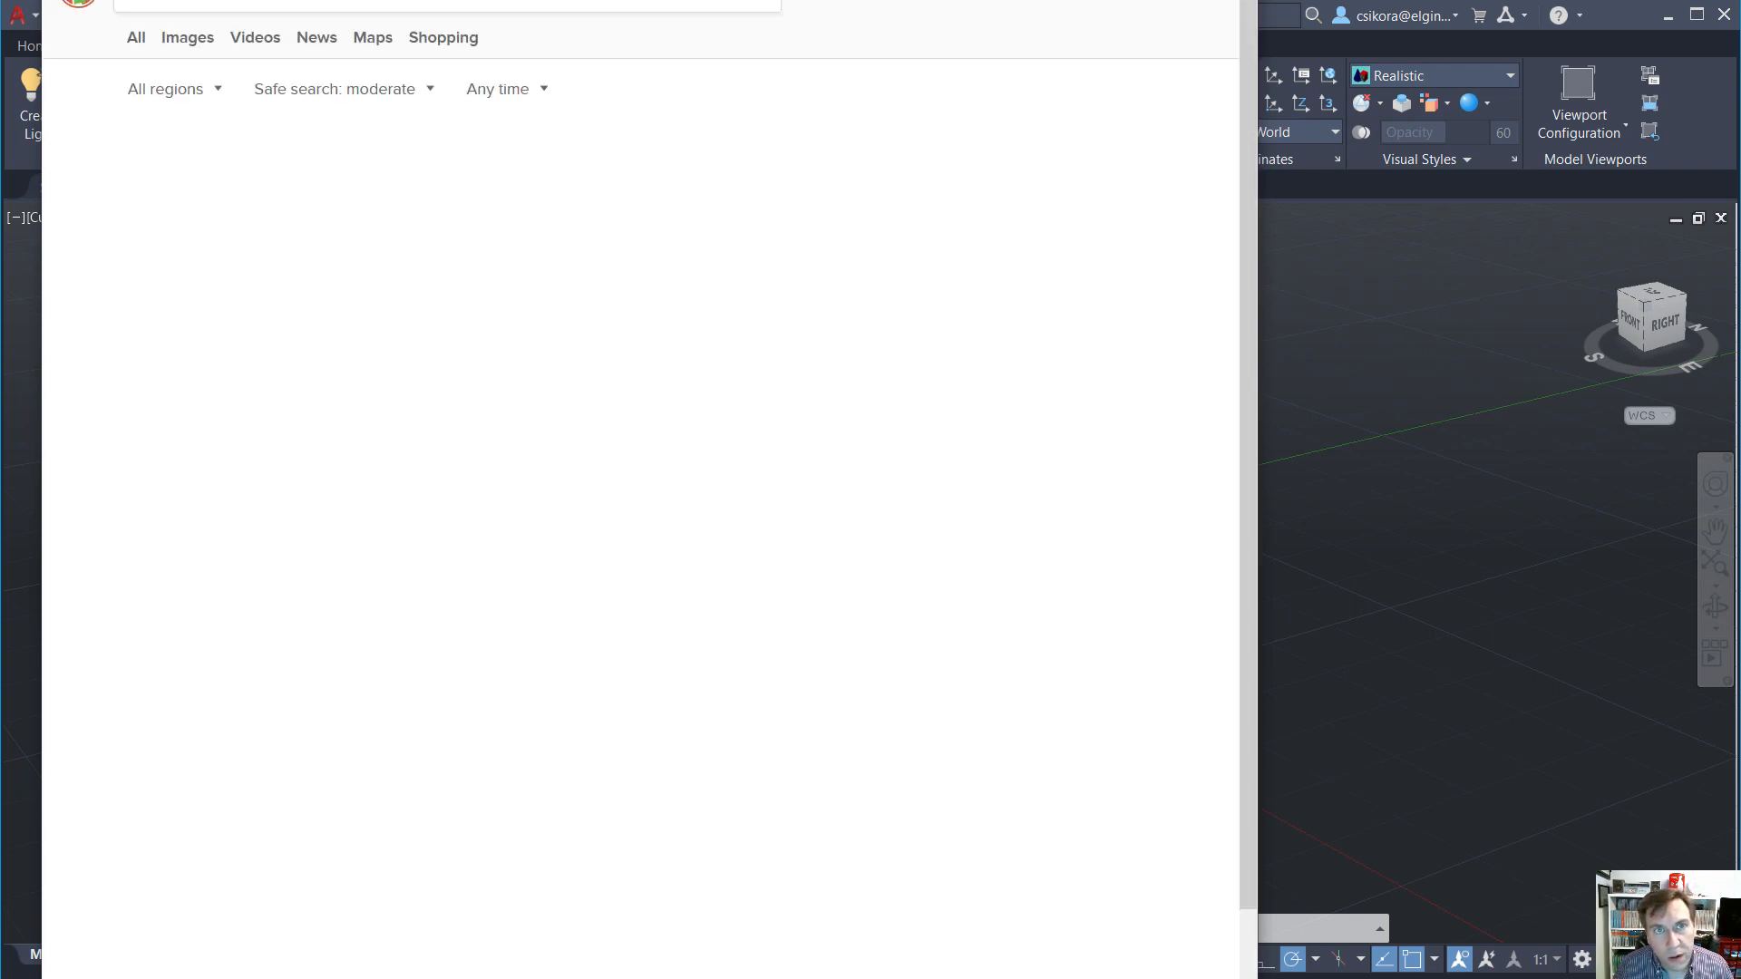
left_click_drag(482, 0, 534, 30)
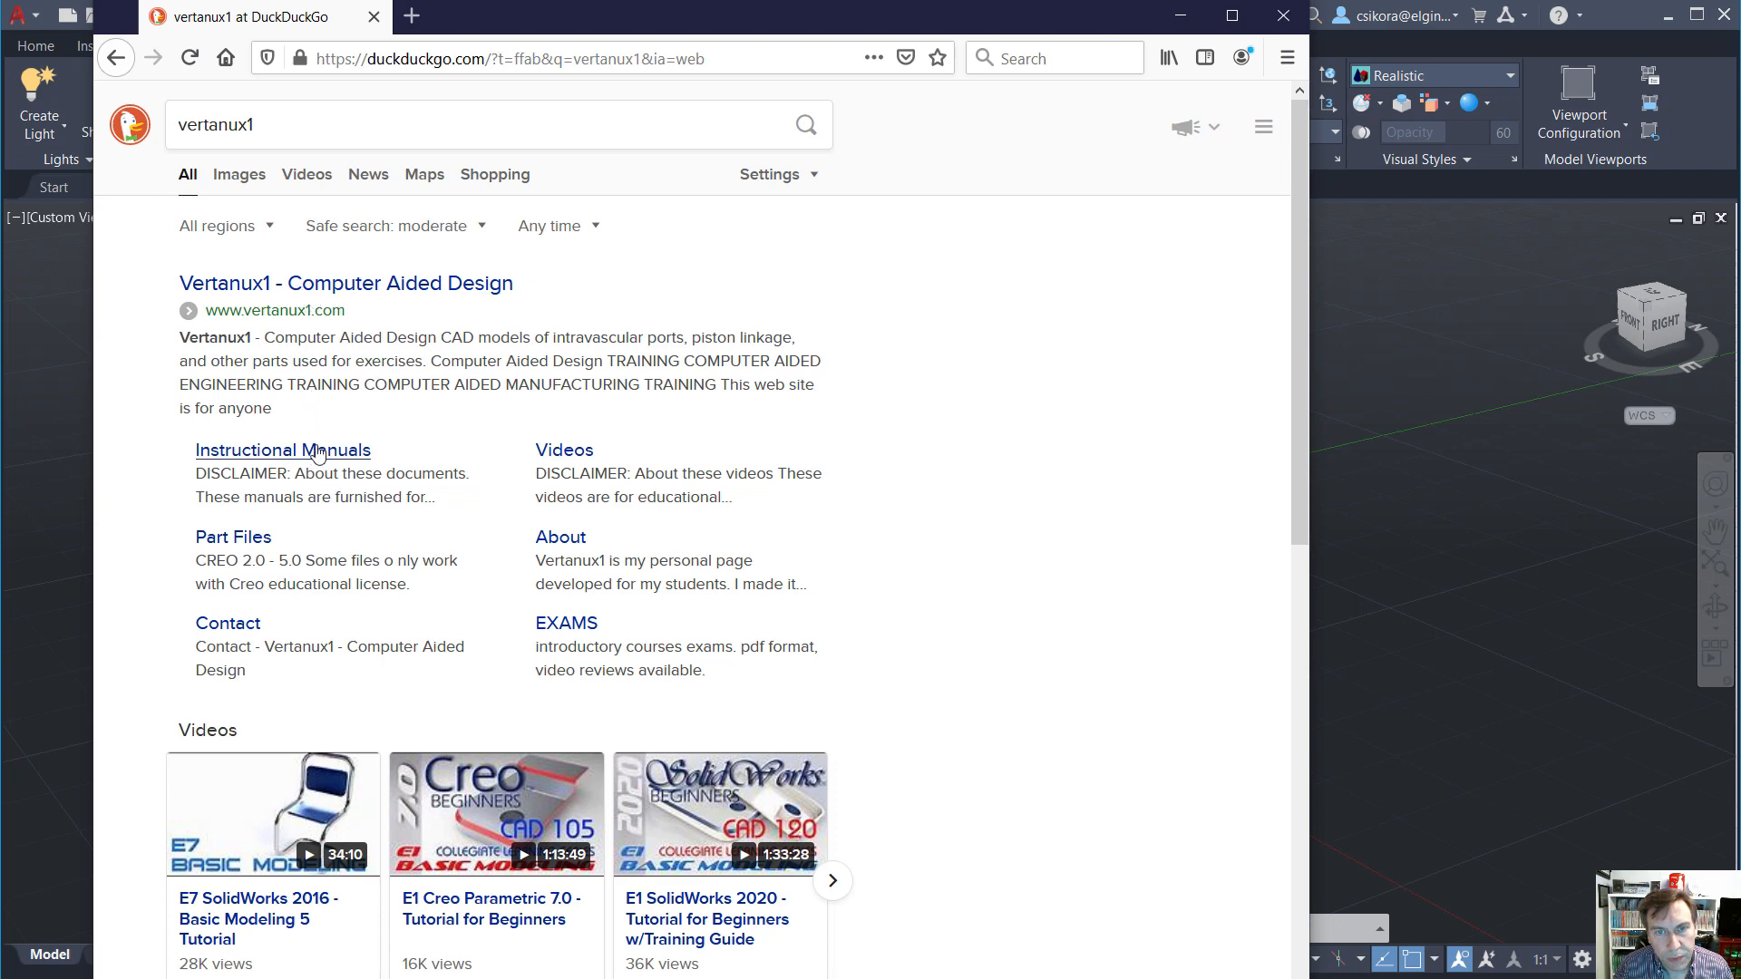
left_click(377, 288)
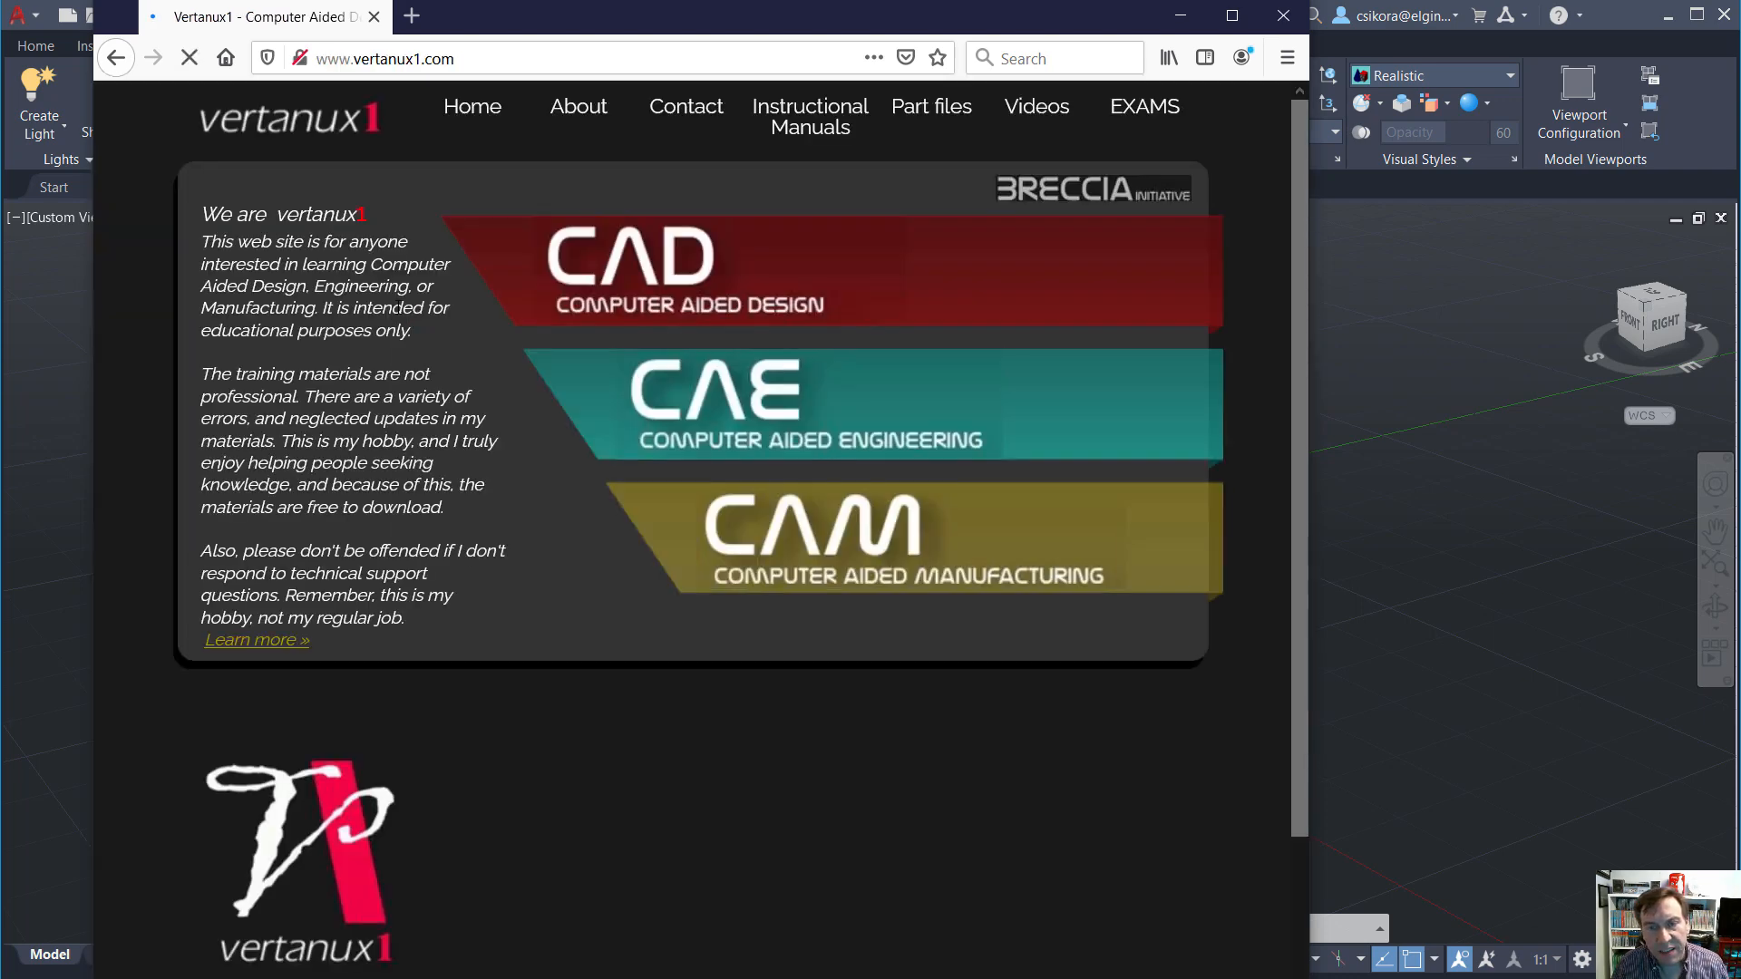
left_click(931, 116)
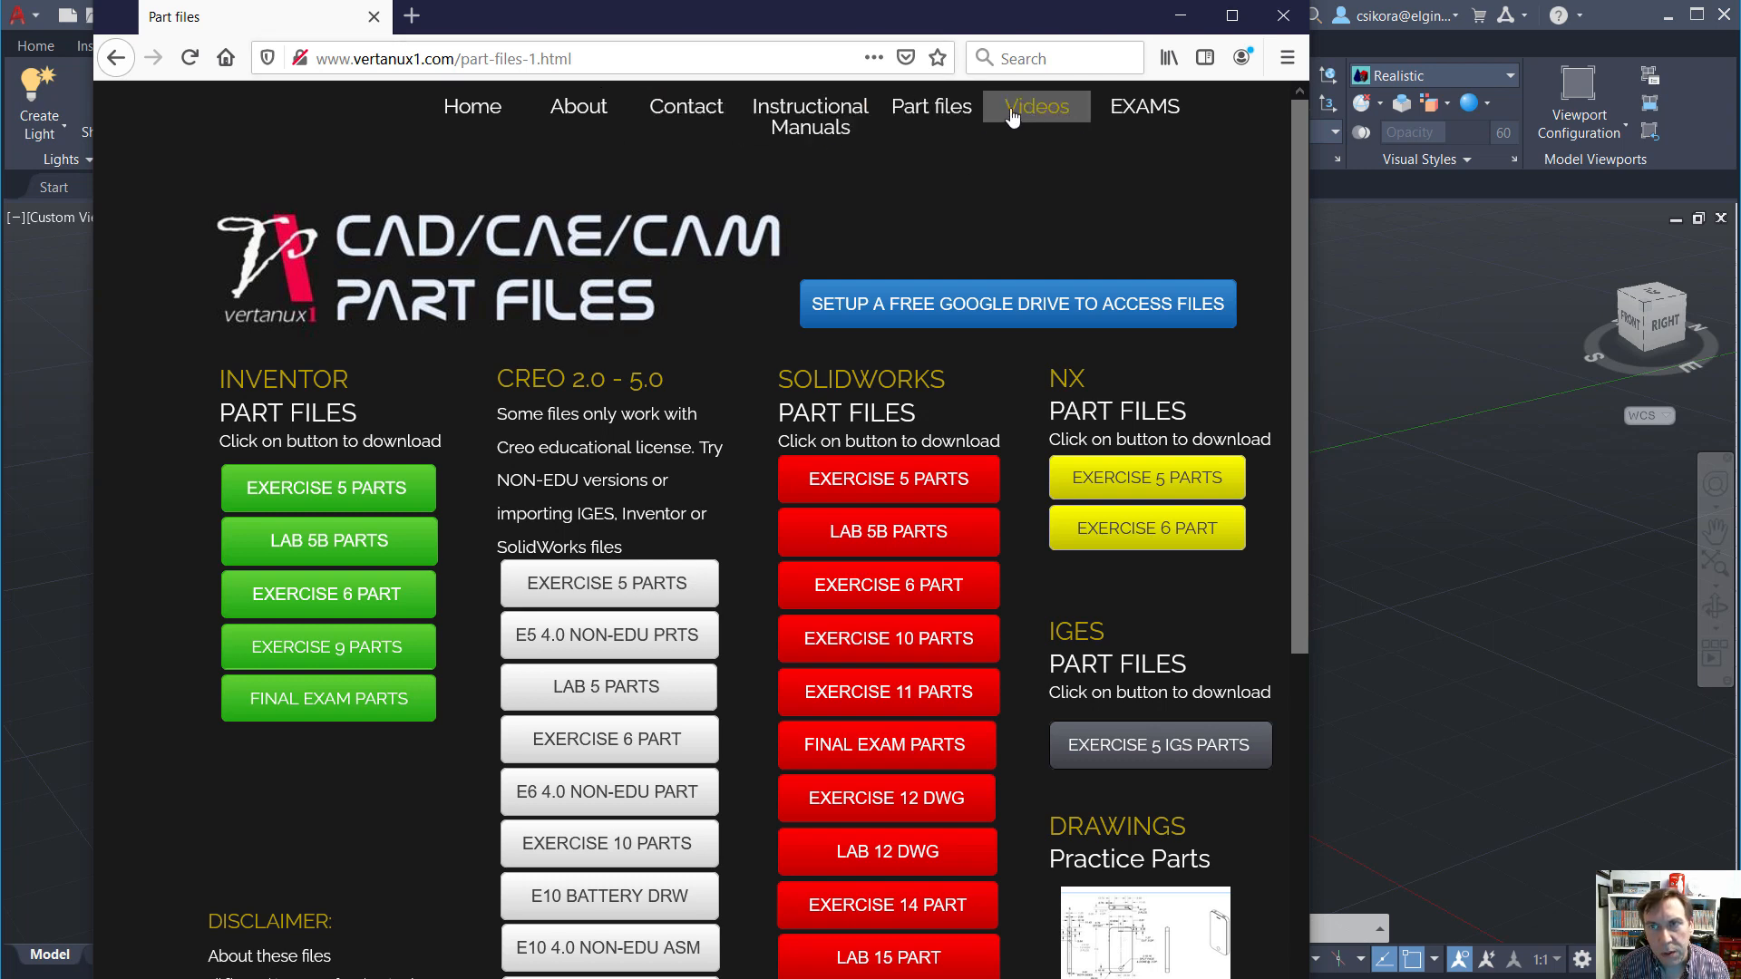
left_click(807, 112)
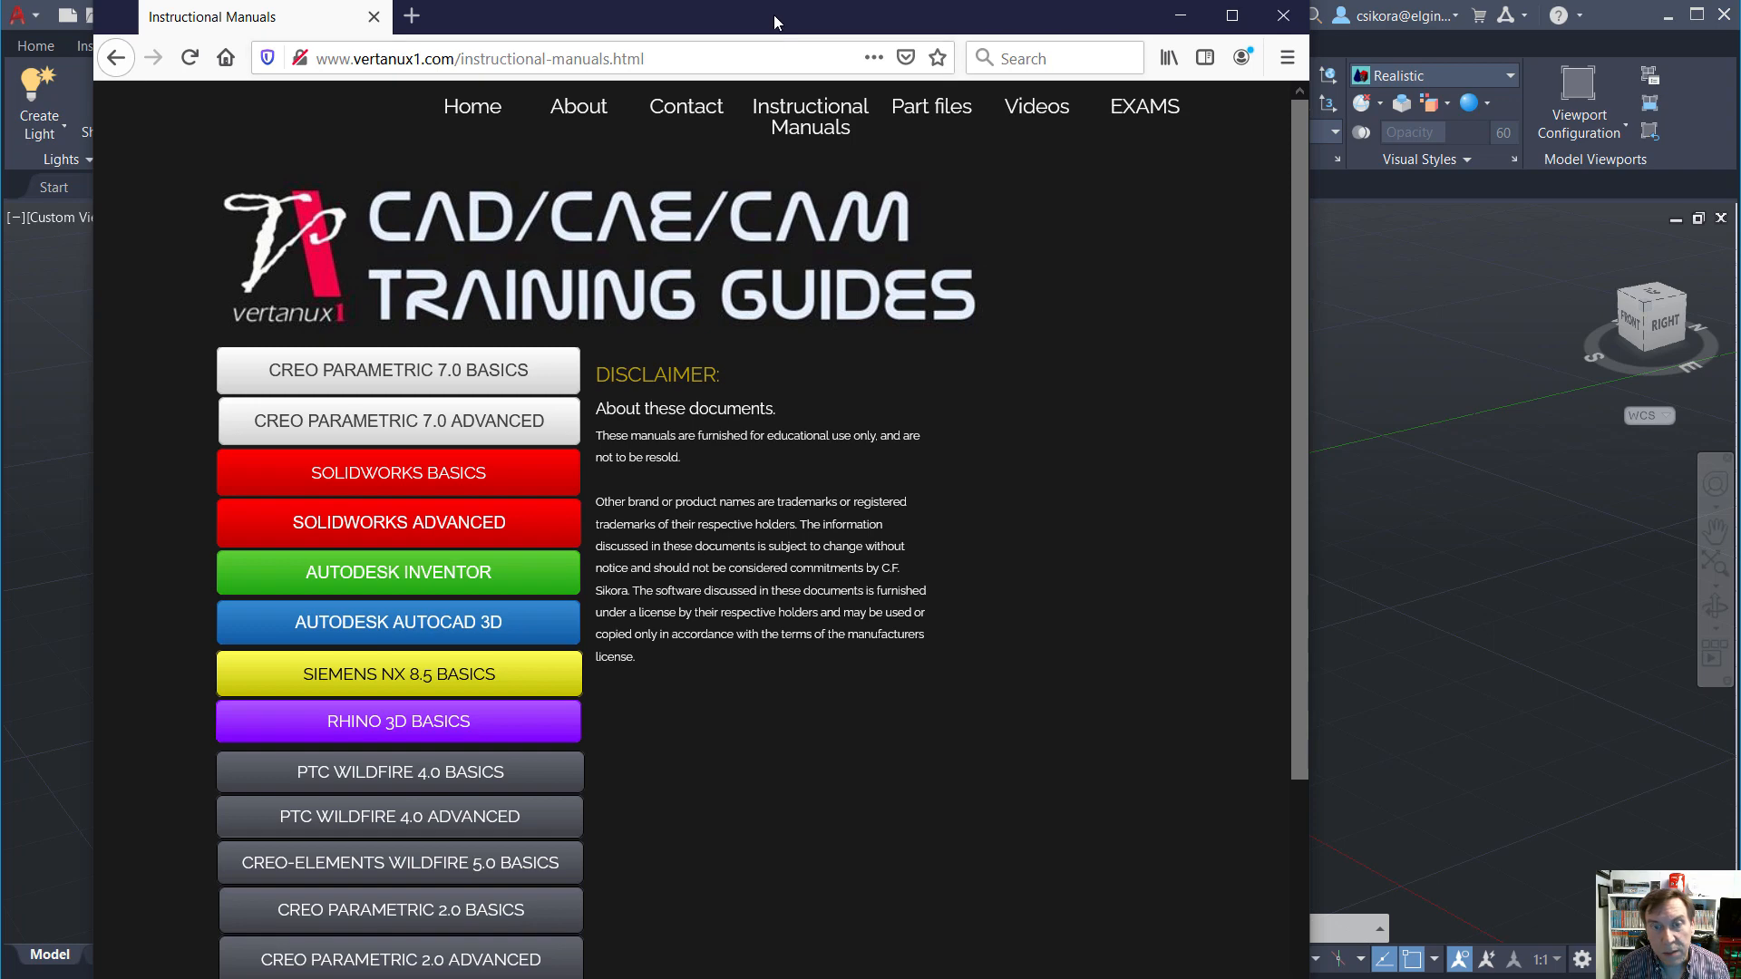
left_click_drag(775, 20, 0, 19)
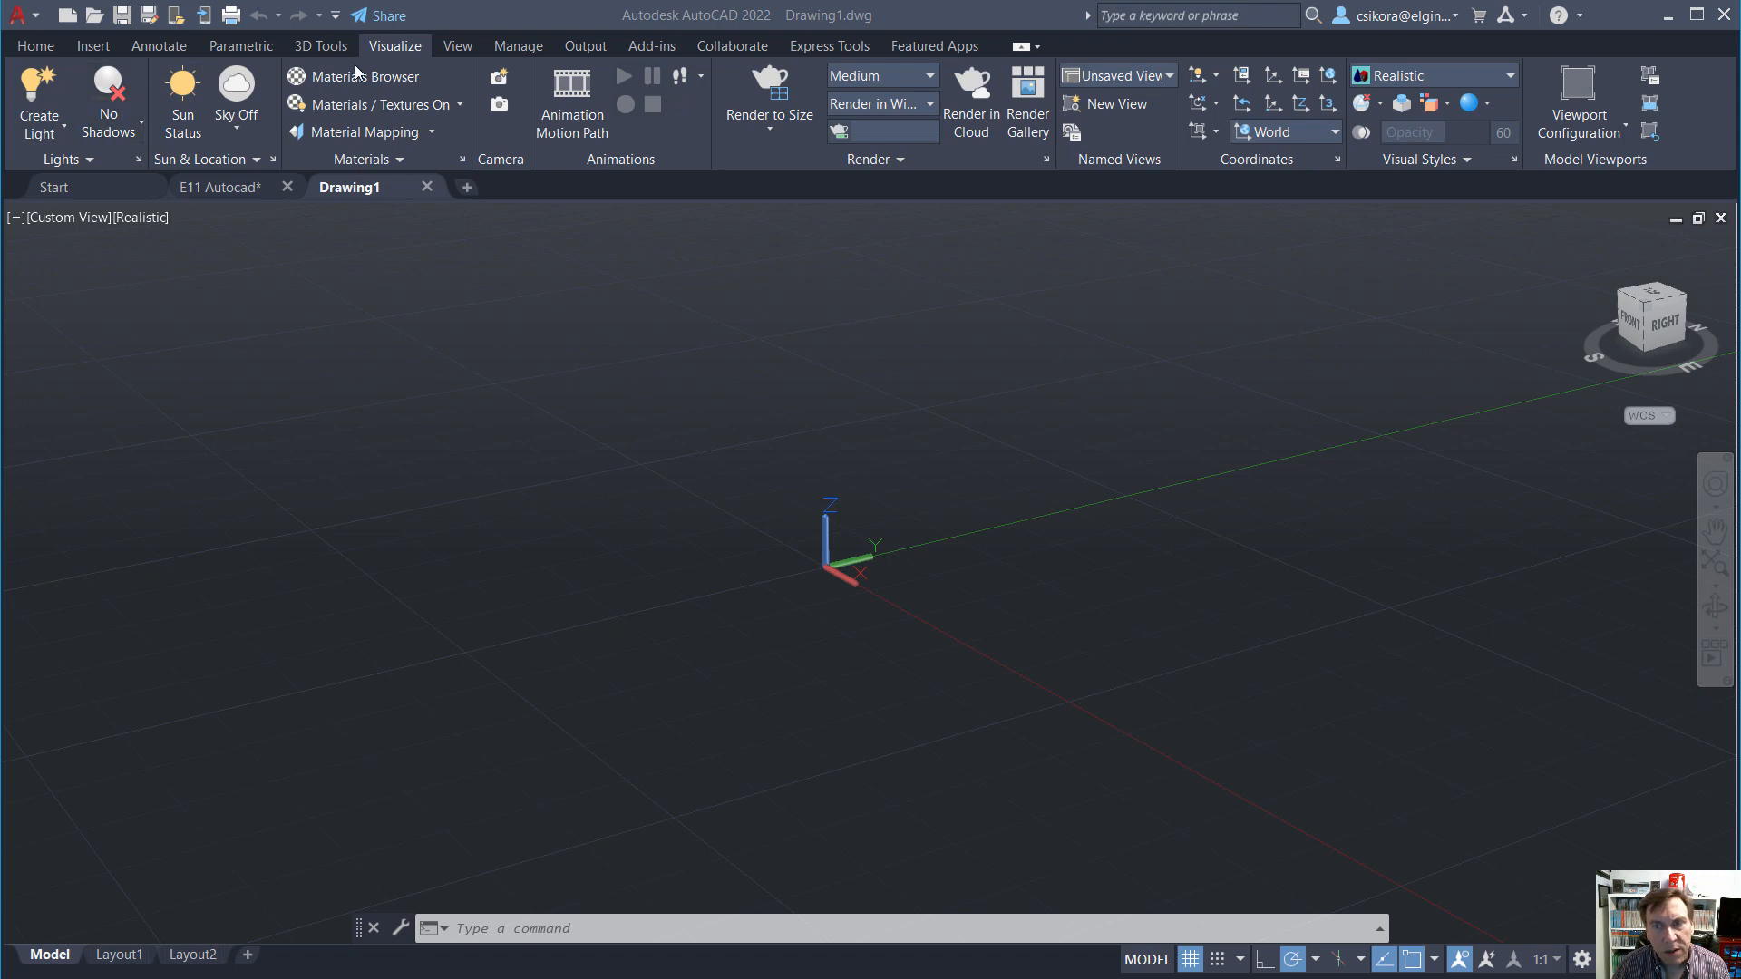
Switch the new drawing to the Top view.
mouse_move(1714, 330)
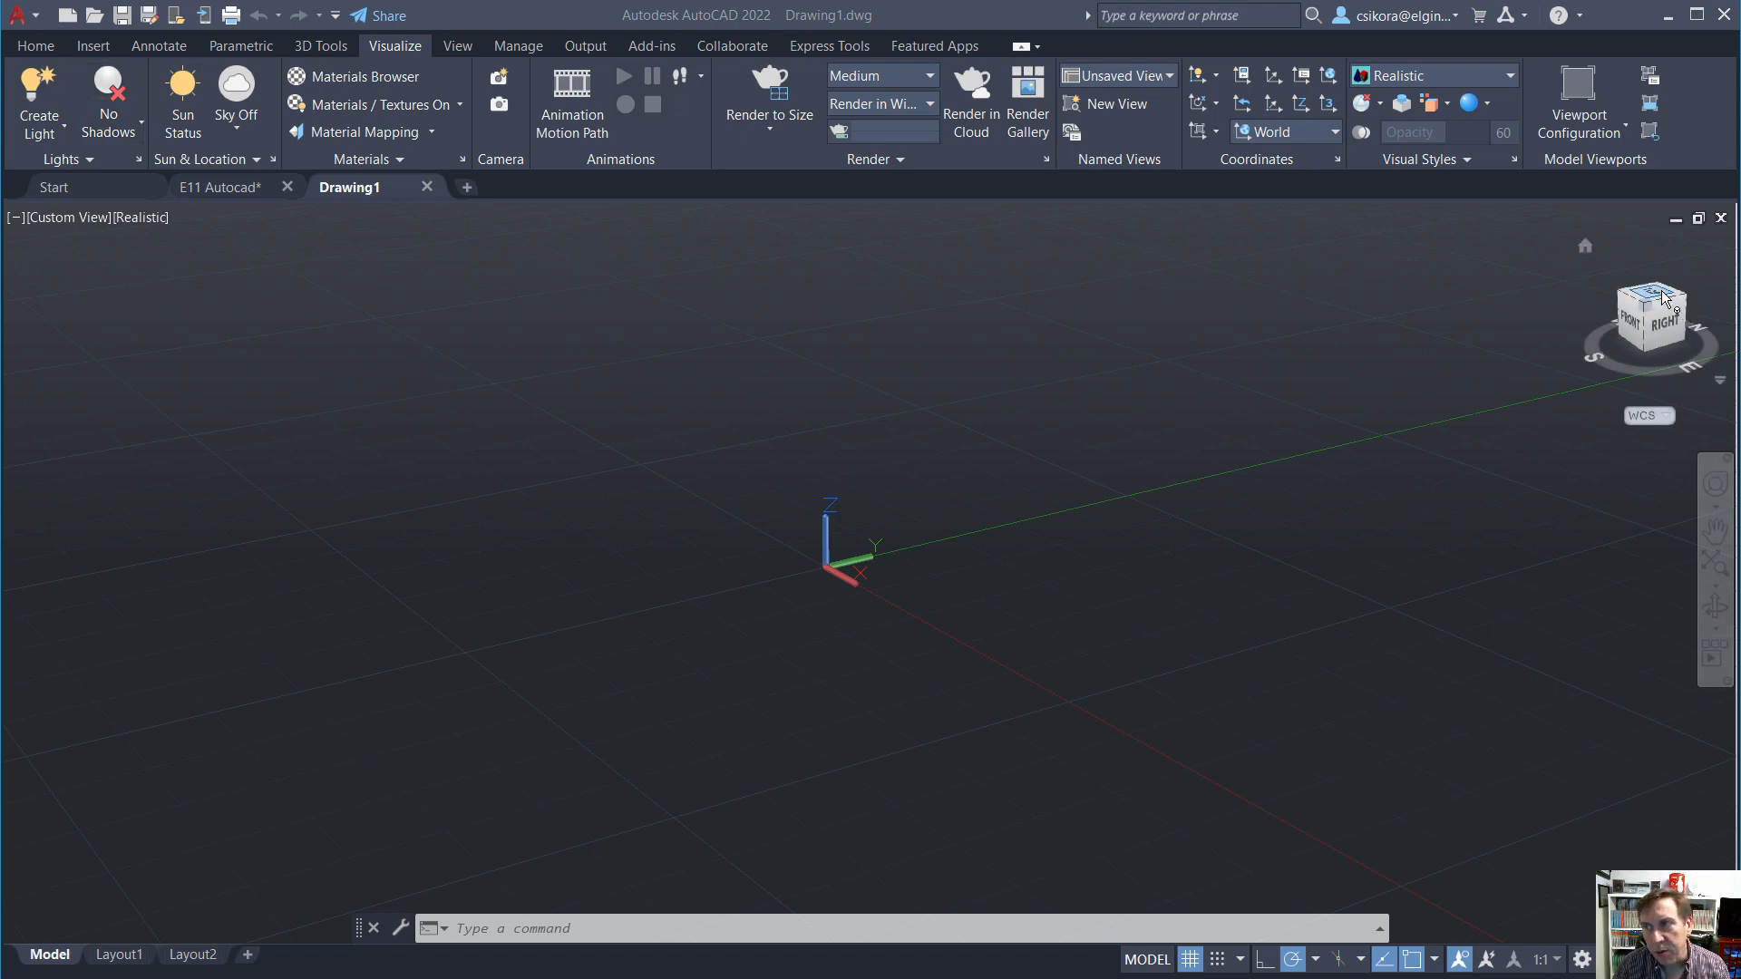
left_click(1587, 247)
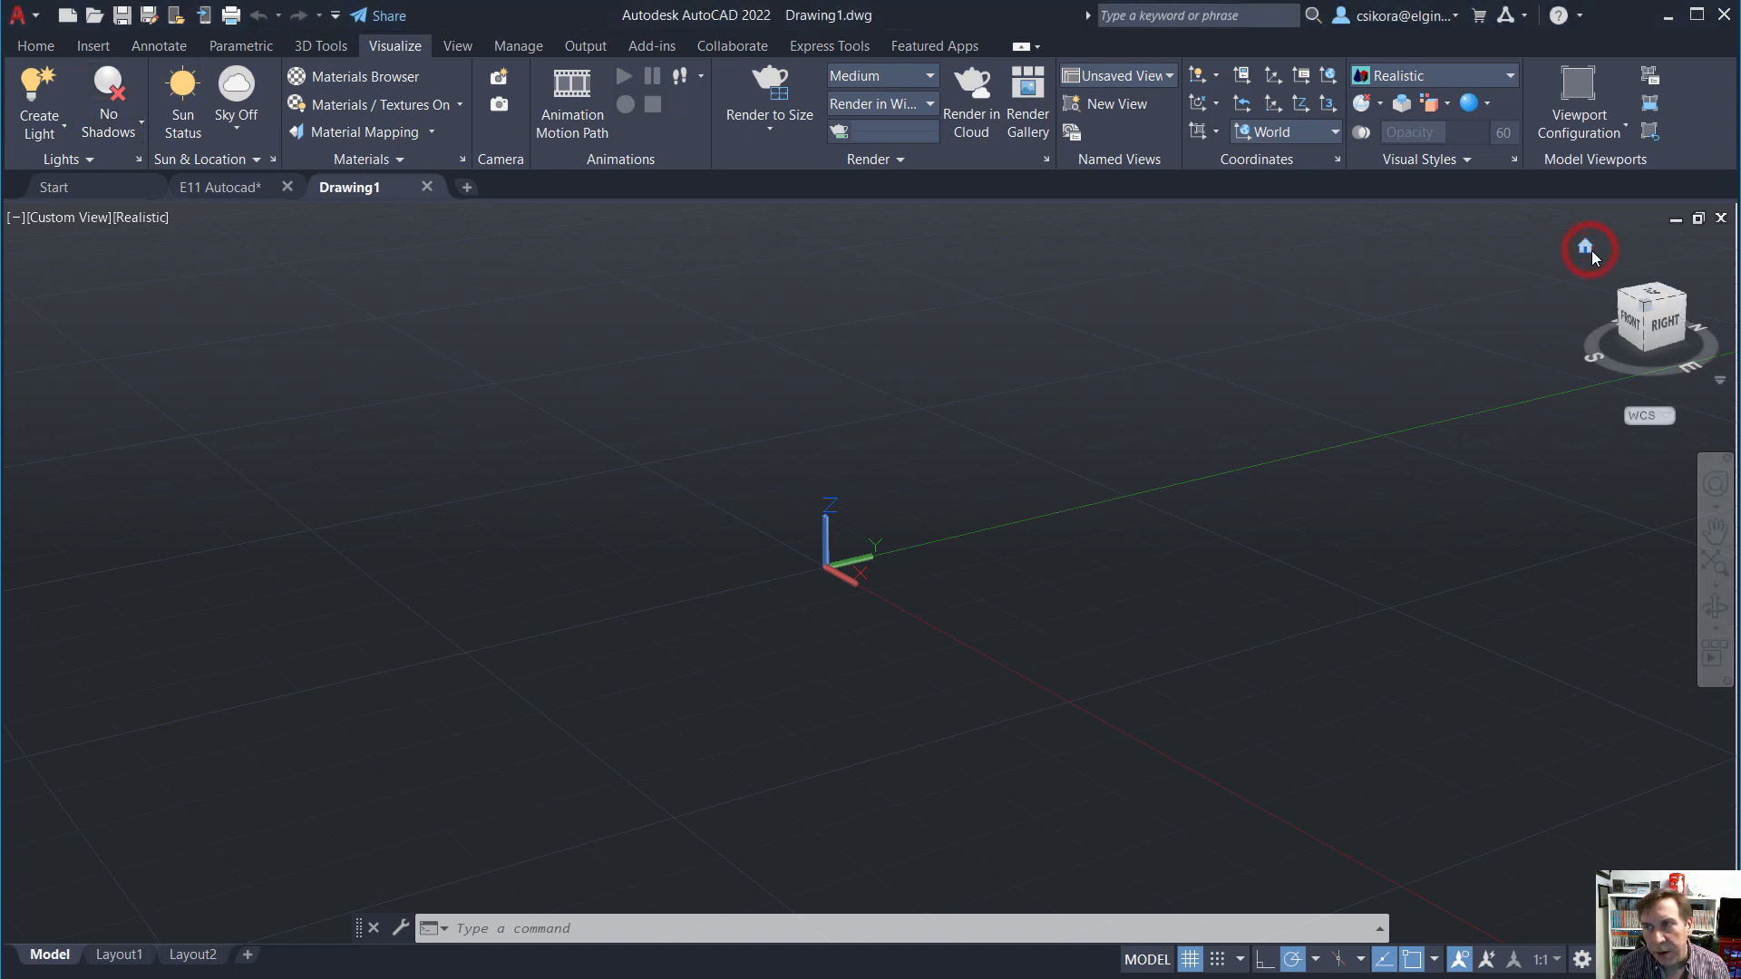
left_click(1587, 249)
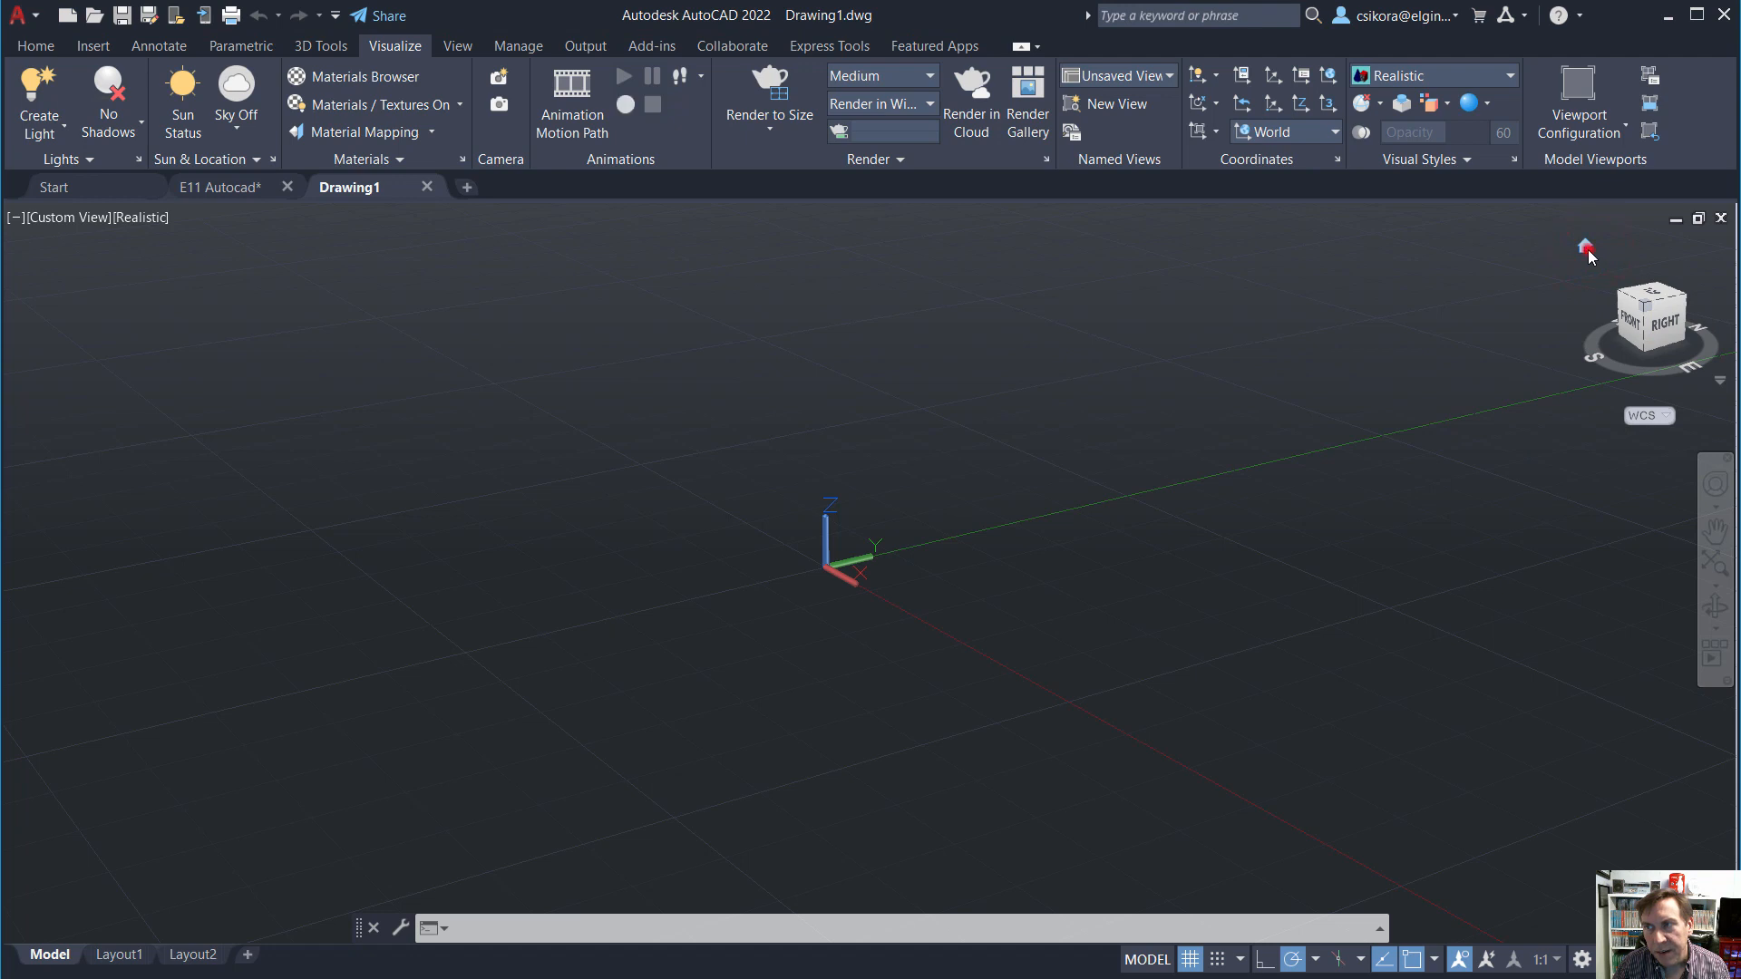
left_click(1651, 297)
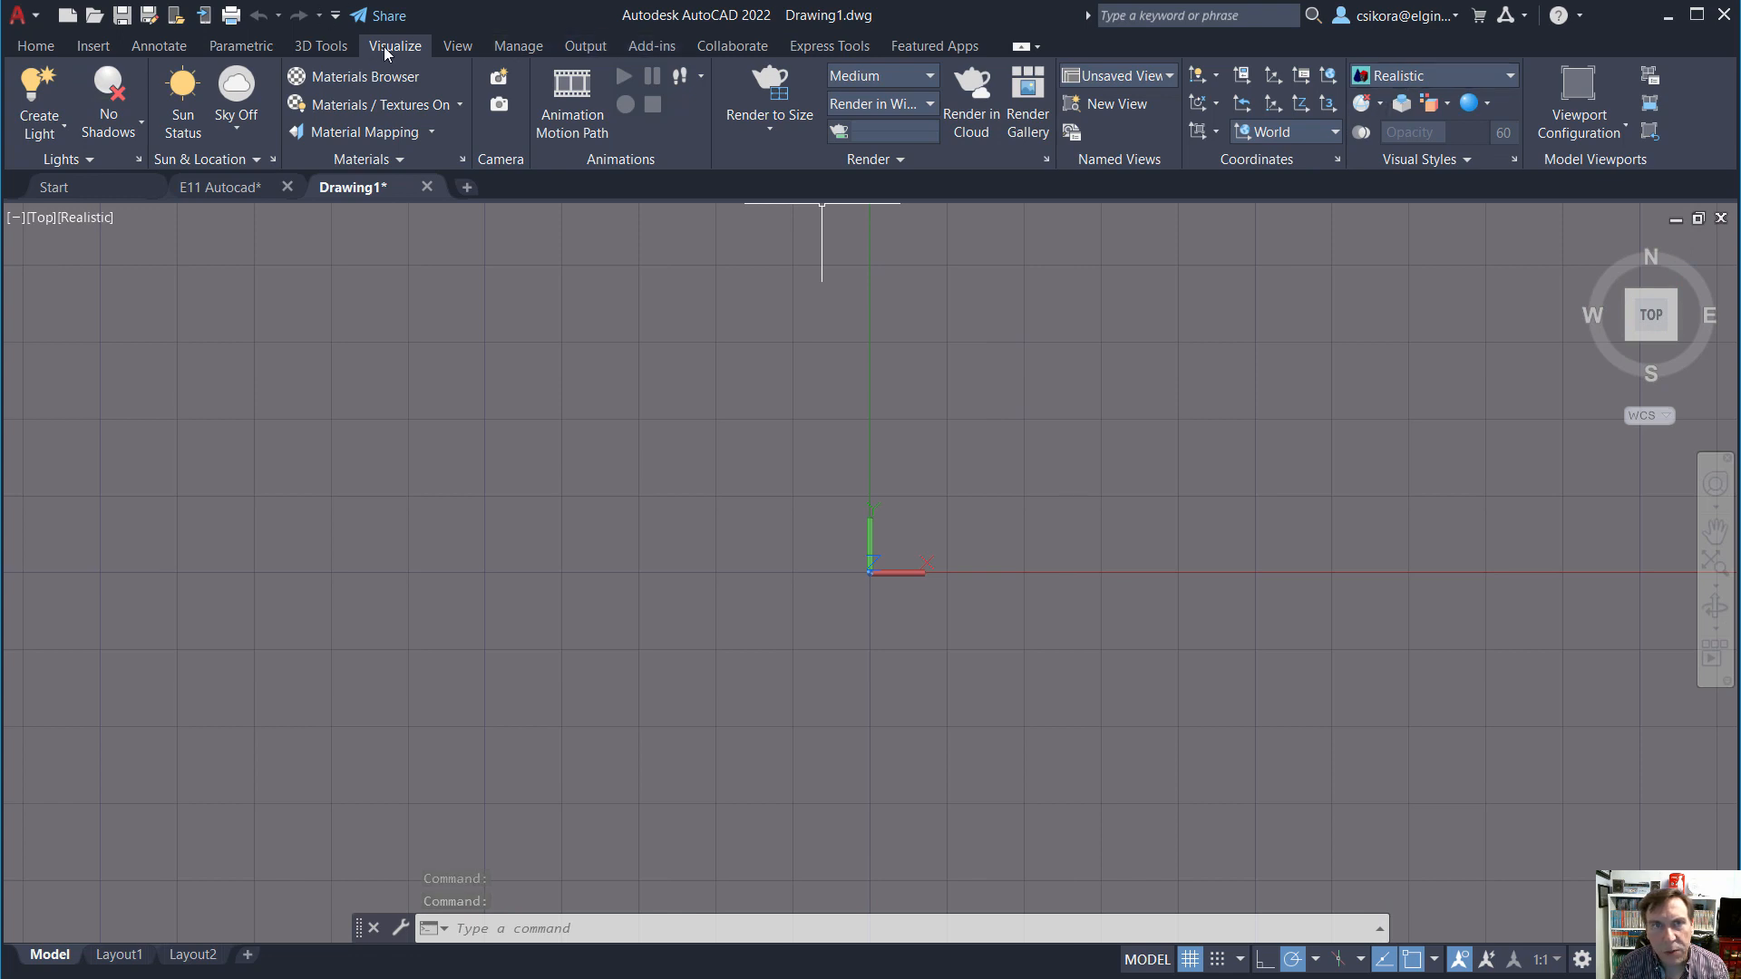
right_click(1696, 122)
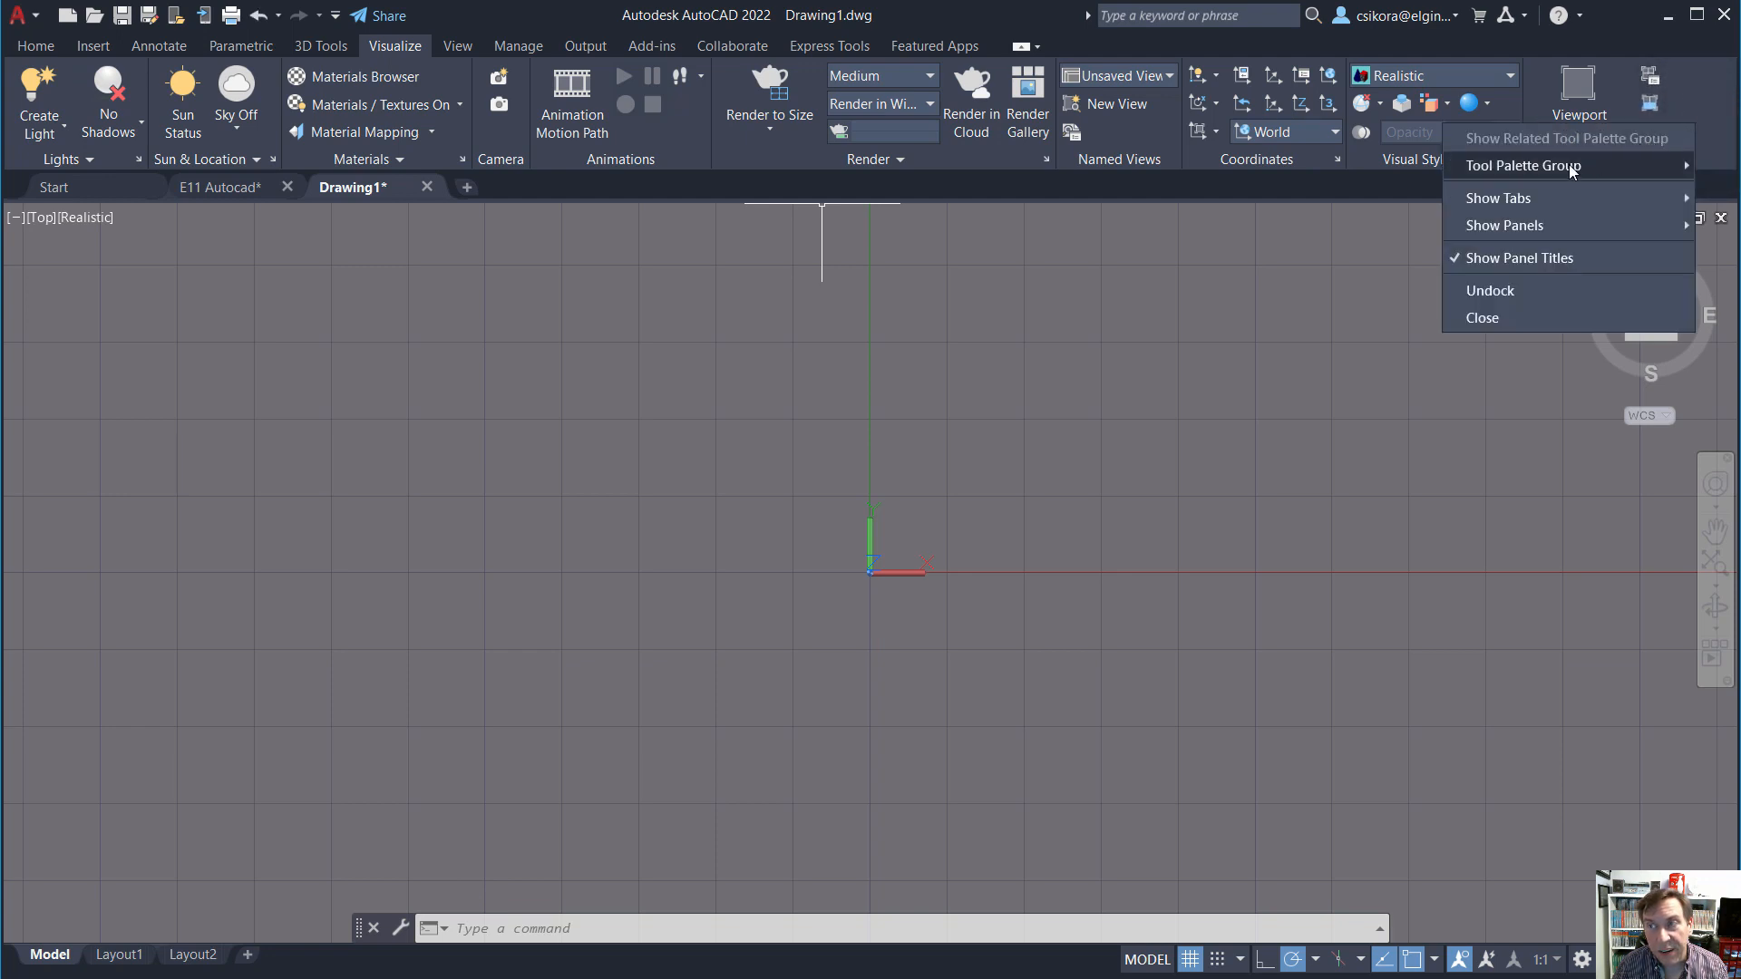
mouse_move(1532, 203)
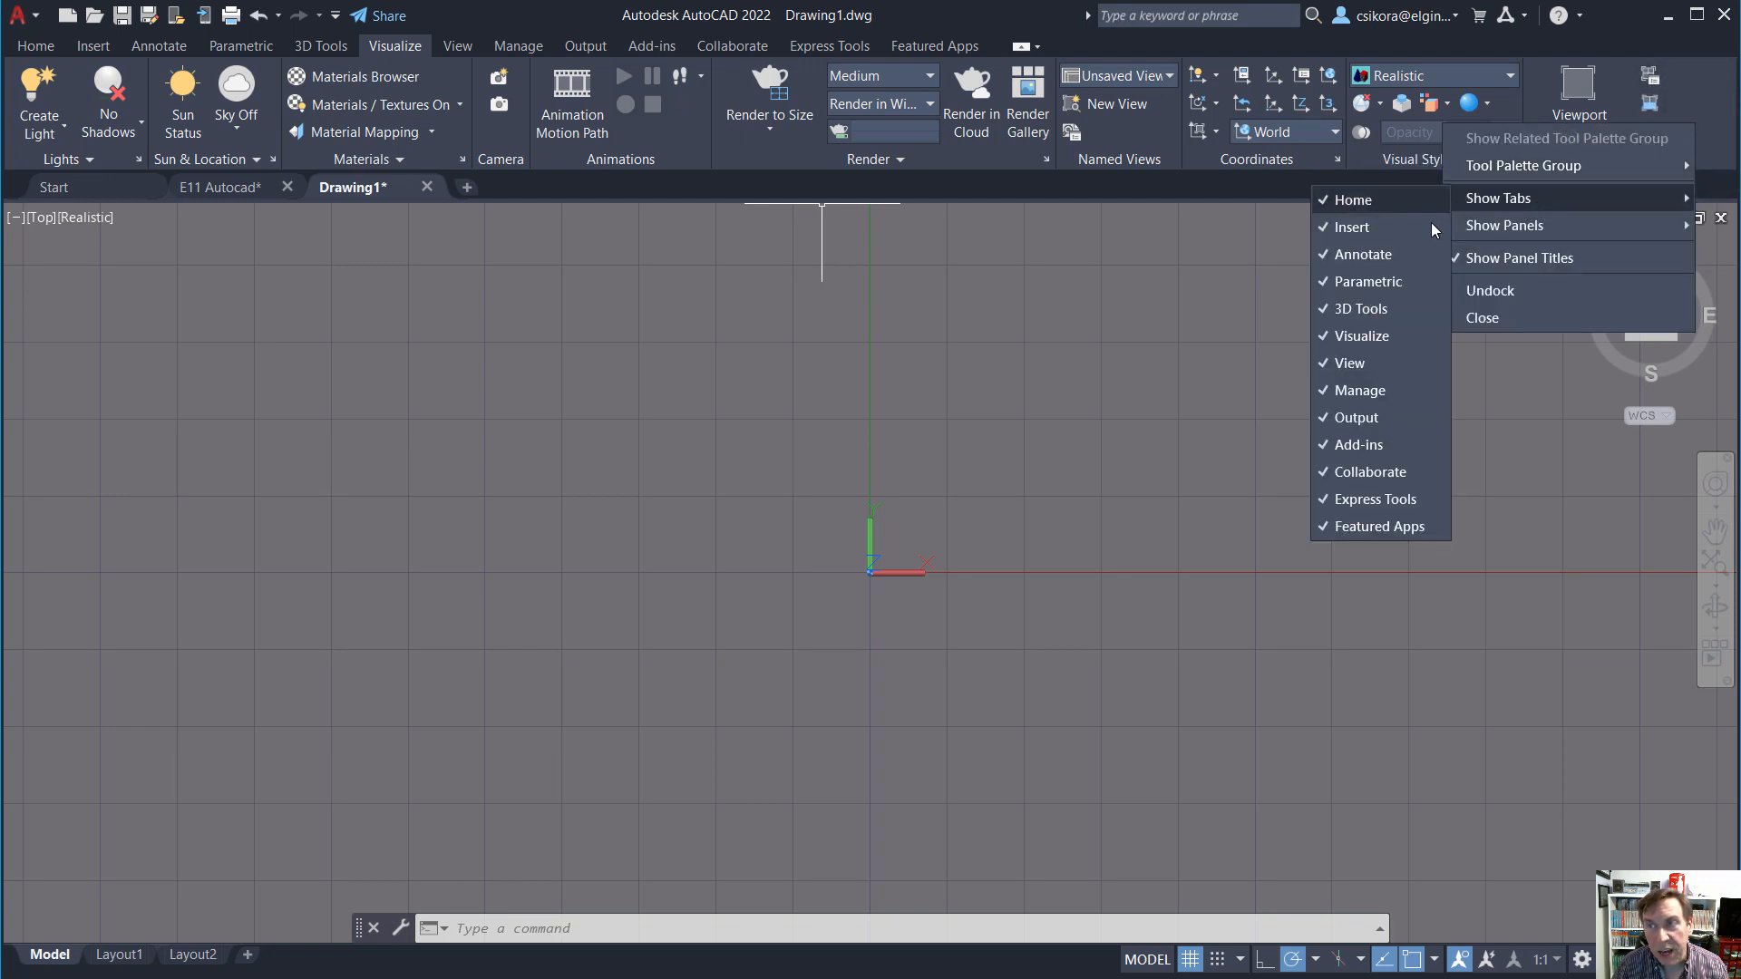
left_click(1618, 44)
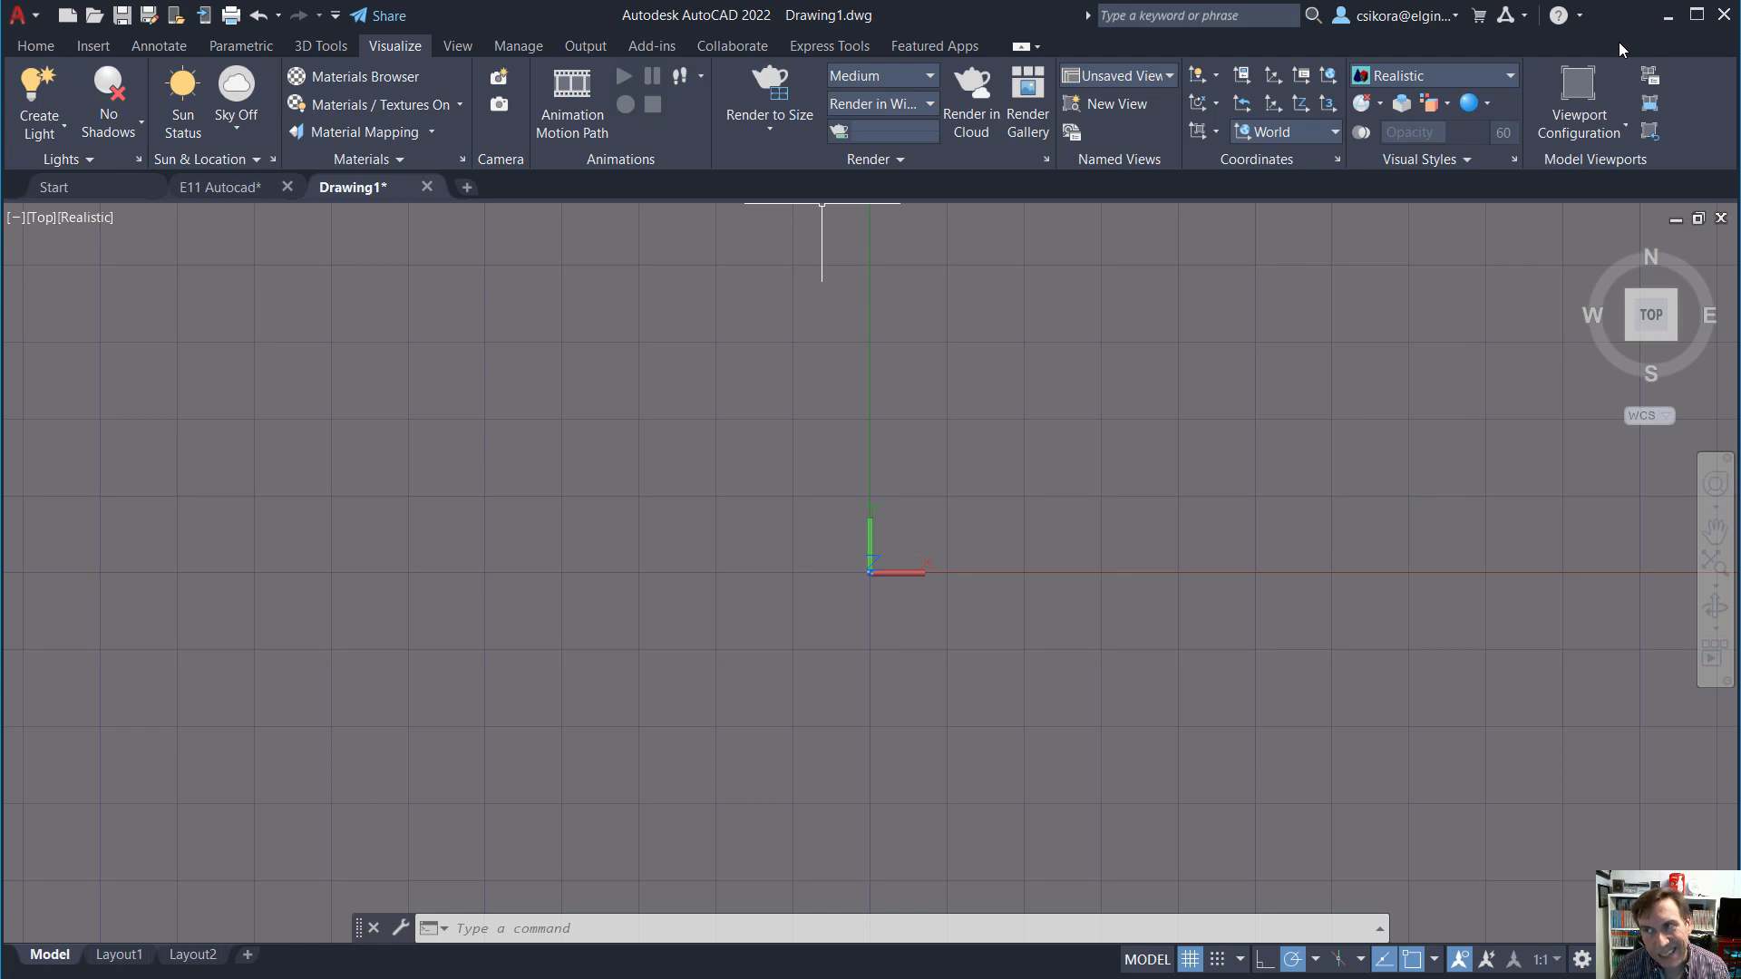
Set the drawing's visual style to 2D Wireframe.
left_click(1510, 75)
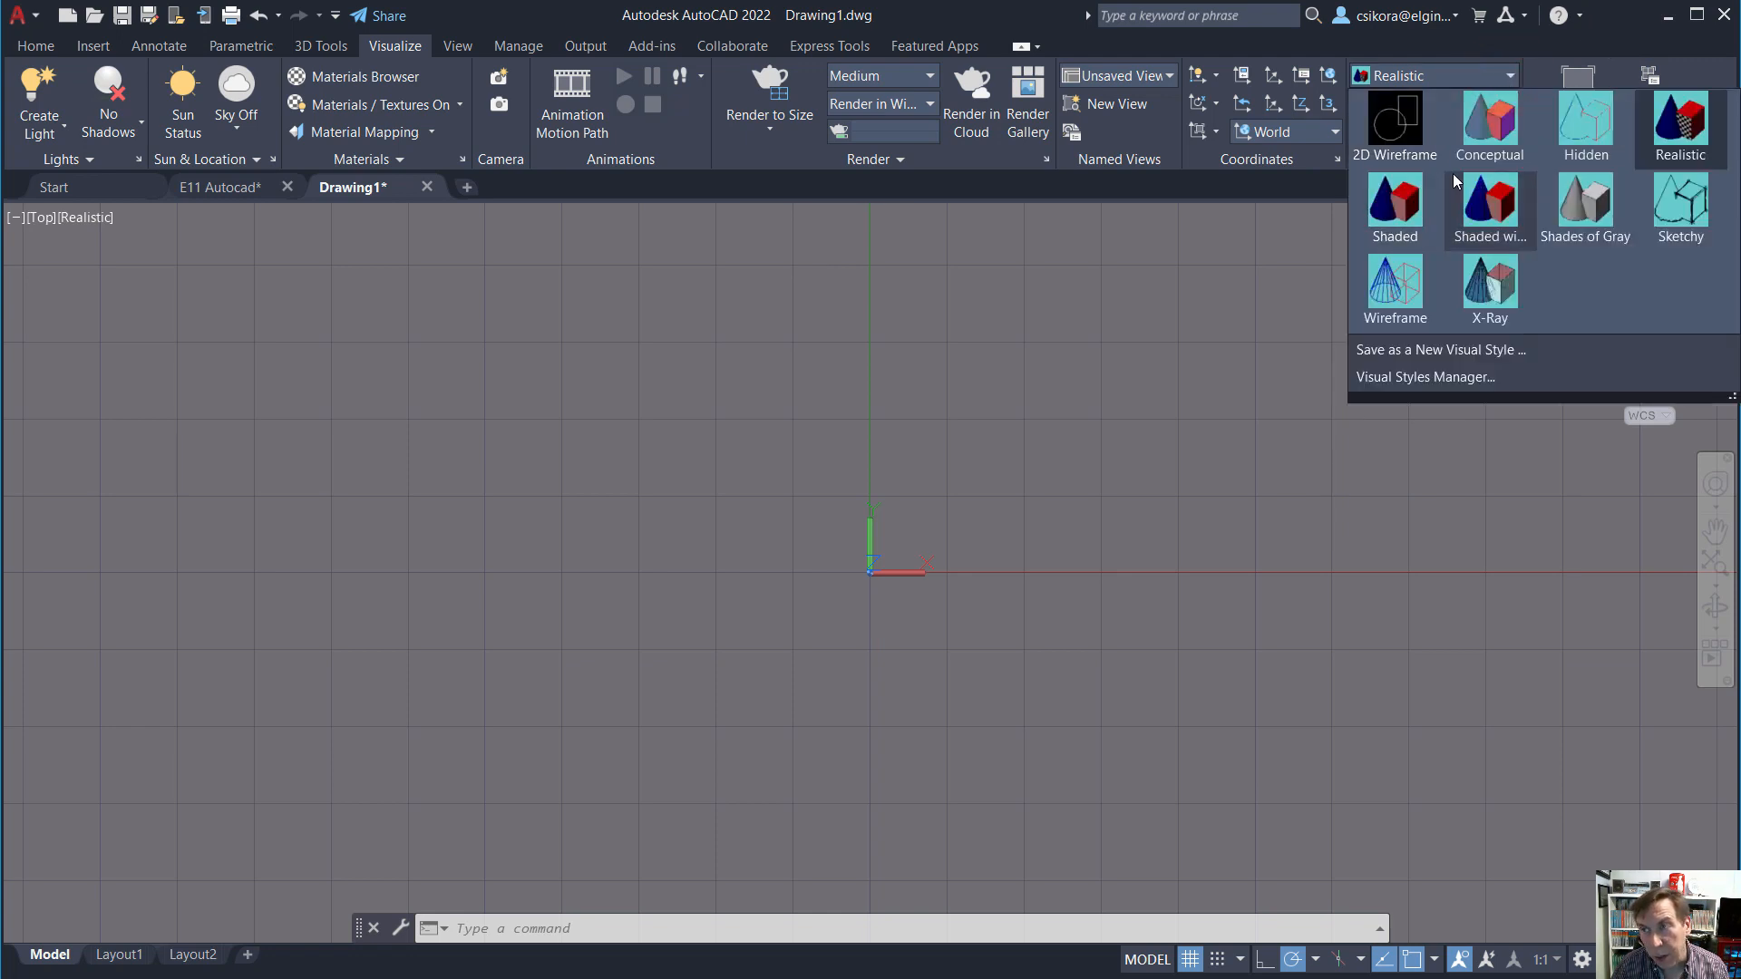
left_click(1390, 129)
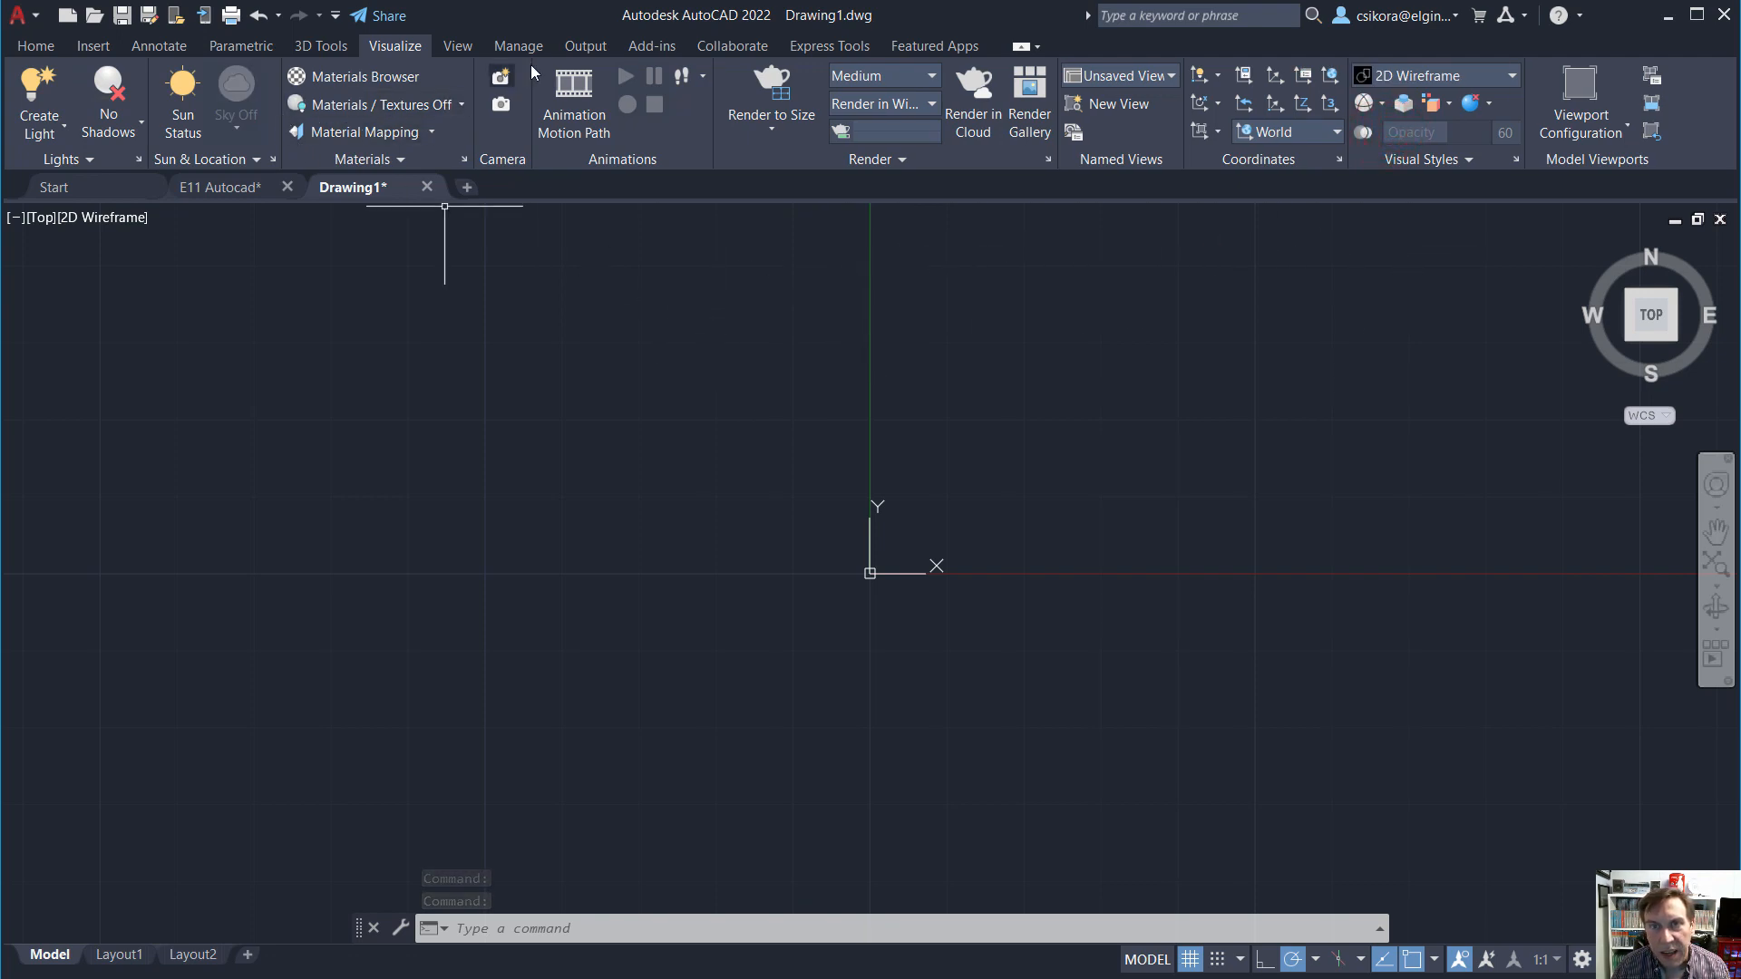
left_click(460, 48)
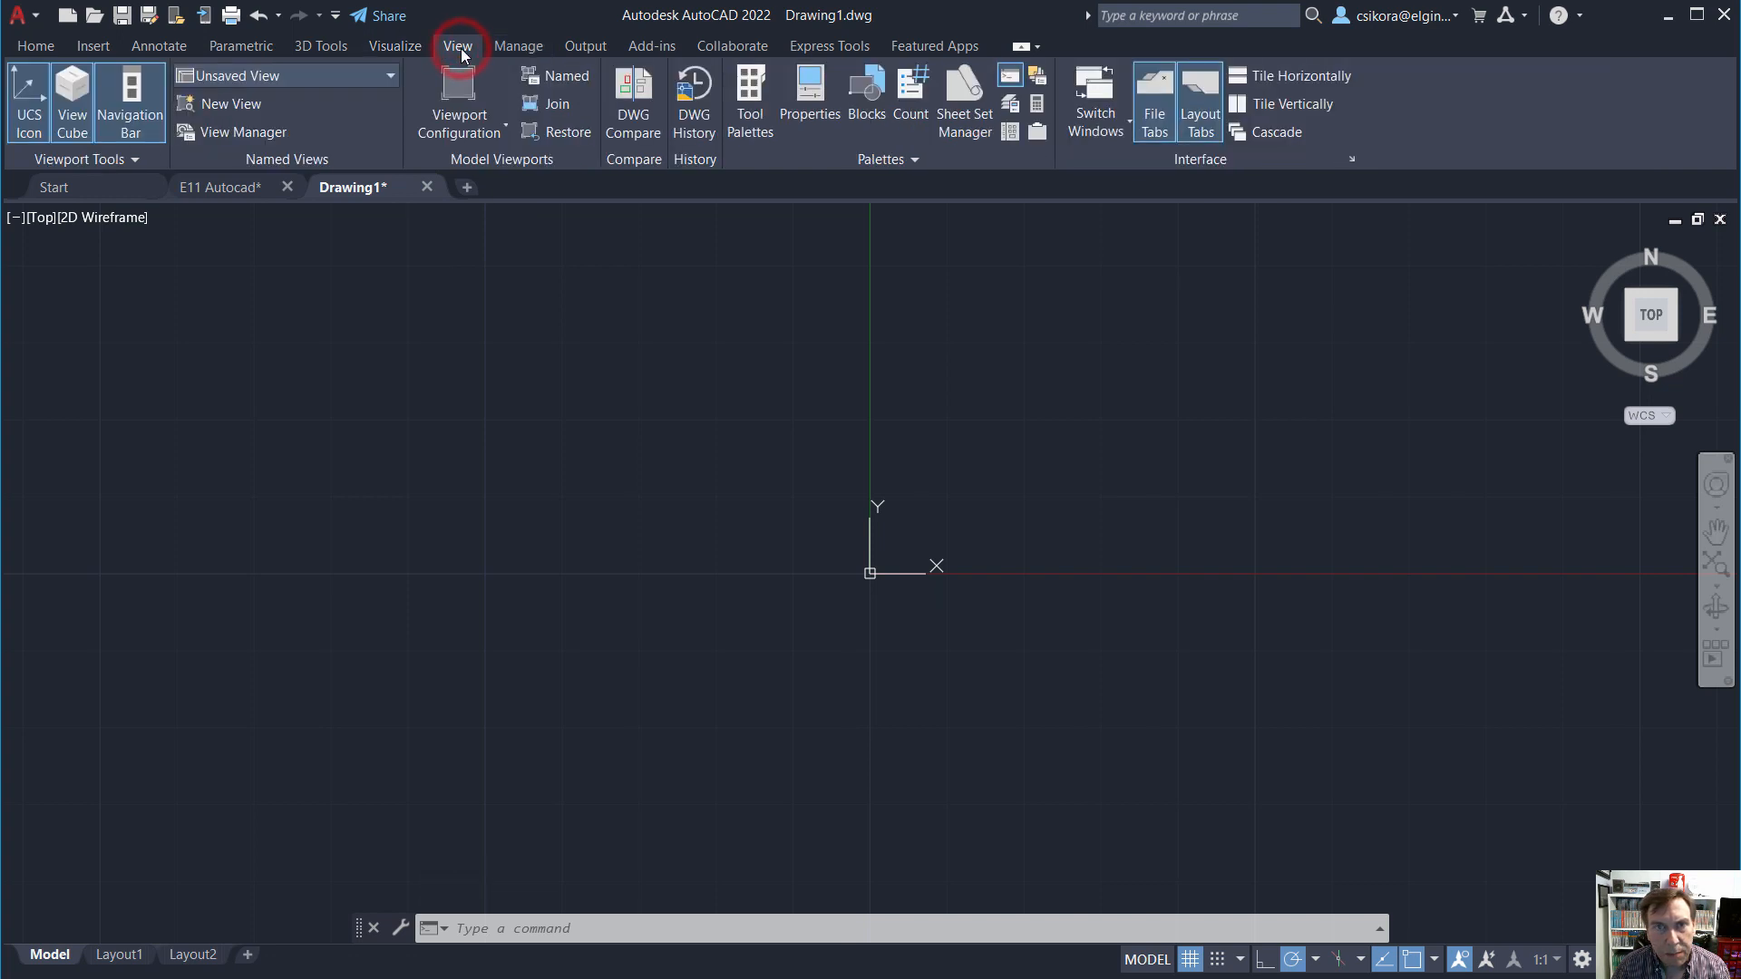
left_click(384, 47)
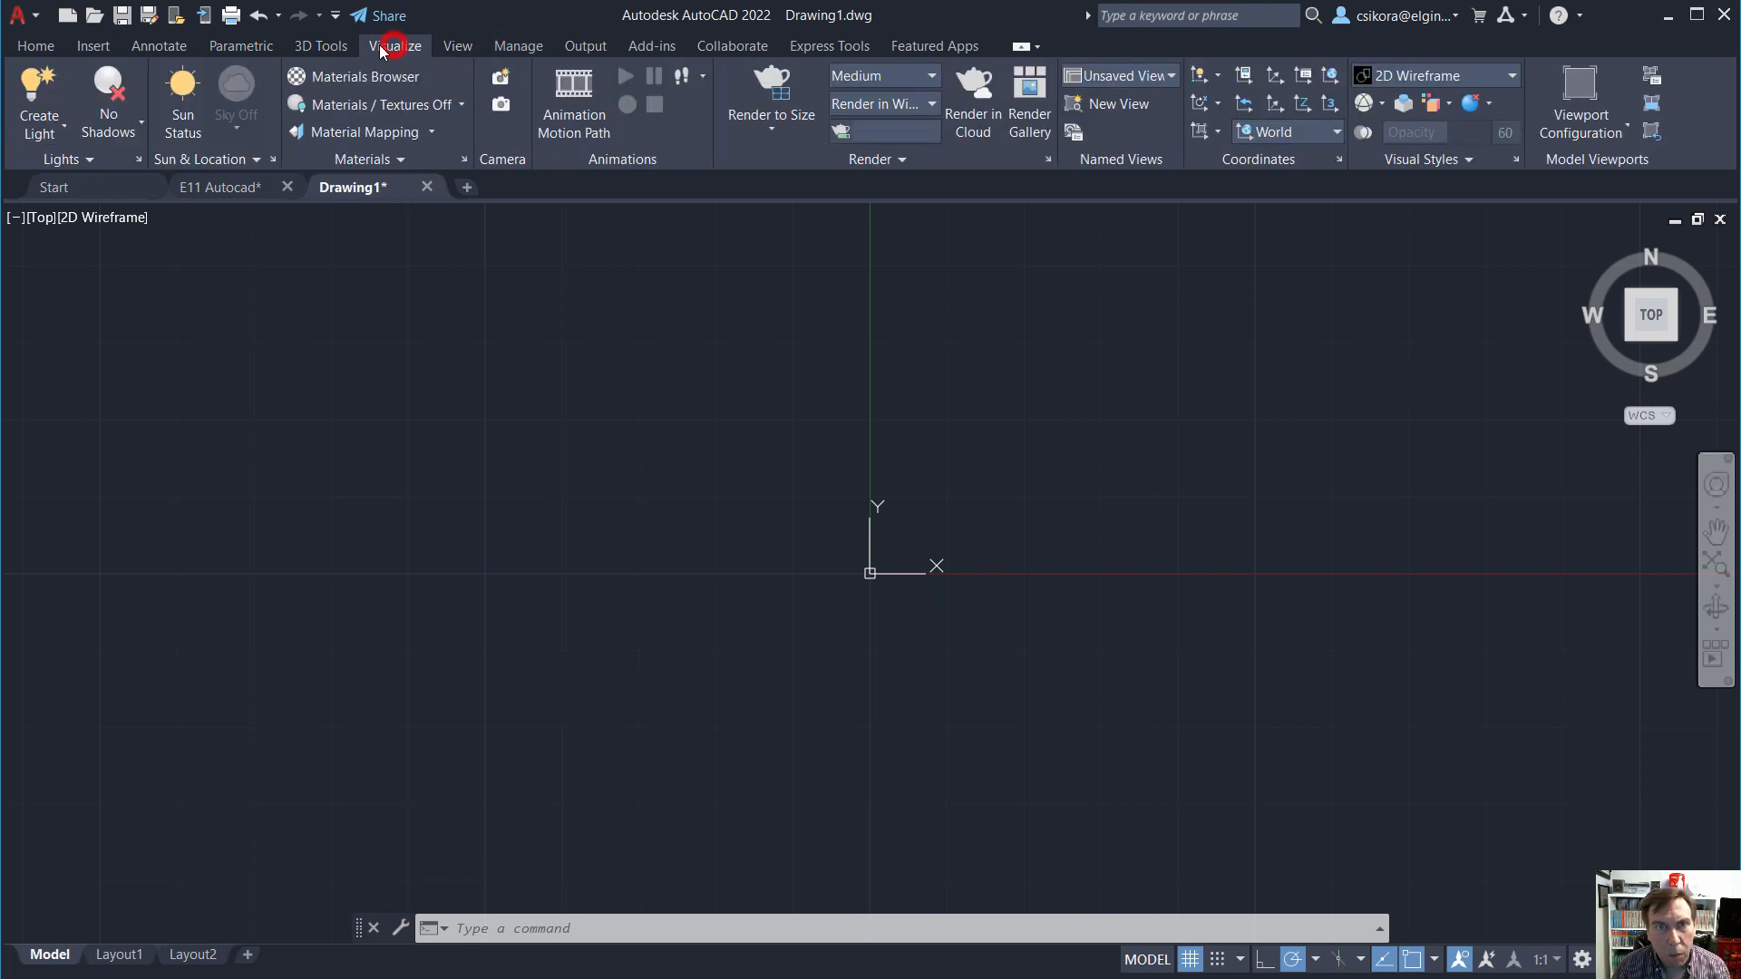
left_click(326, 46)
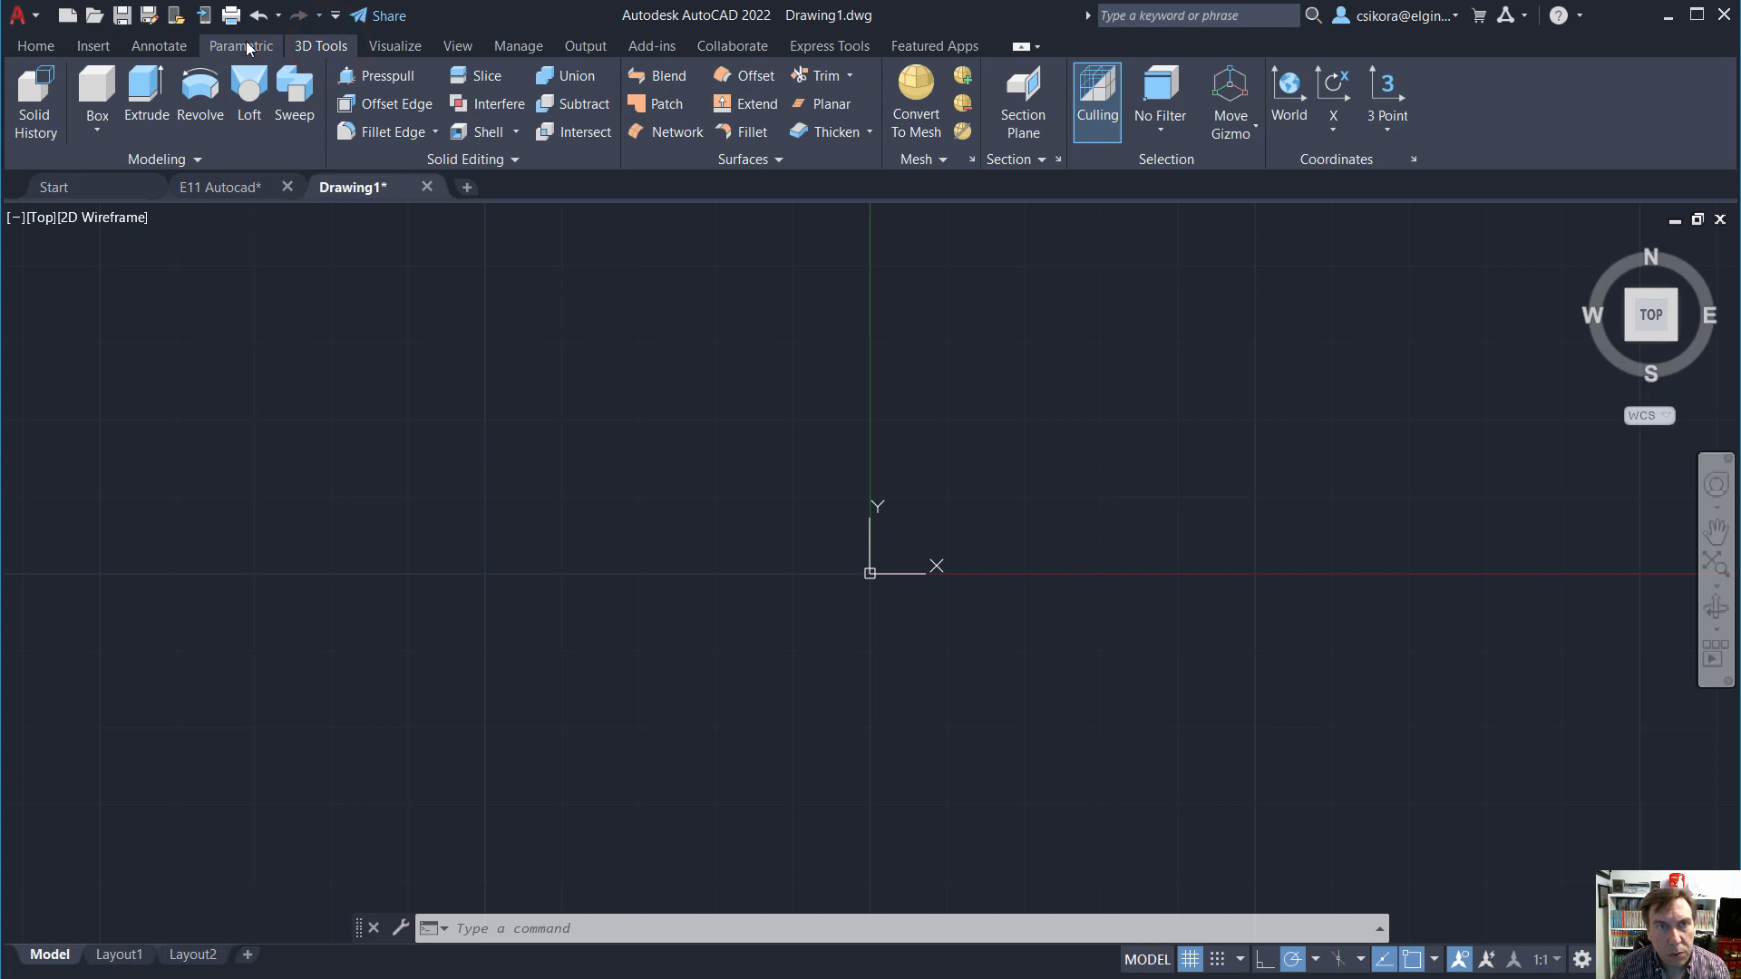
left_click(159, 47)
Import Starship_Blue_Print.pdf at scale 1 and rotation 0, turning grid snap on and placing it at the drawing origin.
left_click(104, 46)
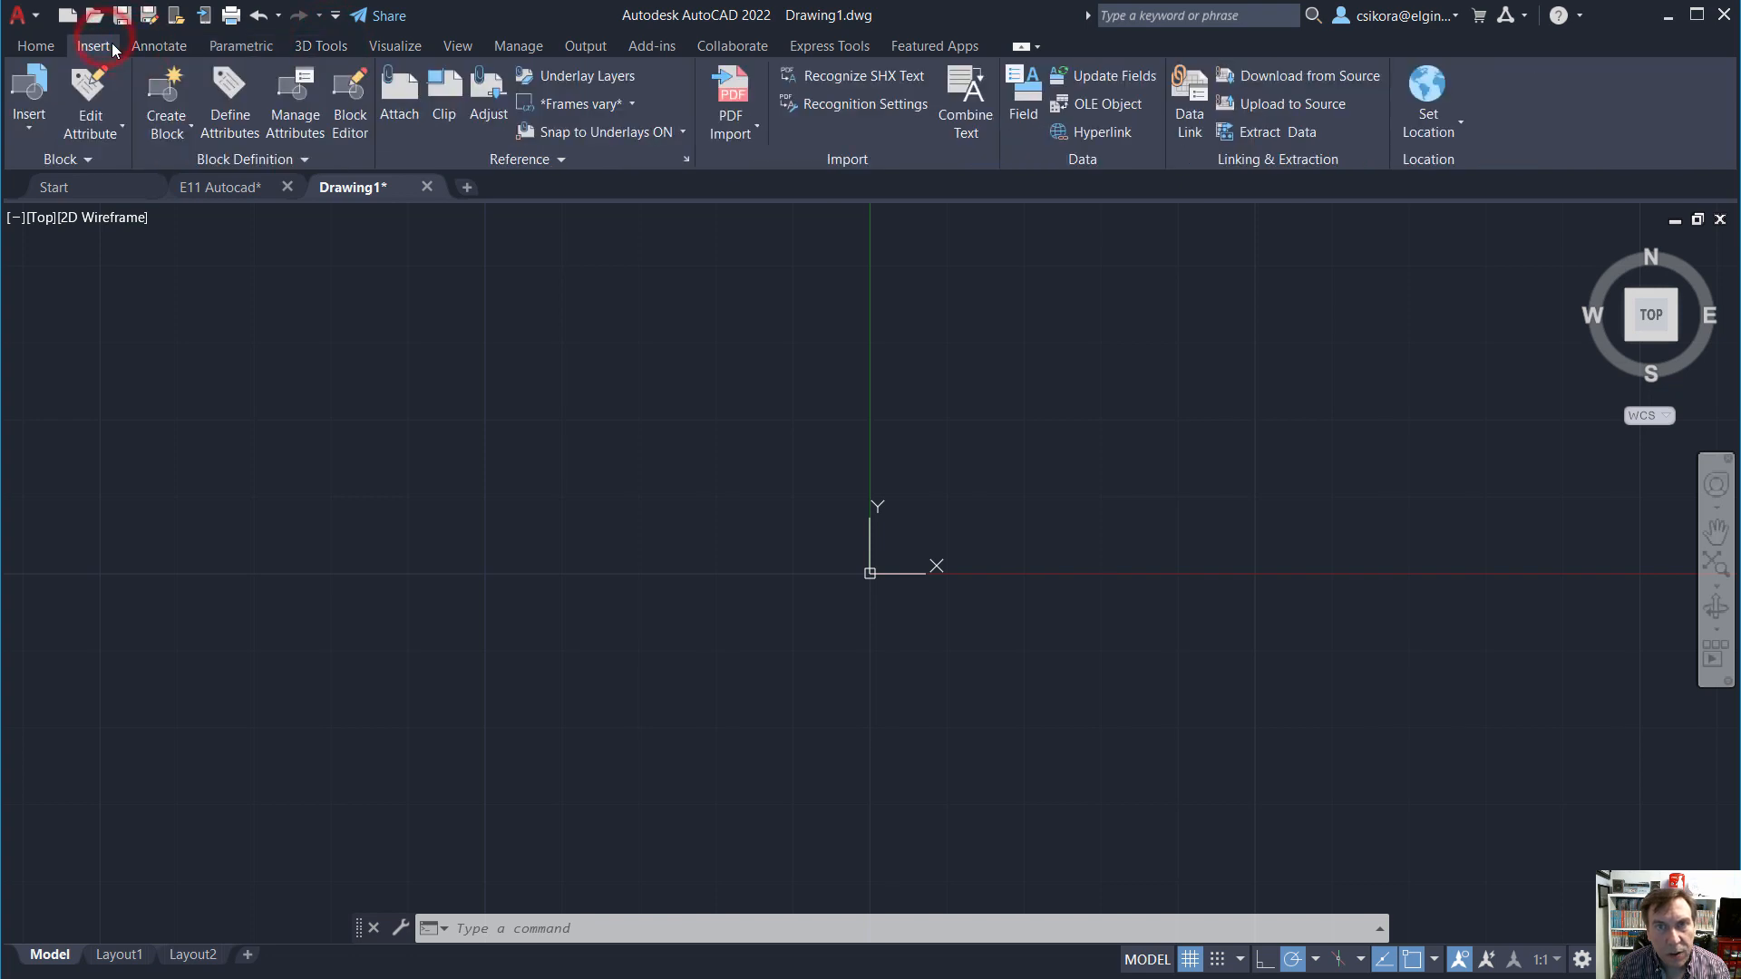
left_click(736, 100)
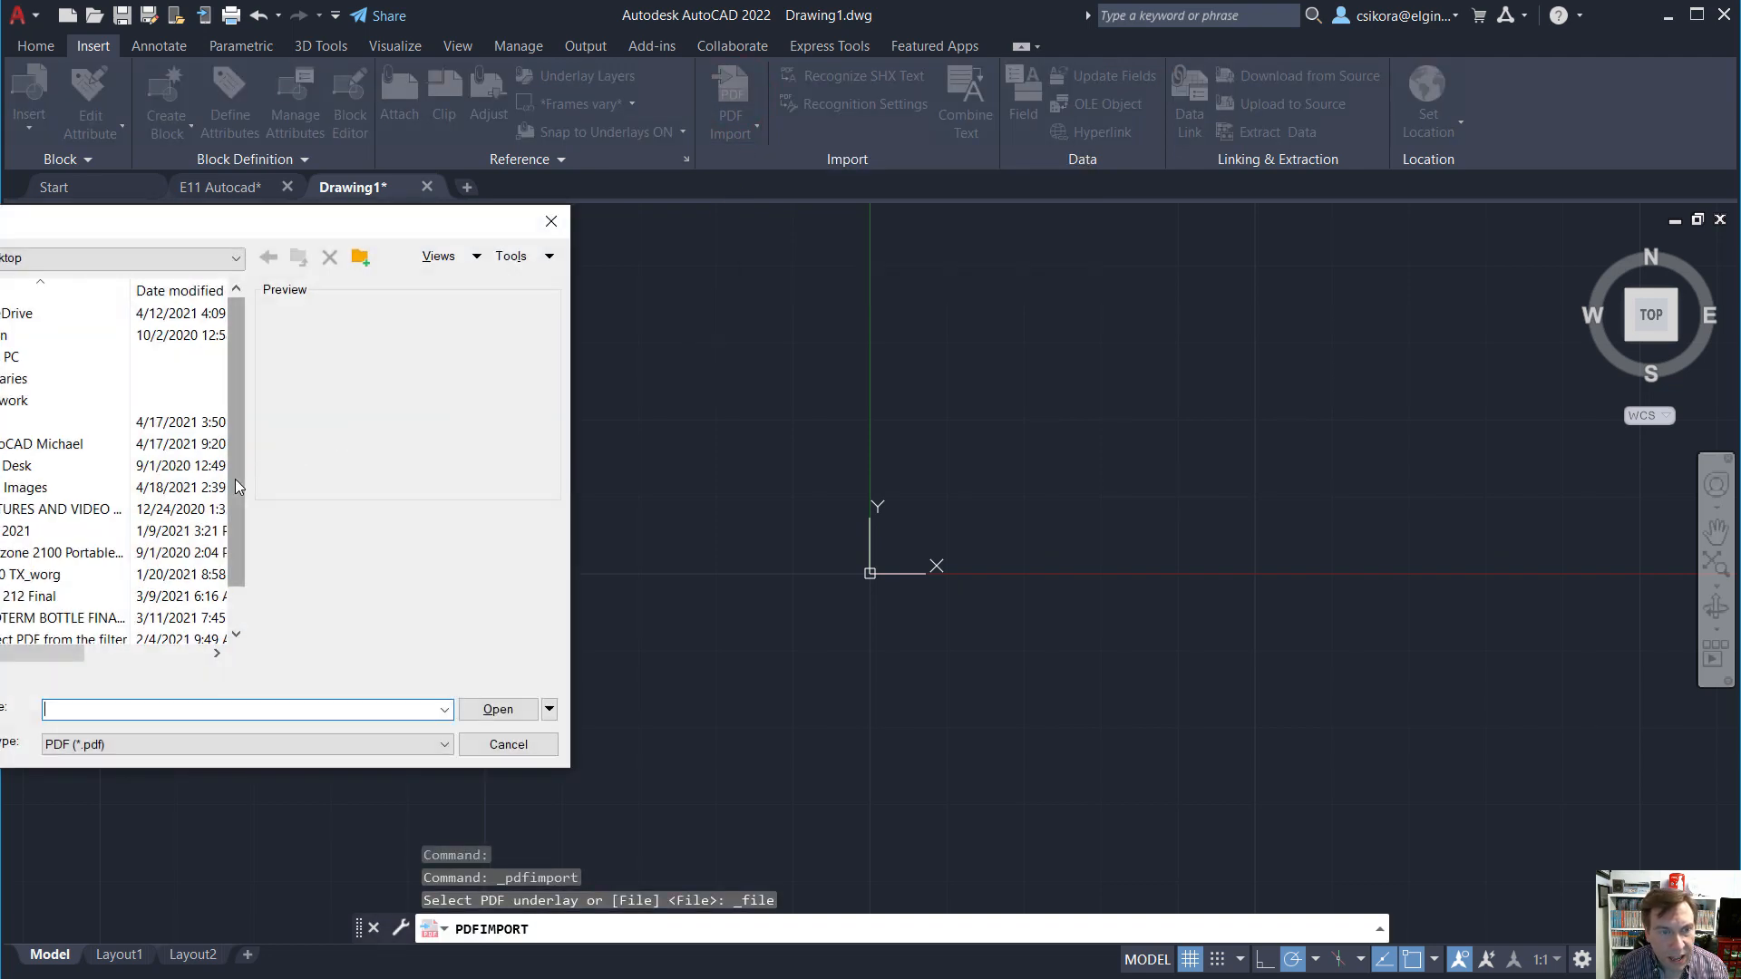
left_click_drag(235, 479, 238, 517)
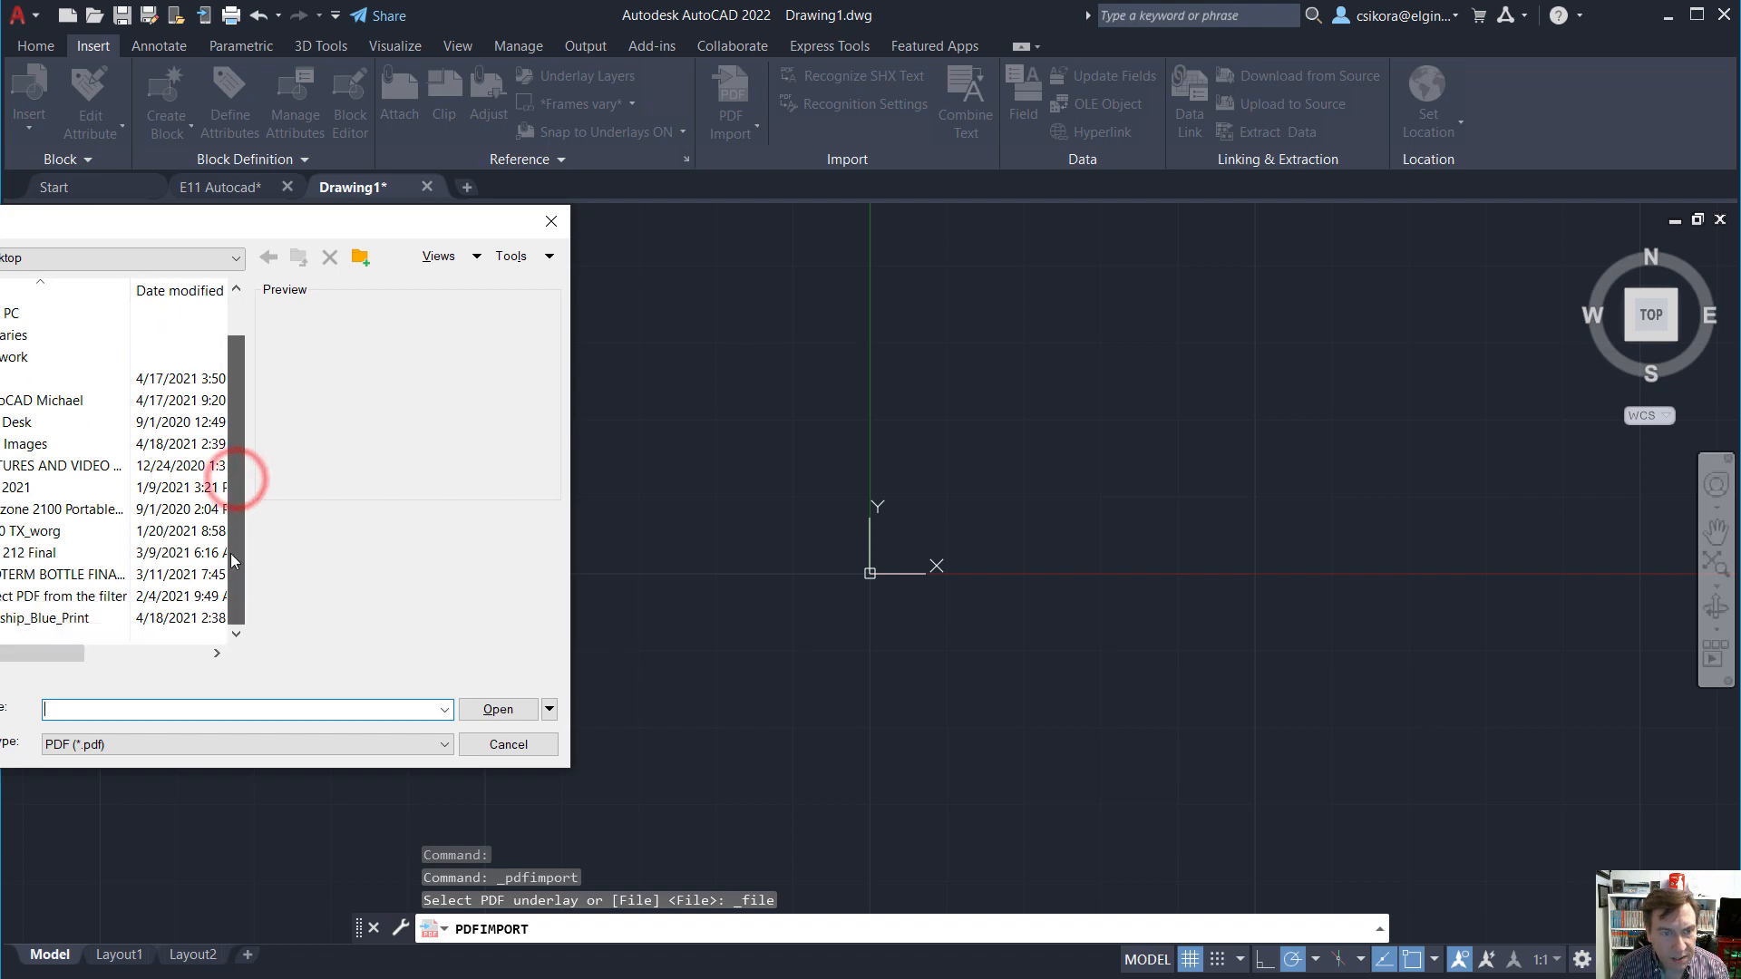
left_click(41, 618)
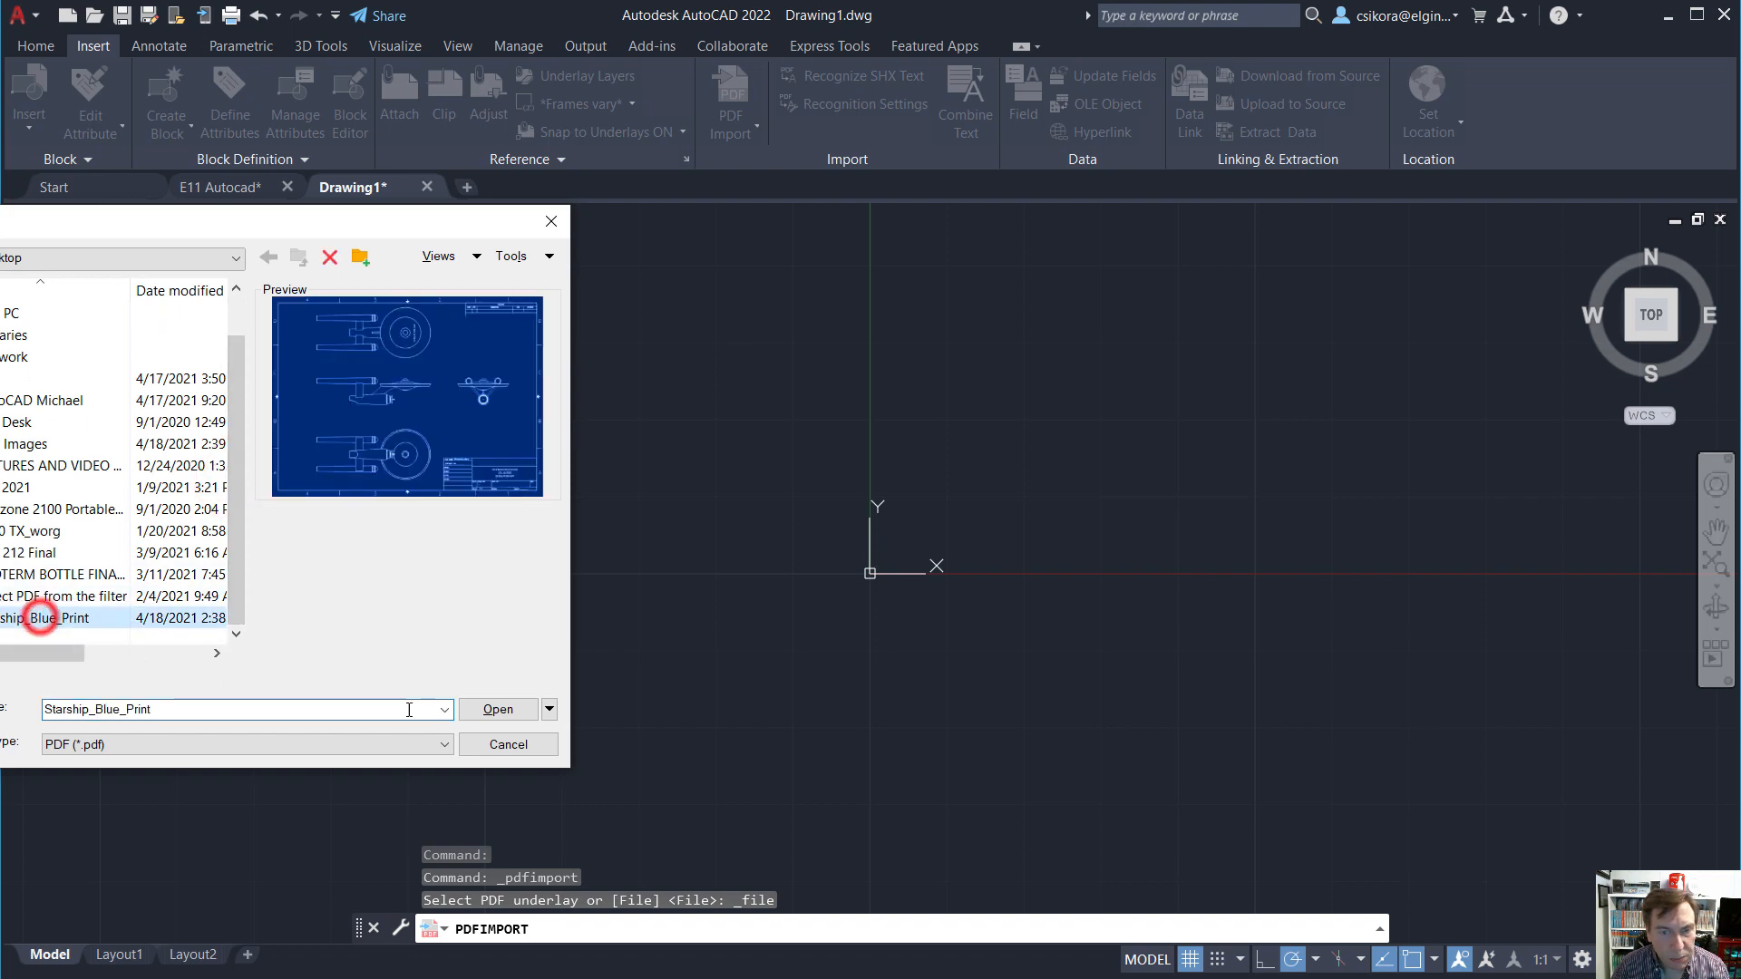
left_click(484, 716)
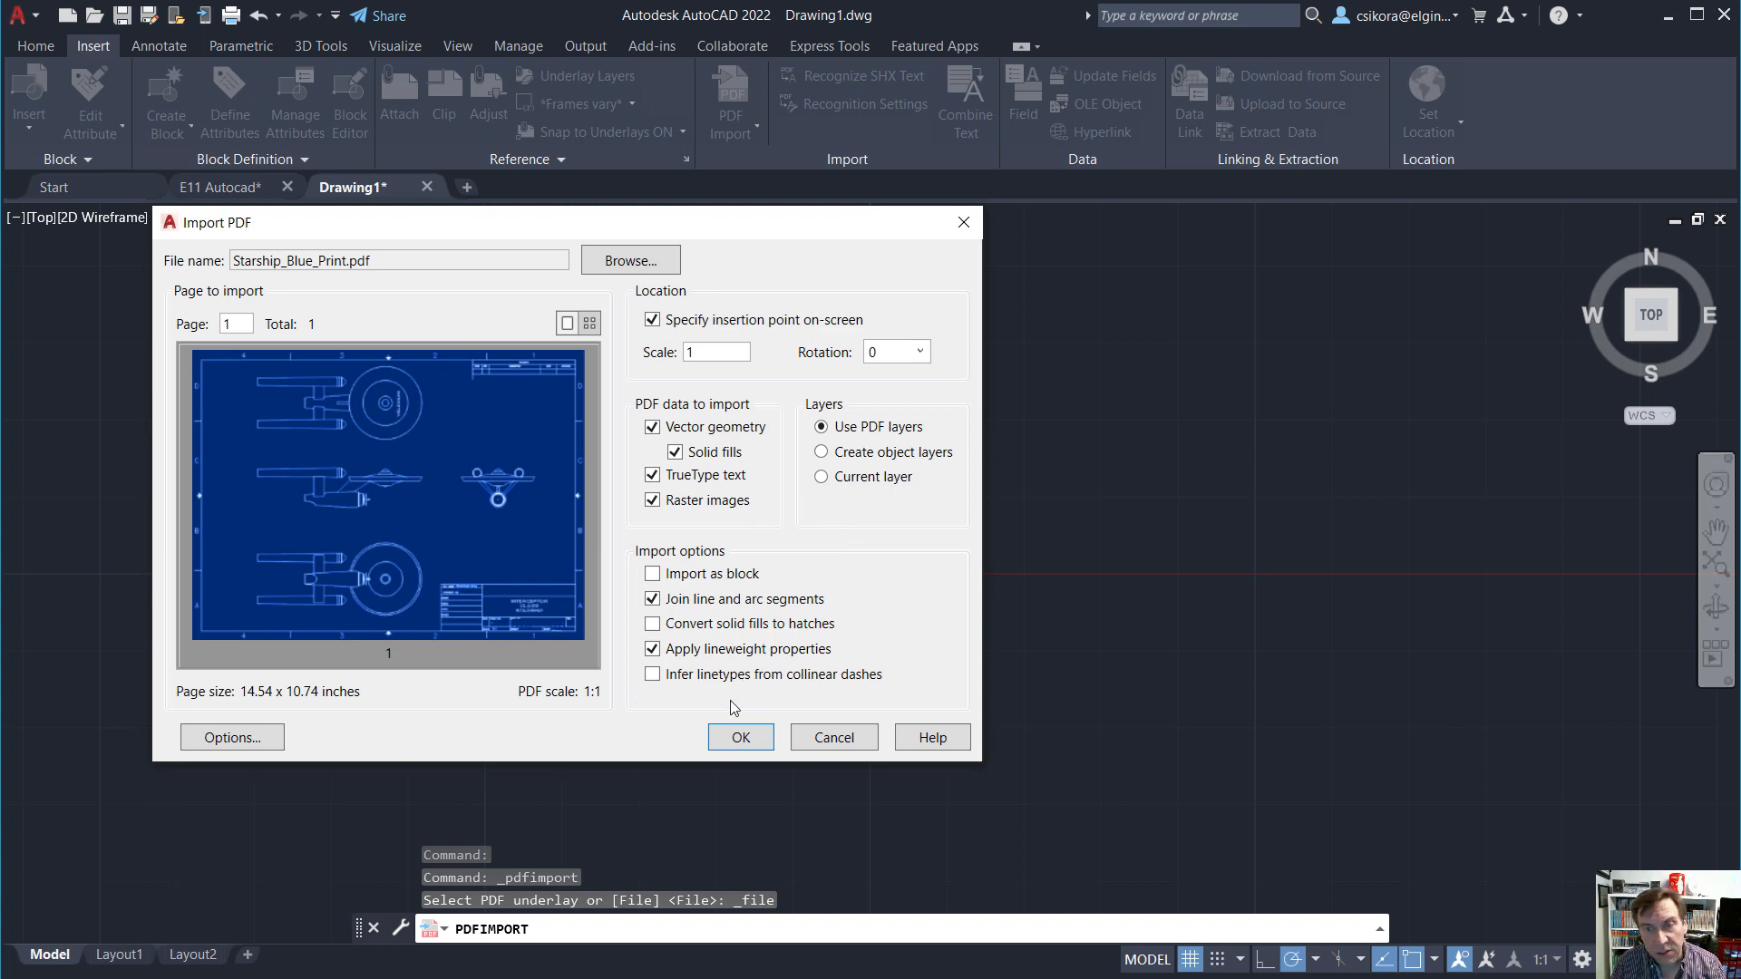
left_click(741, 738)
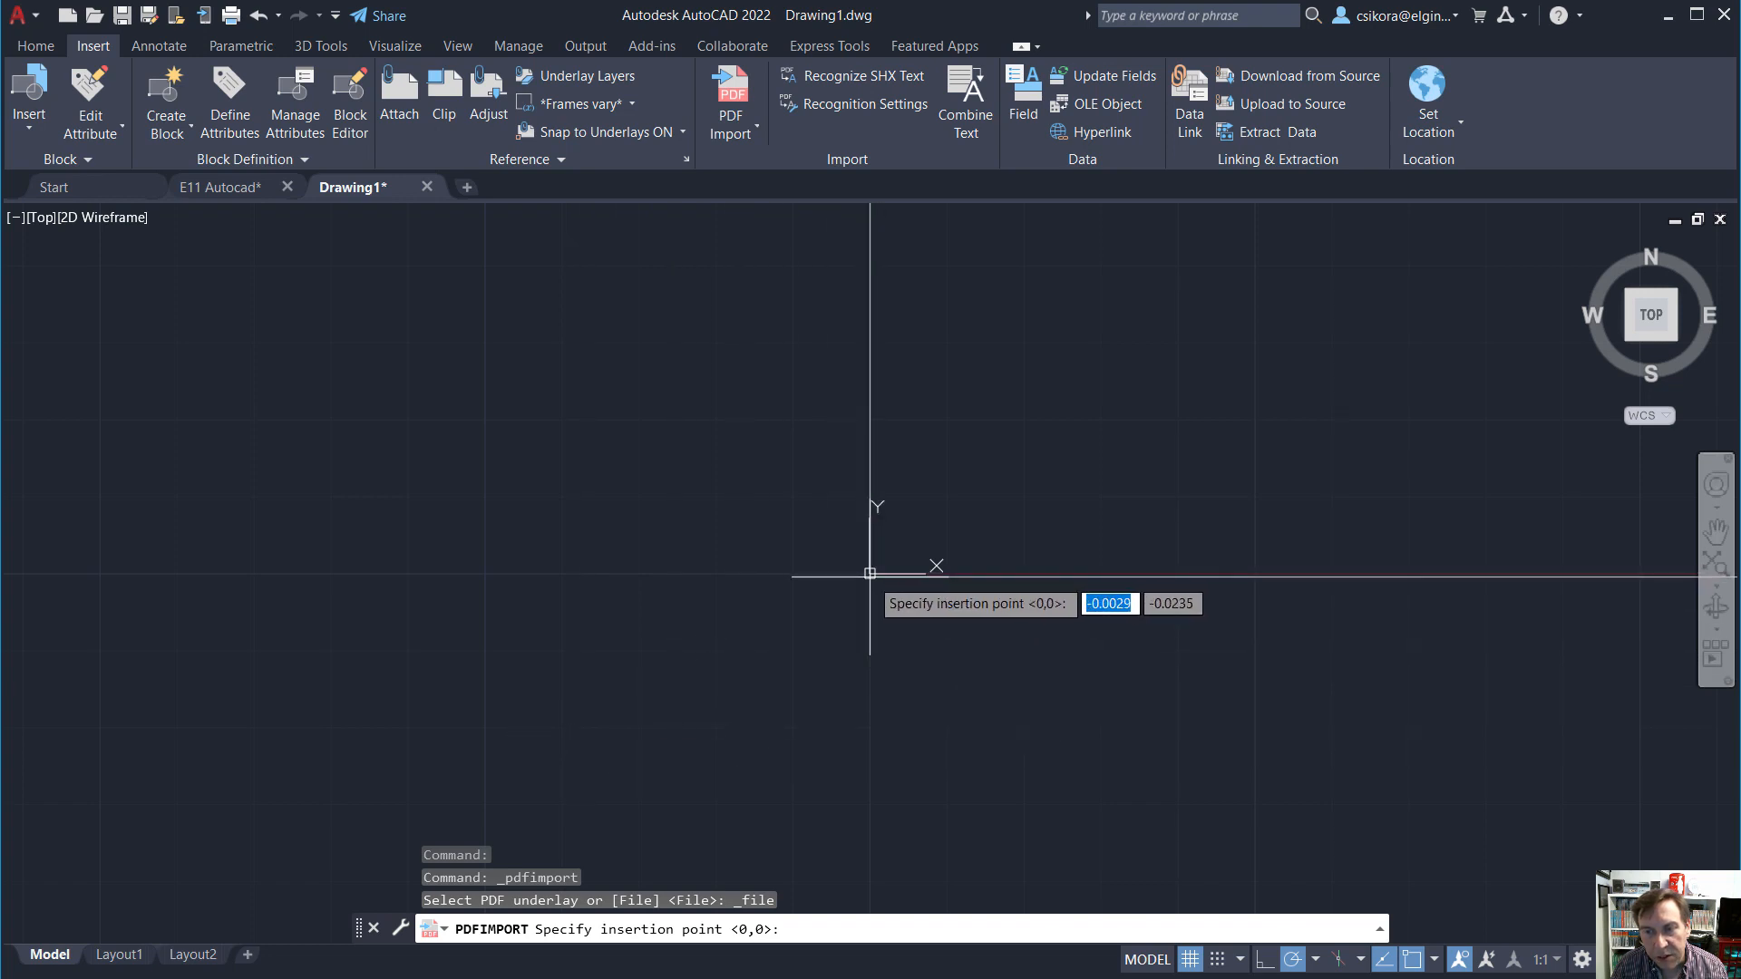
left_click(1216, 959)
left_click(870, 573)
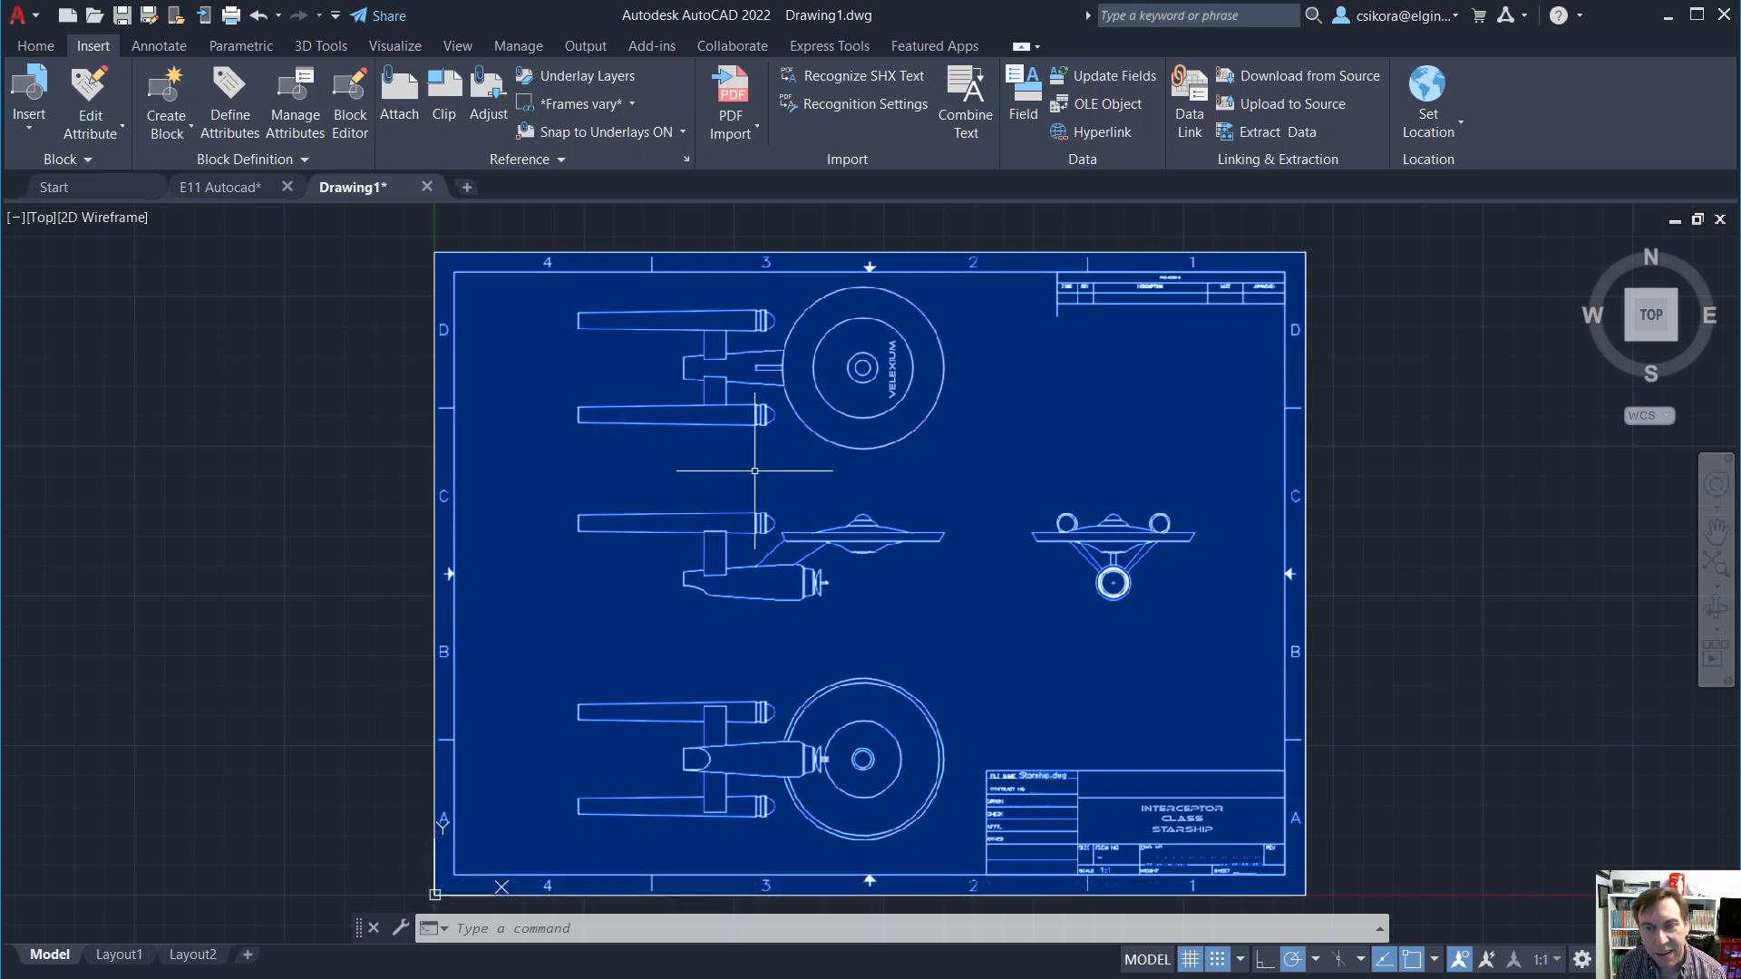
Turn grid snap off and draw a horizontal center line through the side view's lower hull, from the front spike tip to the rear edge.
scroll(822, 601, "up", 4)
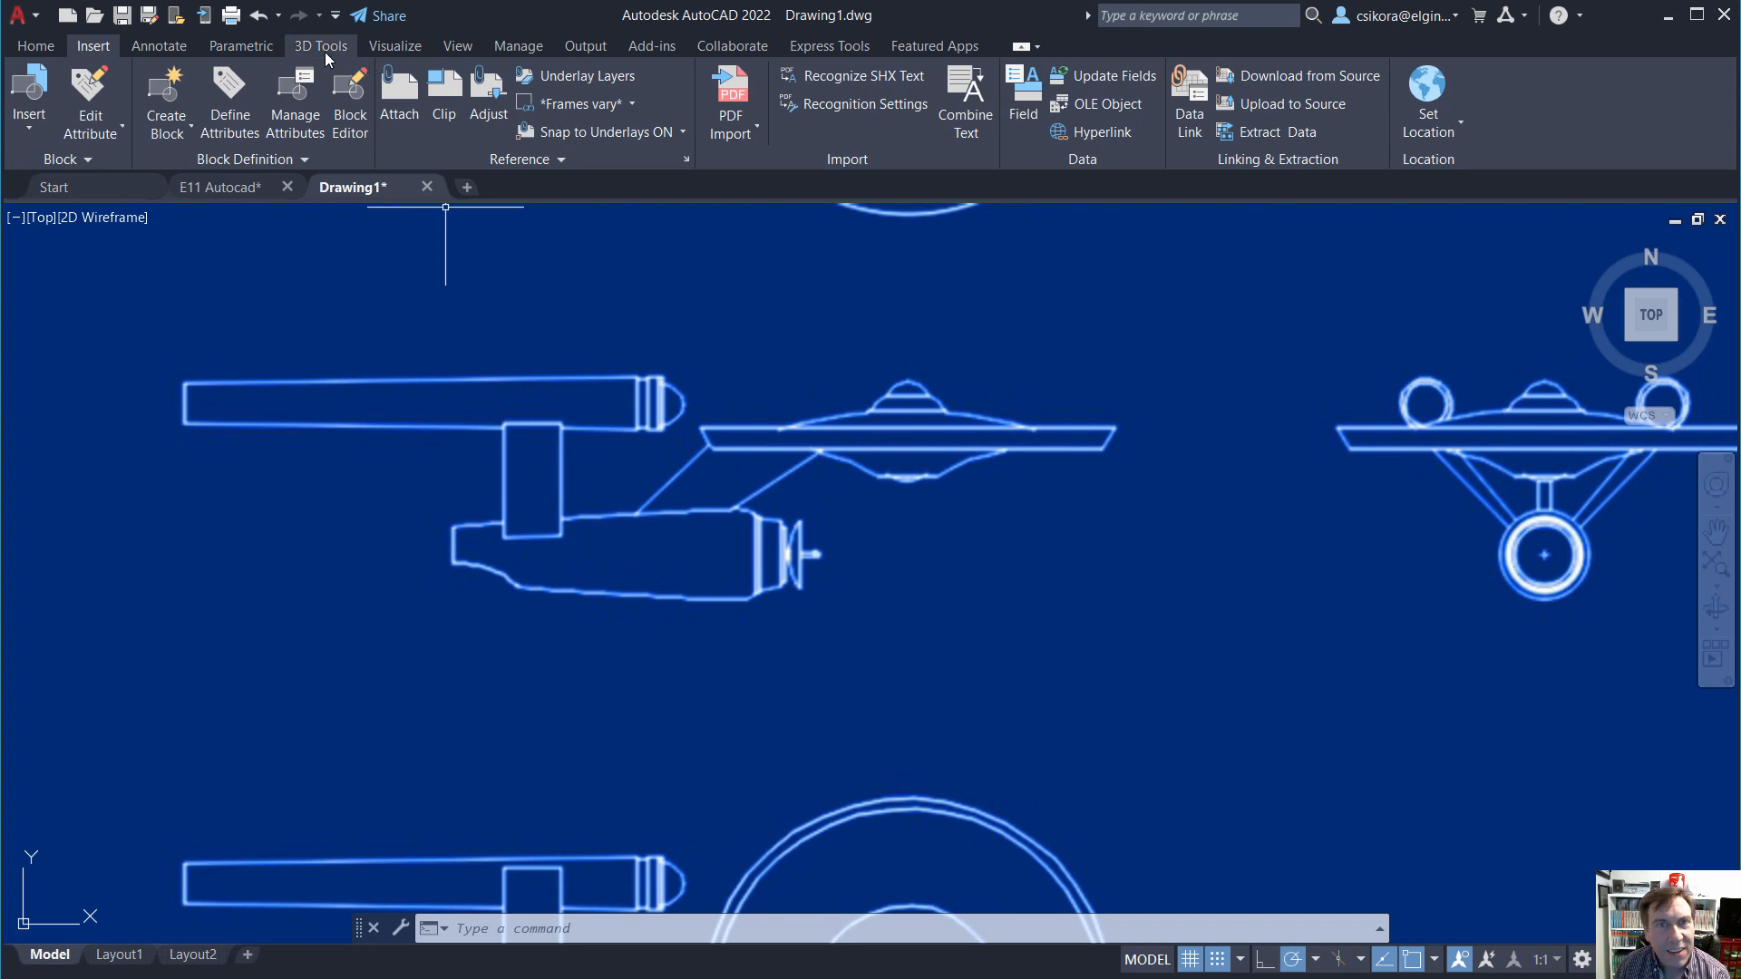
left_click(36, 45)
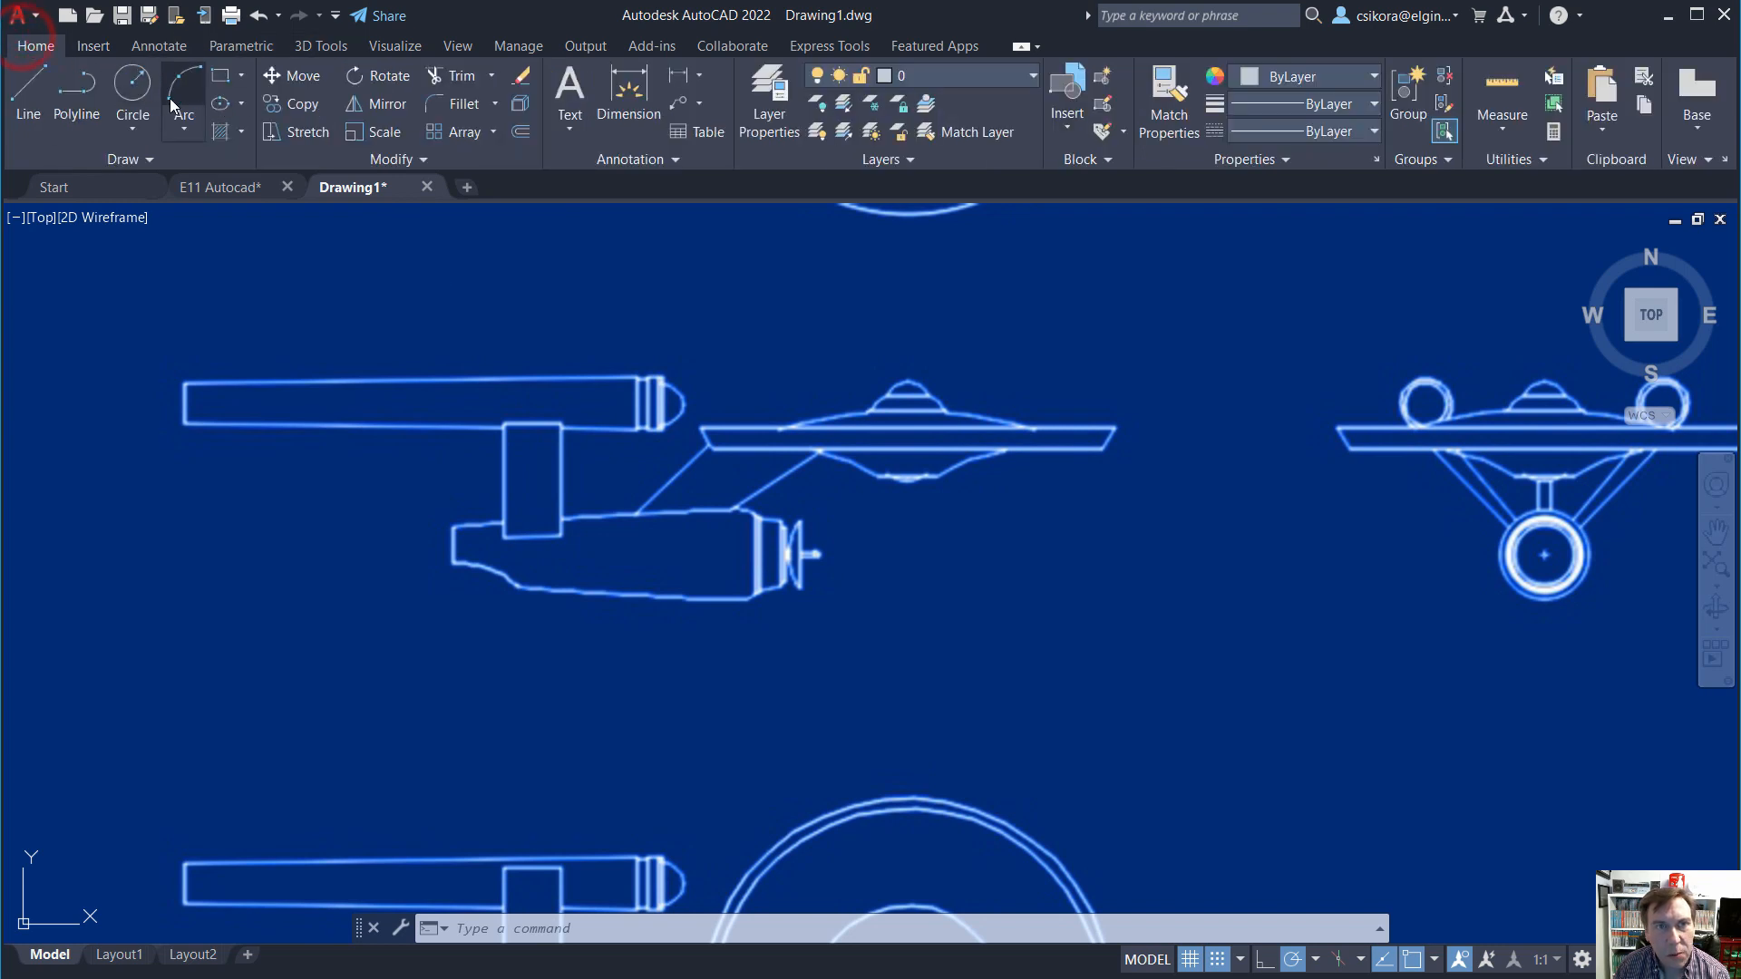
left_click(30, 87)
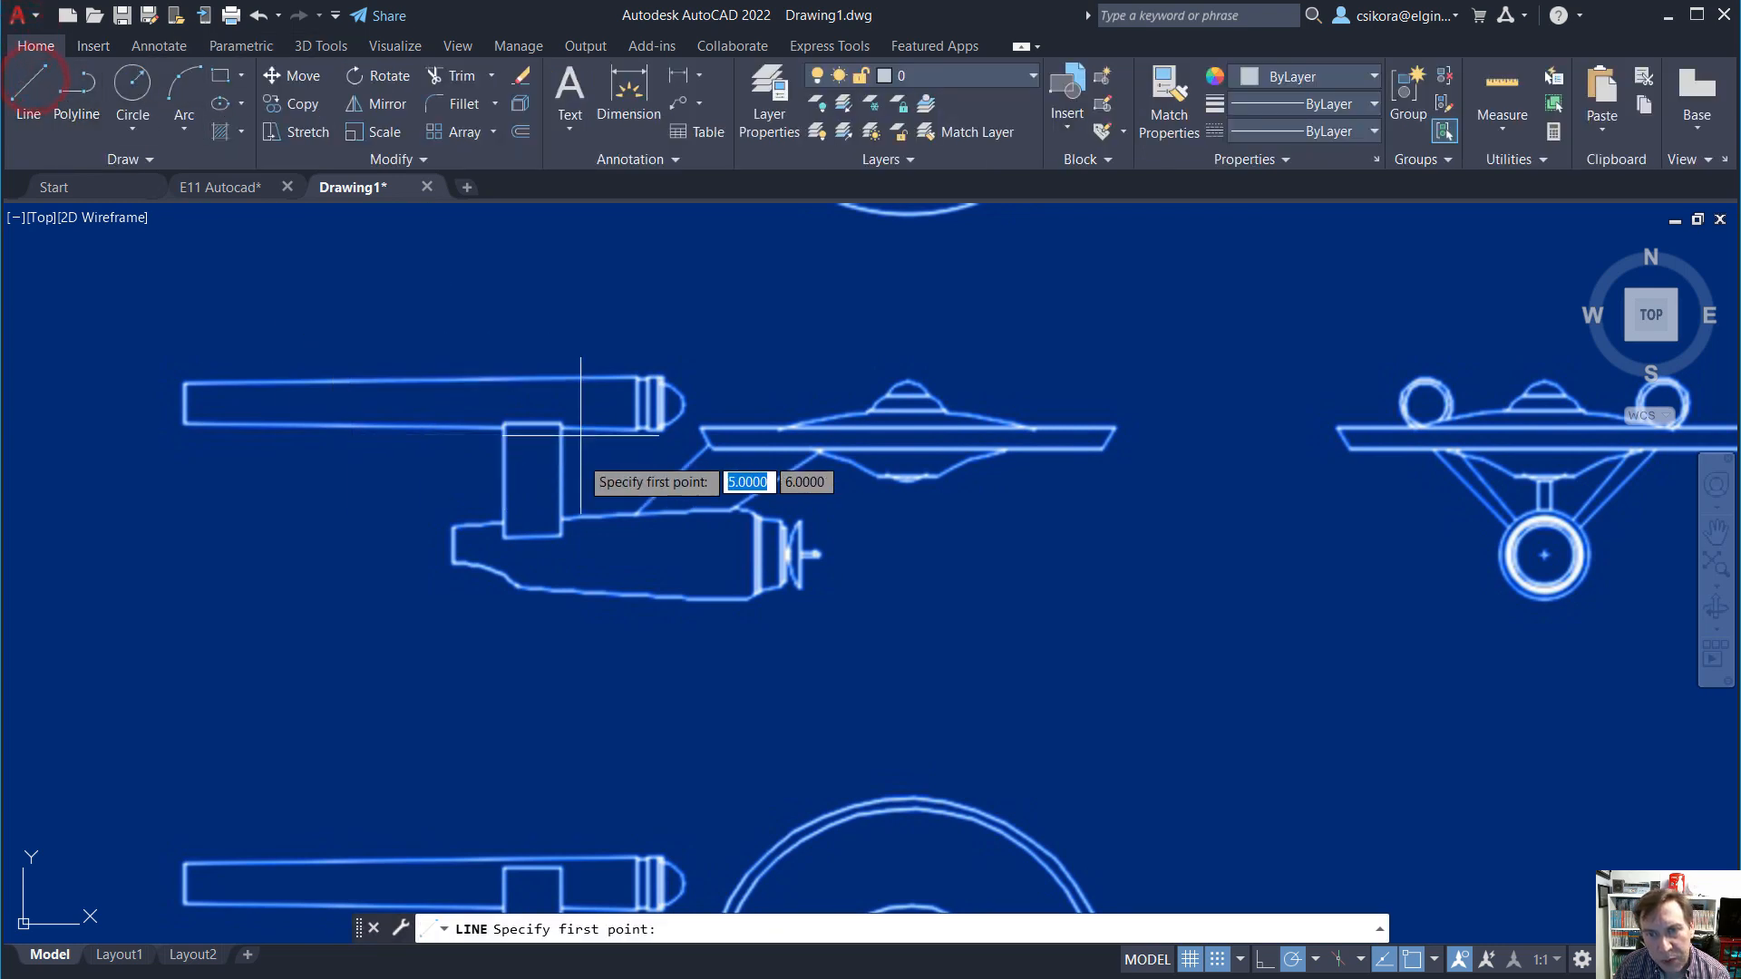
left_click(1216, 963)
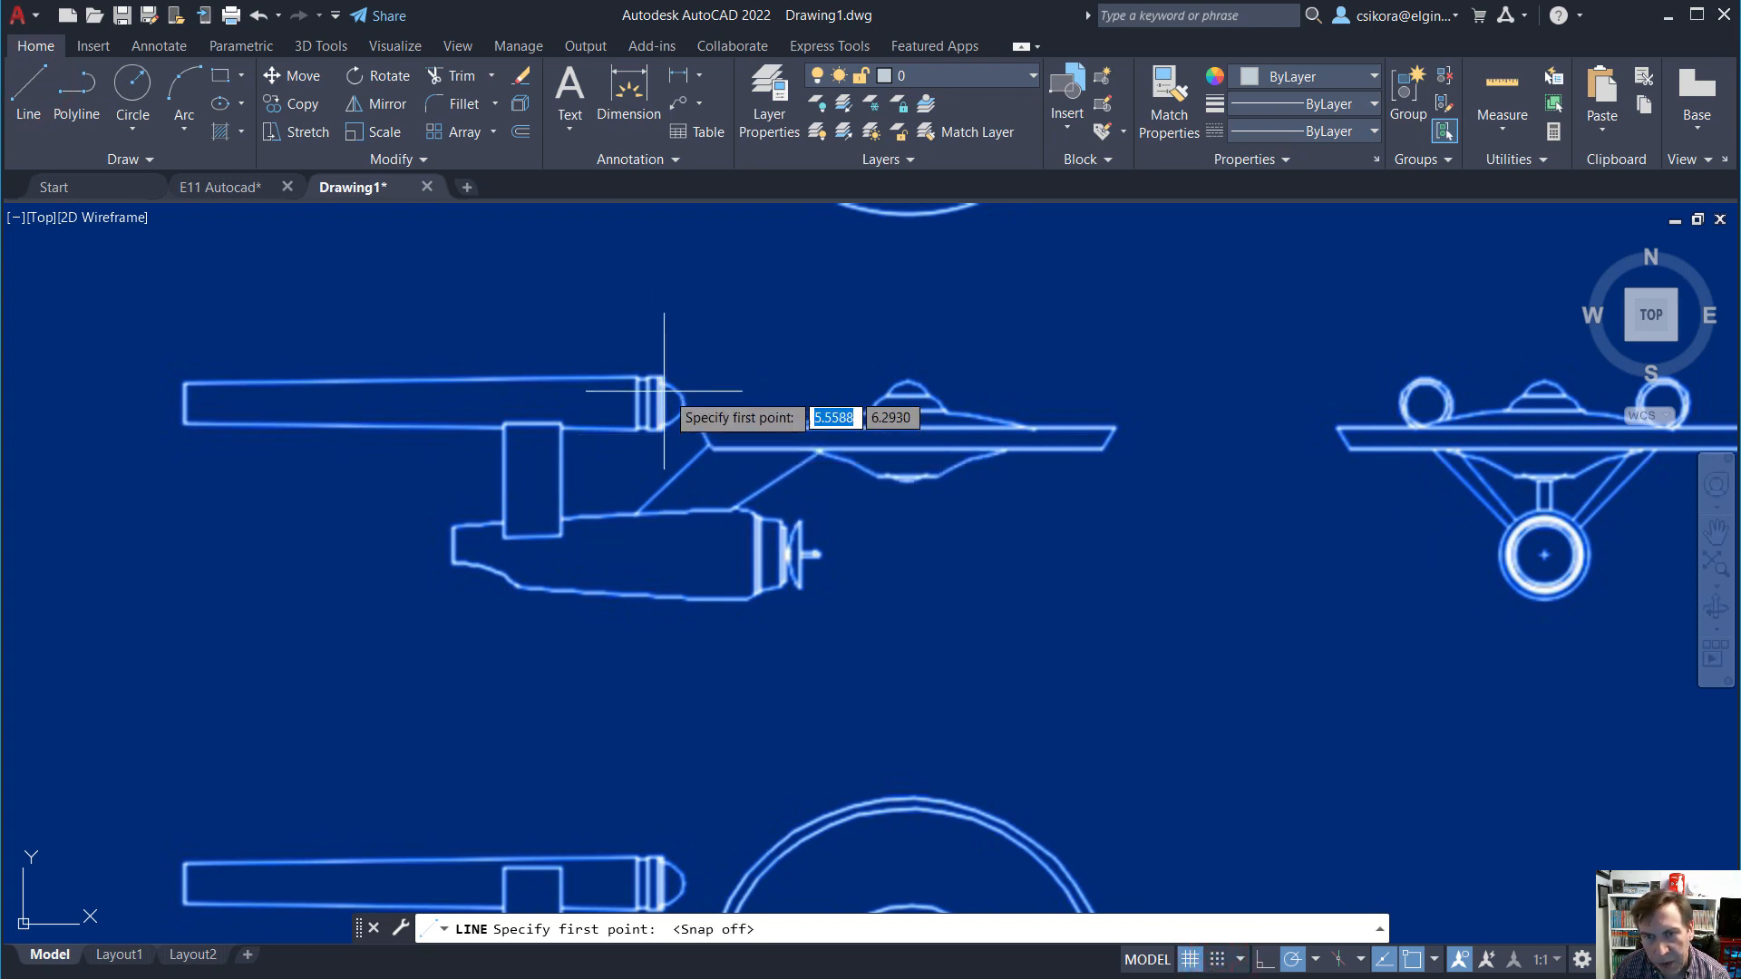
scroll(675, 386, "up", 2)
scroll(692, 377, "down", 2)
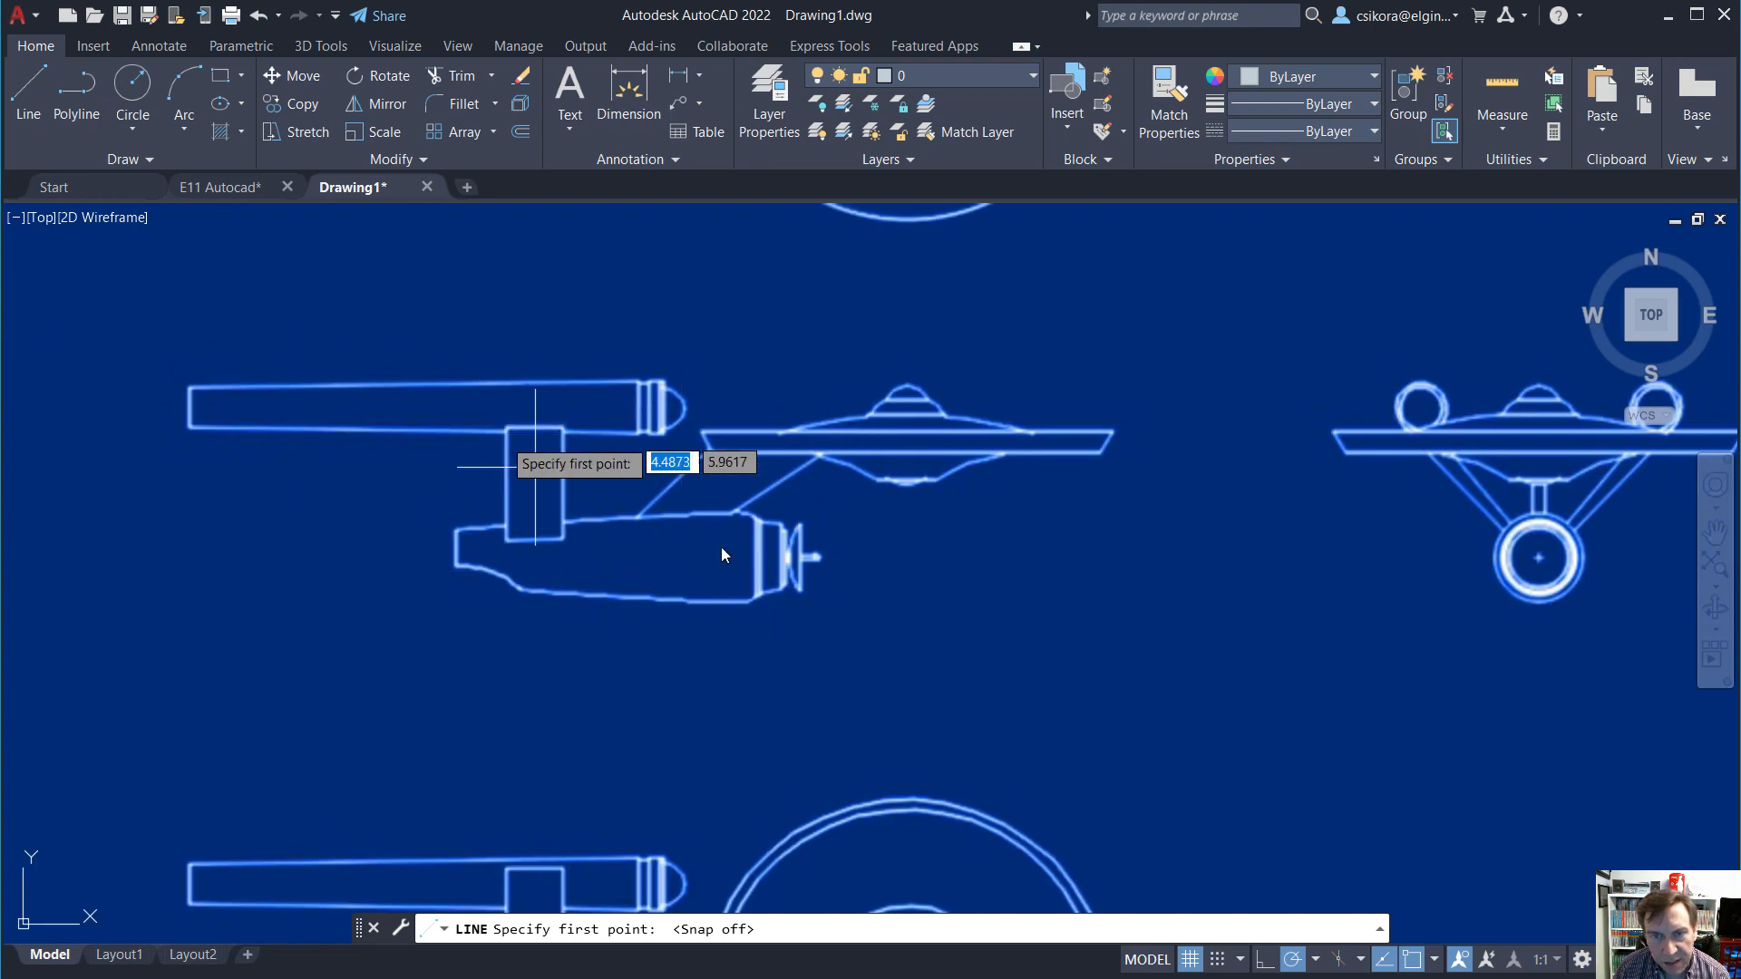
scroll(728, 557, "up", 2)
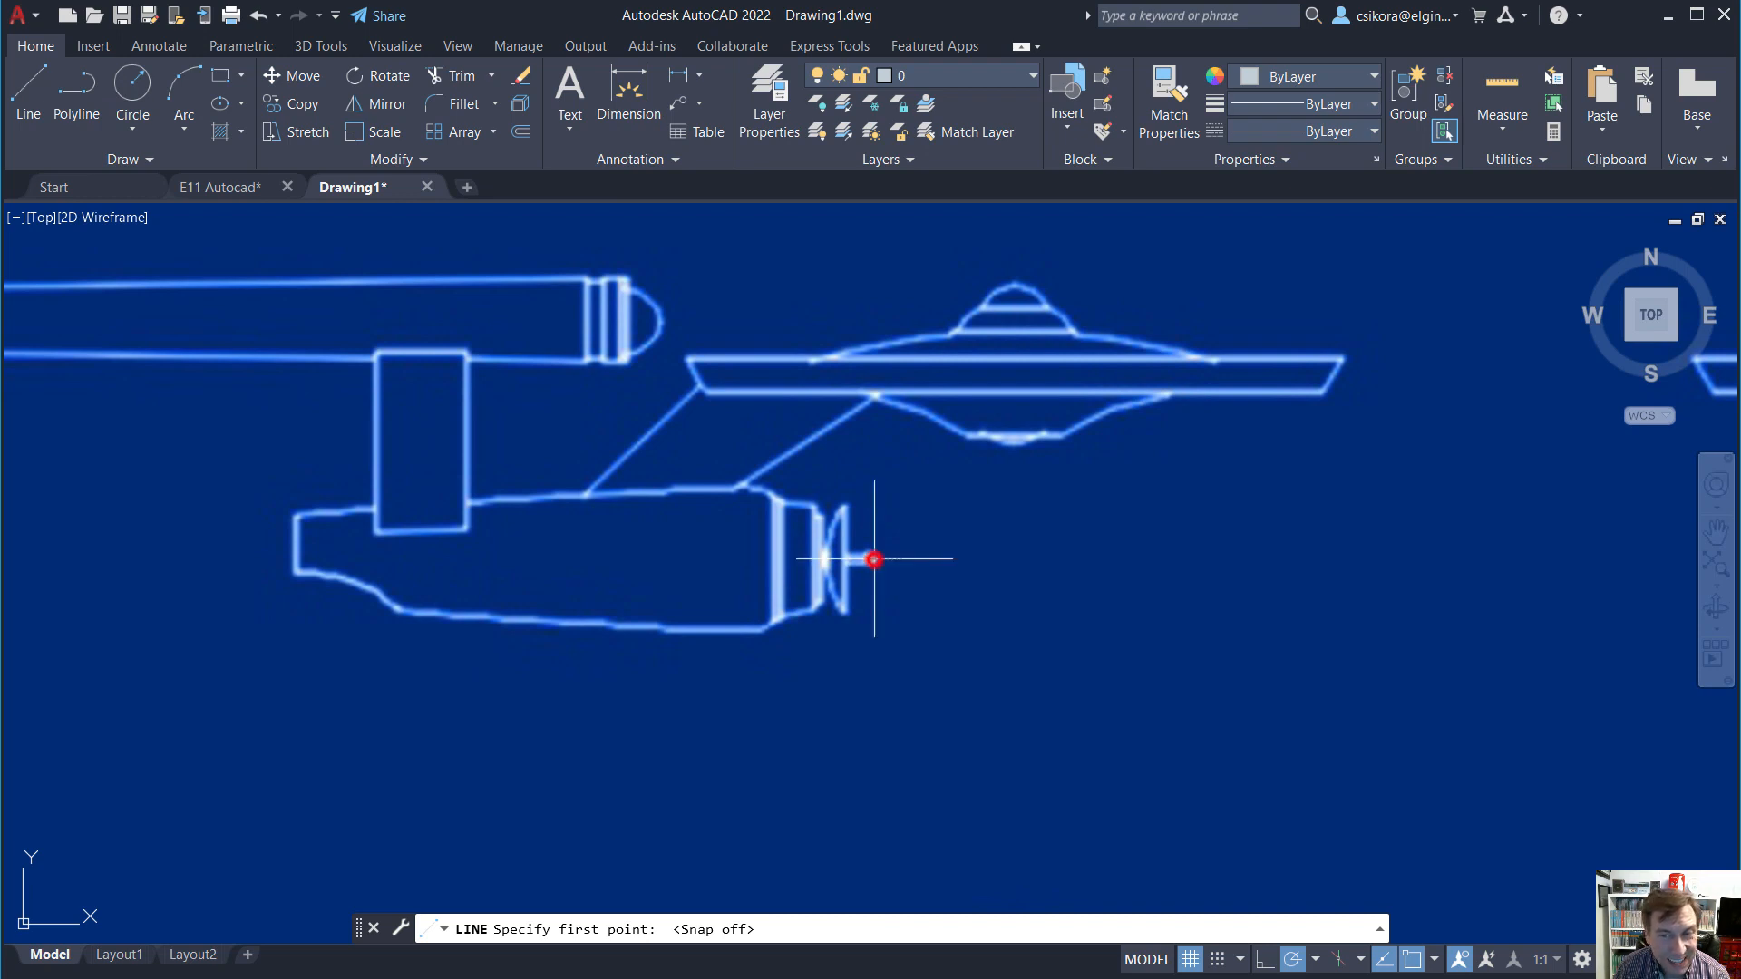
left_click(873, 558)
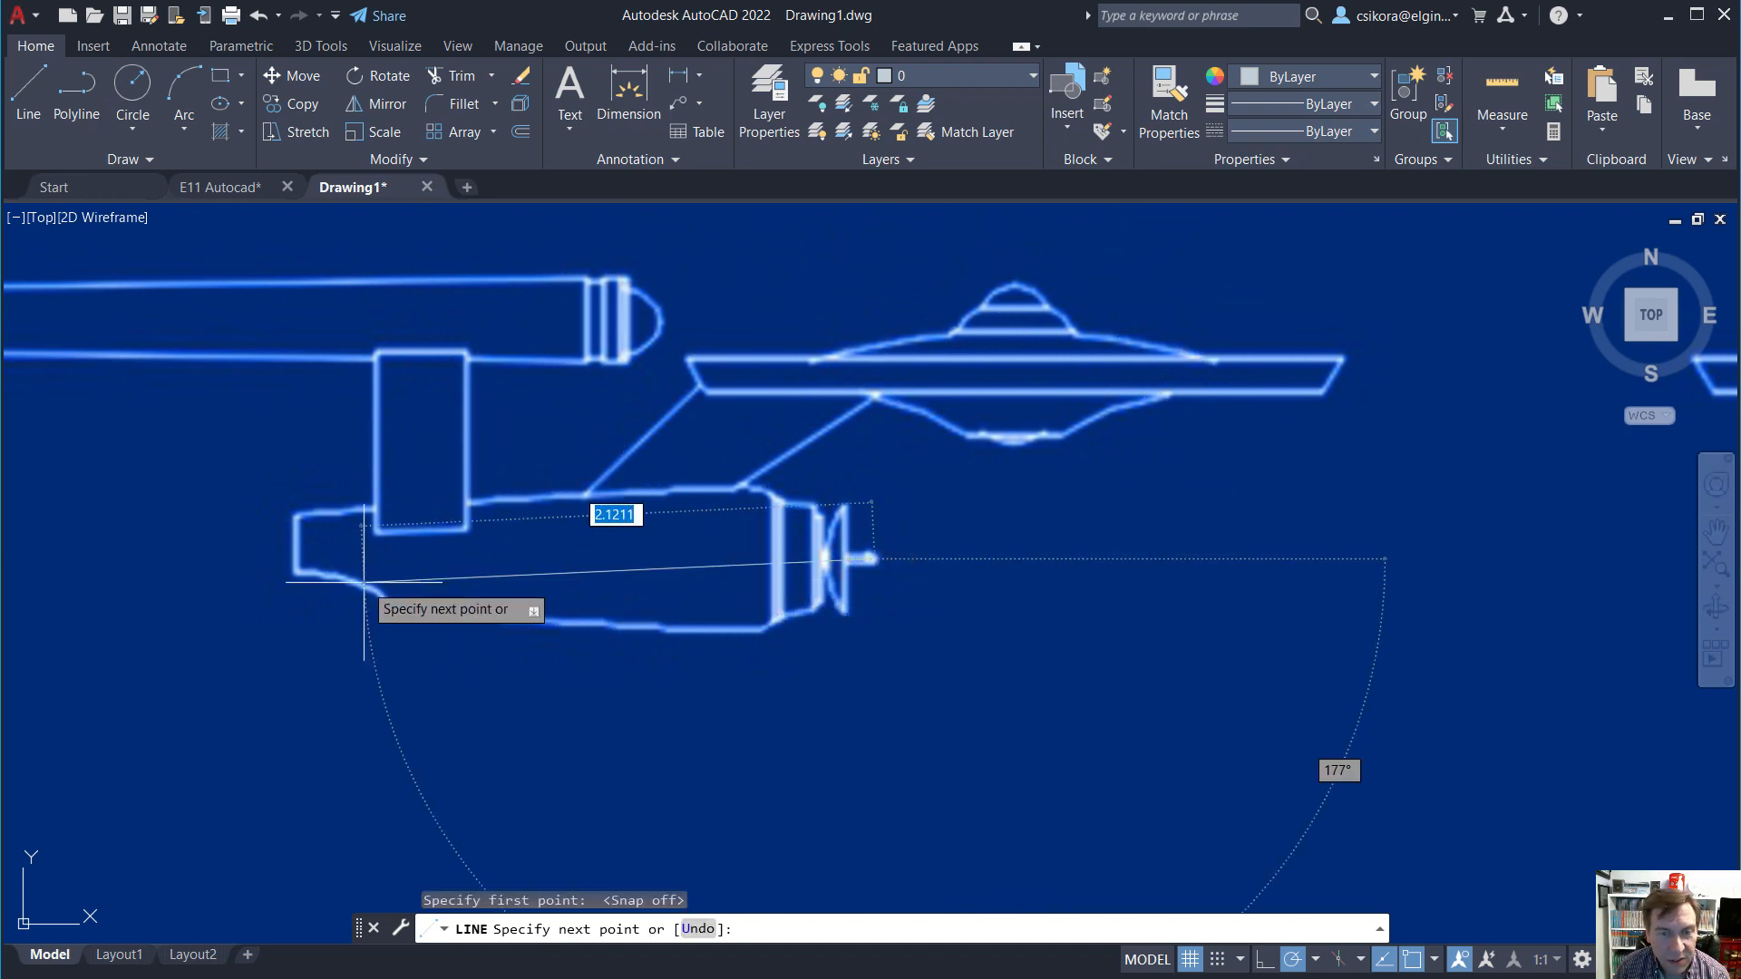
left_click(294, 559)
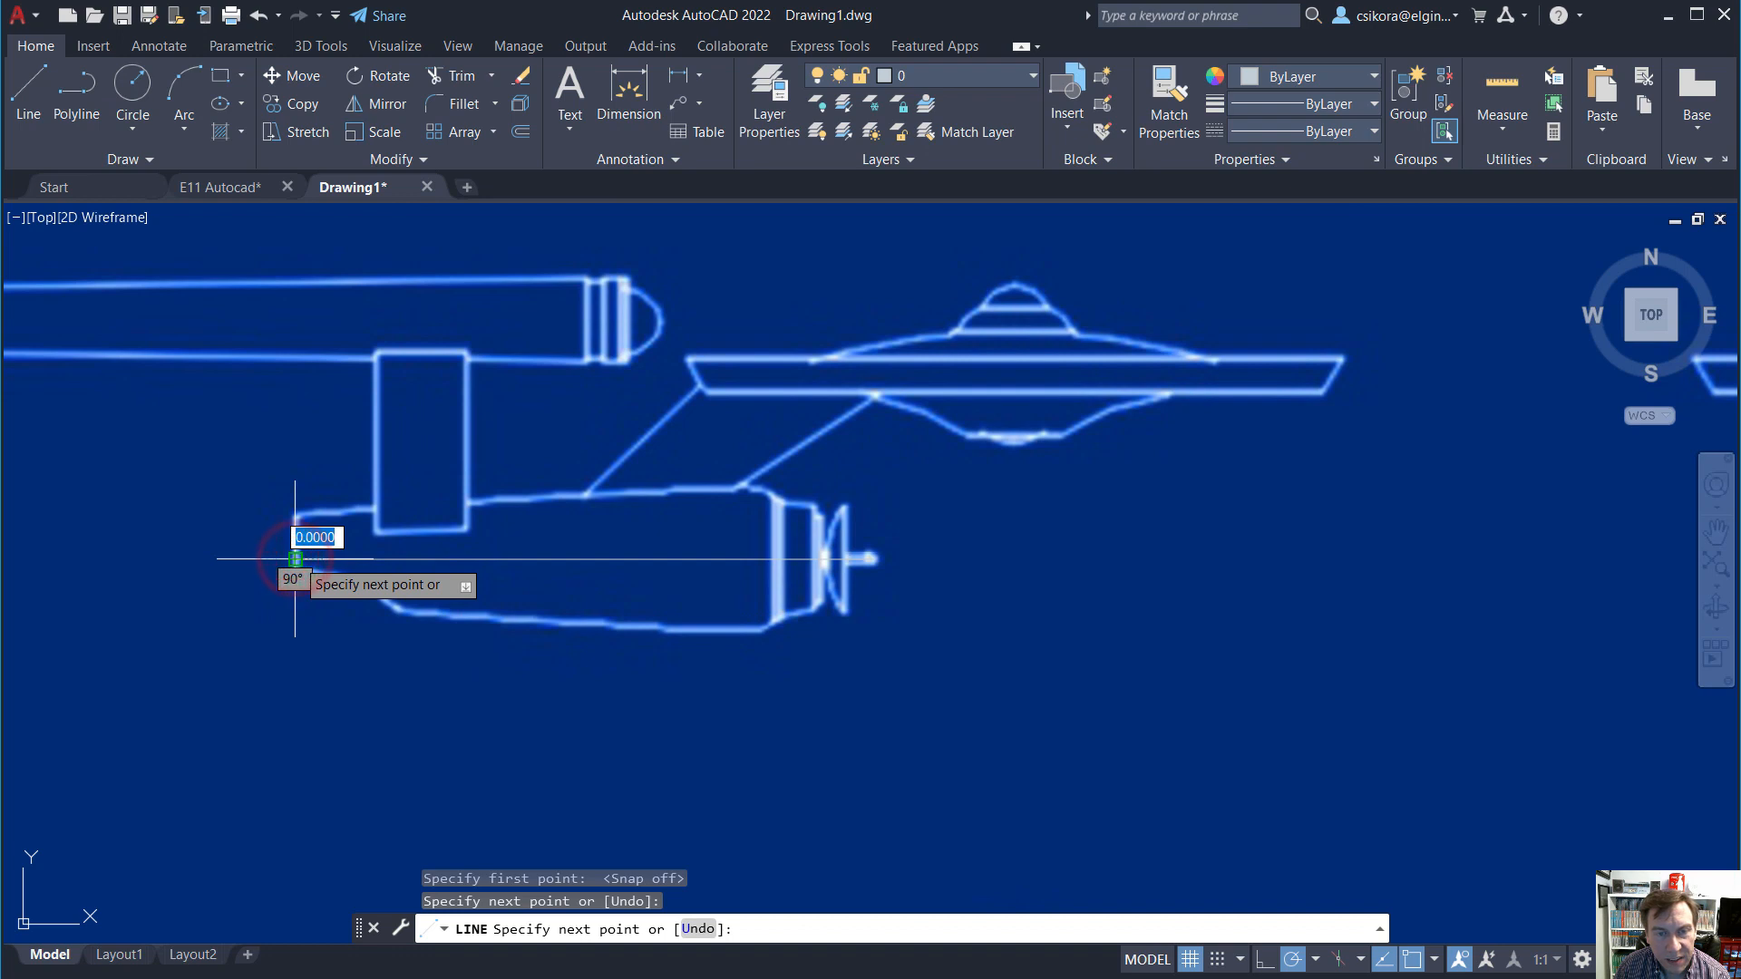
key("Escape")
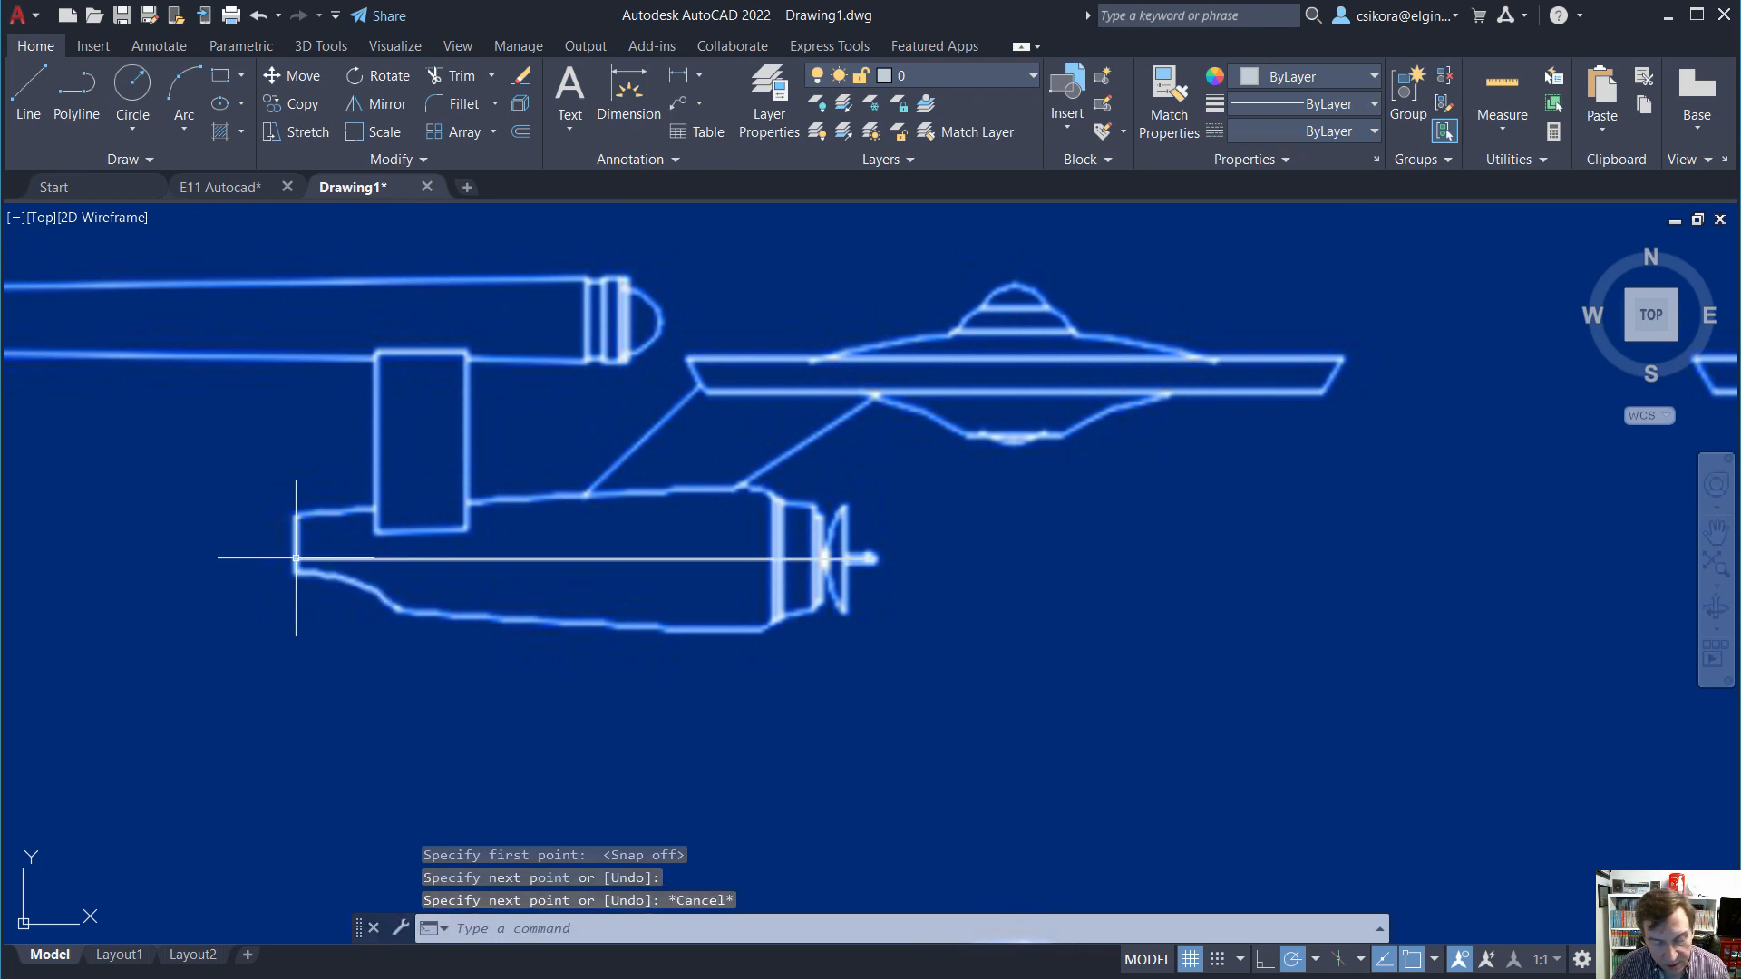
Draw a horizontal center line through the side view's upper engine nacelle, from the tip of its domed nose to its rear edge.
key("space")
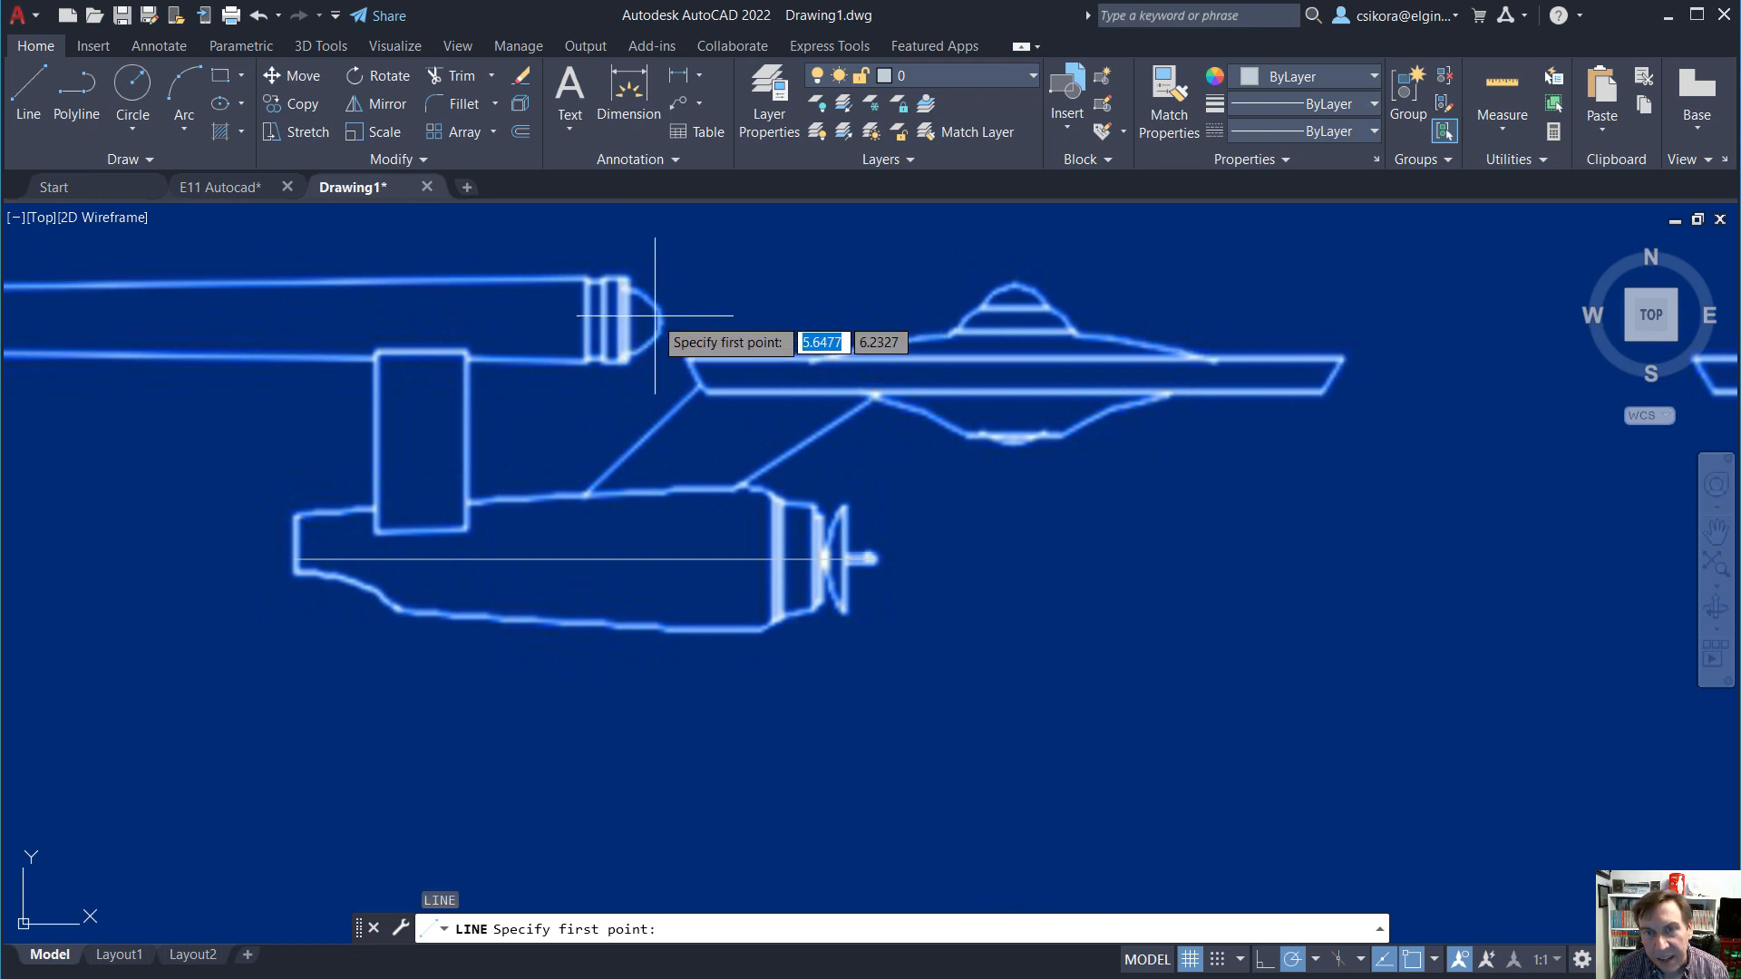
scroll(662, 321, "down", 2)
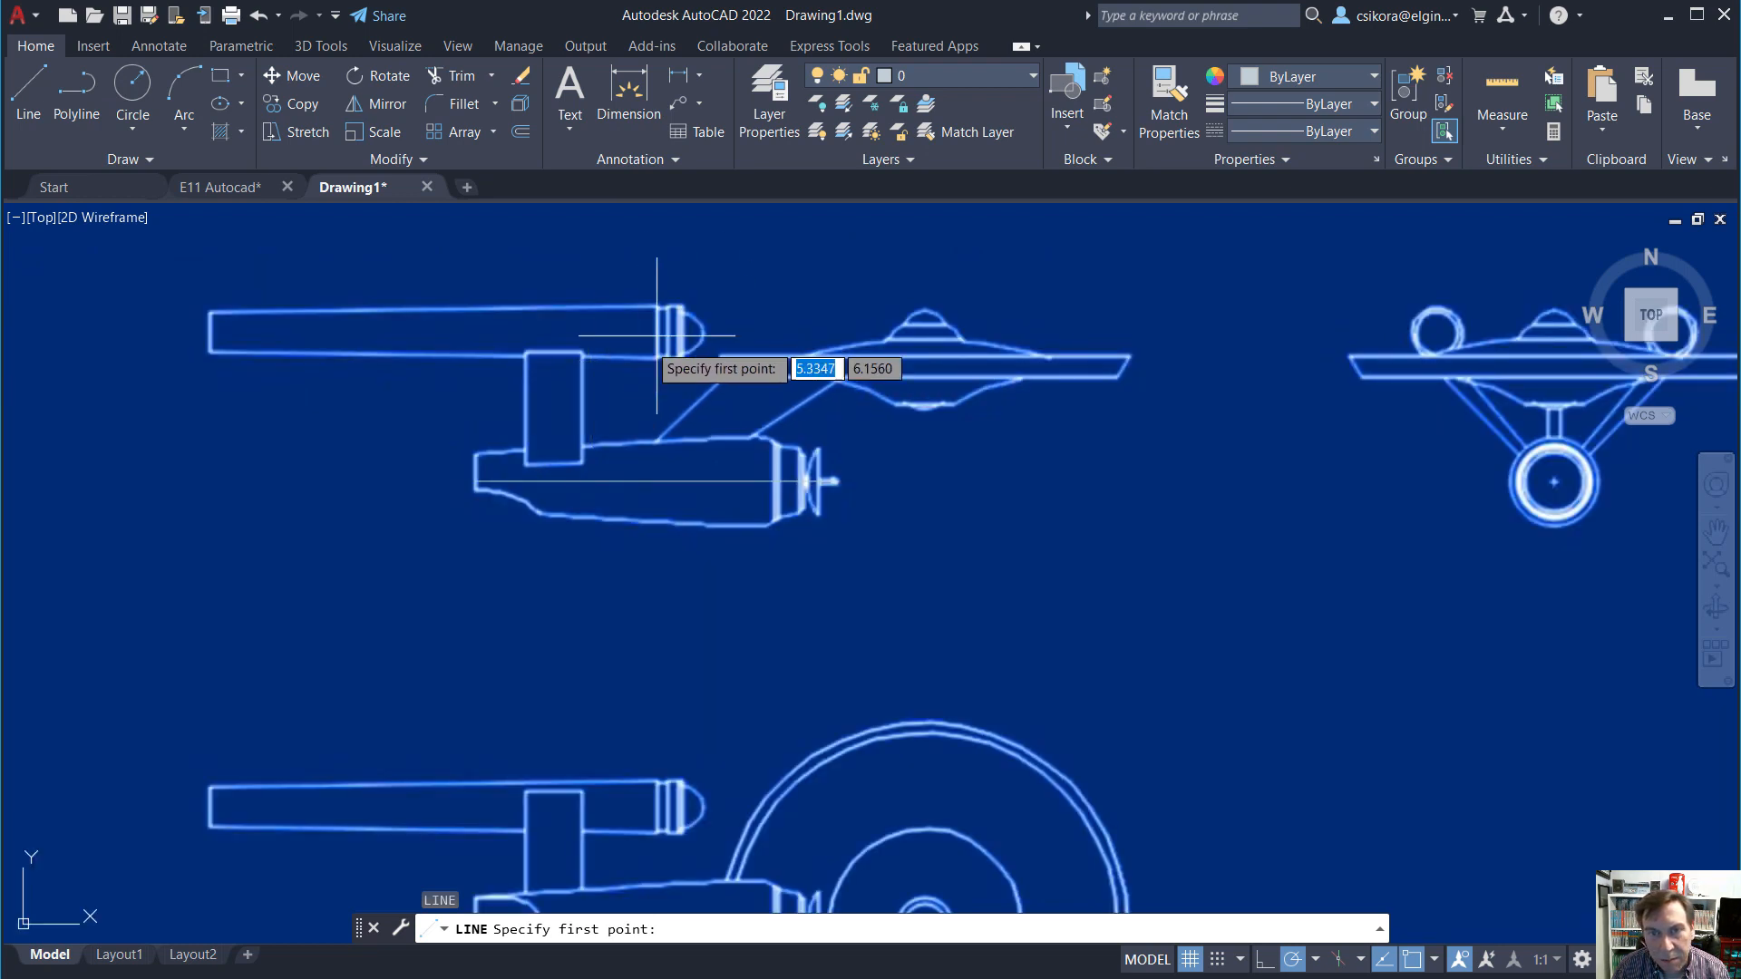
scroll(367, 344, "up", 2)
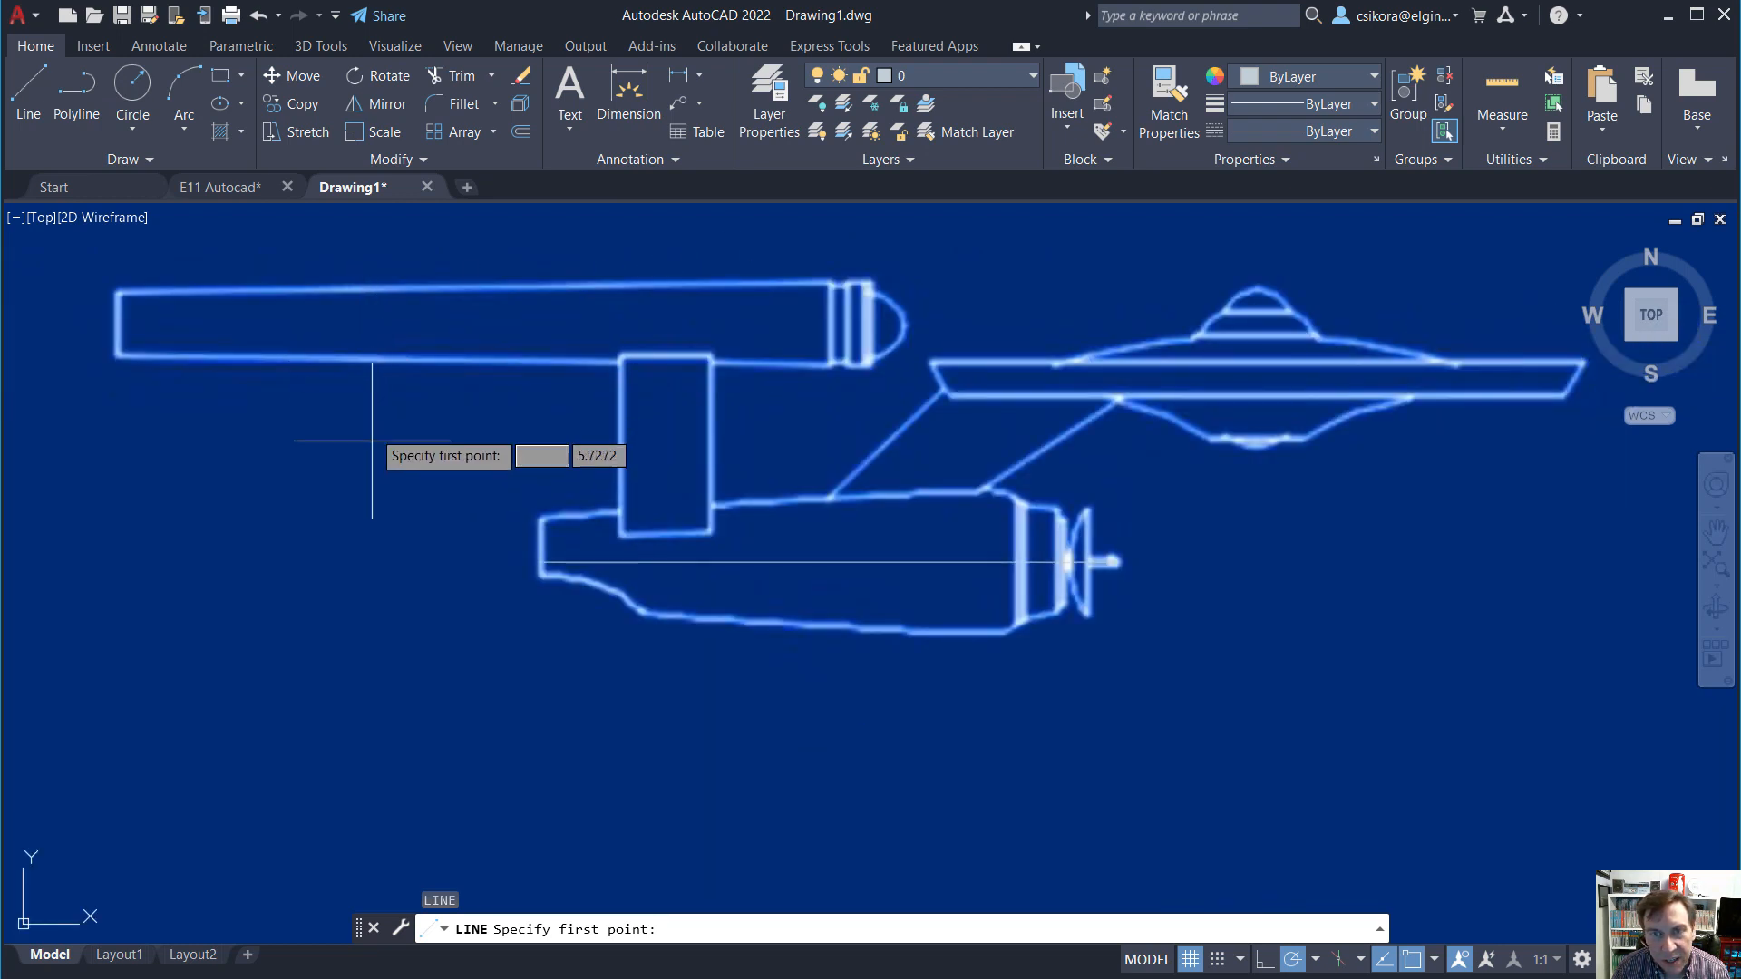
left_click(905, 325)
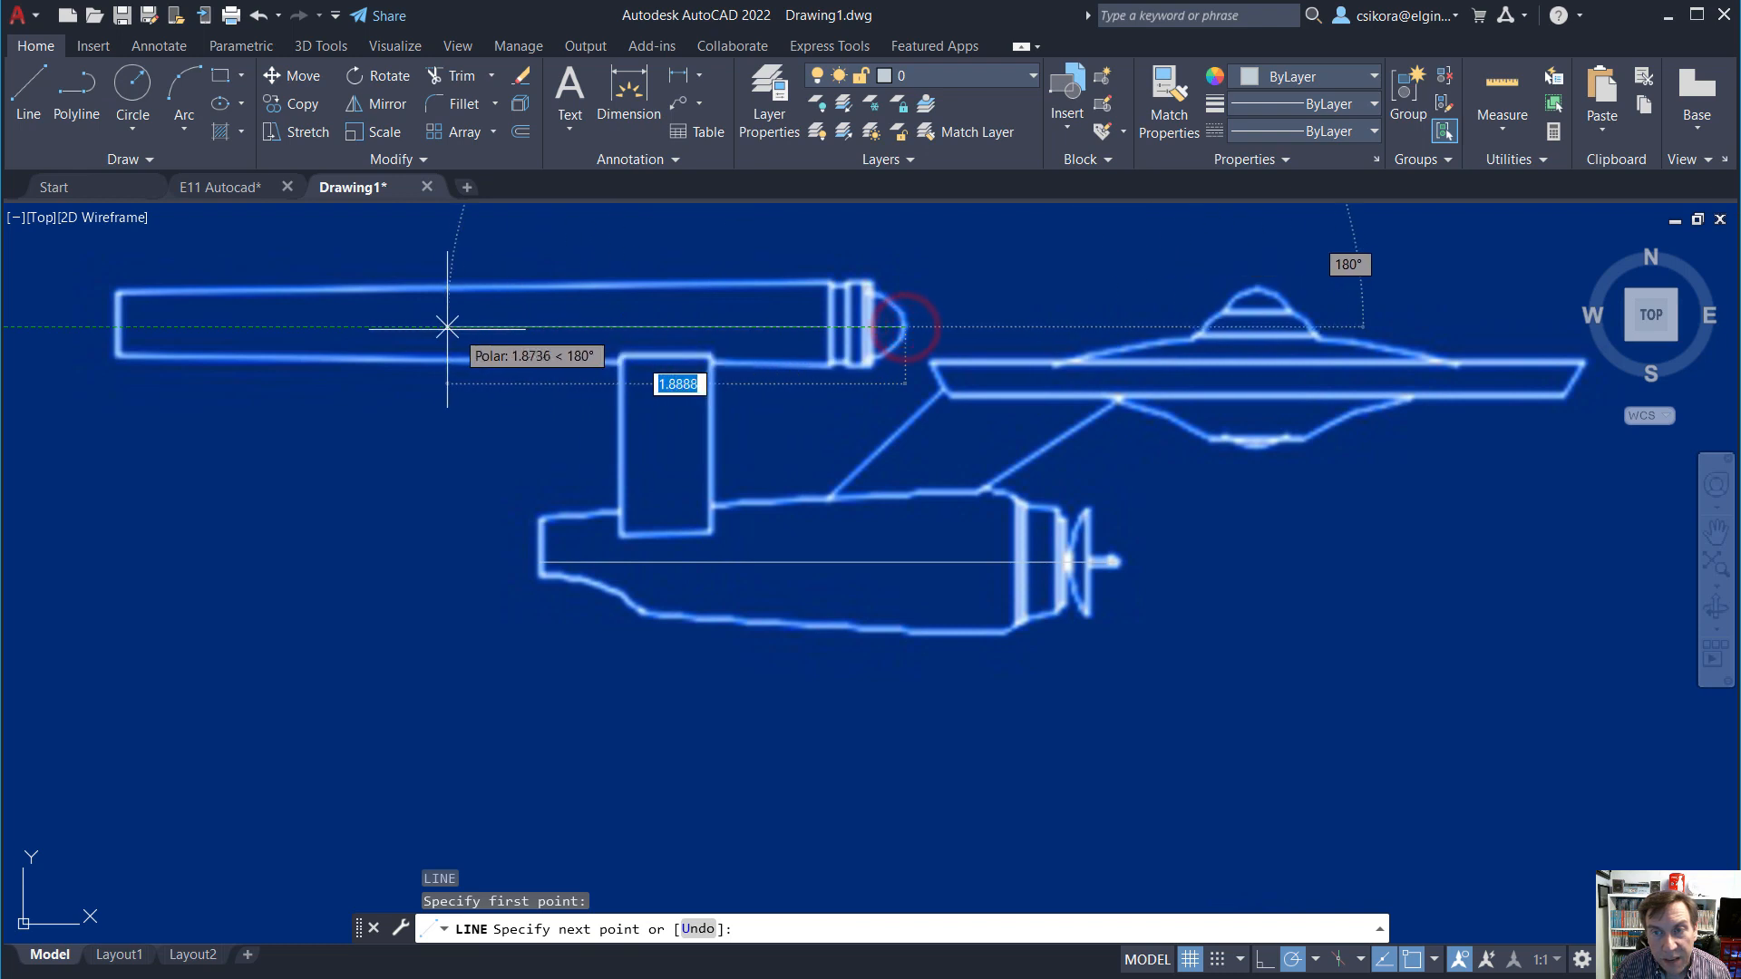
left_click(117, 326)
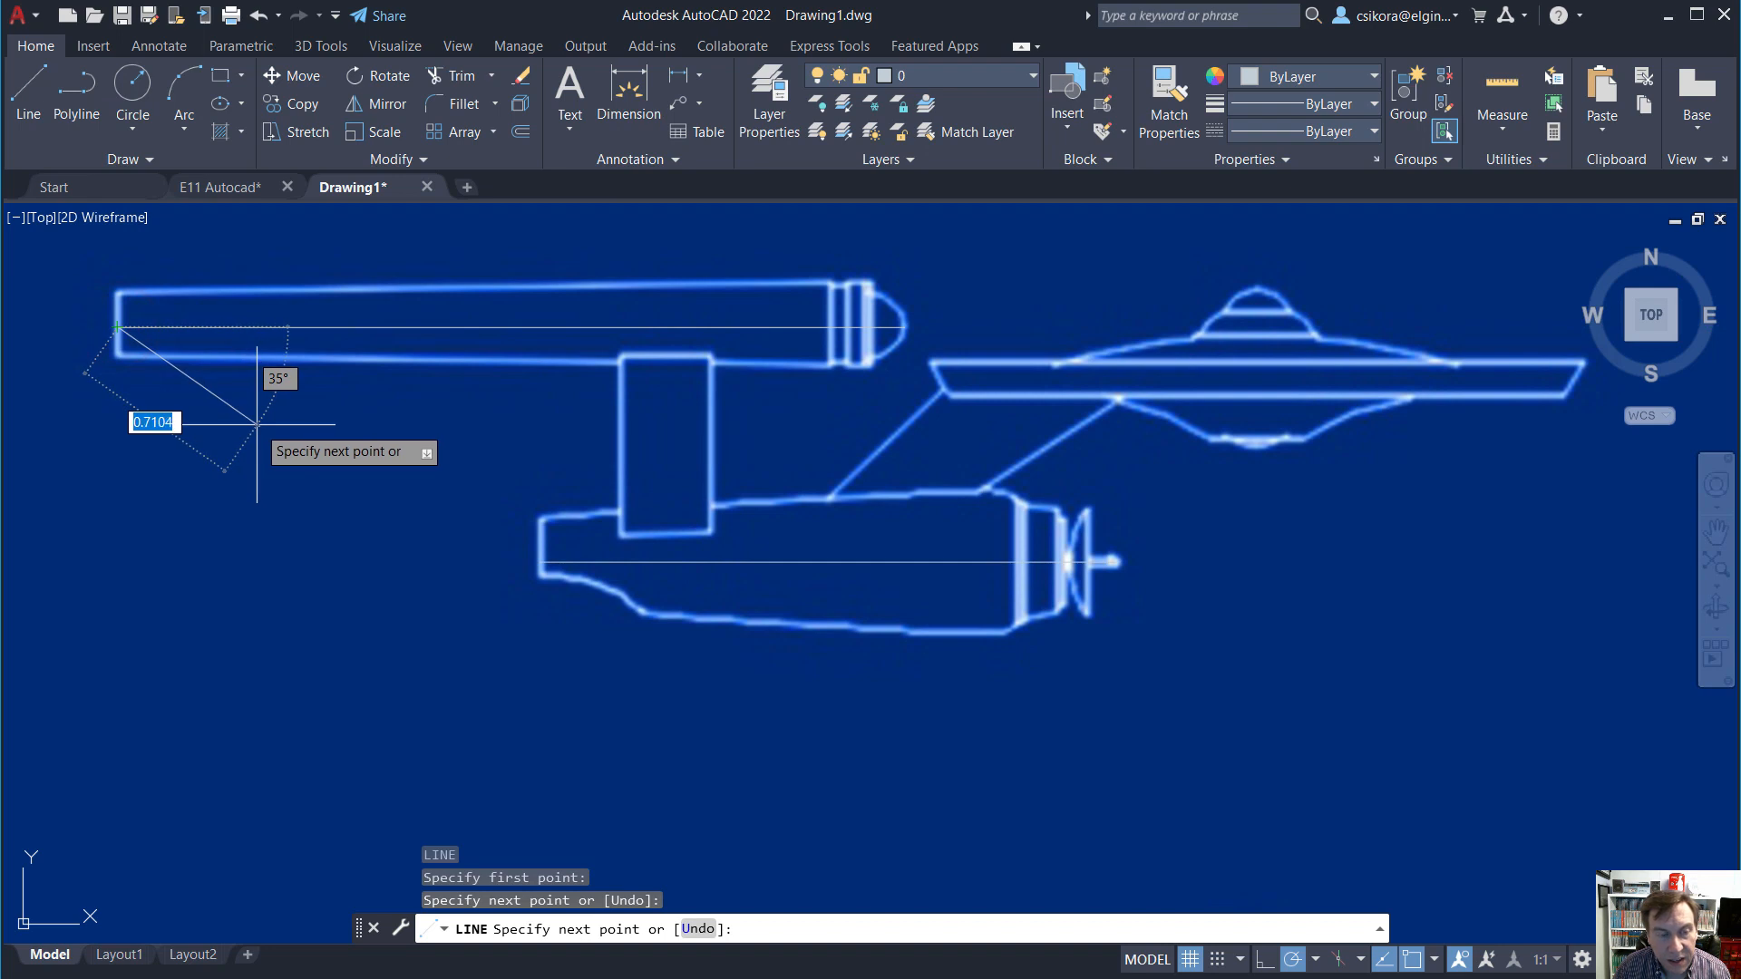
key("Escape")
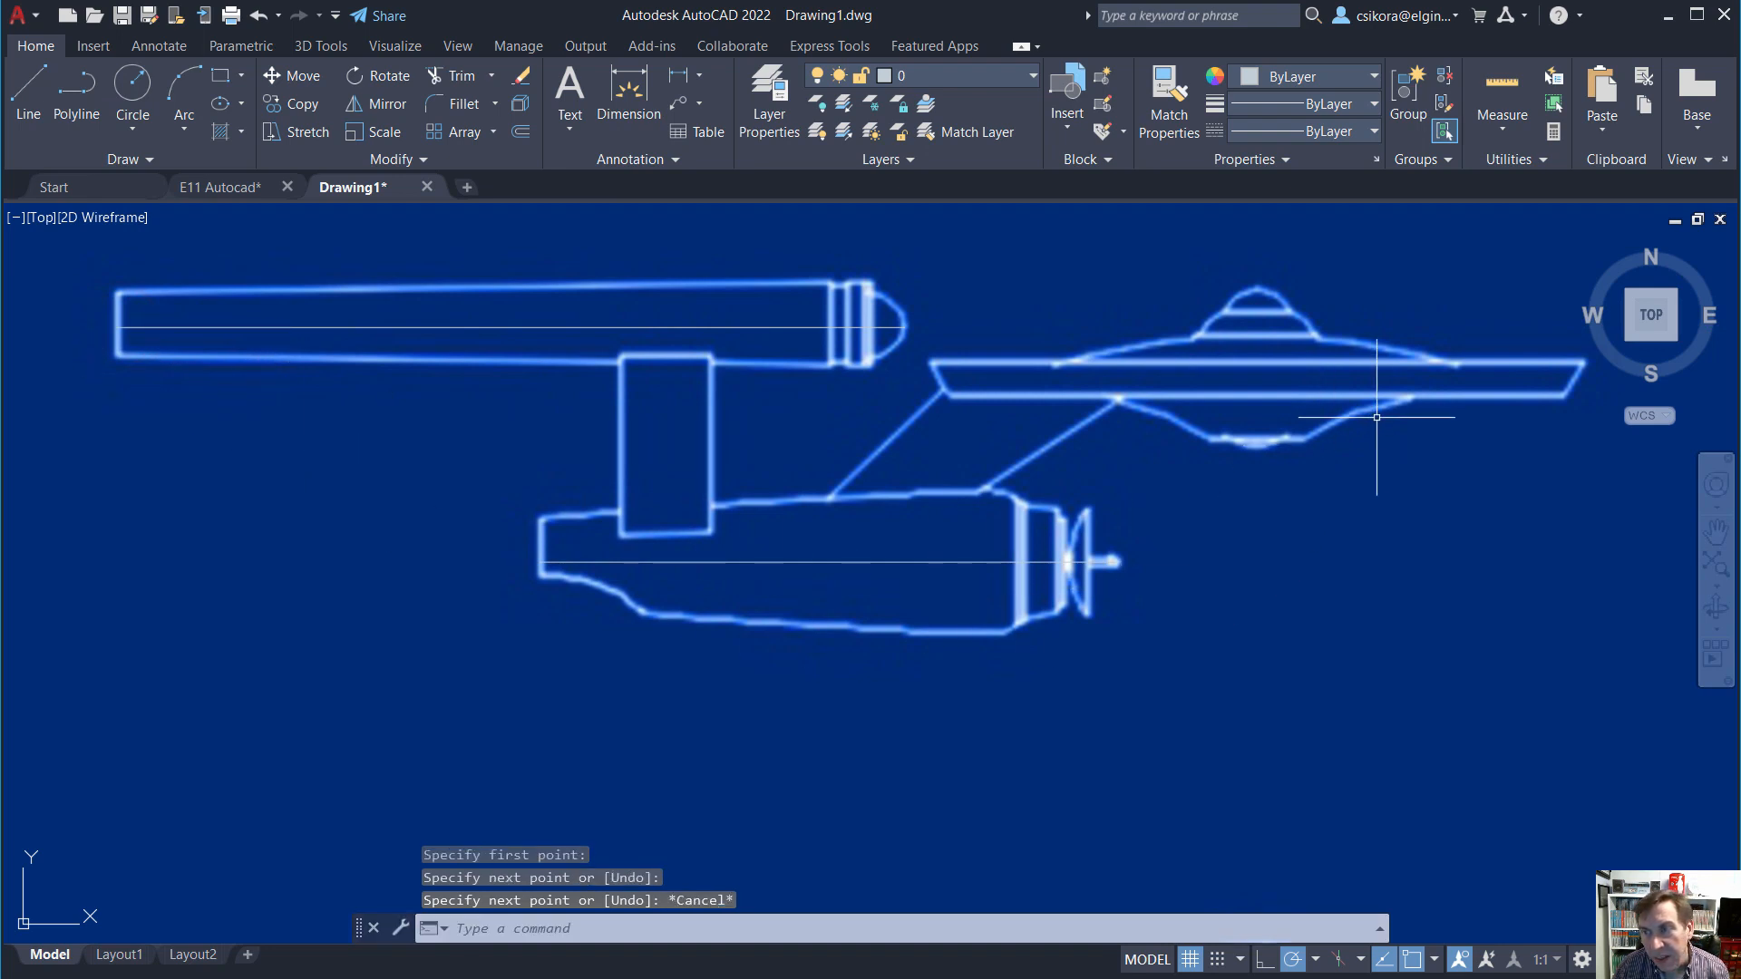
Draw a vertical center line through the saucer in the side view, from the top of the upper dome to the lowest point underneath.
scroll(1405, 337, "up", 2)
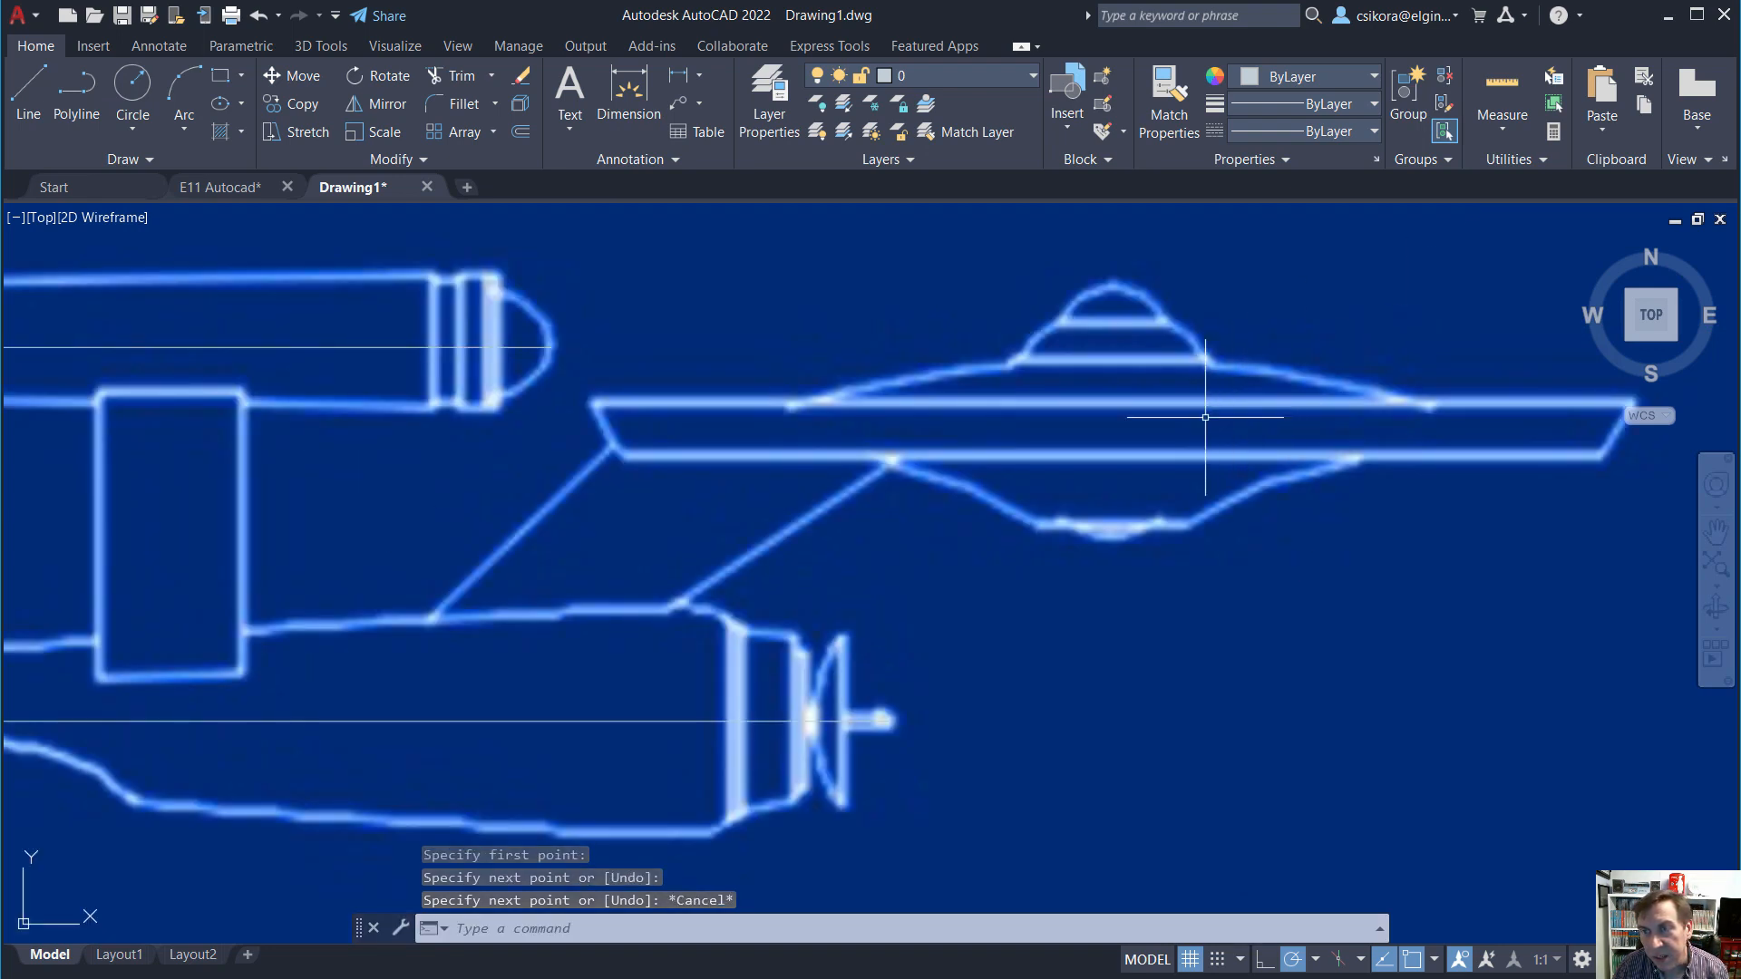
key("Return")
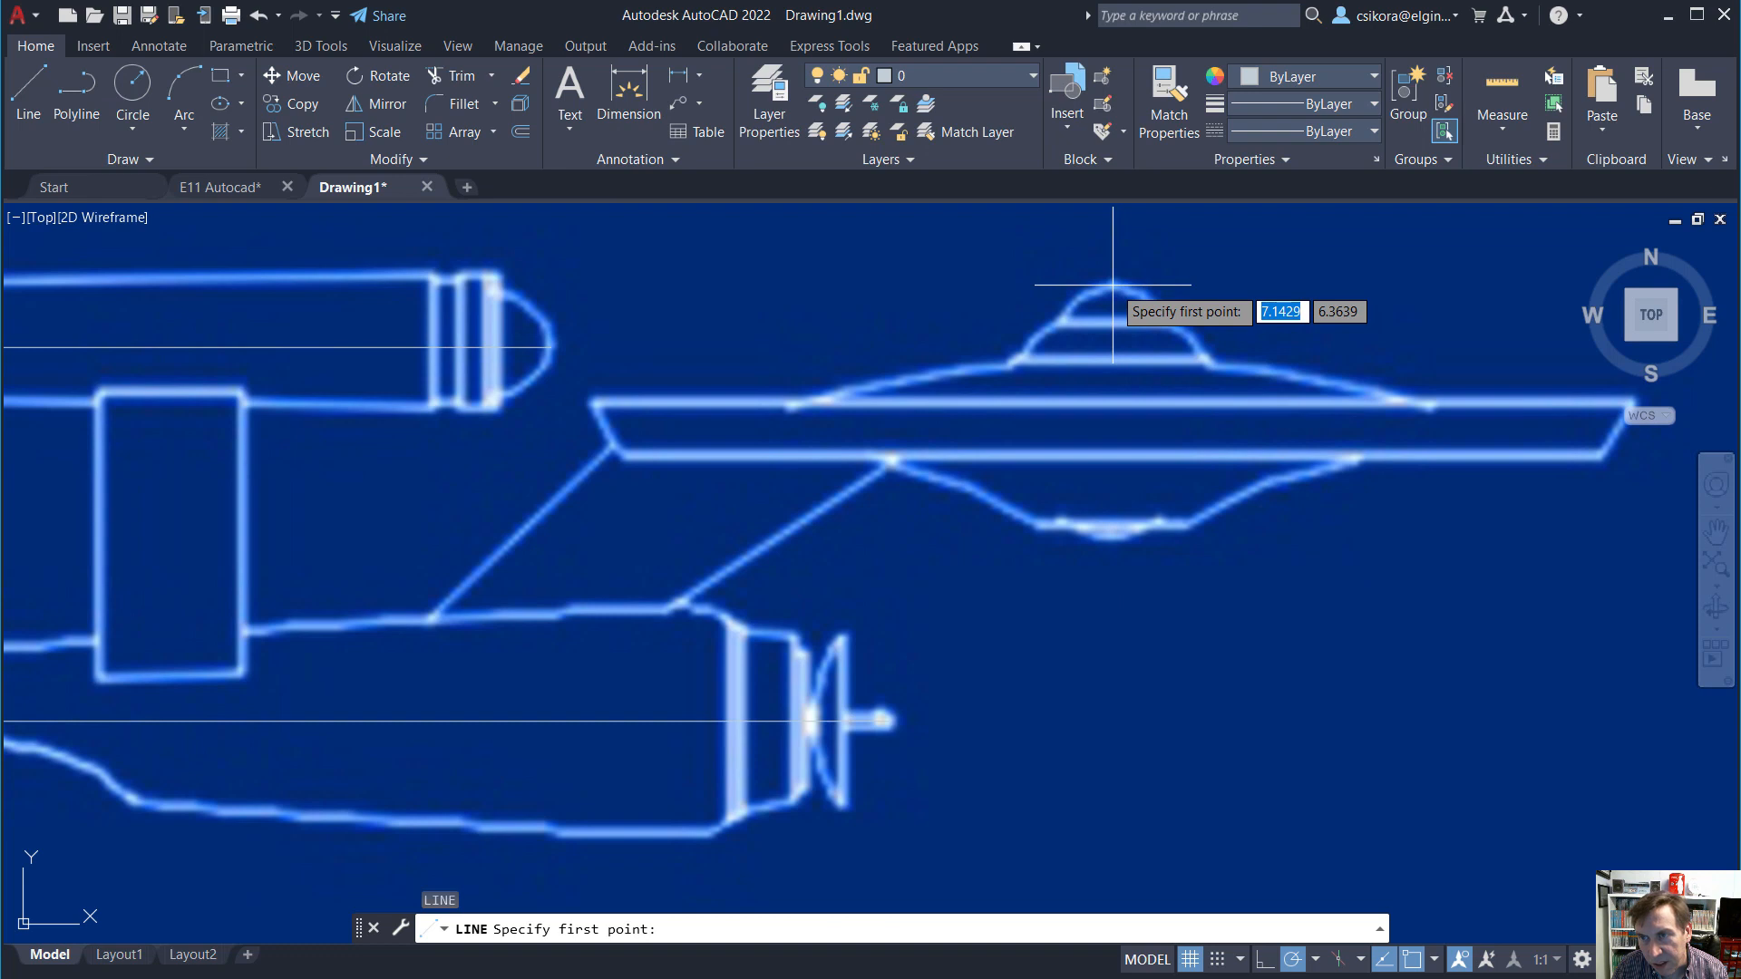
left_click(1113, 284)
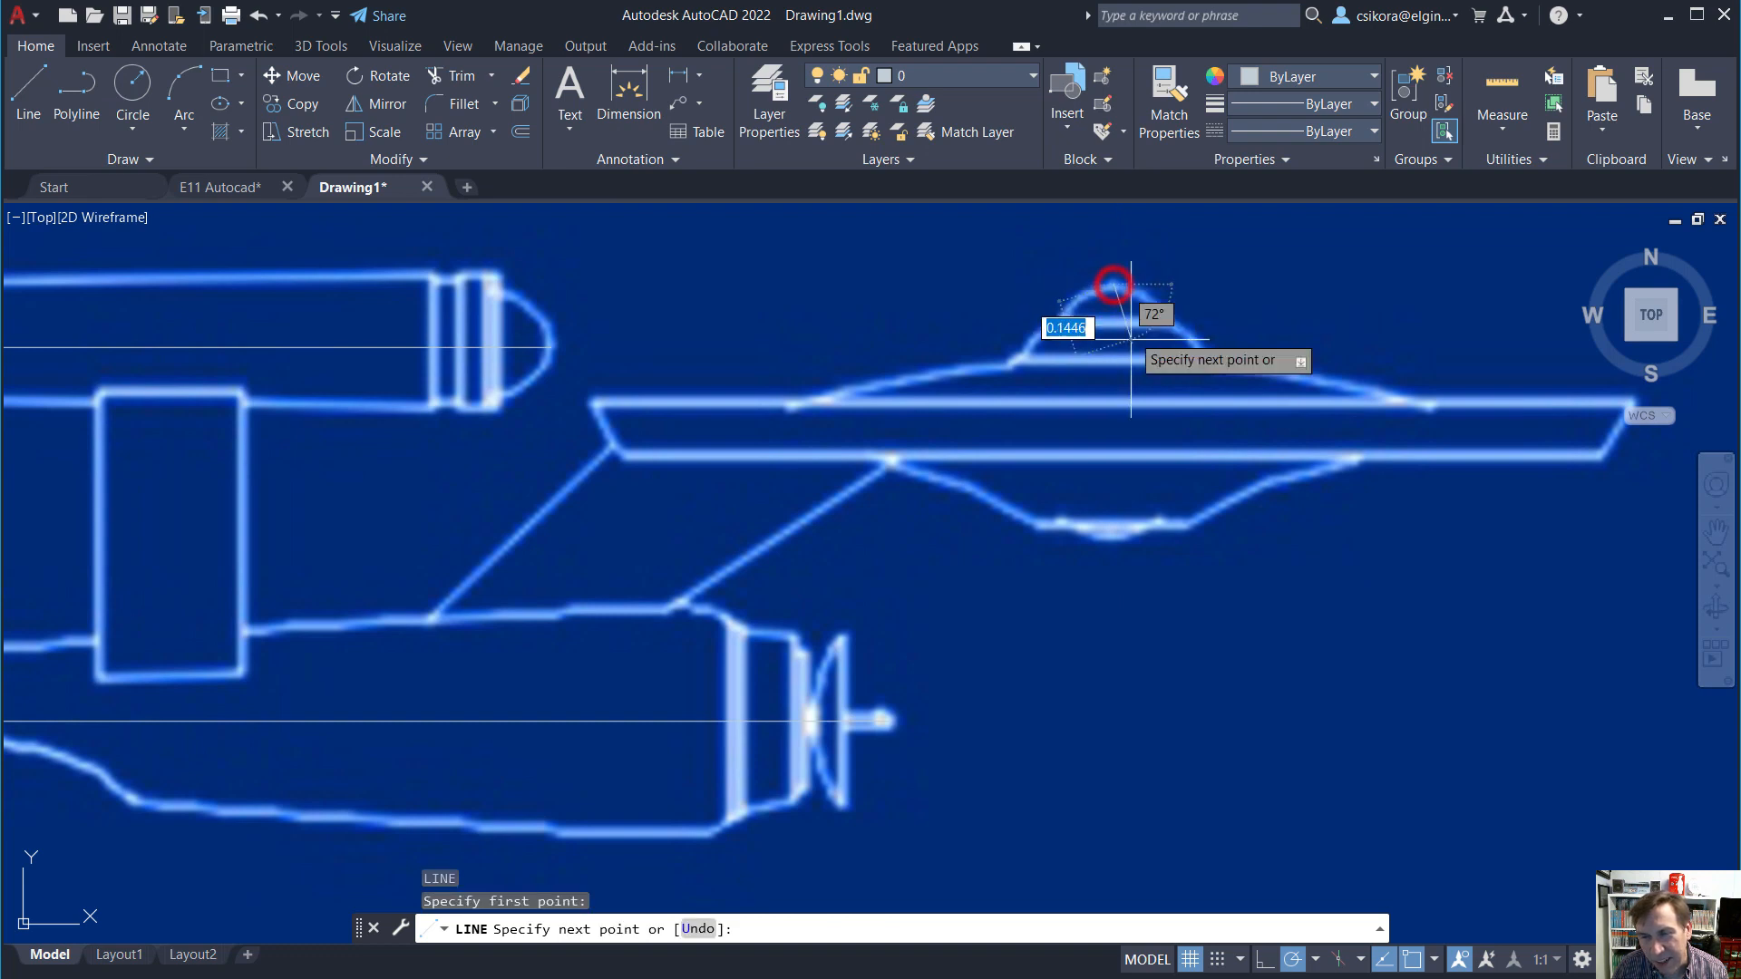
left_click(1113, 541)
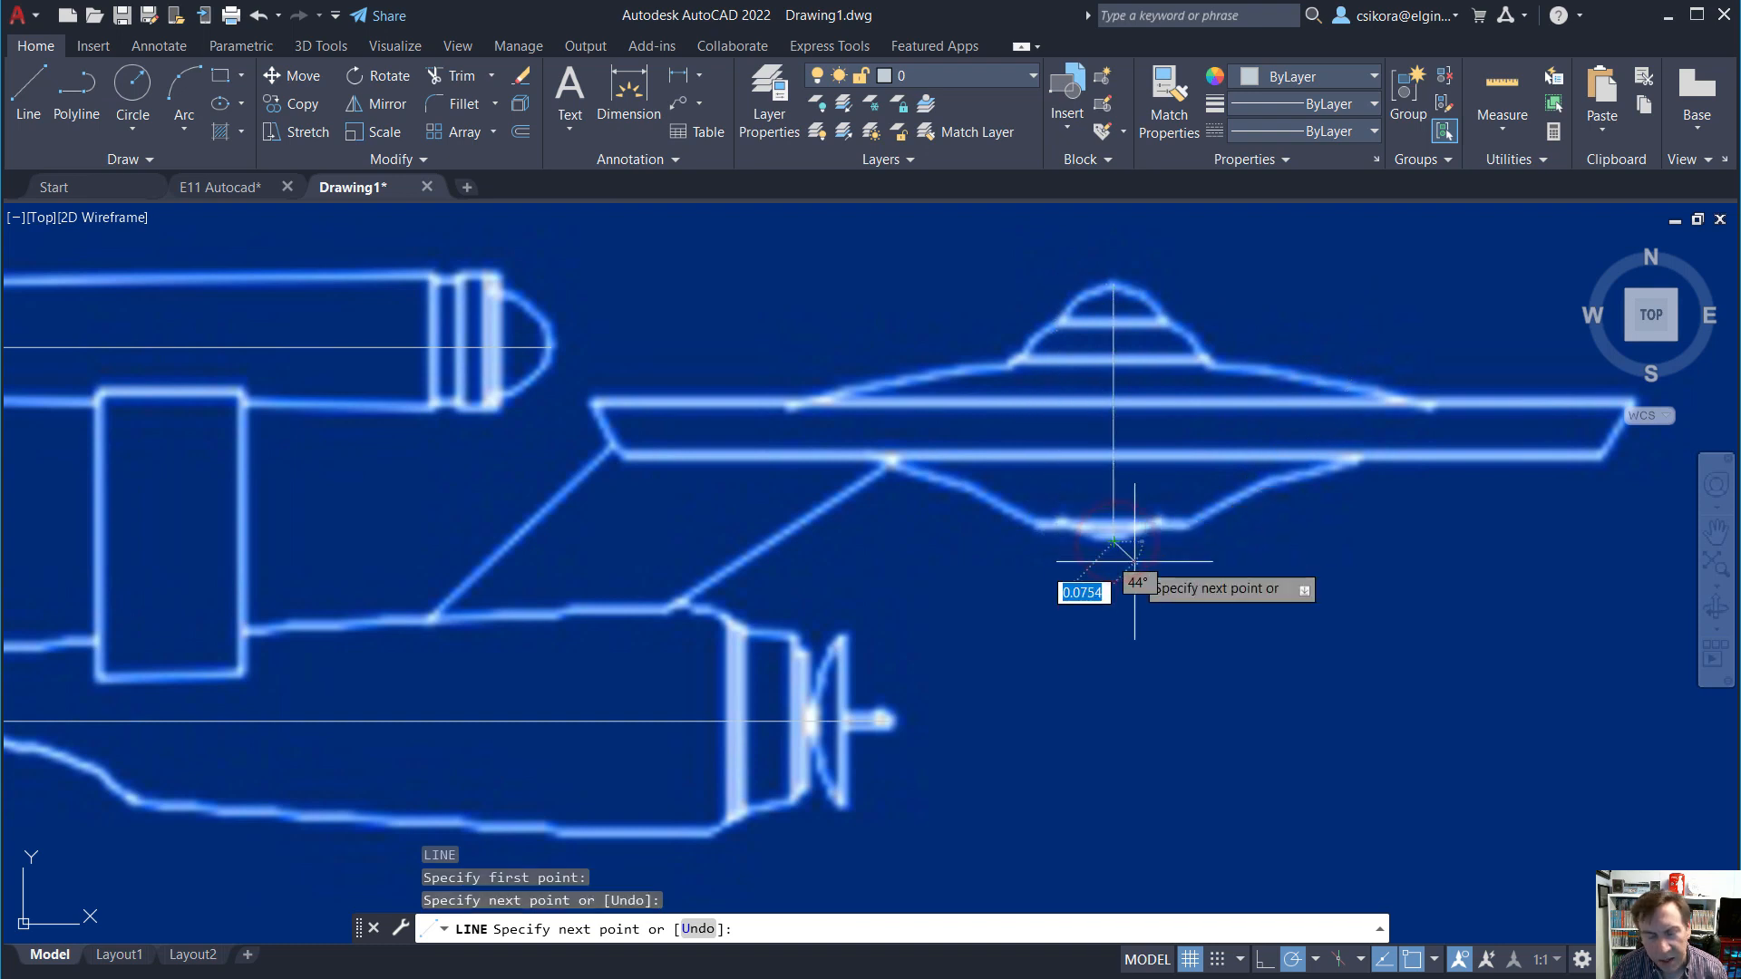
key("Escape")
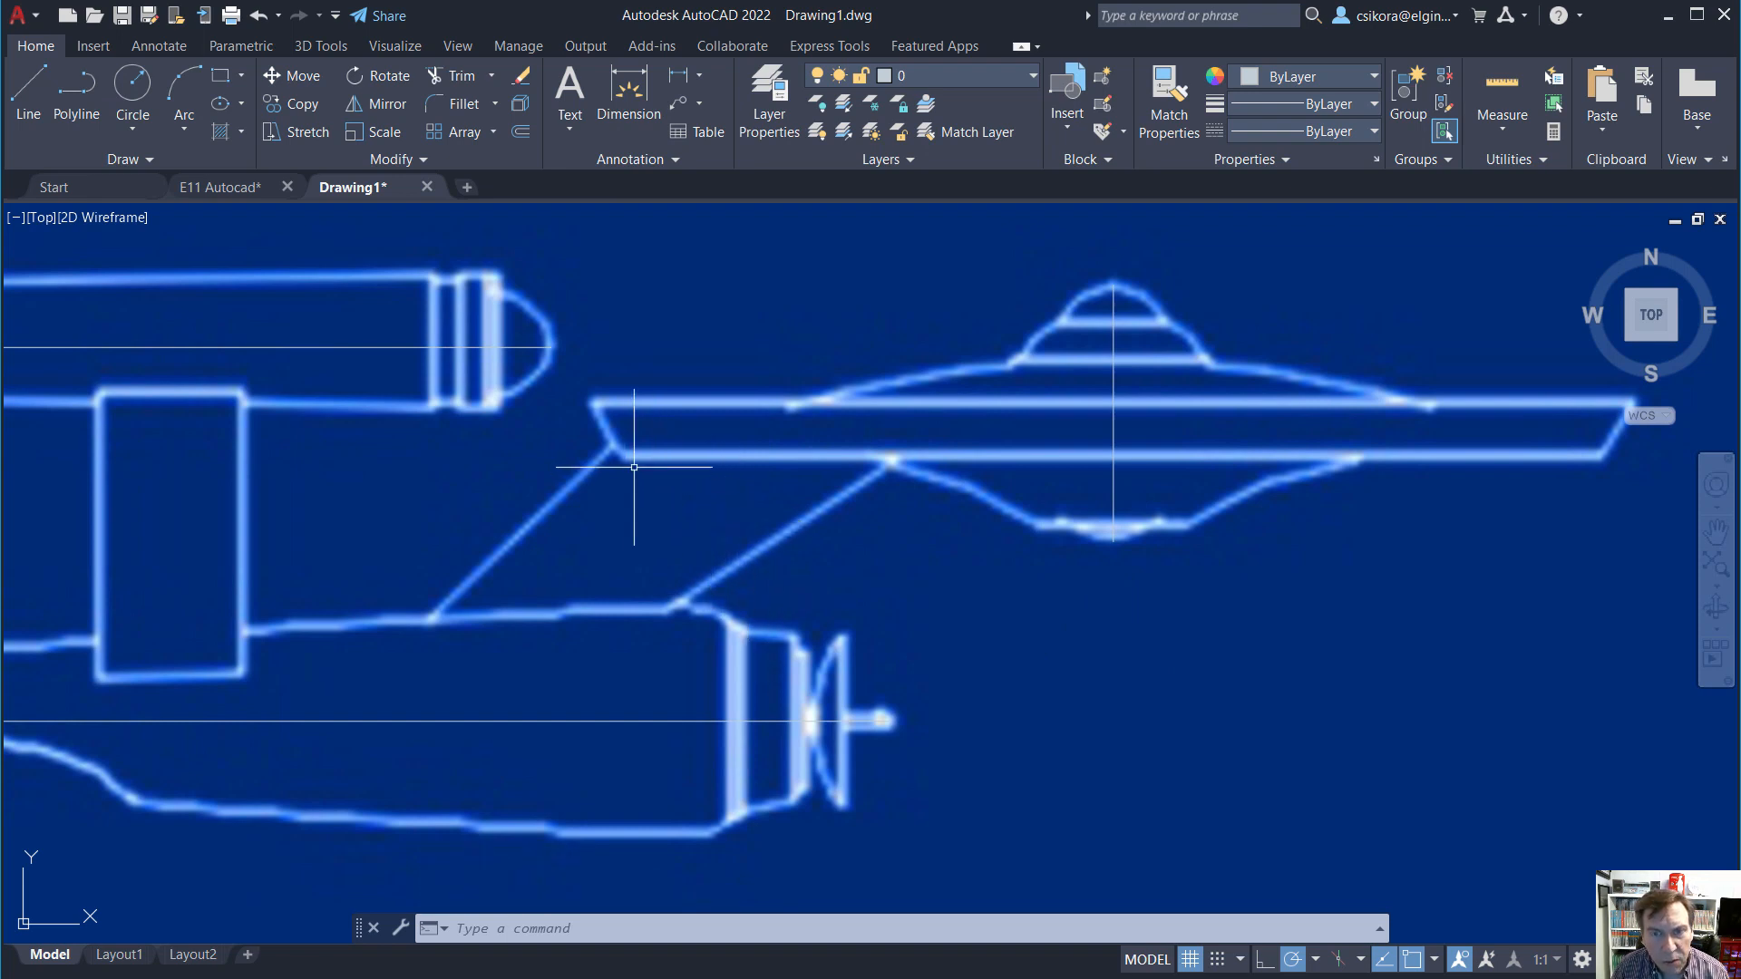
Trace the slanted neck as a closed four-sided line outline, its horizontal ends reaching inside the saucer rim and the lower hull.
left_click(32, 86)
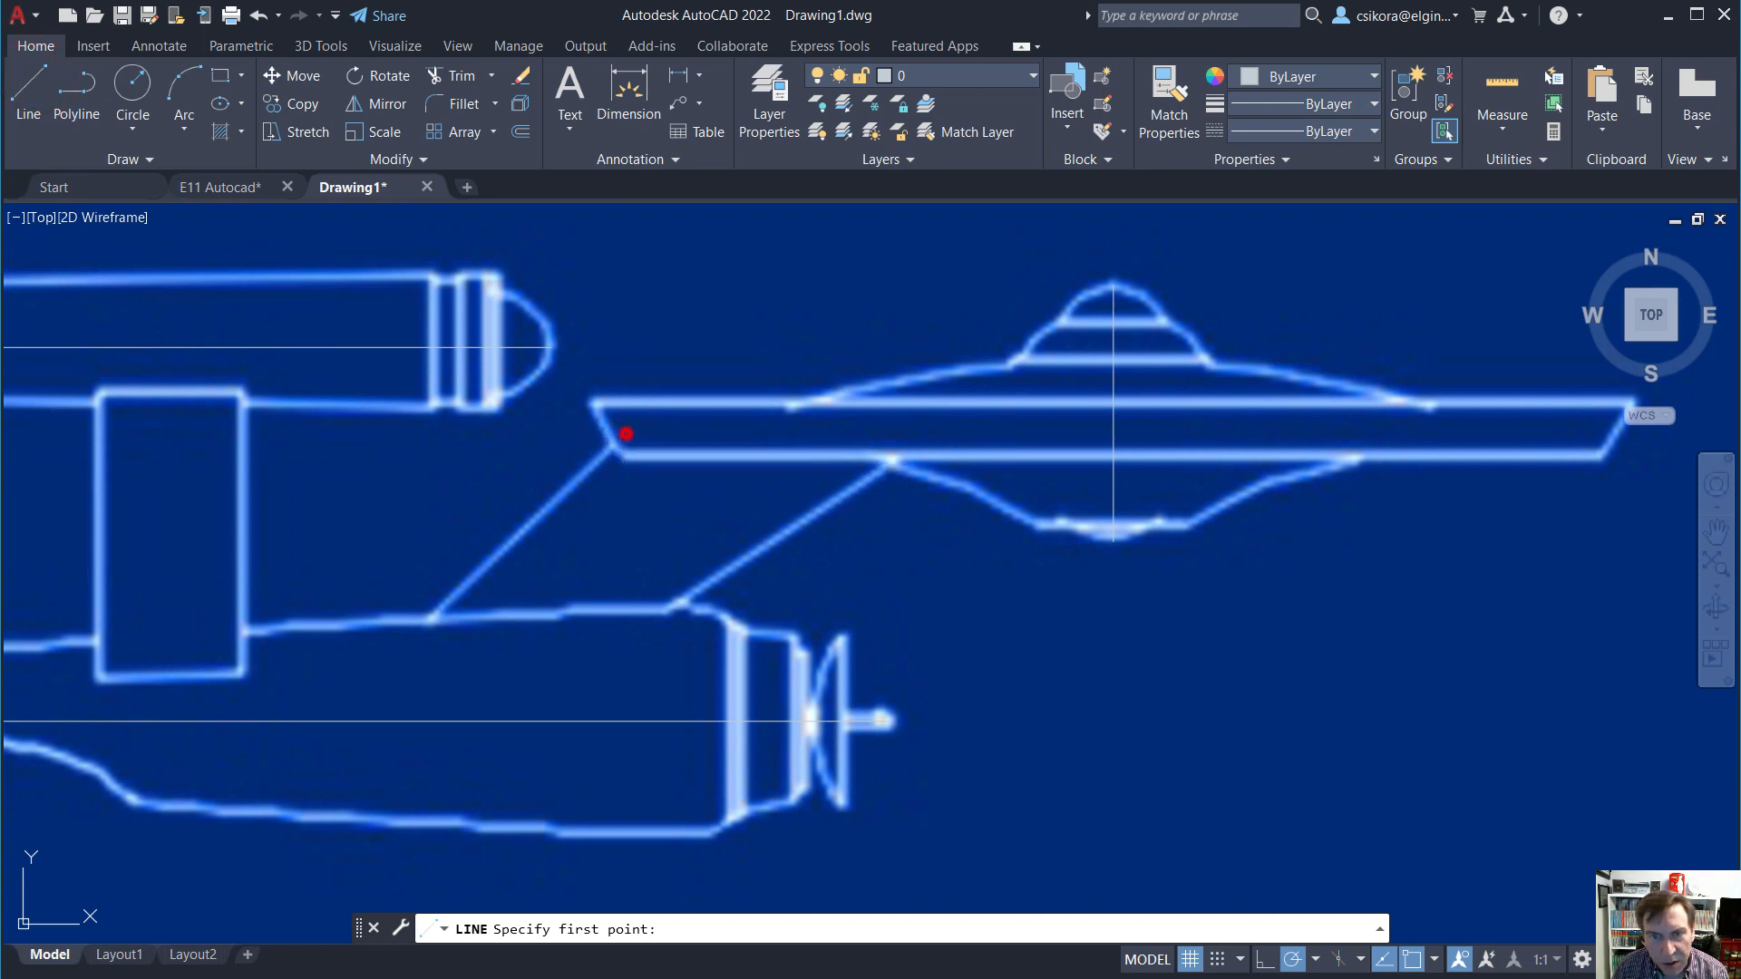
left_click(623, 432)
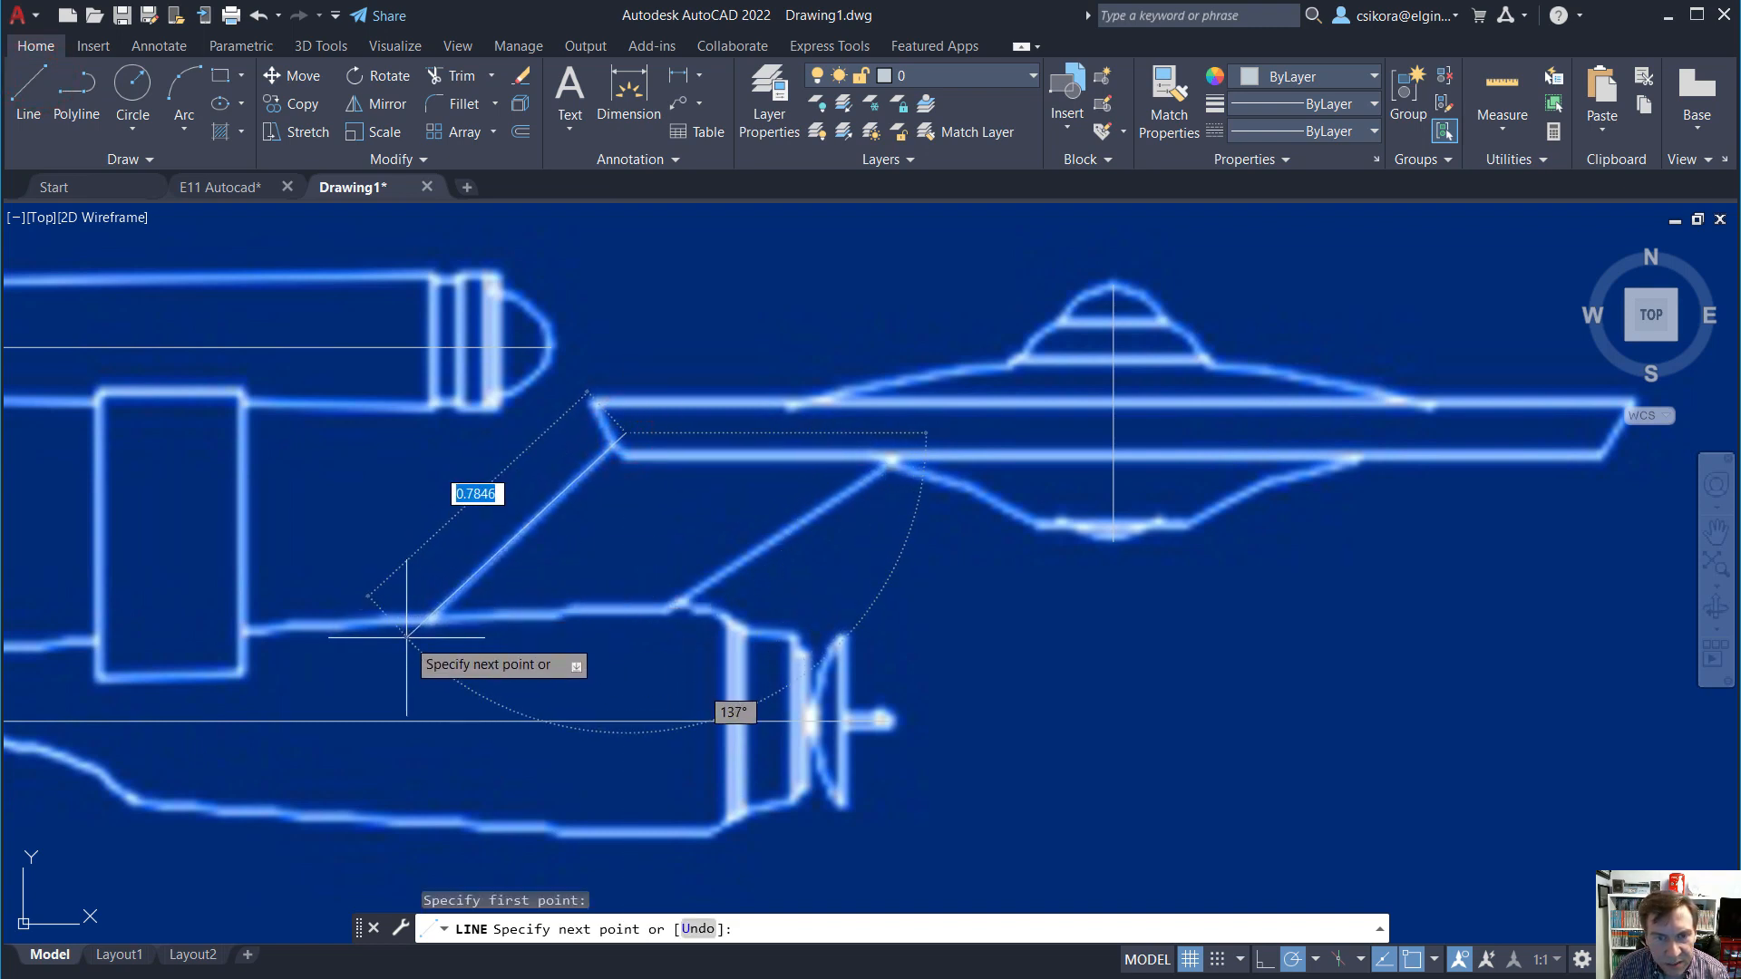
left_click(409, 639)
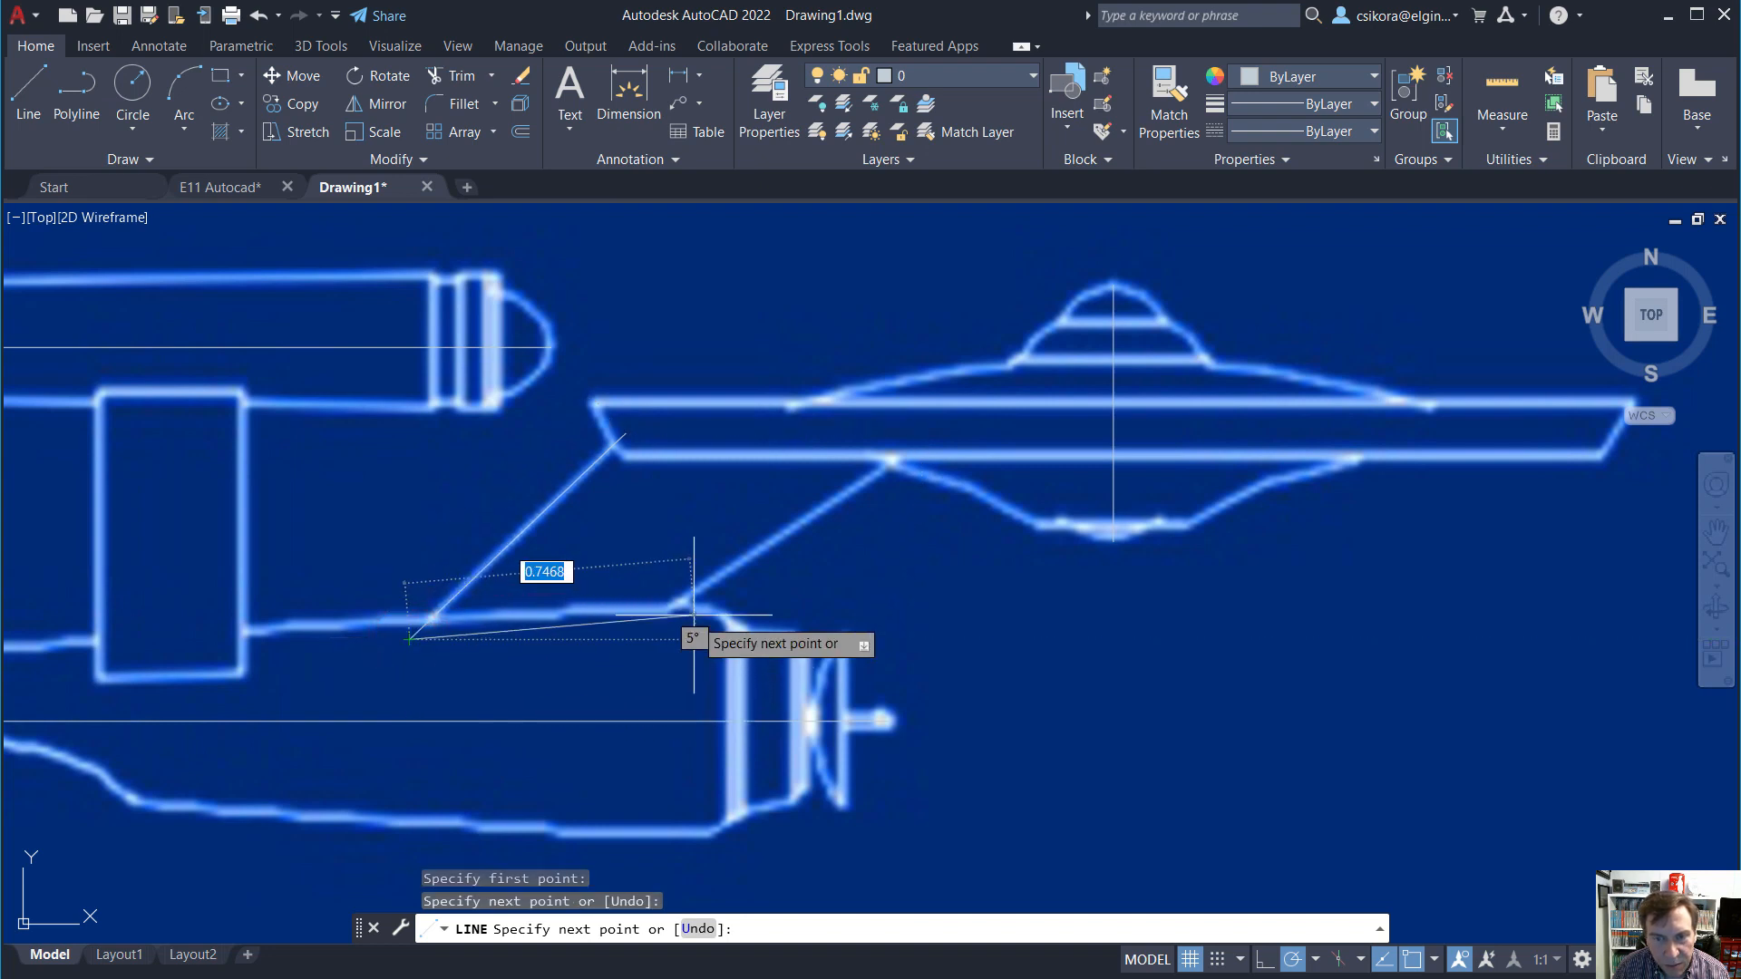
left_click(631, 639)
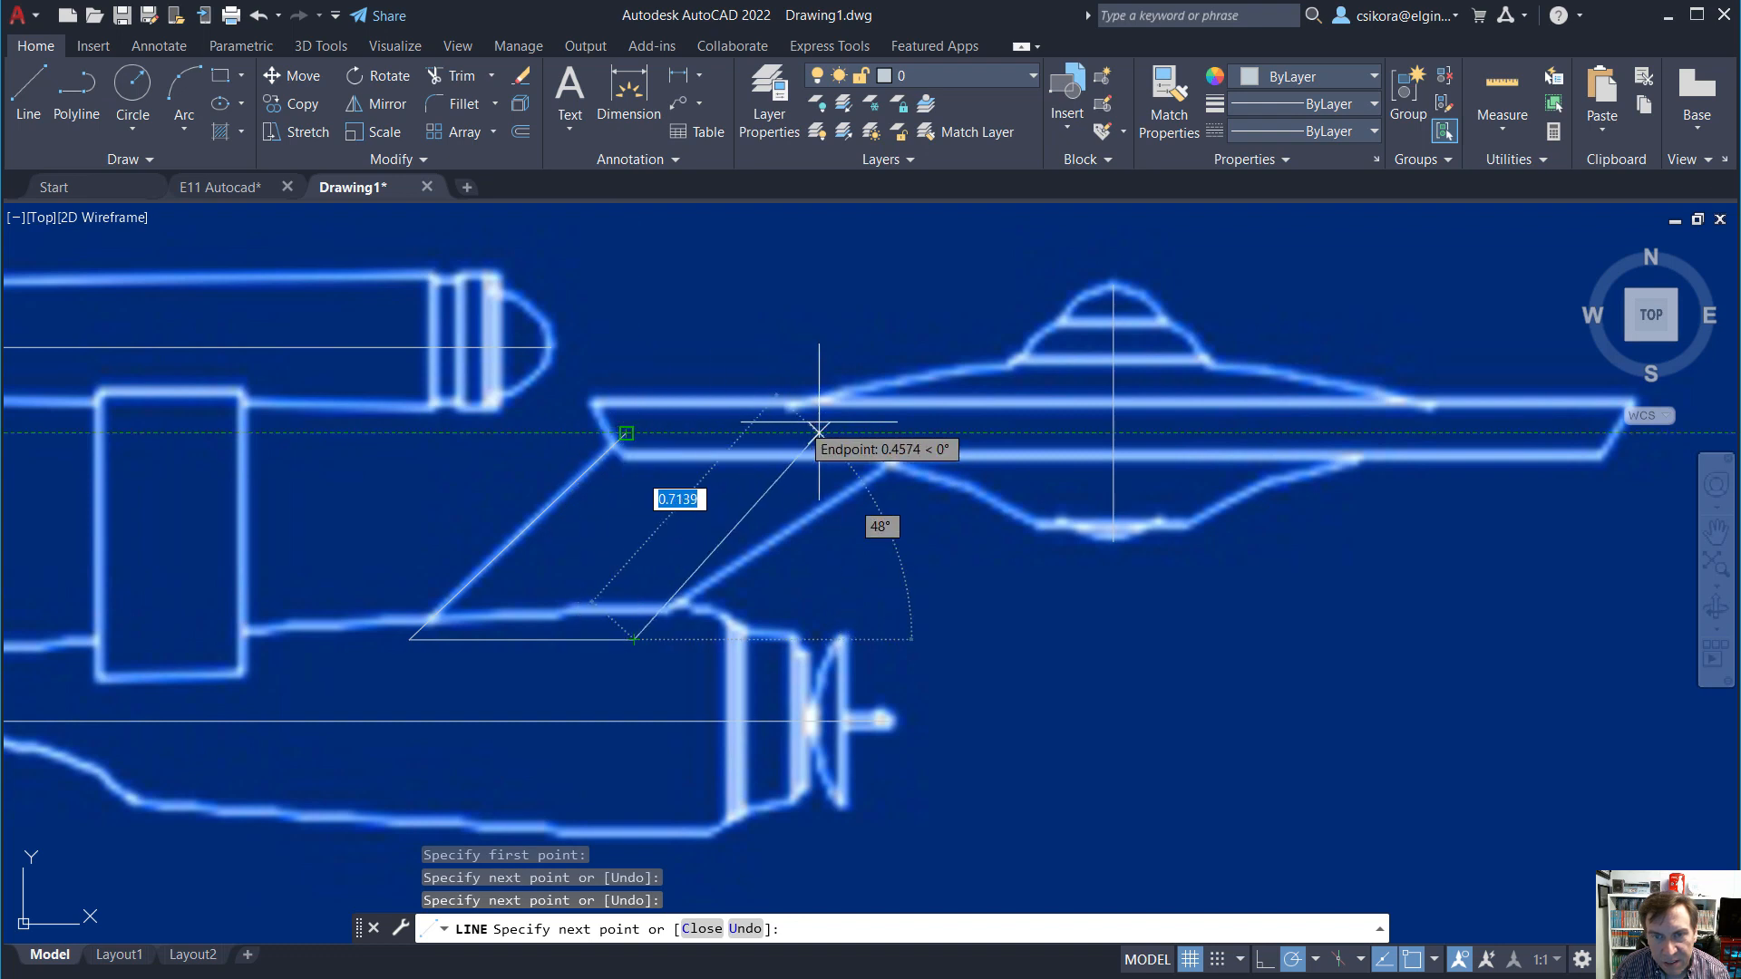
left_click(934, 432)
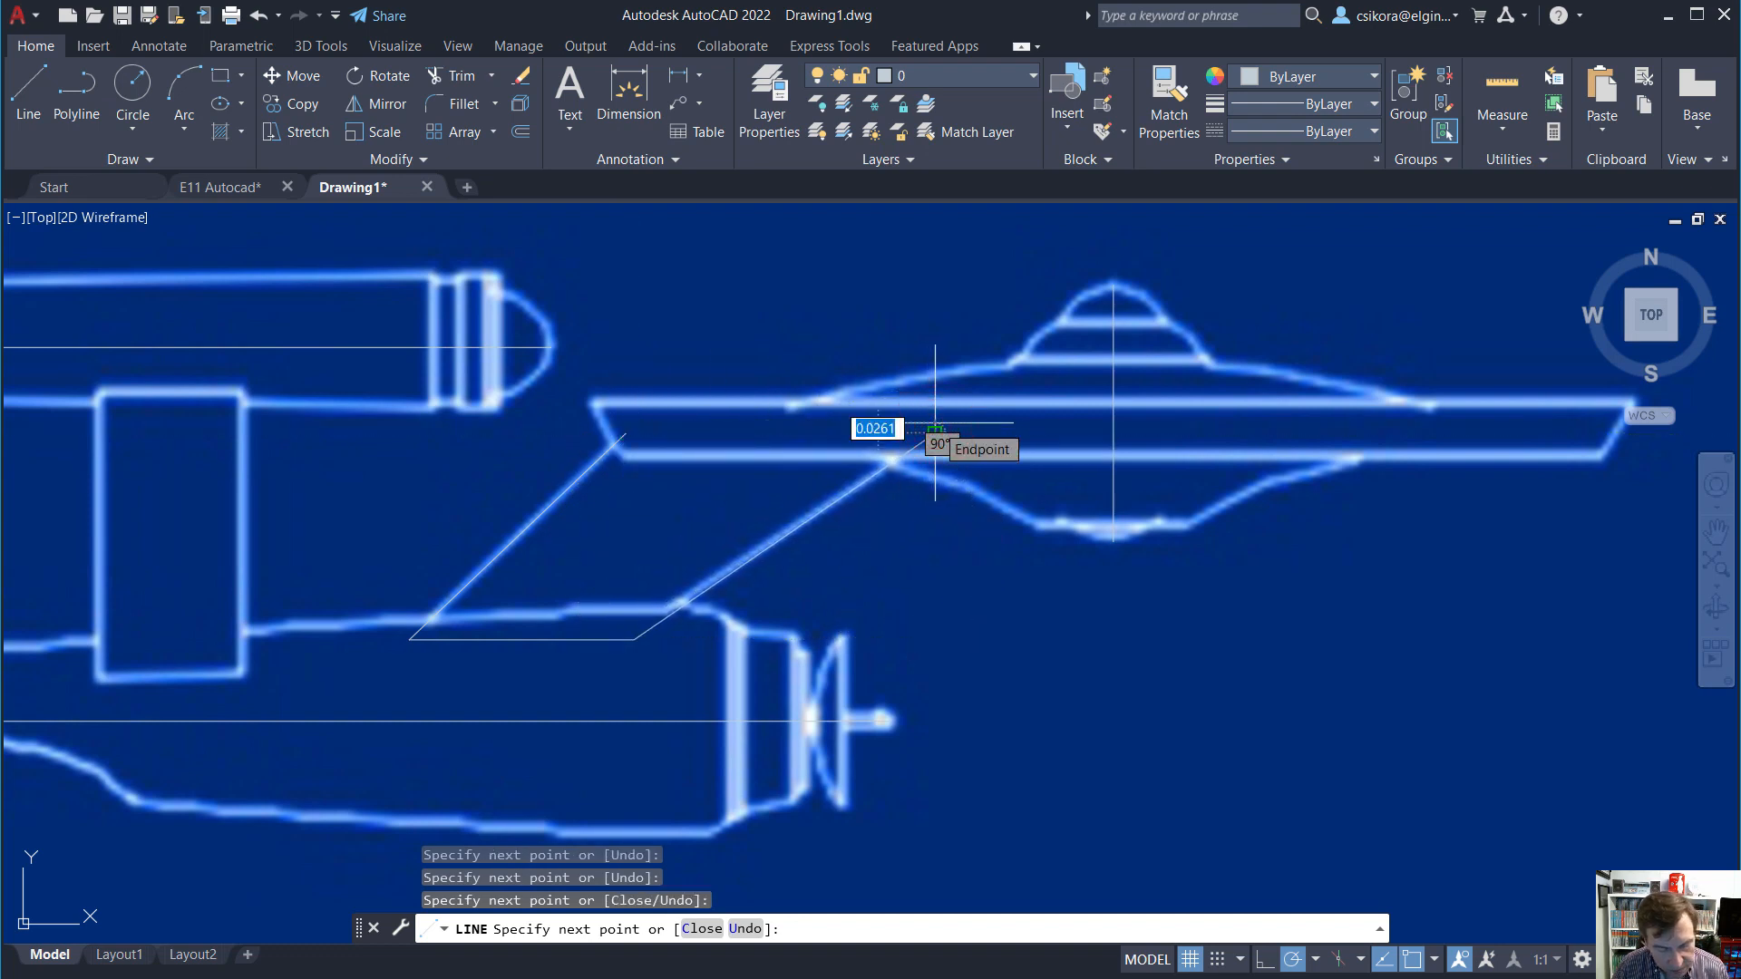
type("c")
key("Return")
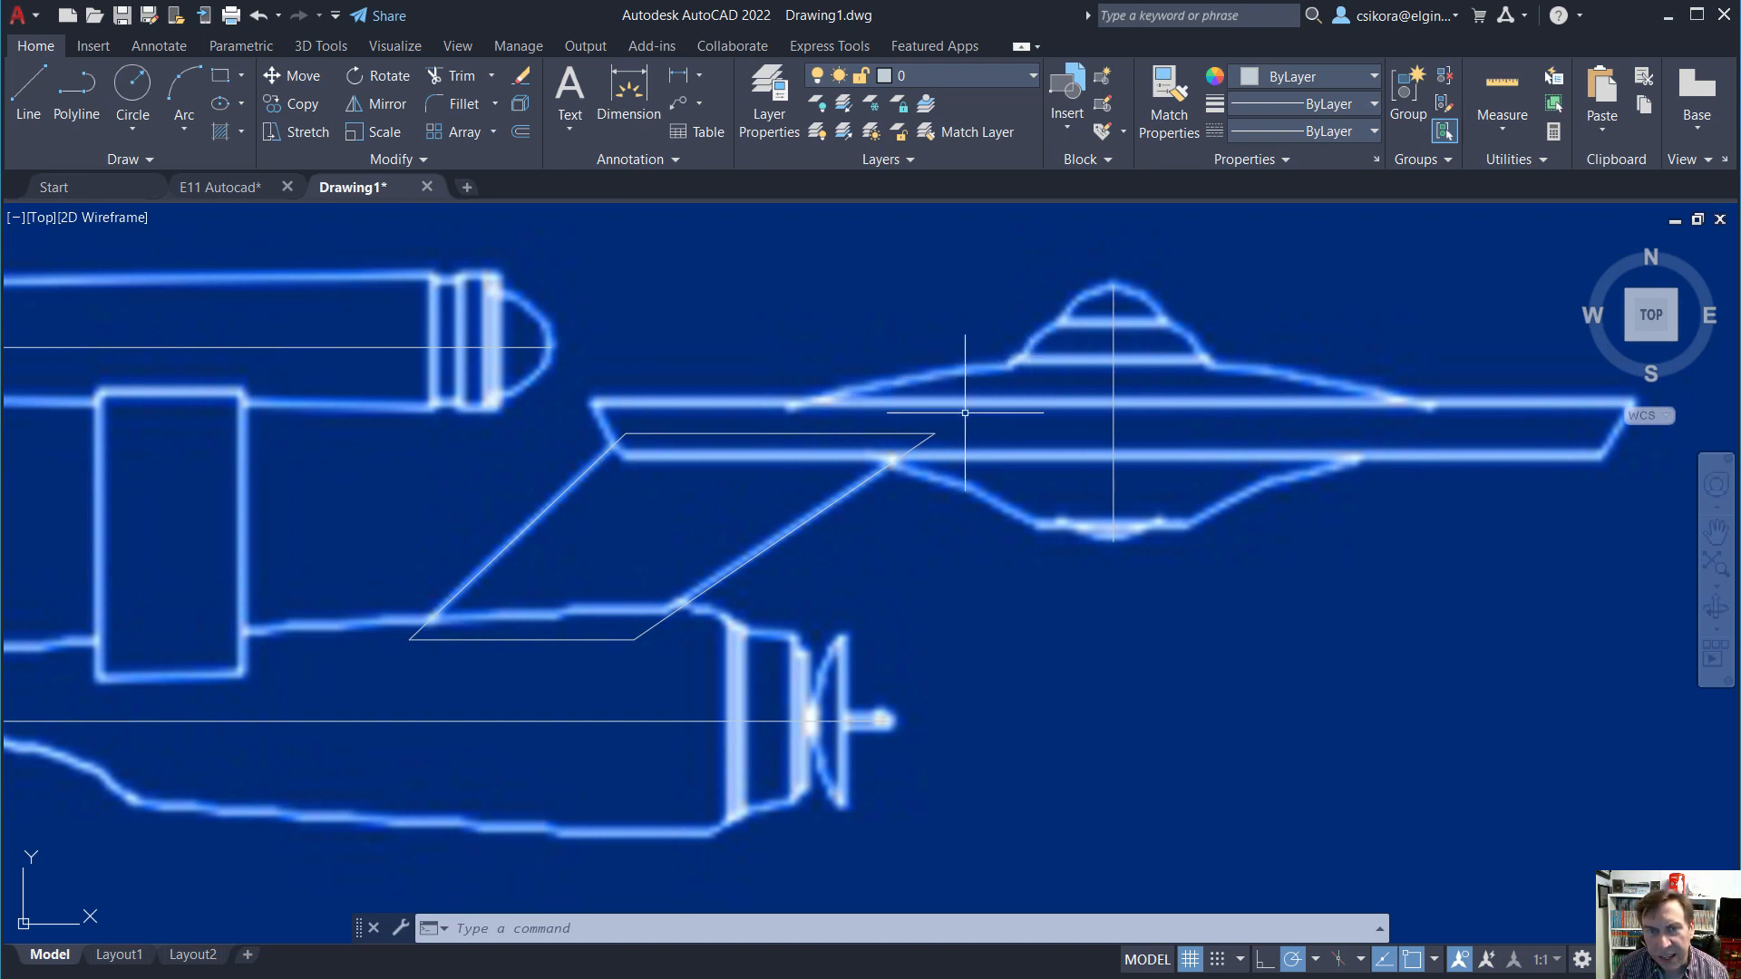
Trace the nacelle's rear edge about 0.14 up from its center line, and its sloped upper edge about 2.97 long to the first ring.
scroll(1047, 678, "down", 4)
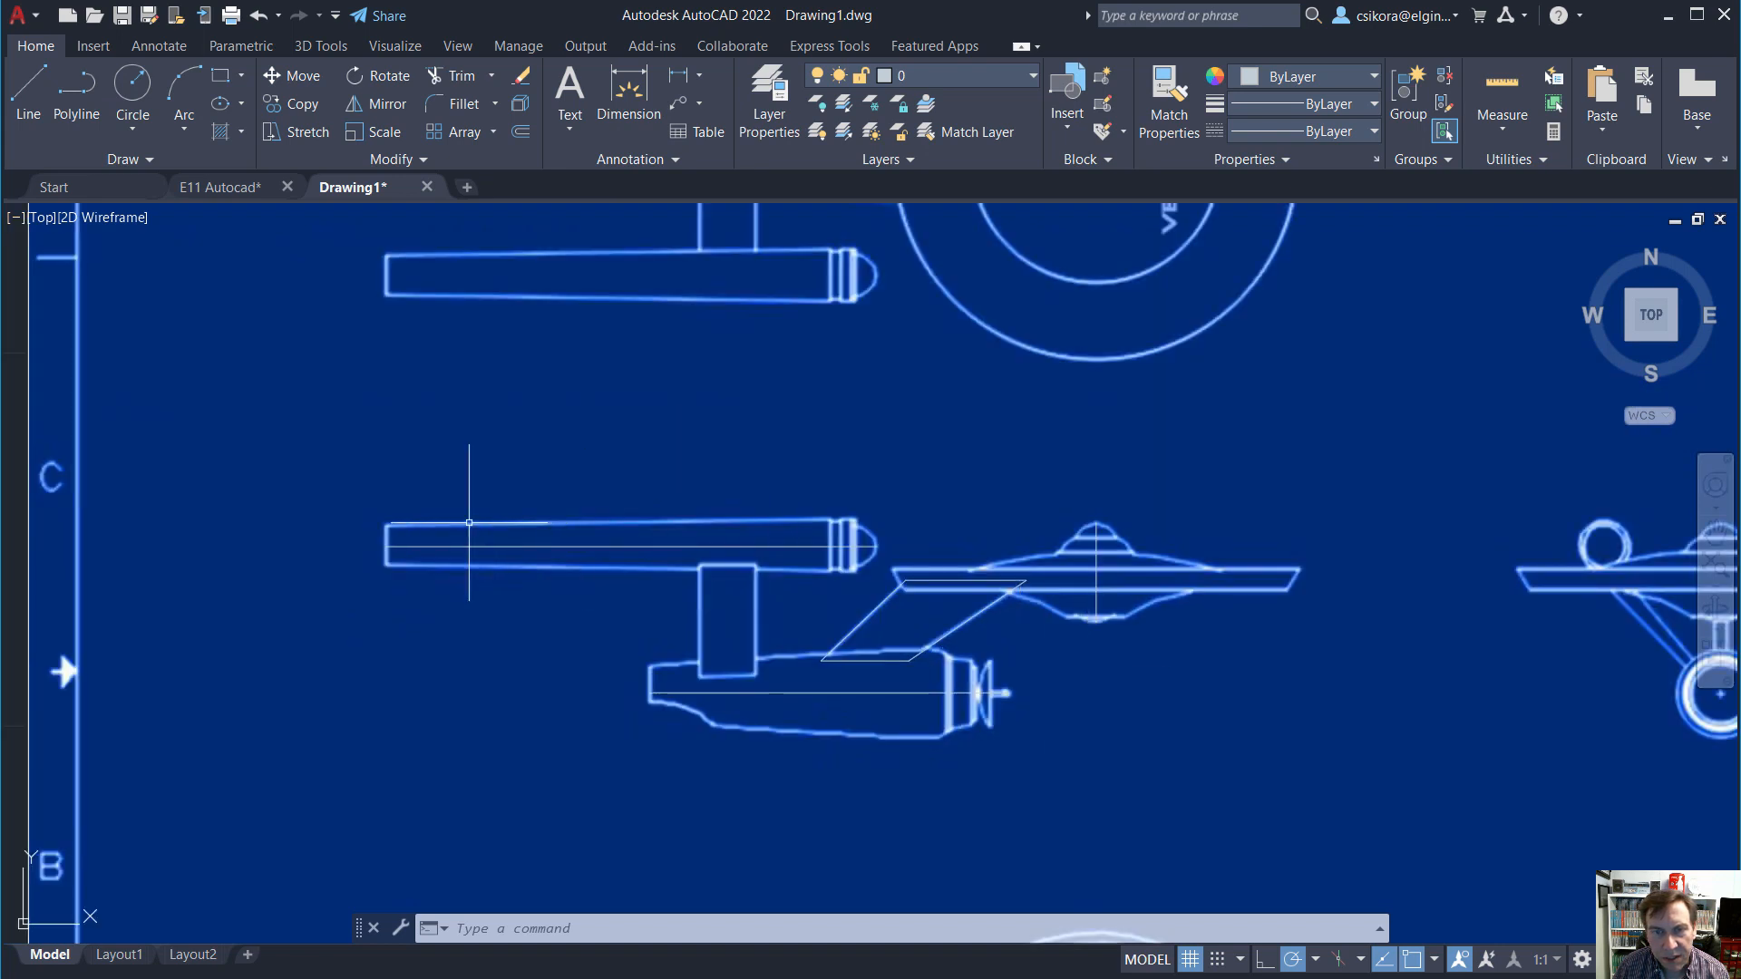
scroll(601, 539, "up", 4)
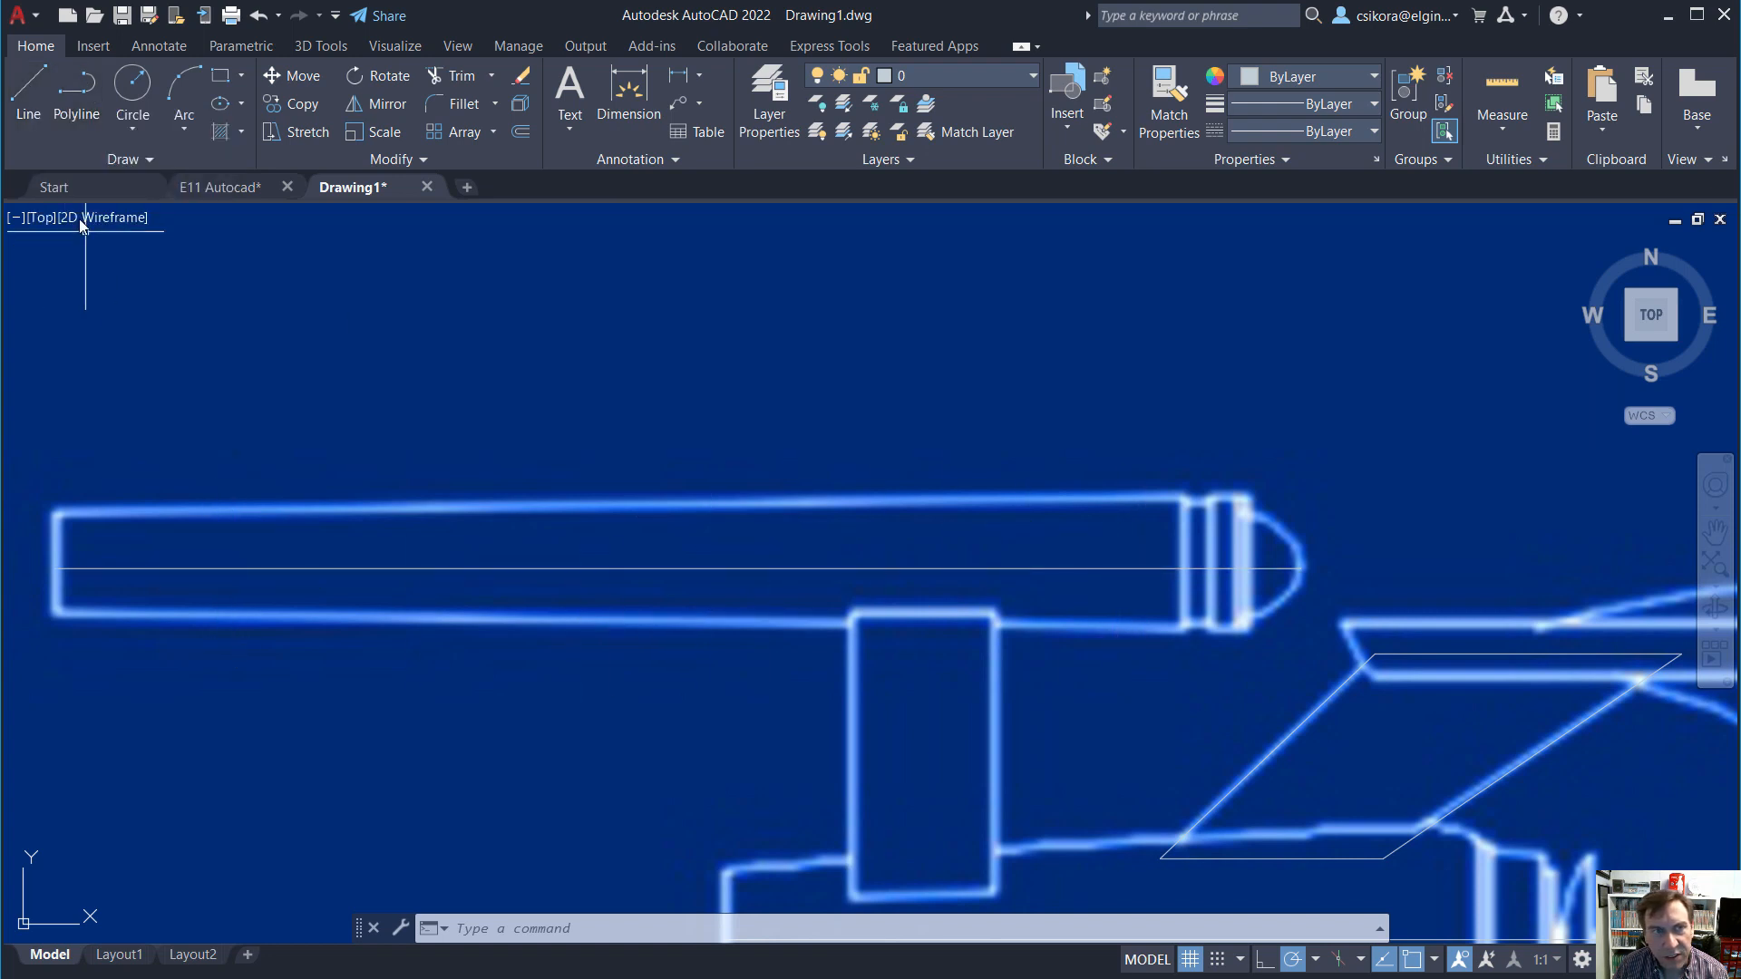
left_click(34, 94)
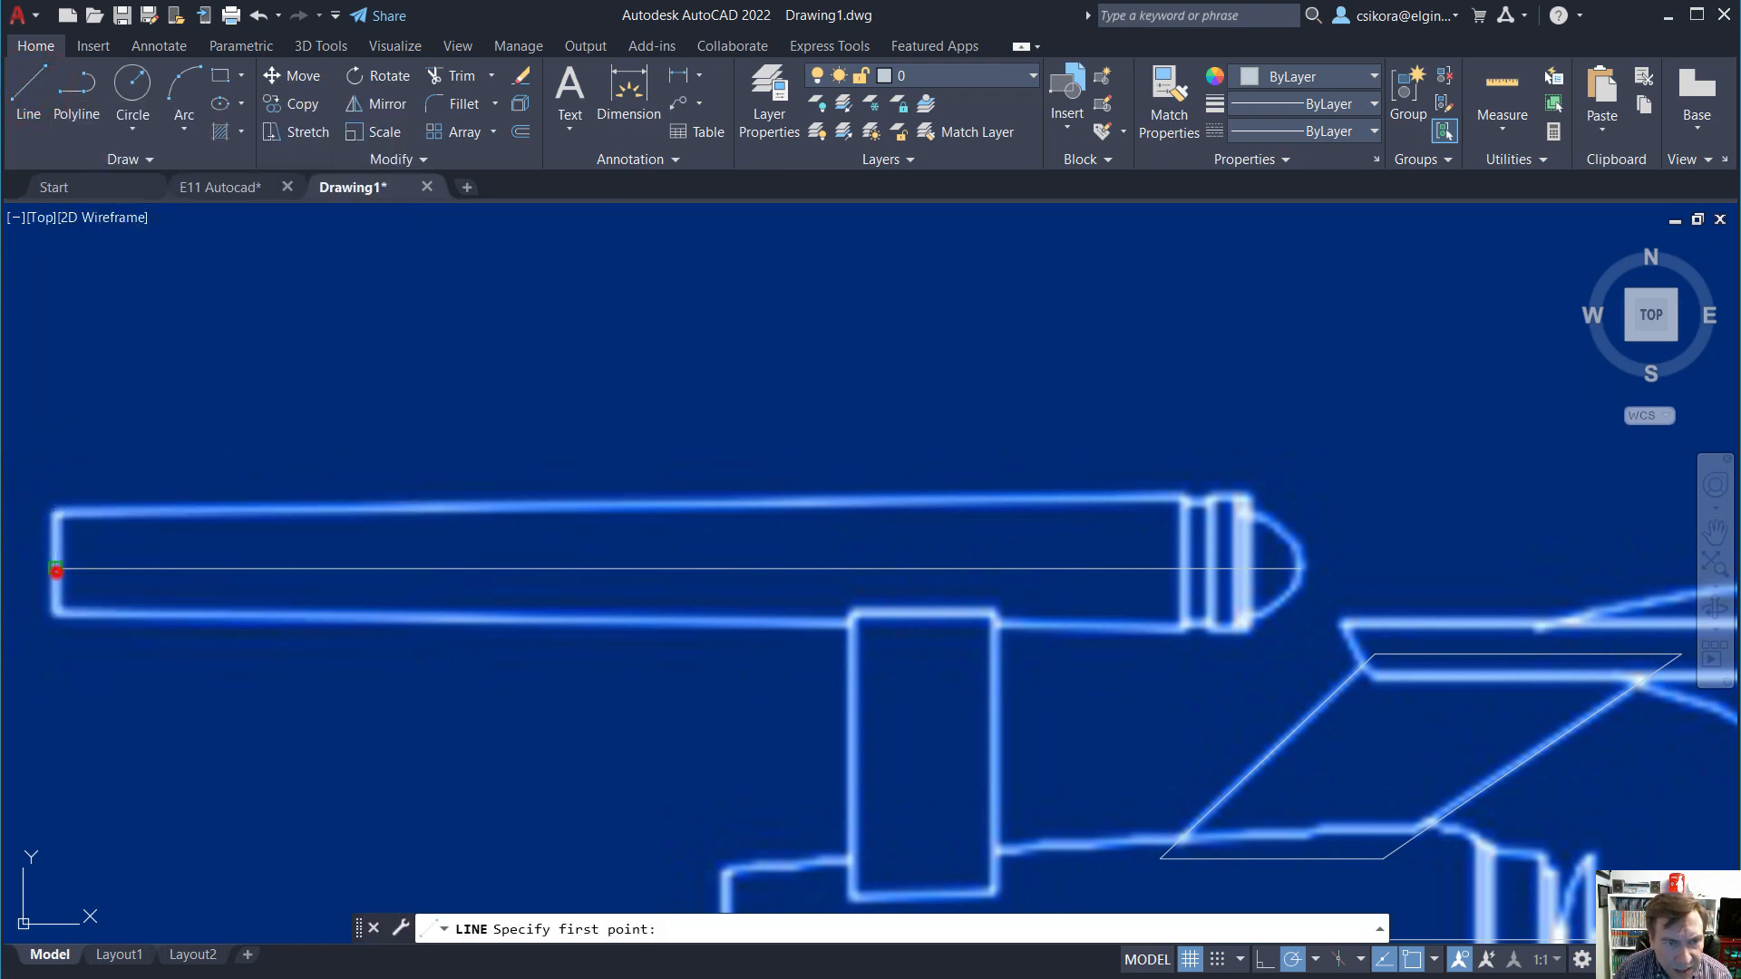
left_click(54, 568)
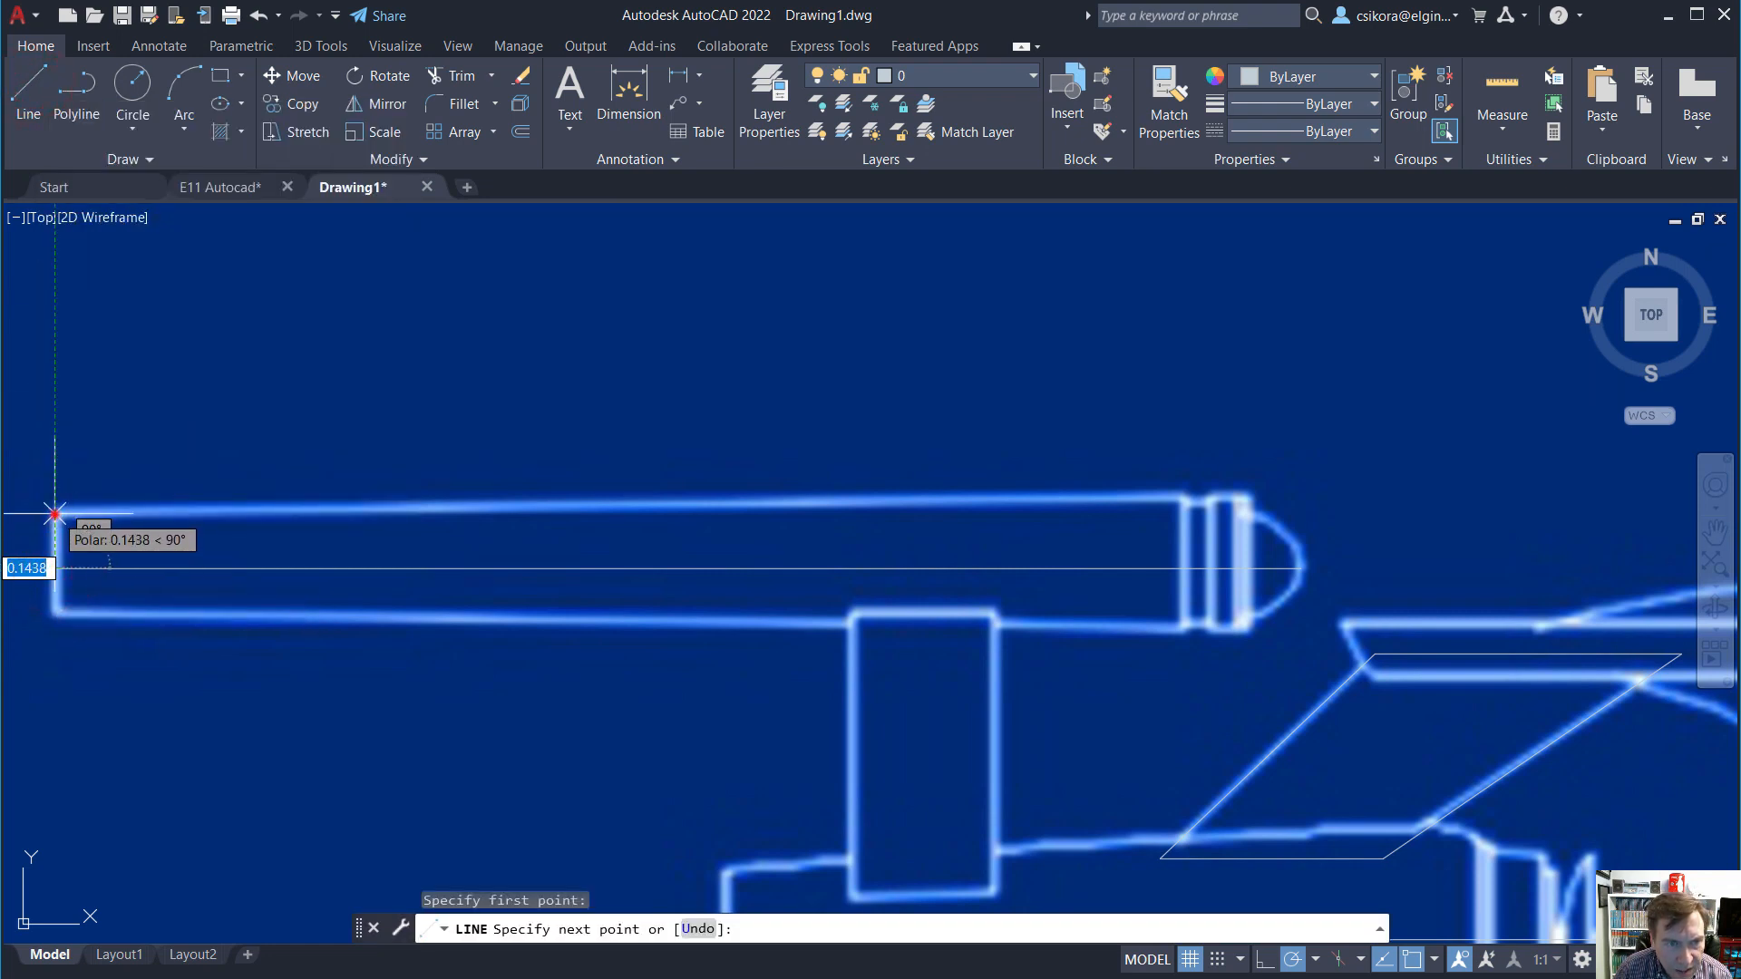
left_click(54, 513)
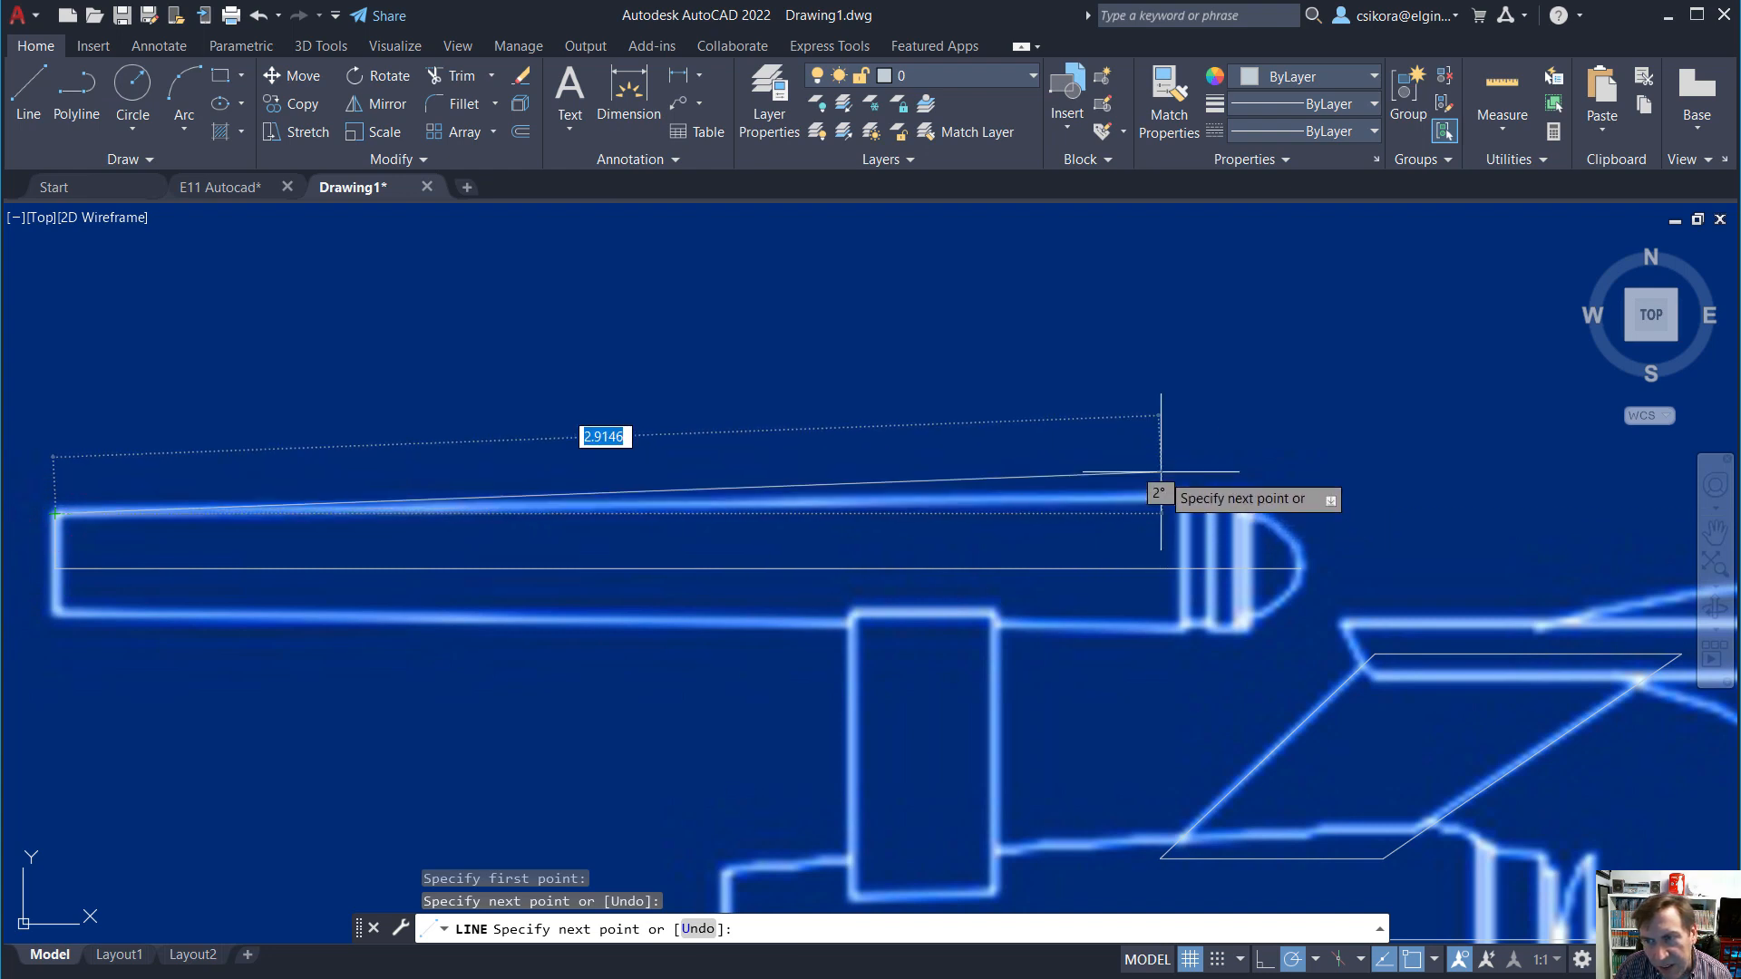
scroll(1163, 494, "up", 4)
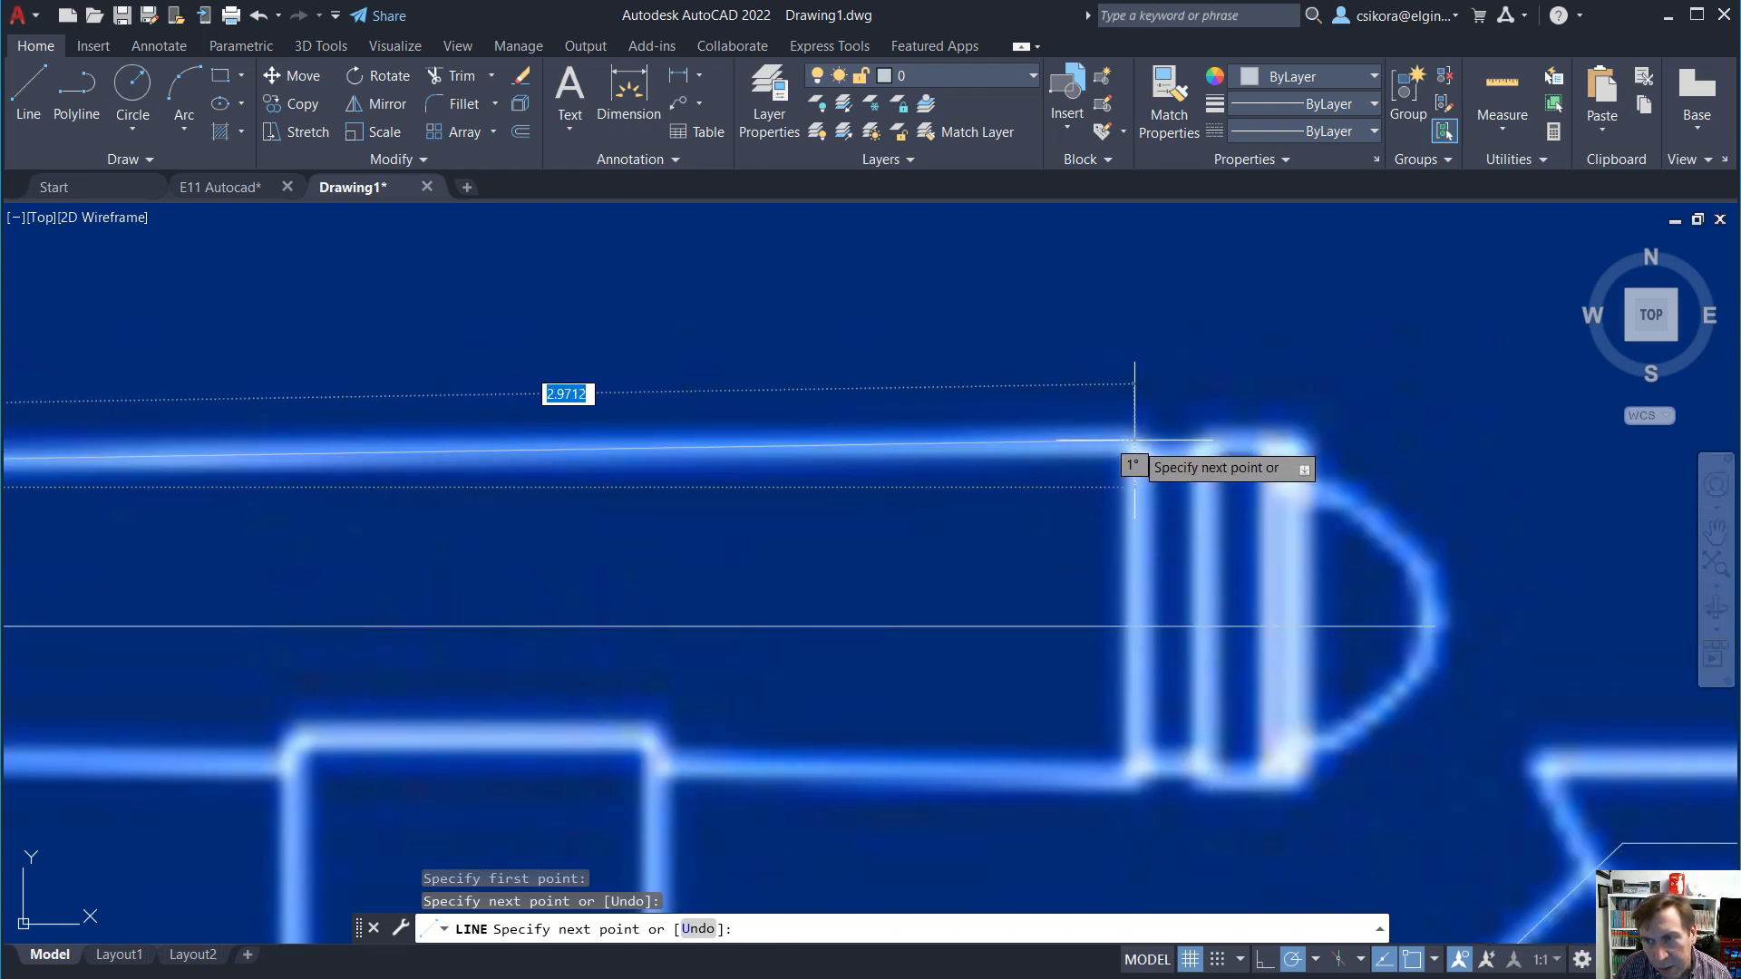
left_click(1135, 435)
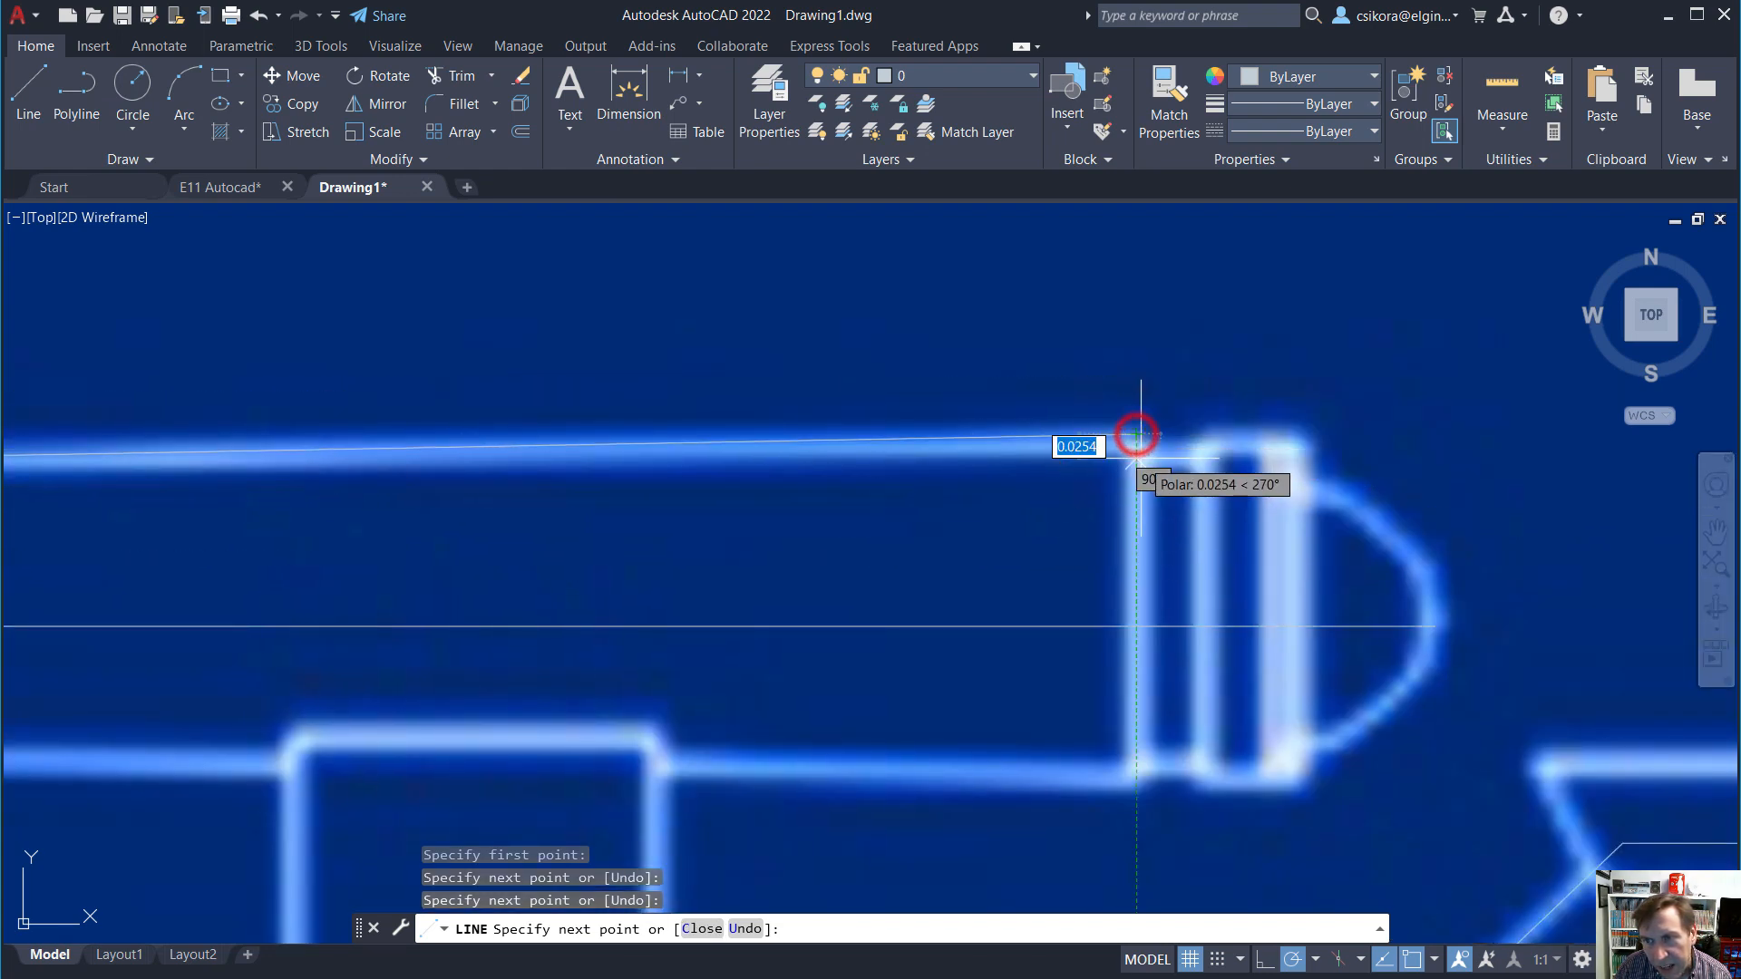
Trace the nacelle's stepped front rings with connected lines, dropping about 0.03 into the groove, the ring's top about 0.07 wide, ending at the dome's upper base.
left_click(1137, 458)
left_click(1197, 460)
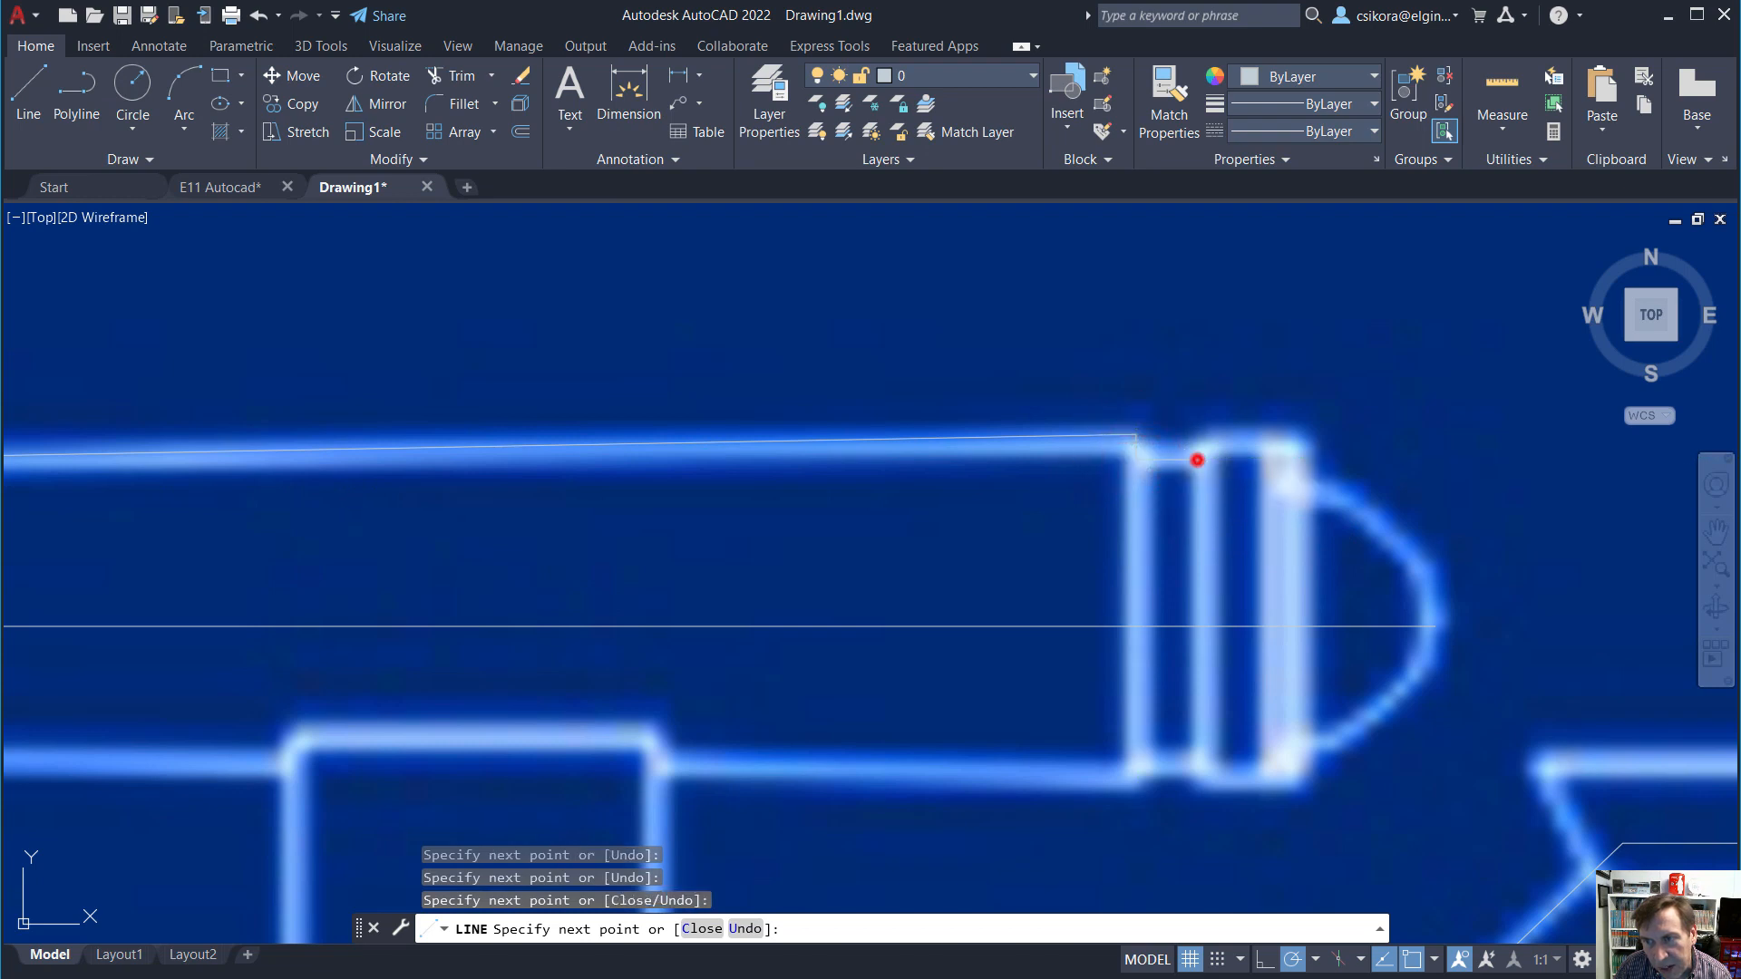
left_click(1197, 435)
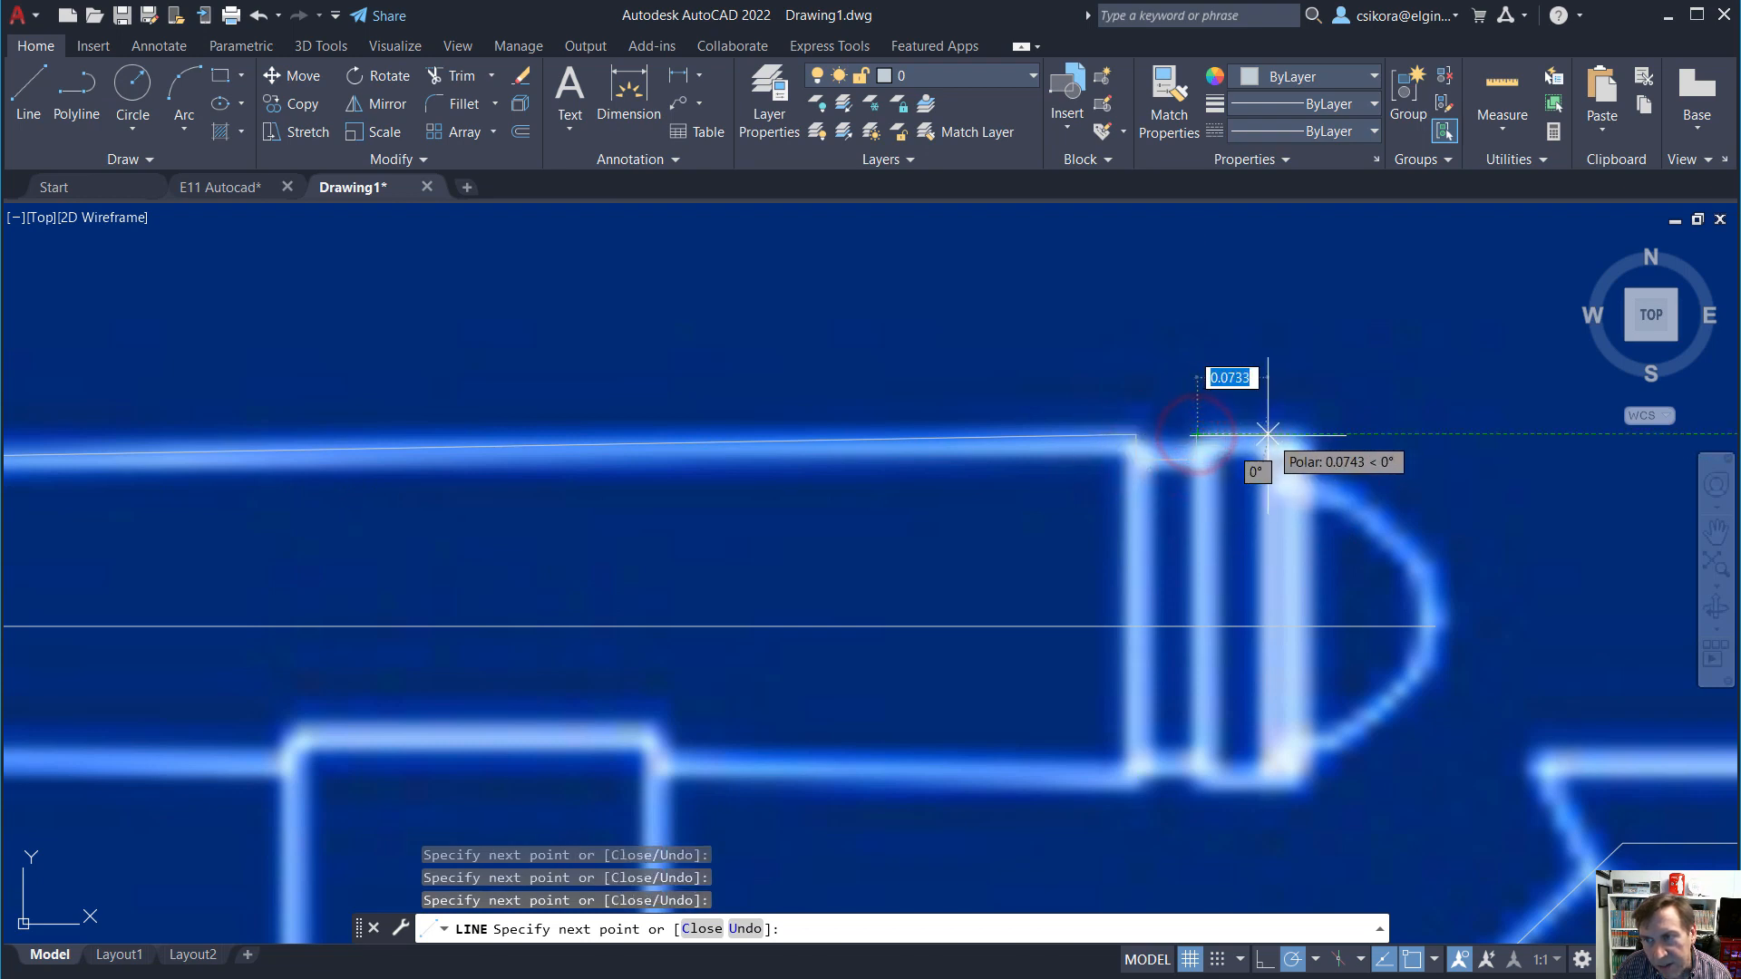
left_click(1269, 436)
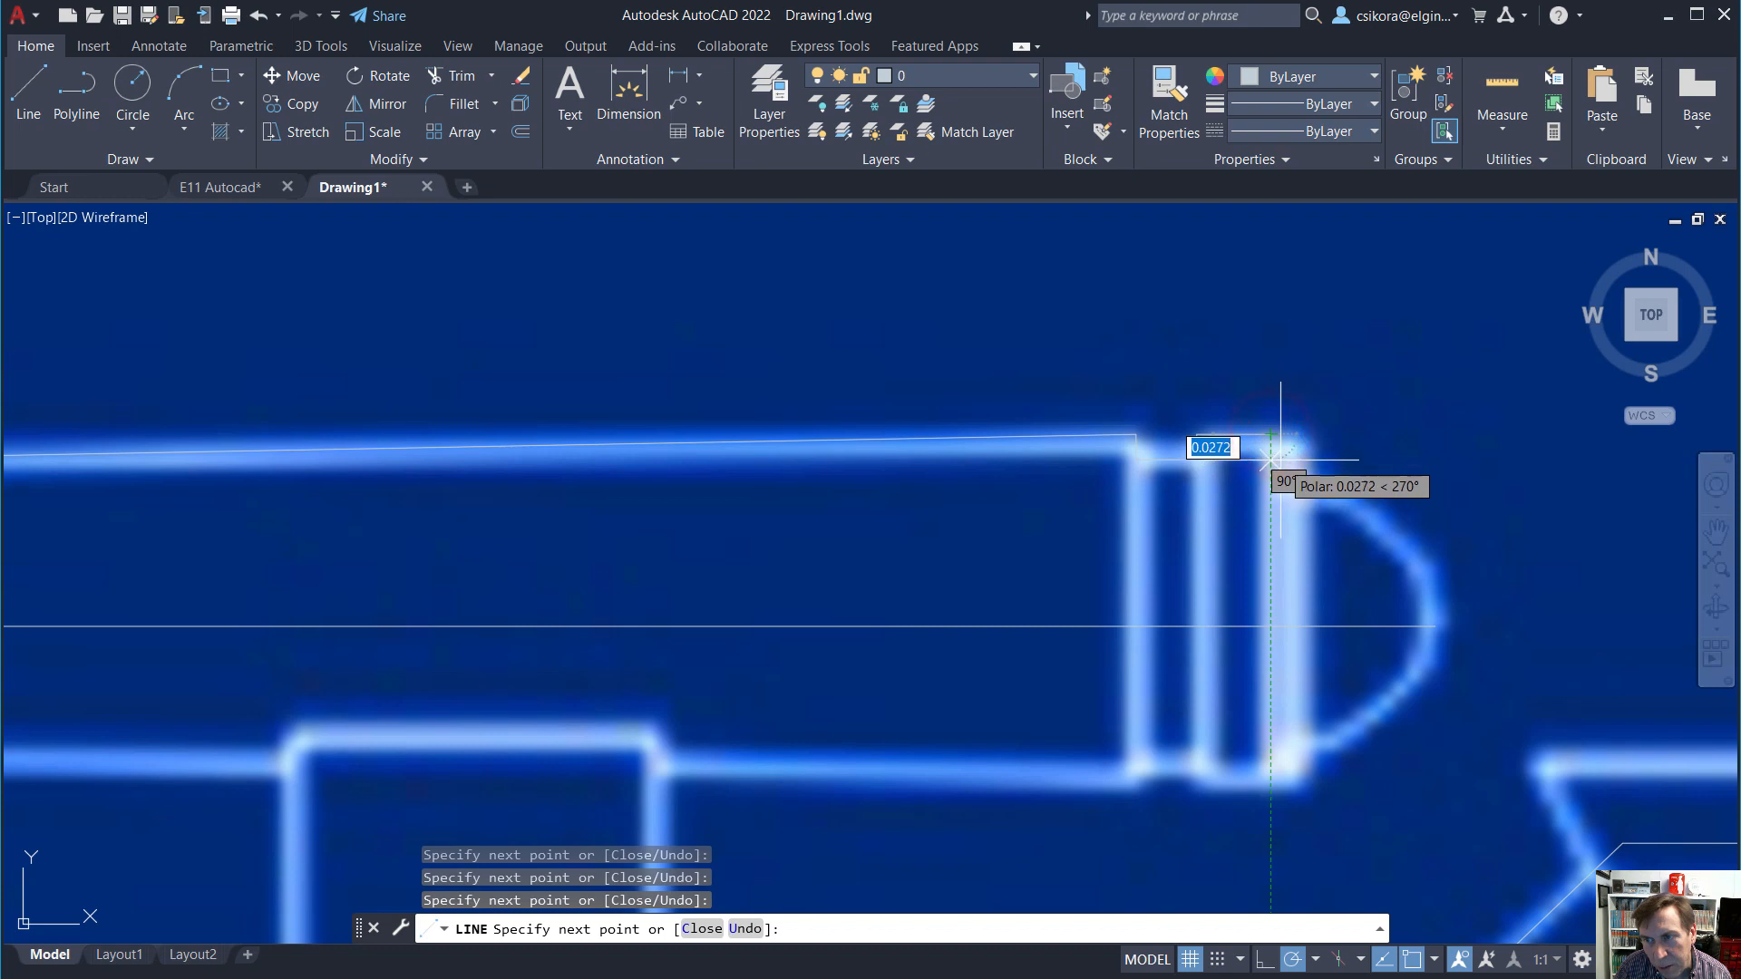
left_click(1277, 460)
left_click(1317, 476)
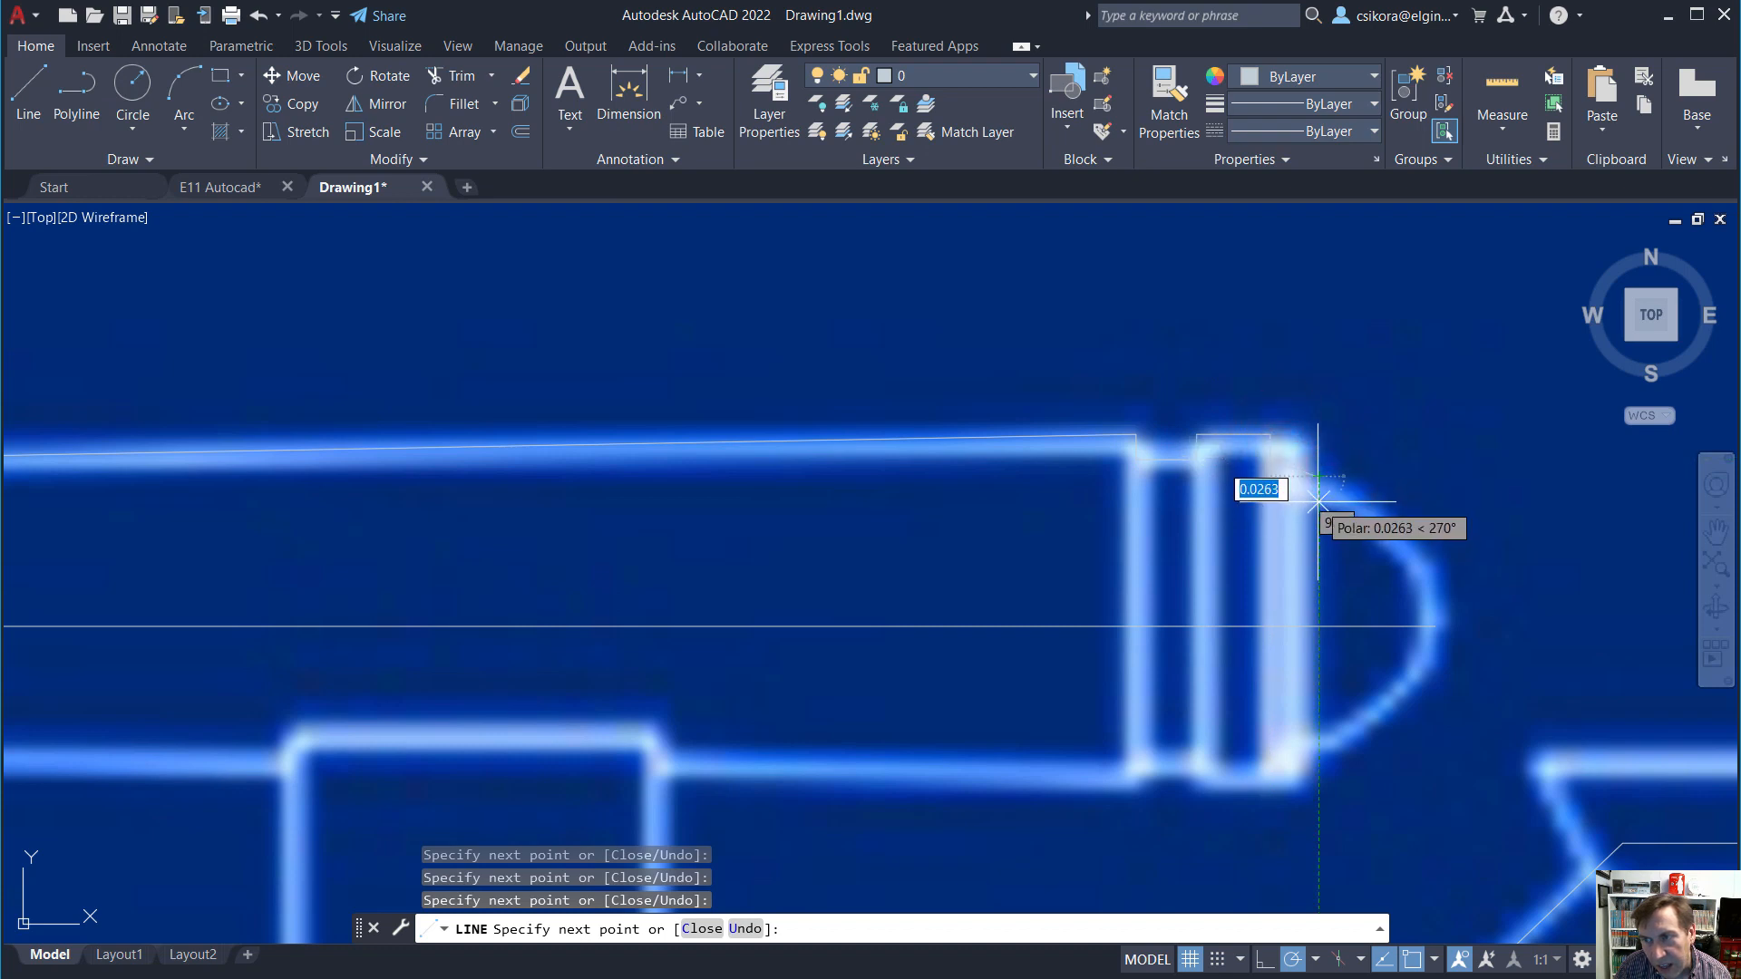
left_click(1317, 499)
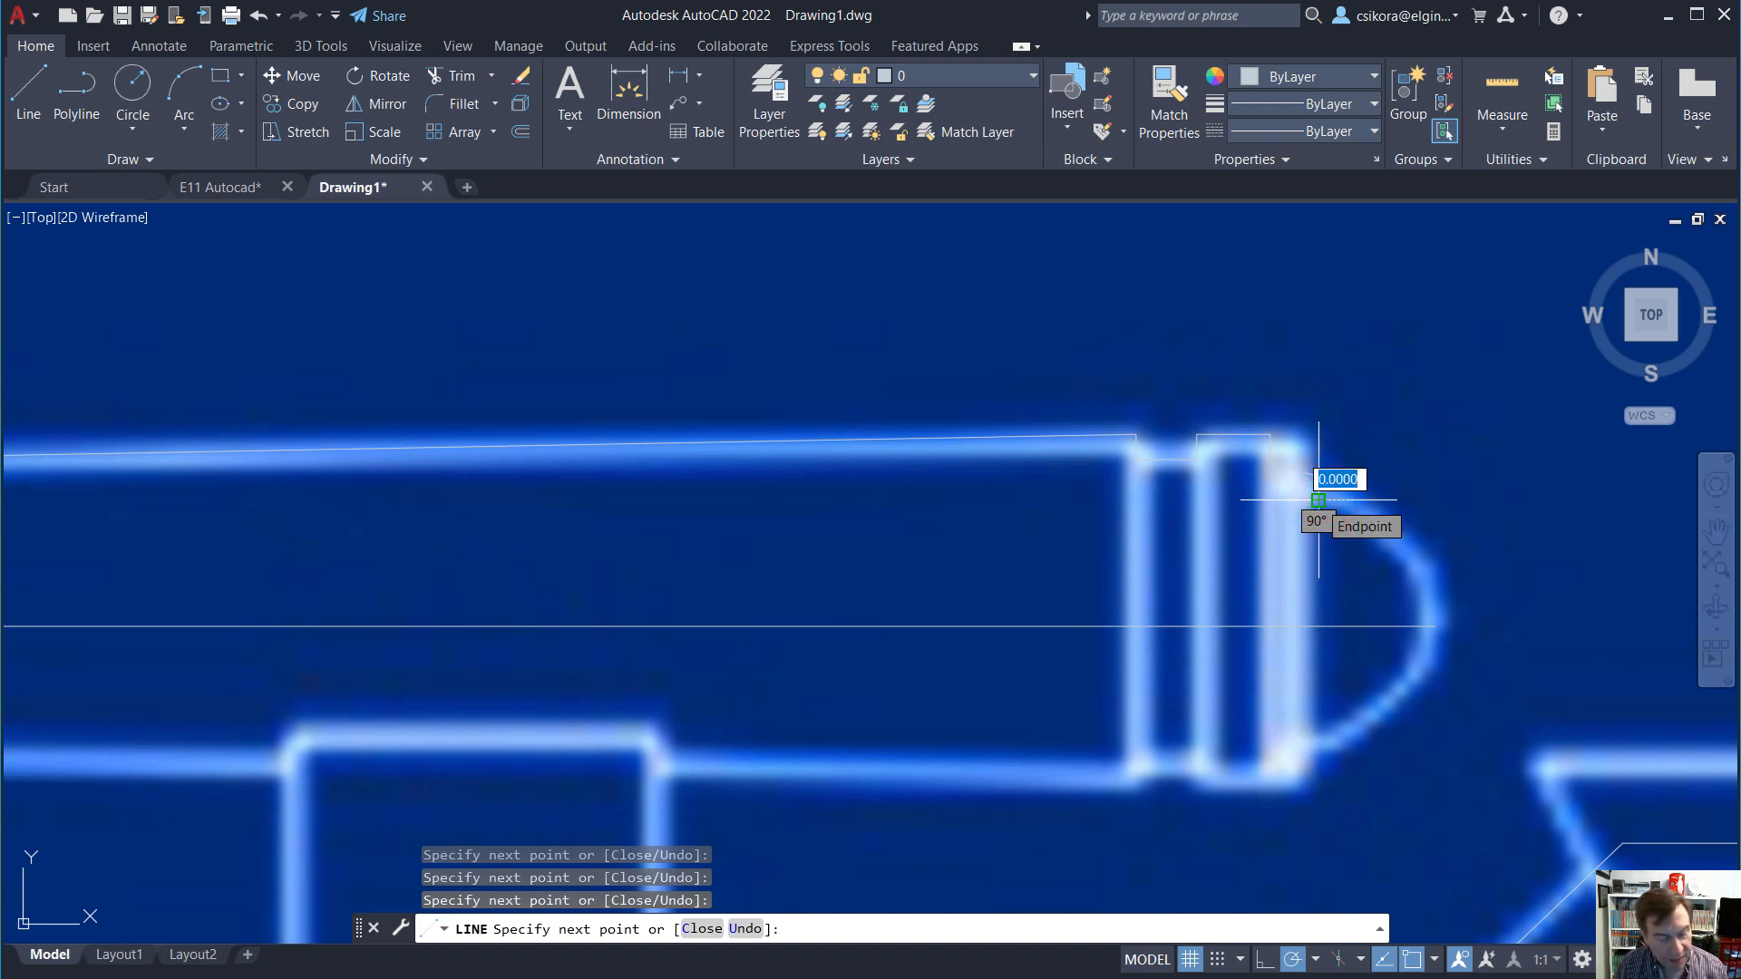
key("Escape")
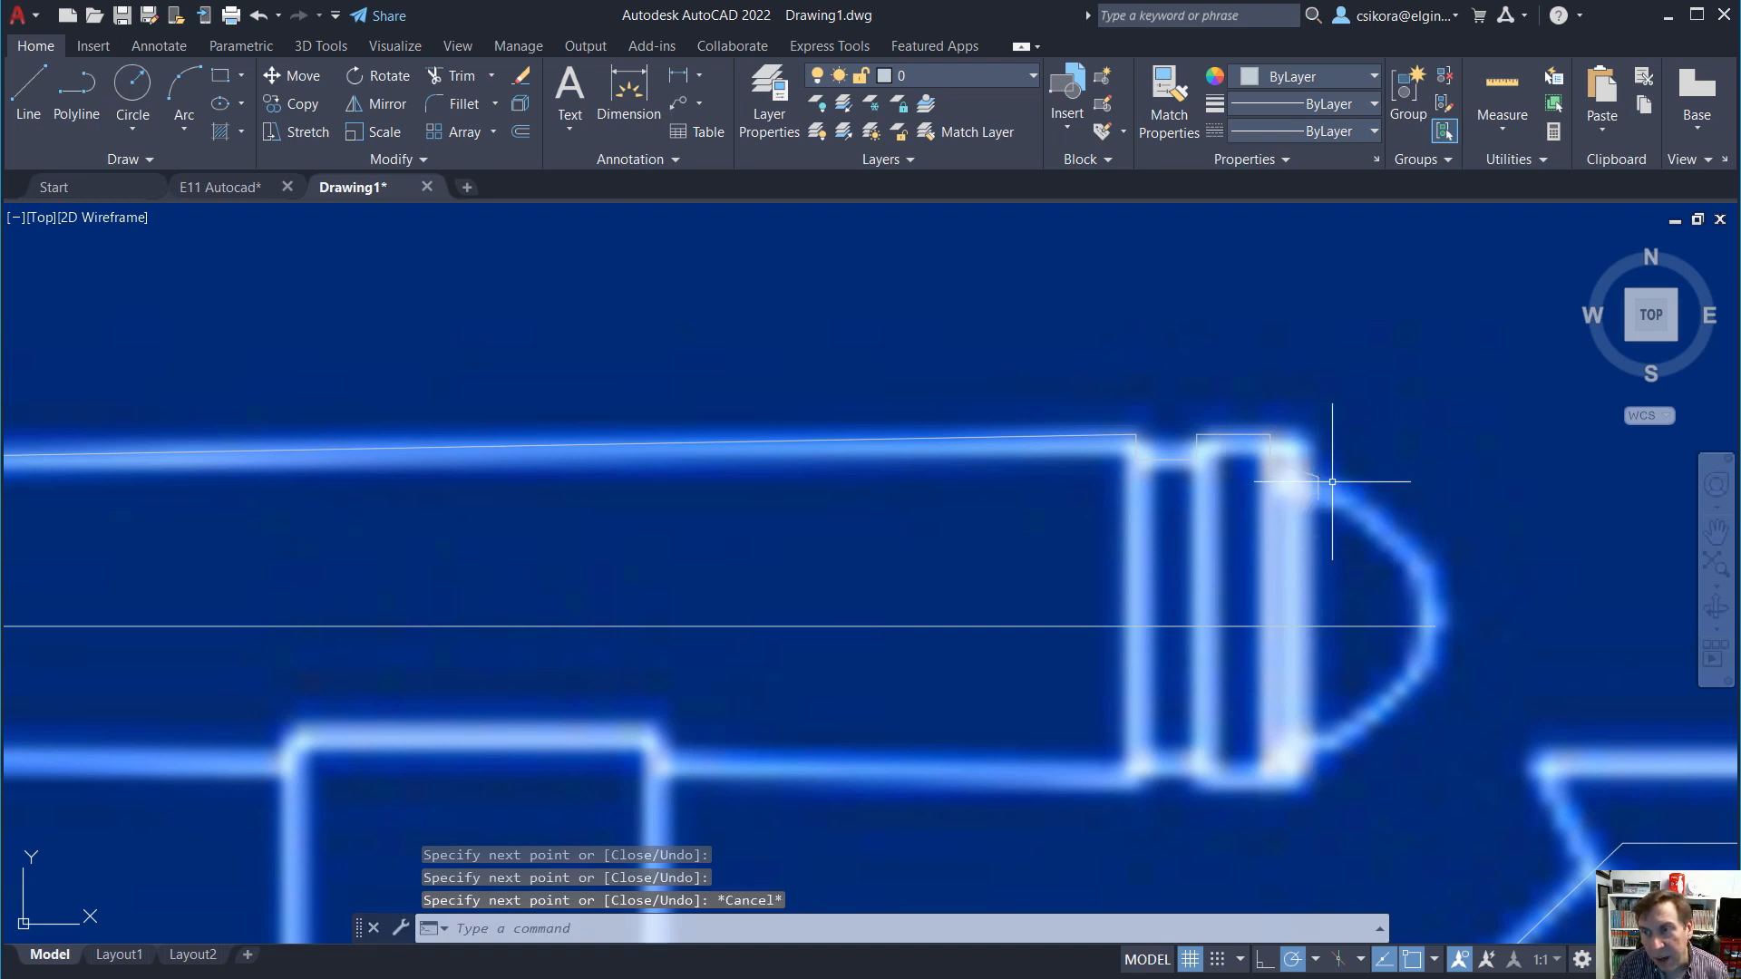
left_click(181, 116)
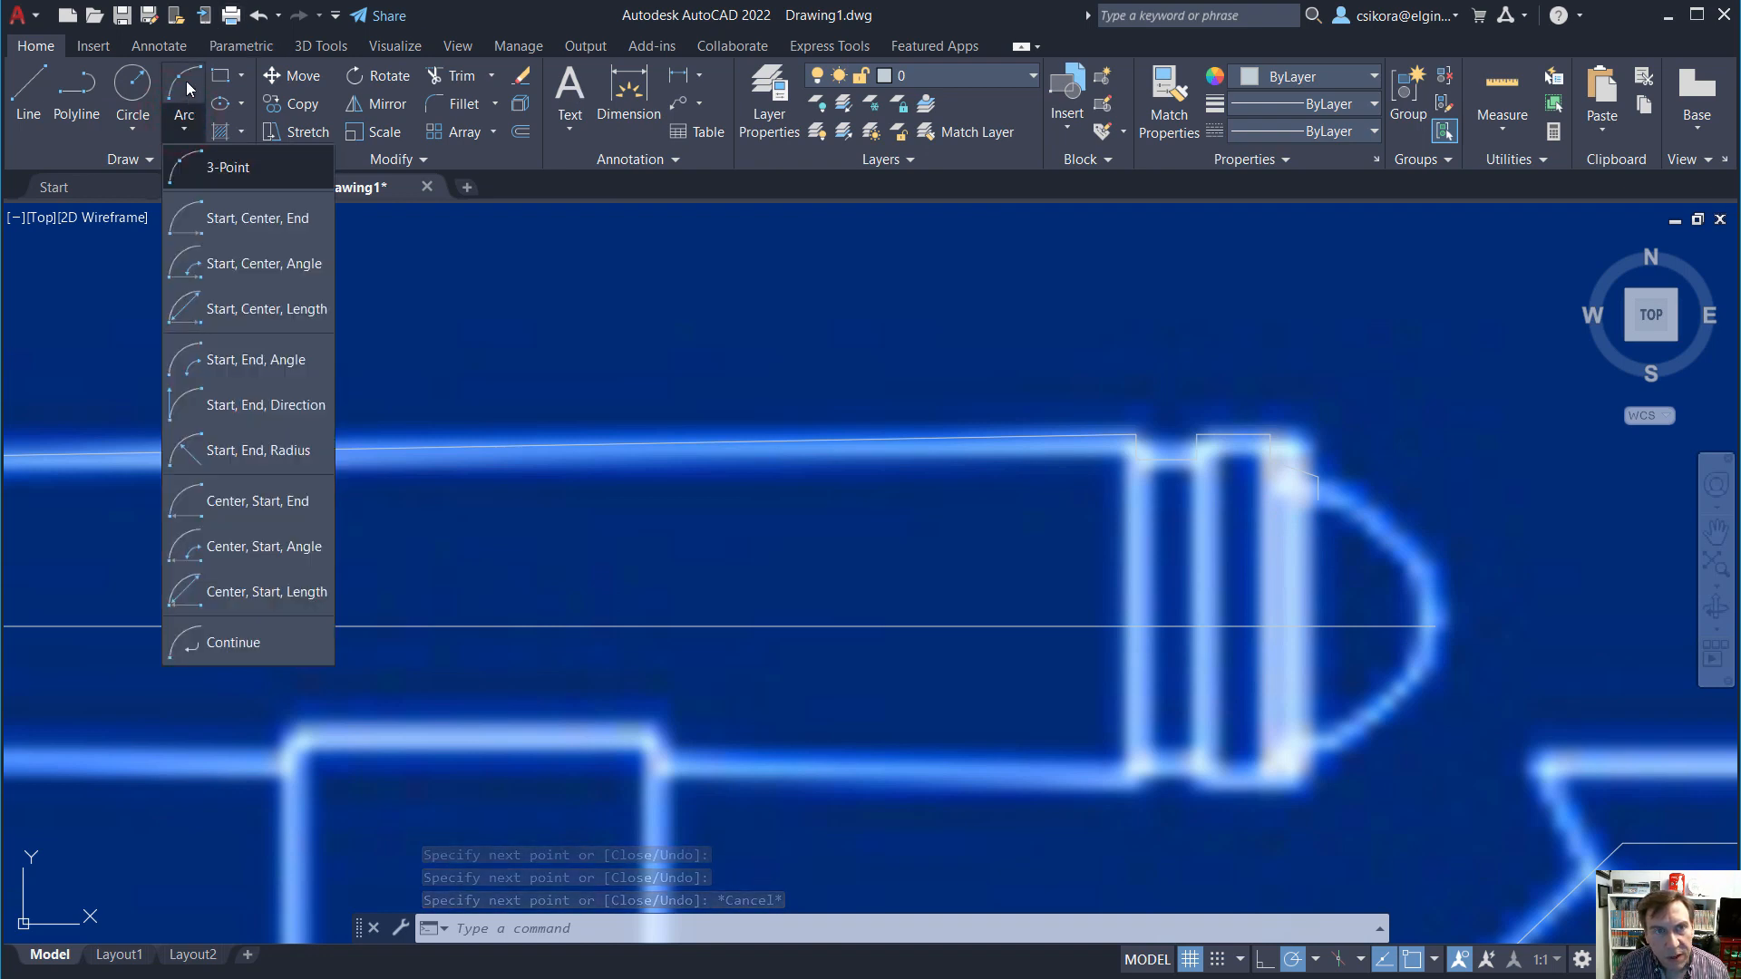
left_click(188, 451)
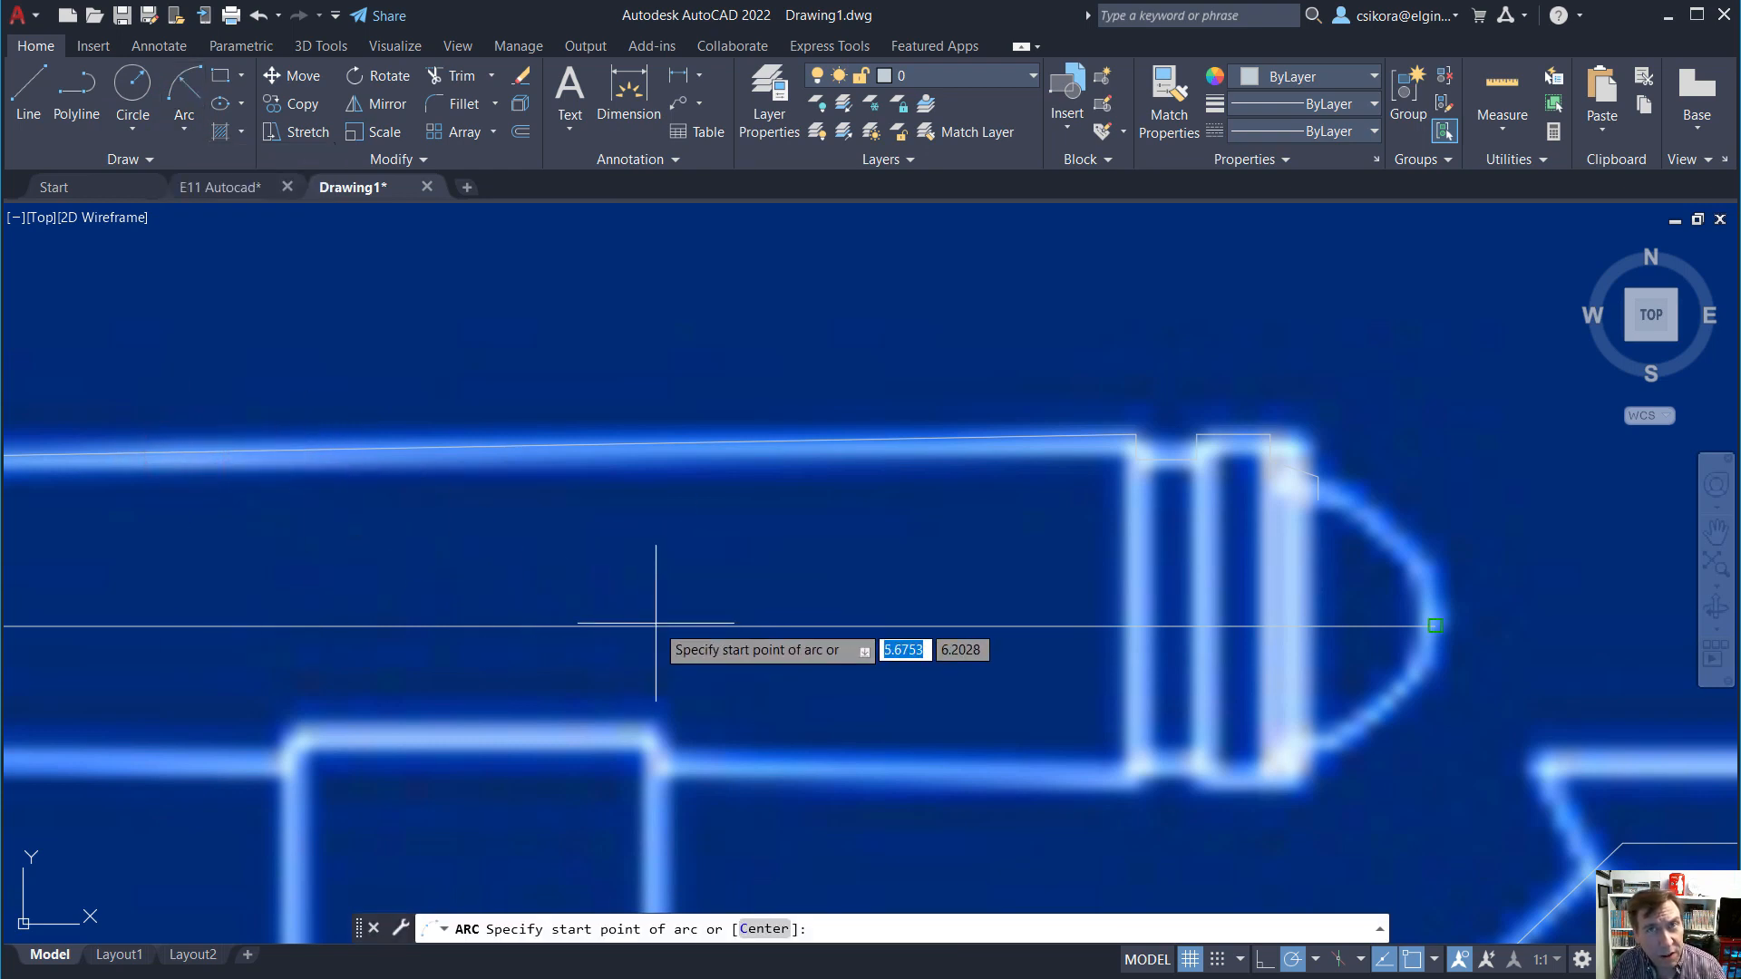
left_click(1318, 501)
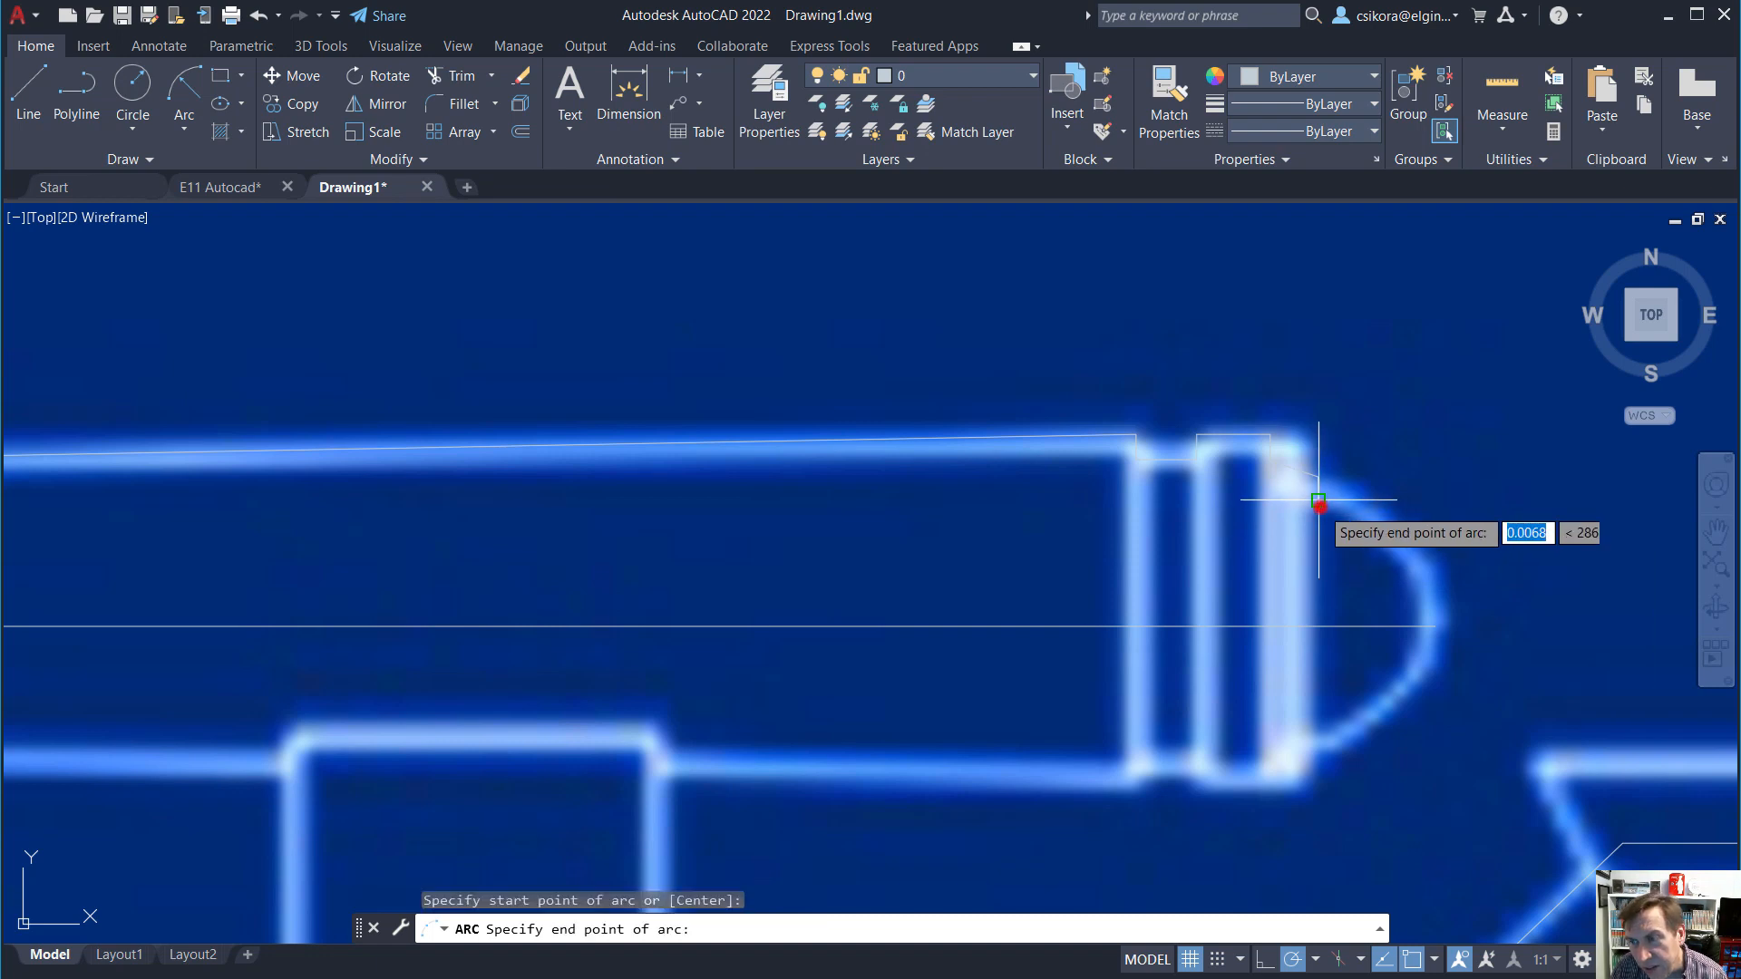
left_click(1435, 626)
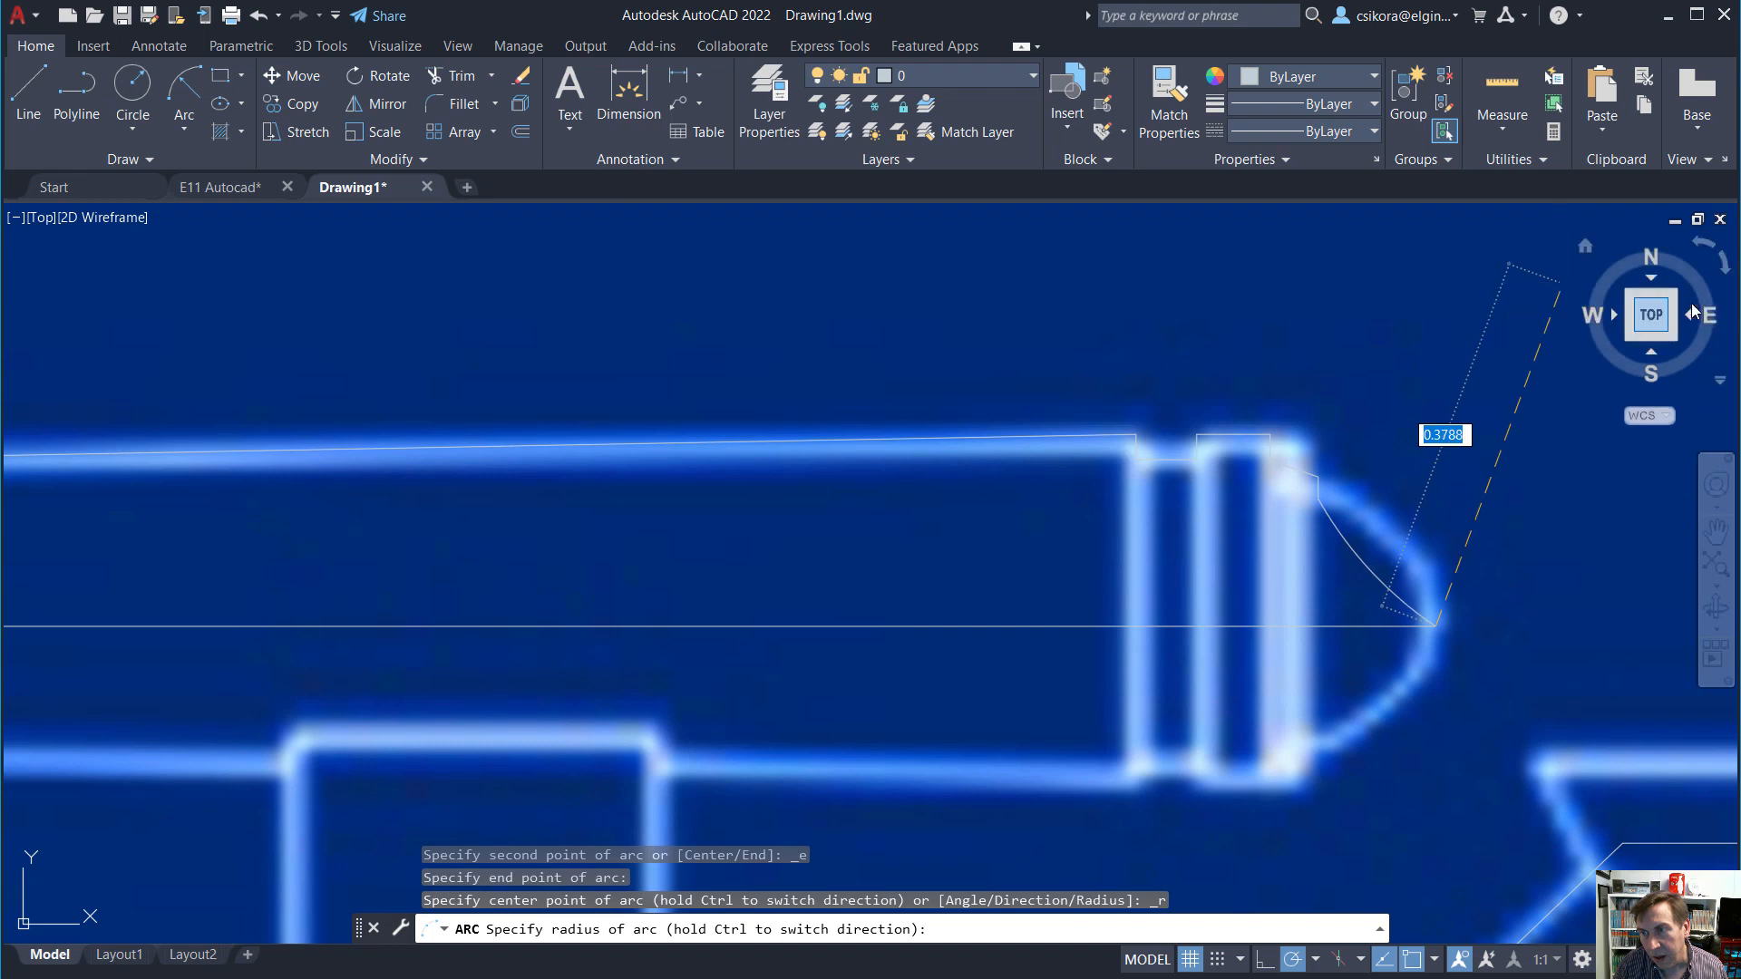
scroll(1288, 553, "down", 4)
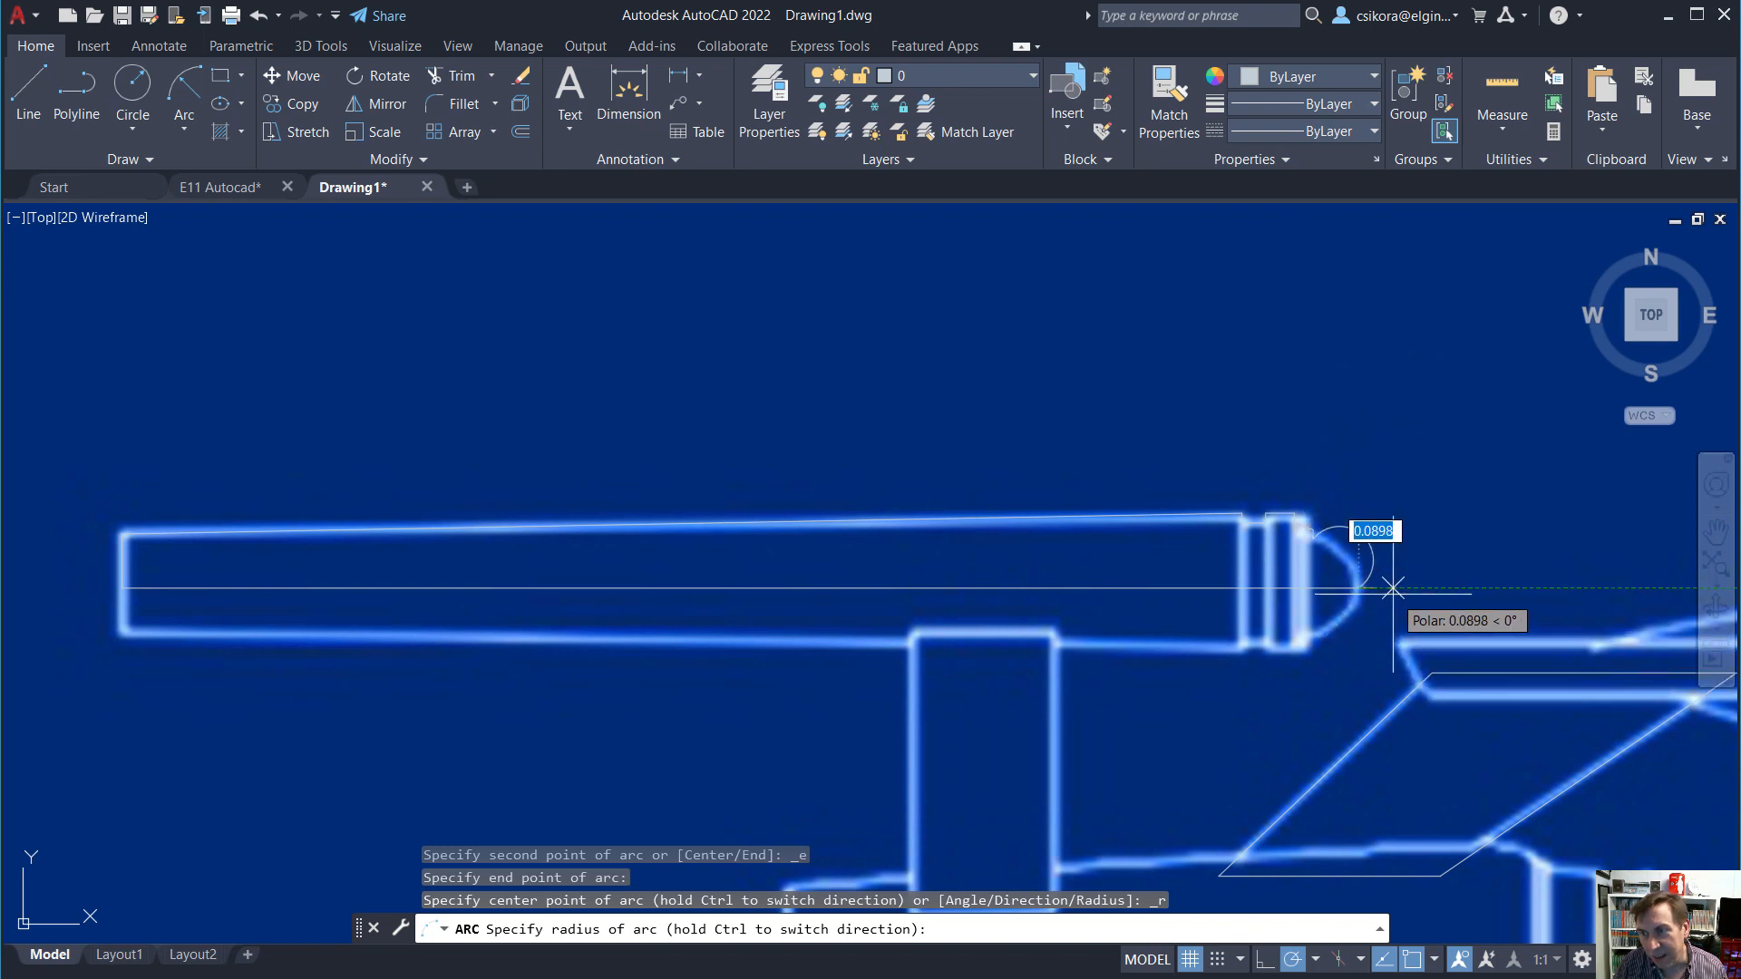
left_click(1359, 680)
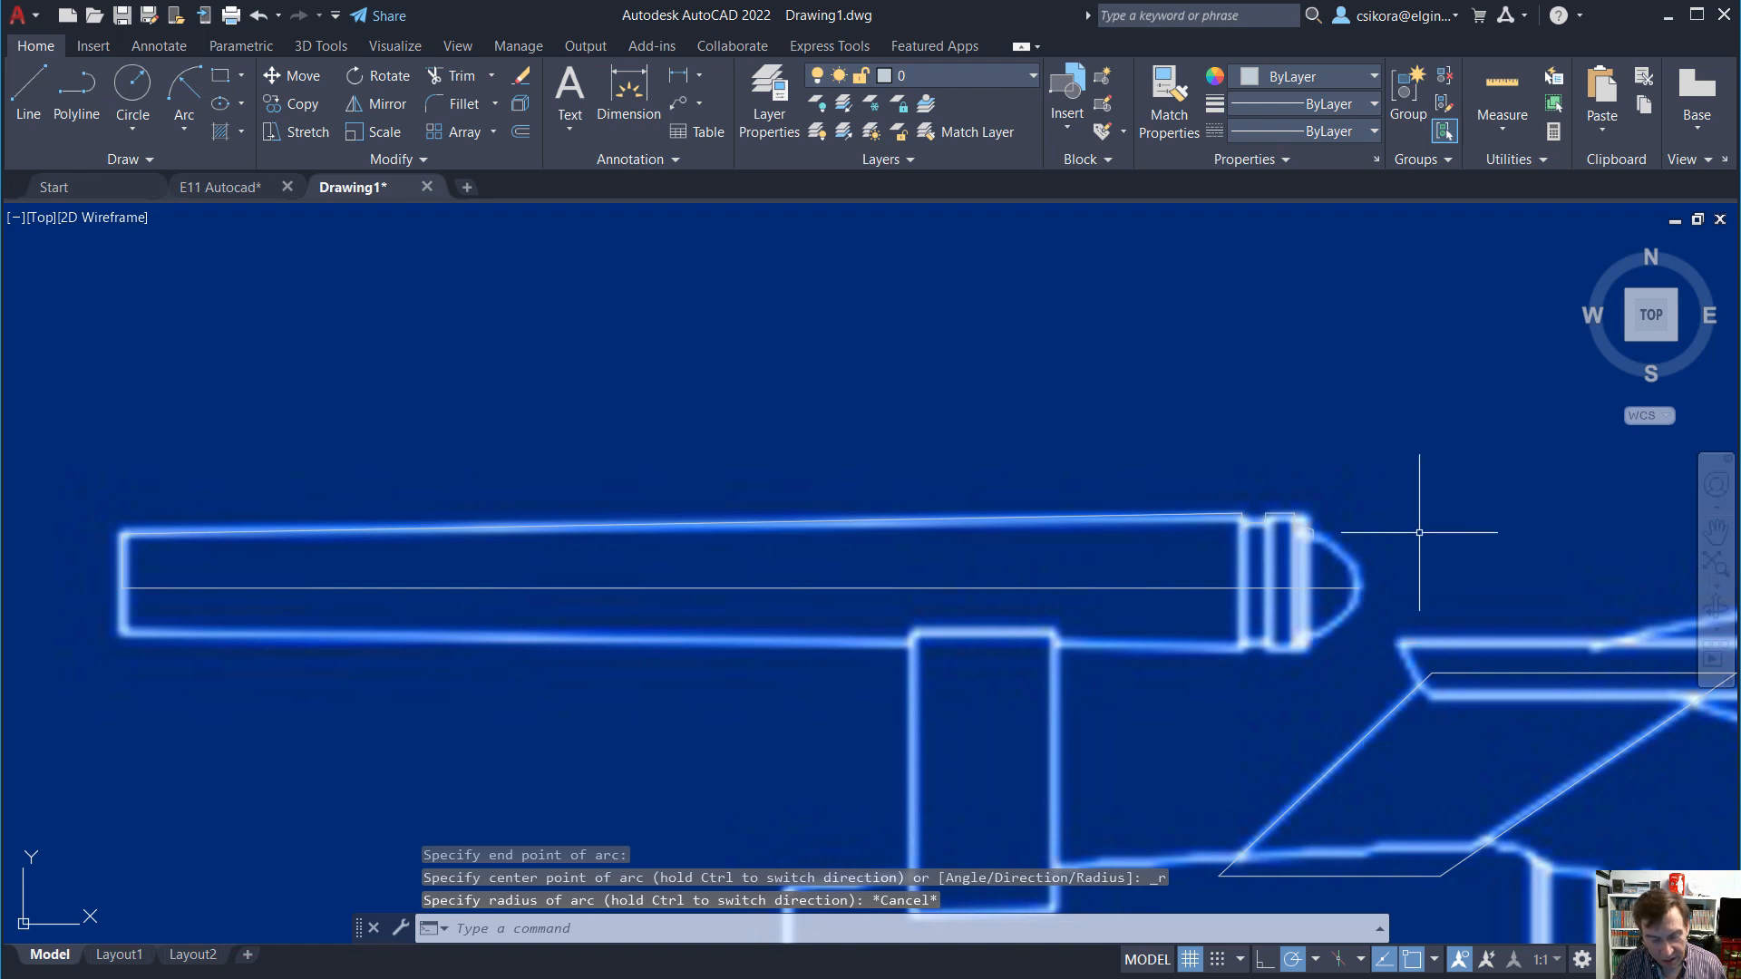
key("Return")
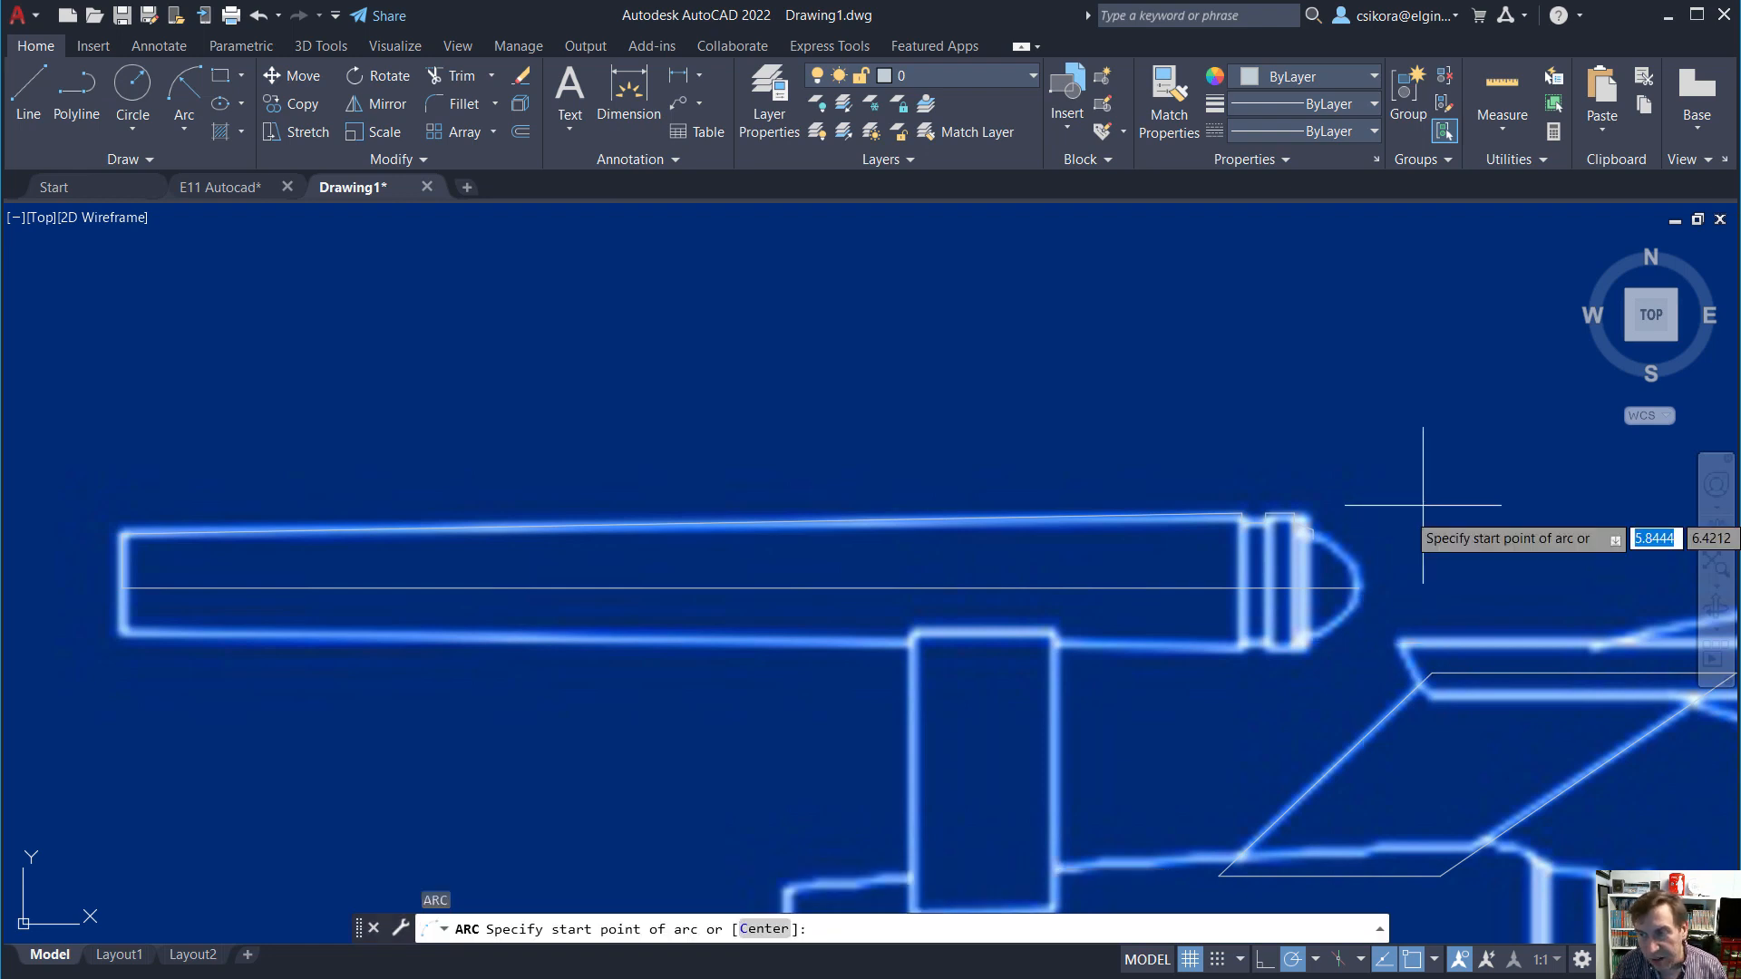
left_click(1359, 589)
left_click(1313, 539)
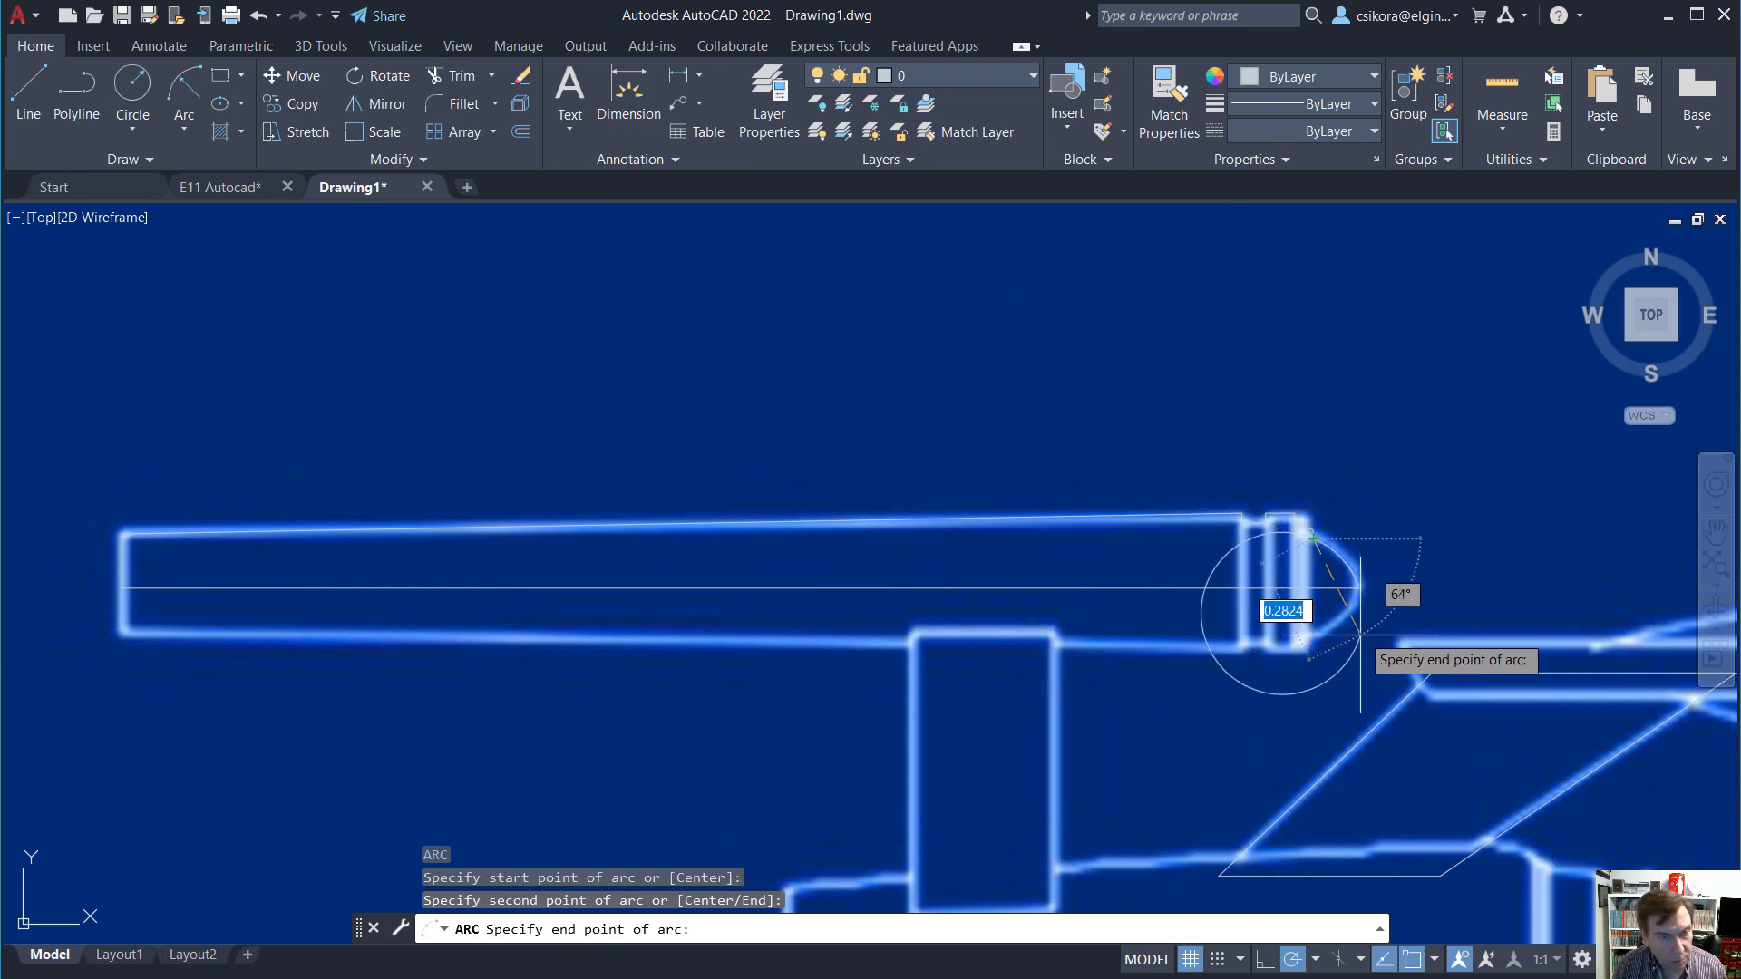
key("Escape")
Draw a Start, End, Radius arc from the dome's tip on the center line to the profile's upper front endpoint, radius about 0.21.
left_click(200, 95)
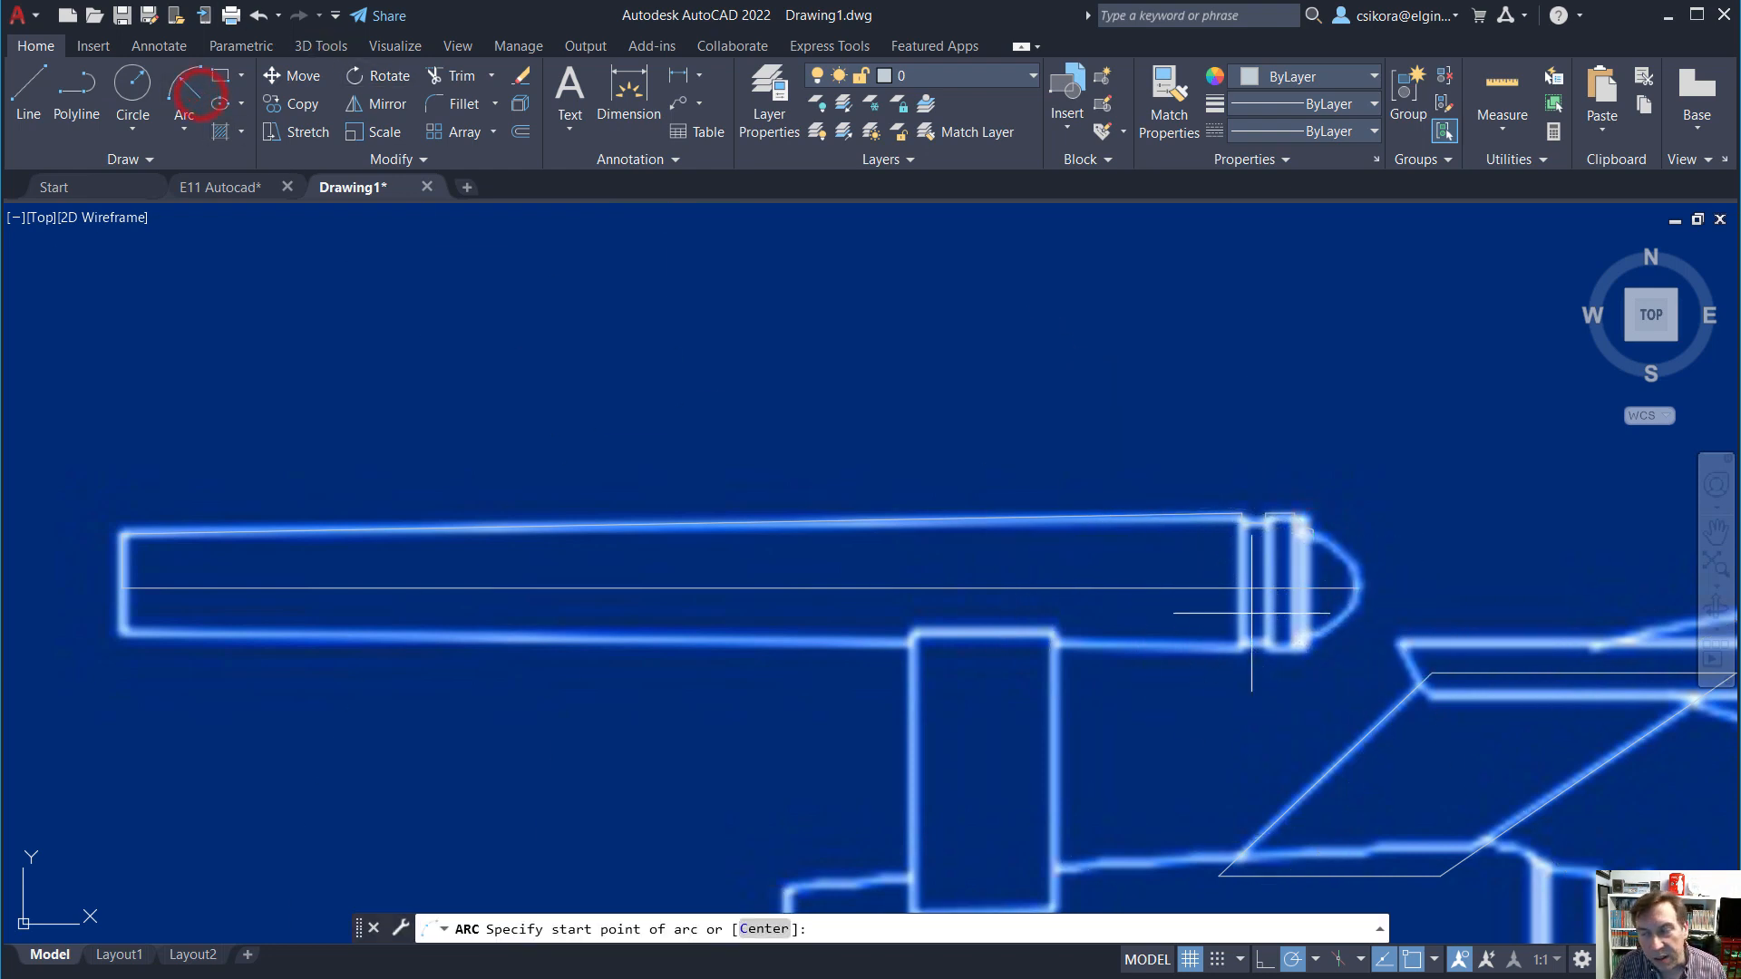
left_click(1360, 588)
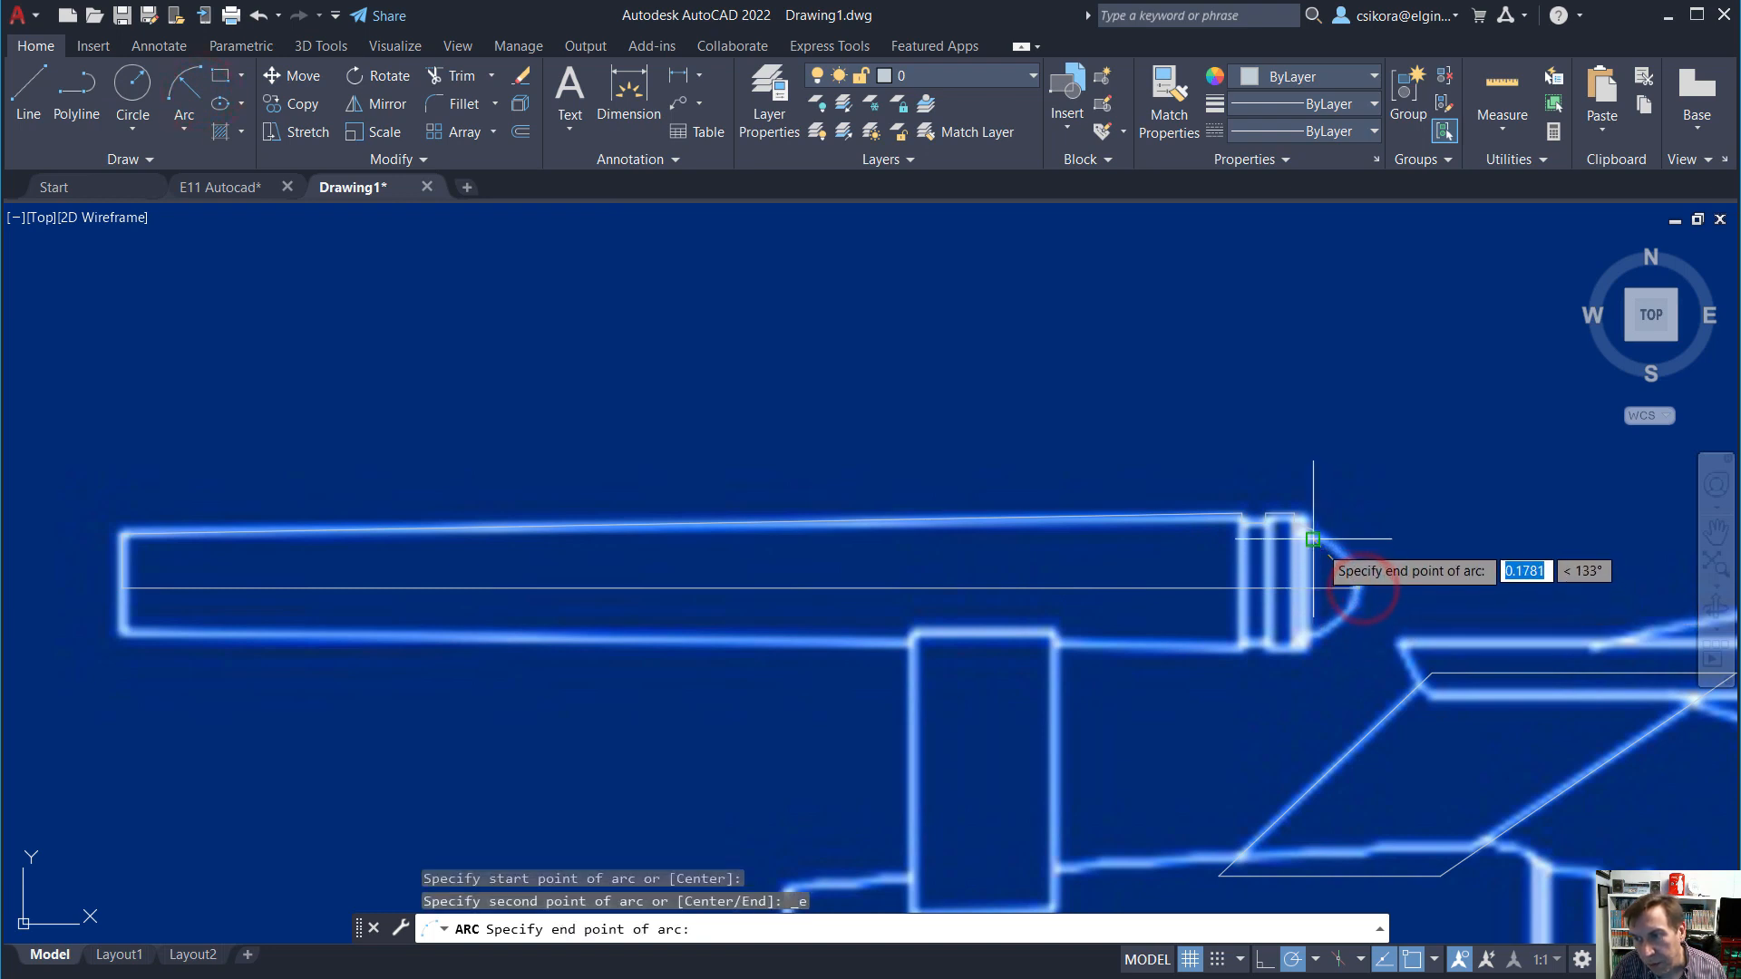
left_click(1306, 530)
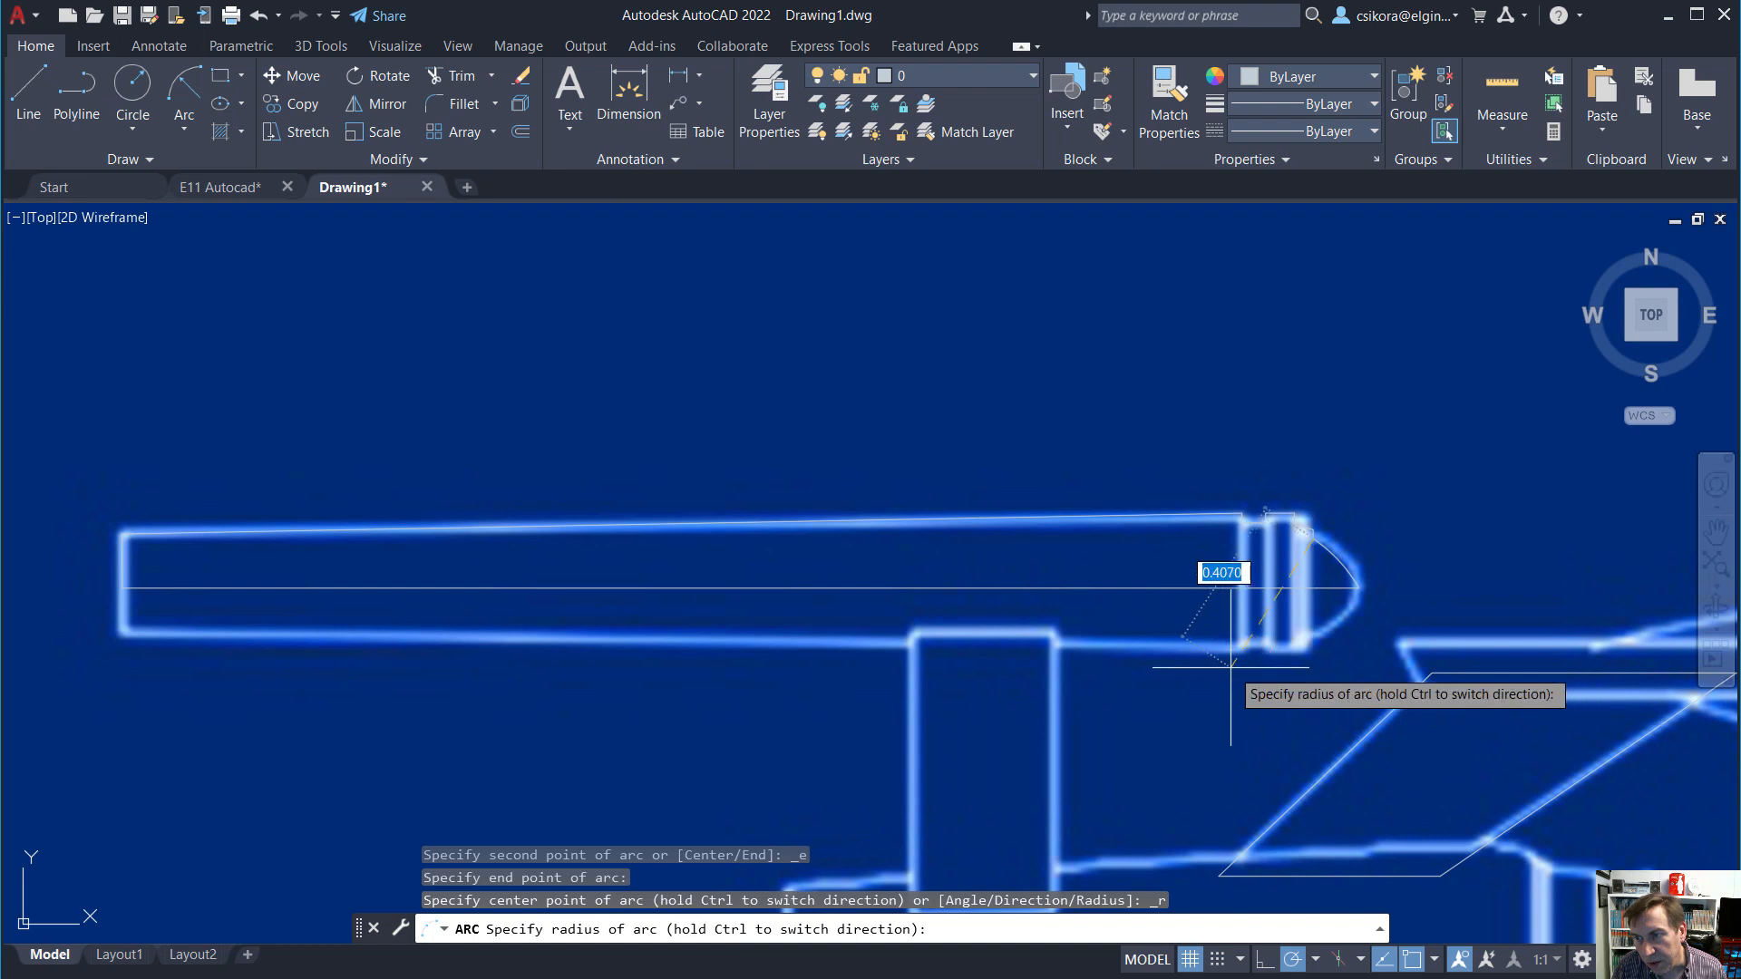
scroll(1289, 627, "up", 2)
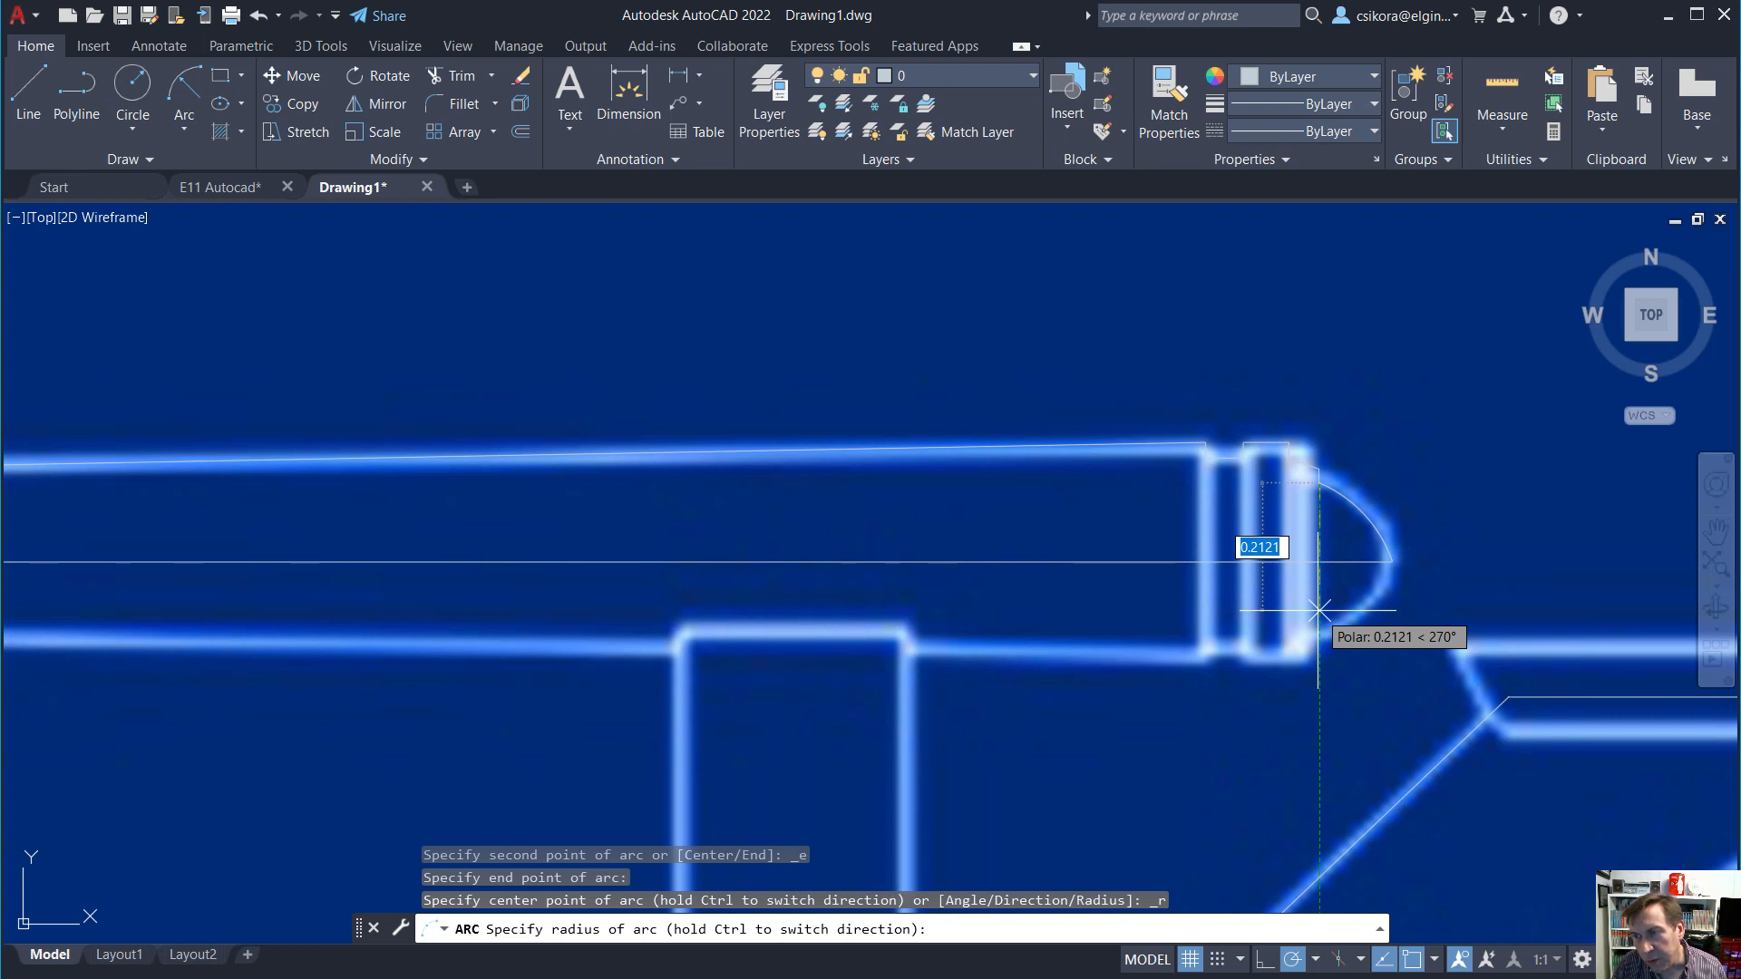
left_click(1319, 612)
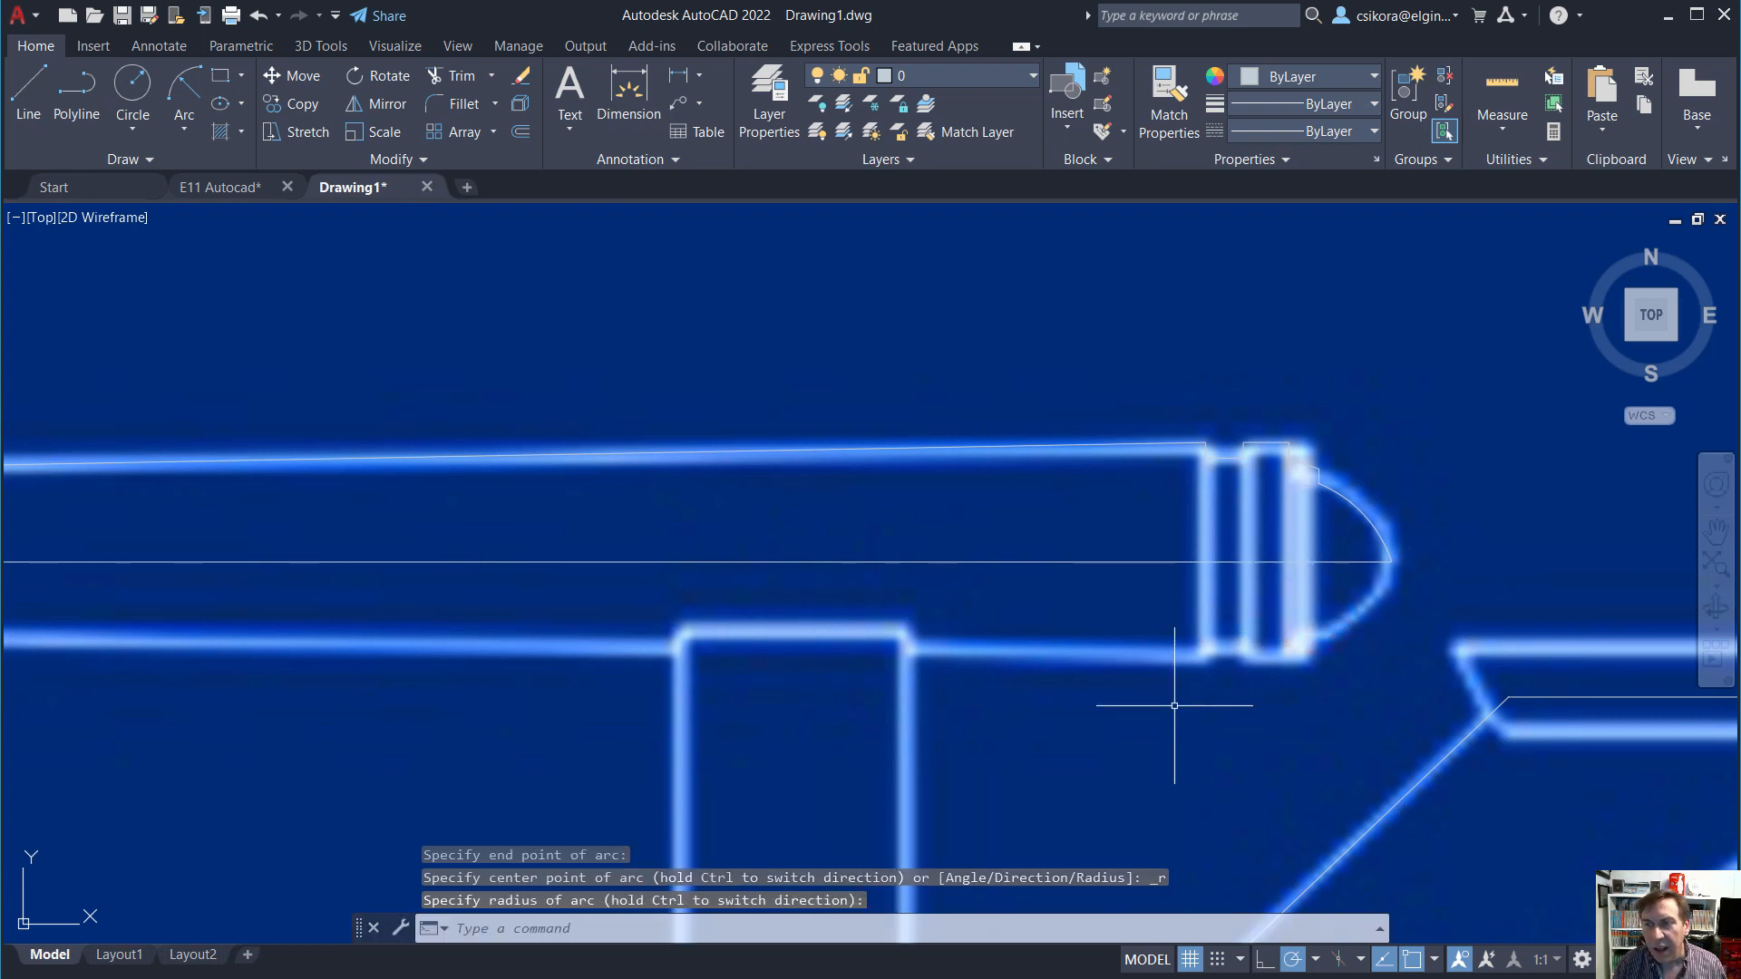
key("Escape")
Join the nacelle's traced profile lines, dome arc and center line into a single polyline.
scroll(1056, 654, "down", 4)
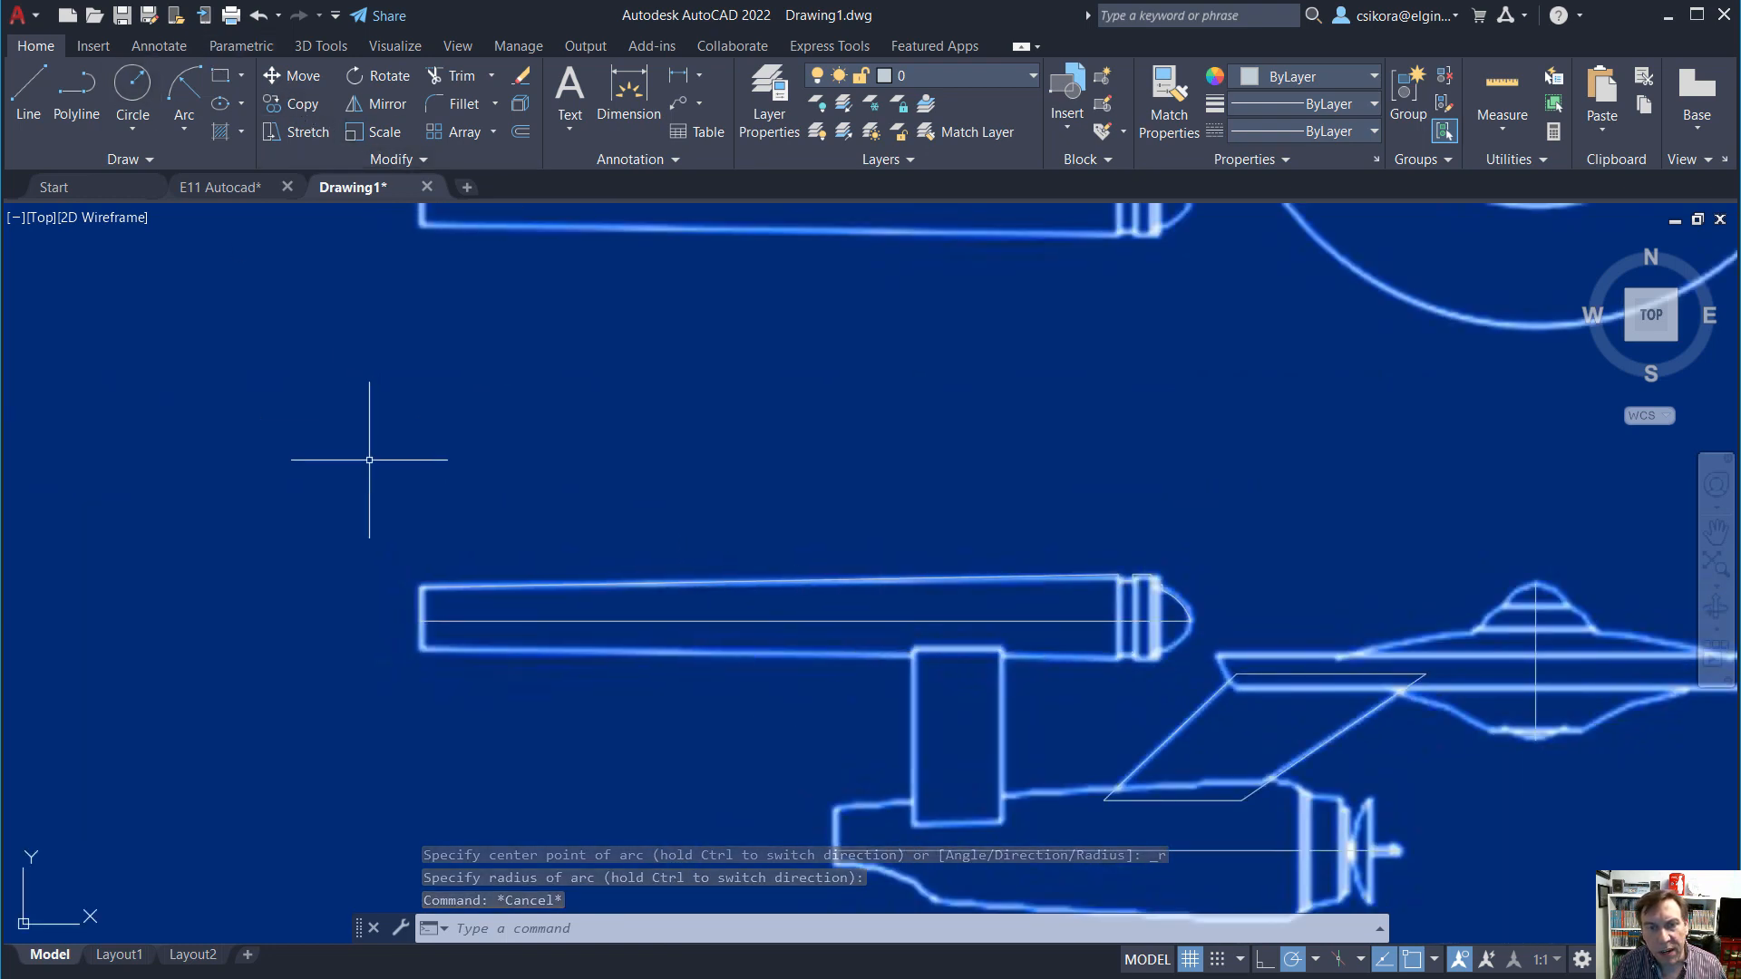
left_click(352, 485)
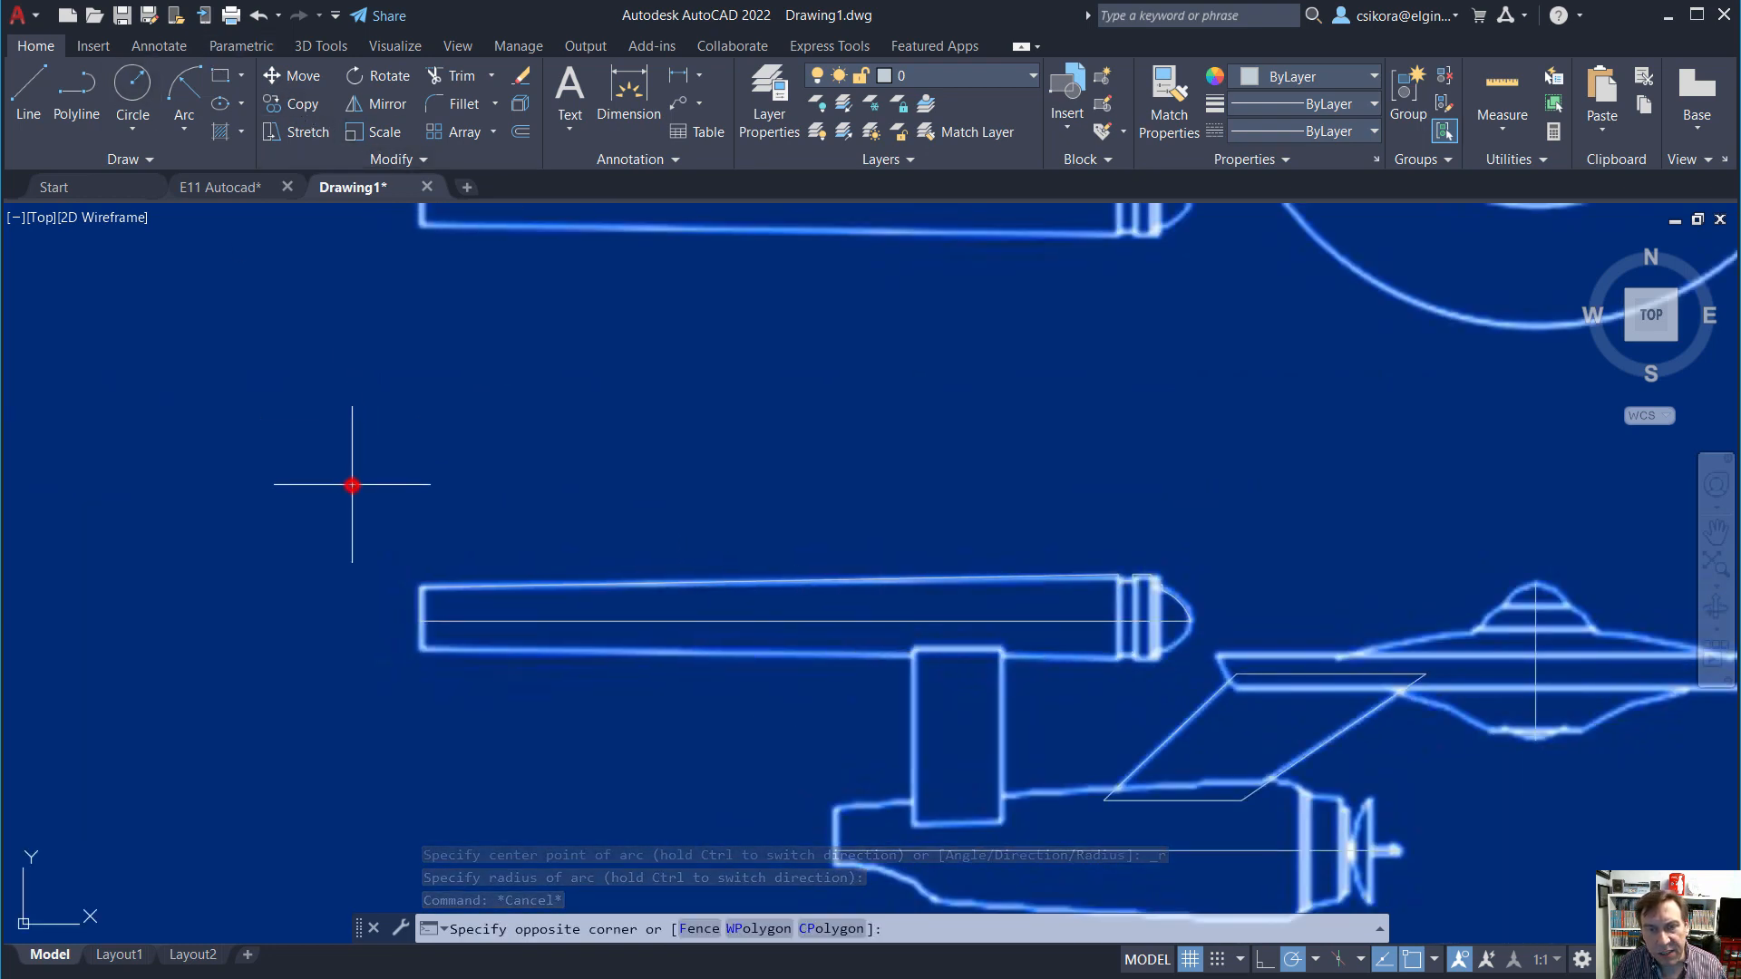
left_click(1215, 648)
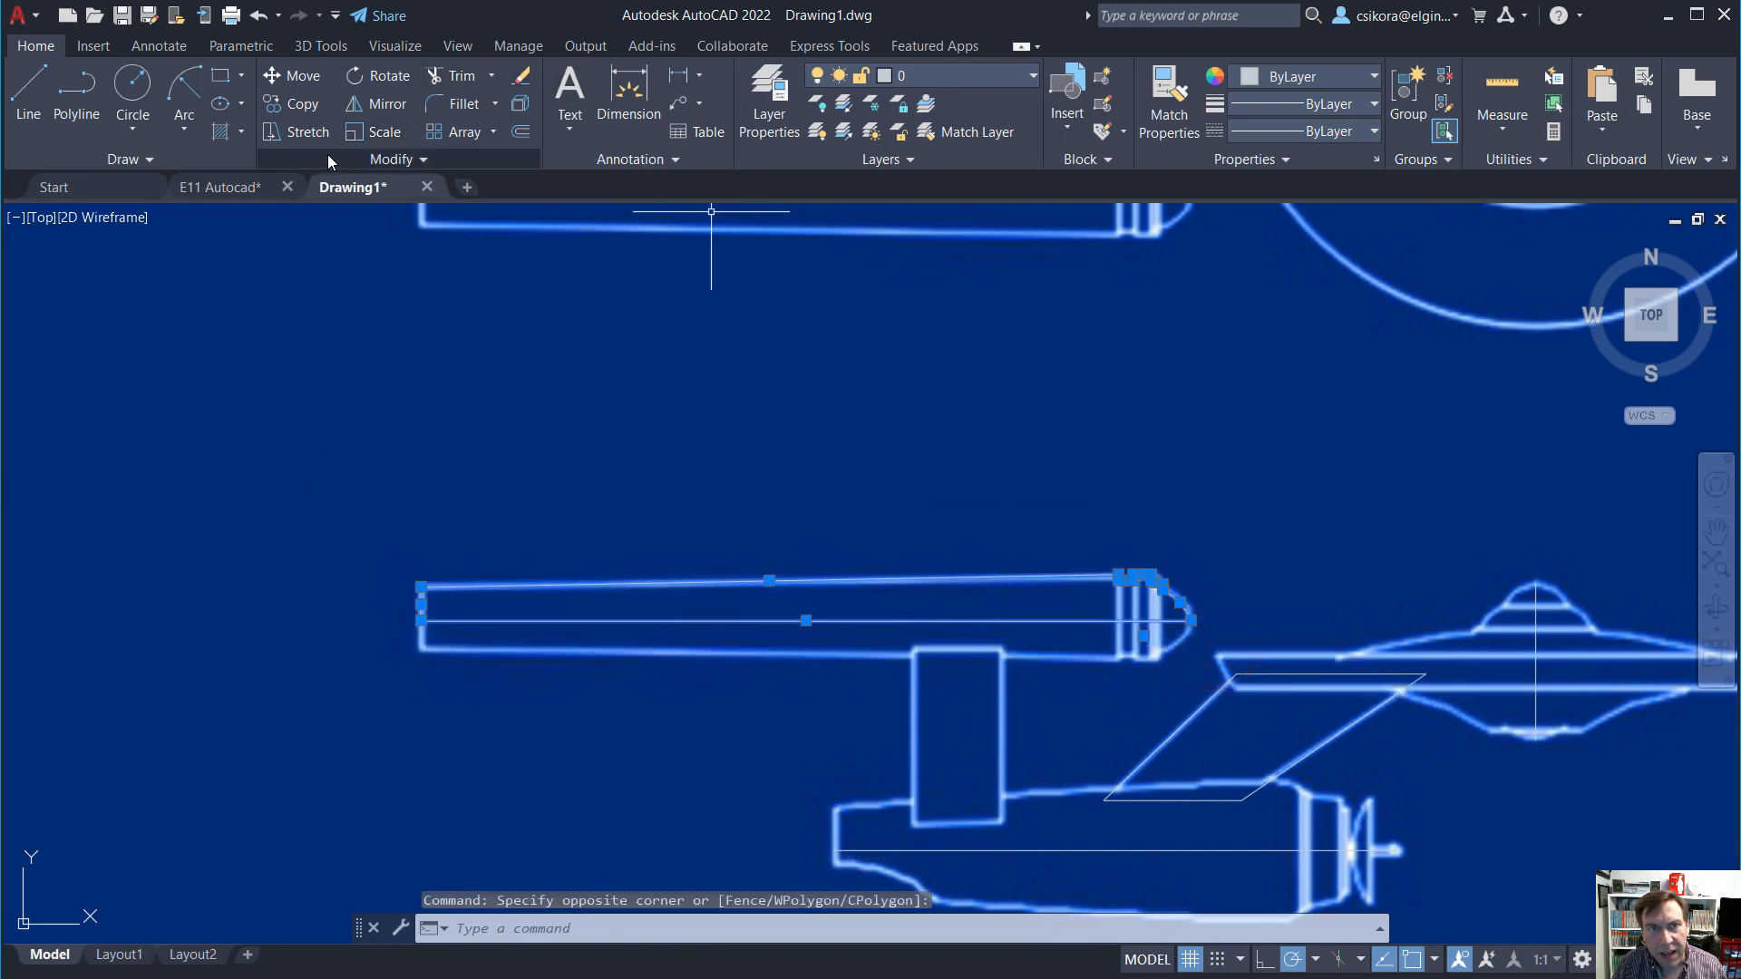
left_click(379, 160)
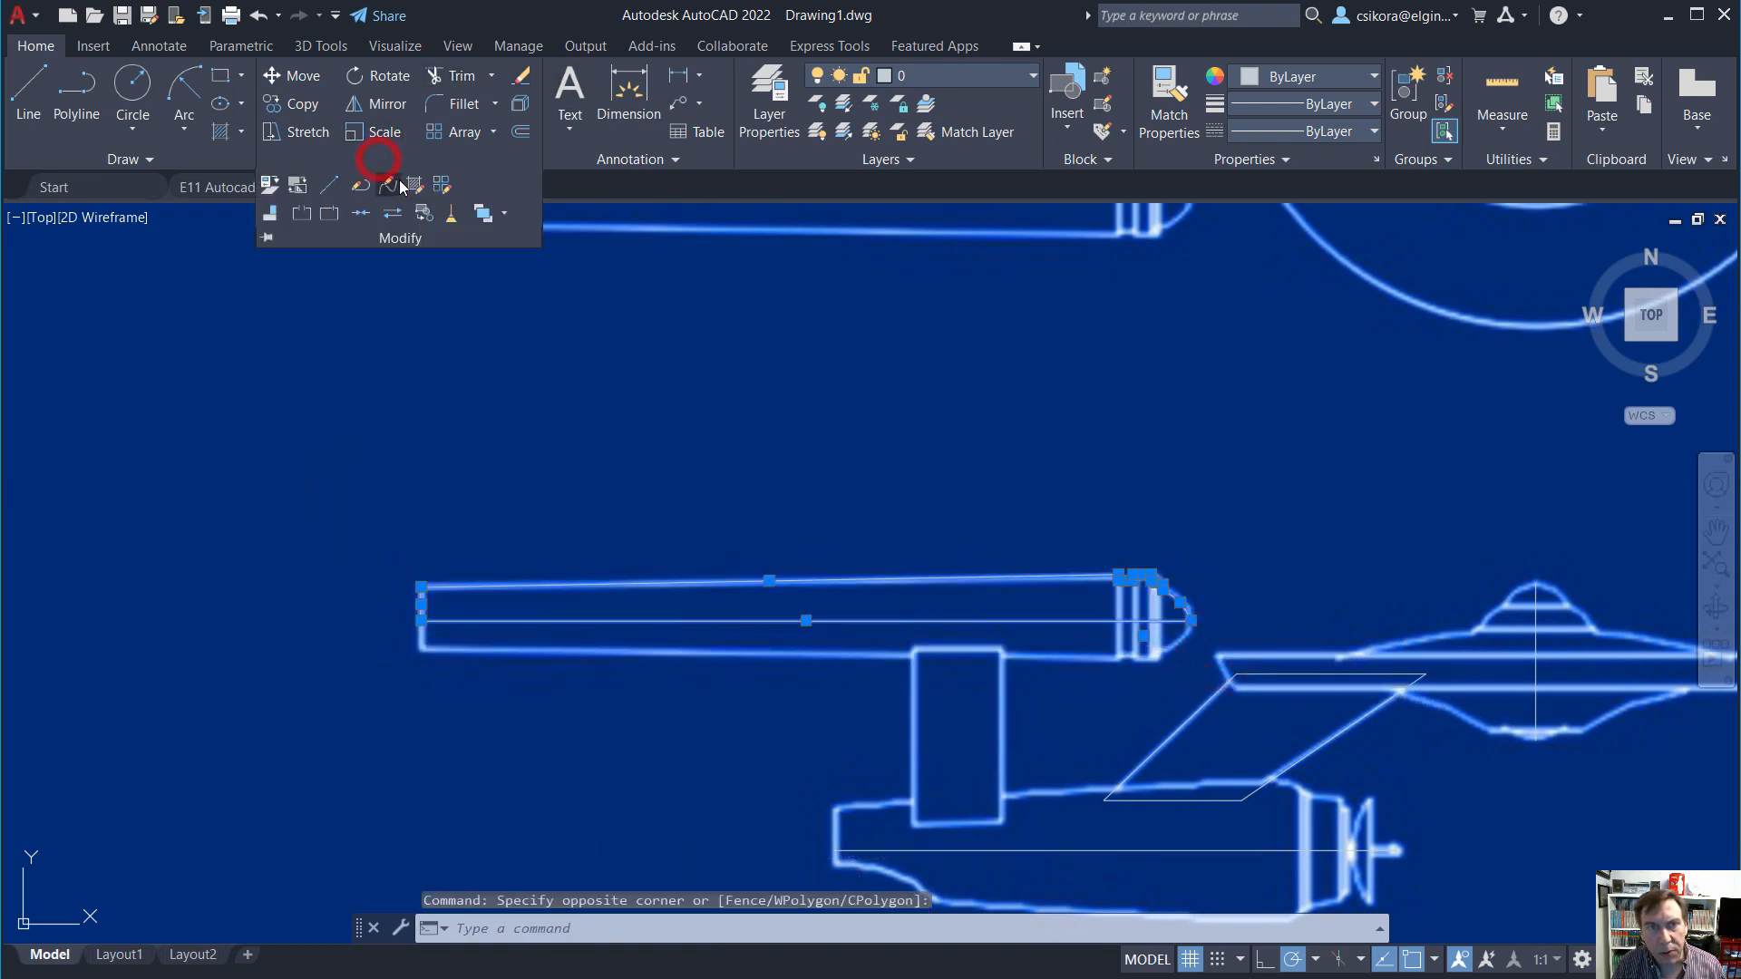
left_click(361, 215)
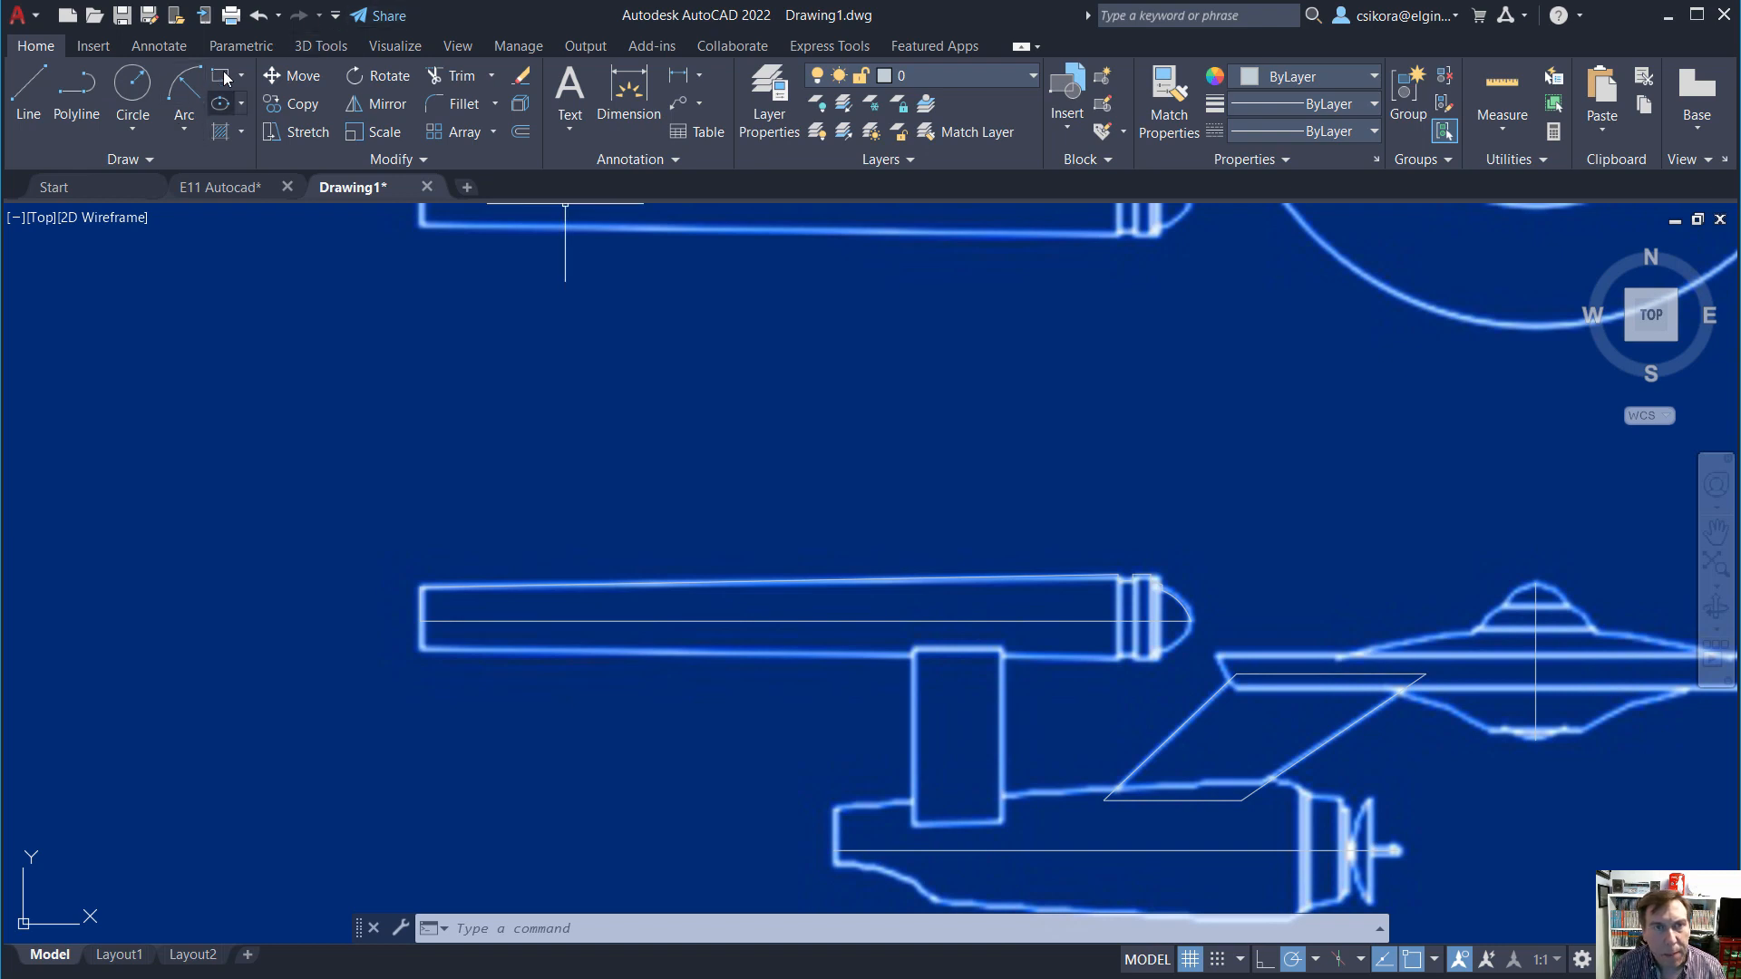
Revolve the joined nacelle profile 360 degrees about its center line, with the axis from the rear edge to the dome's tip.
left_click(314, 50)
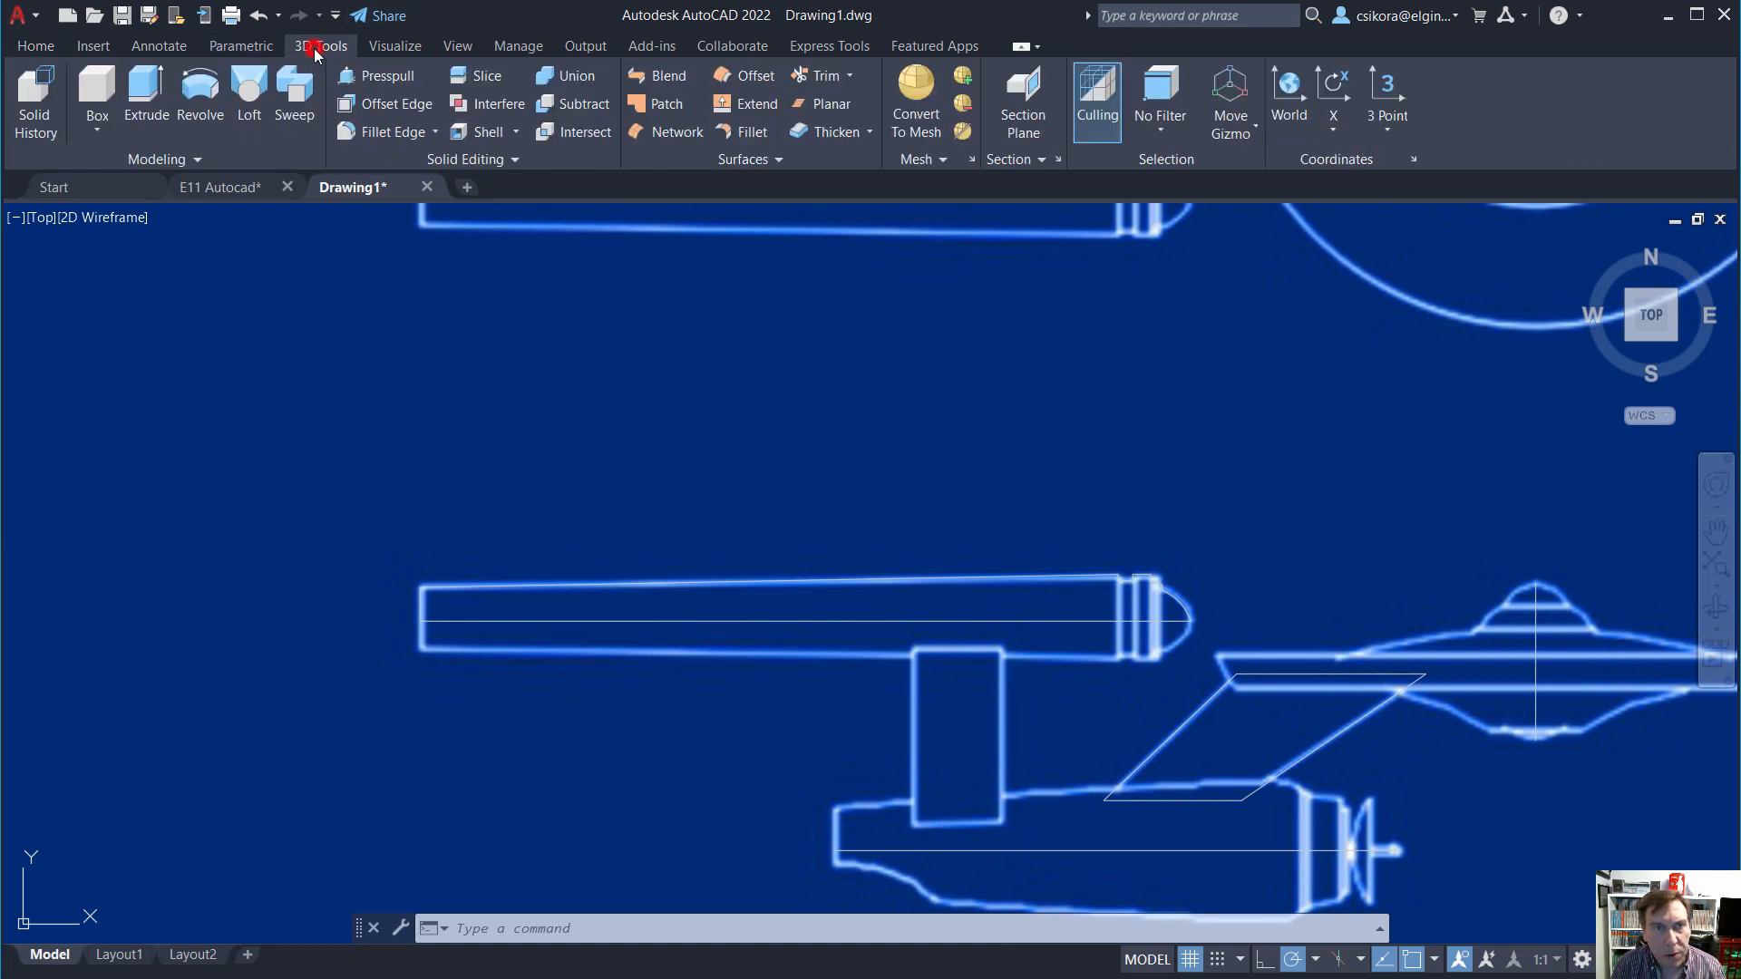
left_click(198, 106)
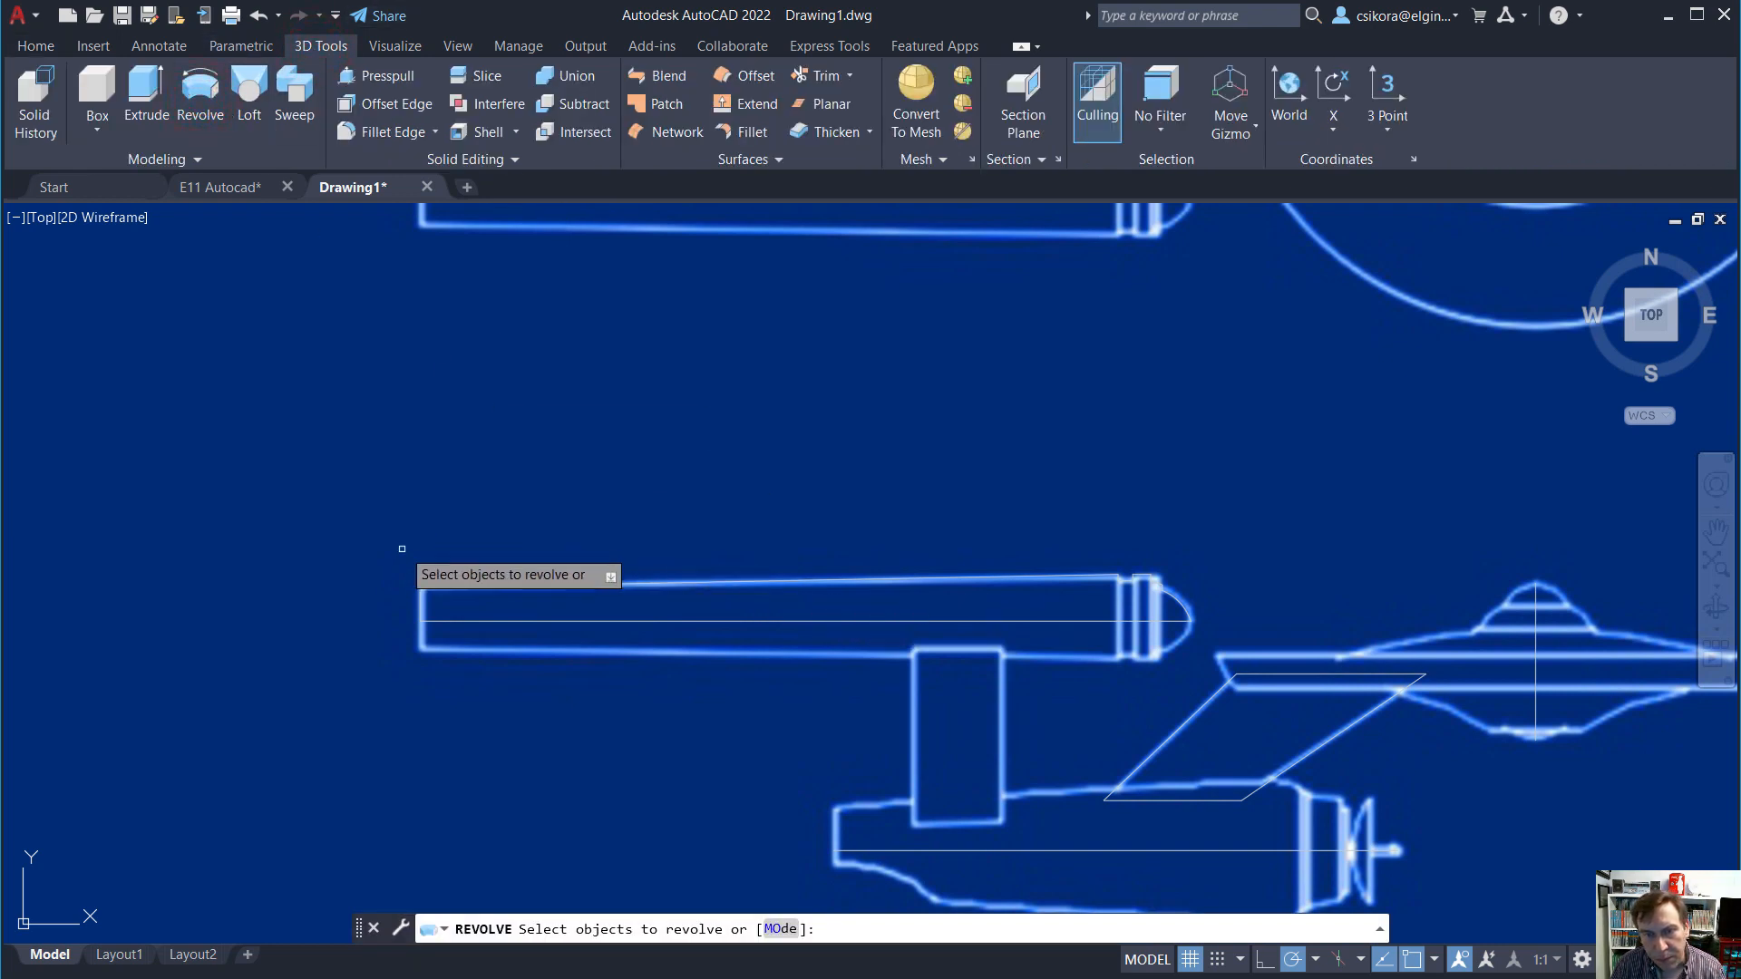
left_click(445, 584)
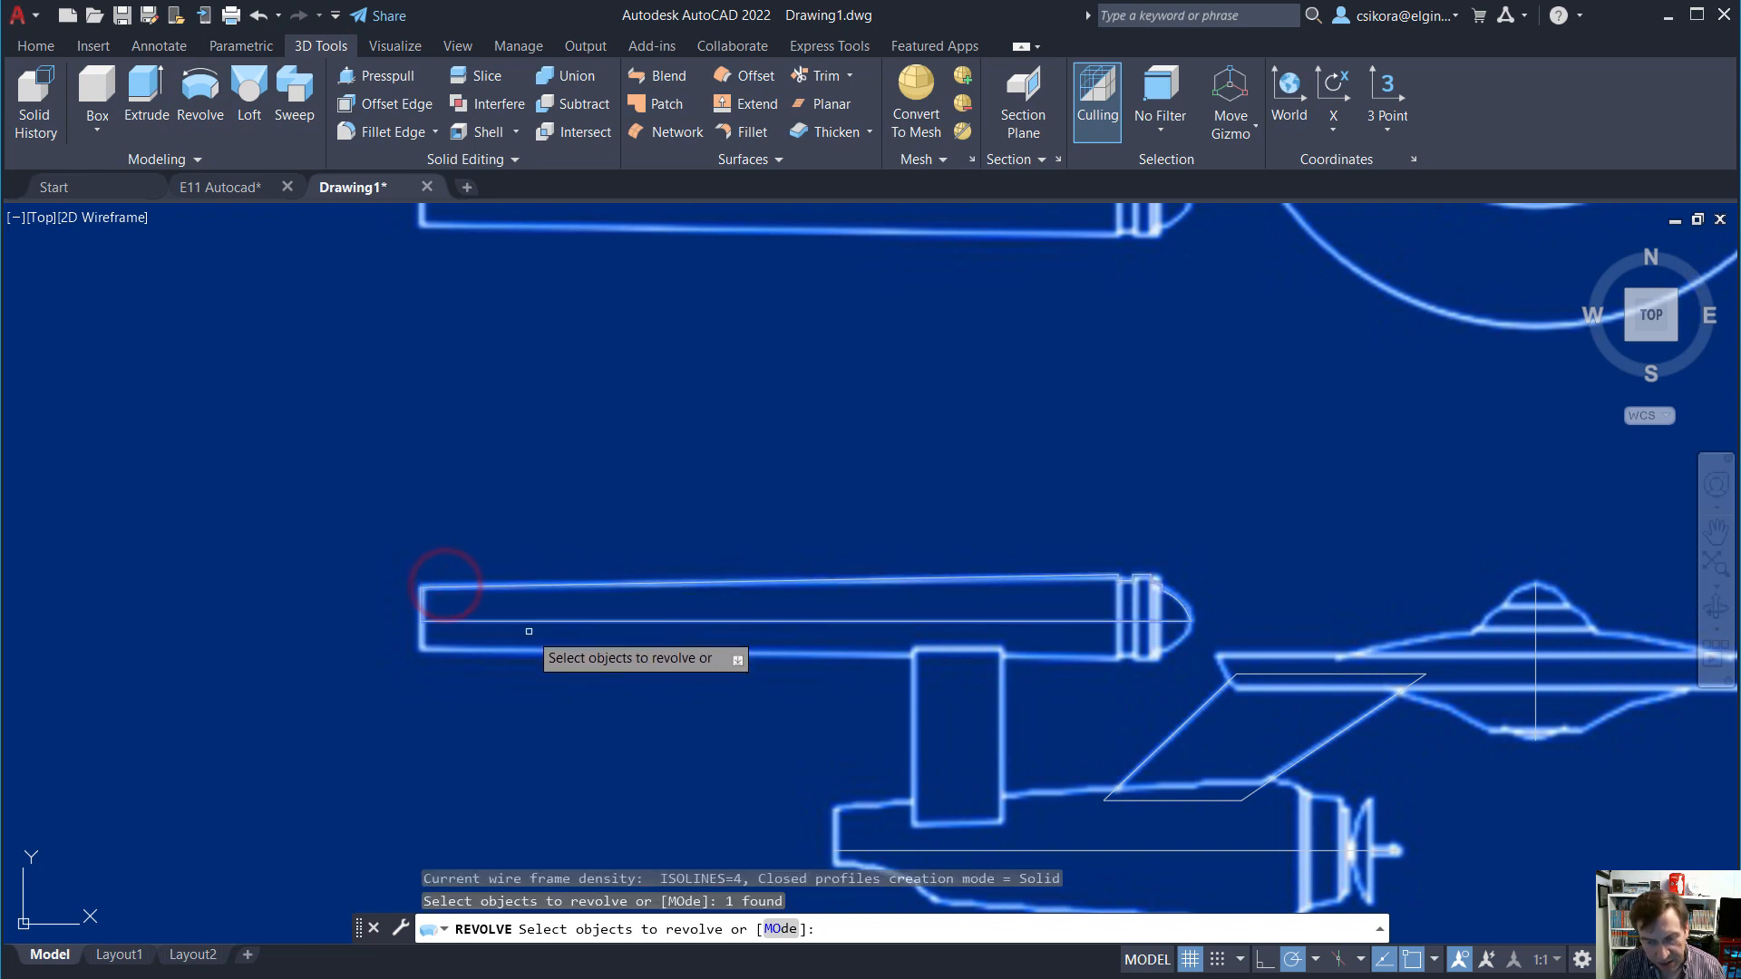
key("Return")
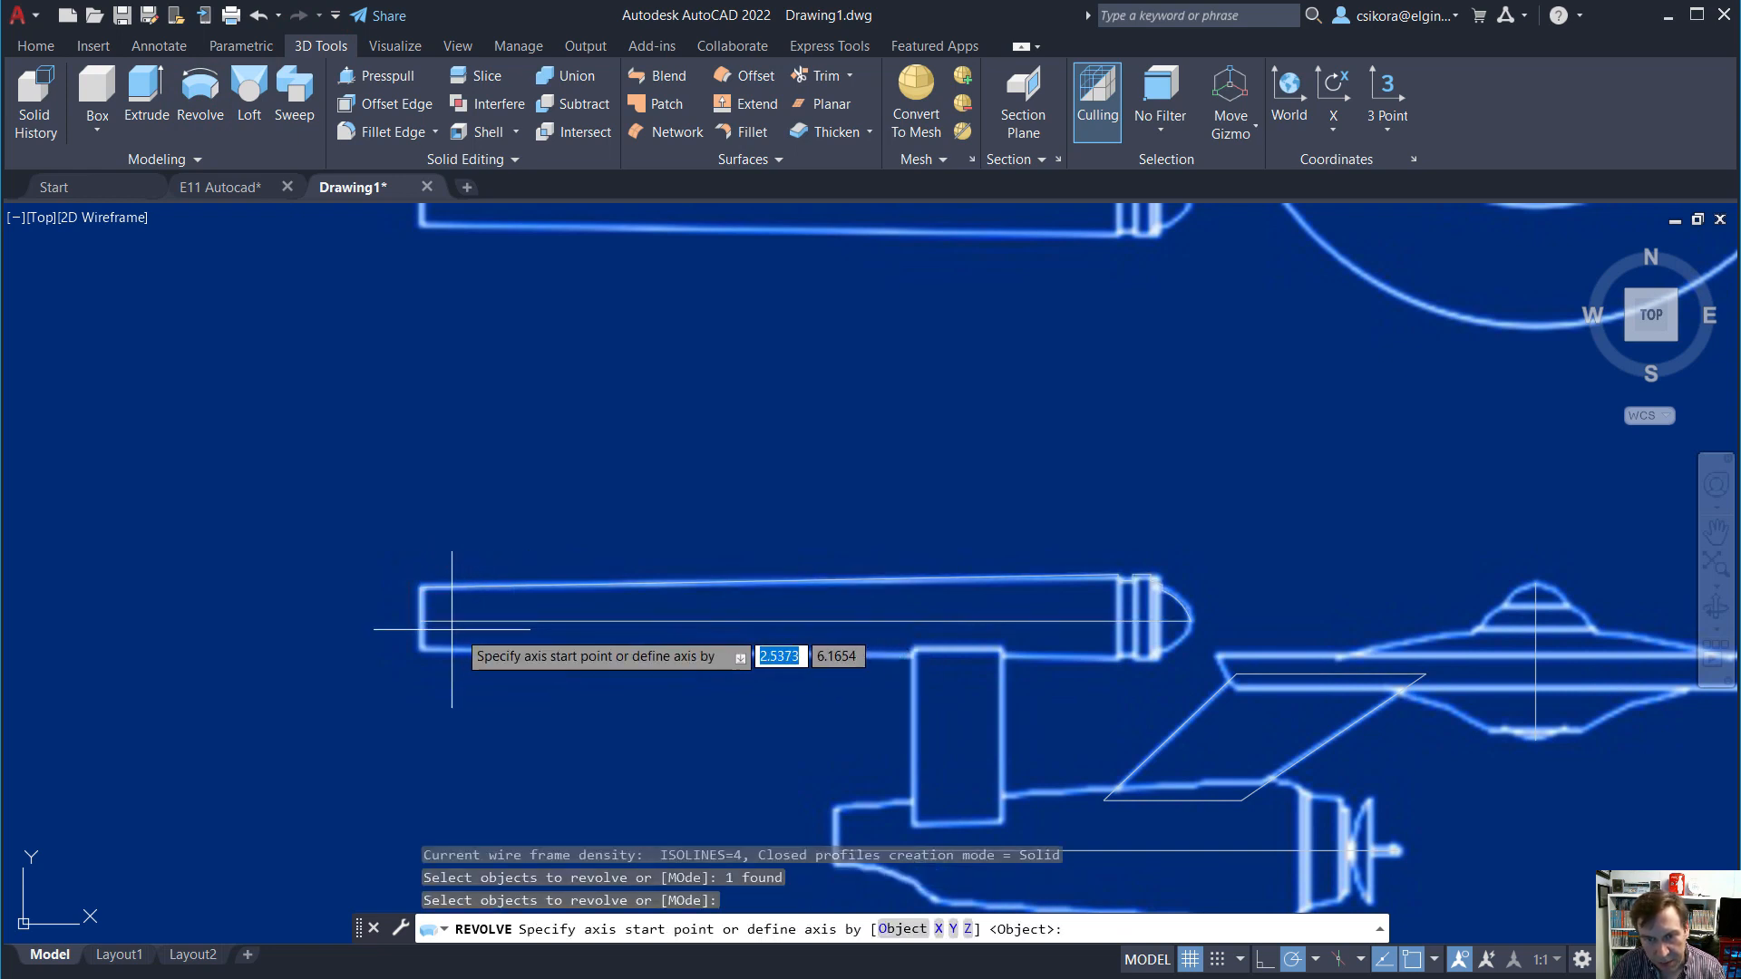
left_click(419, 621)
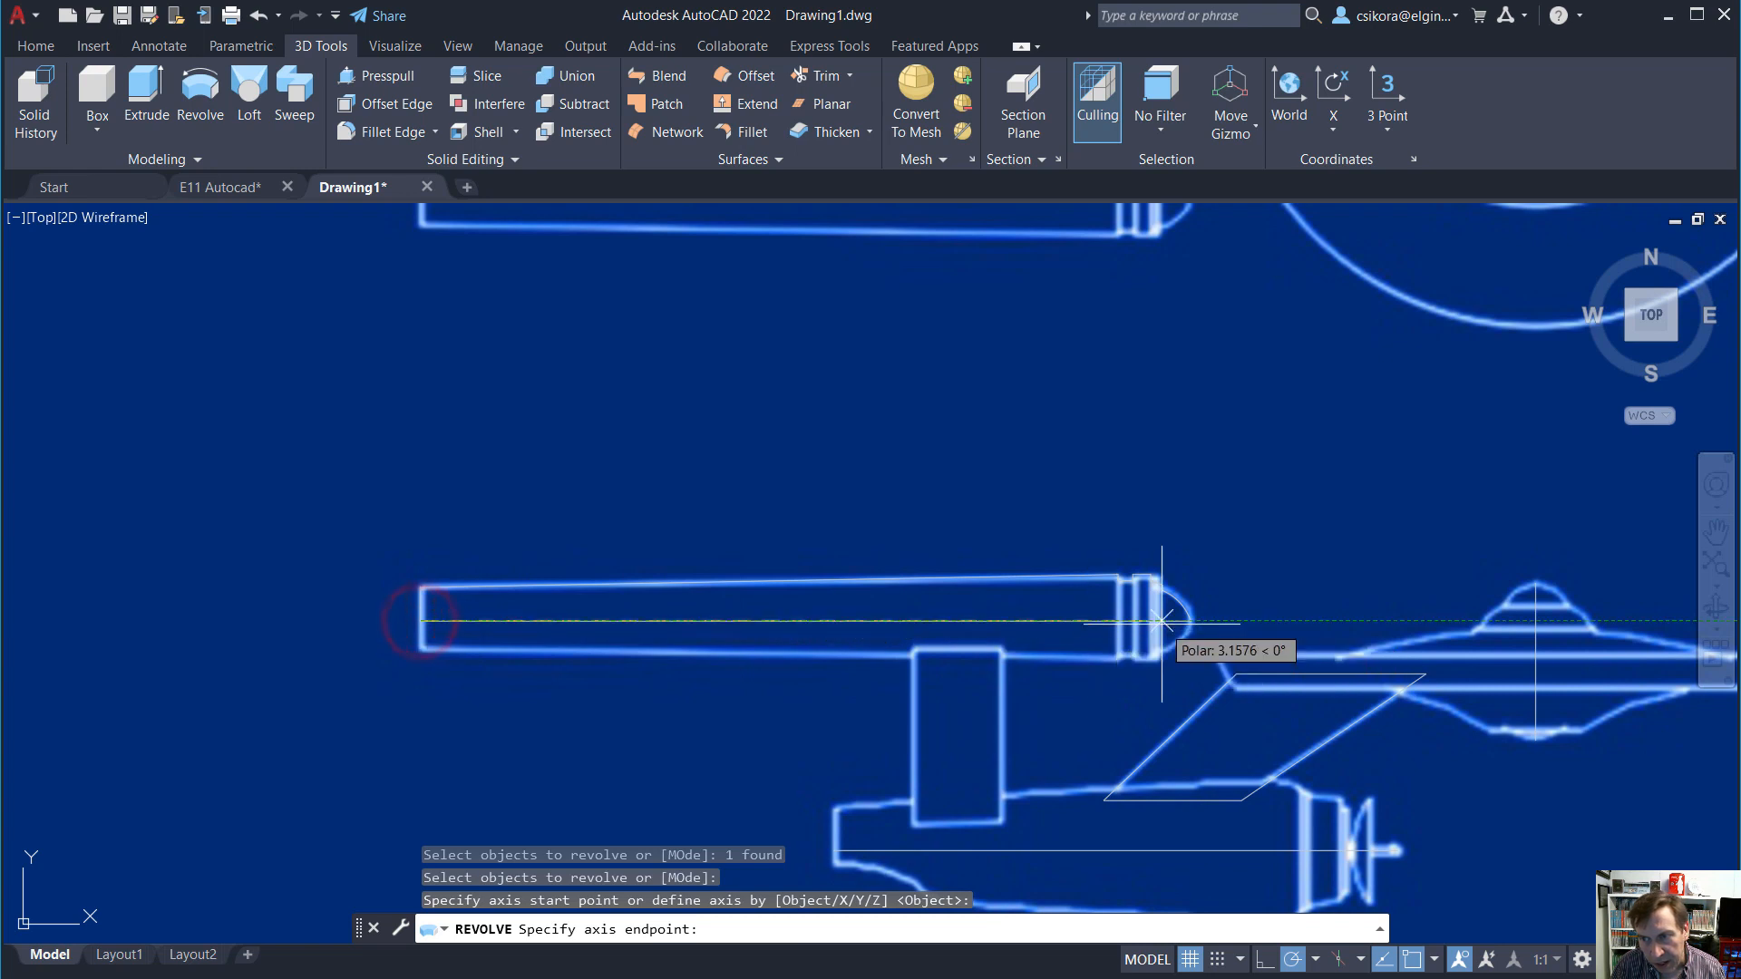
left_click(1191, 620)
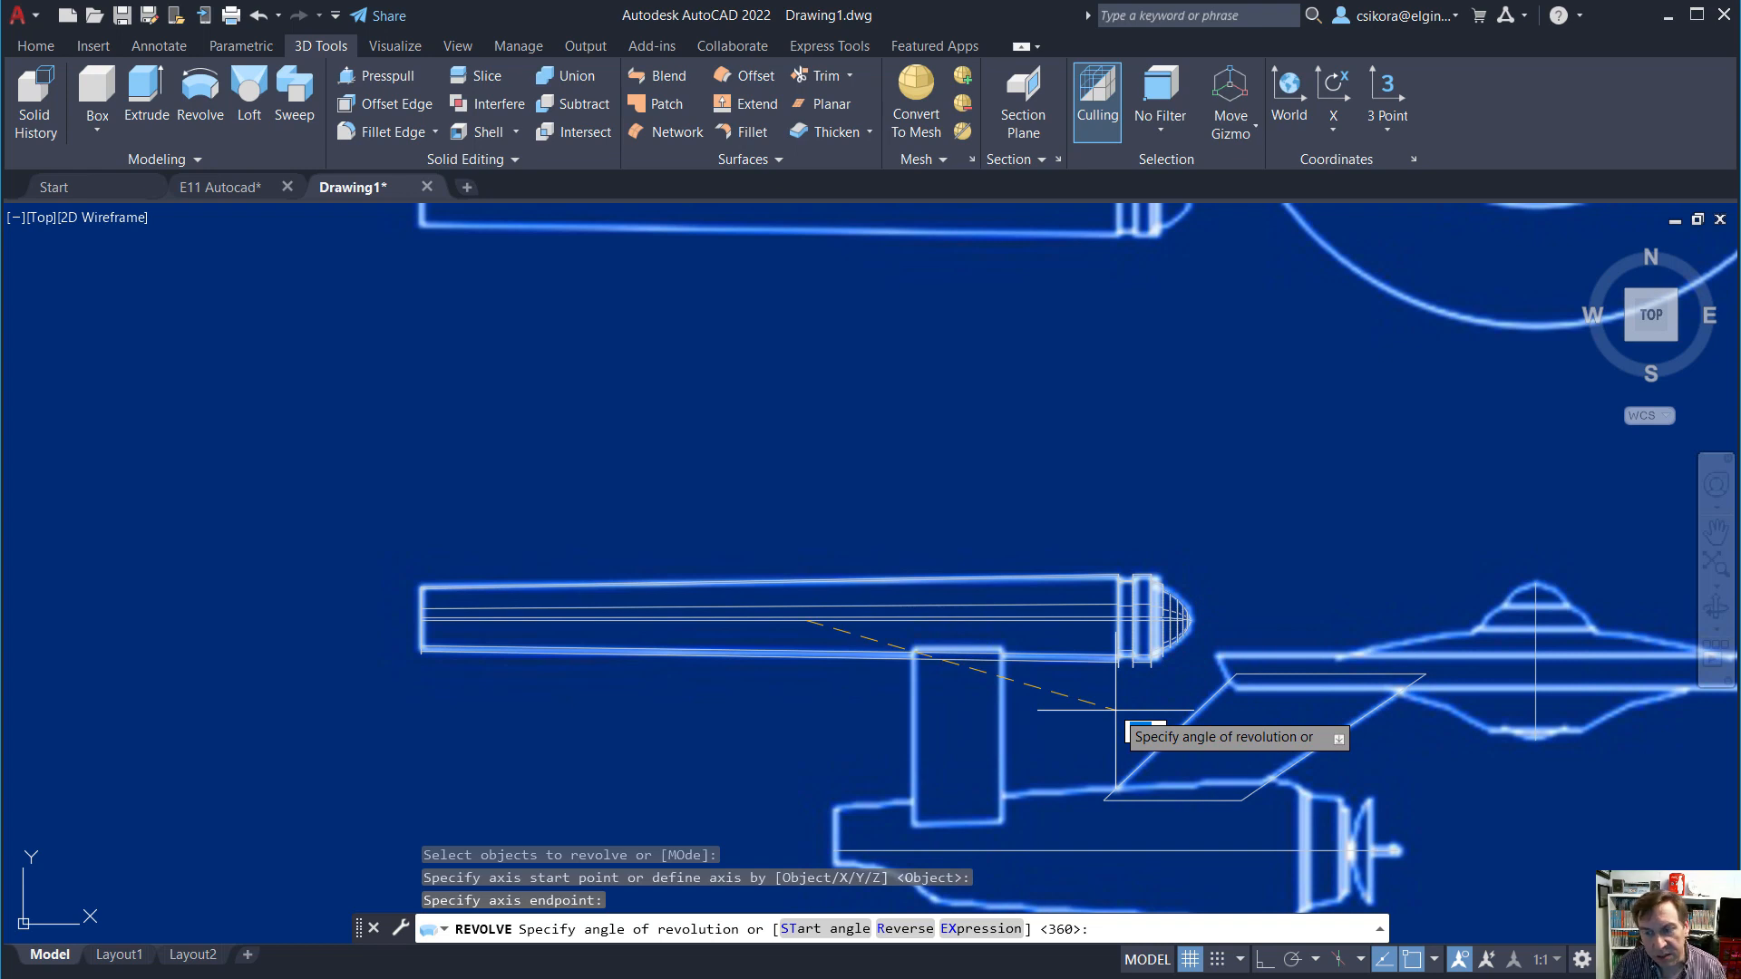
key("Return")
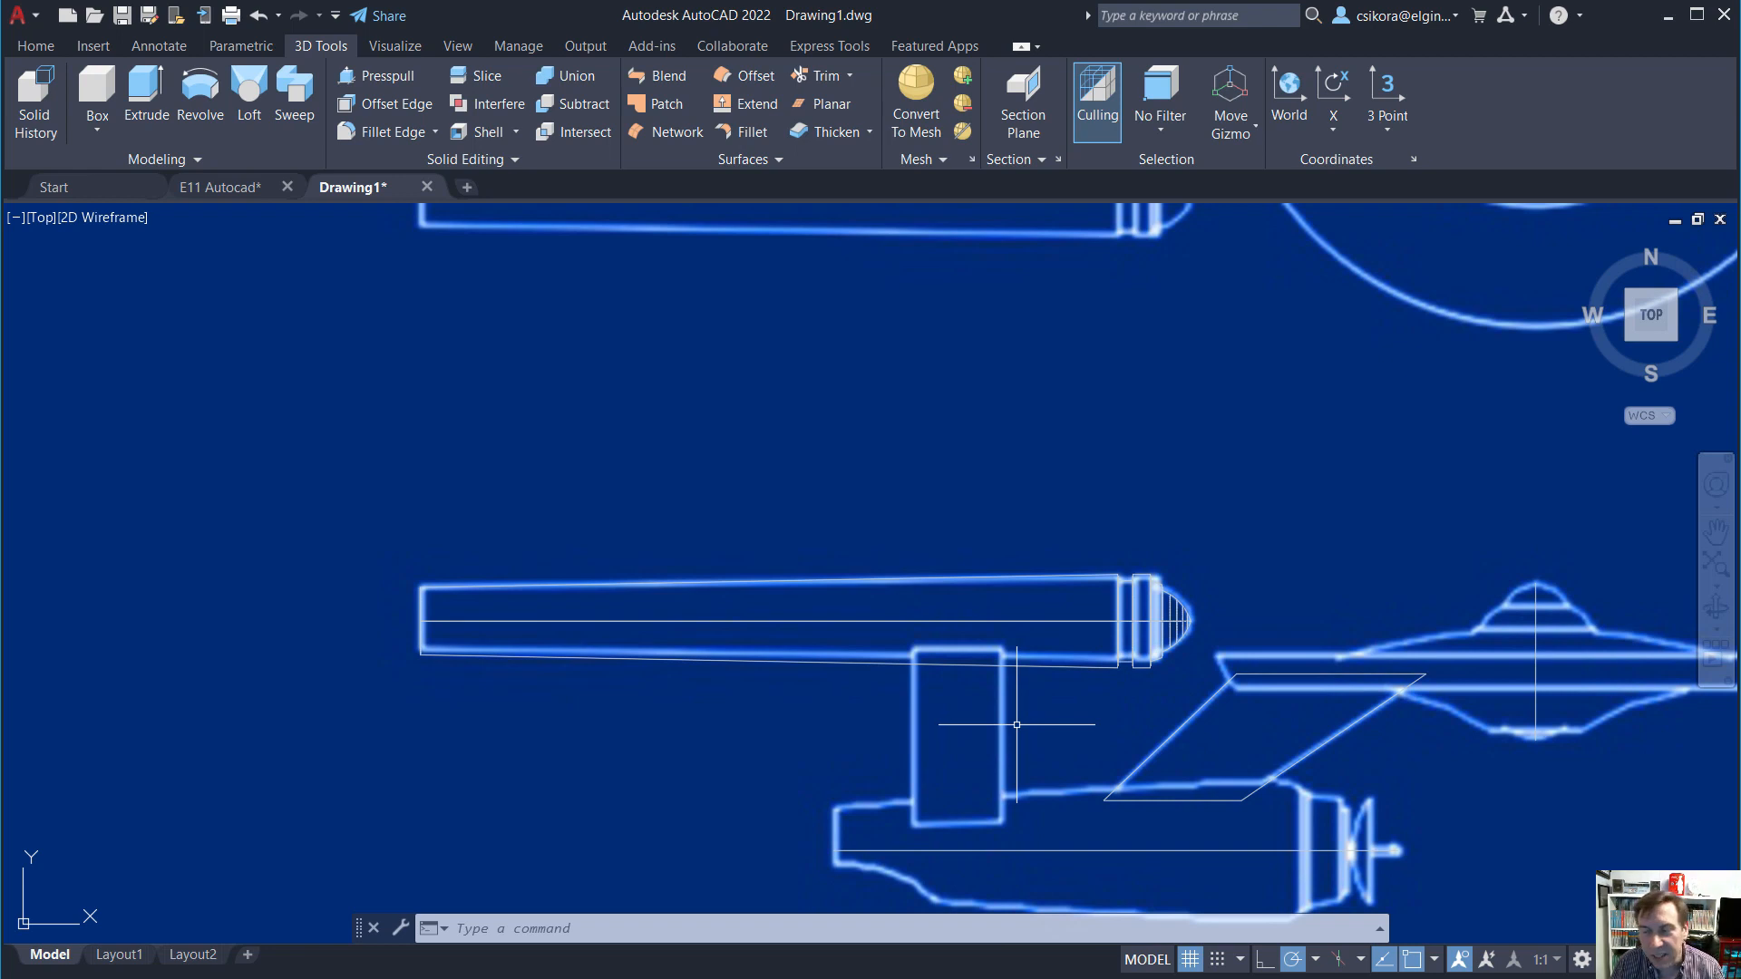
scroll(1026, 746, "up", 3)
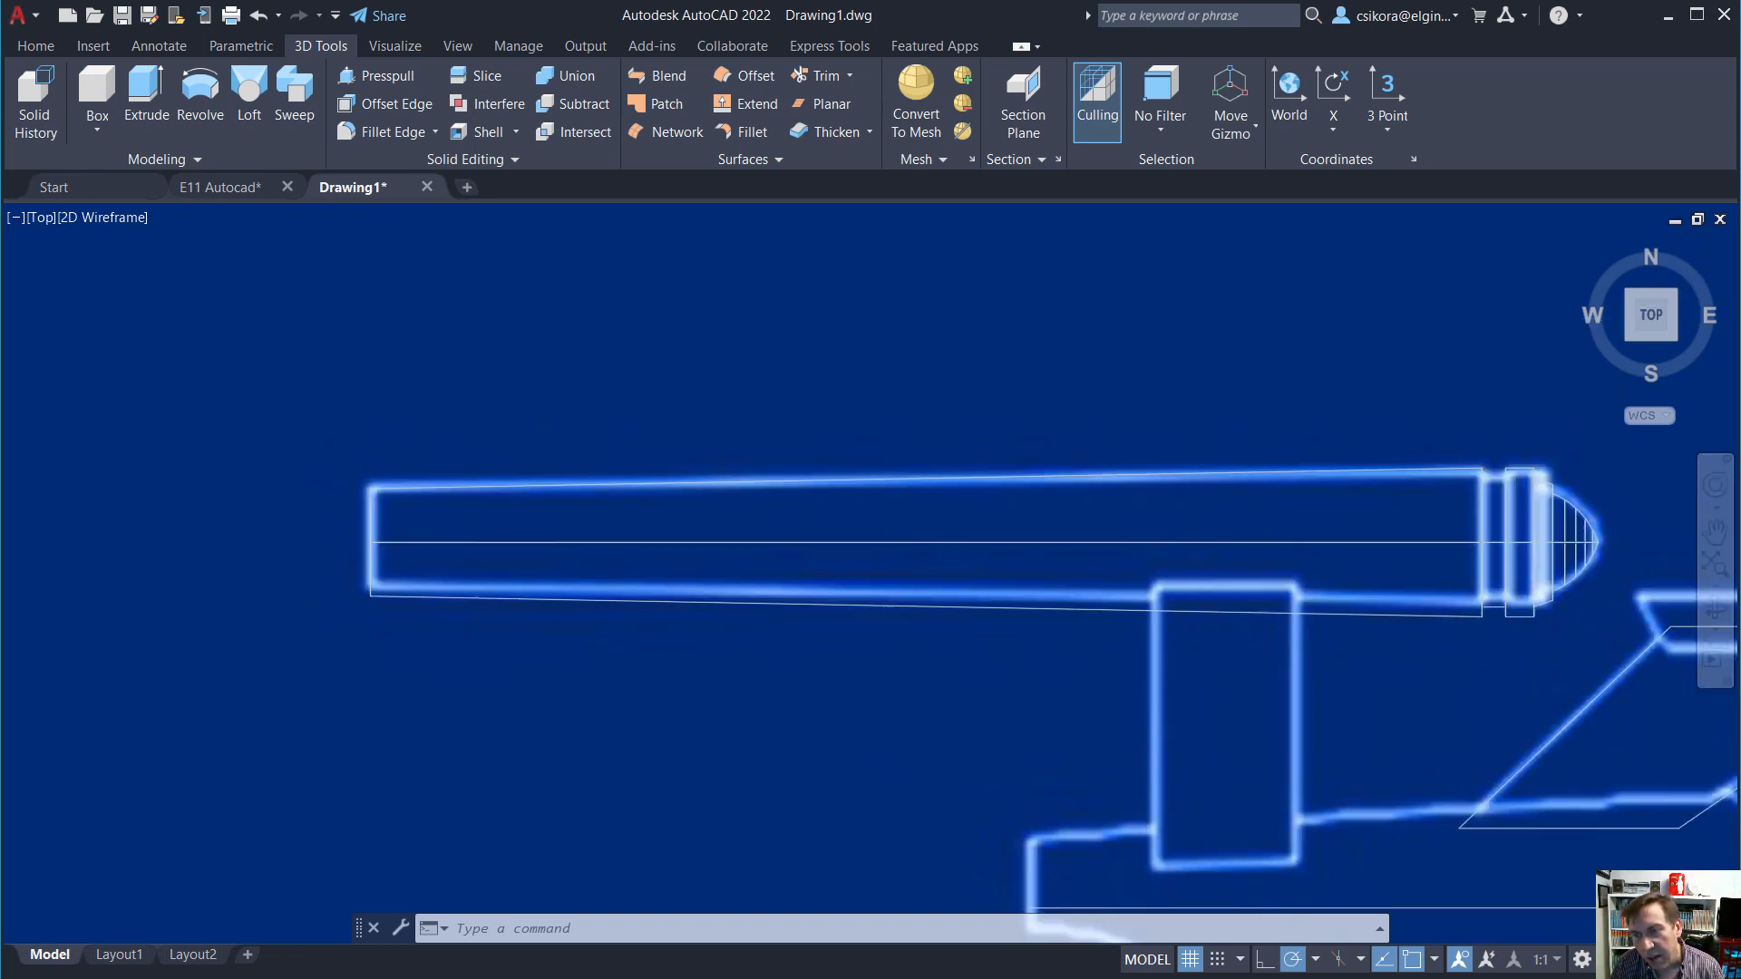
scroll(1058, 731, "down", 5)
scroll(1493, 865, "up", 4)
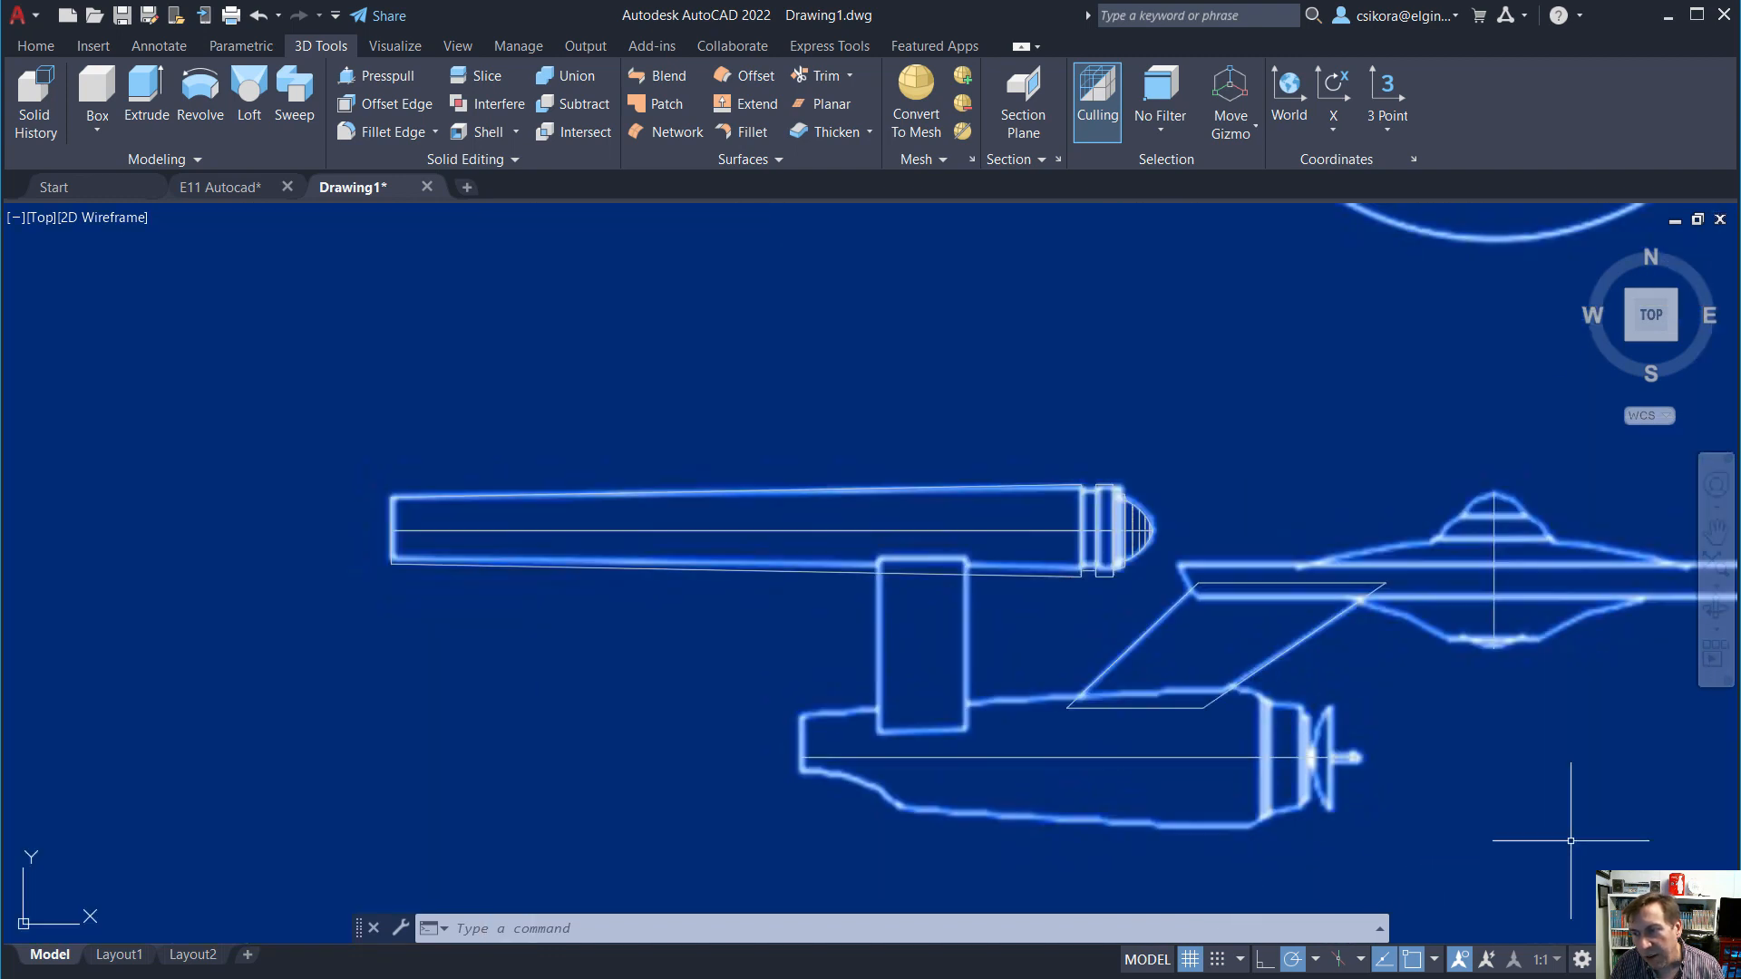
scroll(932, 812, "up", 2)
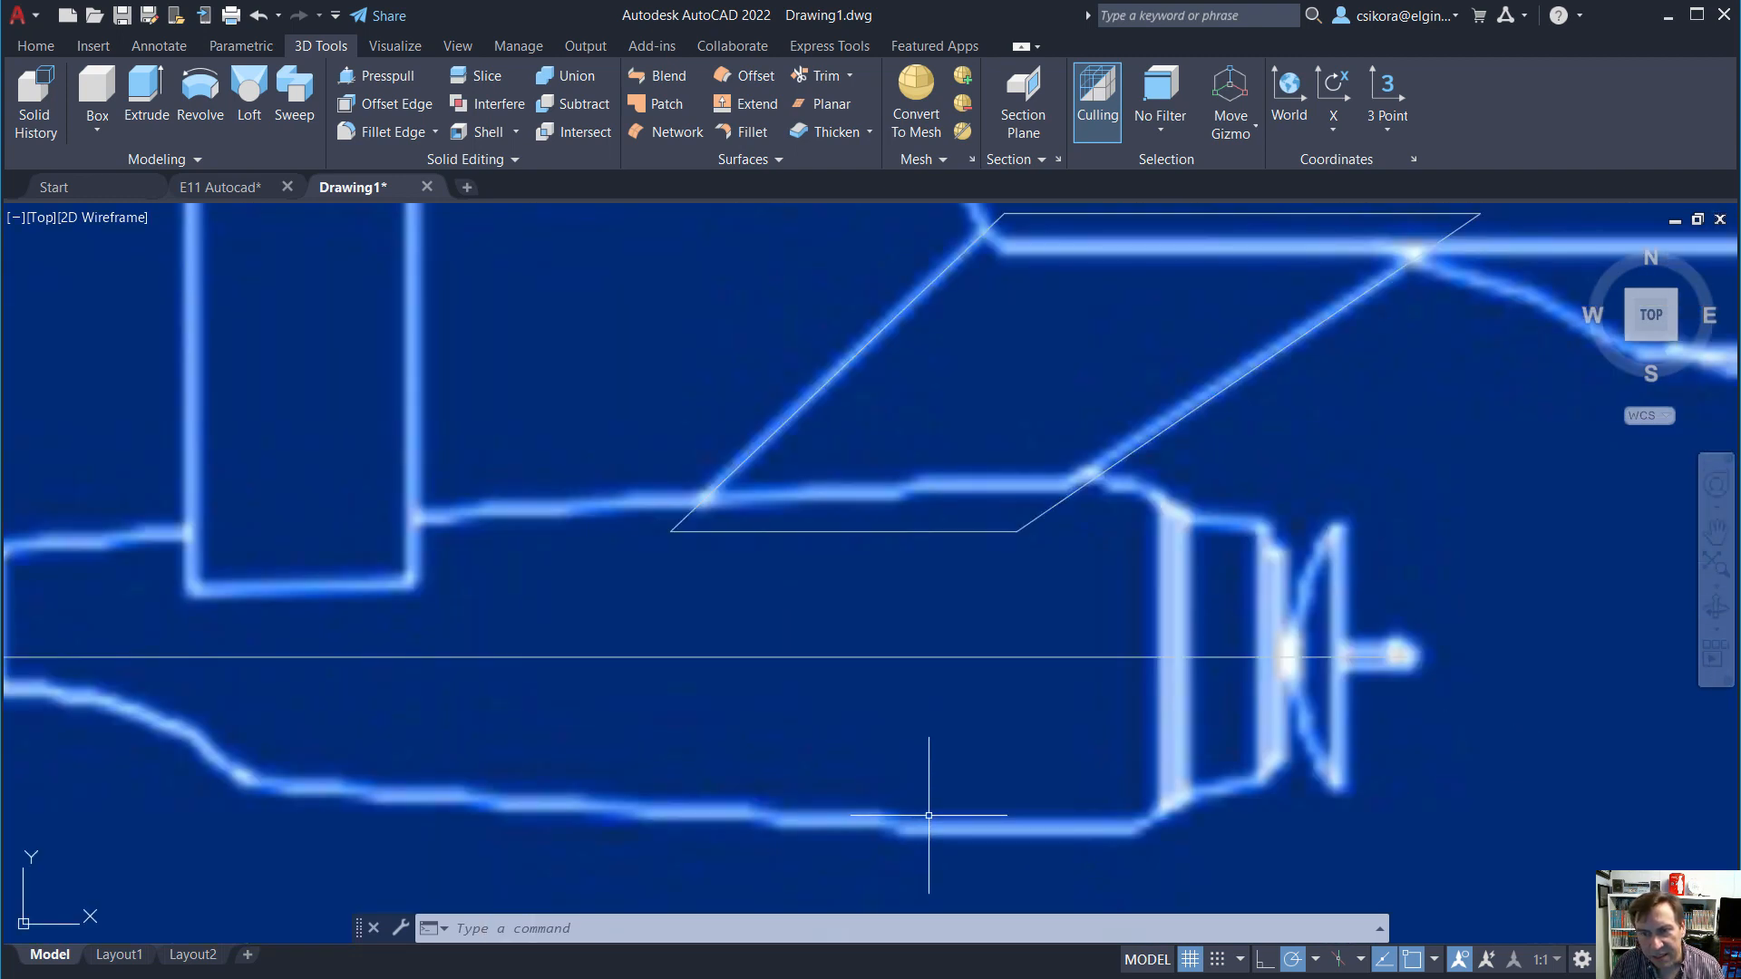
scroll(928, 815, "down", 2)
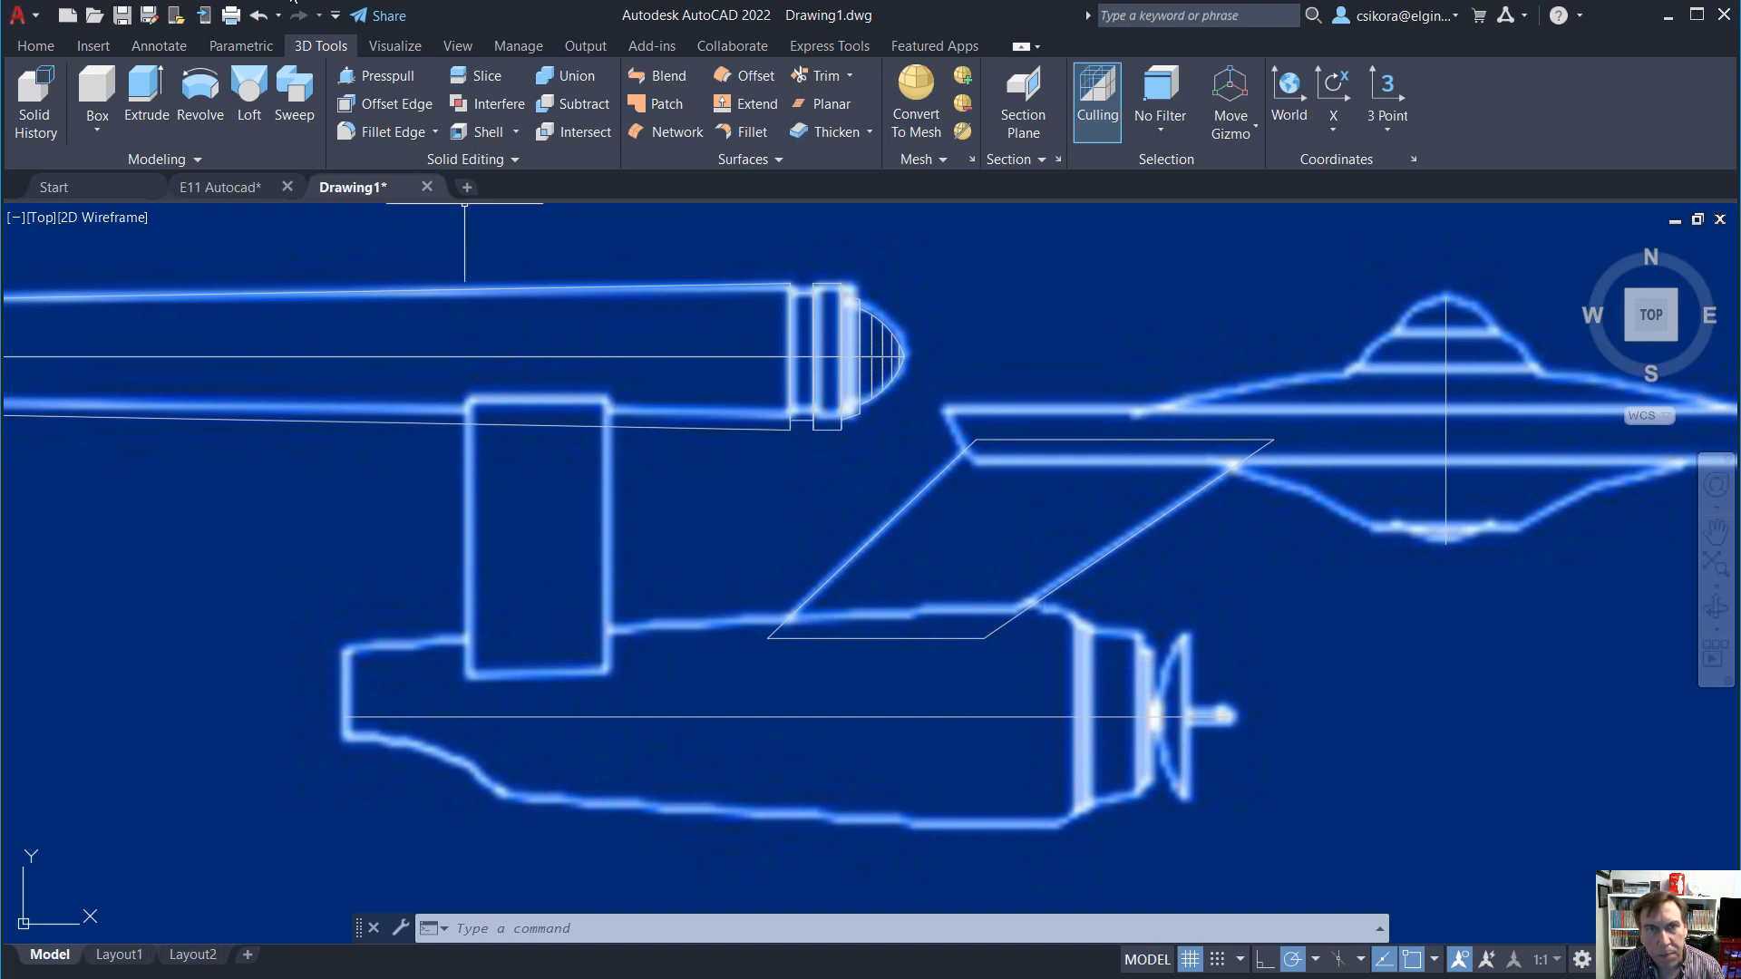
Draw a vertical line from the rear end of the lower hull's center line up to the hull's upper rear corner.
left_click(35, 46)
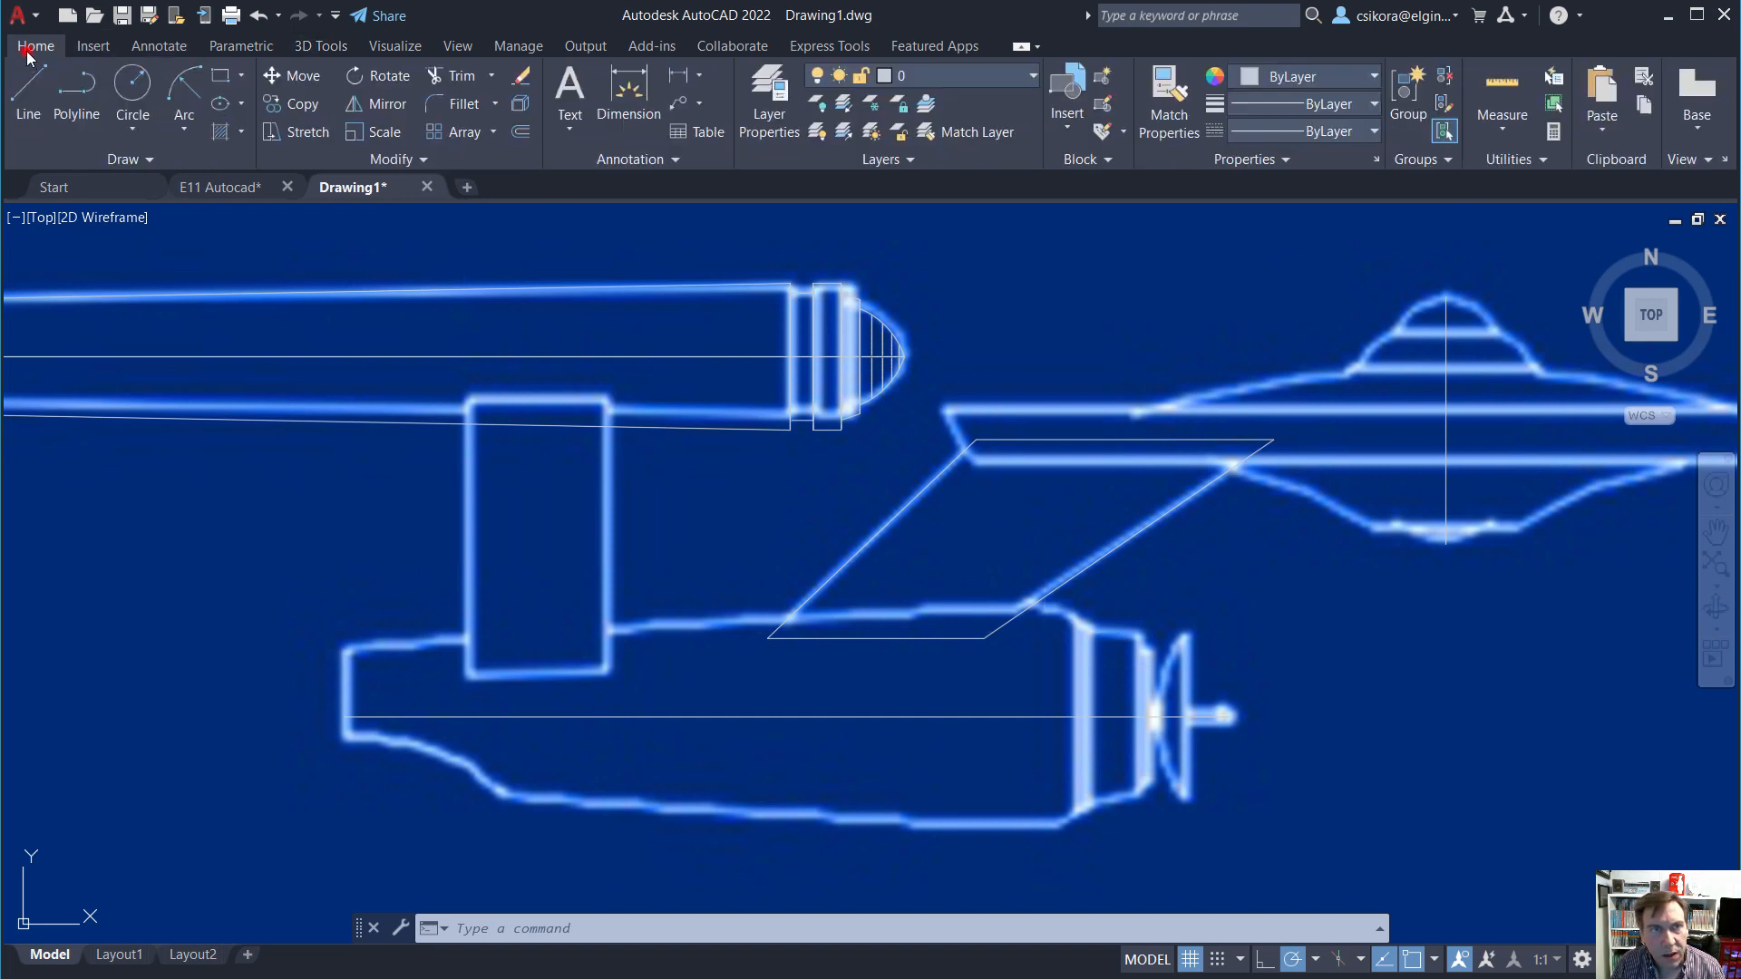
left_click(28, 91)
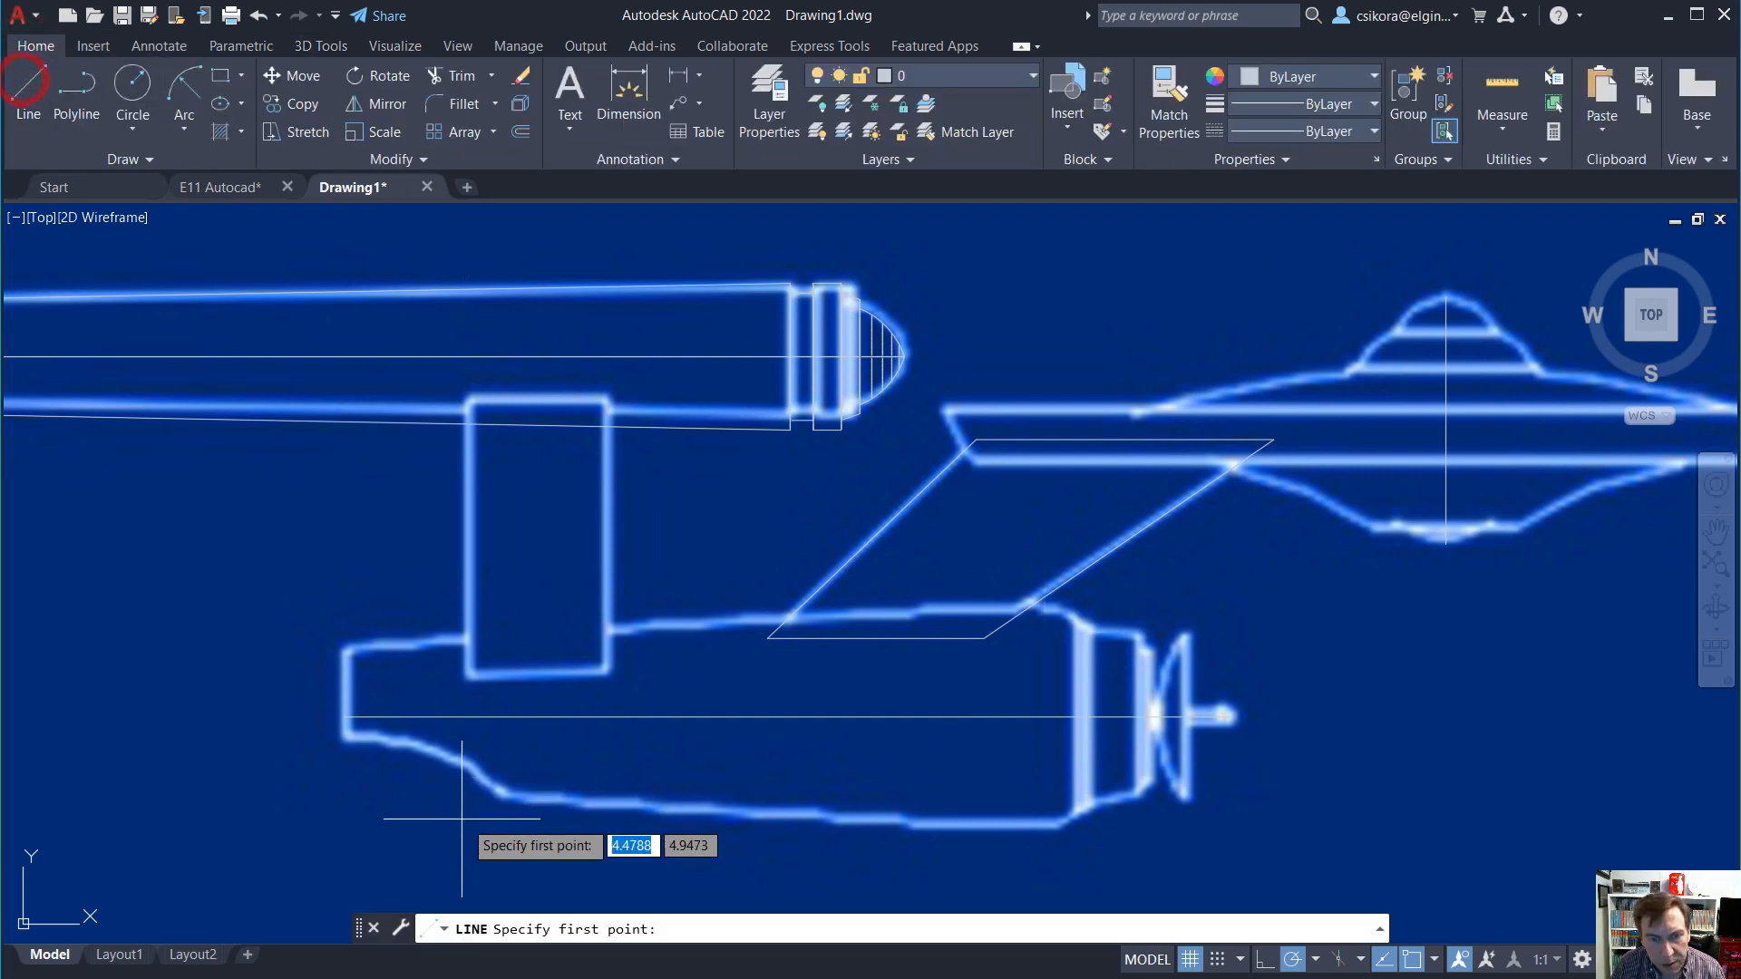
left_click(346, 718)
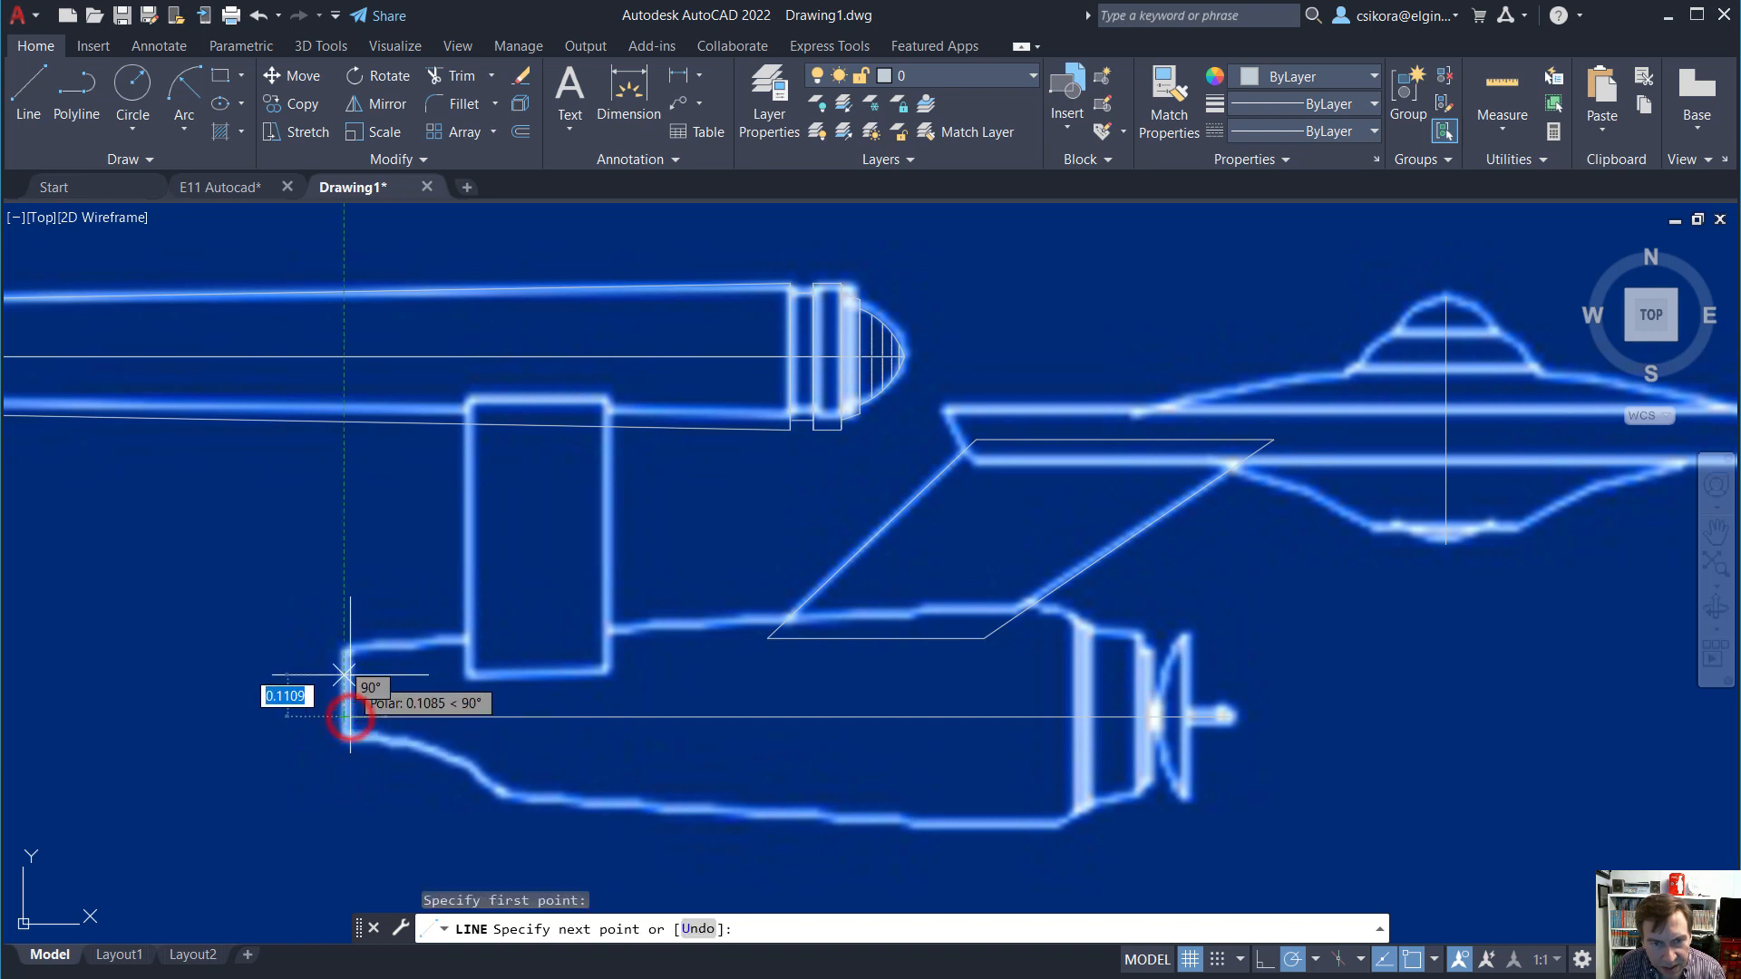
left_click(348, 652)
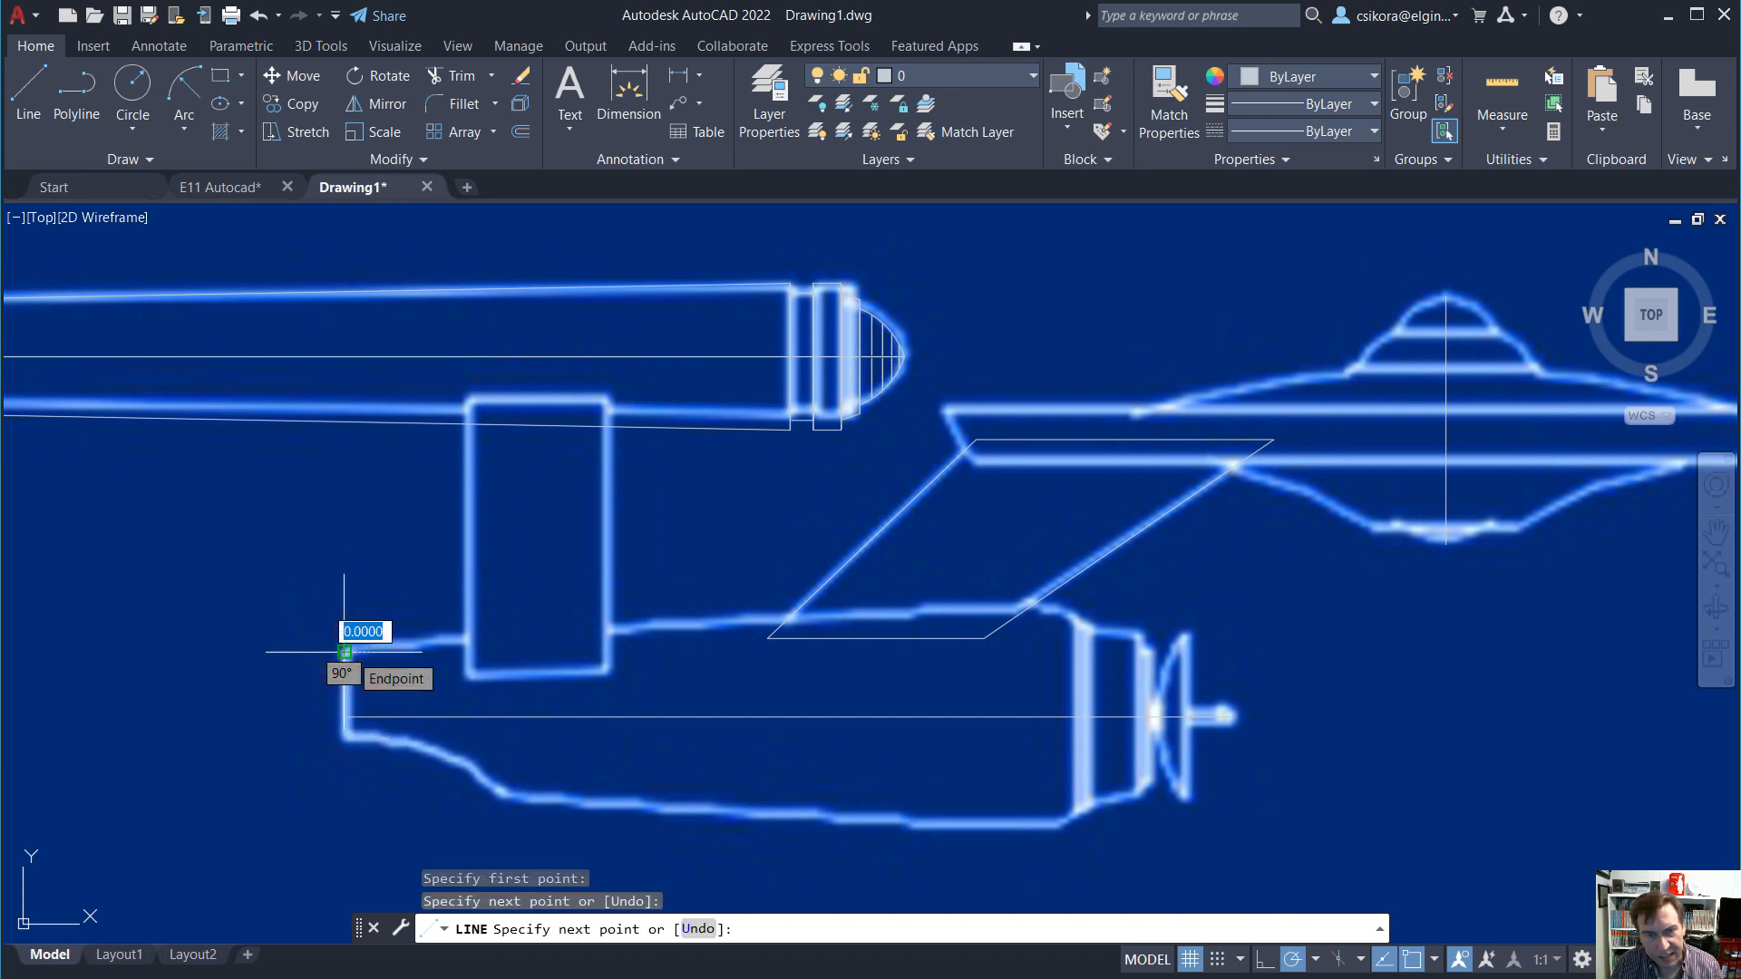
key("Escape")
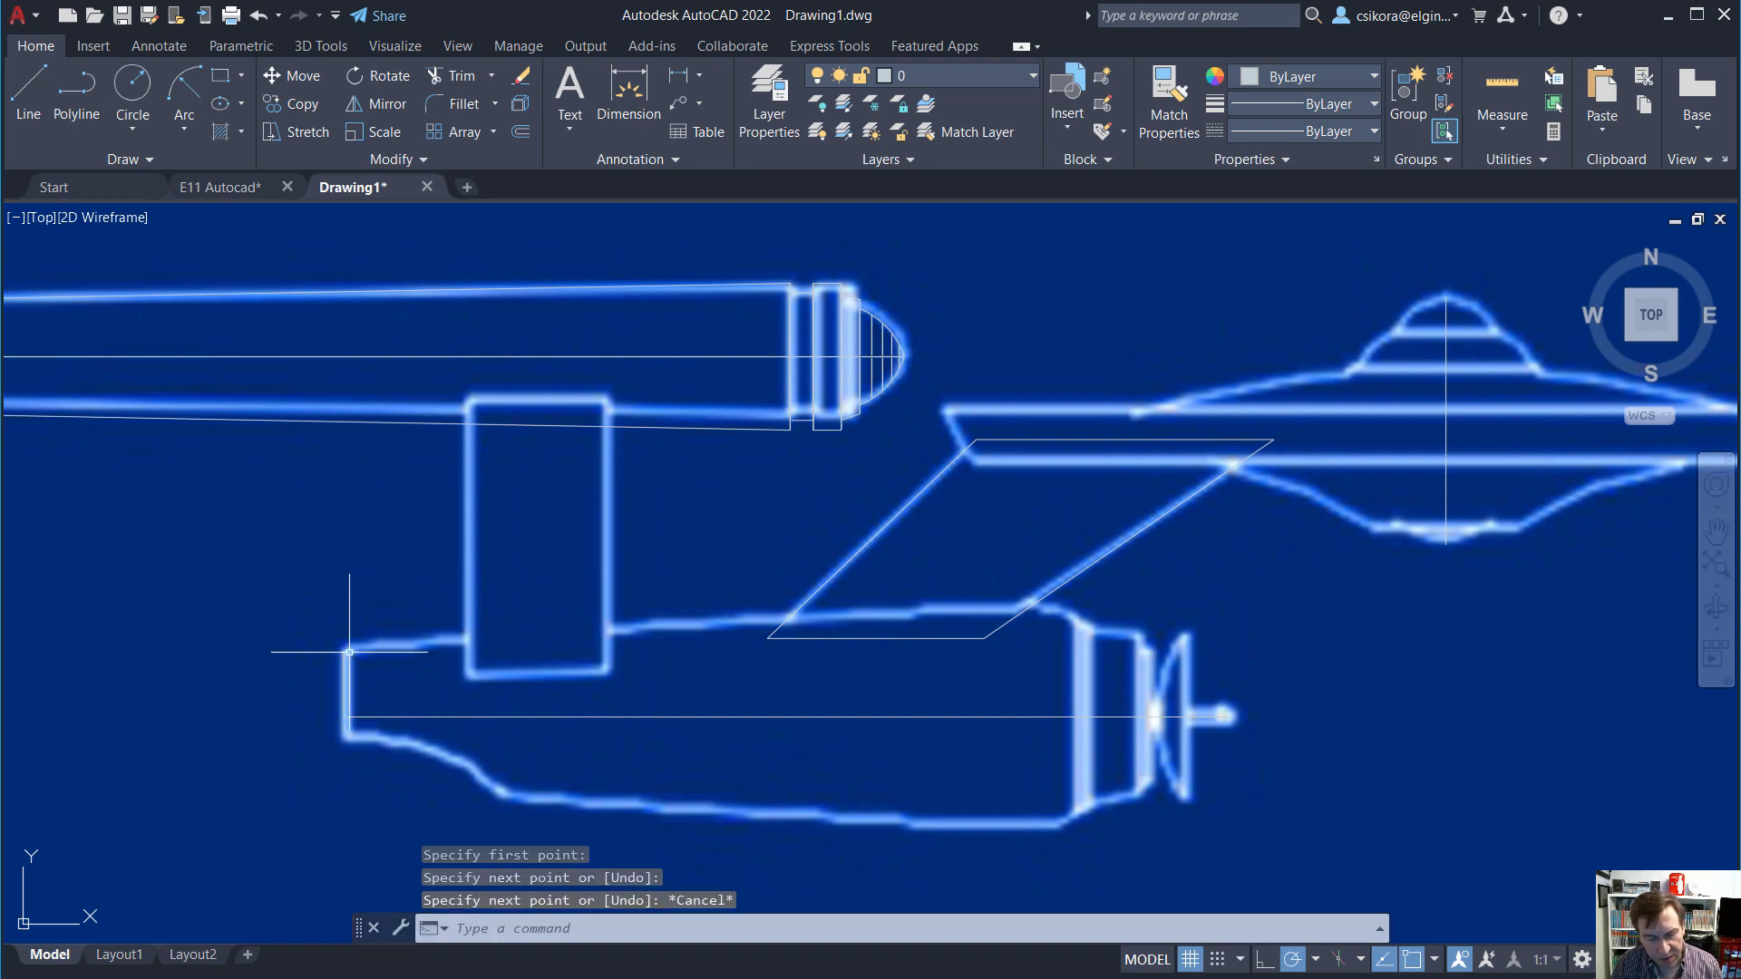
Trace the lower hull's foremost ring with connected lines, starting above the center line at the deflector dish, going about 0.02 rearward, up, and rearward about 0.01.
key("Return")
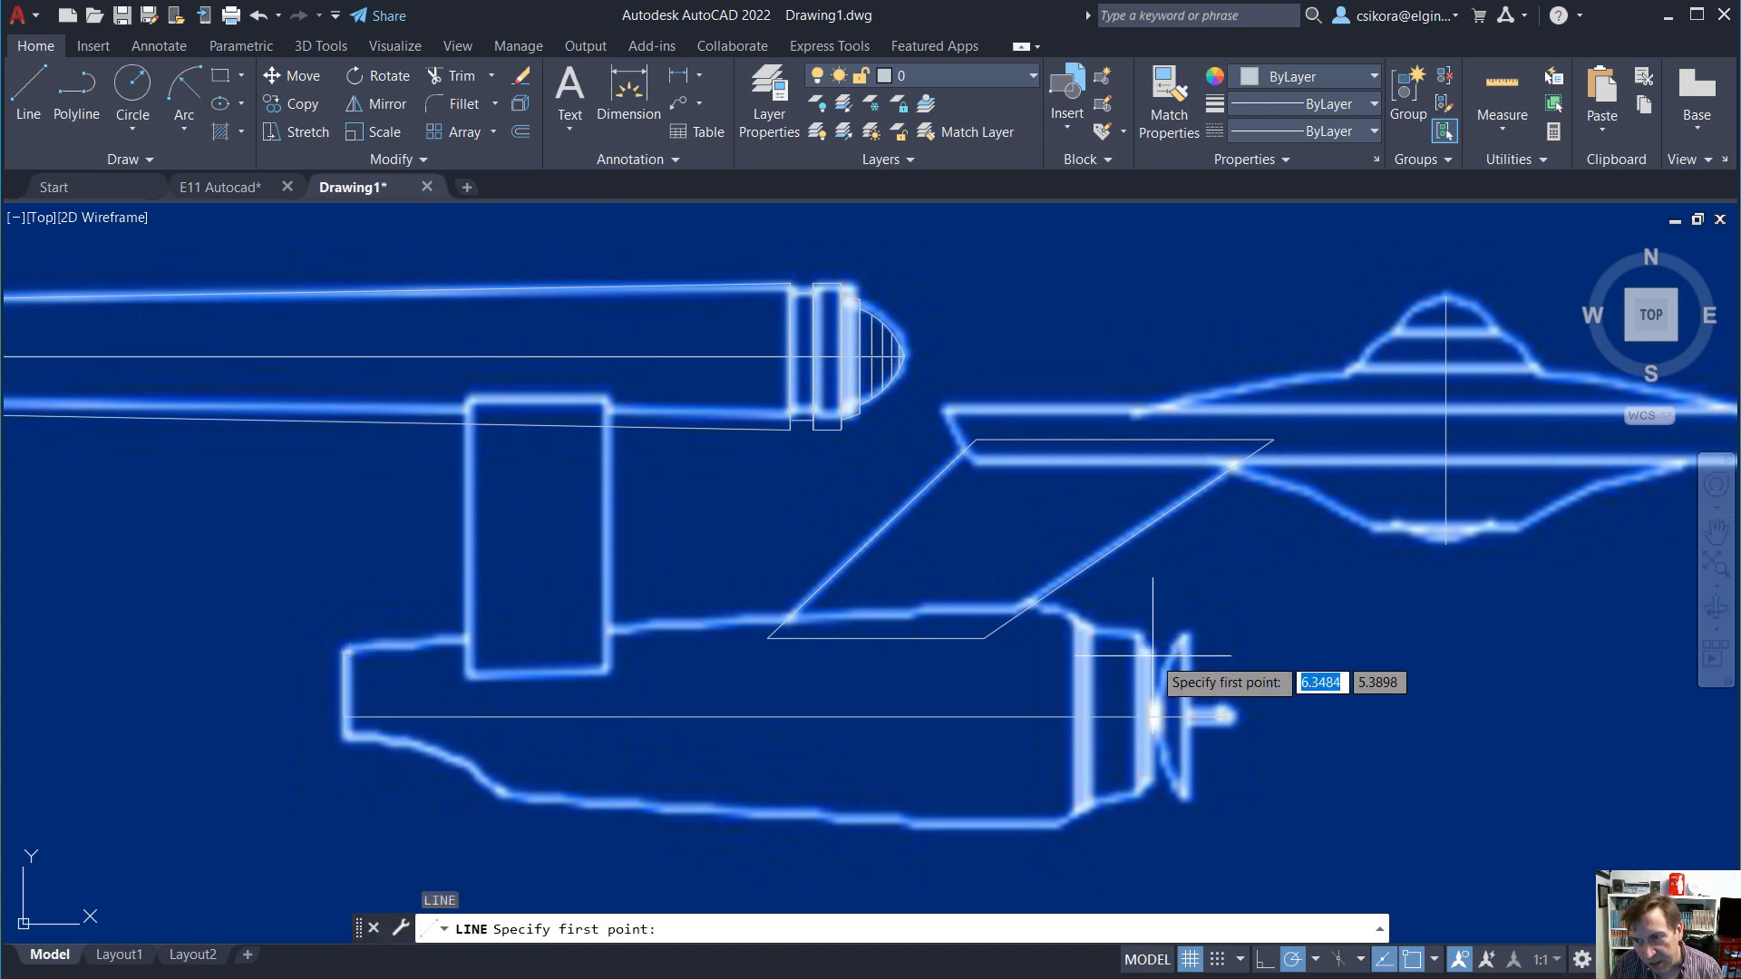
scroll(1151, 651, "up", 4)
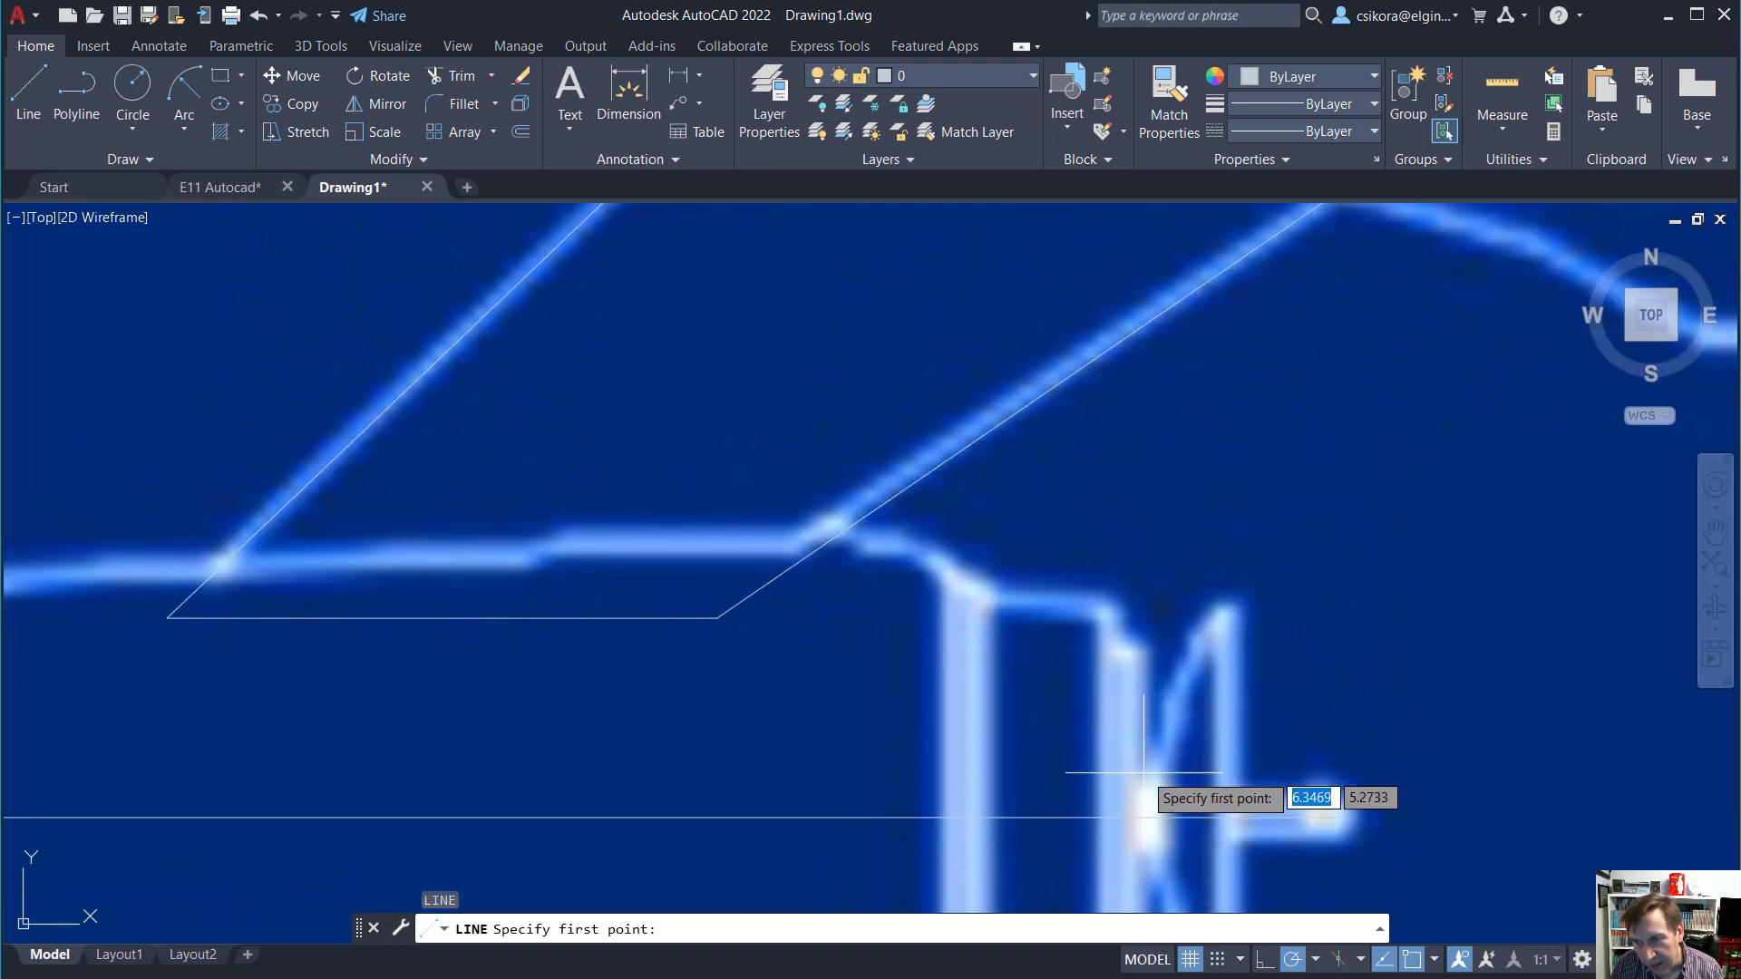
left_click(1155, 780)
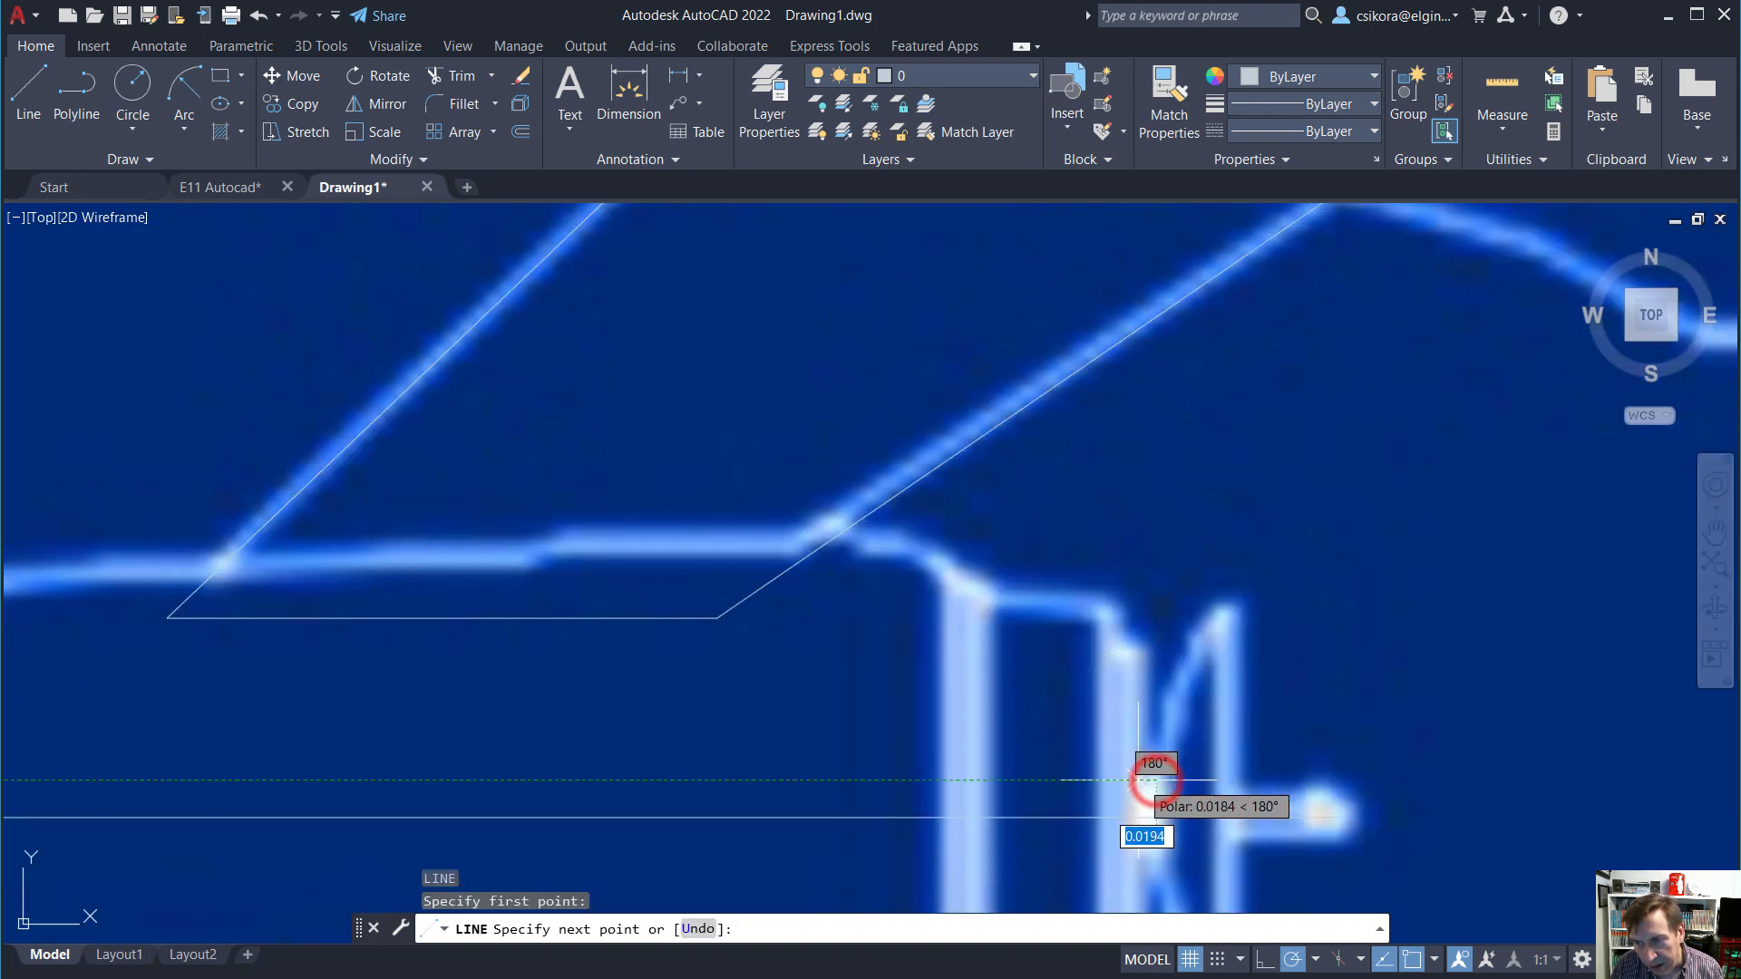
left_click(1137, 780)
left_click(1137, 650)
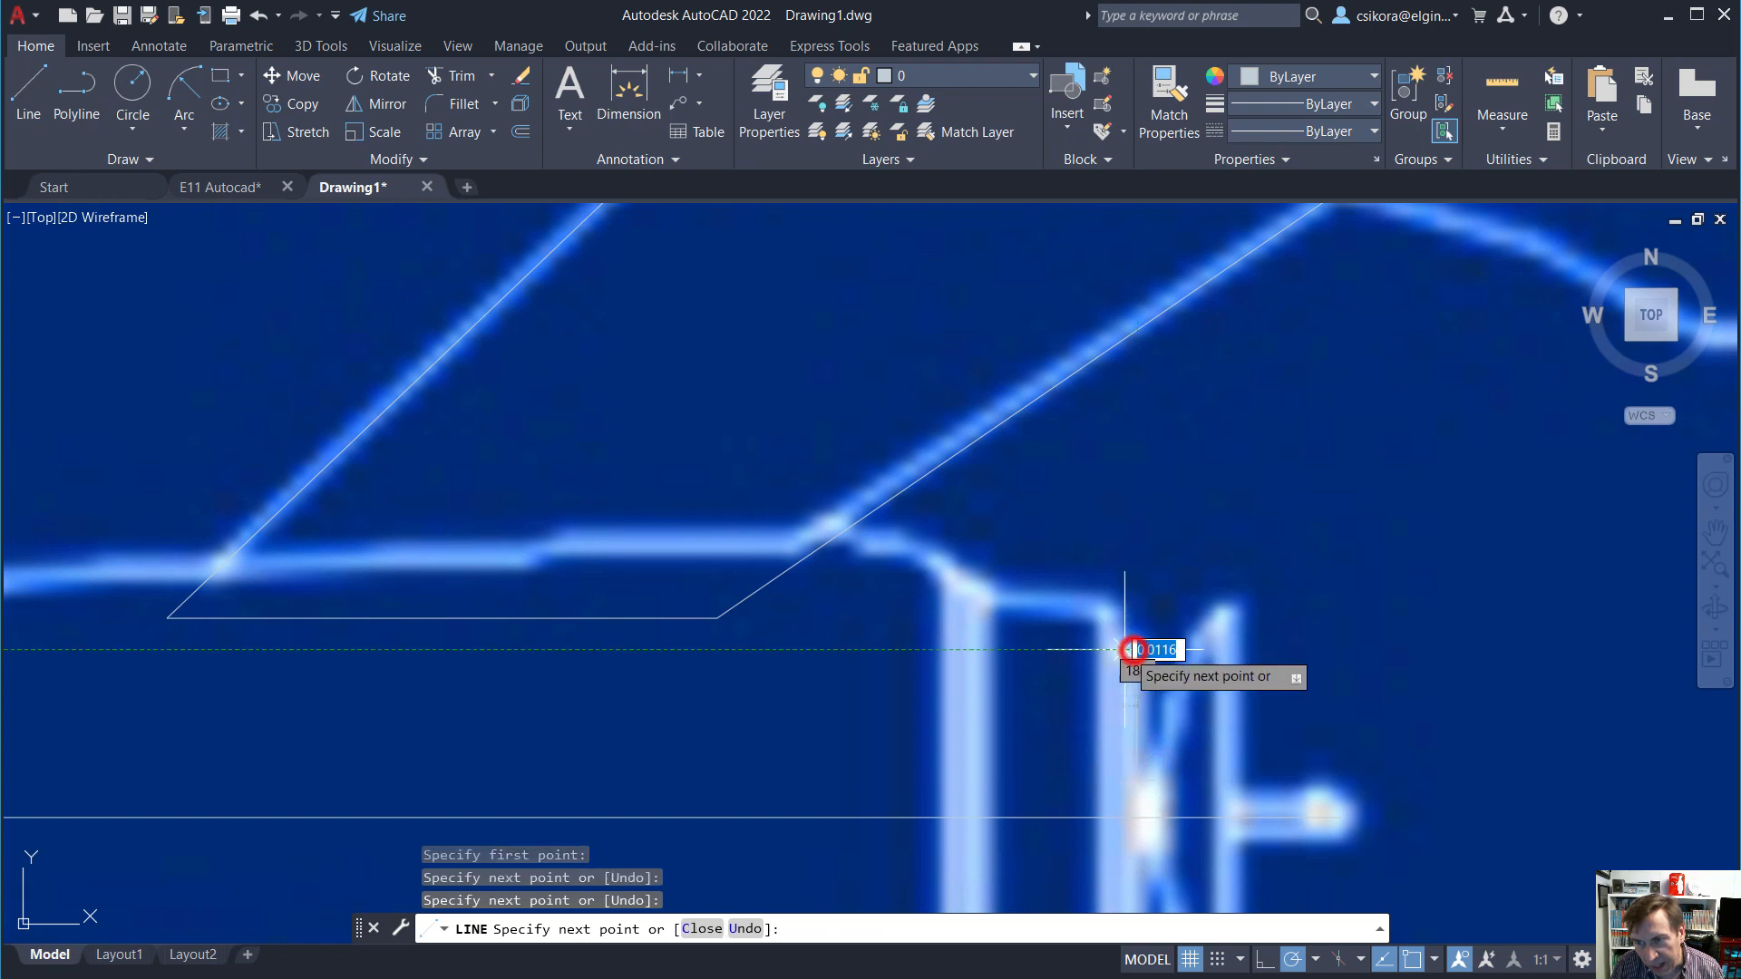
left_click(1122, 649)
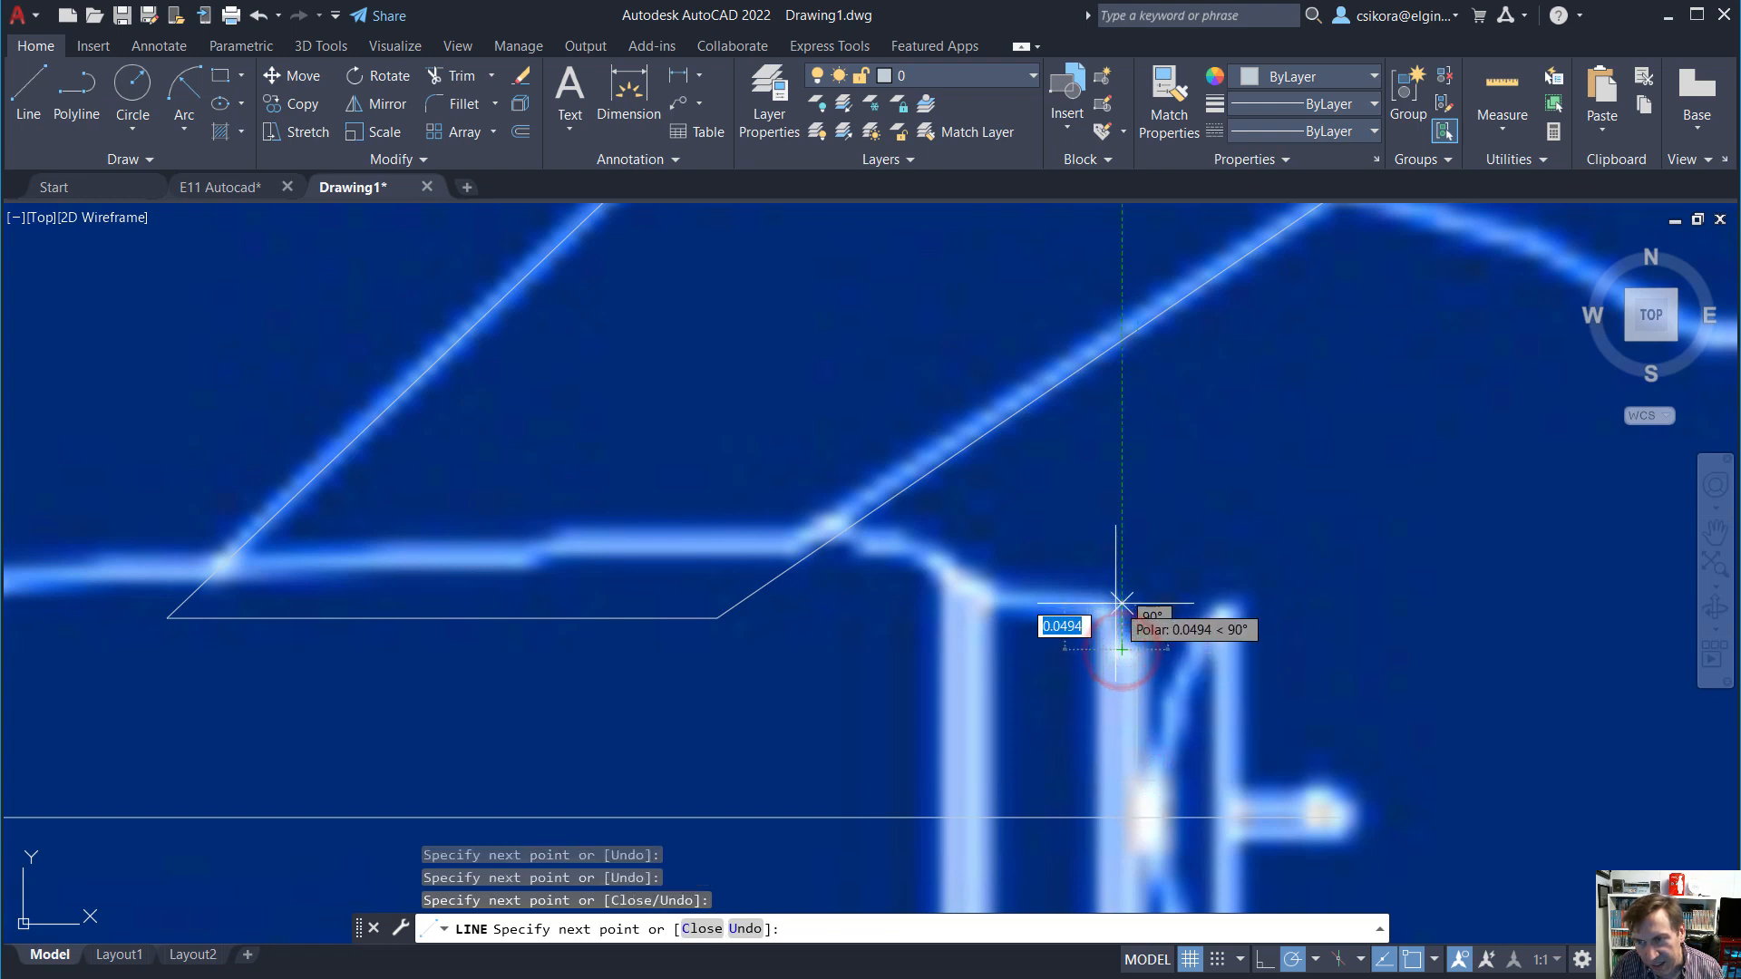
Continue the connected lines over the ring's beveled corner, along the upper edge and the thick band's step, ending at the hull's upper front shoulder.
left_click(1117, 619)
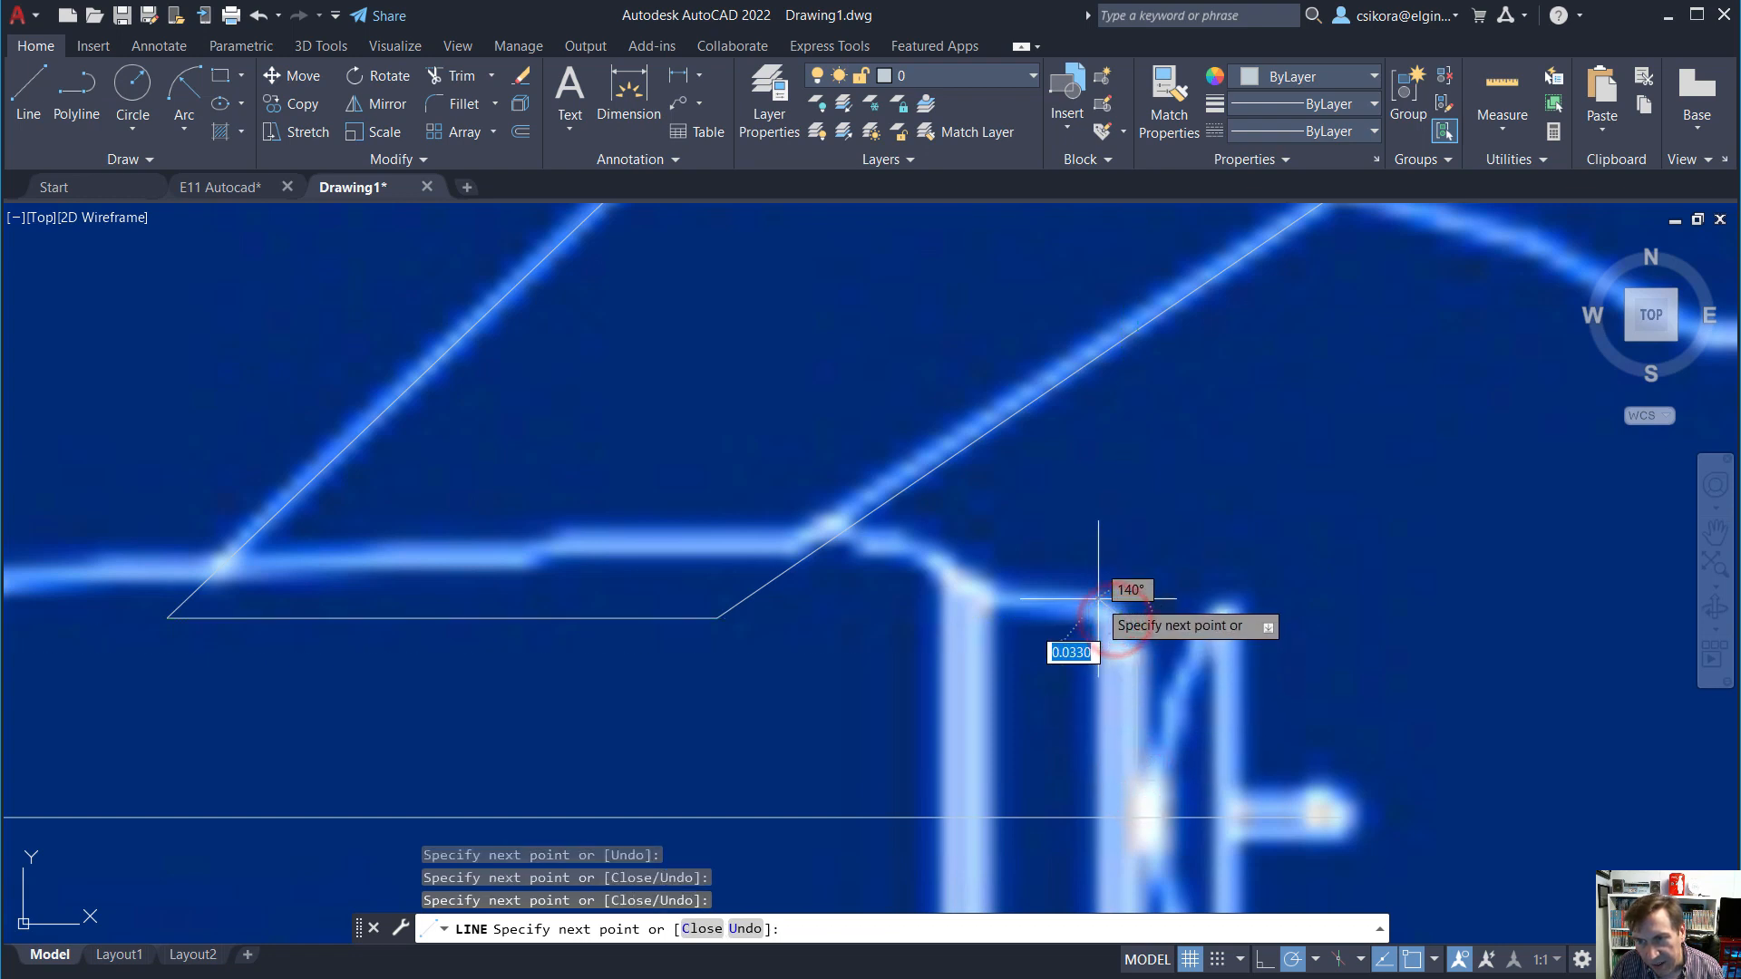
left_click(1099, 599)
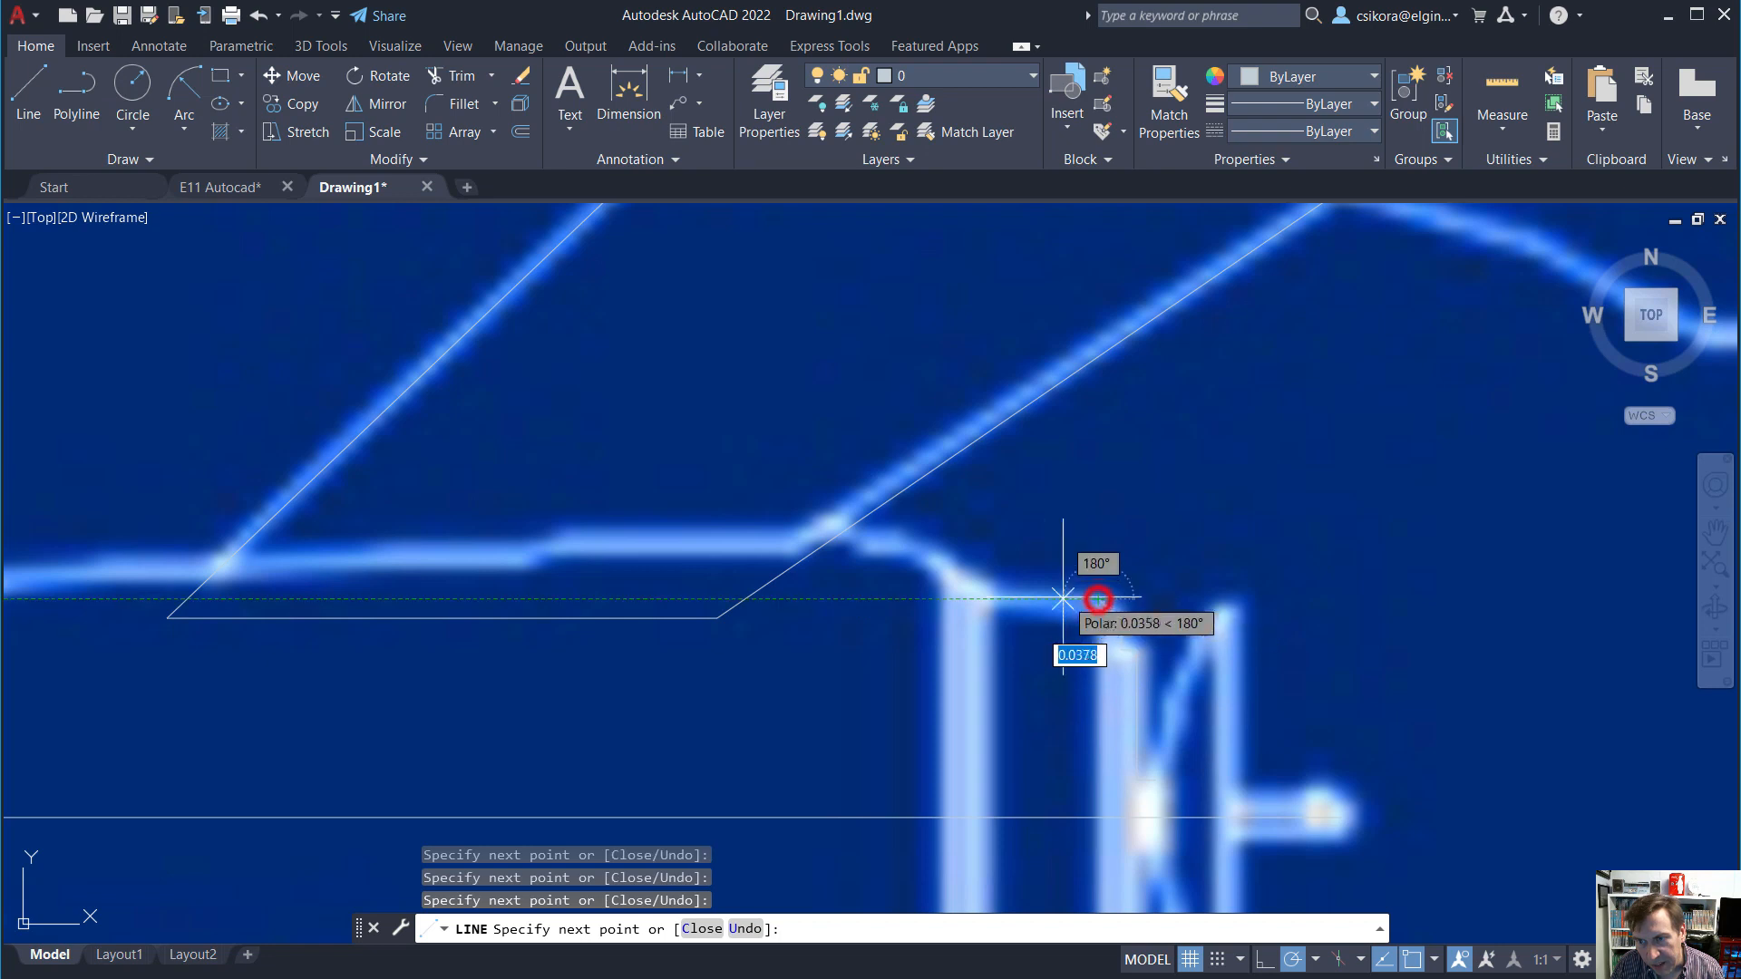
left_click(986, 599)
left_click(985, 579)
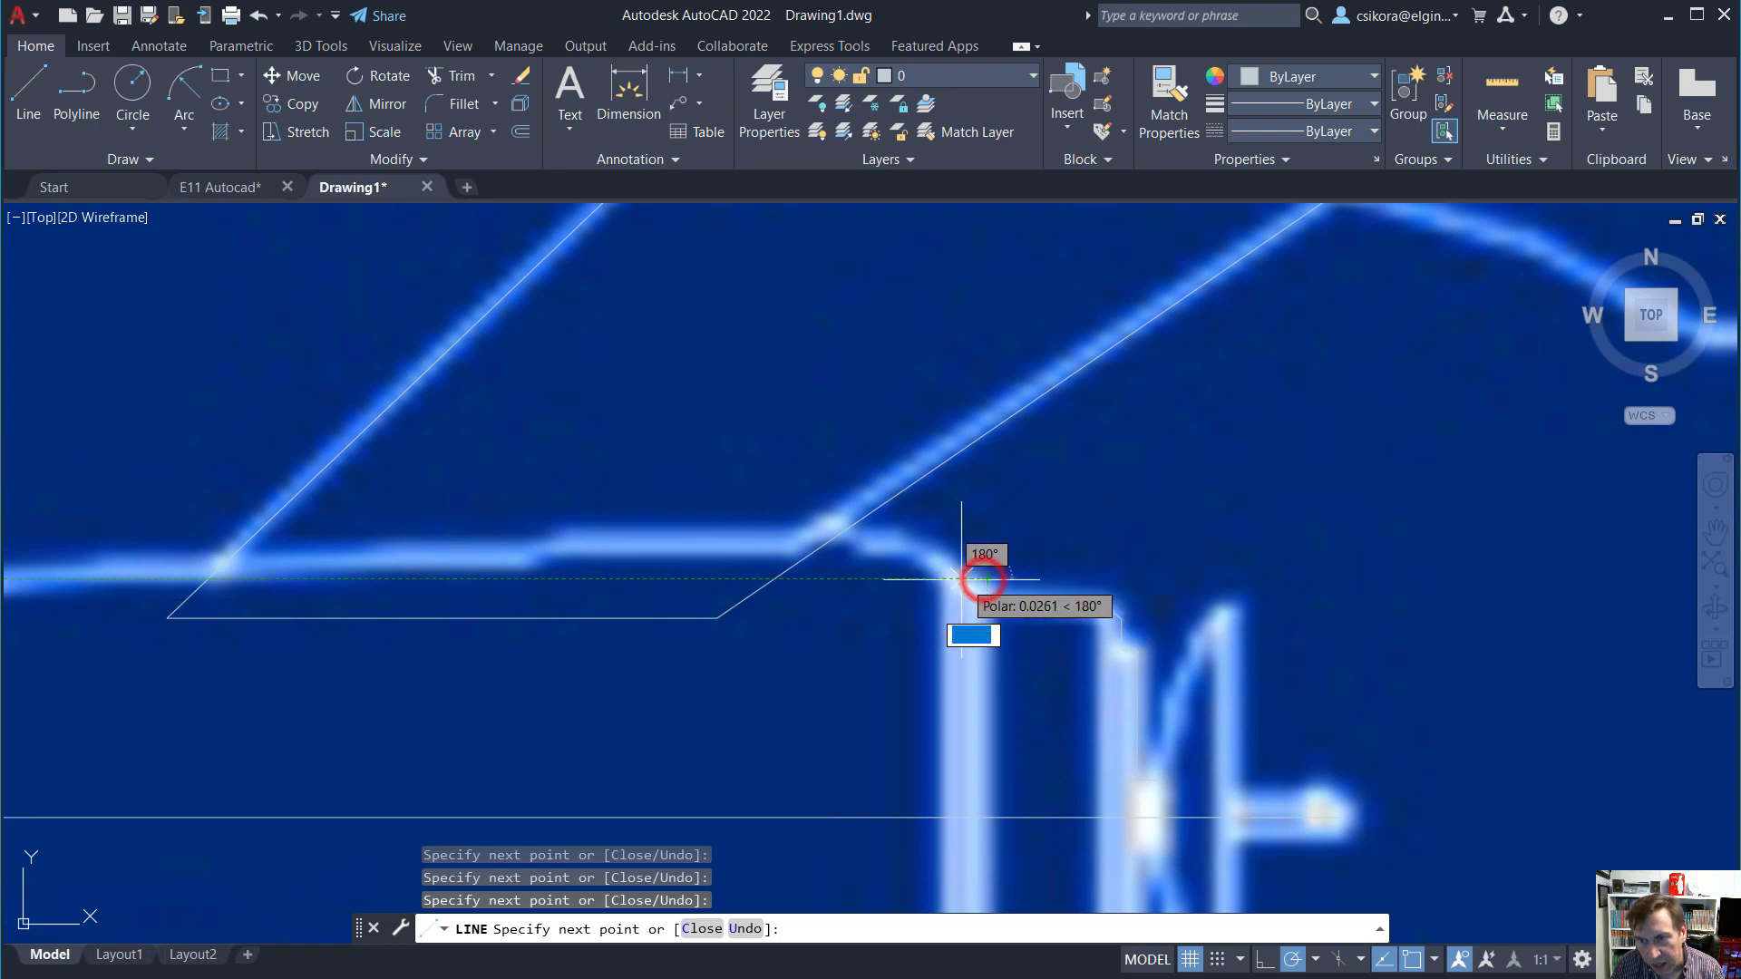
left_click(960, 578)
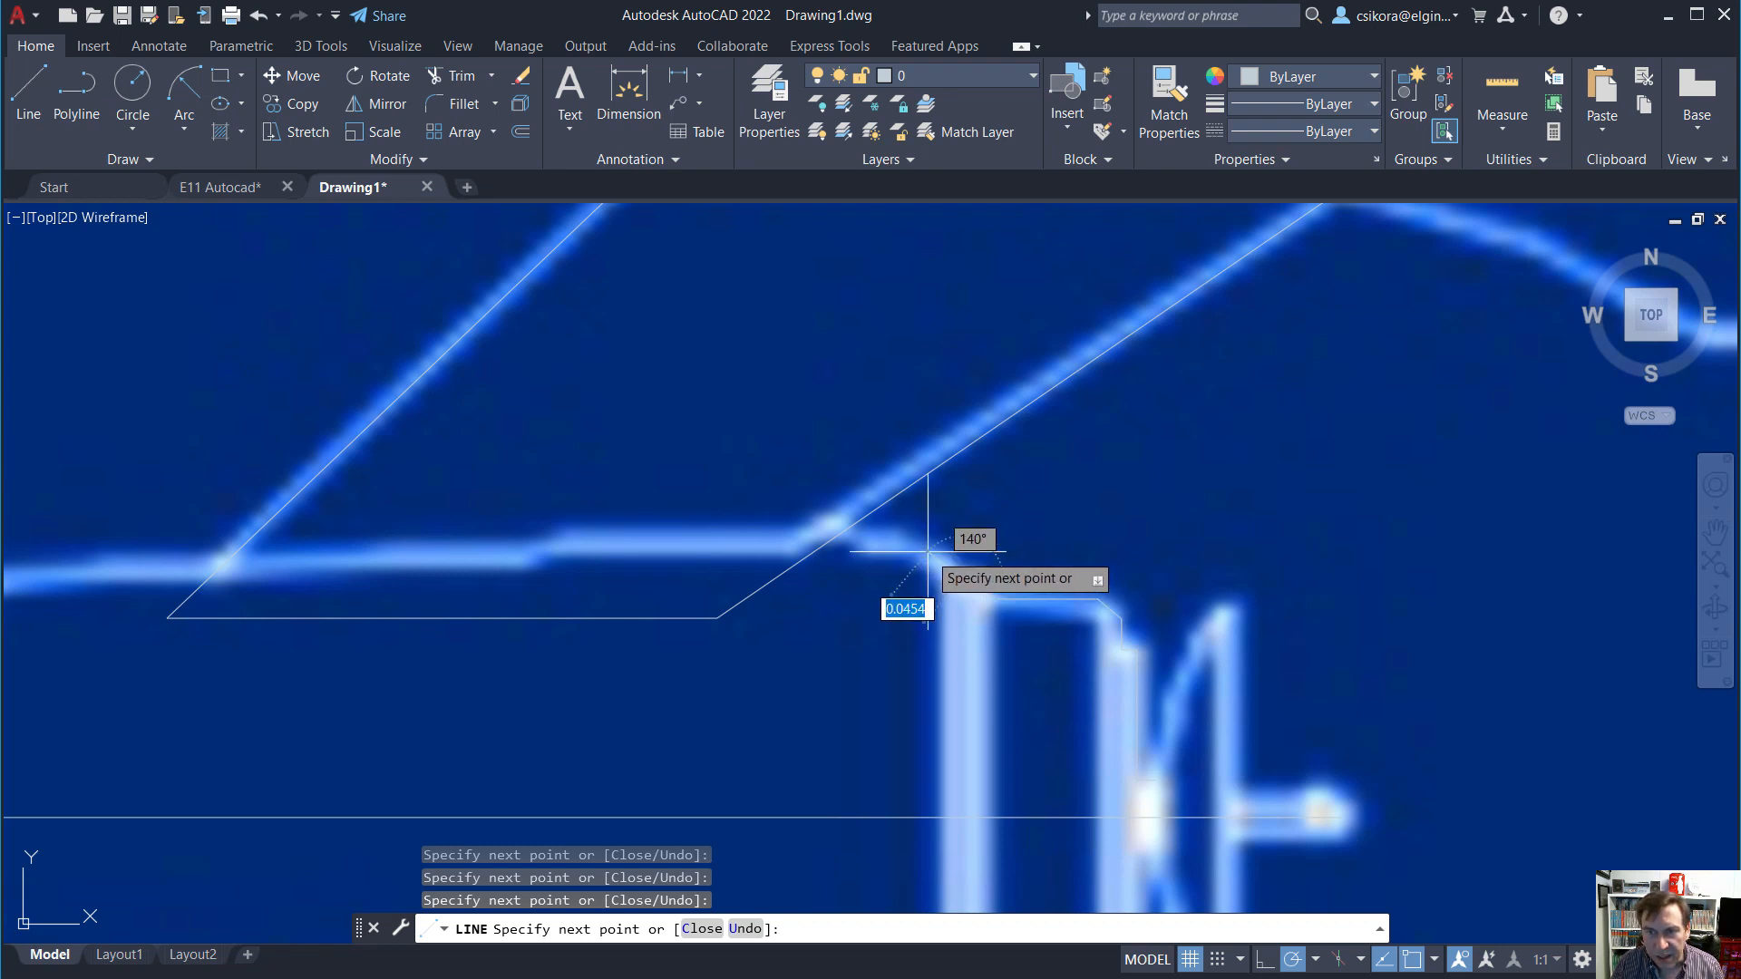
left_click(930, 552)
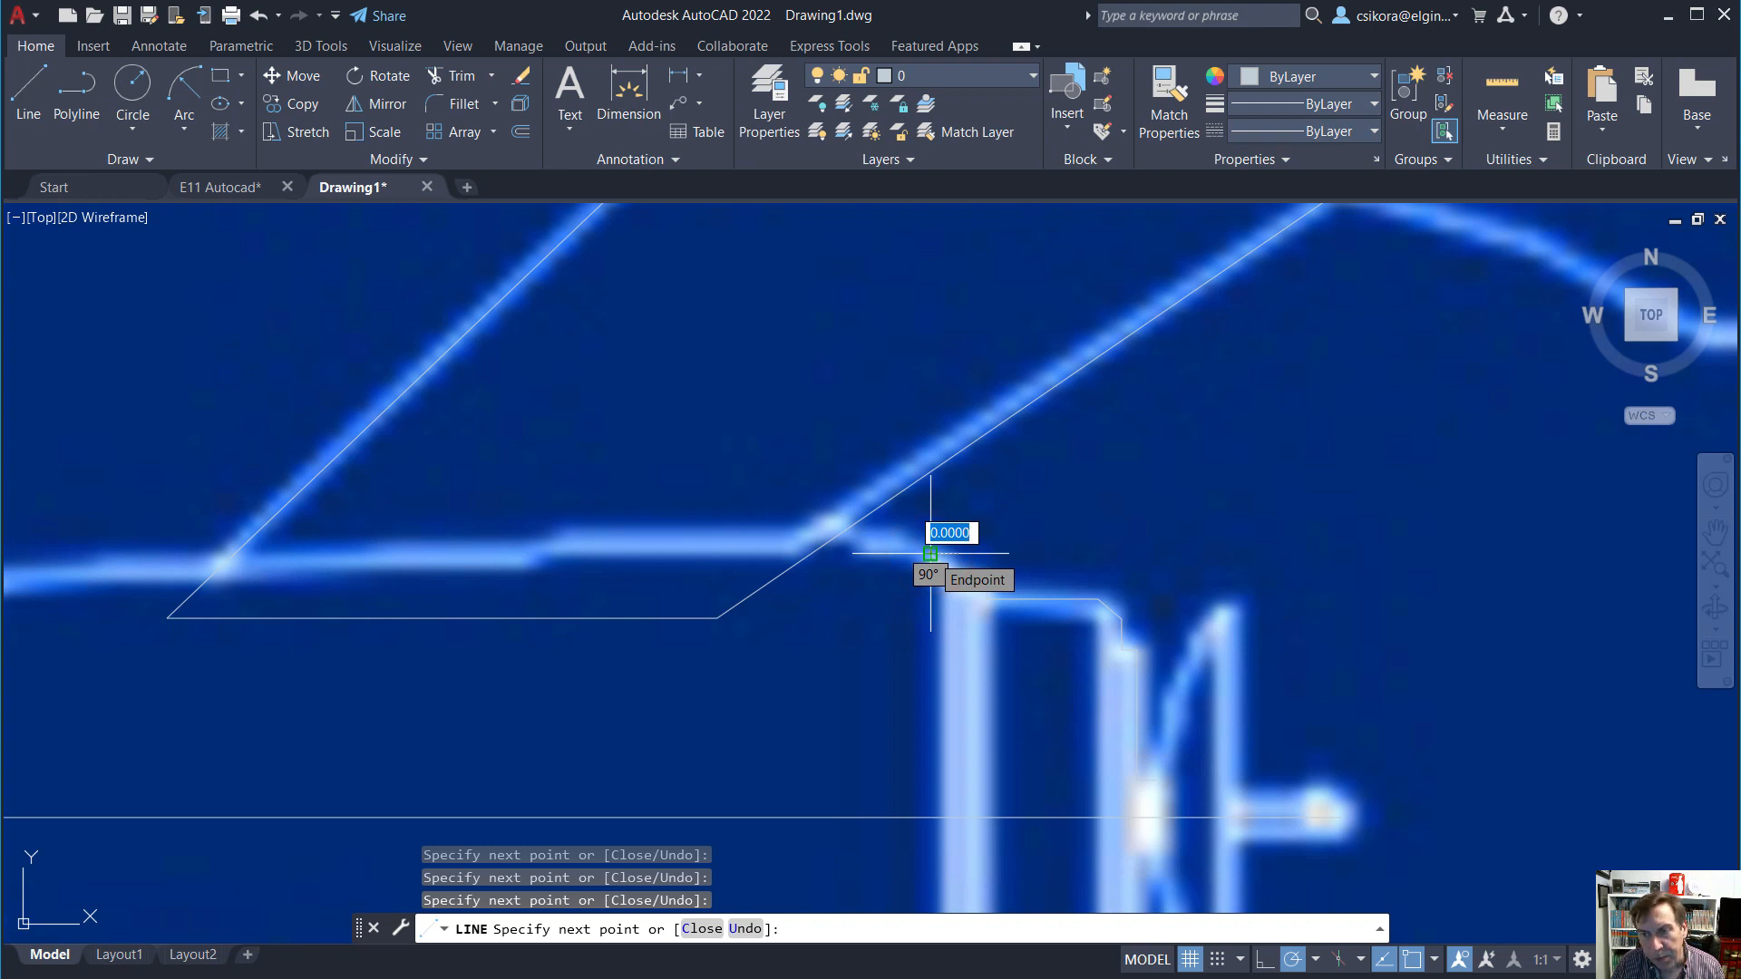
key("Escape")
Draw a Start, End, Radius arc from the hull's upper front shoulder to the top of the rear vertical line, radius about 10.27.
scroll(865, 709, "down", 2)
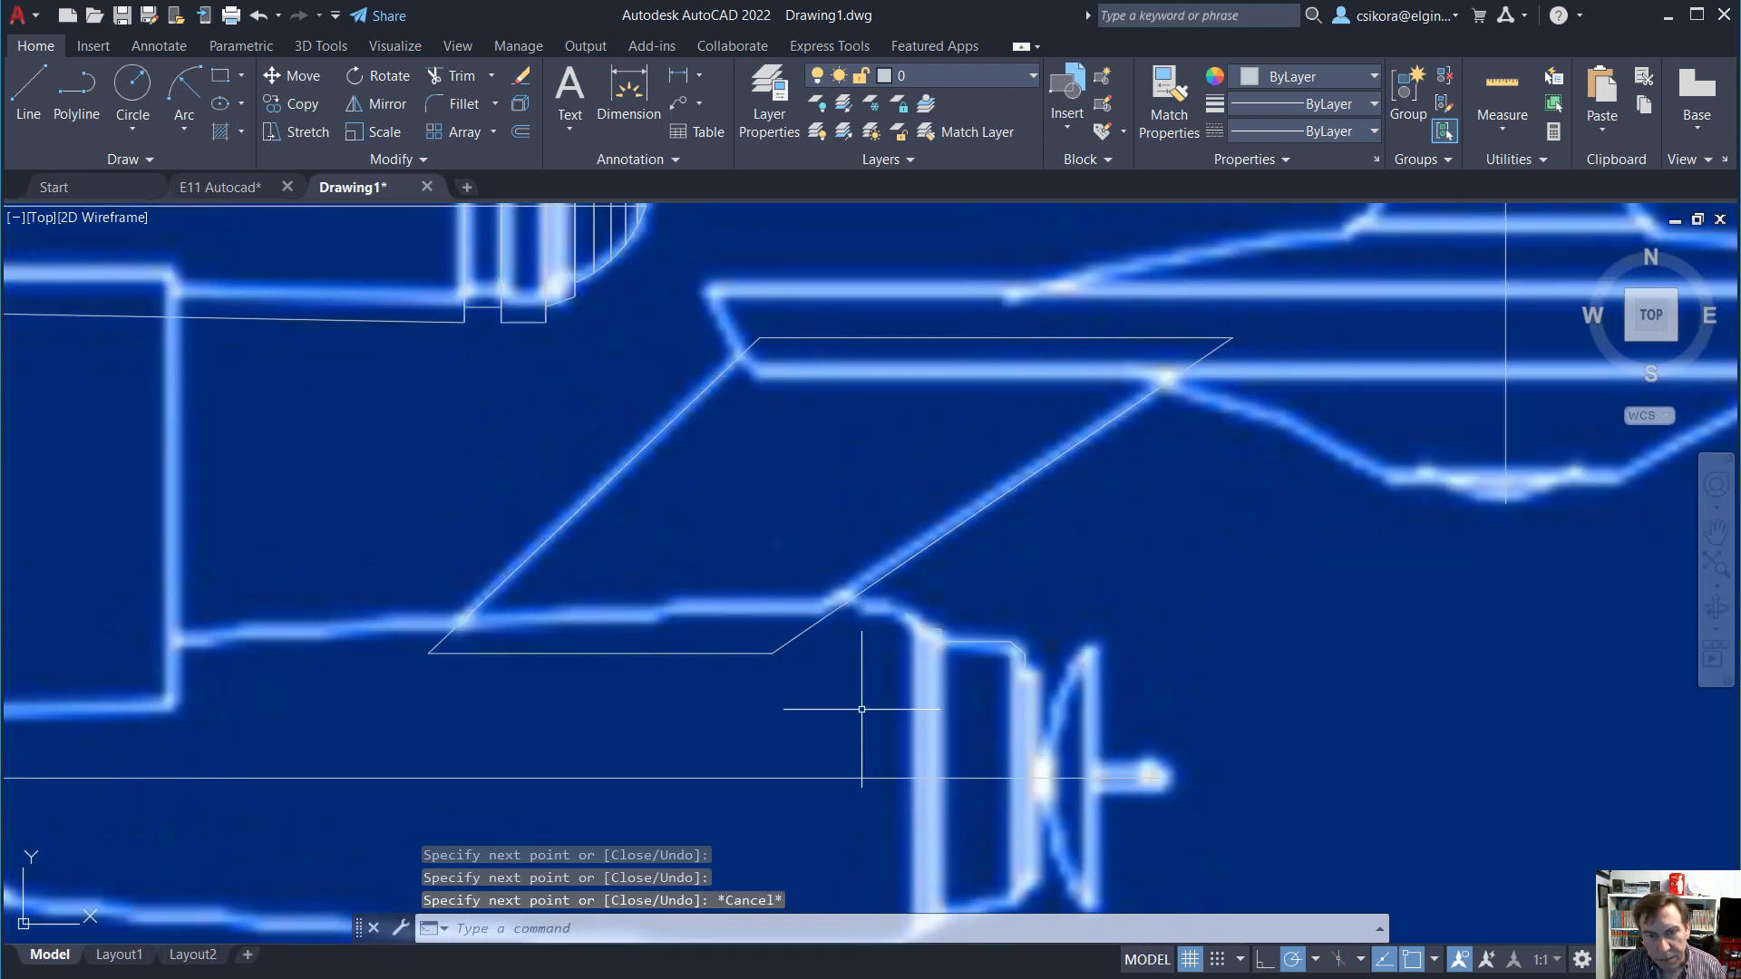
scroll(862, 709, "down", 1)
left_click(182, 83)
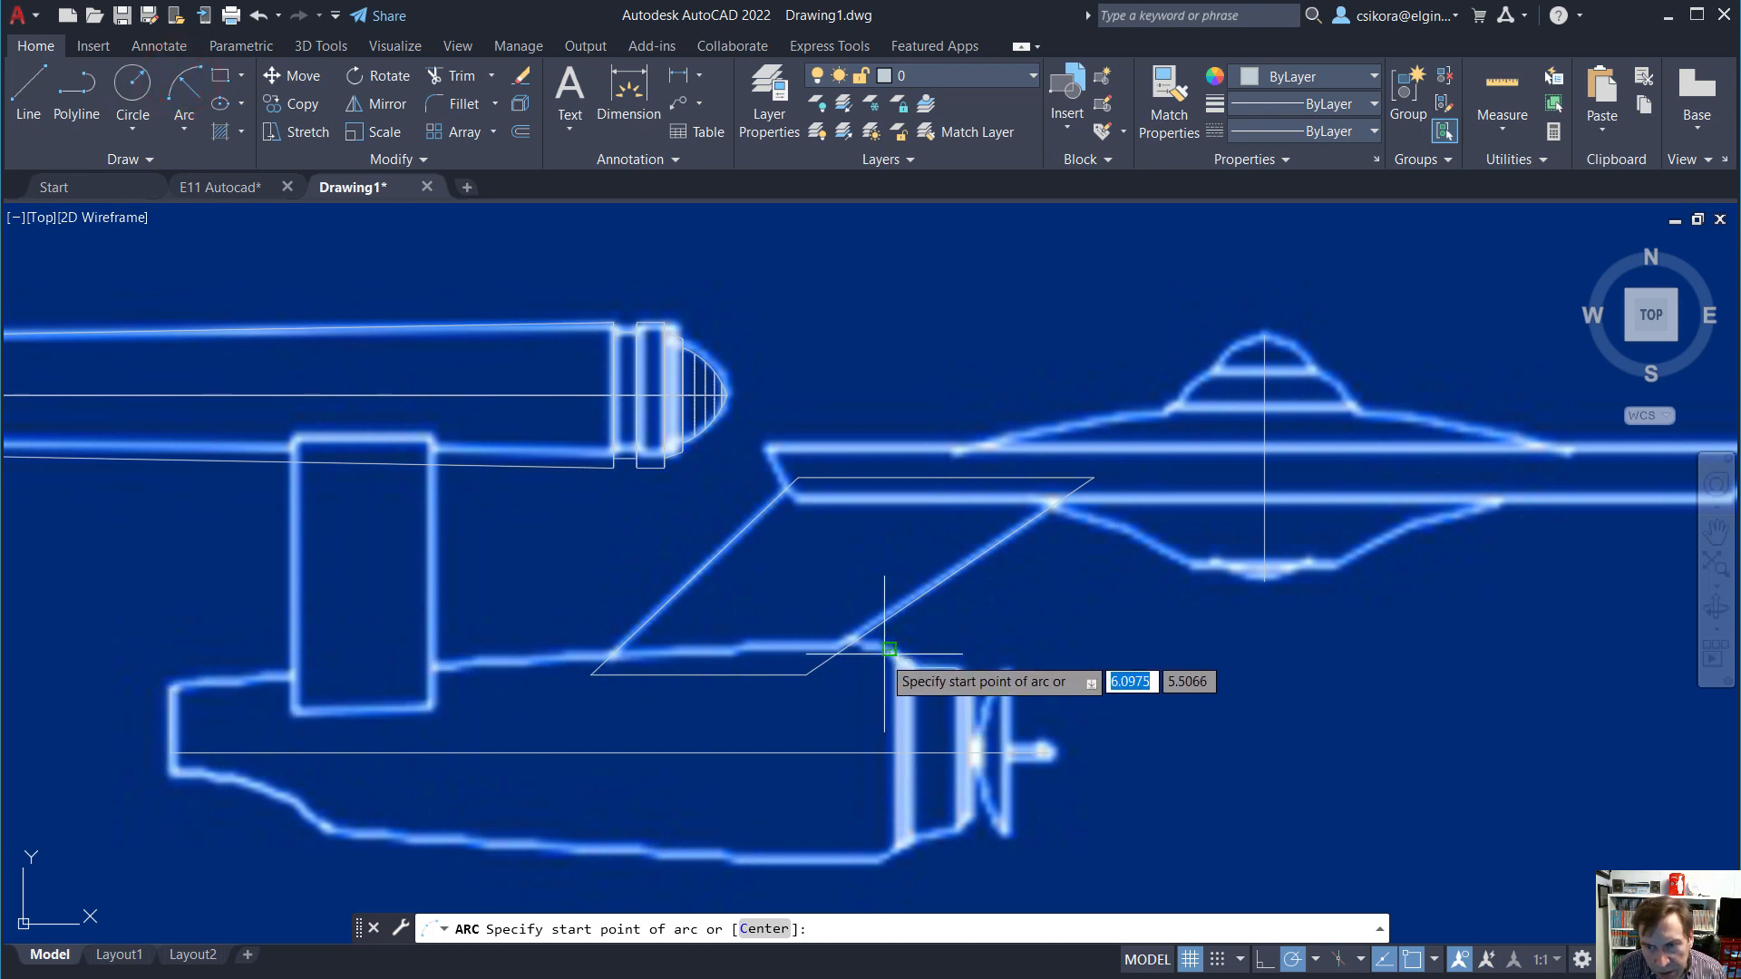
scroll(884, 650, "up", 4)
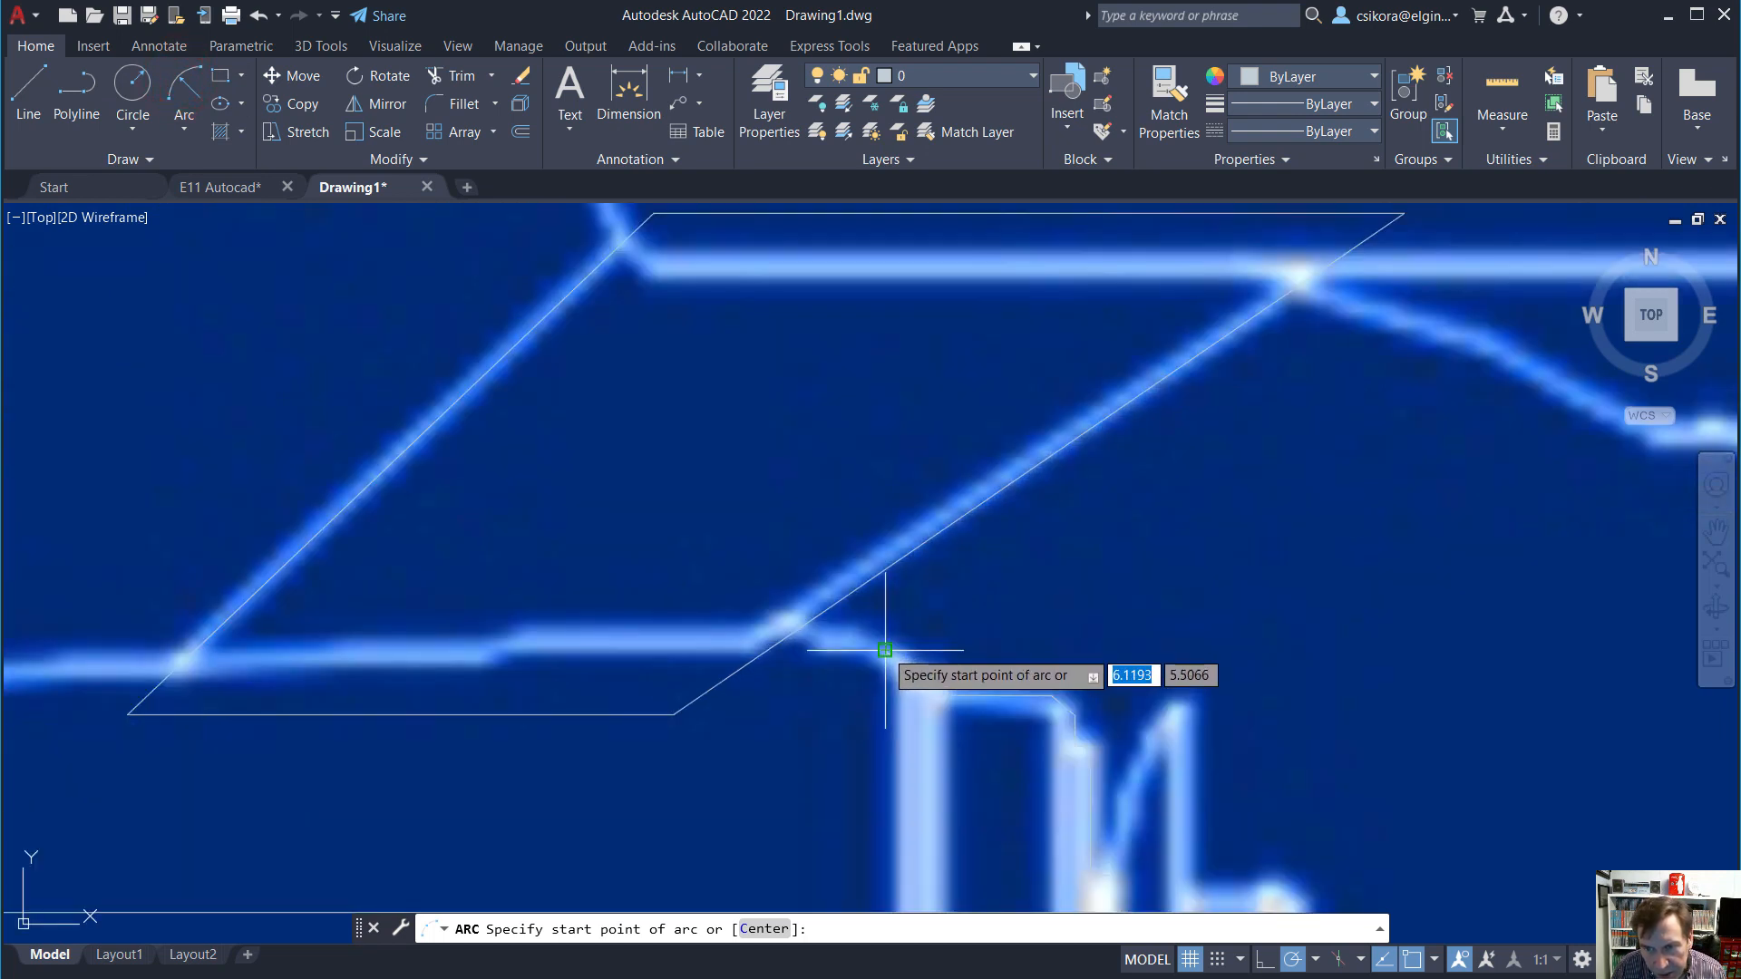
left_click(884, 650)
scroll(884, 650, "down", 4)
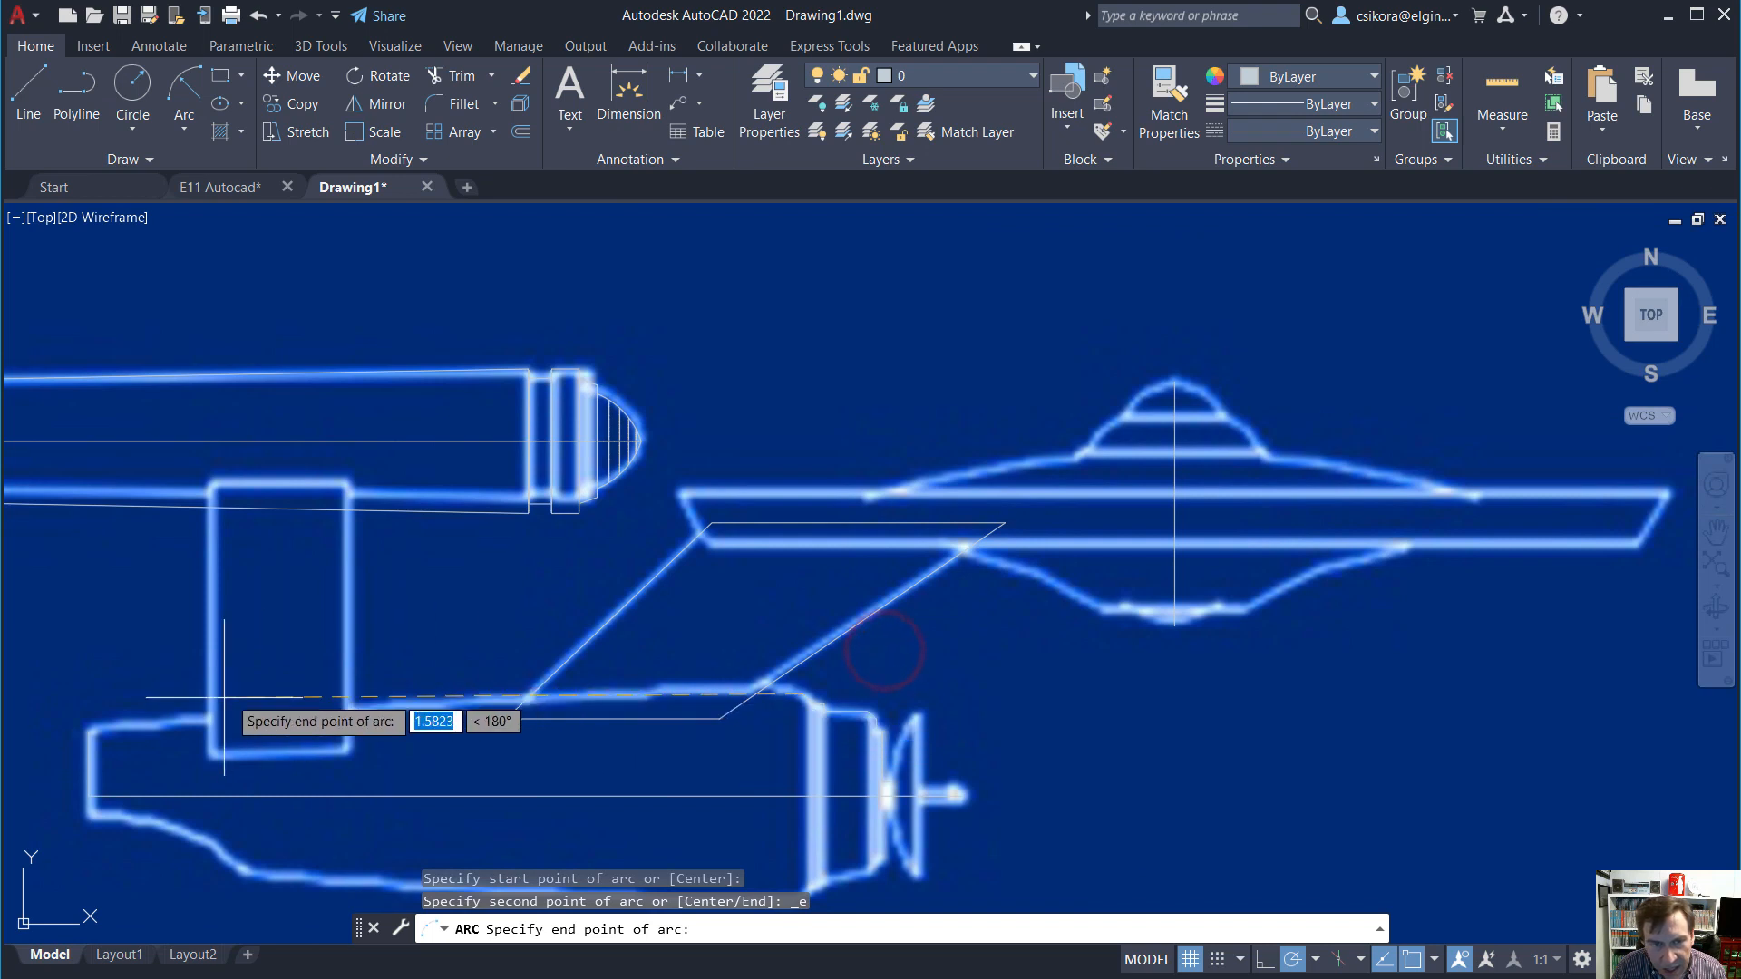
left_click(93, 730)
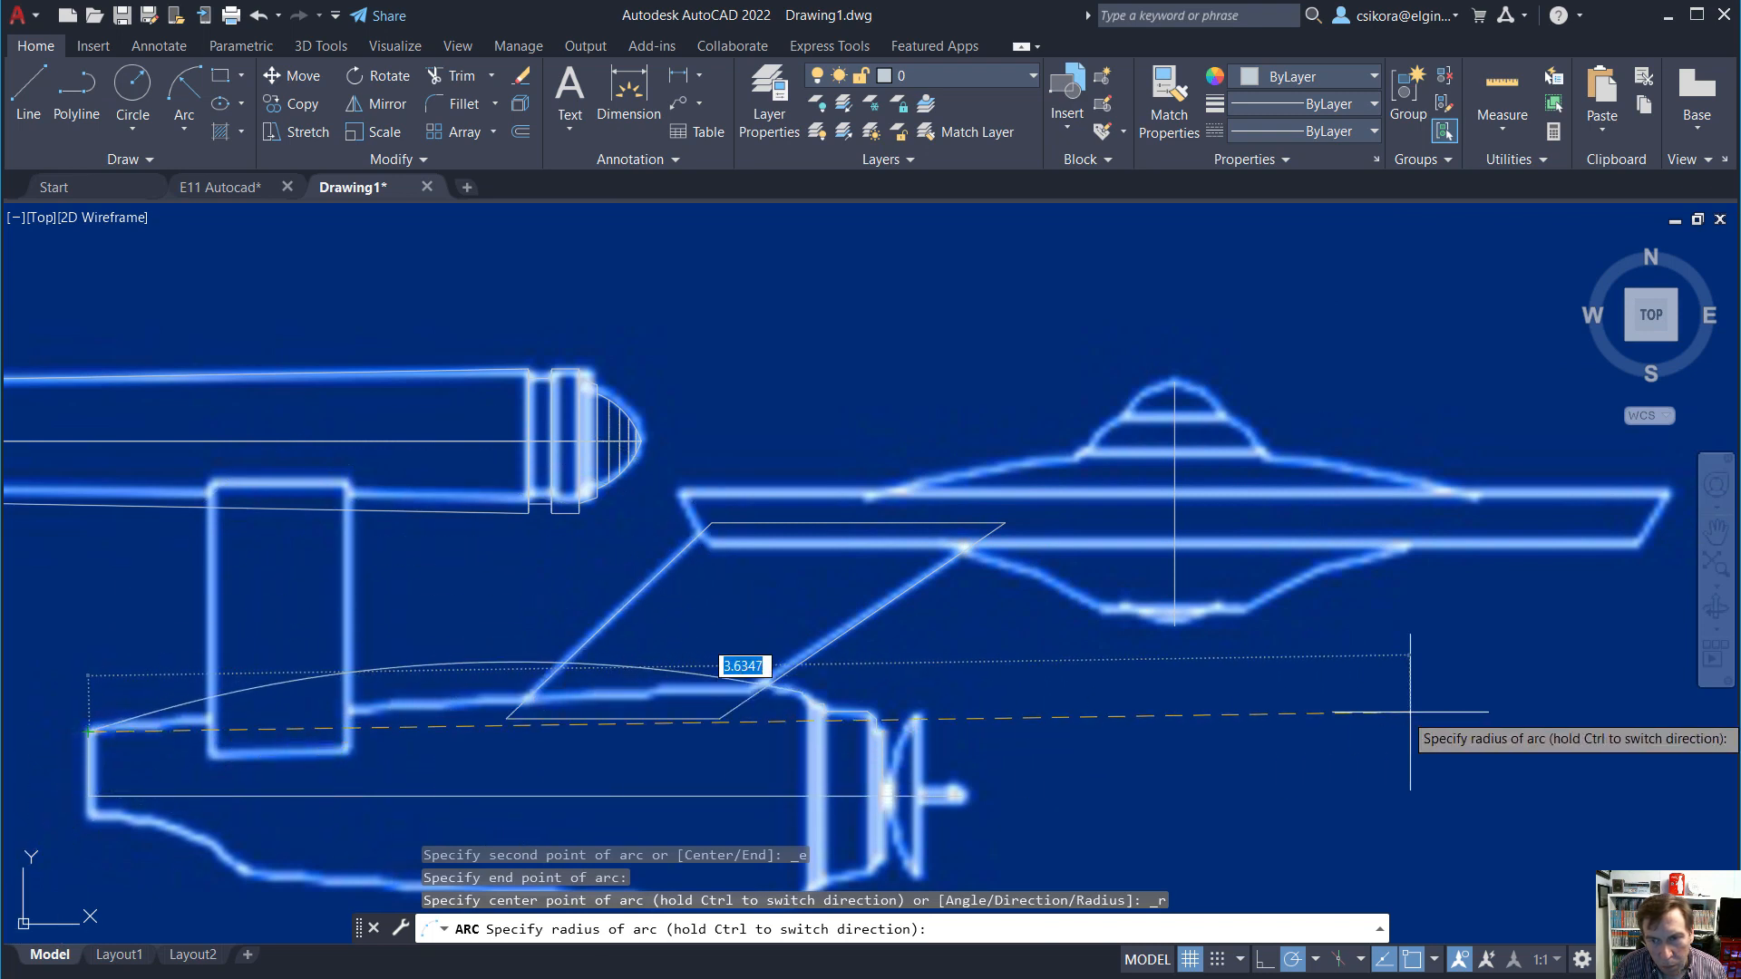
scroll(1453, 713, "down", 2)
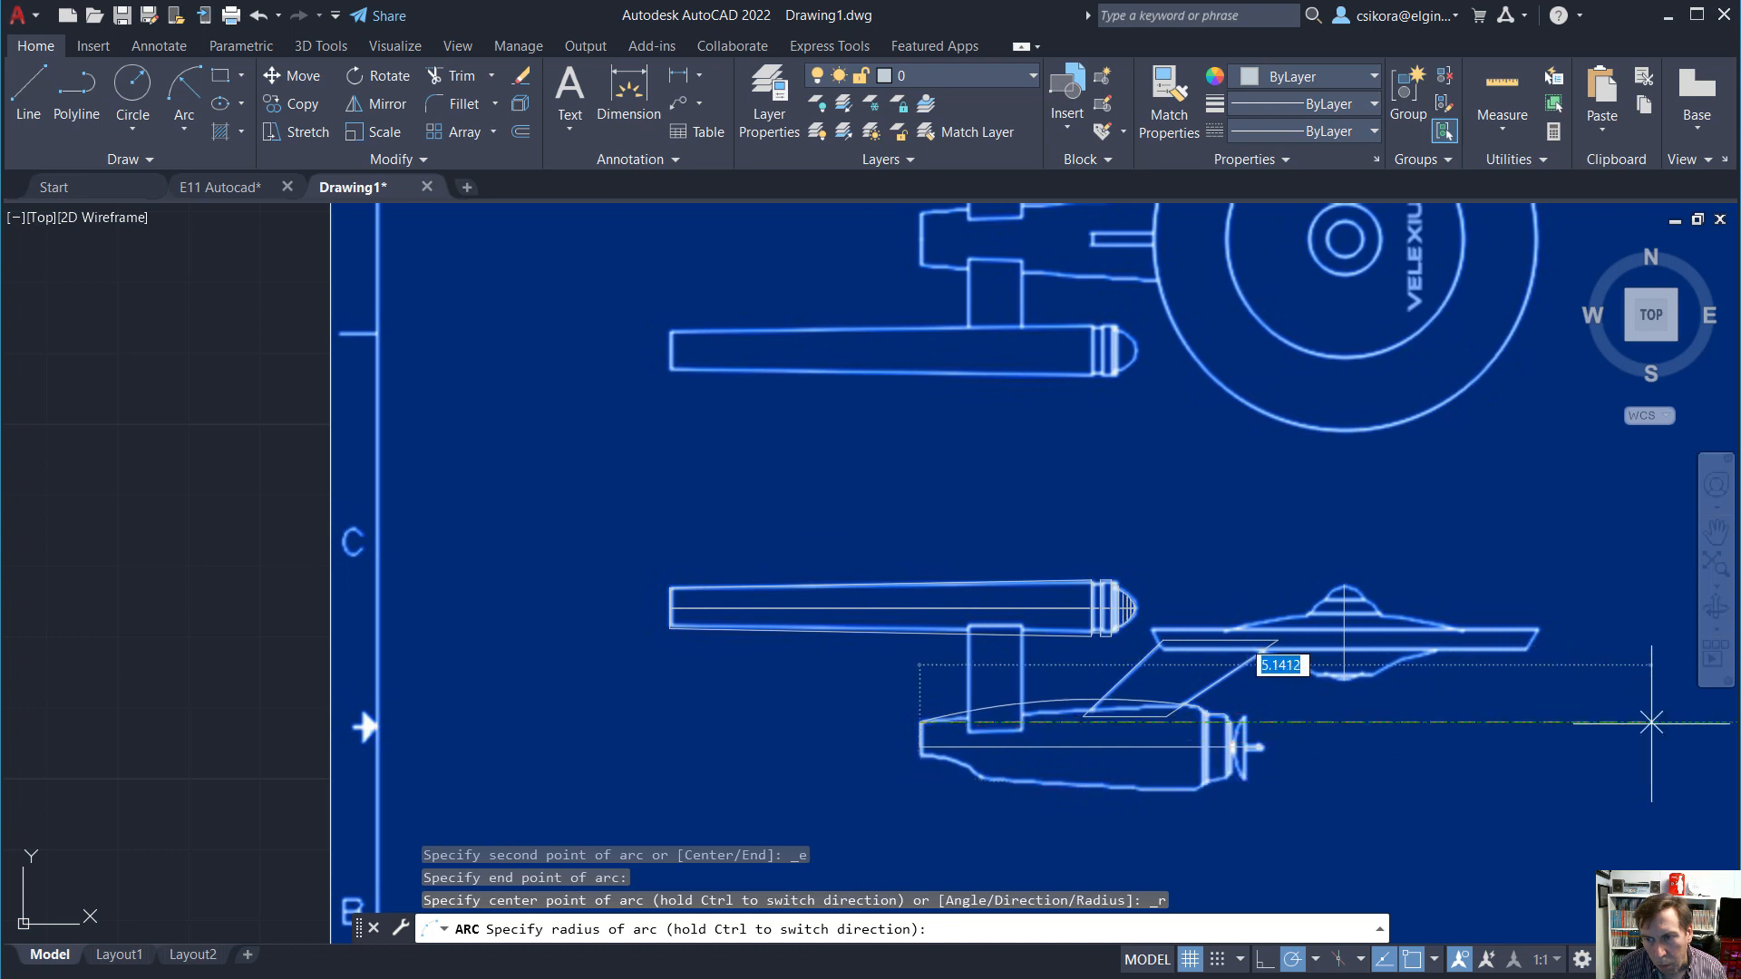
scroll(1582, 789, "down", 4)
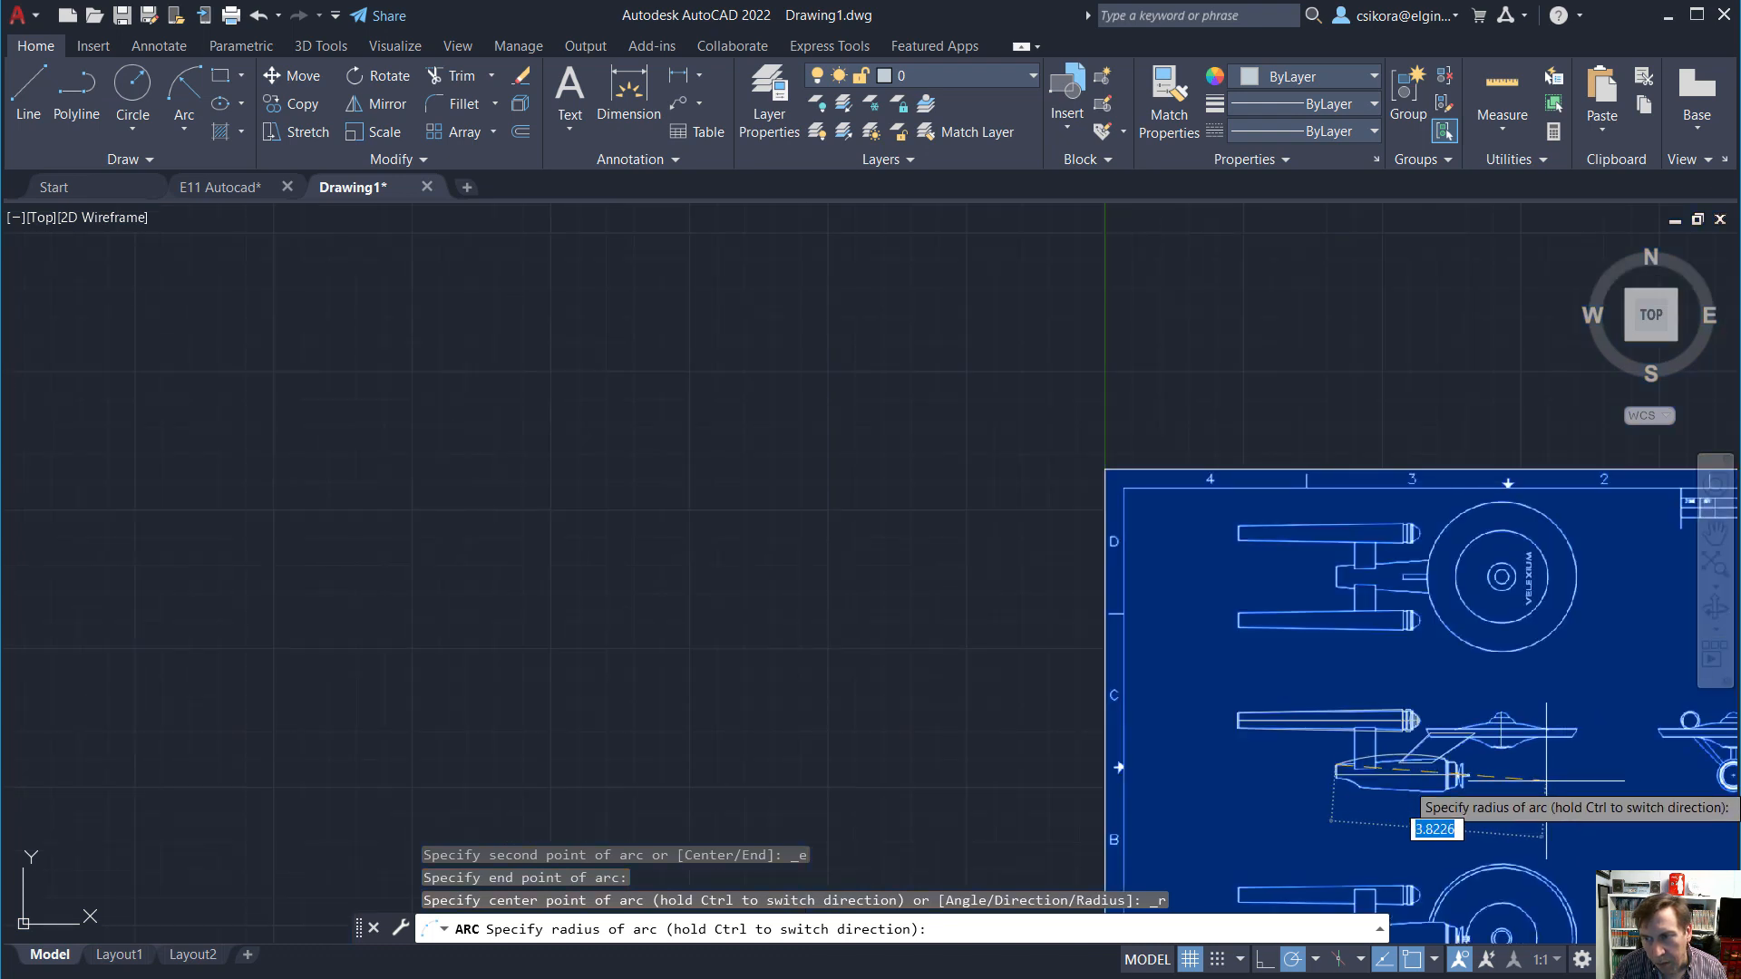
scroll(916, 719, "up", 3)
scroll(1030, 808, "down", 5)
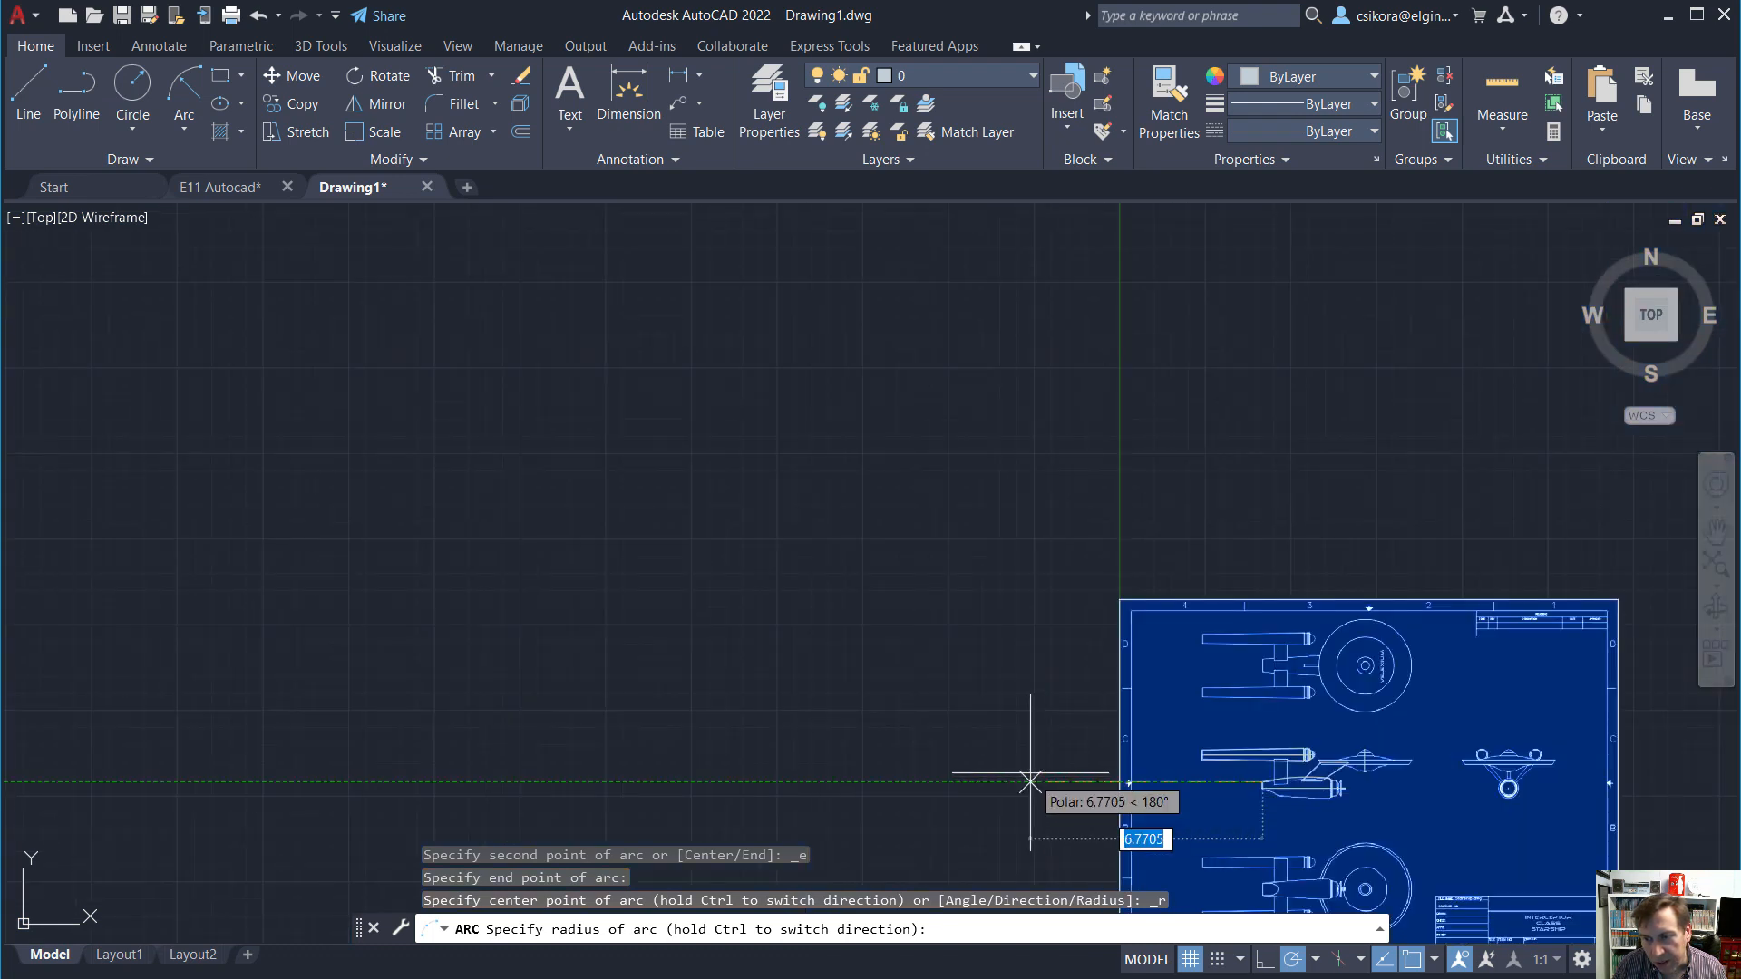
scroll(1612, 852, "up", 4)
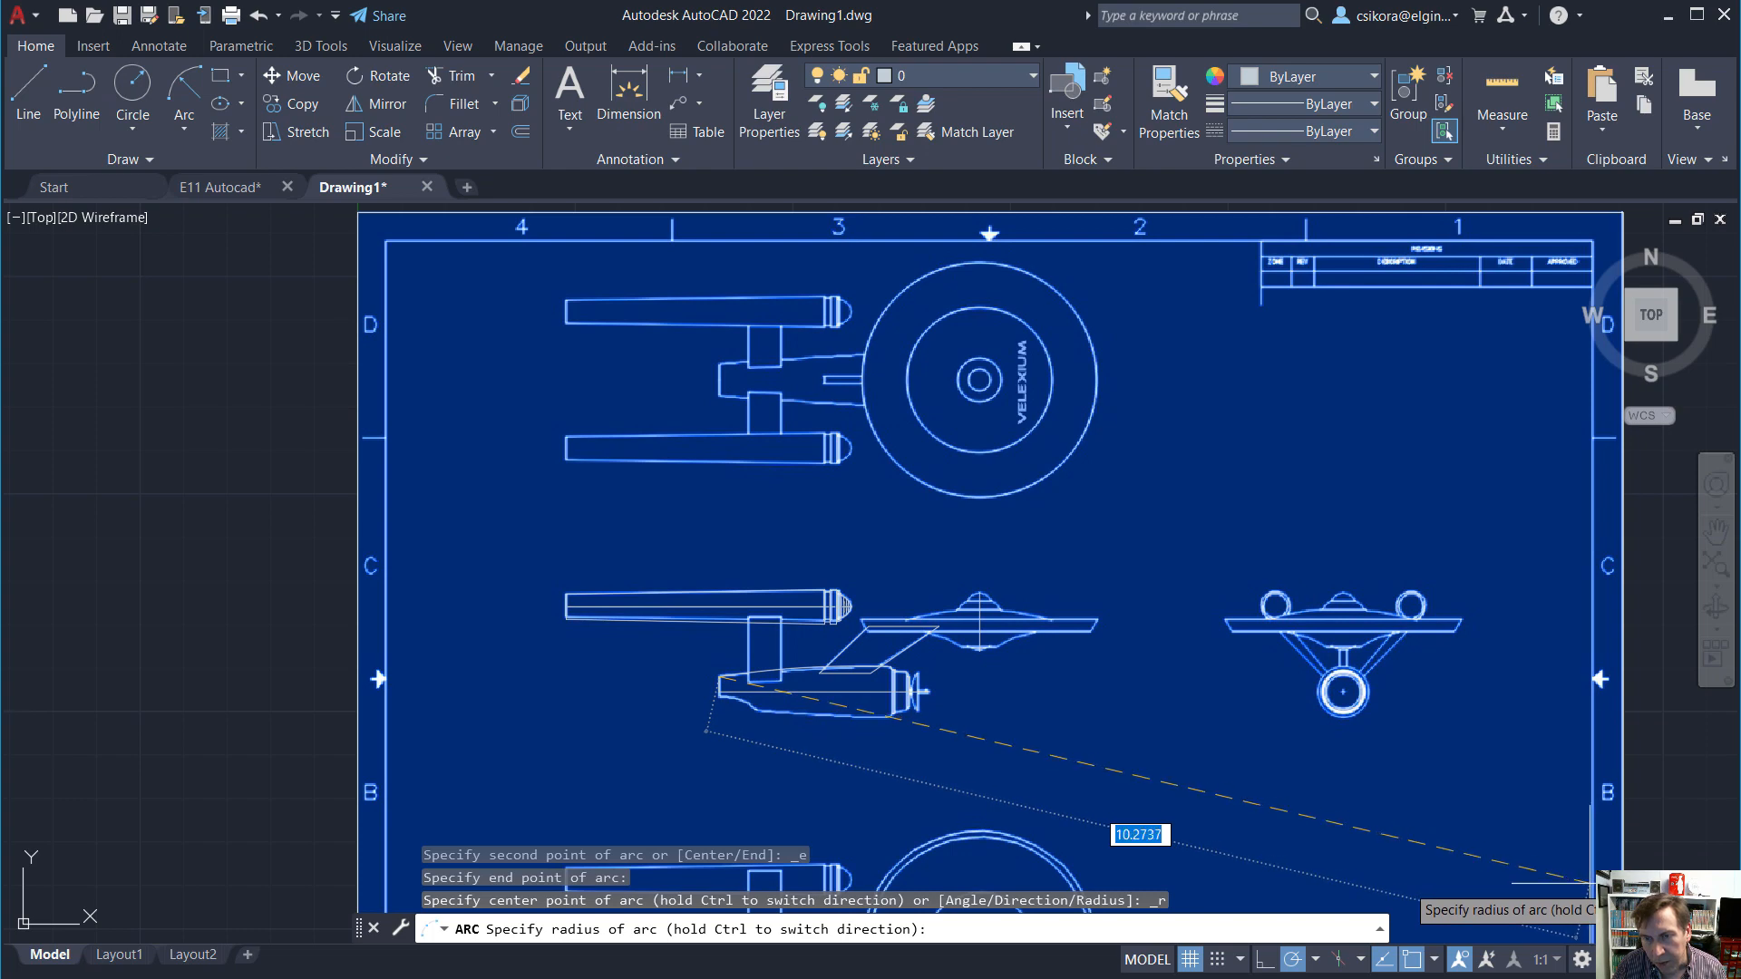
left_click(1590, 882)
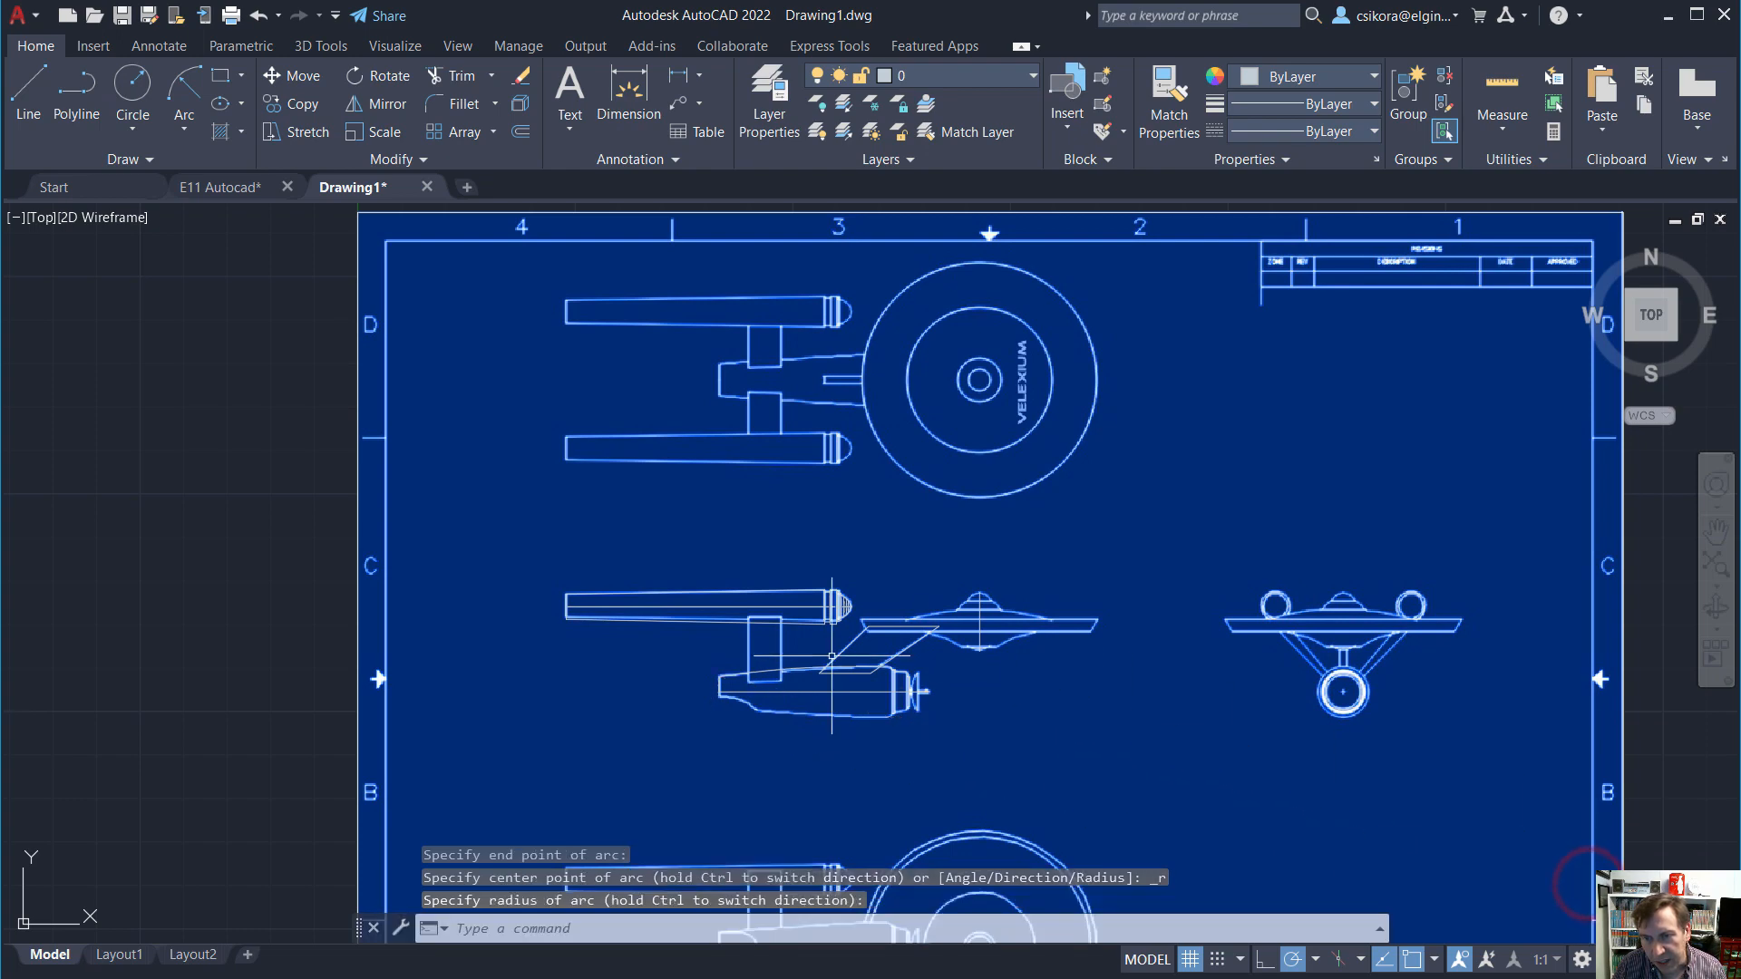
scroll(832, 656, "up", 8)
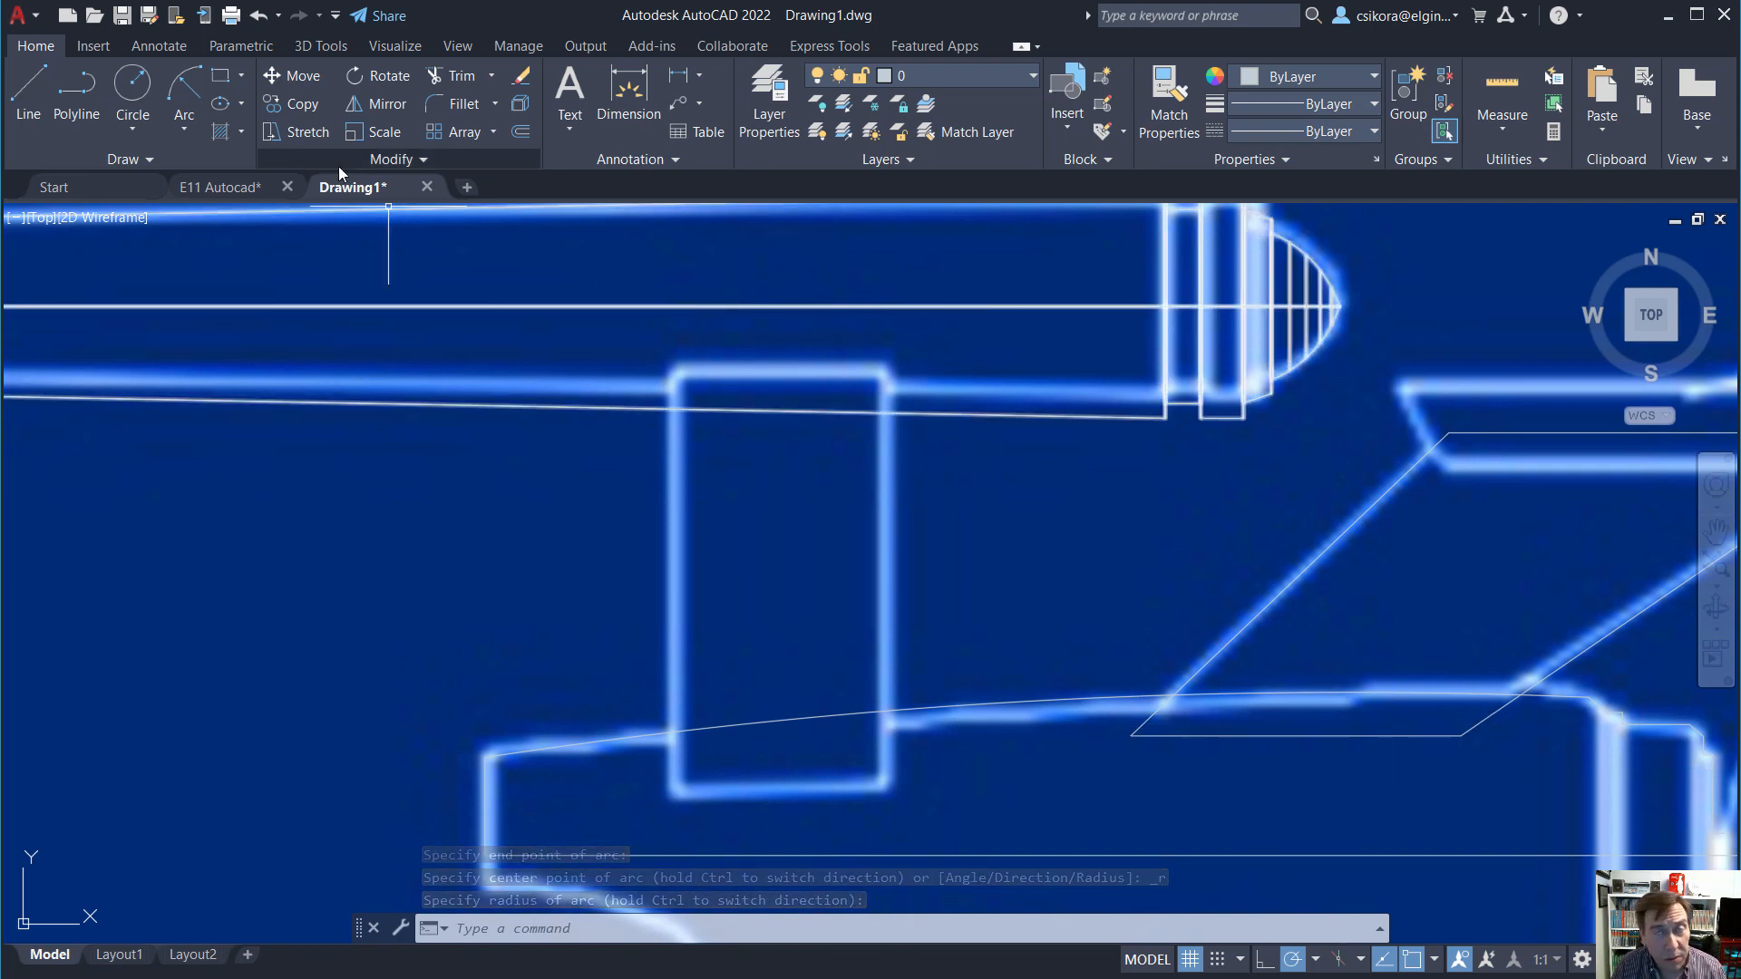
scroll(741, 536, "down", 2)
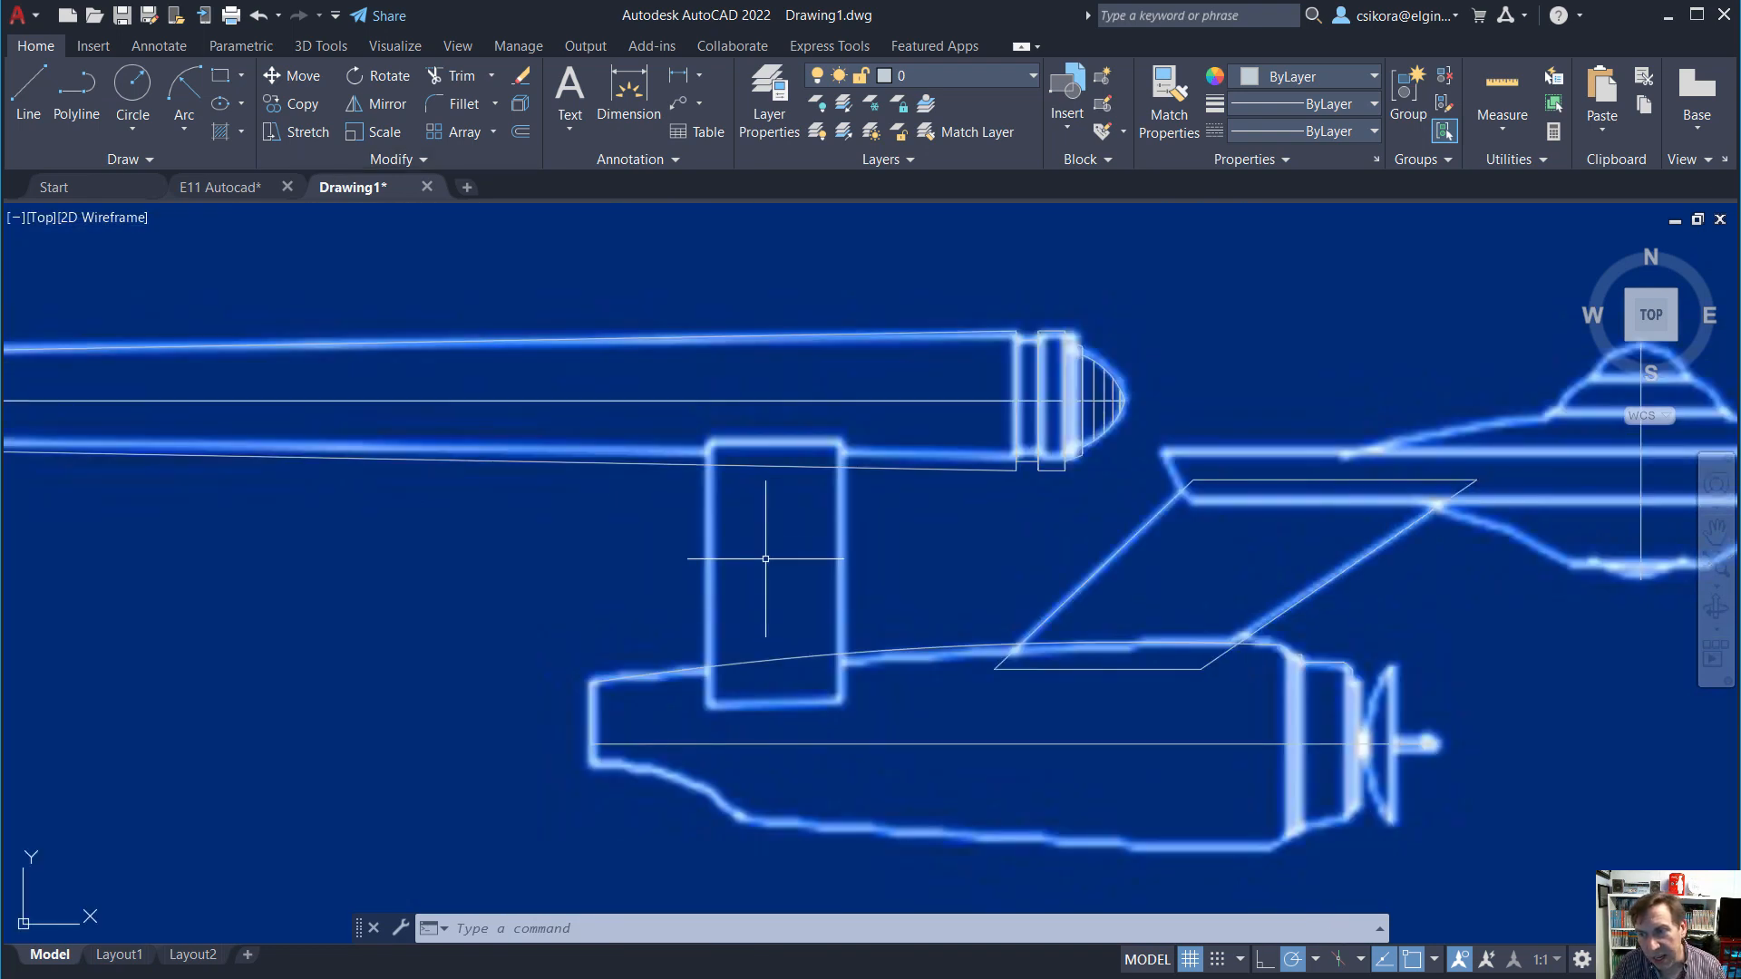
scroll(766, 558, "down", 2)
scroll(1134, 675, "up", 5)
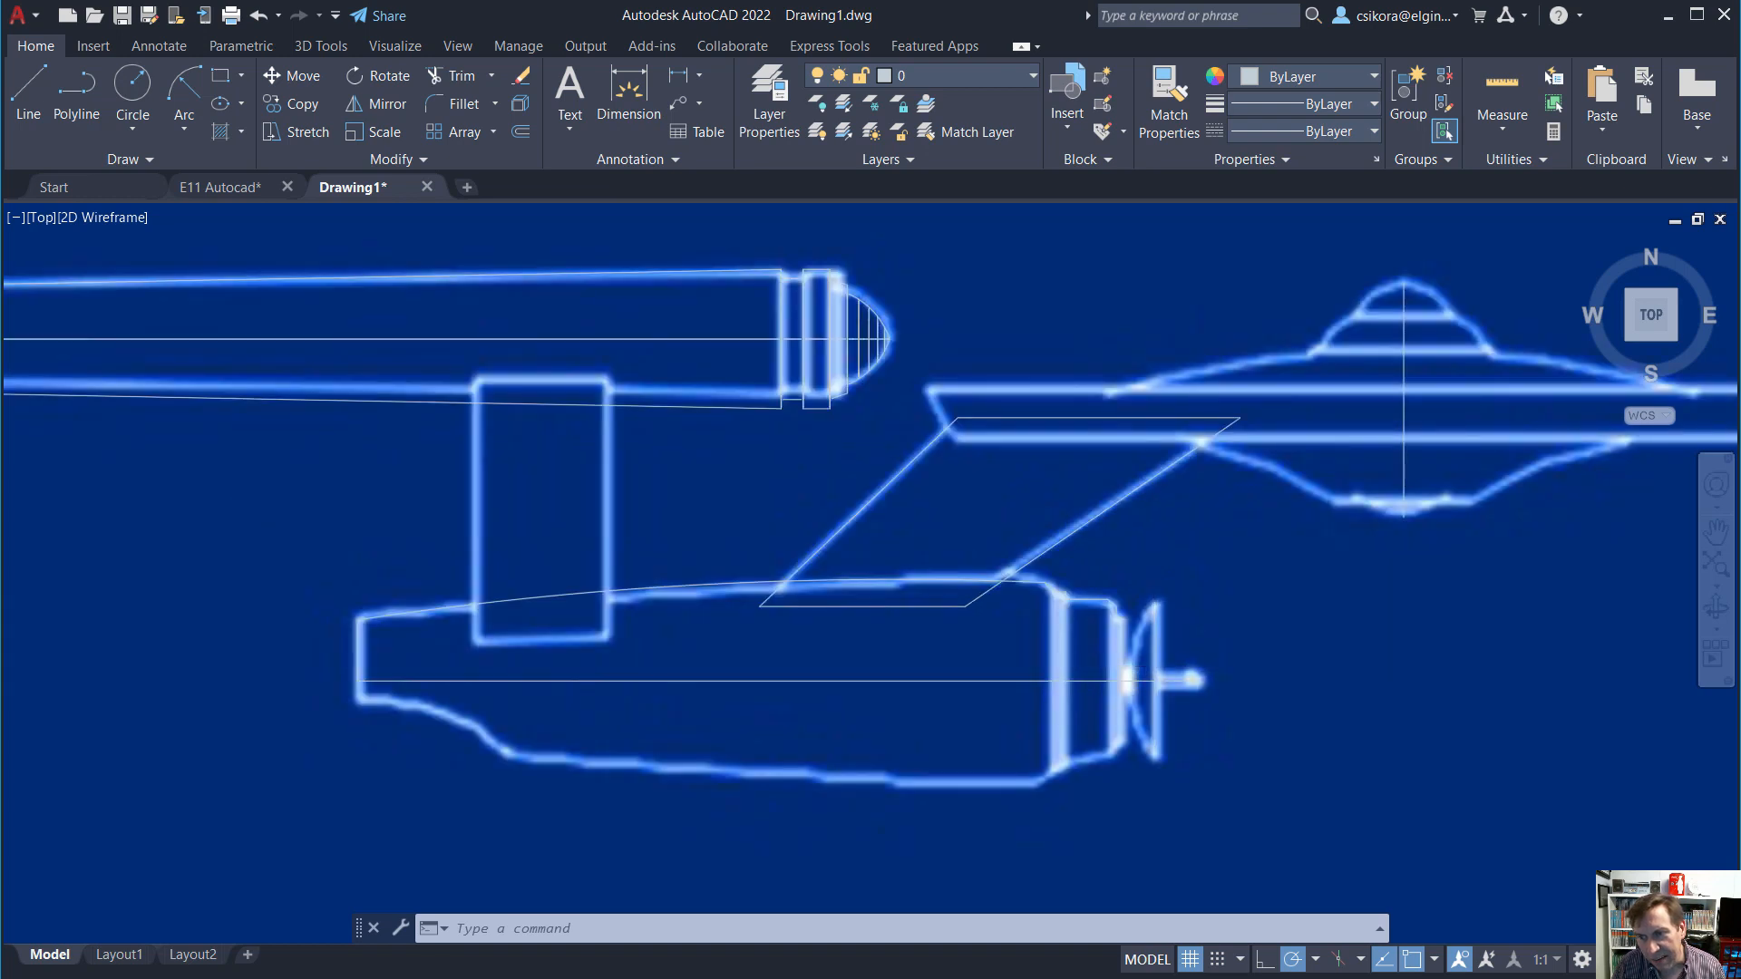
scroll(1147, 634, "up", 2)
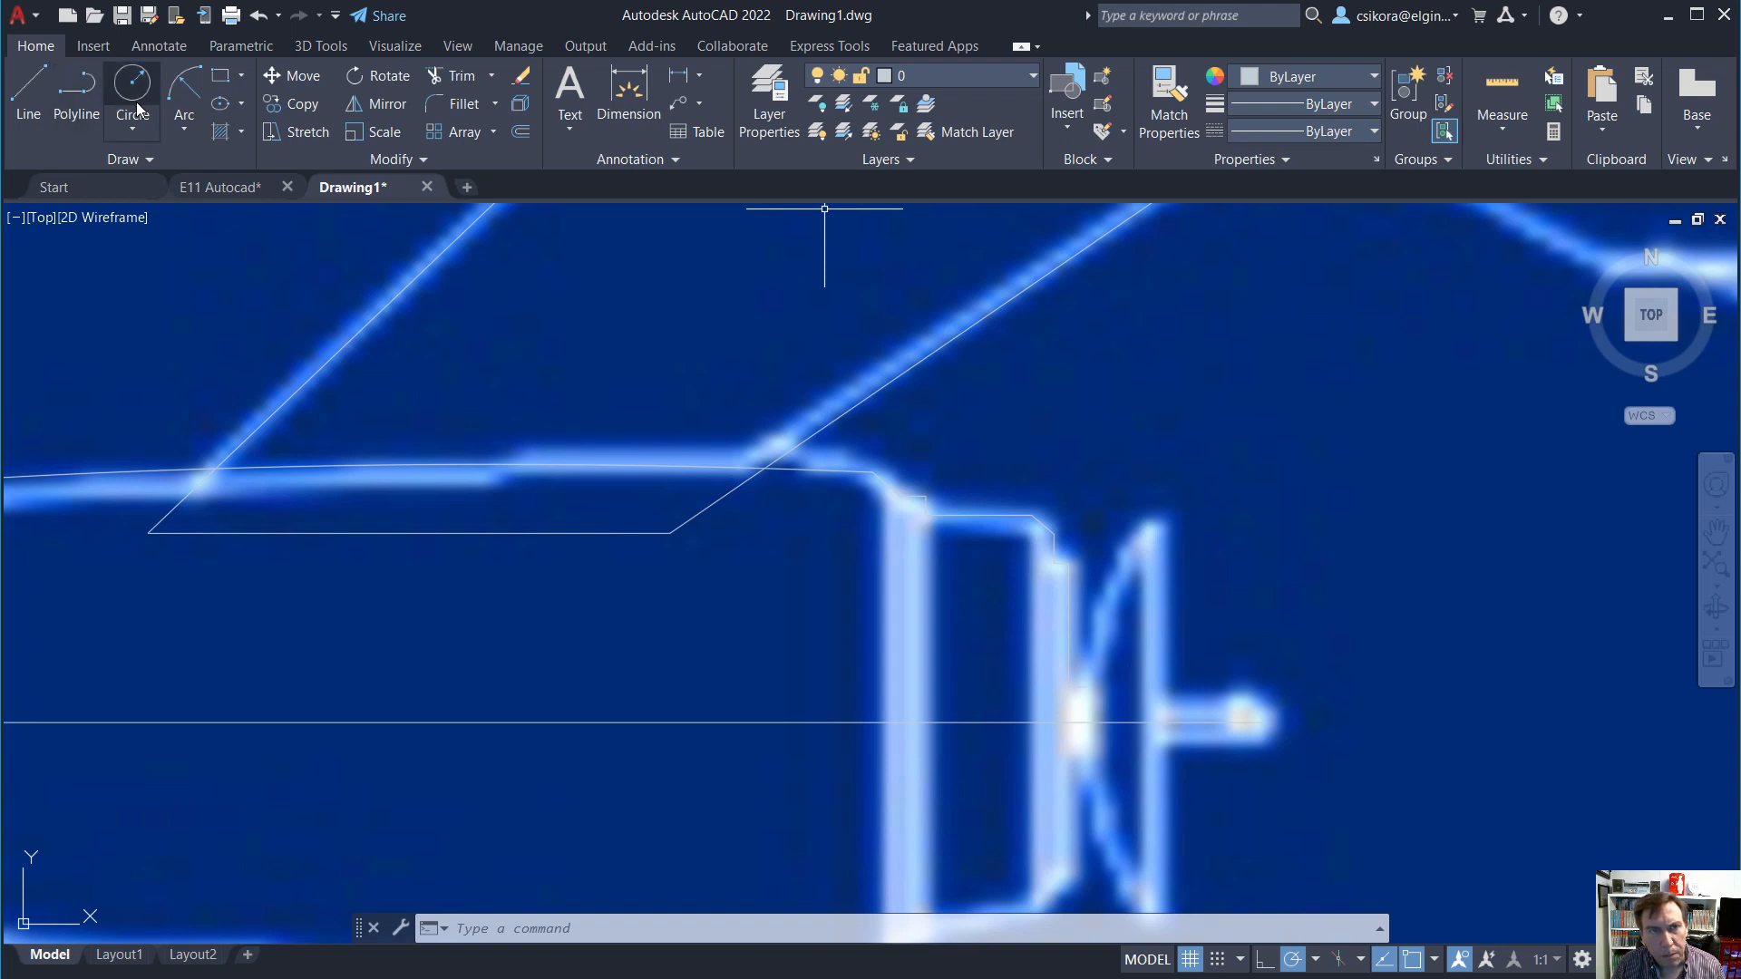
left_click(187, 85)
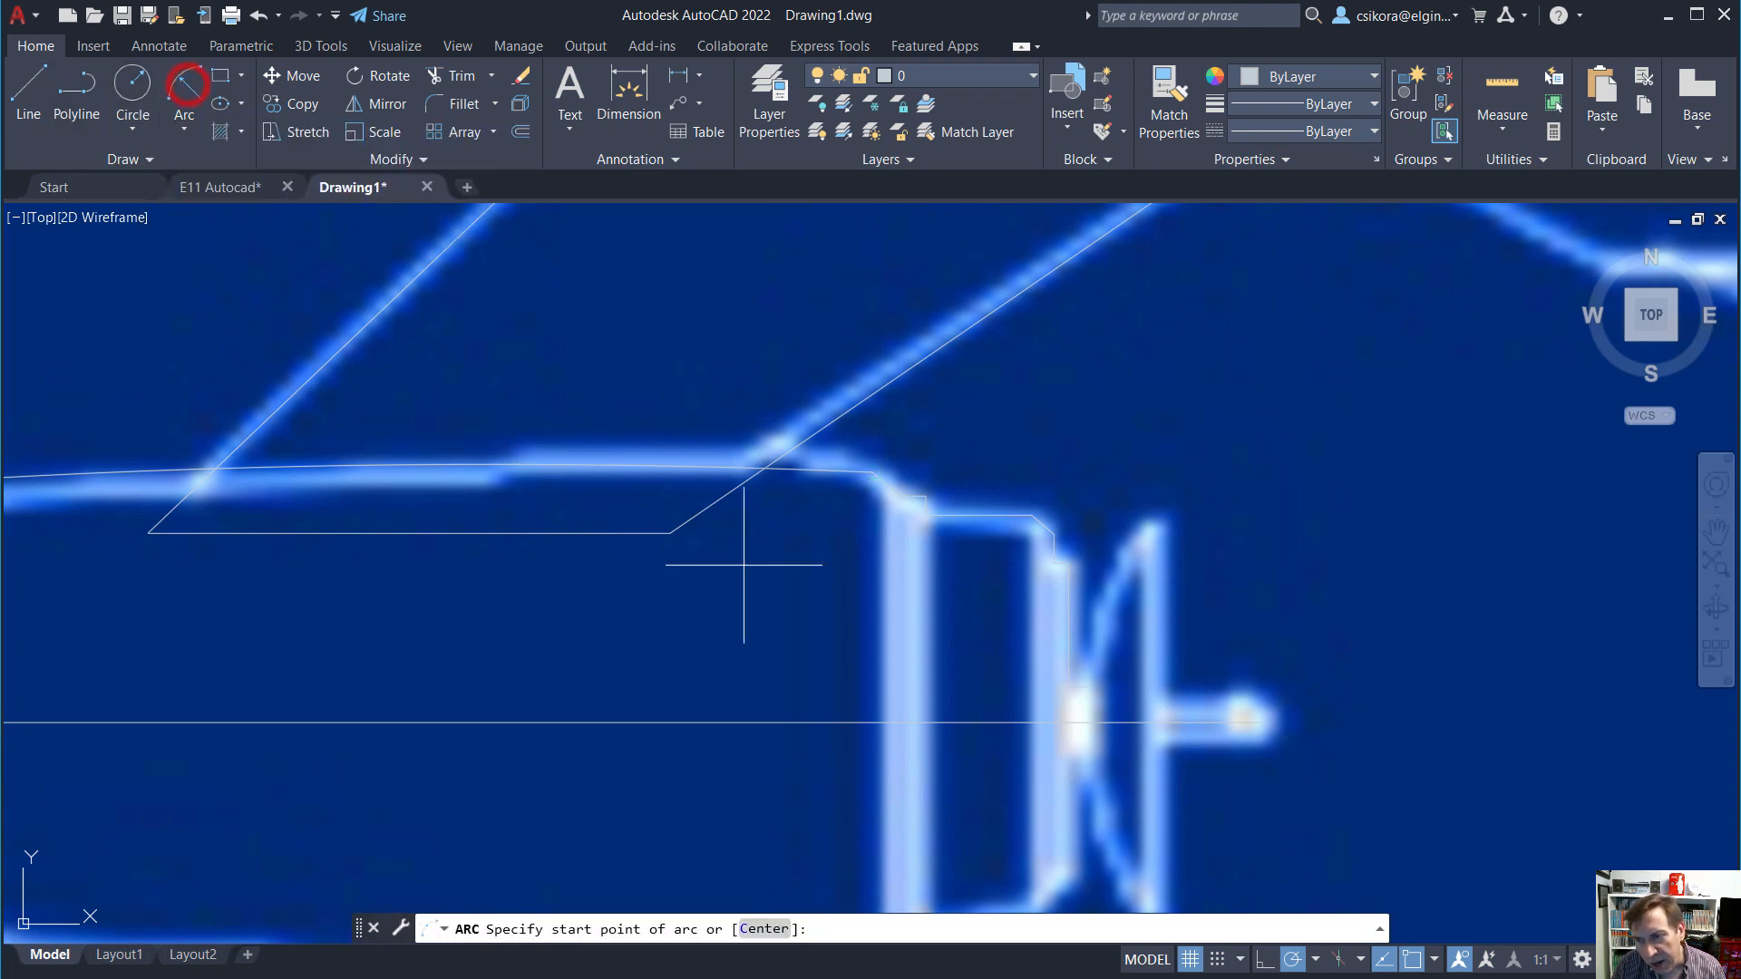
double_click(1086, 686)
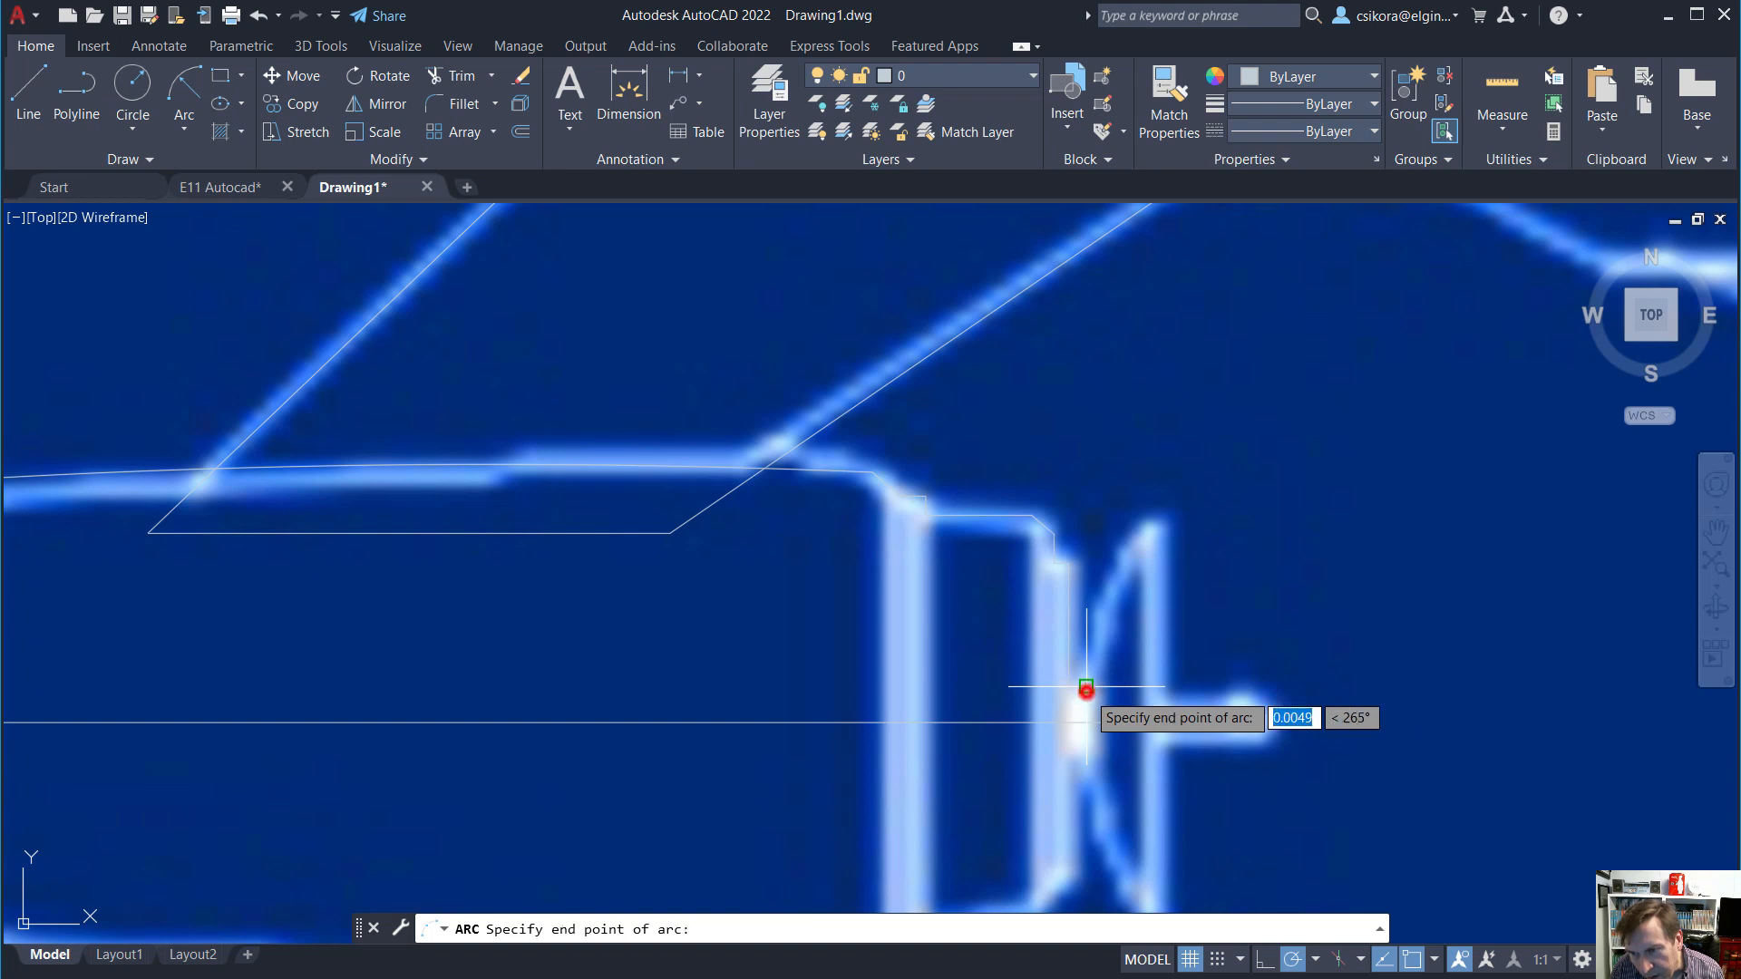
left_click(1154, 517)
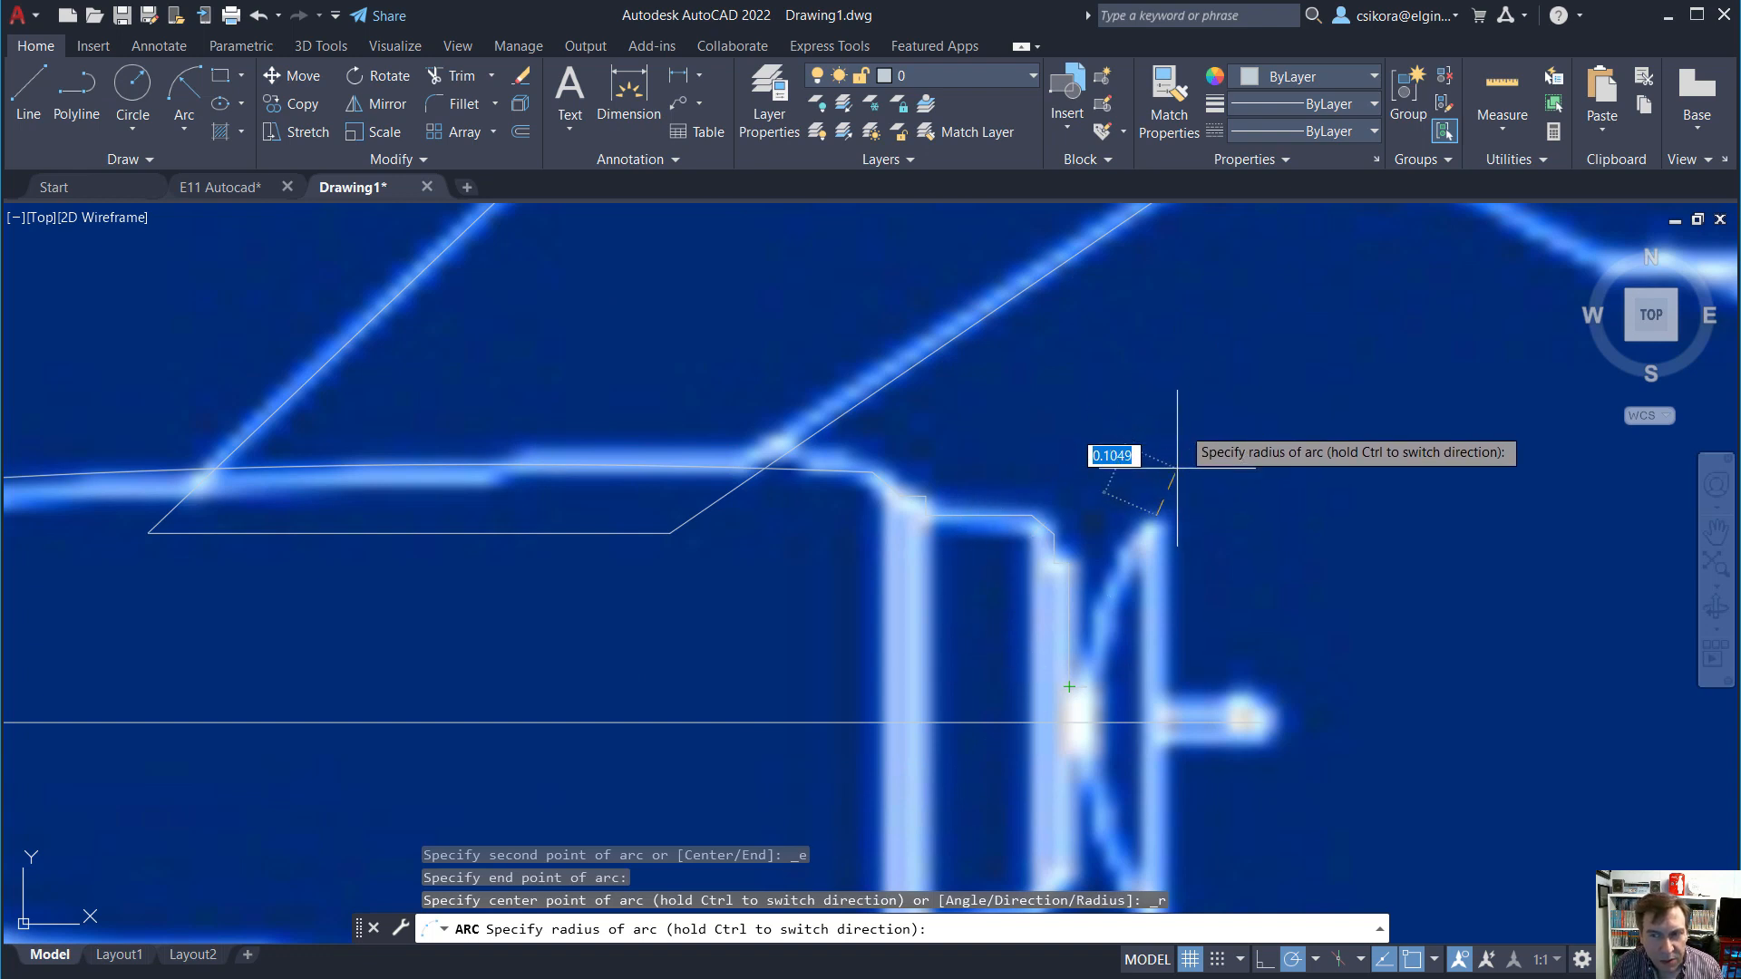
key("Escape")
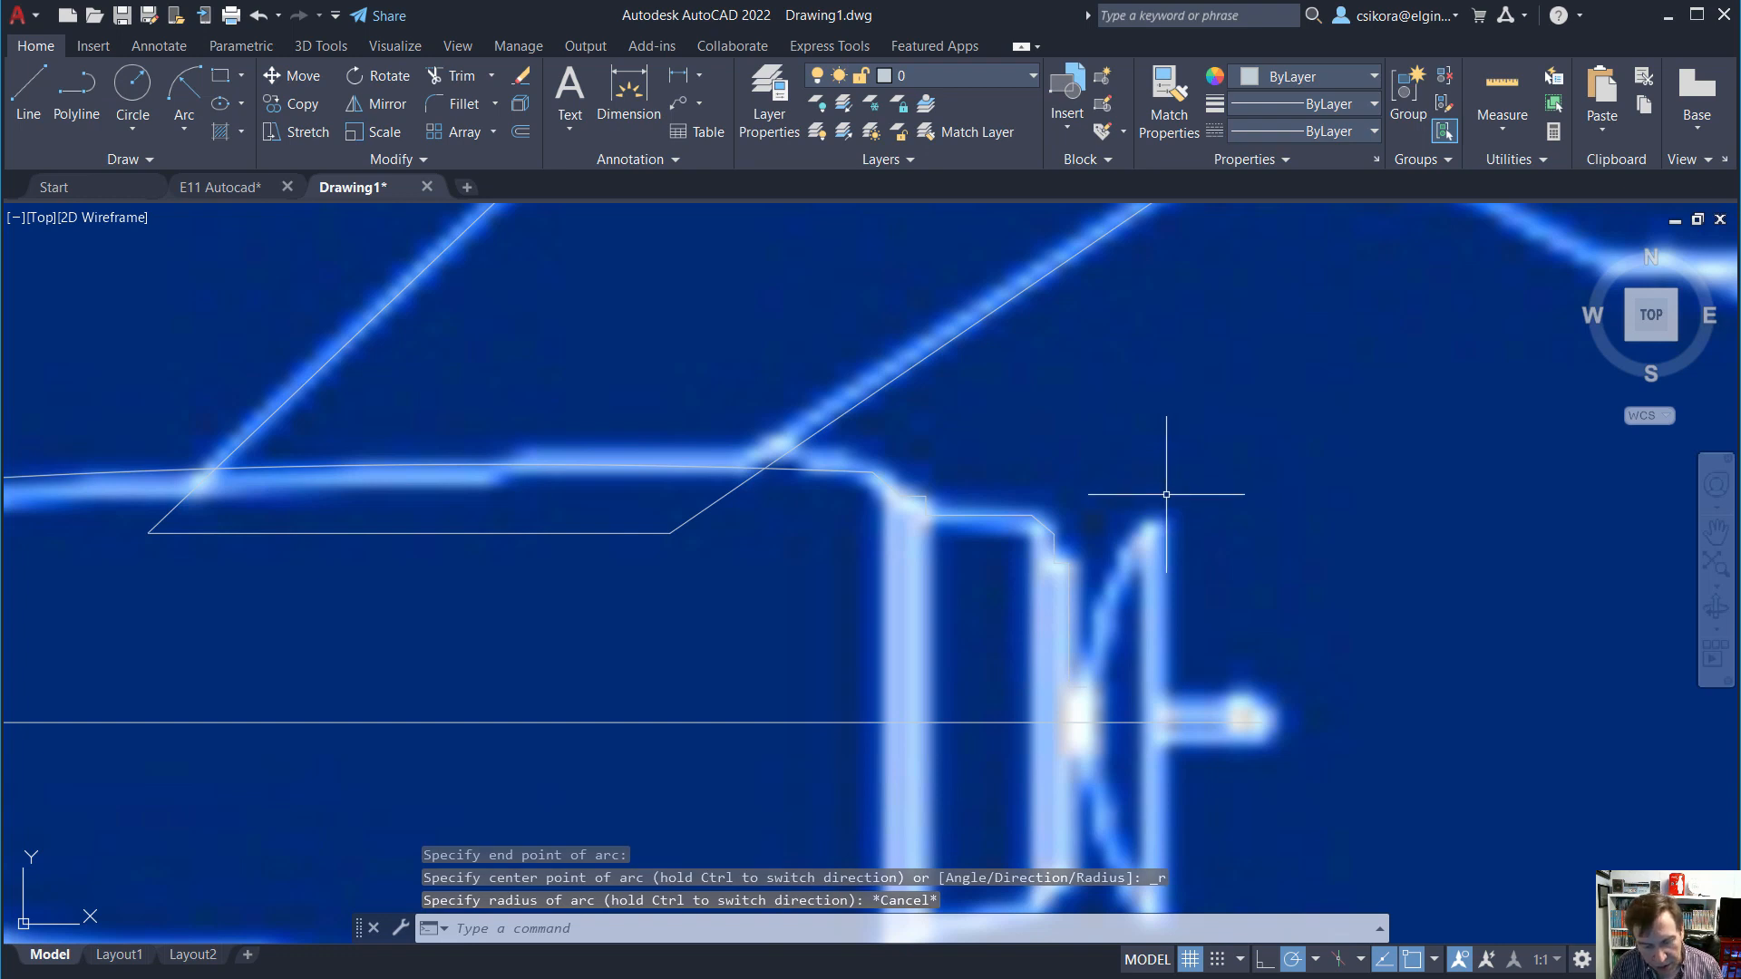
Draw a three-point arc along the deflector dish's back, from its upper tip through the ring's short front line end to about 0.09 below it.
key("Return")
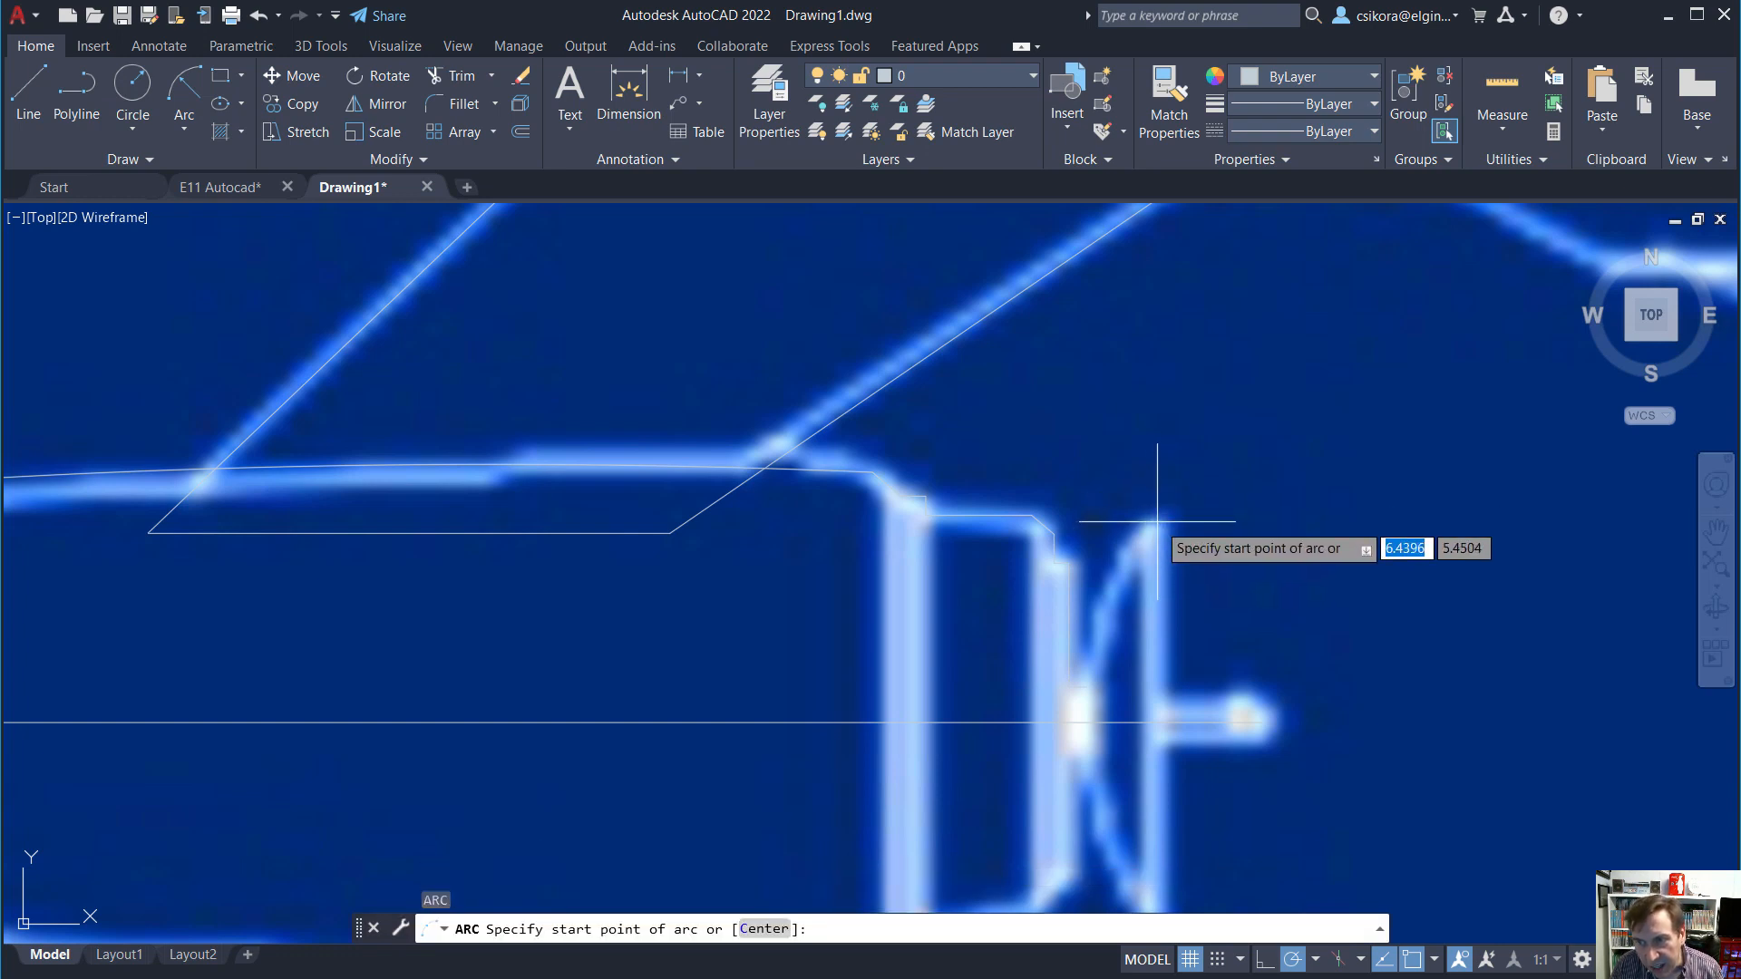
left_click(1157, 521)
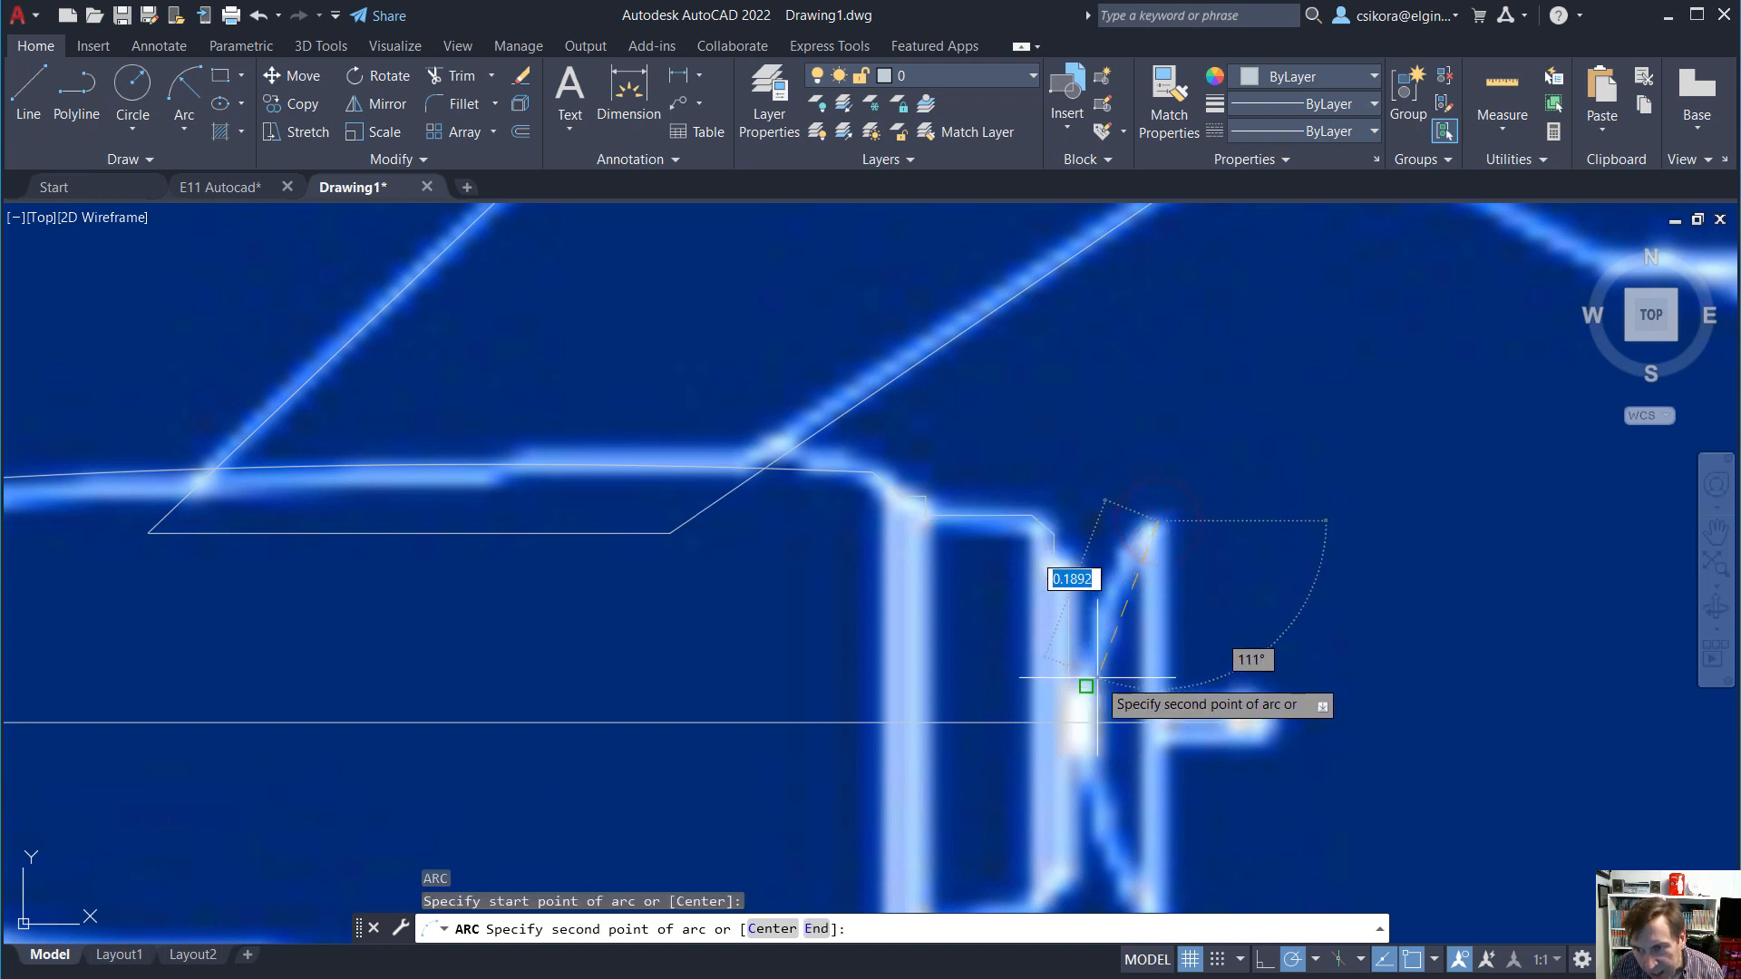
left_click(1086, 687)
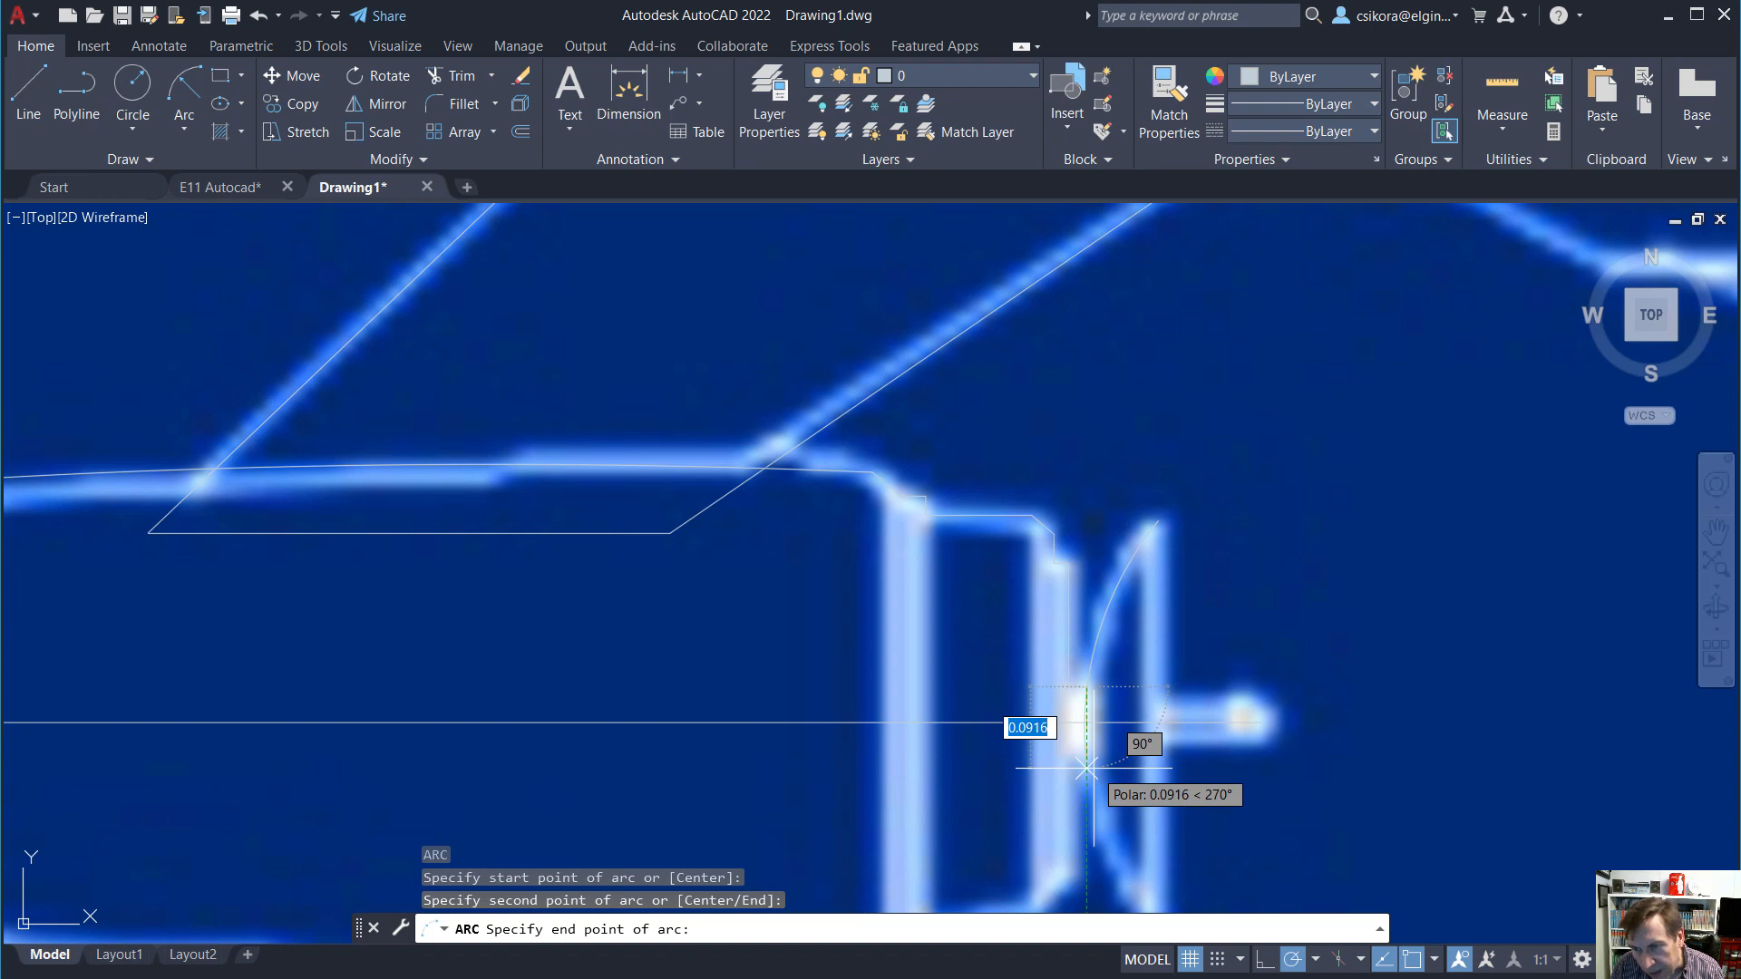
left_click(1086, 766)
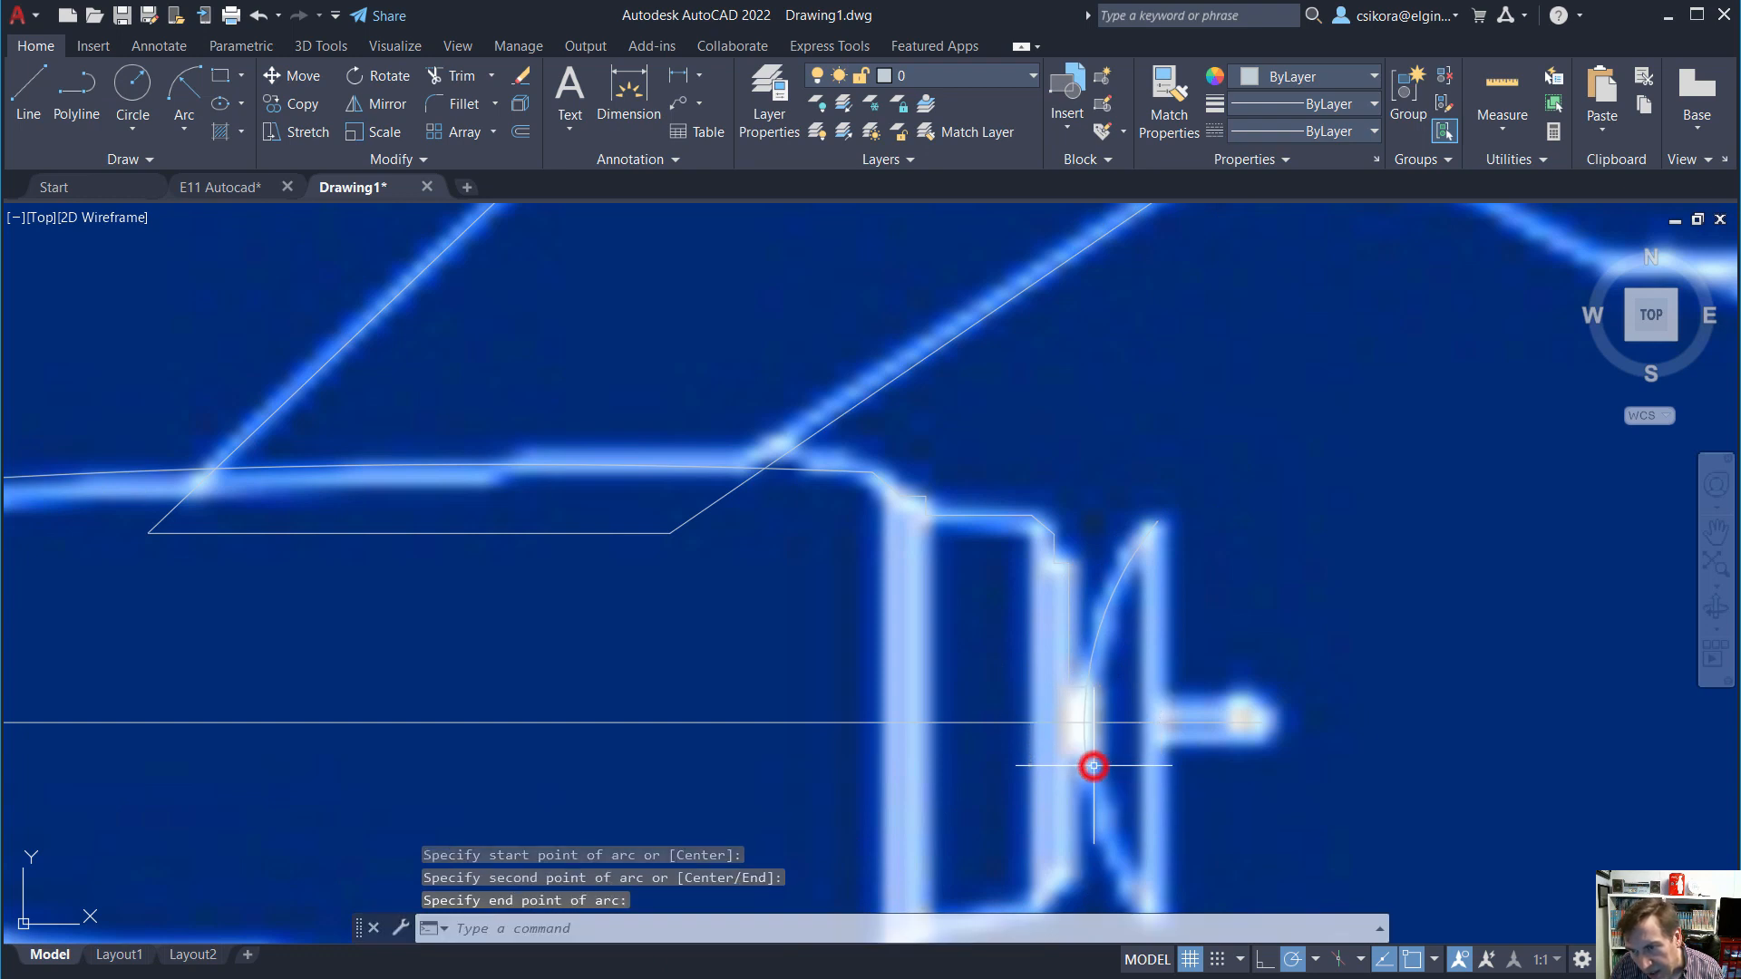
Trim the dish arc below the ring's short front line and the lower hull's center line beyond the arc.
scroll(1151, 773, "up", 2)
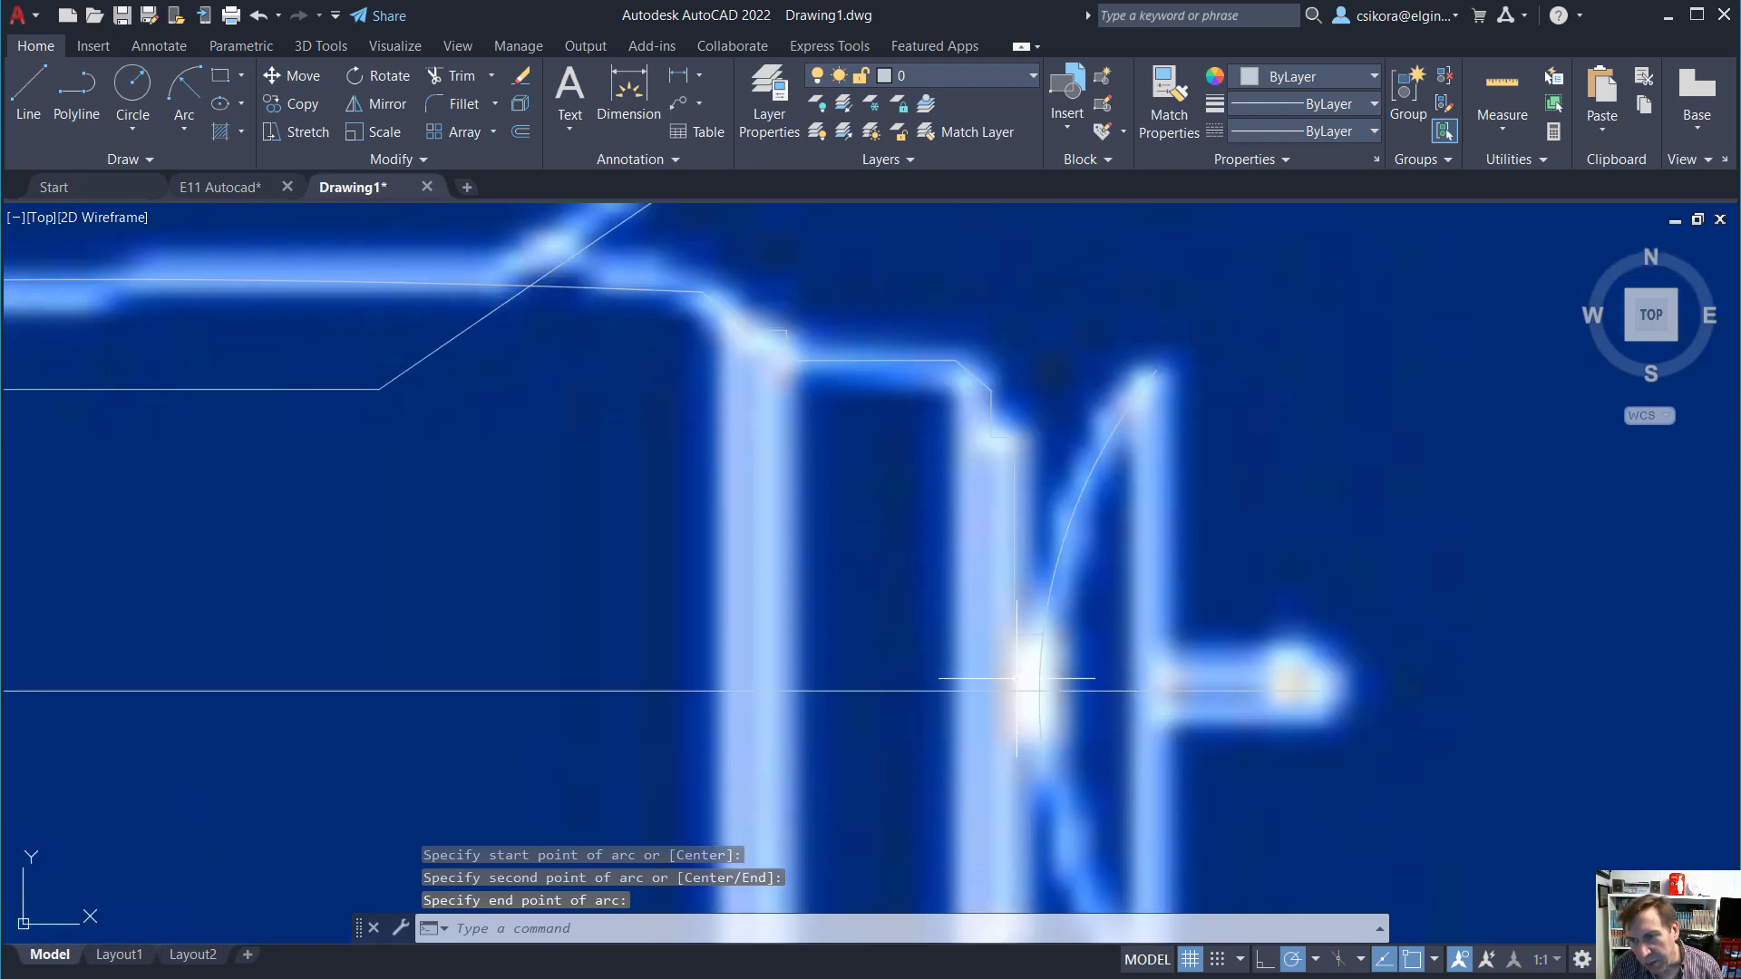
scroll(1104, 770, "up", 2)
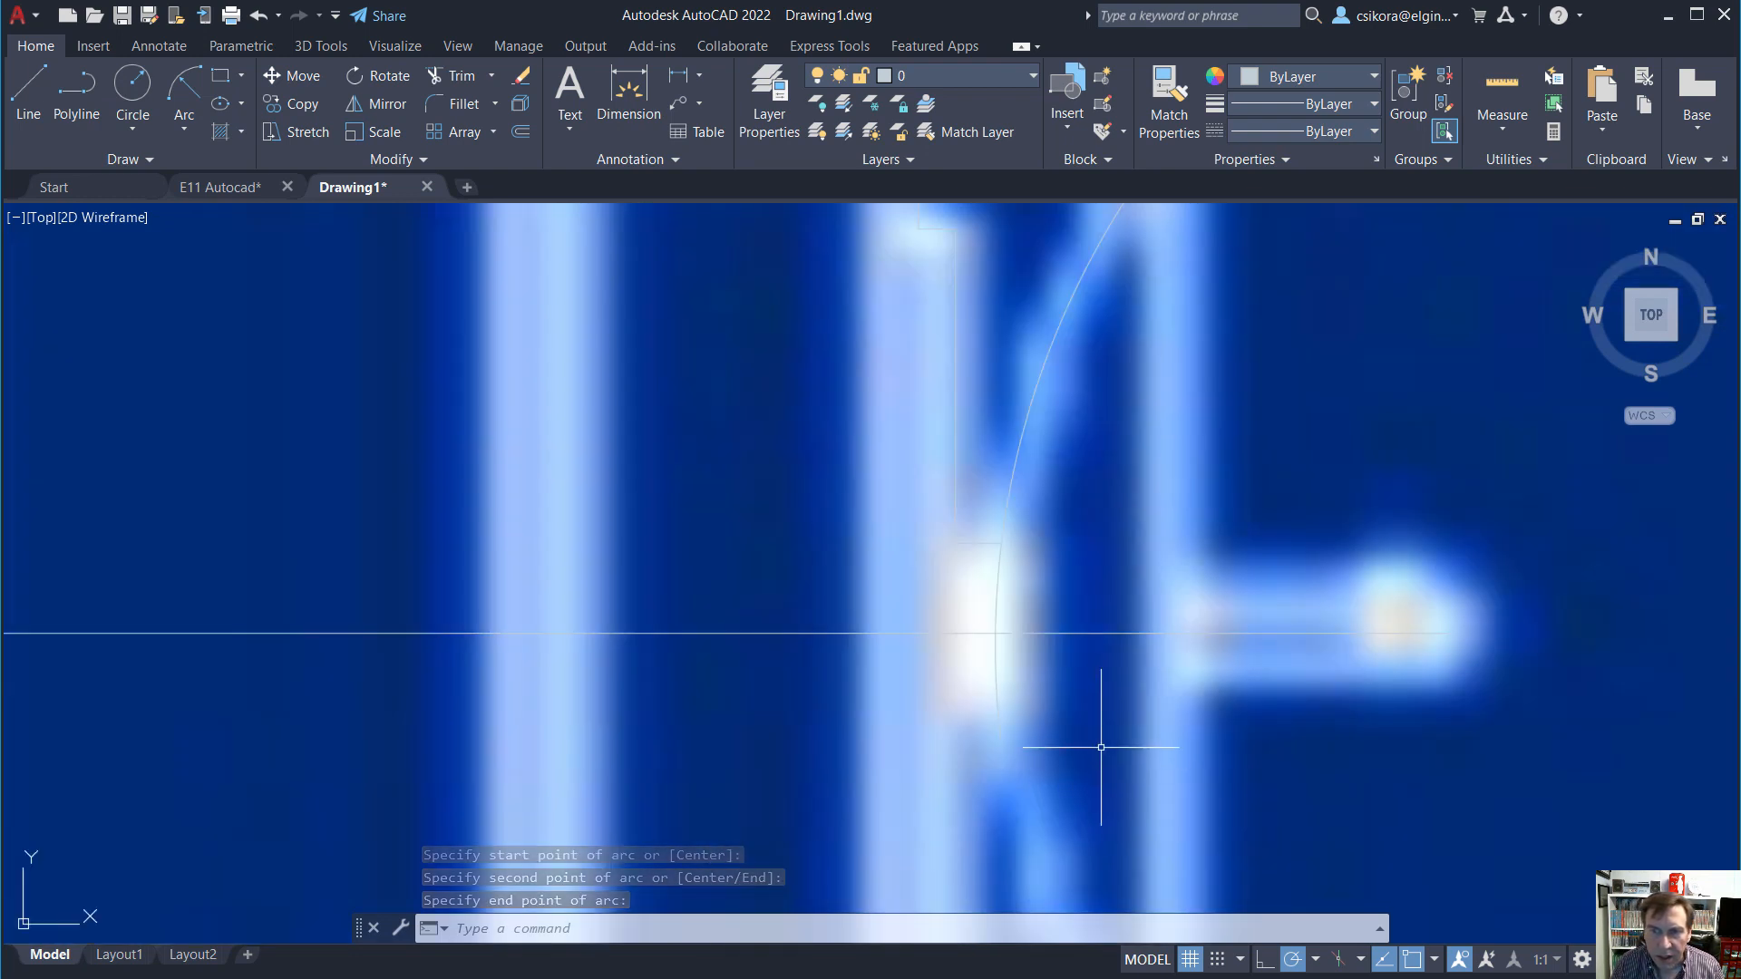
scroll(1081, 656, "down", 2)
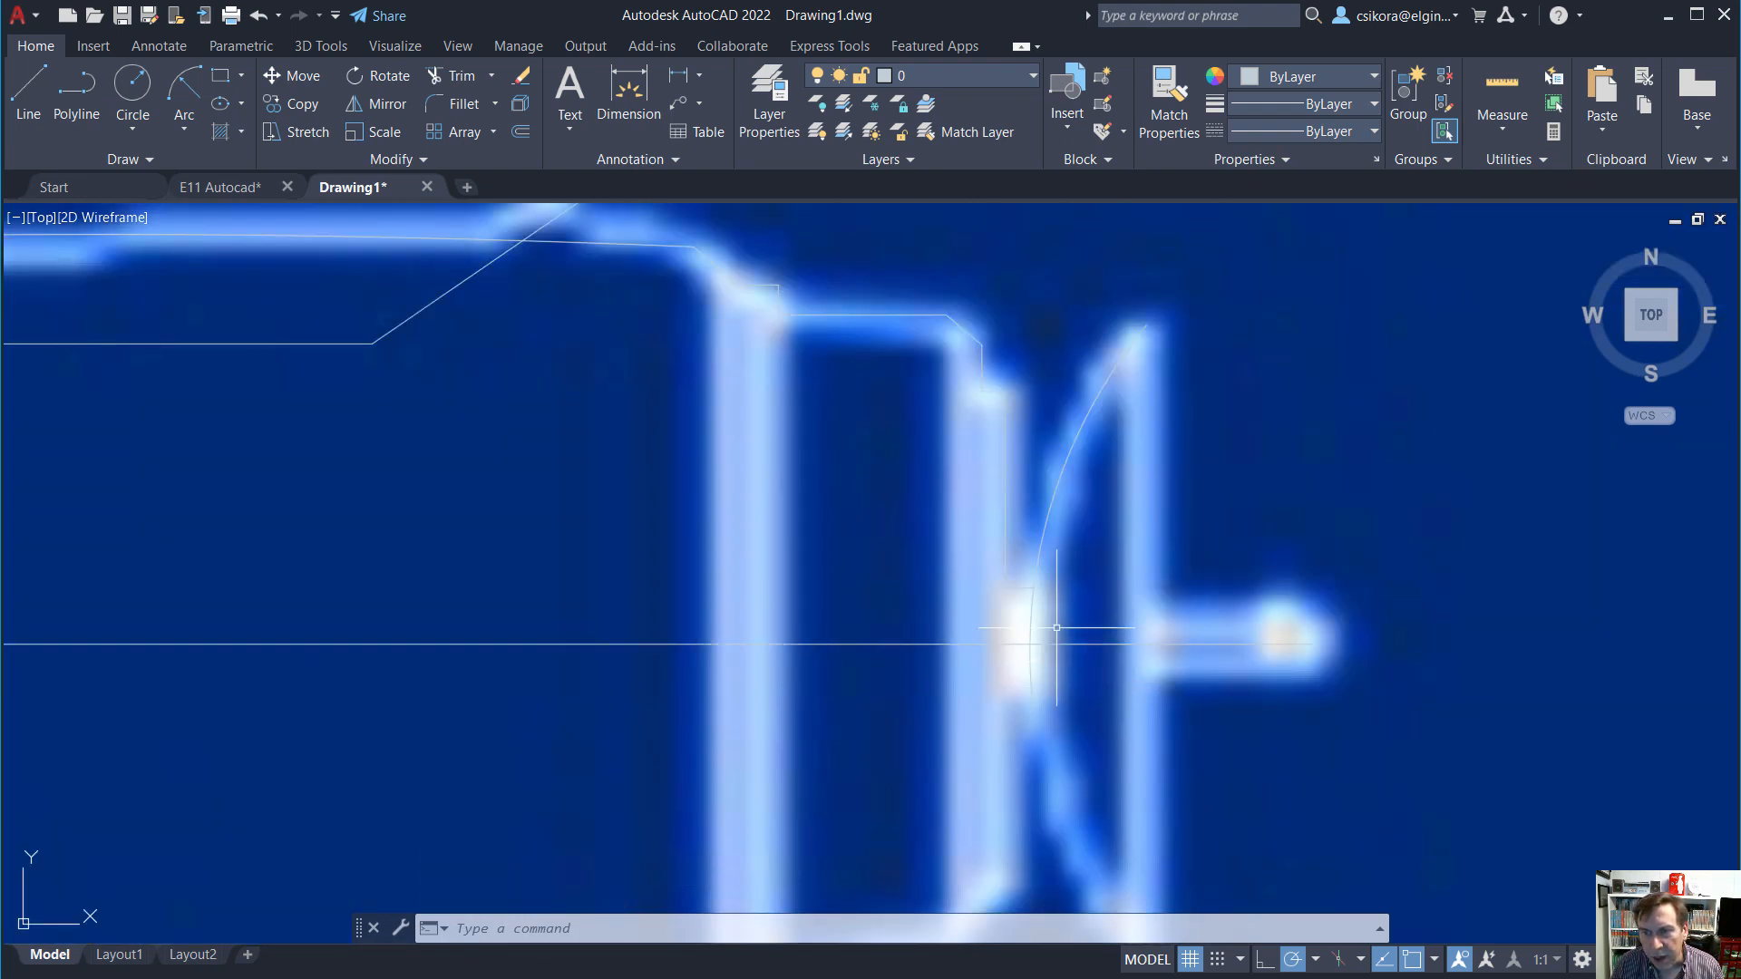
left_click(451, 79)
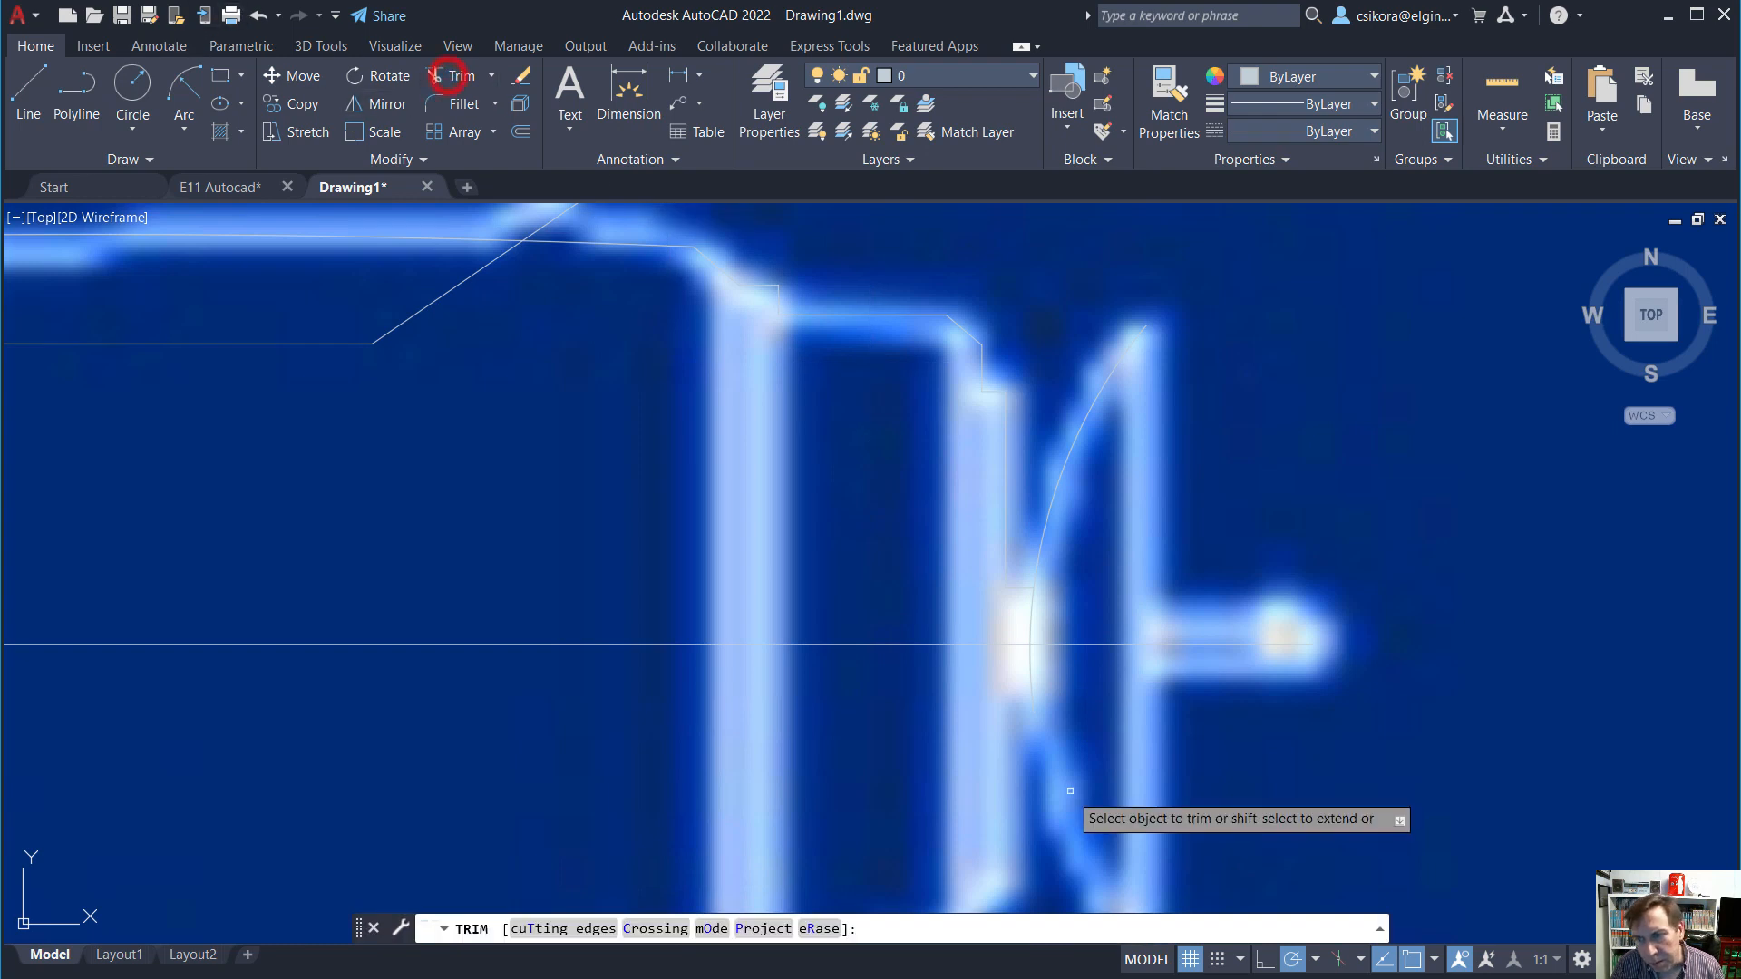
left_click(1026, 682)
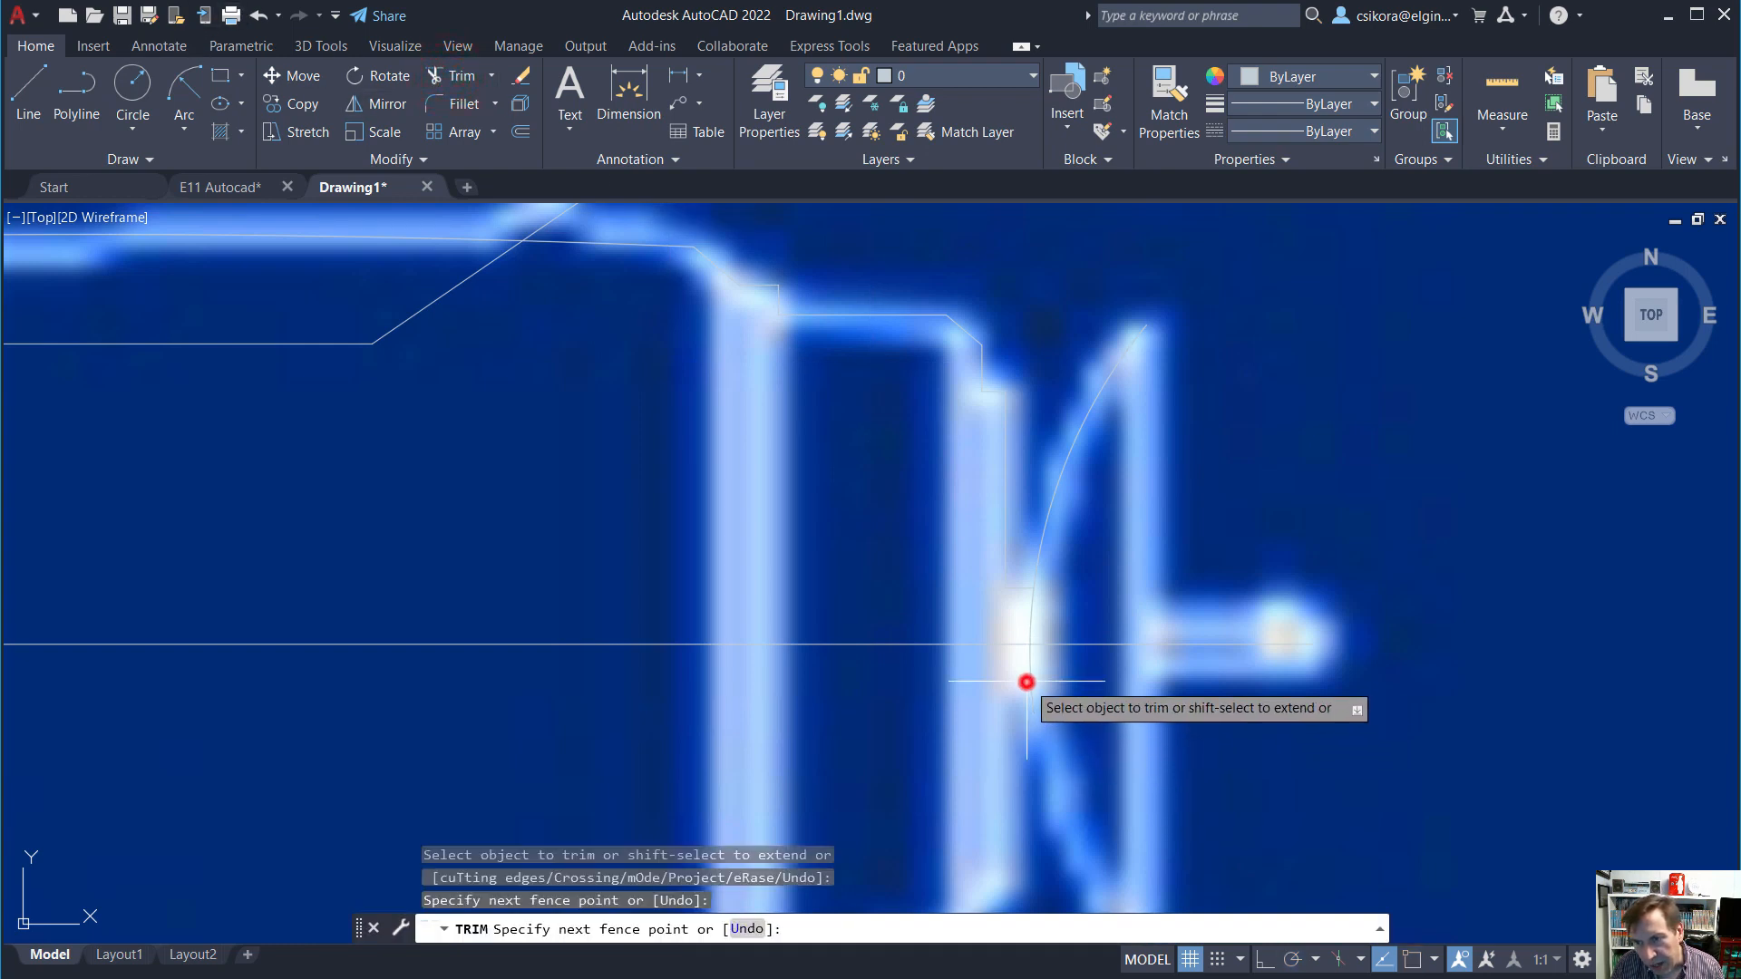
left_click(1036, 615)
left_click(998, 610)
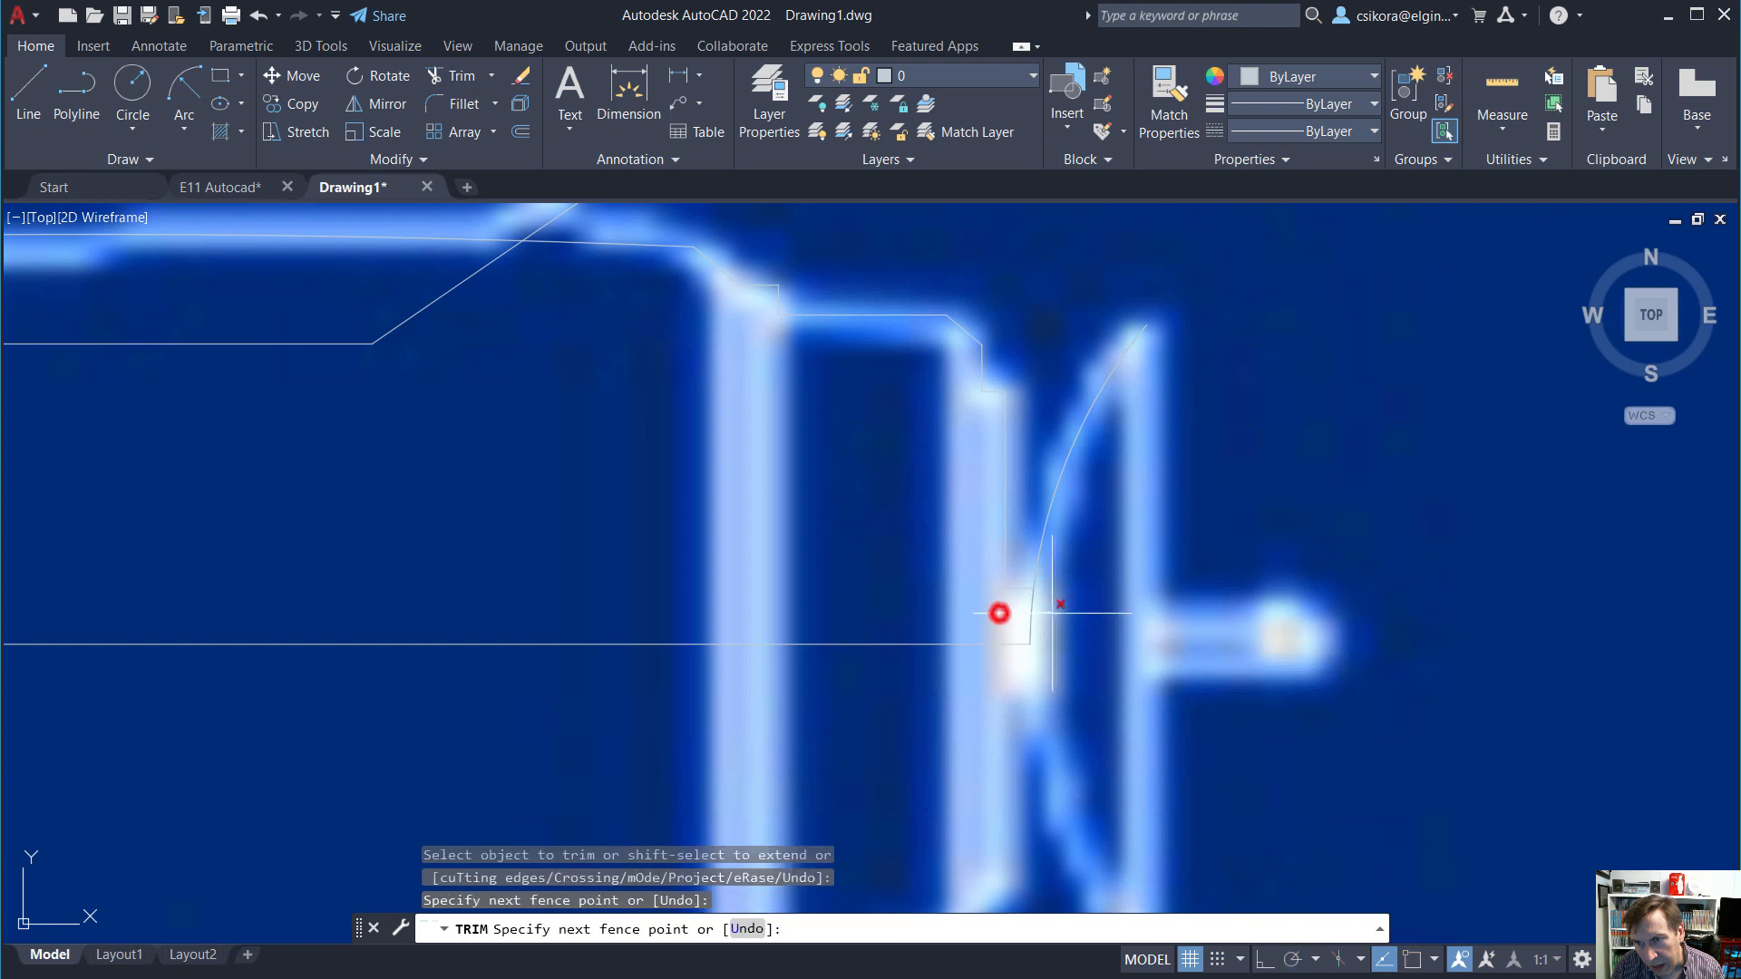
left_click(998, 610)
scroll(1105, 717, "down", 2)
scroll(1110, 653, "down", 2)
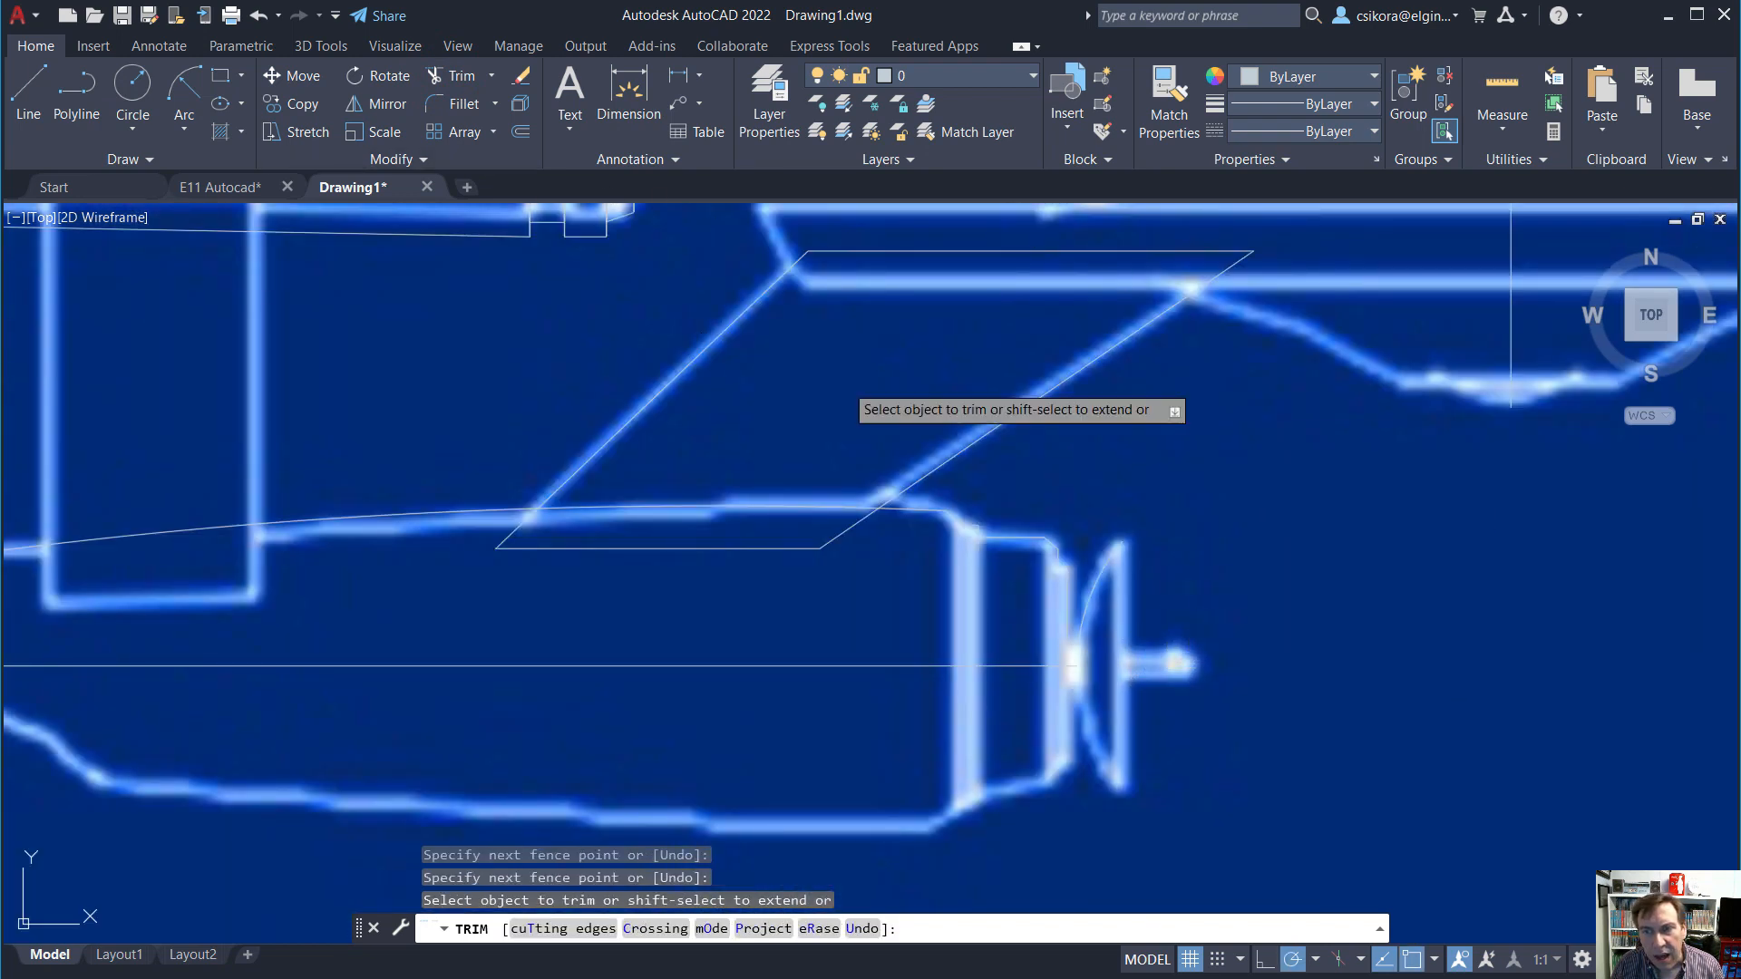
key("Escape")
Copy the trimmed dish arc and paste the duplicate slightly forward of and below the original to give the dish thickness.
scroll(1130, 602, "up", 2)
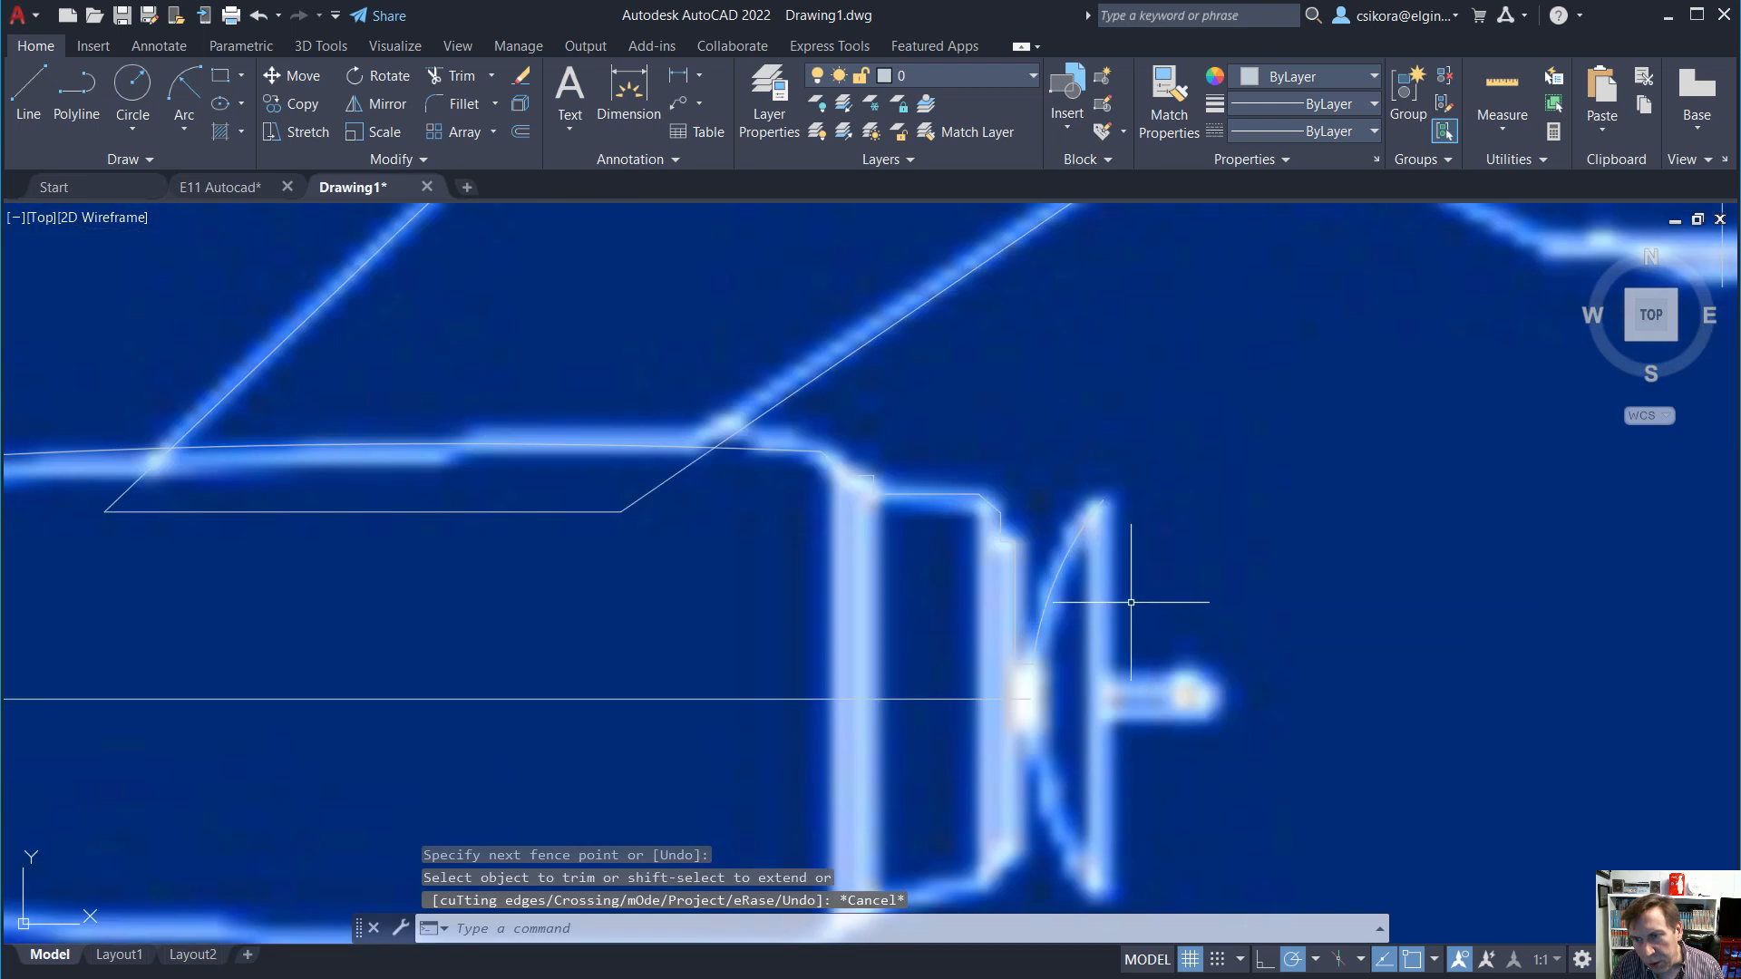
left_click(1052, 585)
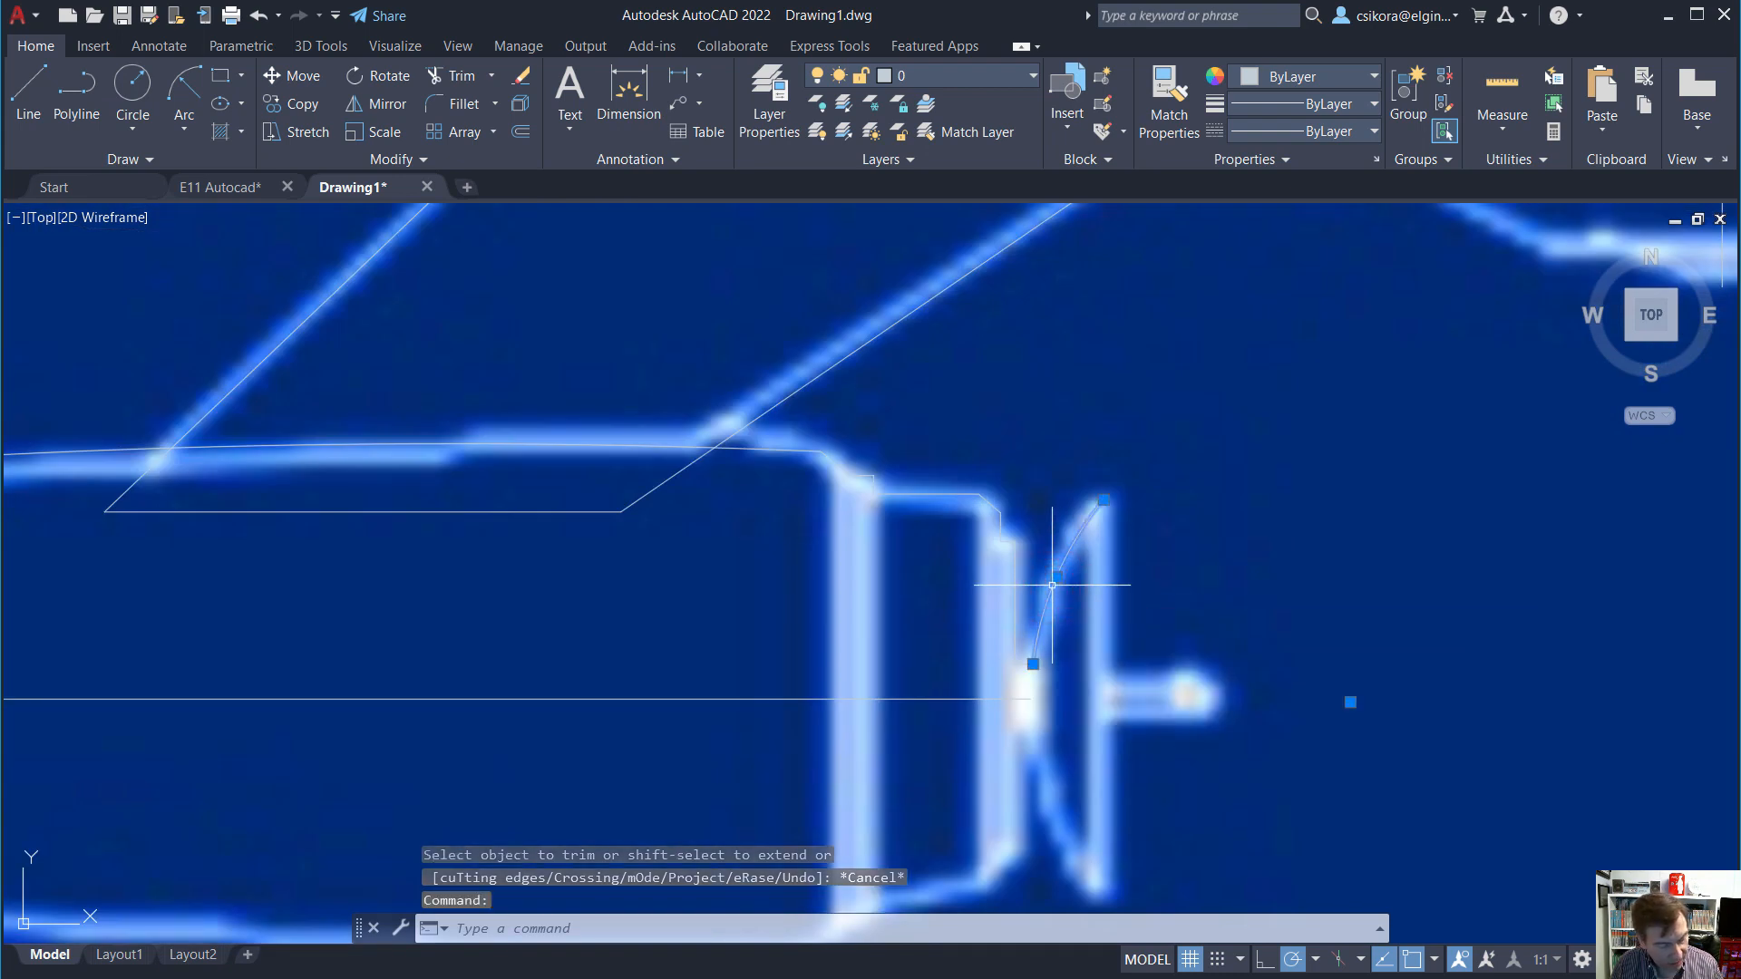
key("ctrl+c")
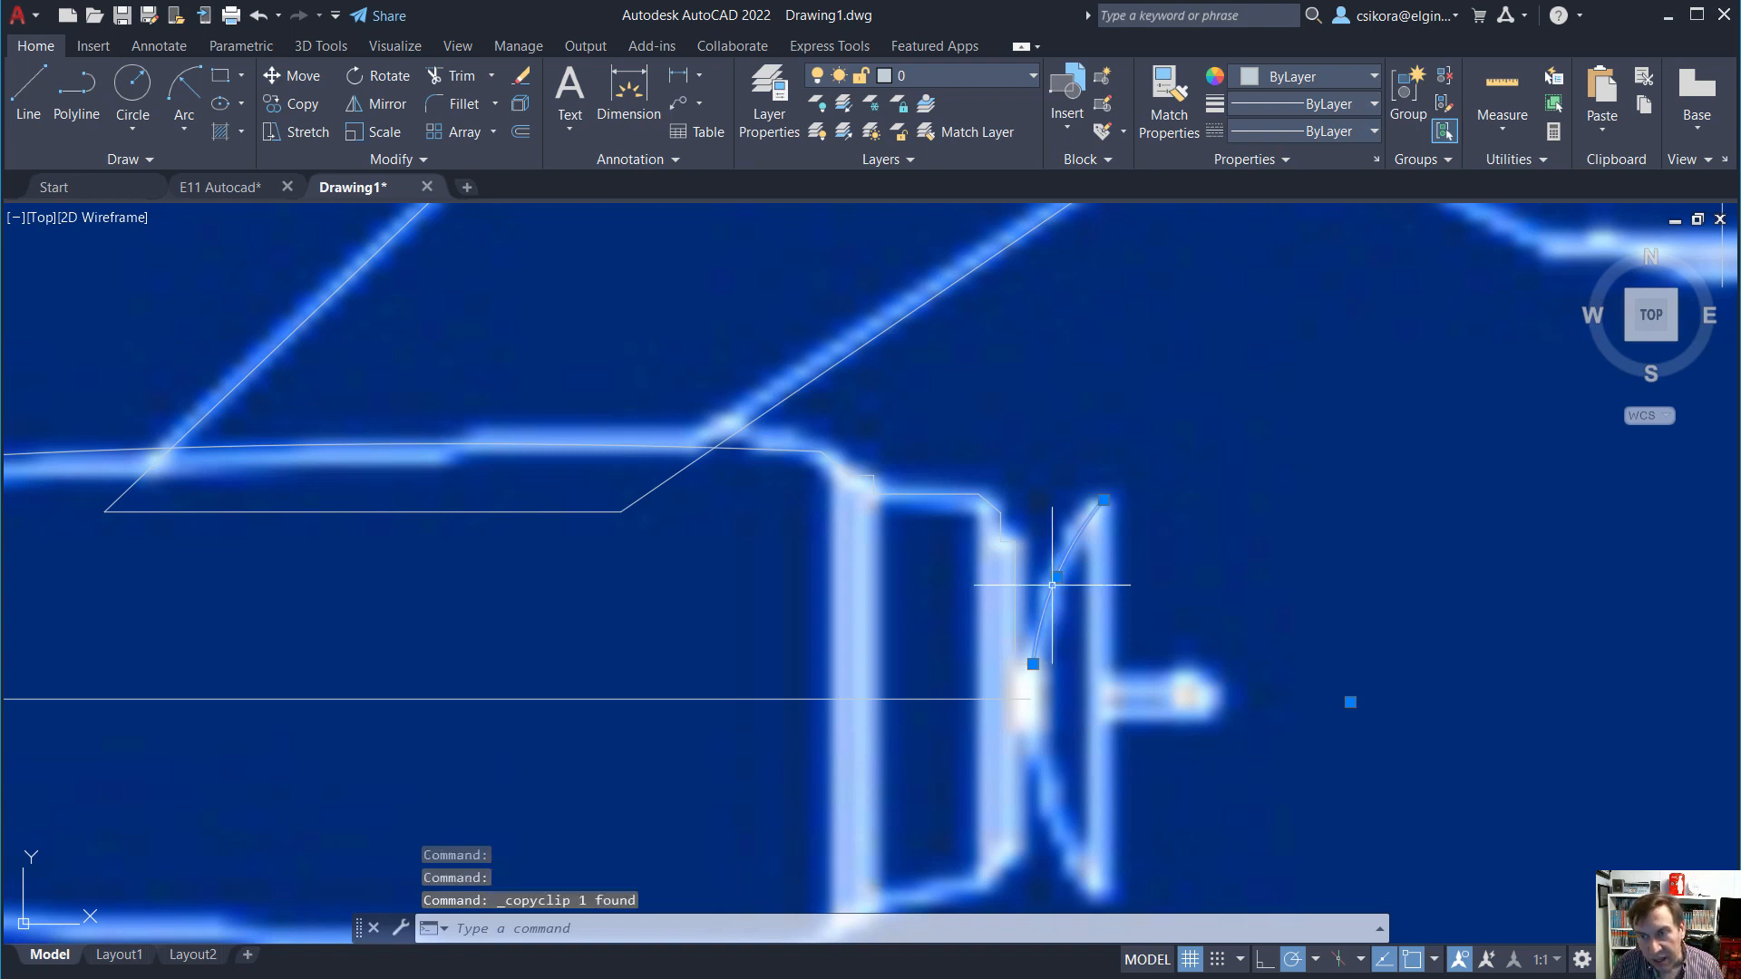
key("ctrl+v")
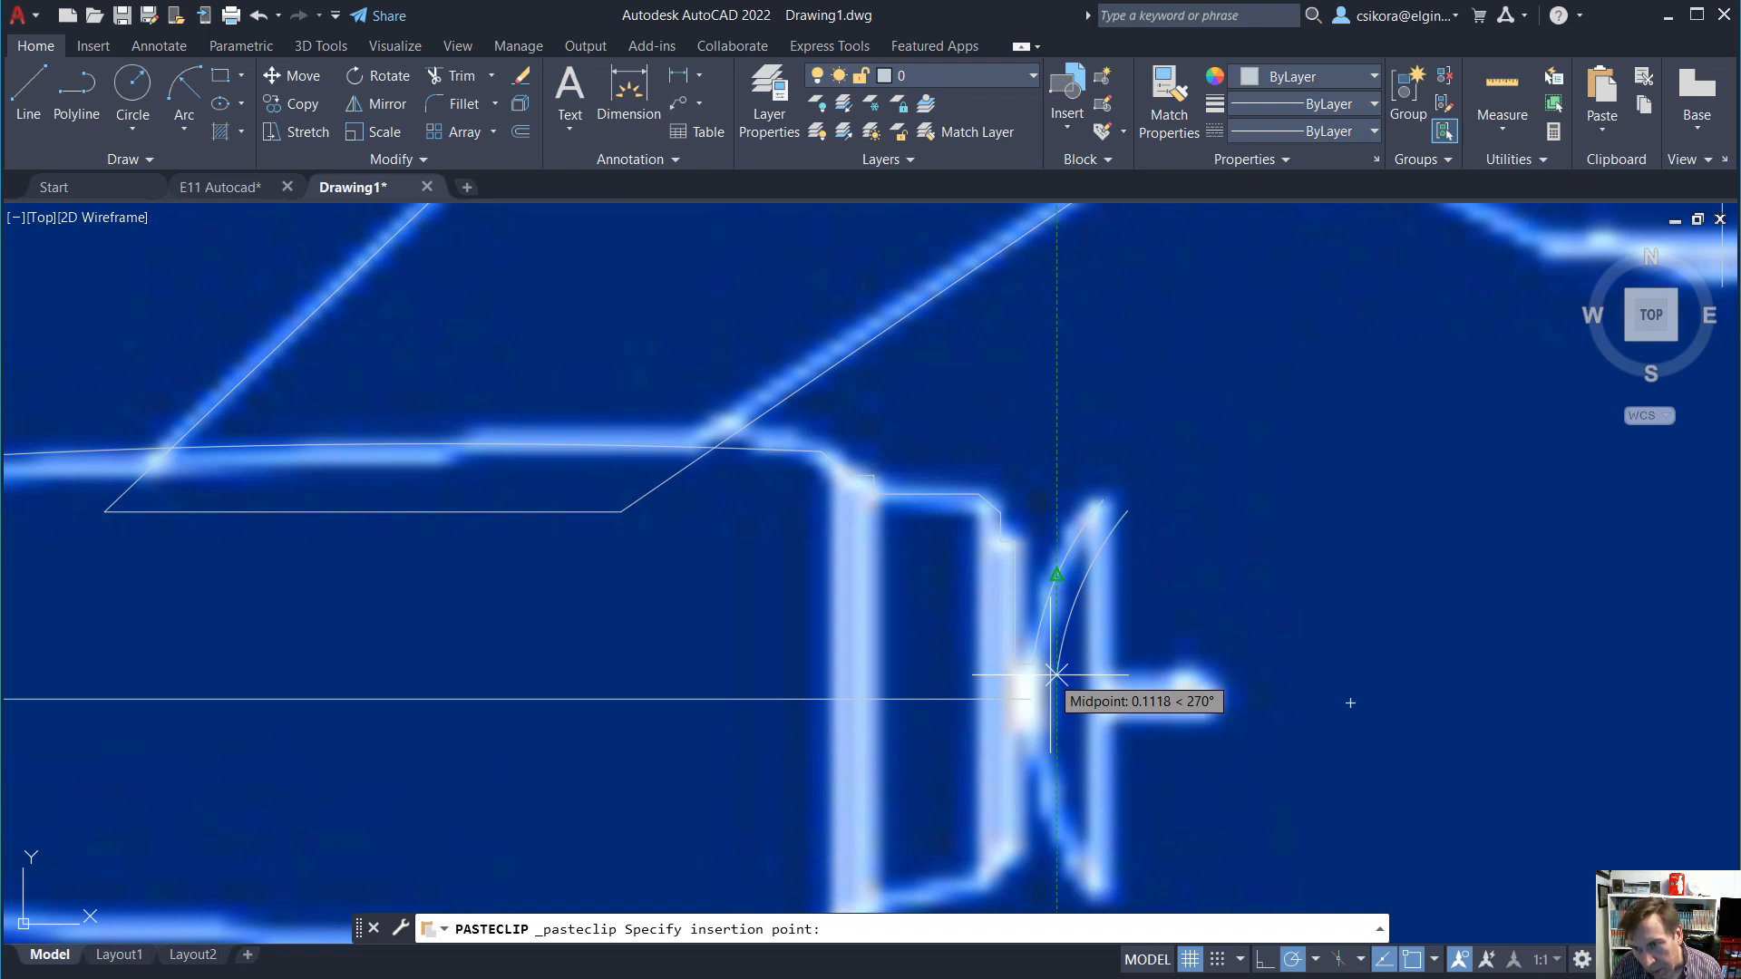
scroll(1054, 675, "up", 3)
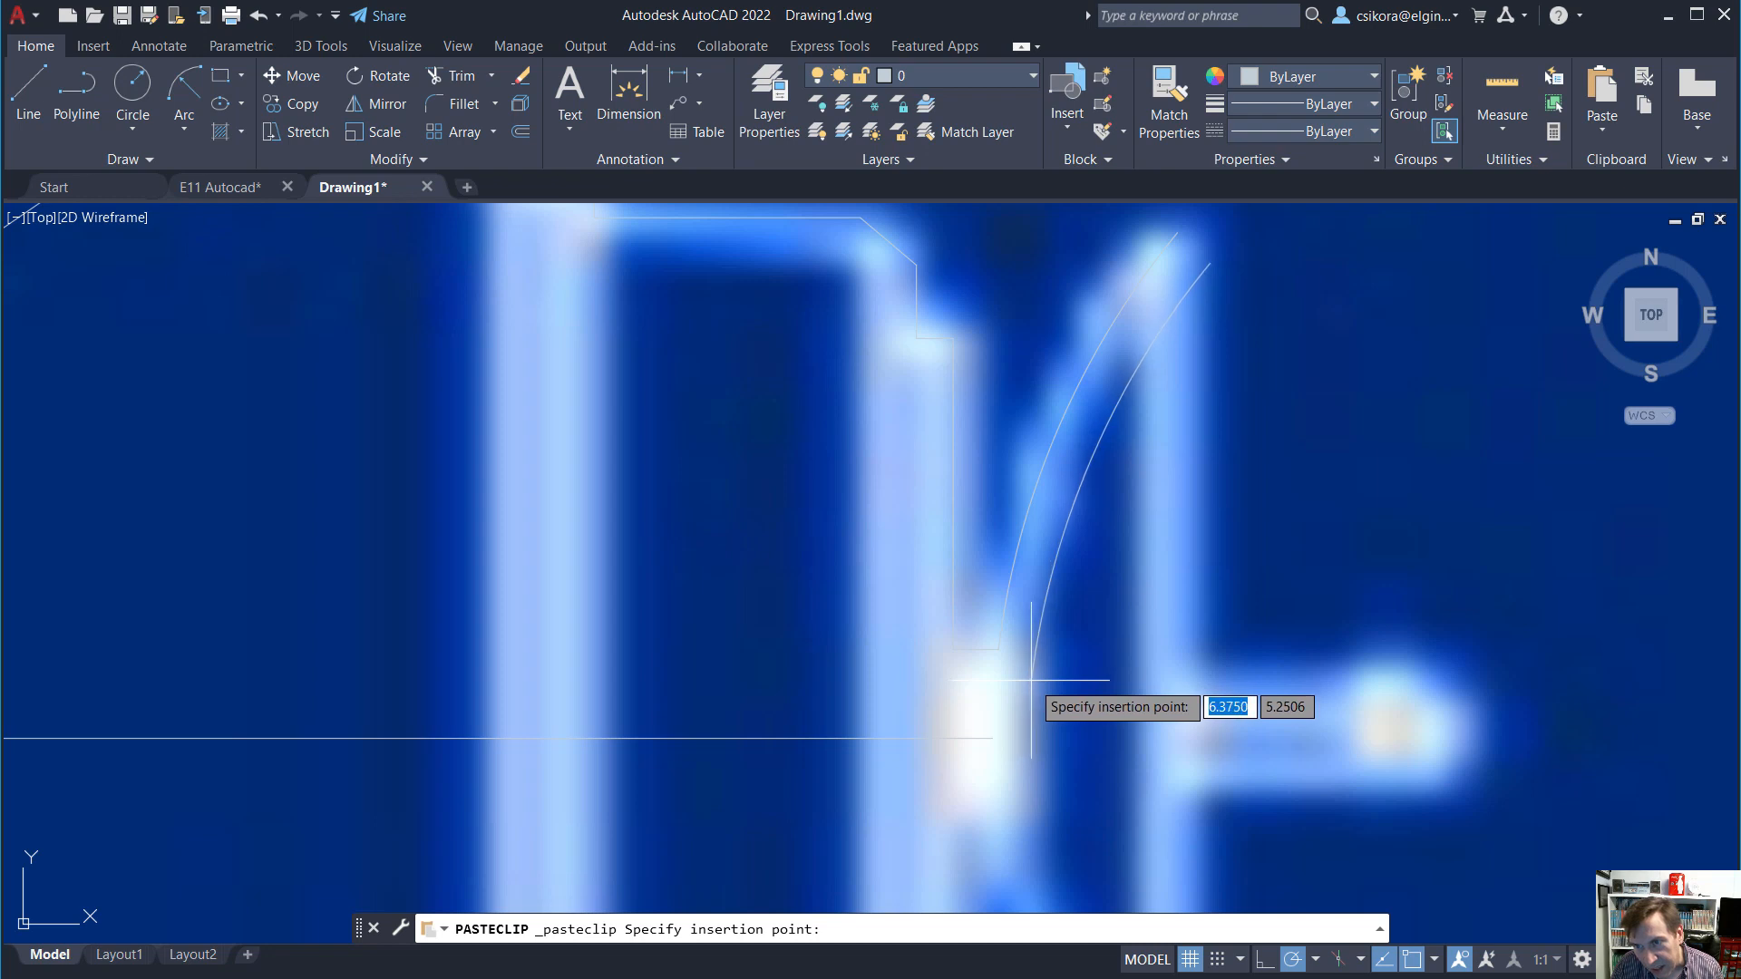
left_click(1025, 681)
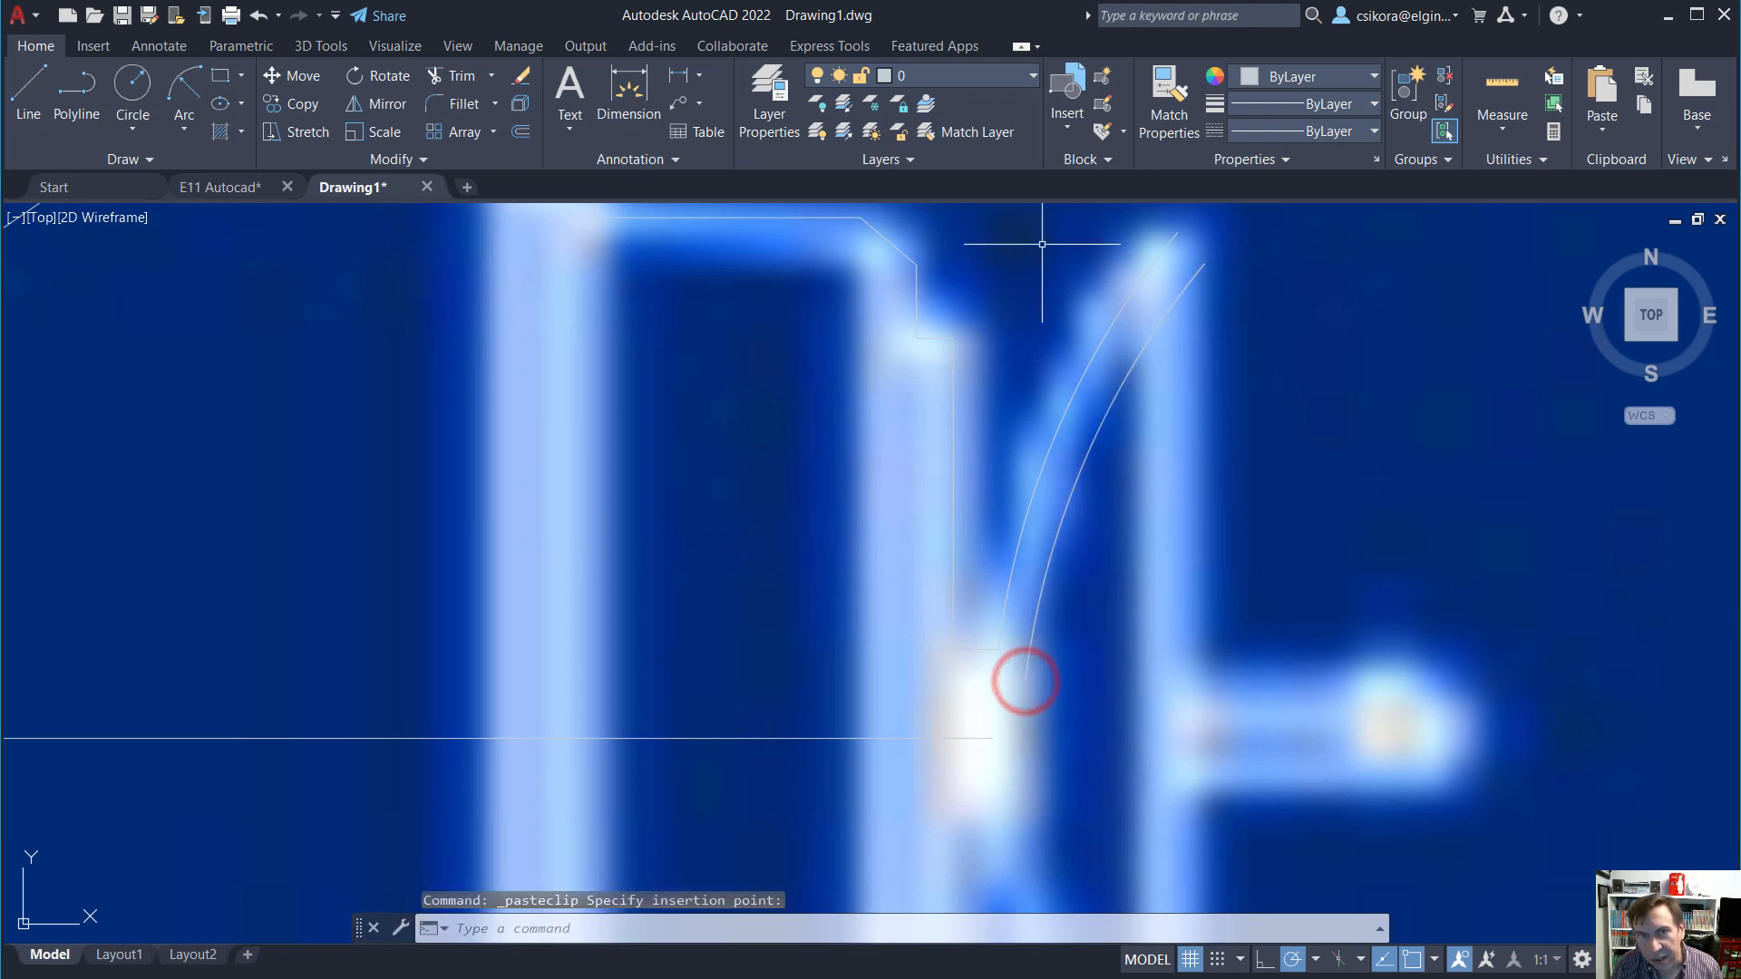
Close the dish profile with a line joining both arcs' upper tips and one about 0.03 long from the copy's lower end to the center line's front end.
left_click(28, 88)
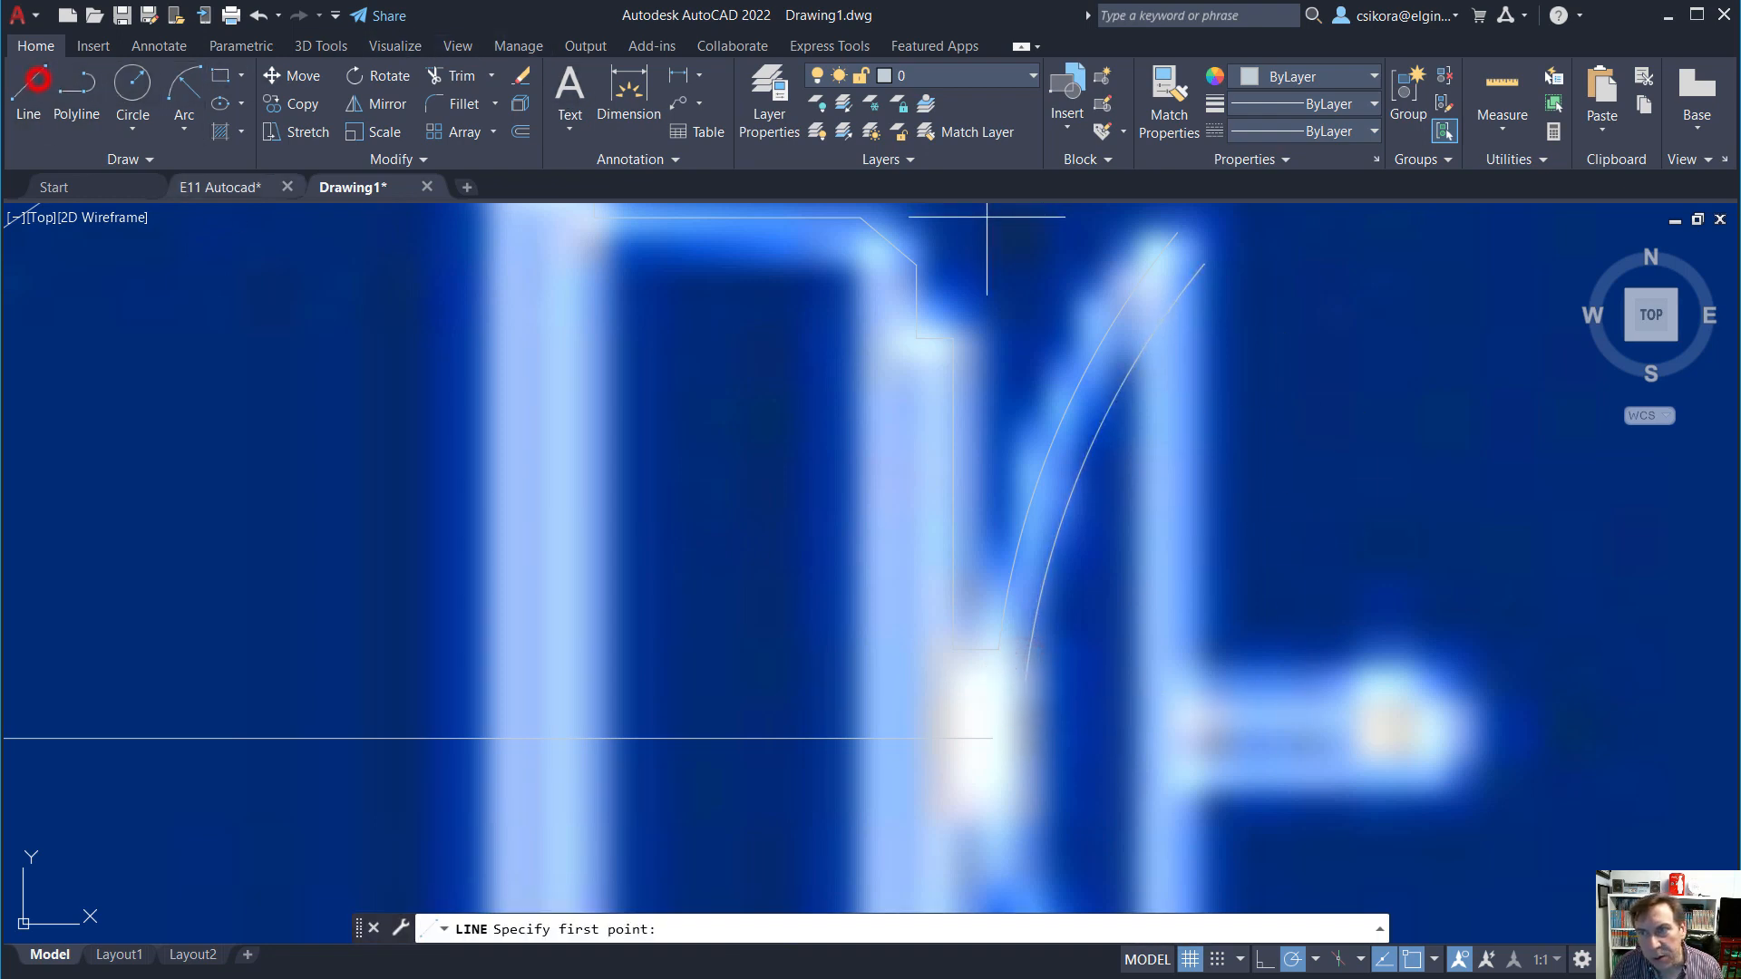
left_click(1176, 232)
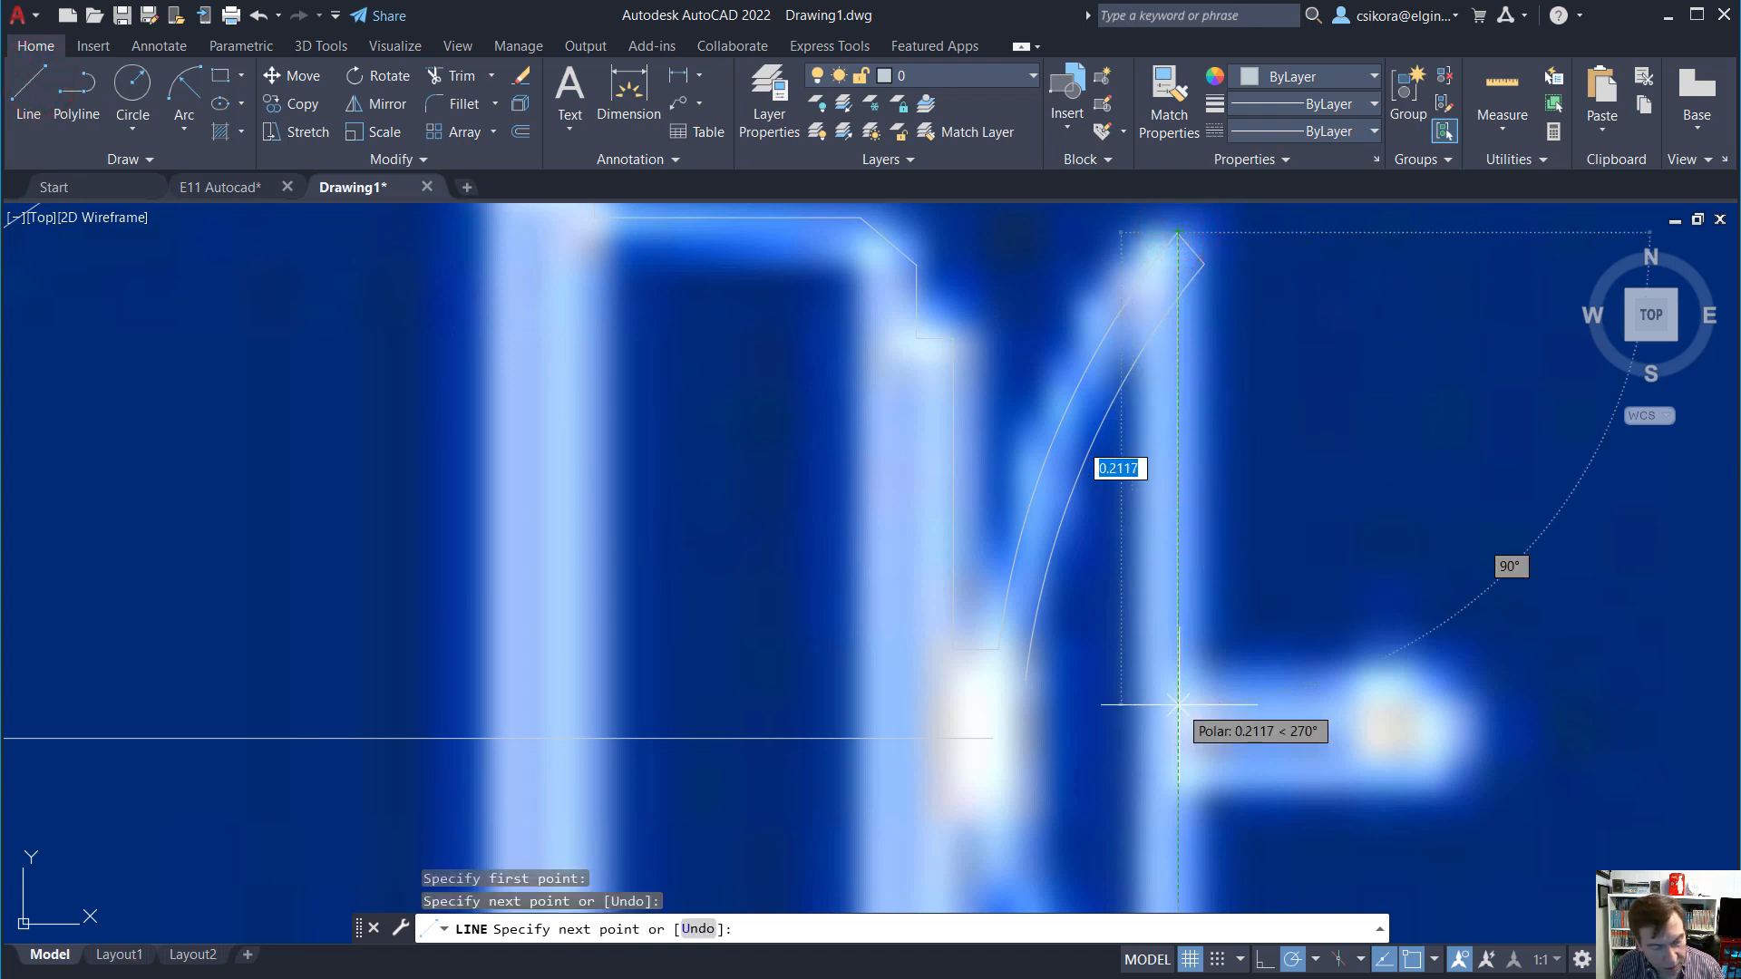
key("Escape")
key("Return")
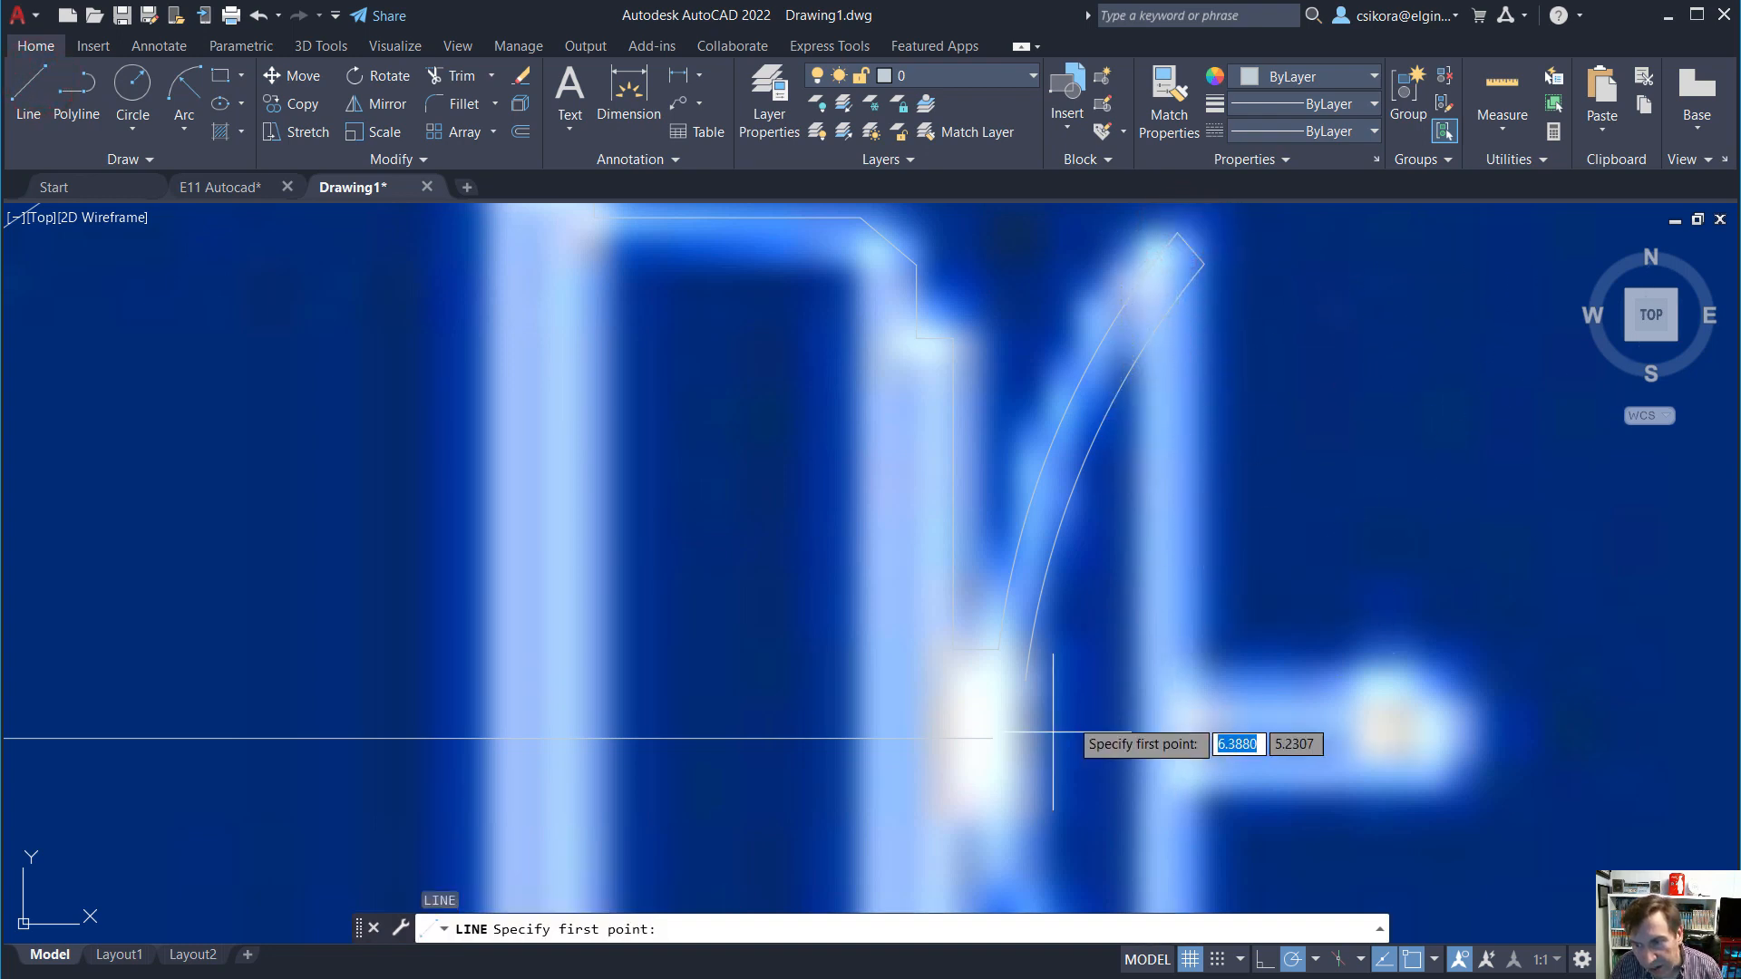
left_click(1025, 680)
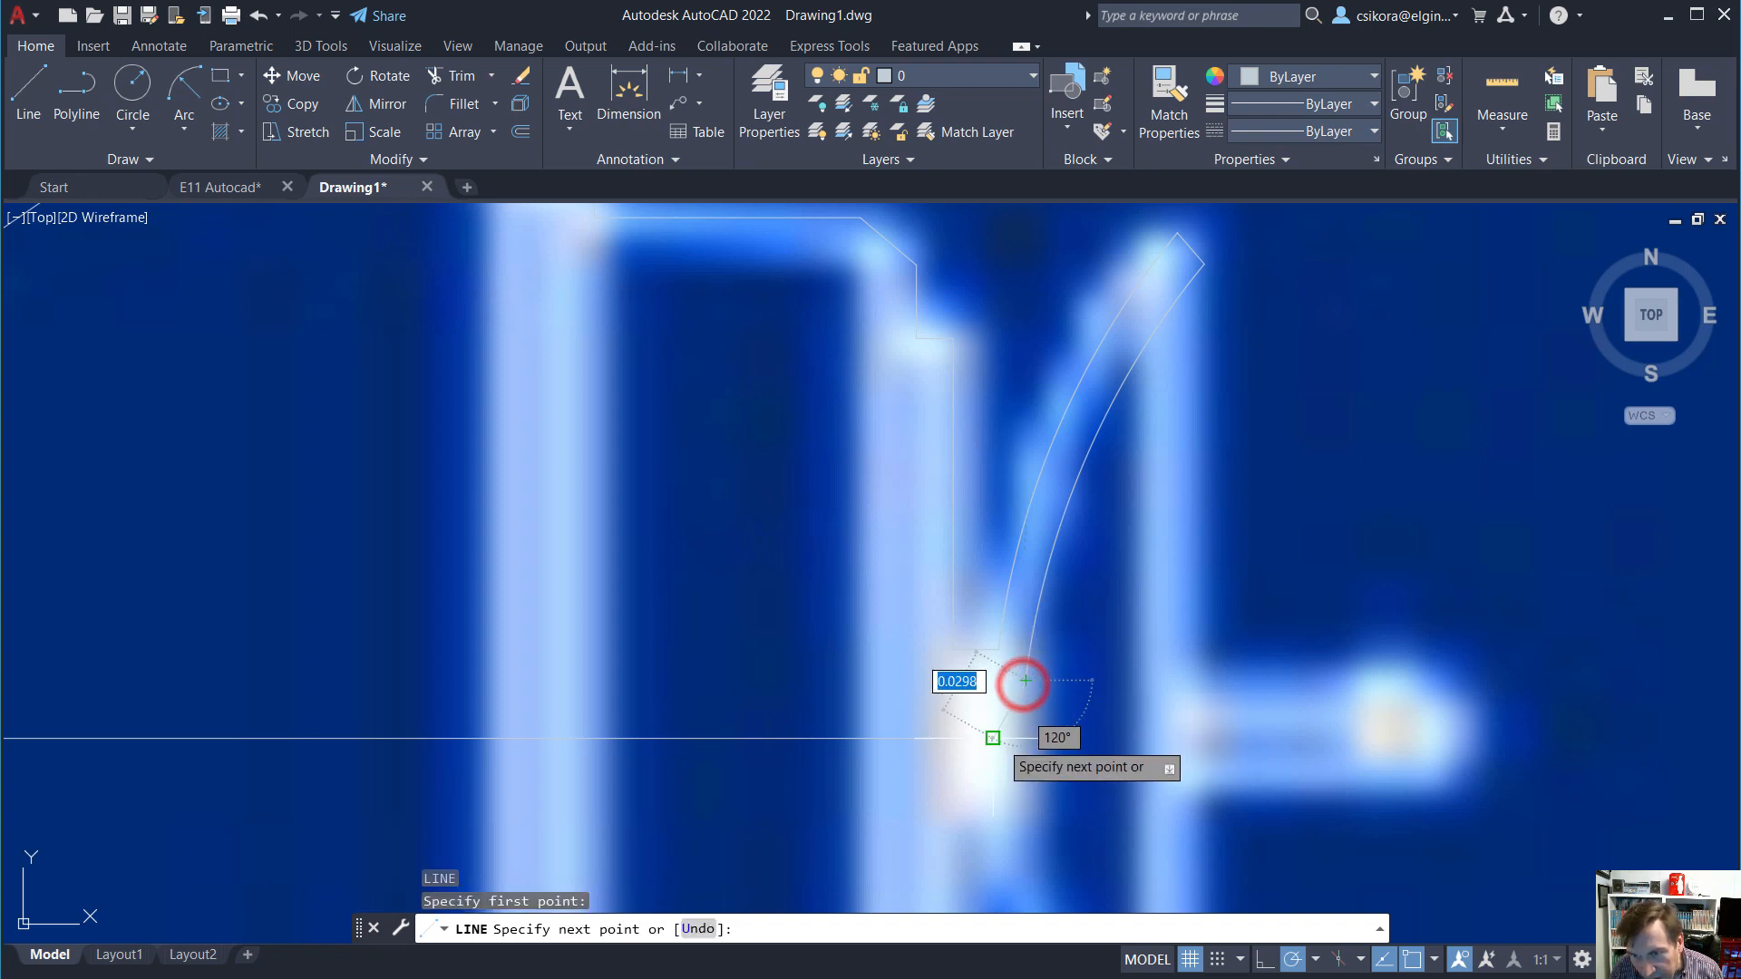
left_click(993, 737)
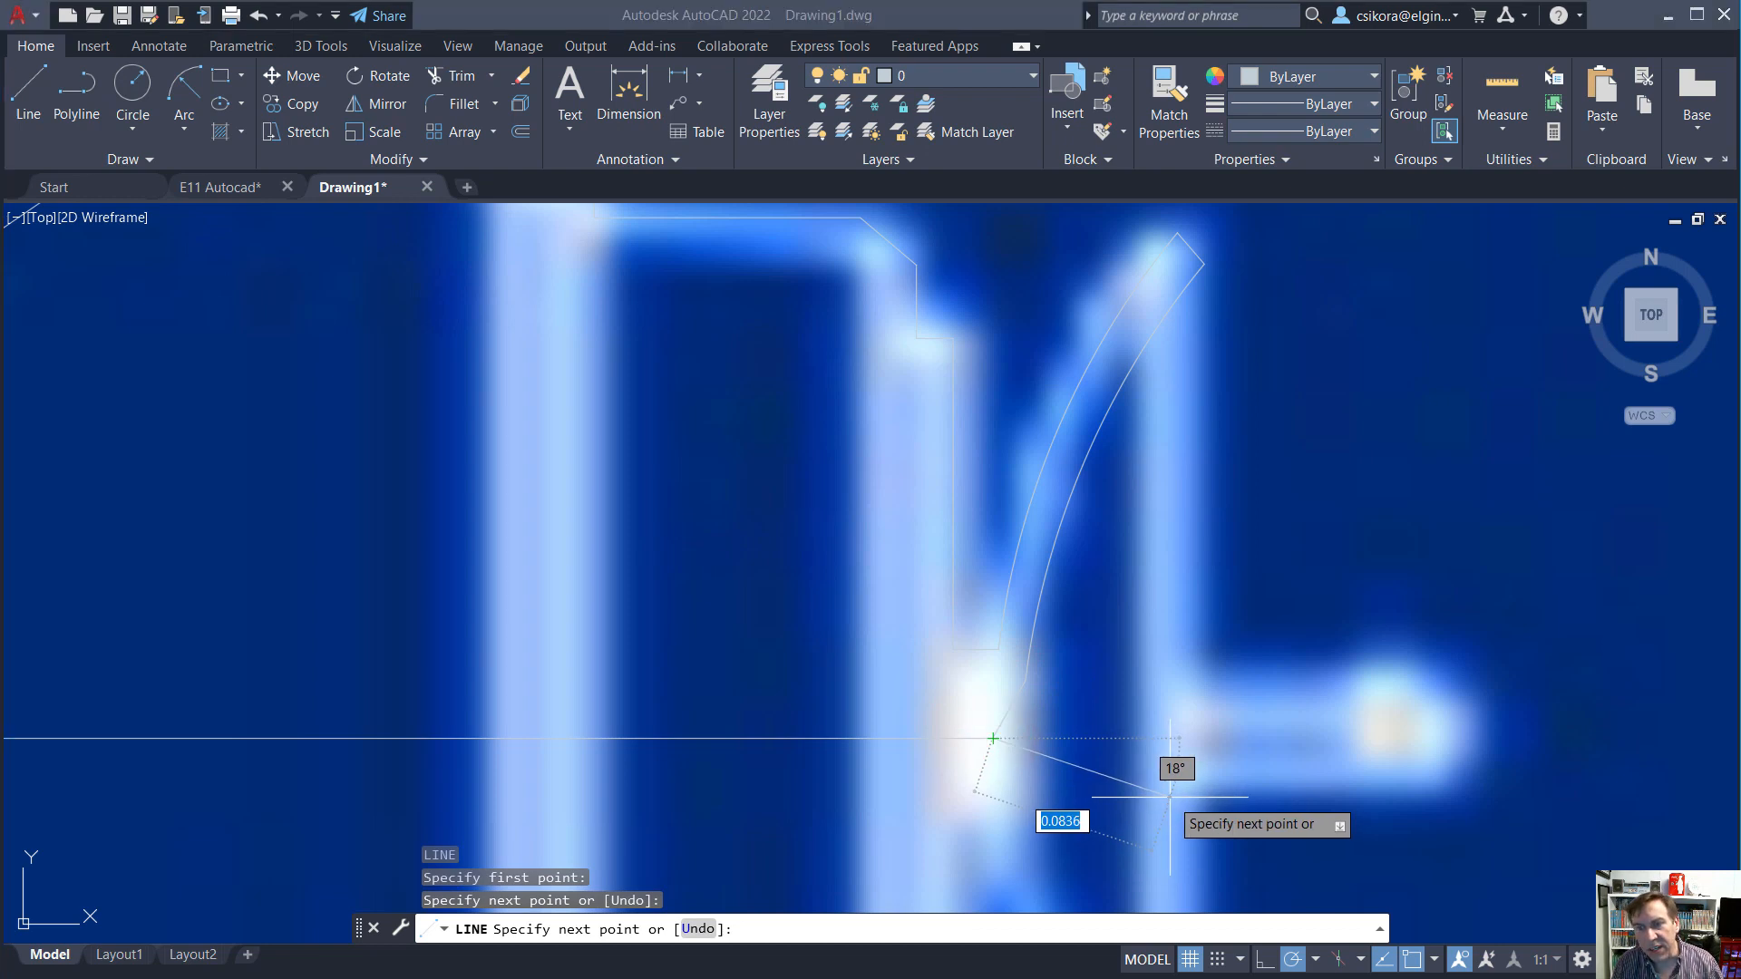
key("Escape")
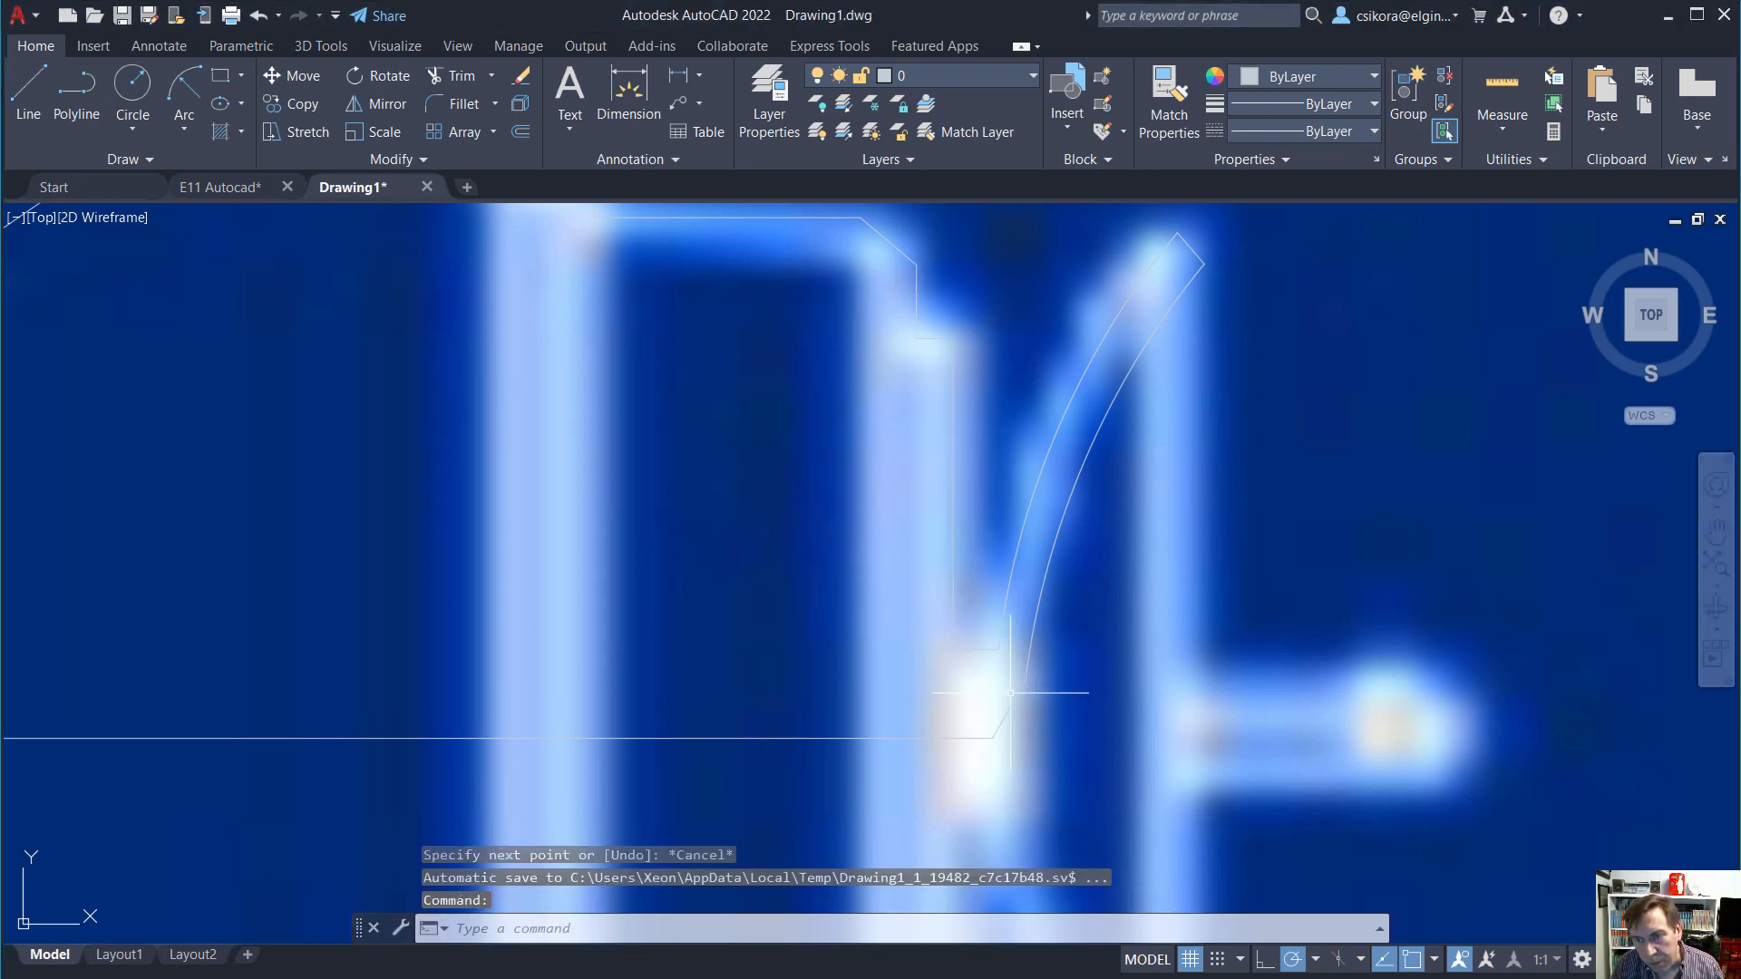
Join the hull's upper arc, front ring and dish outlines, center line and rear vertical line into one closed polyline.
scroll(1073, 716, "down", 2)
scroll(984, 753, "down", 3)
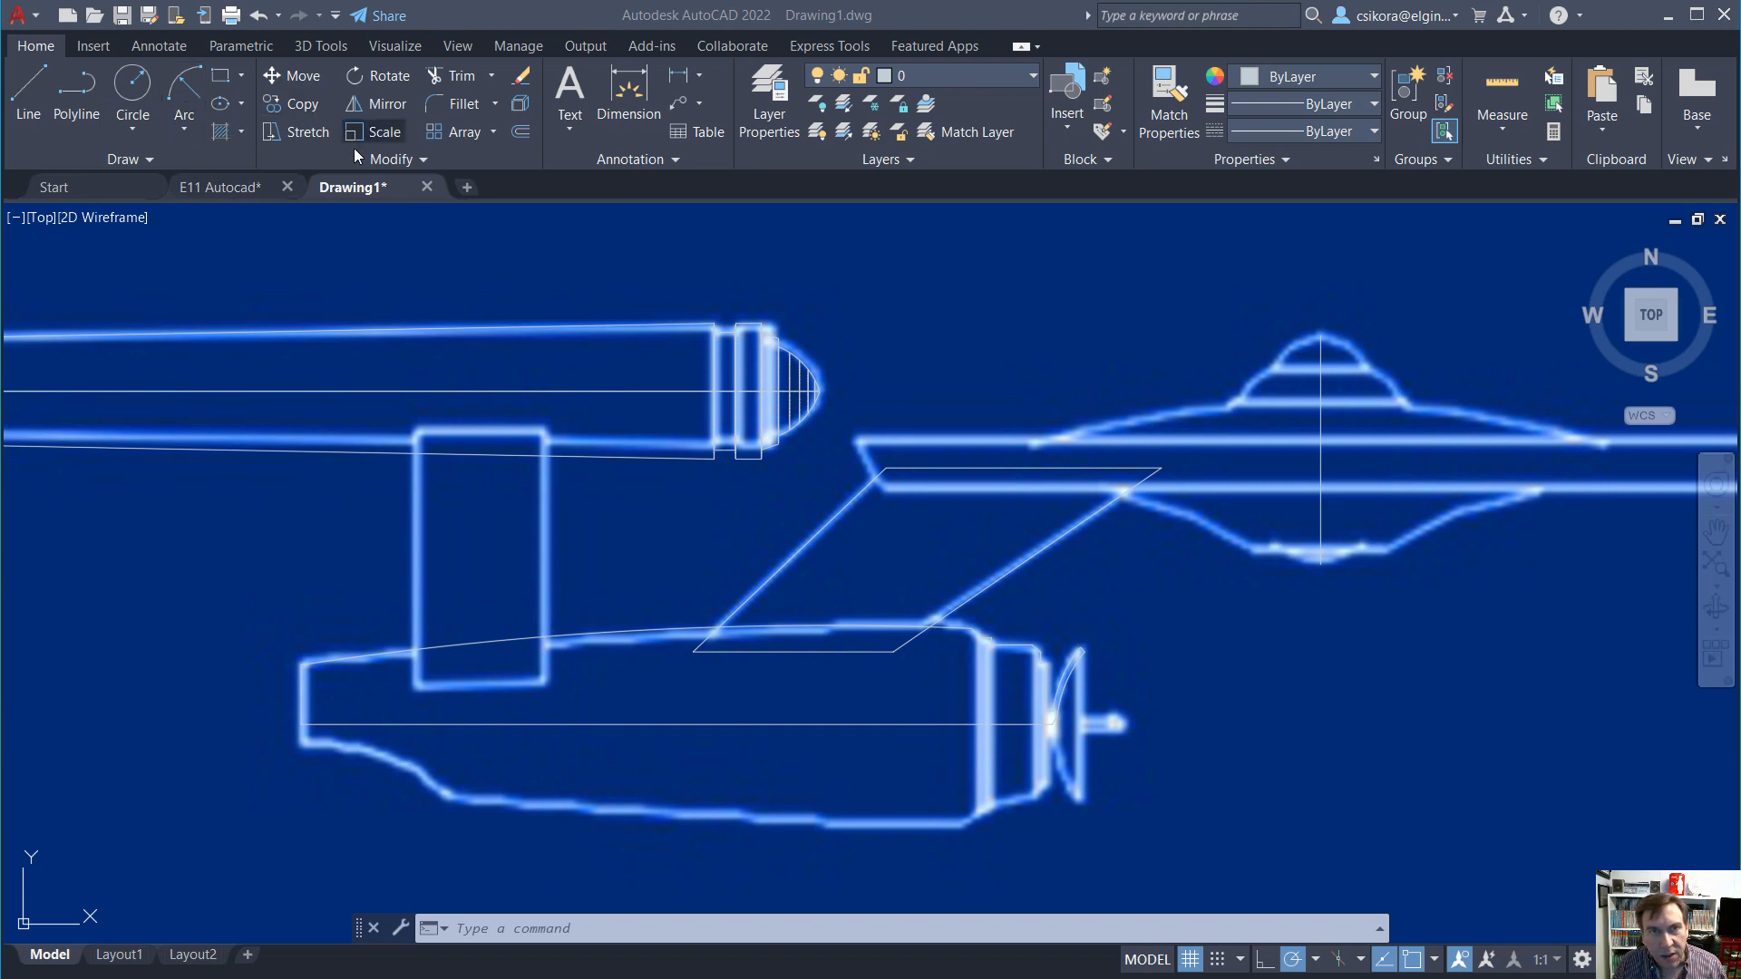
left_click(407, 164)
left_click(361, 214)
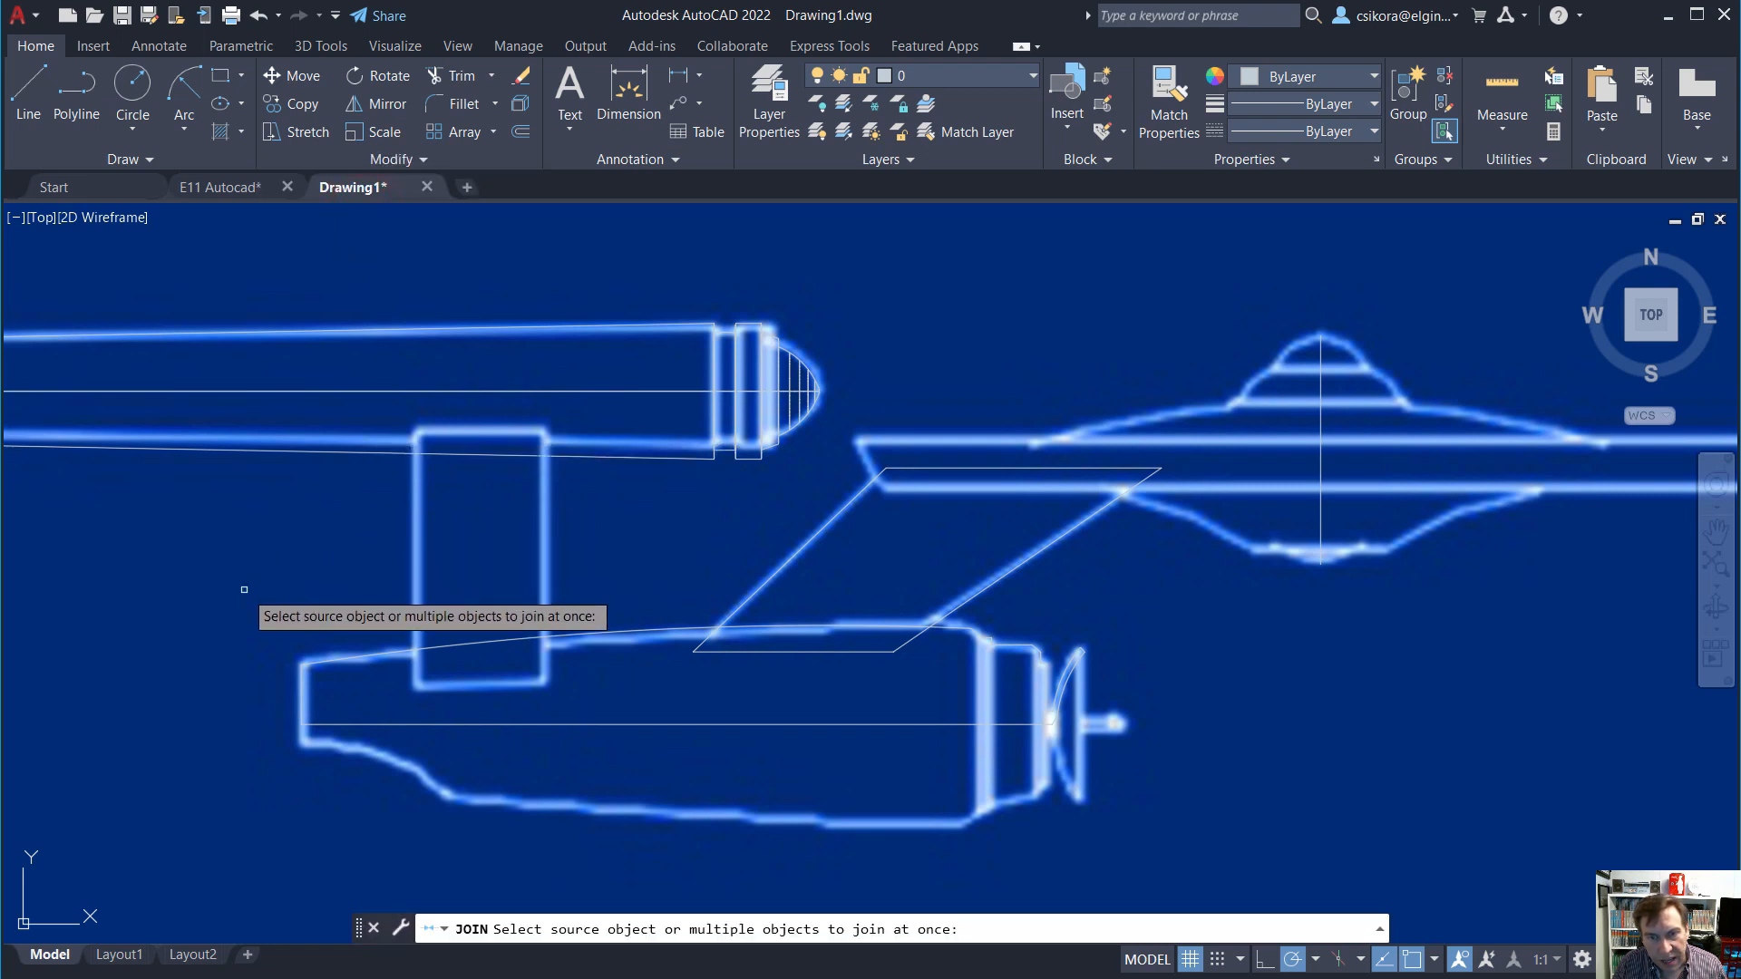
left_click(622, 630)
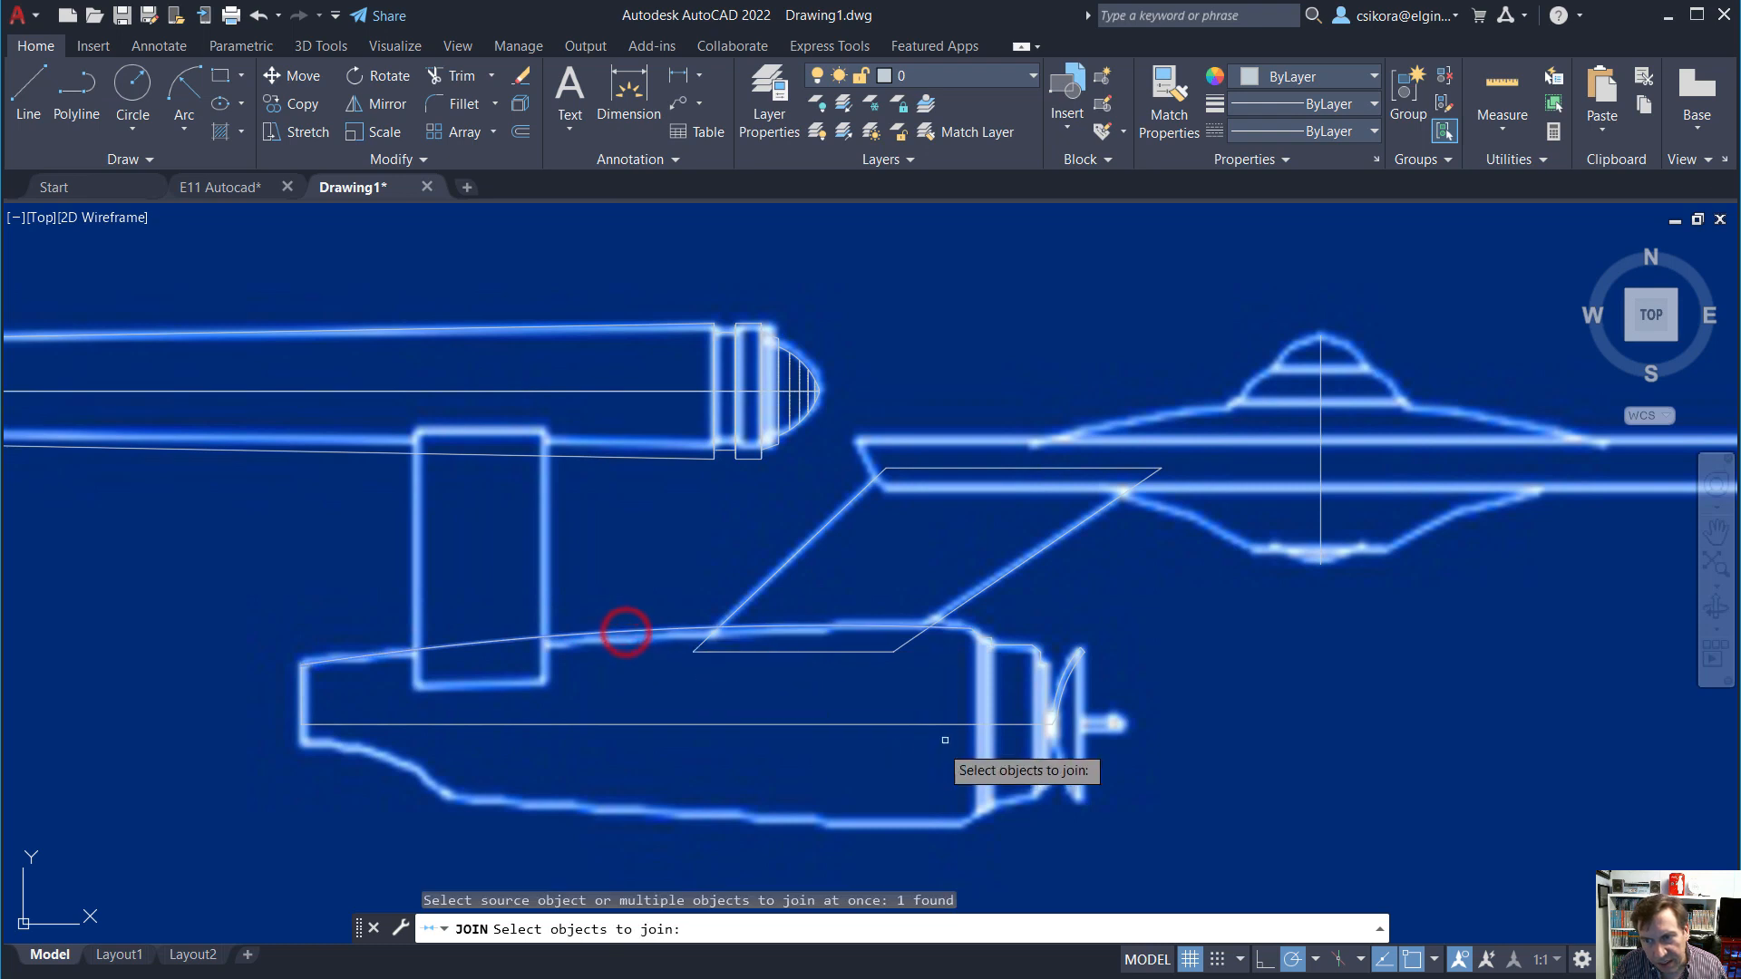
left_click(974, 612)
left_click(1161, 745)
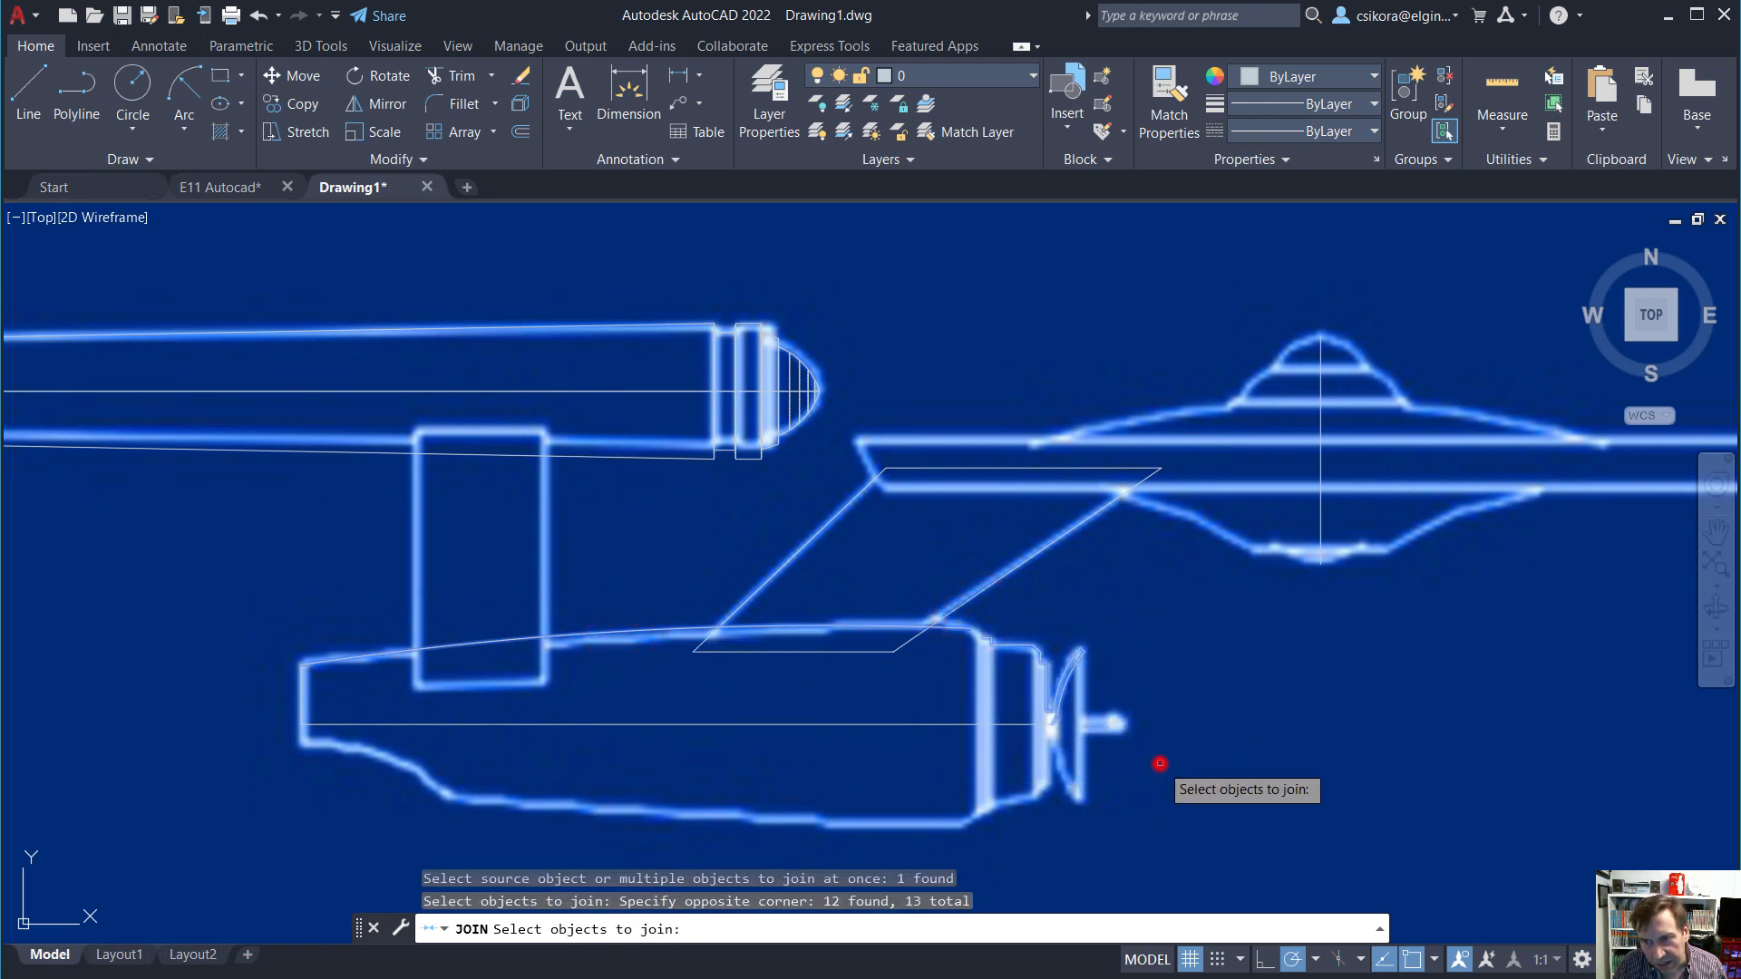
left_click(888, 726)
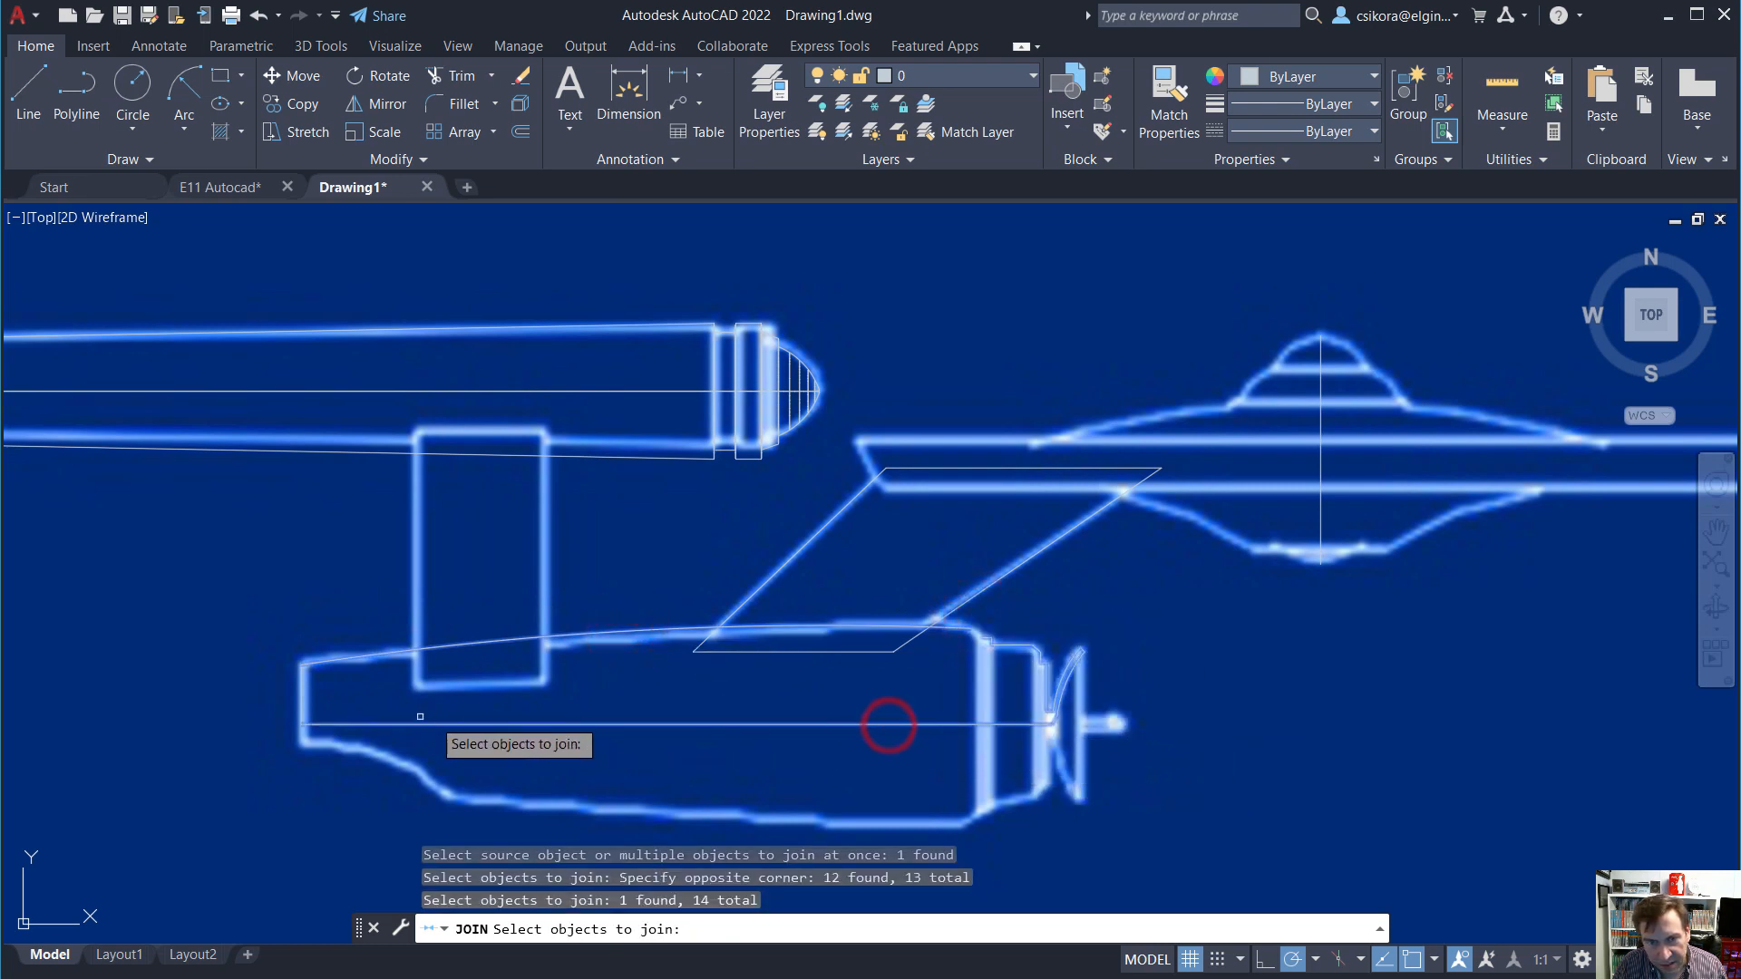
left_click(303, 695)
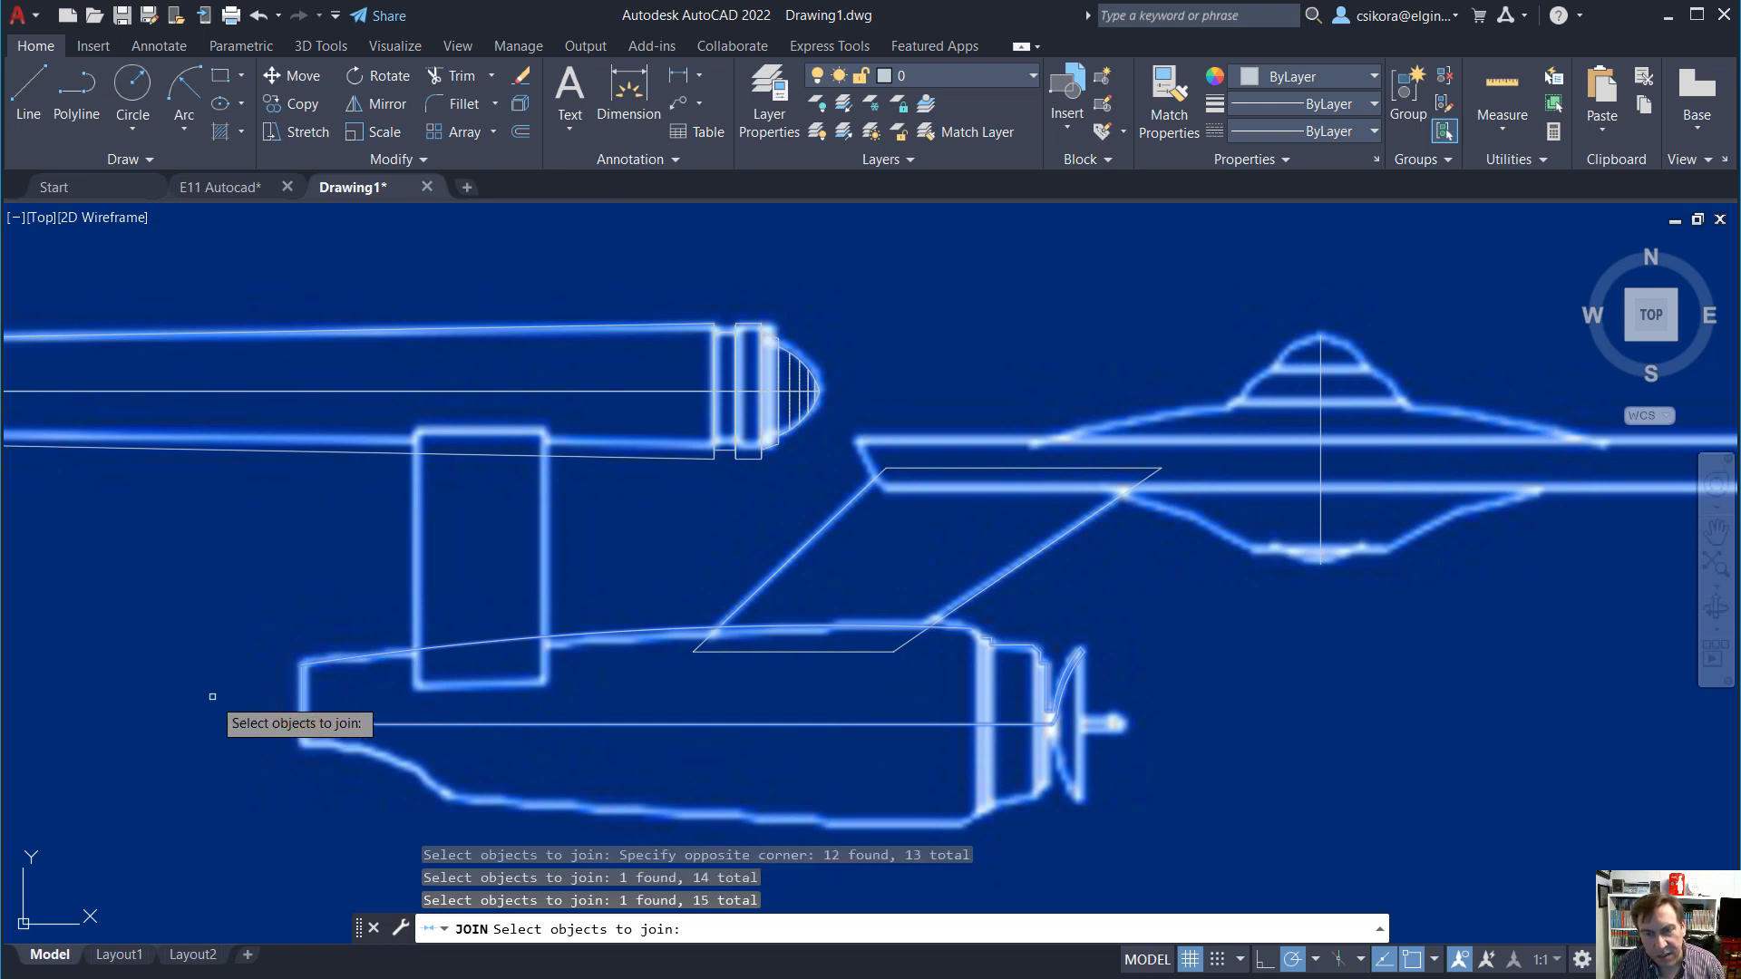
key("Return")
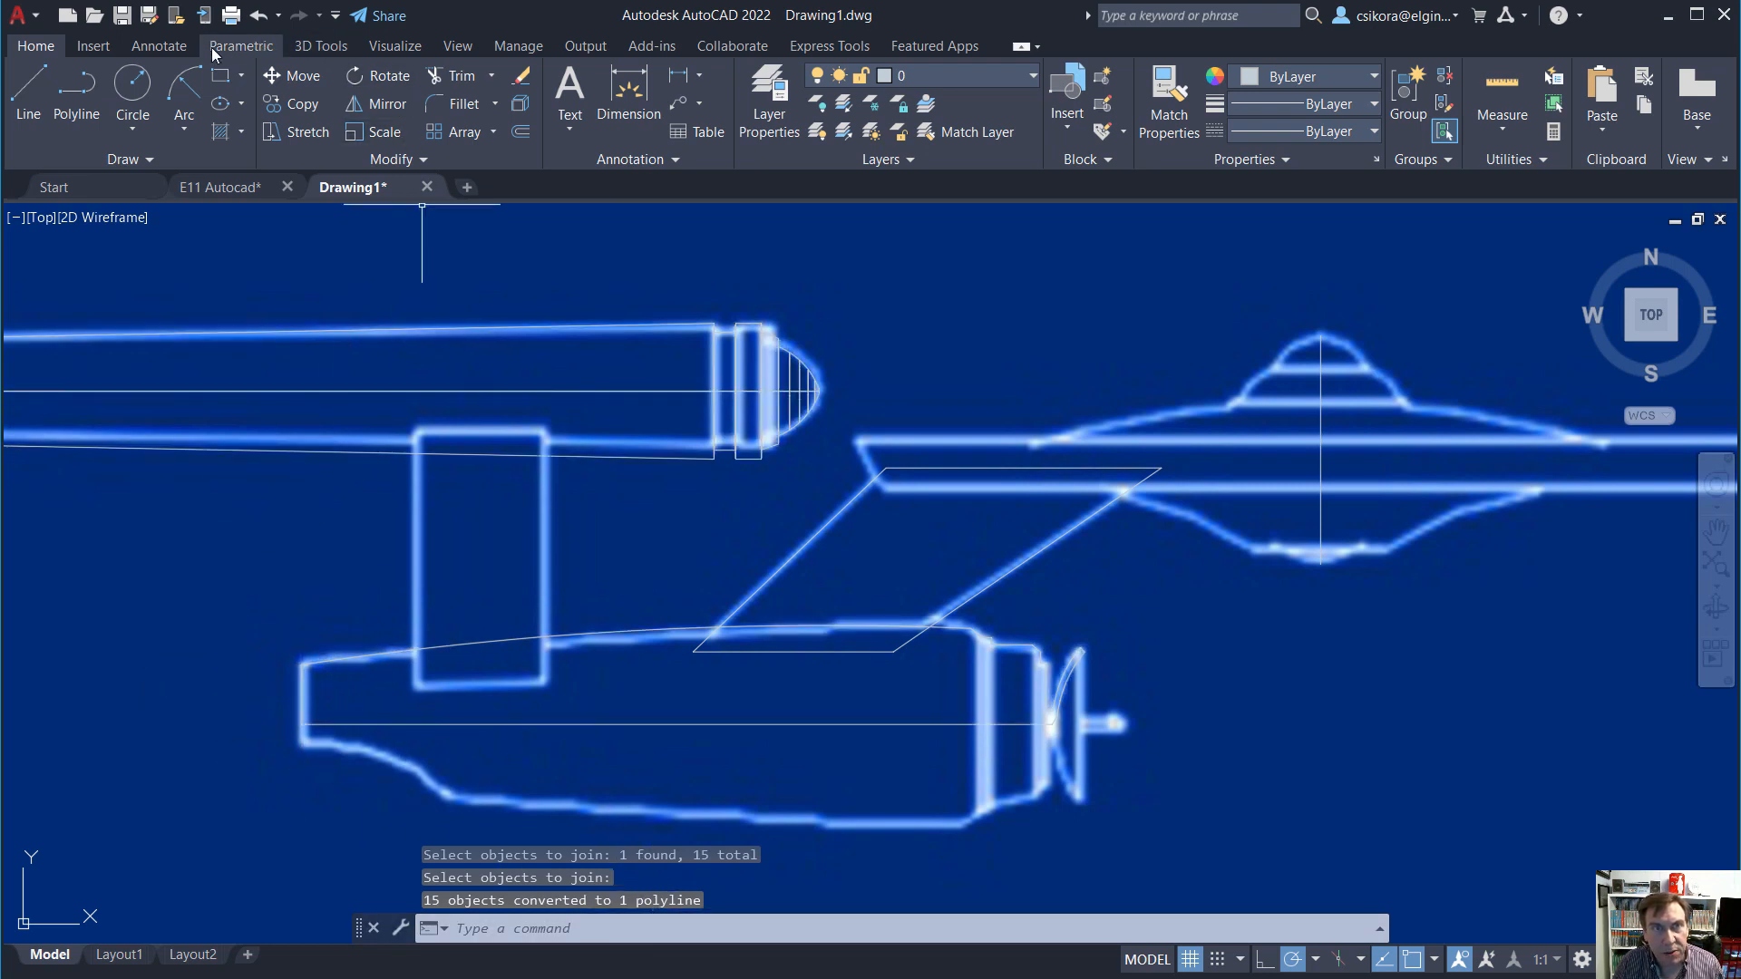
Revolve the joined lower hull and dish profile 360 degrees about the hull's center line.
left_click(321, 46)
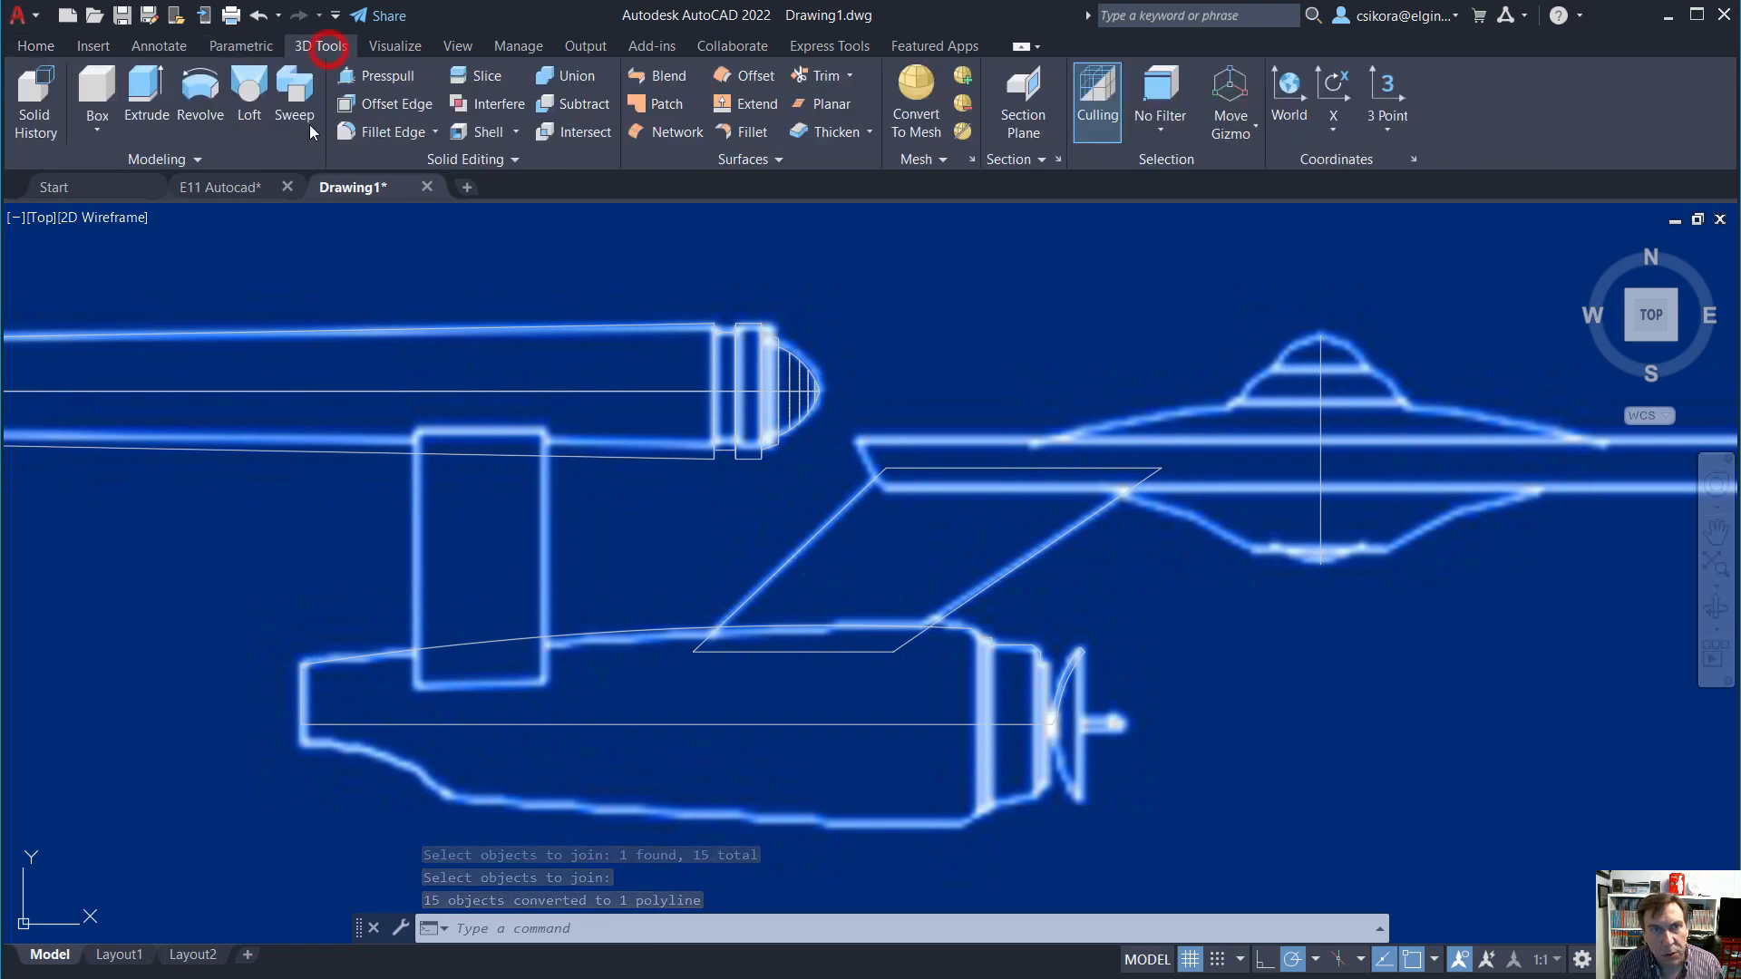
left_click(199, 100)
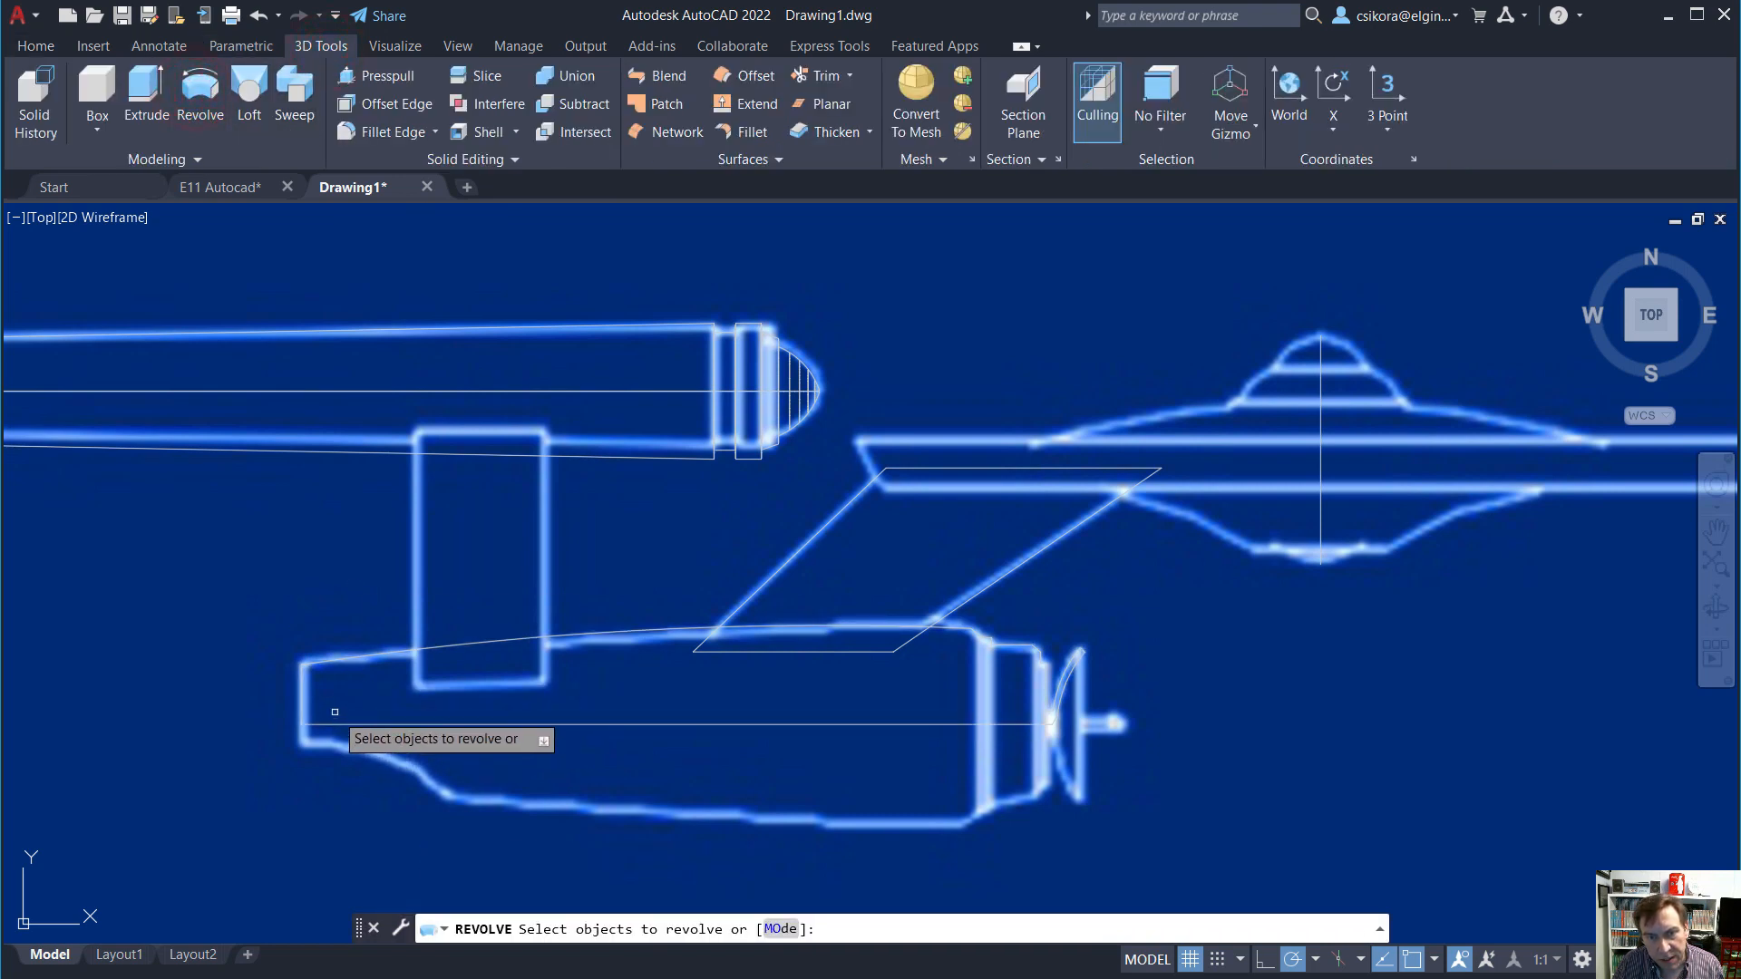
left_click(340, 724)
key("Return")
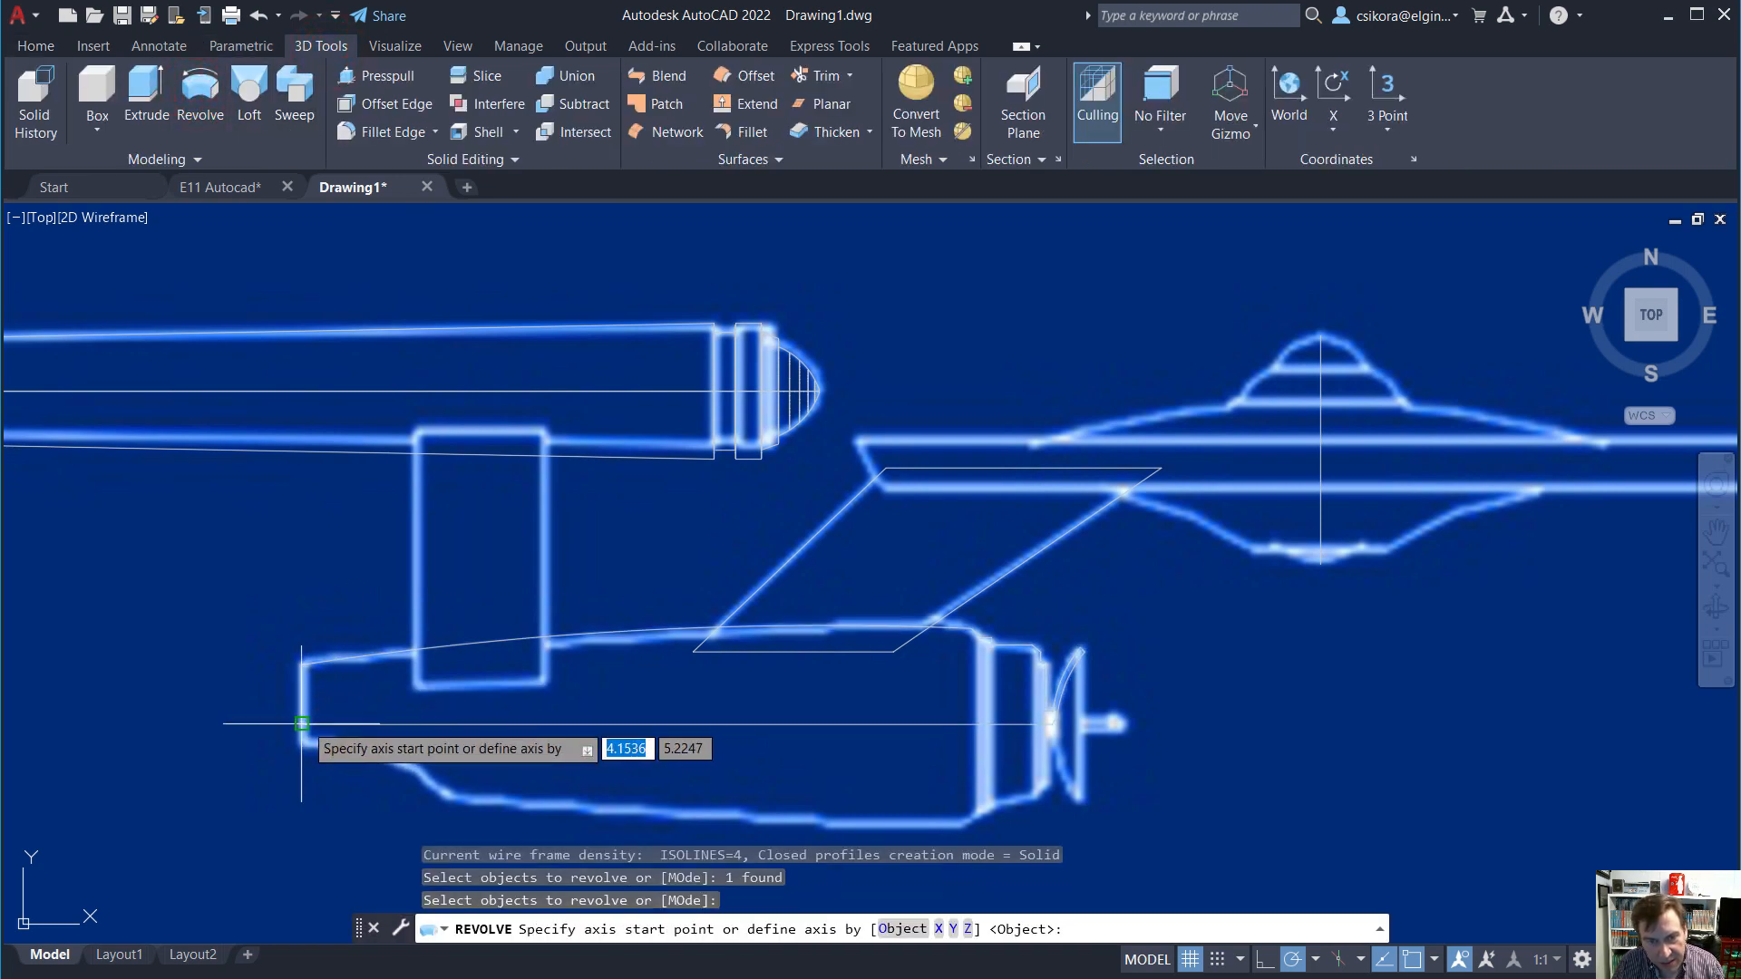
left_click(301, 723)
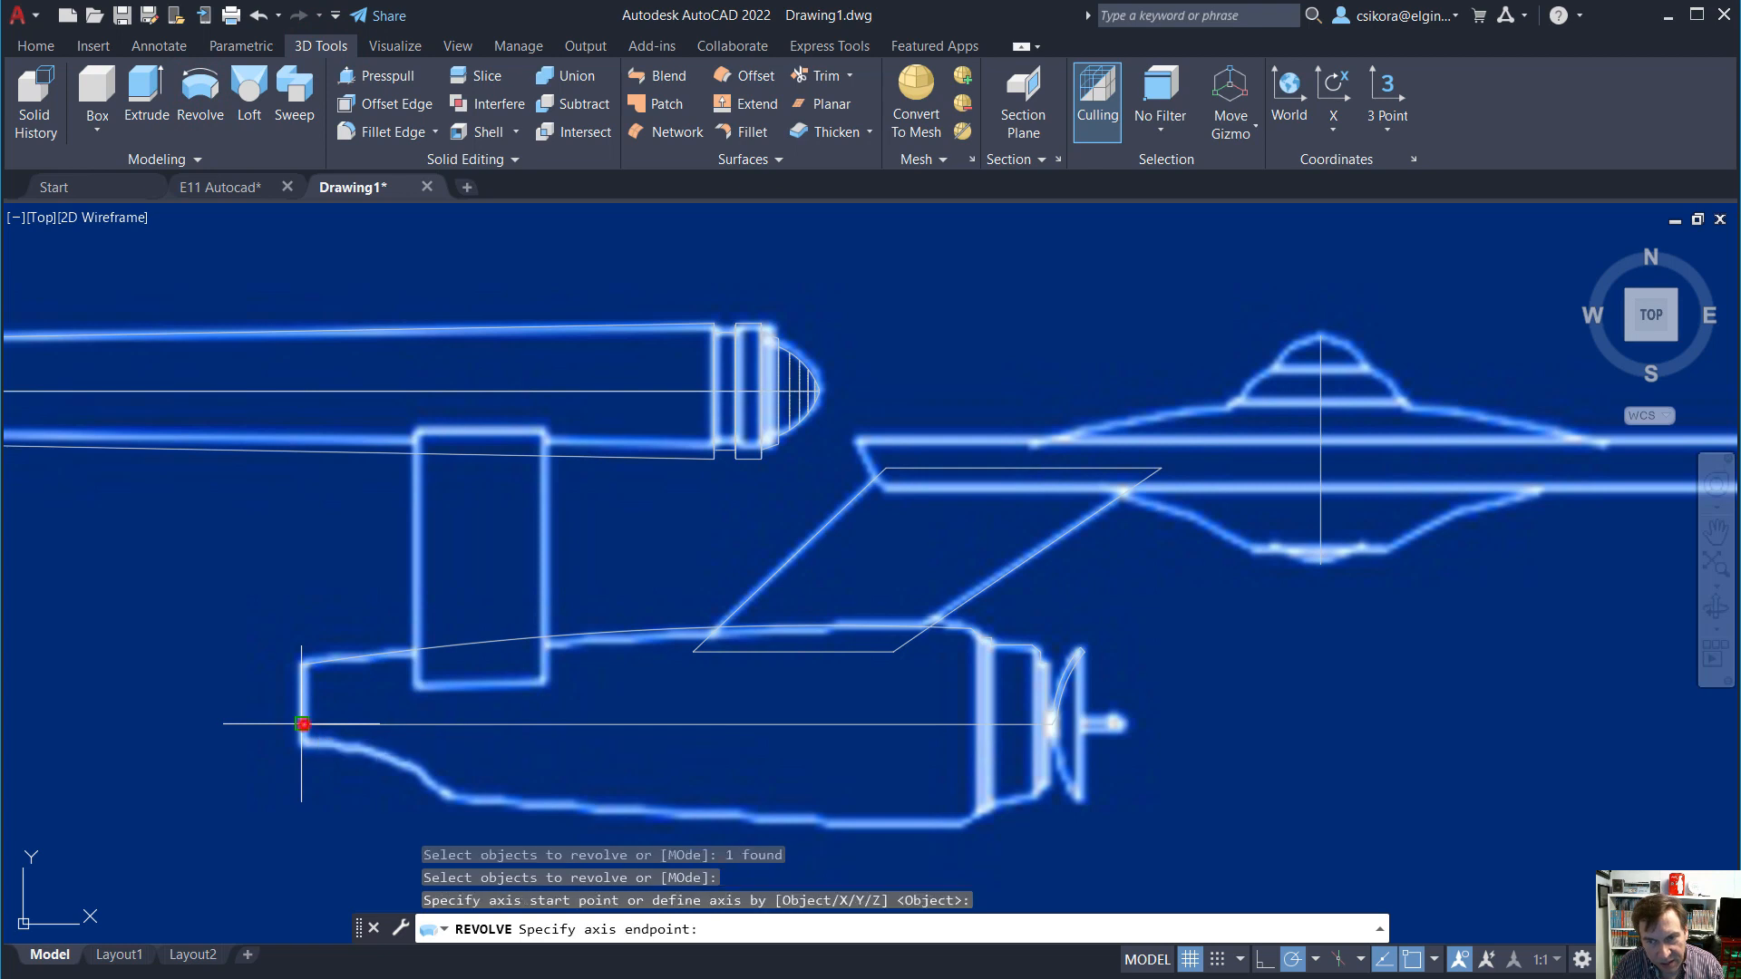
left_click(1049, 725)
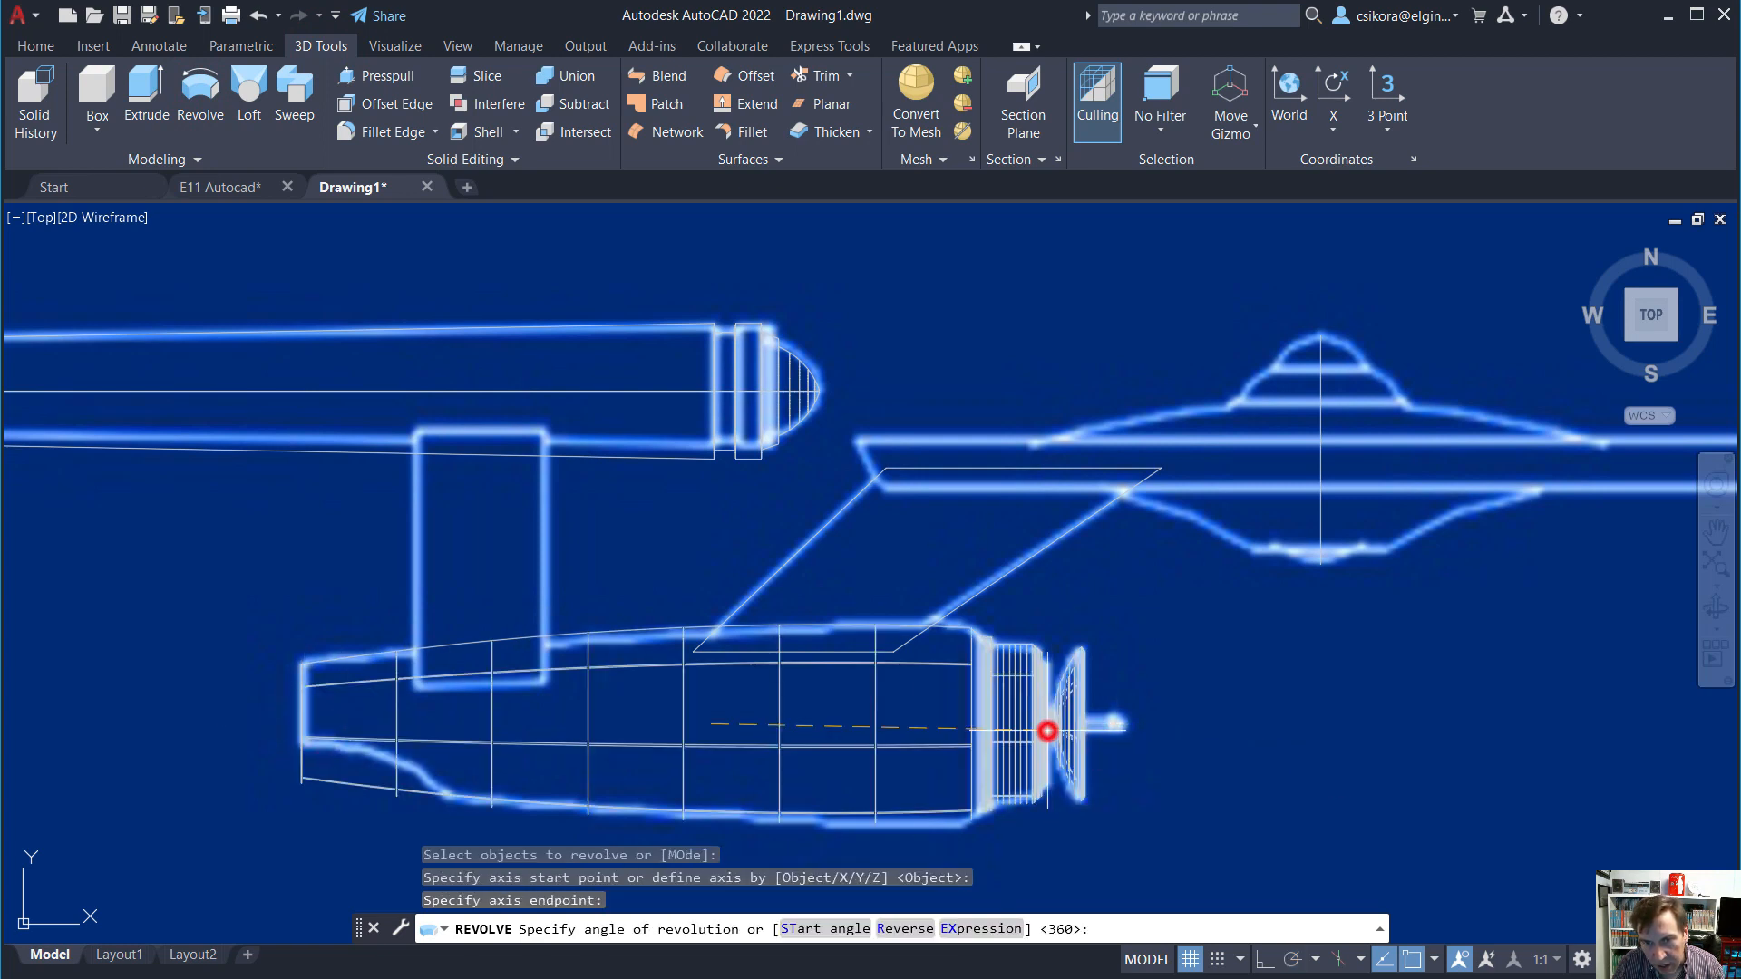
key("Return")
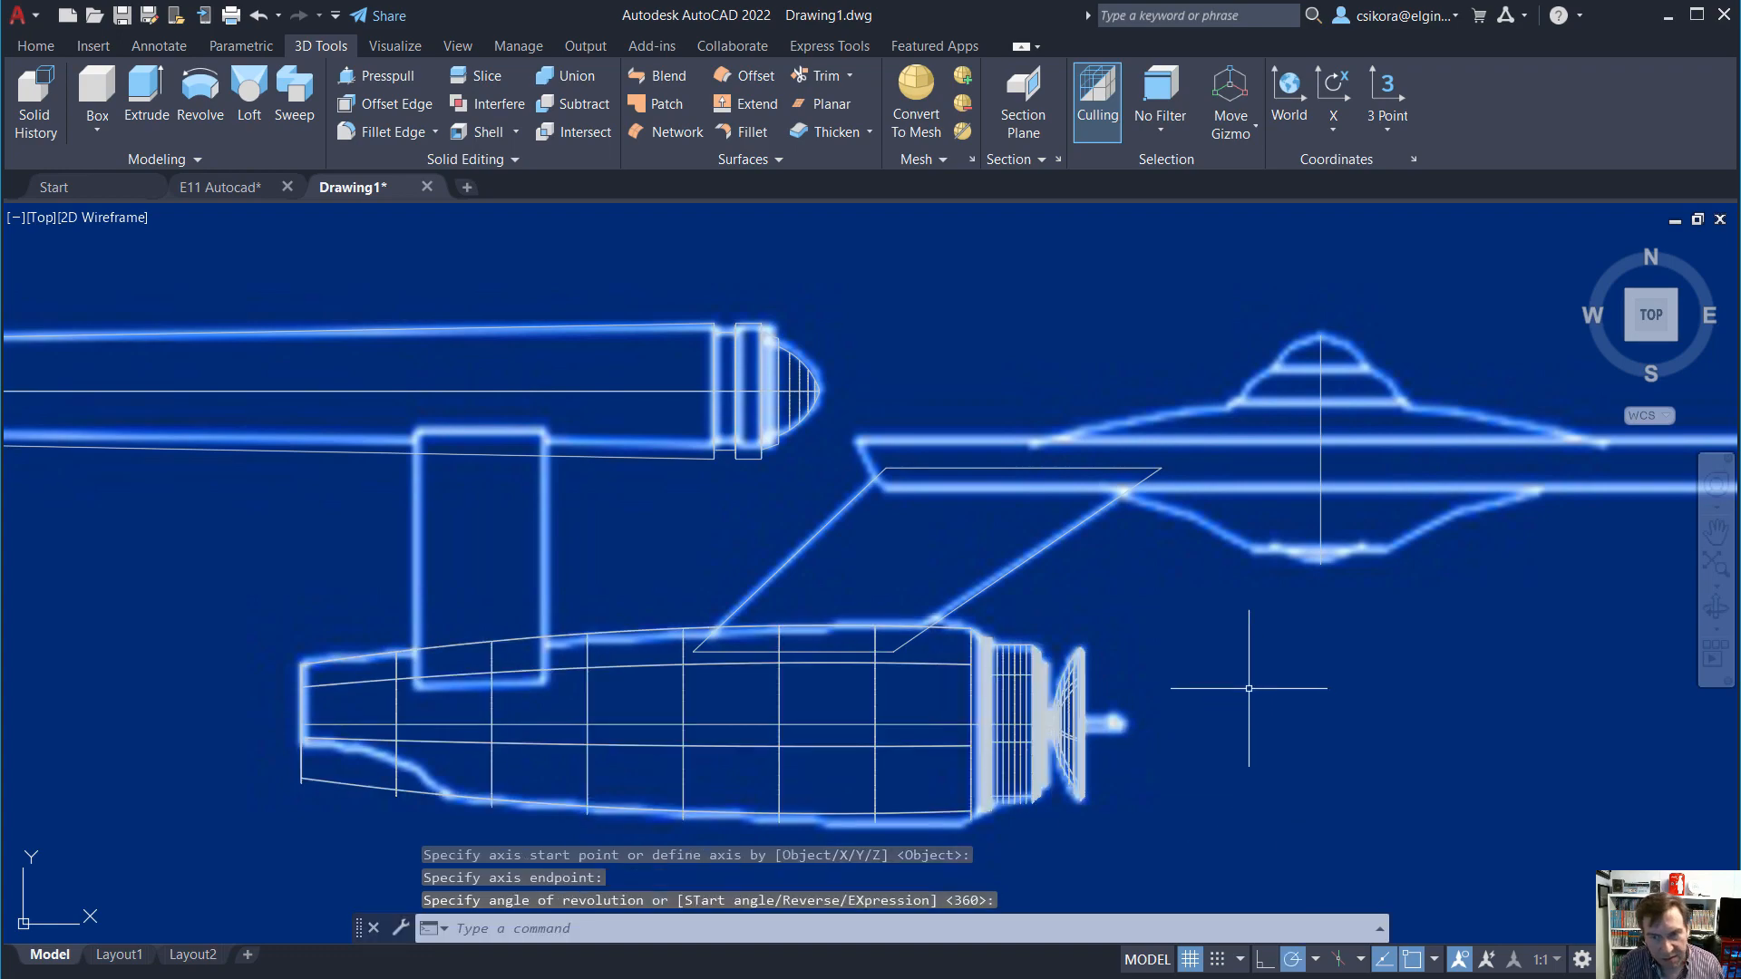
middle_click_drag(1248, 689, 1114, 613, "shift")
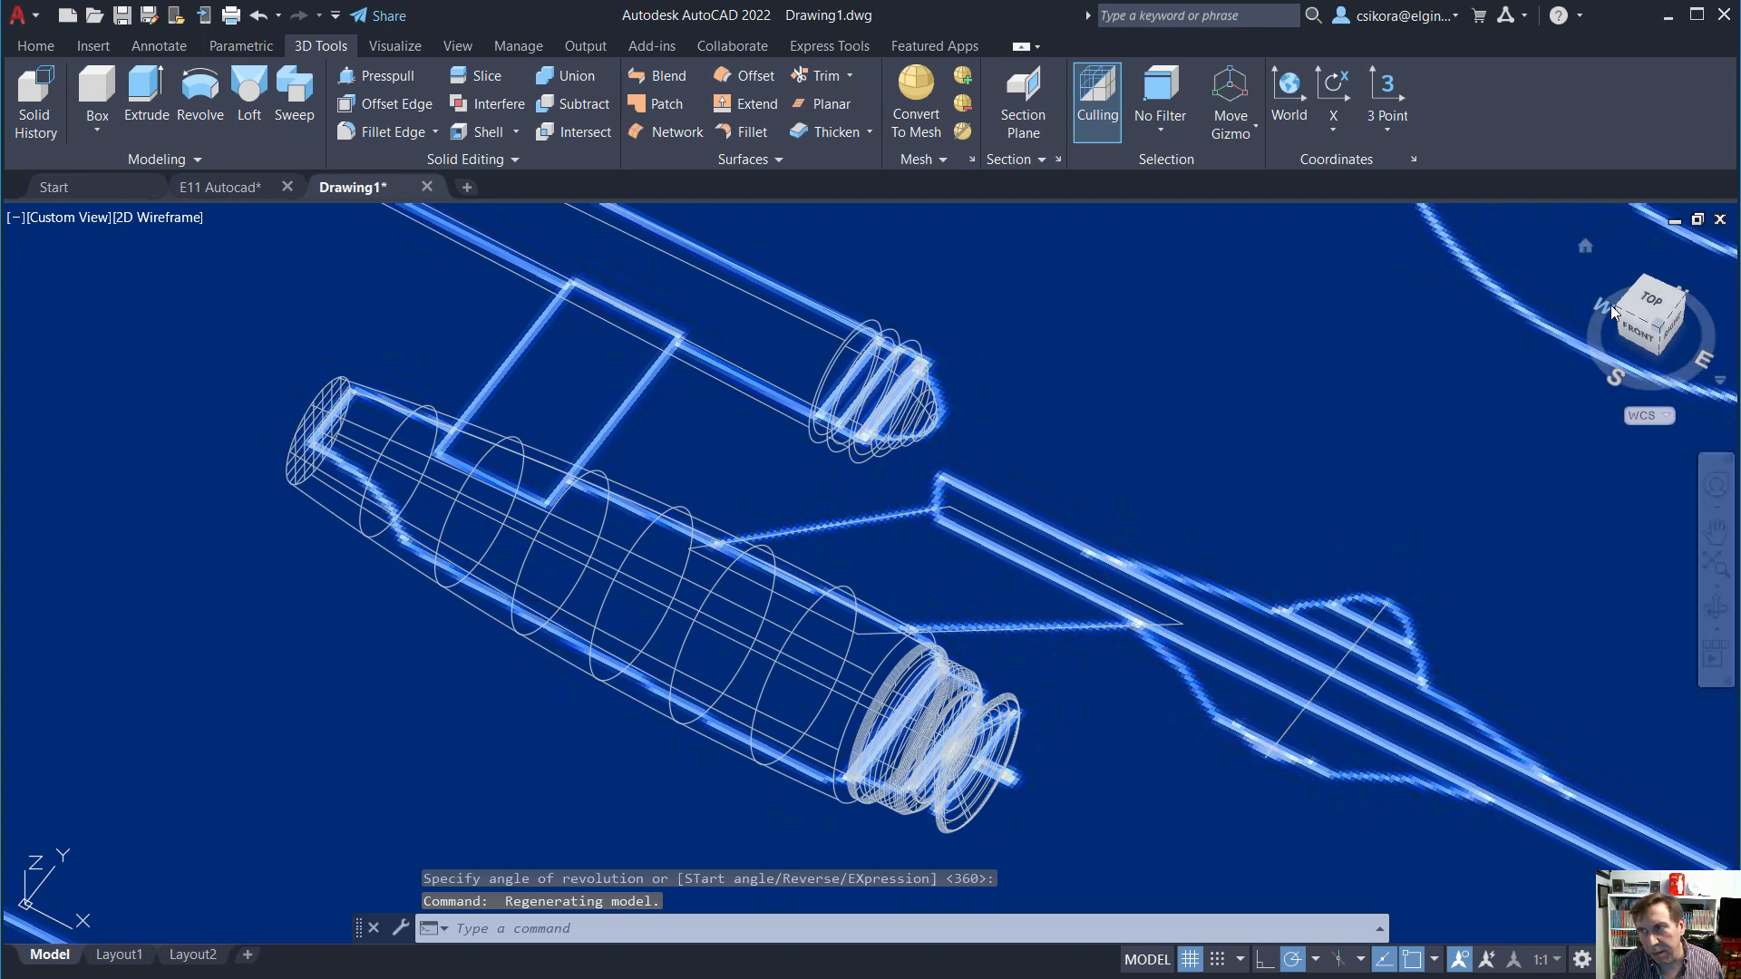
In the top view, draw the saucer's slanted front rim line about 0.17 long and continue along its underside to the lower dome's front edge.
left_click(1652, 304)
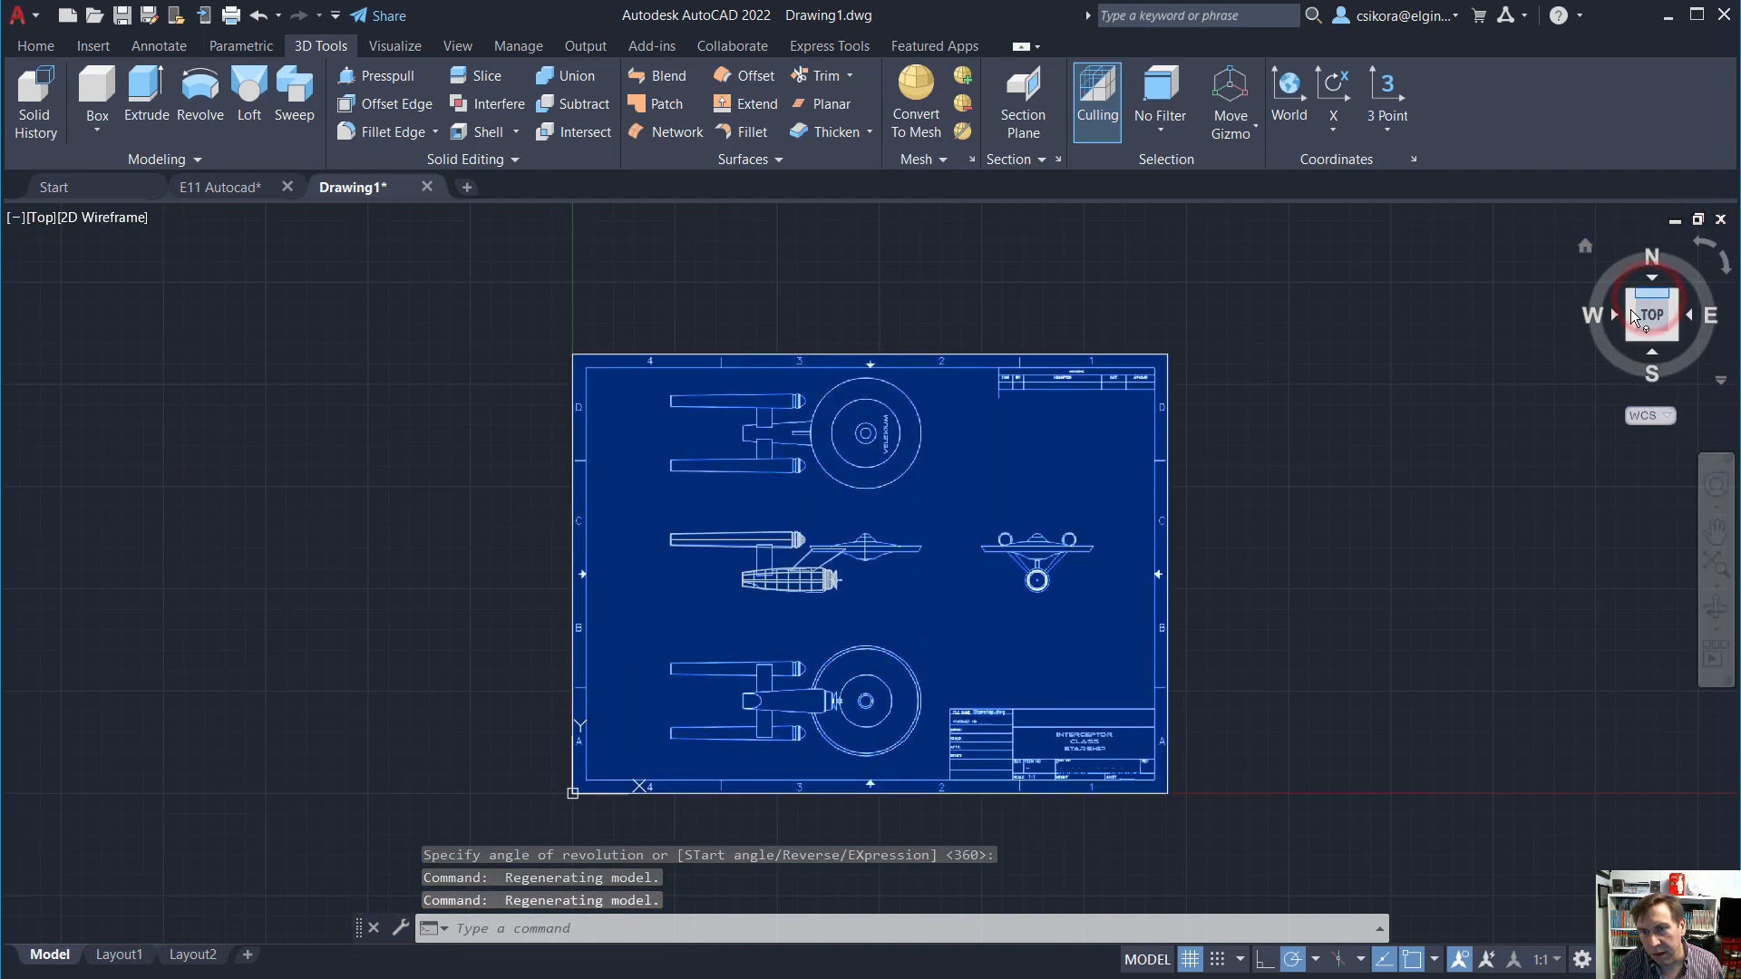
scroll(939, 571, "up", 4)
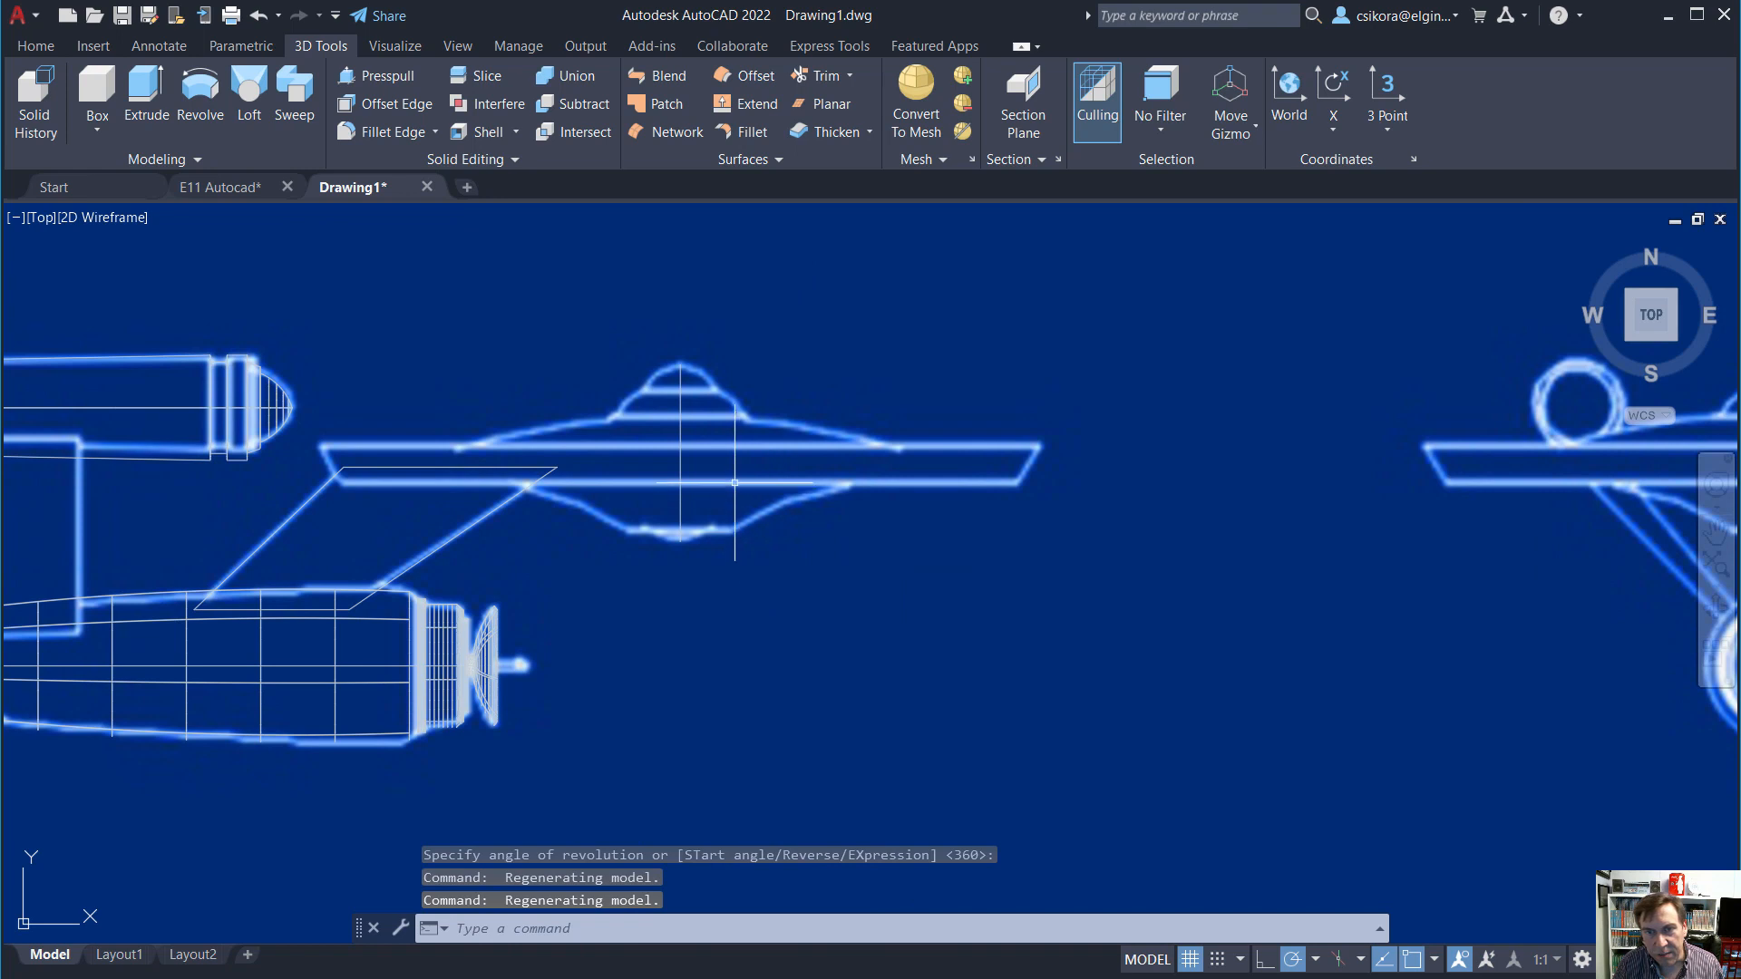
scroll(716, 299, "up", 4)
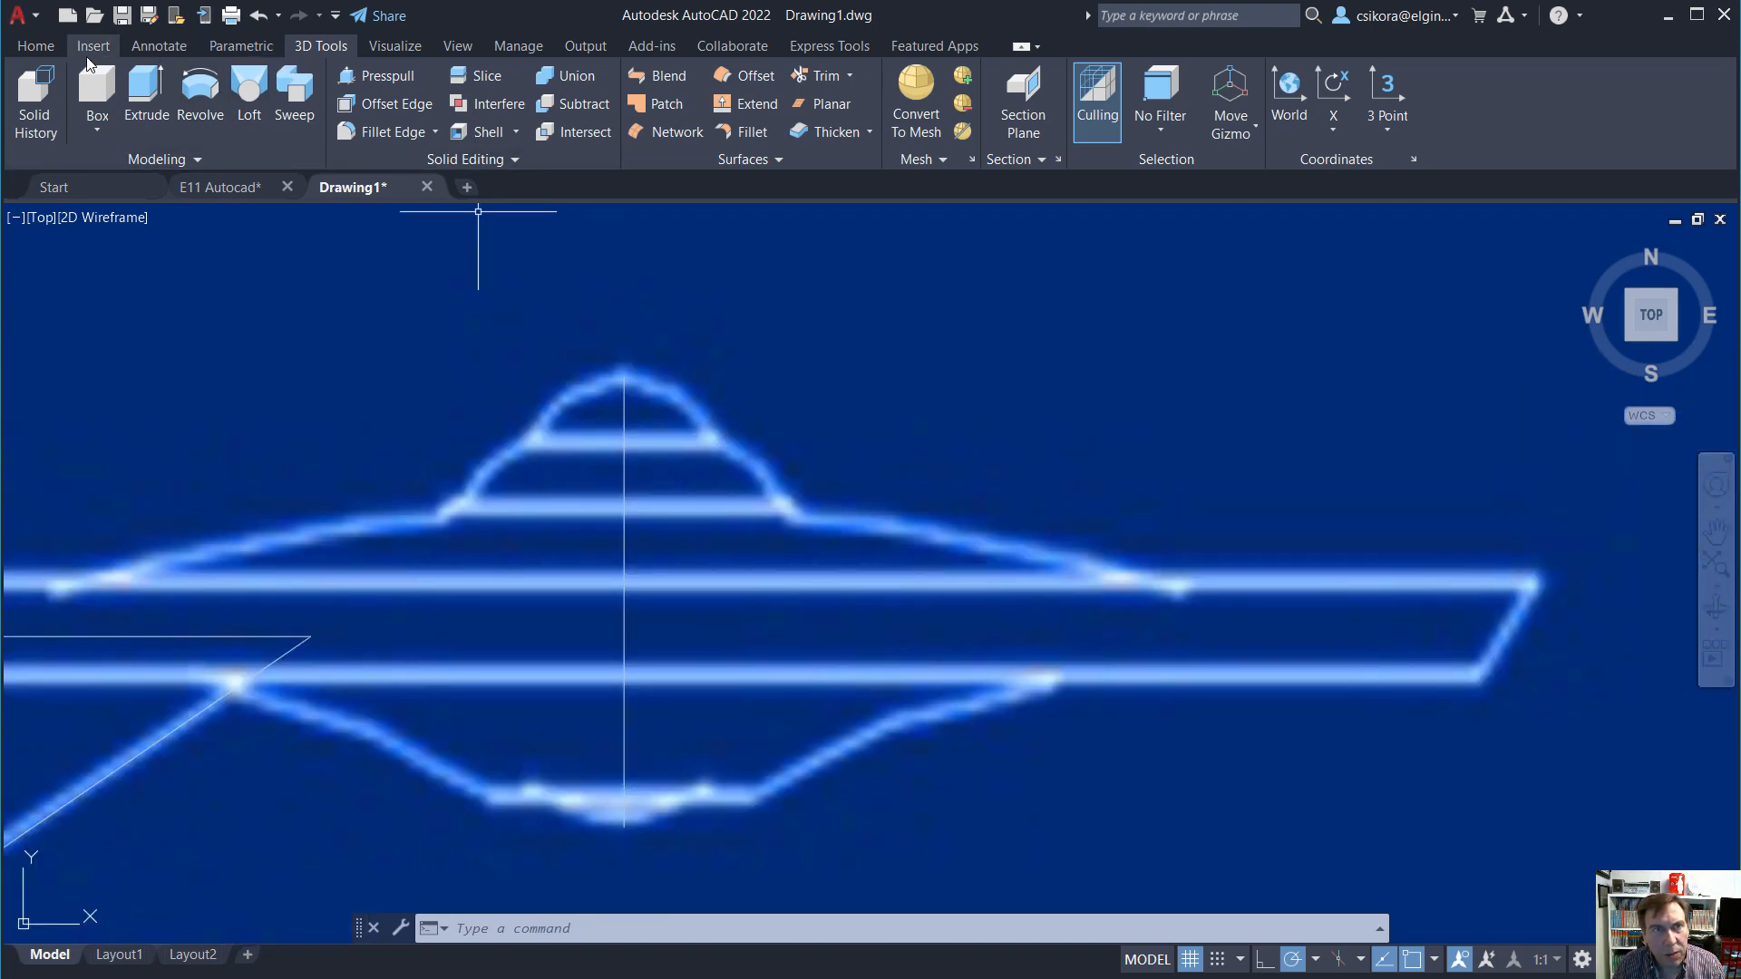
left_click(40, 49)
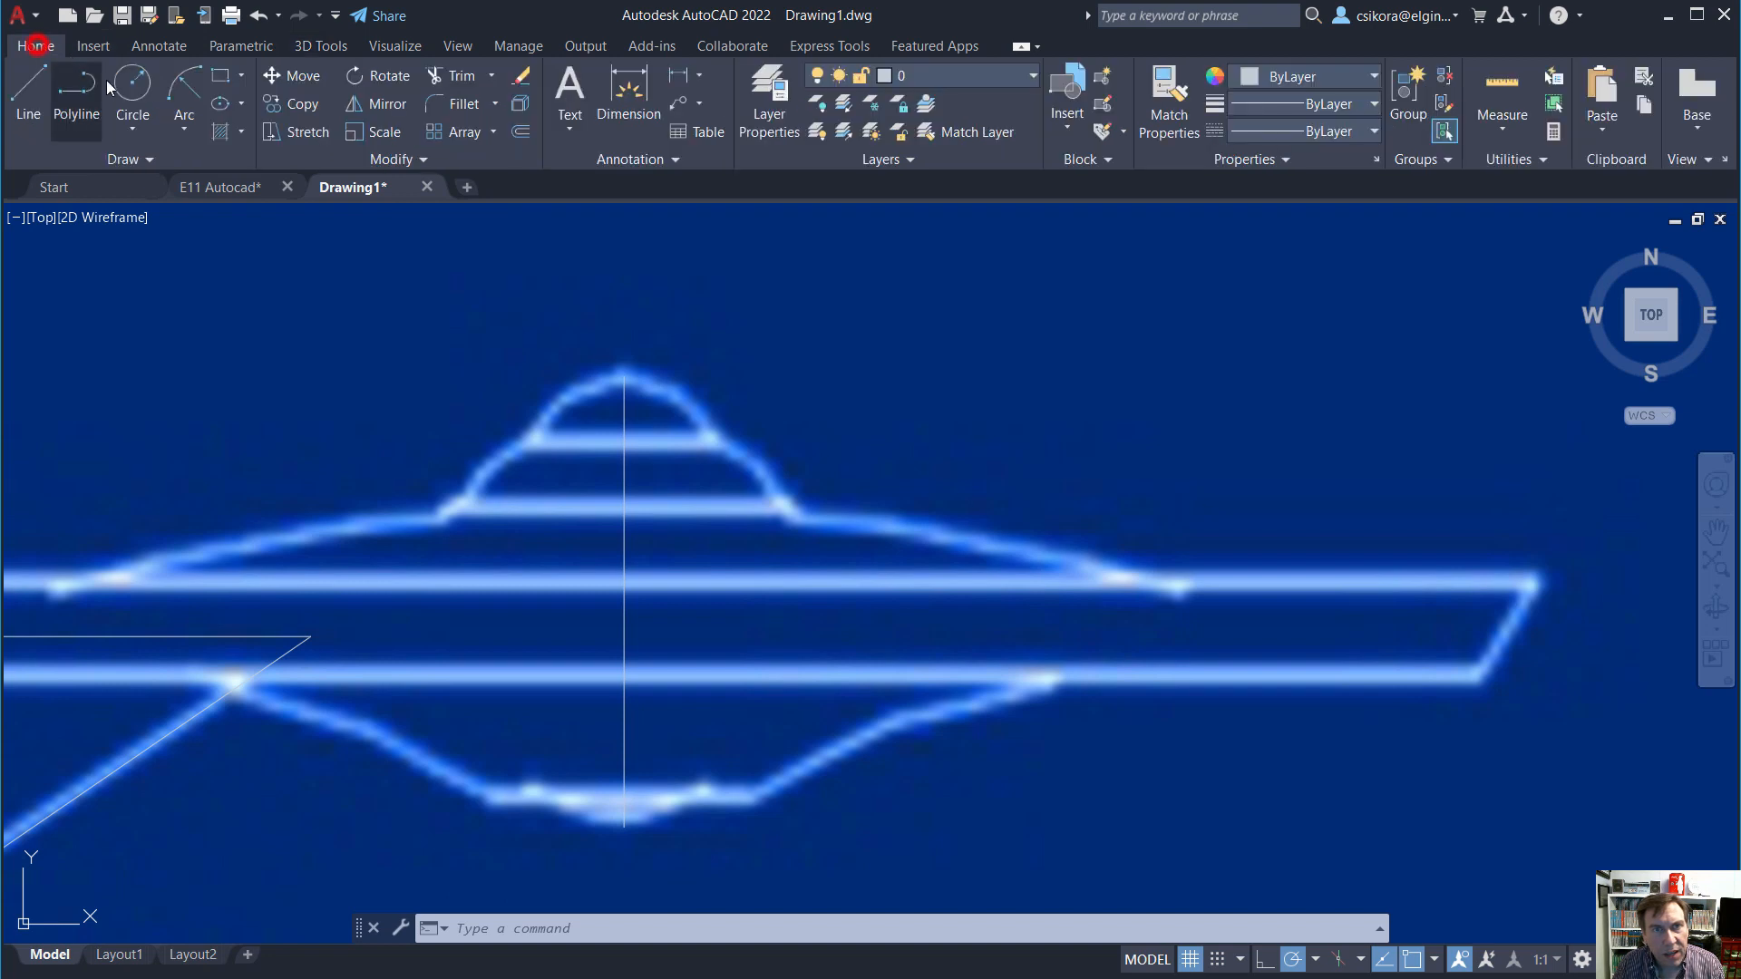
left_click(29, 86)
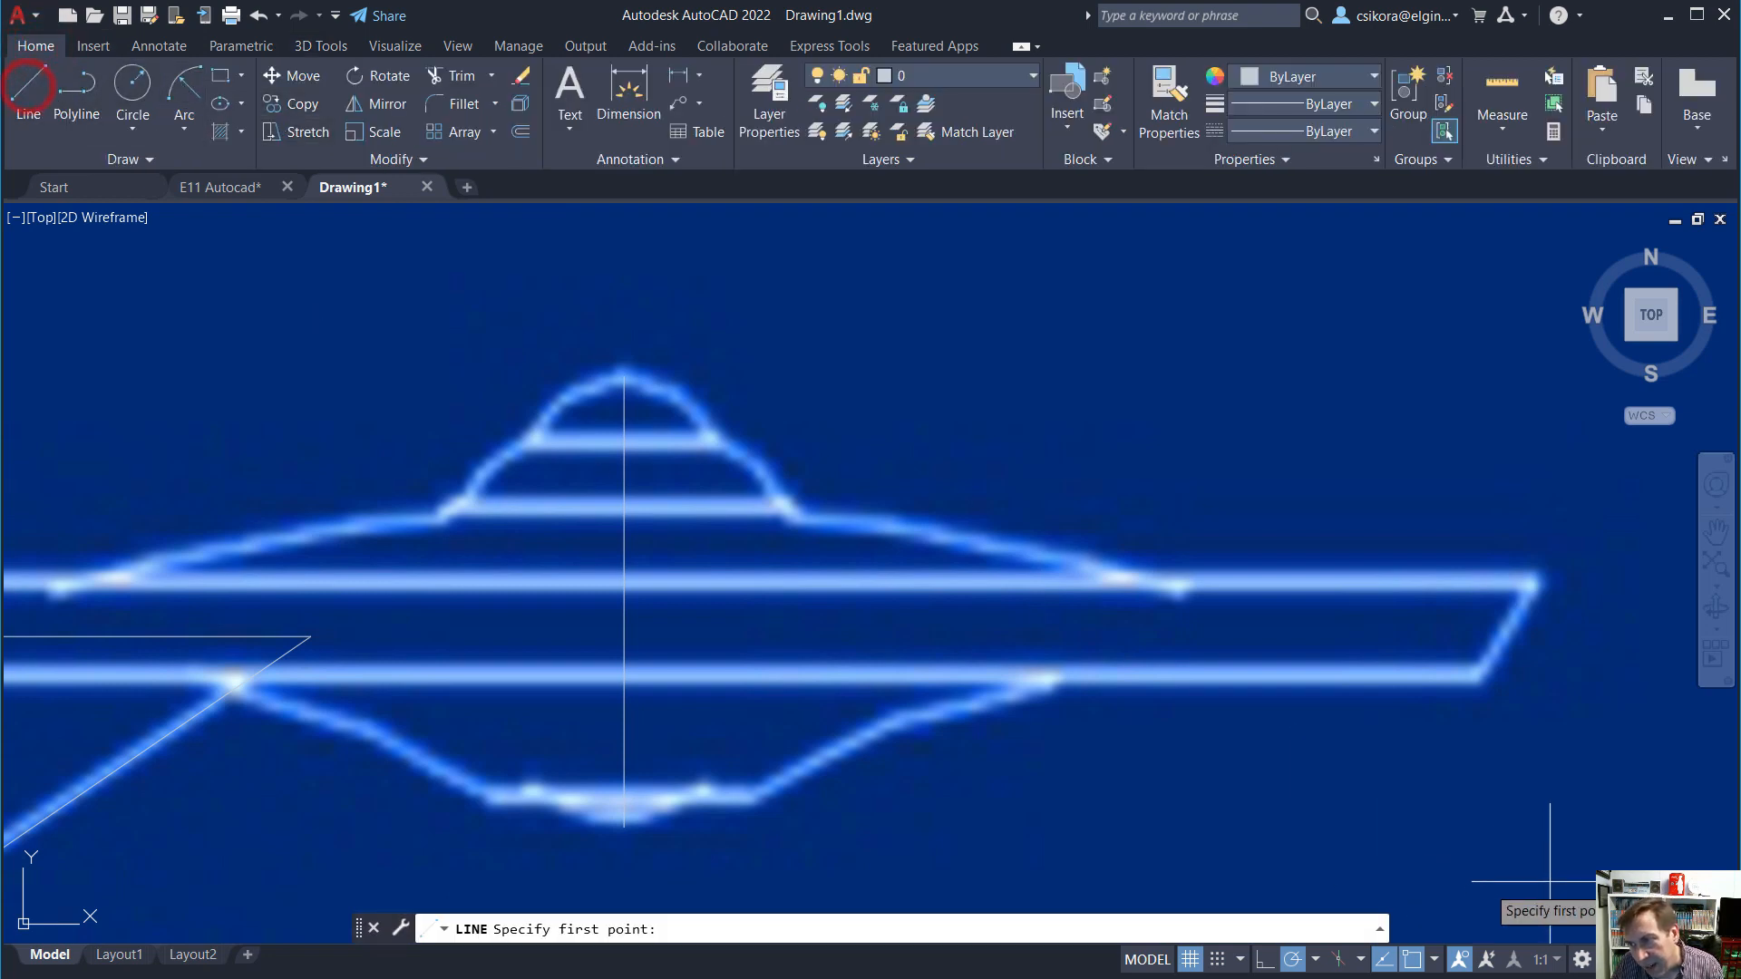
left_click(1536, 578)
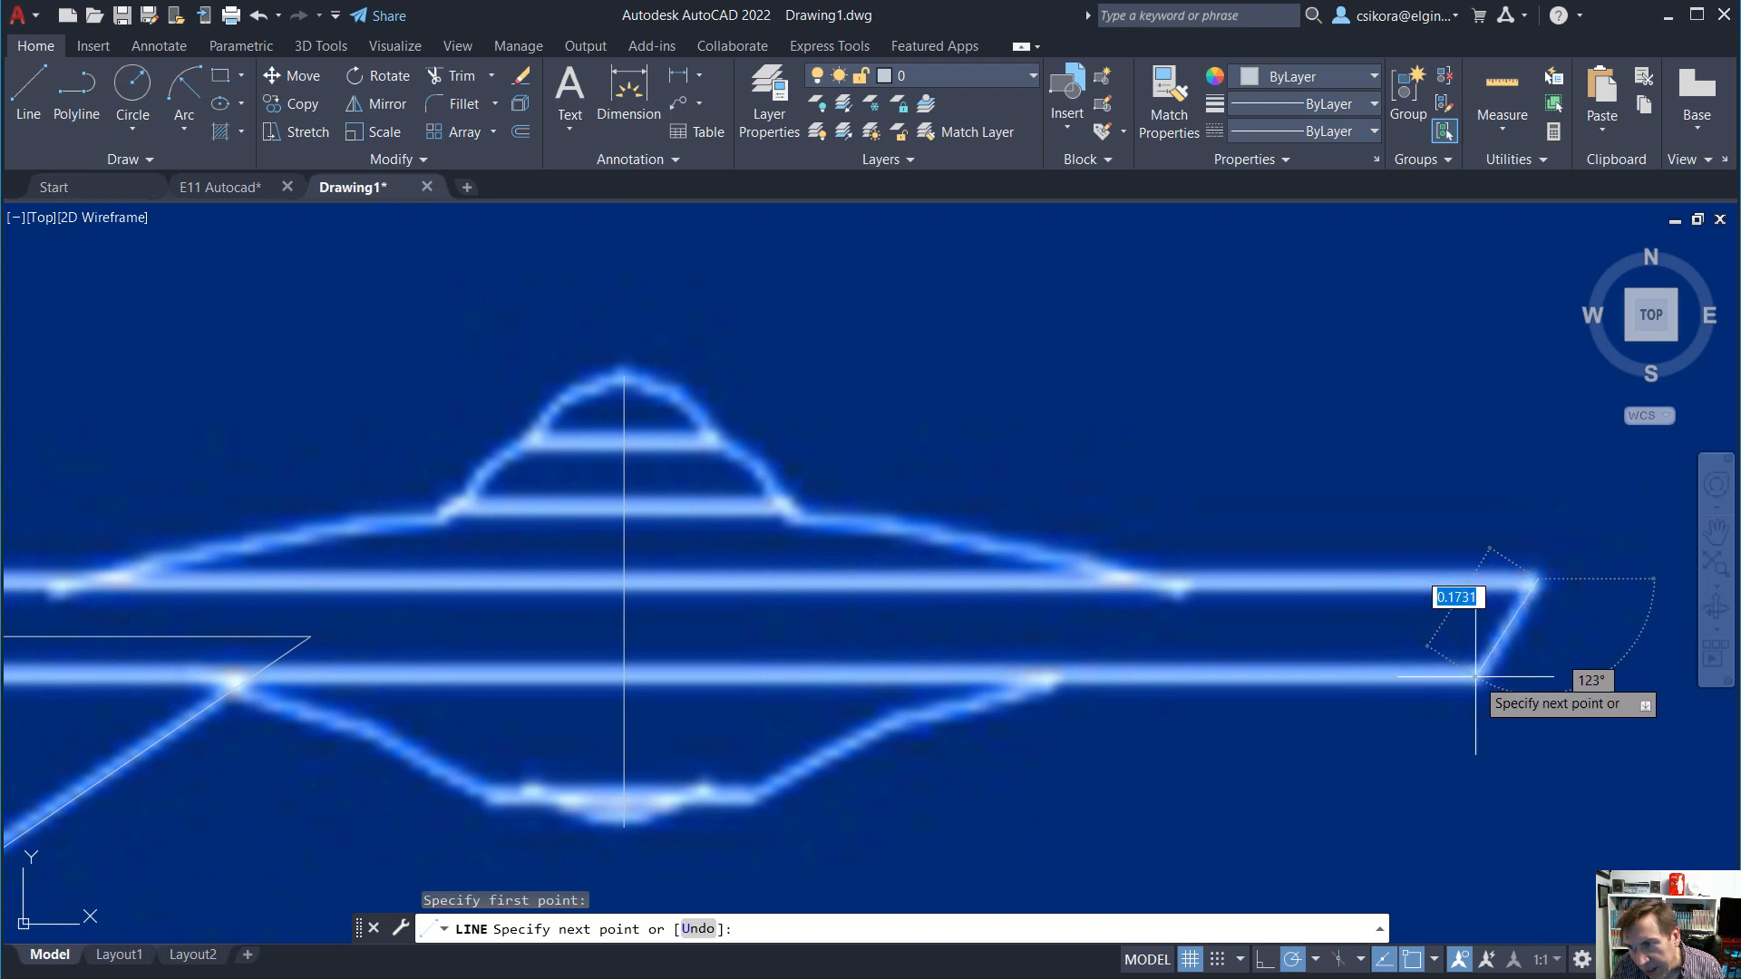
left_click(1475, 678)
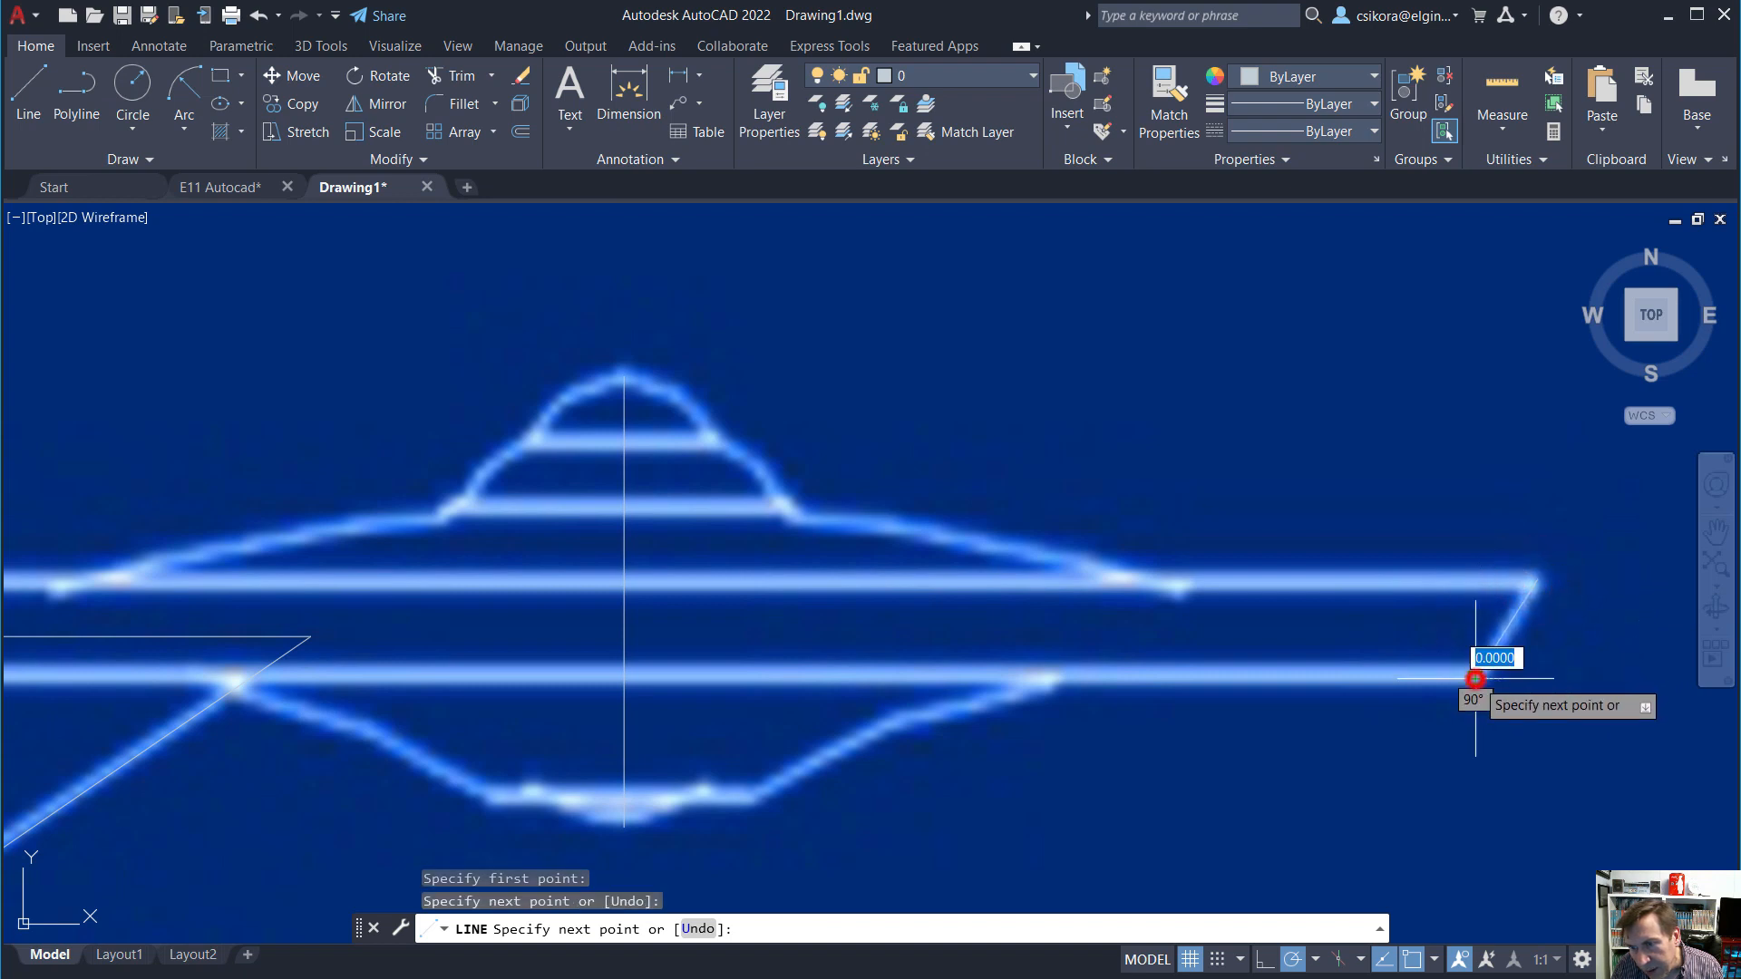
left_click(1064, 676)
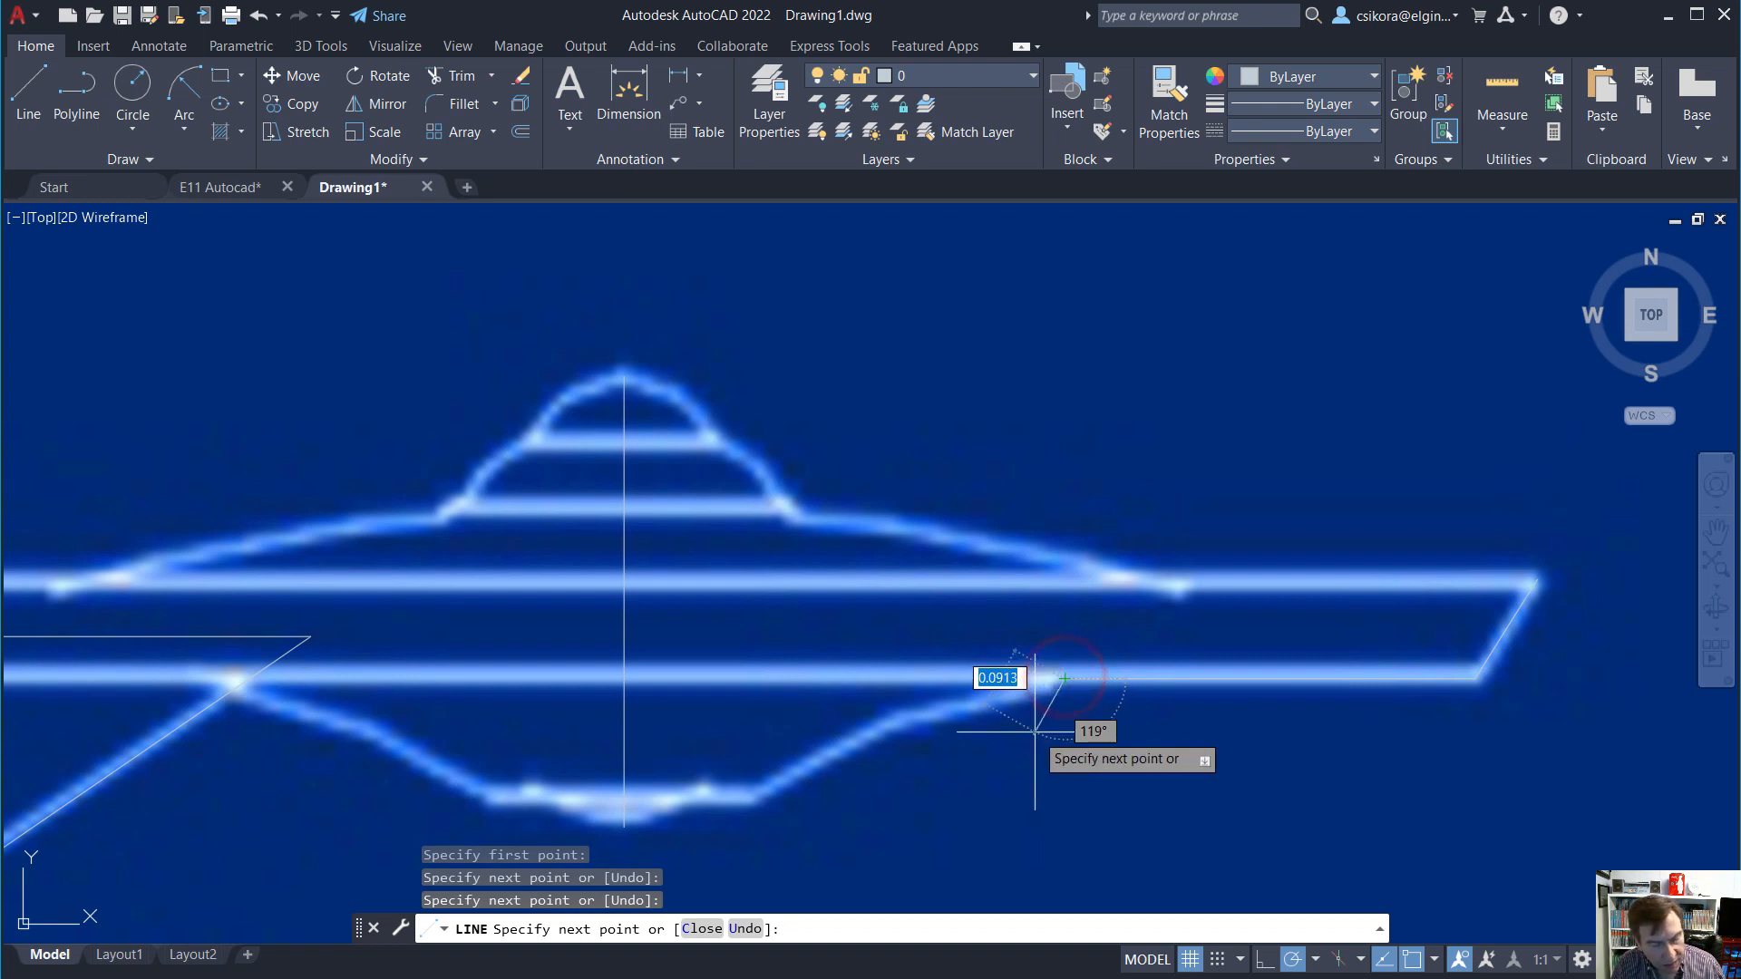
key("Escape")
Draw the saucer's upper edge line from the front rim's upper corner back to where the upper sloping surface begins.
key("Return")
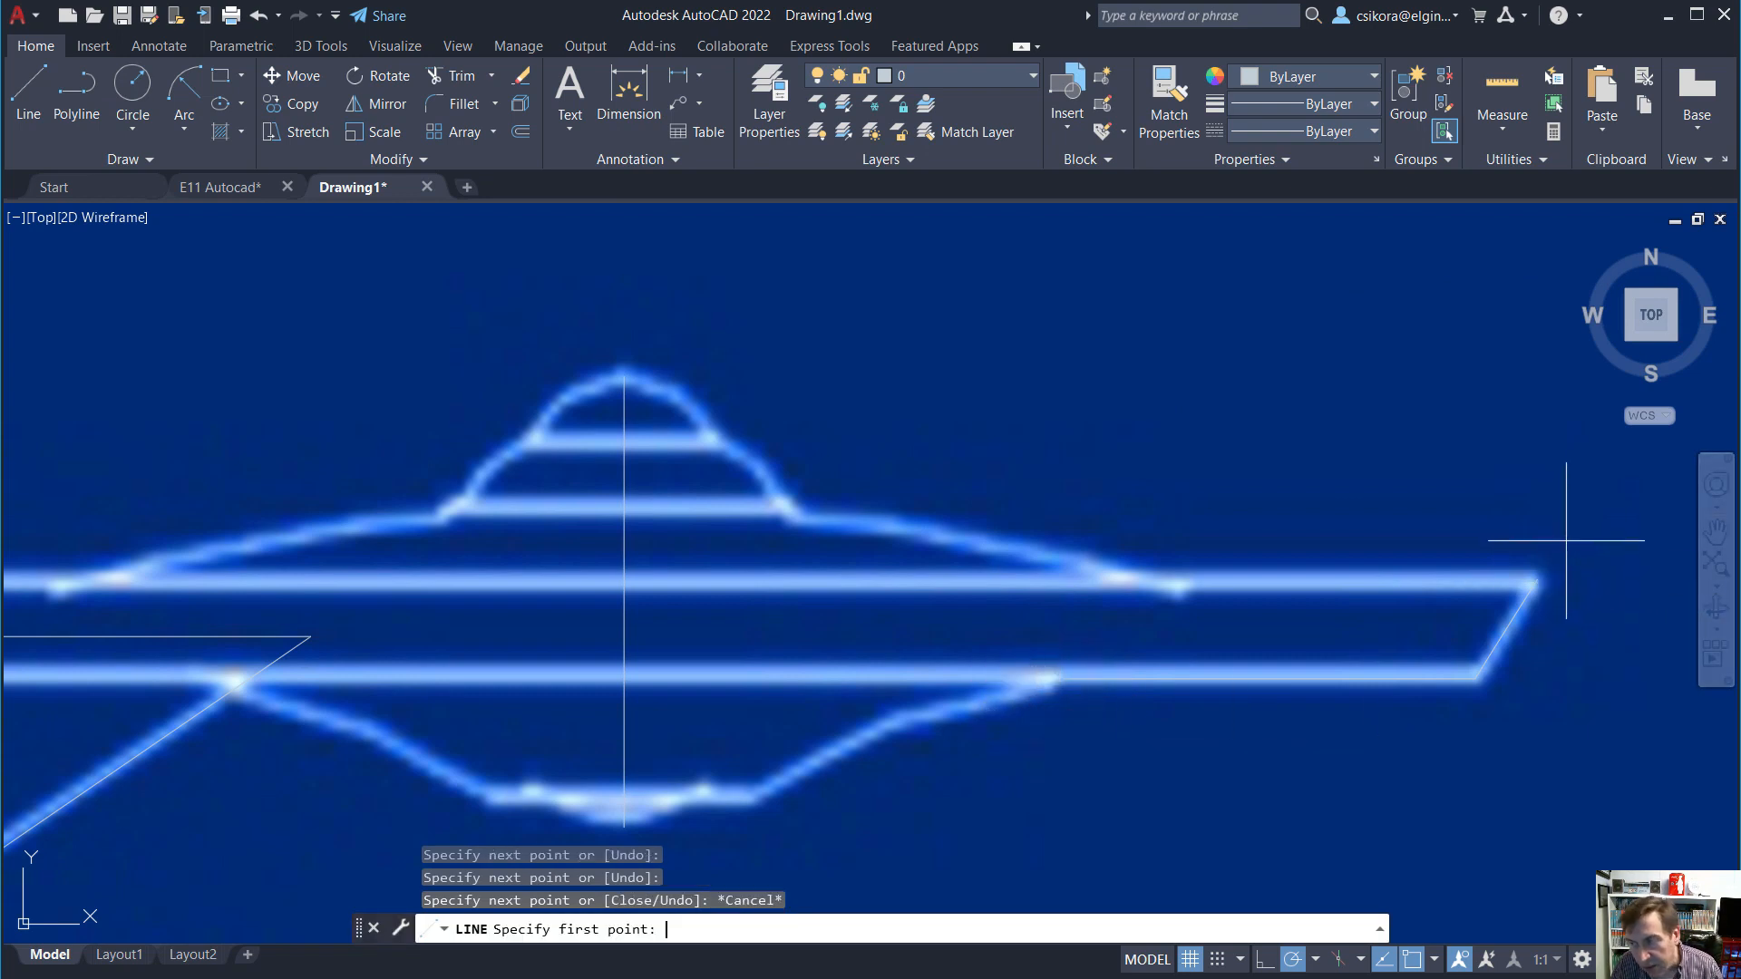
left_click(1538, 579)
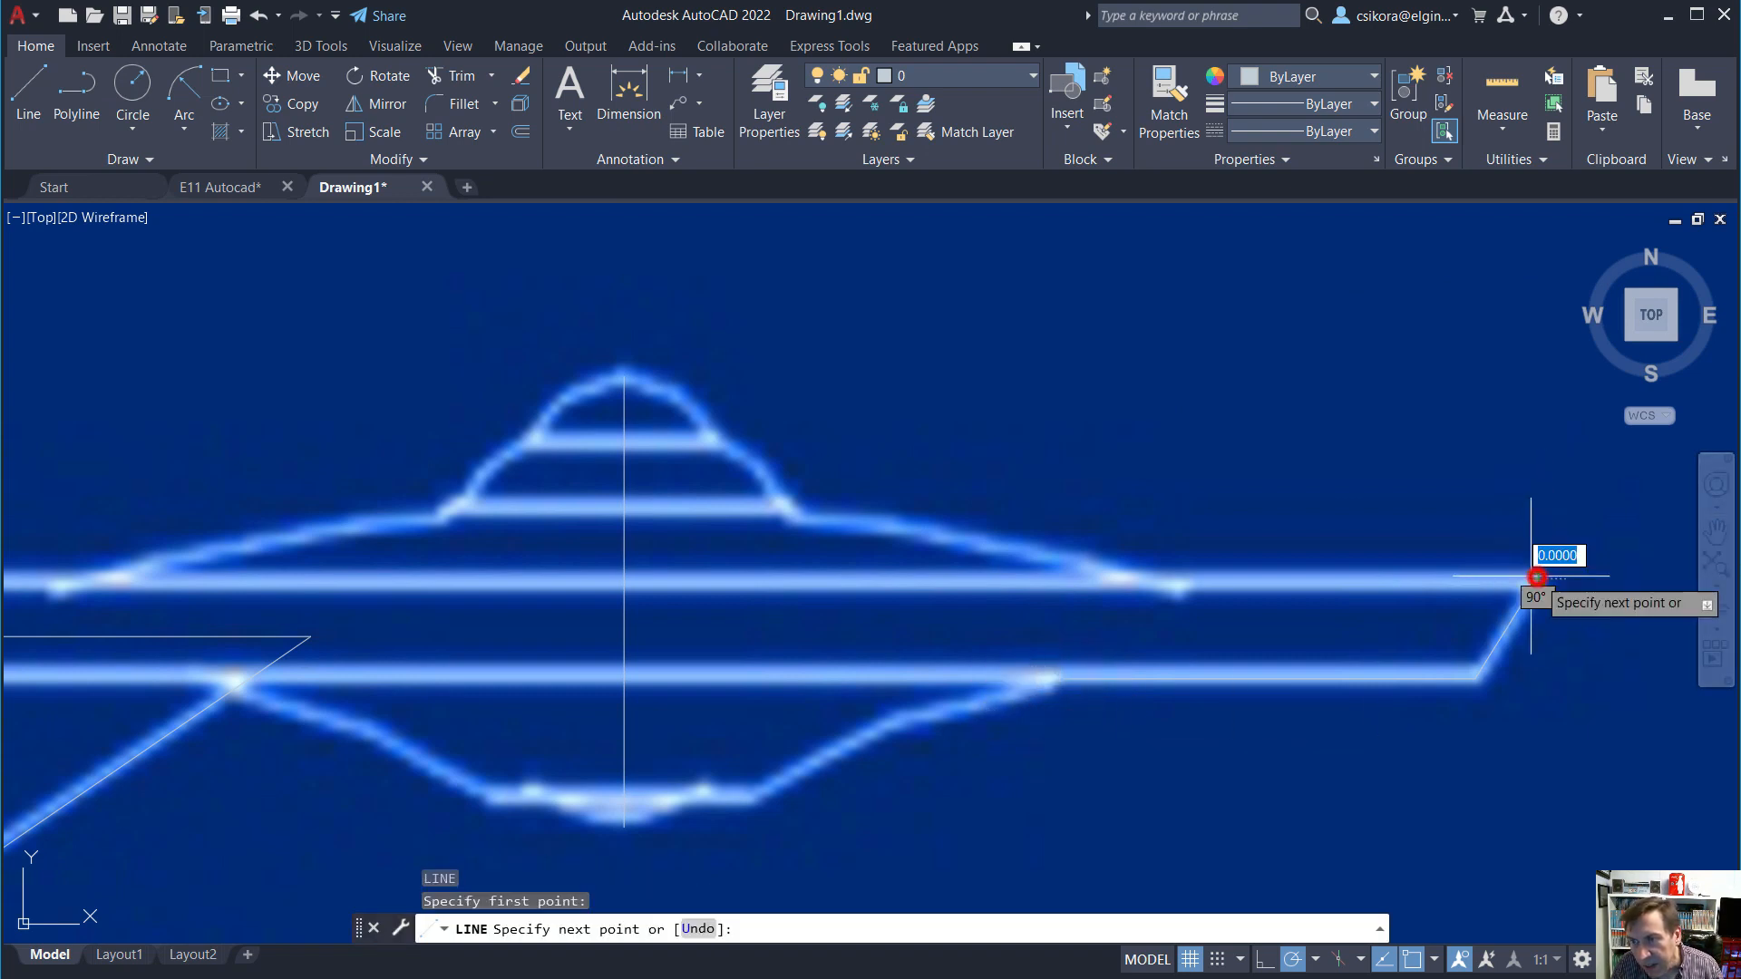
left_click(1180, 578)
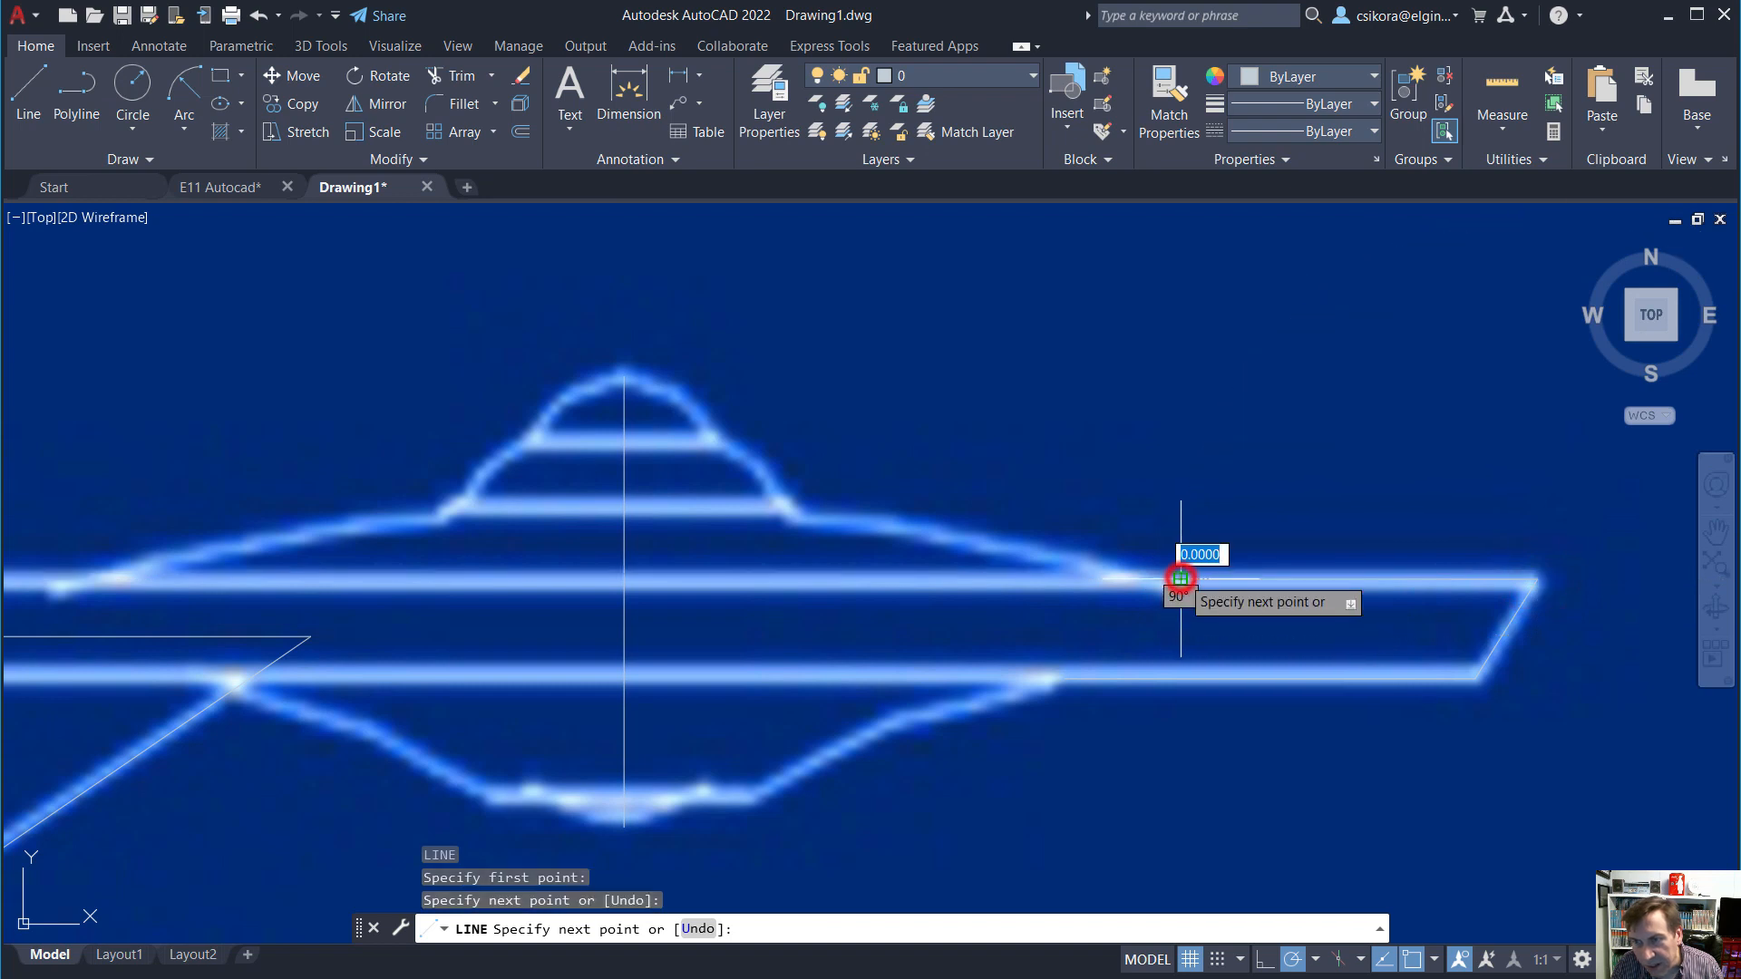
key("Escape")
key("Escape")
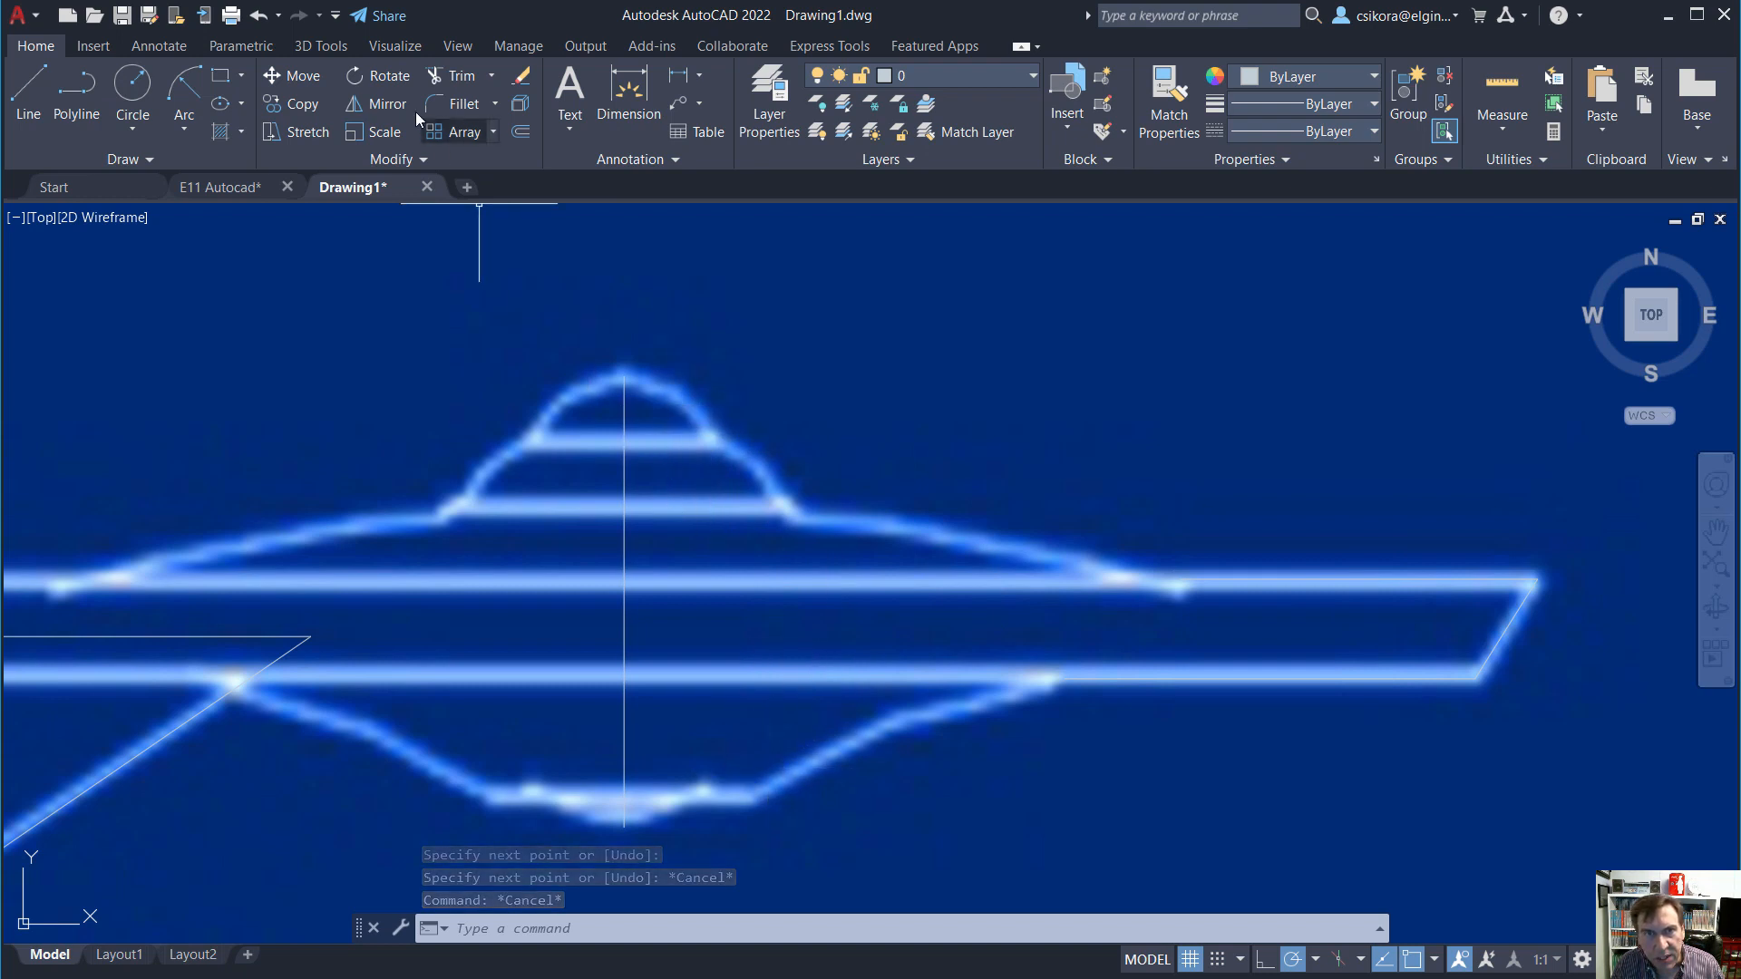
Draw a shallow start-end-radius arc along the saucer's upper slope, from the upper edge line's rear end to the base of the dome's lower tier.
left_click(184, 88)
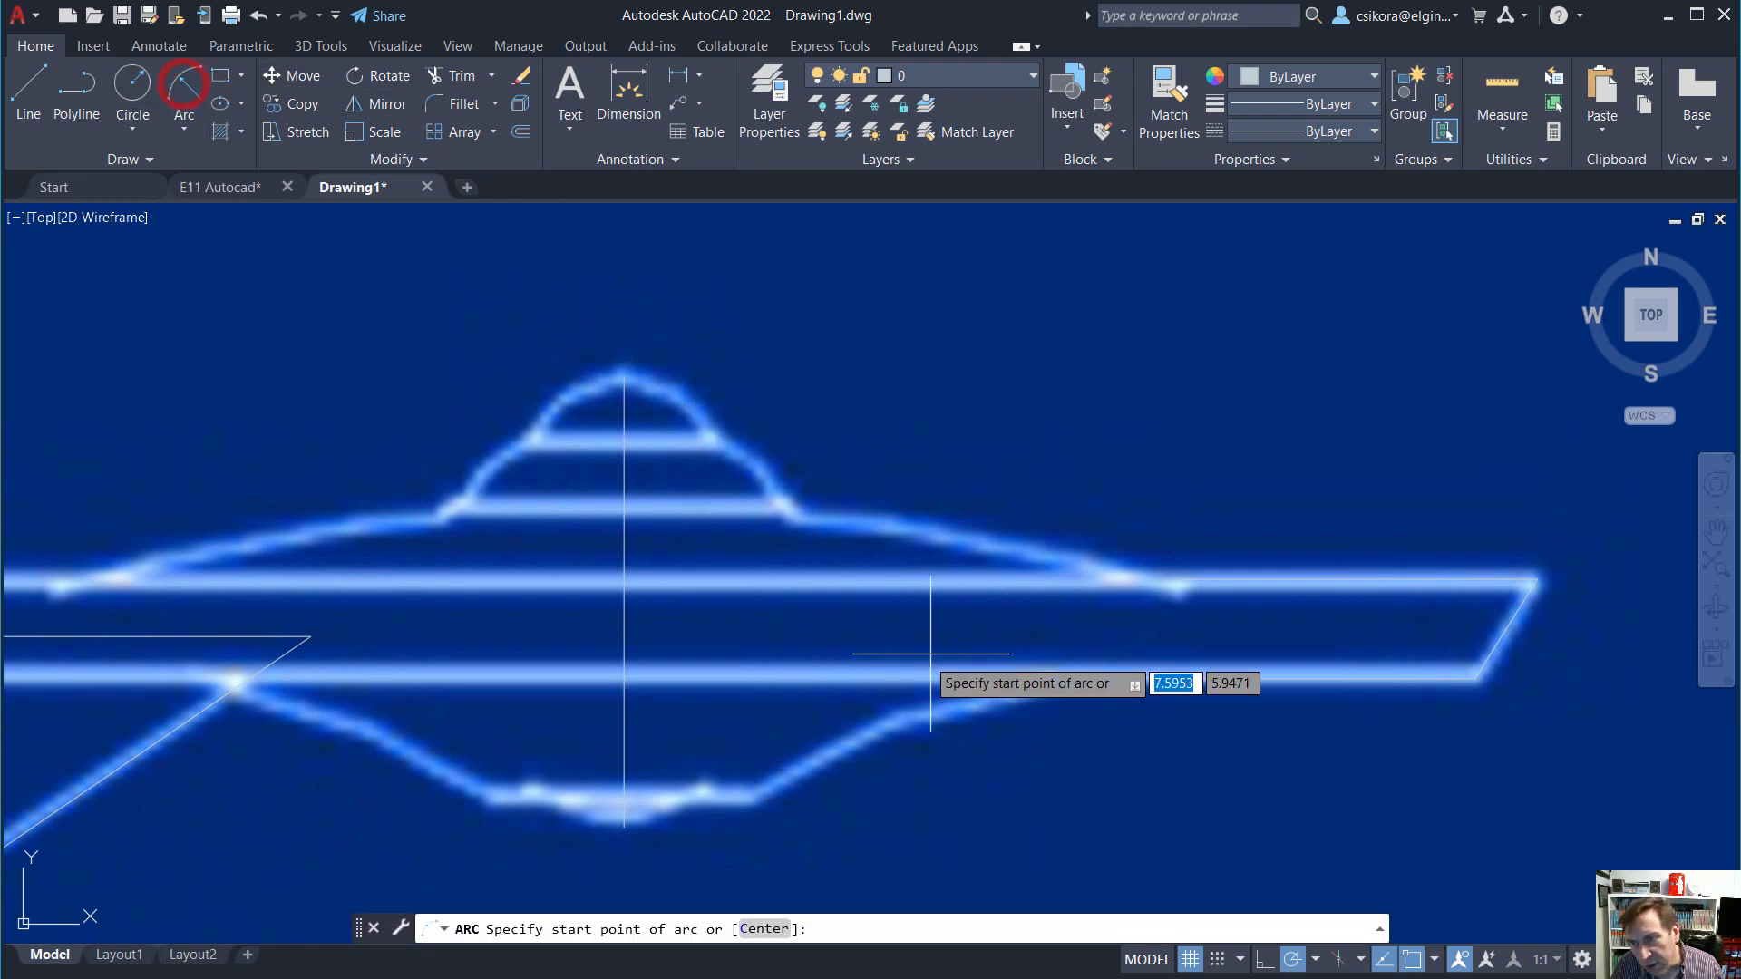
left_click(1181, 578)
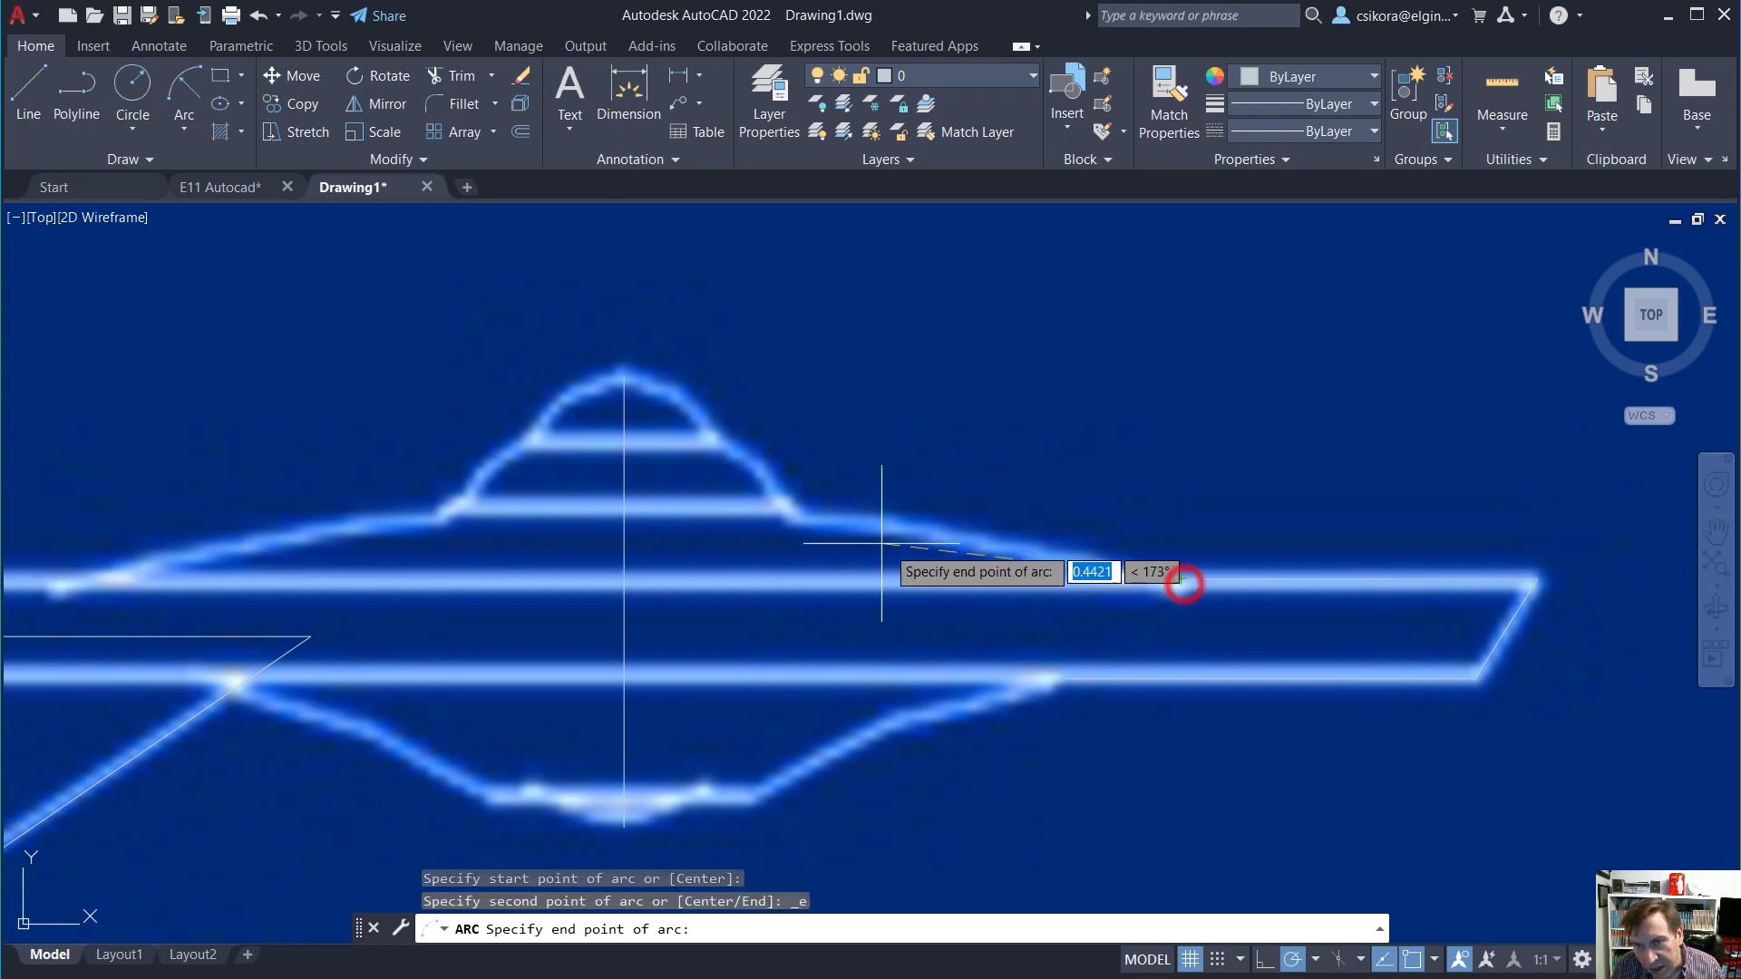
left_click(797, 516)
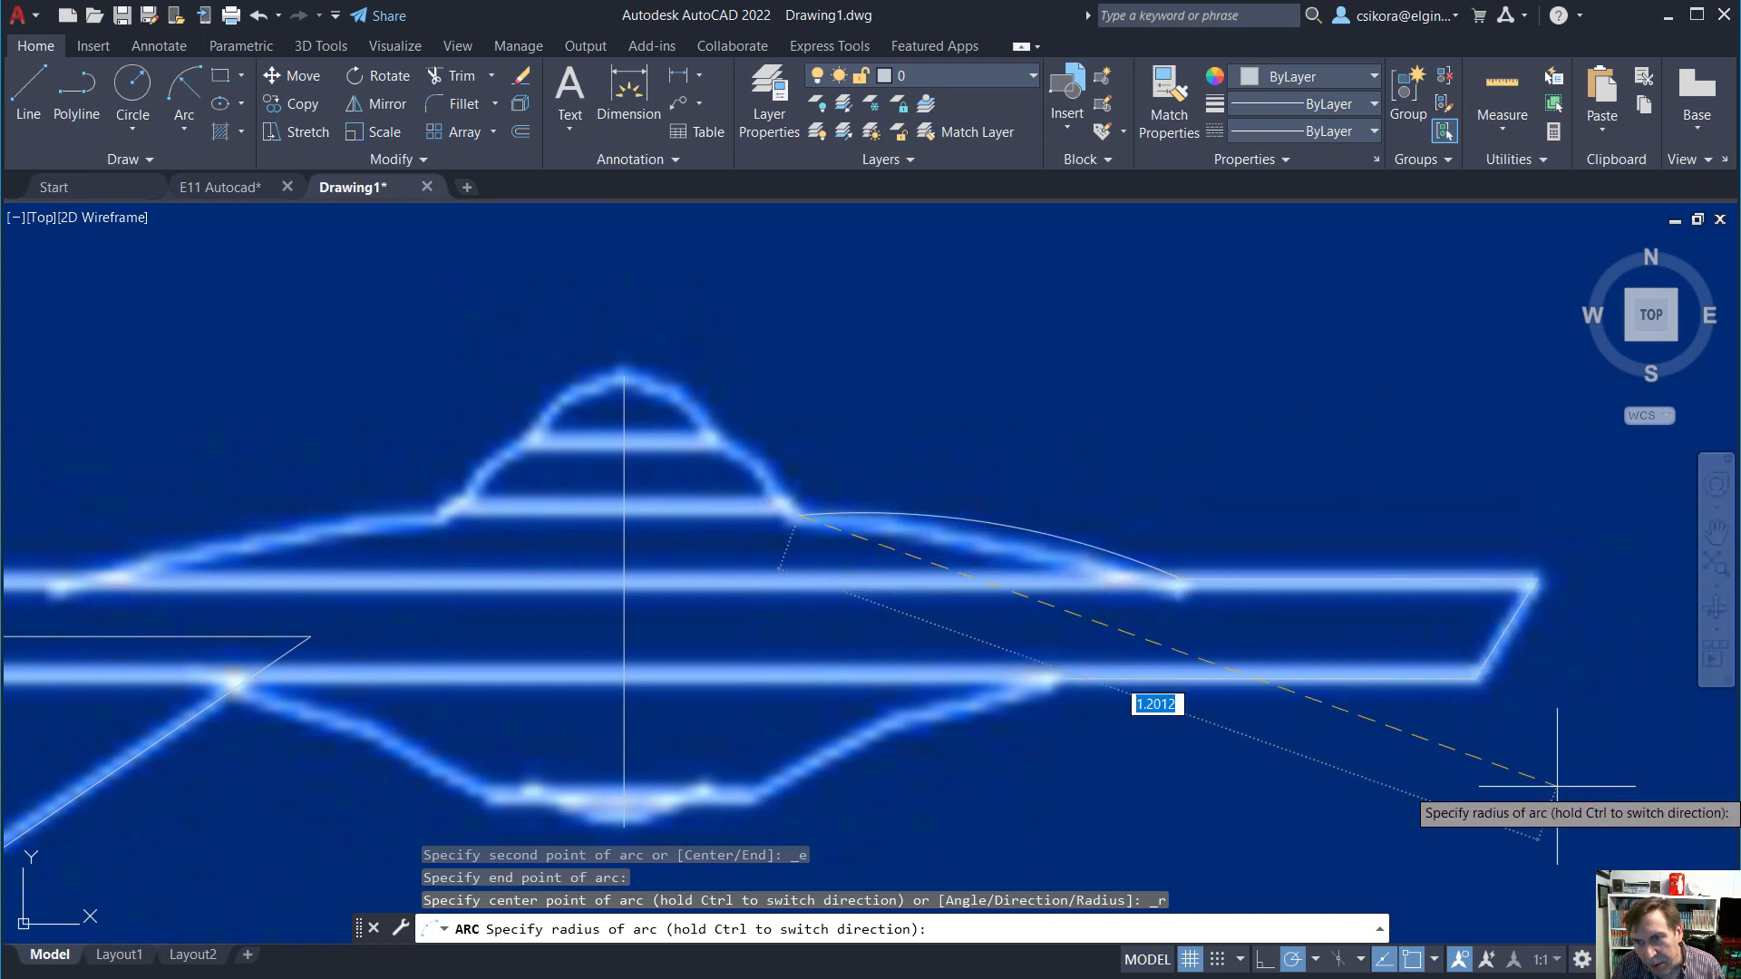
scroll(1557, 786, "down", 2)
scroll(894, 738, "down", 2)
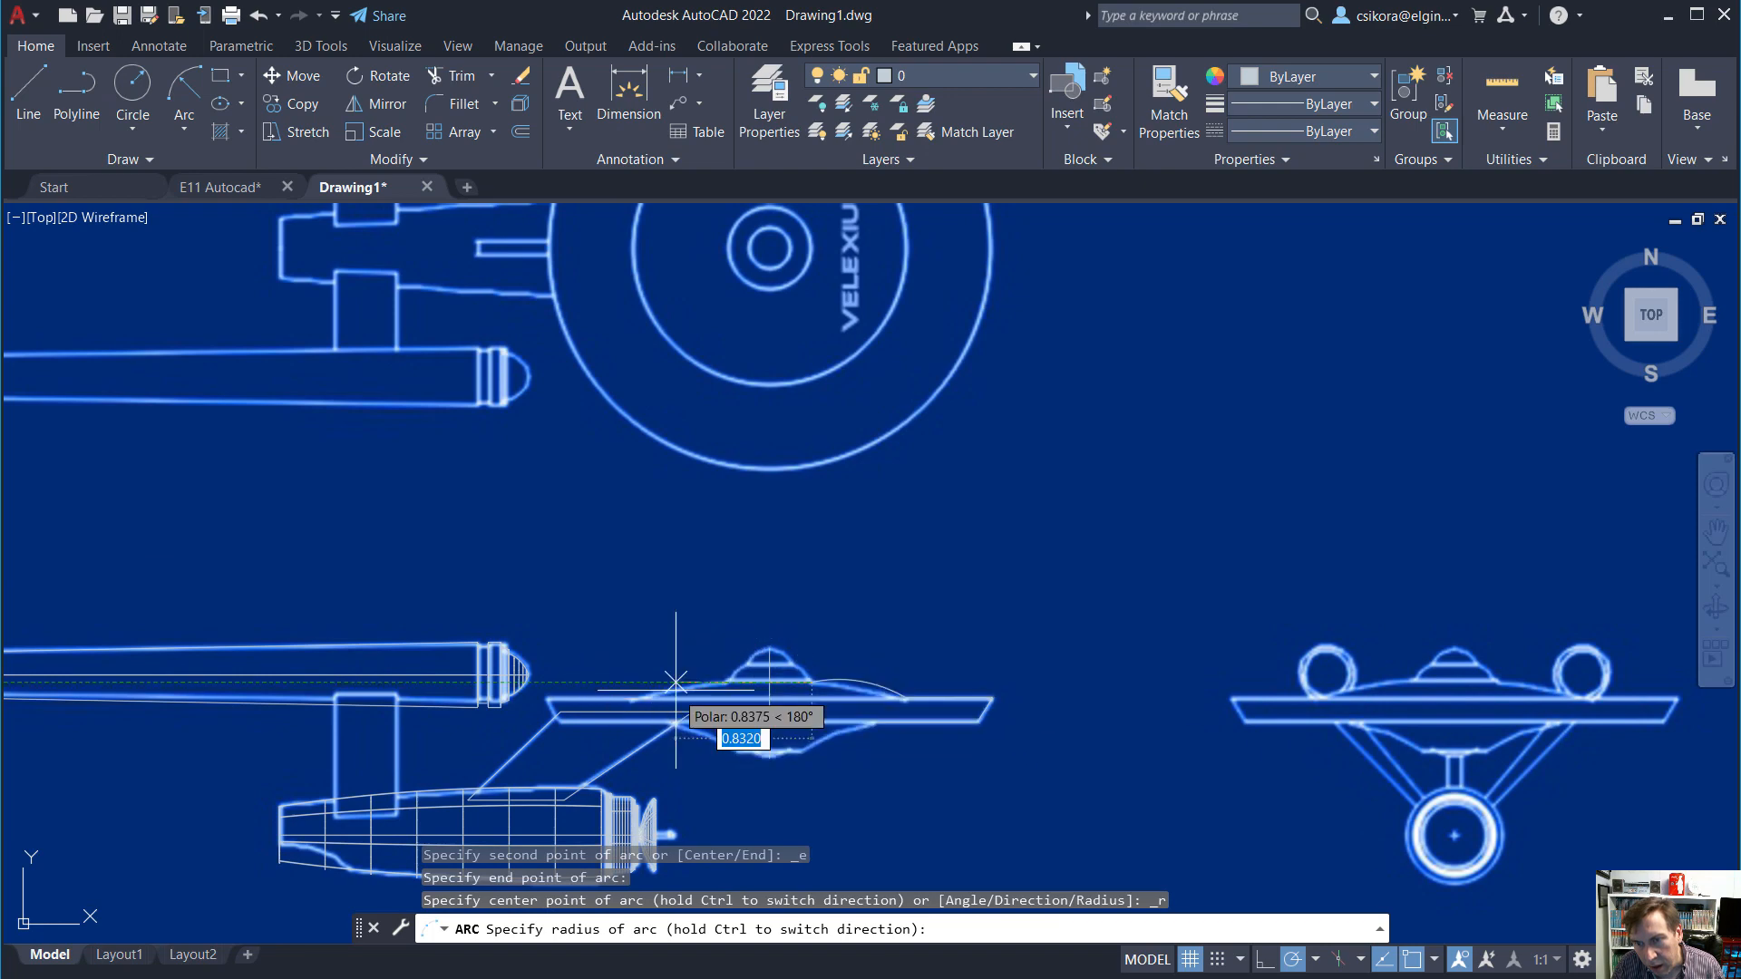
scroll(670, 698, "up", 5)
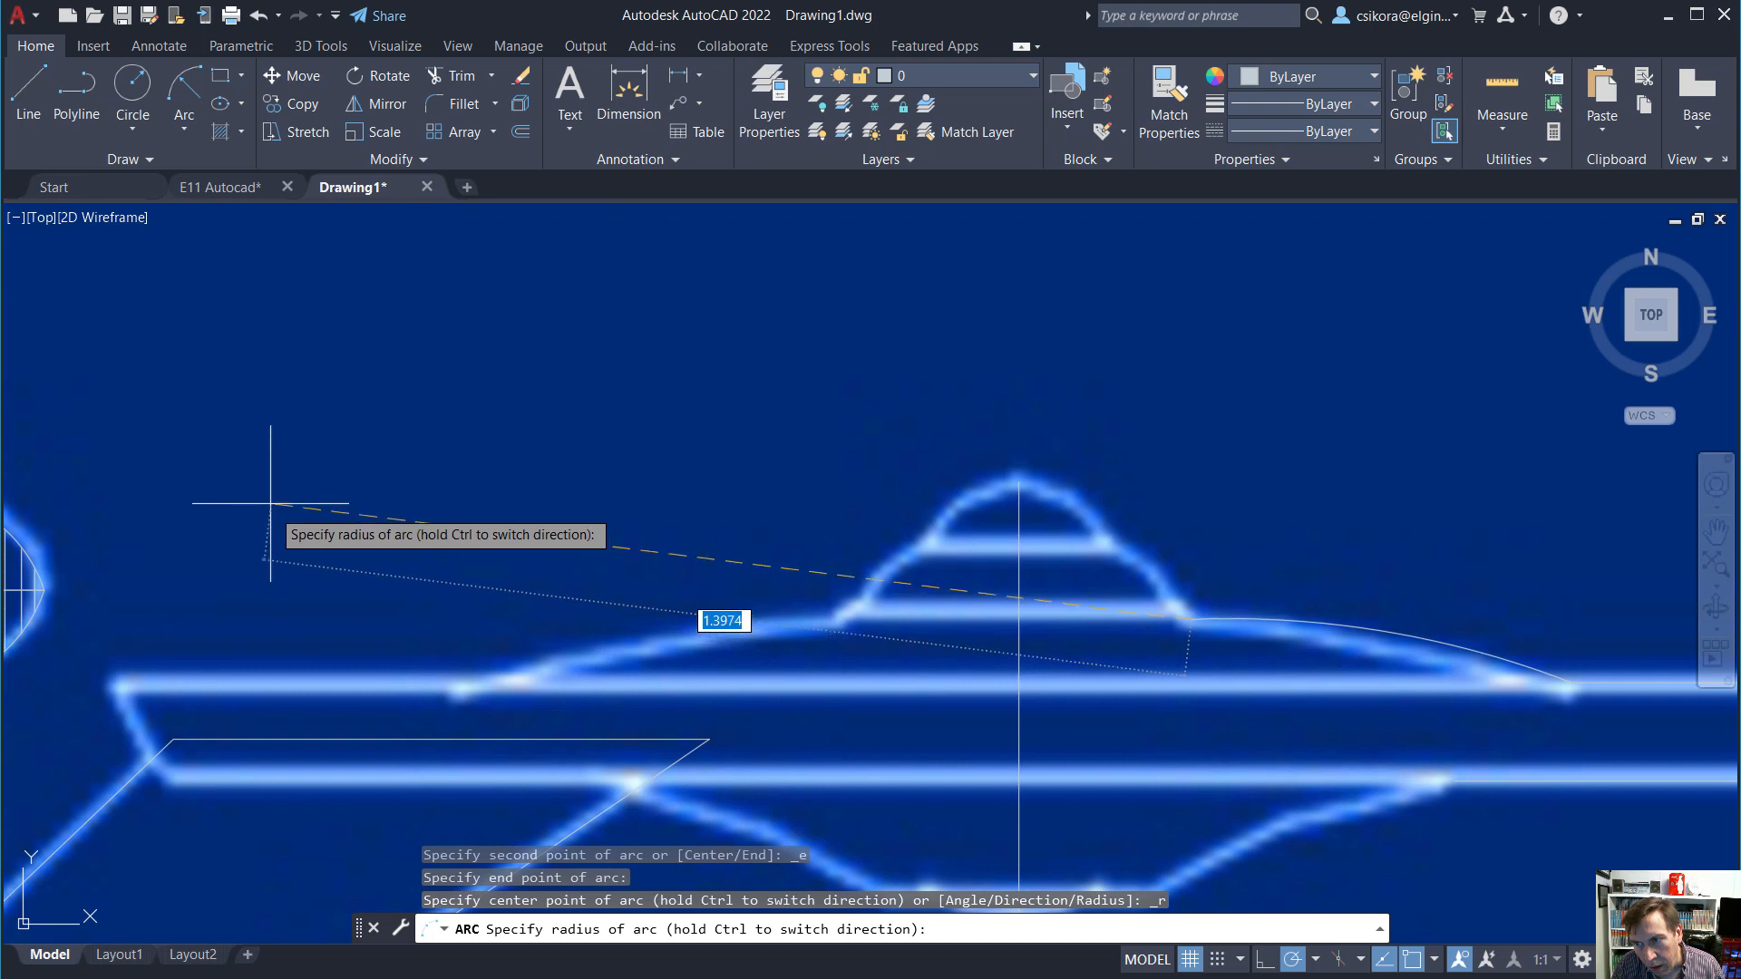
left_click(16, 473)
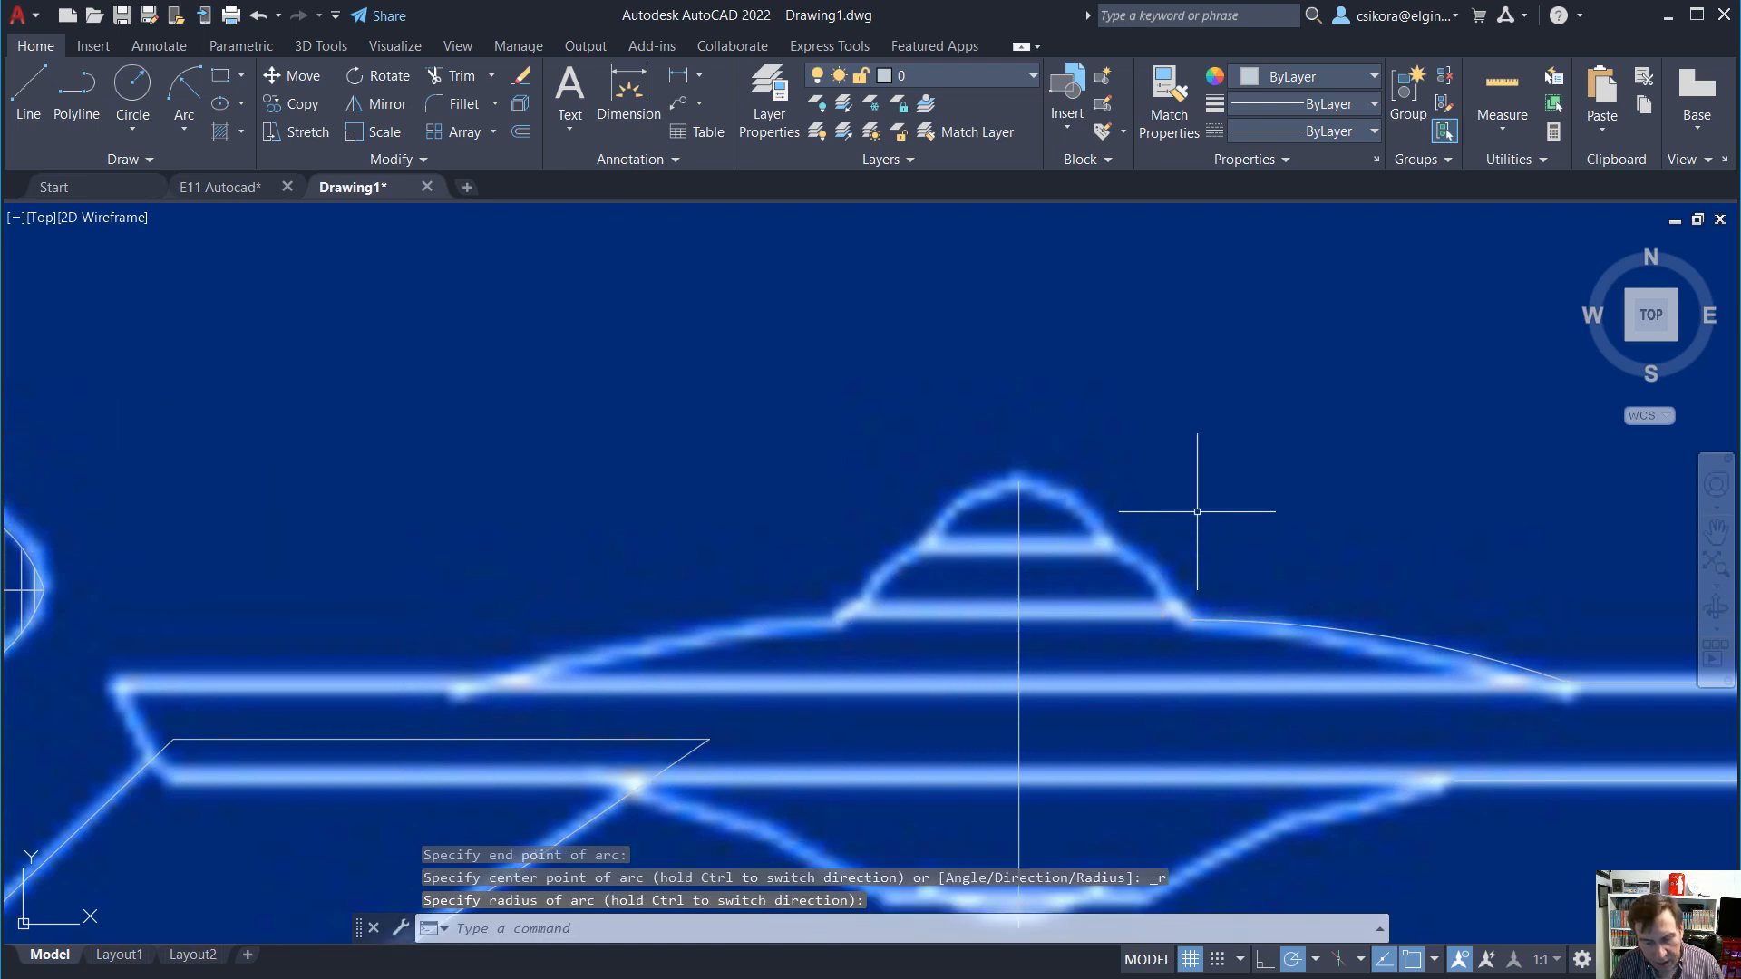
Draw a three-point arc from the base of the dome's lower tier through the tier's upper front corner to the center line's top.
key("Return")
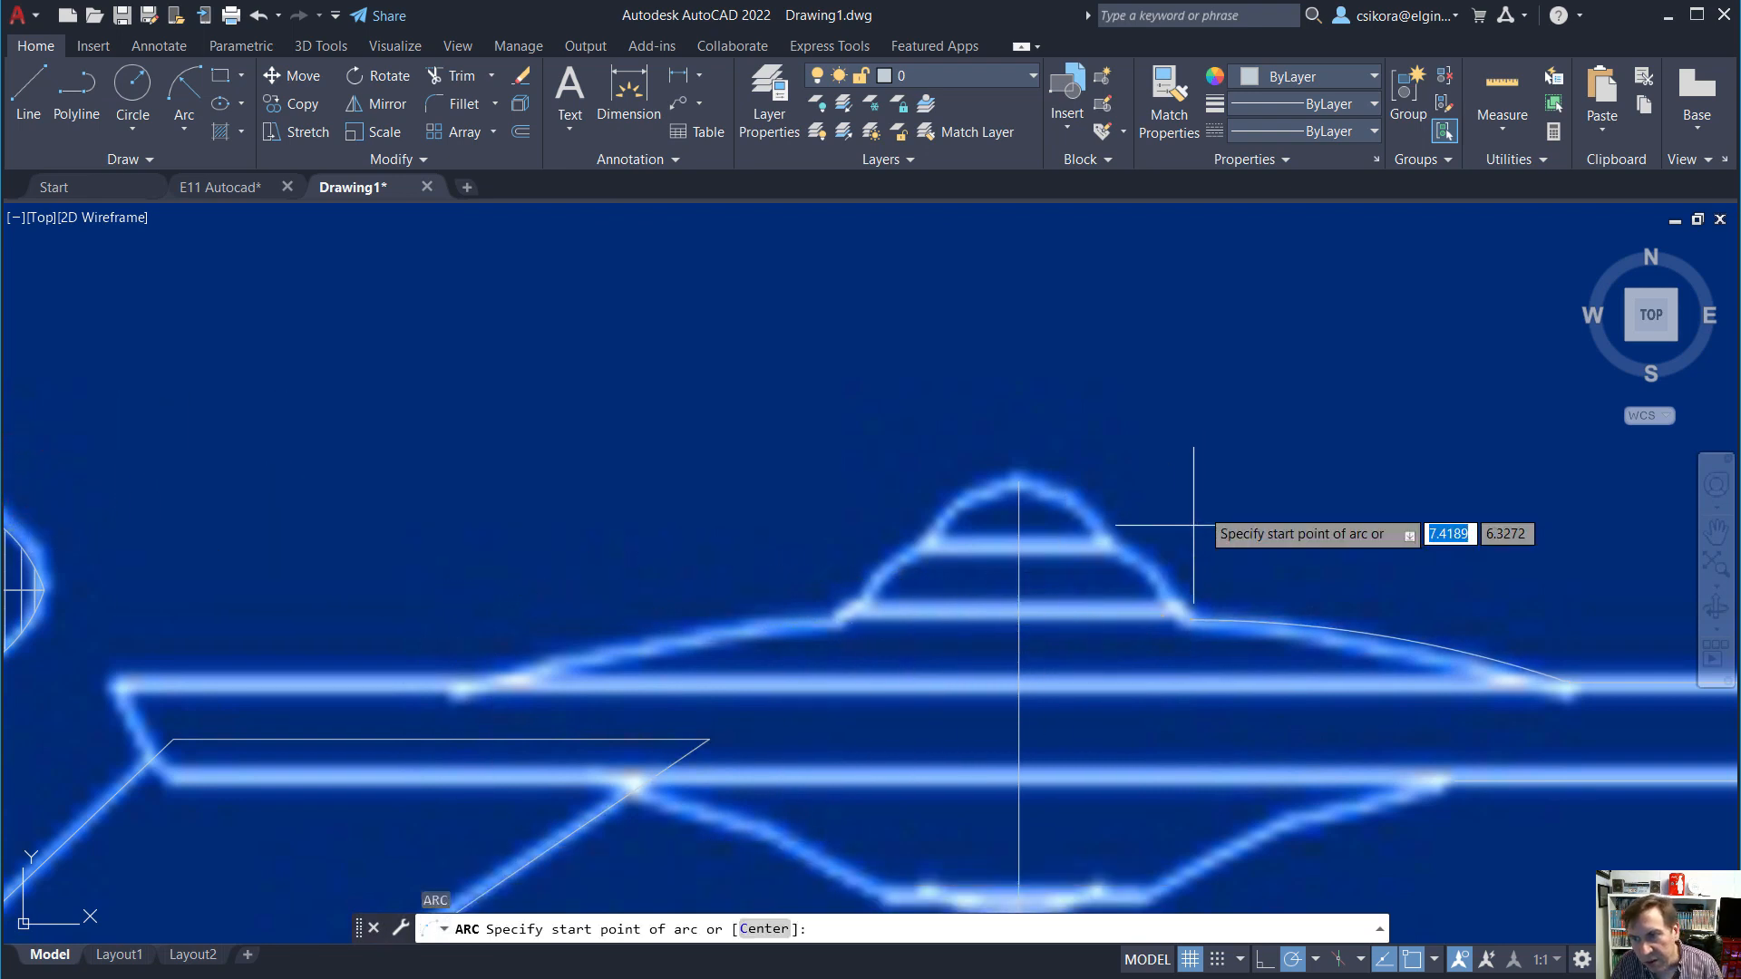
left_click(1191, 619)
left_click(1111, 545)
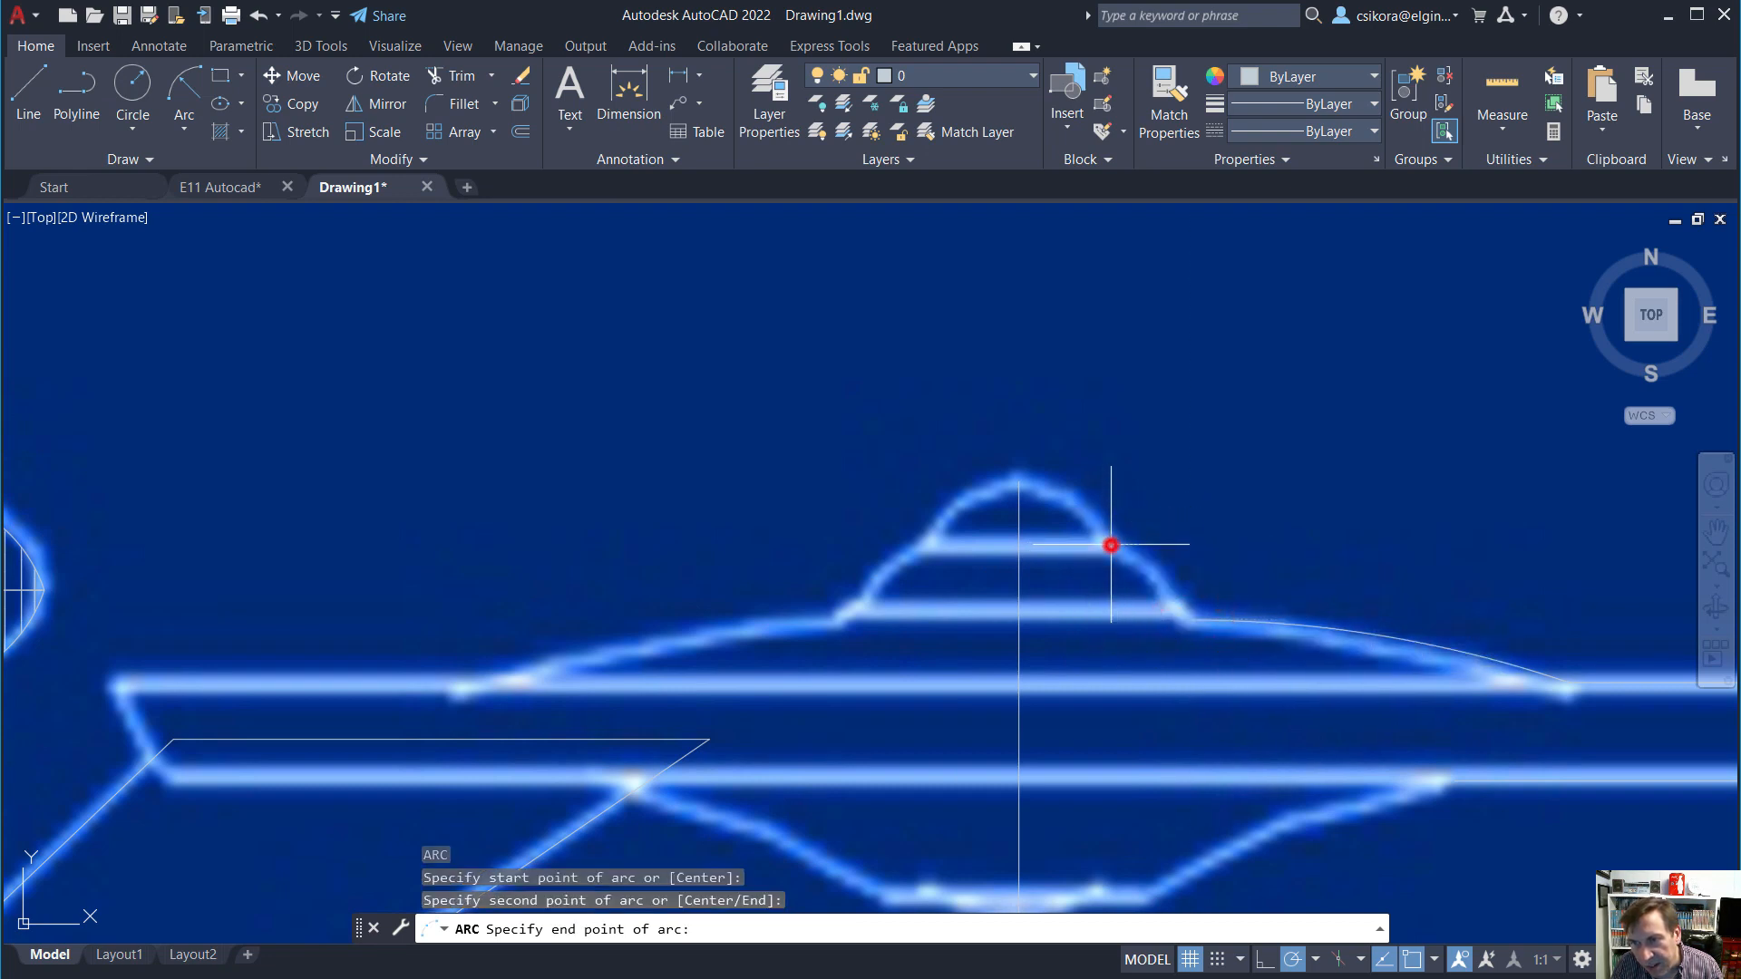
left_click(1030, 496)
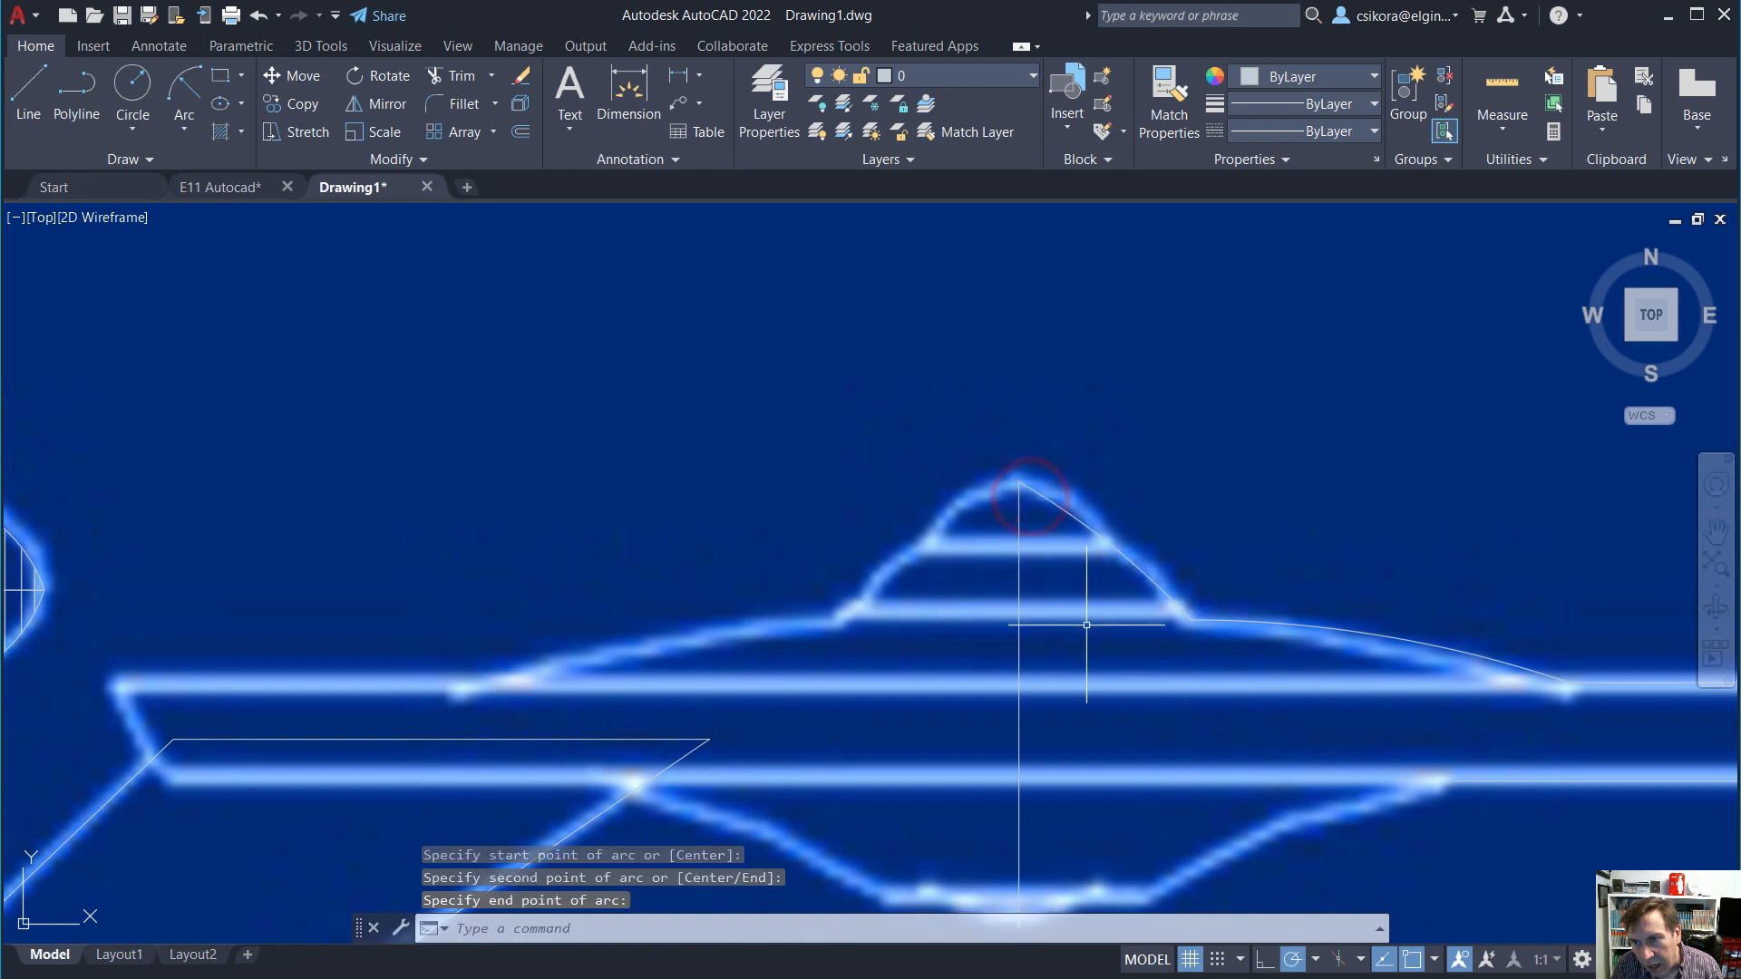
Draw a three-point arc for the dome's cap from the tier's upper front corner through the center line's top to just behind it.
key("Return")
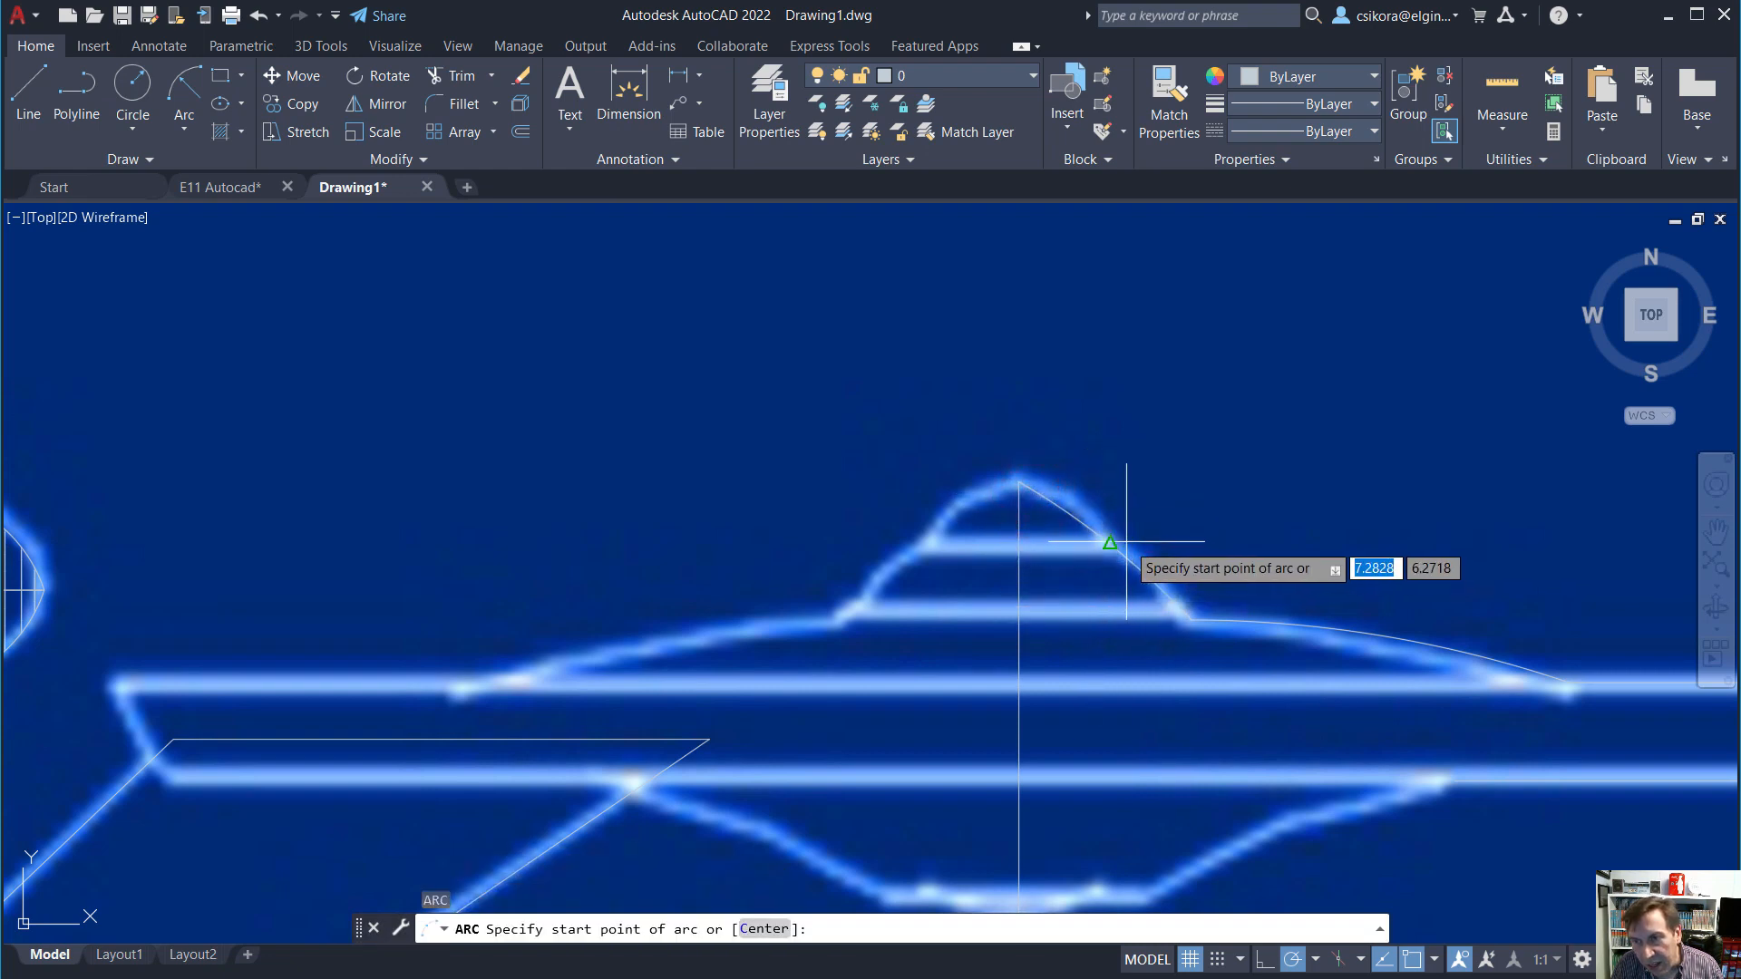
left_click(1110, 544)
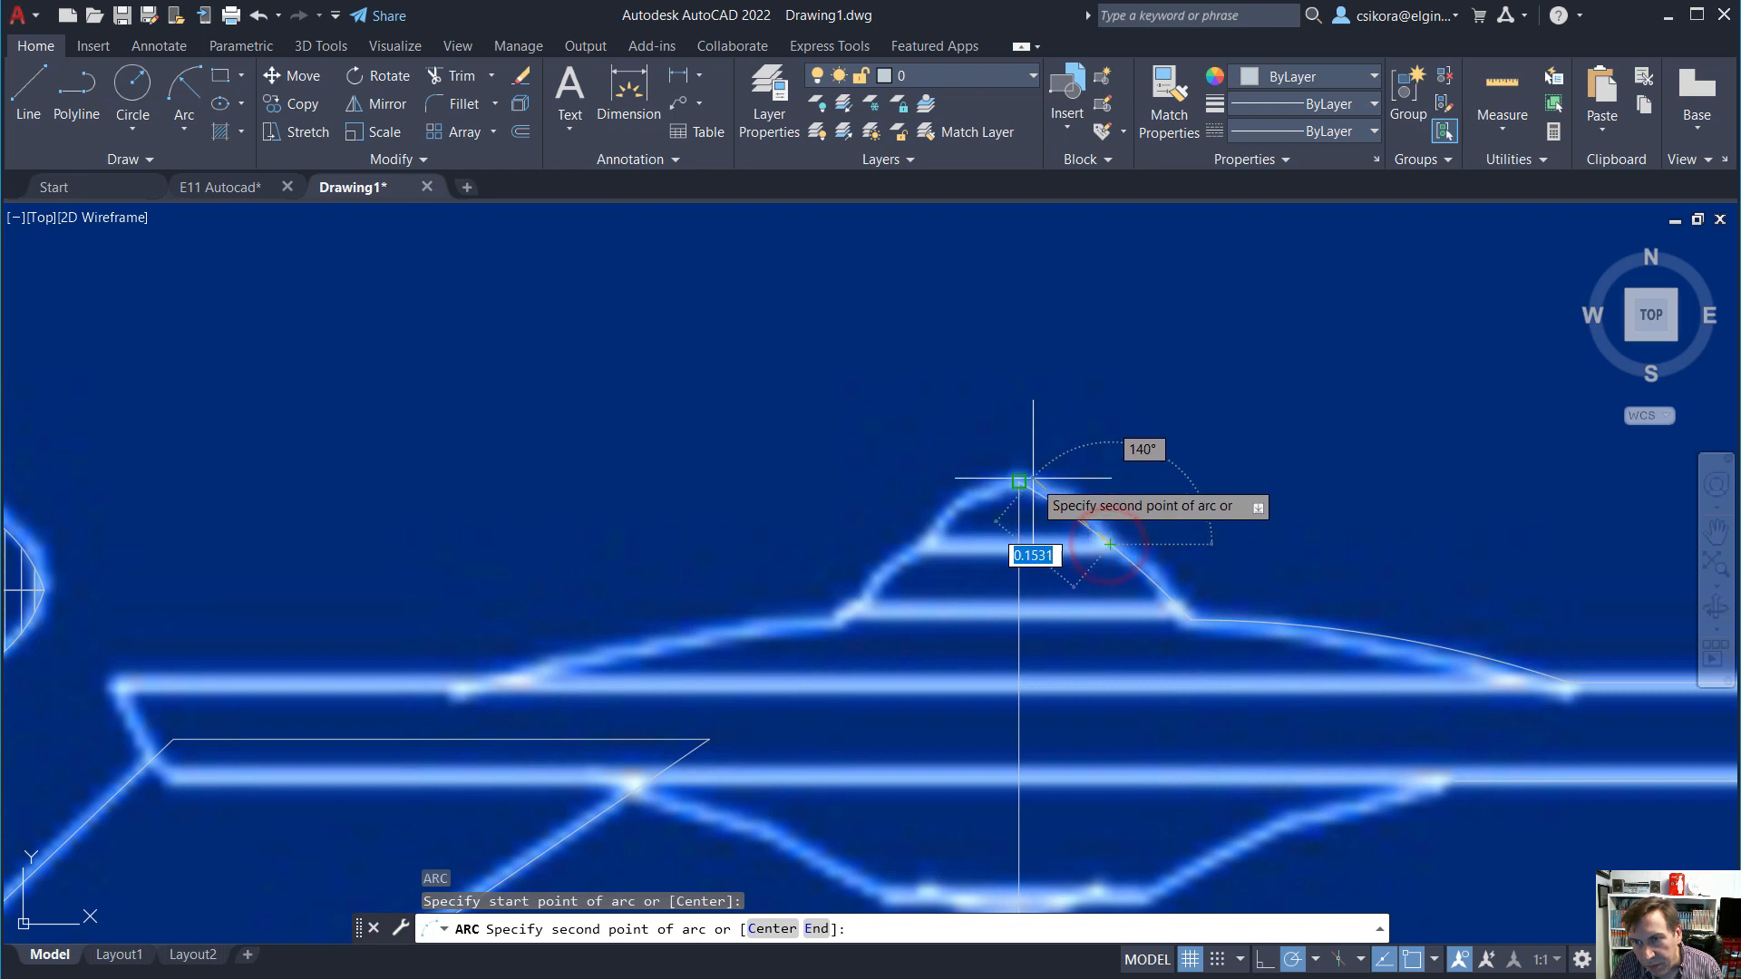
left_click(1020, 485)
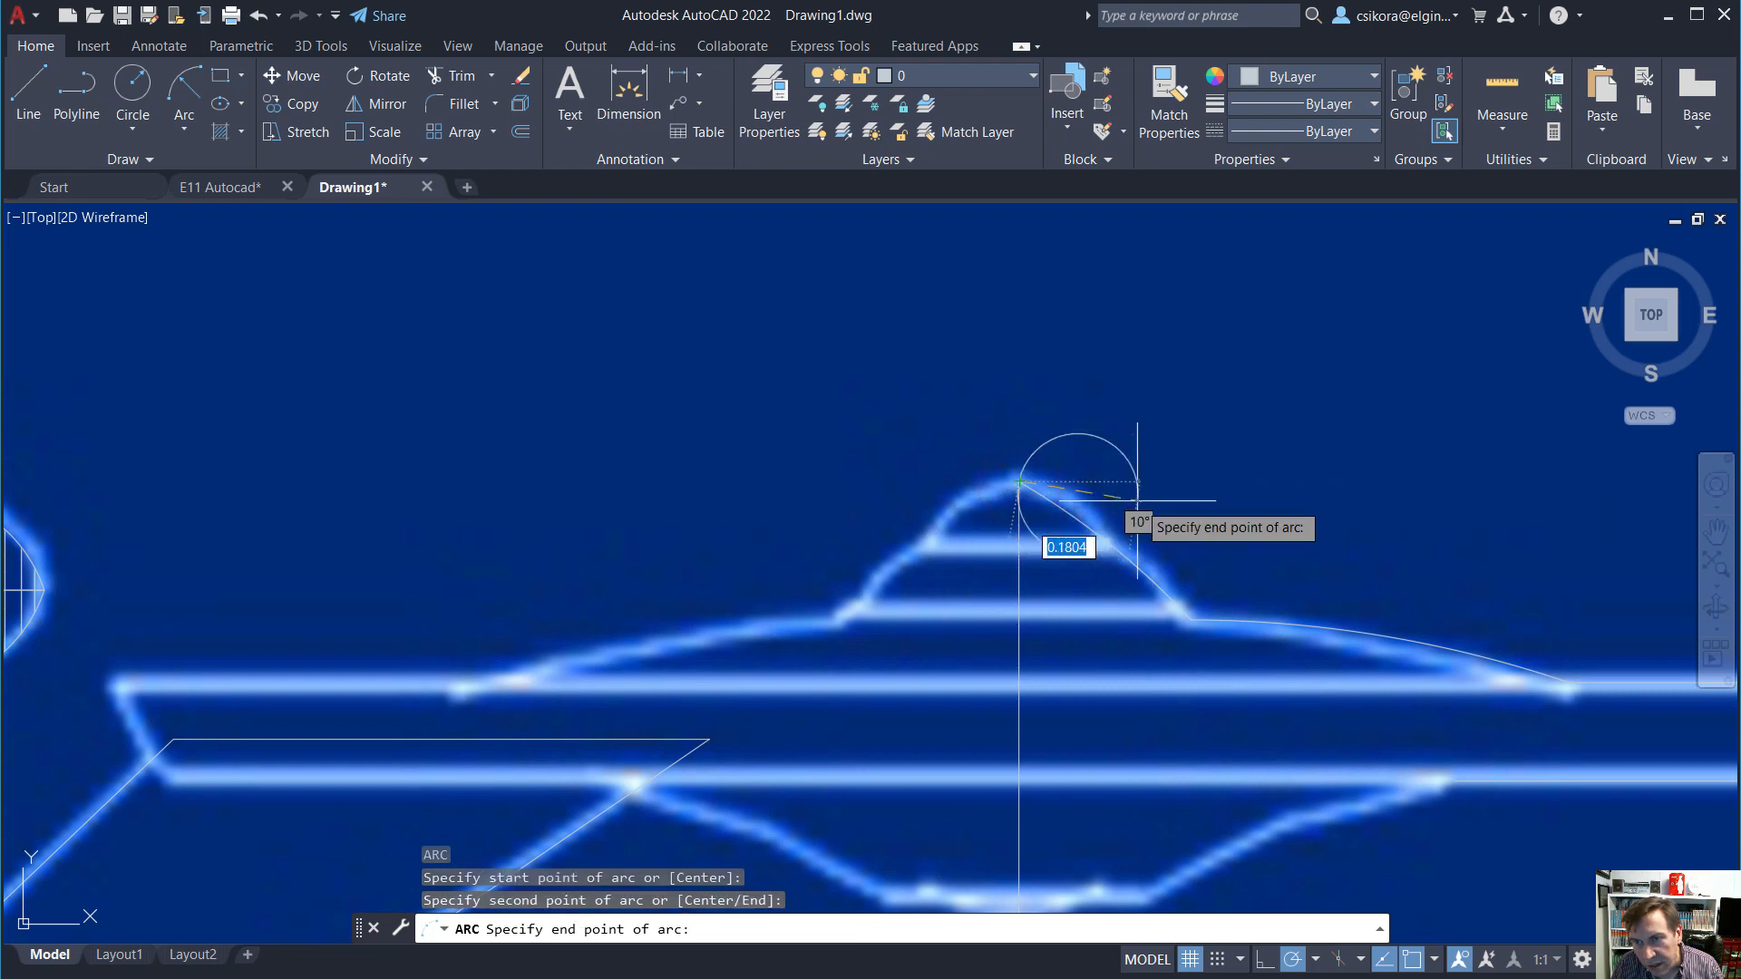
left_click(975, 505)
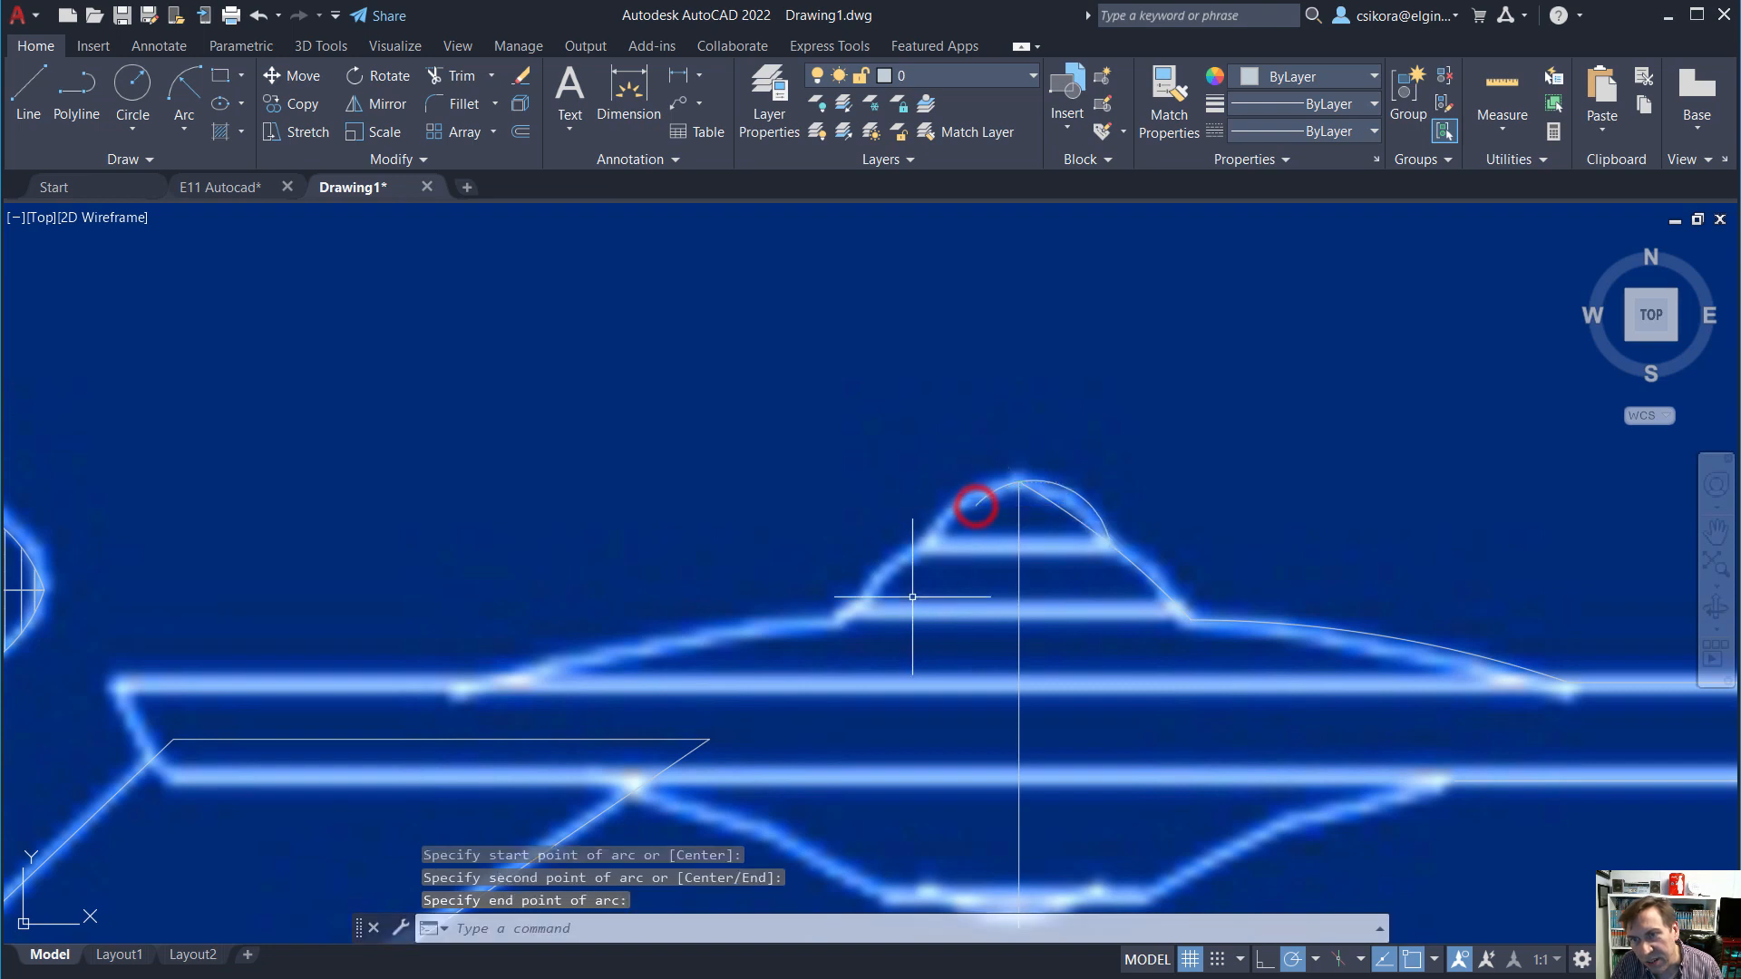
Trim the cap arc behind the center line and the lower tier arc's portion inside the cap.
key("Escape")
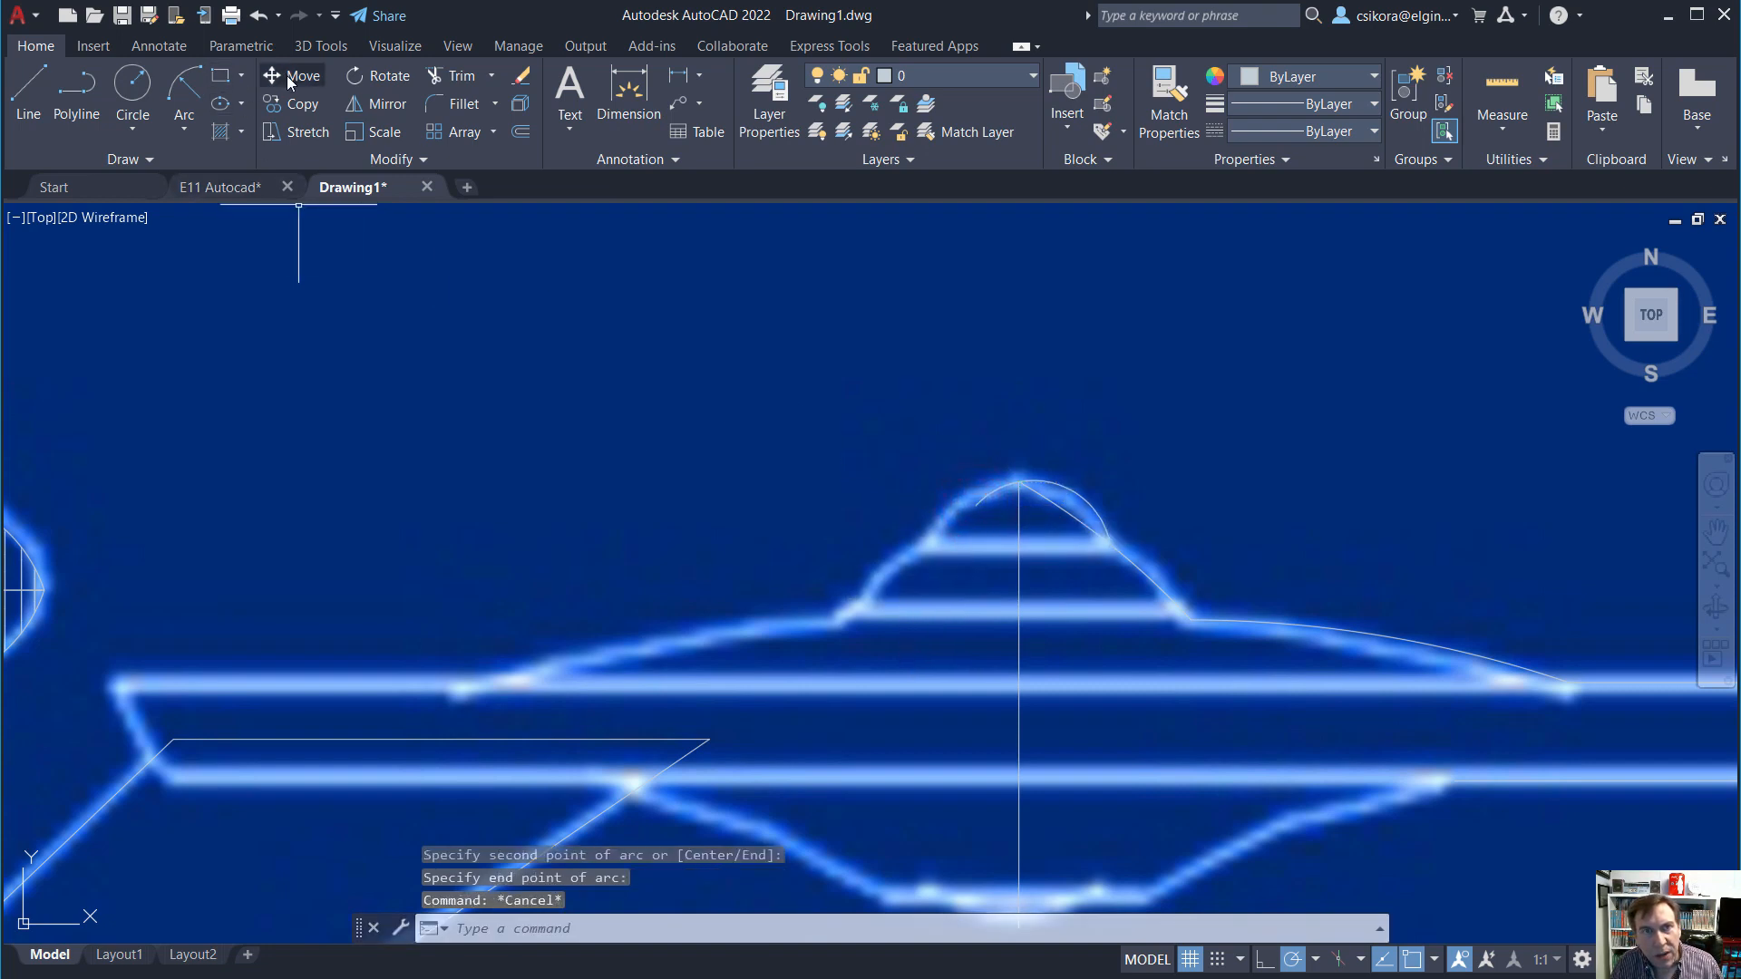
left_click(461, 80)
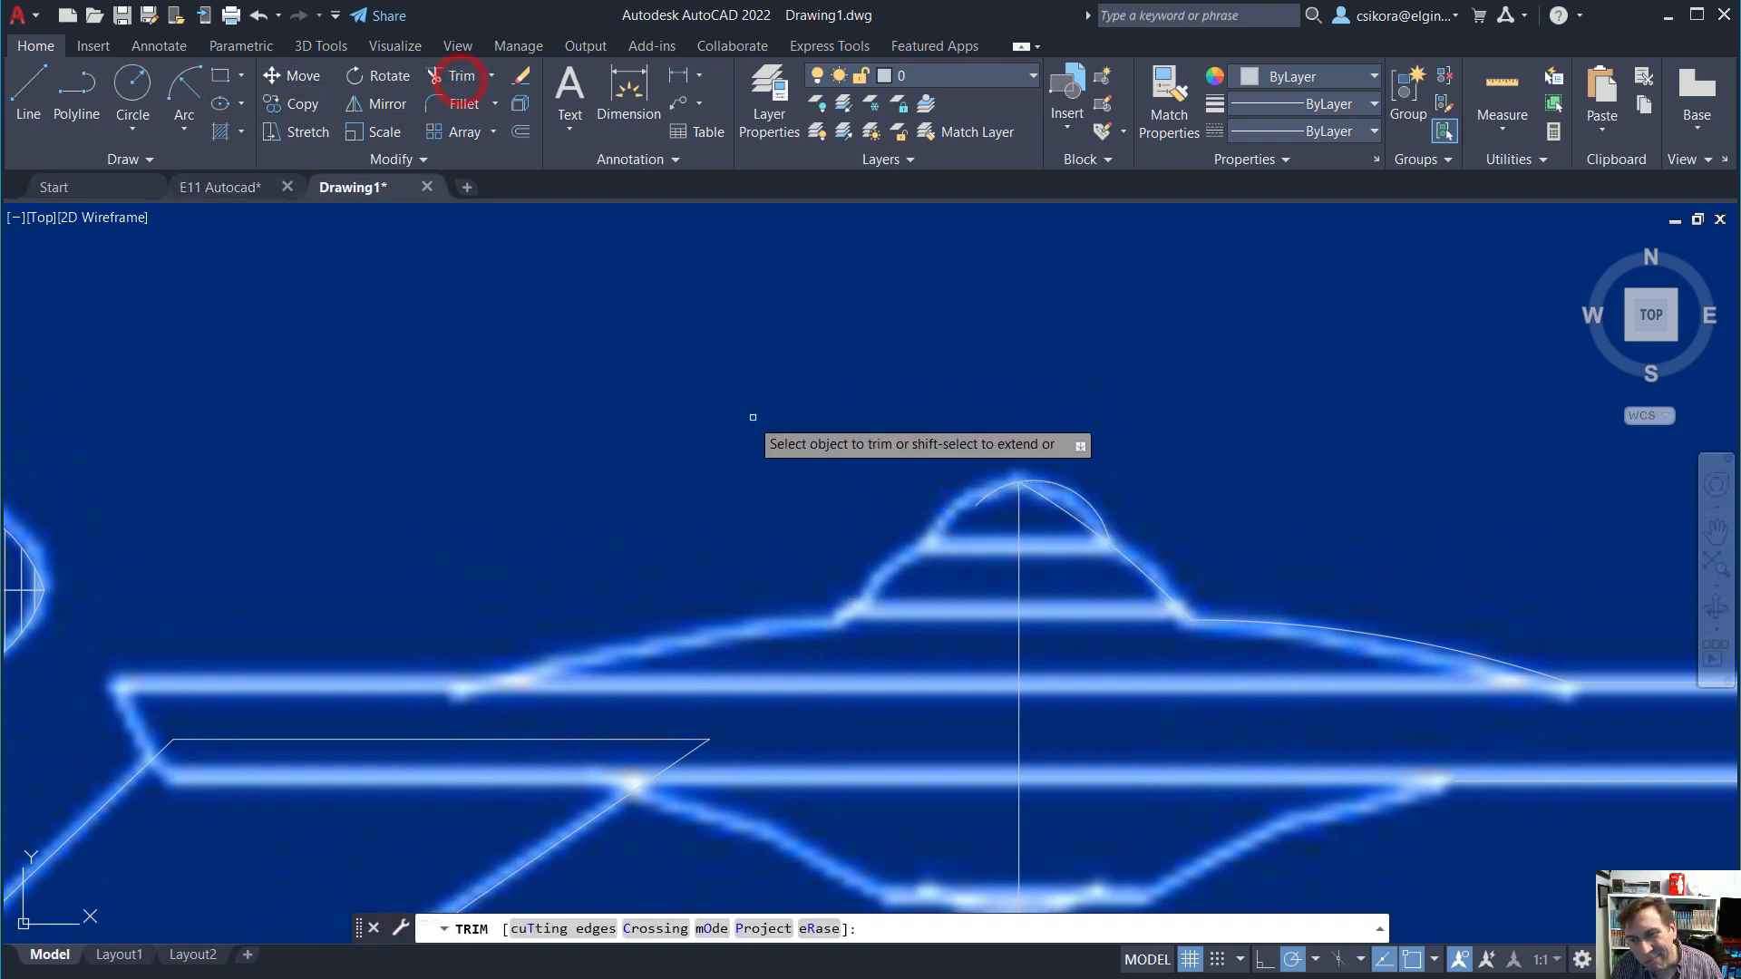
left_click(992, 491)
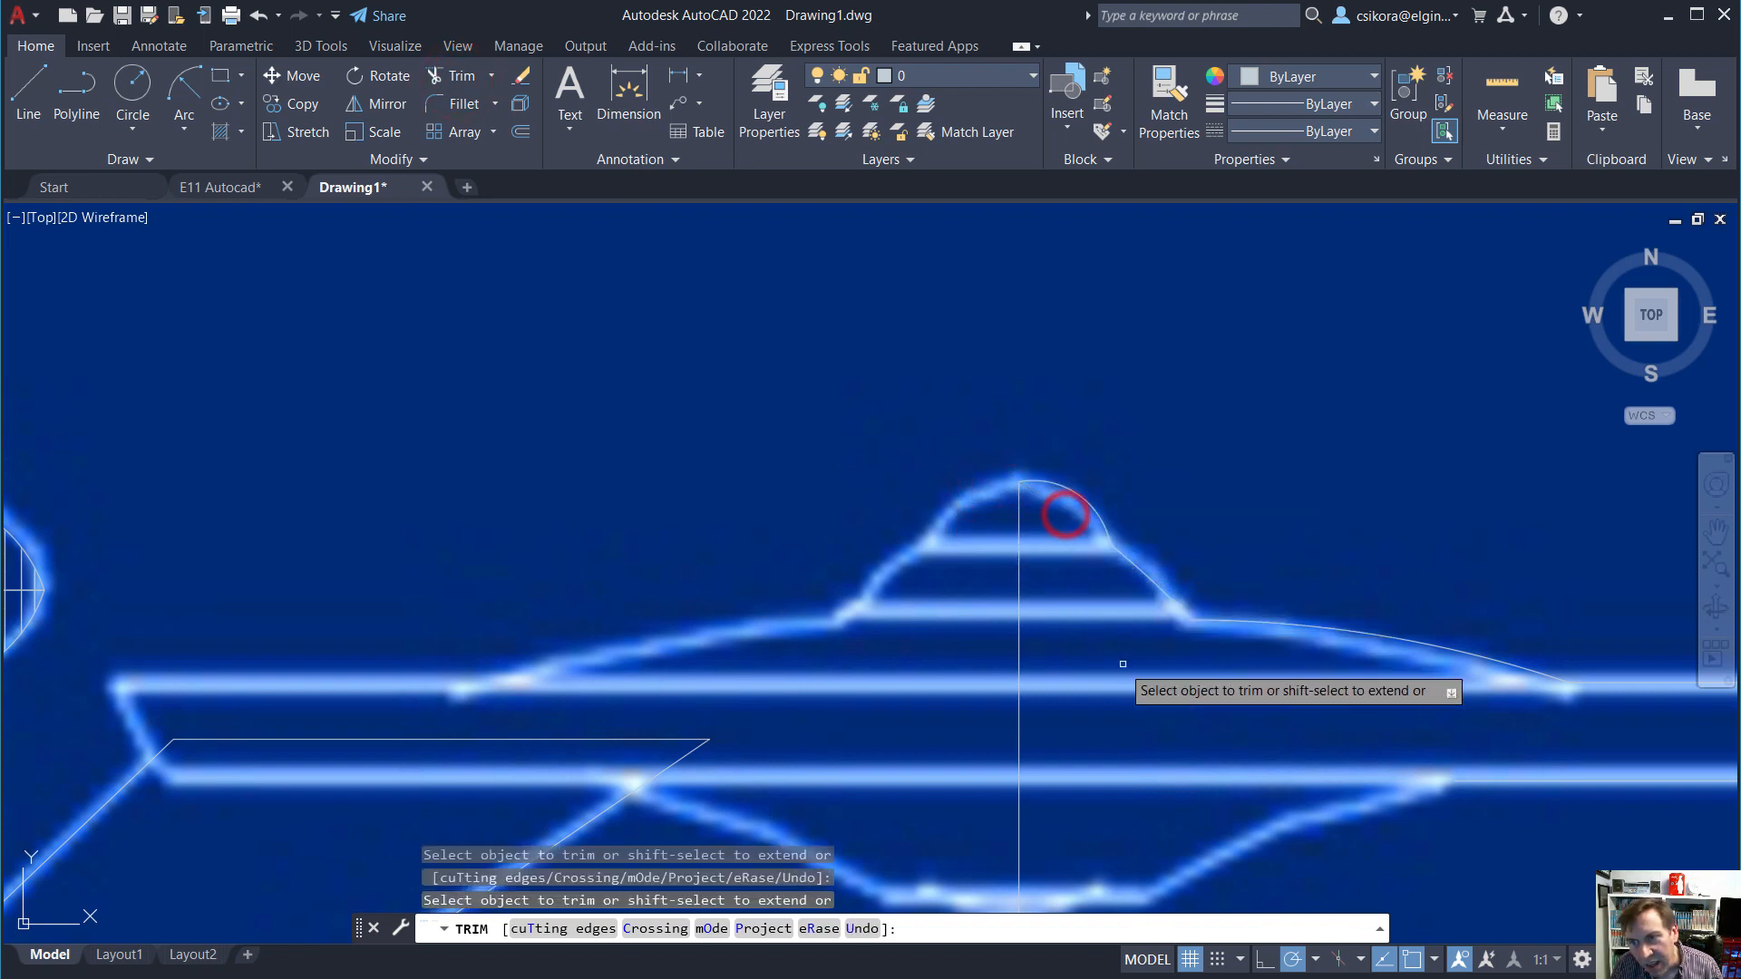
Draw a start-end-radius arc along the saucer's lower slope, from the lower edge line's rear end to the flat bottom's front corner.
scroll(1239, 736, "down", 2)
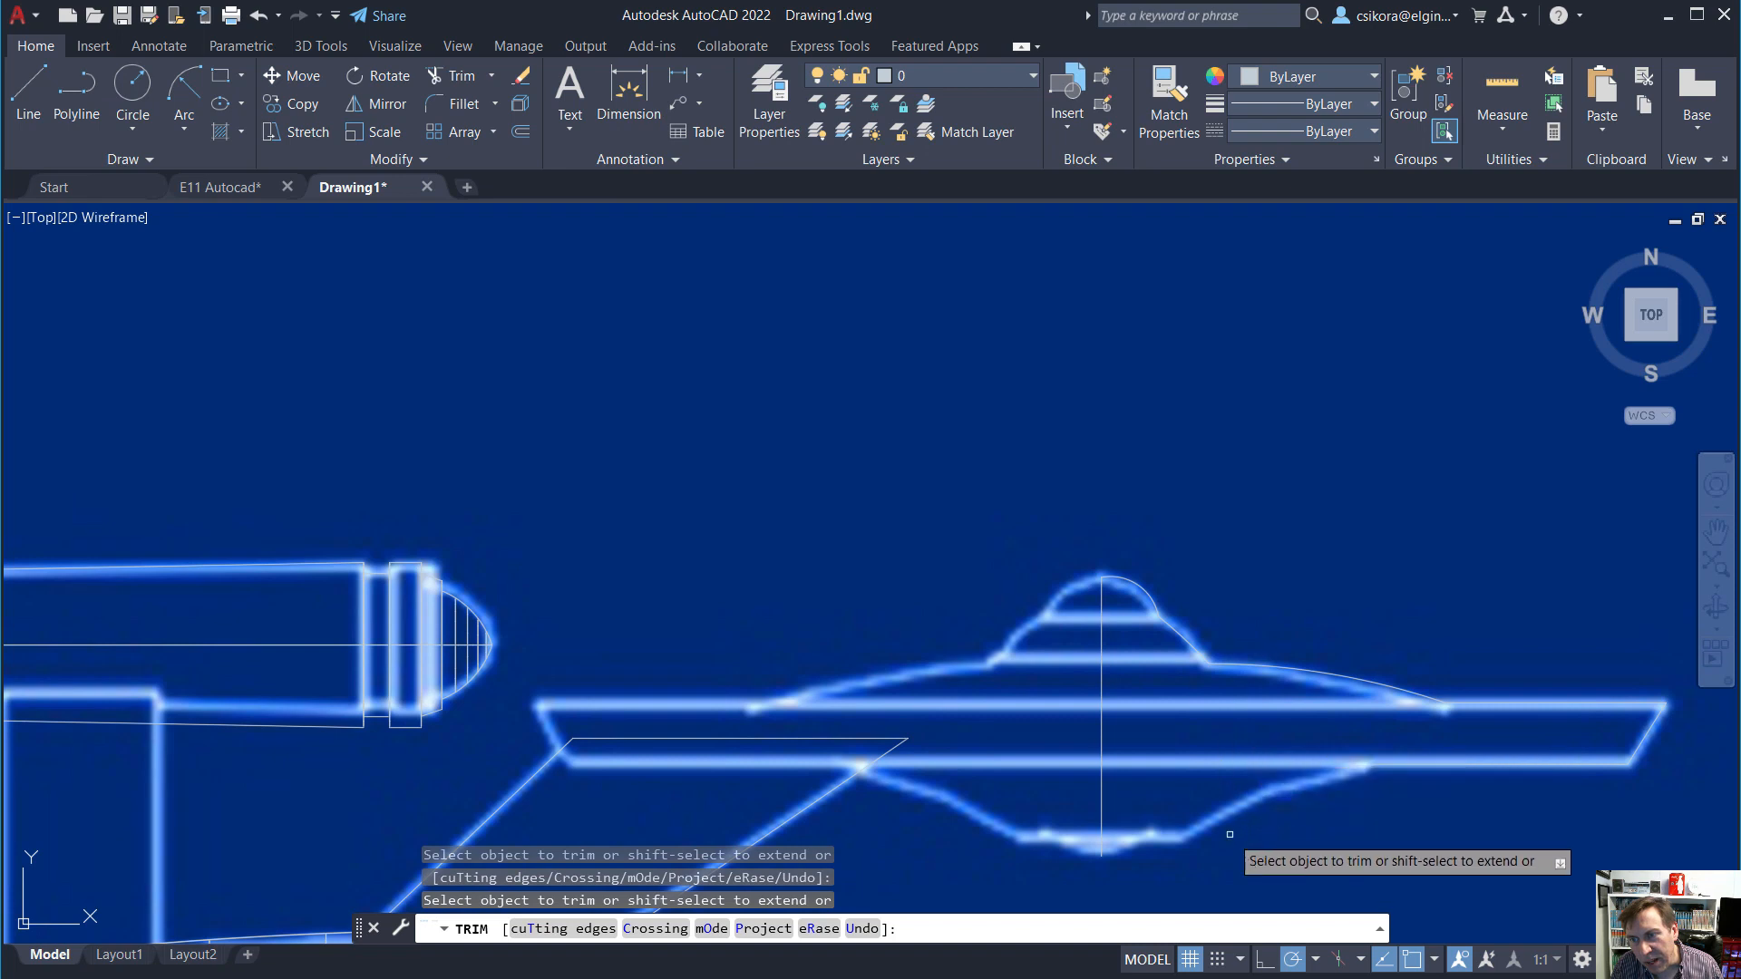
scroll(1396, 875, "up", 2)
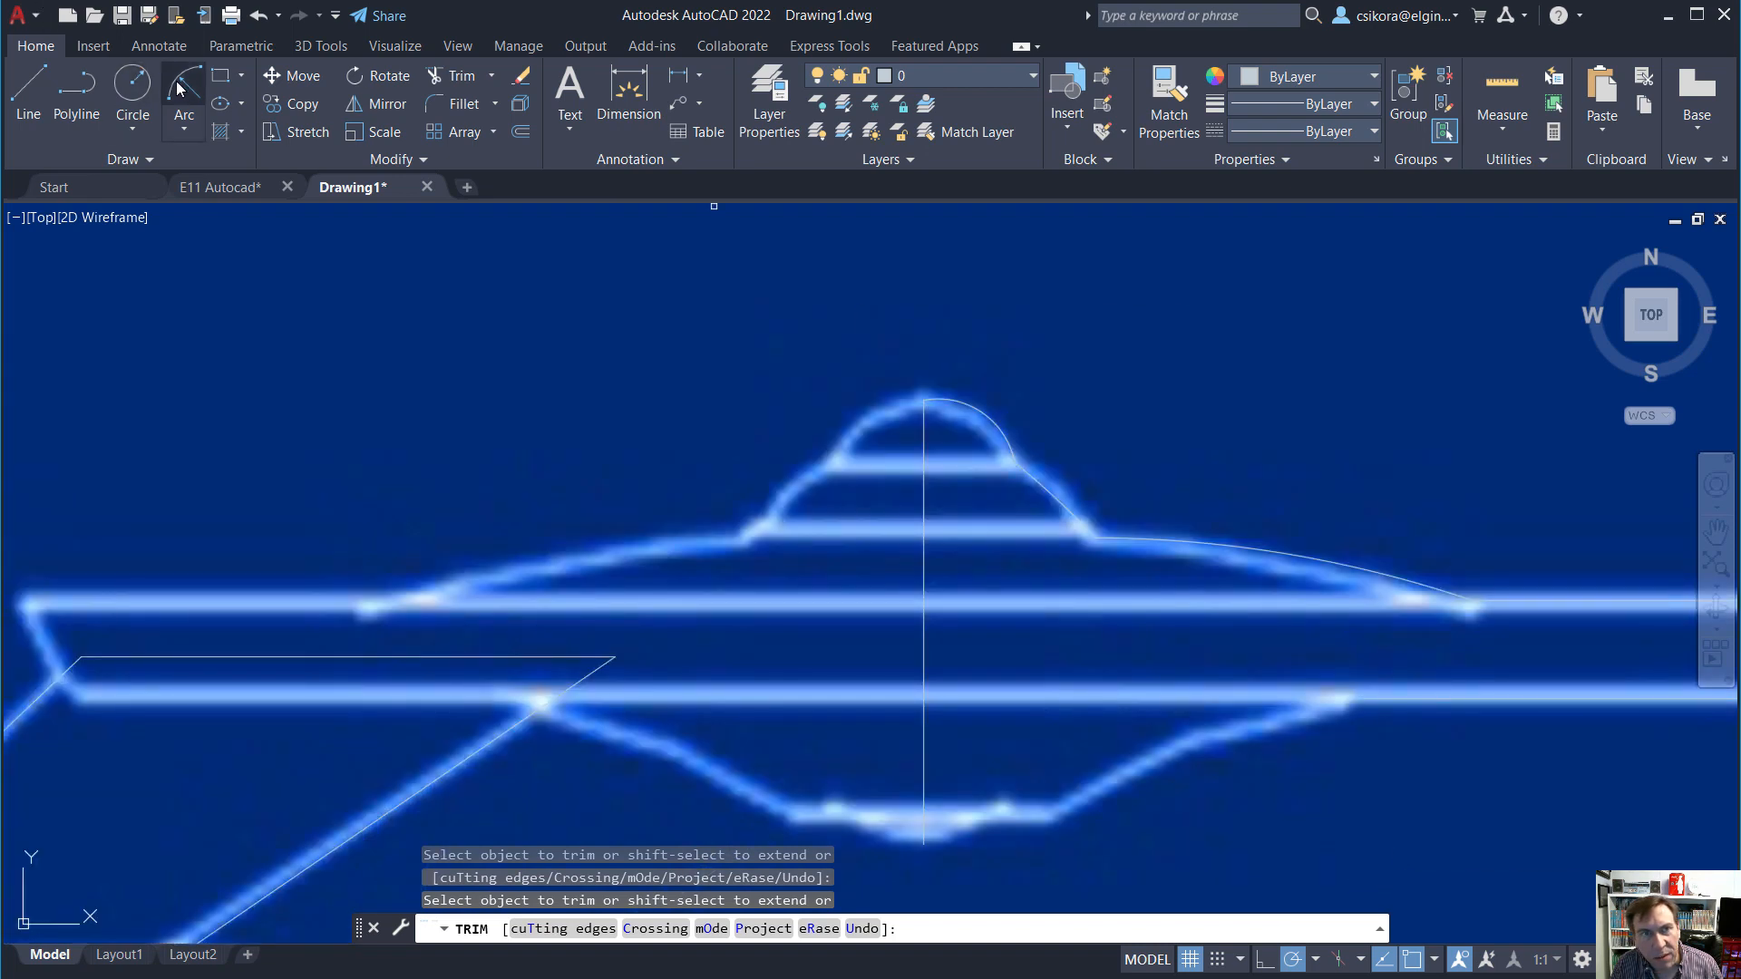
left_click(204, 89)
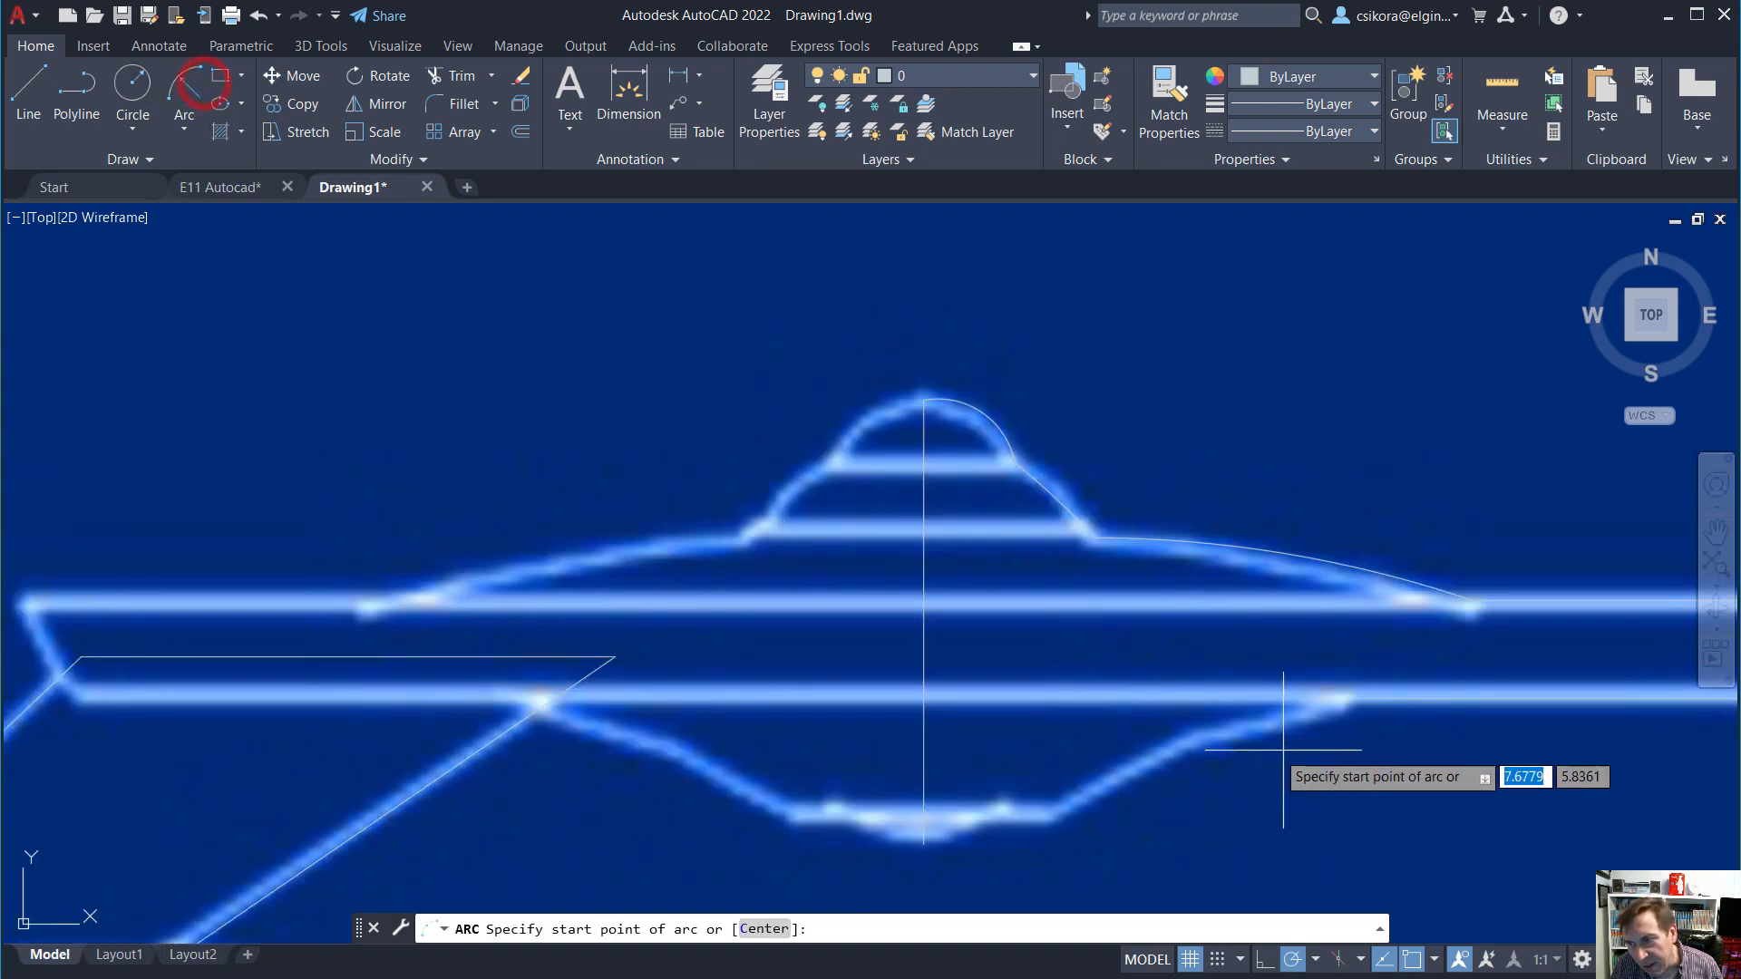
left_click(1357, 698)
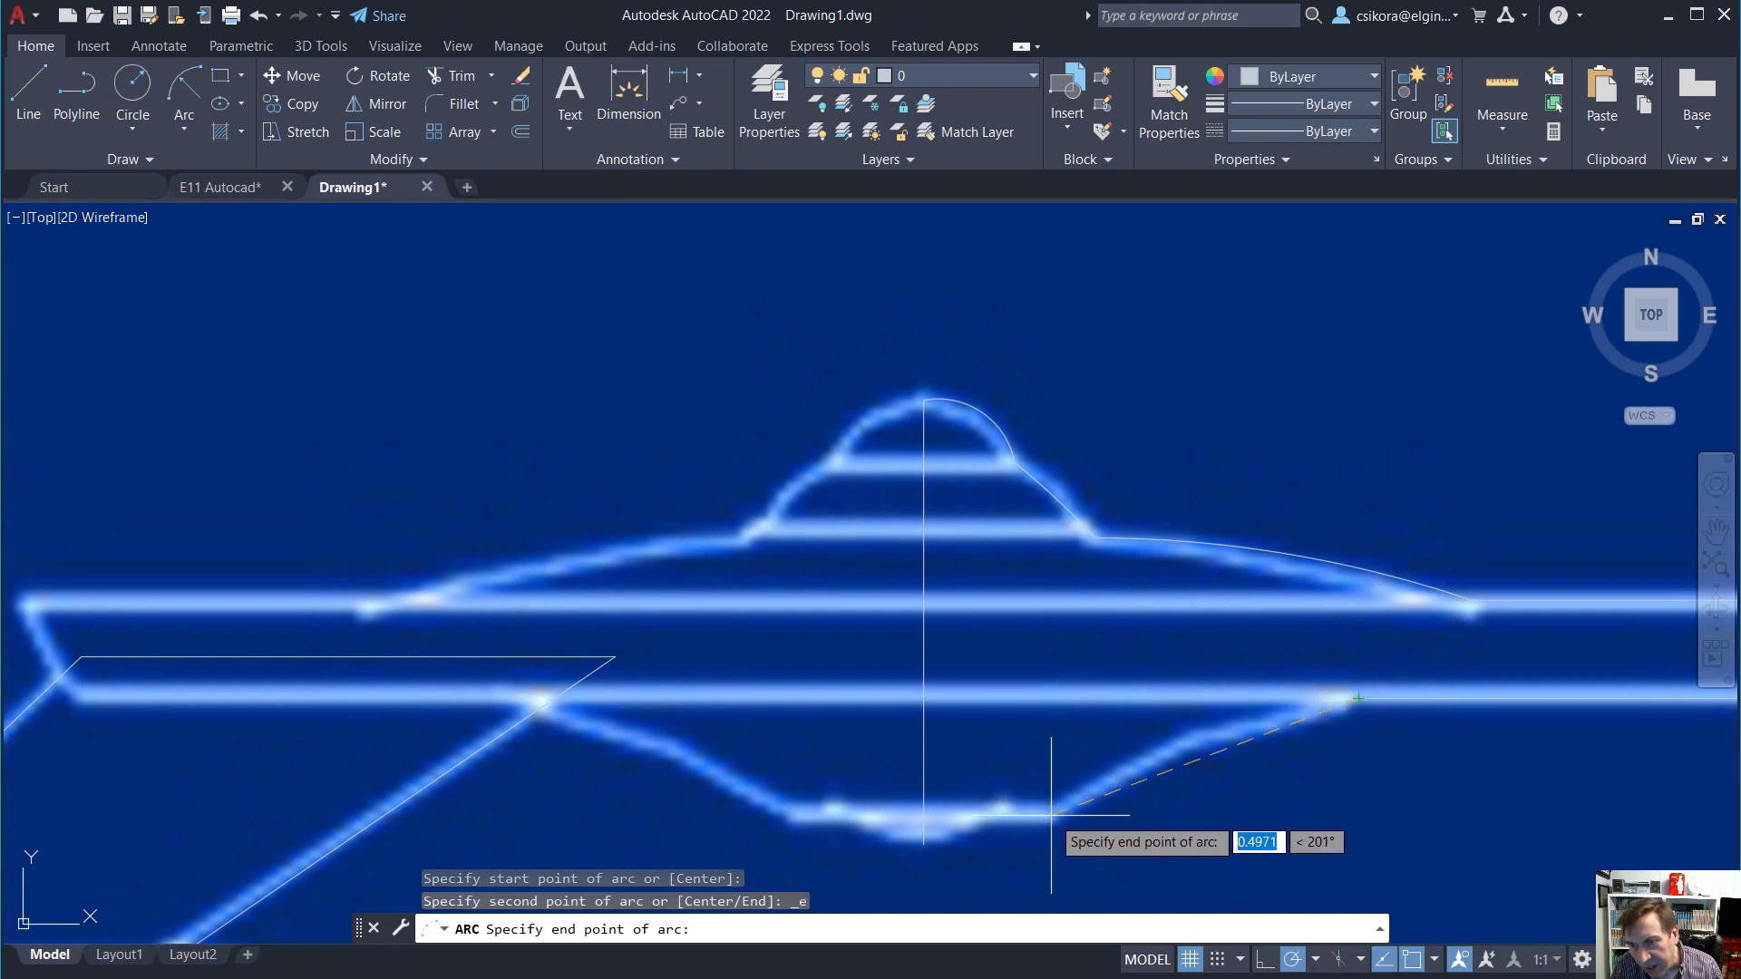
left_click(1052, 814)
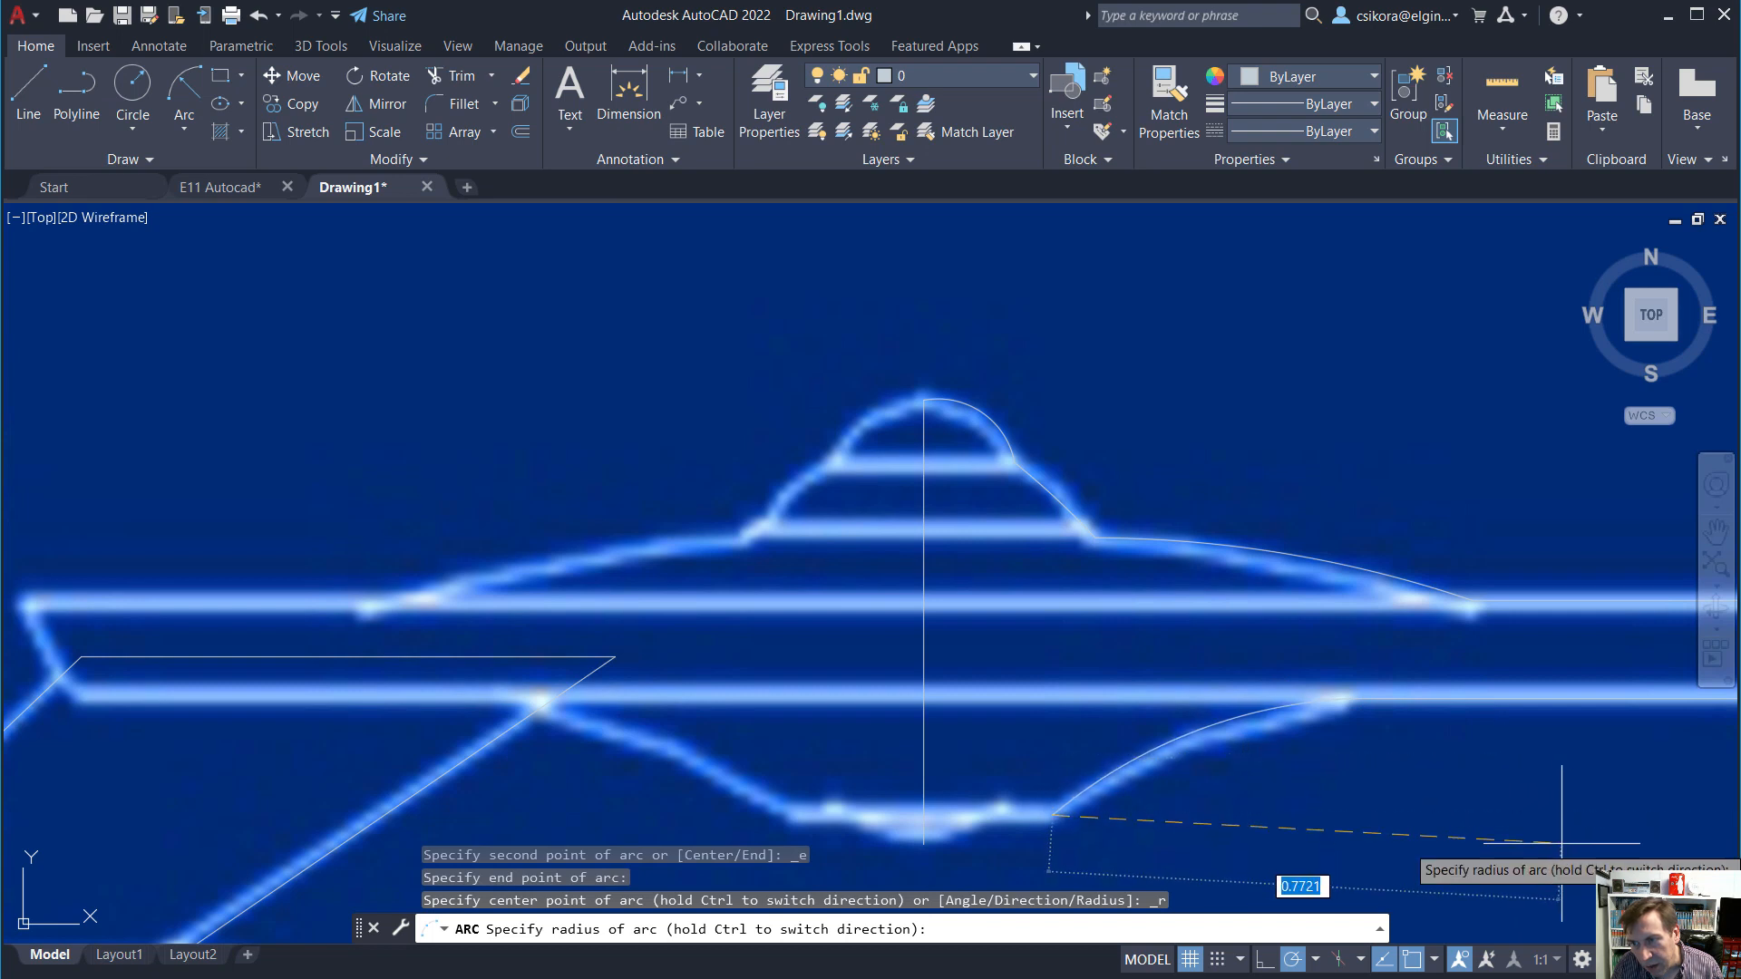
left_click(1650, 860)
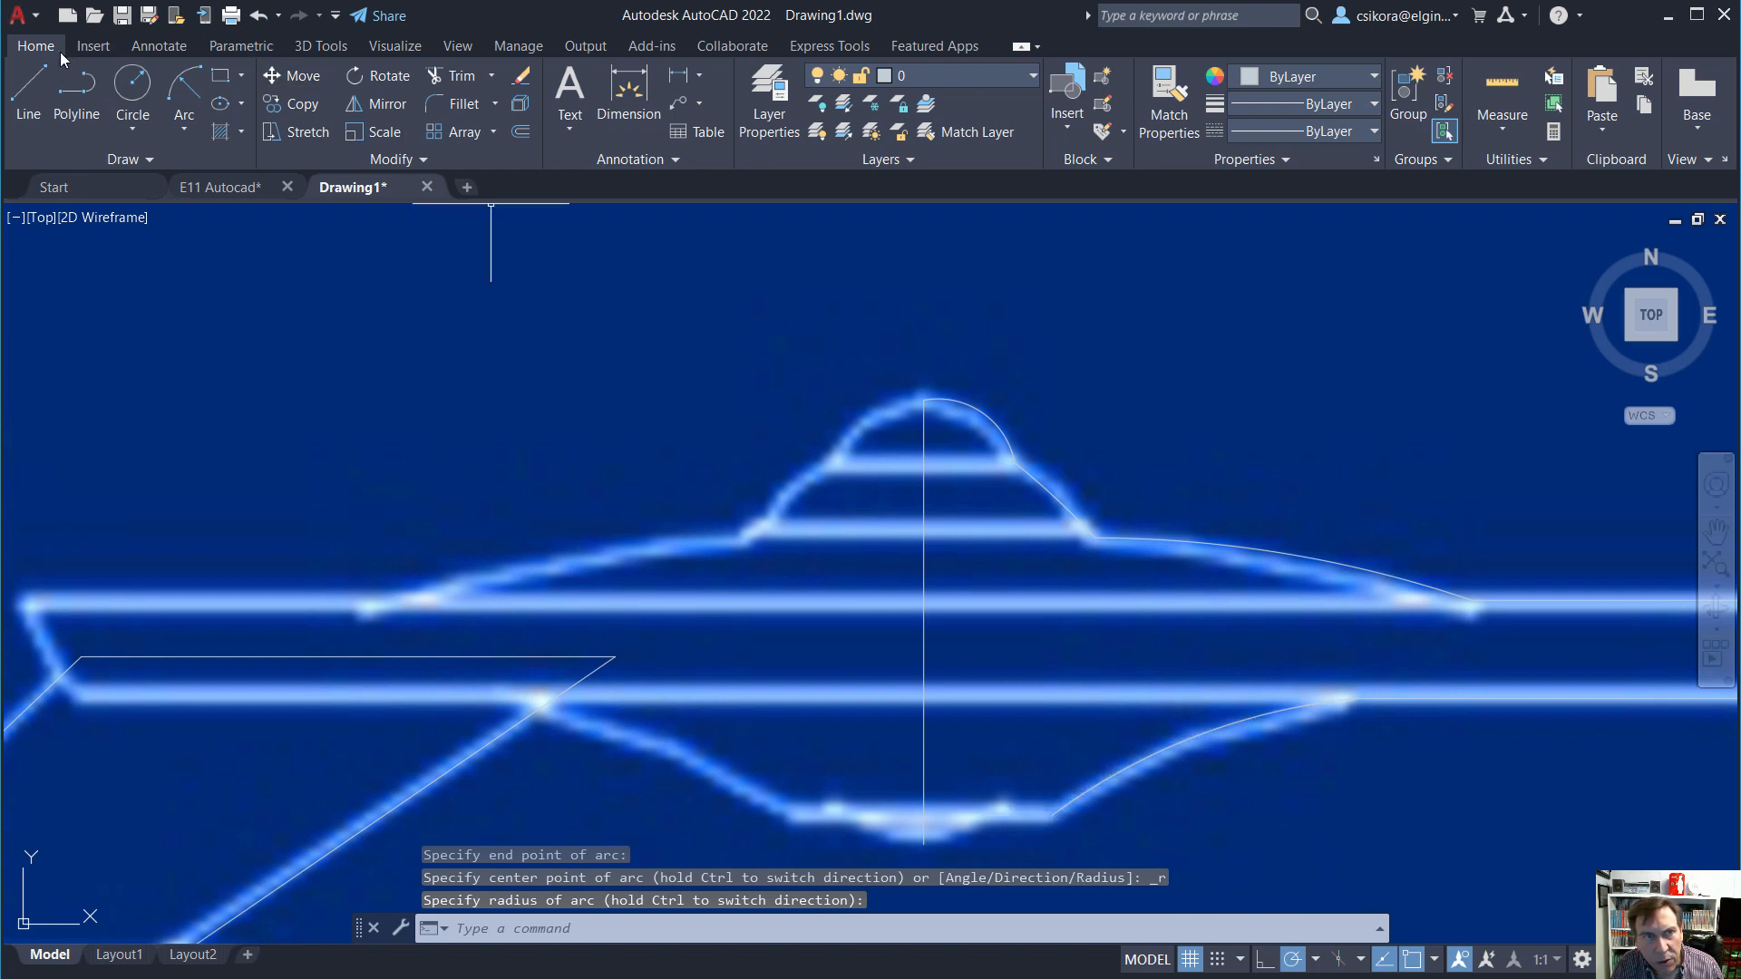
Draw a short horizontal line from the lower slope arc's inner end along the flat bottom to the front edge of the bottom bulge.
left_click(31, 86)
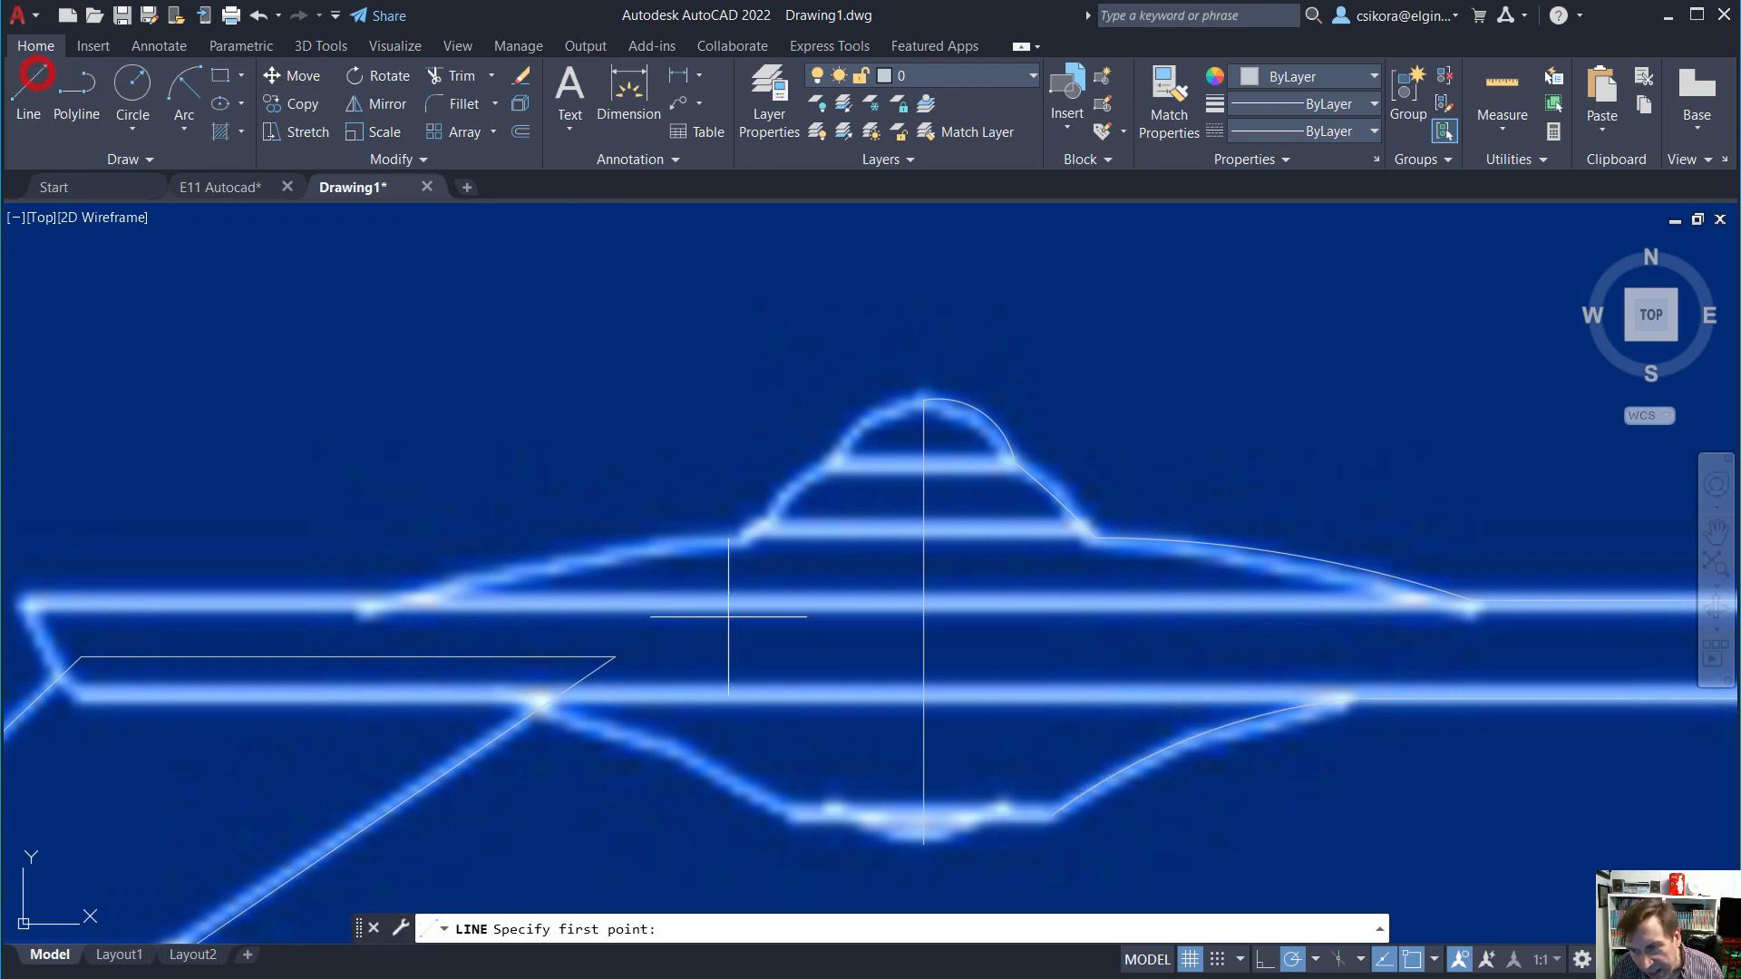
left_click(1052, 815)
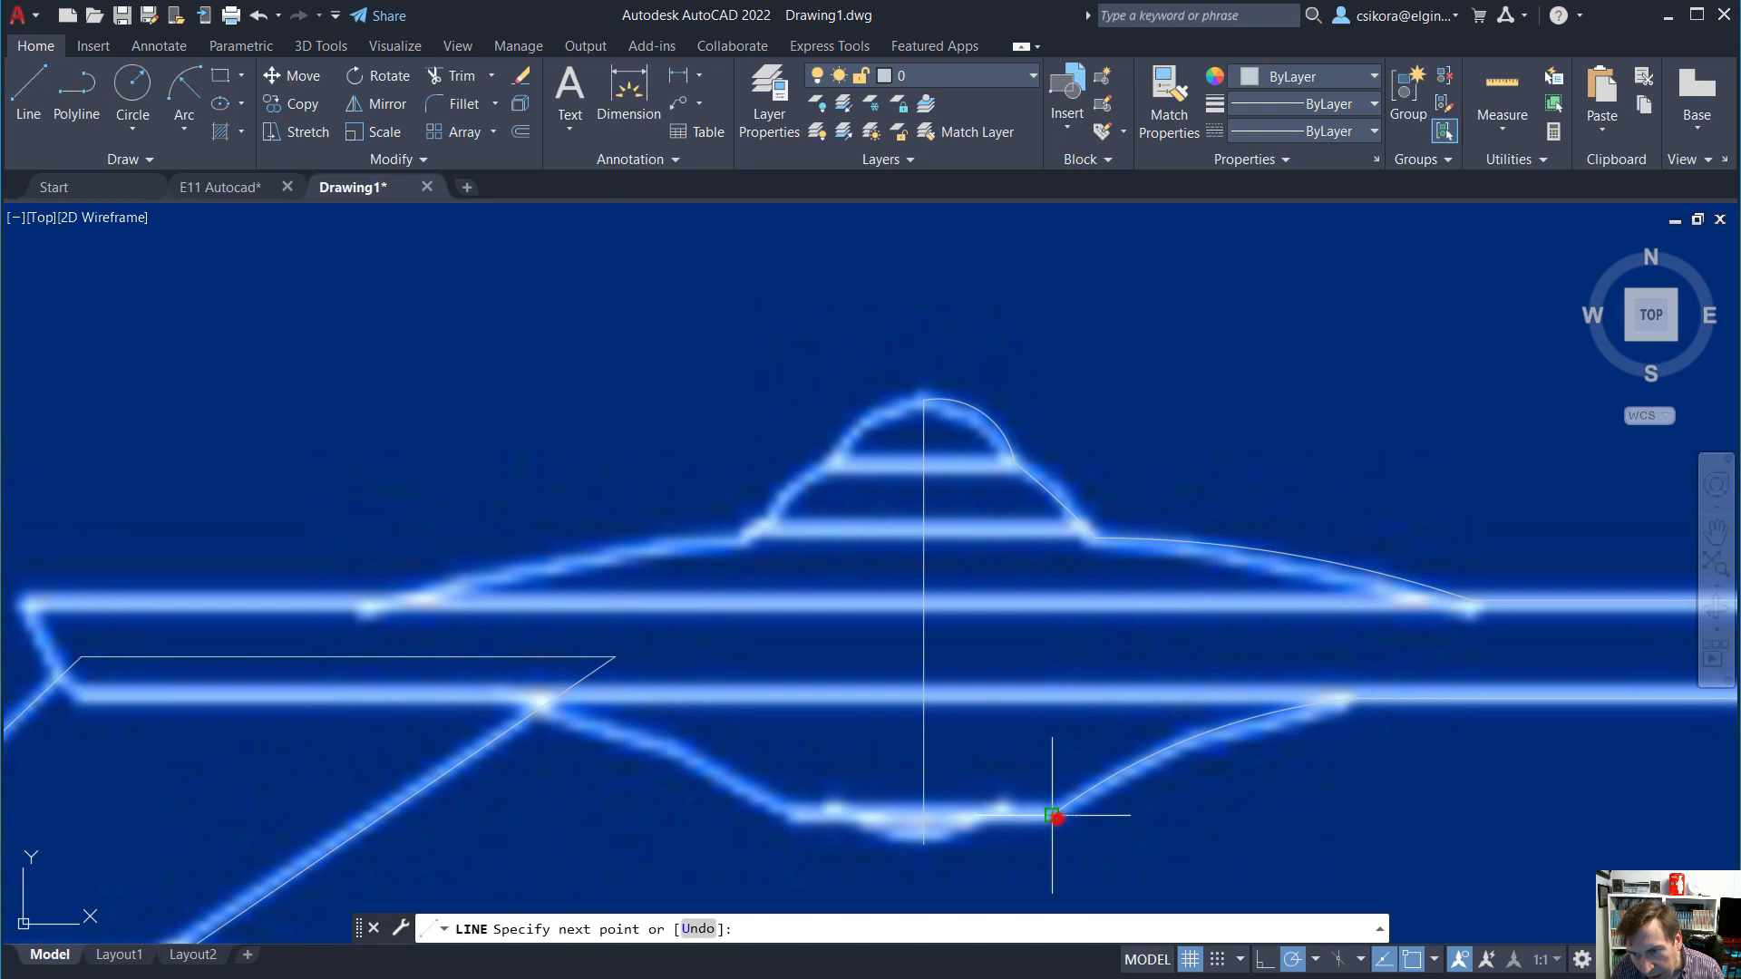
left_click(1001, 815)
key("Escape")
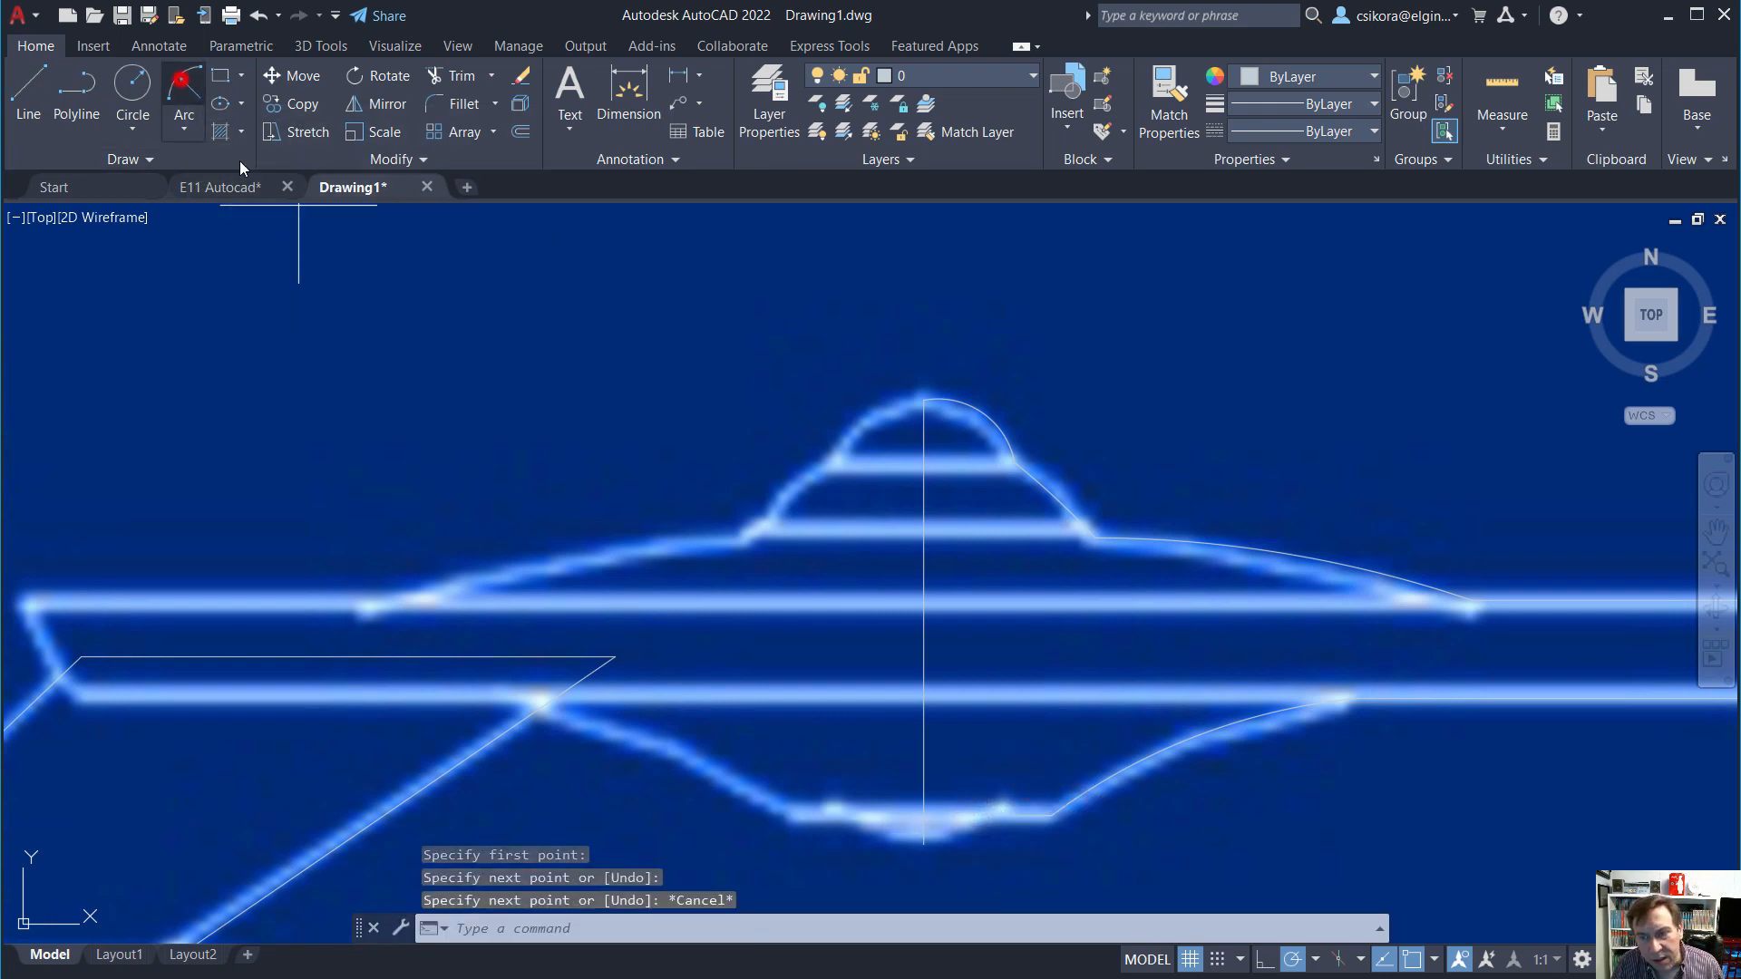
left_click(185, 91)
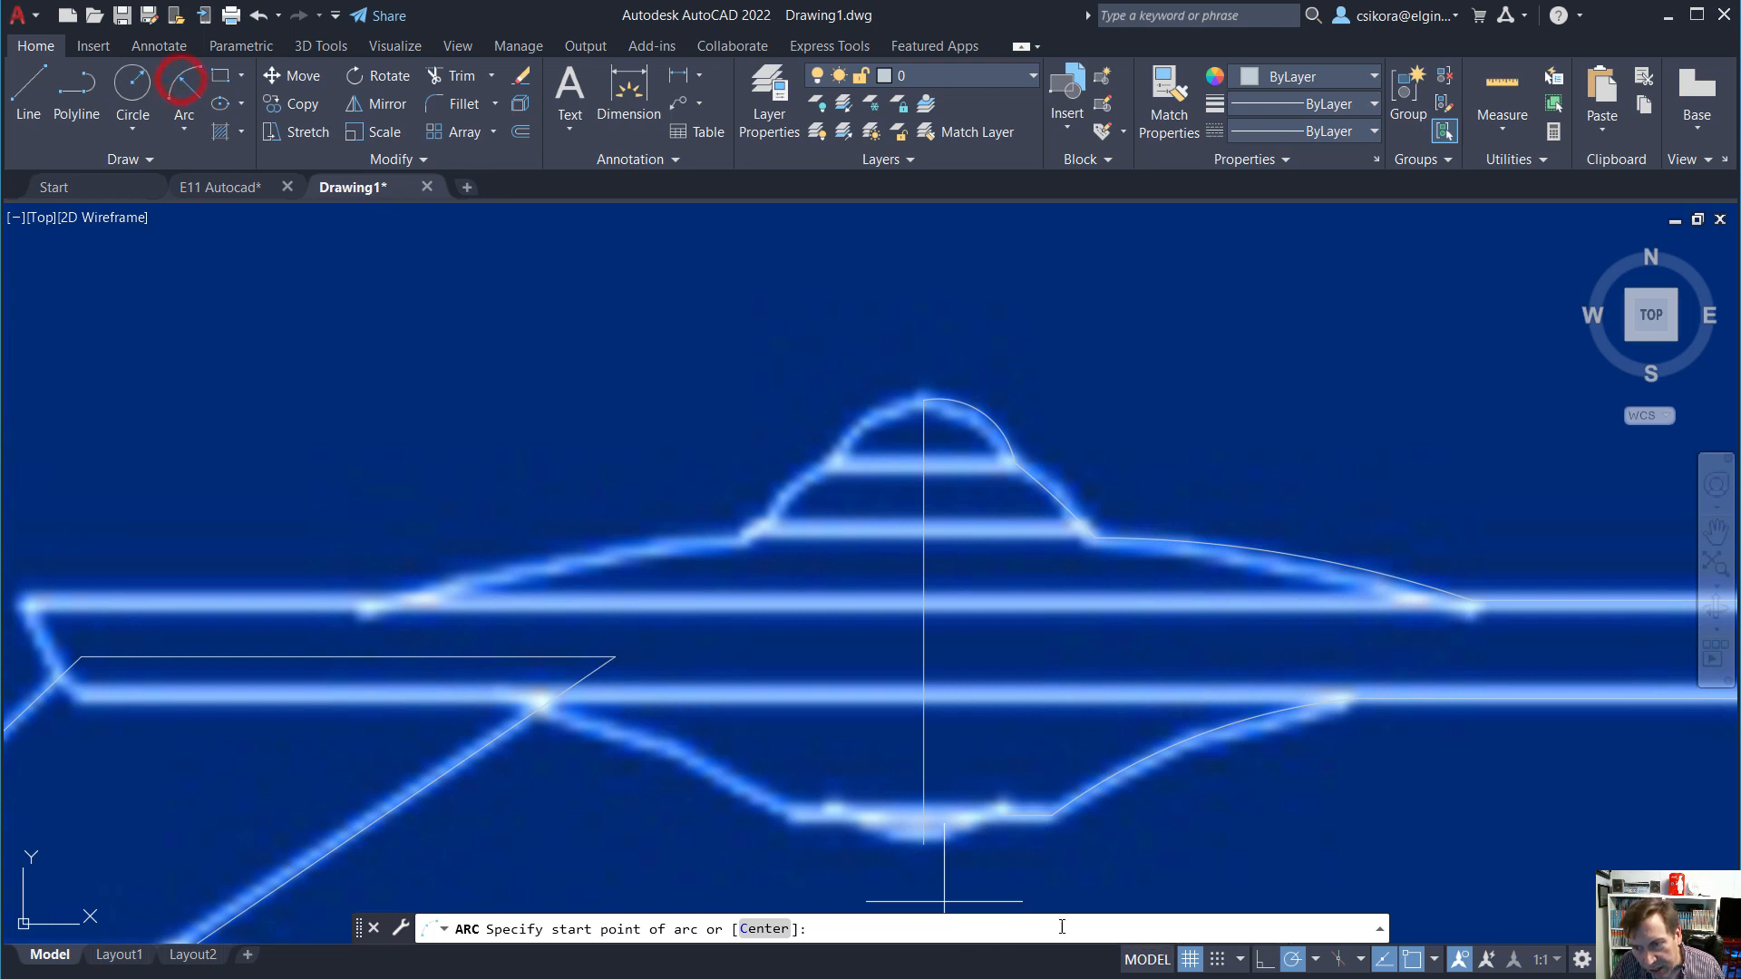
left_click(1001, 815)
left_click(925, 843)
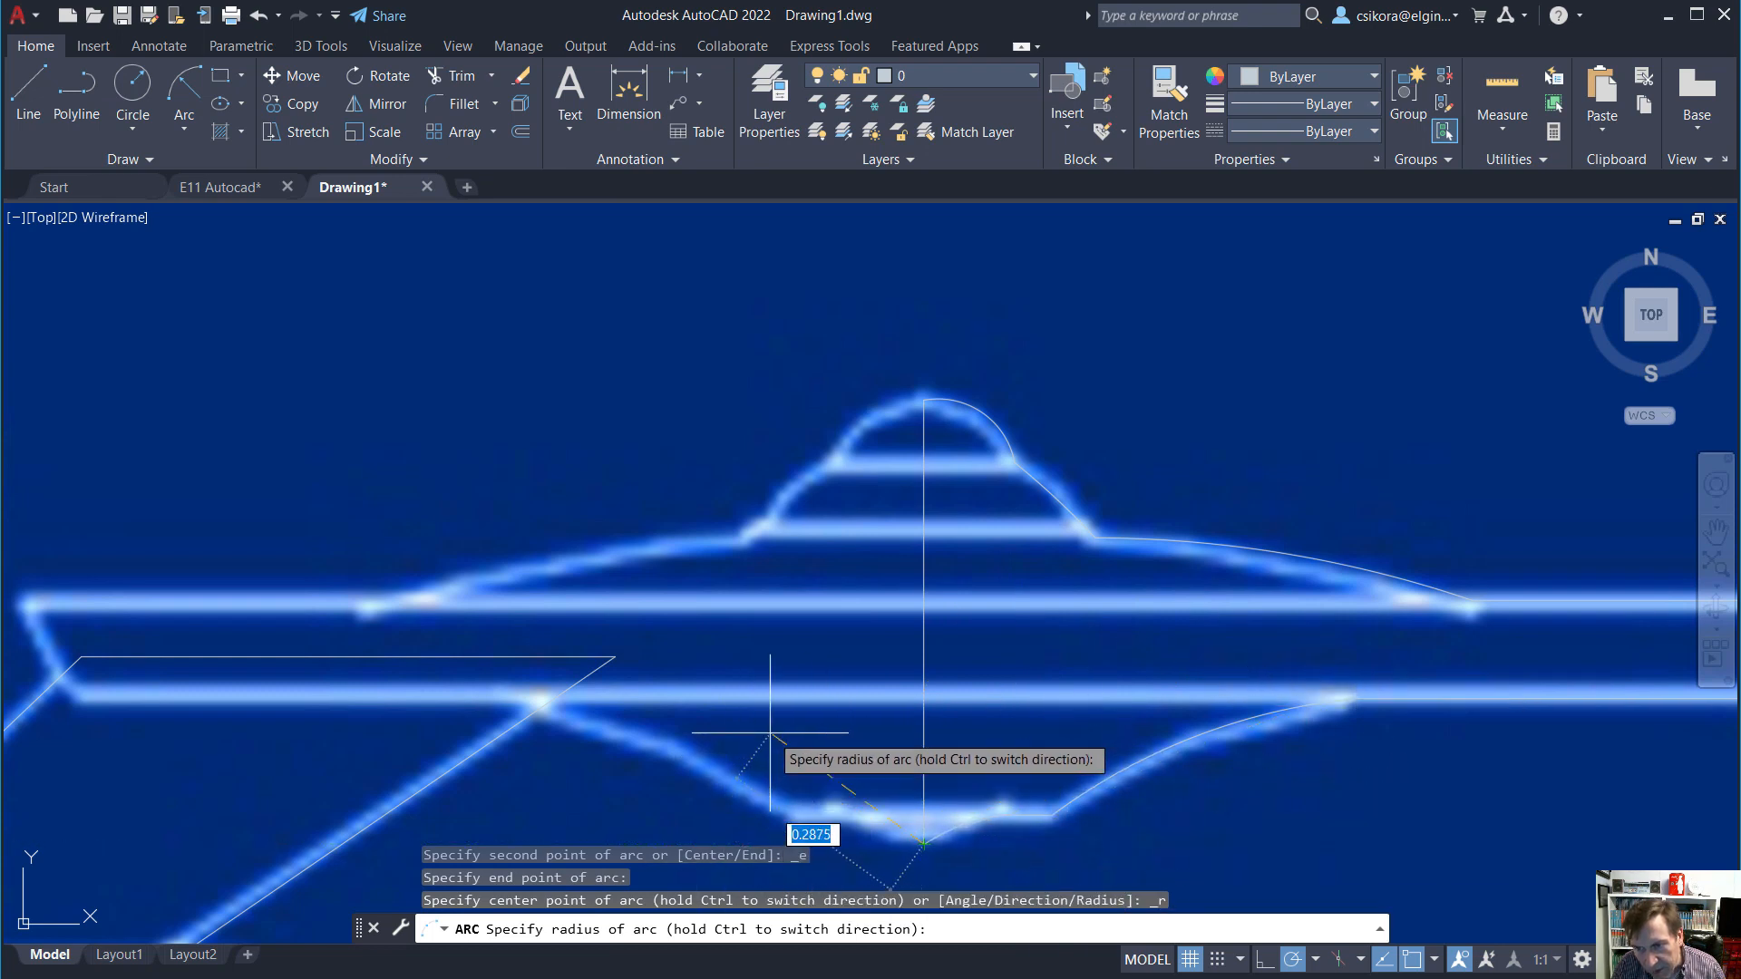
key("Escape")
Draw a three-point arc from the center line's bottom through the short line's inner end, and trim the portion beyond that line.
key("space")
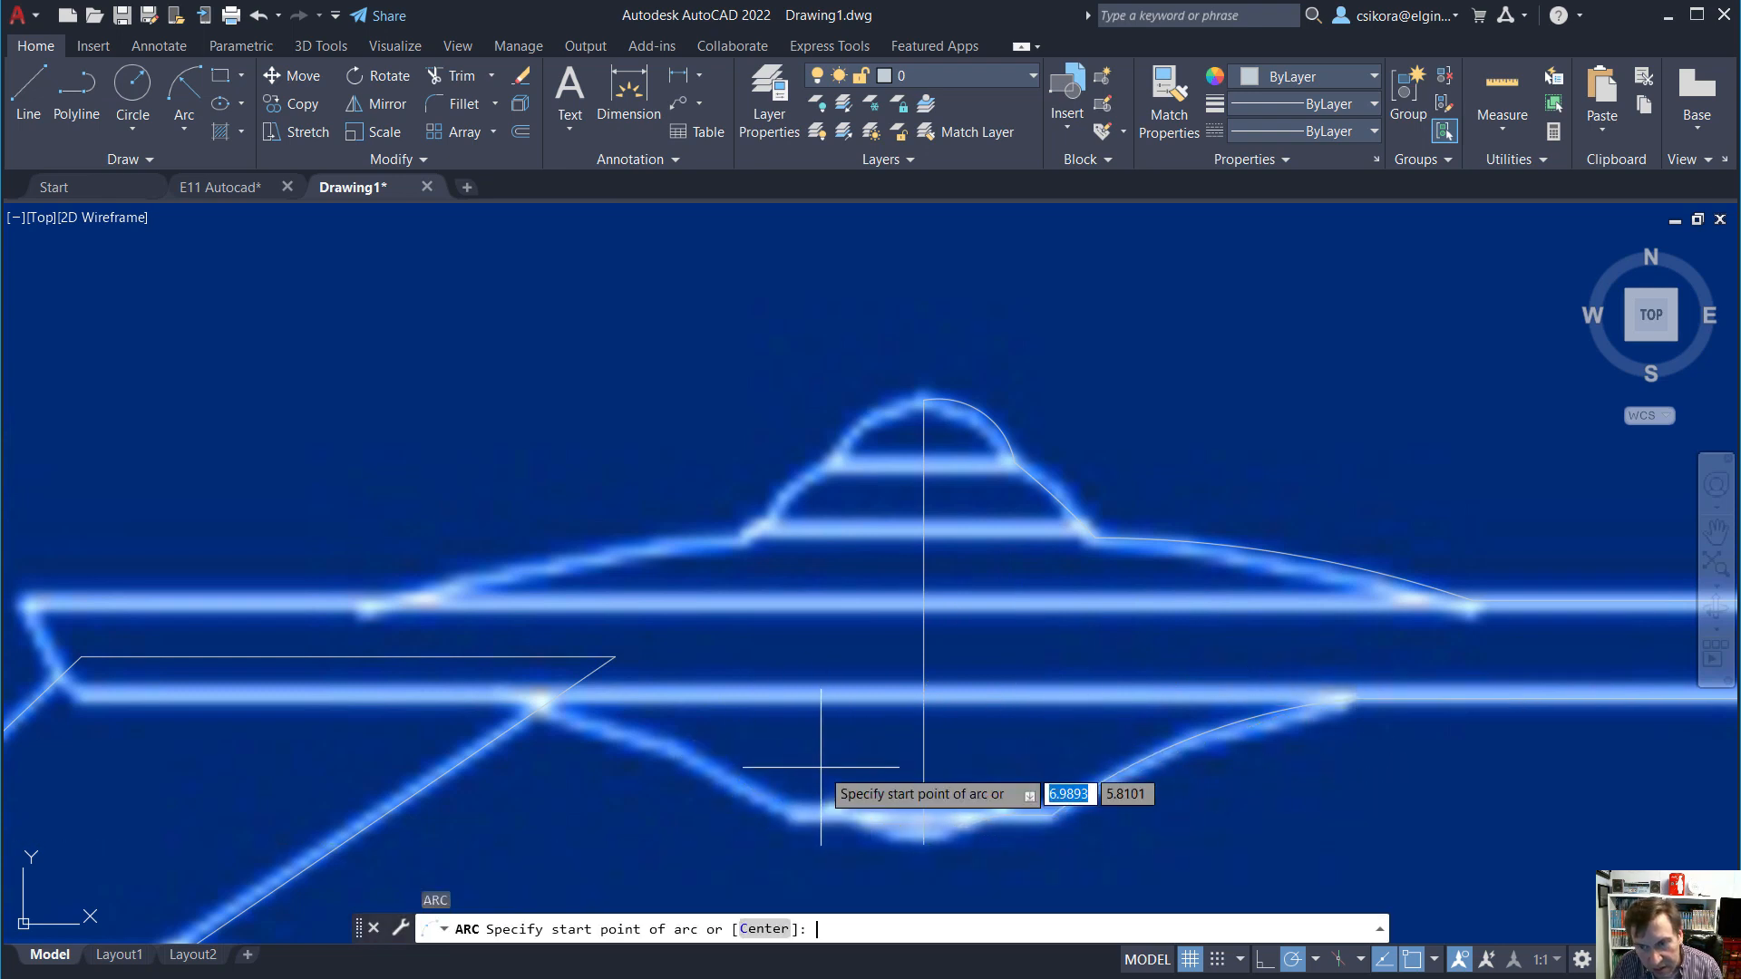
left_click(927, 846)
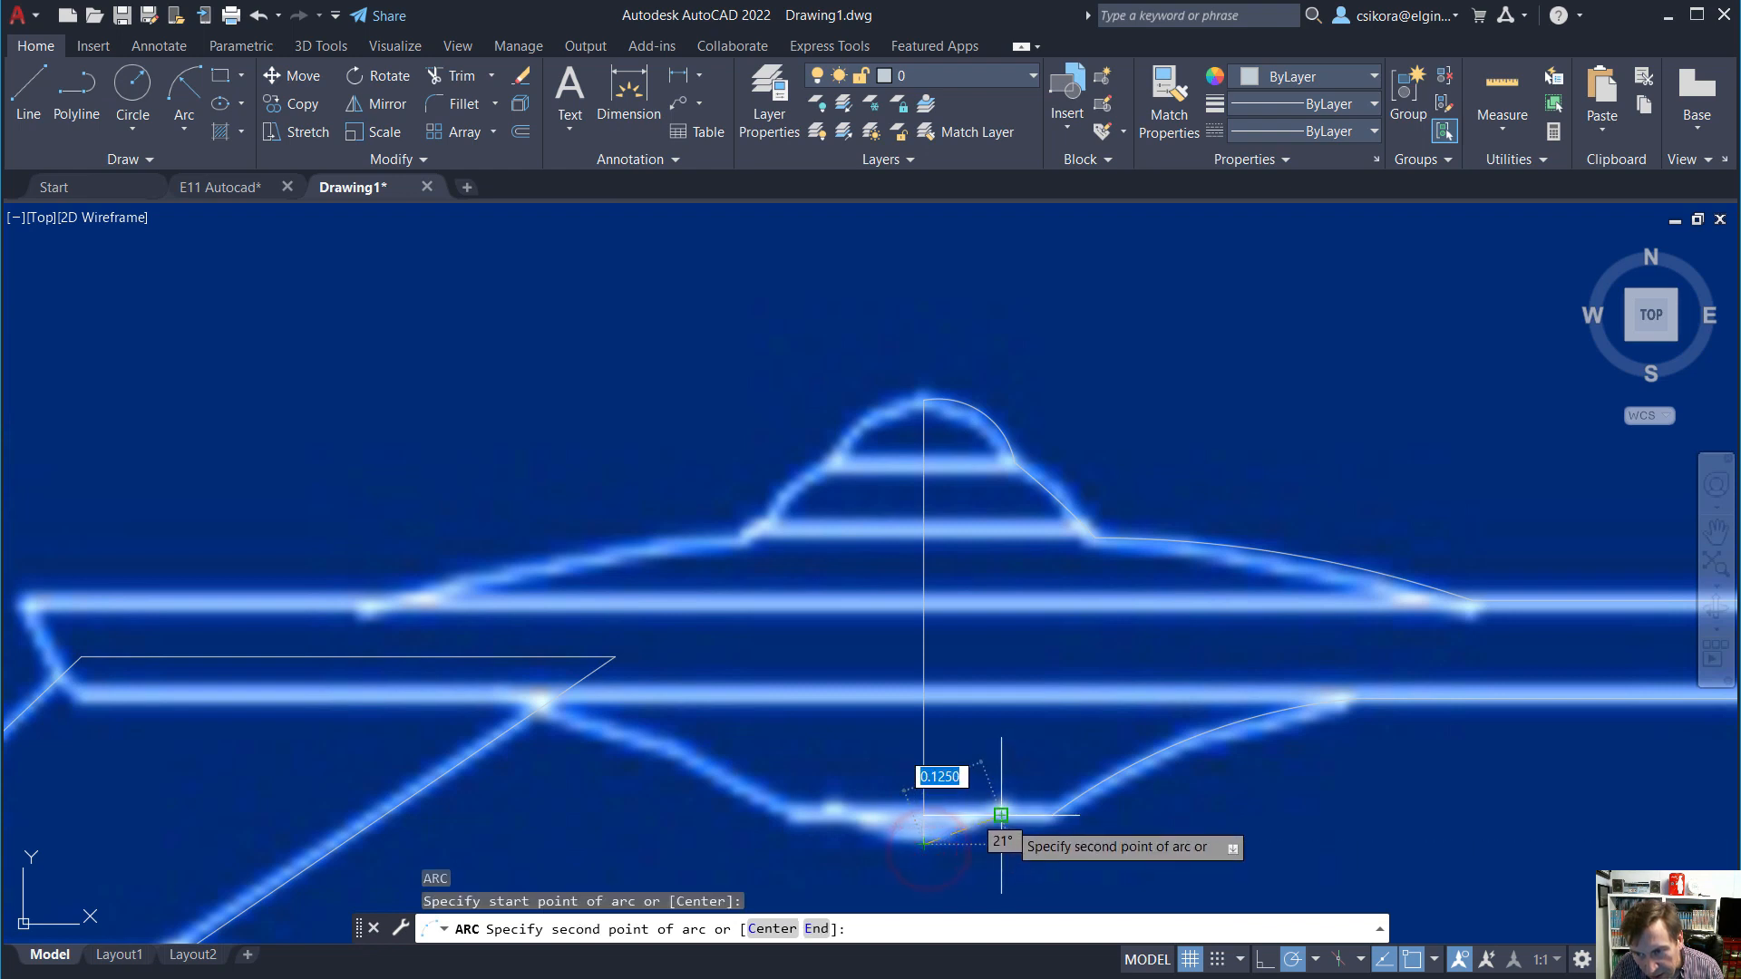
left_click(1006, 819)
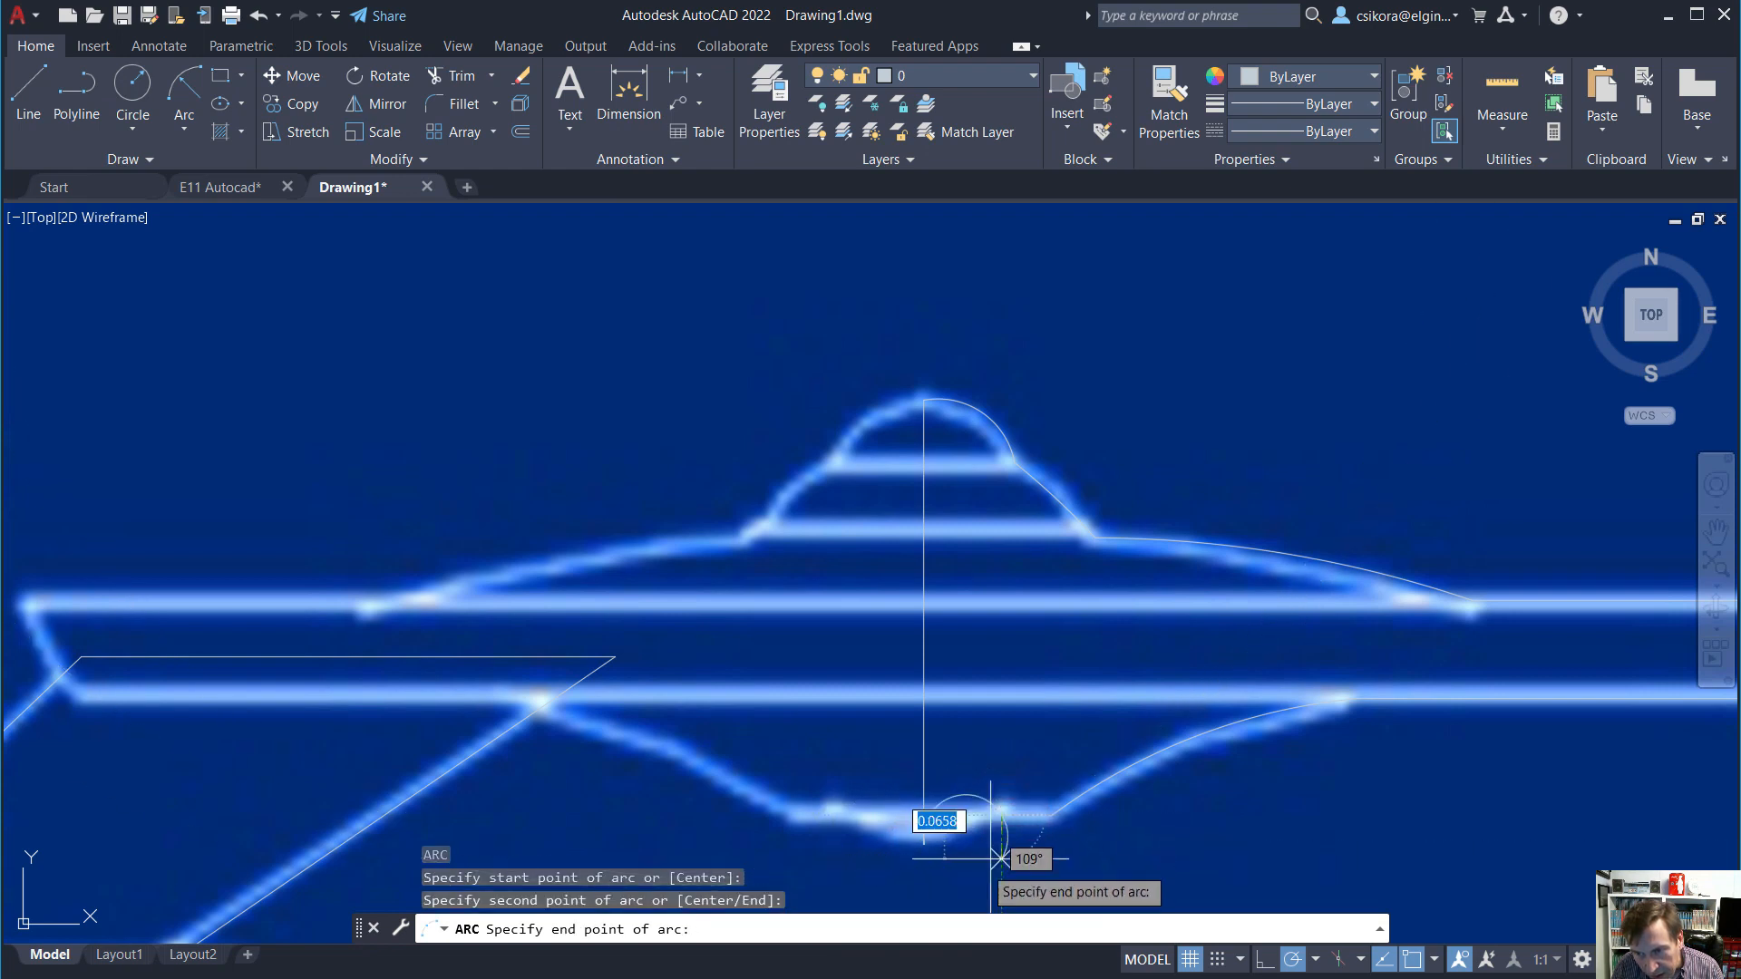
left_click(1097, 680)
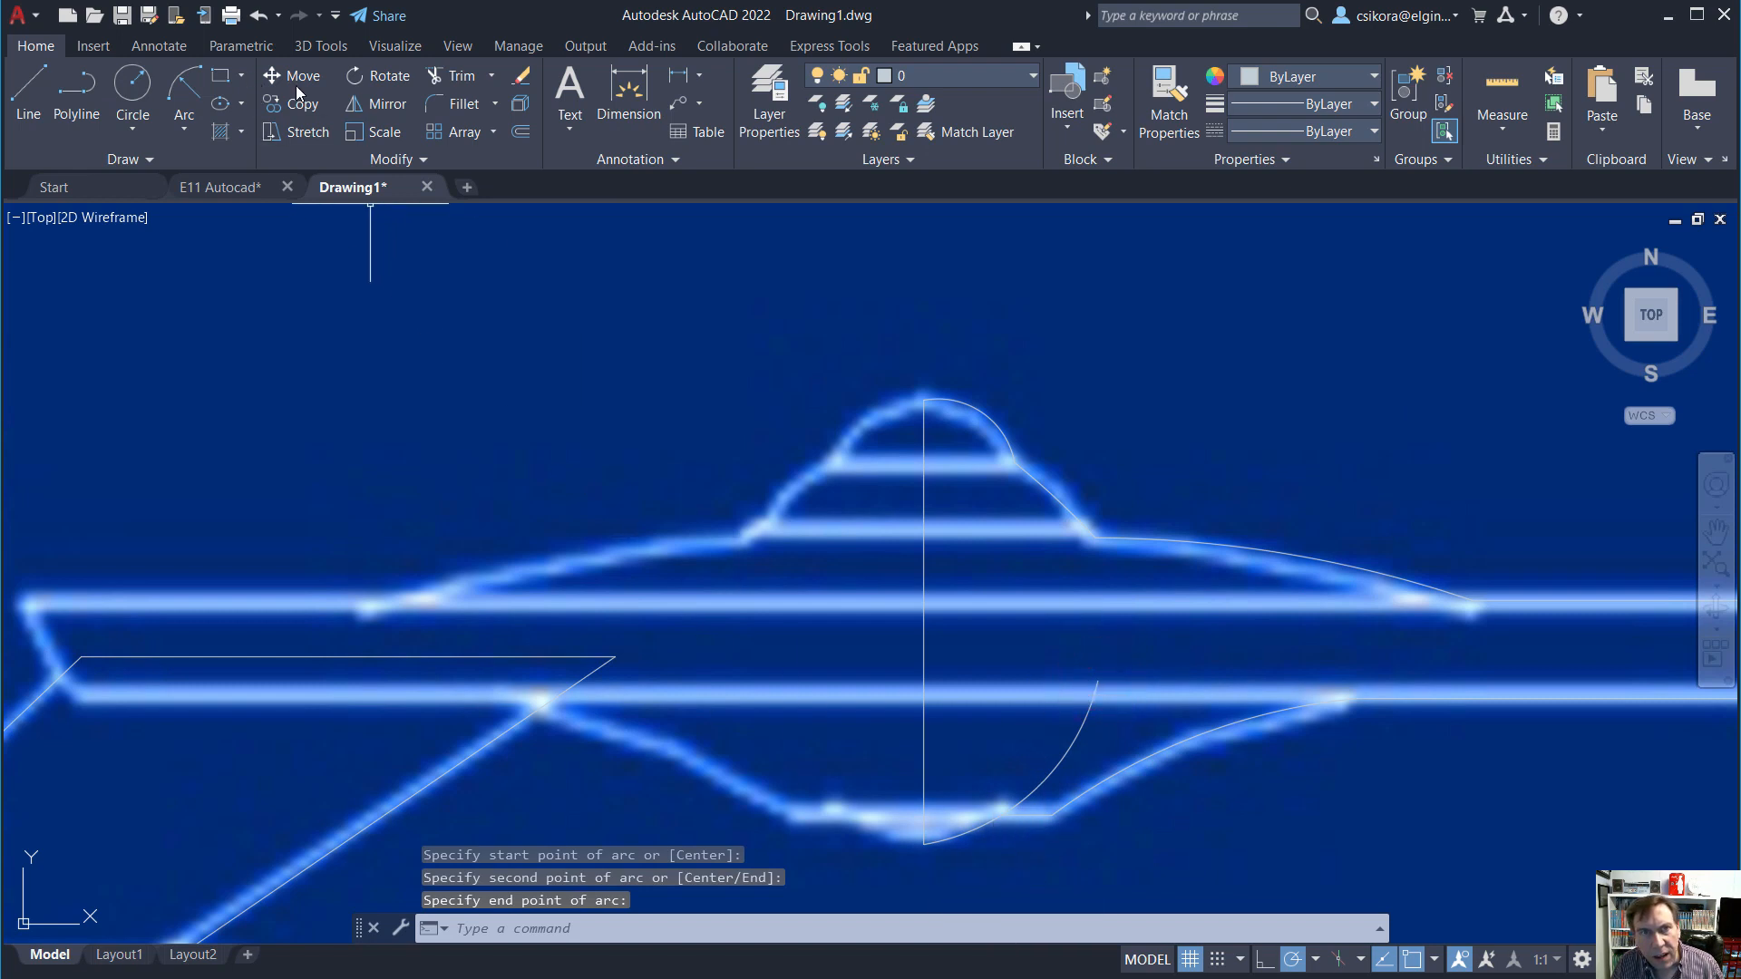
left_click(454, 78)
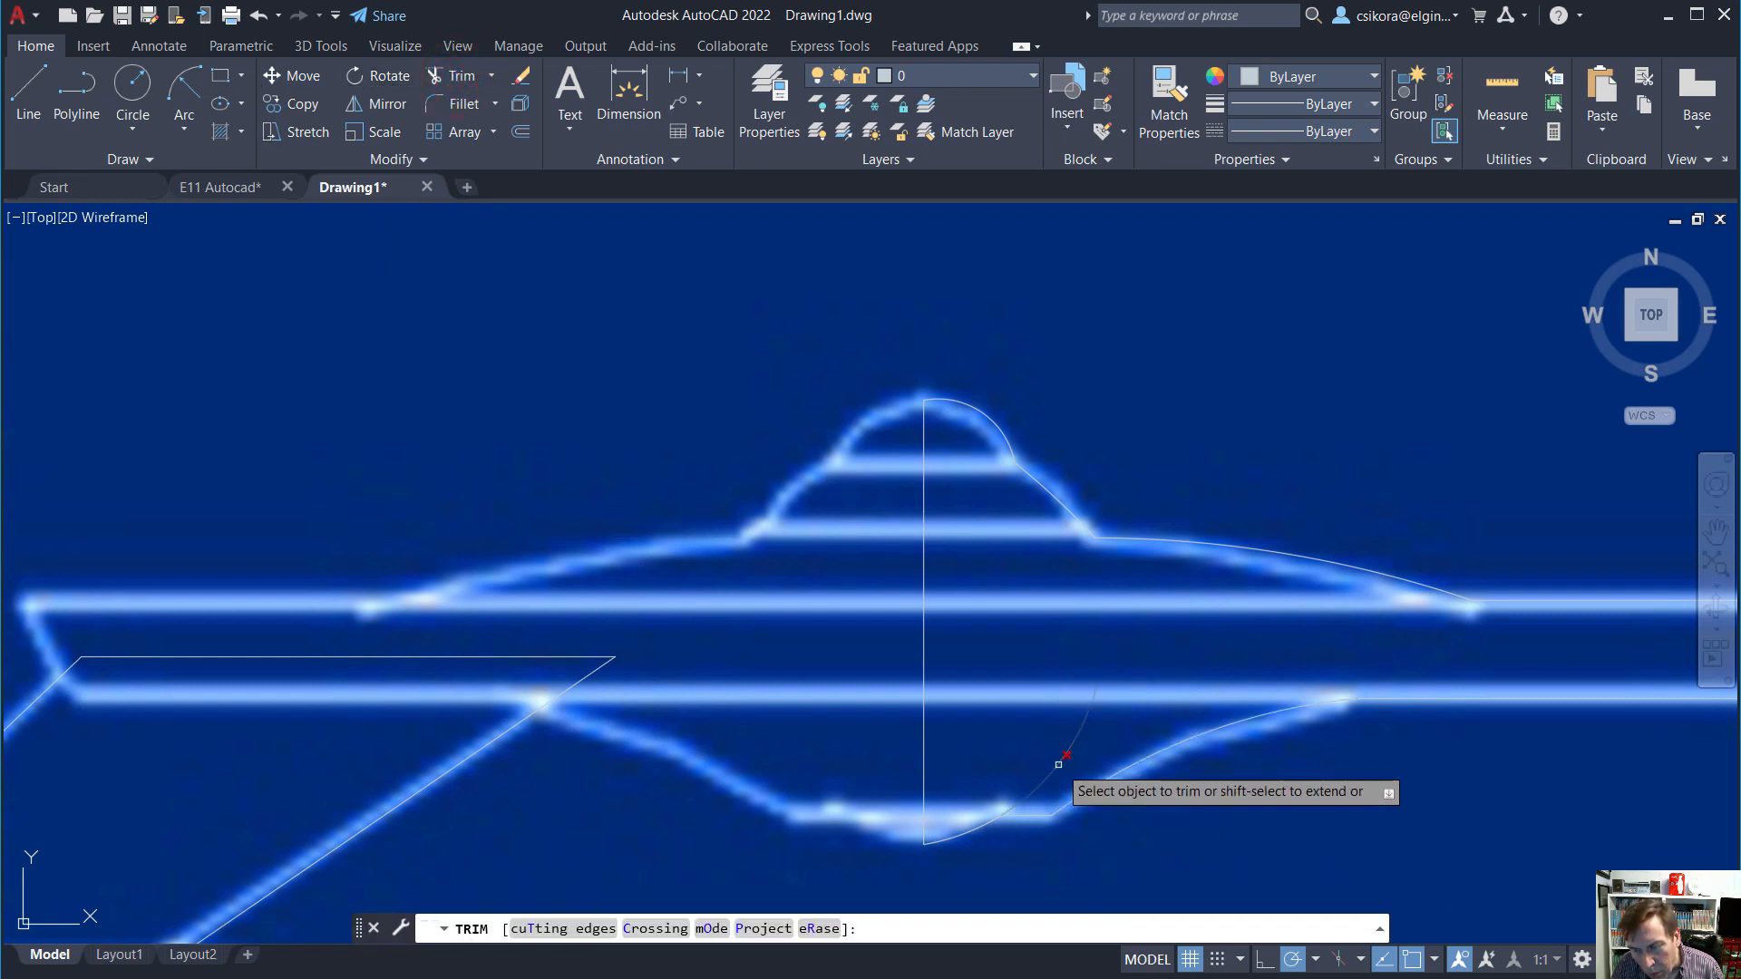
left_click(1058, 765)
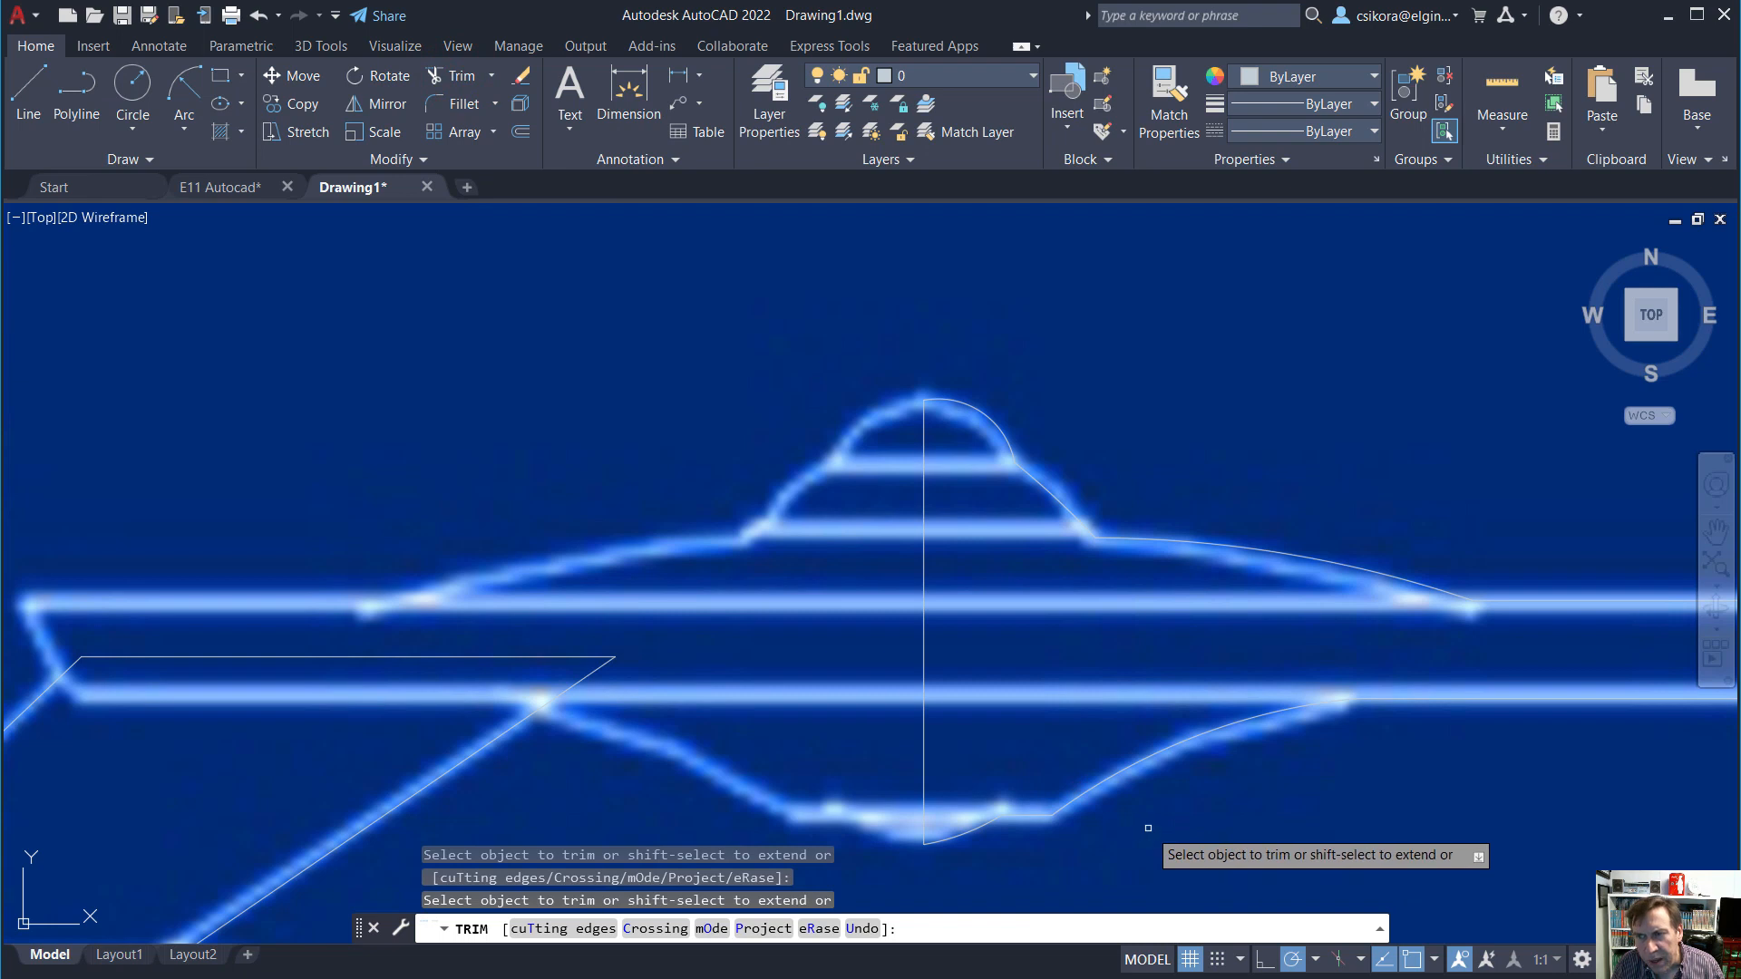
scroll(1176, 803, "down", 4)
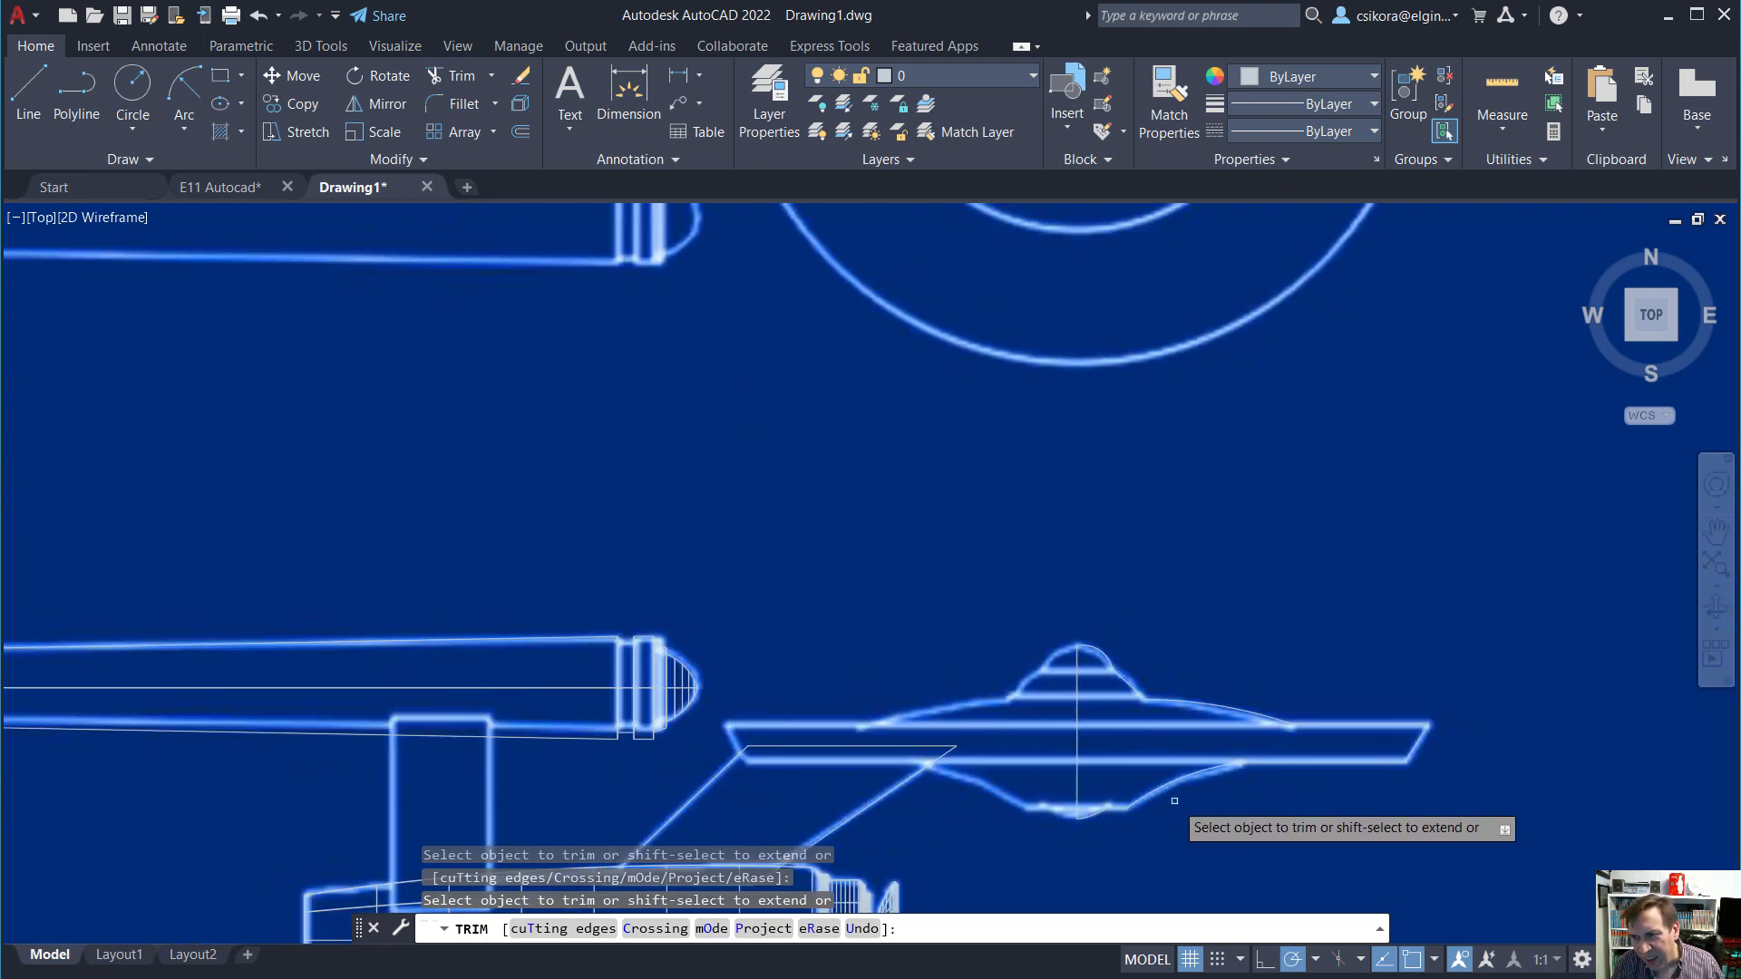
left_click(397, 159)
left_click(330, 213)
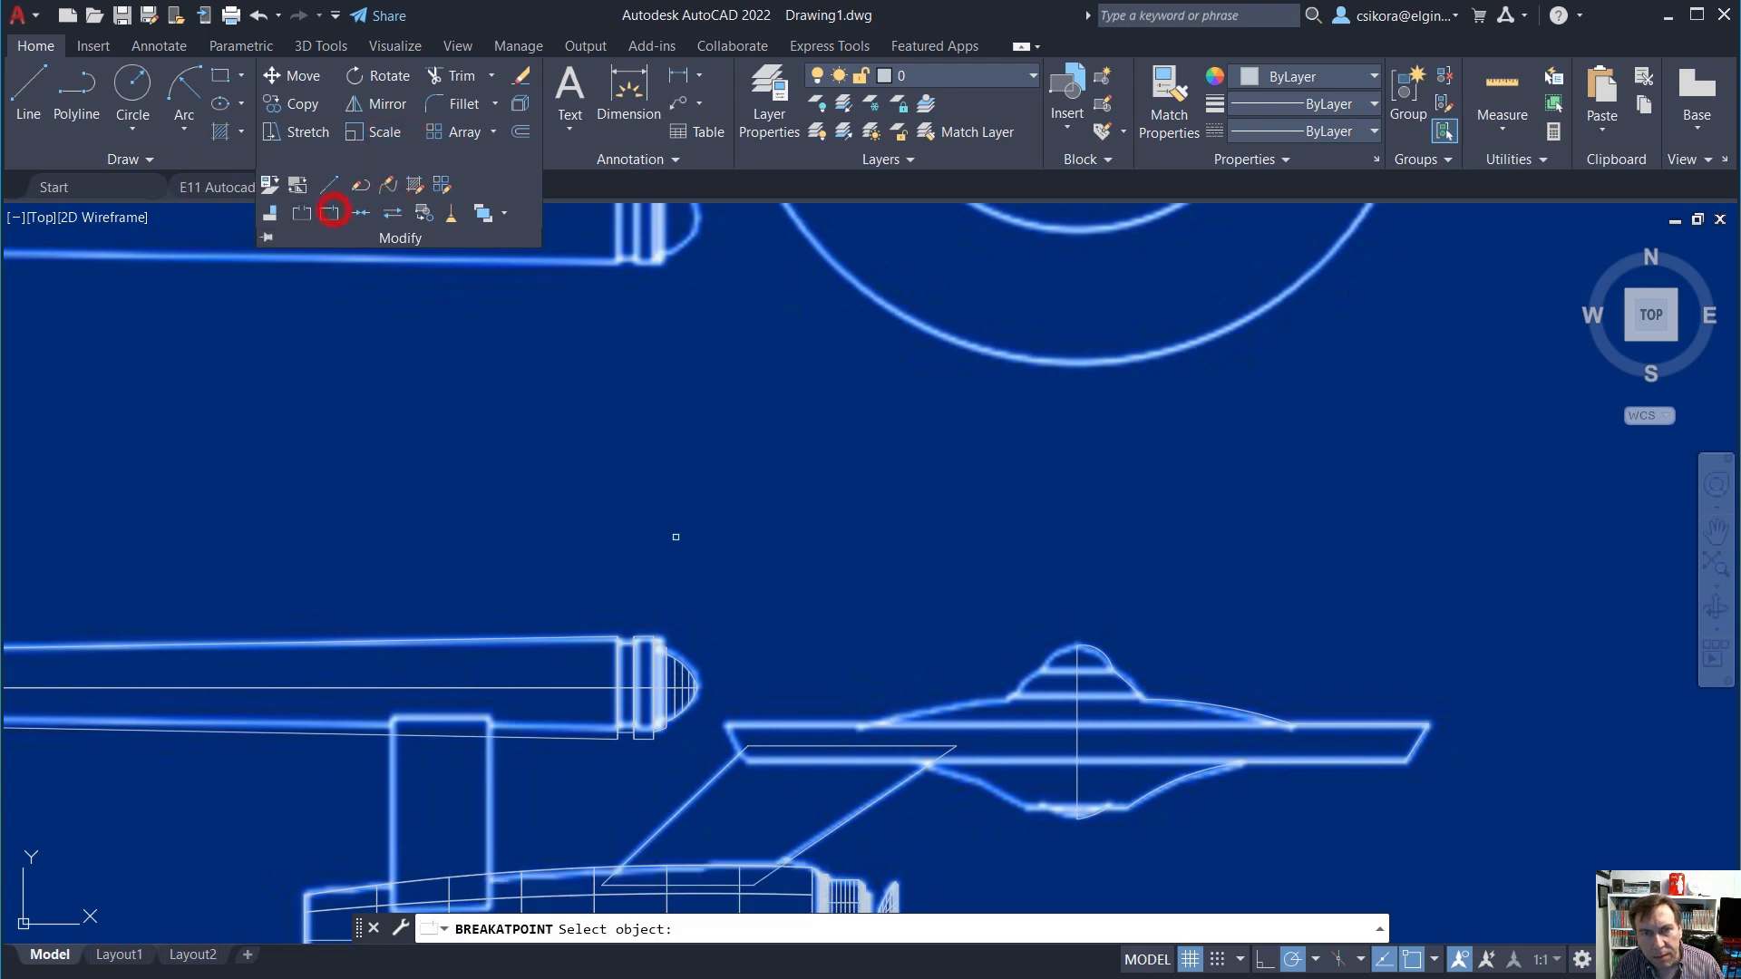
left_click(1002, 592)
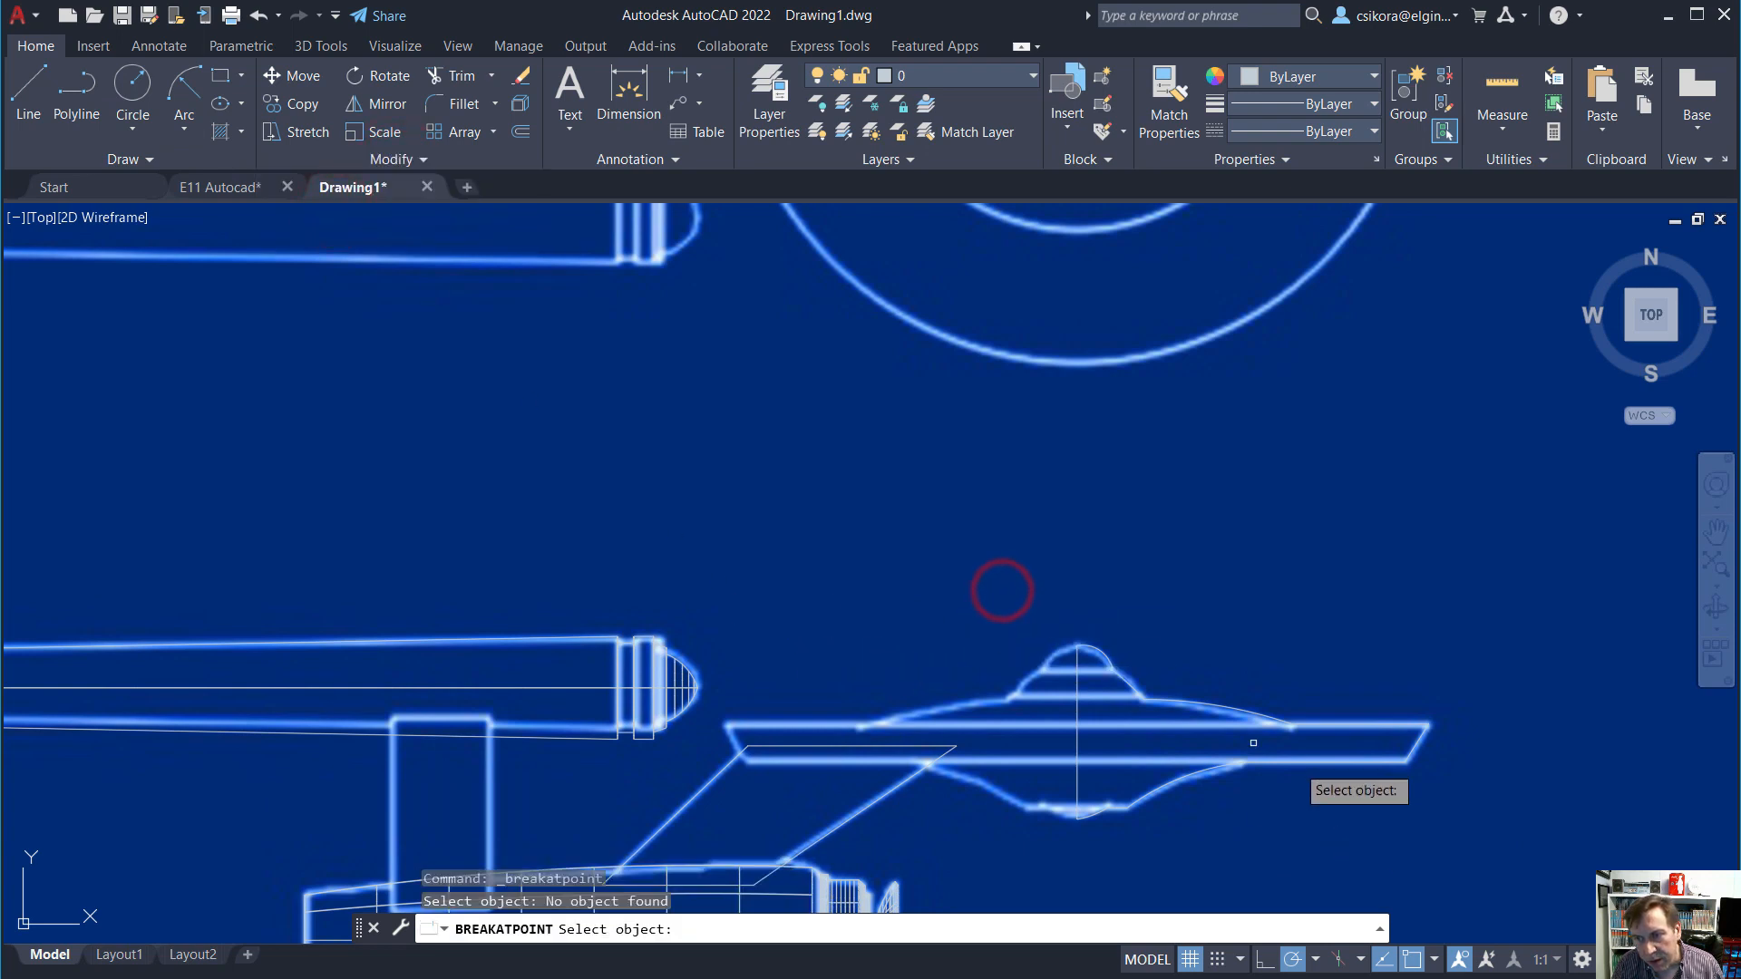
left_click(1076, 662)
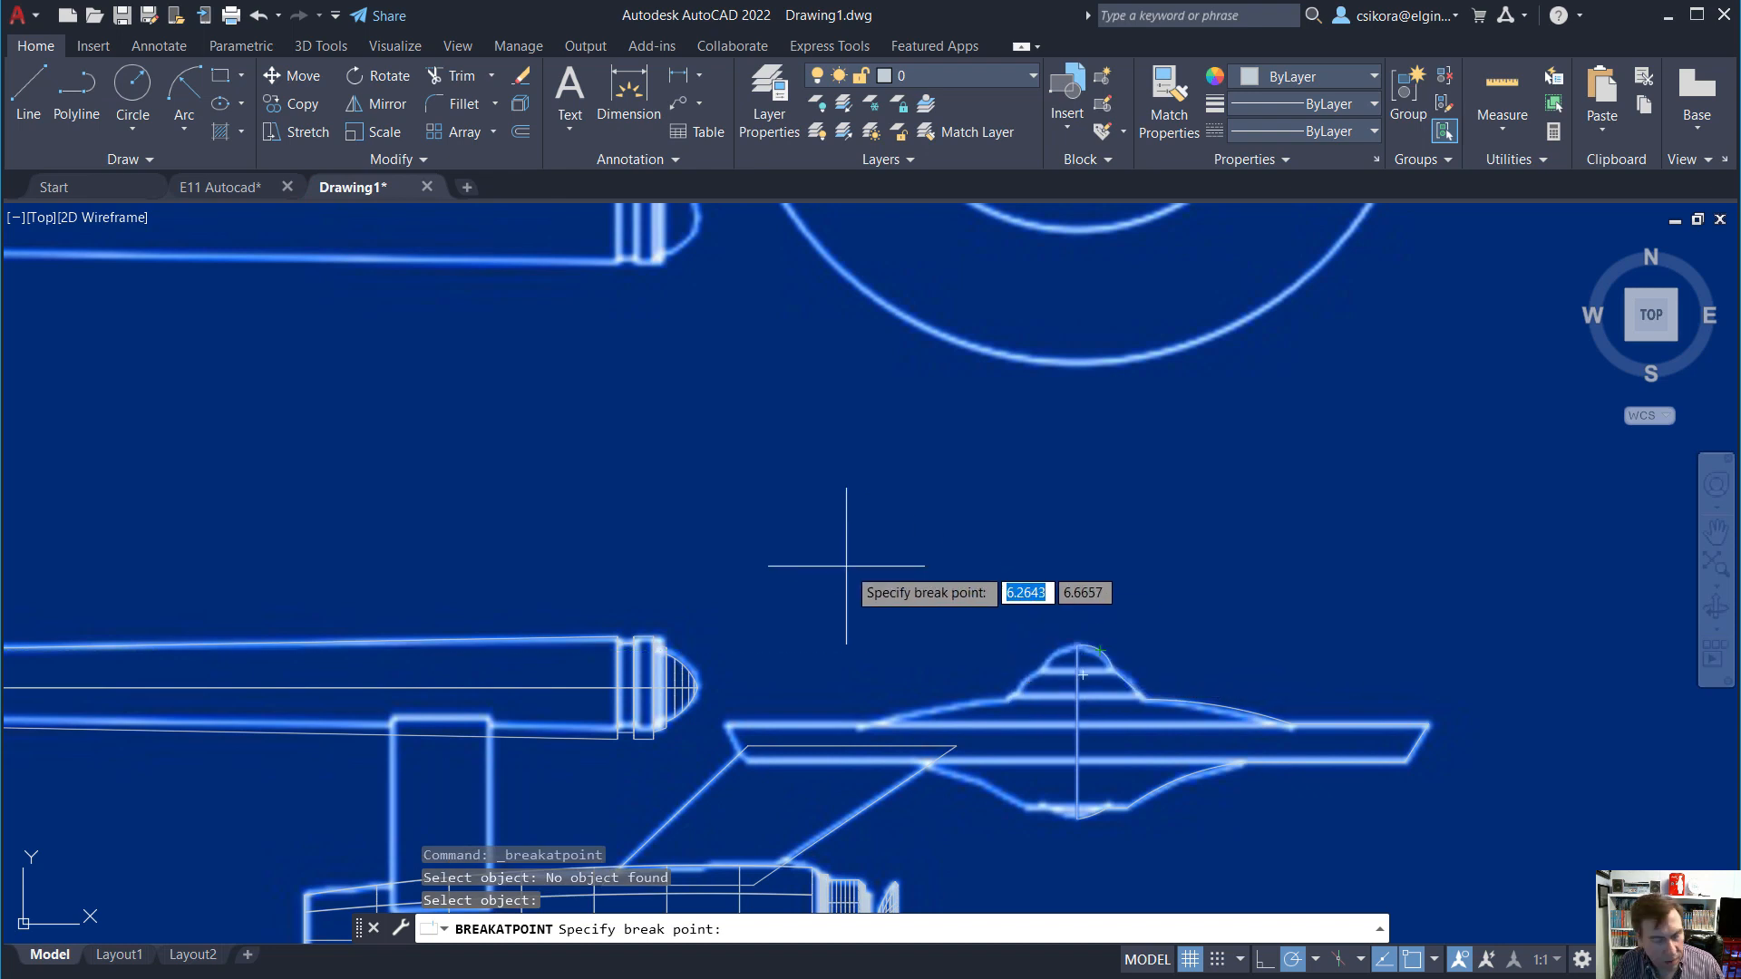
key("Escape")
key("Escape")
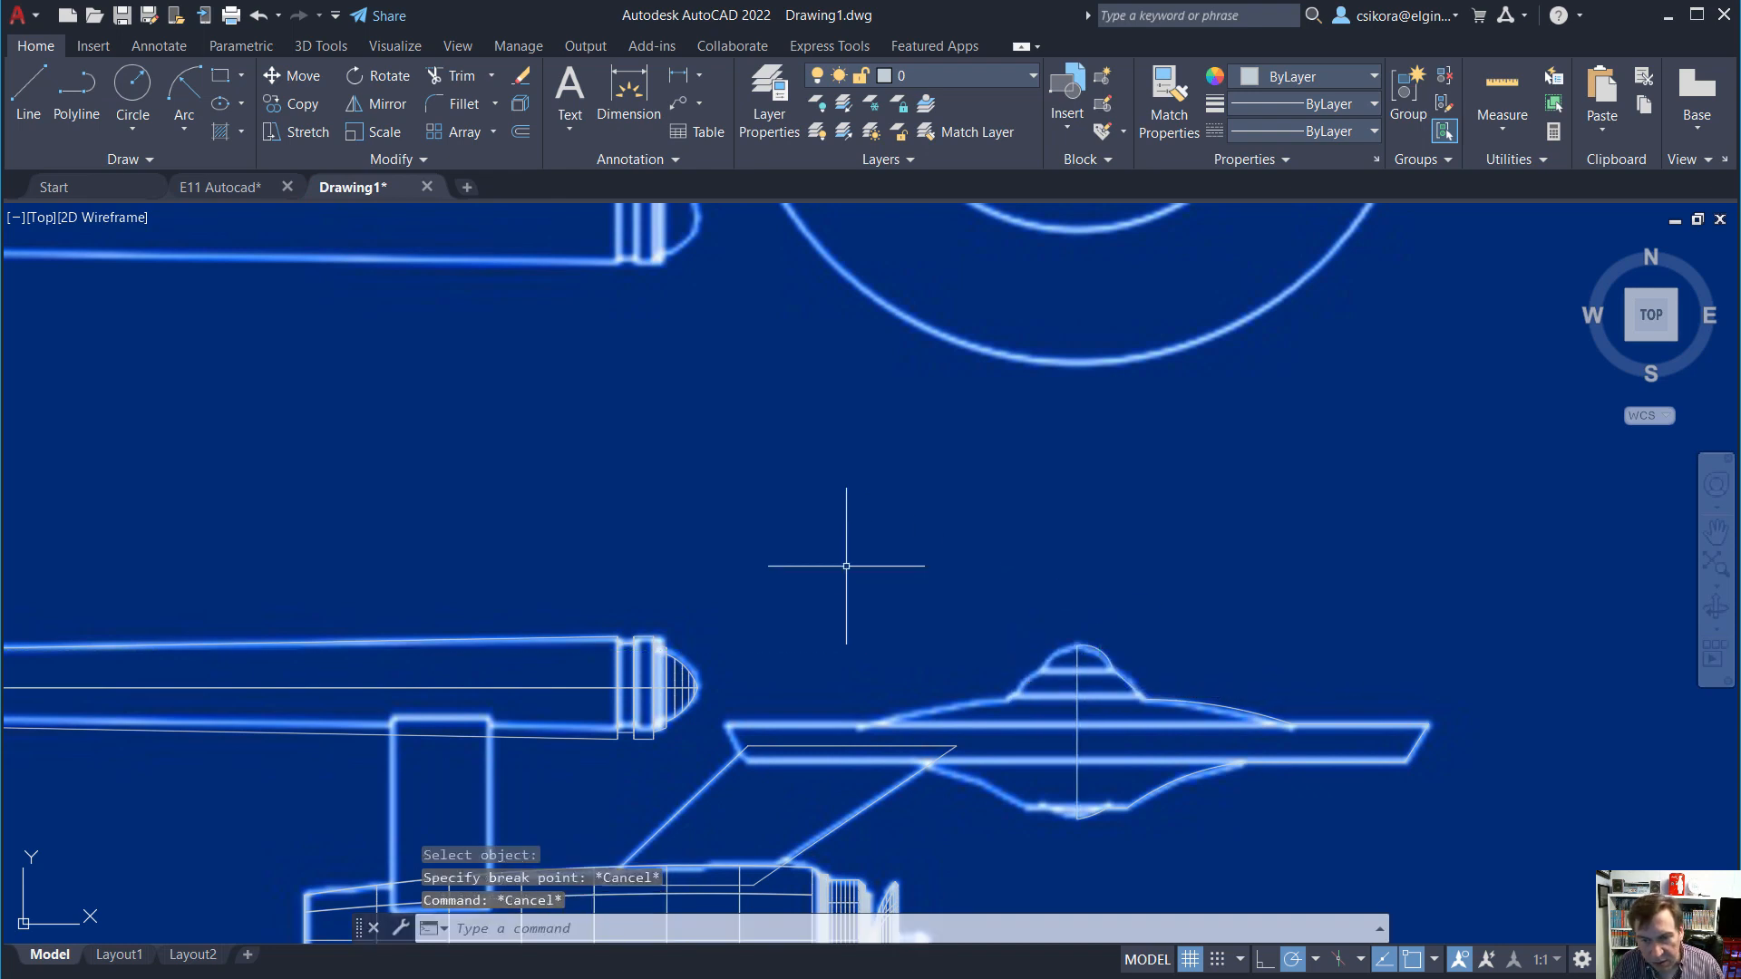
Join the saucer's half-profile lines and arcs, including the center line and bottom segments, into one polyline.
left_click(405, 160)
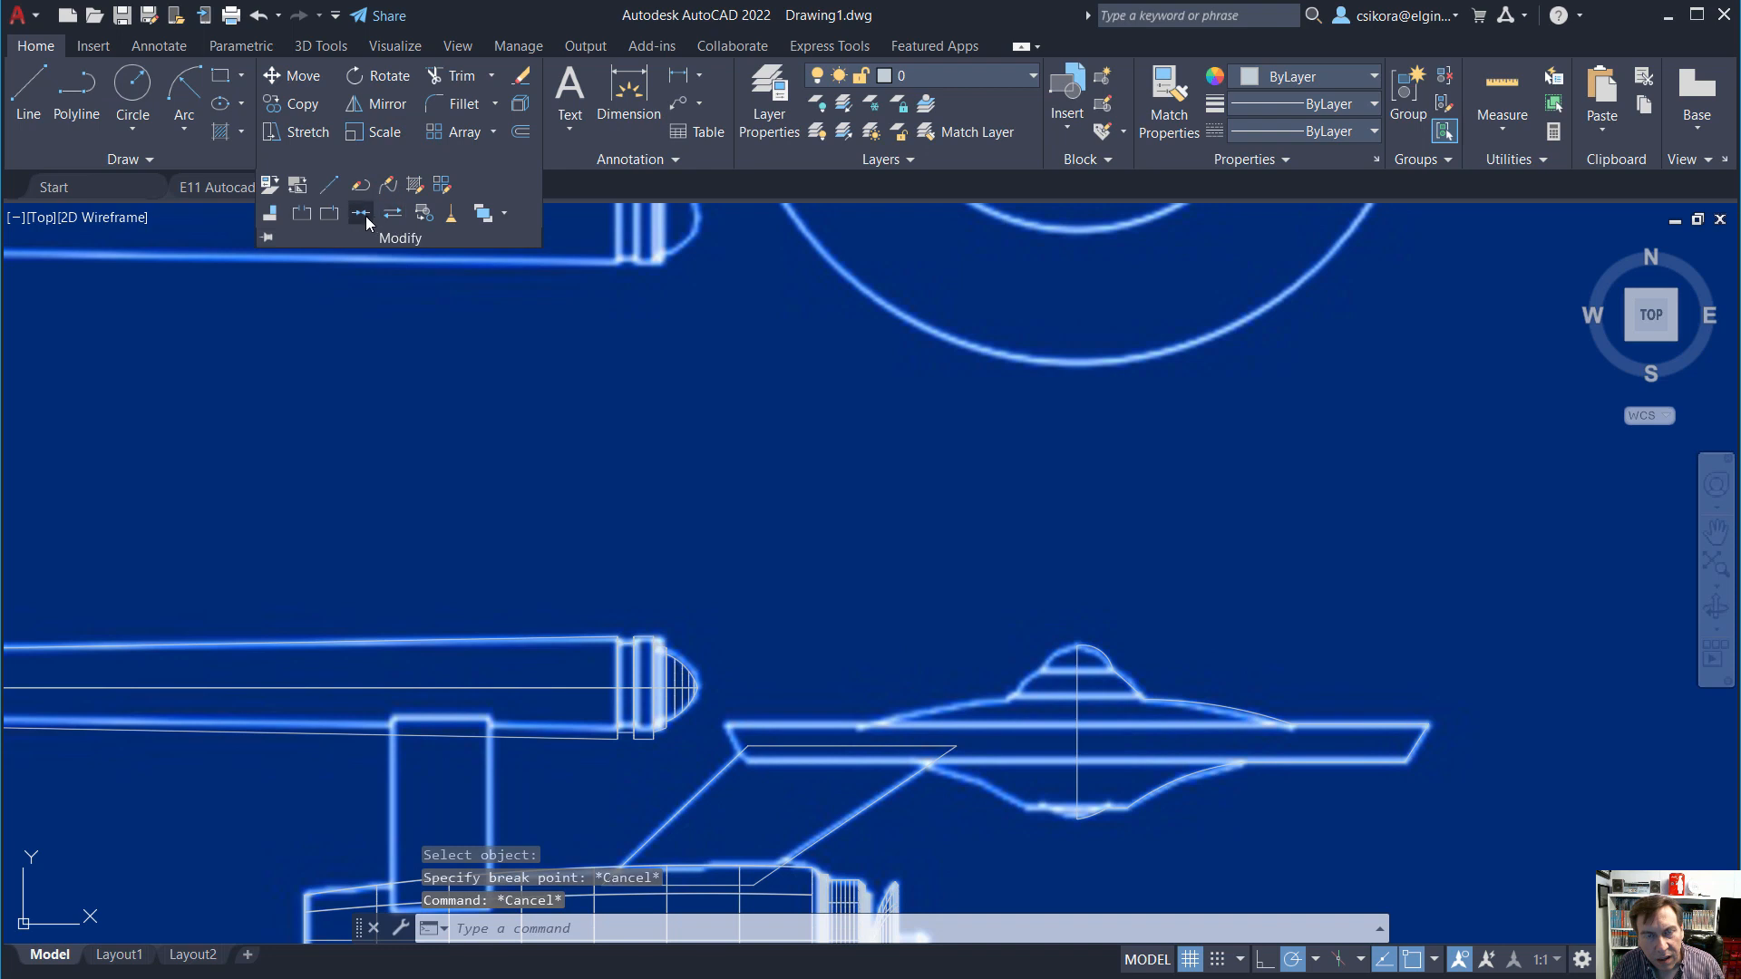
left_click(363, 214)
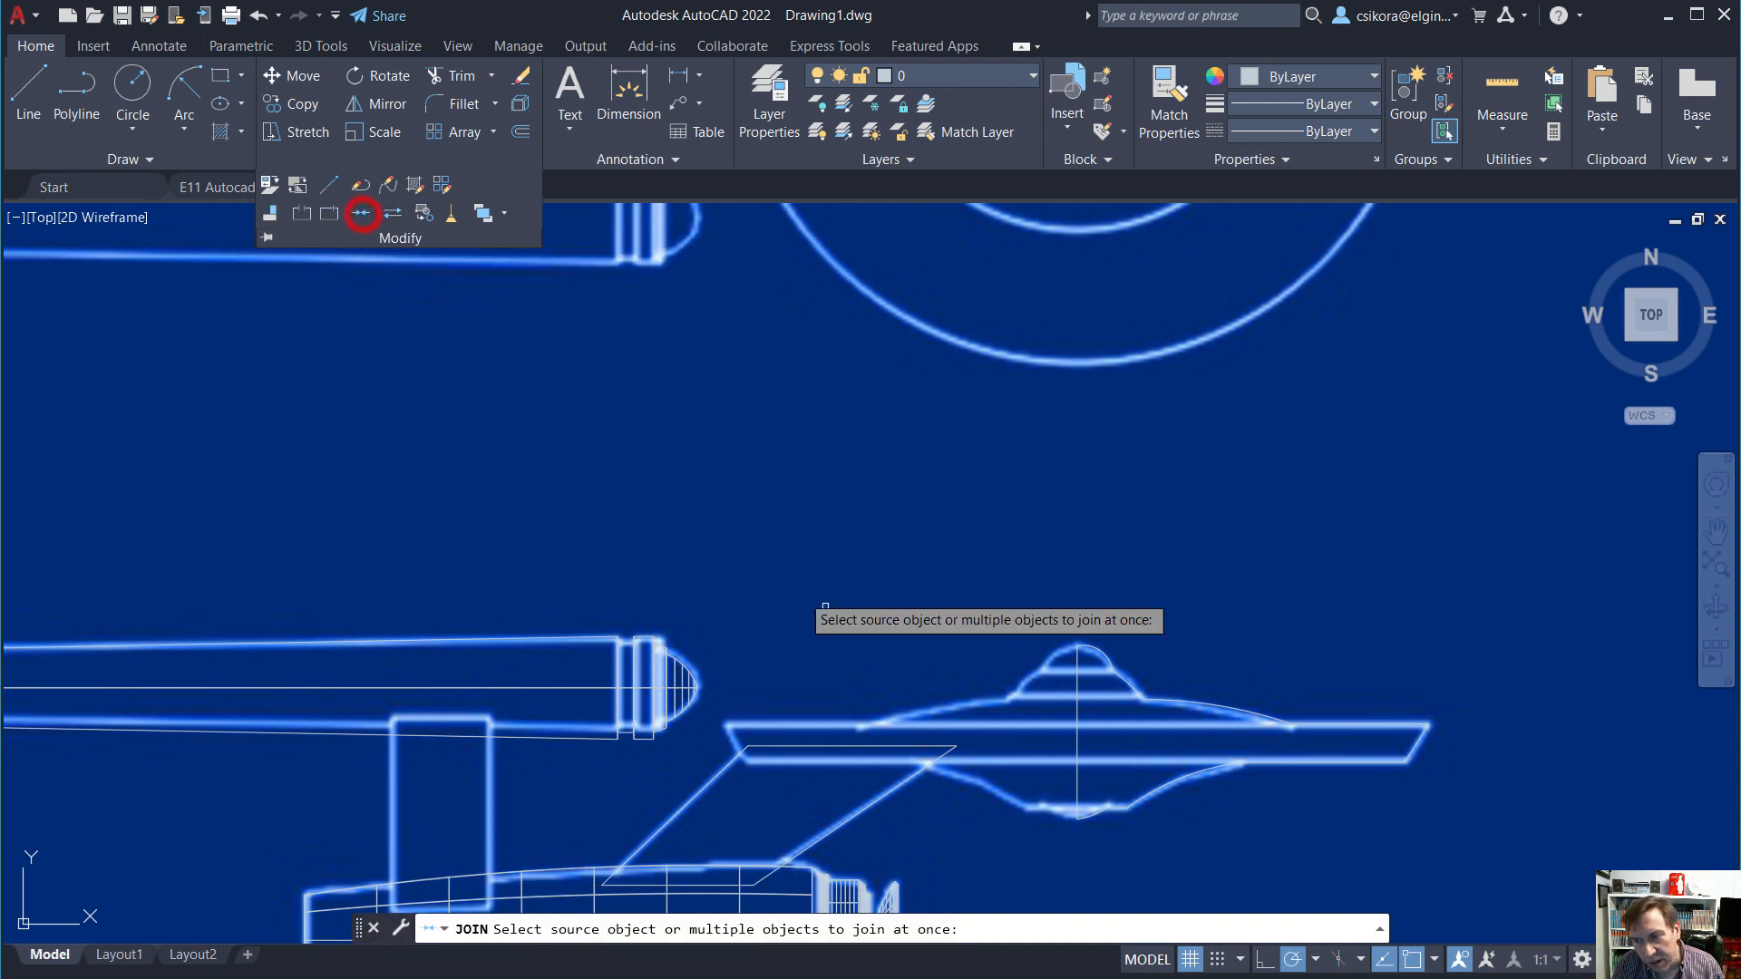
mouse_move(1032, 620)
left_mouse_down()
mouse_move(1243, 765)
mouse_move(1382, 805)
mouse_move(1516, 671)
mouse_move(1131, 537)
left_mouse_up()
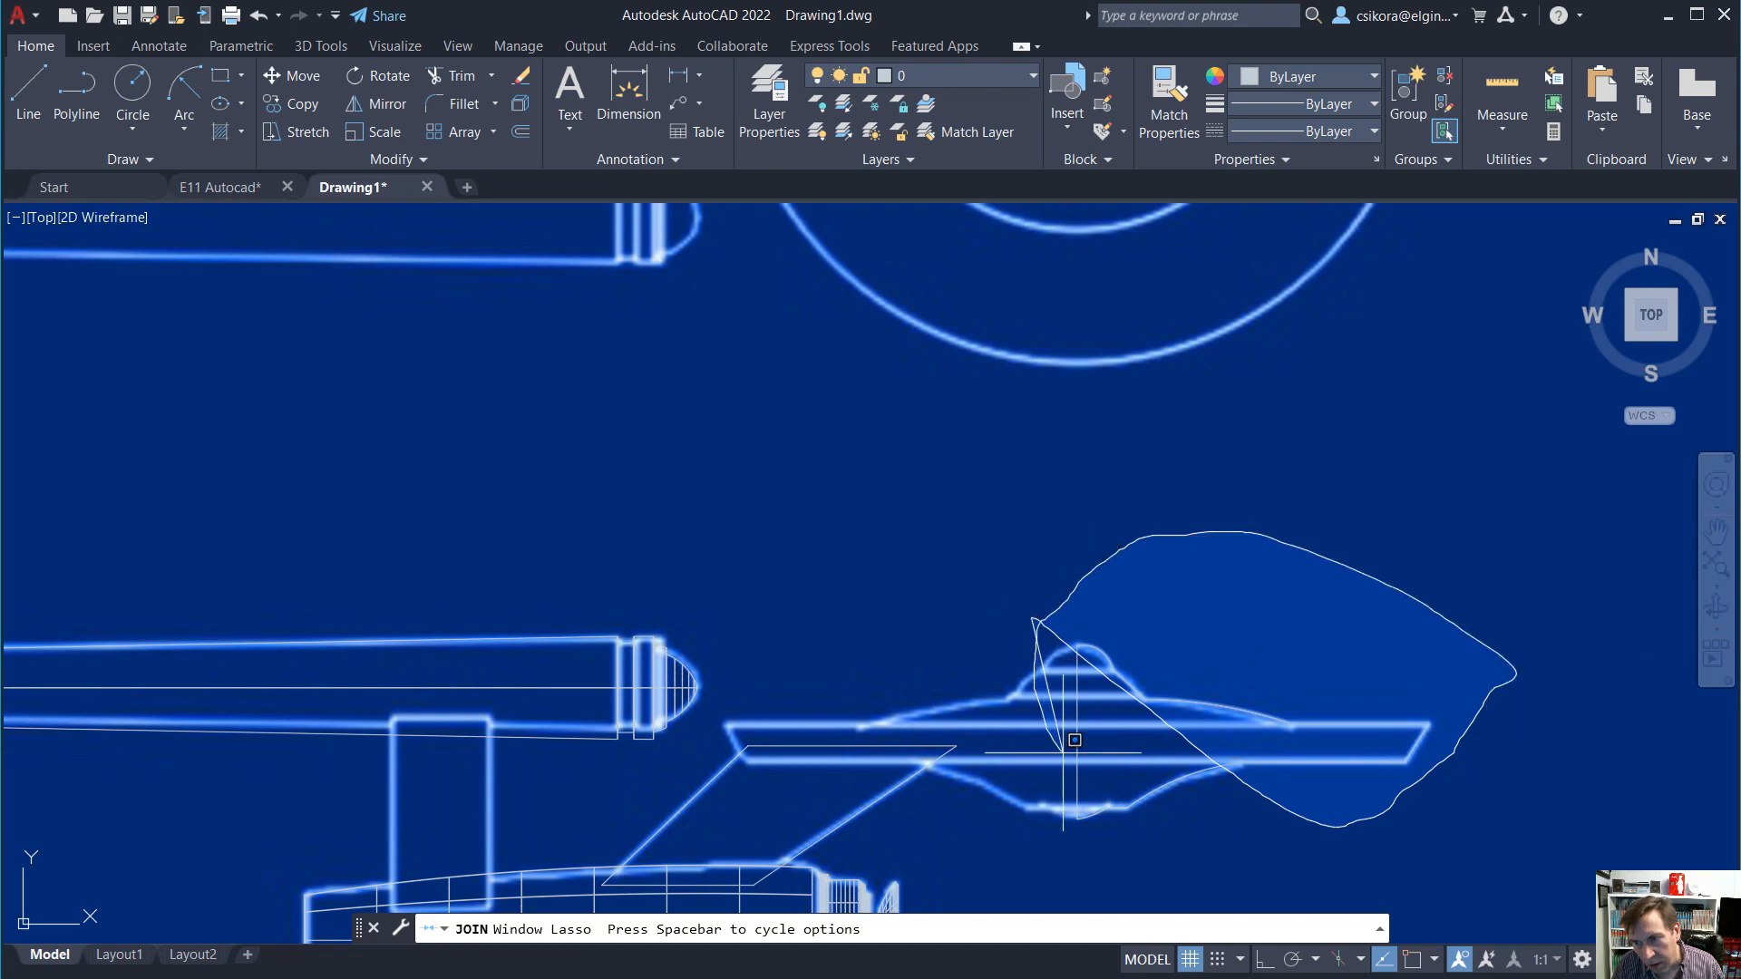
mouse_move(1074, 739)
left_mouse_down()
mouse_move(1236, 820)
mouse_move(1274, 810)
left_mouse_up()
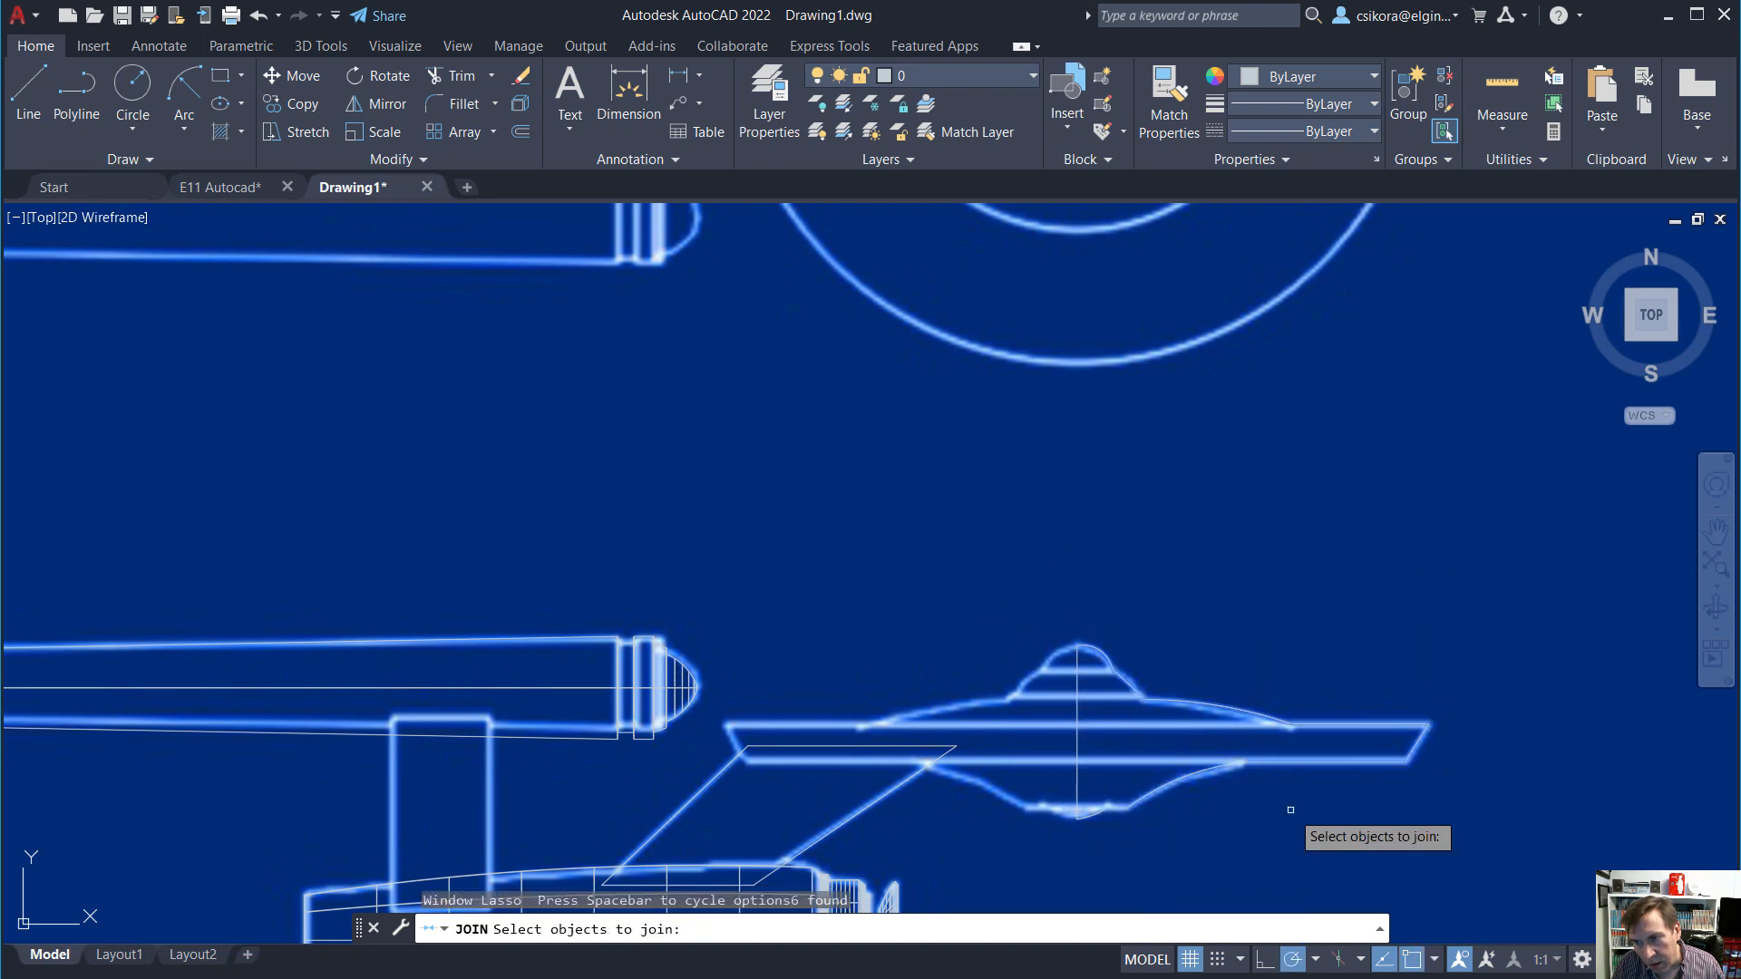
left_click(1075, 708)
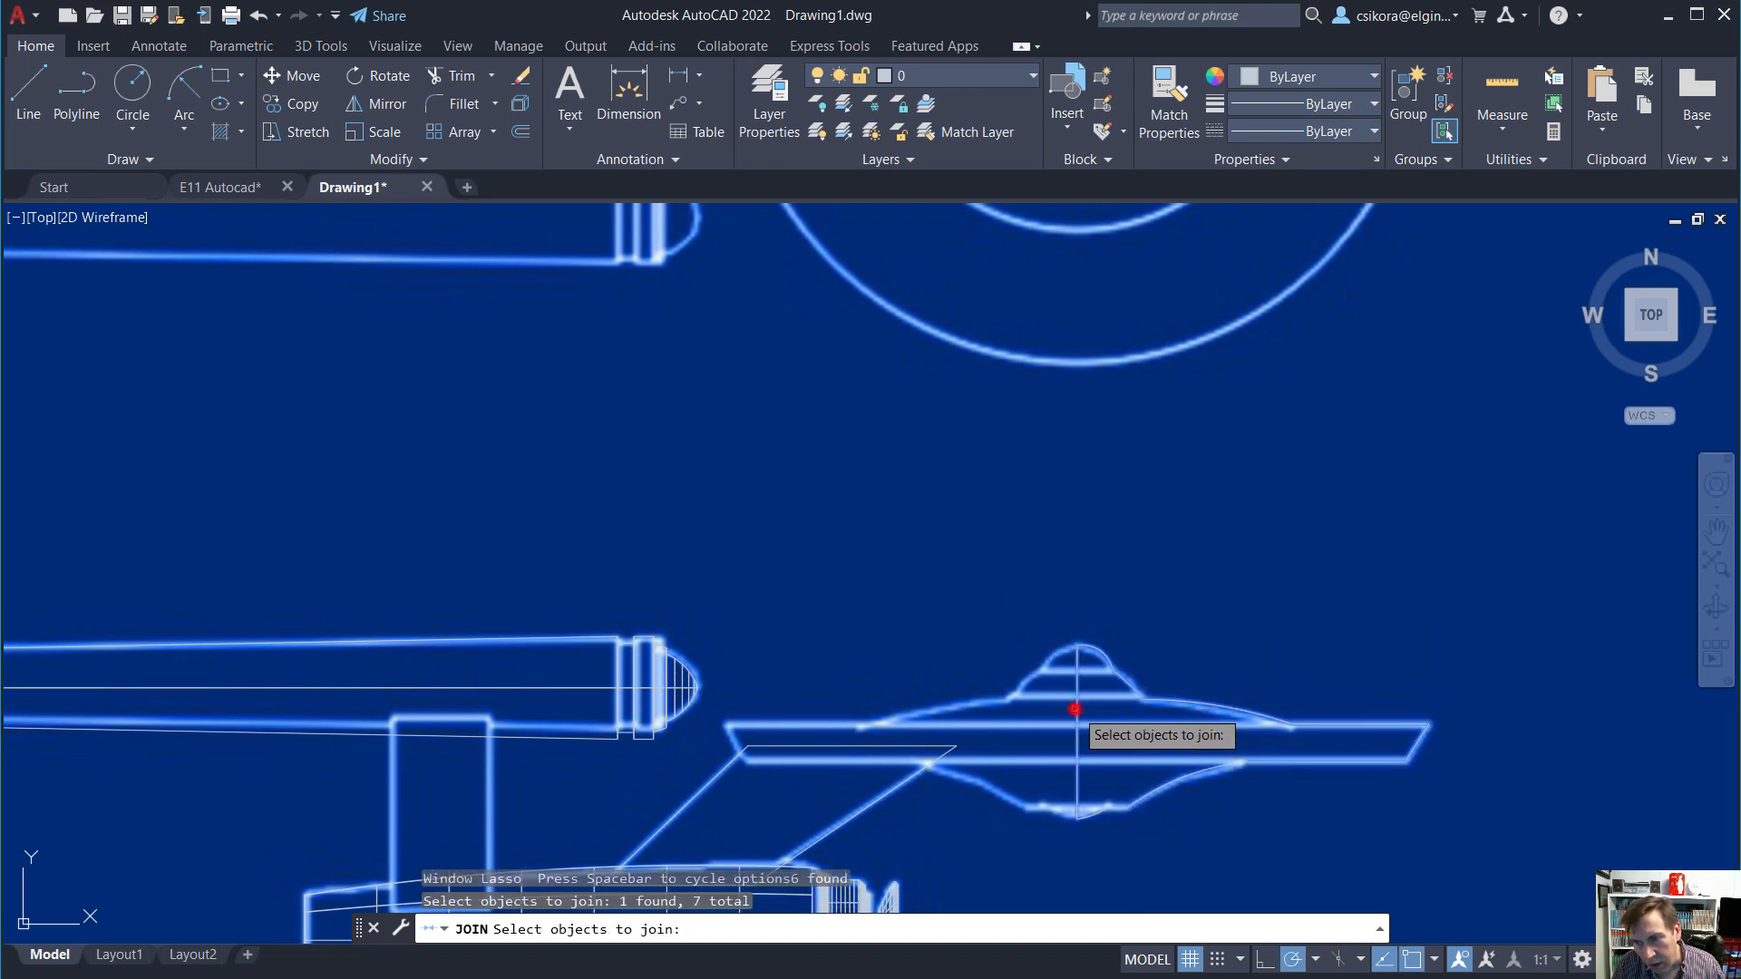
left_click(1092, 814)
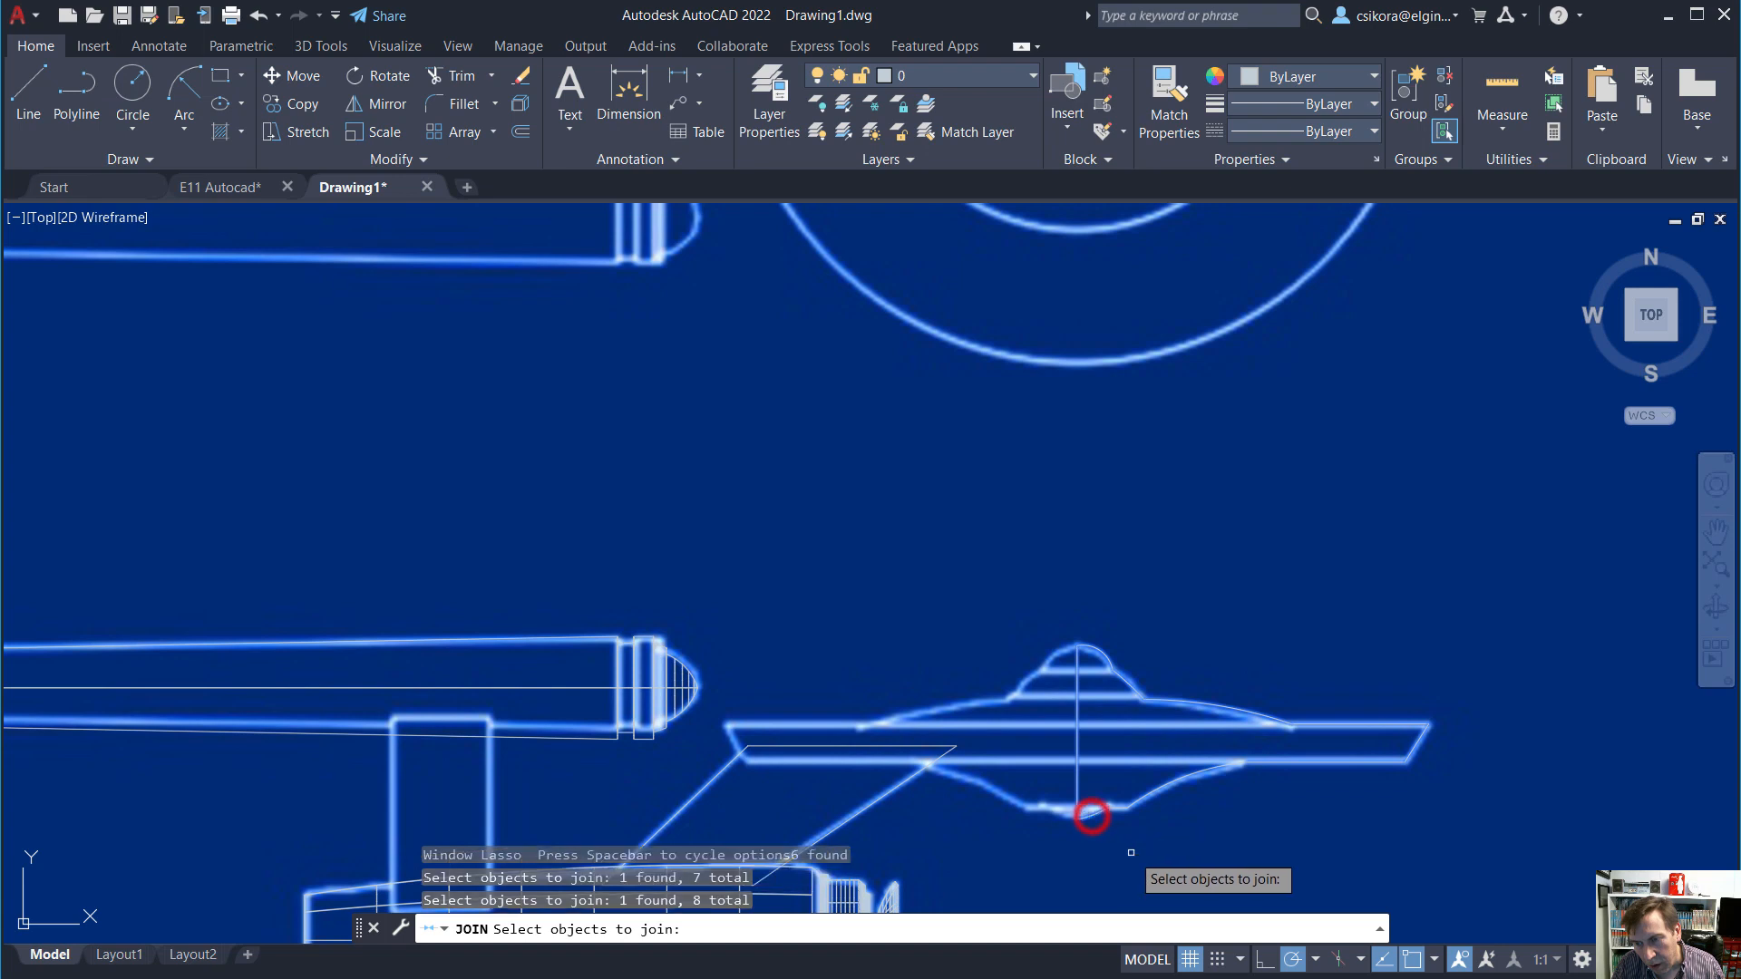
left_click(1119, 806)
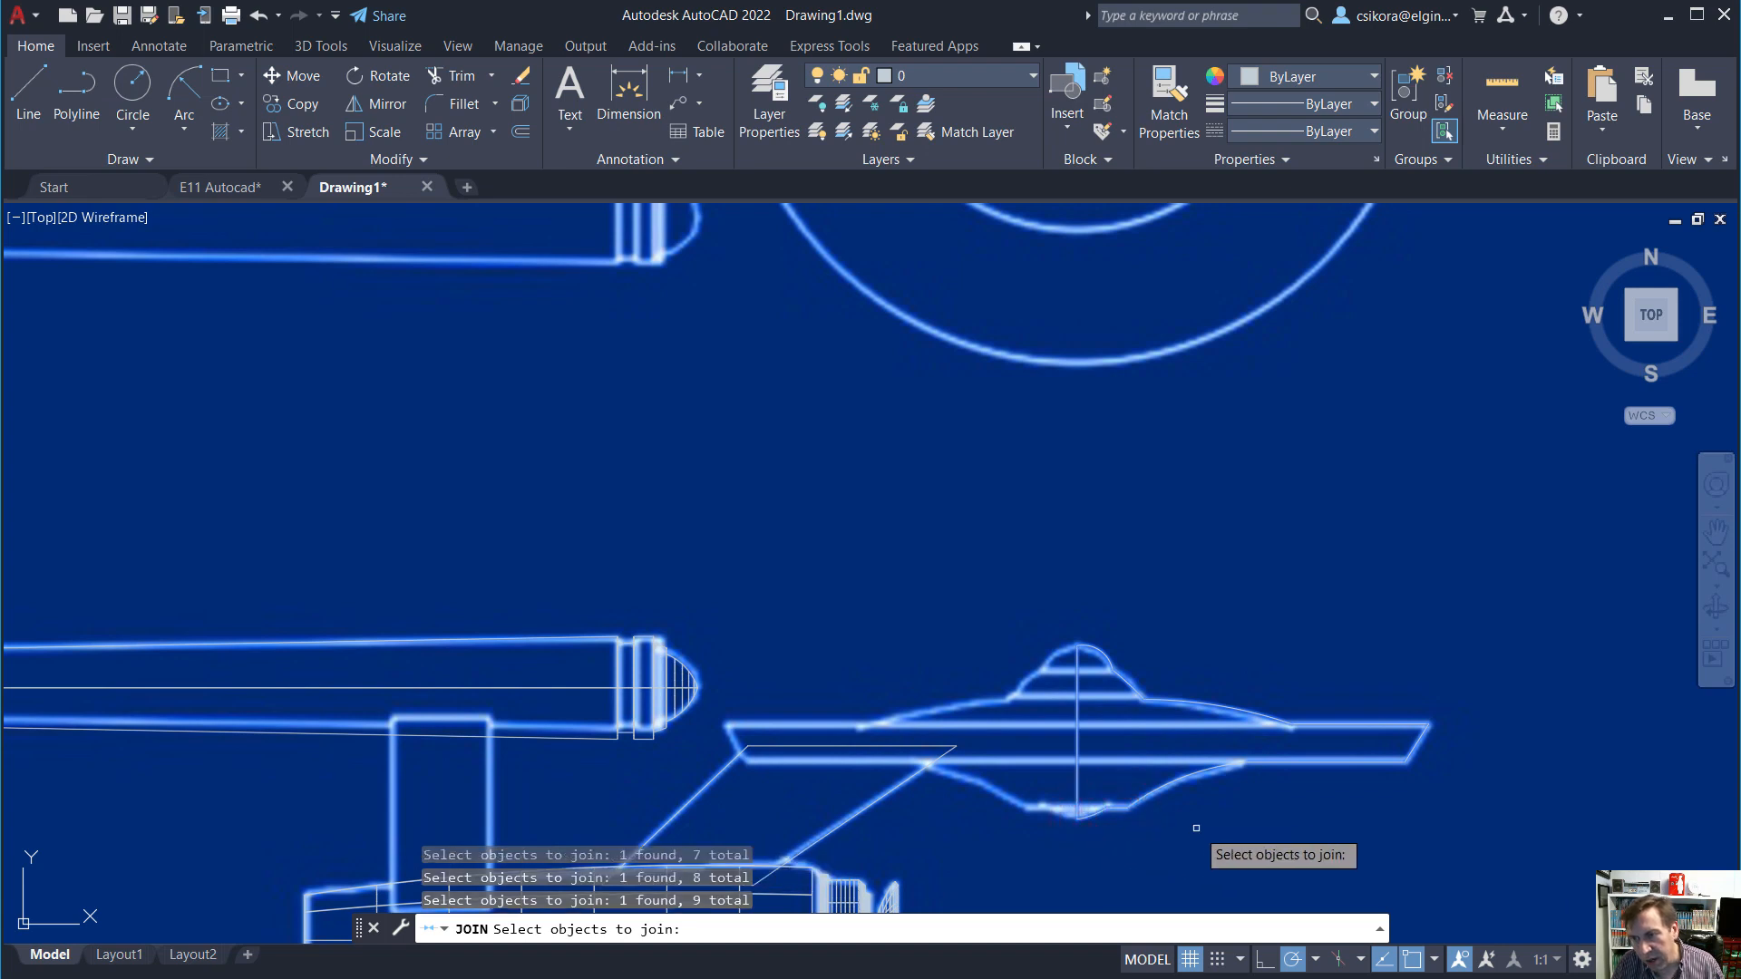
key("Return")
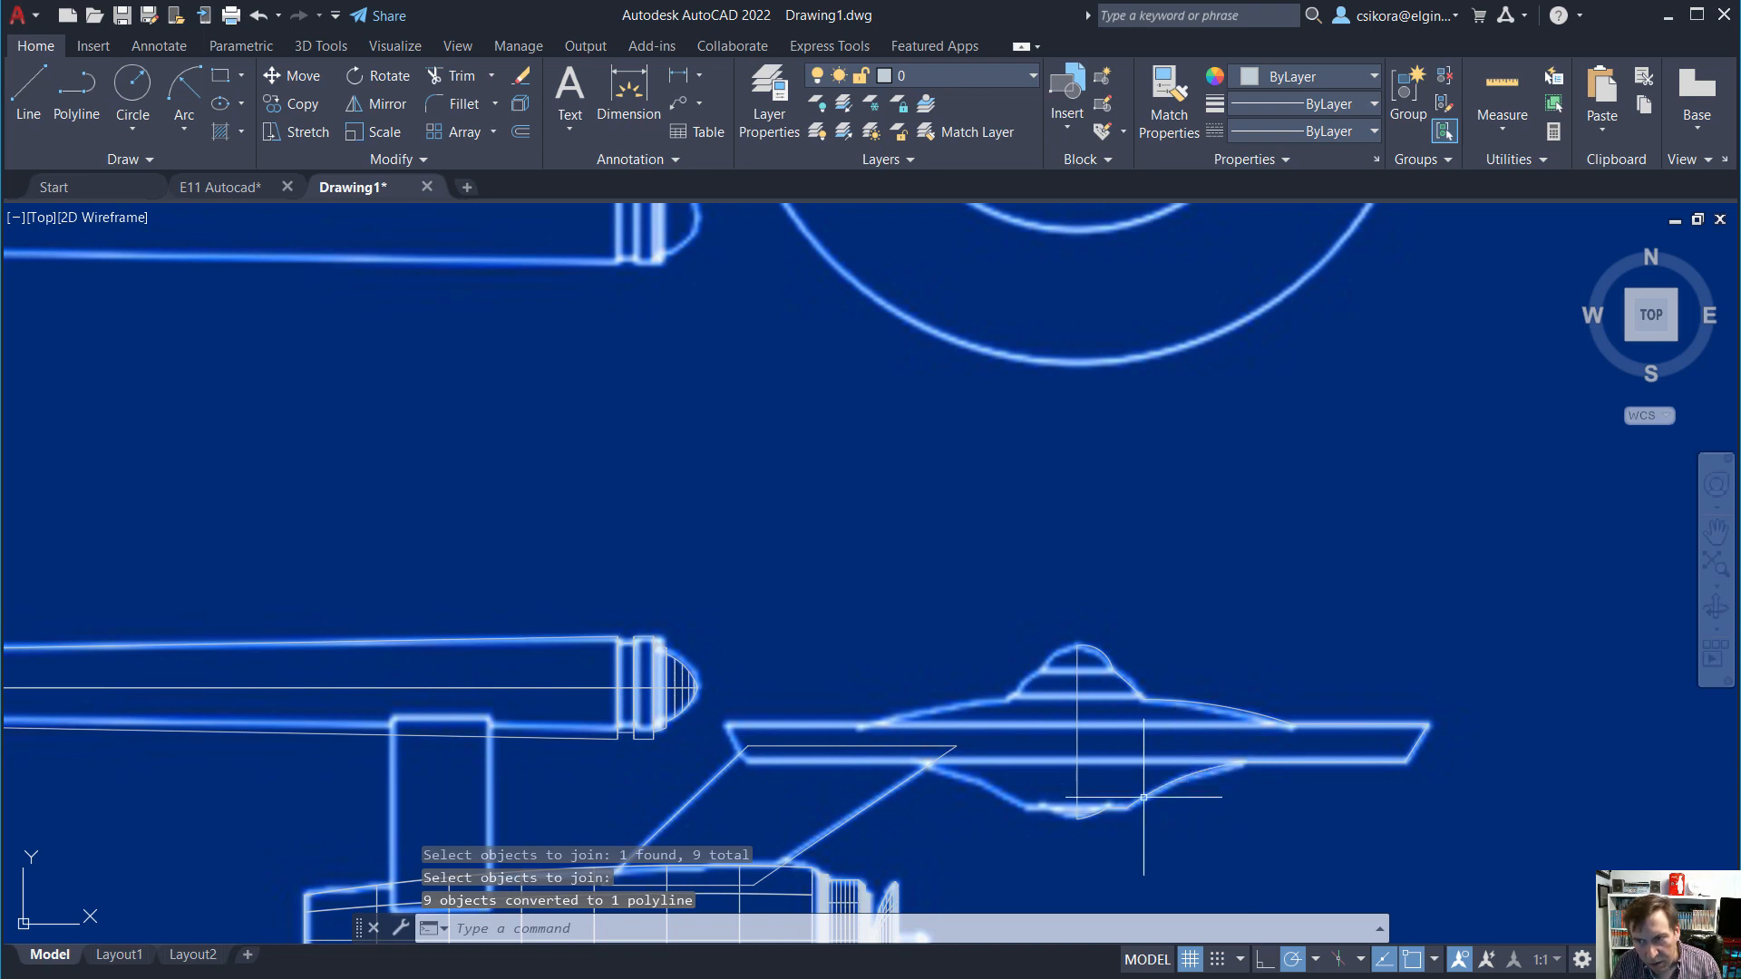
Window-select the whole saucer half profile and join the remaining separate segment to the polyline.
left_click(1049, 594)
left_click(1491, 857)
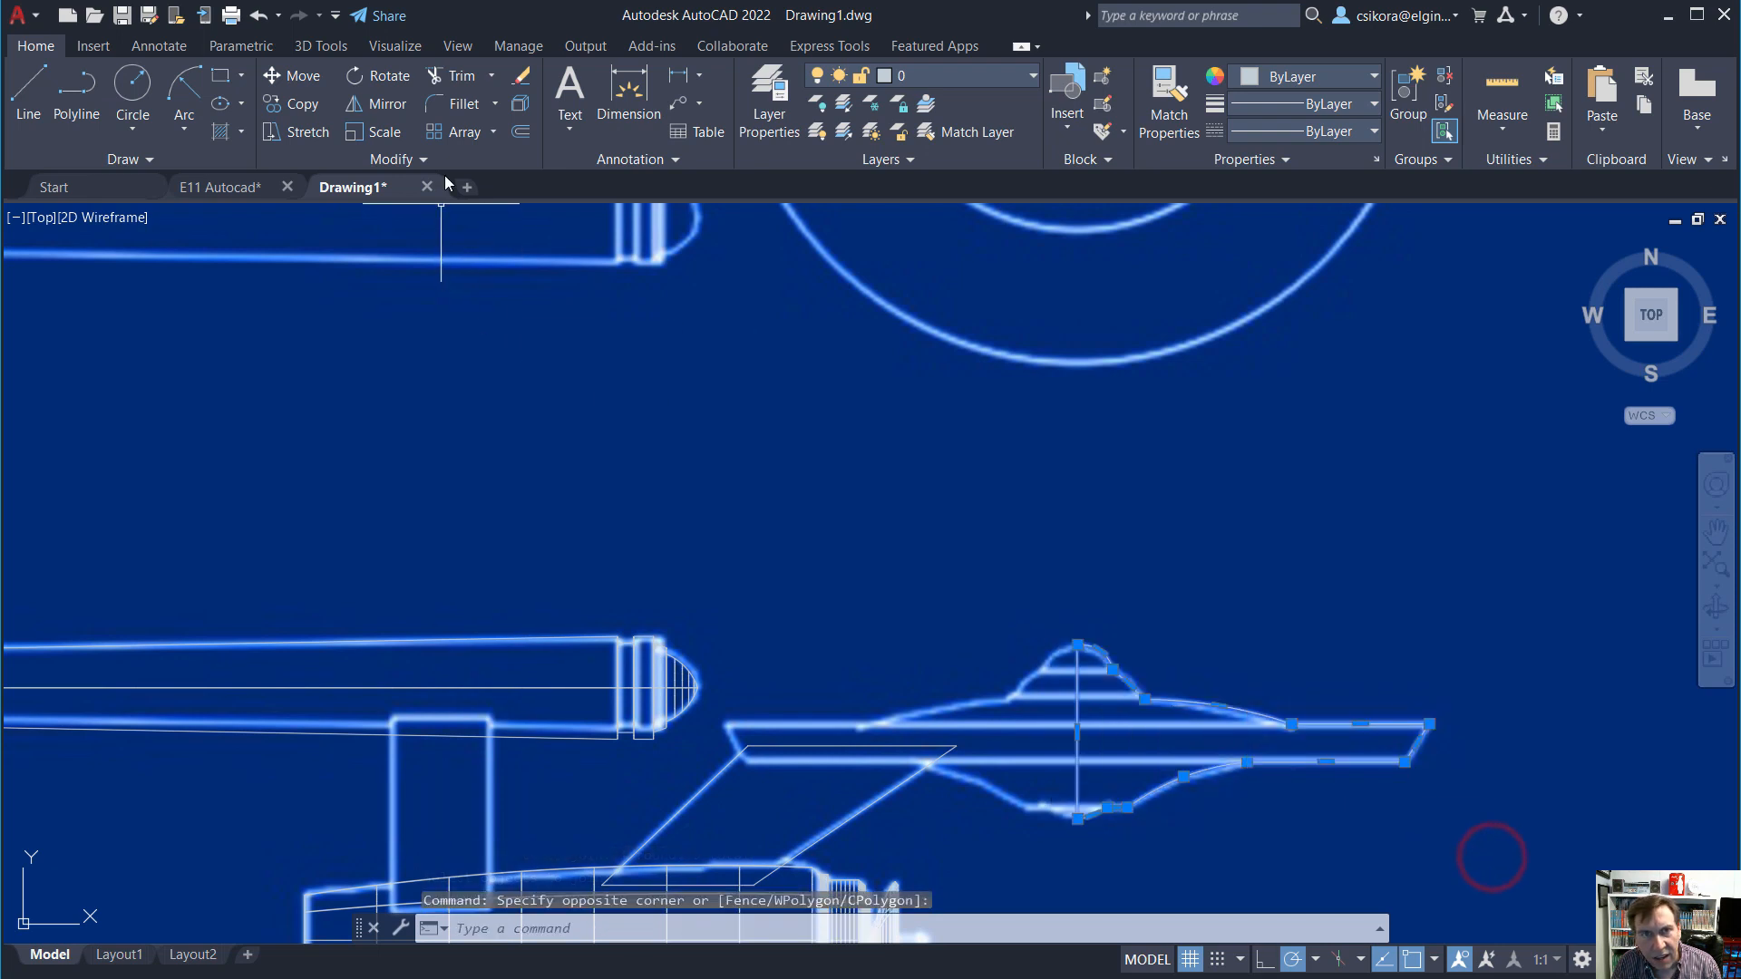
left_click(414, 163)
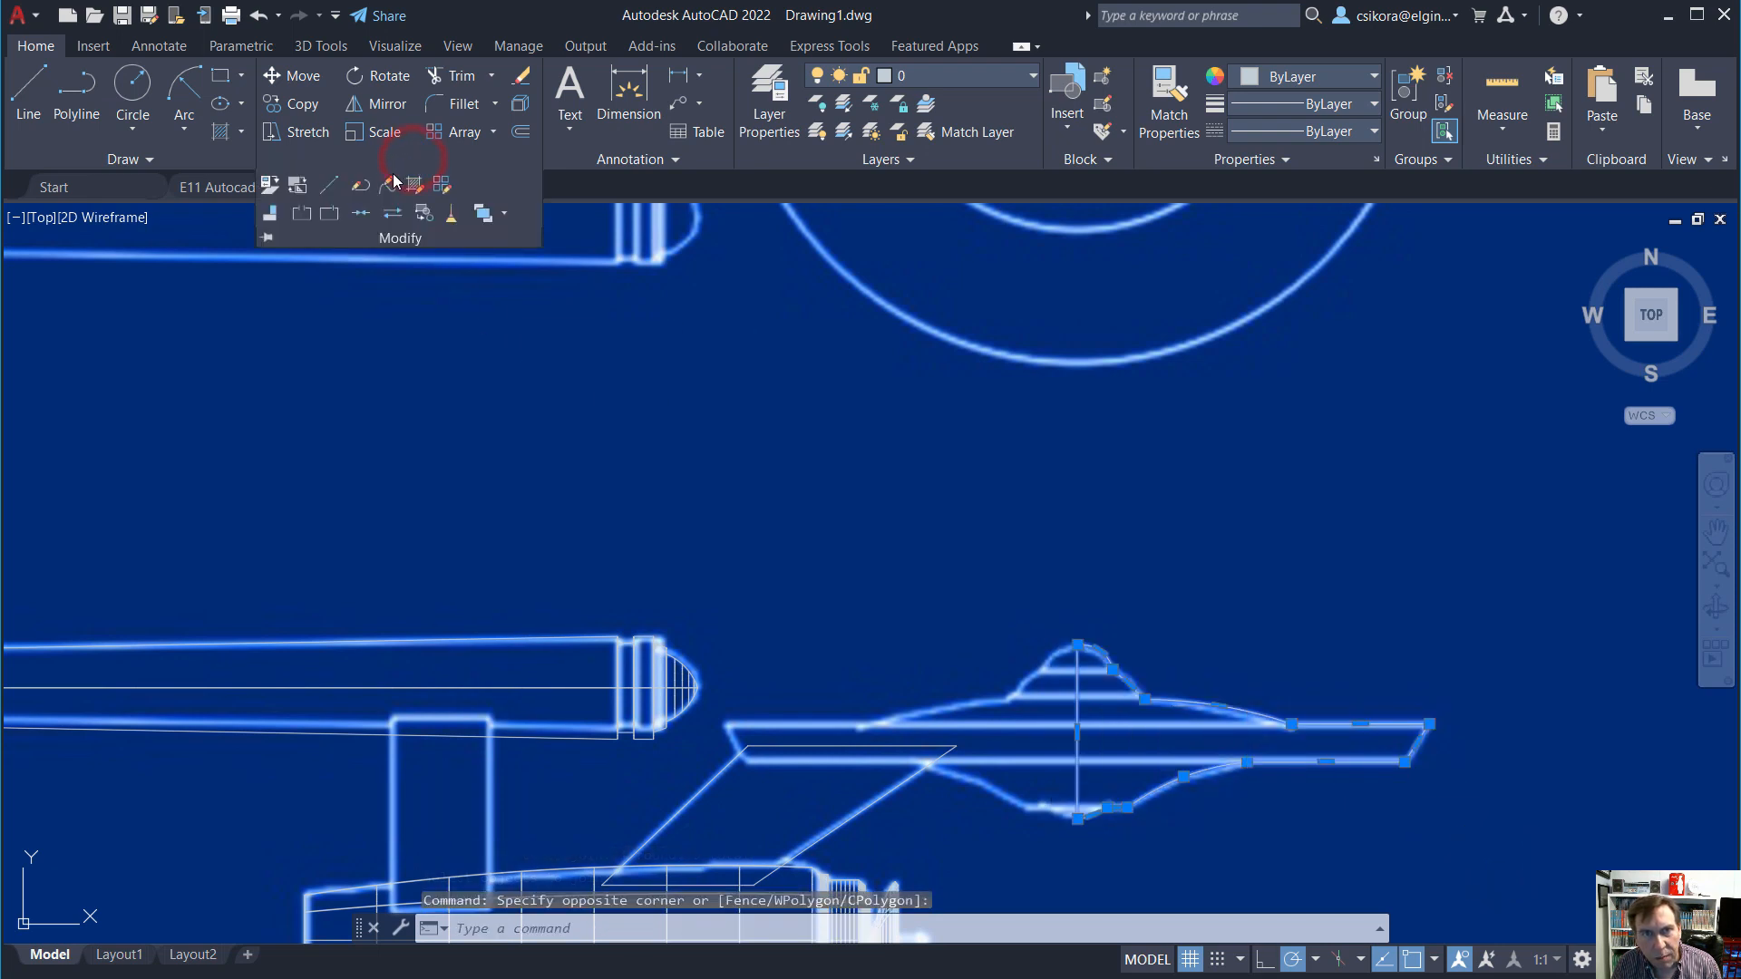
left_click(367, 218)
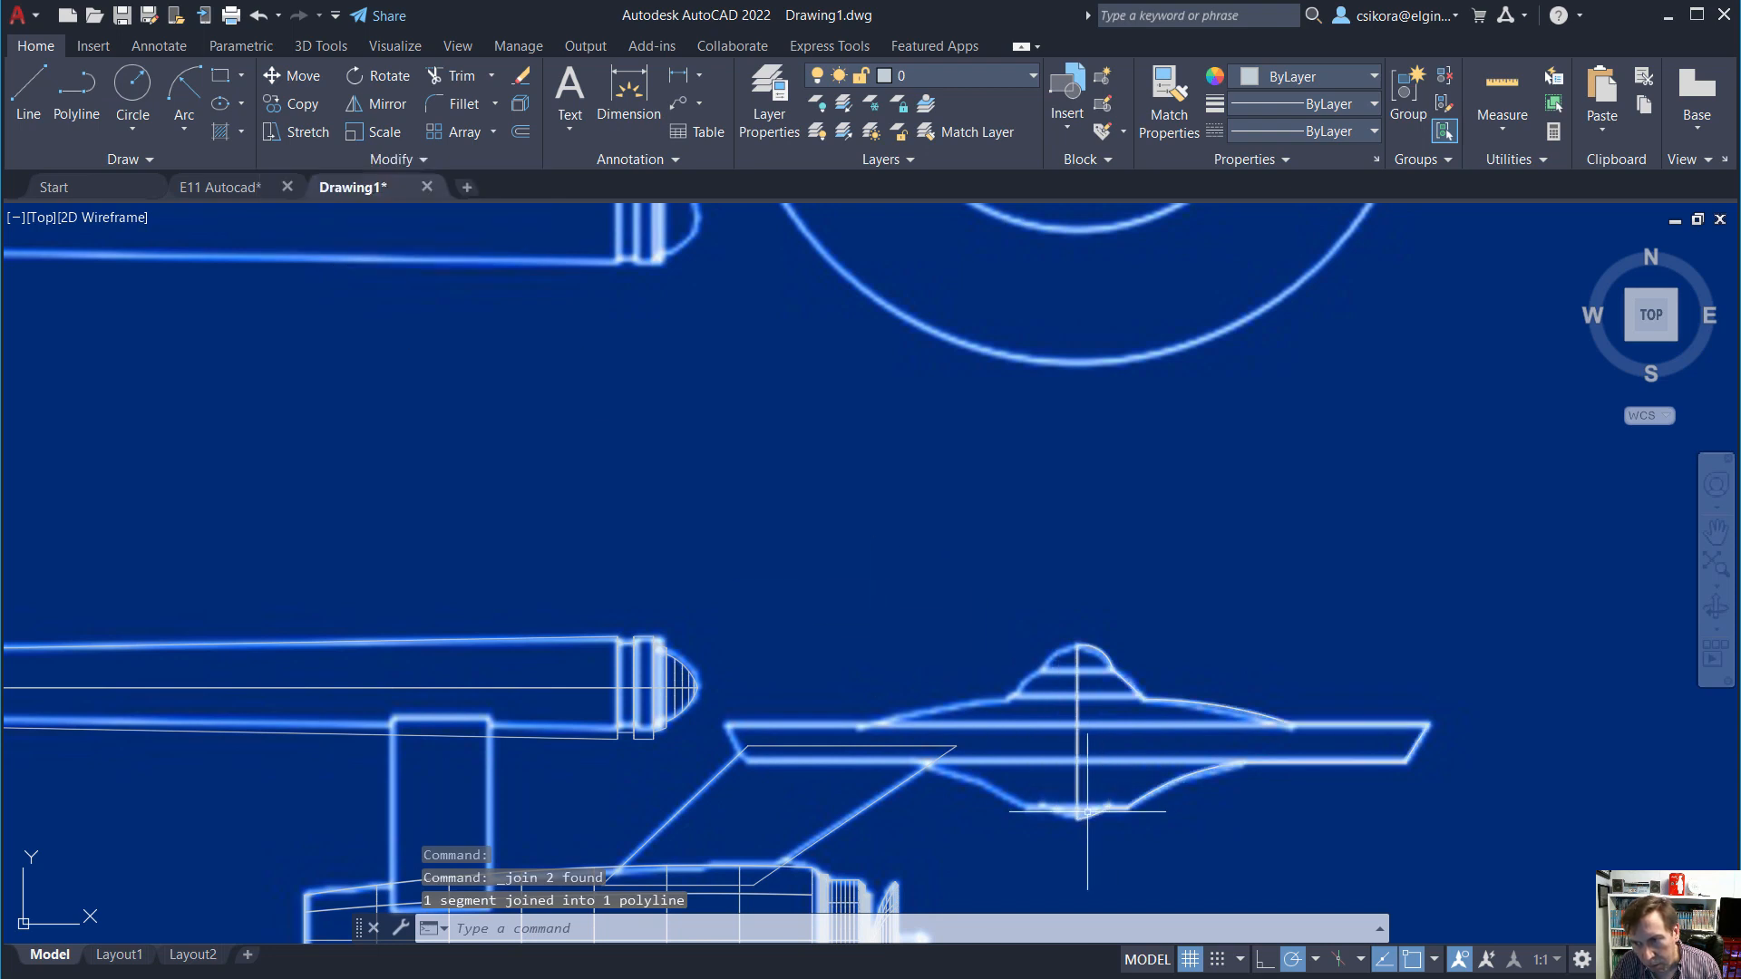
scroll(1156, 783, "up", 5)
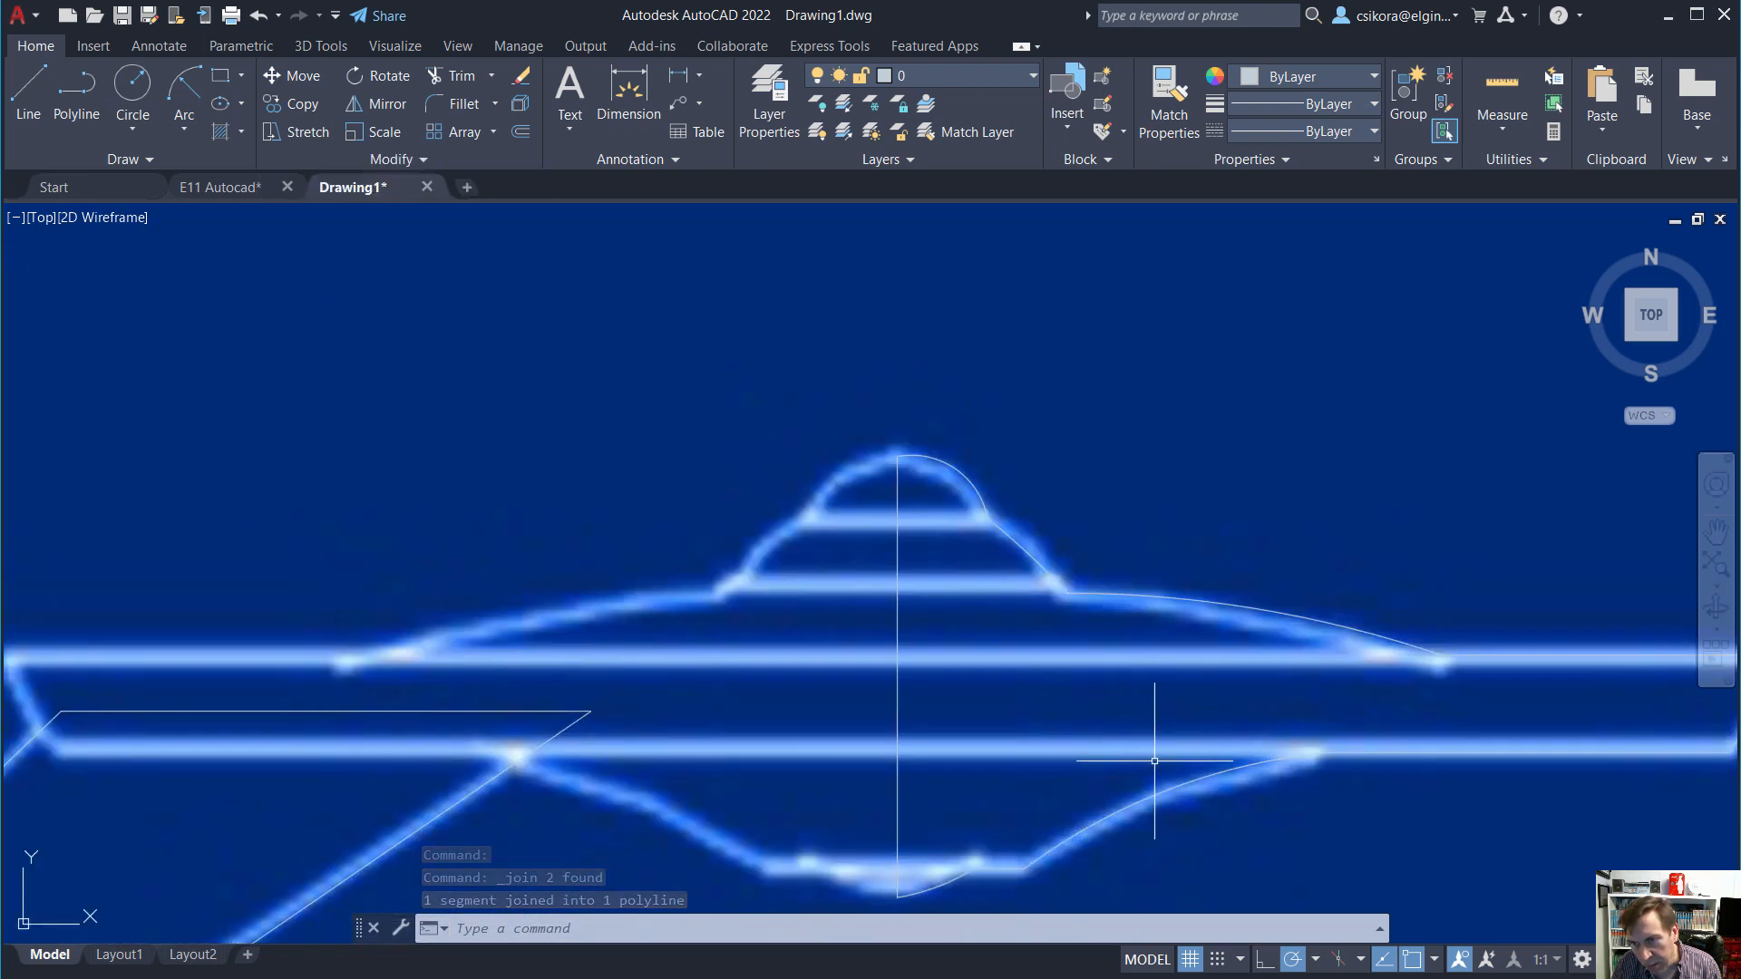
scroll(1129, 756, "up", 2)
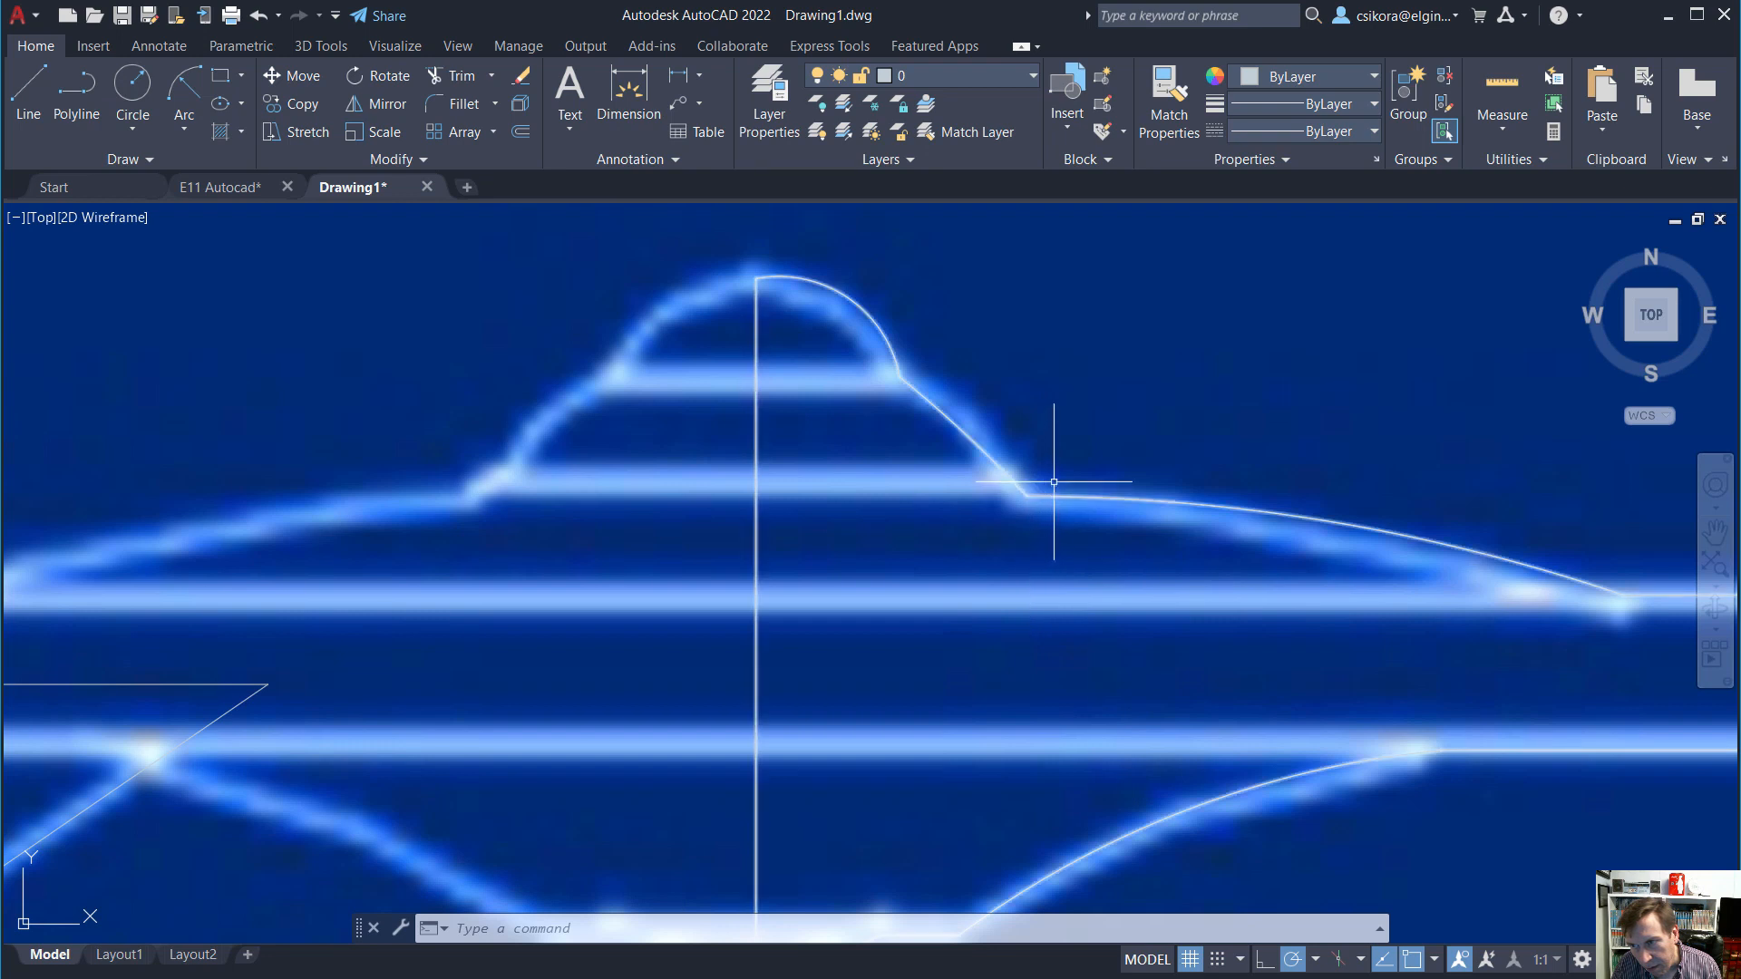
Switch the viewport's visual style to X-Ray.
scroll(1240, 703, "down", 2)
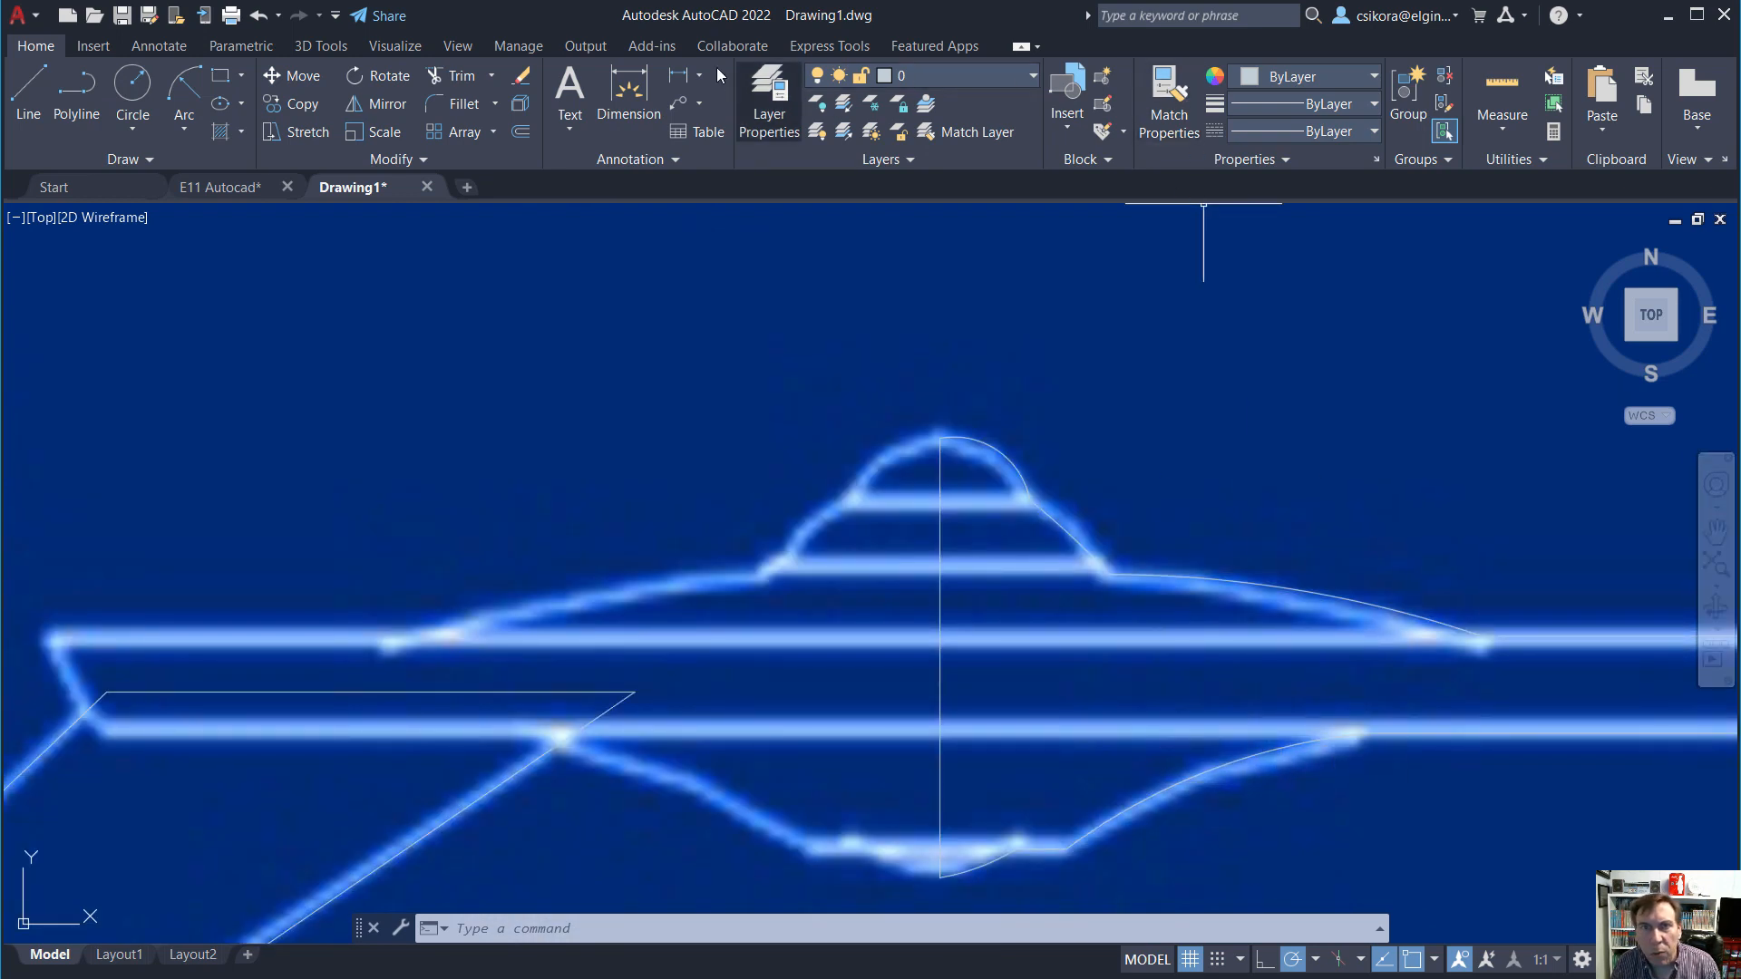
left_click(397, 47)
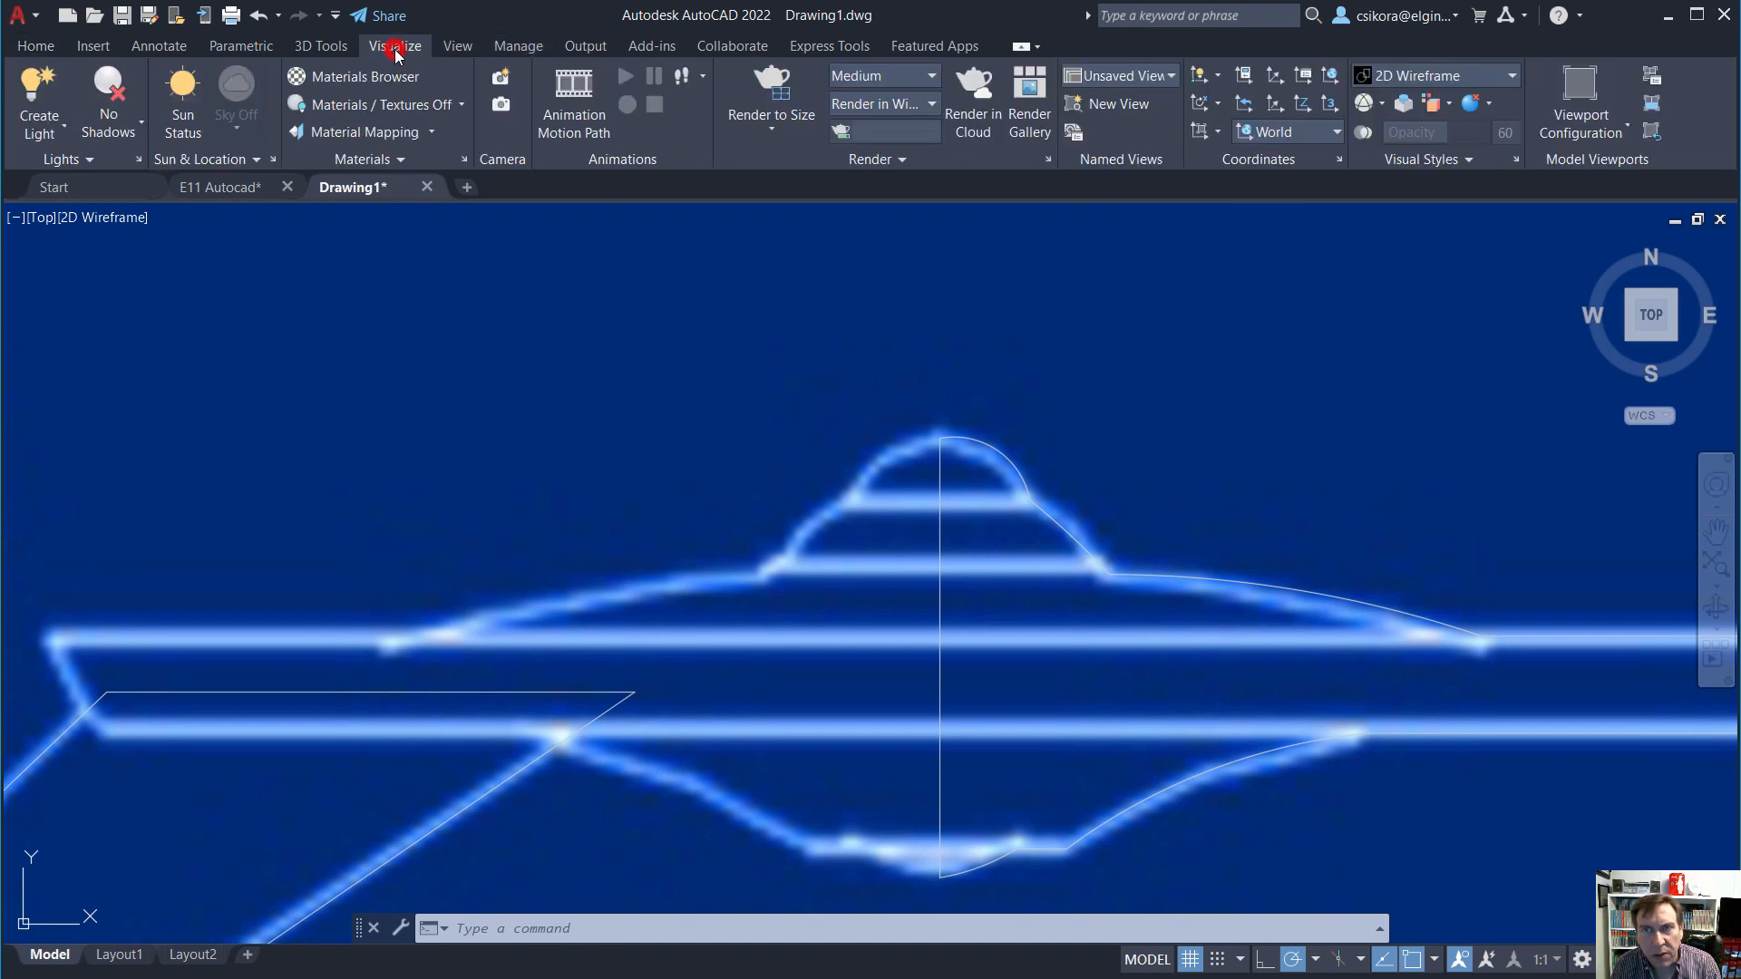
left_click(1401, 78)
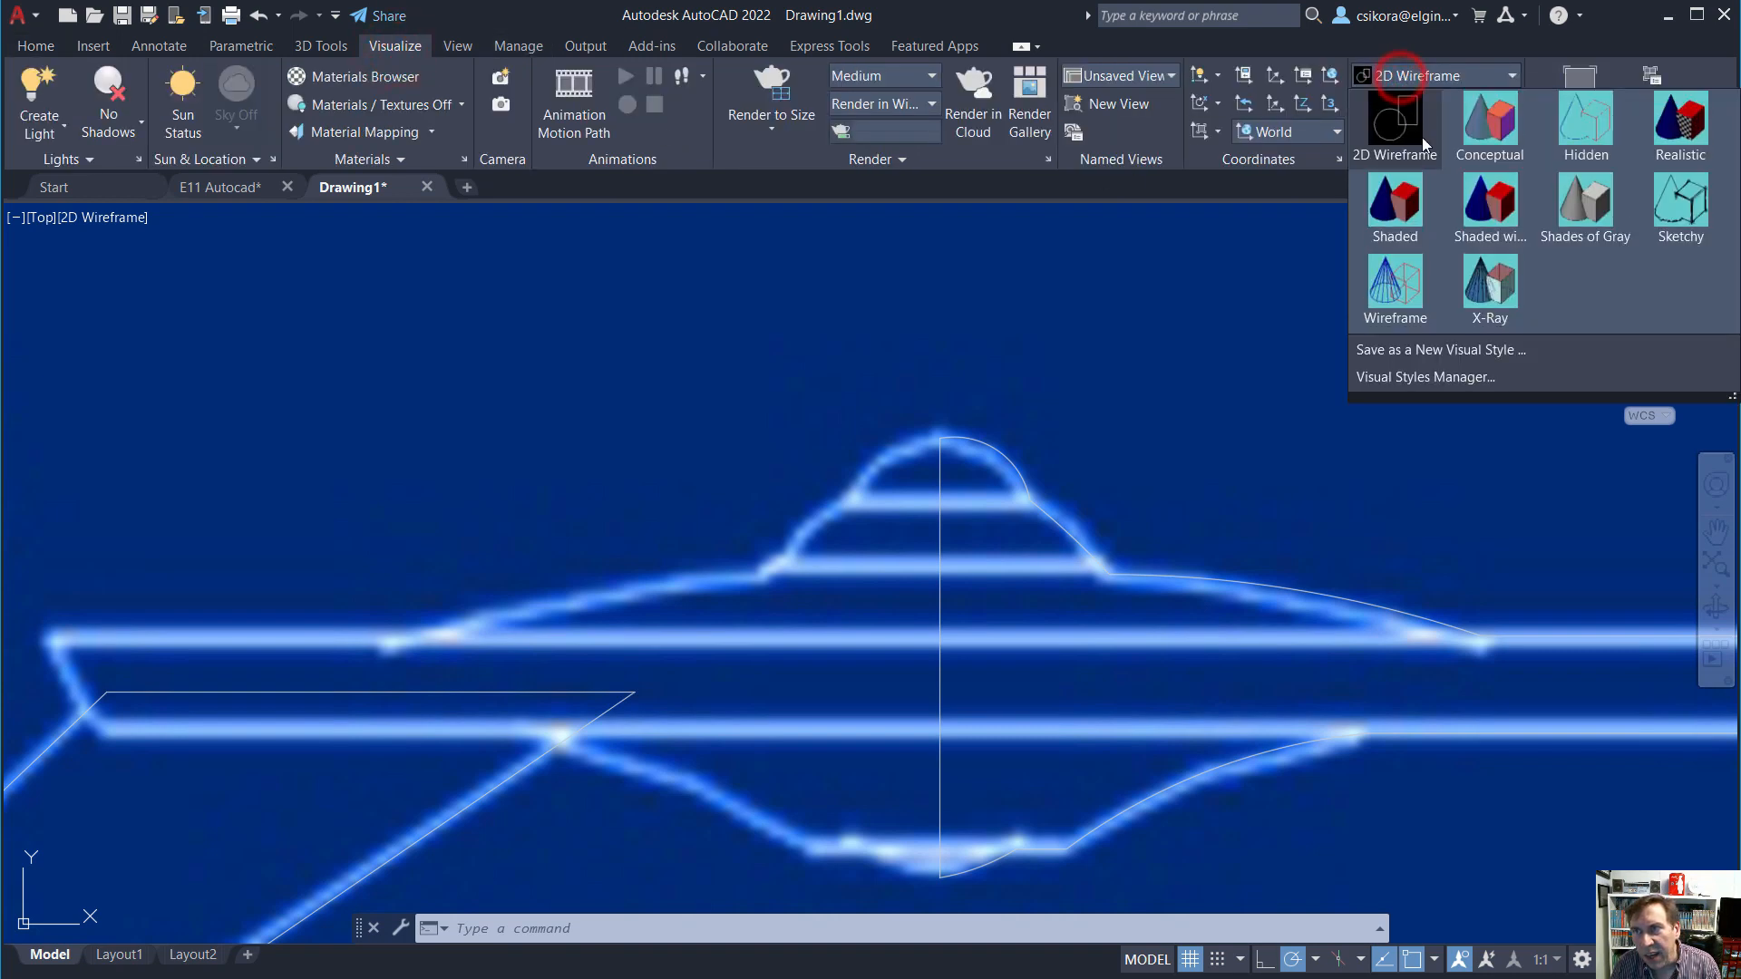
left_click(1492, 287)
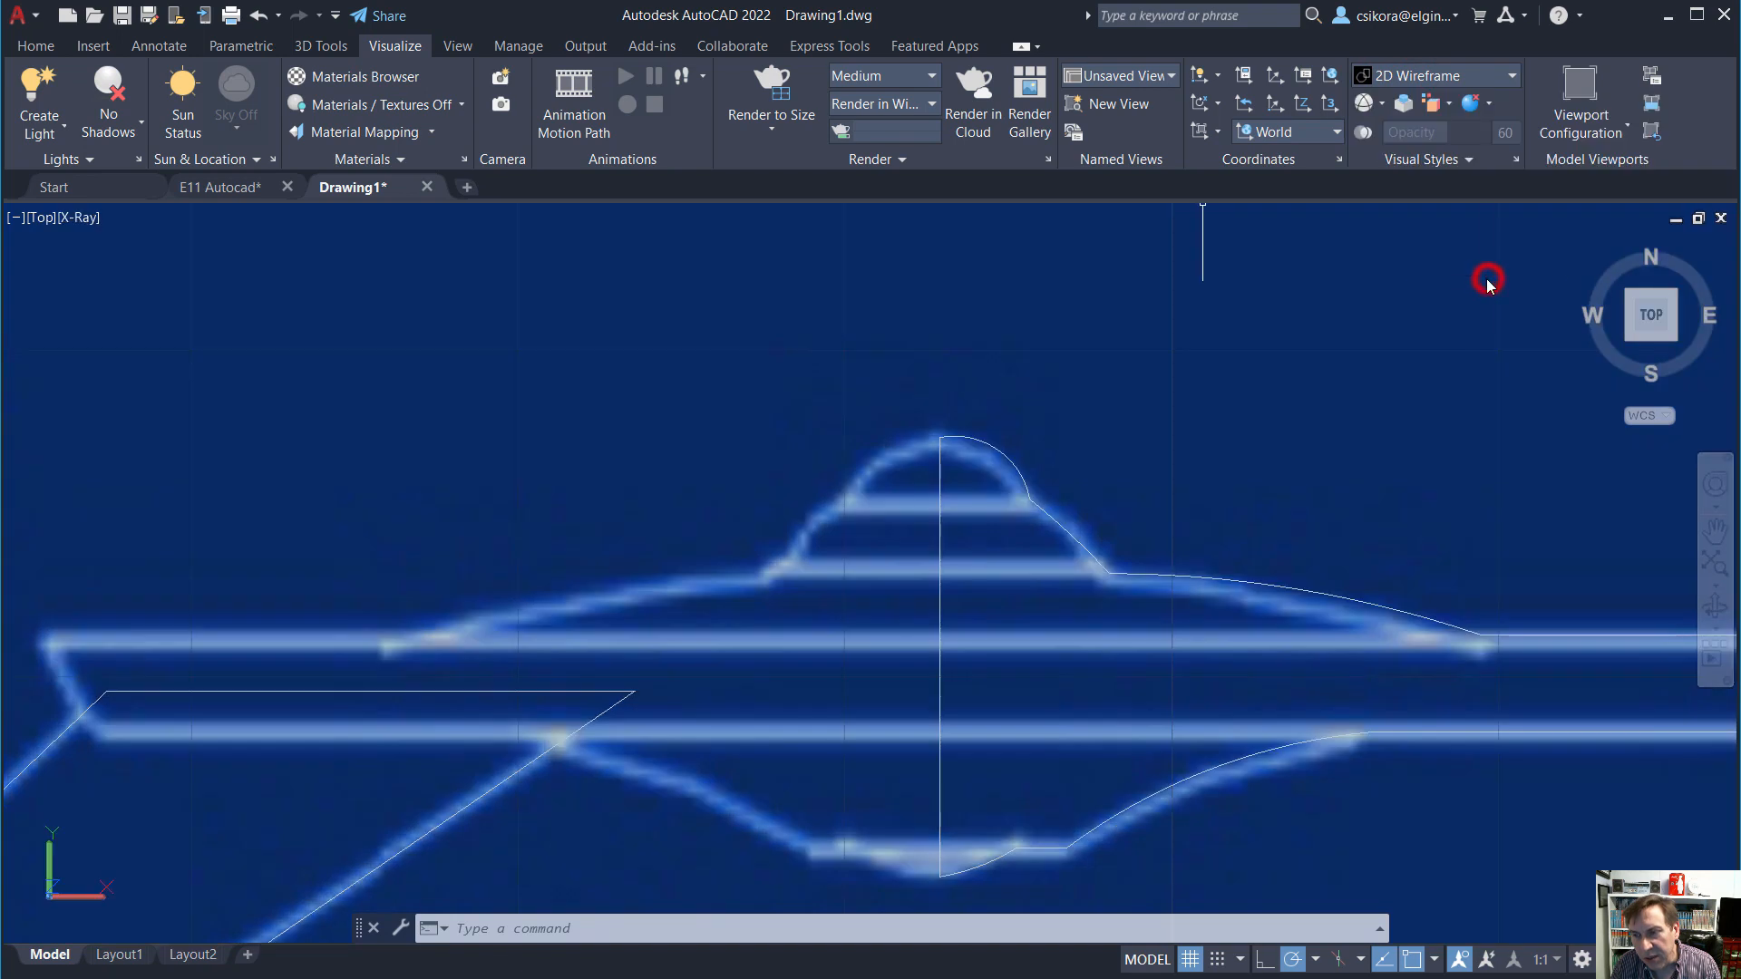
left_click(1429, 80)
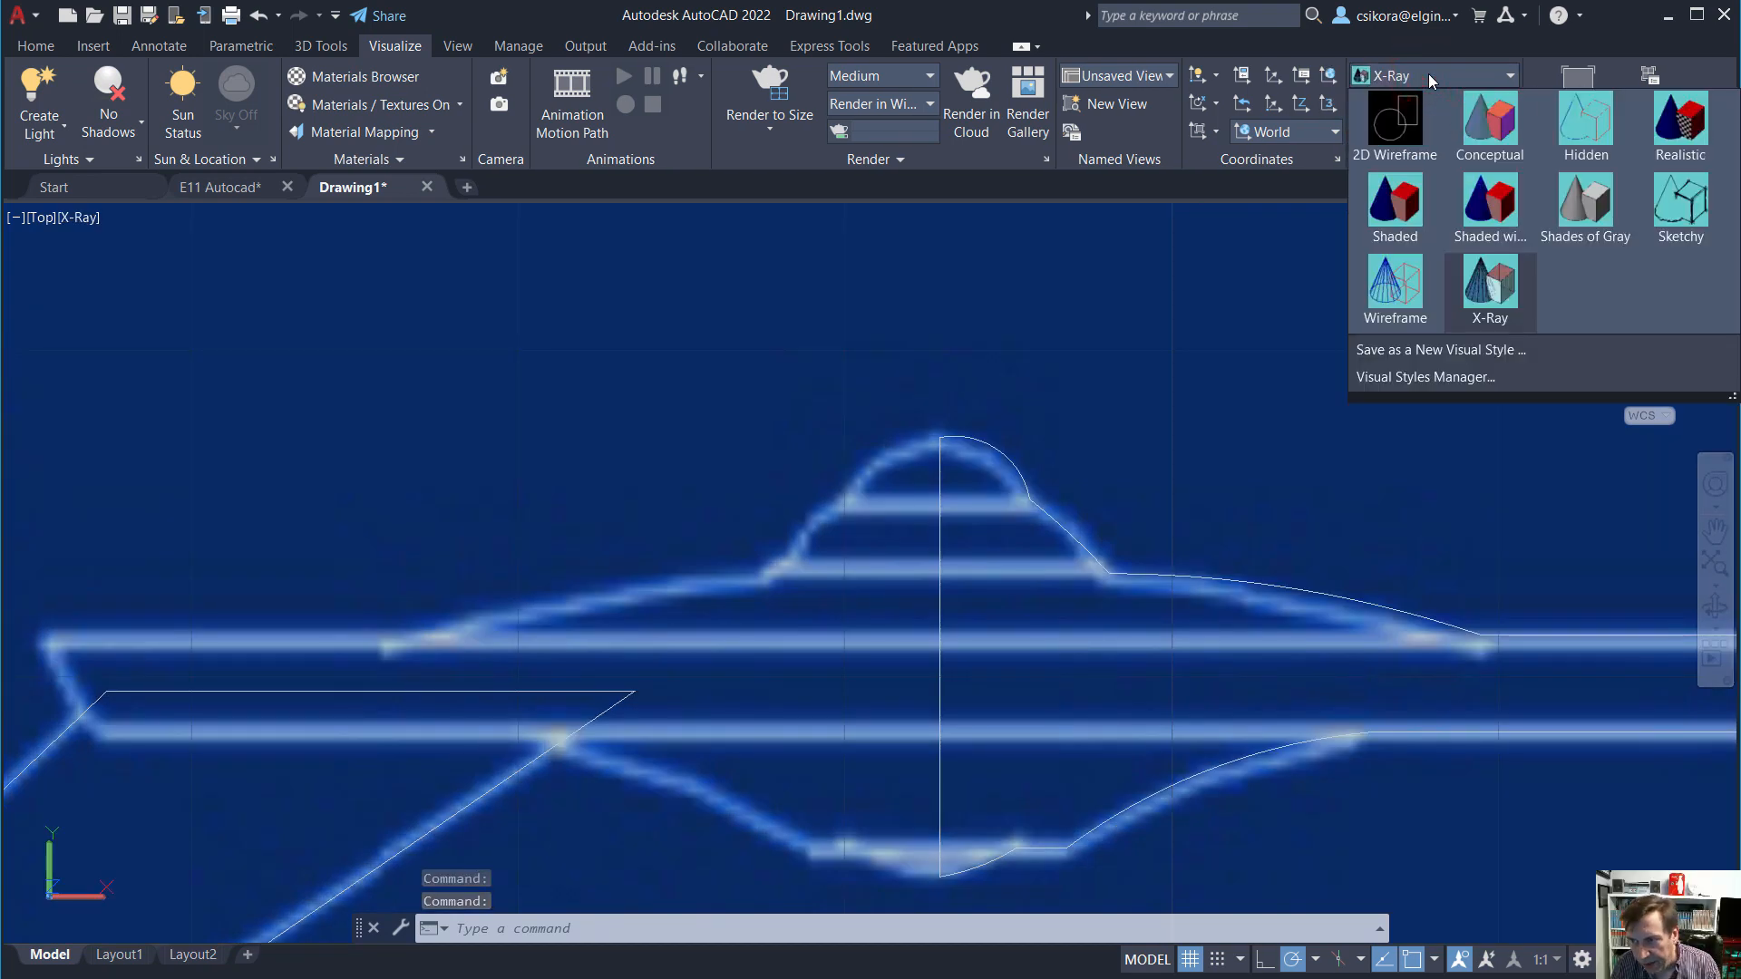
left_click(1395, 804)
Revolve the saucer's joined half profile about its vertical center line, picking the axis from the line's bottom end to its top end.
scroll(1196, 745, "down", 2)
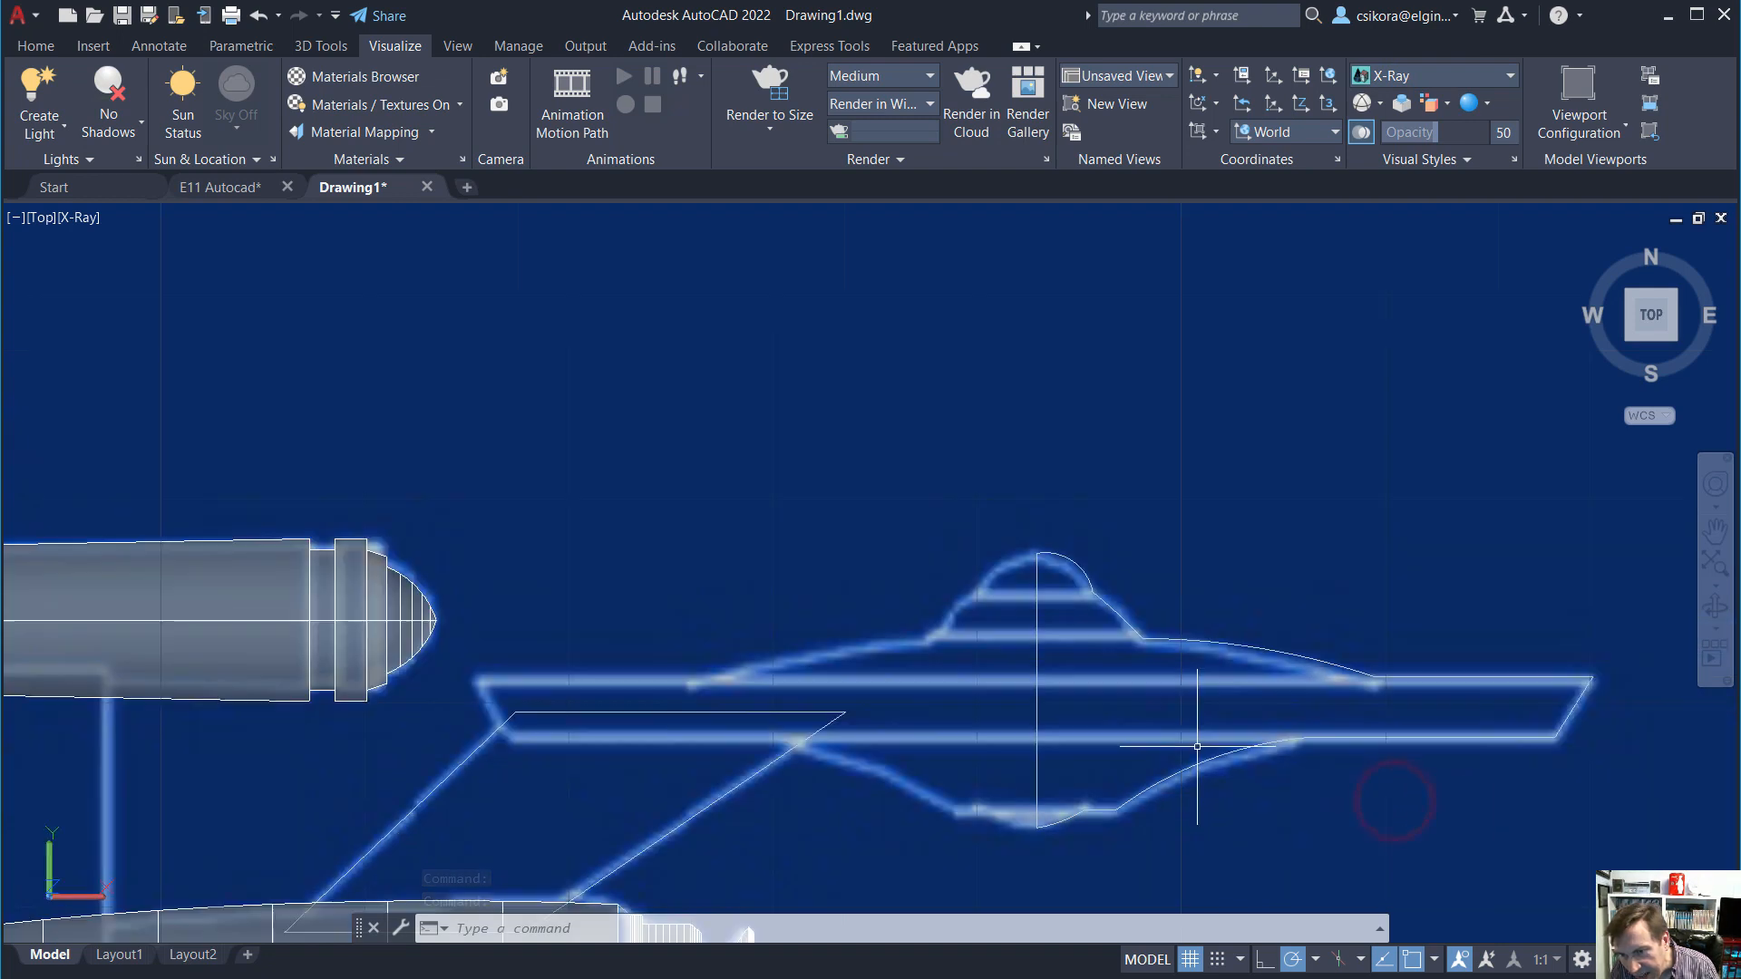
scroll(1514, 805, "up", 2)
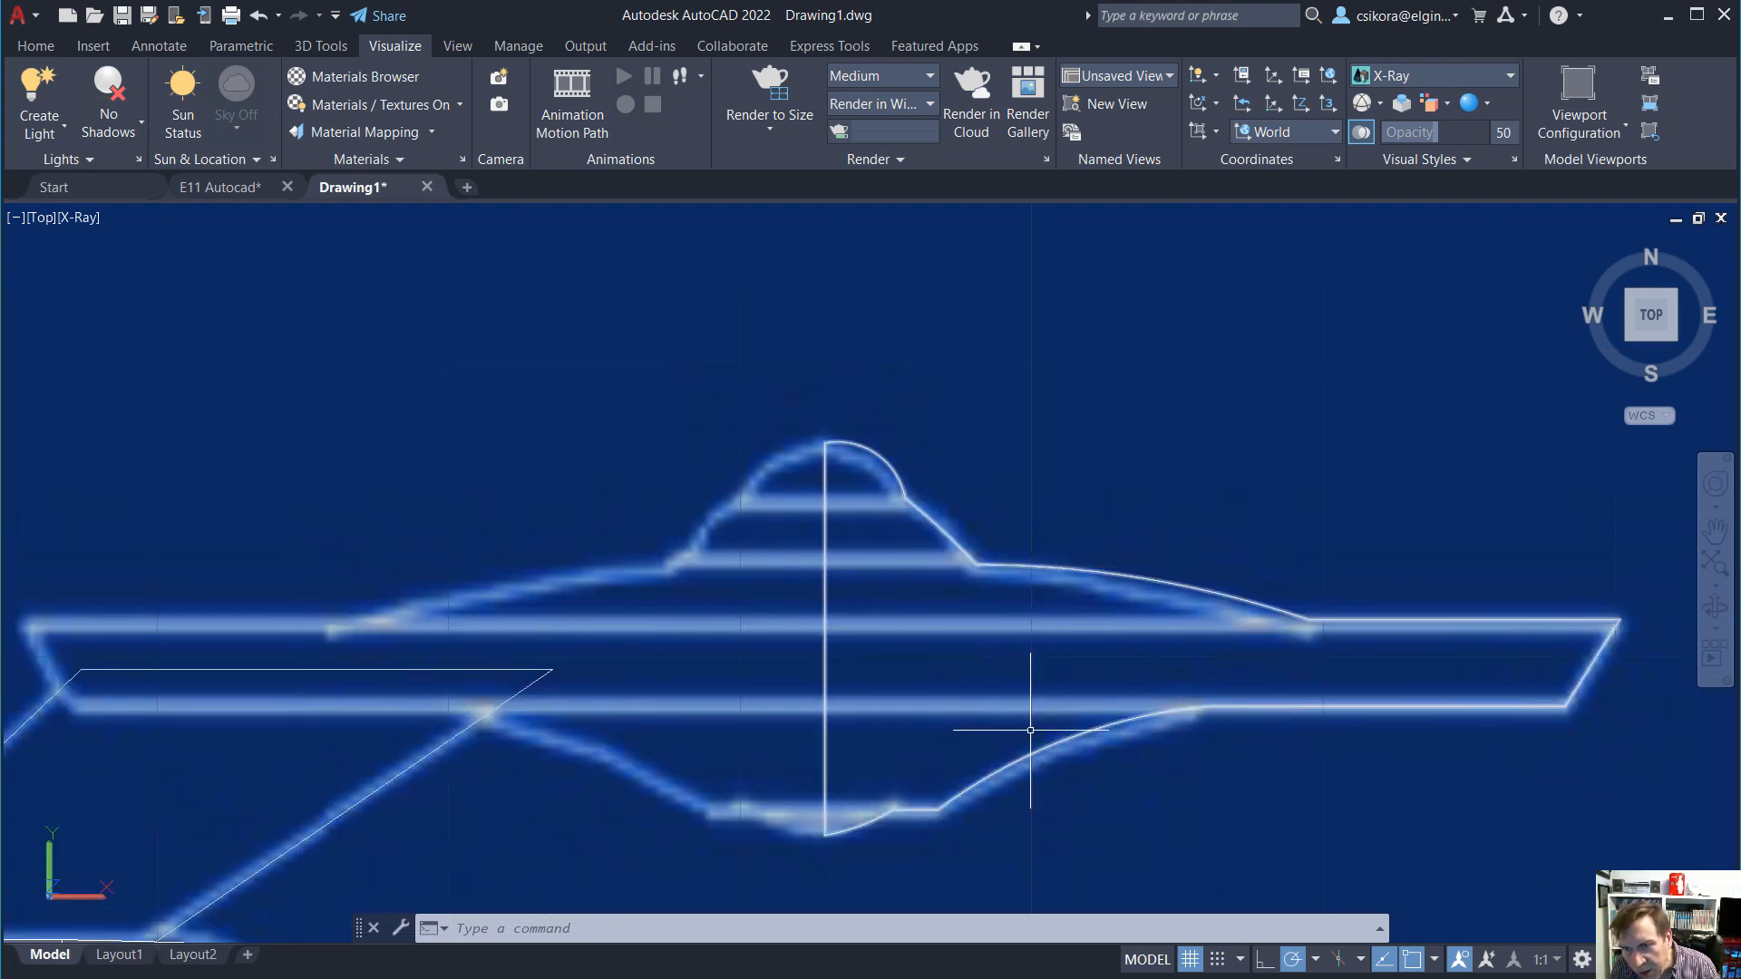
scroll(1088, 708, "down", 2)
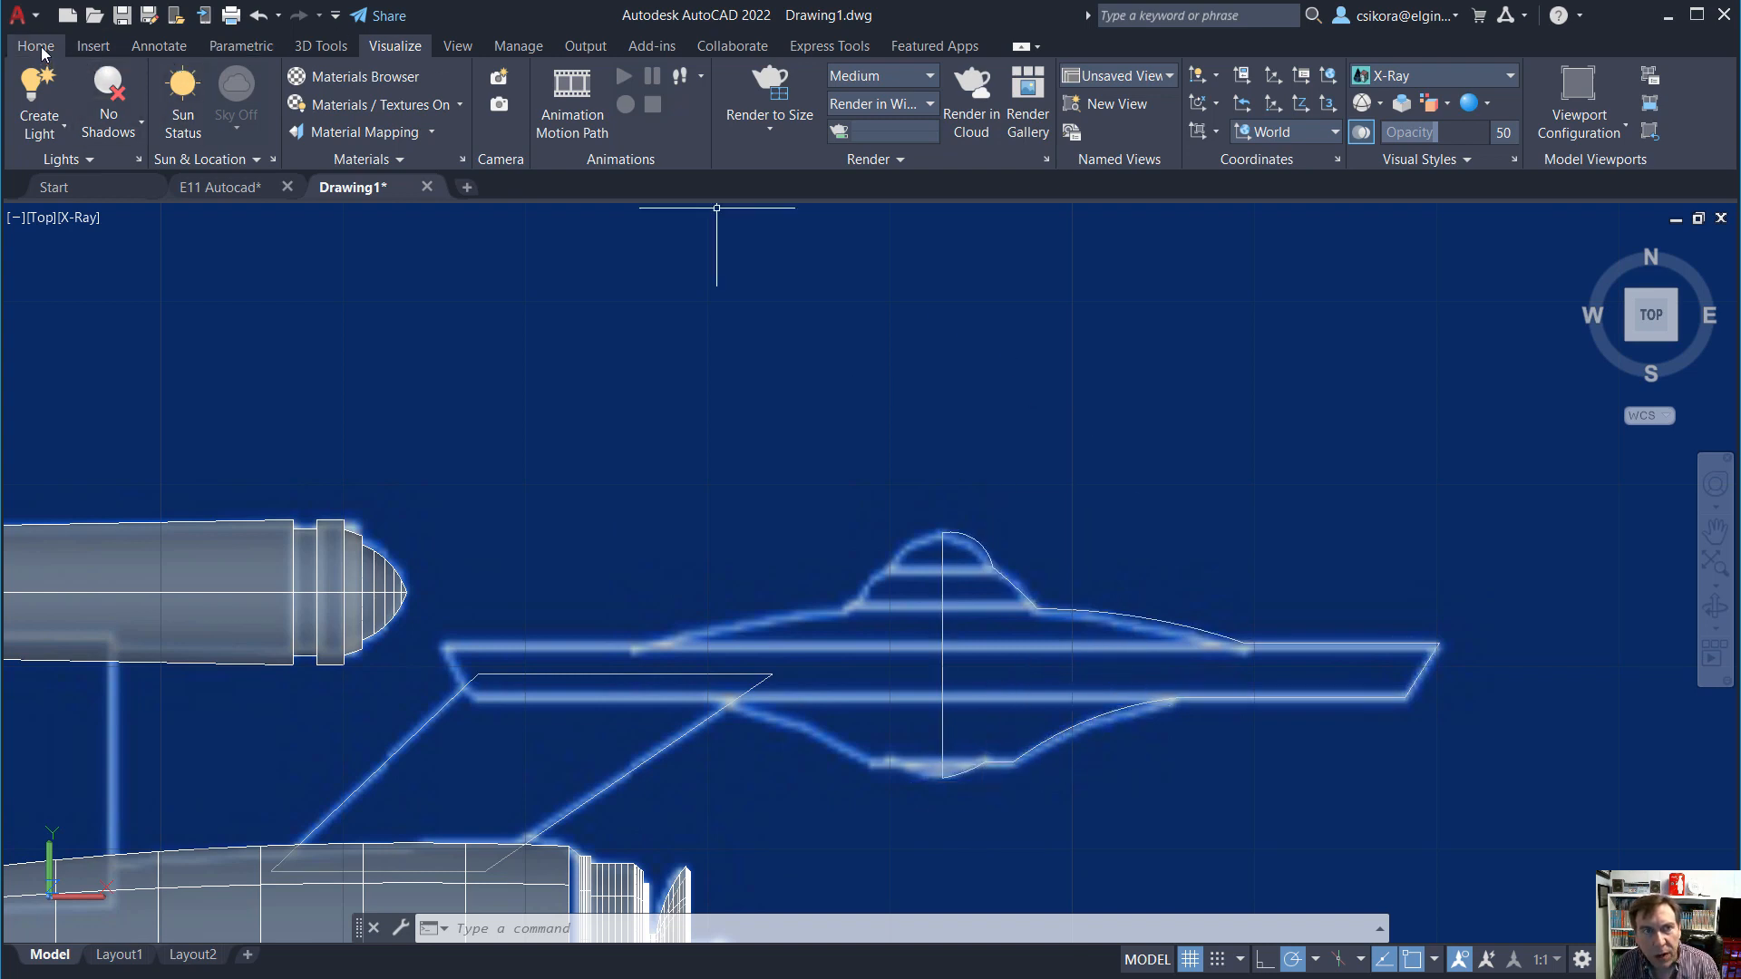
left_click(328, 47)
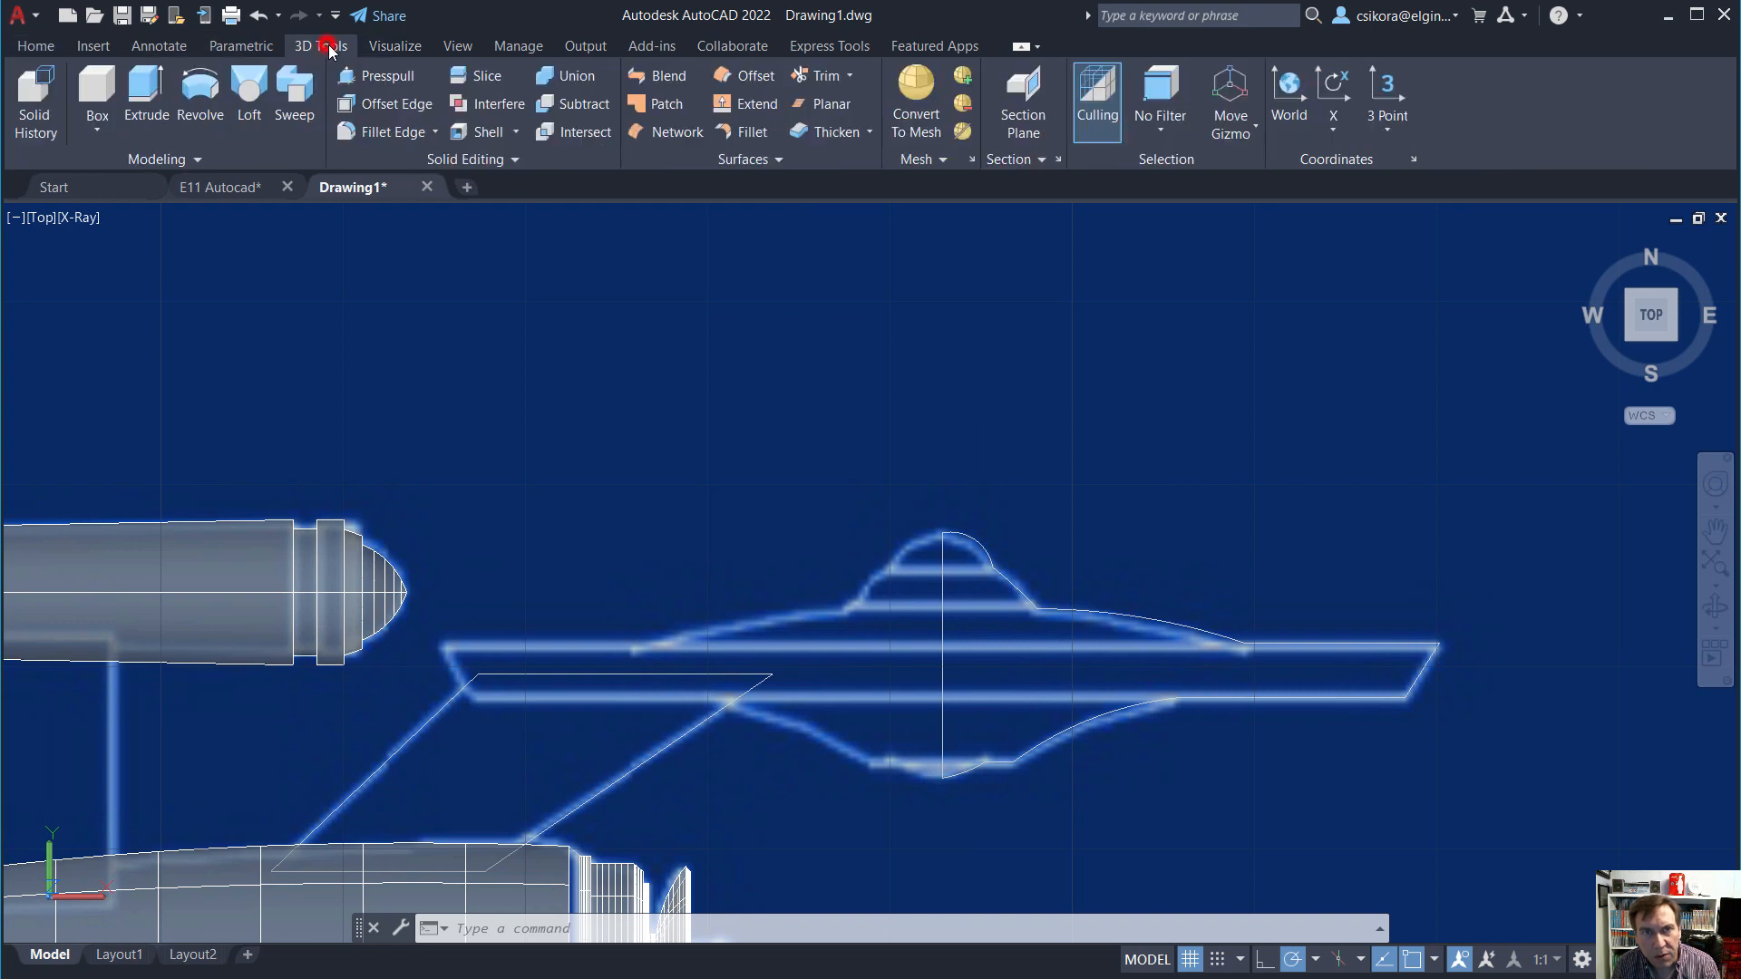
left_click(223, 118)
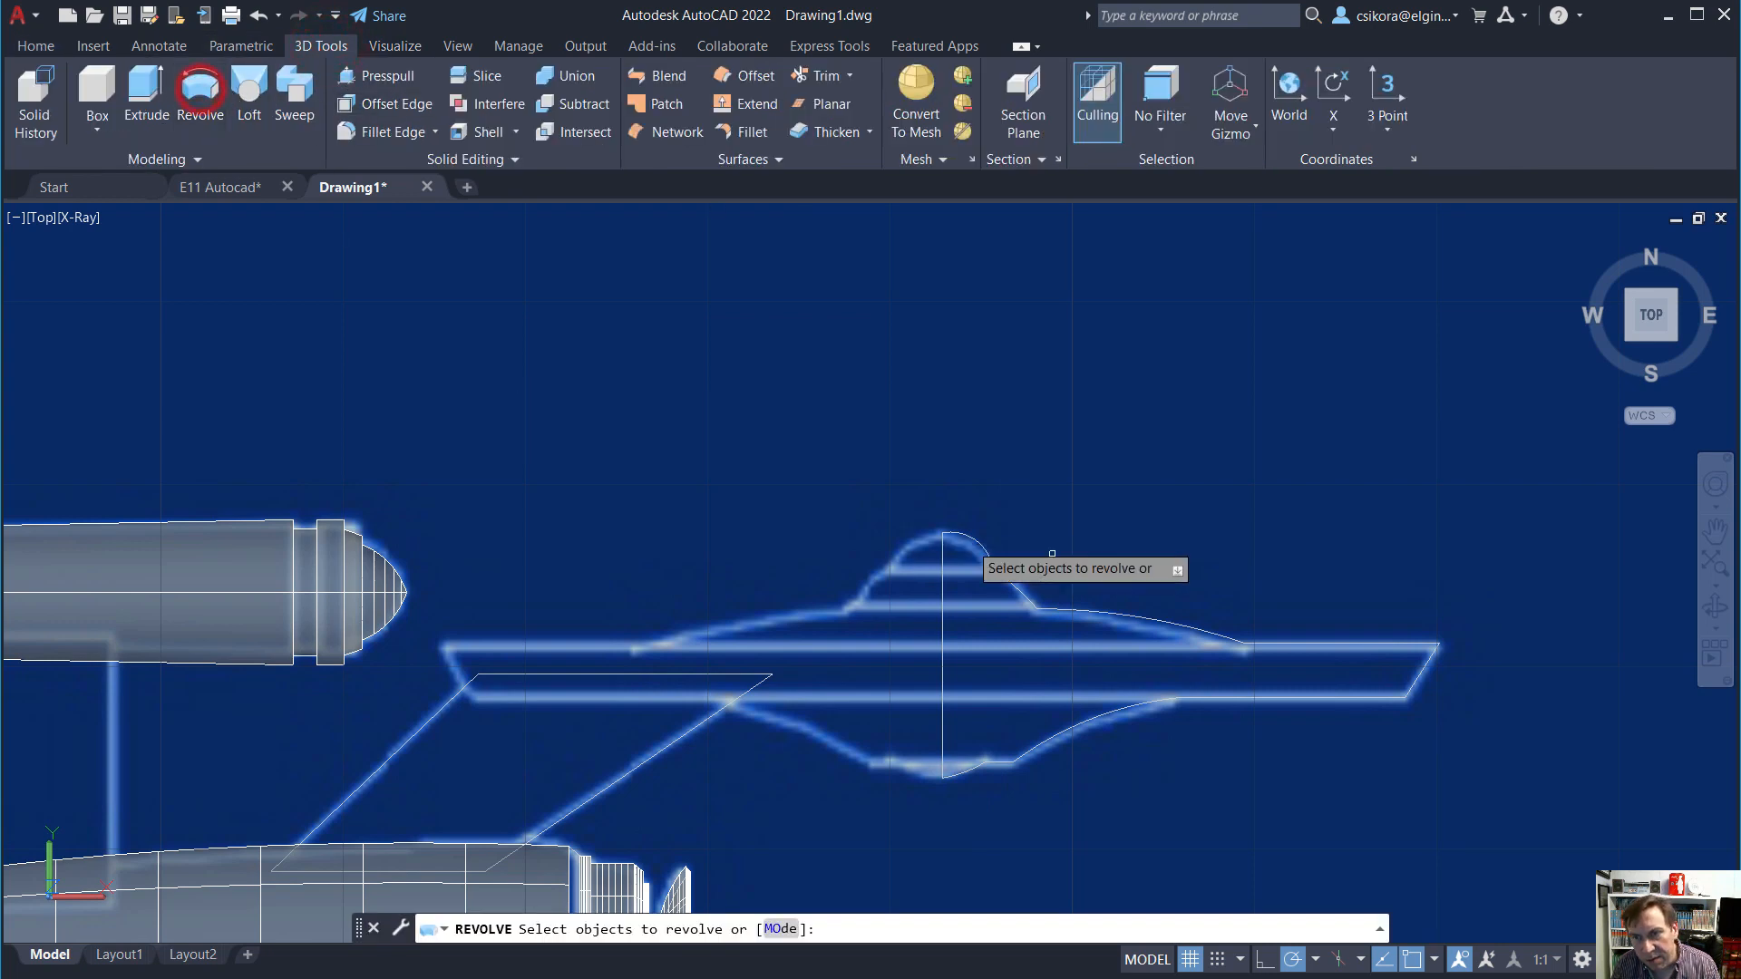
left_click(961, 531)
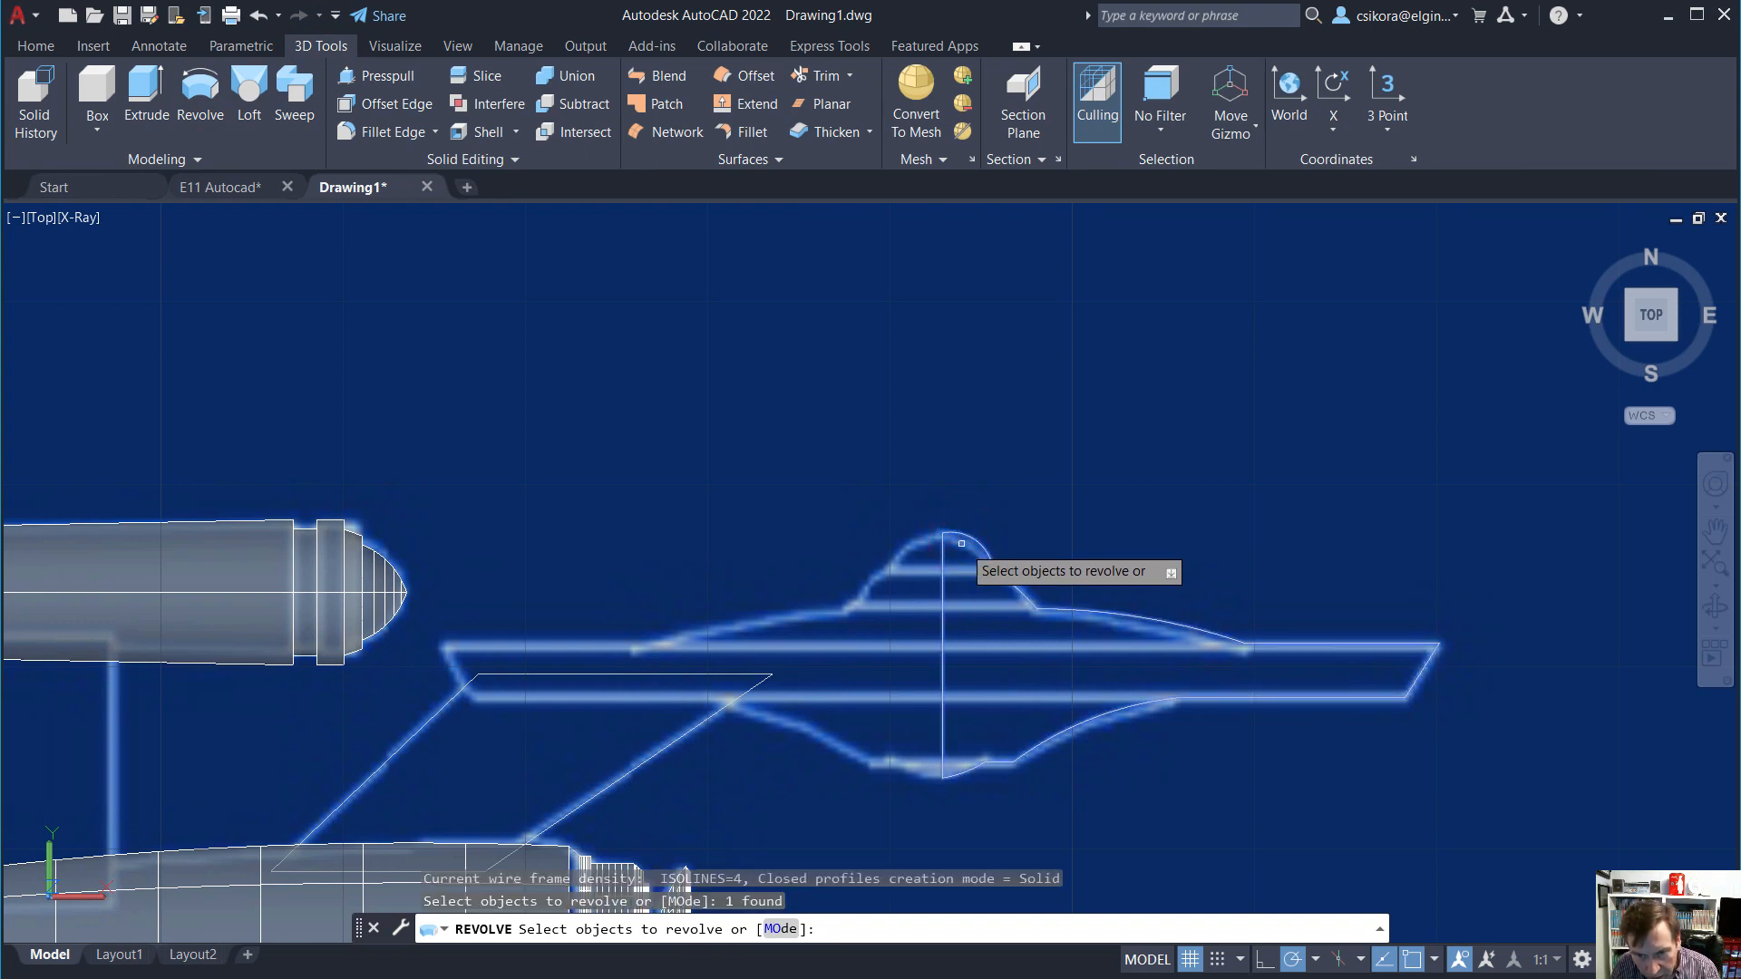
key("Return")
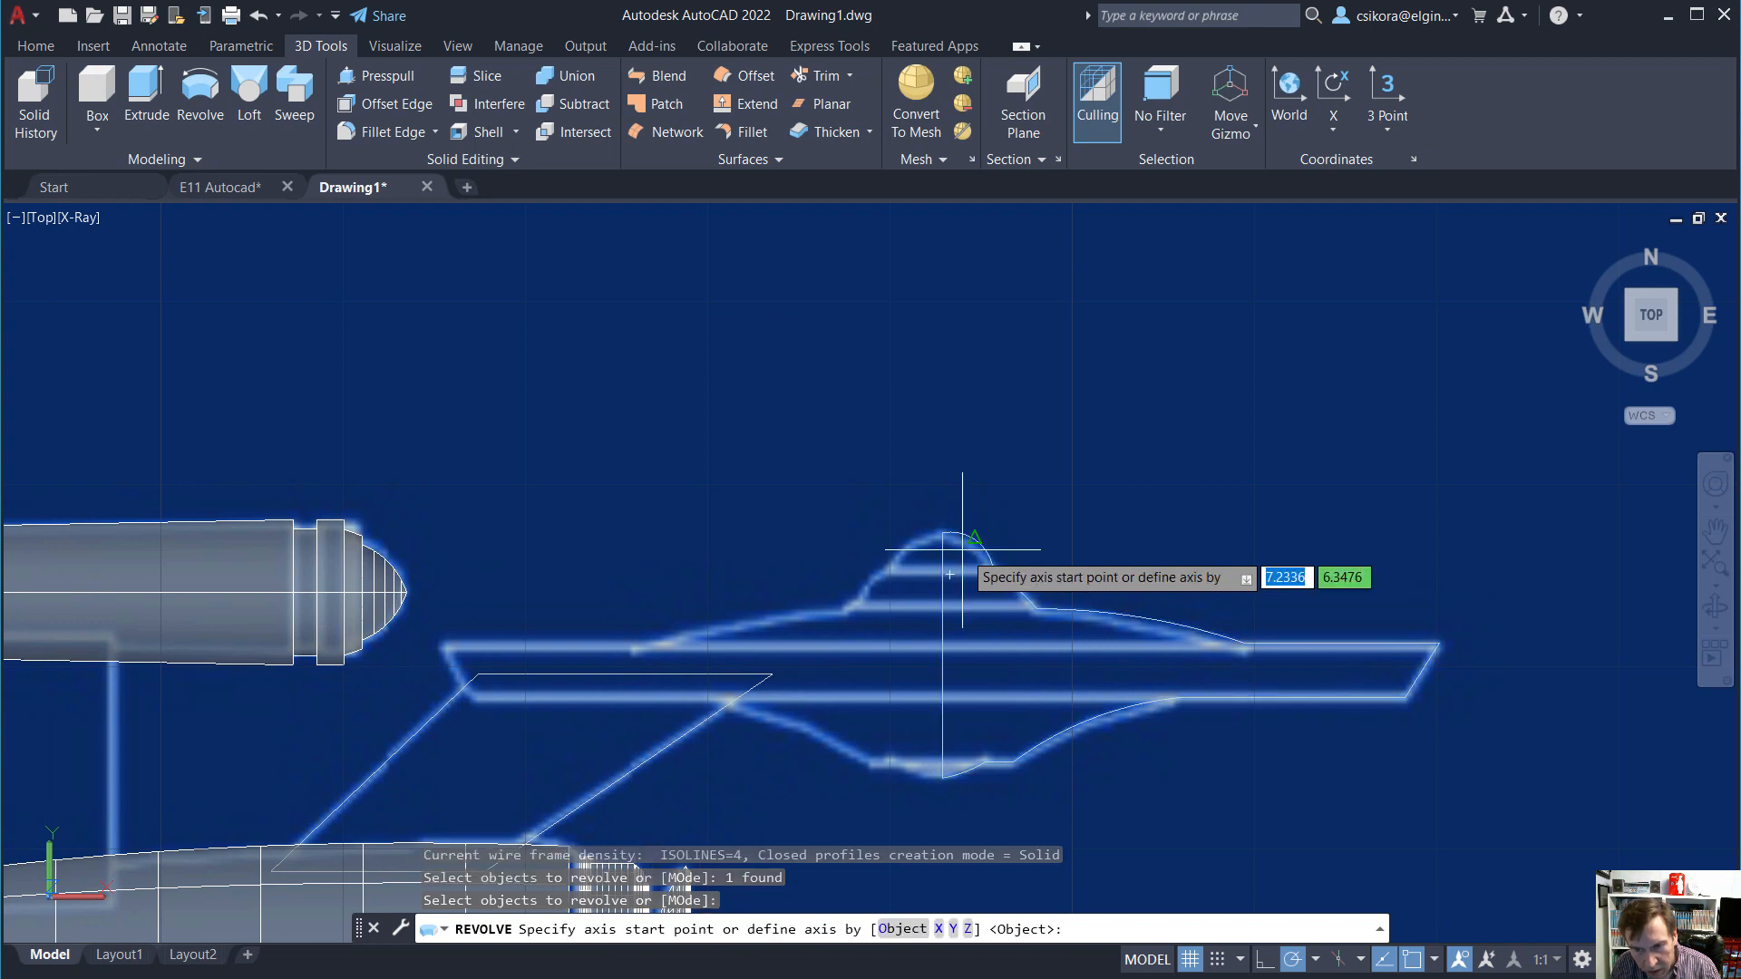
left_click(943, 778)
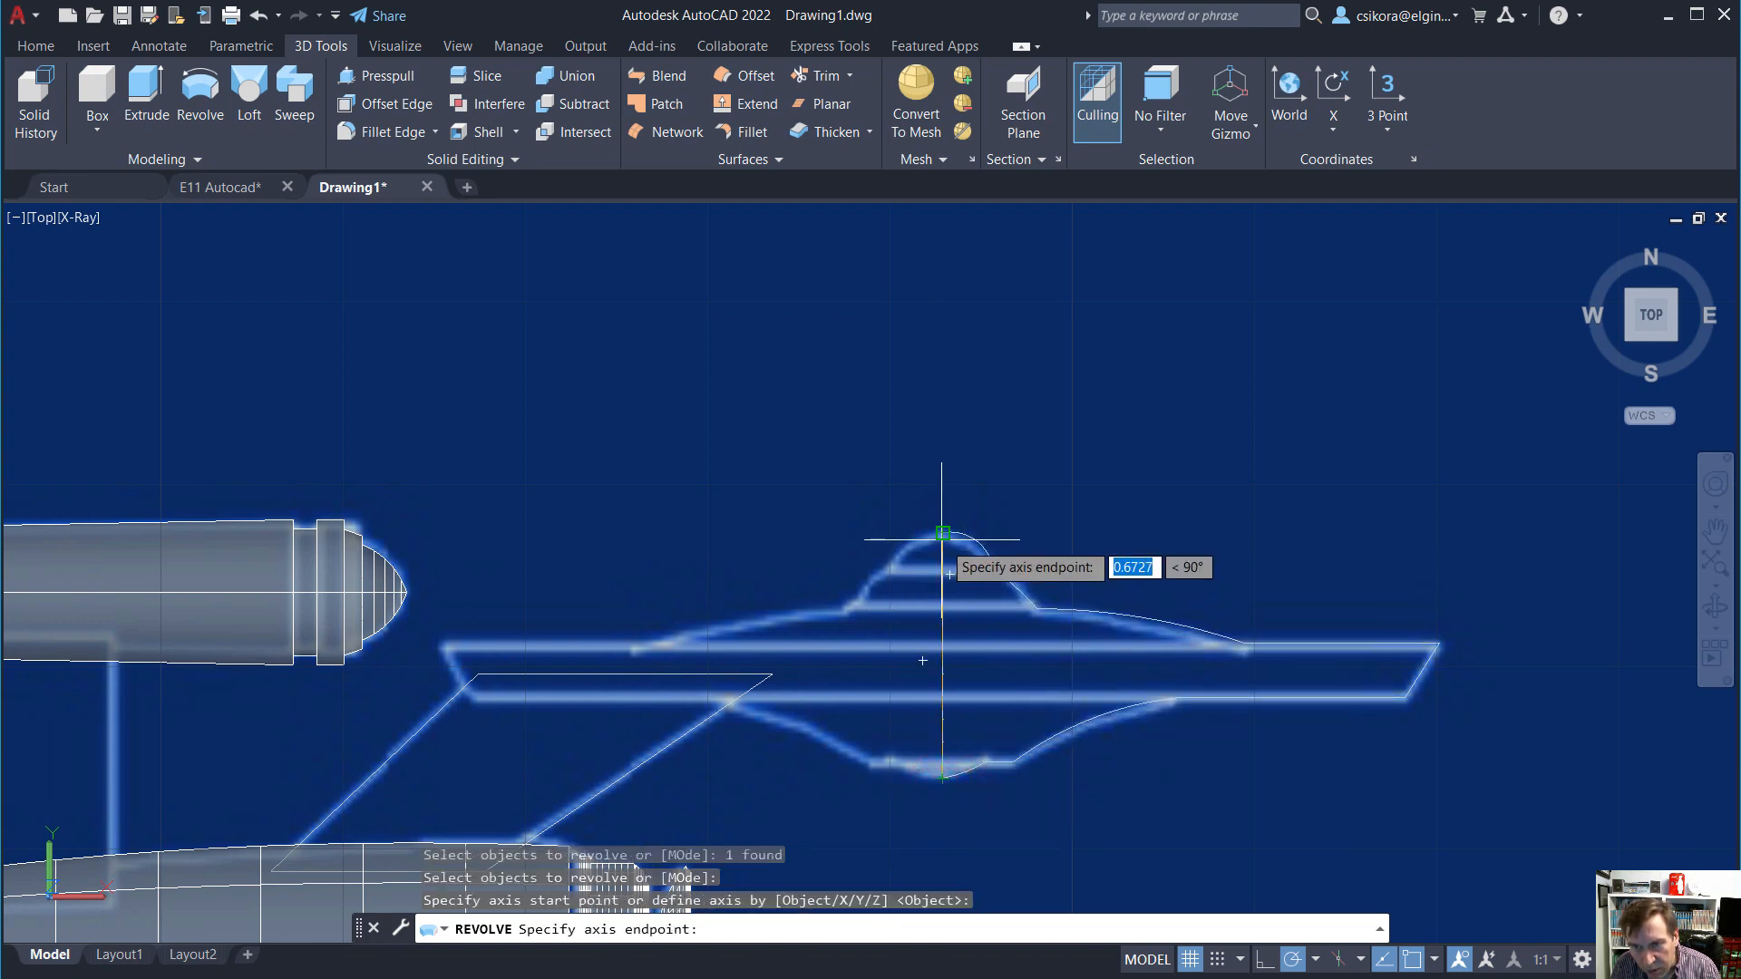
left_click(943, 533)
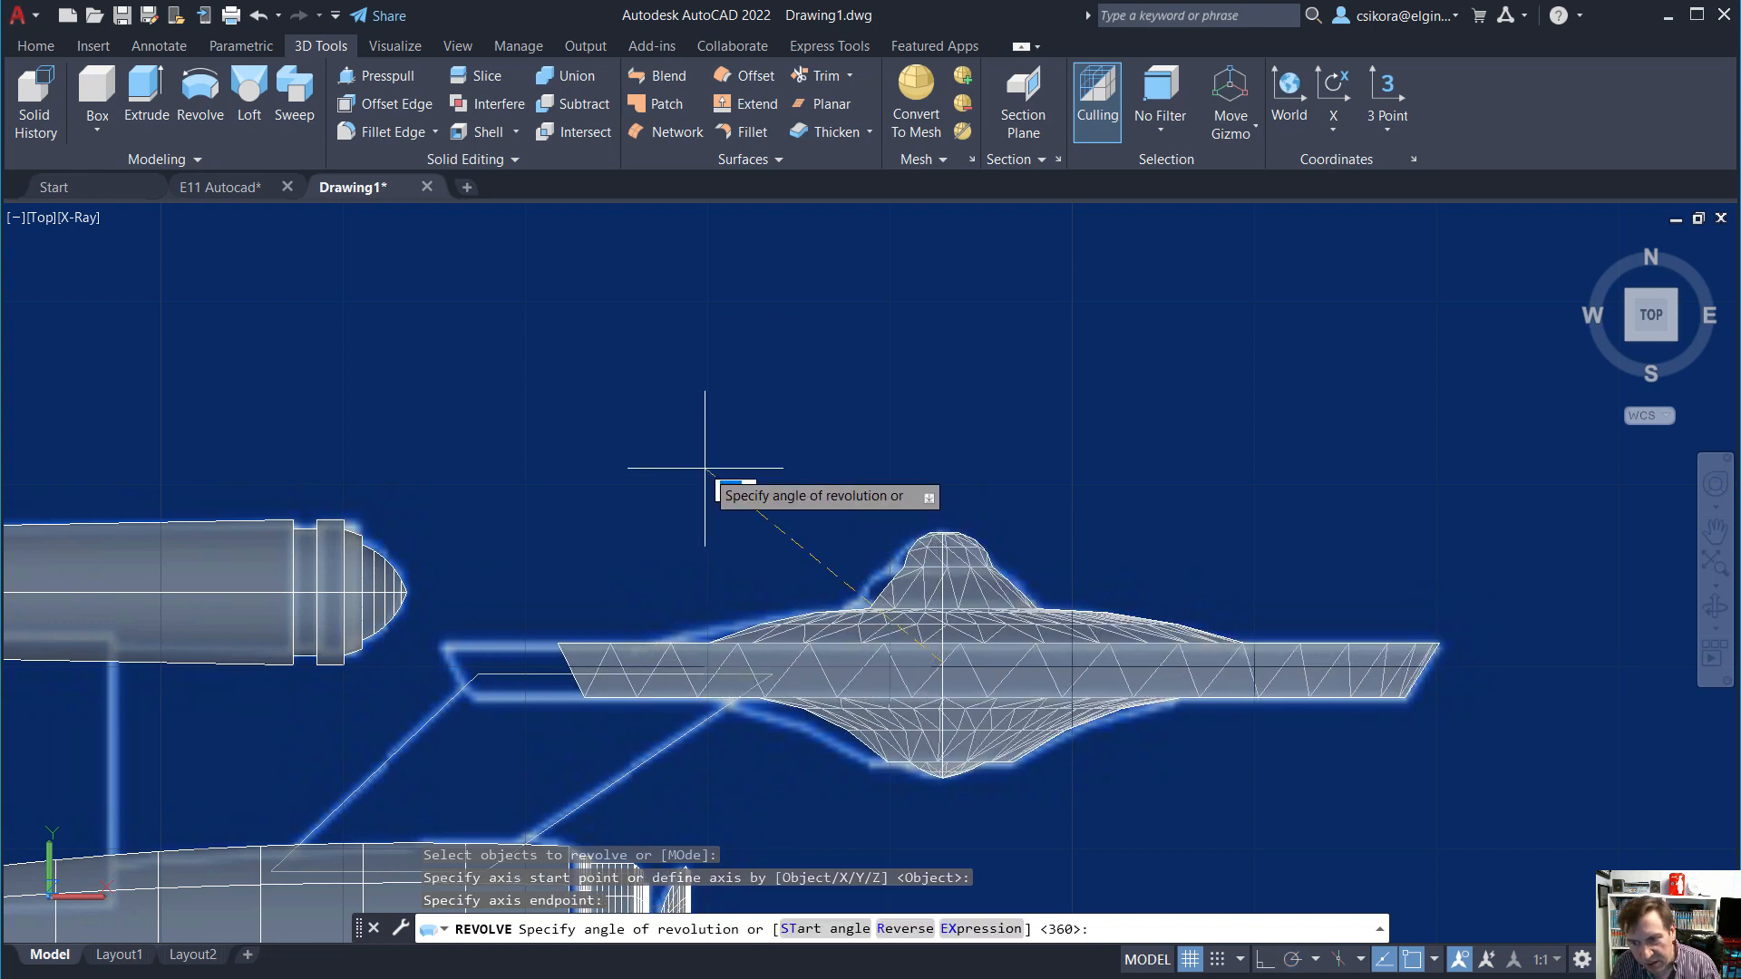
Complete the revolve of the saucer profile through the full 360 degrees about its central axis.
key("Return")
middle_click_drag(900, 478, 889, 413, "shift")
scroll(889, 414, "down", 6)
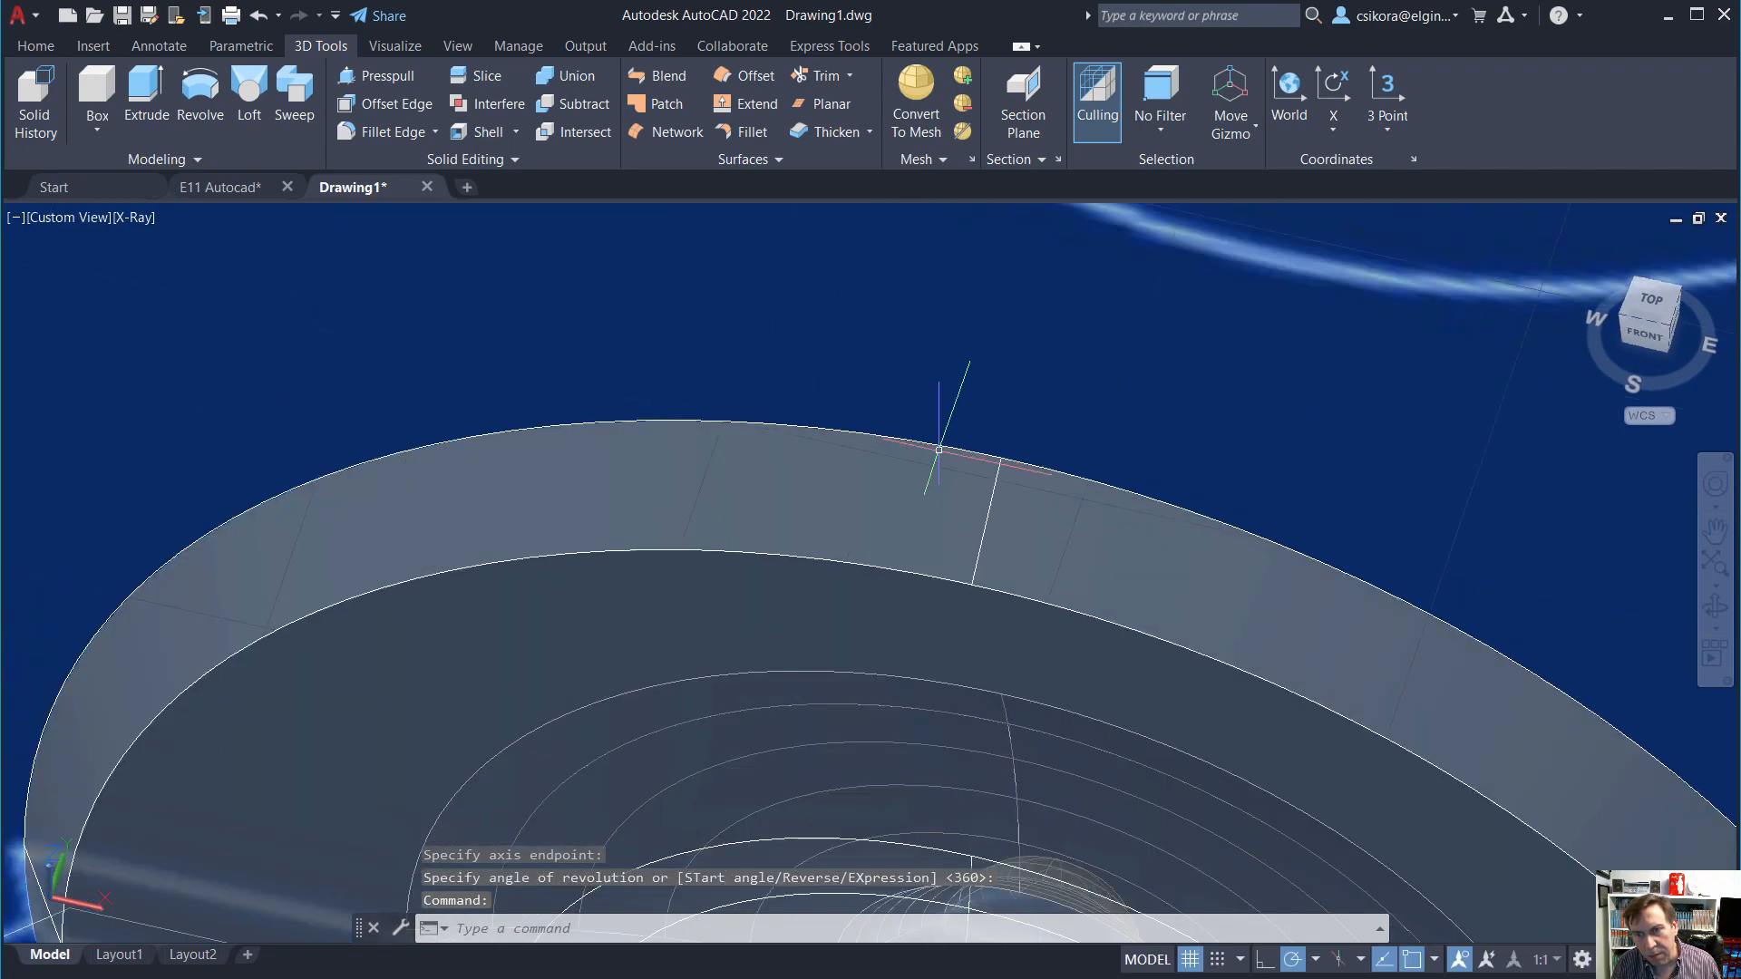
scroll(963, 681, "up", 2)
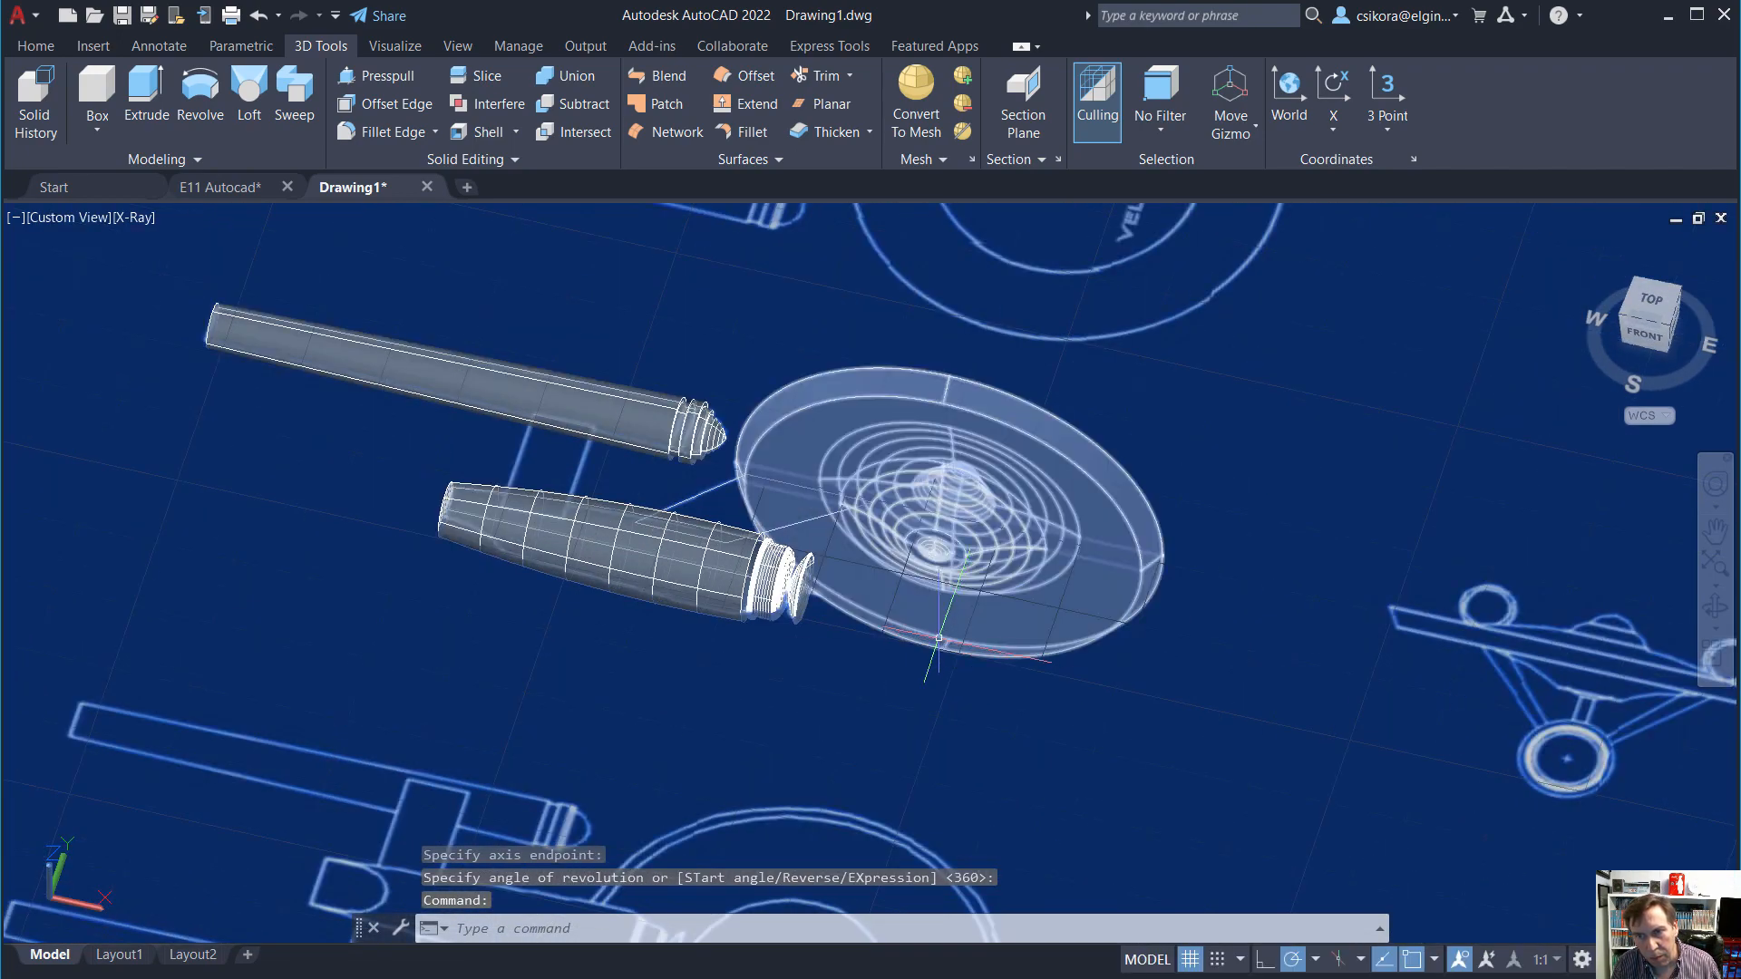
key("Escape")
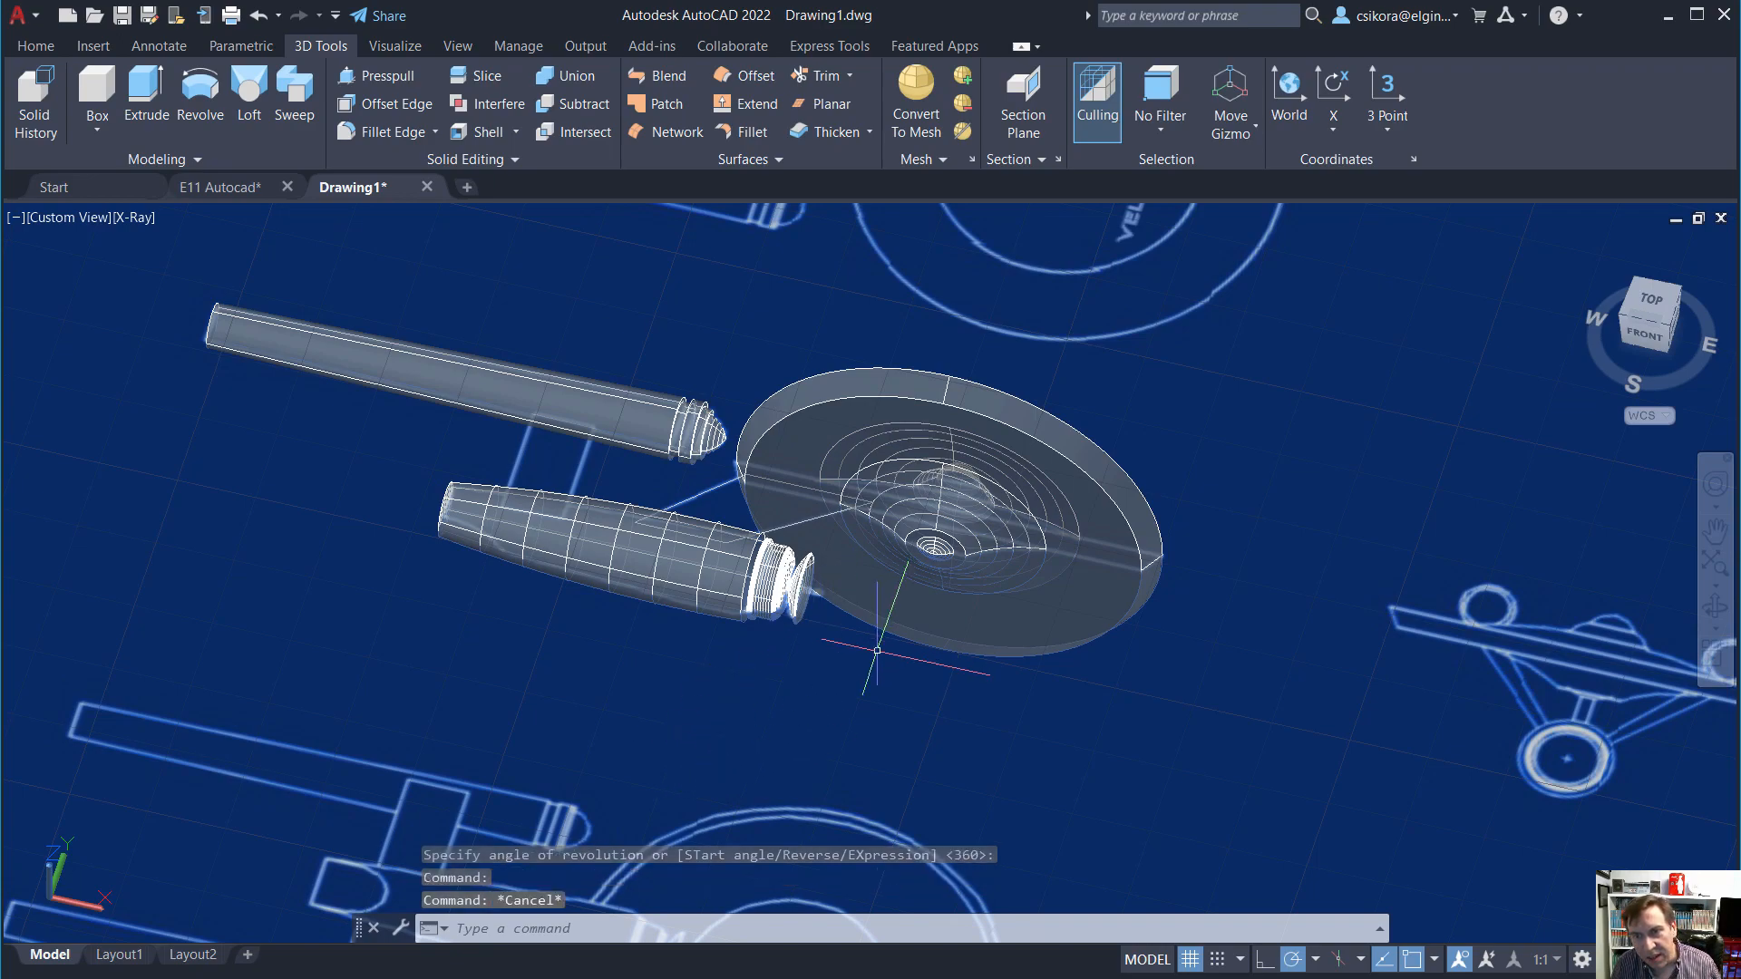
Join the outline lines of the neck between the lower hull and the saucer into one polyline.
middle_click_drag(877, 650, 814, 603, "shift")
scroll(814, 604, "down", 5)
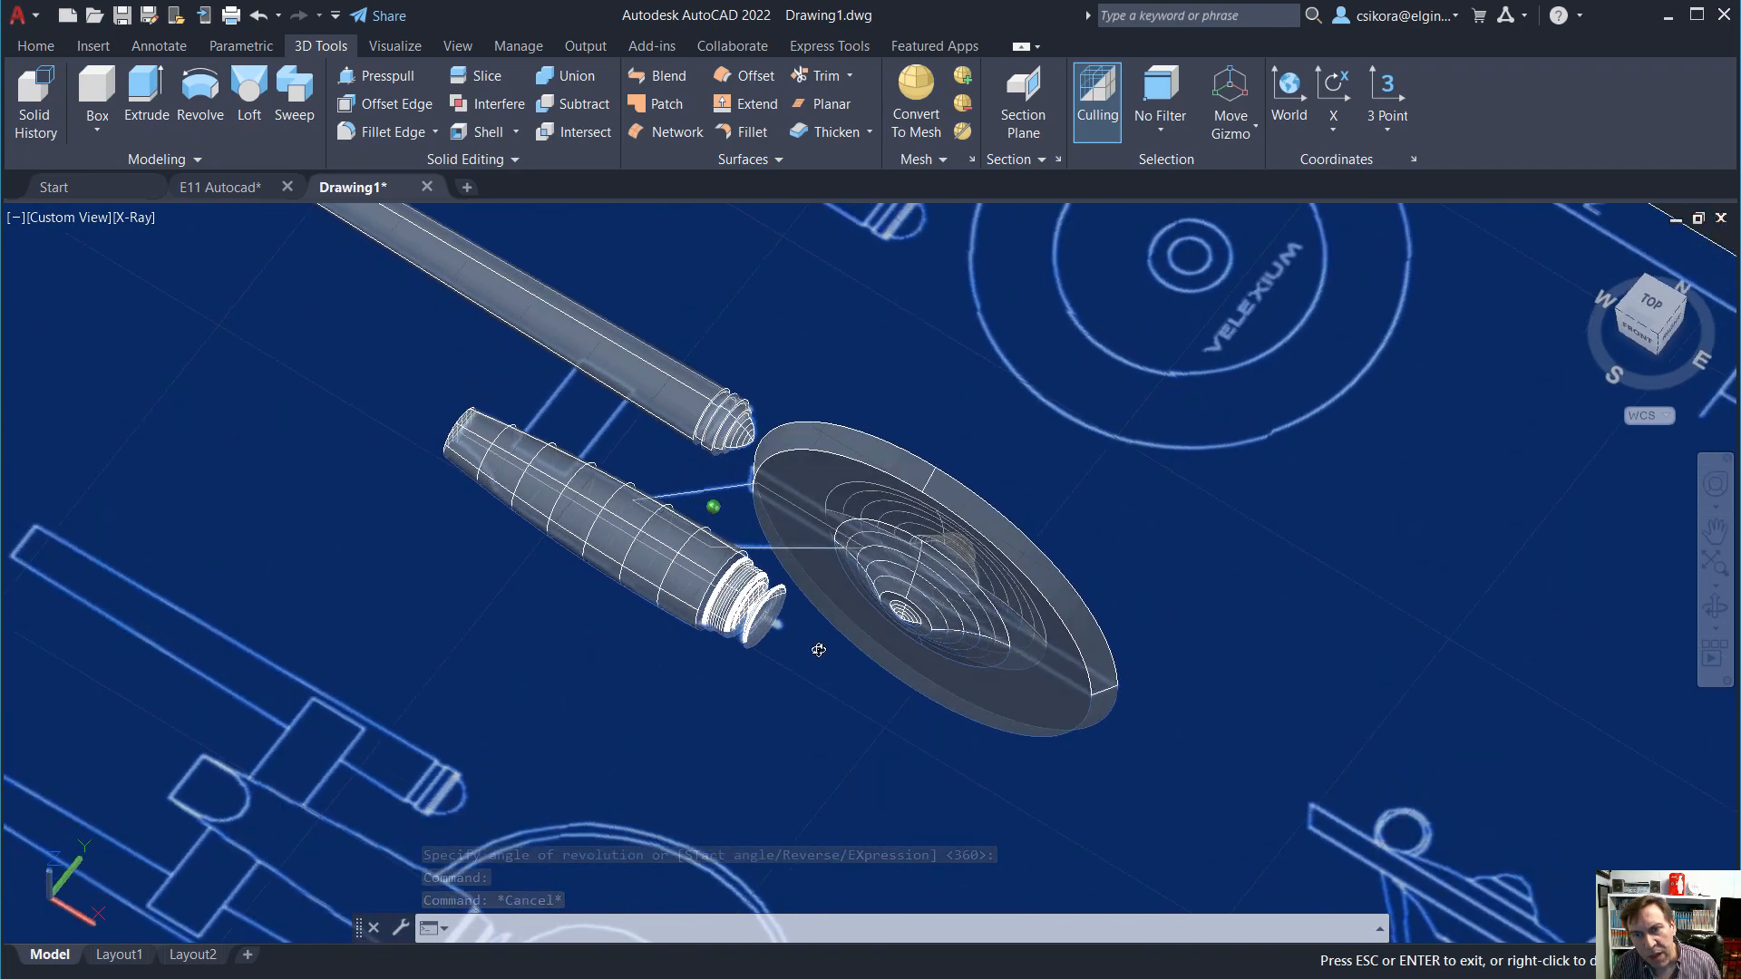
key("Escape")
scroll(762, 523, "up", 6)
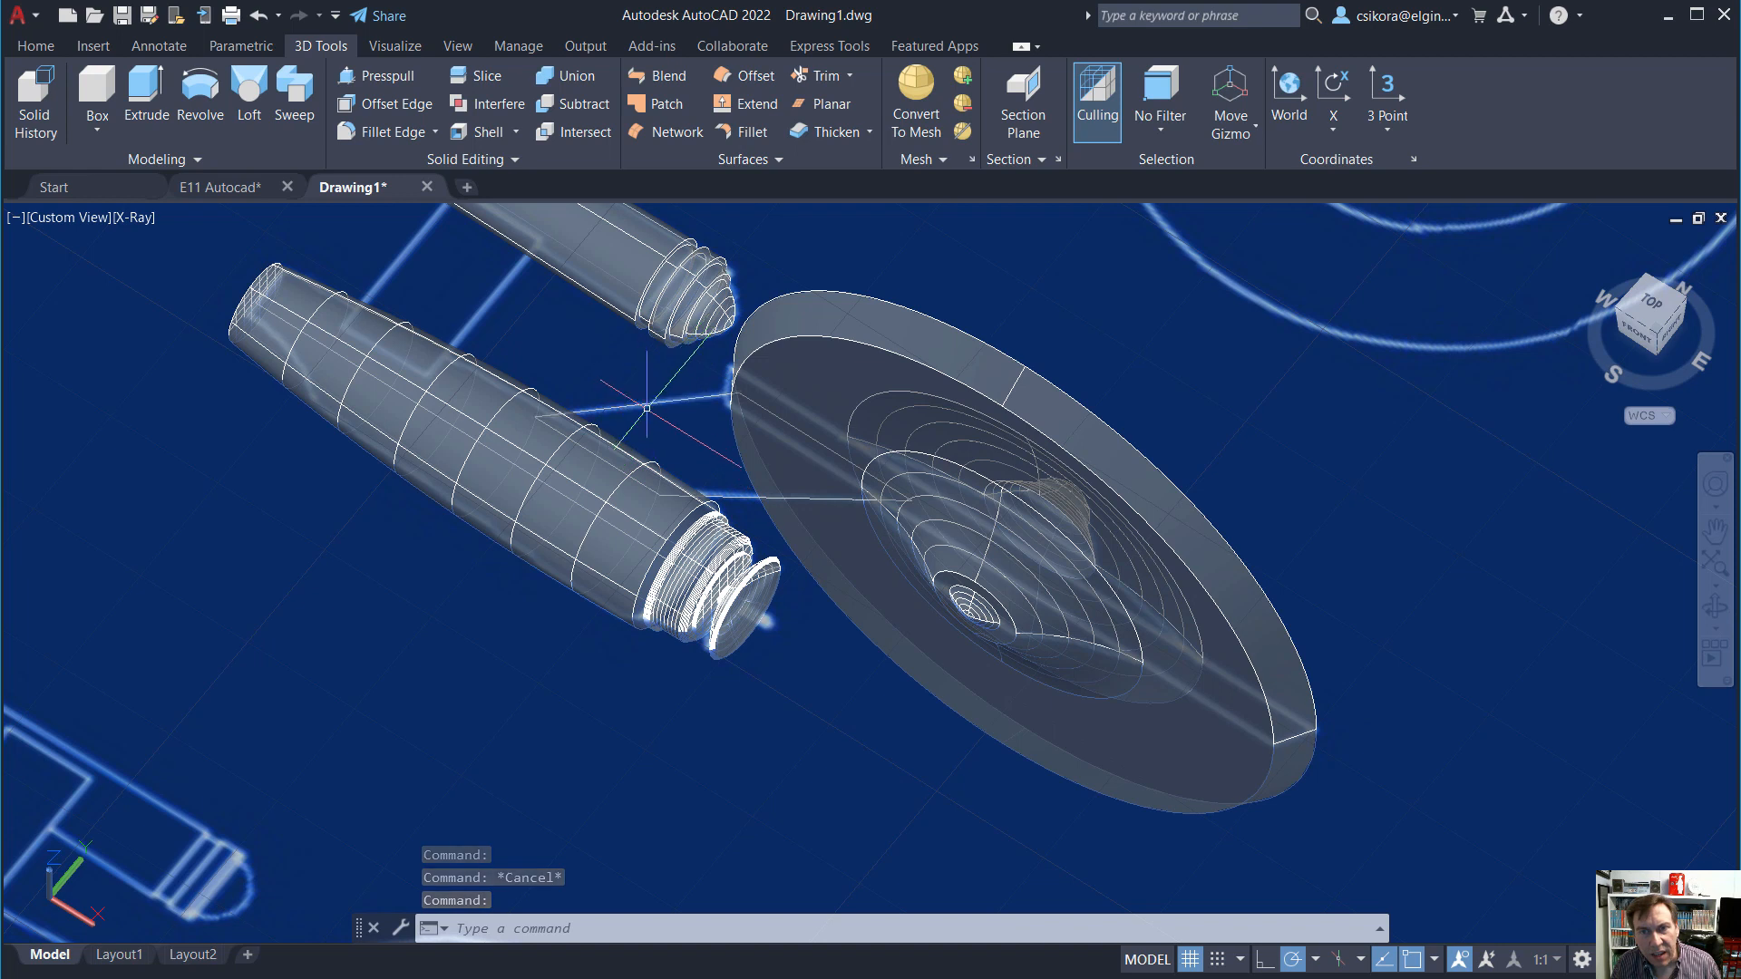
left_click(521, 333)
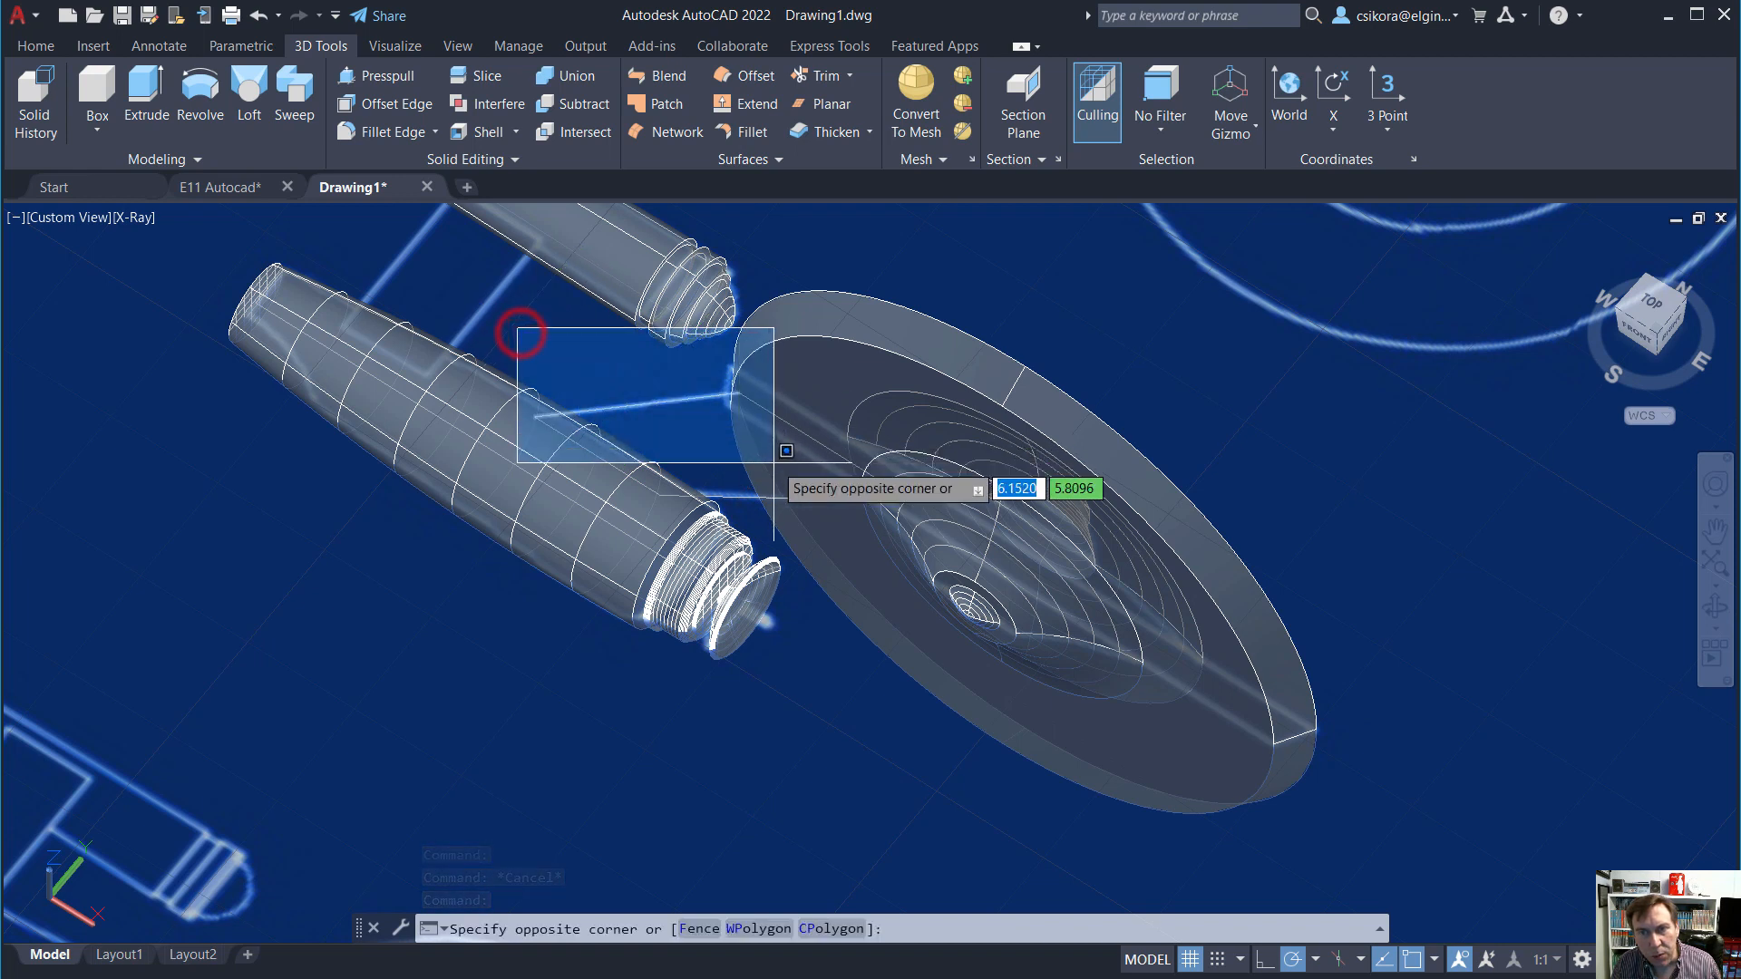
left_click(917, 580)
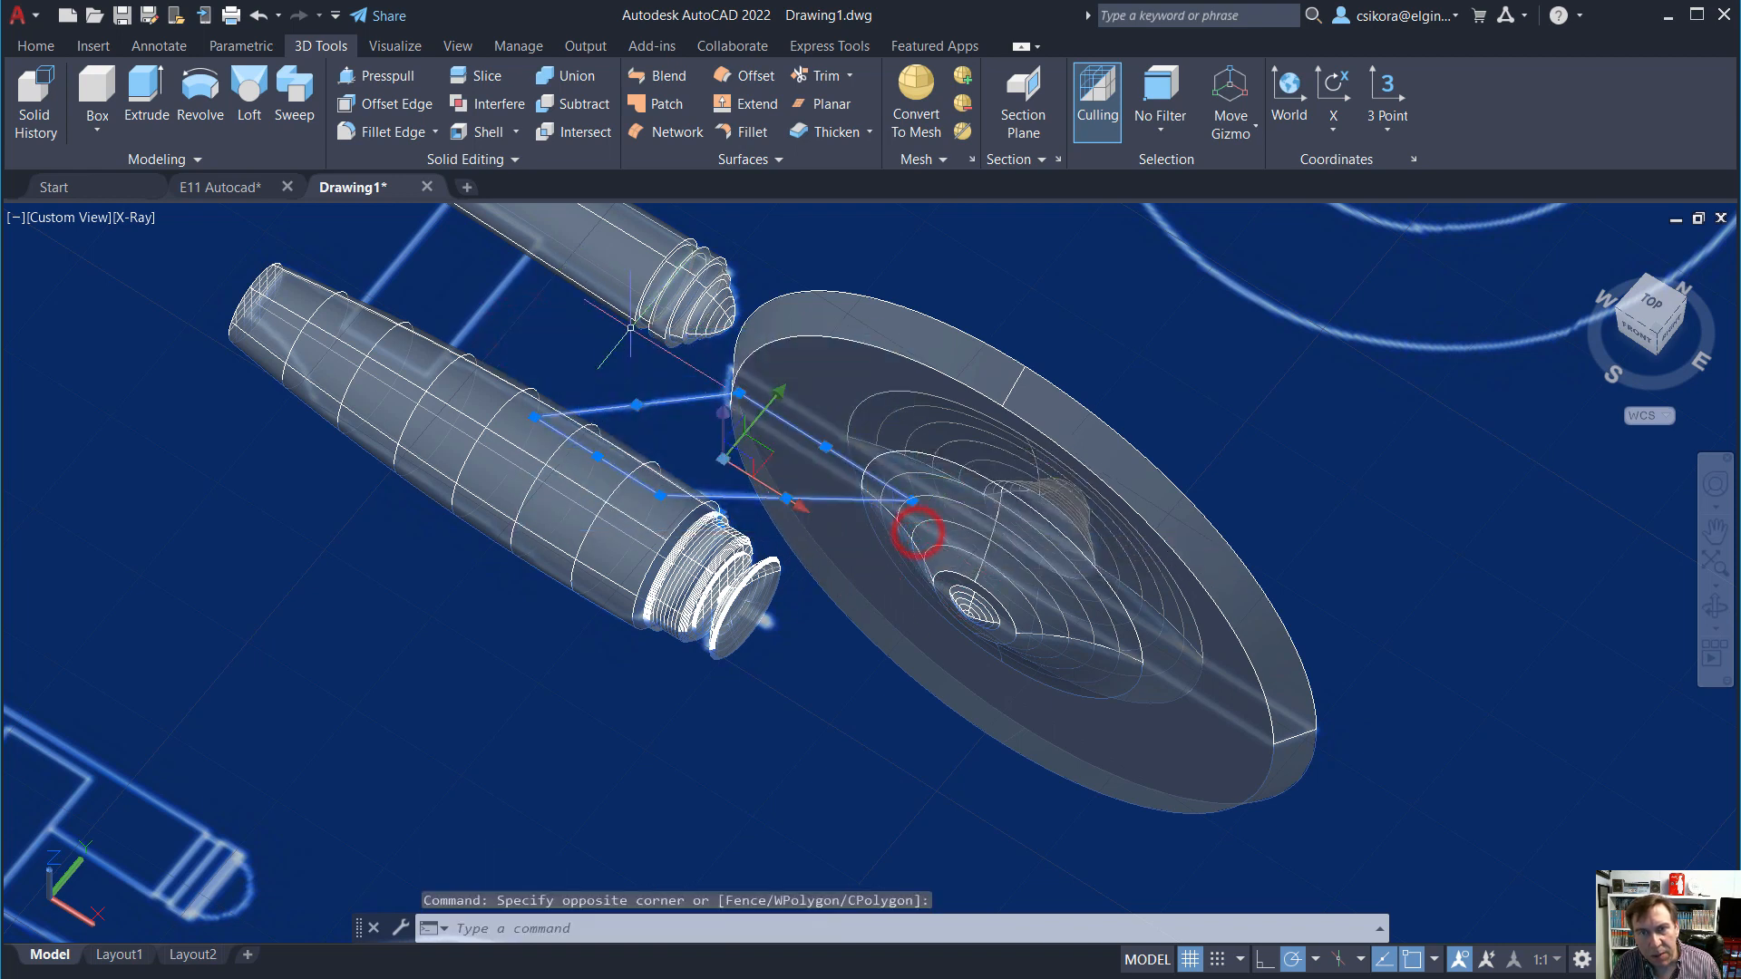
left_click(485, 160)
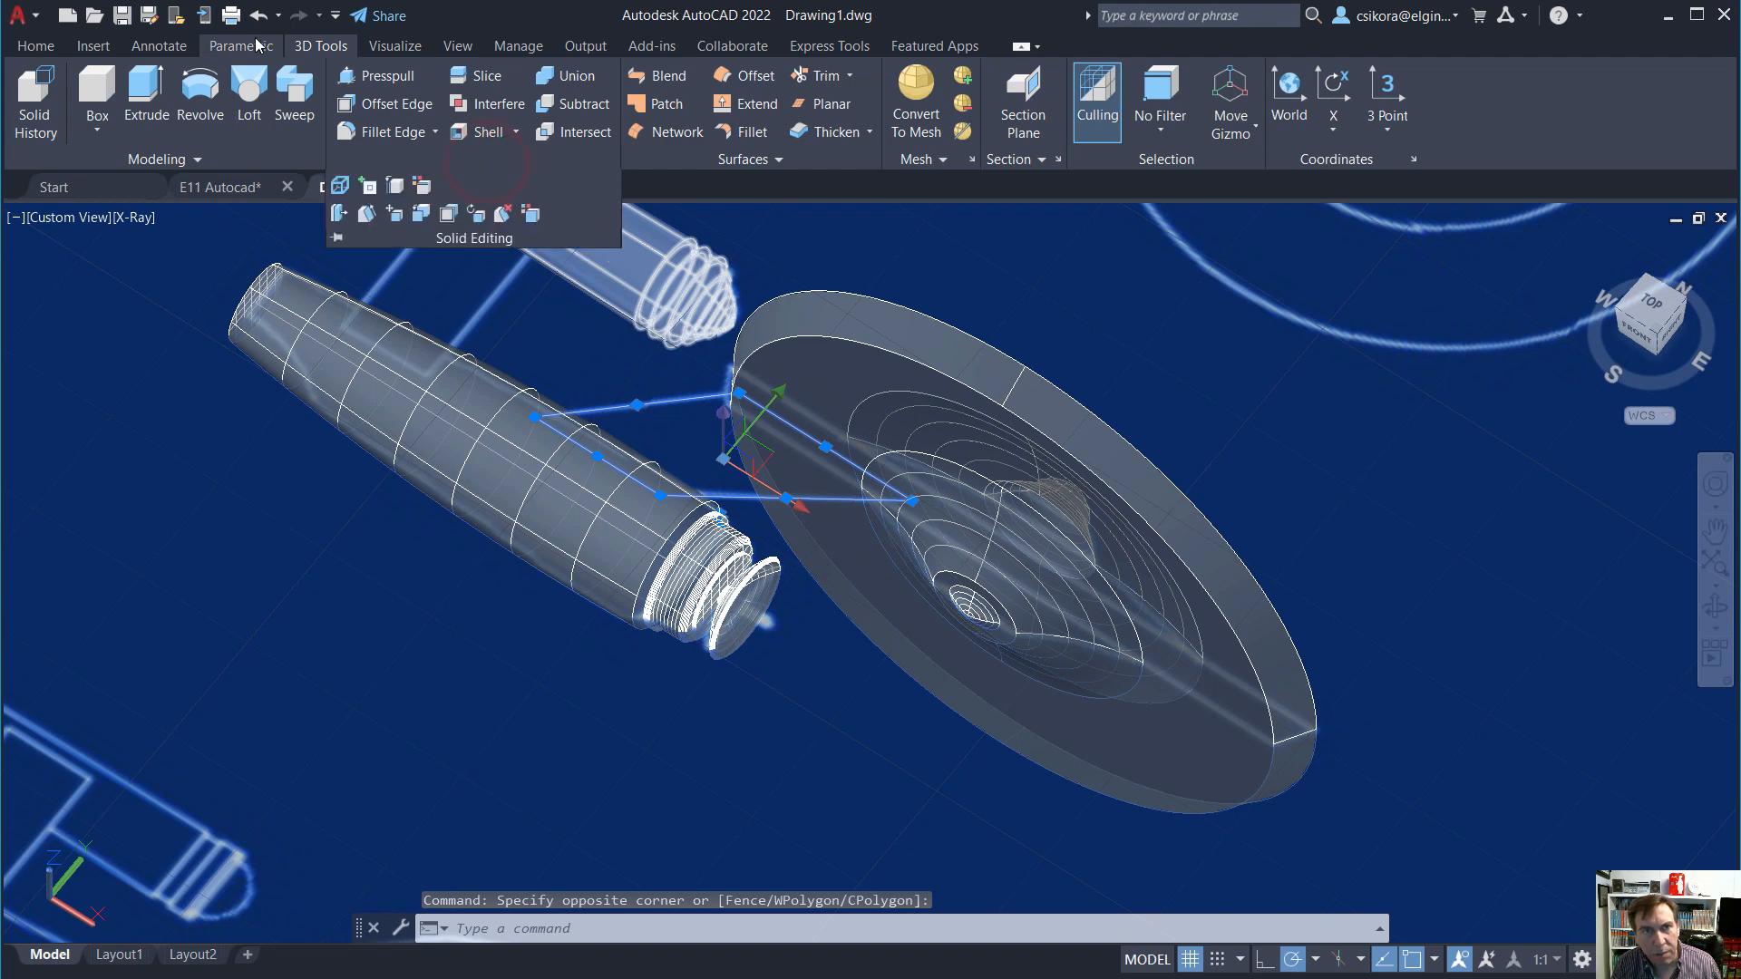
left_click(37, 45)
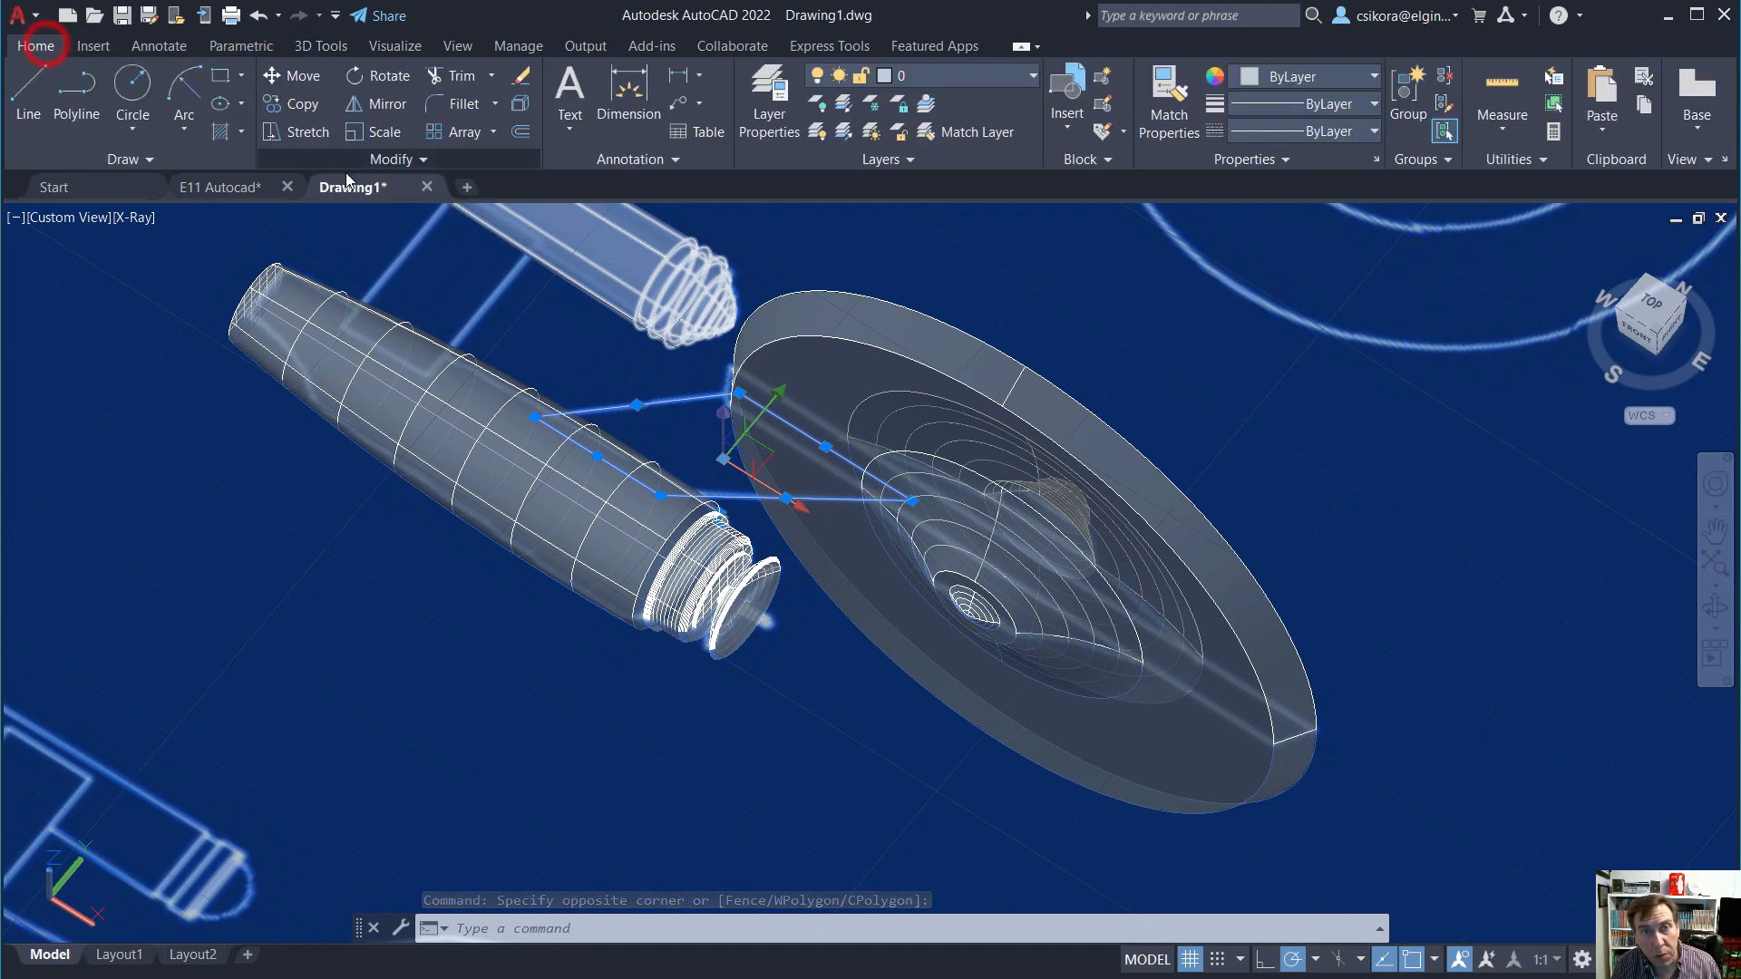
left_click(391, 159)
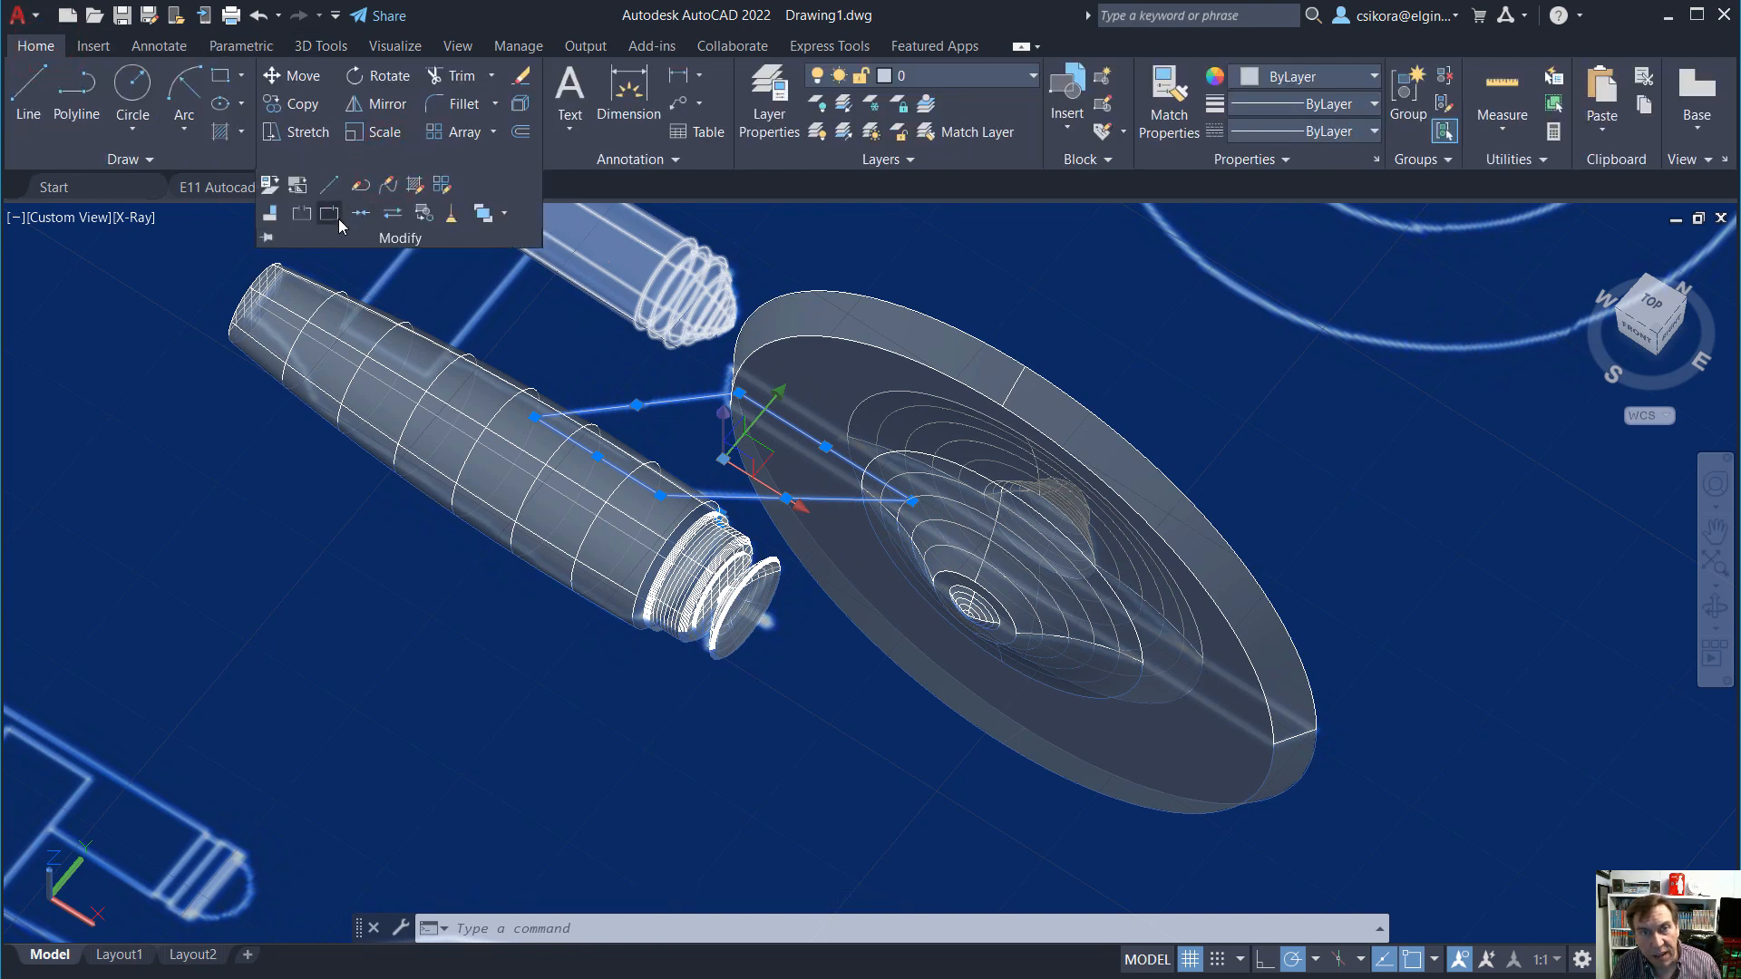
left_click(361, 213)
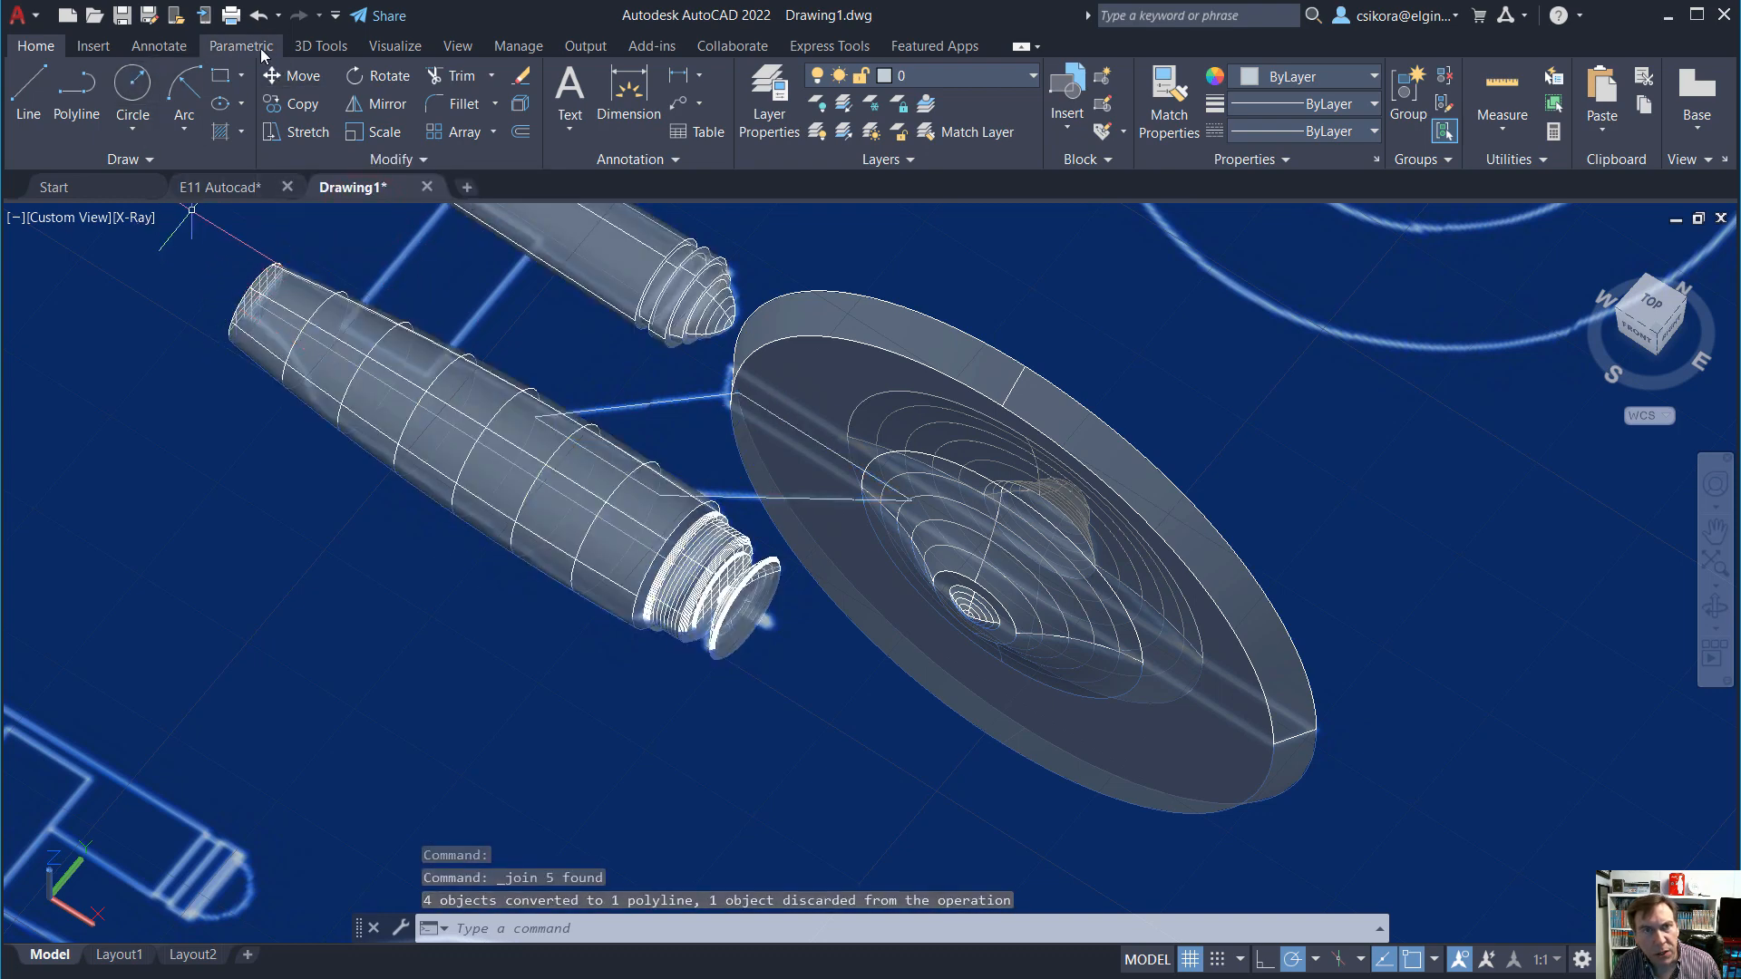
left_click(321, 47)
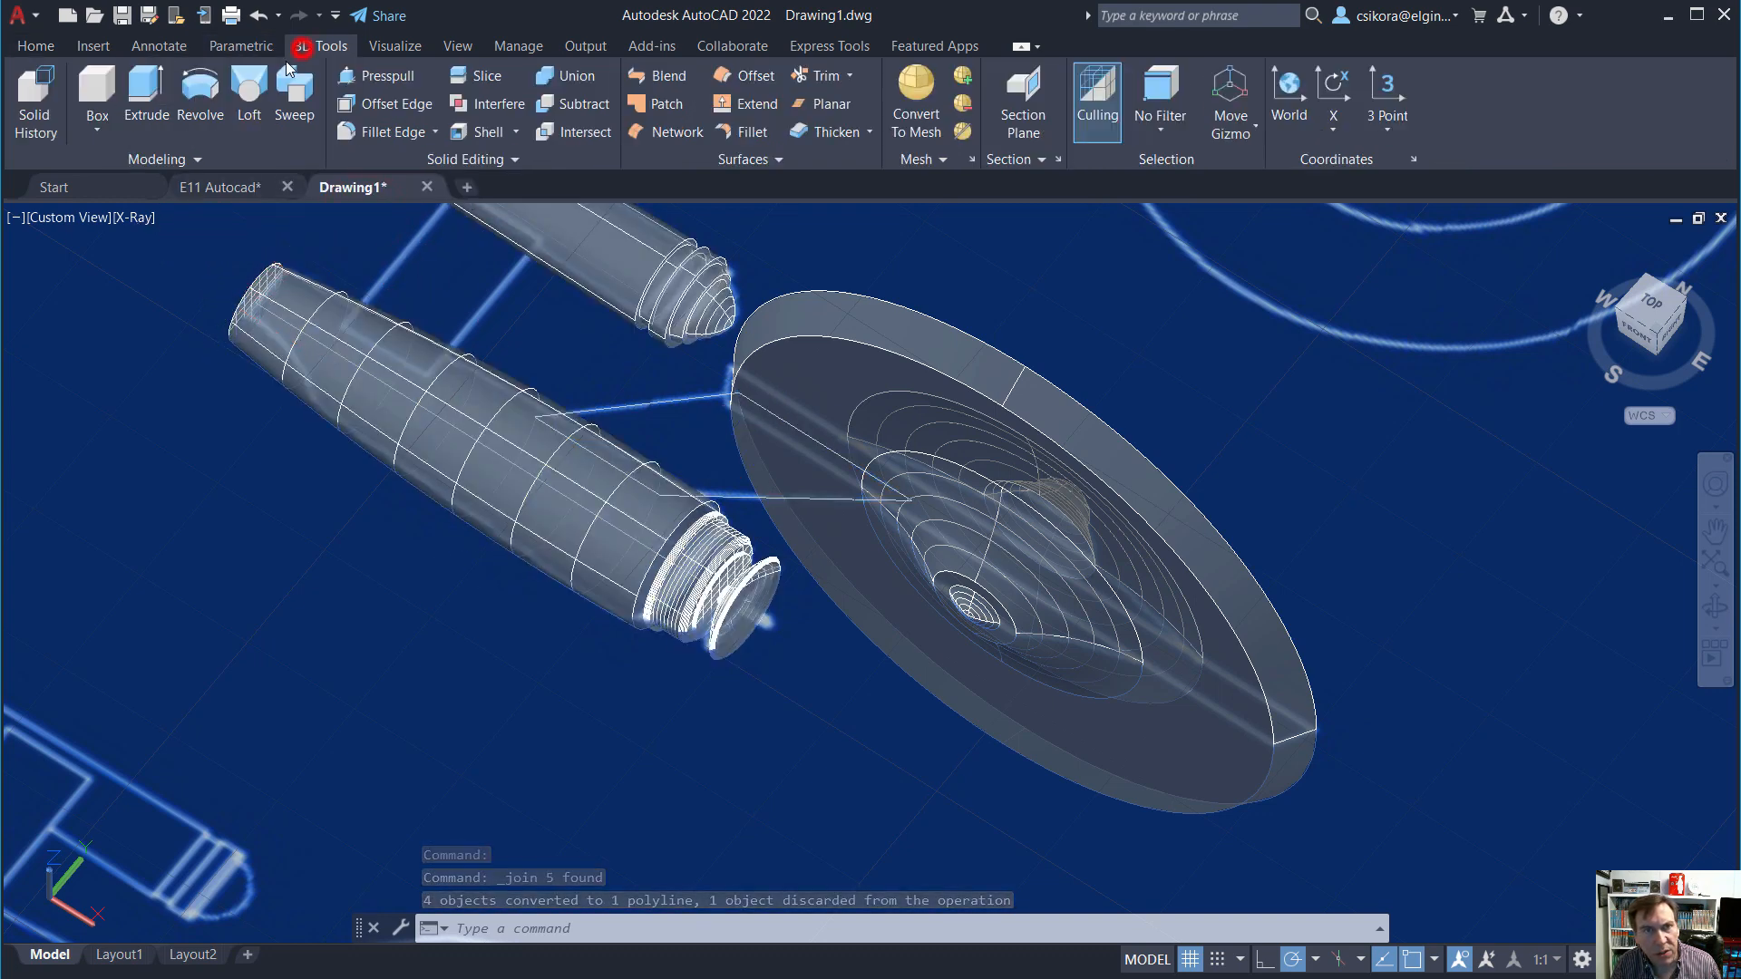
left_click(372, 80)
left_click(671, 421)
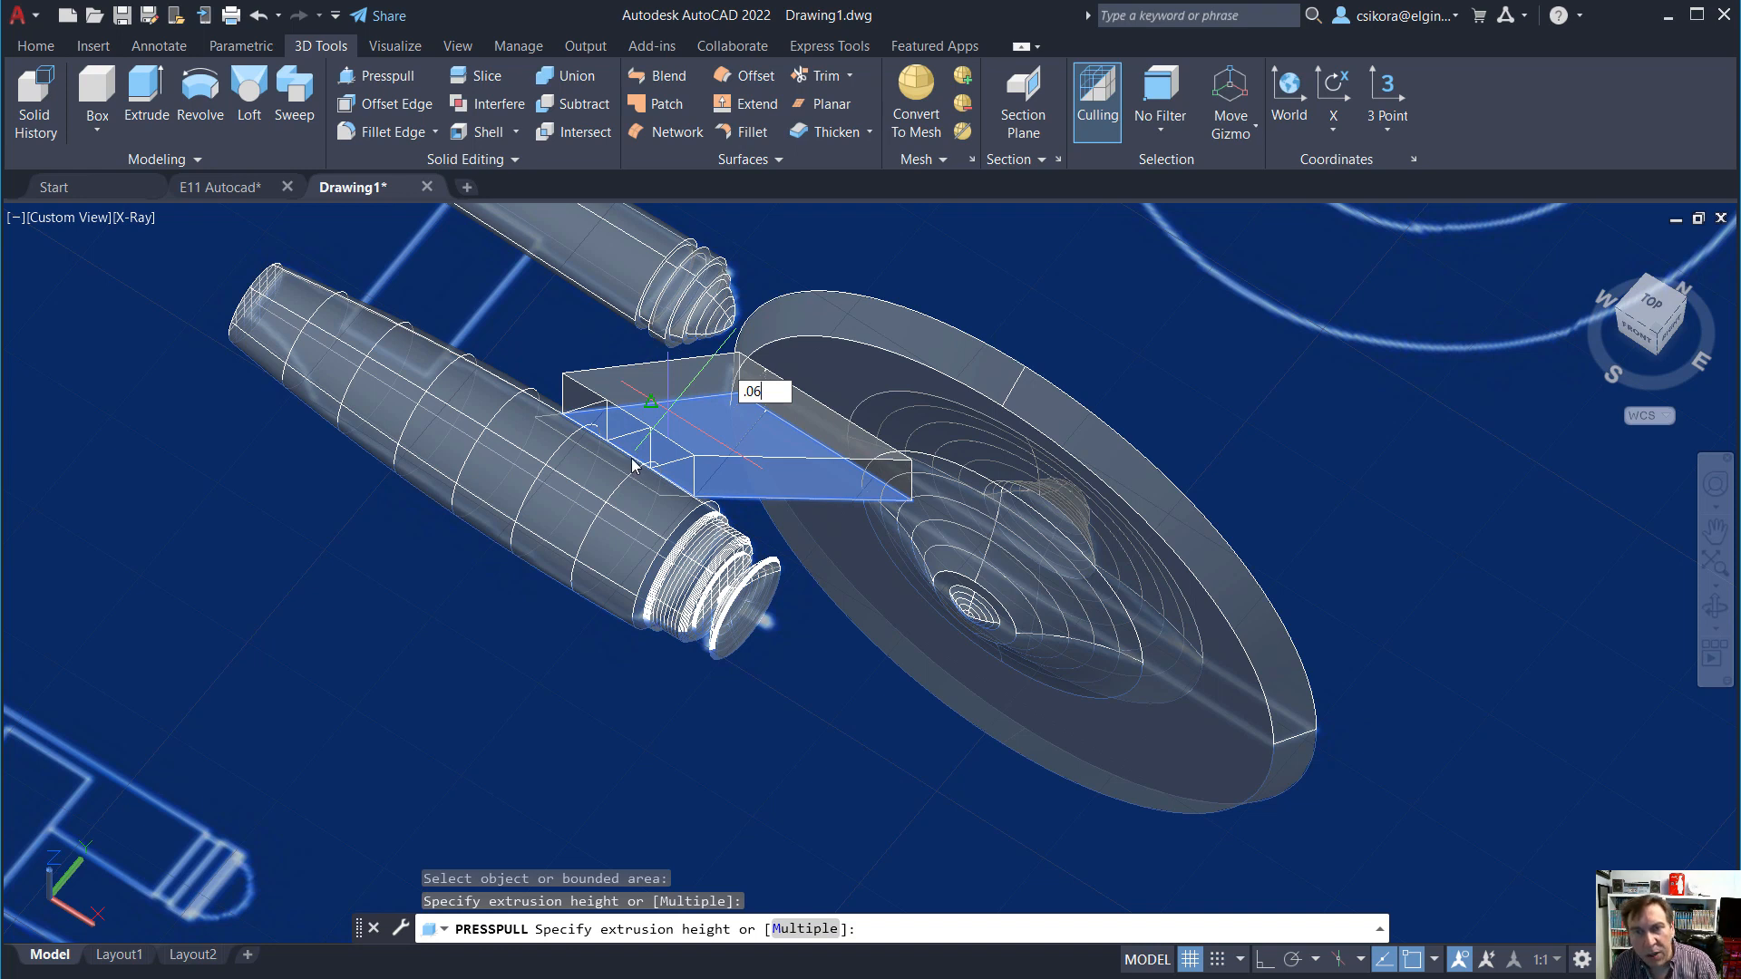
key("Escape")
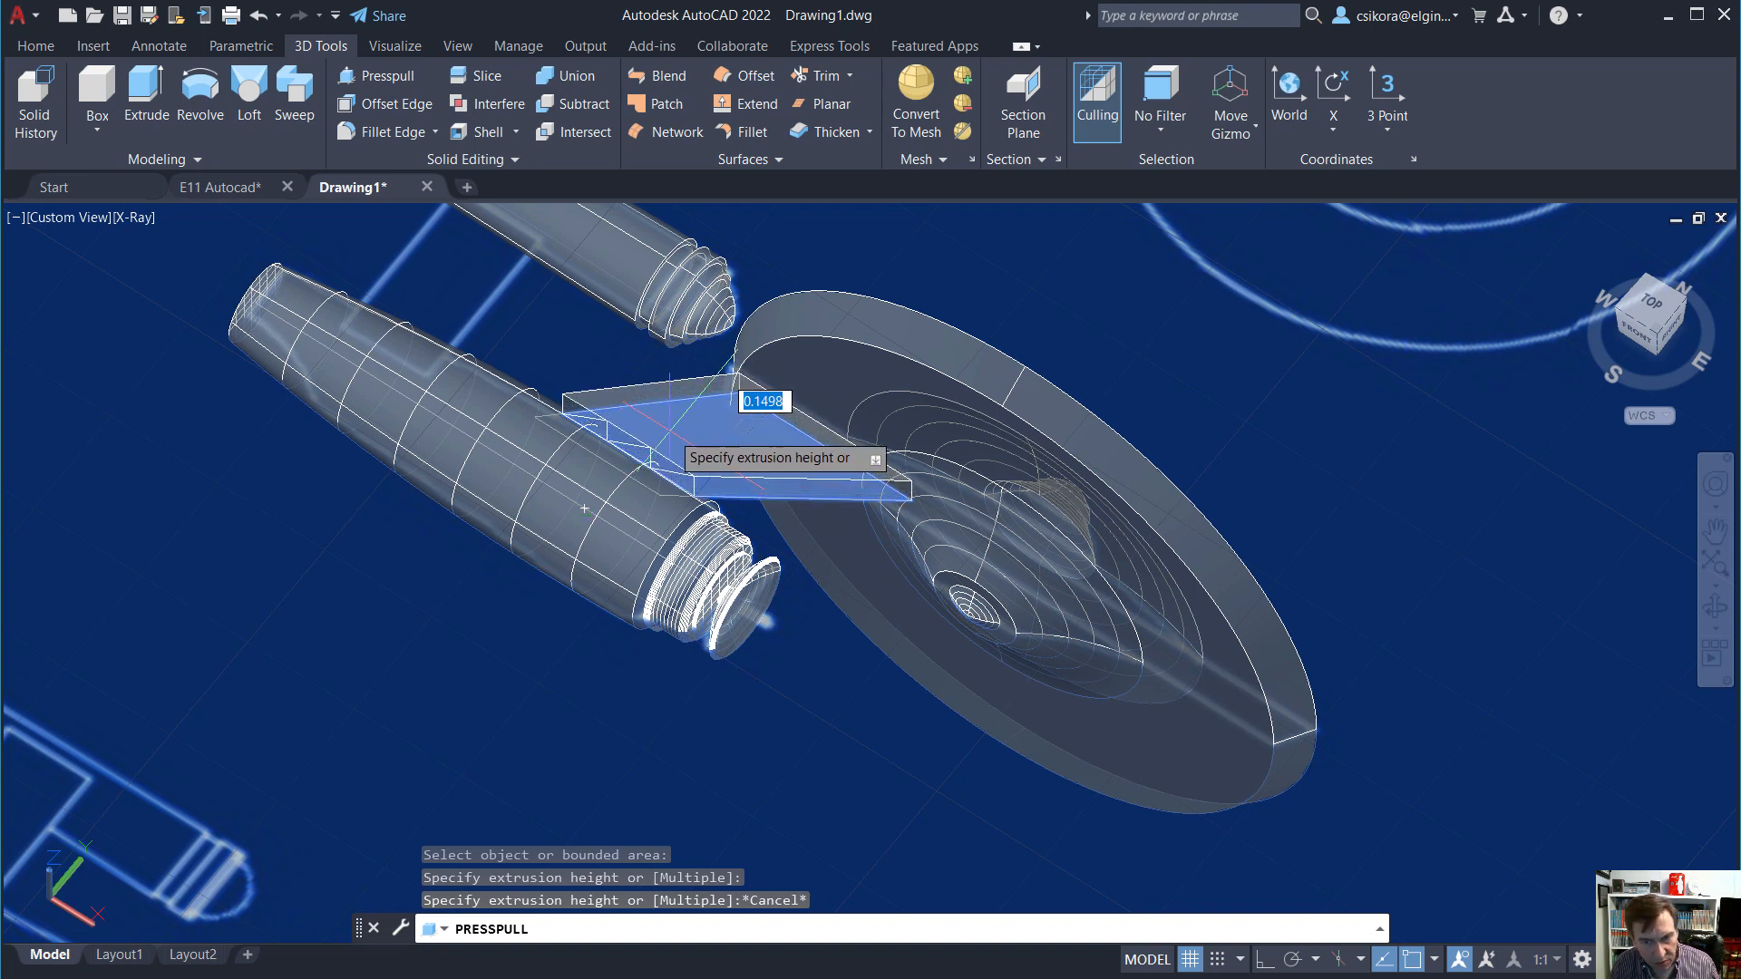
key("Escape")
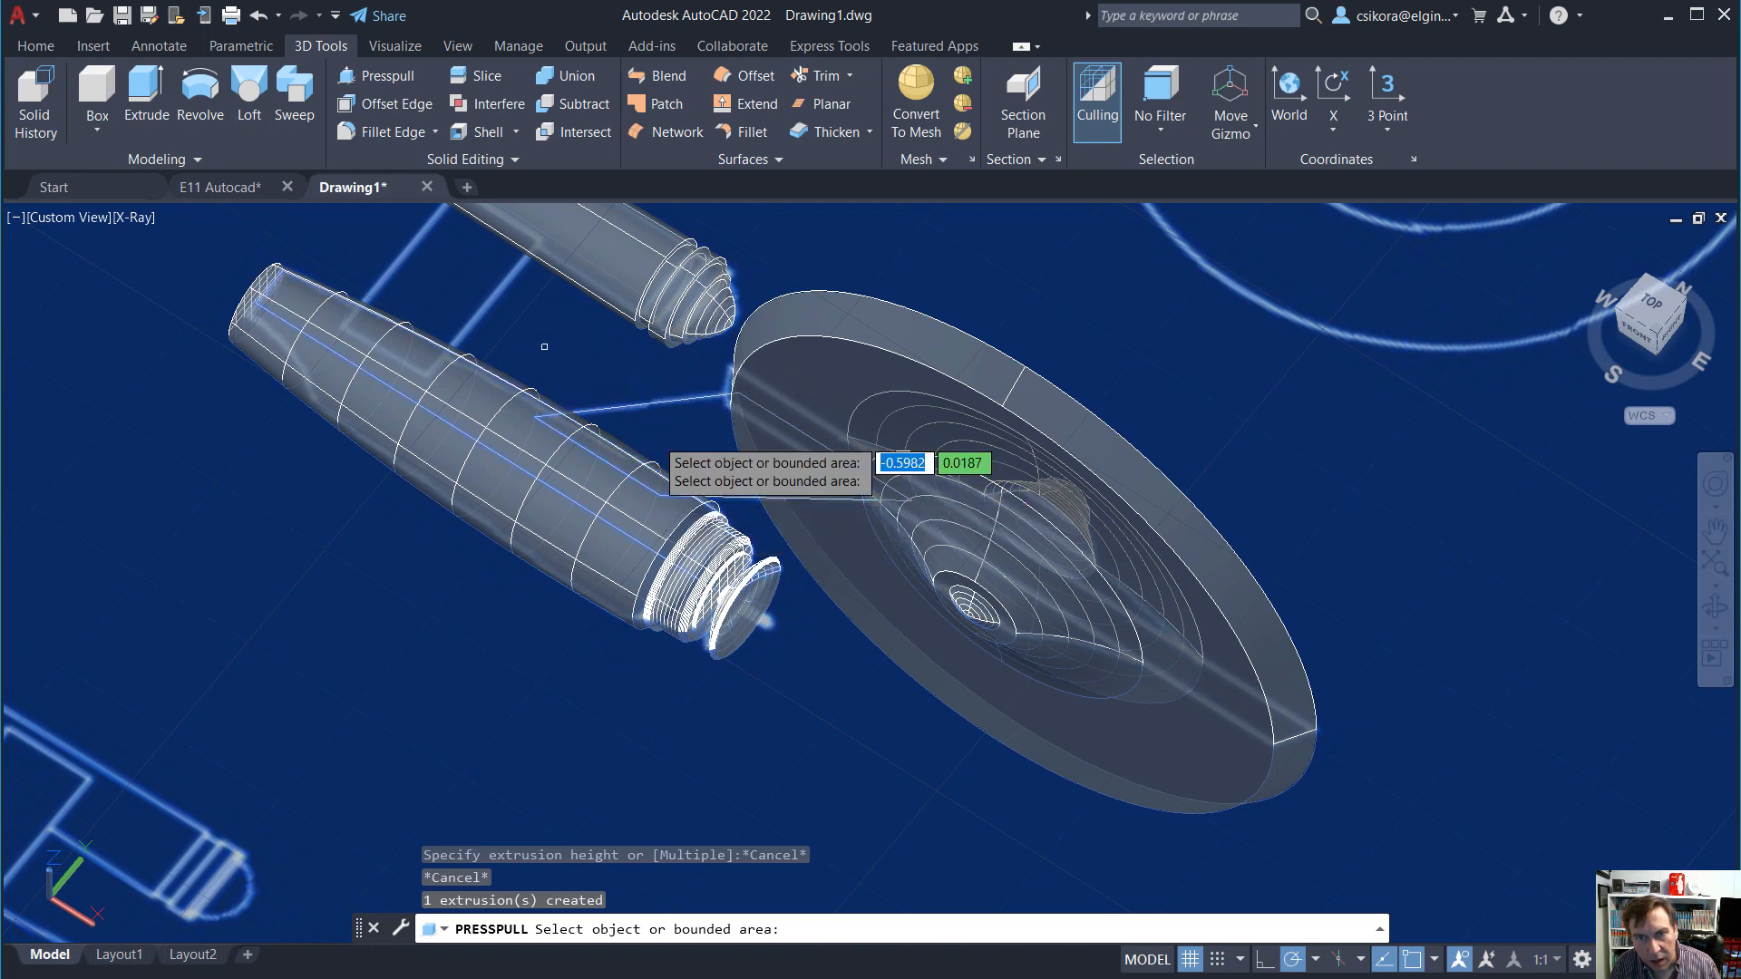
scroll(825, 444, "up", 3)
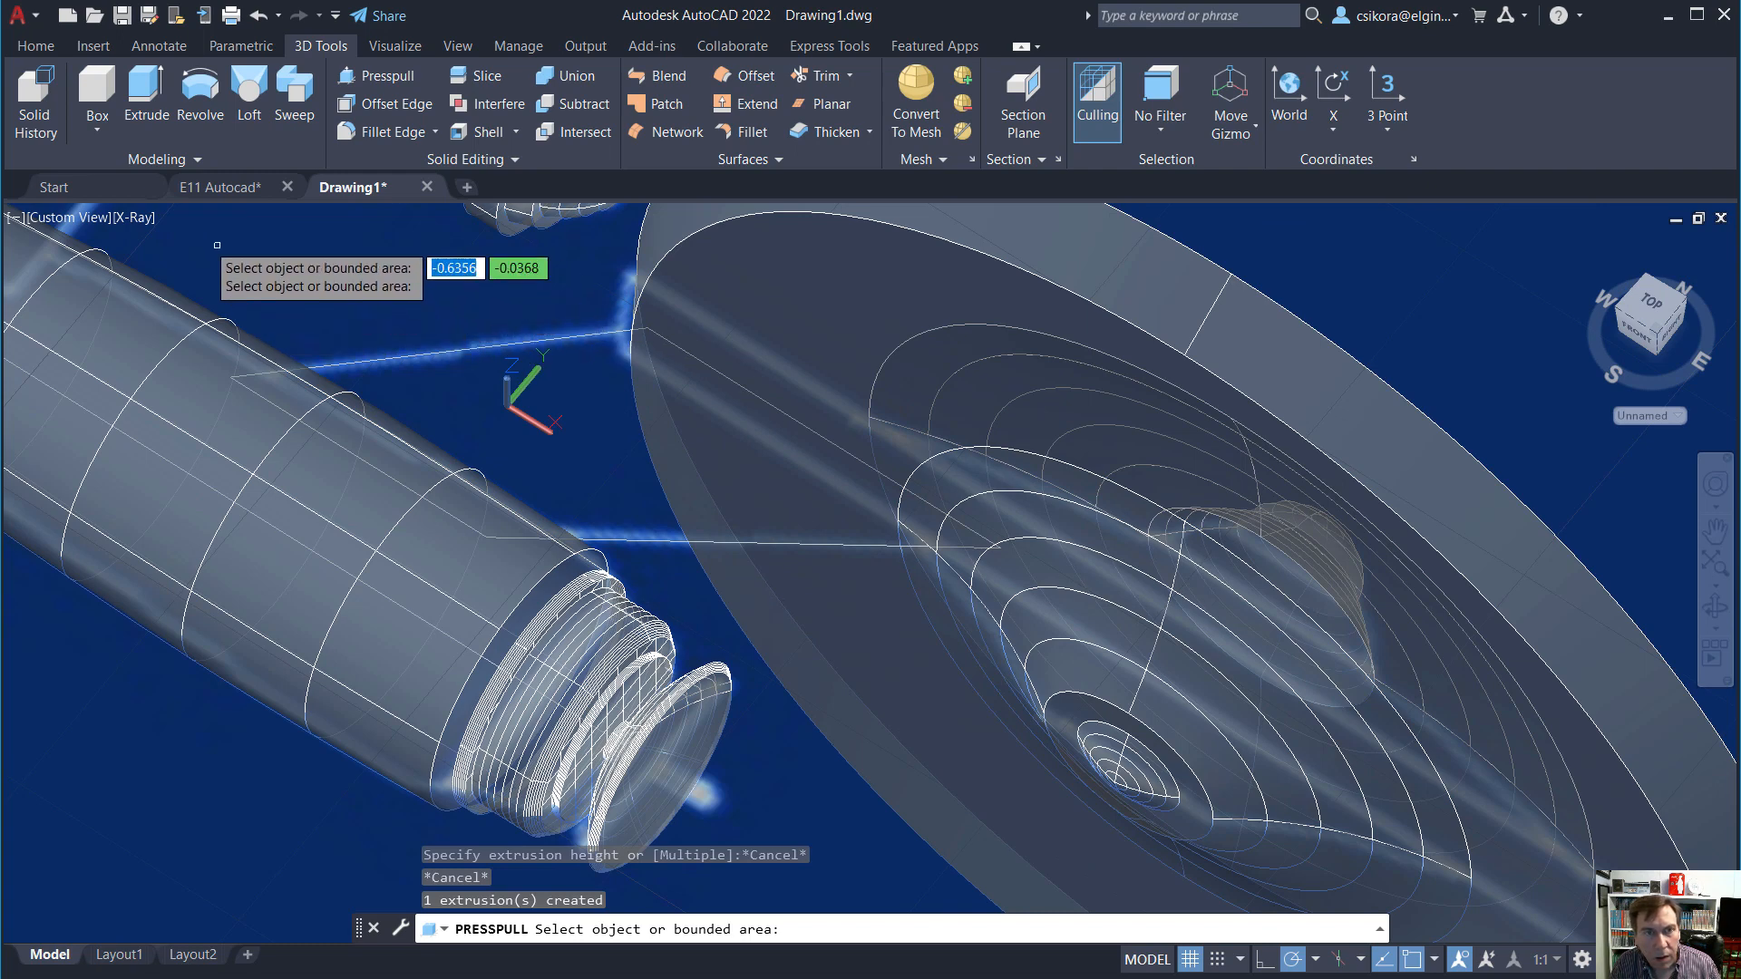
left_click(194, 243)
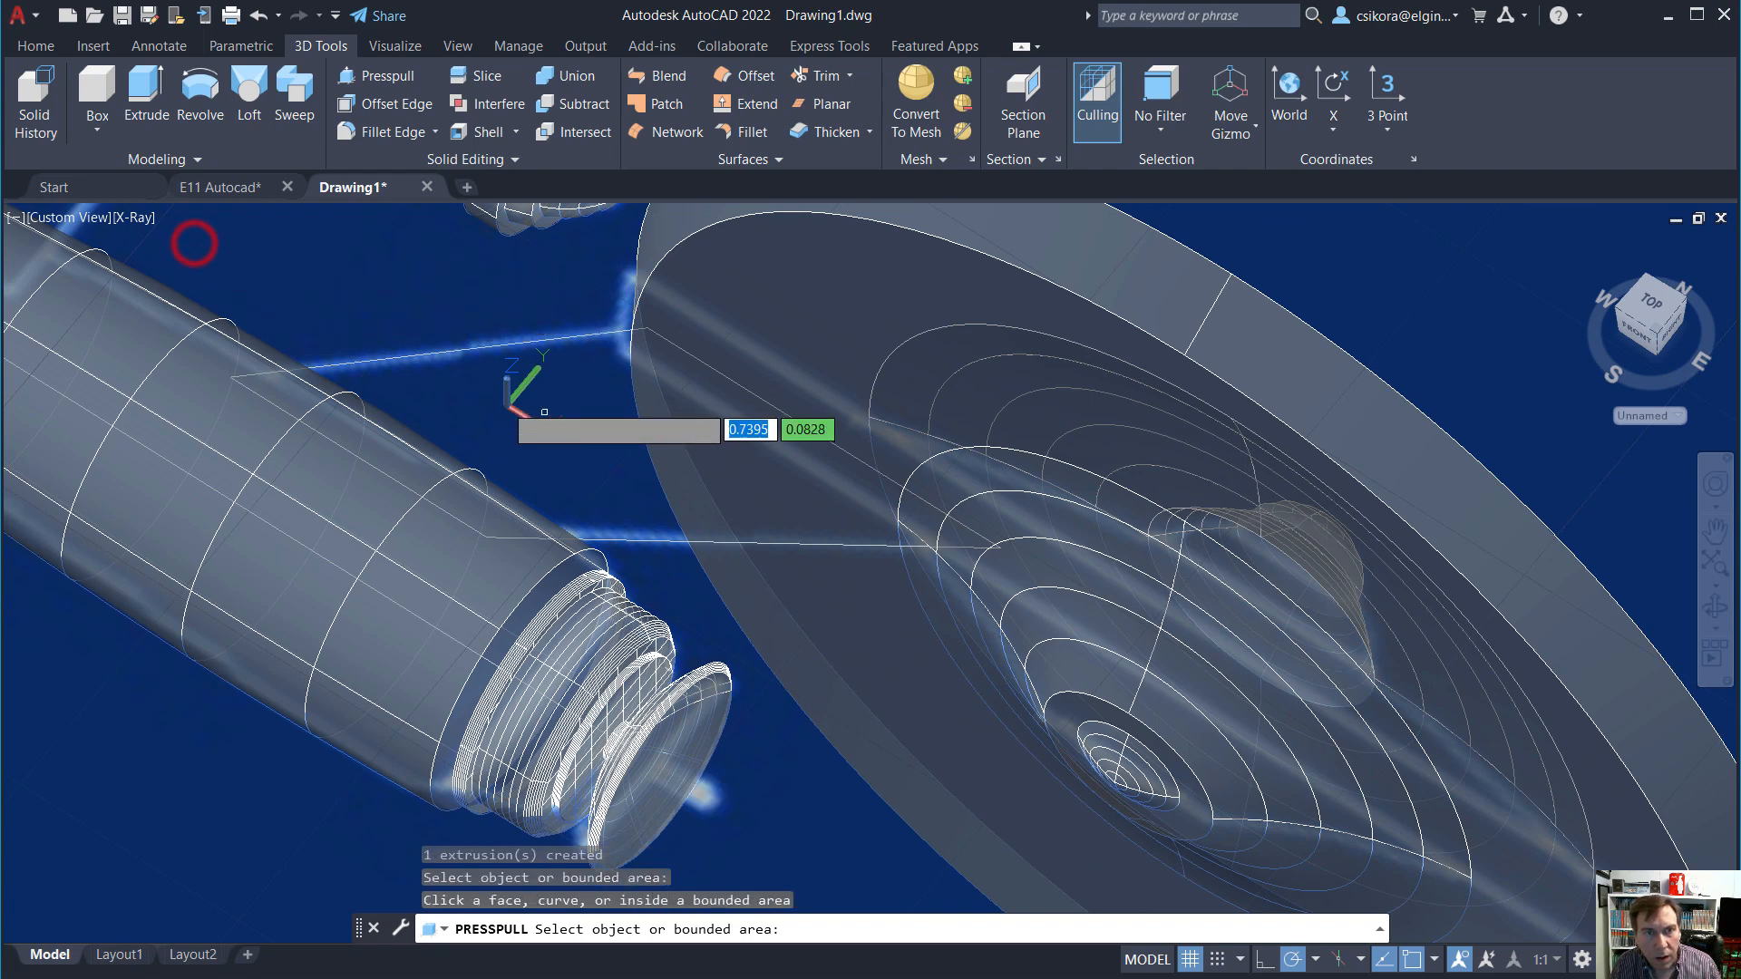
Extrude the closed neck outline between hull and saucer to a height of .03.
left_click(147, 91)
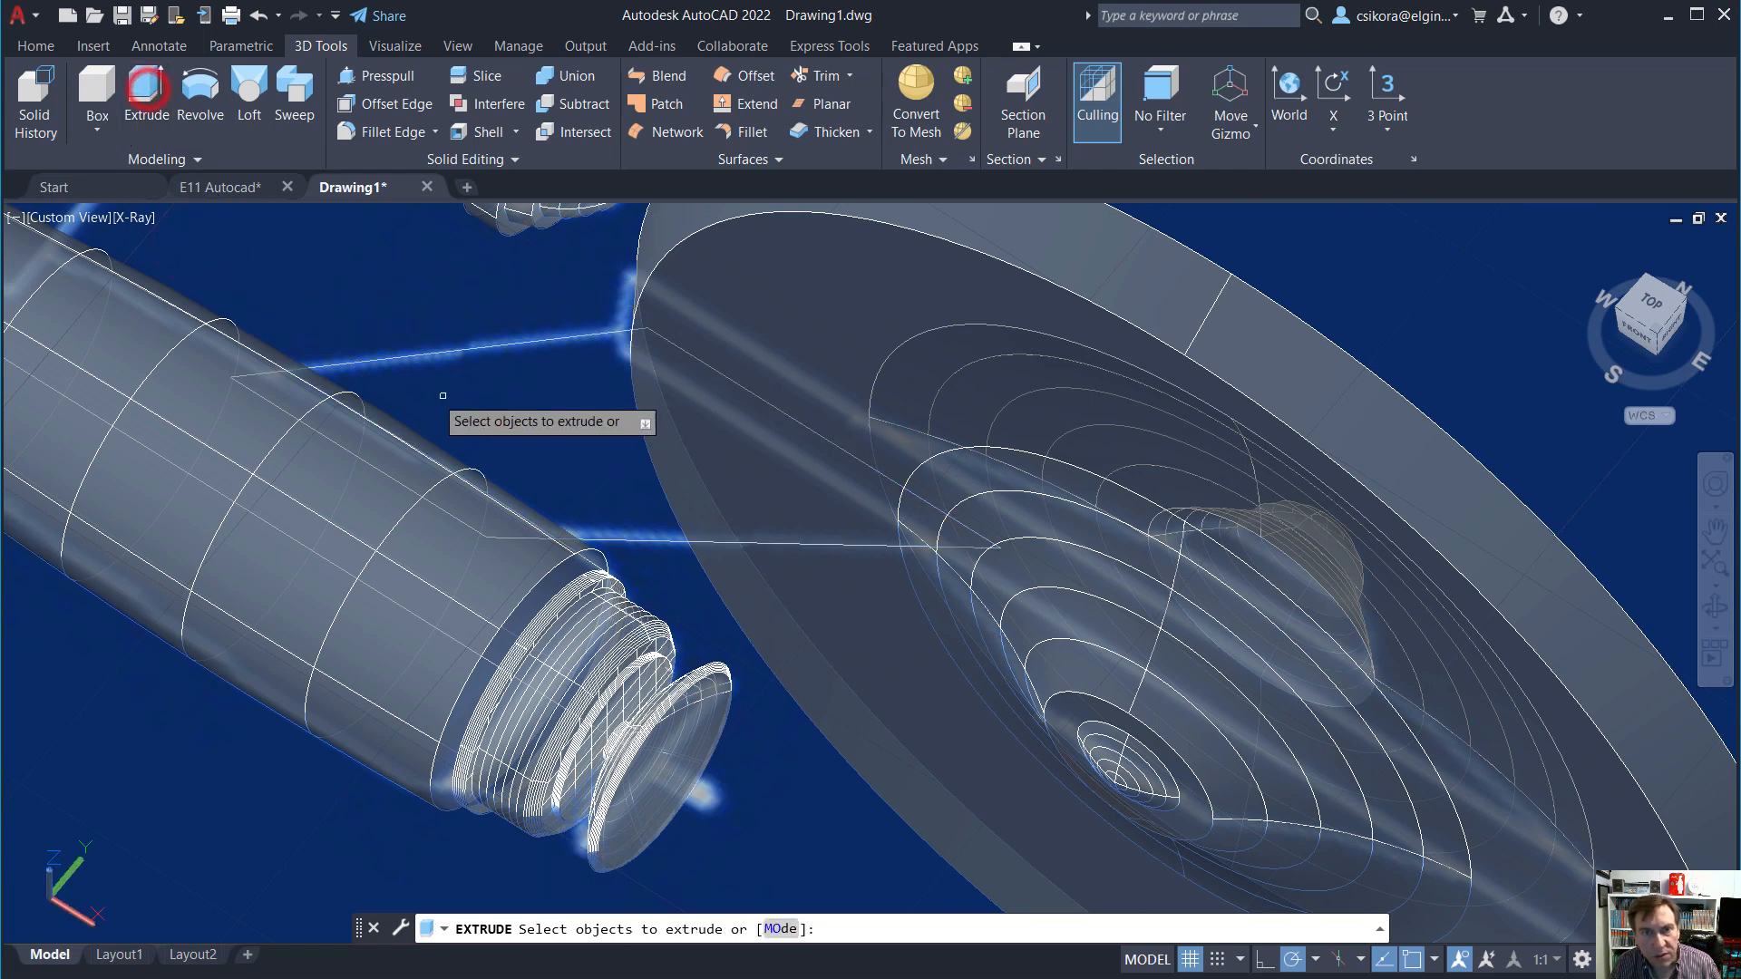
left_click(483, 348)
key("Return")
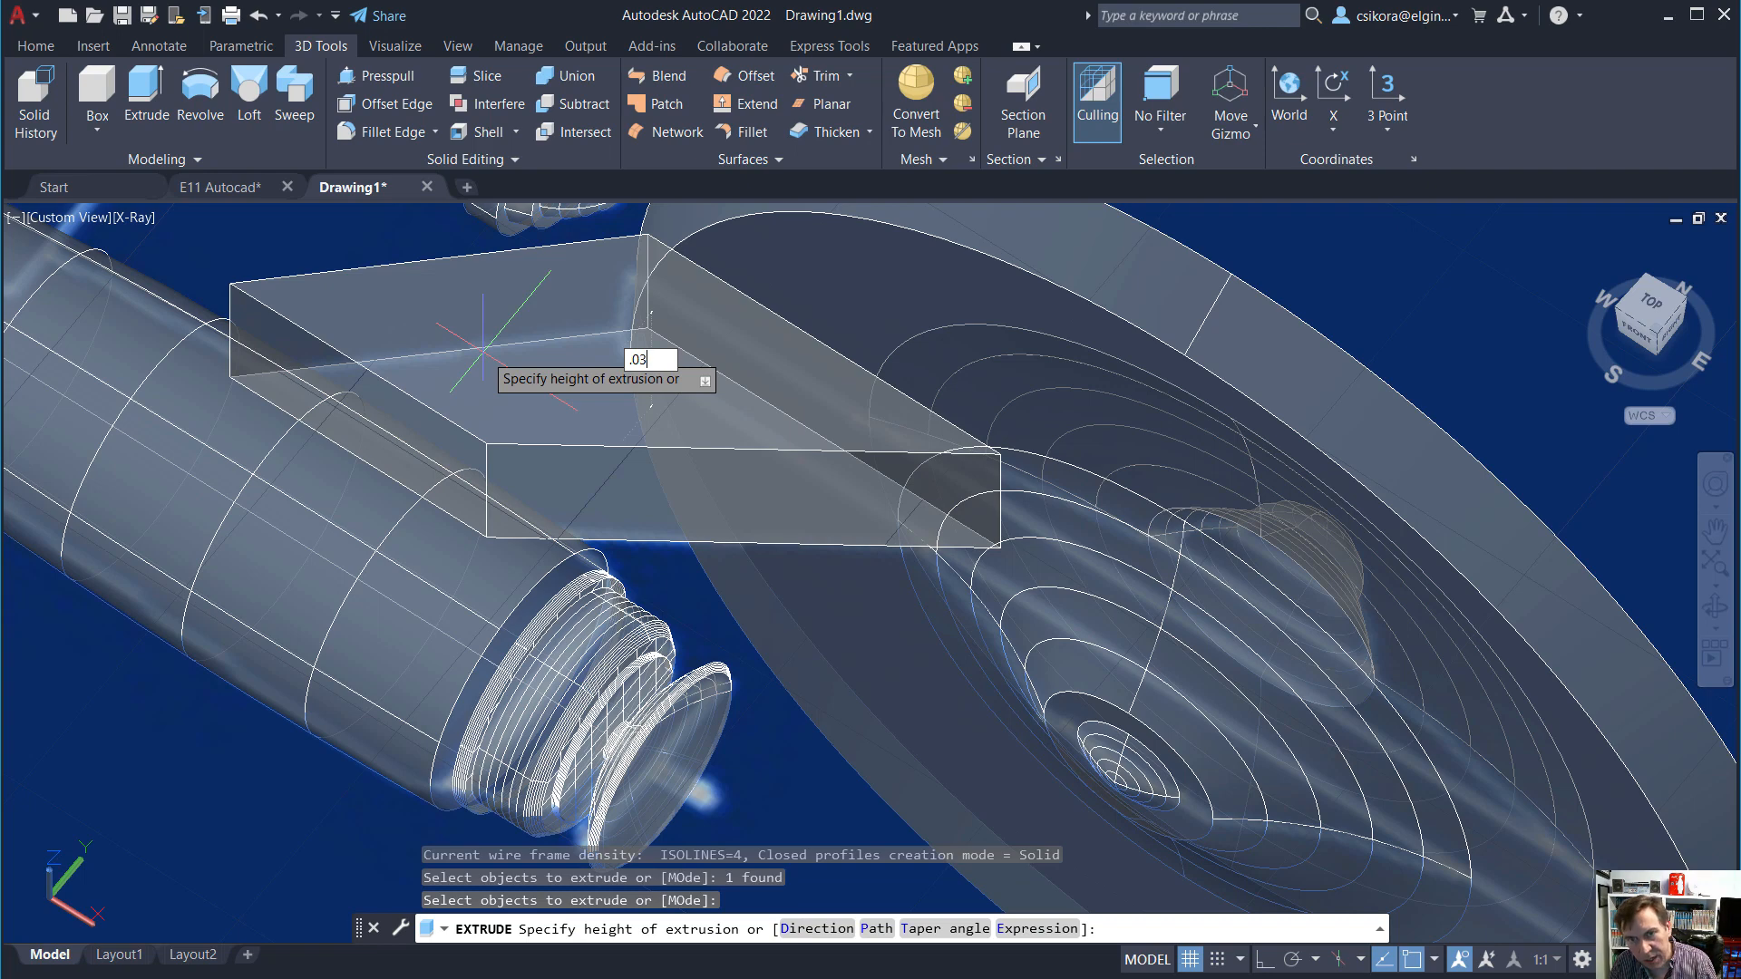
key("Return")
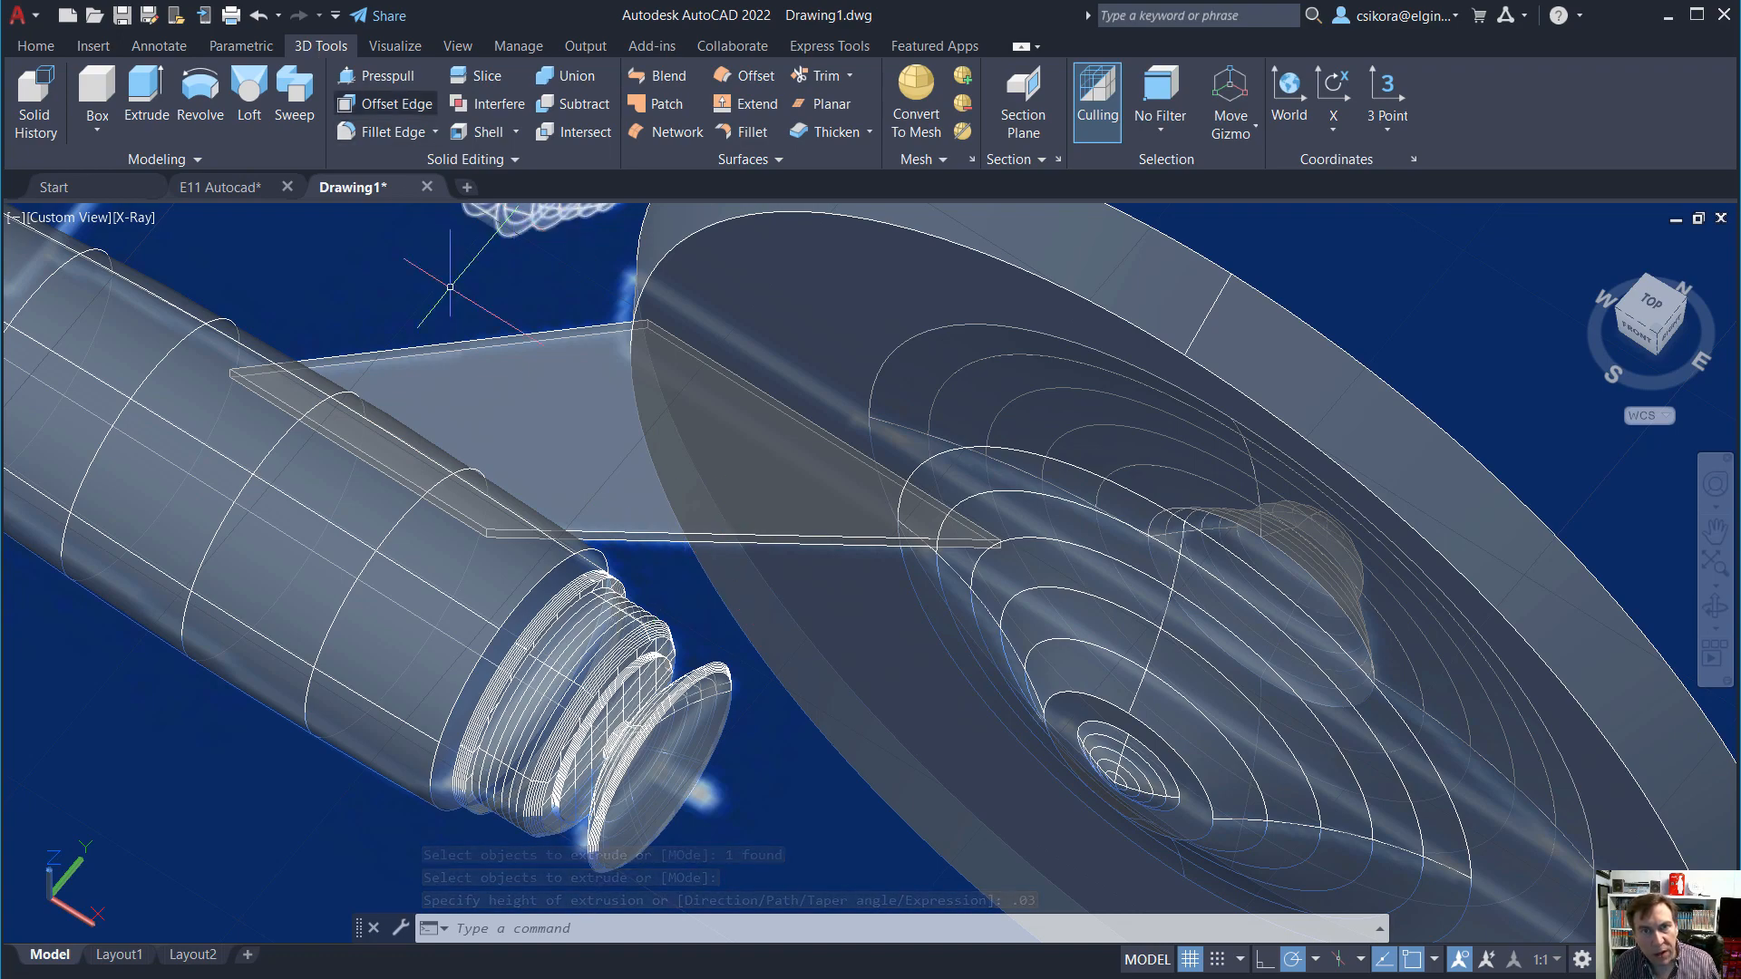
Presspull both bounded areas on the underside of the neck together by .03, using the Multiple option.
middle_click_drag(733, 569, 640, 233, "shift")
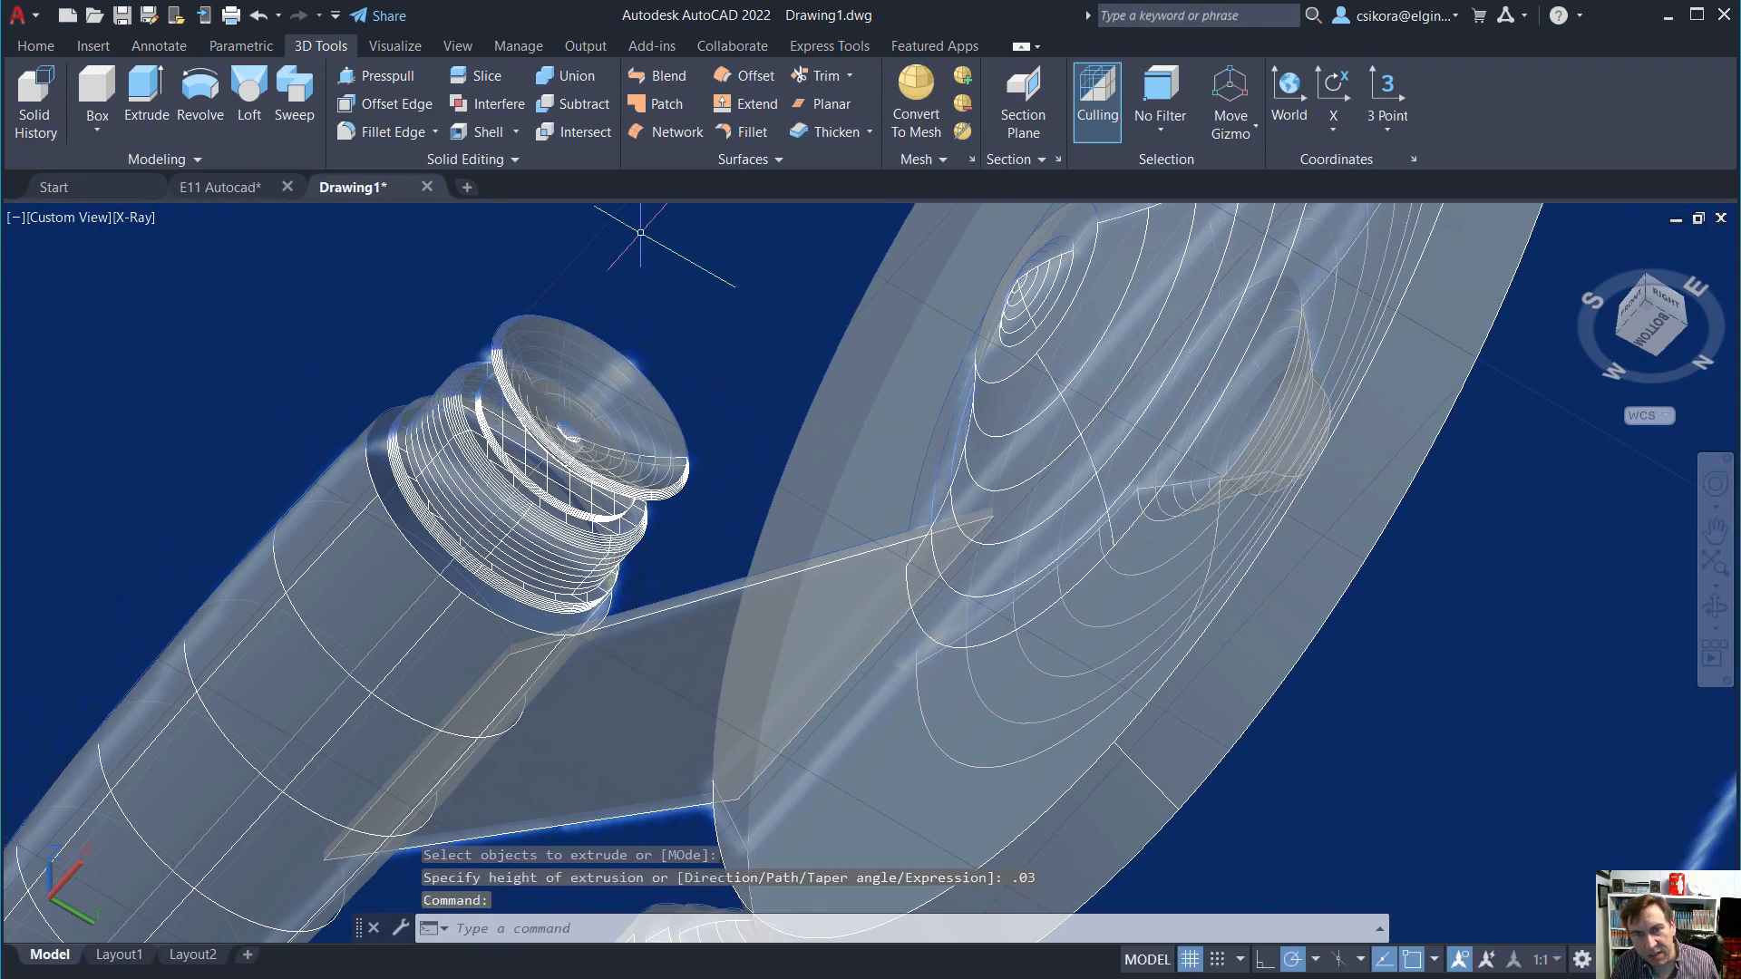
left_click(387, 77)
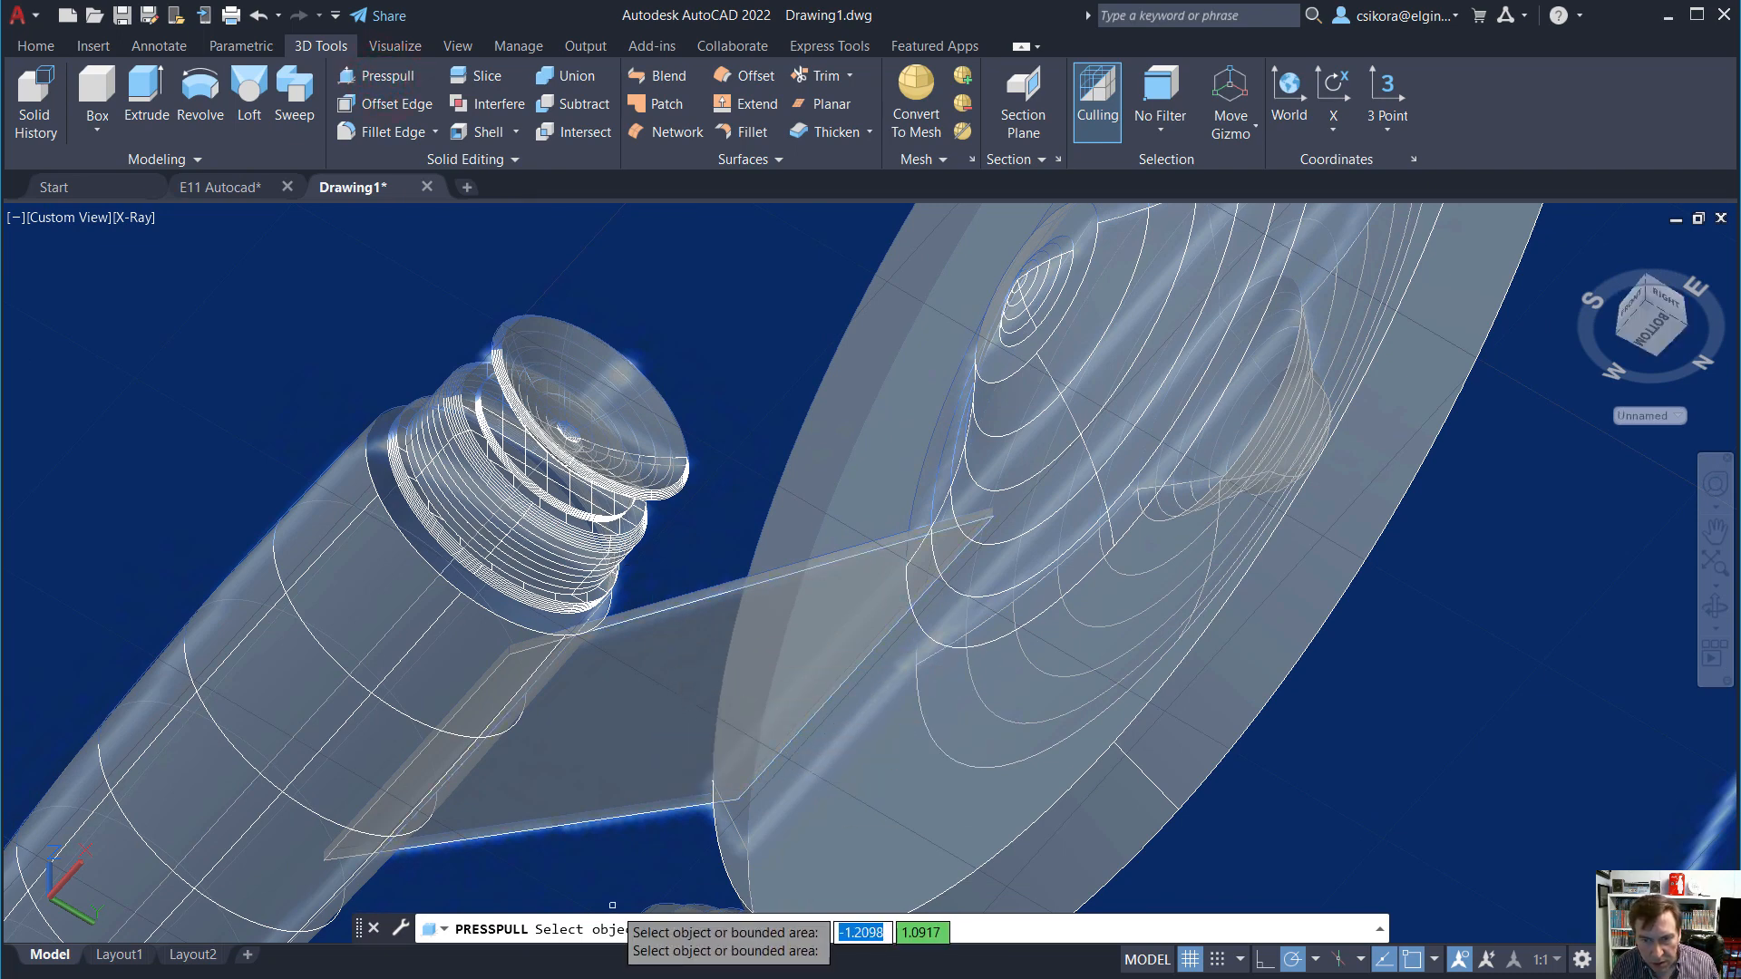
left_click(642, 744)
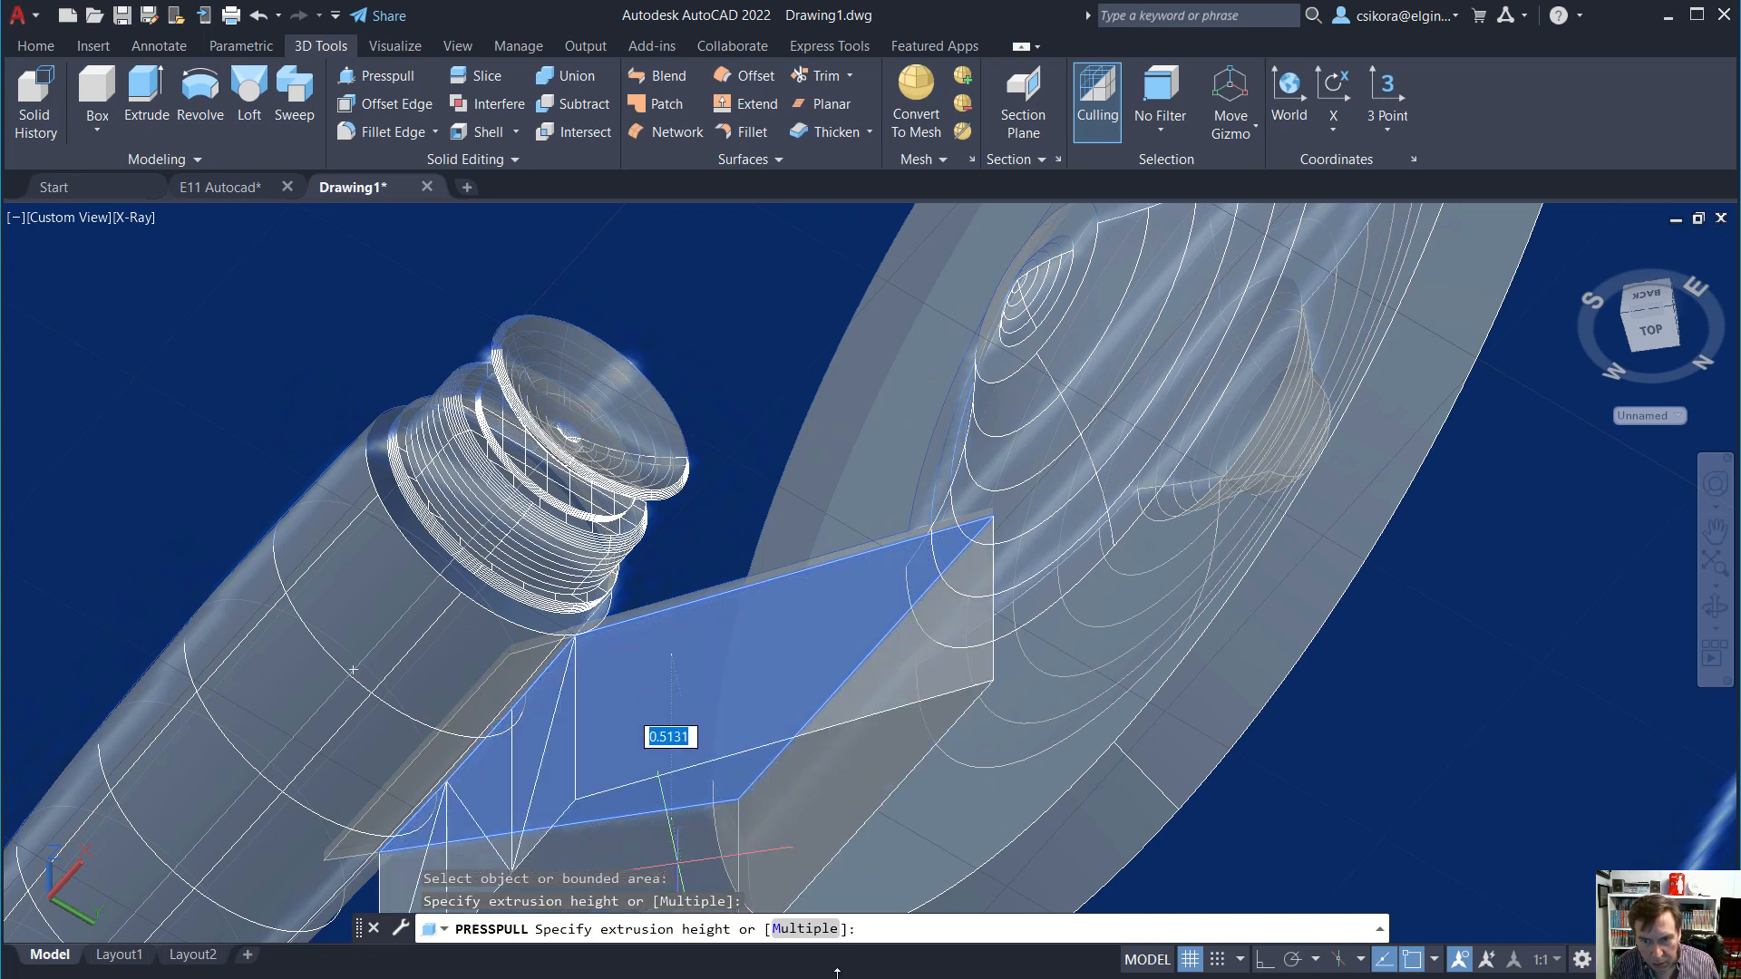
left_click(789, 934)
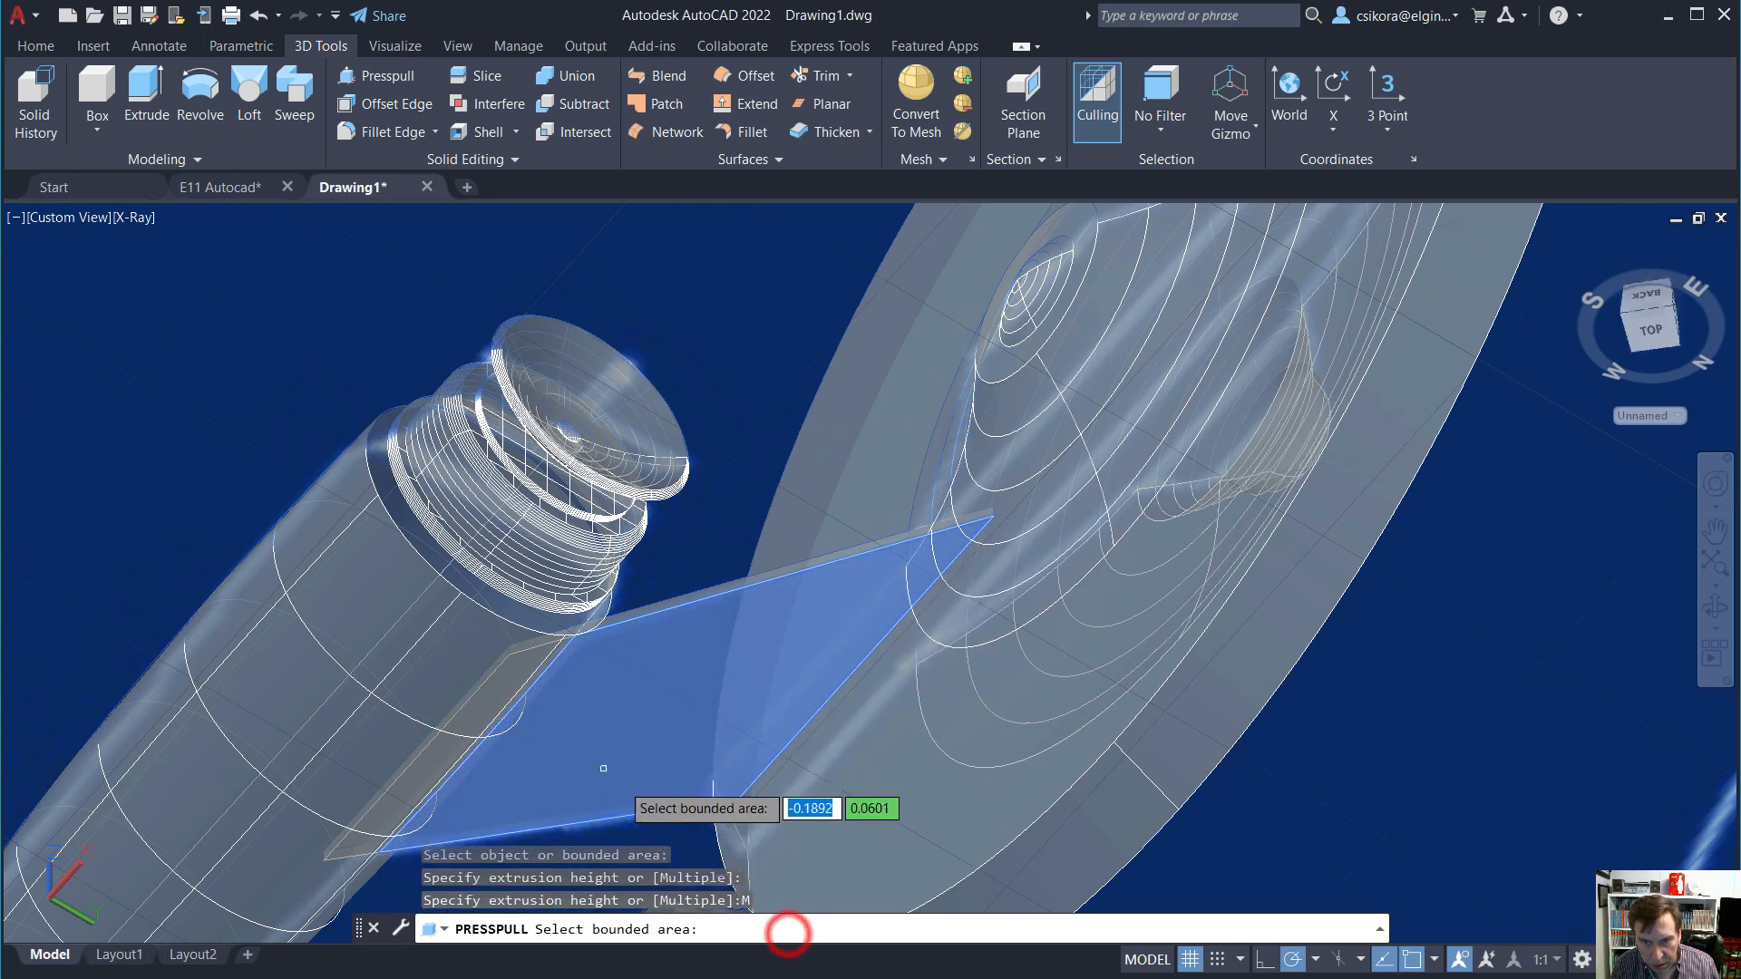
left_click(504, 689)
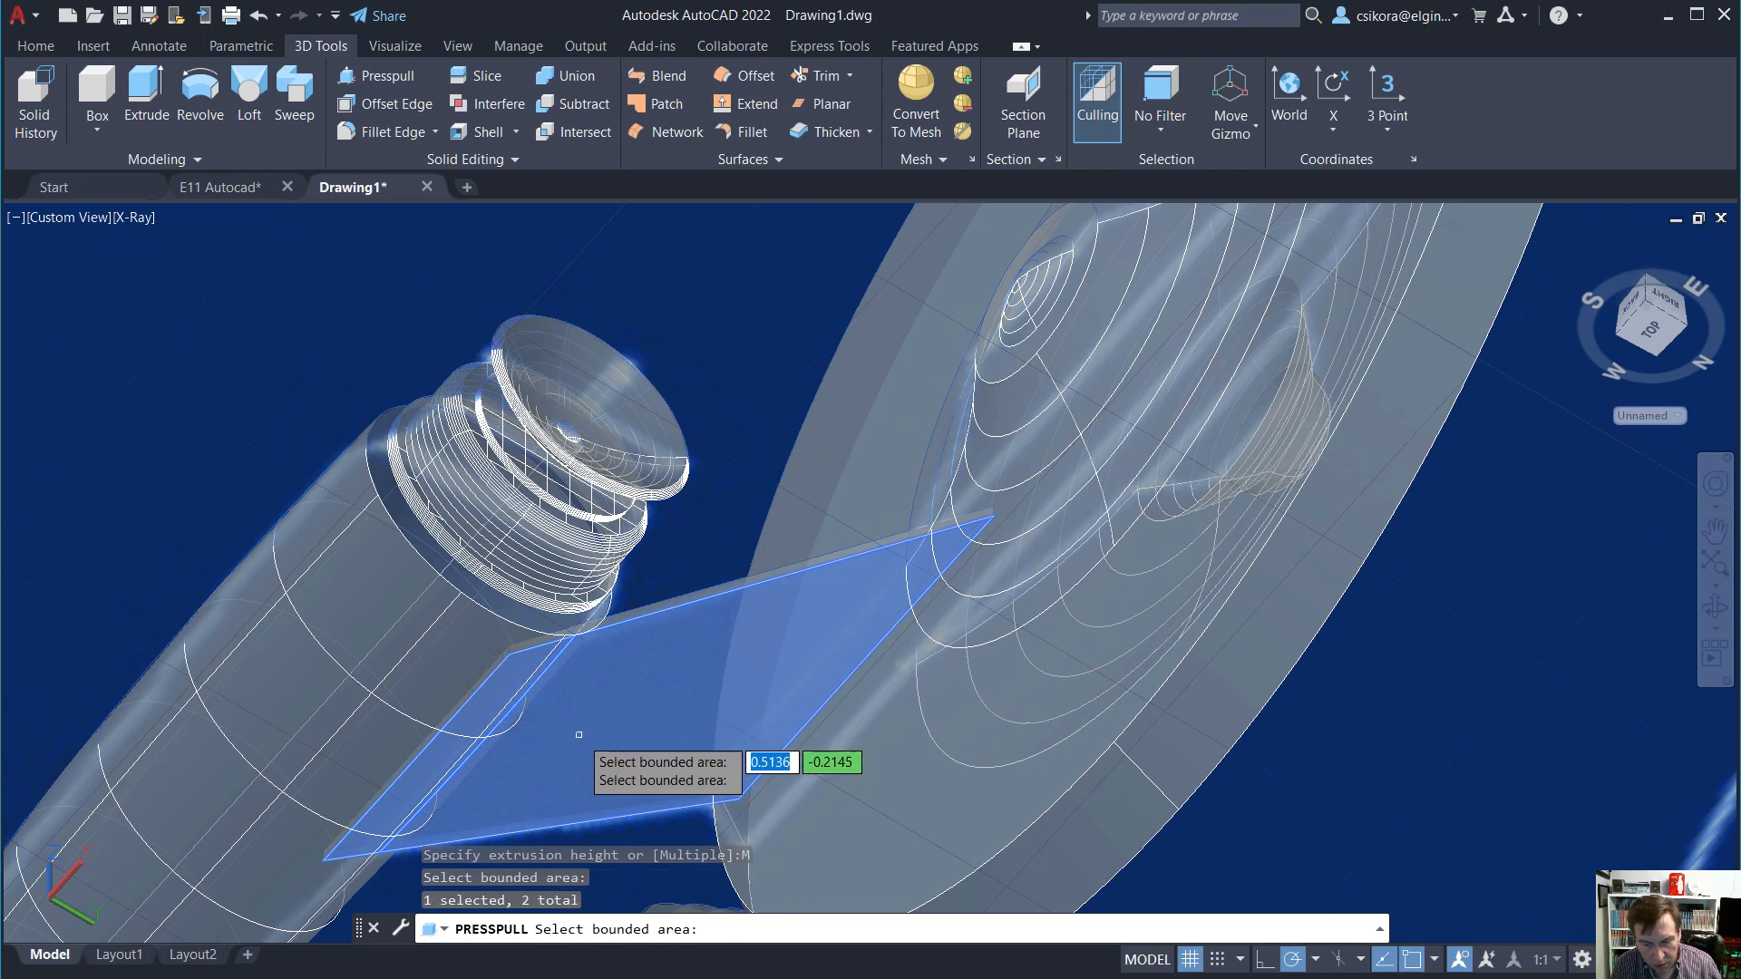
key("Return")
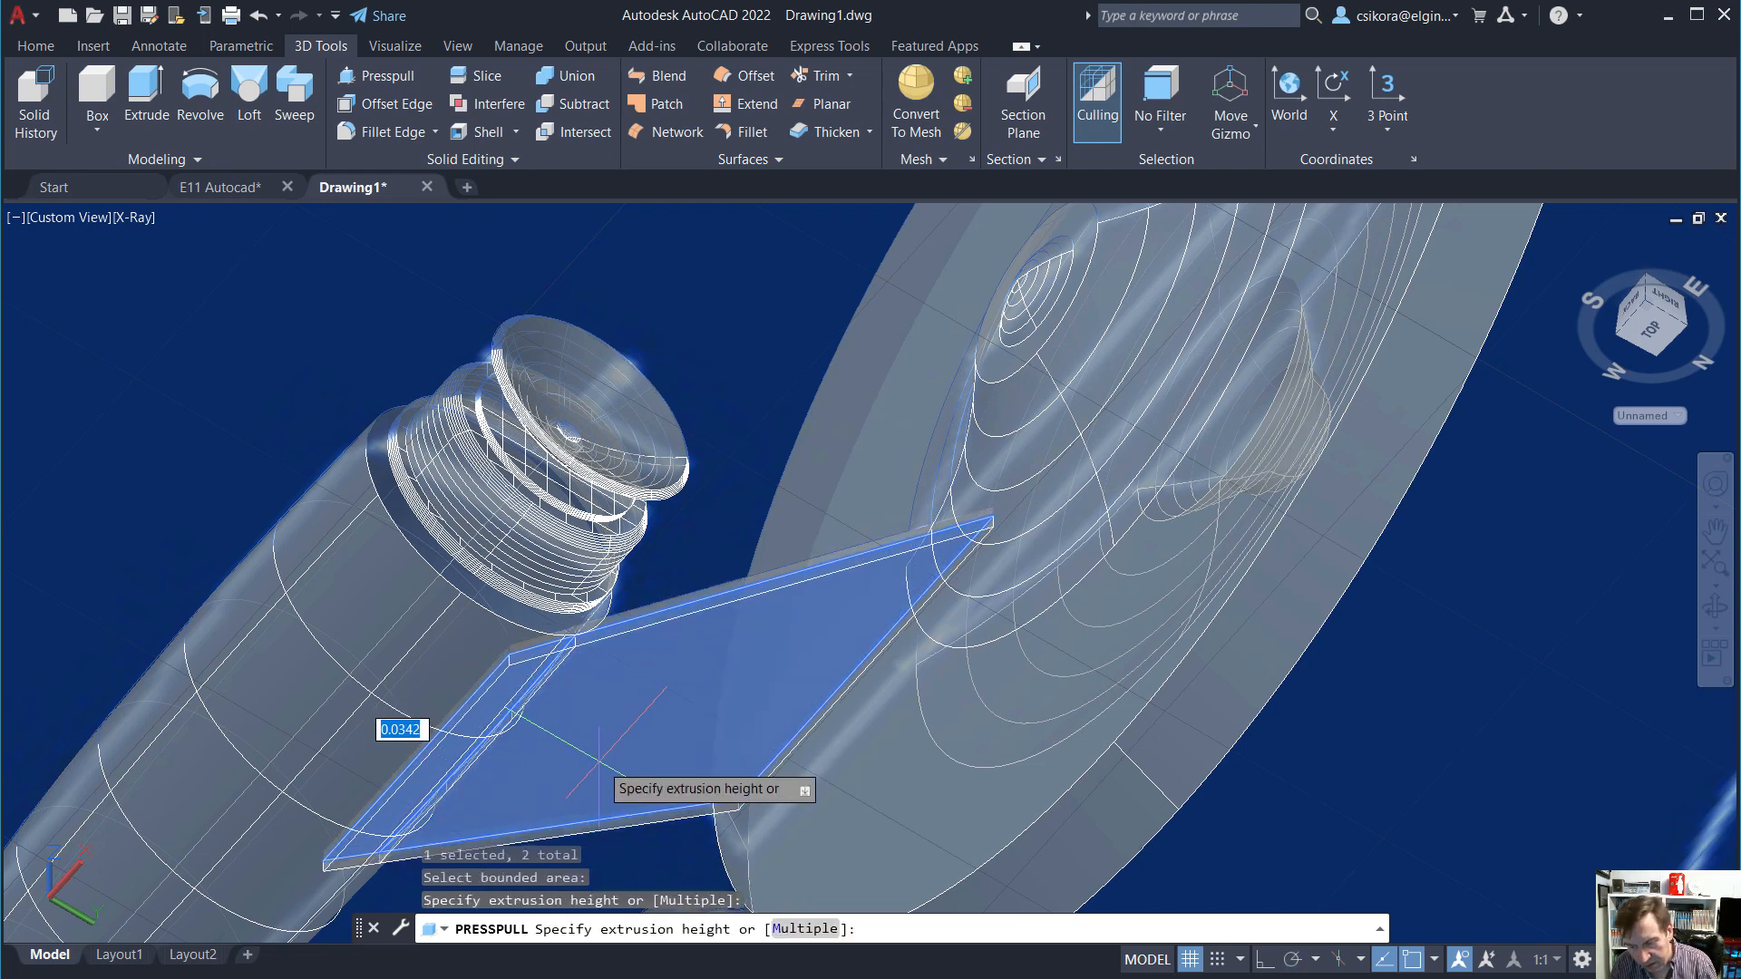
key("Return")
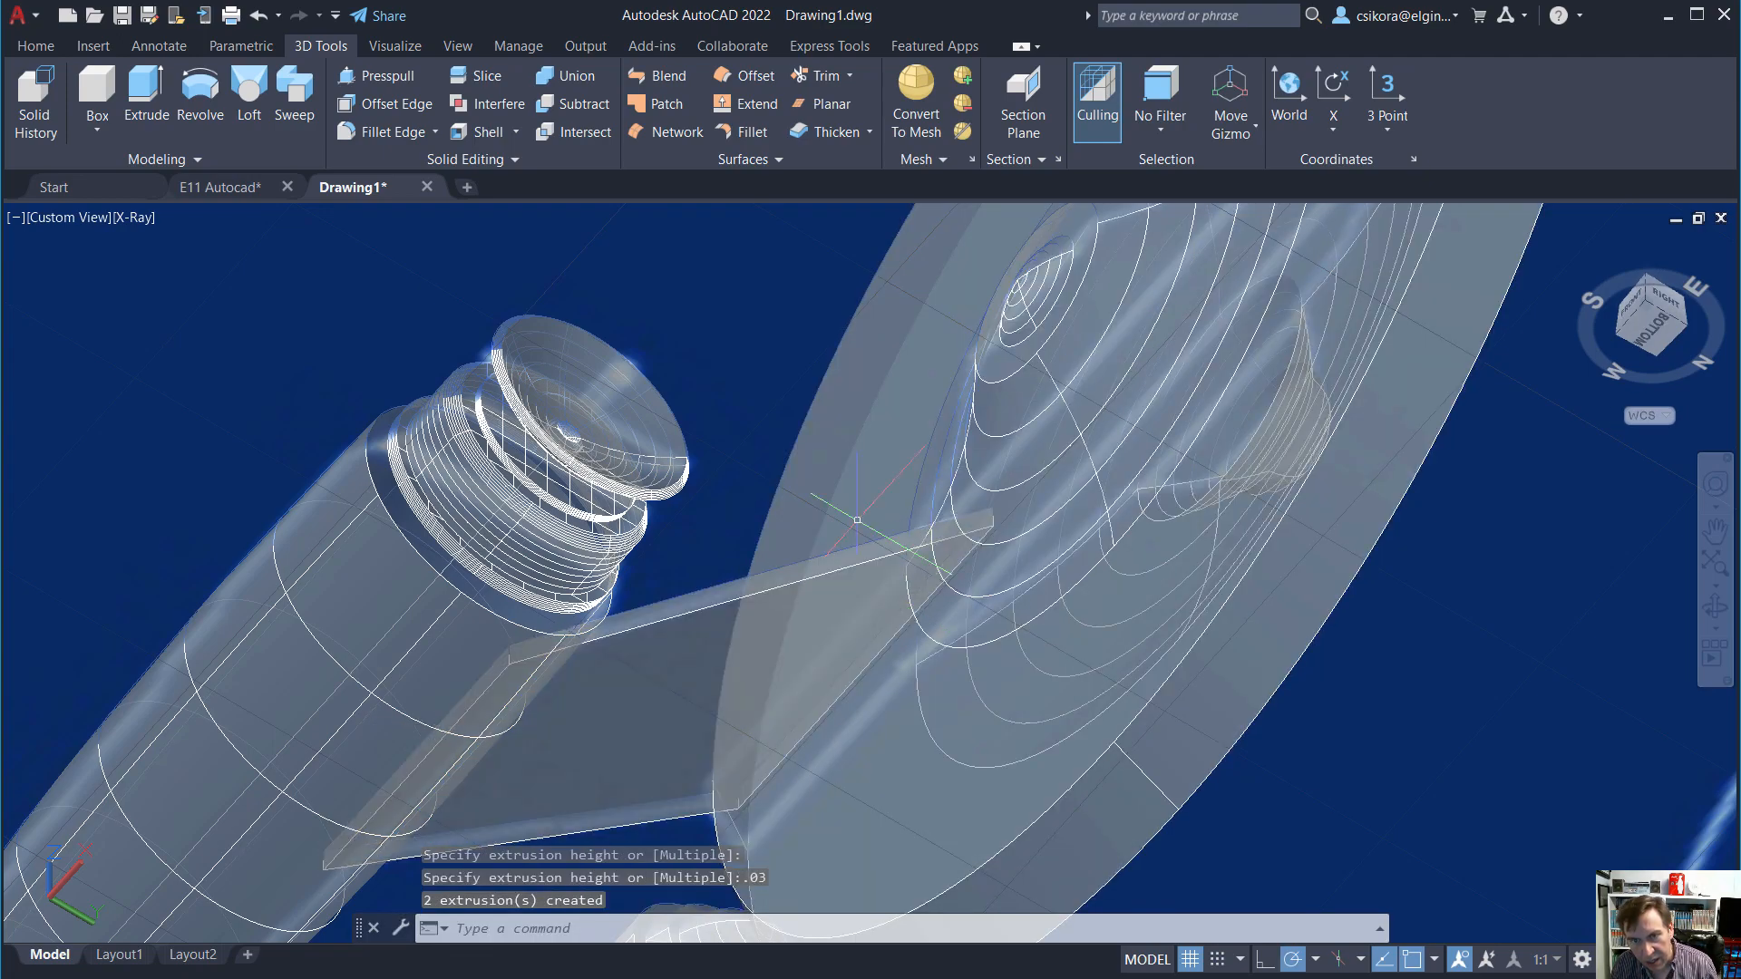
Set the Right view of the ship and rotate it 90 degrees counterclockwise so the saucer lies horizontally above the hull.
middle_click_drag(745, 419, 868, 750, "shift")
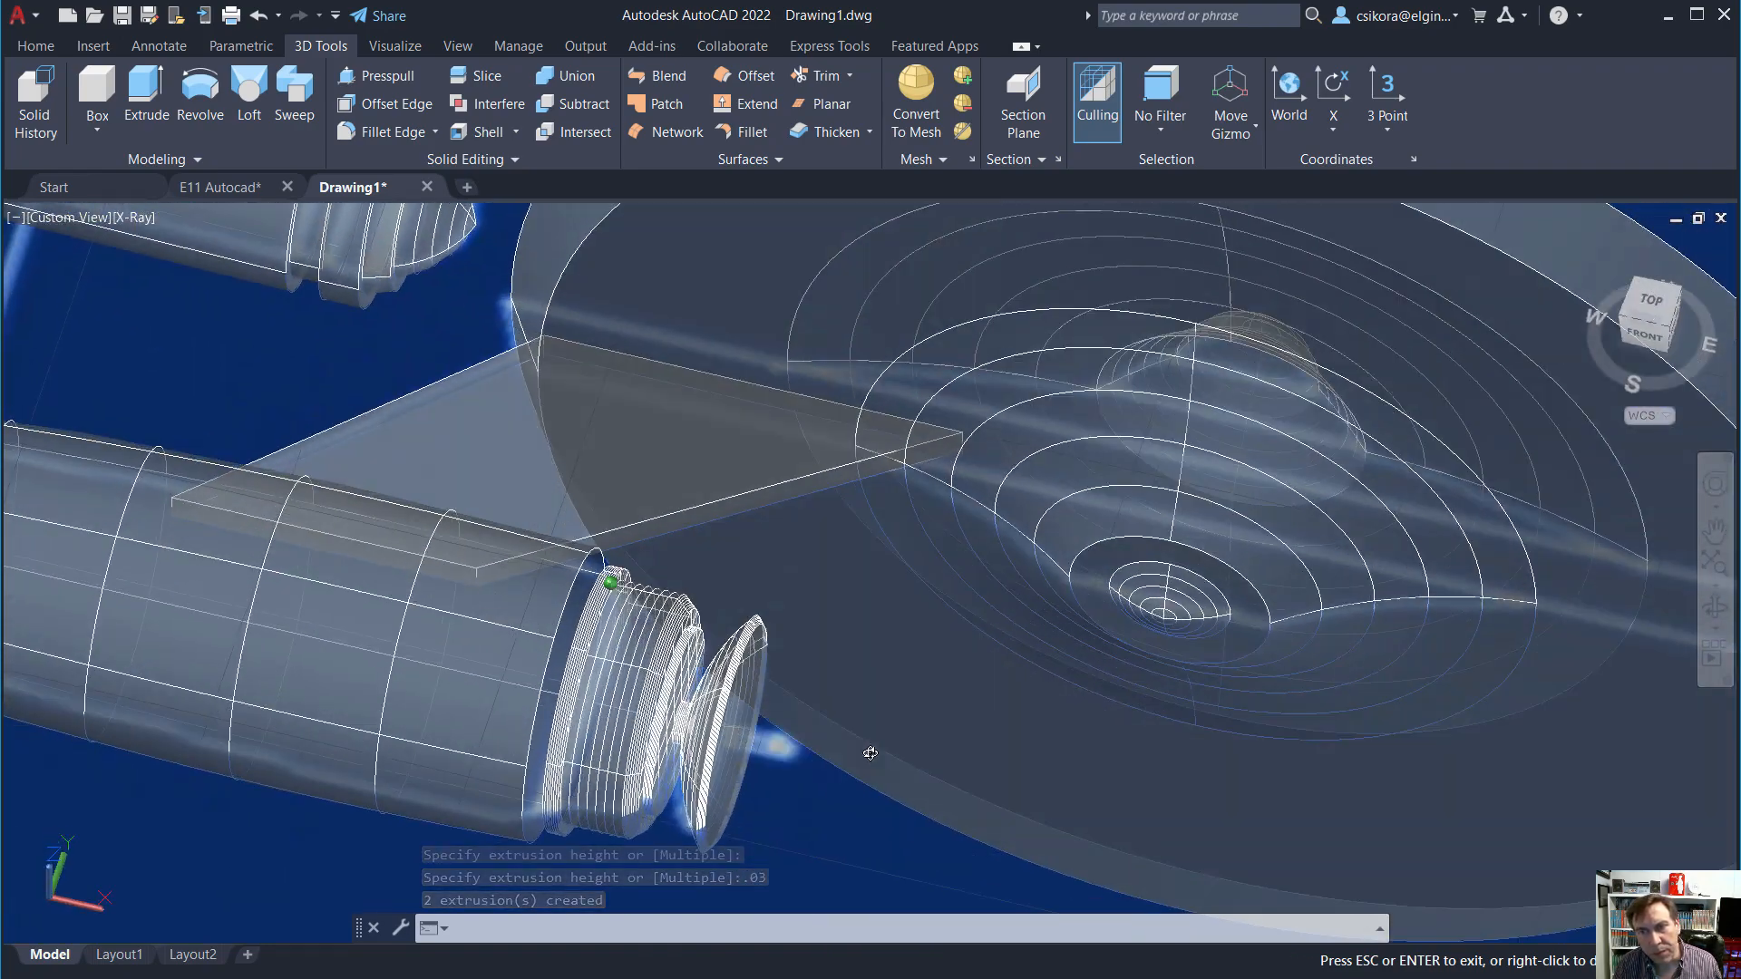
scroll(818, 608, "up", 4)
scroll(815, 608, "down", 8)
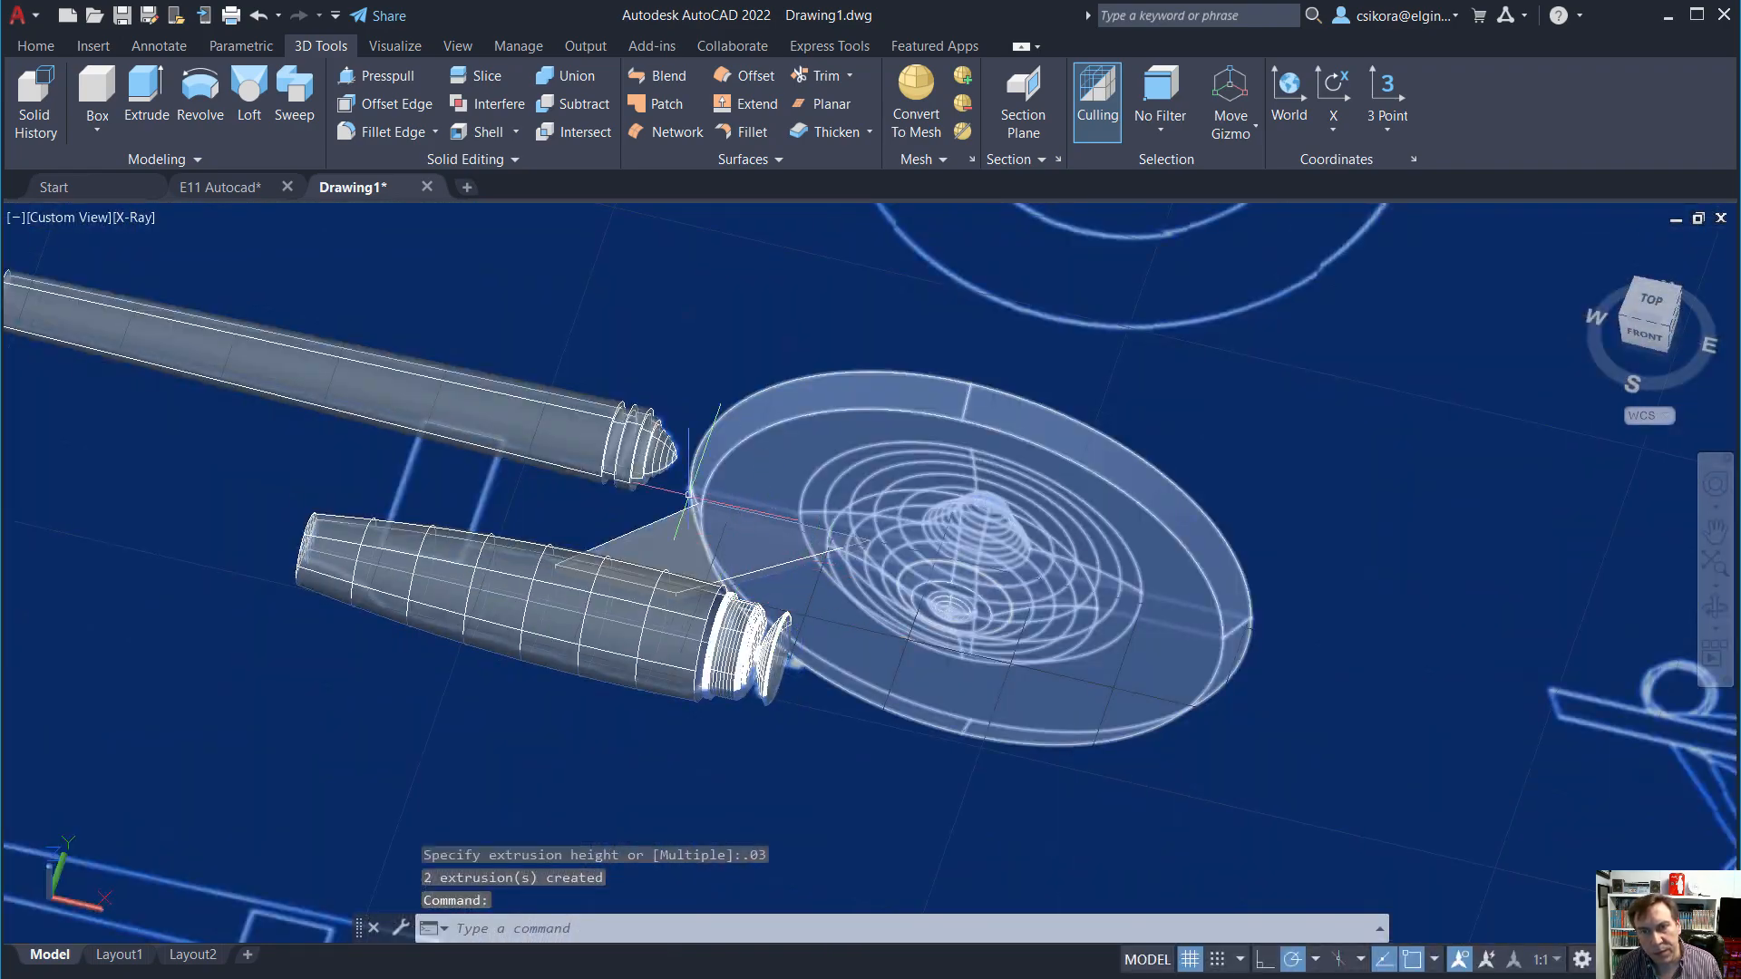
mouse_move(668, 409)
middle_mouse_down("shift")
mouse_move(651, 506)
mouse_move(583, 510)
mouse_move(635, 408)
middle_mouse_up("shift")
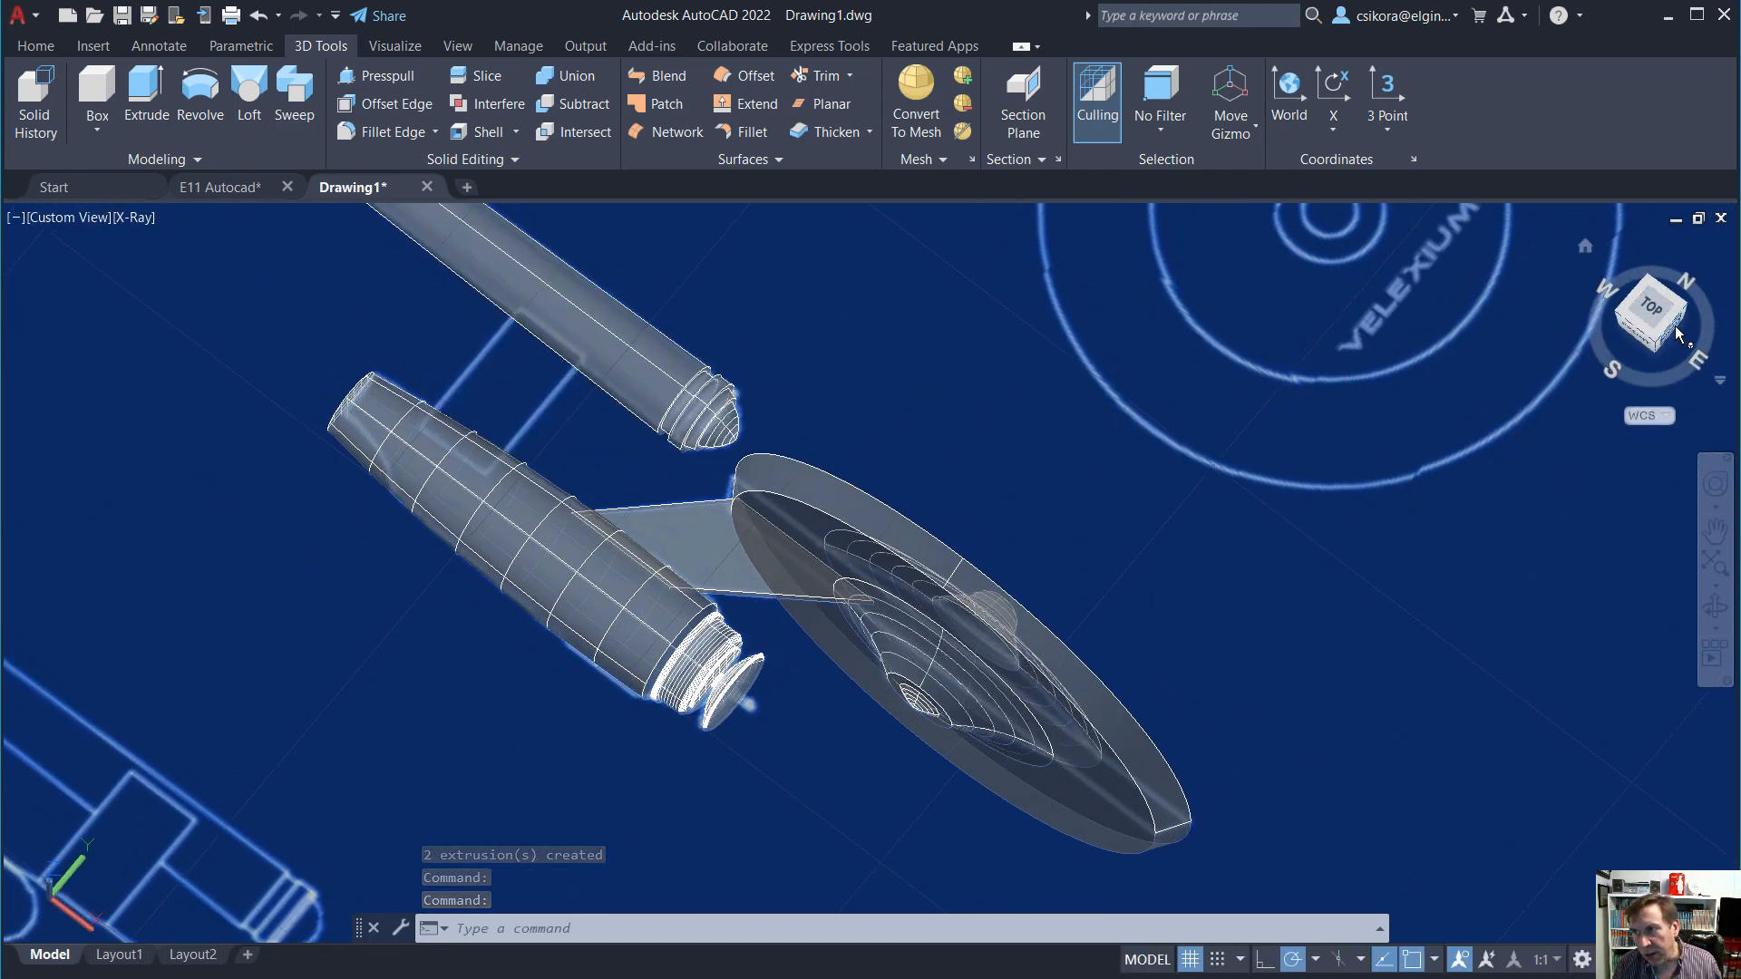
left_click_drag(1675, 334, 1657, 312)
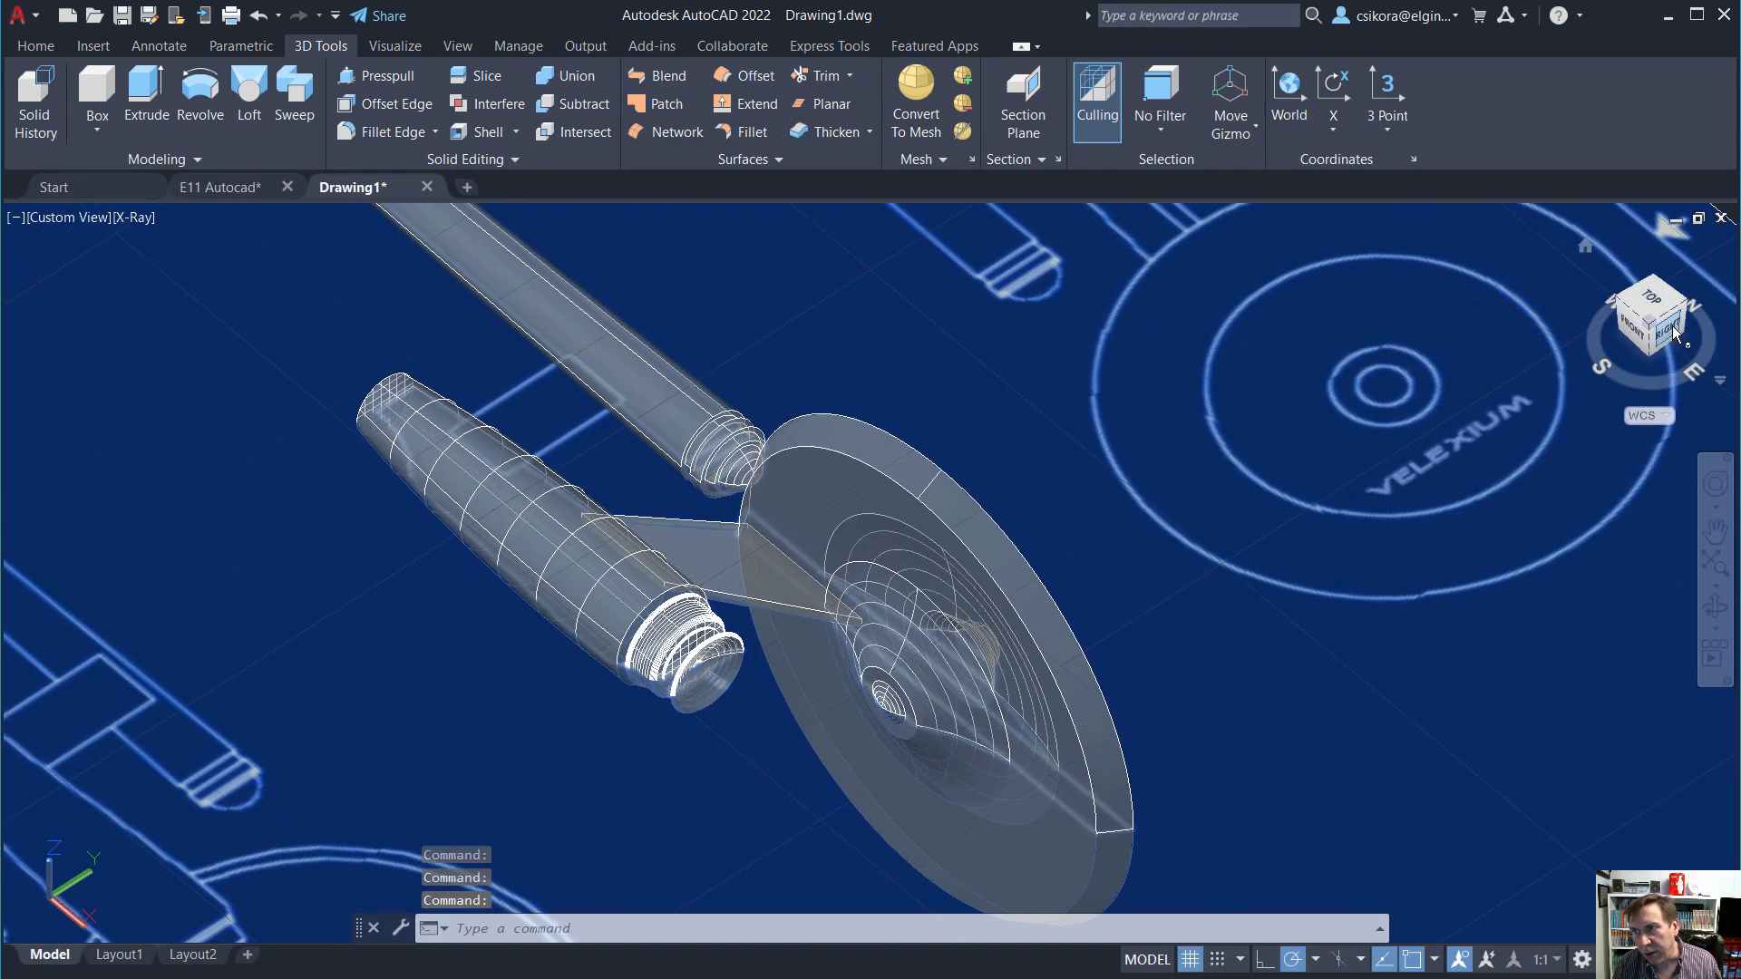
left_click(1671, 329)
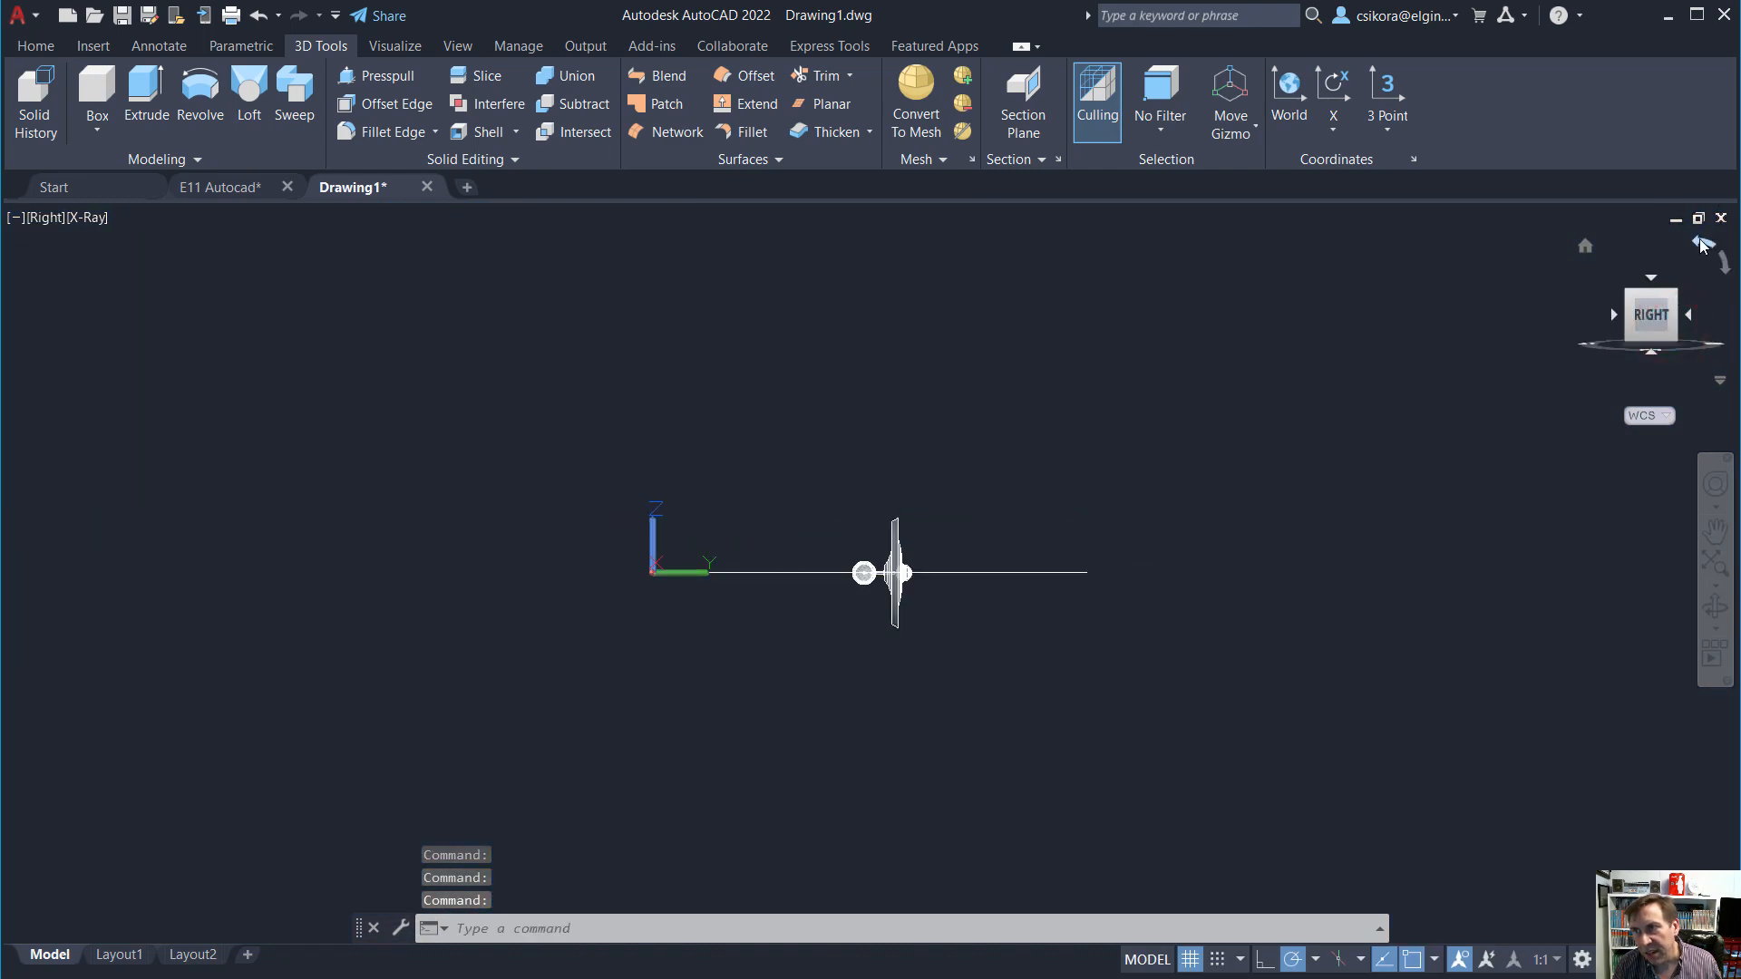
left_click(1700, 245)
scroll(841, 582, "up", 10)
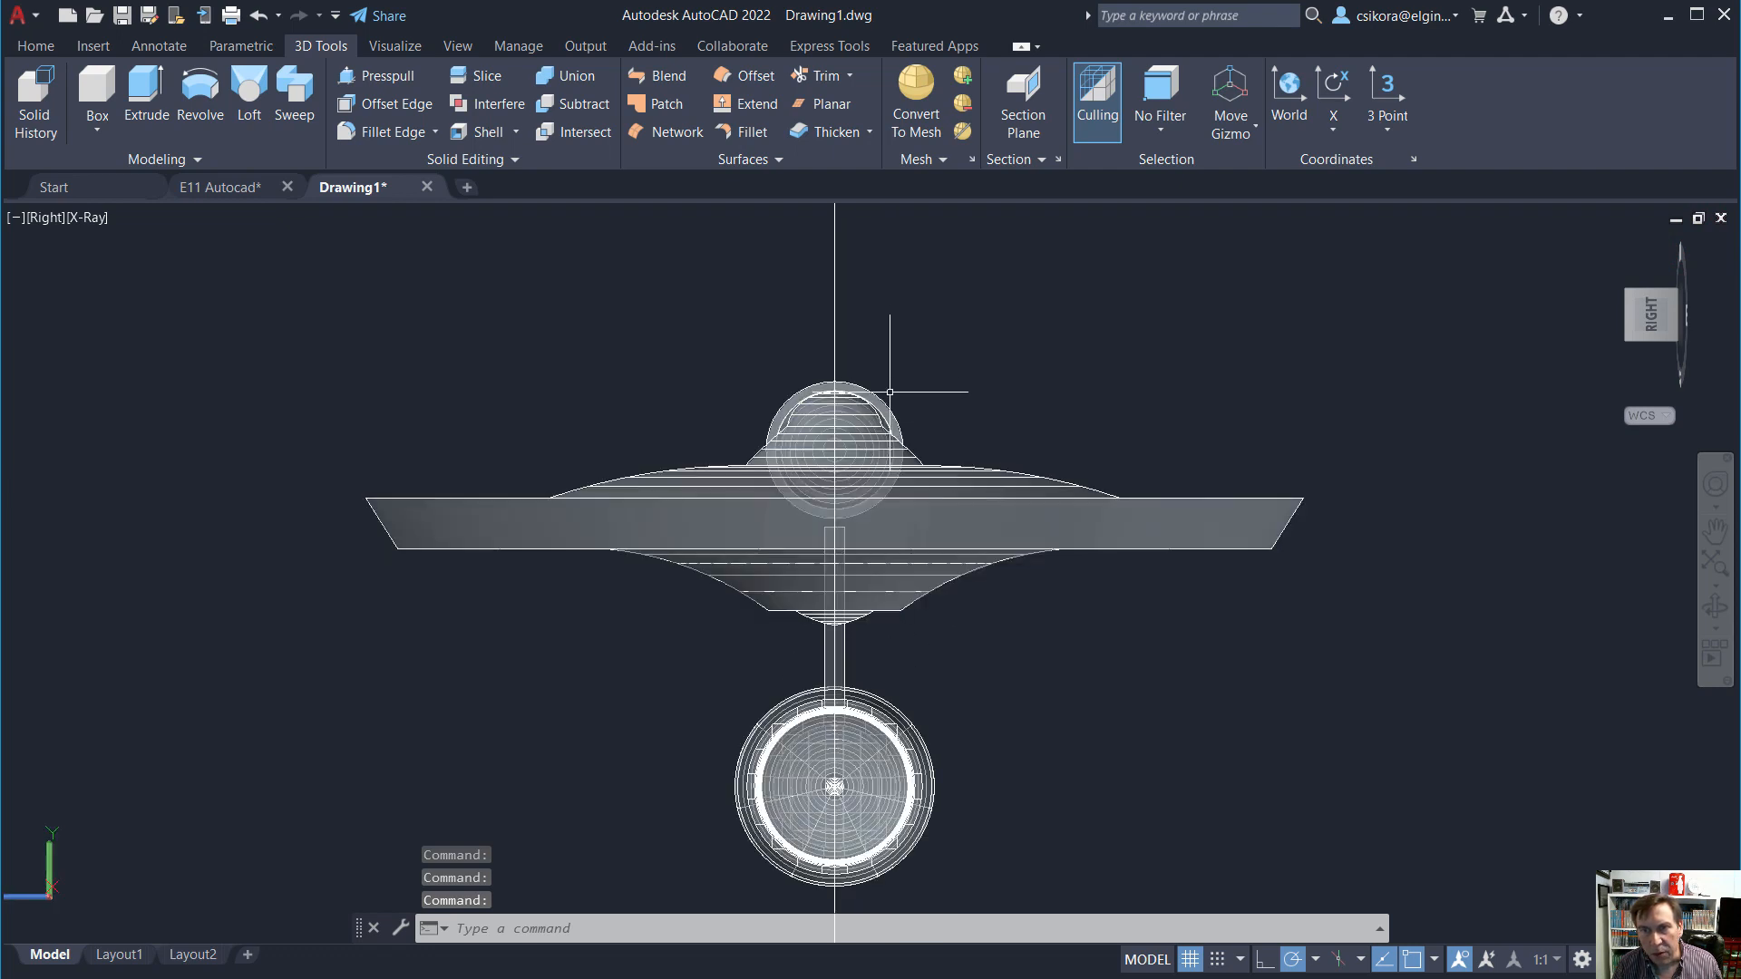
left_click(1333, 136)
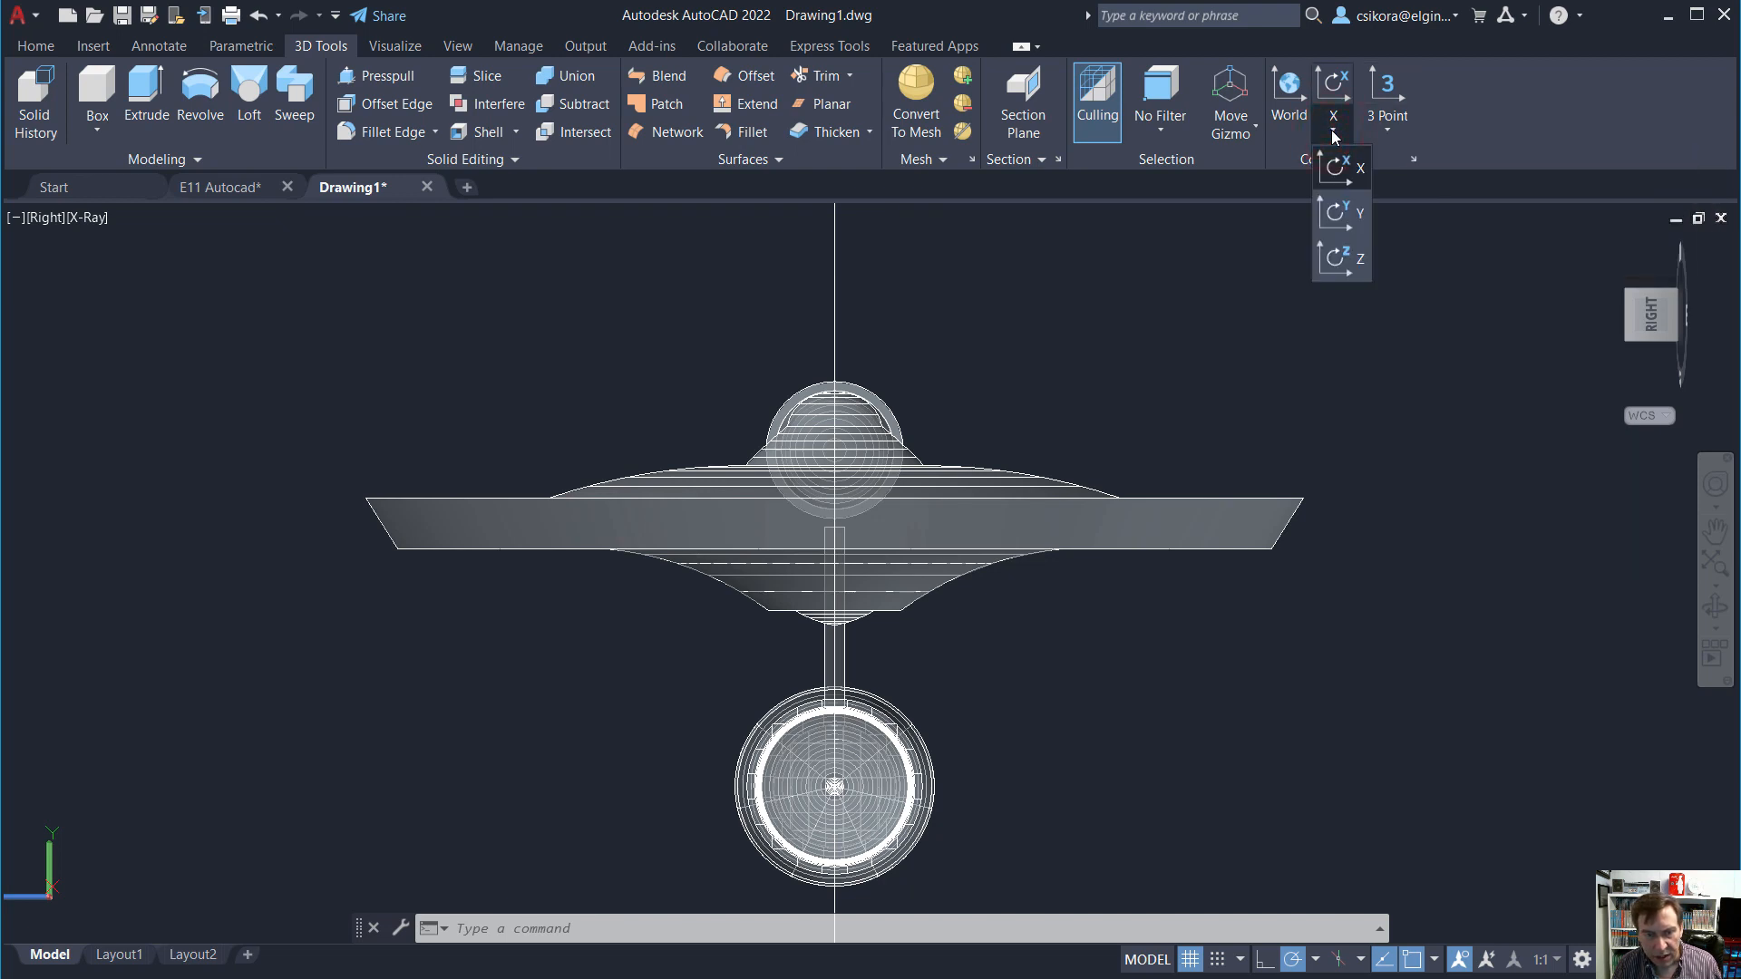
left_click(1255, 373)
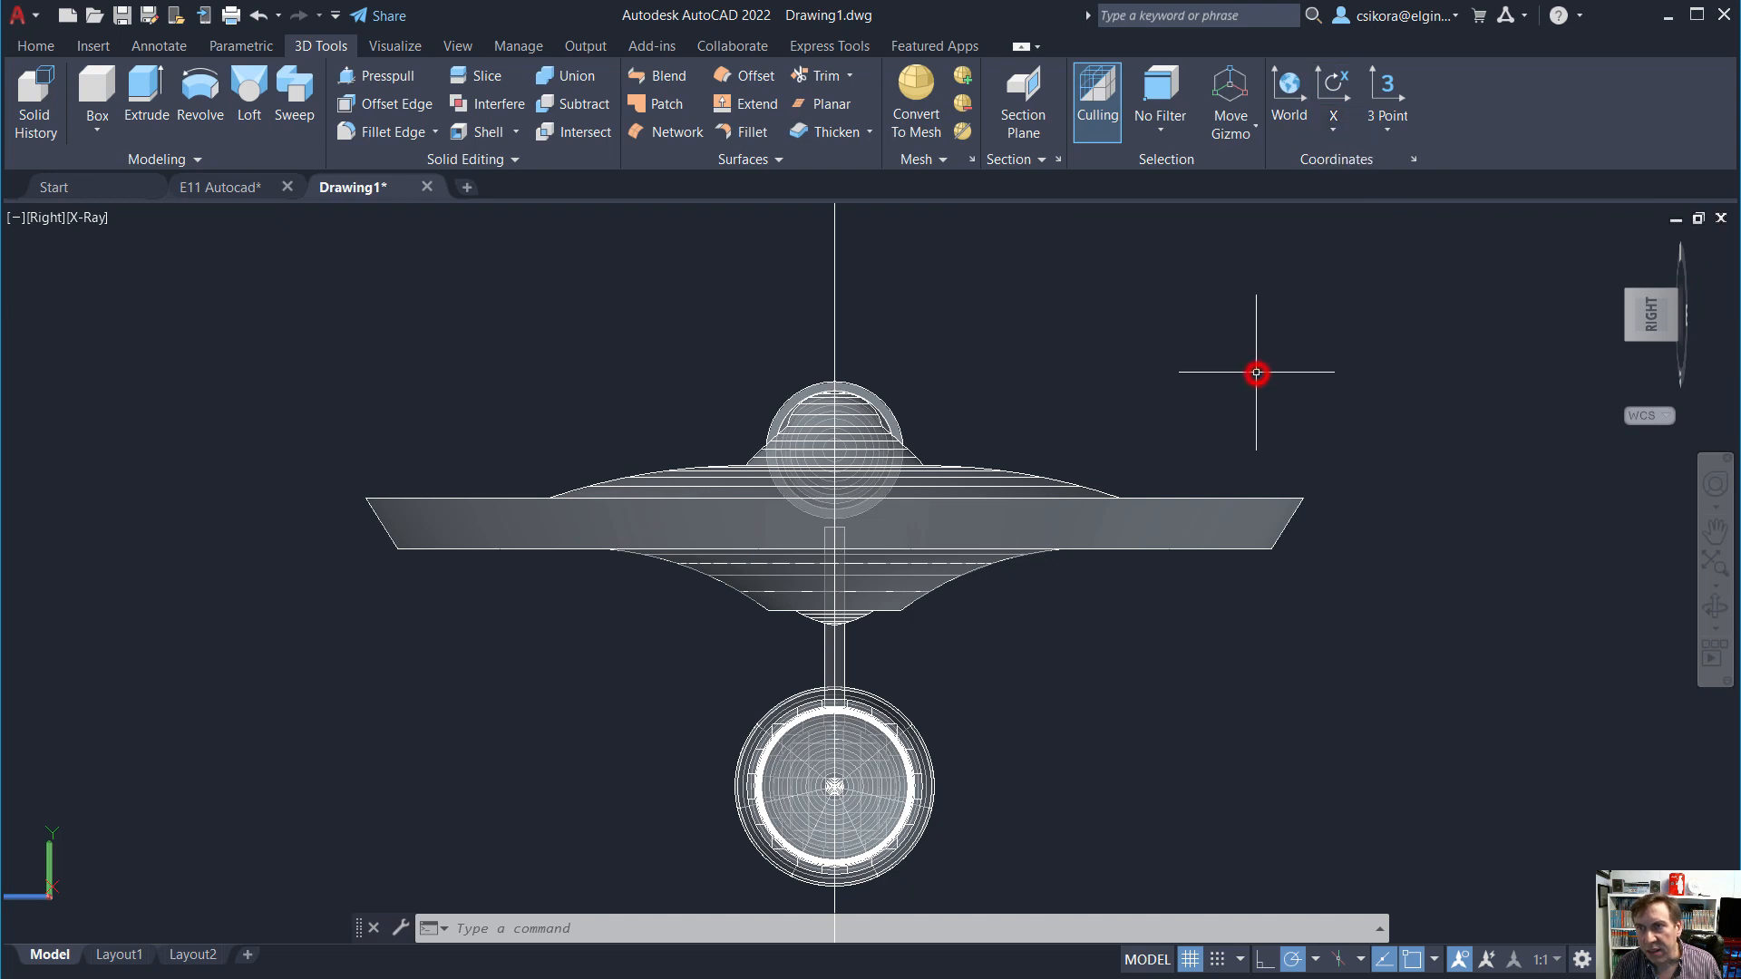
Rotate the UCS 90 degrees about its Y axis.
left_click(1420, 160)
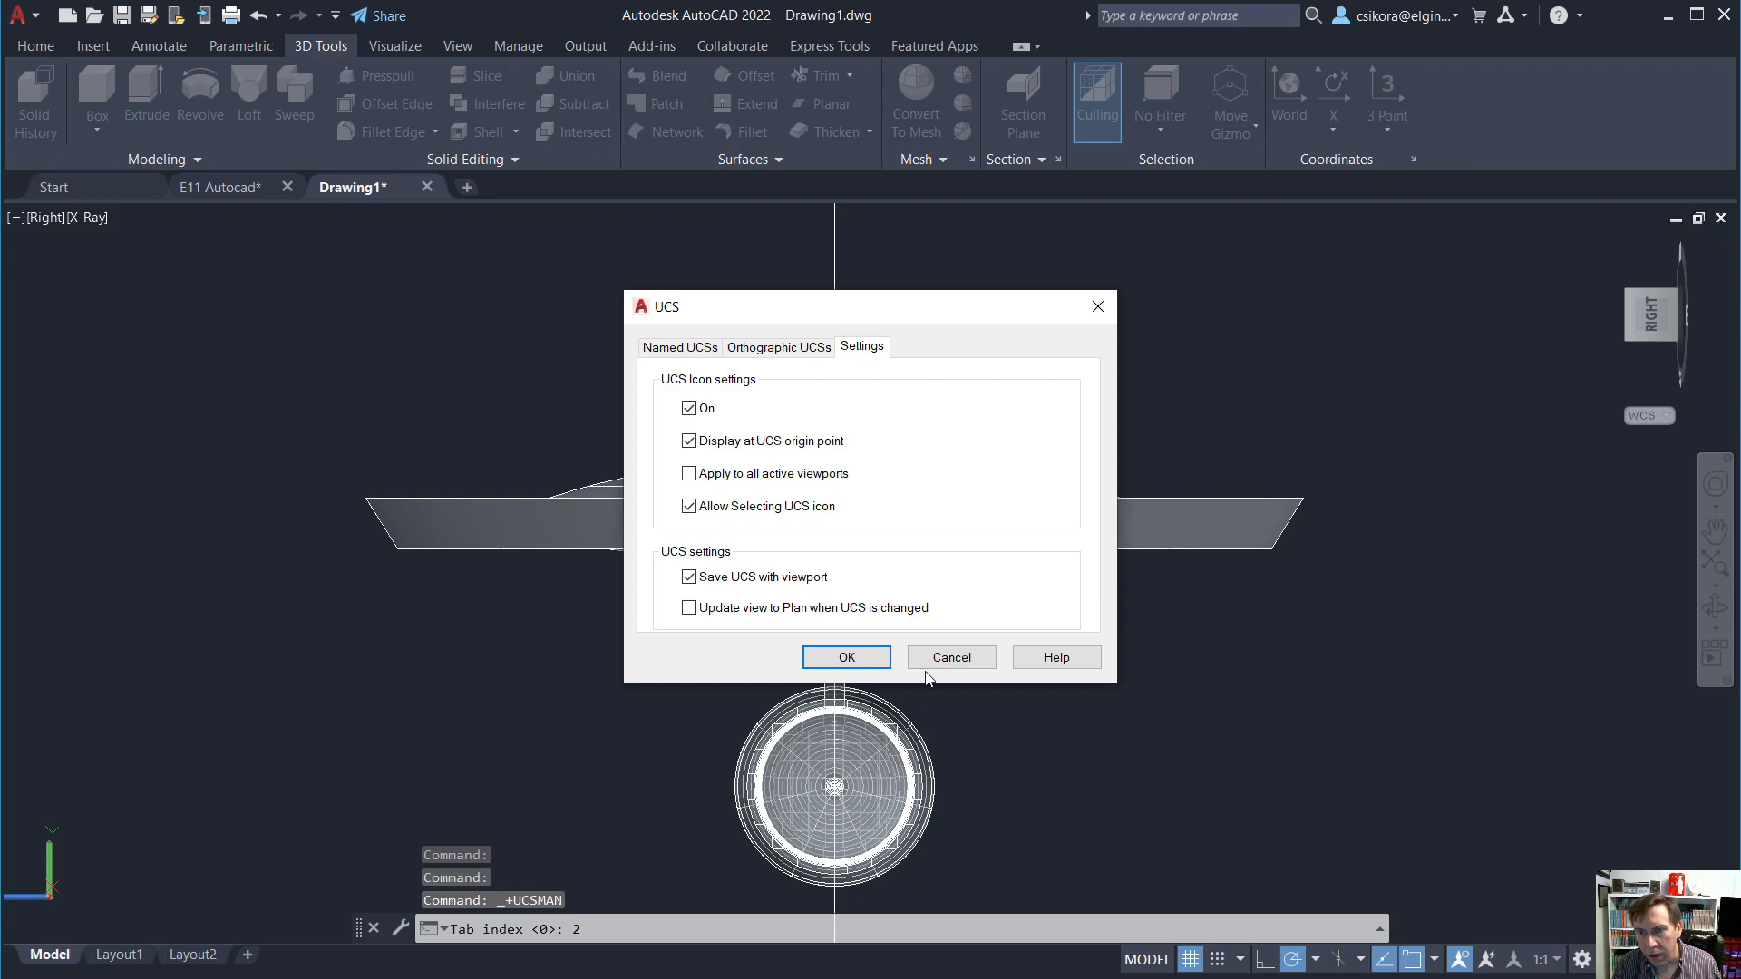
left_click(941, 656)
middle_click_drag(941, 649, 978, 573, "shift")
scroll(975, 571, "up", 5)
scroll(976, 569, "down", 14)
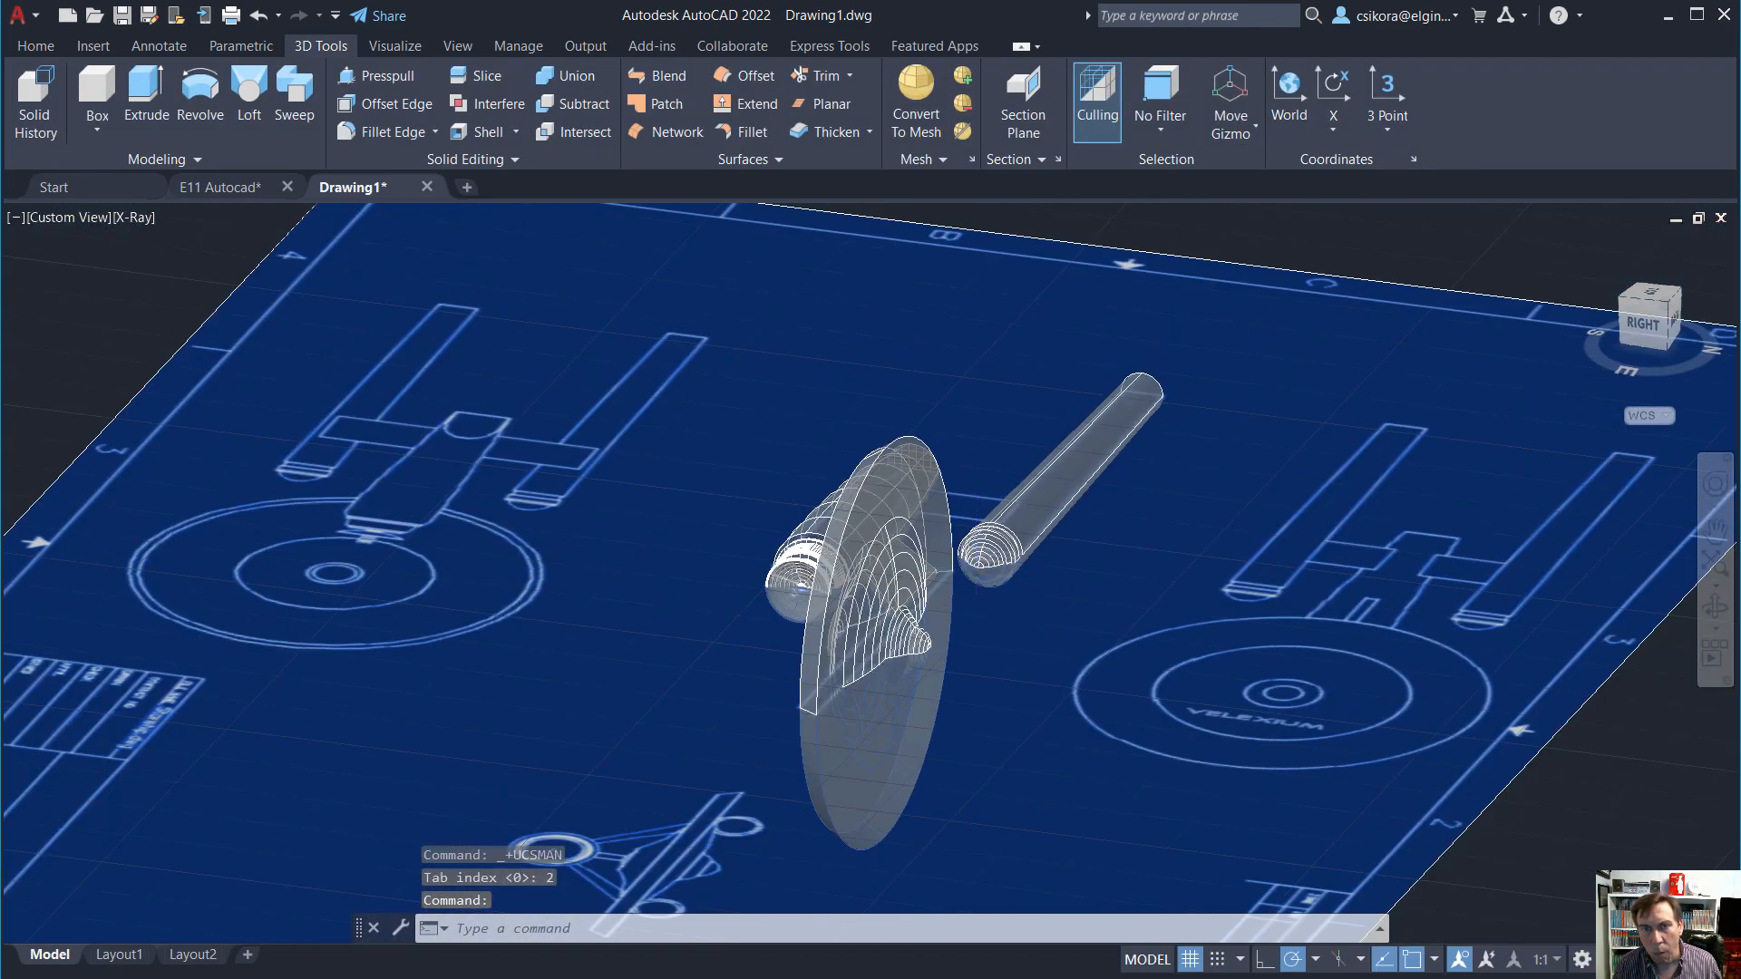
scroll(975, 572, "up", 3)
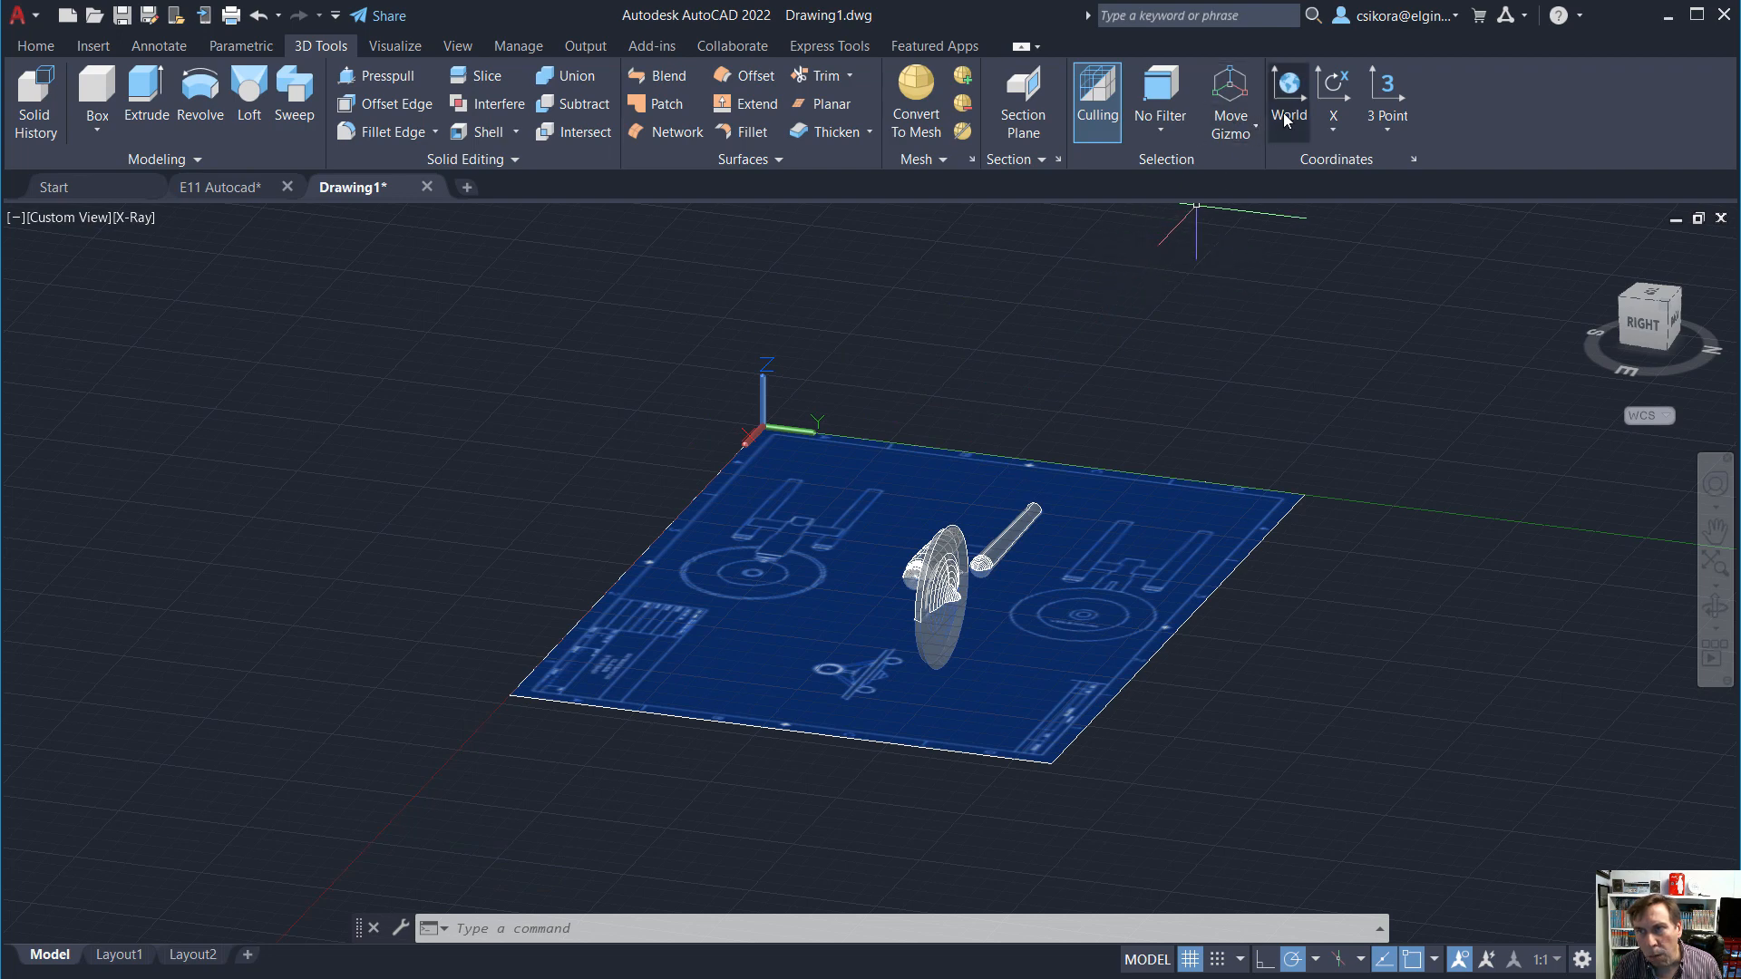
left_click(1338, 124)
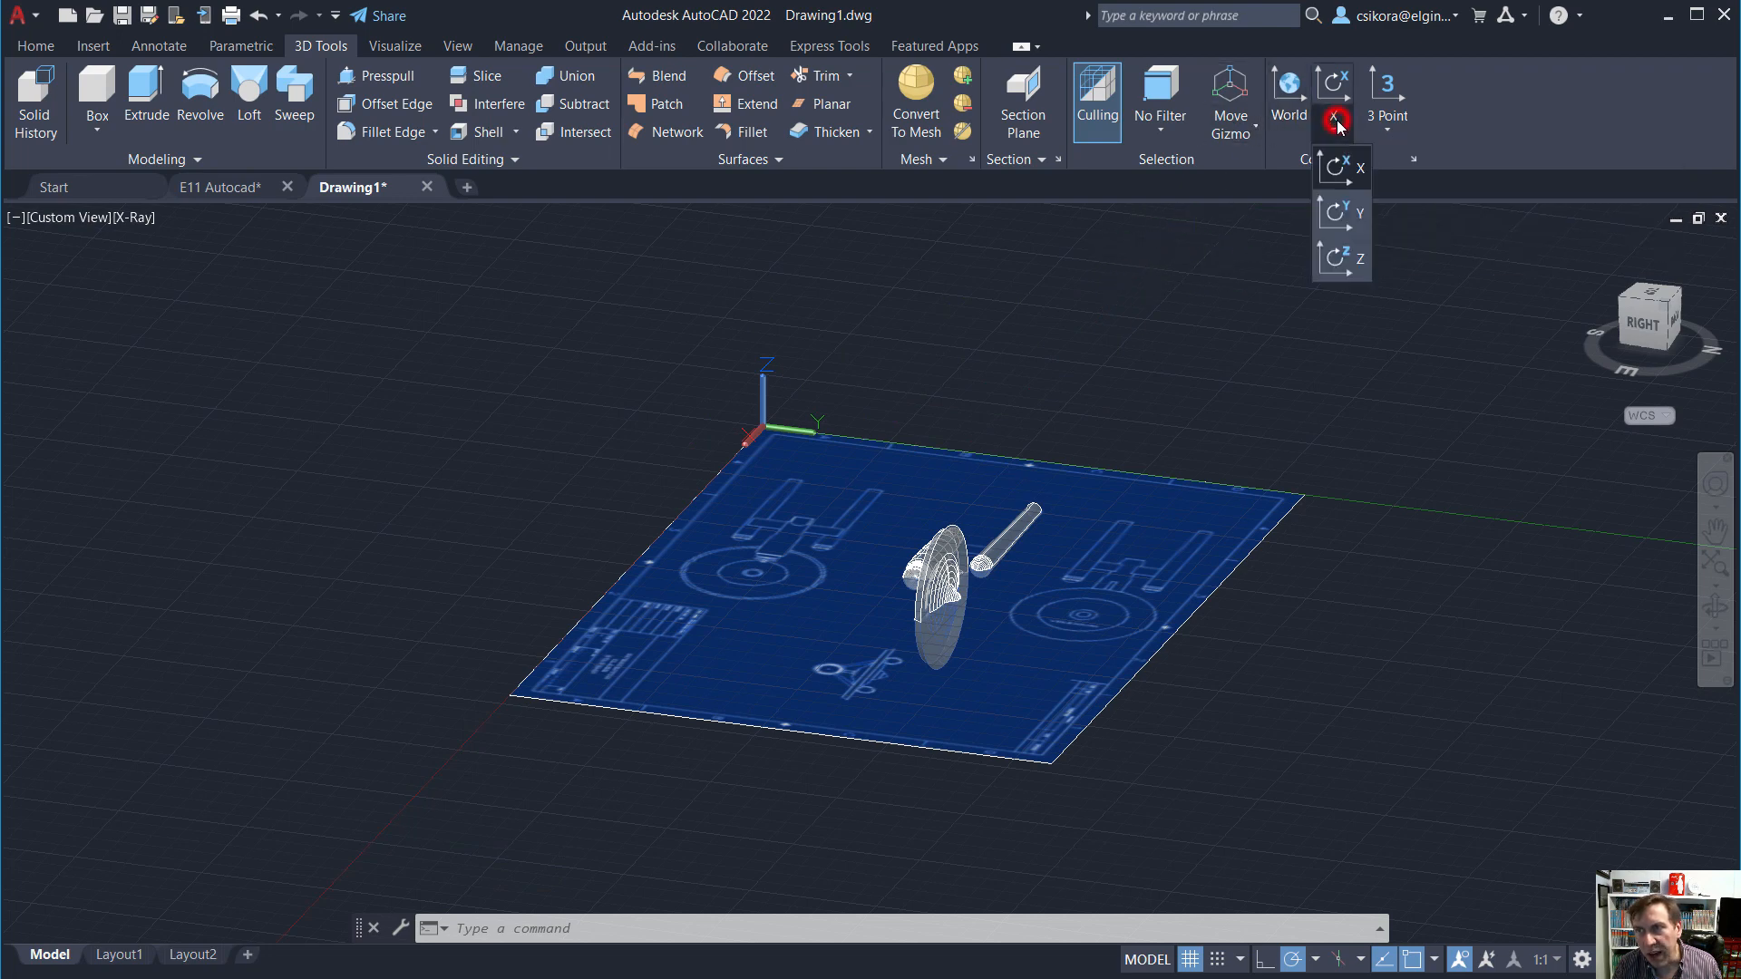
left_click(1339, 216)
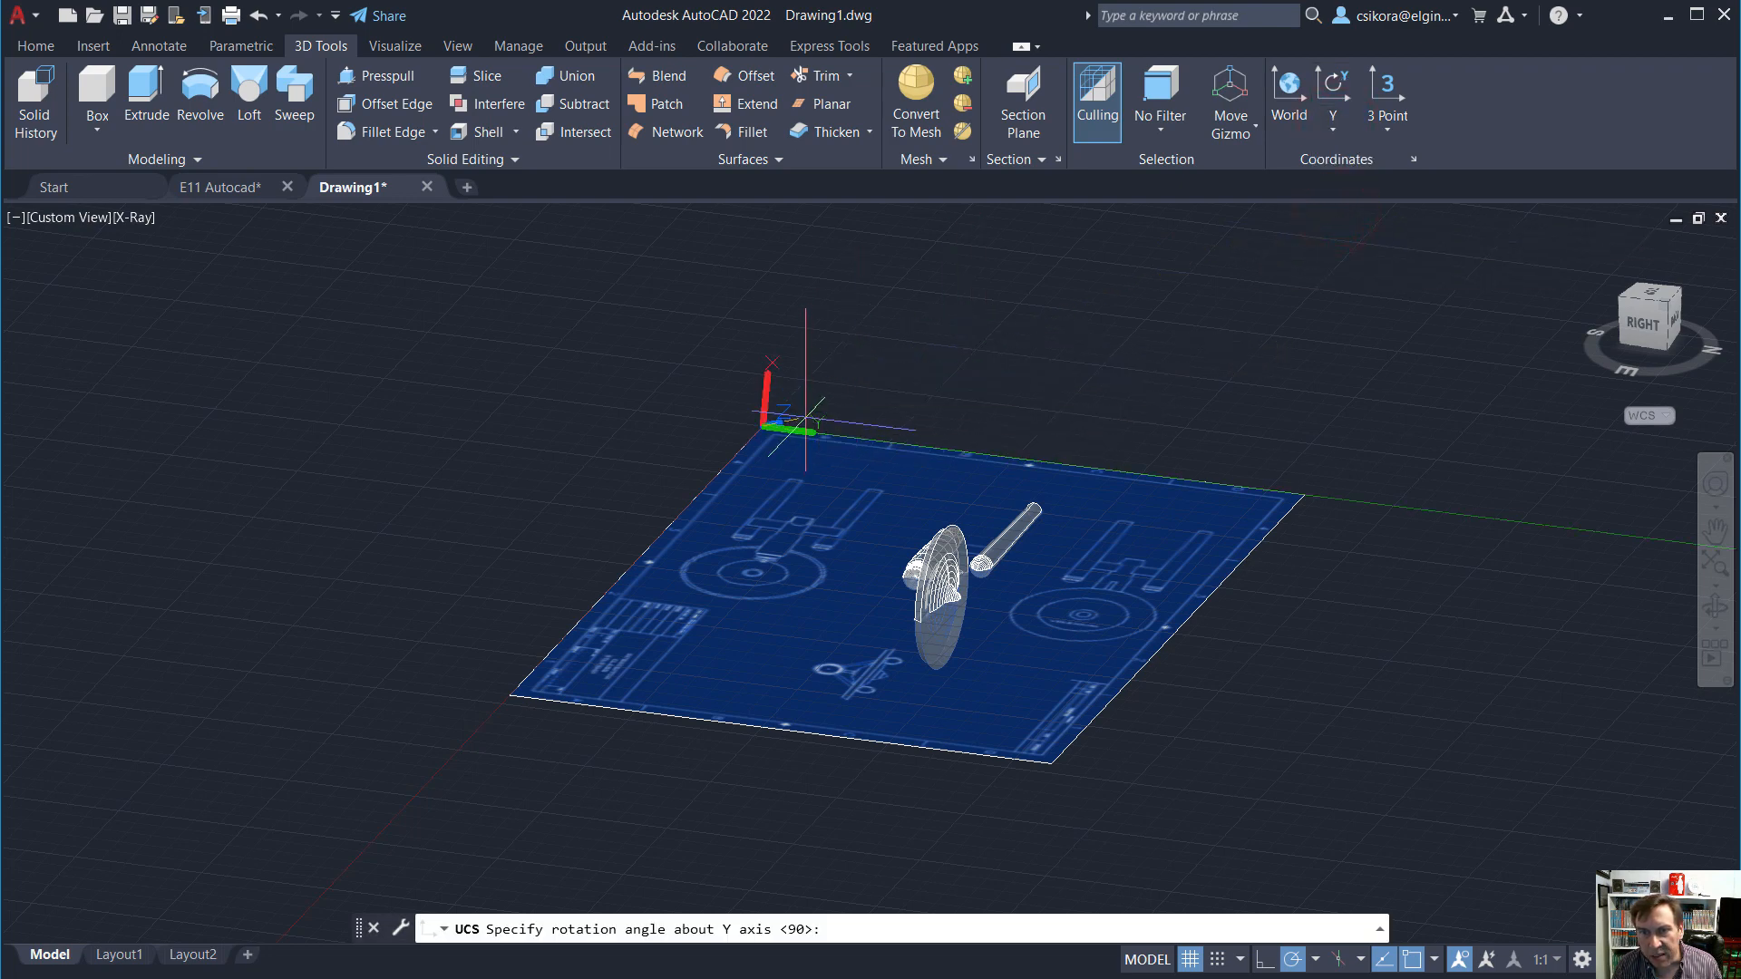
left_click(650, 554)
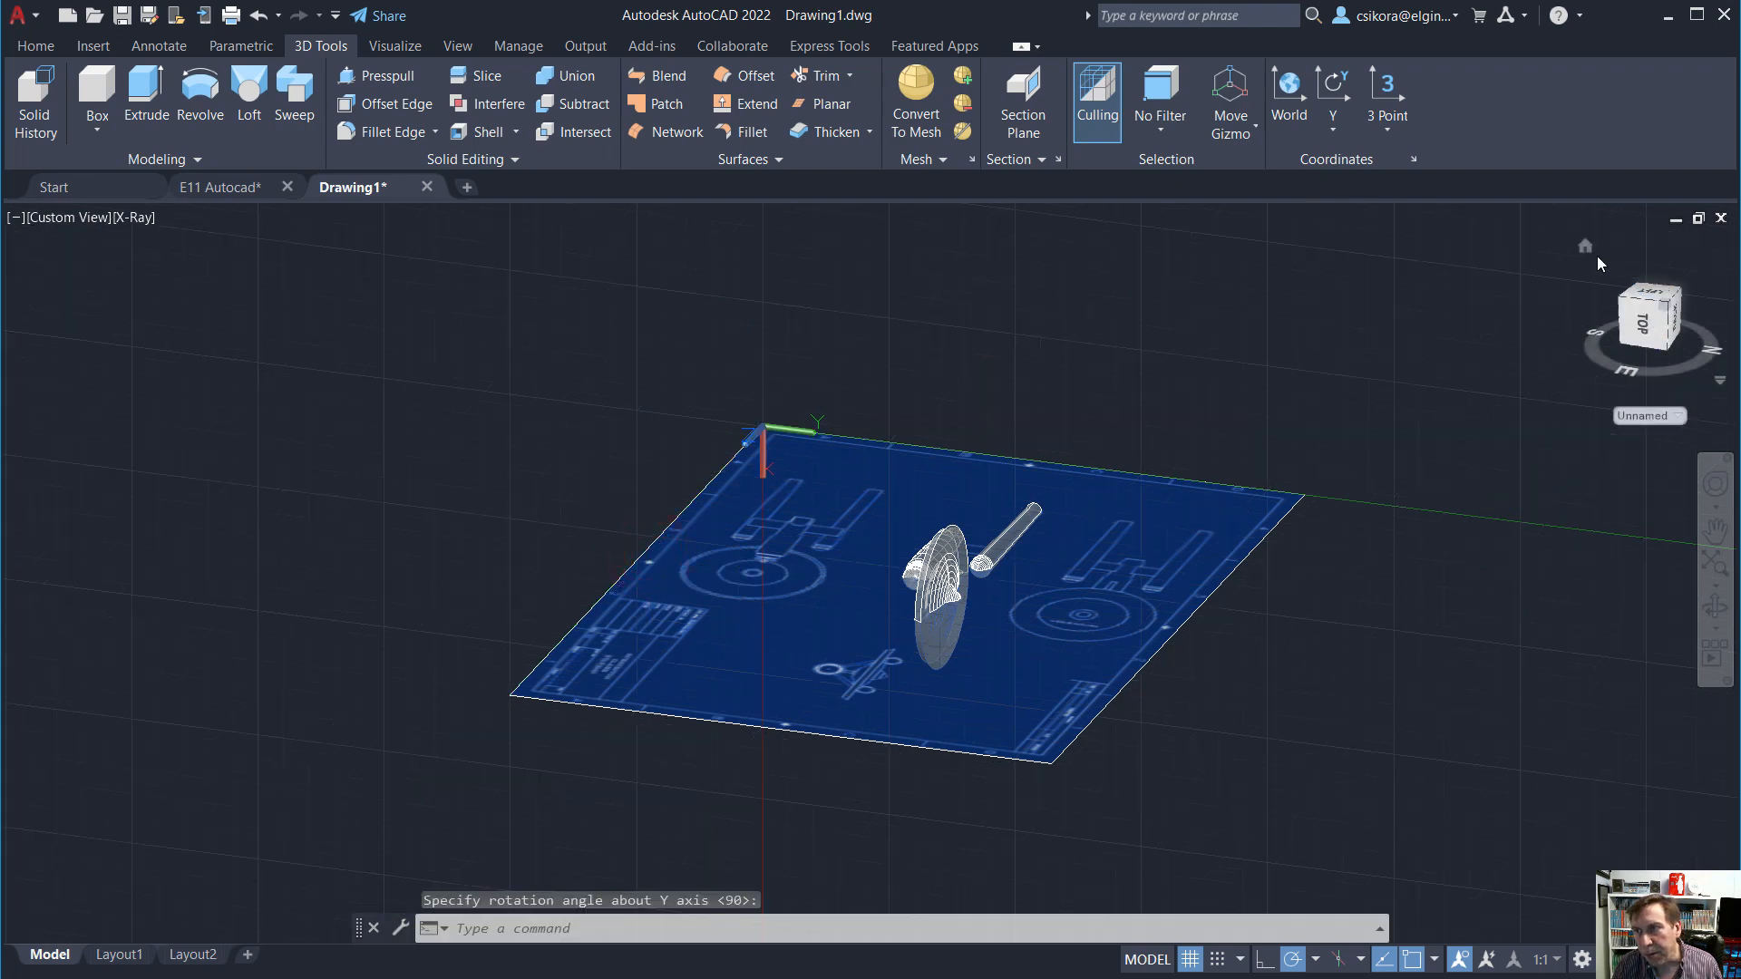
Set the Top view of the rotated UCS and rotate it 90 degrees counterclockwise so the saucer lies horizontally above the hull.
left_click(1639, 323)
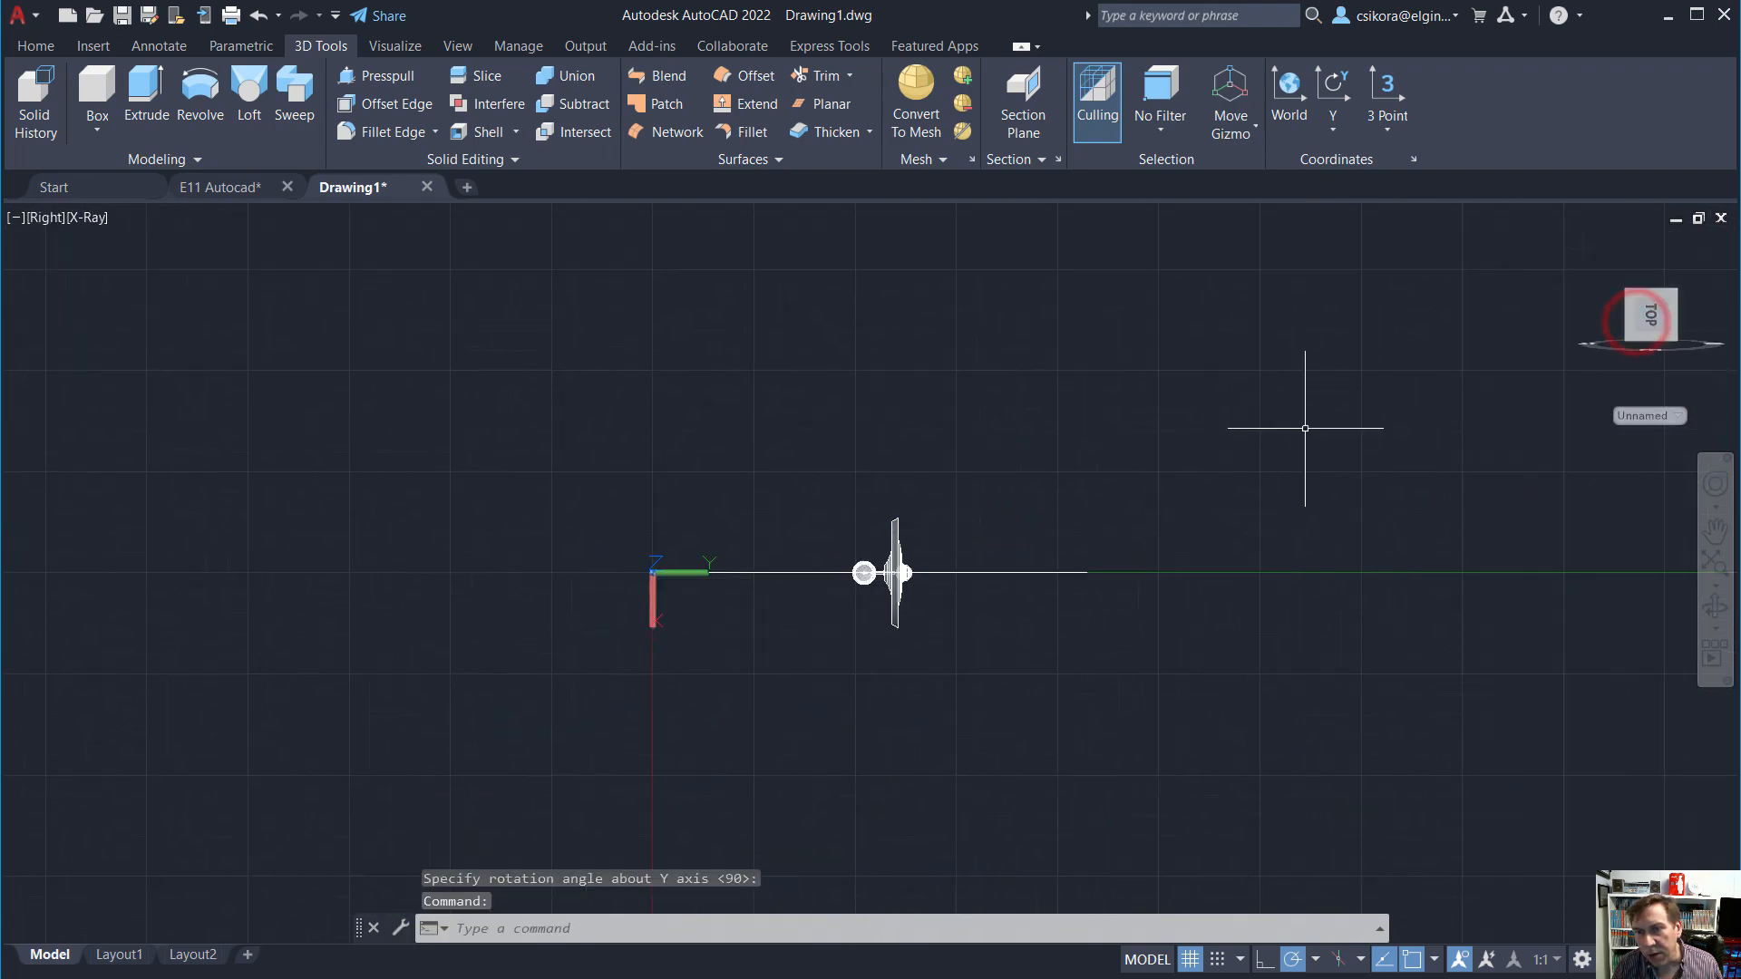
left_click(1701, 241)
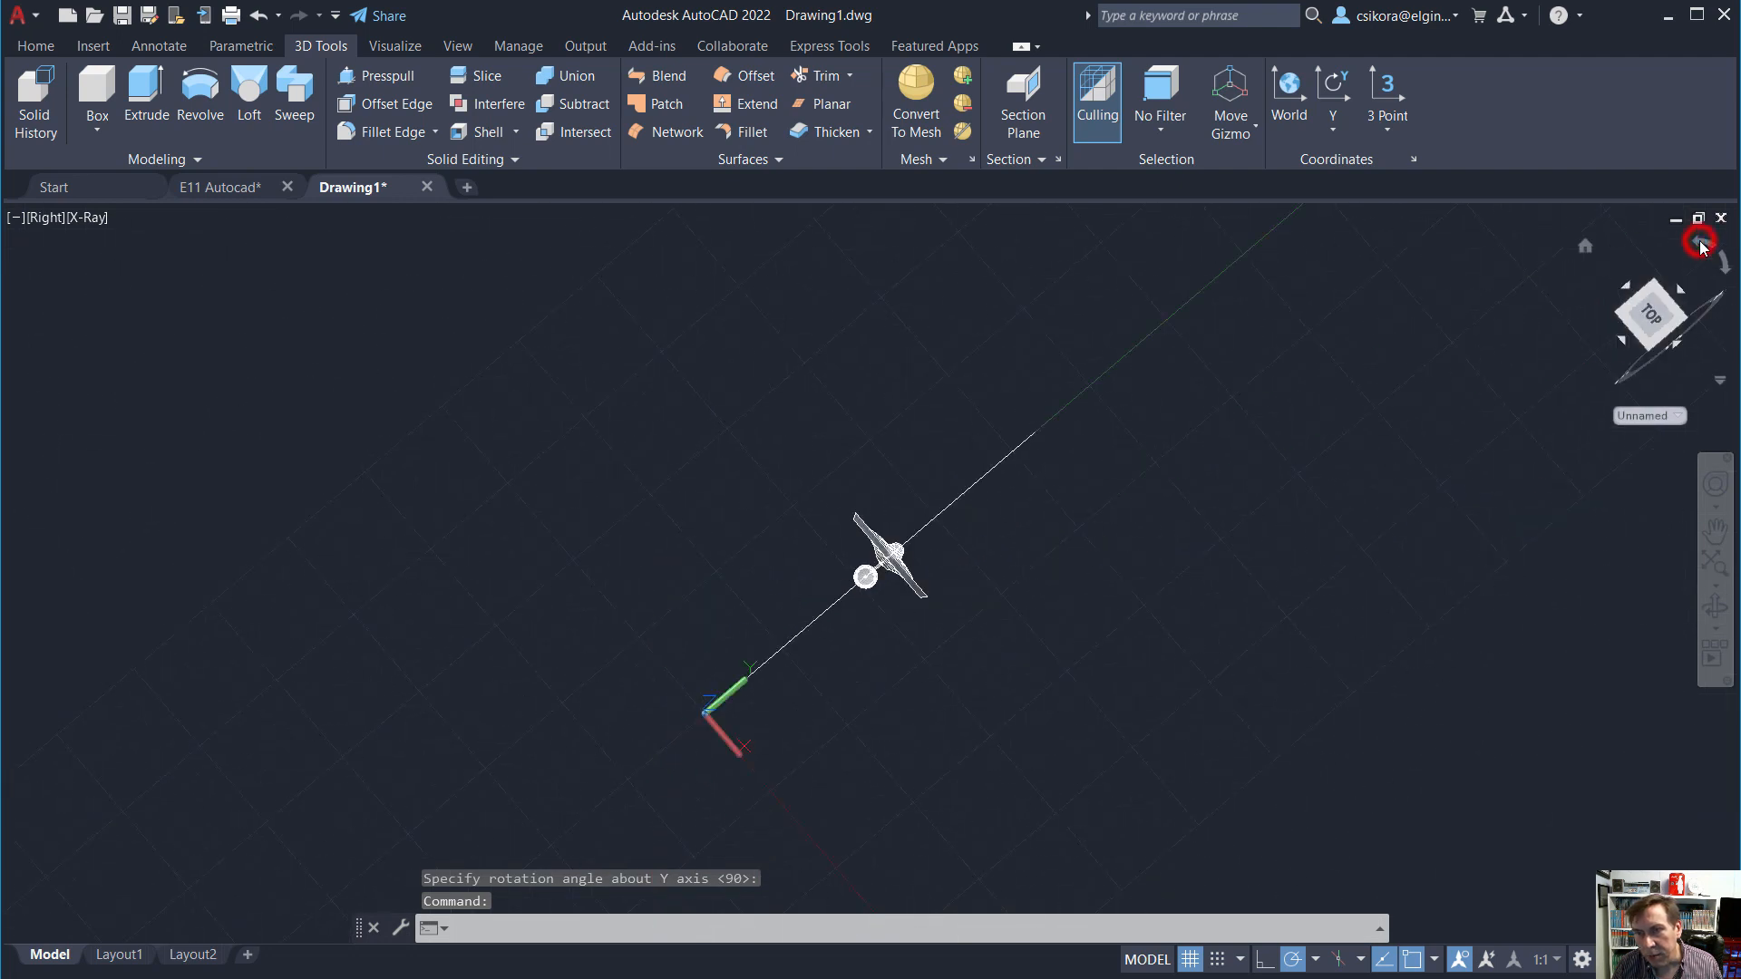
scroll(977, 568, "up", 3)
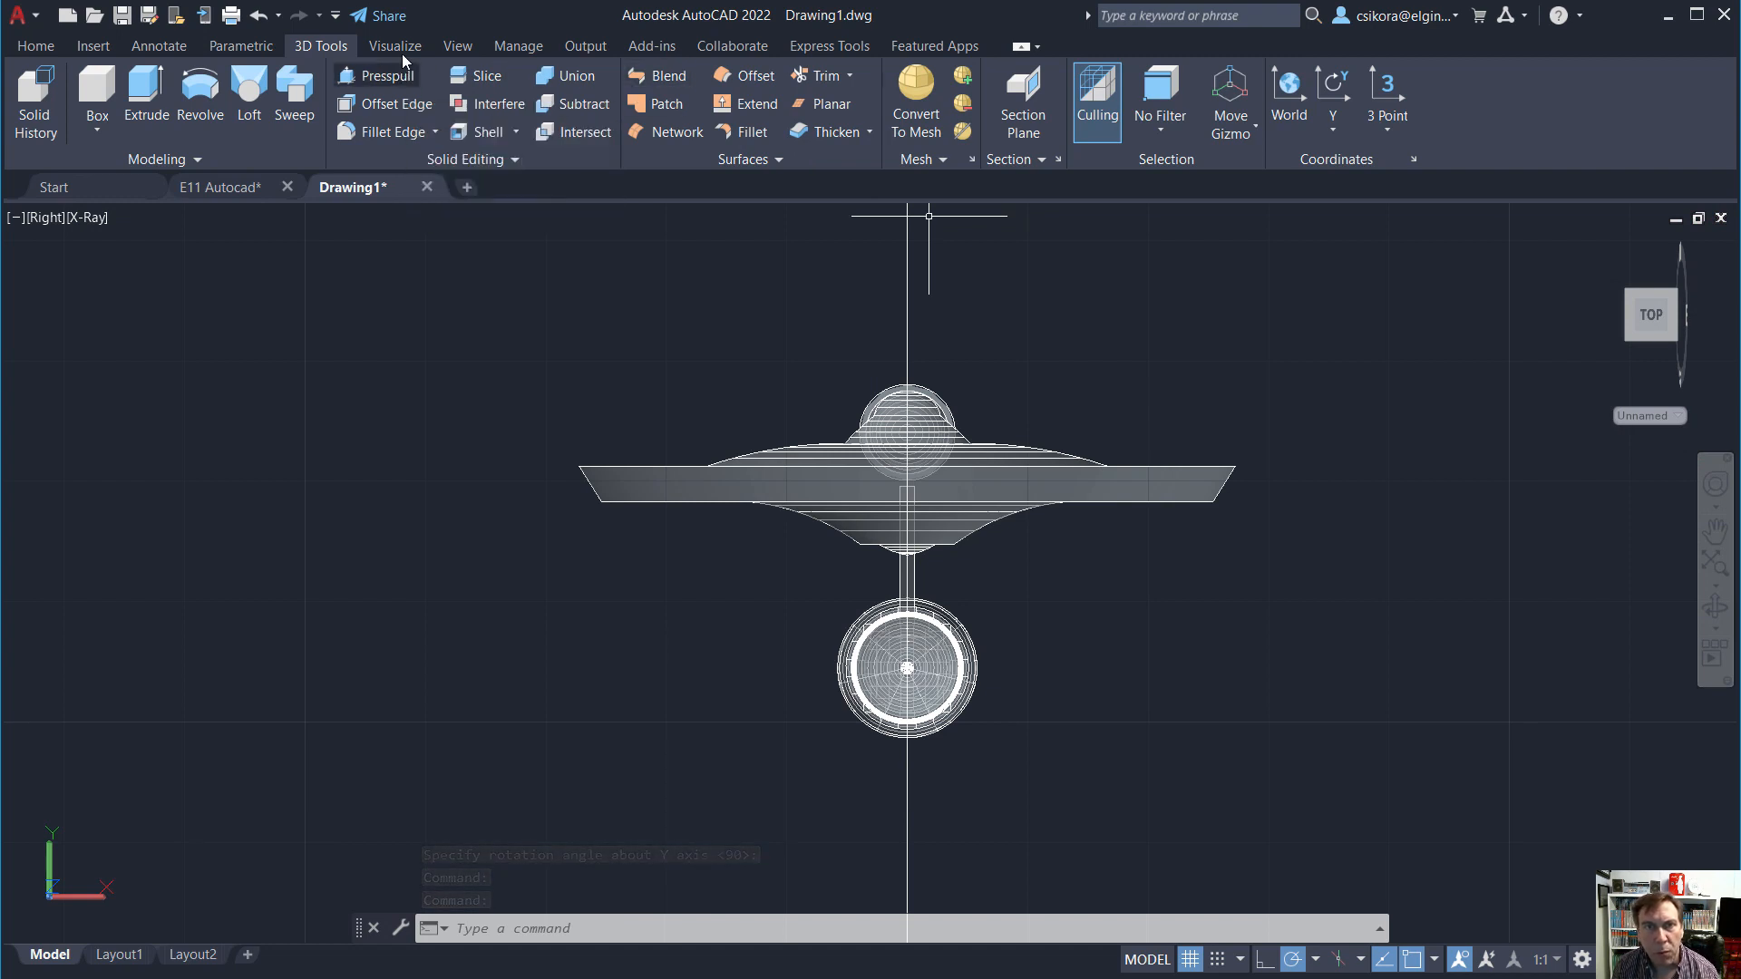
Move the nacelle from its centre about 0.82 at 180 degrees, sideways off the ship's centreline.
left_click(52, 44)
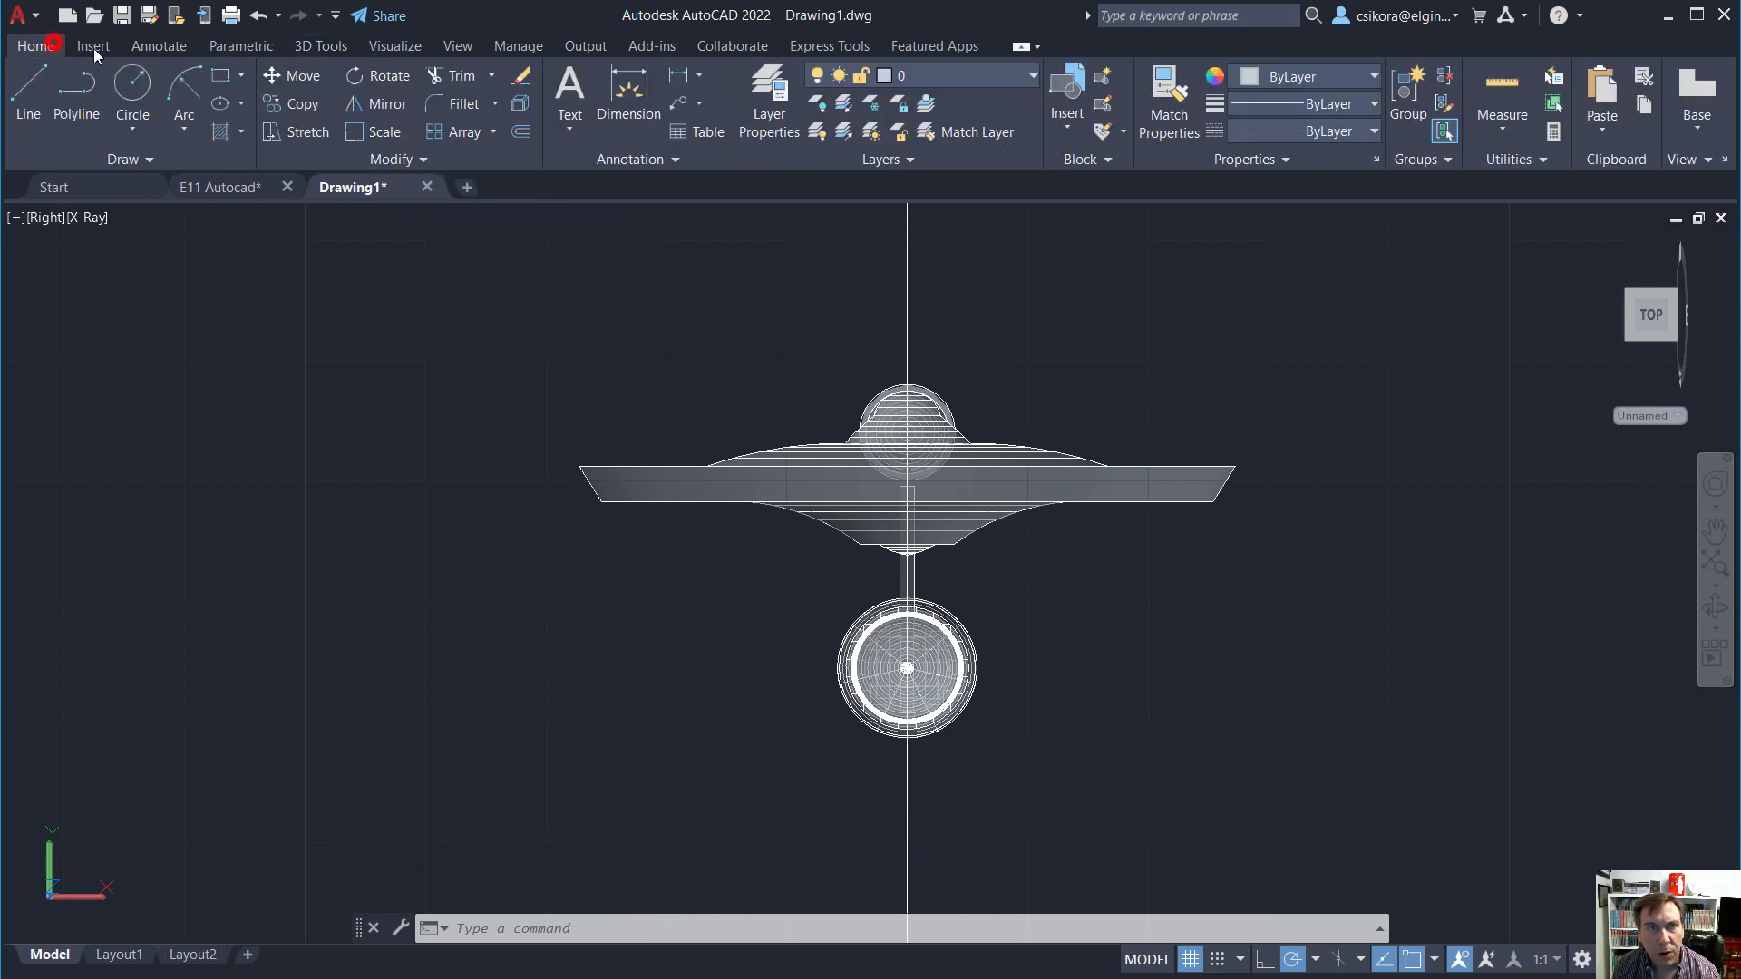
left_click(295, 79)
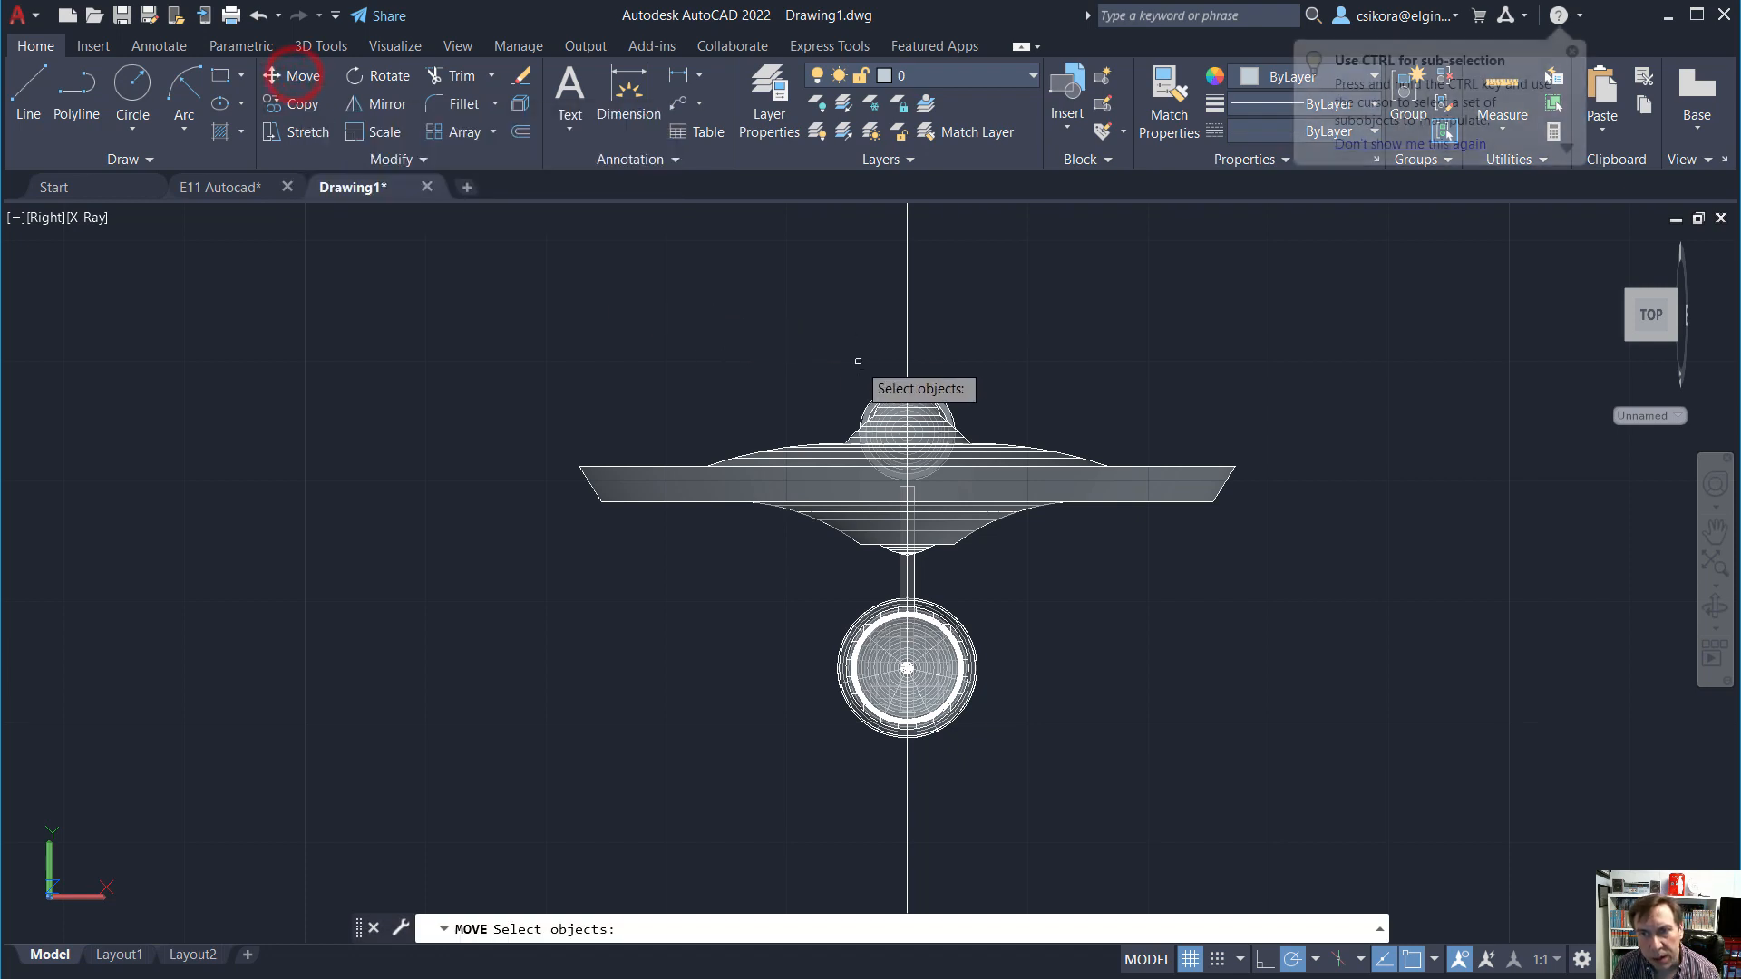
left_click(945, 407)
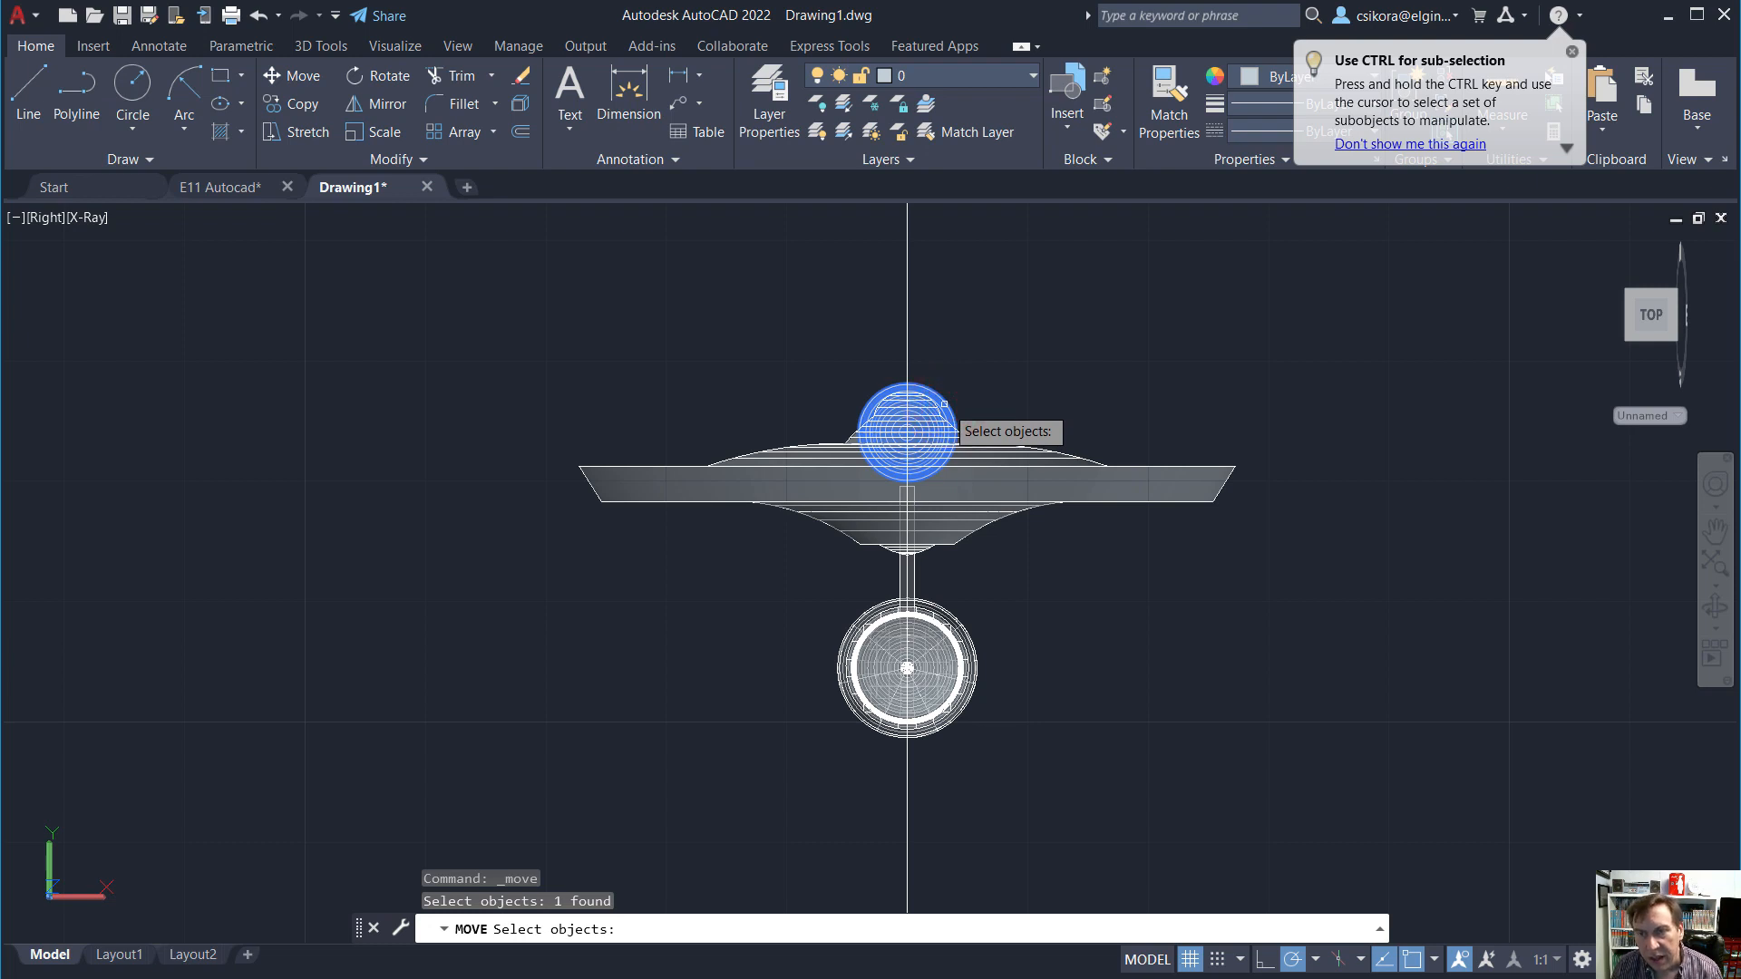
key("Return")
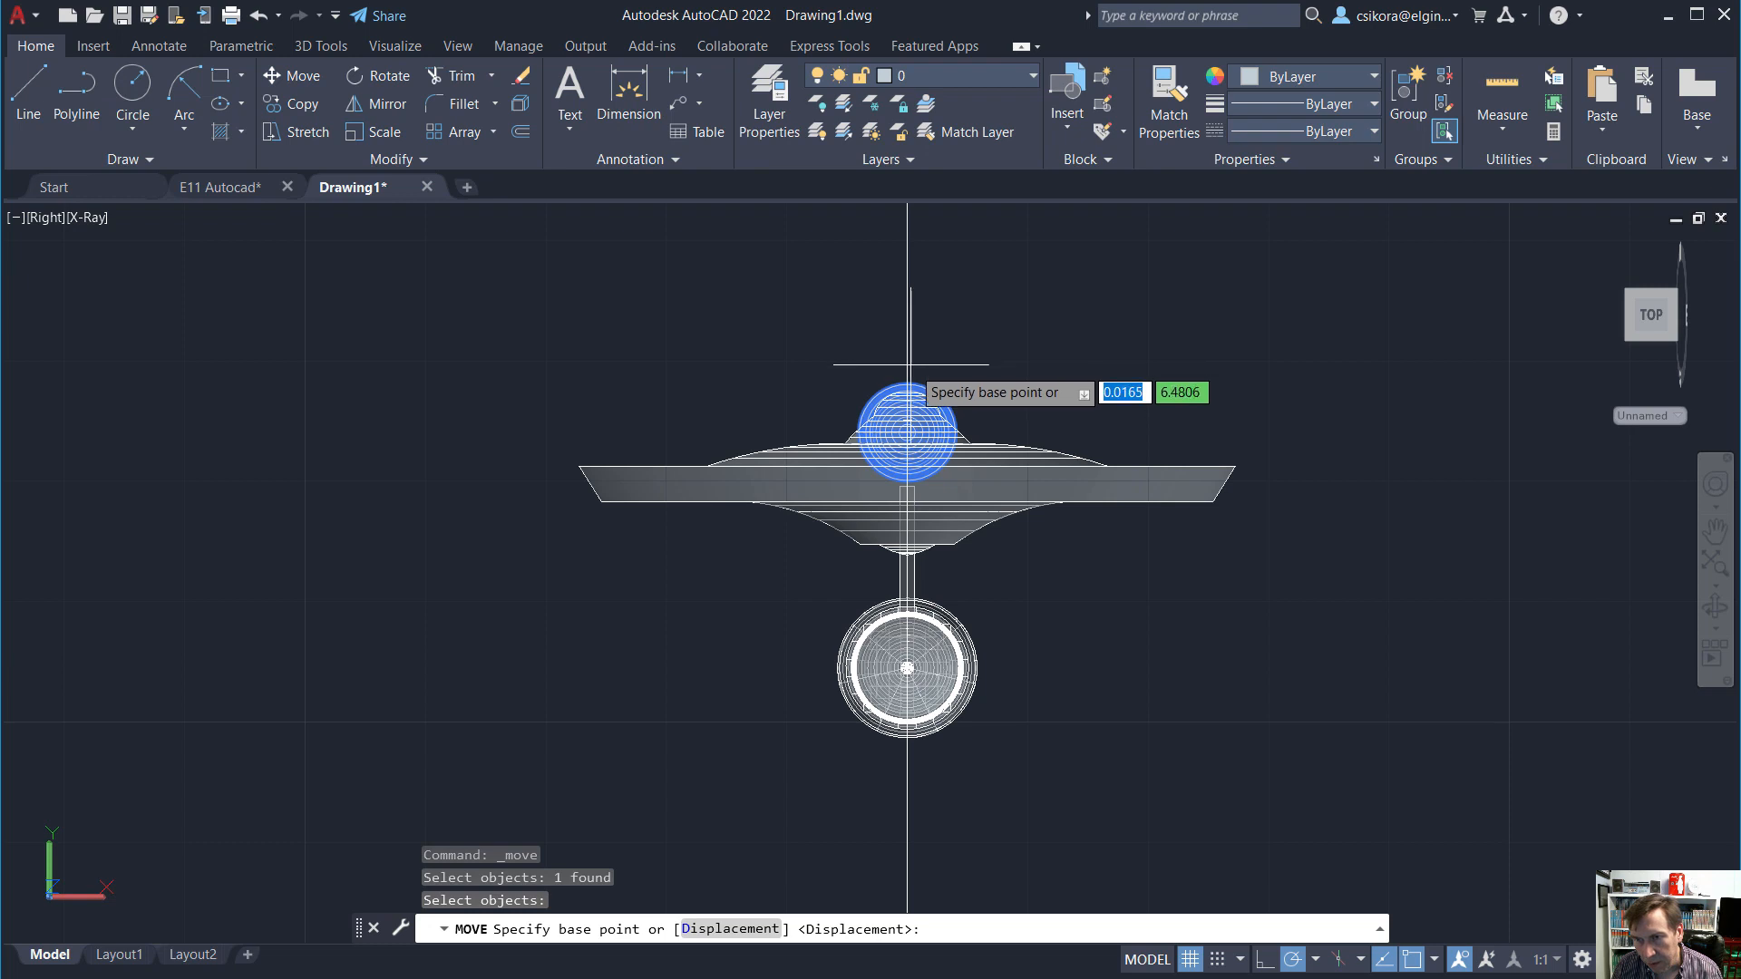
left_click(906, 432)
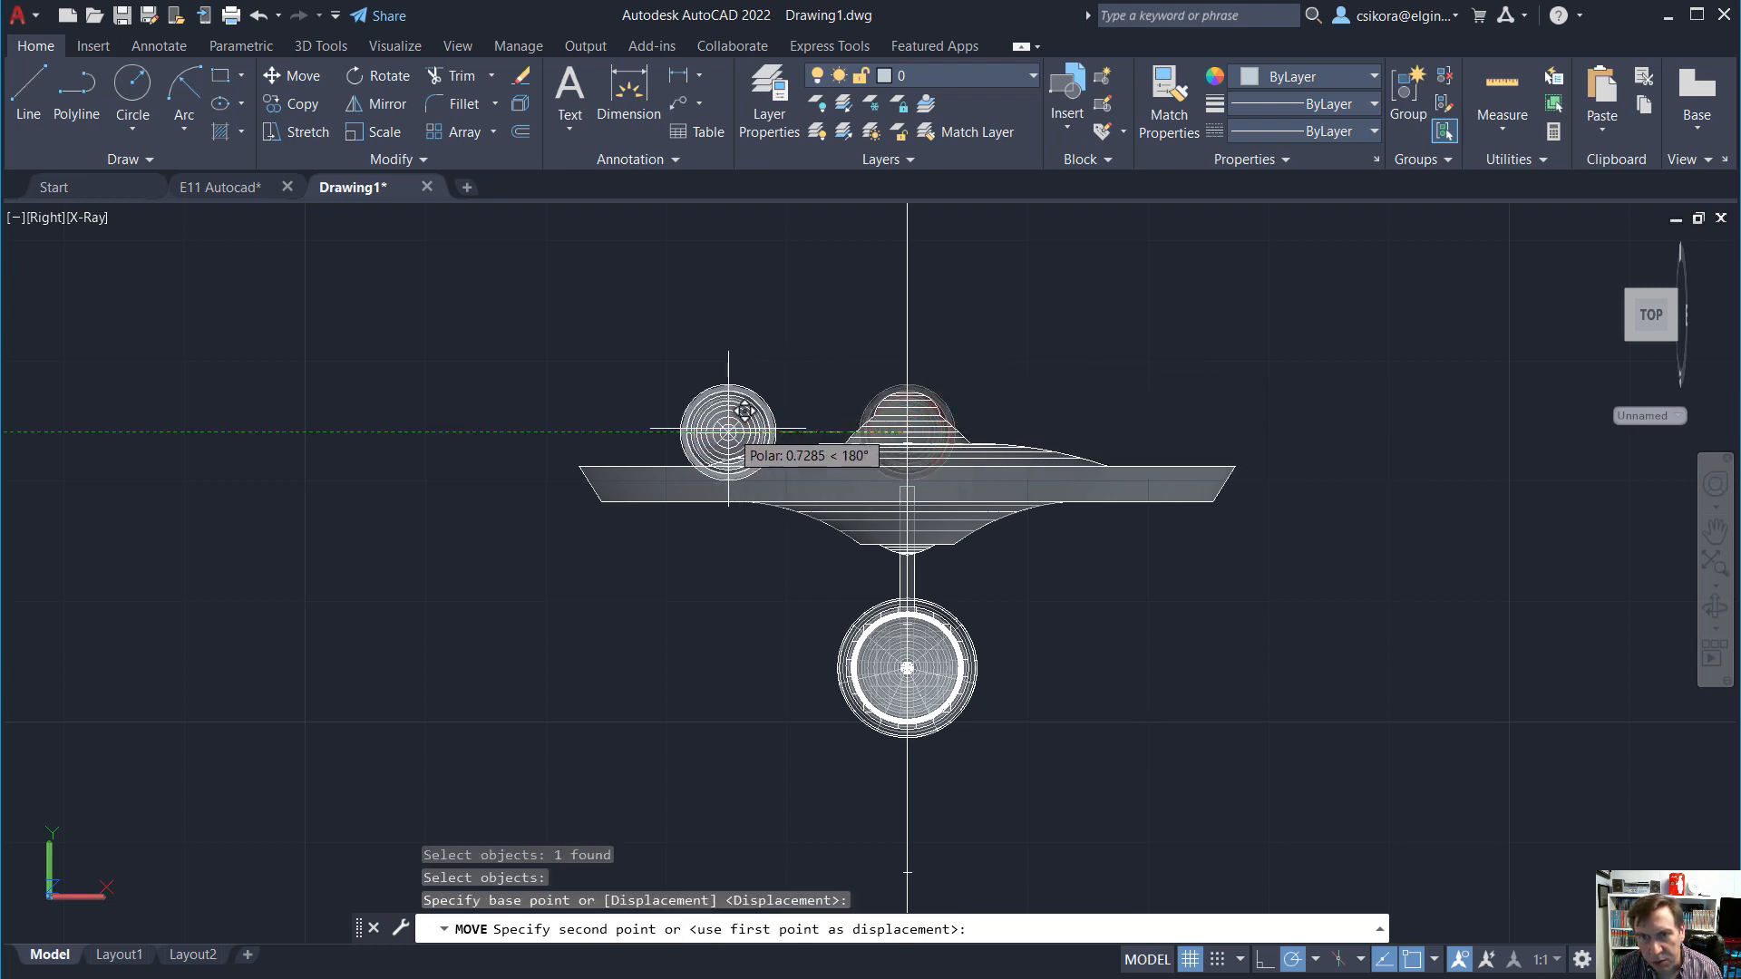
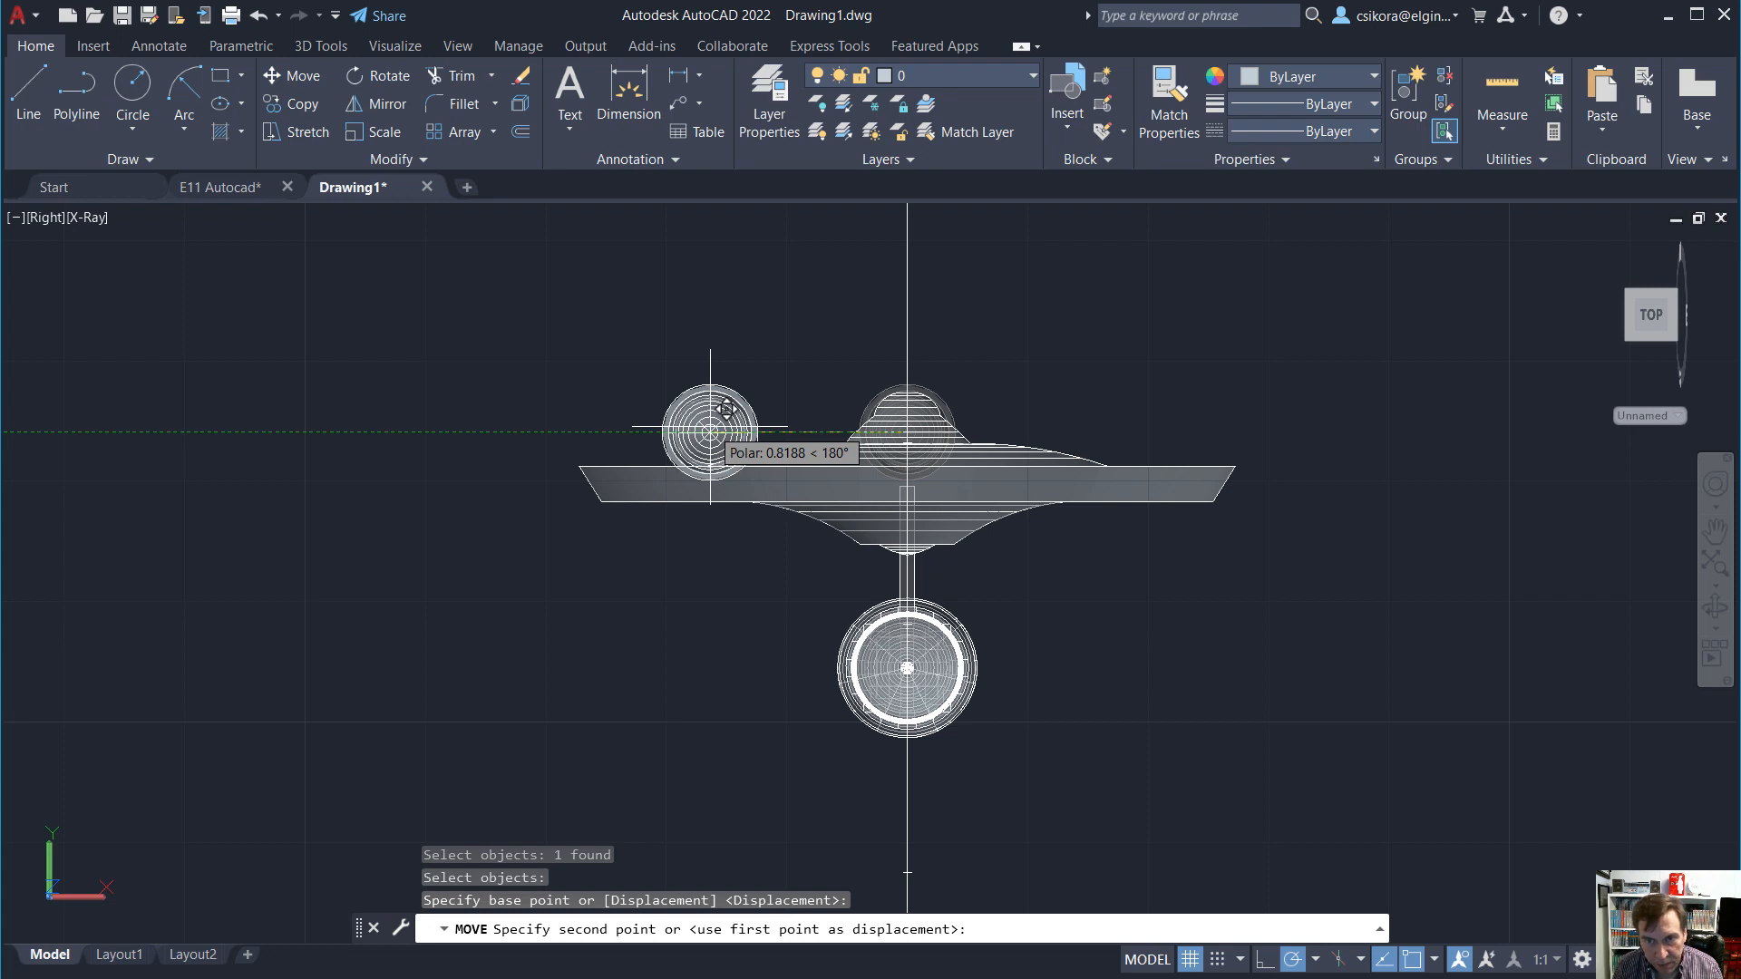
left_click(710, 427)
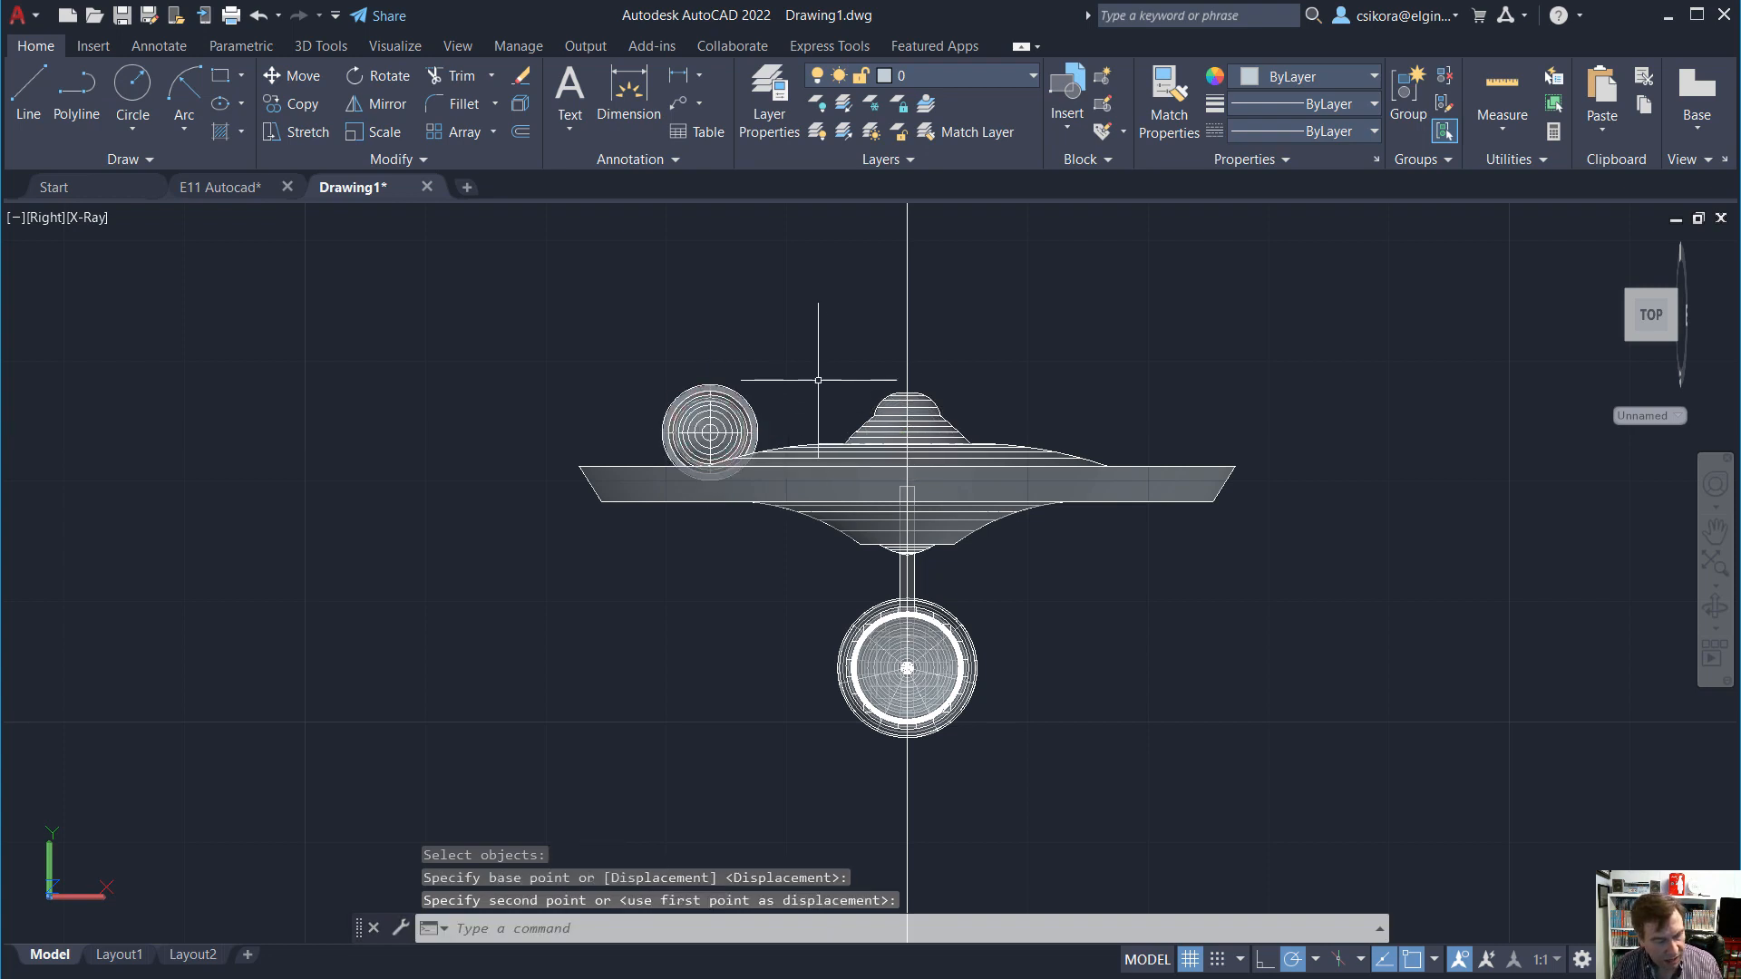
Restore the World UCS and set the Top view over the blueprint's pylon area between nacelle and hull.
middle_click_drag(817, 380, 961, 462, "shift")
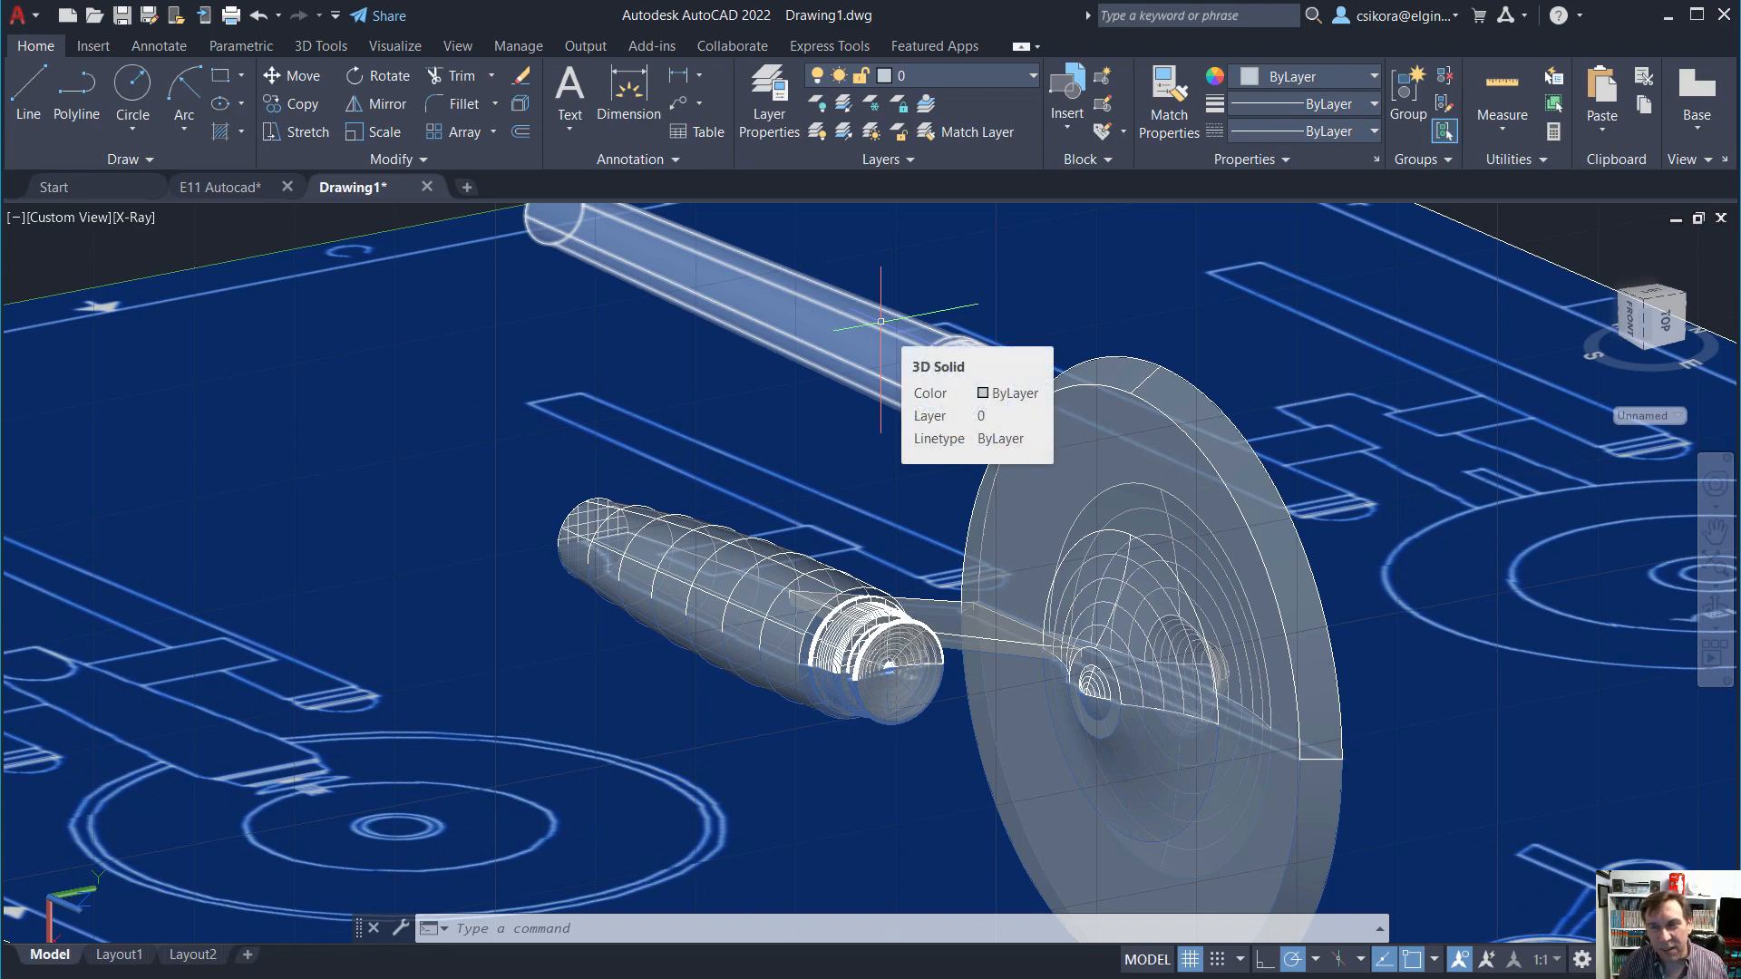
middle_click_drag(730, 431, 812, 515, "shift")
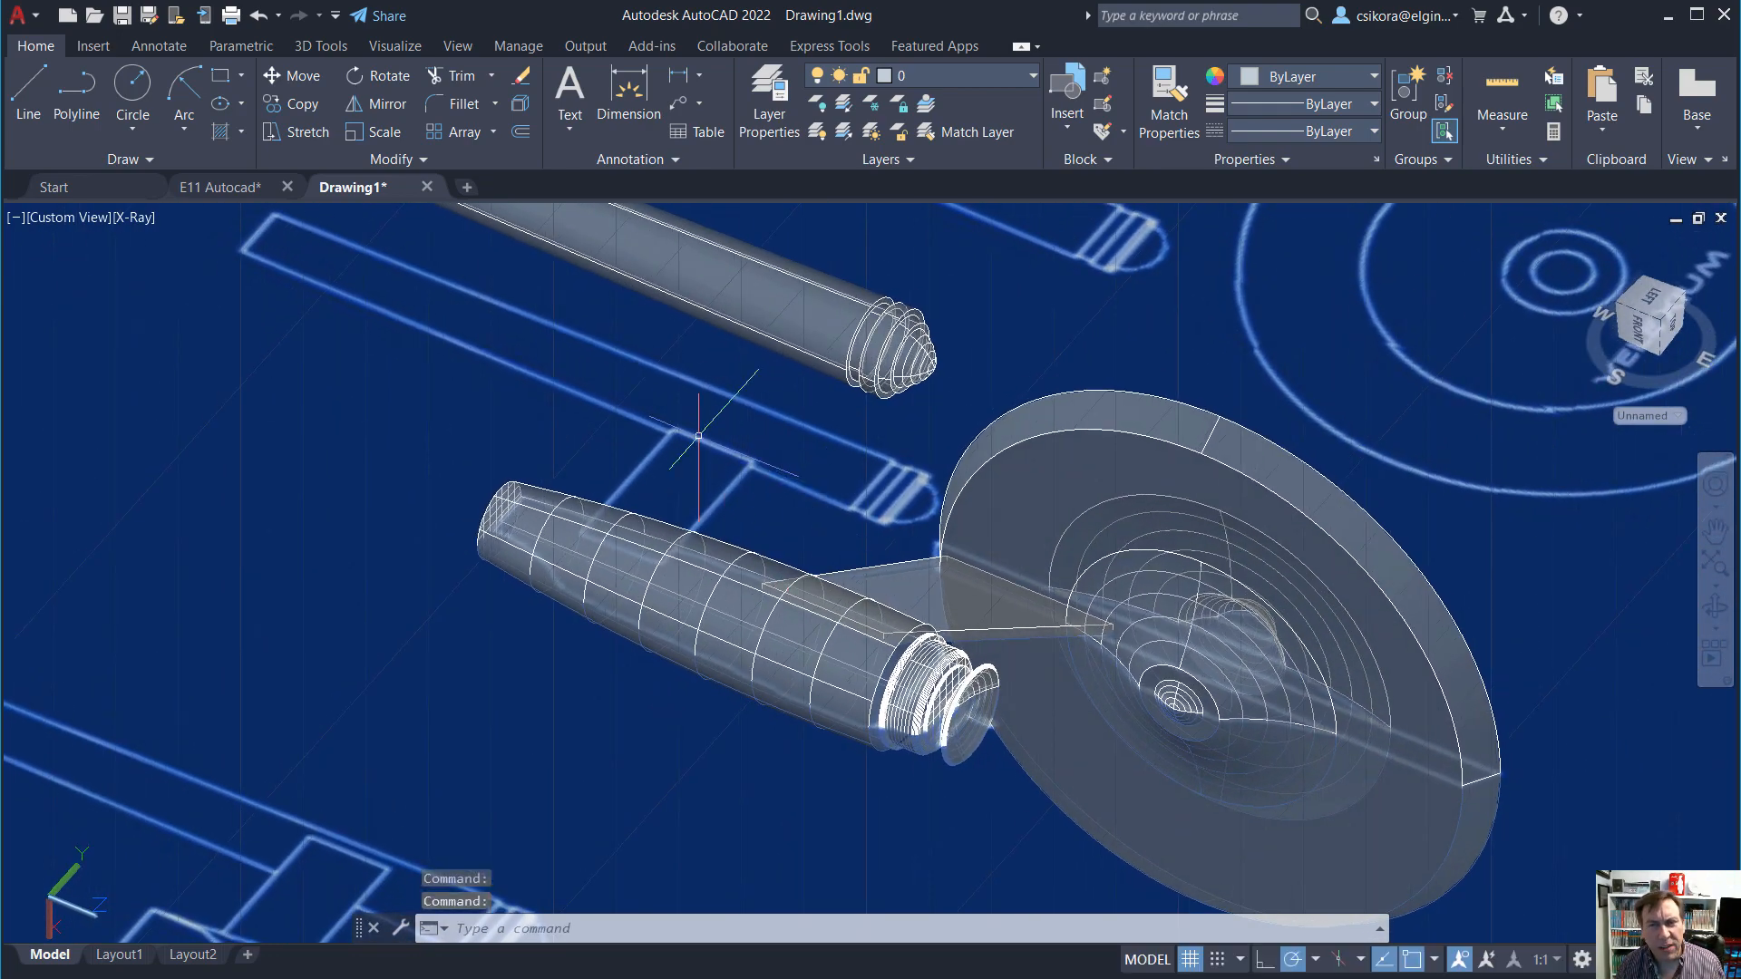
middle_click_drag(744, 447, 746, 488, "shift")
scroll(747, 486, "up", 4)
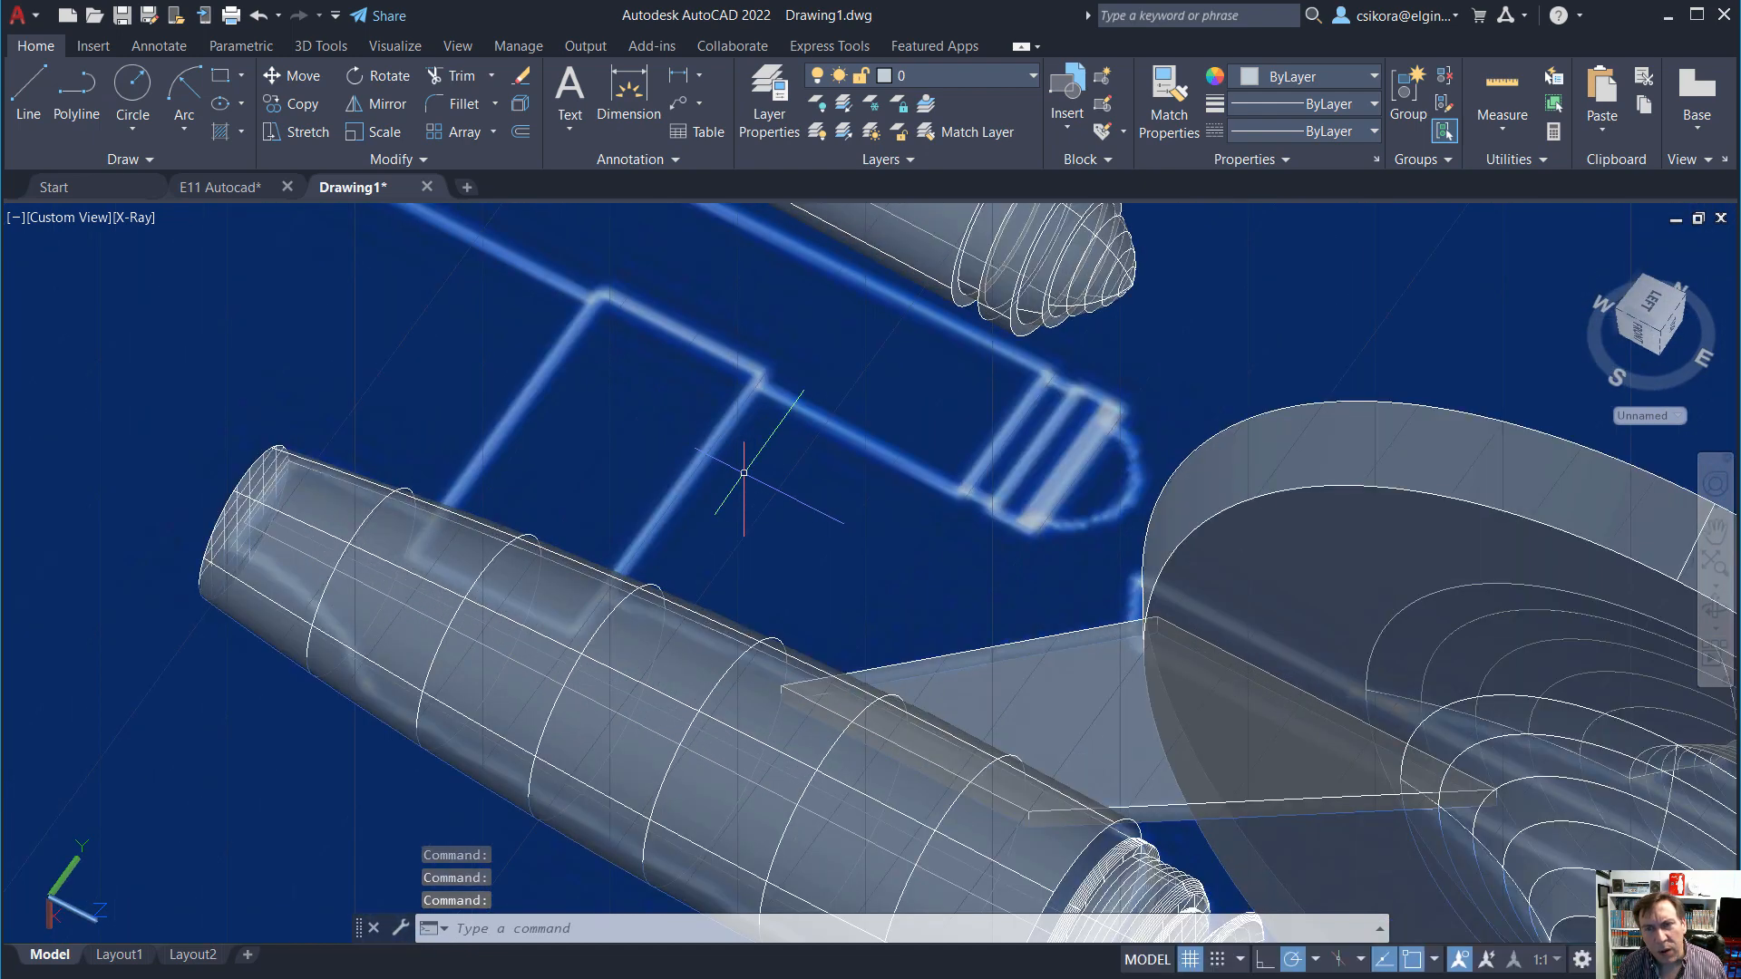
scroll(787, 438, "down", 7)
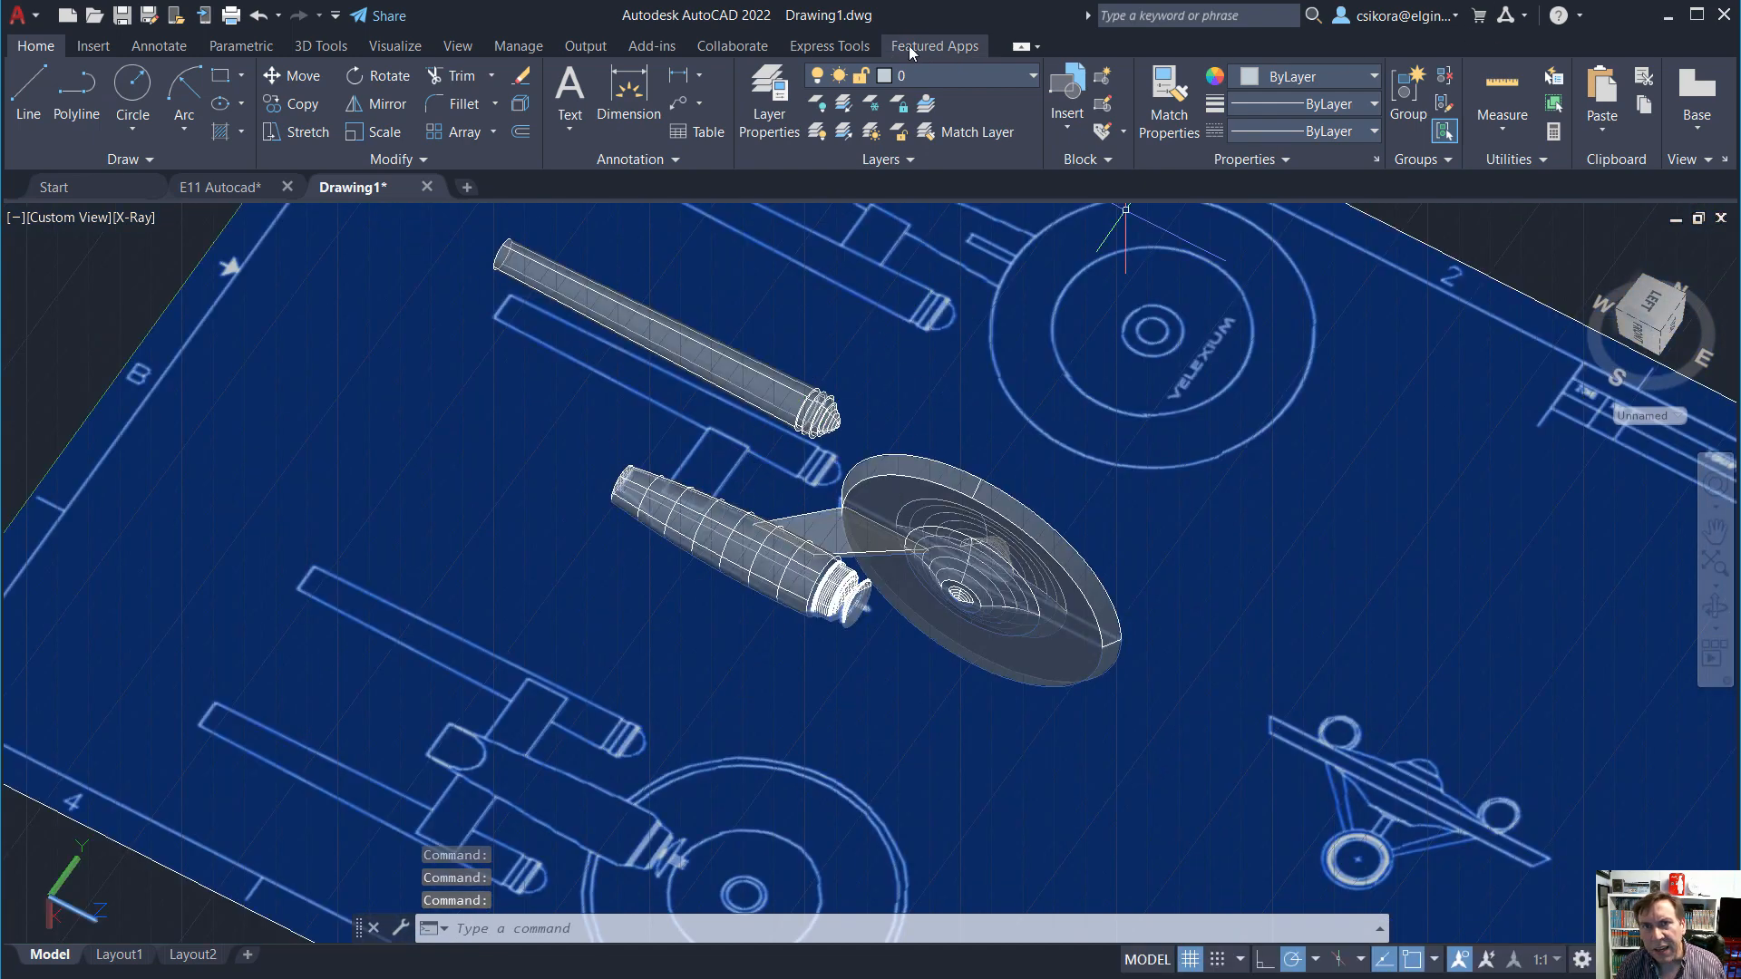
left_click(323, 46)
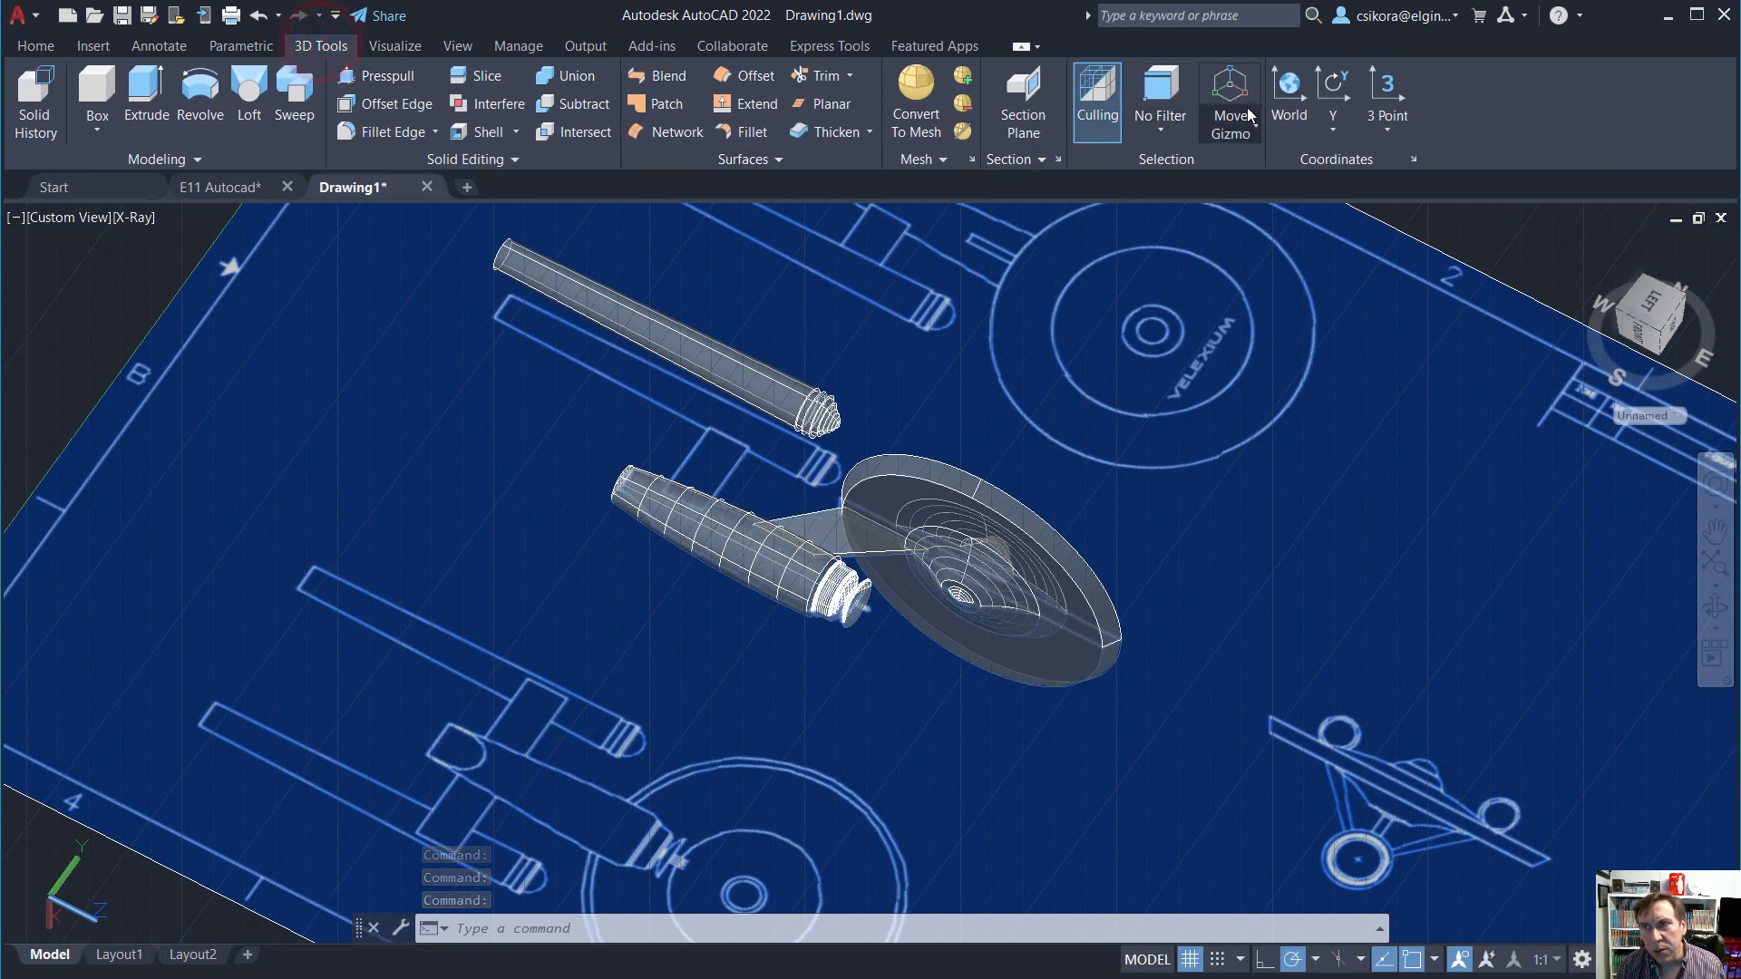
left_click(1289, 89)
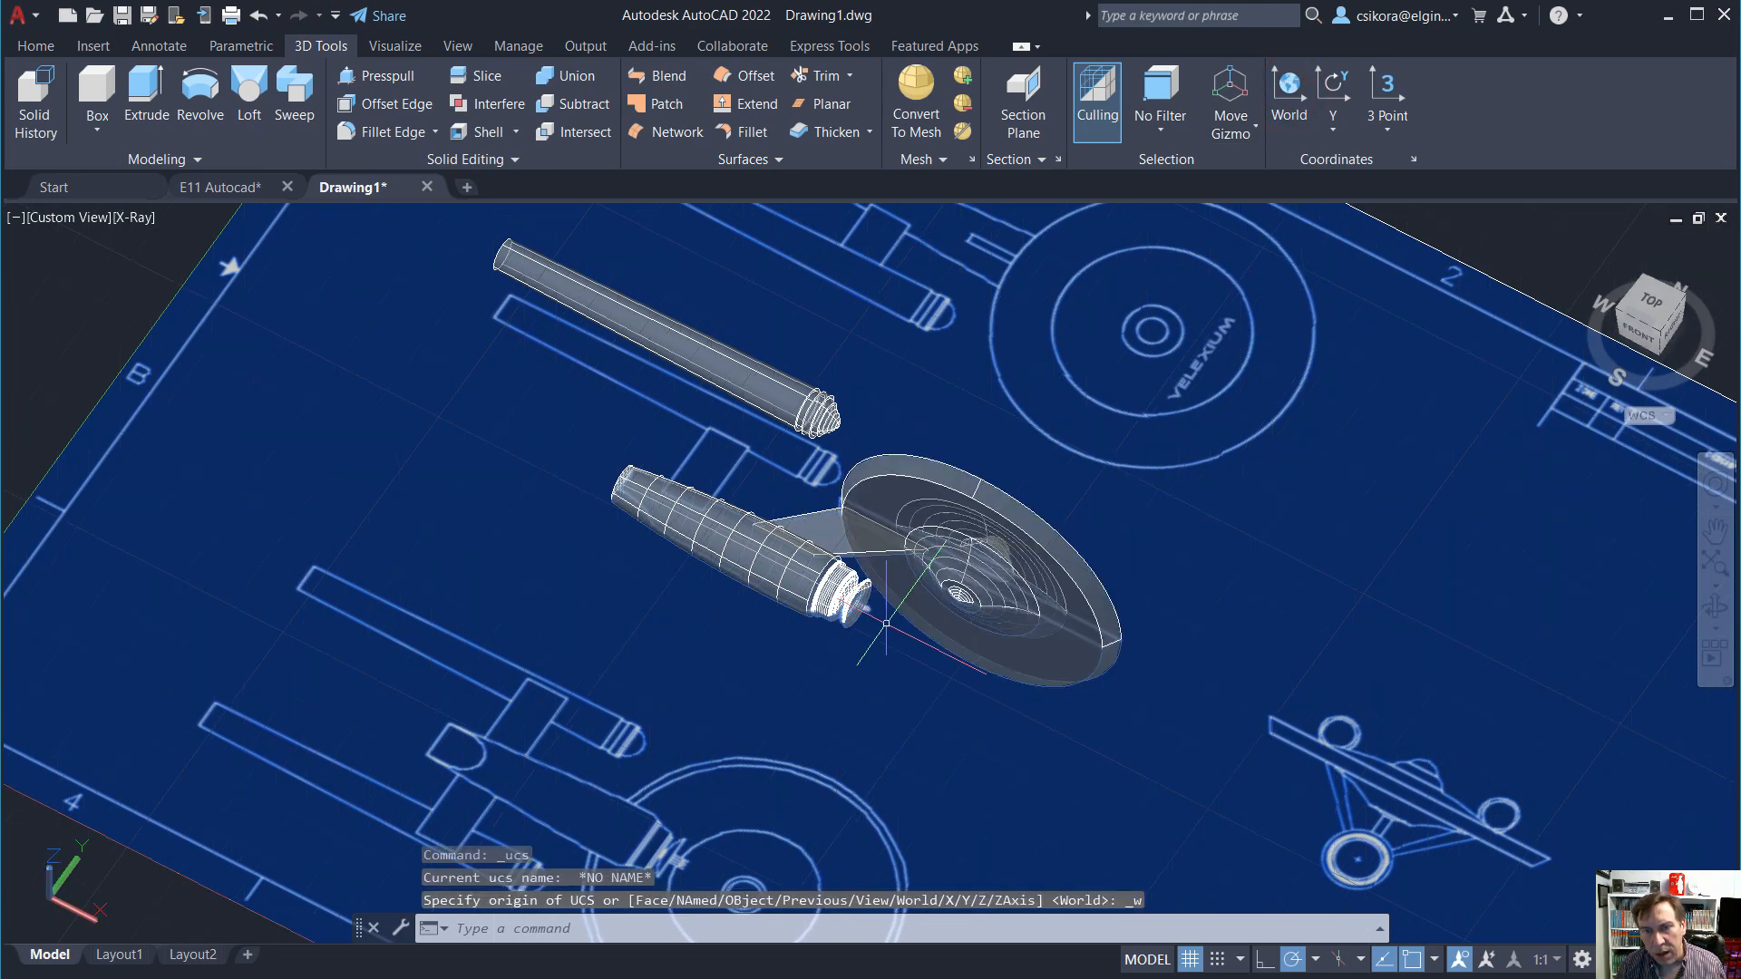
left_click(1652, 305)
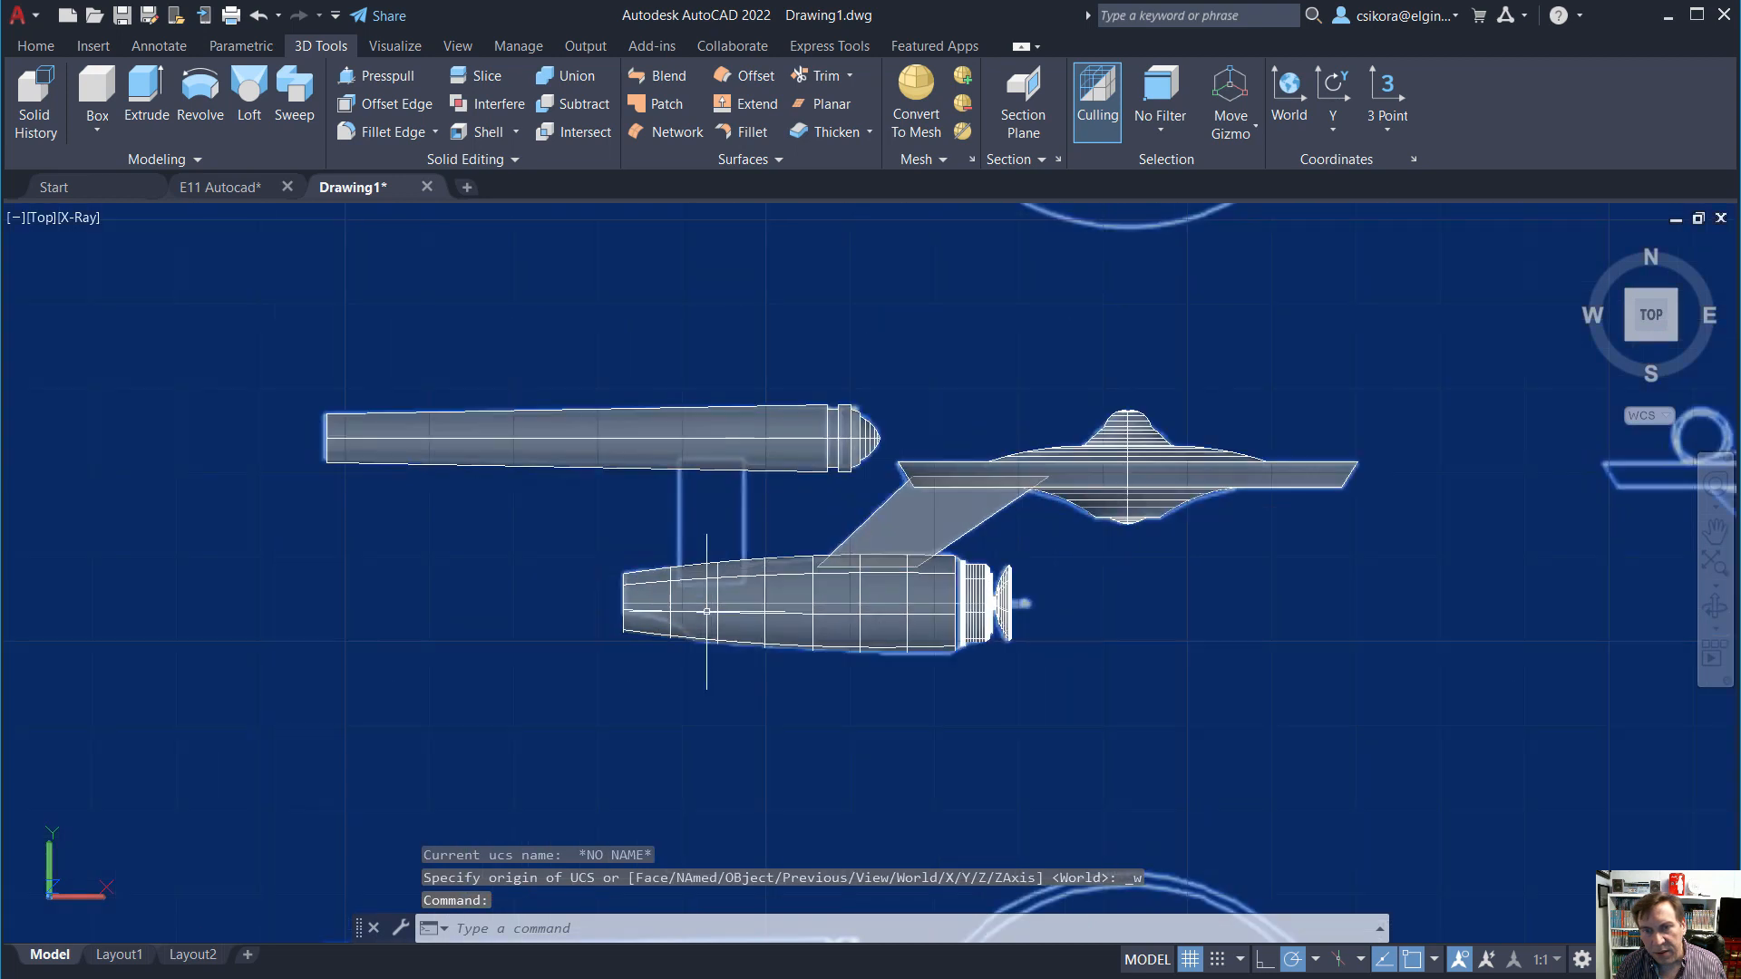
scroll(741, 563, "up", 3)
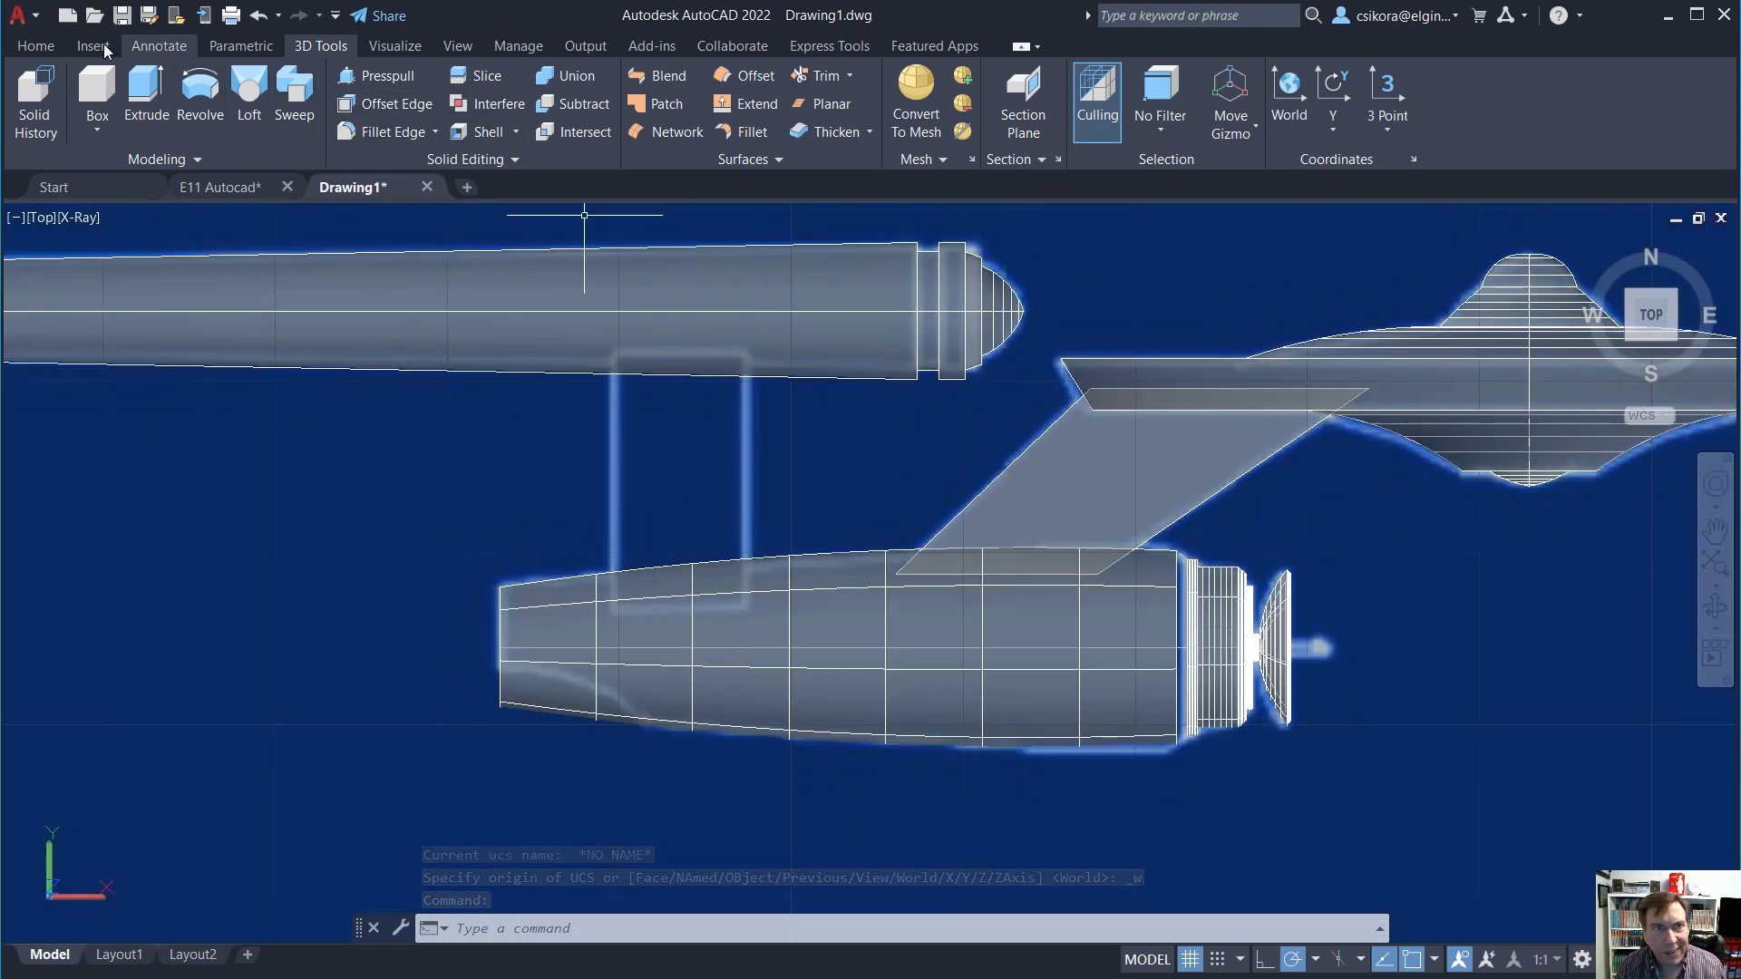
Draw a small rectangle about 0.15 by 0.13 inside the blueprint's pylon outline between nacelle and hull.
left_click(37, 45)
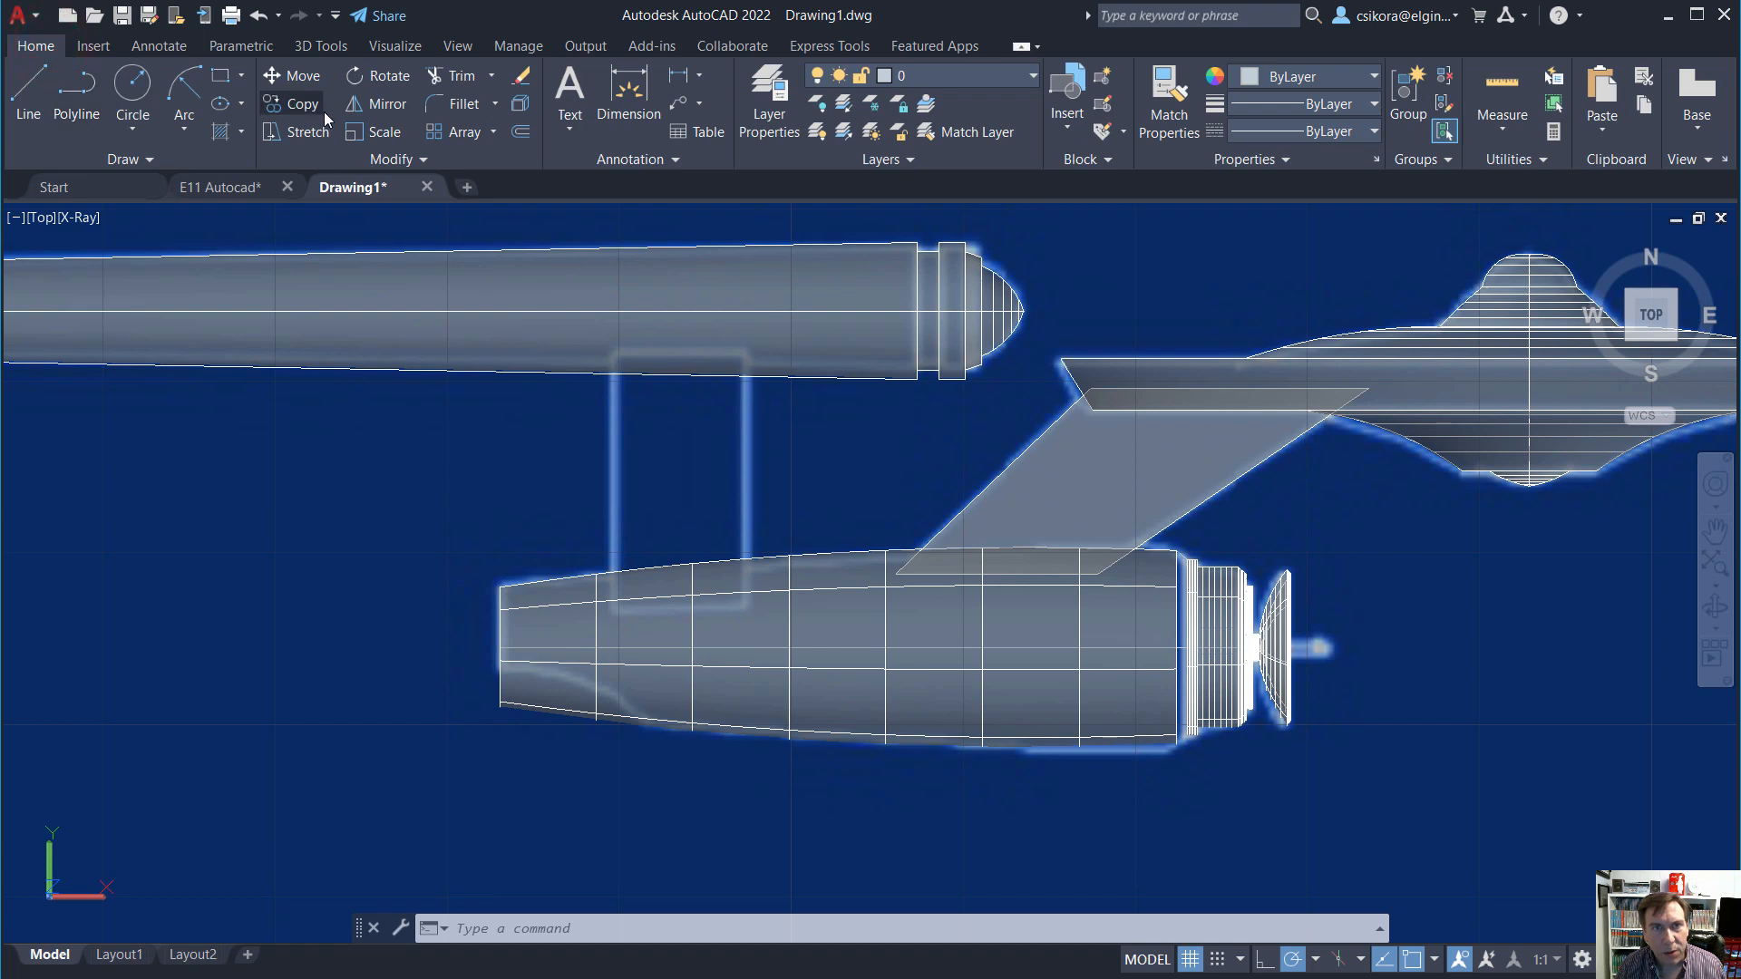
left_click(220, 77)
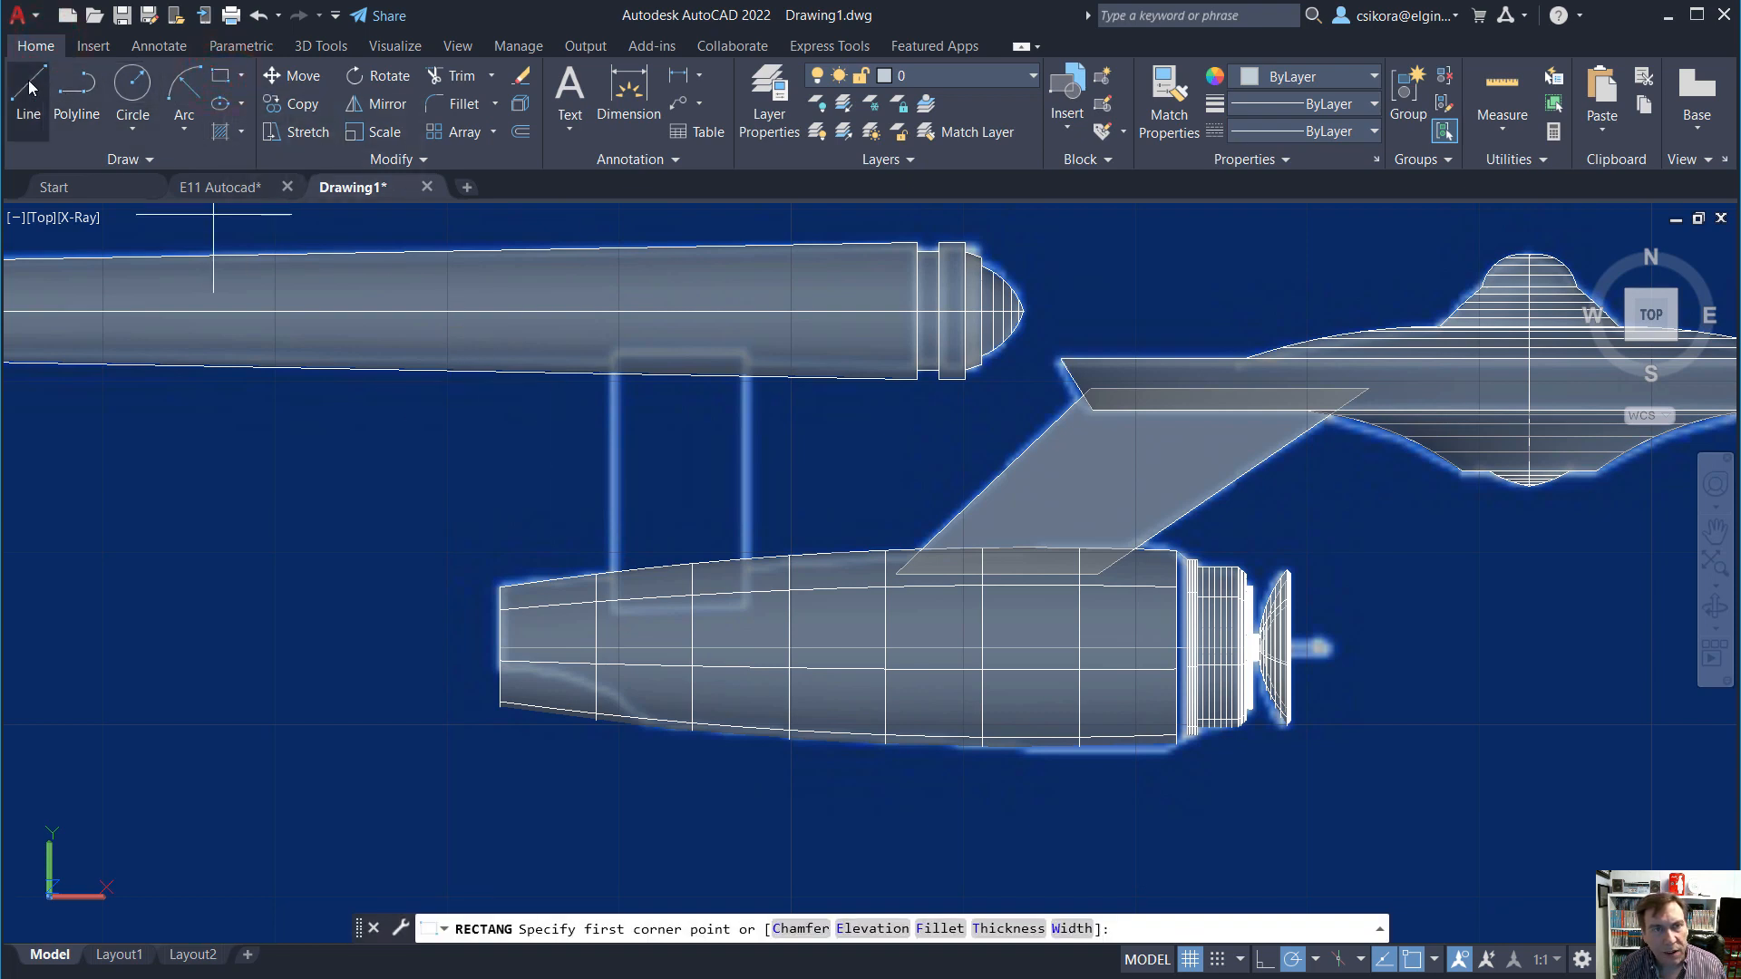
left_click(220, 81)
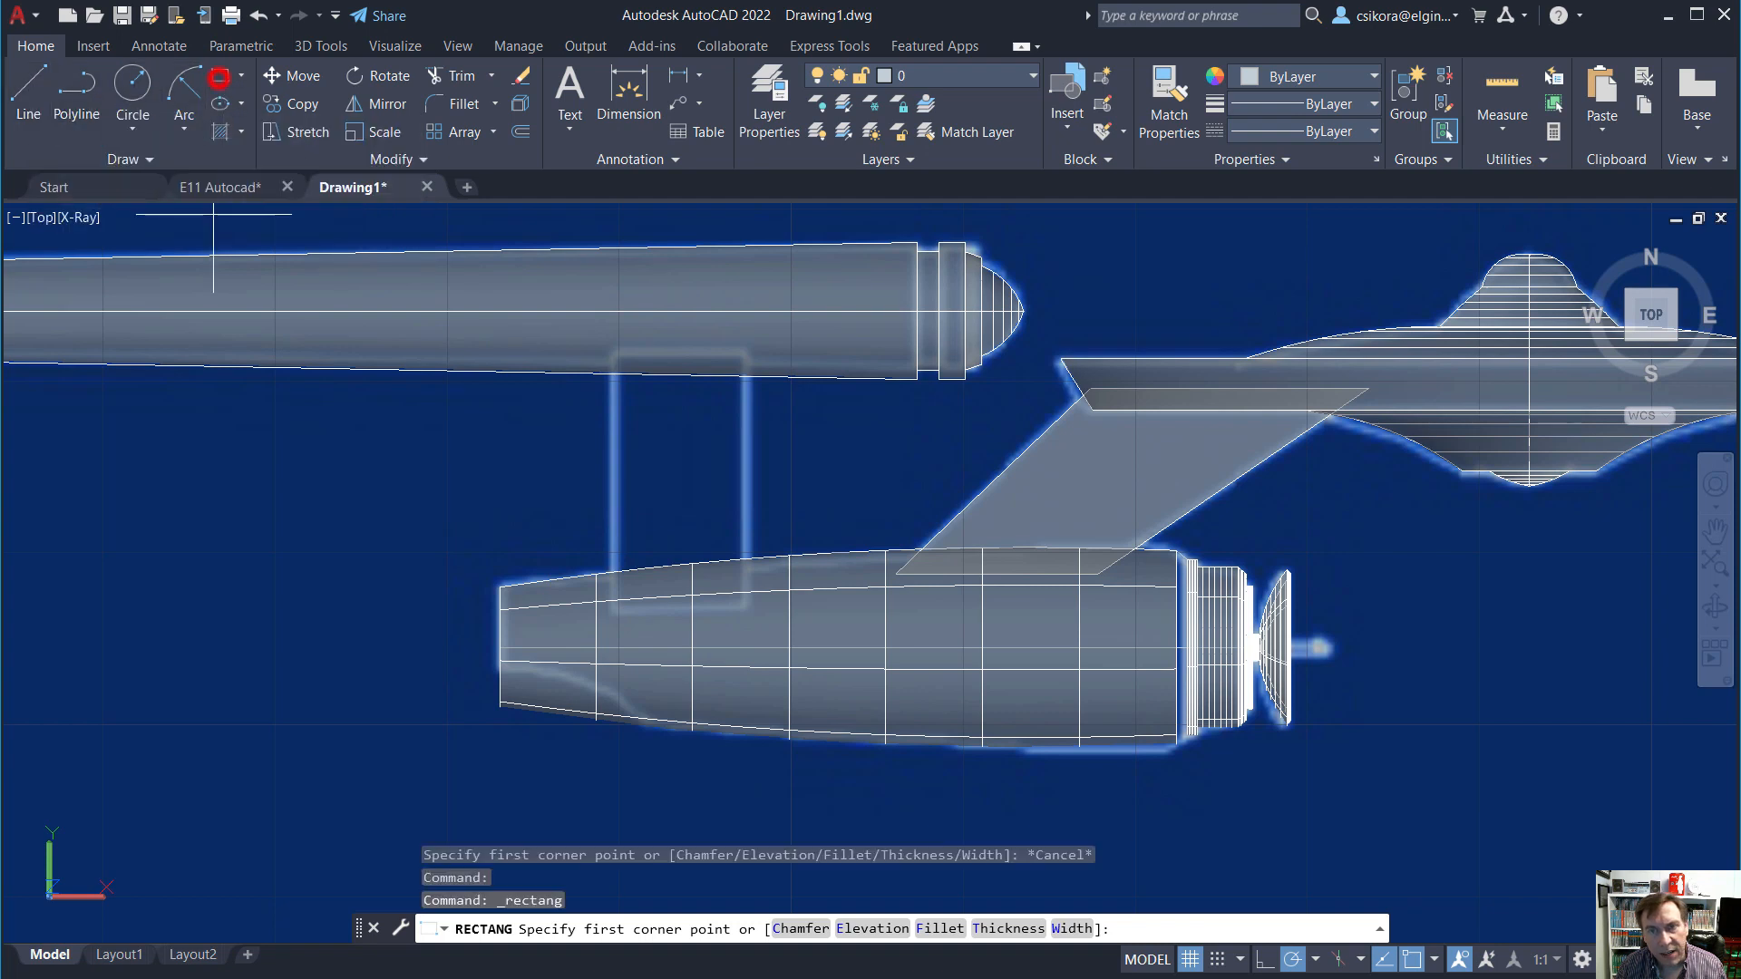
left_click(694, 451)
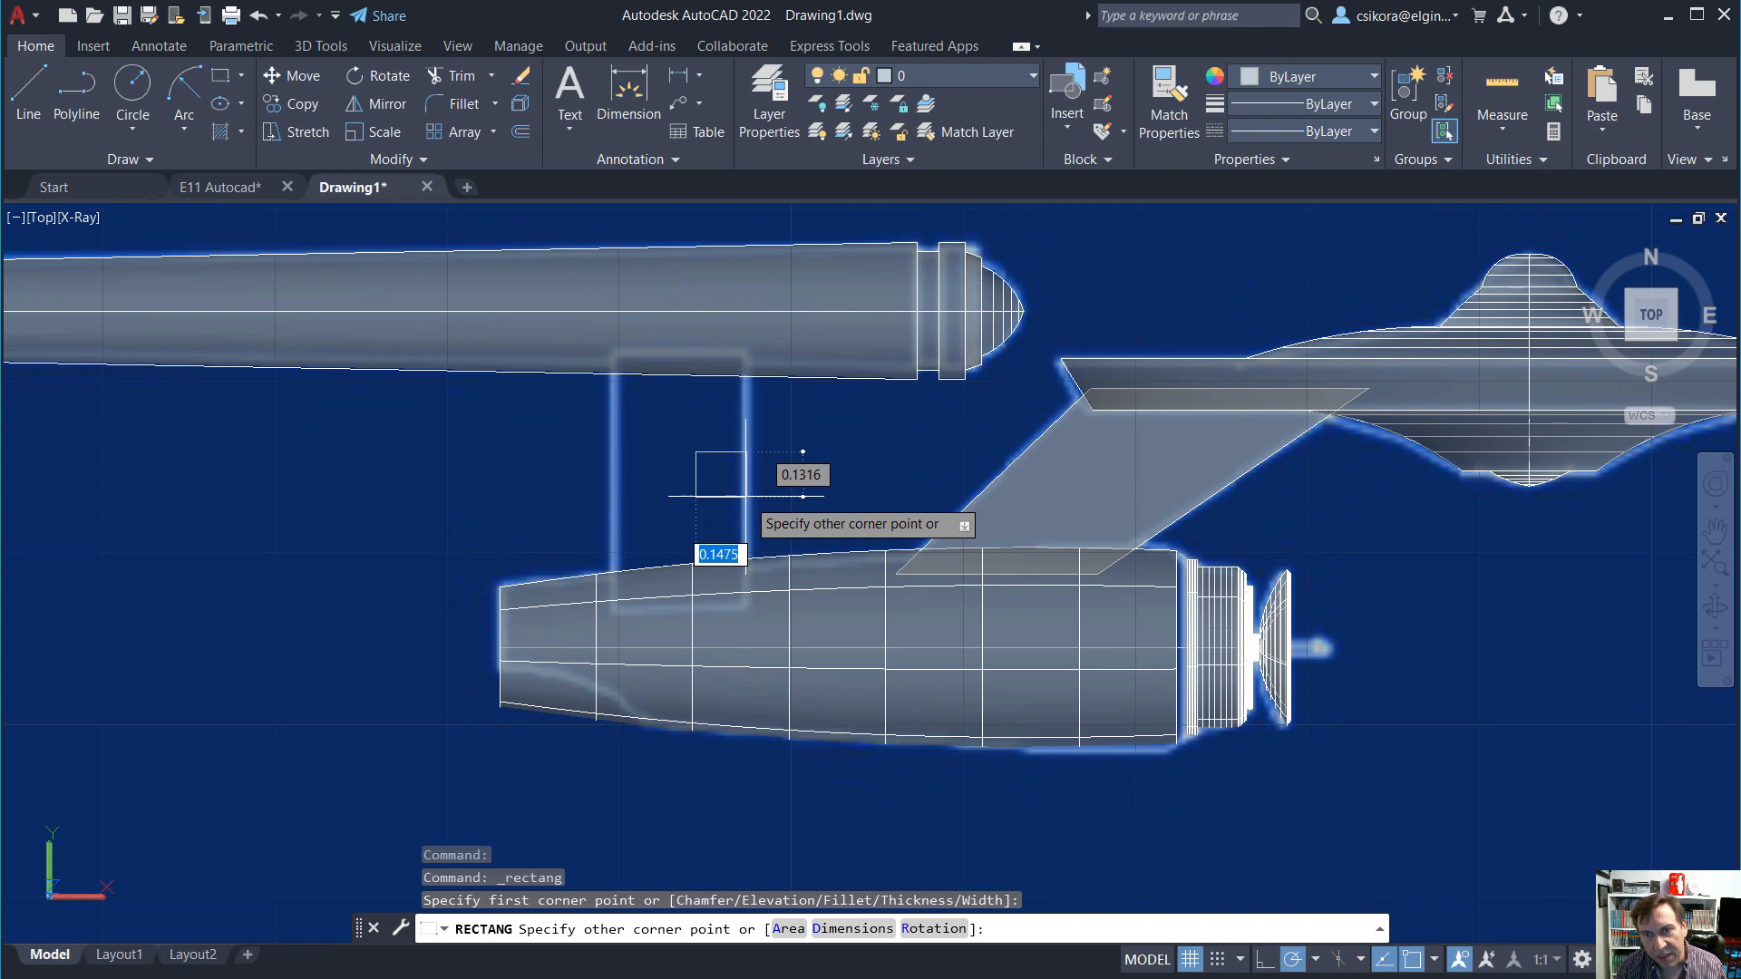
left_click(745, 495)
key("Escape")
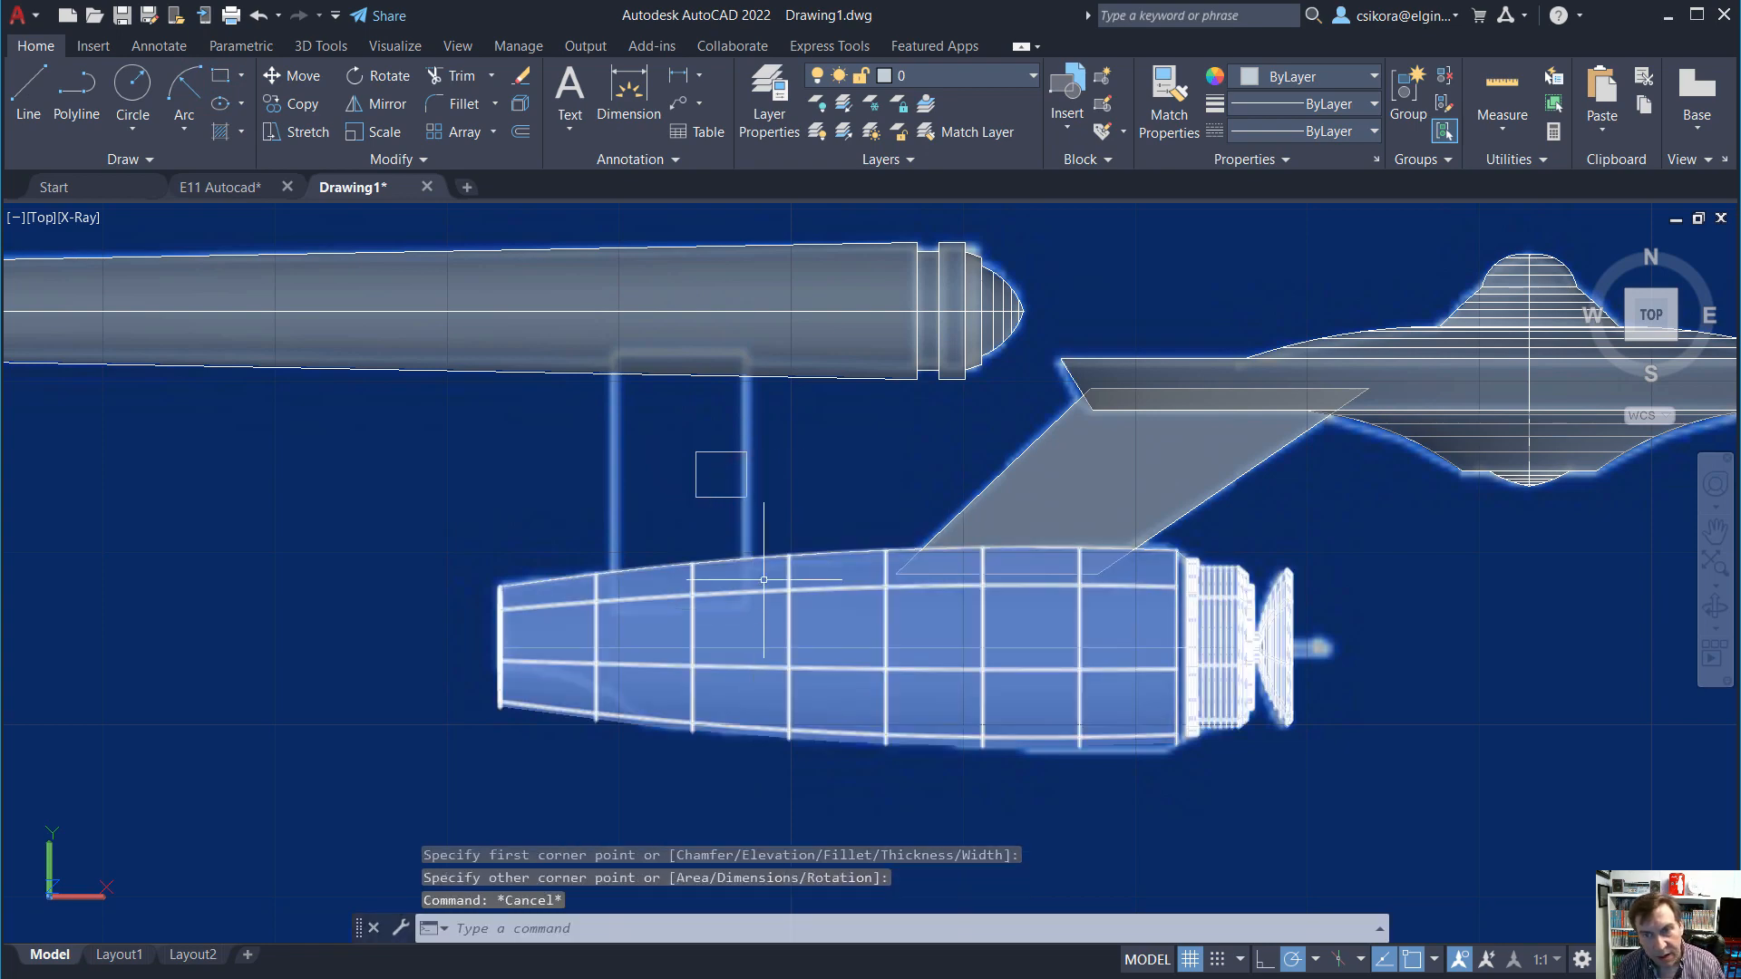
Presspull the small rectangle upward by about 0.22 into a box.
middle_click_drag(762, 486, 766, 426, "shift")
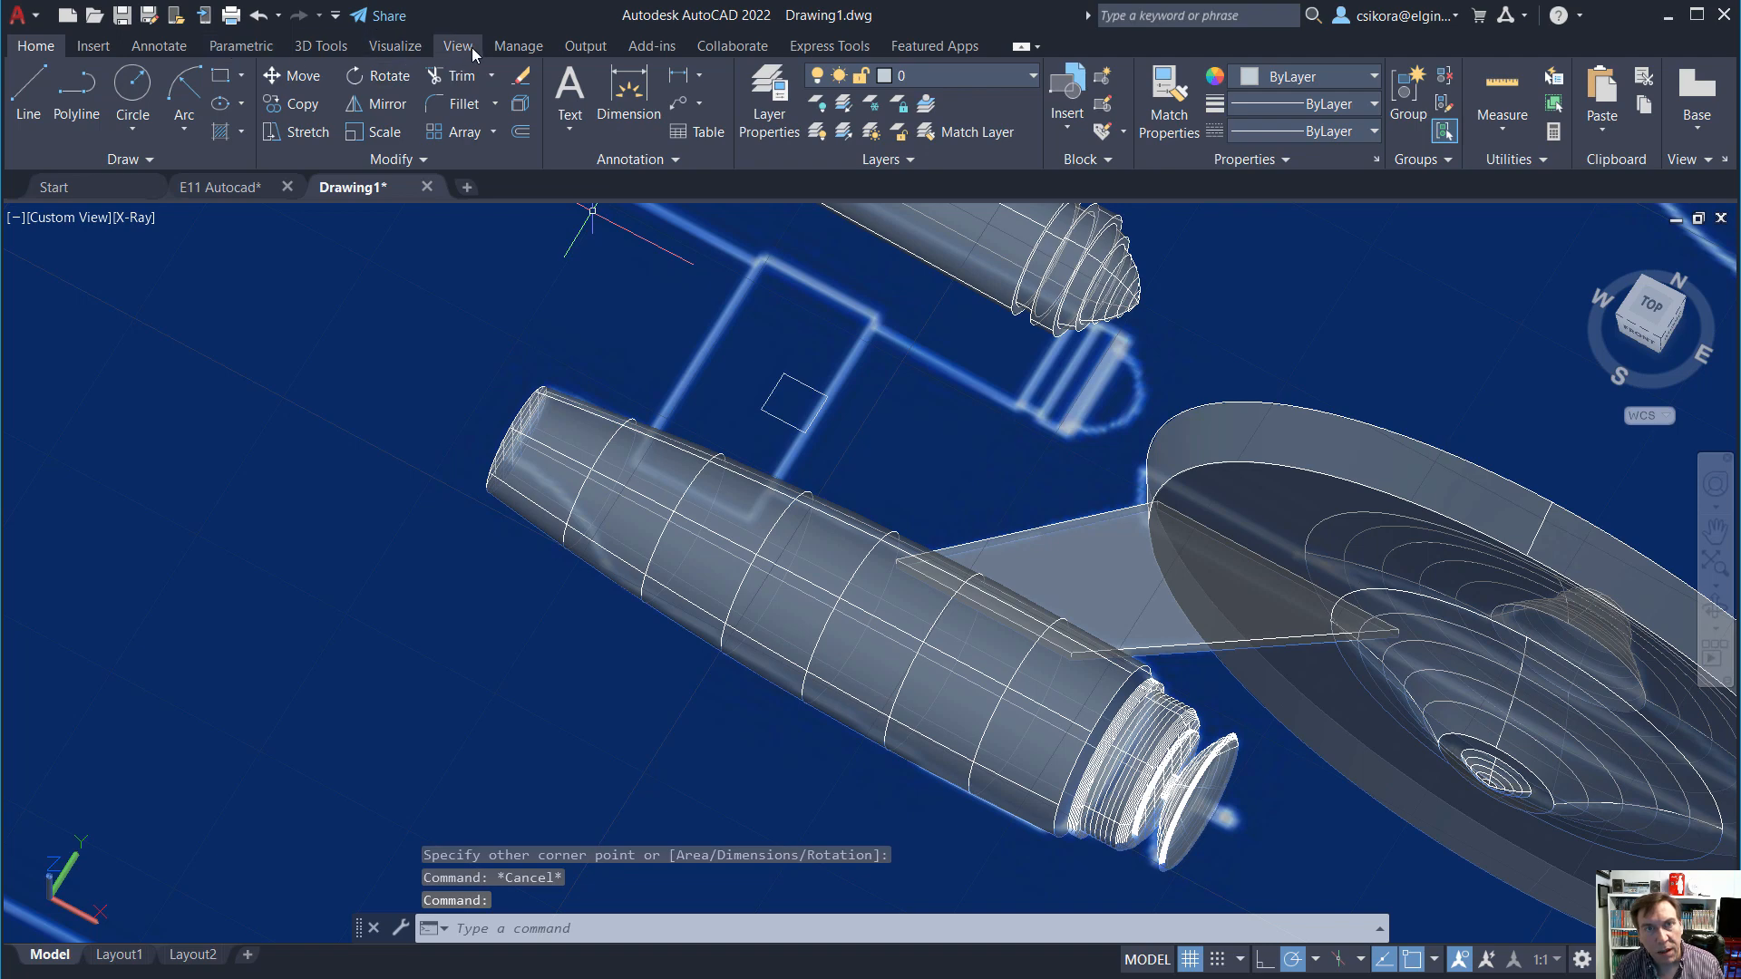
left_click(325, 45)
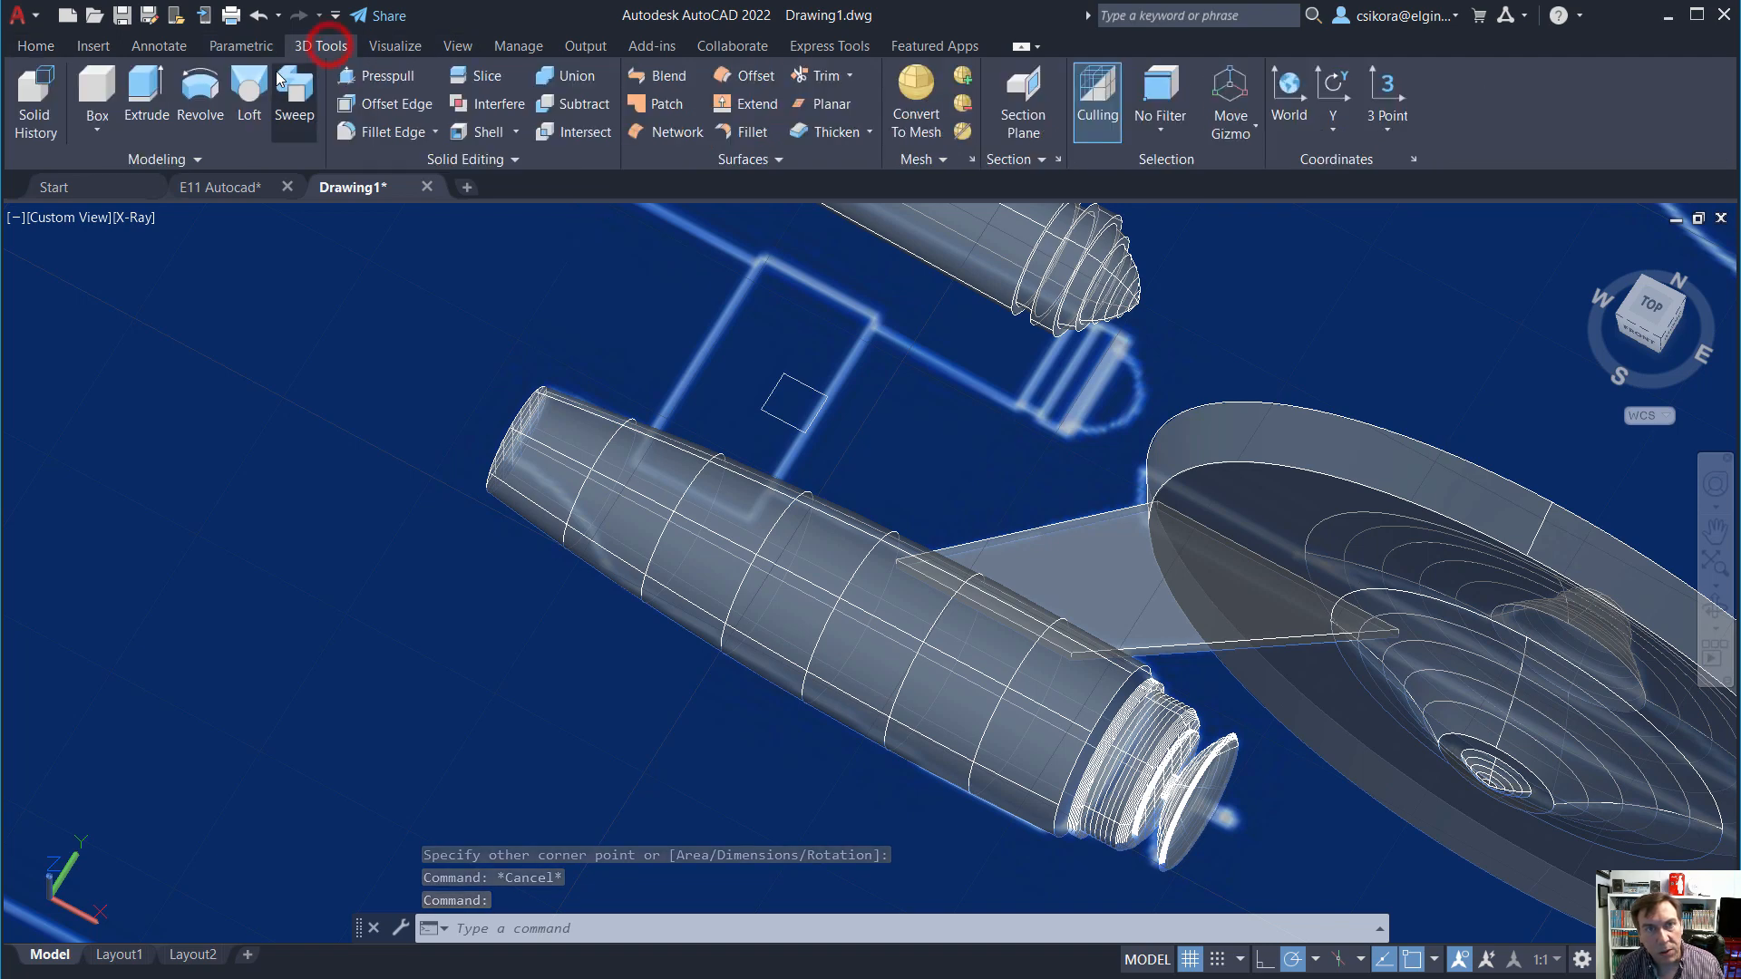
left_click(386, 75)
left_click(795, 395)
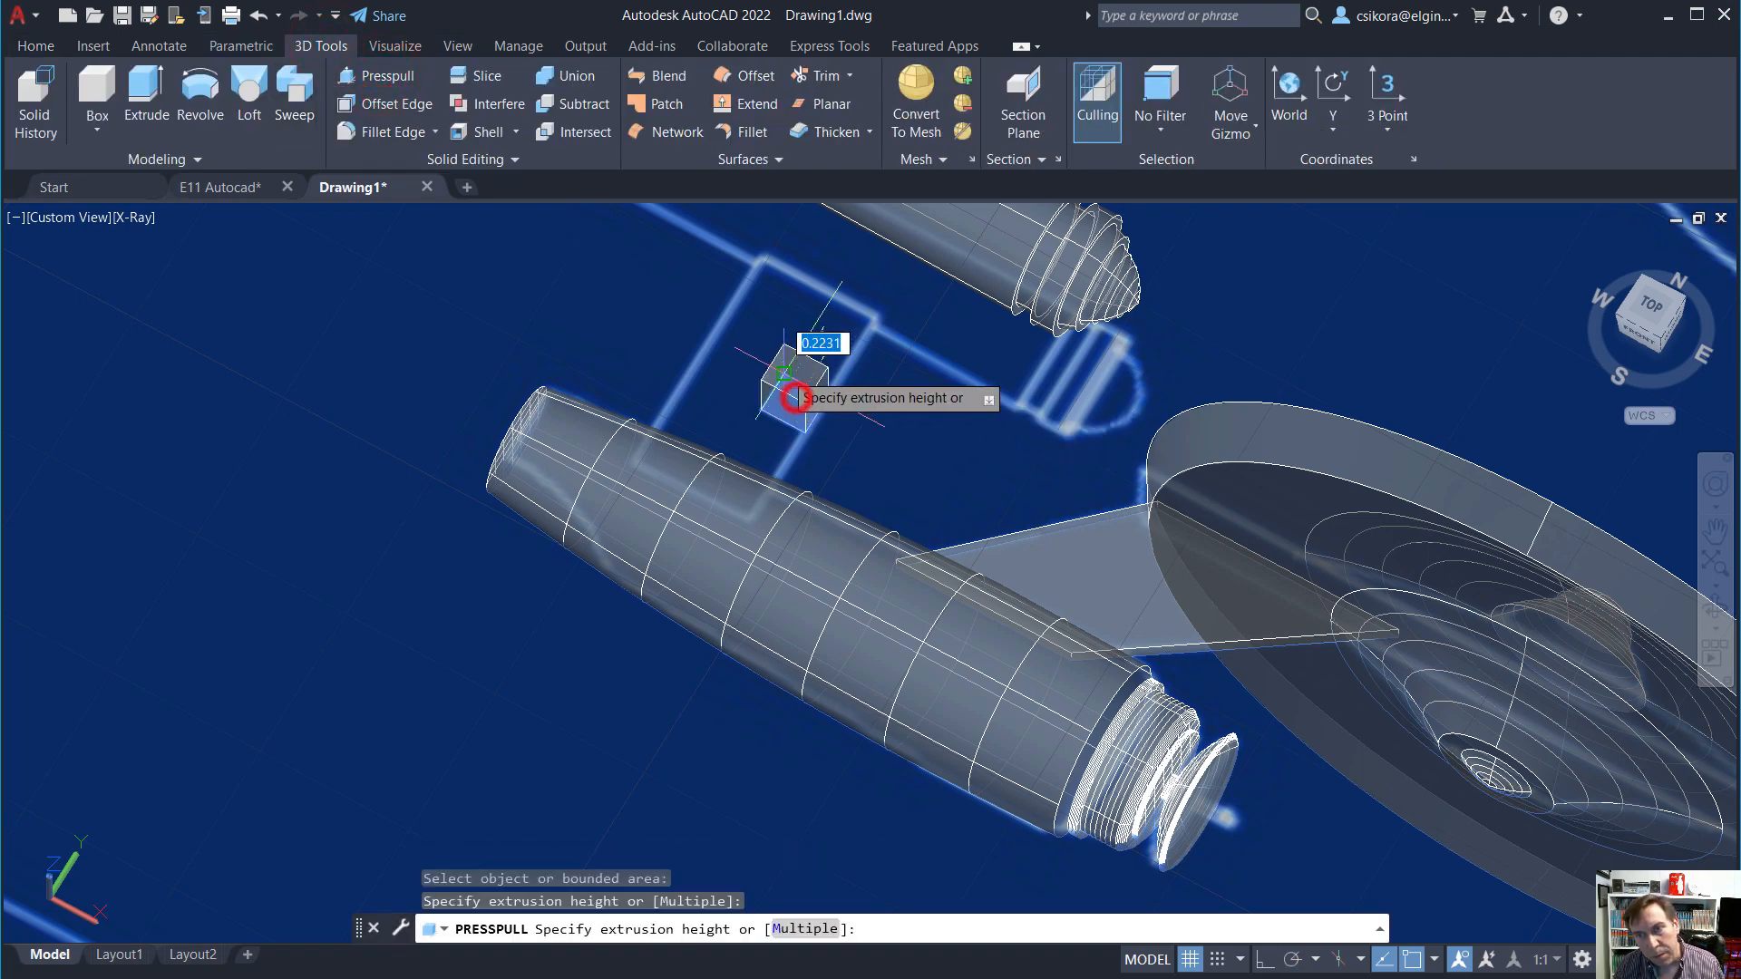
left_click(782, 359)
key("Escape")
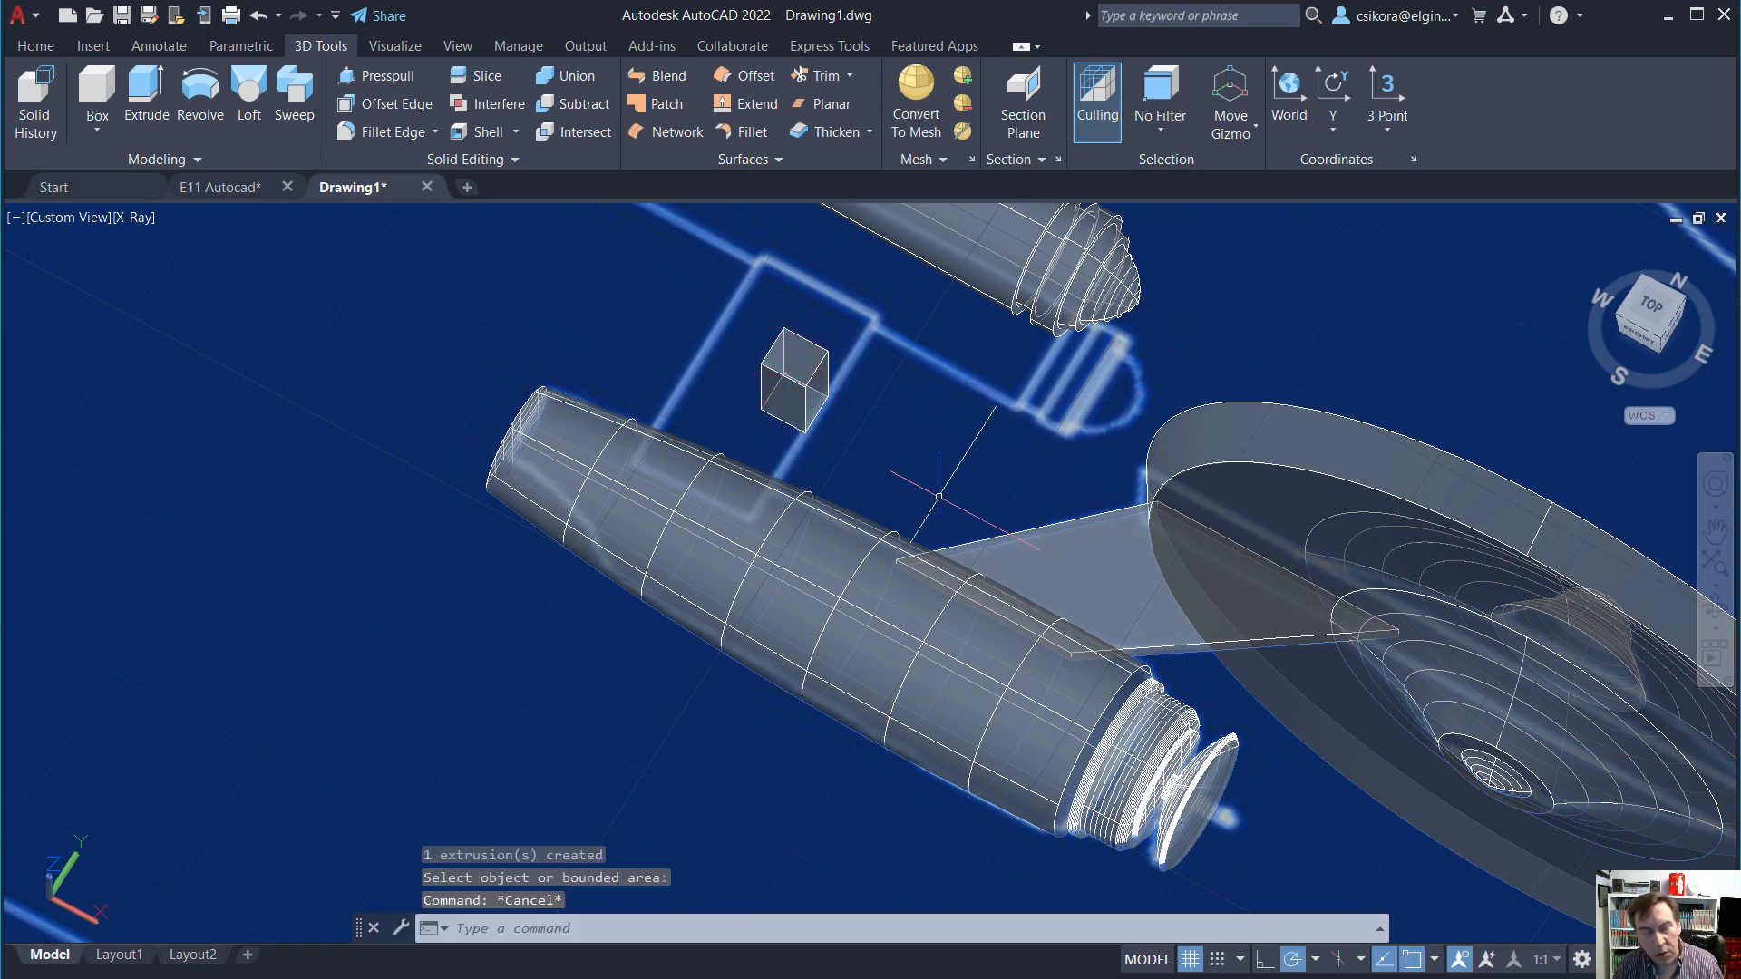
Define a 3-point UCS on the small box, with X along its vertical edge and Y across its side face toward the saucer.
middle_click_drag(958, 463, 943, 364, "shift")
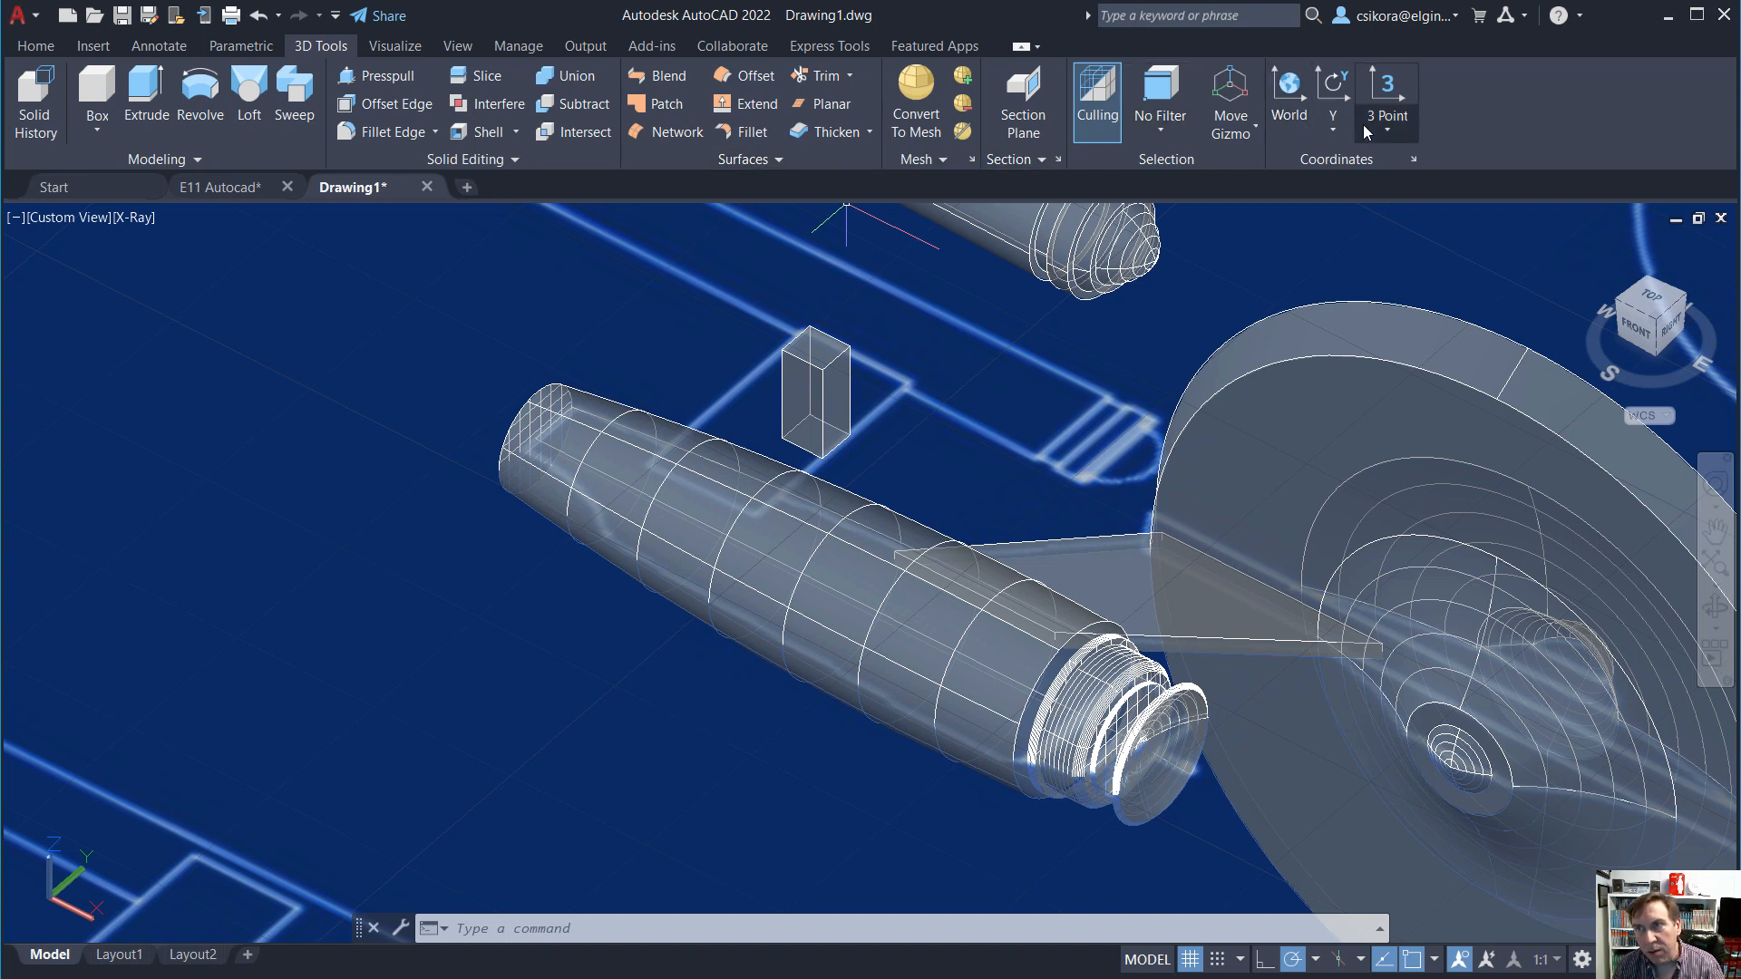
left_click(1390, 99)
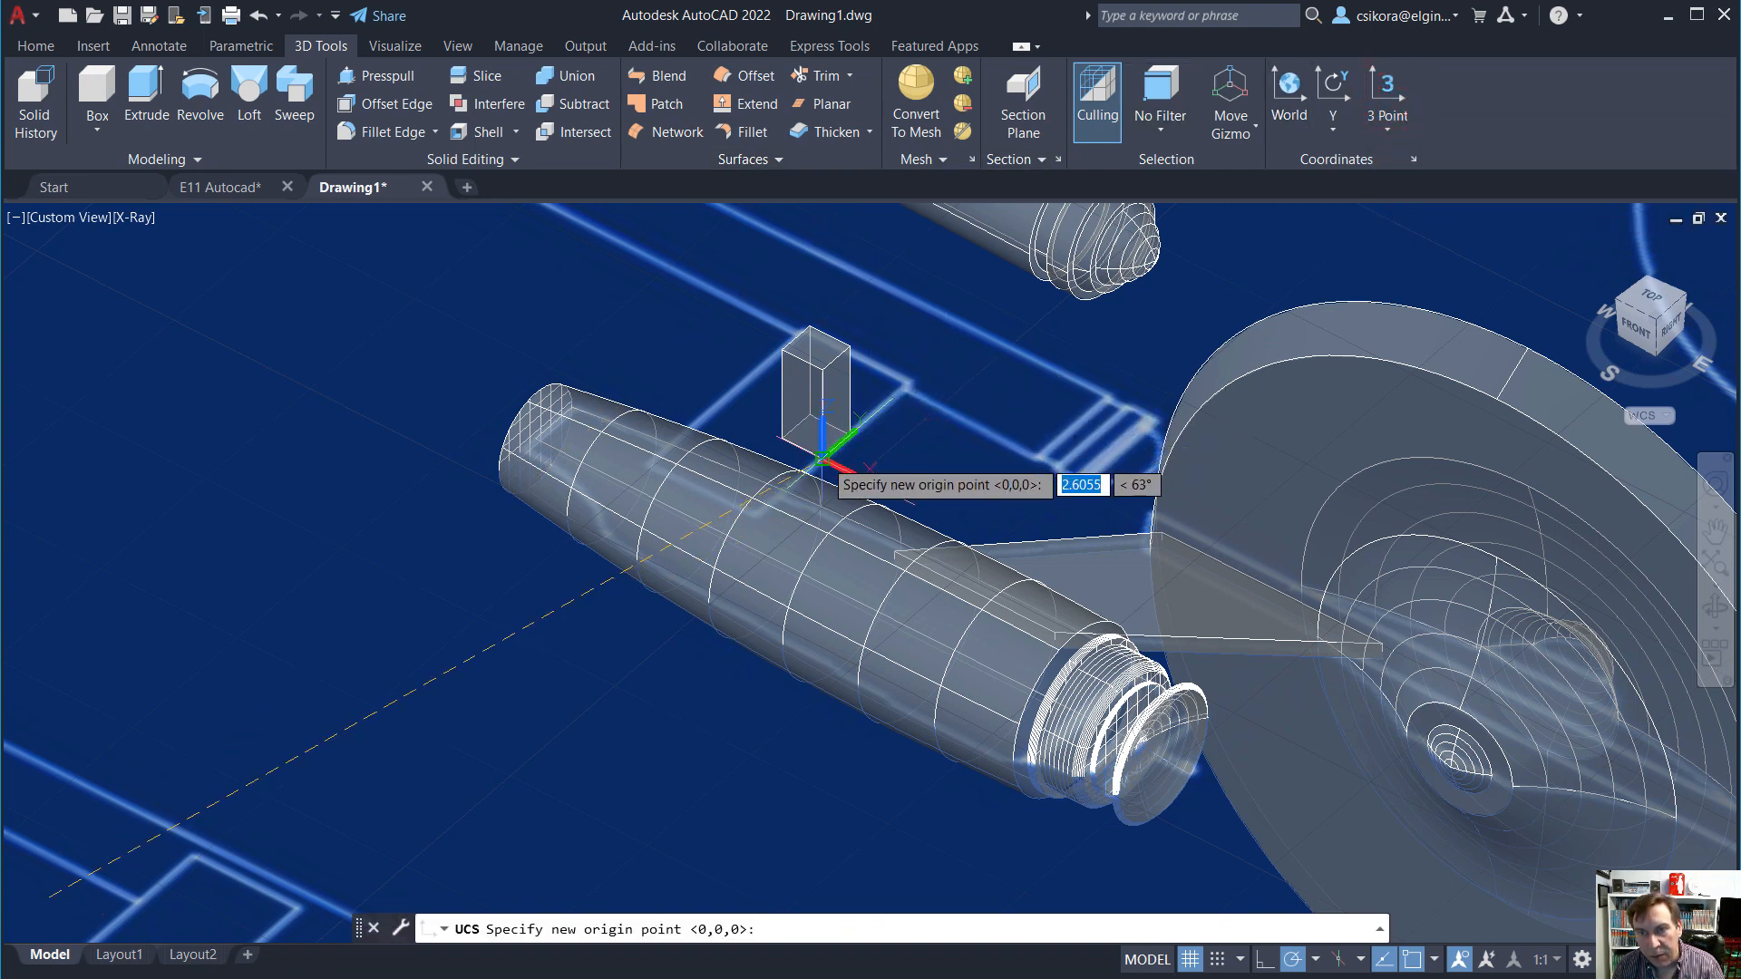
left_click(820, 460)
left_click(821, 370)
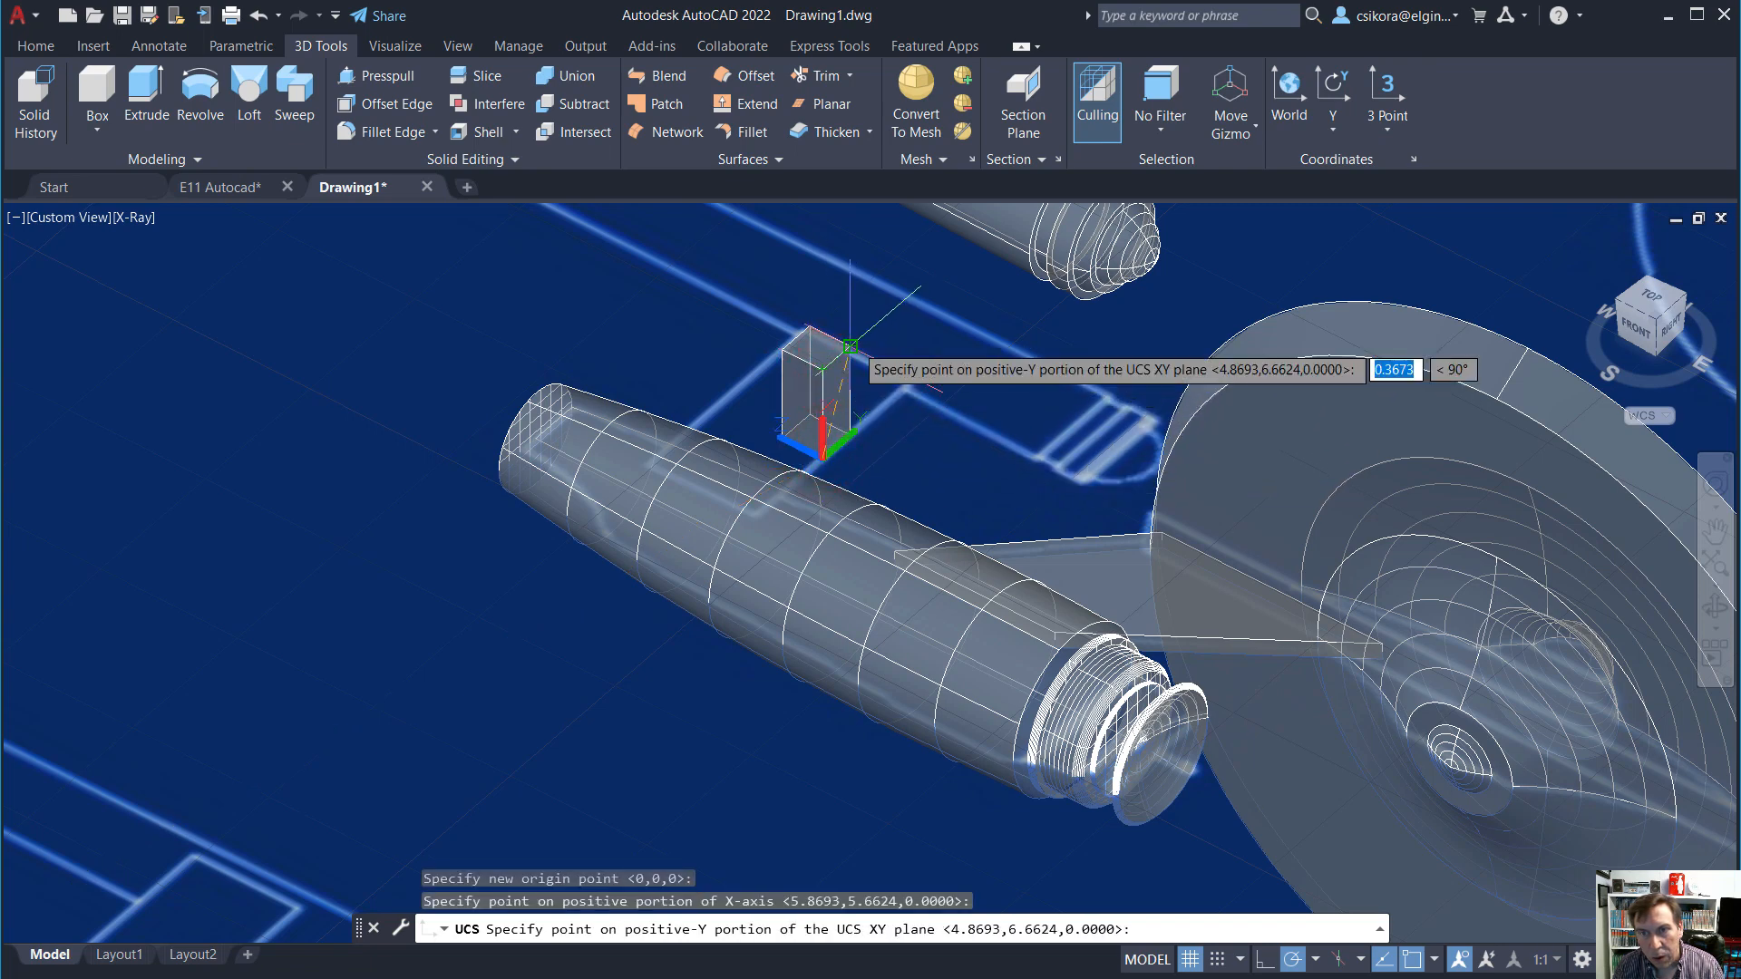
left_click(850, 346)
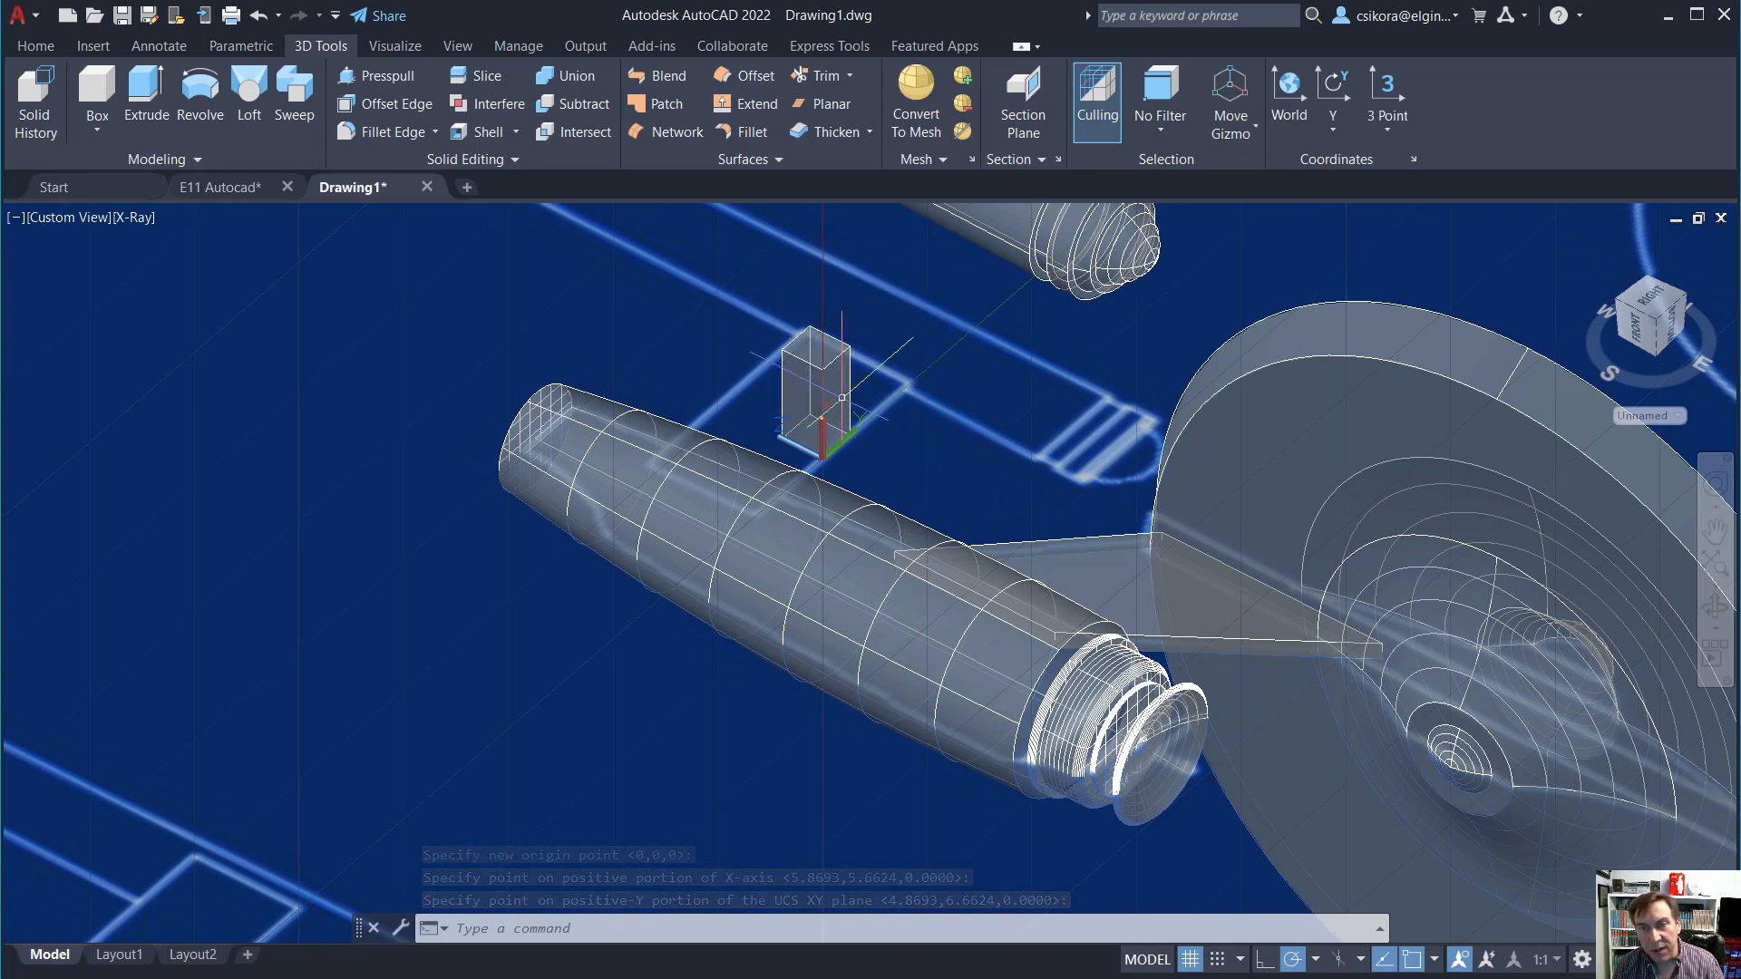
Erase the small reference box between the nacelle and the hull.
key("Escape")
left_click(798, 383)
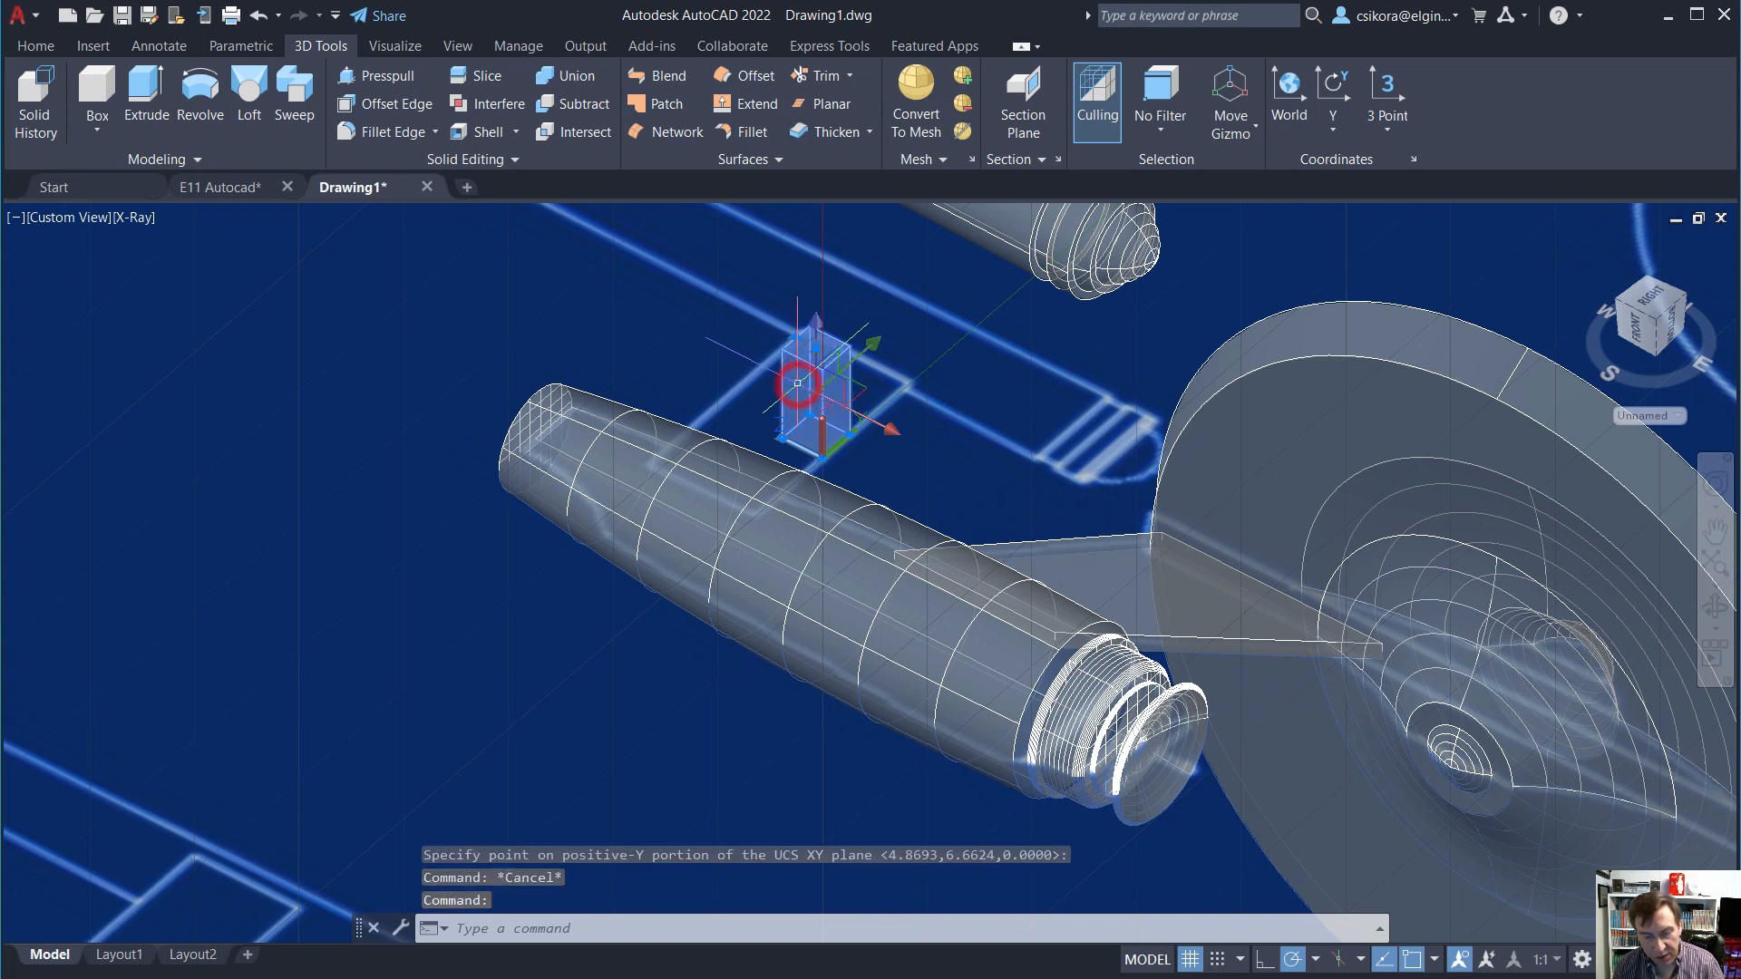
key("Delete")
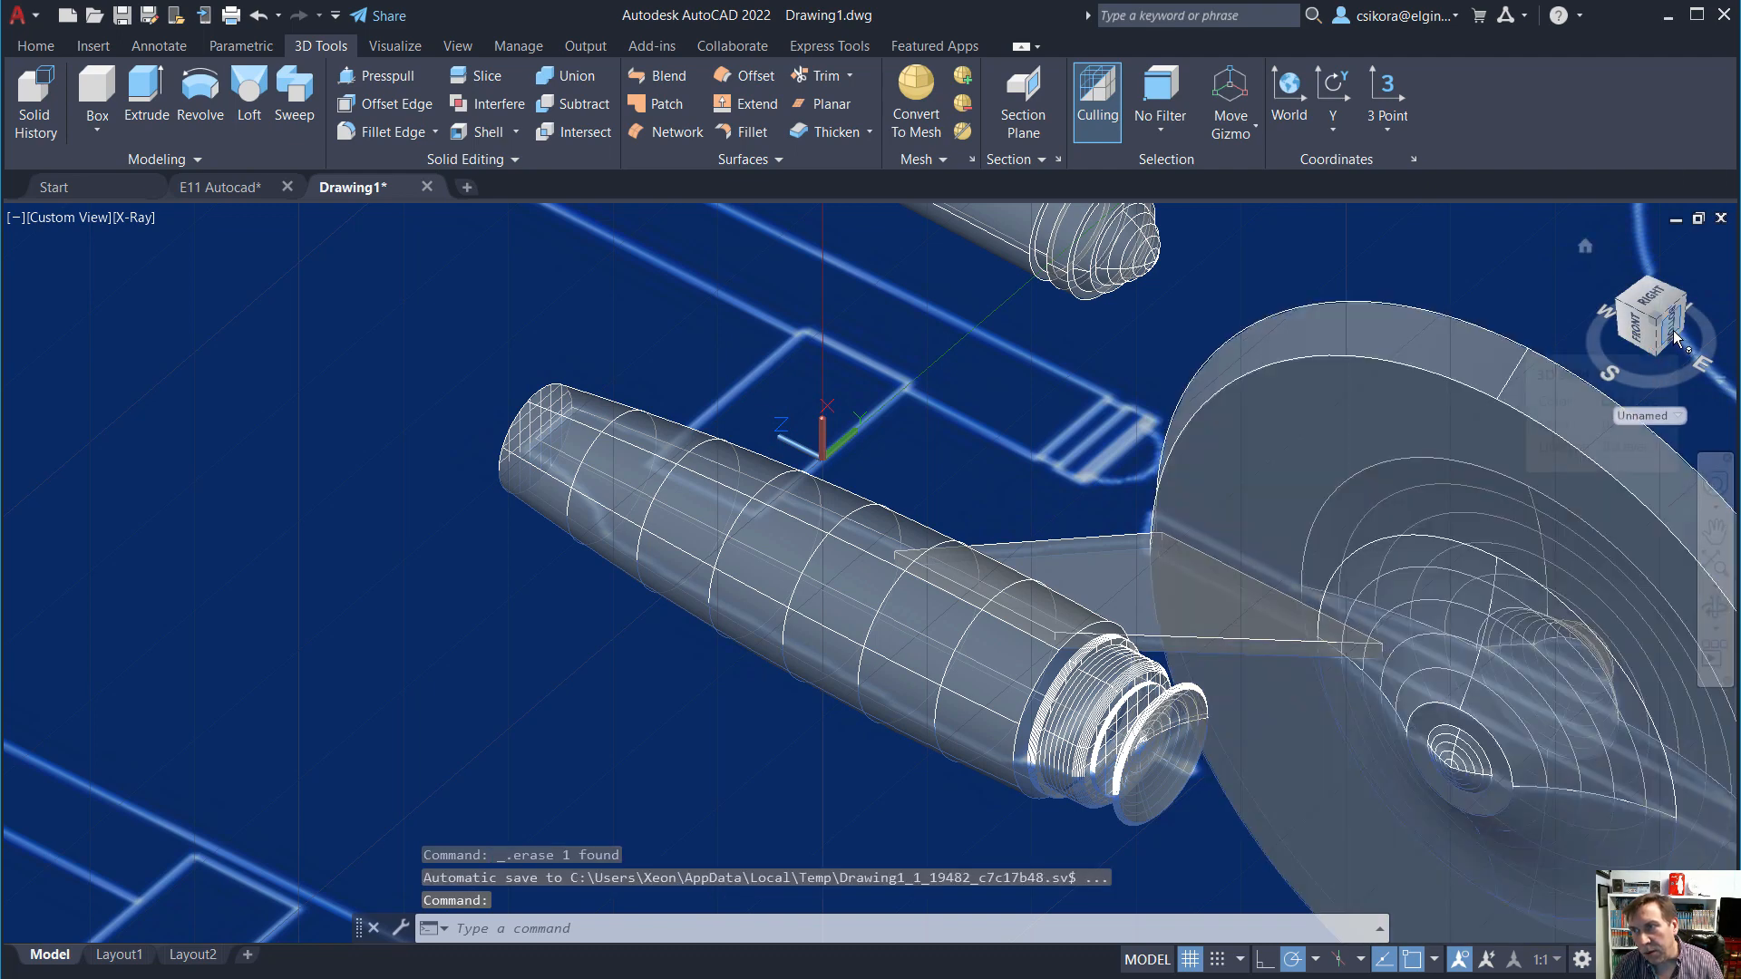
Show the ship end-on in the Right view, rotated upright with the saucer above the hull, and check the PERSPECTIVE setting.
left_click(1672, 329)
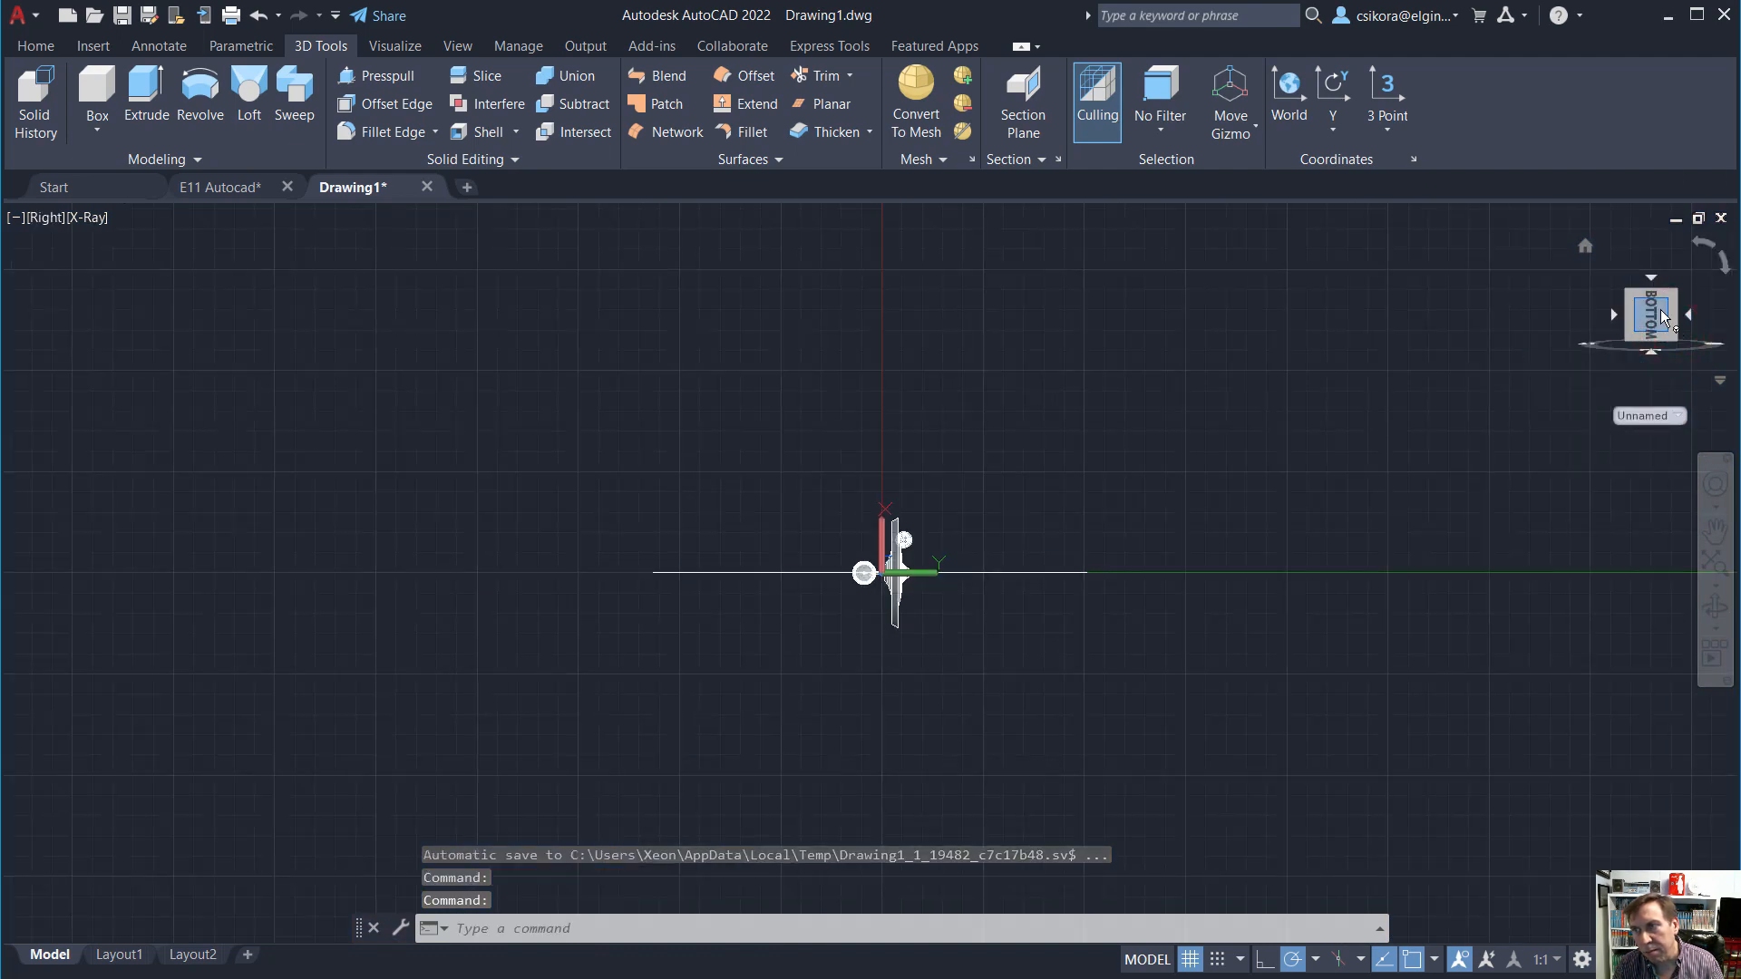
left_click(1701, 243)
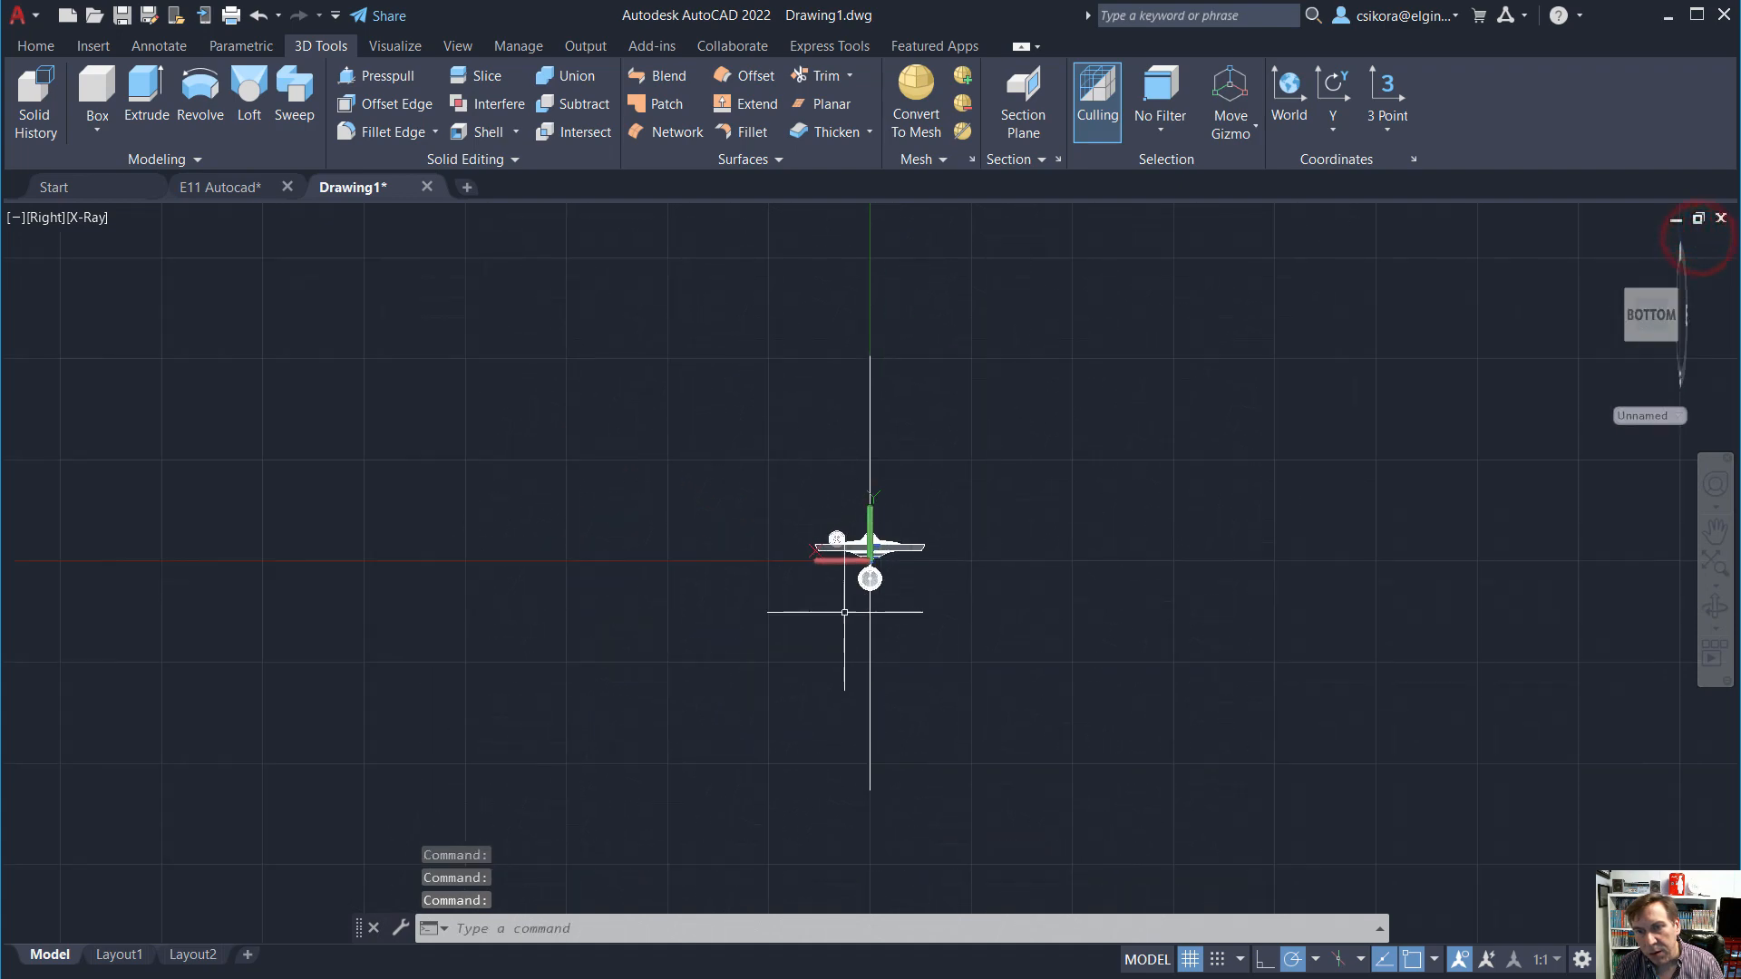
scroll(821, 553, "up", 3)
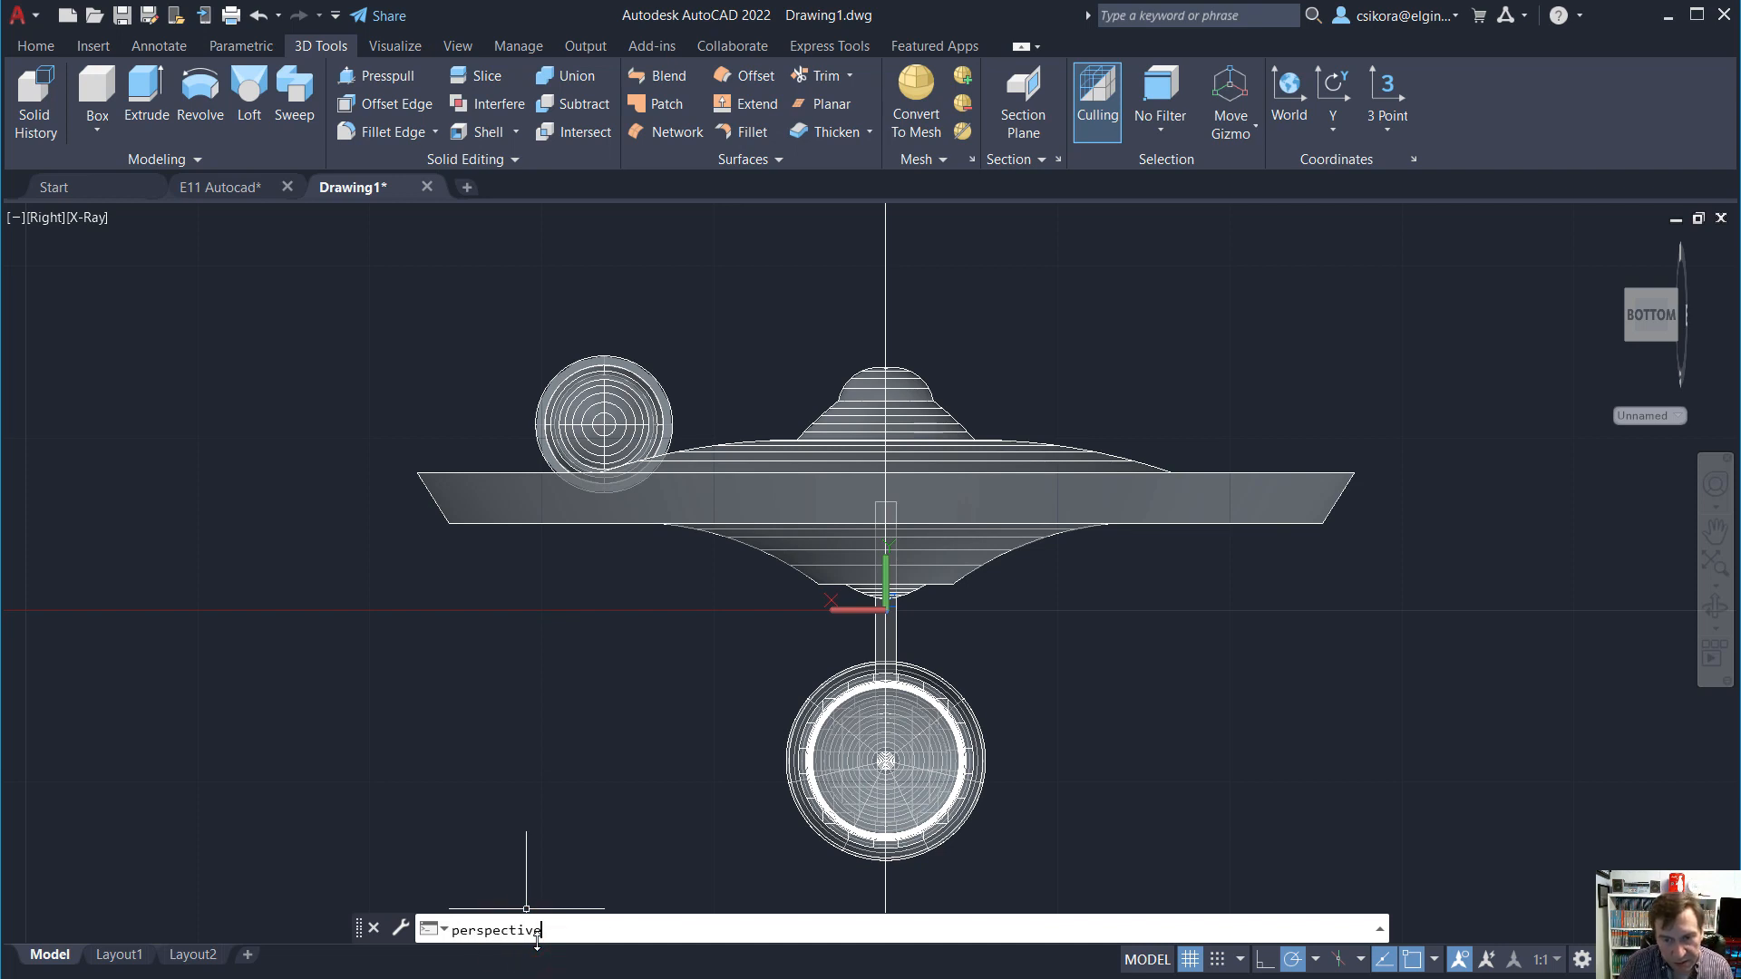
key("Return")
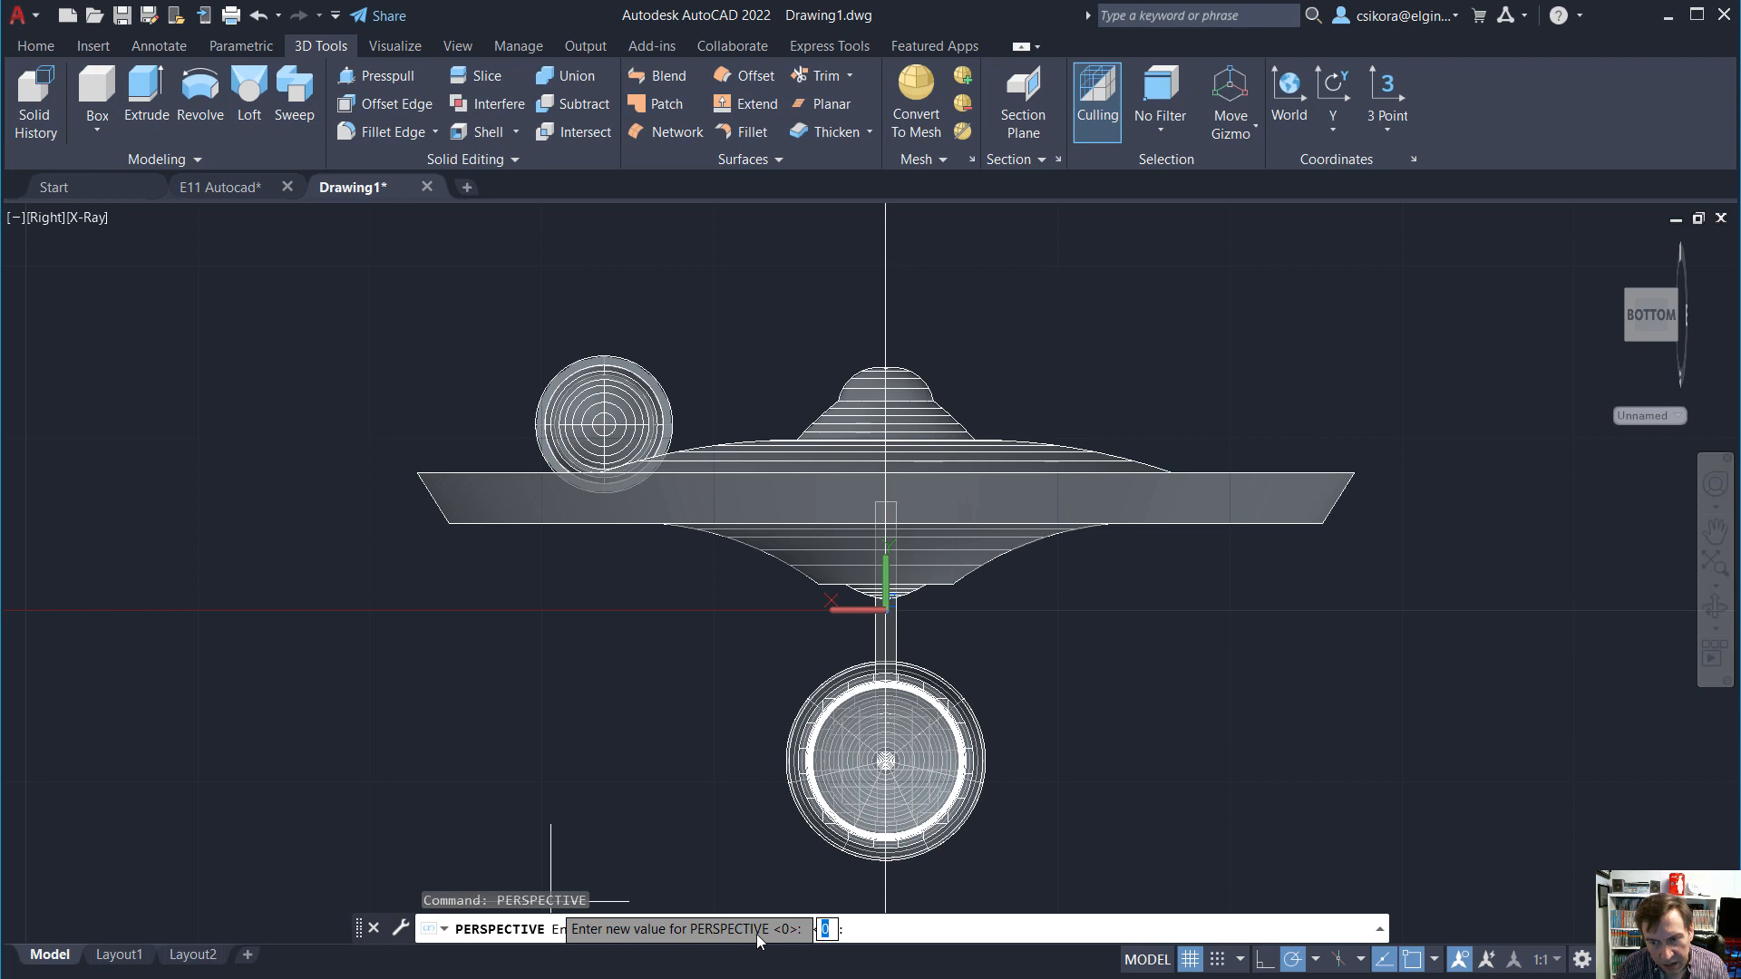
left_click(870, 936)
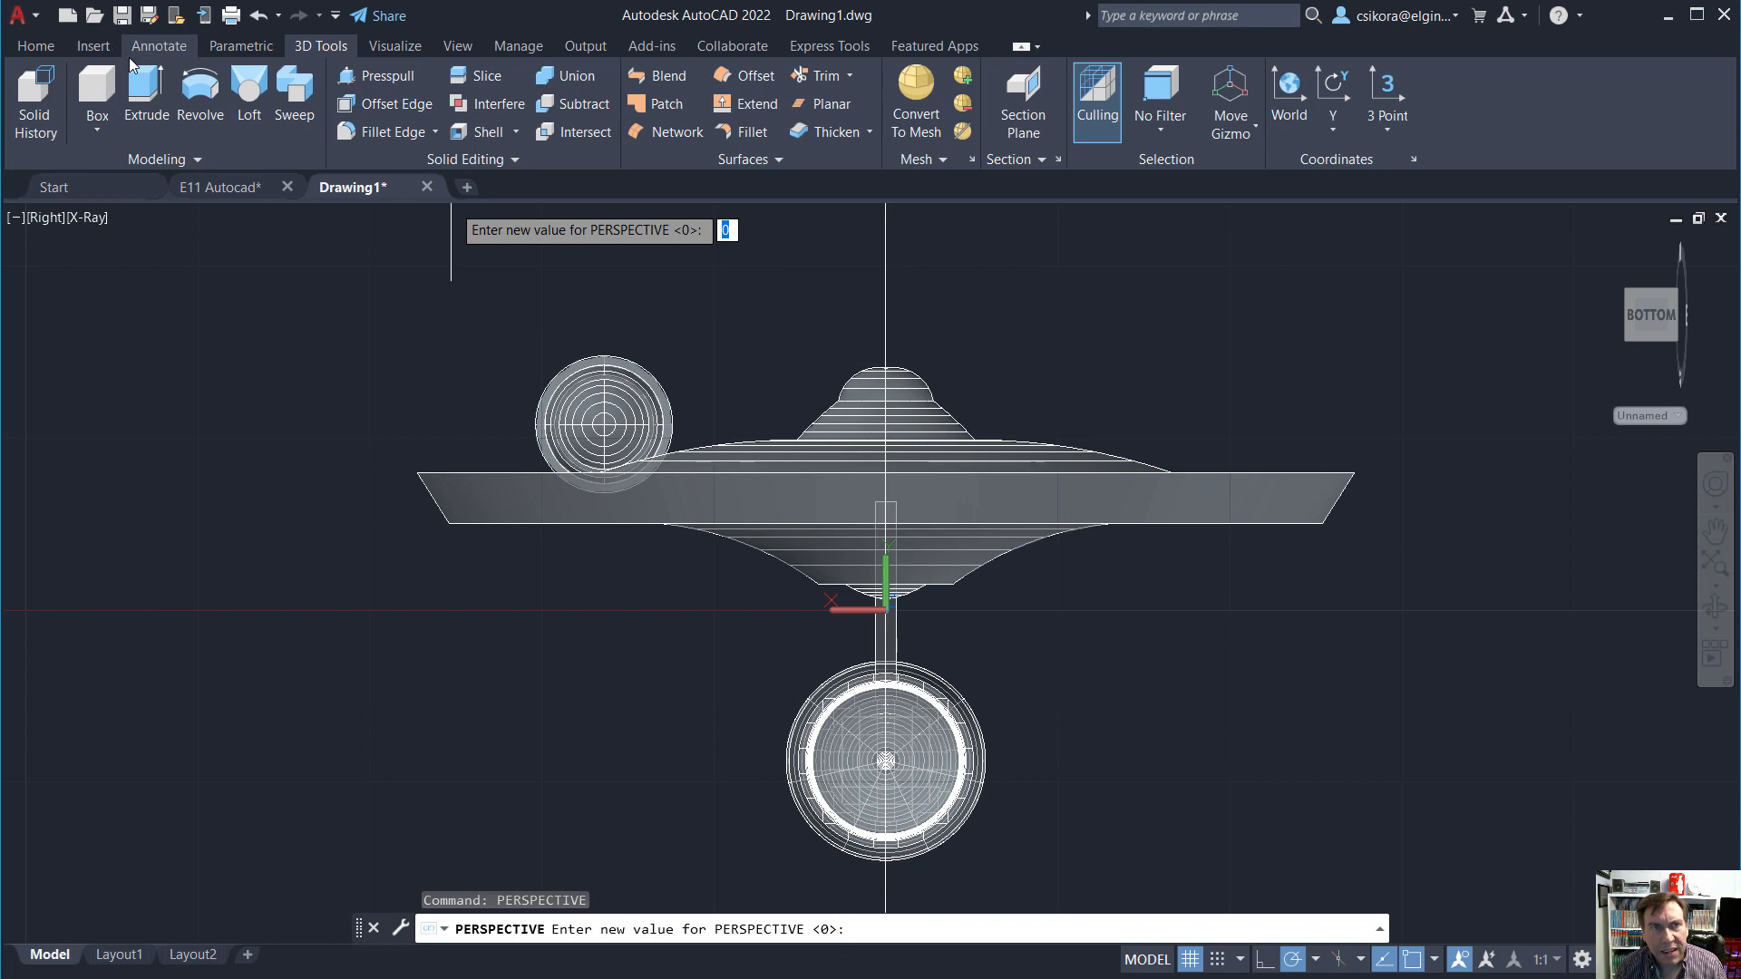
With object snap off, draw a closed, slanted four-sided line outline for the pylon from inside the lower hull to inside the nacelle.
left_click(27, 46)
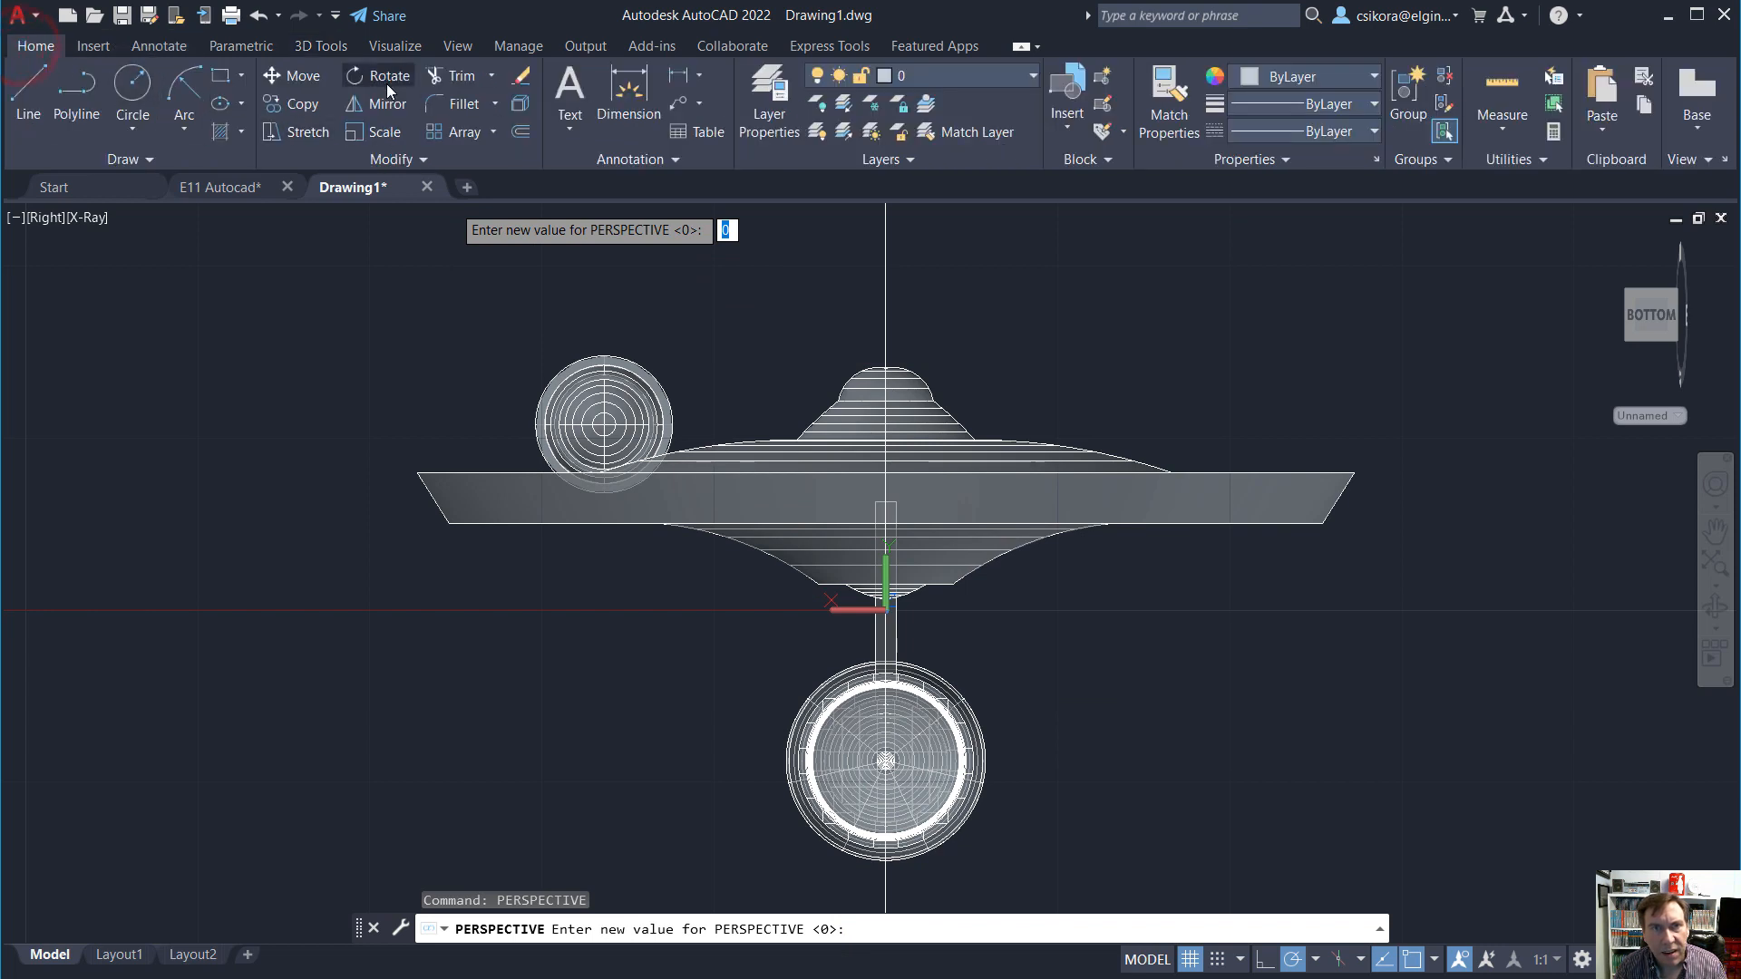
left_click(28, 88)
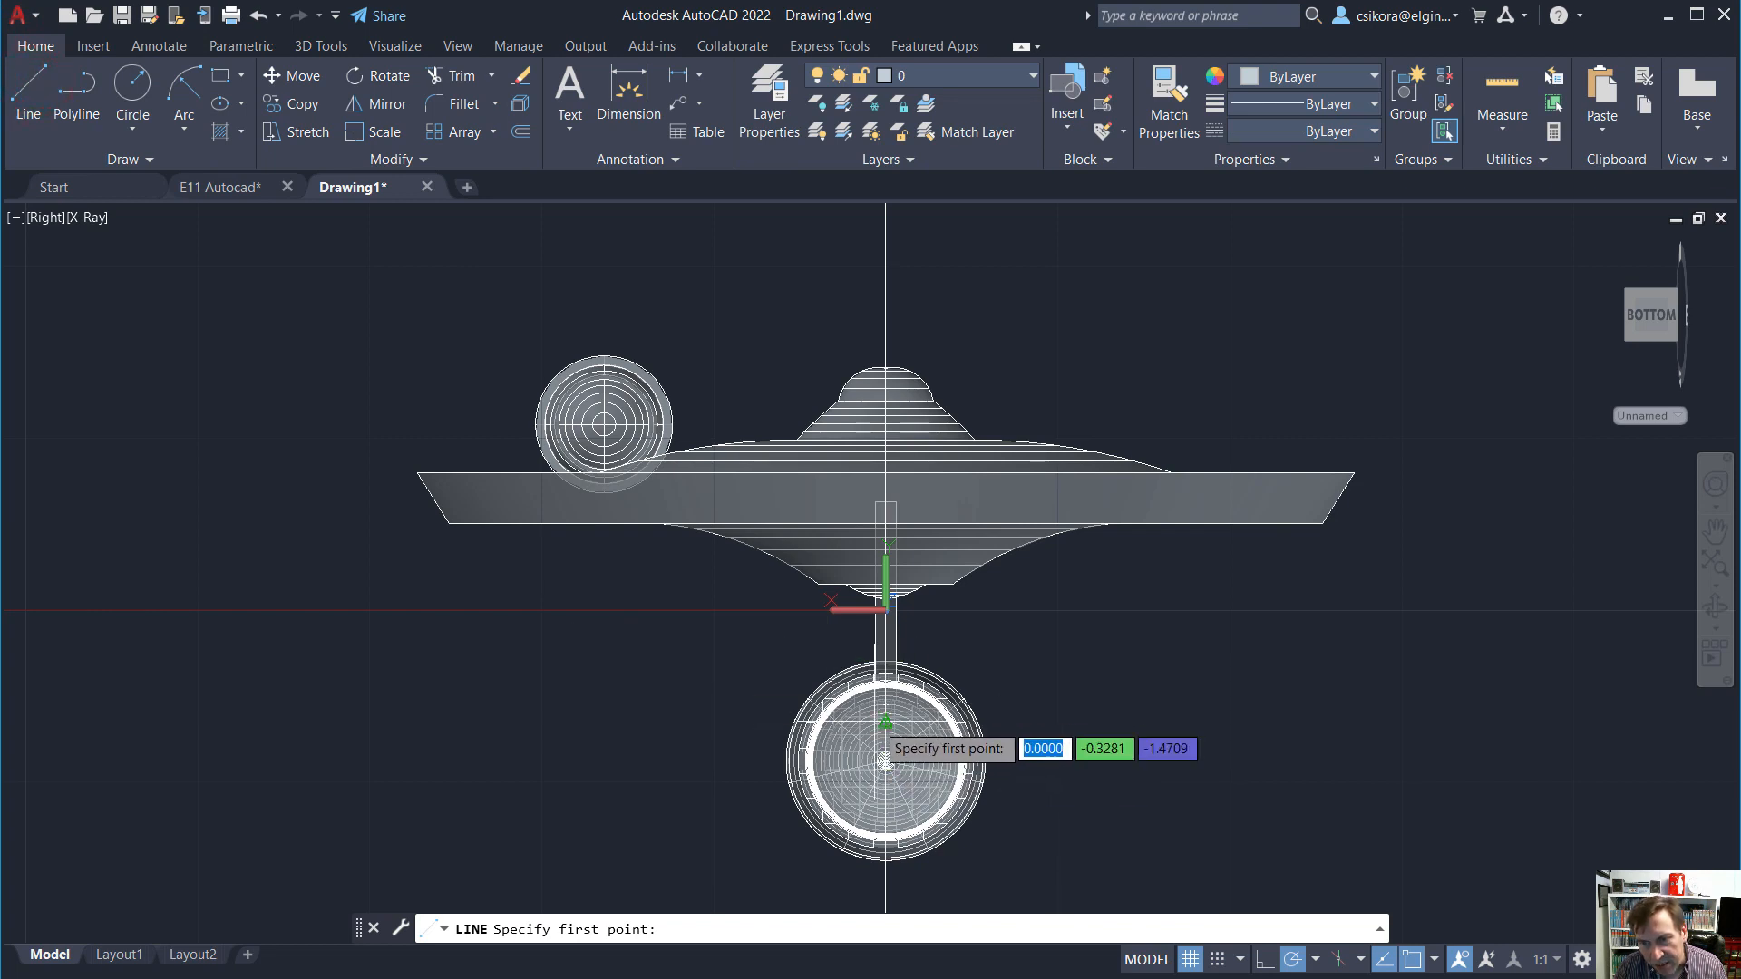
left_click(1413, 961)
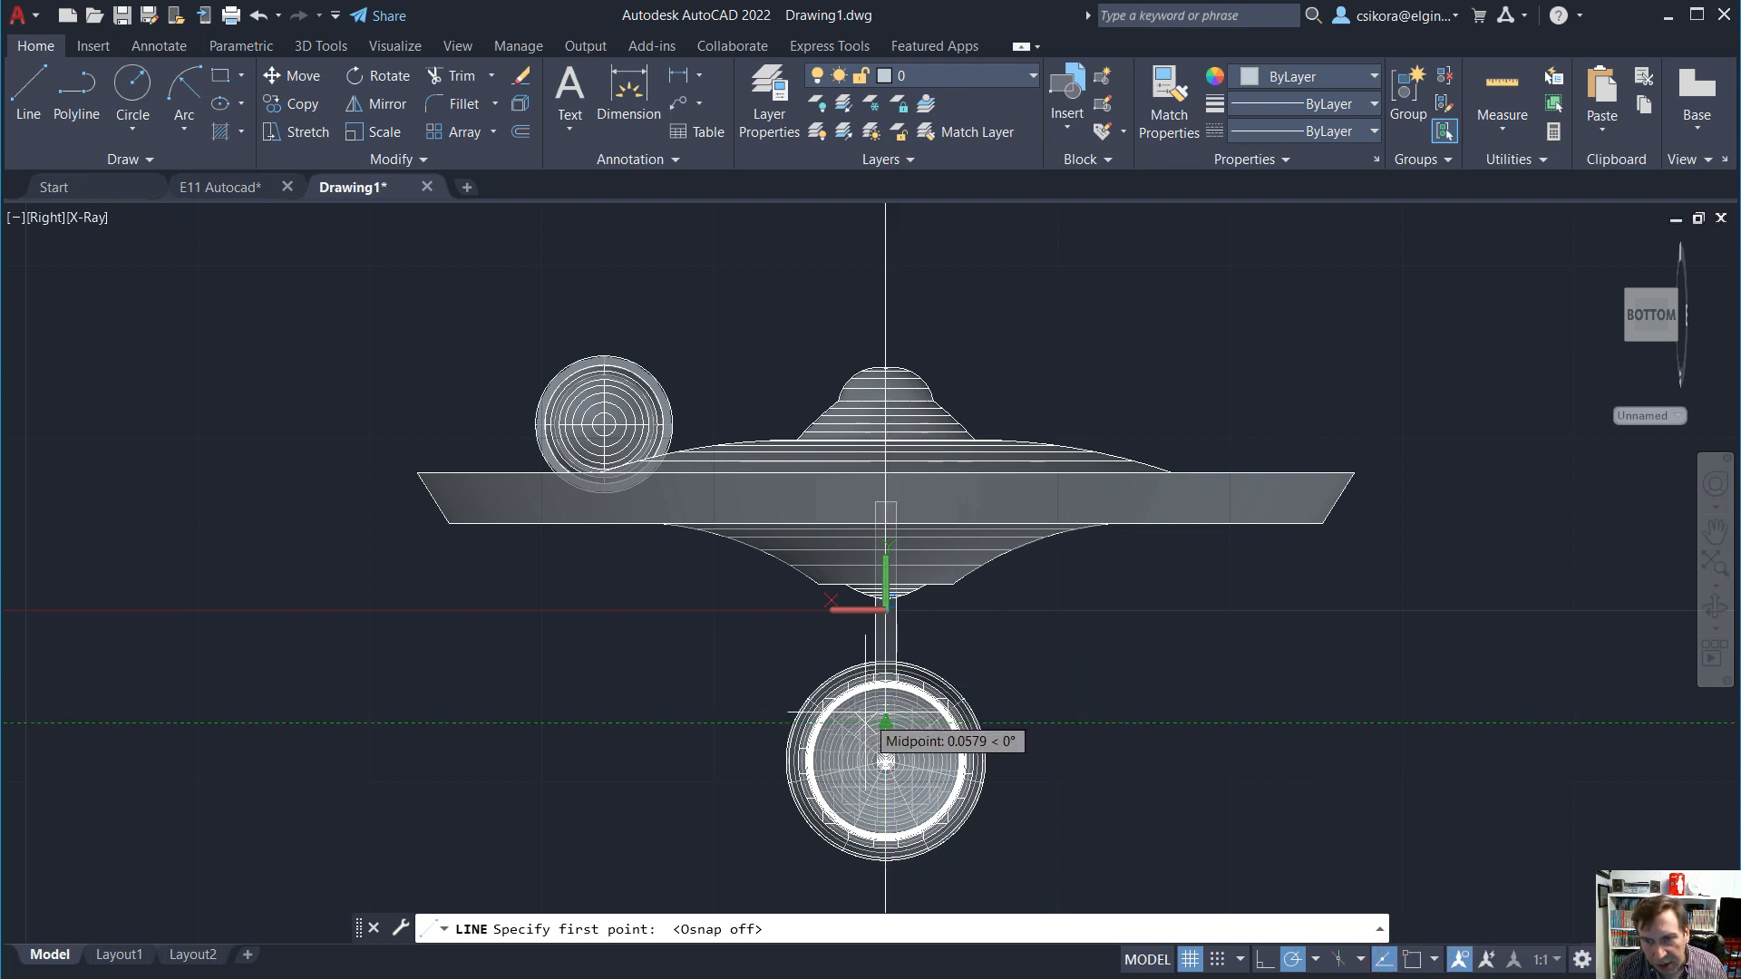
left_click(866, 707)
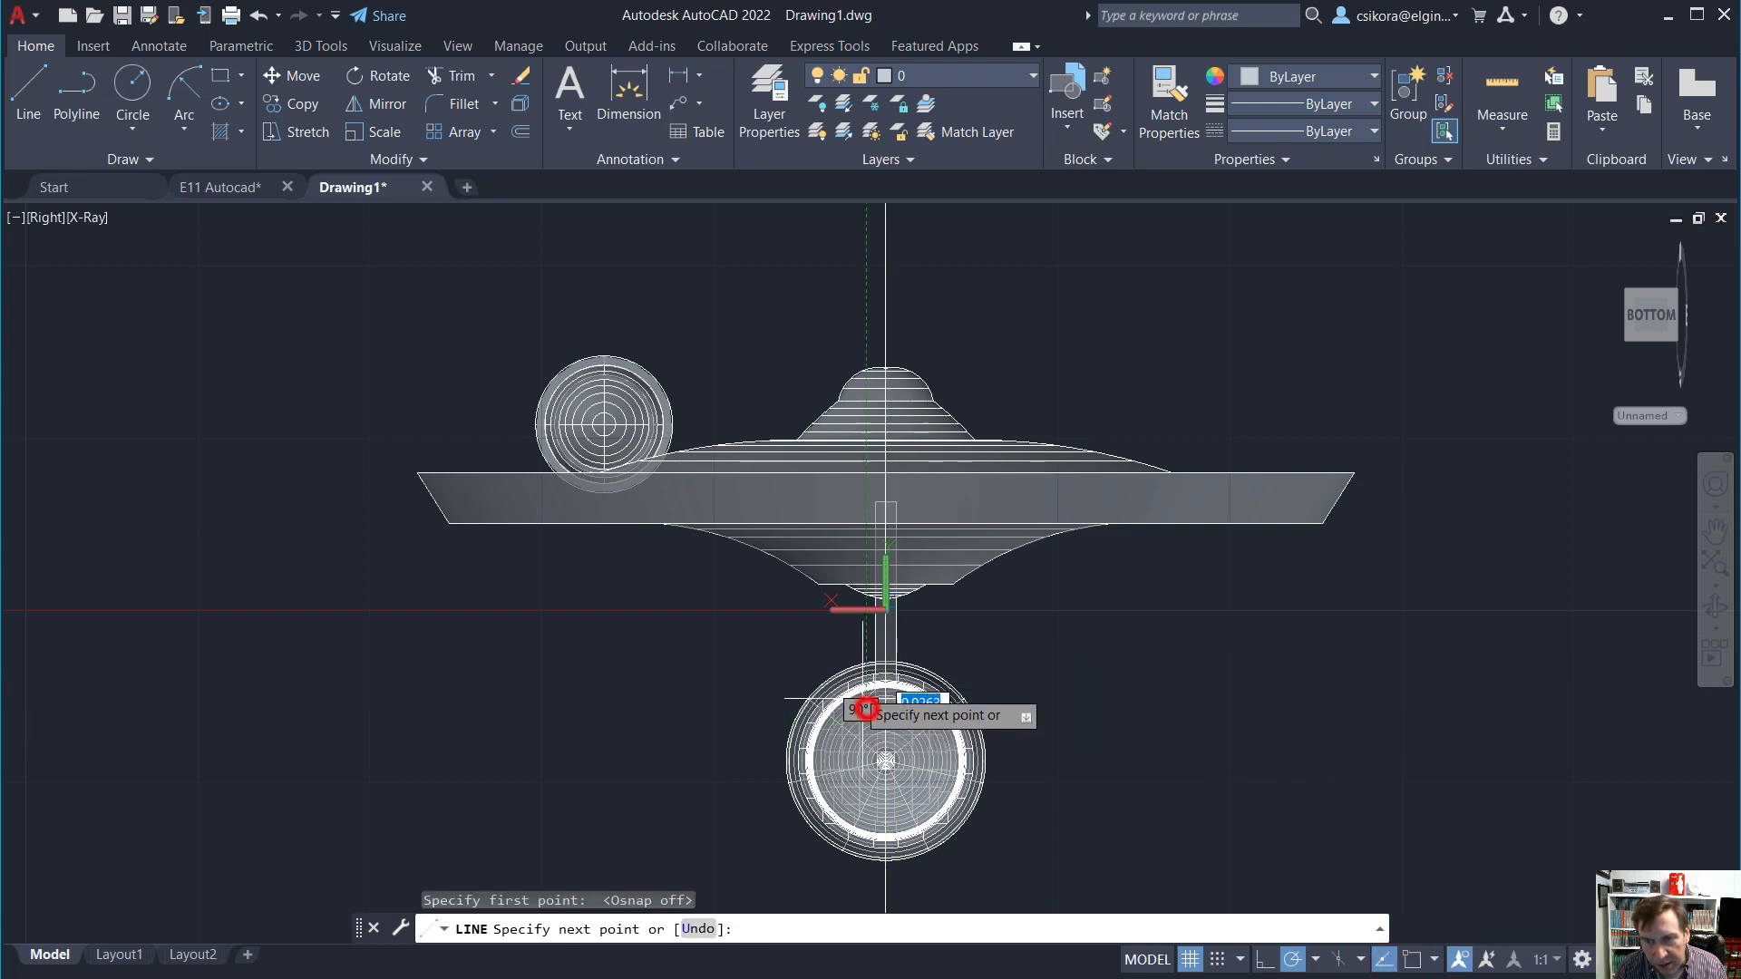
left_click(618, 428)
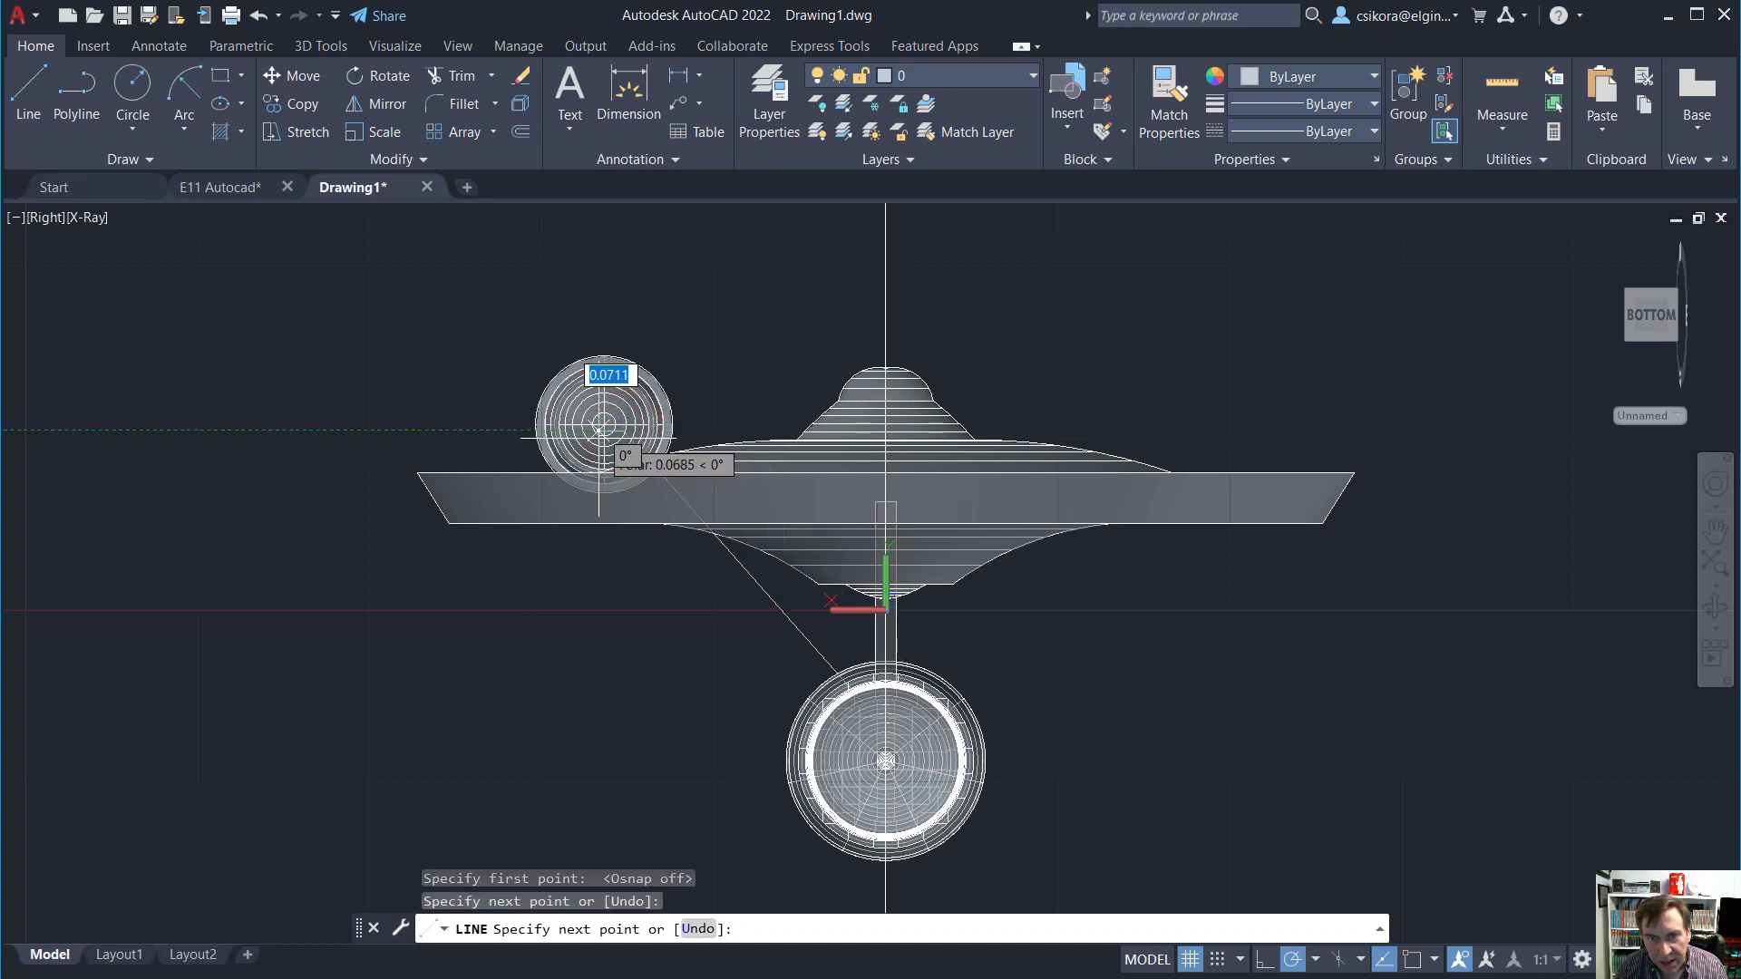
left_click(598, 435)
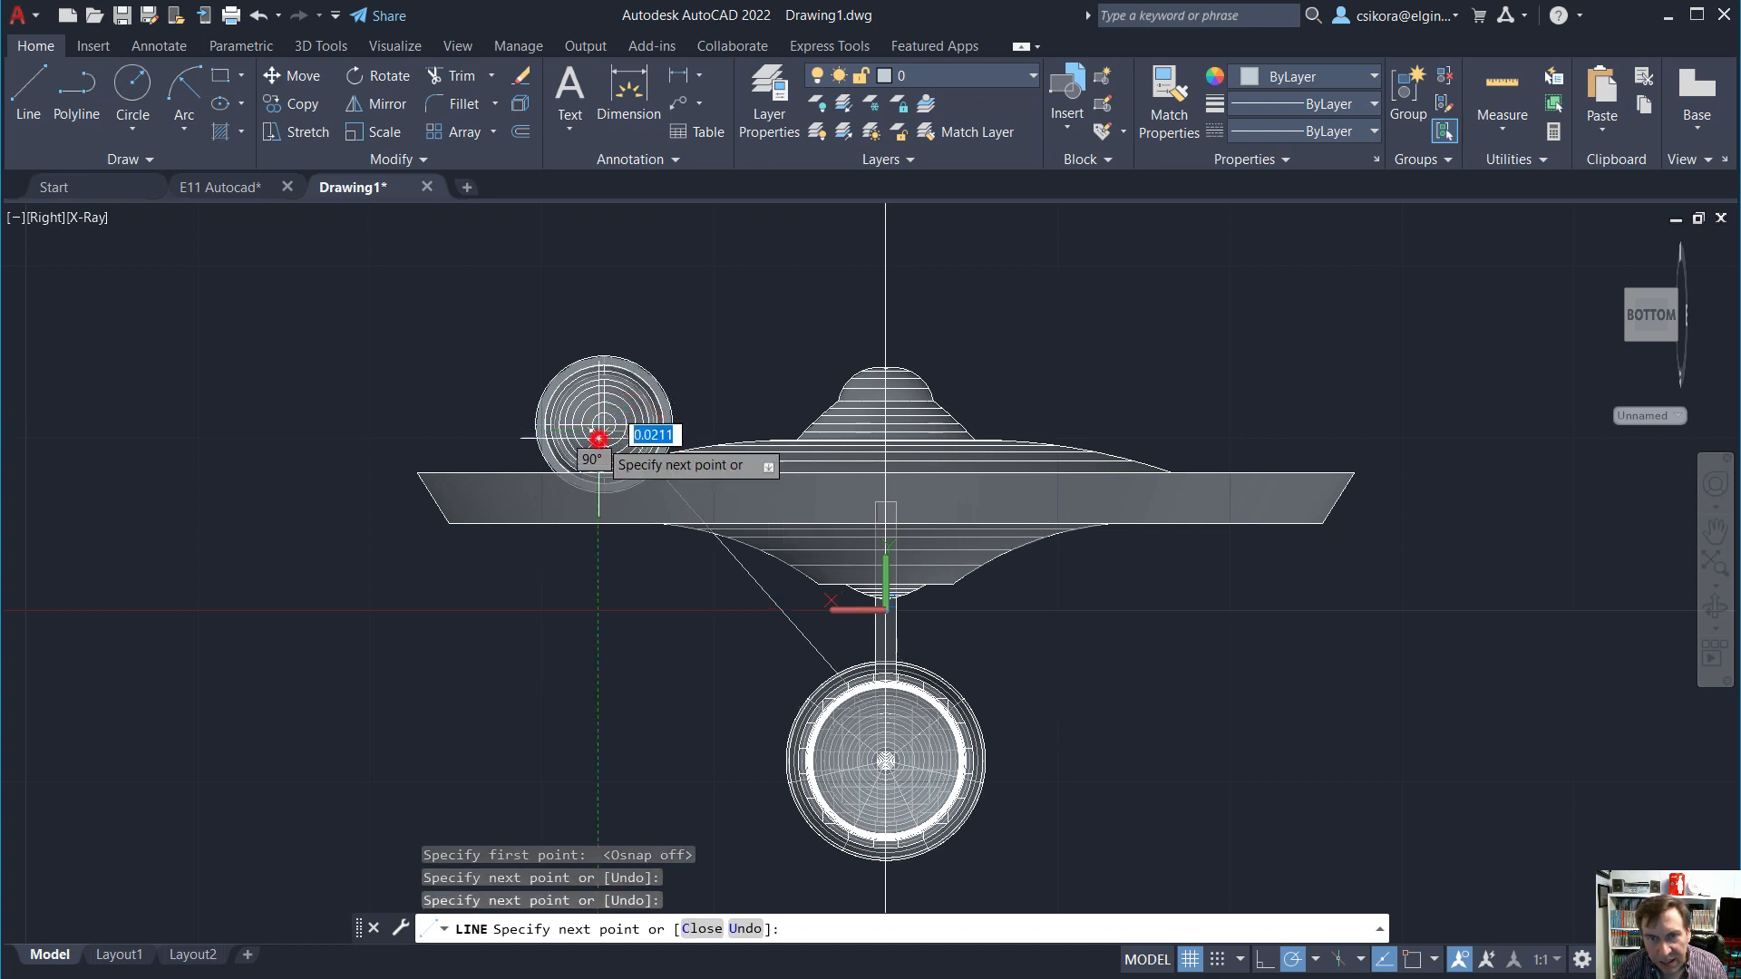
left_click(854, 725)
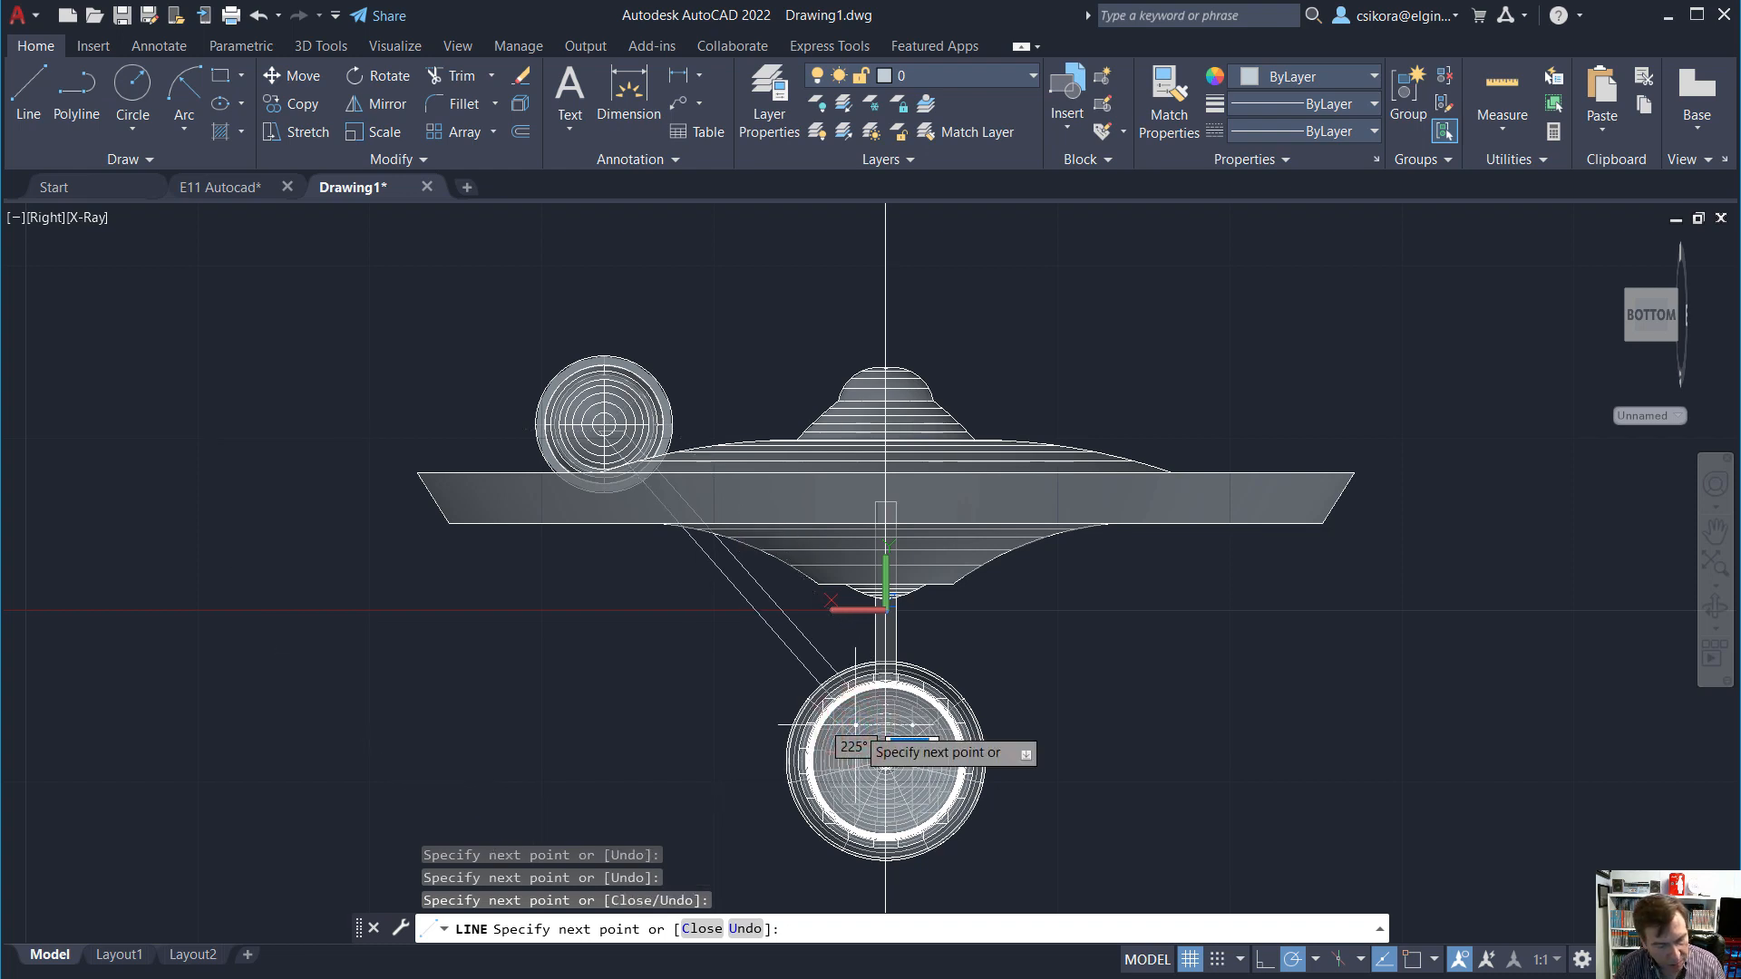
type("c")
key("Return")
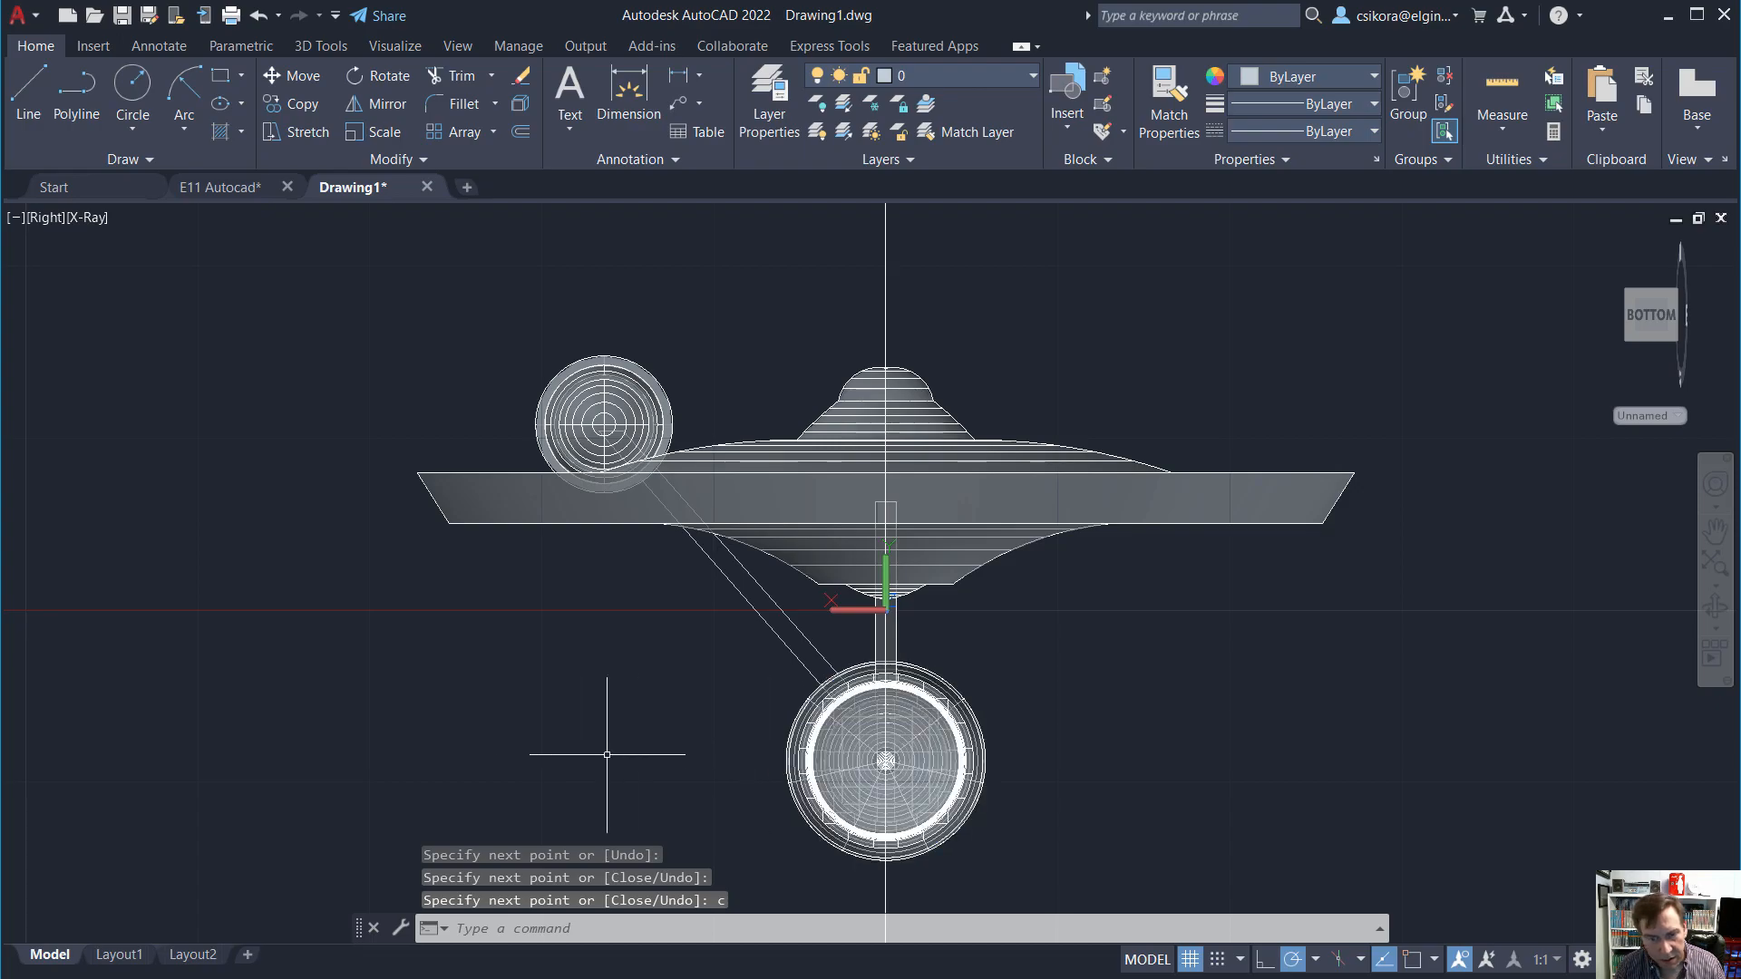
Presspull the slanted pylon outline by 0.3 into a solid strut joining the hull and nacelle.
middle_click_drag(560, 741, 672, 795, "shift")
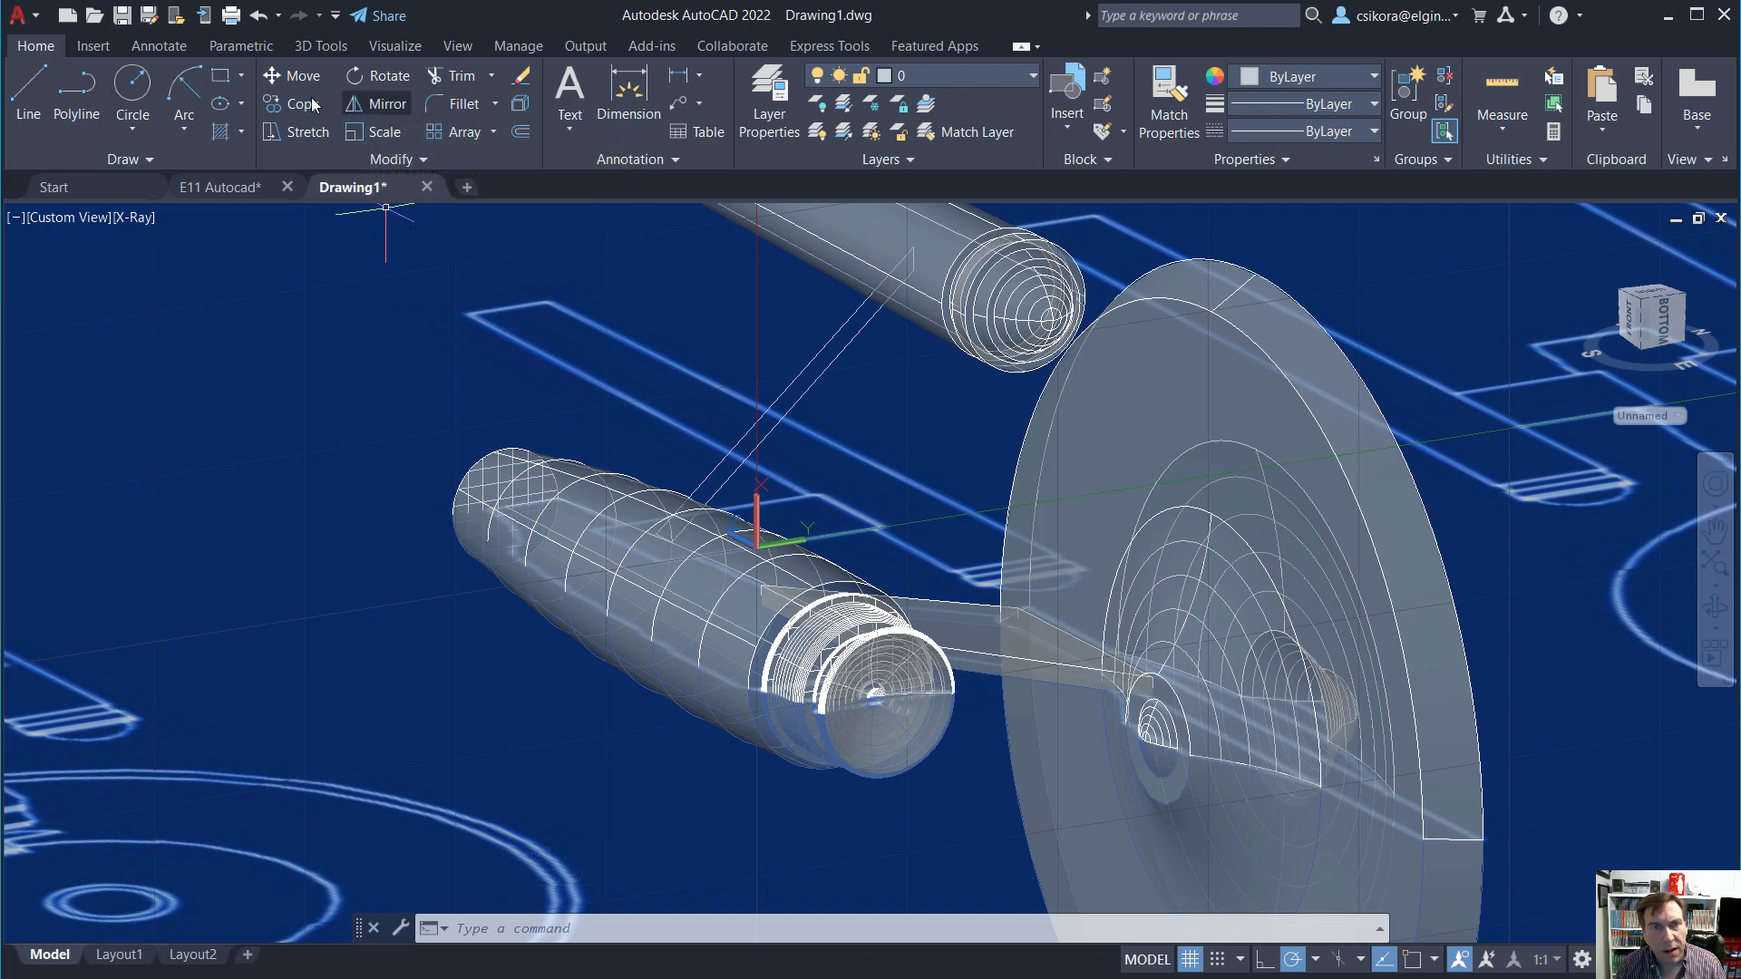
left_click(323, 49)
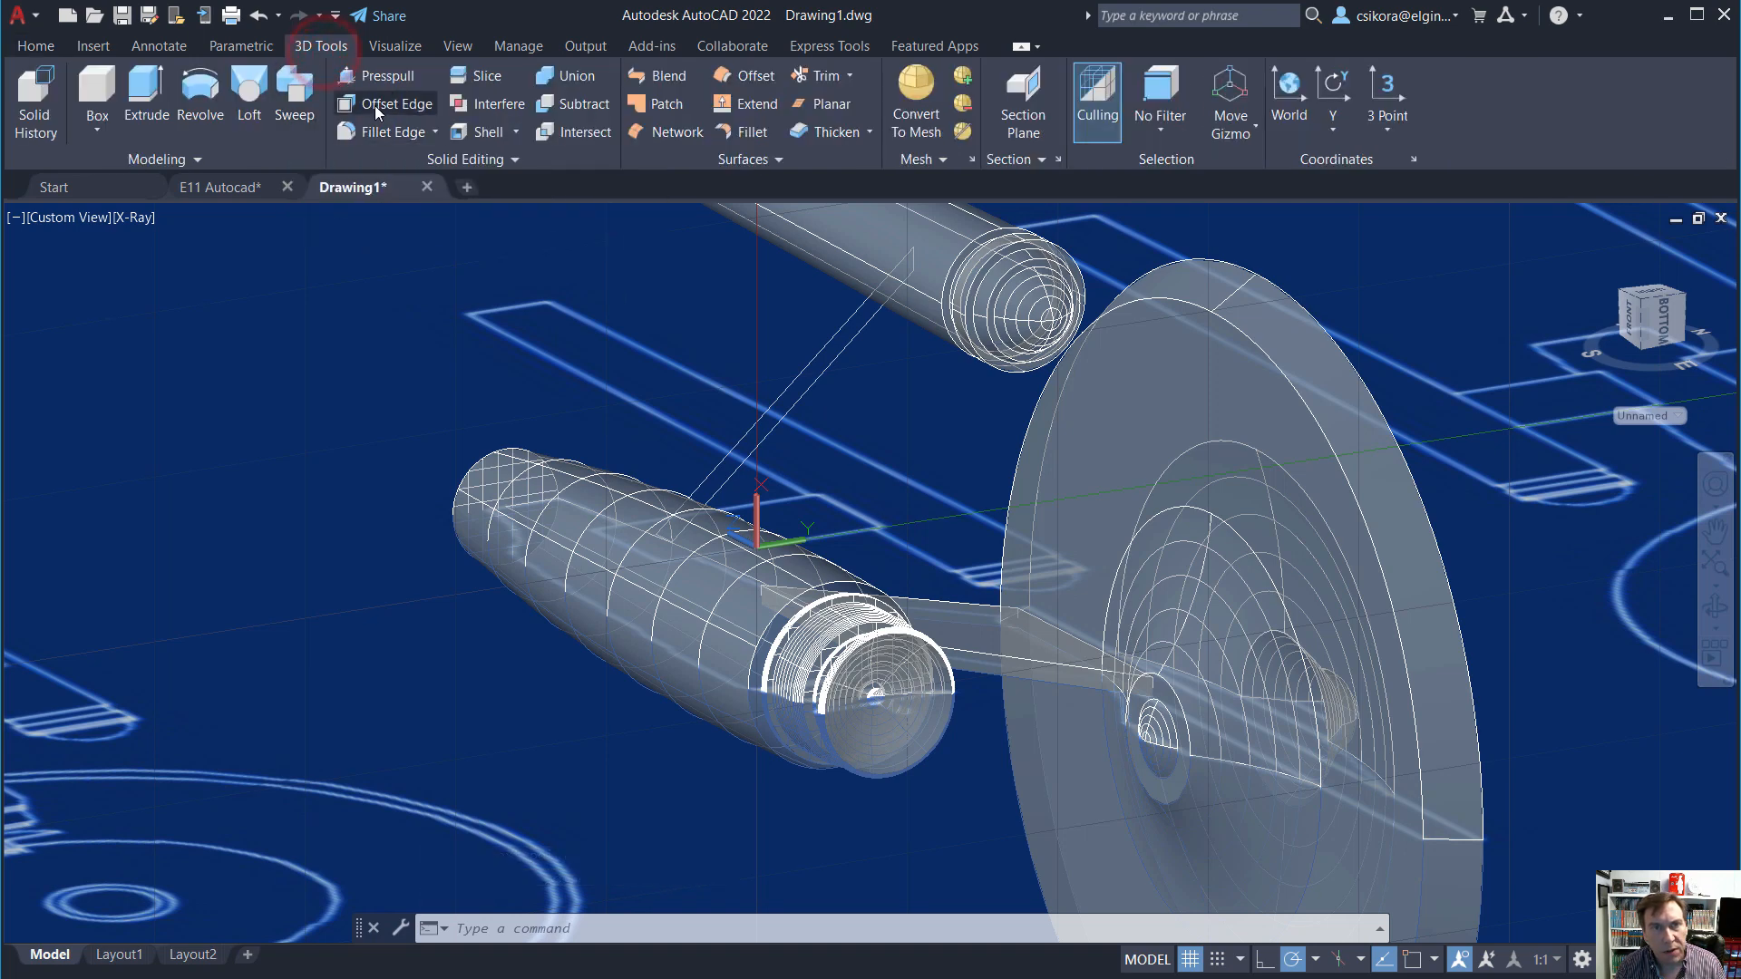
left_click(381, 78)
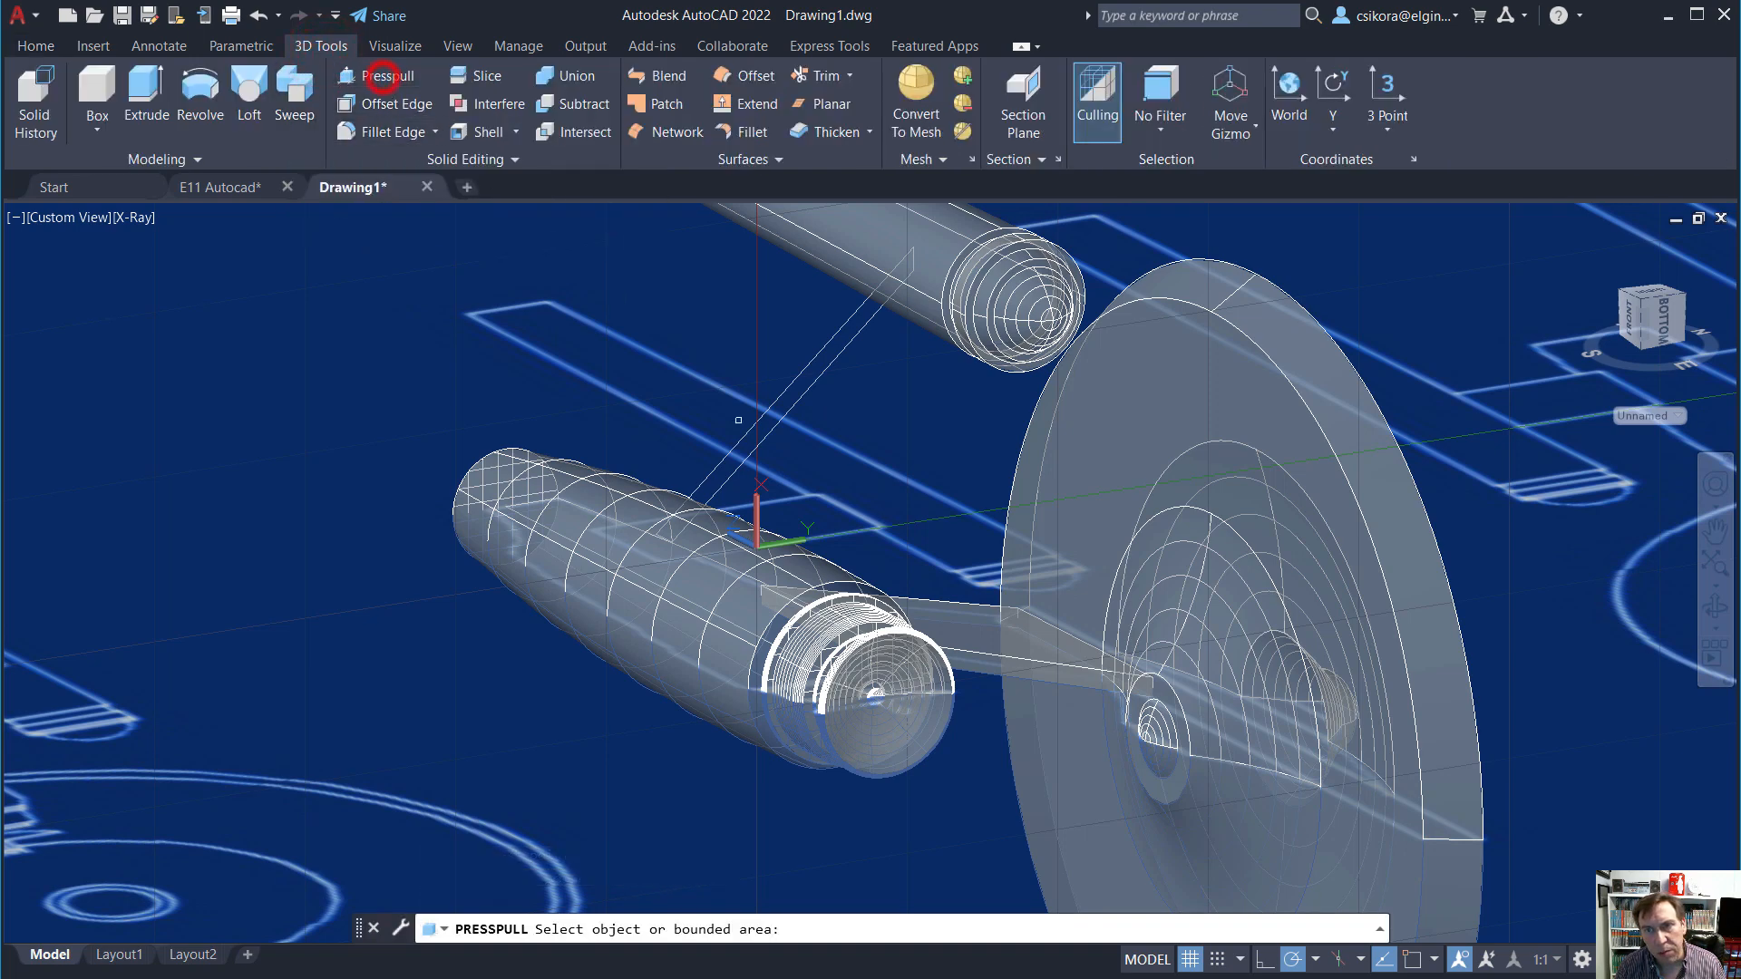
left_click(816, 367)
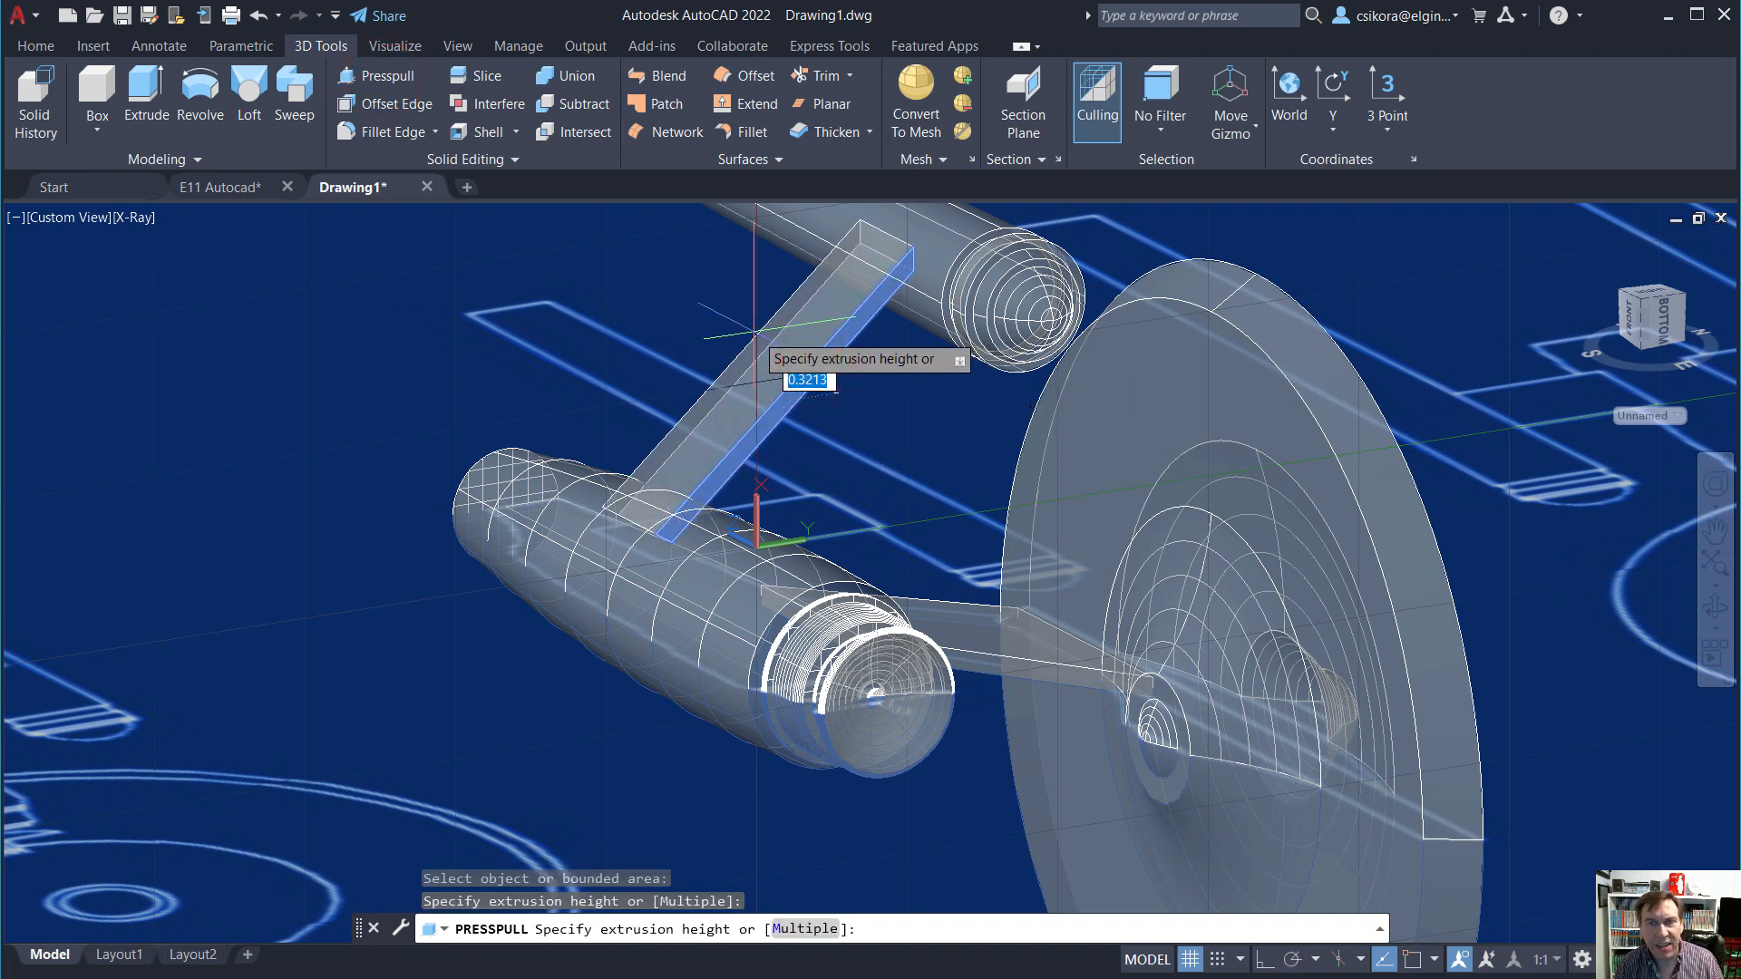
key("Return")
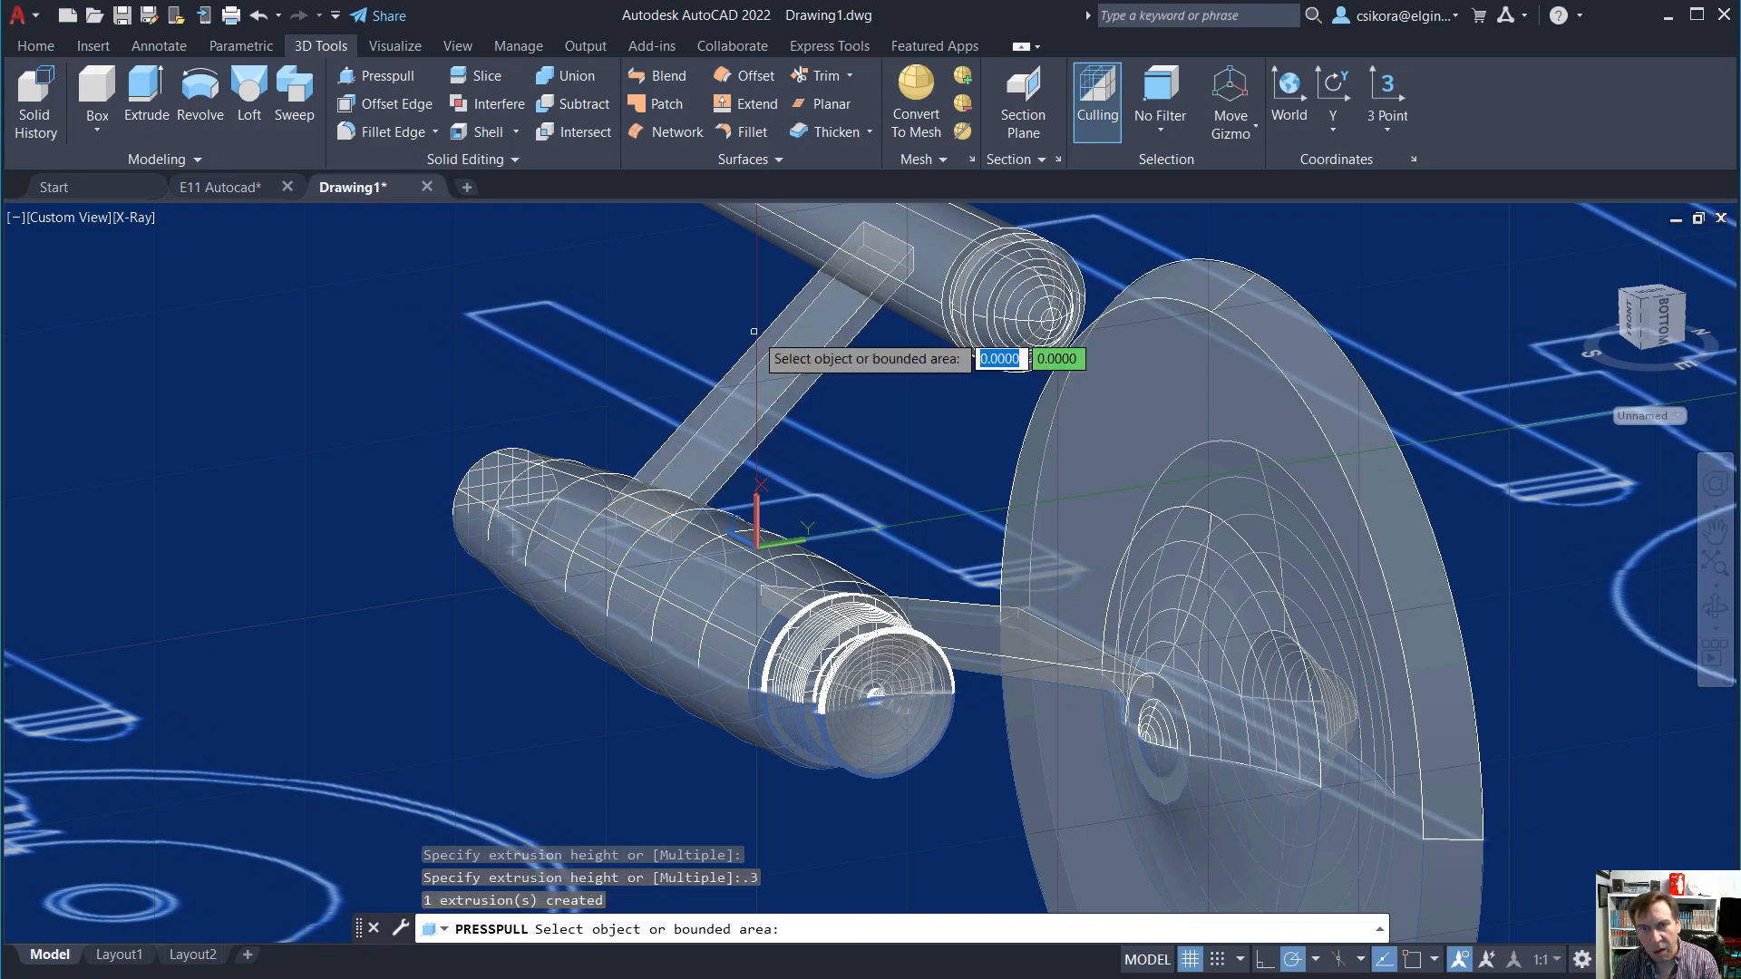
Restore the World UCS and show the ship end-on in the Right view, rotated upright with the saucer above the hull.
middle_click_drag(412, 363, 680, 426, "shift")
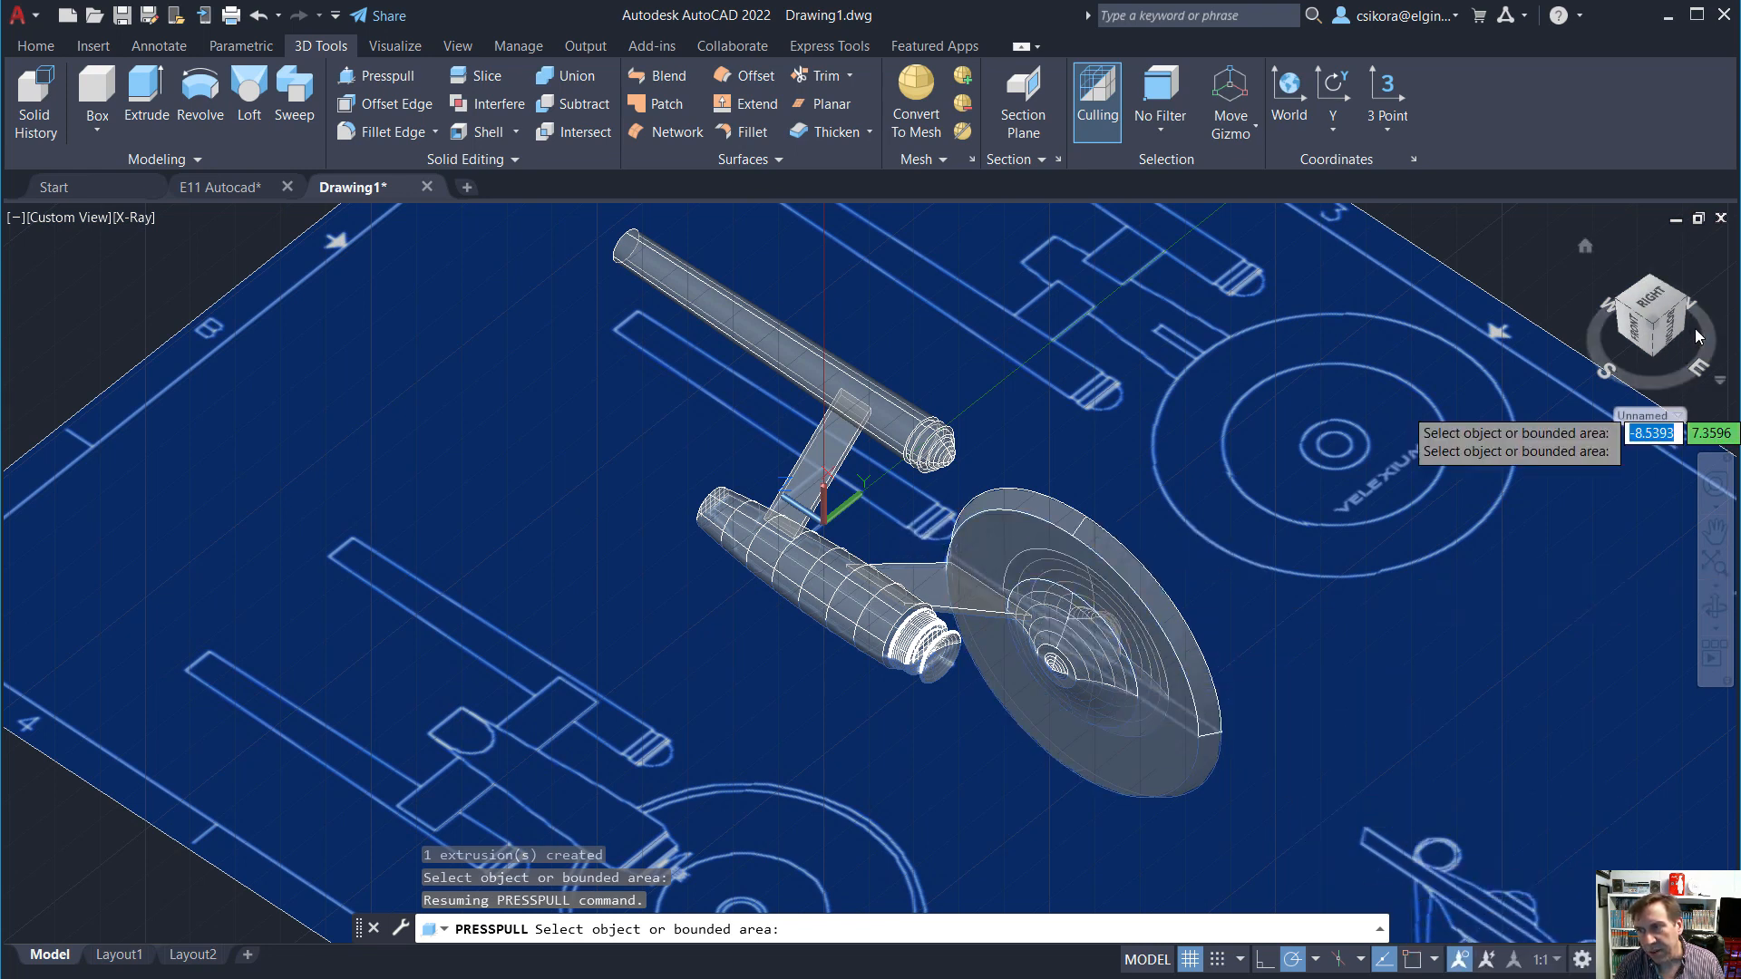
left_click(1285, 86)
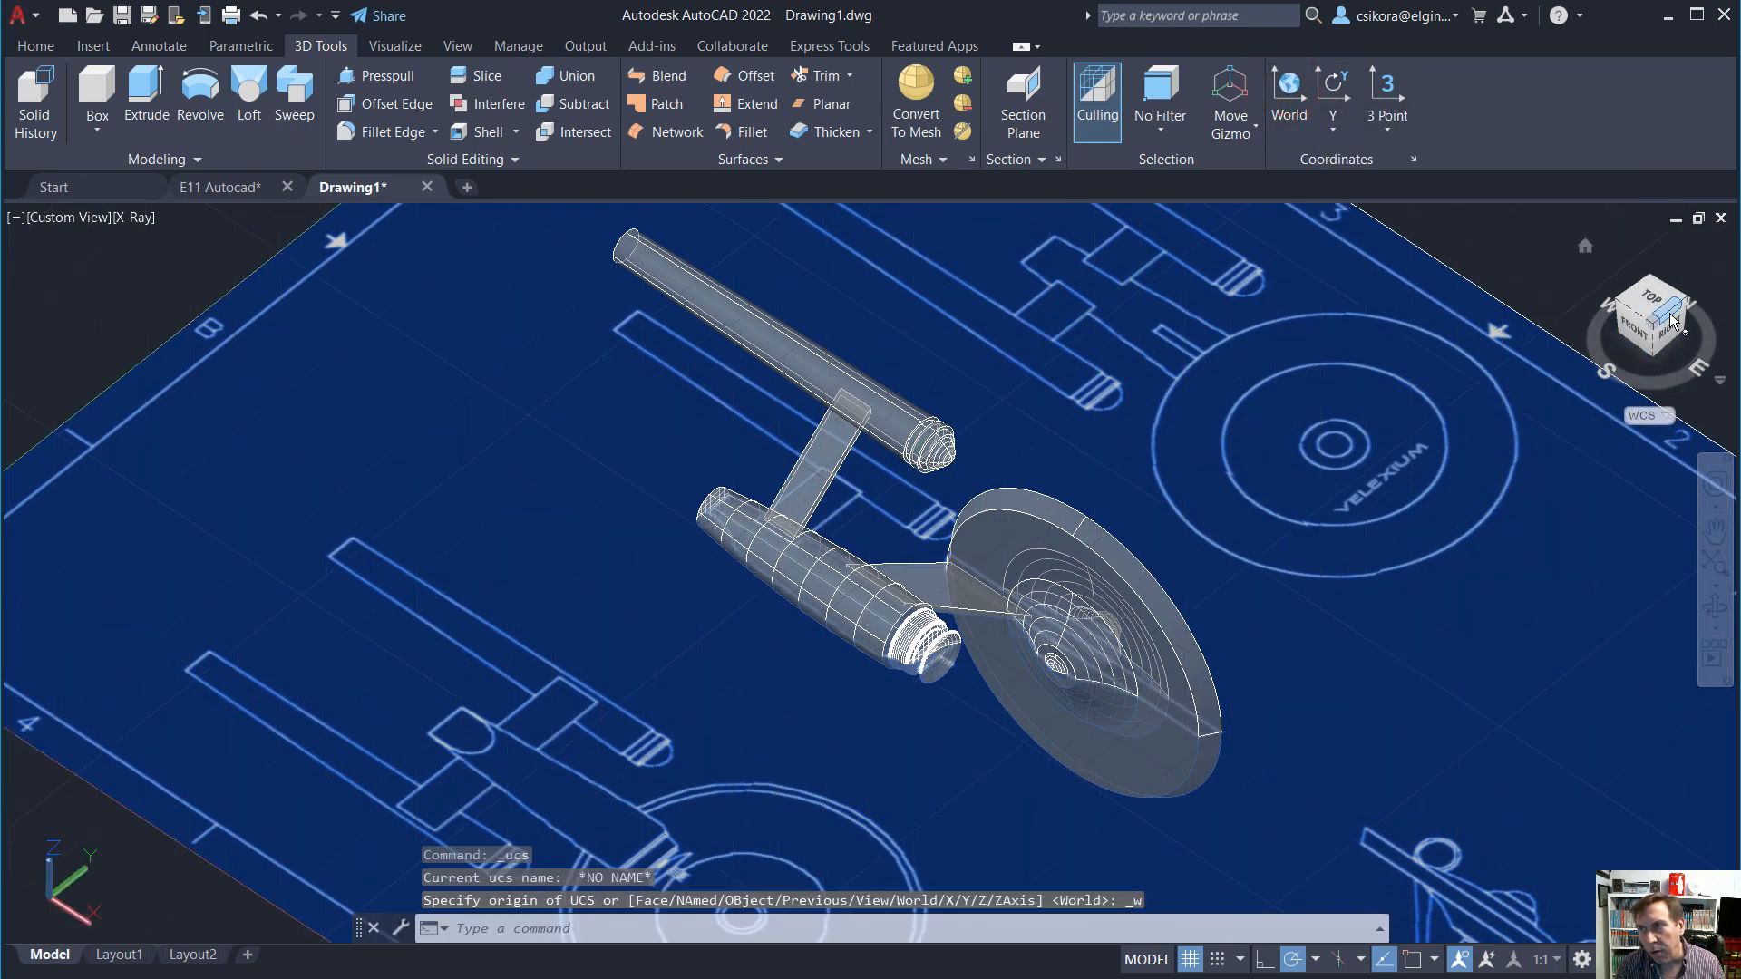
left_click(1583, 246)
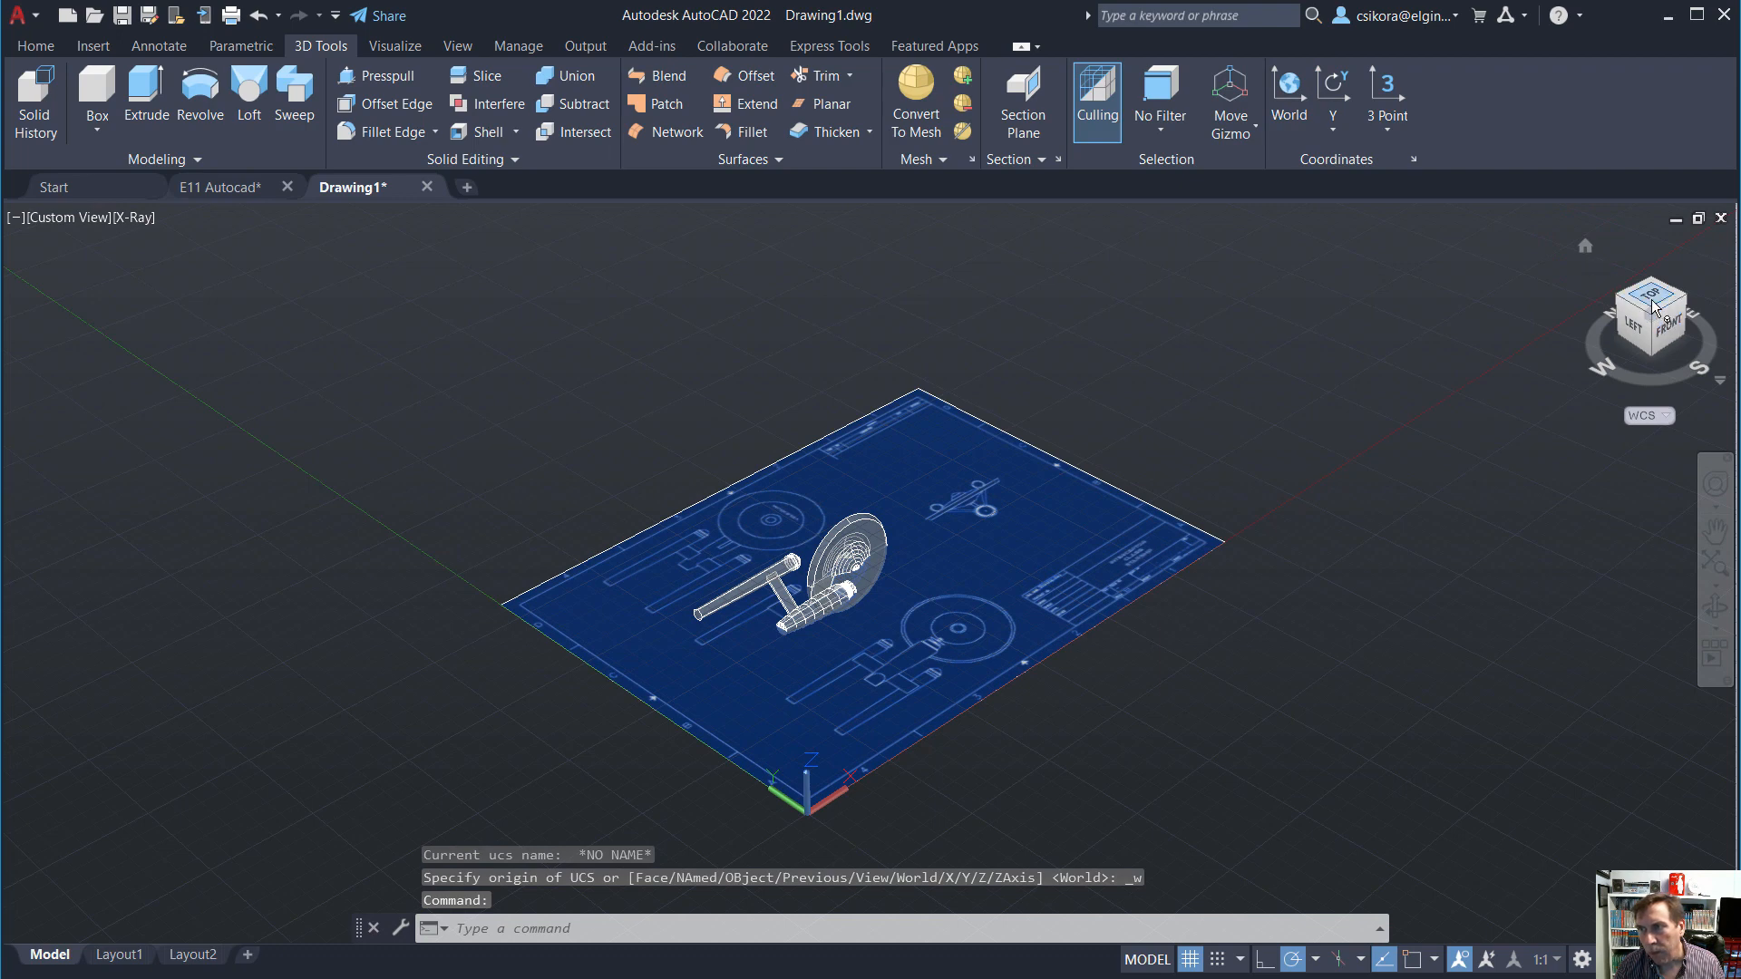
left_click(1651, 302)
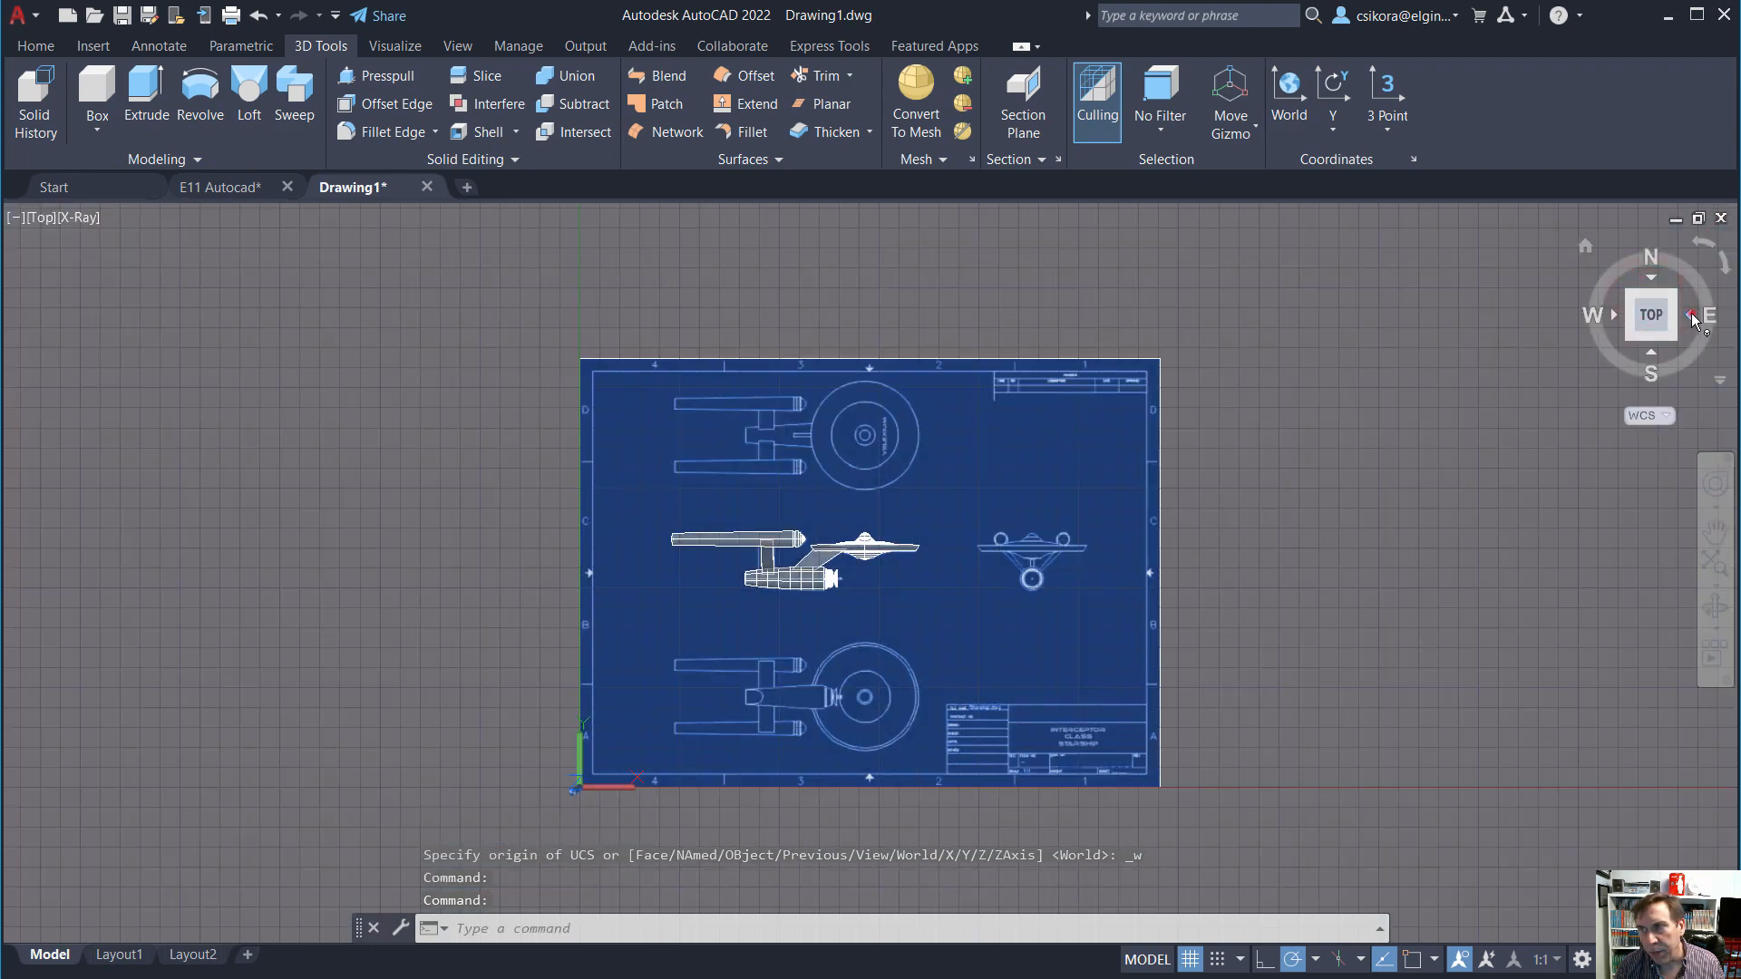
left_click(1691, 315)
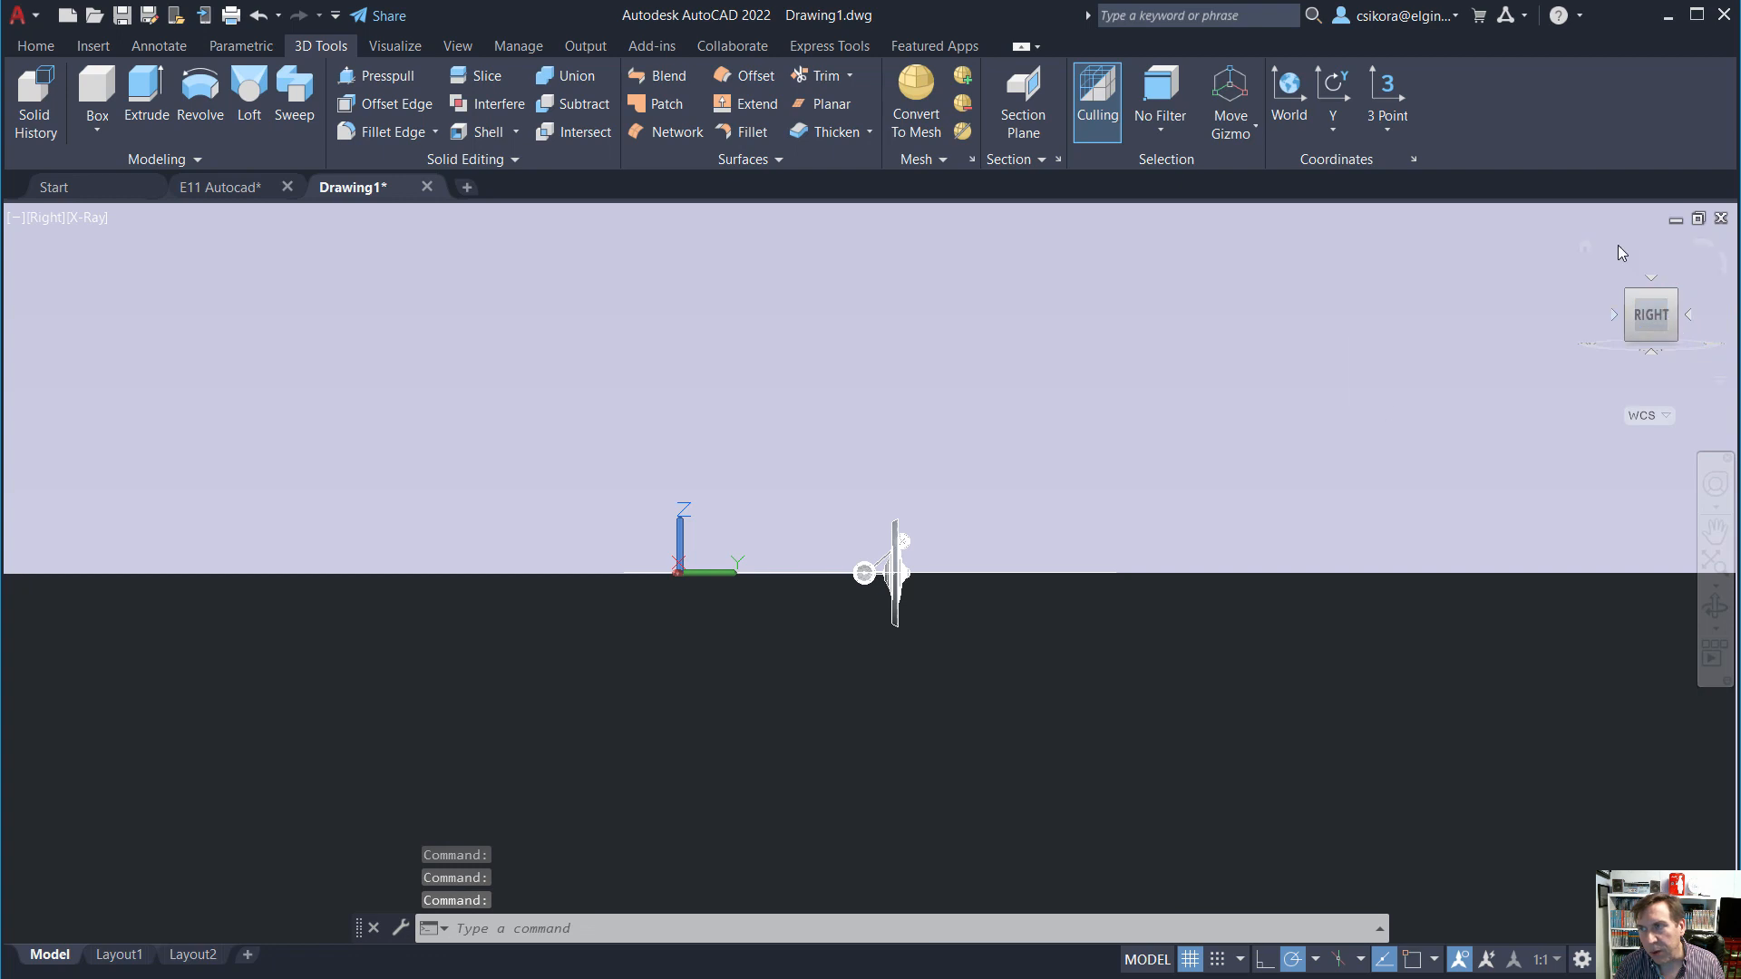
left_click(1698, 248)
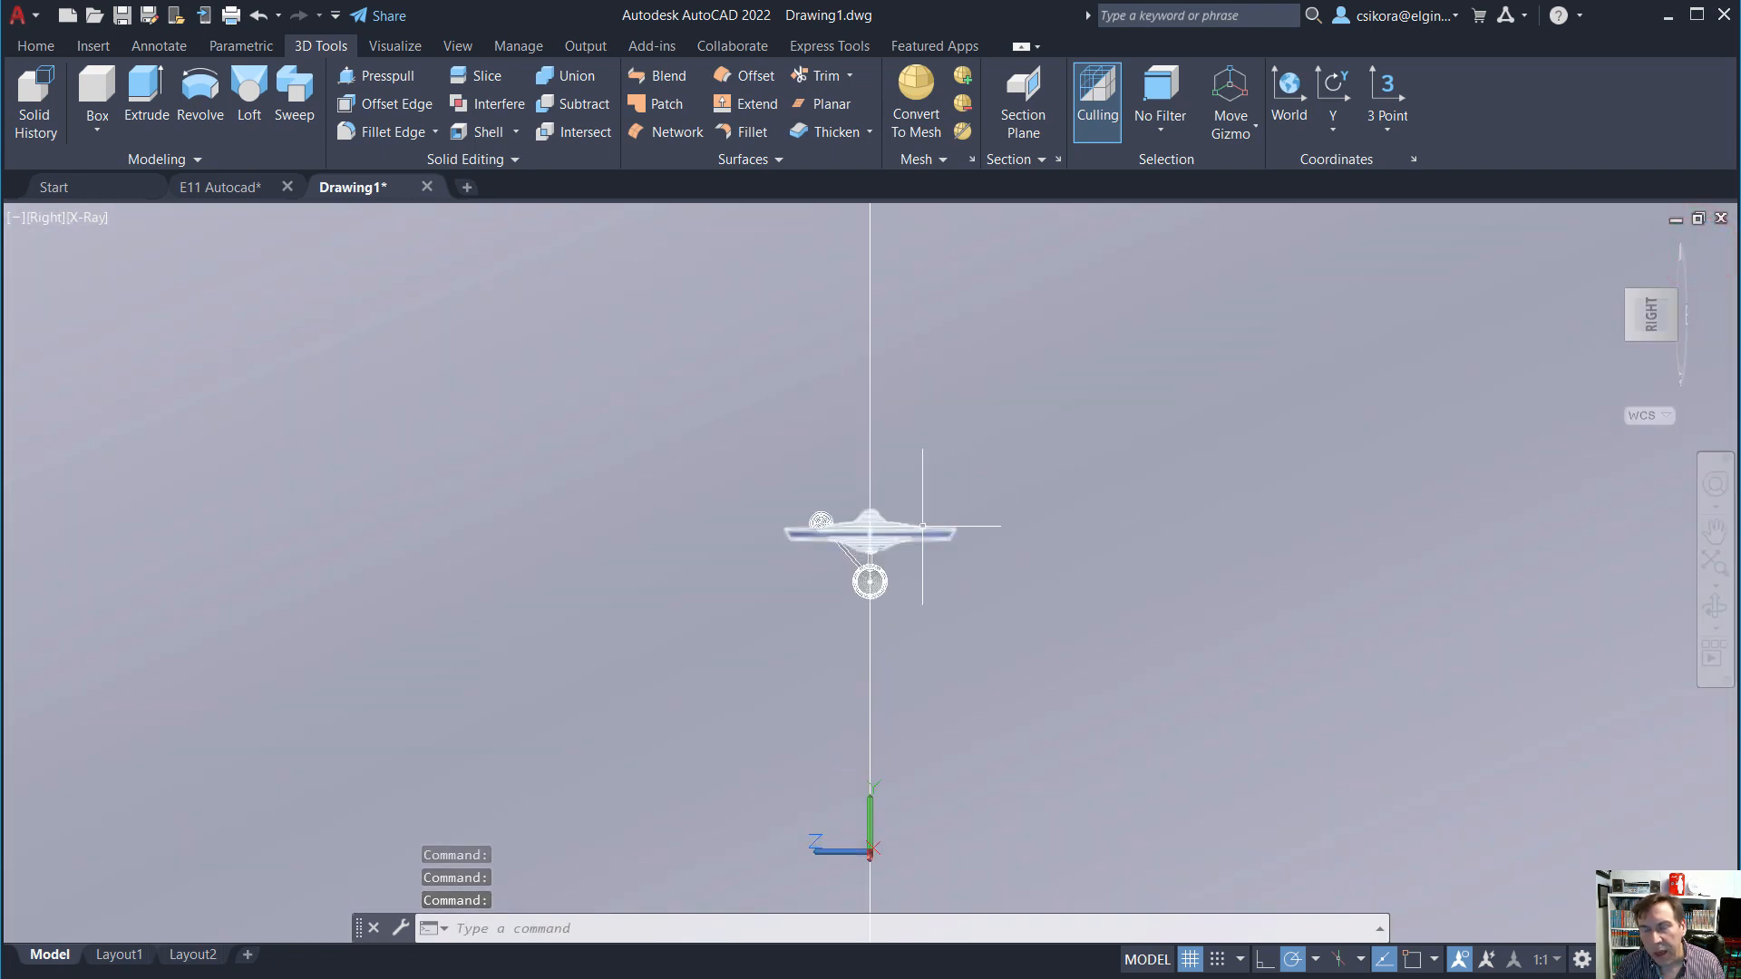
scroll(869, 571, "up", 3)
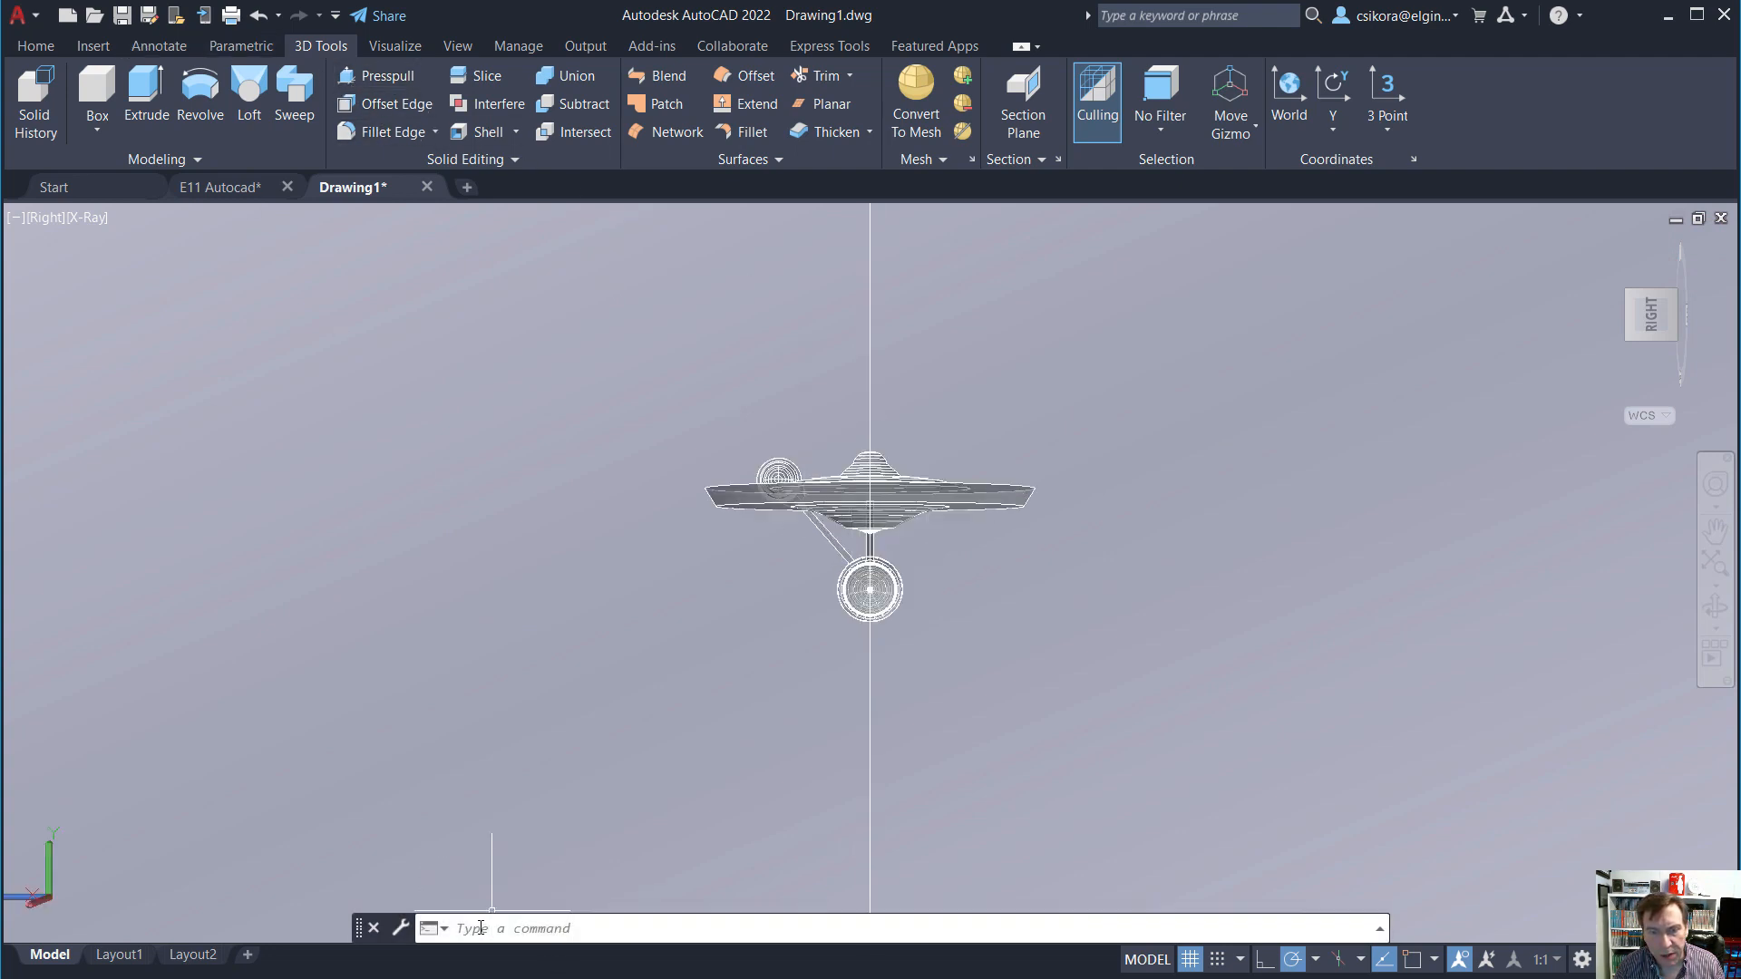
Mirror the nacelle and its slanted pylon in 3D across the XY plane through 0,0,0, keeping the source objects.
type("m")
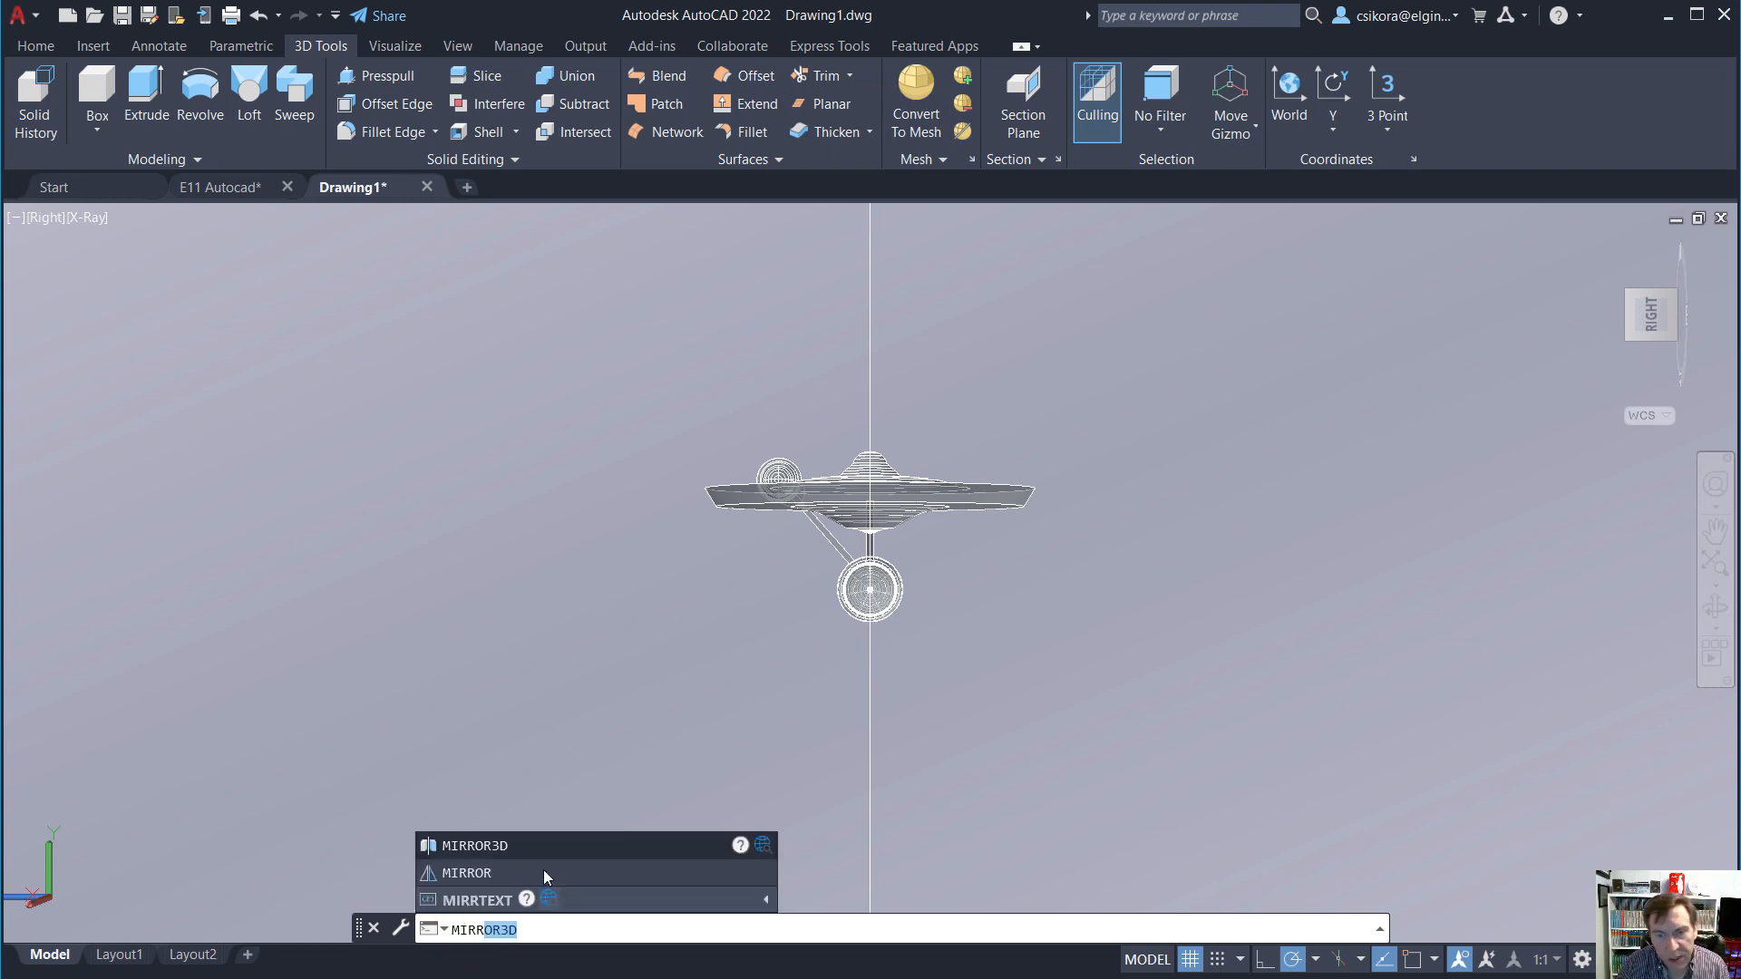
left_click(522, 846)
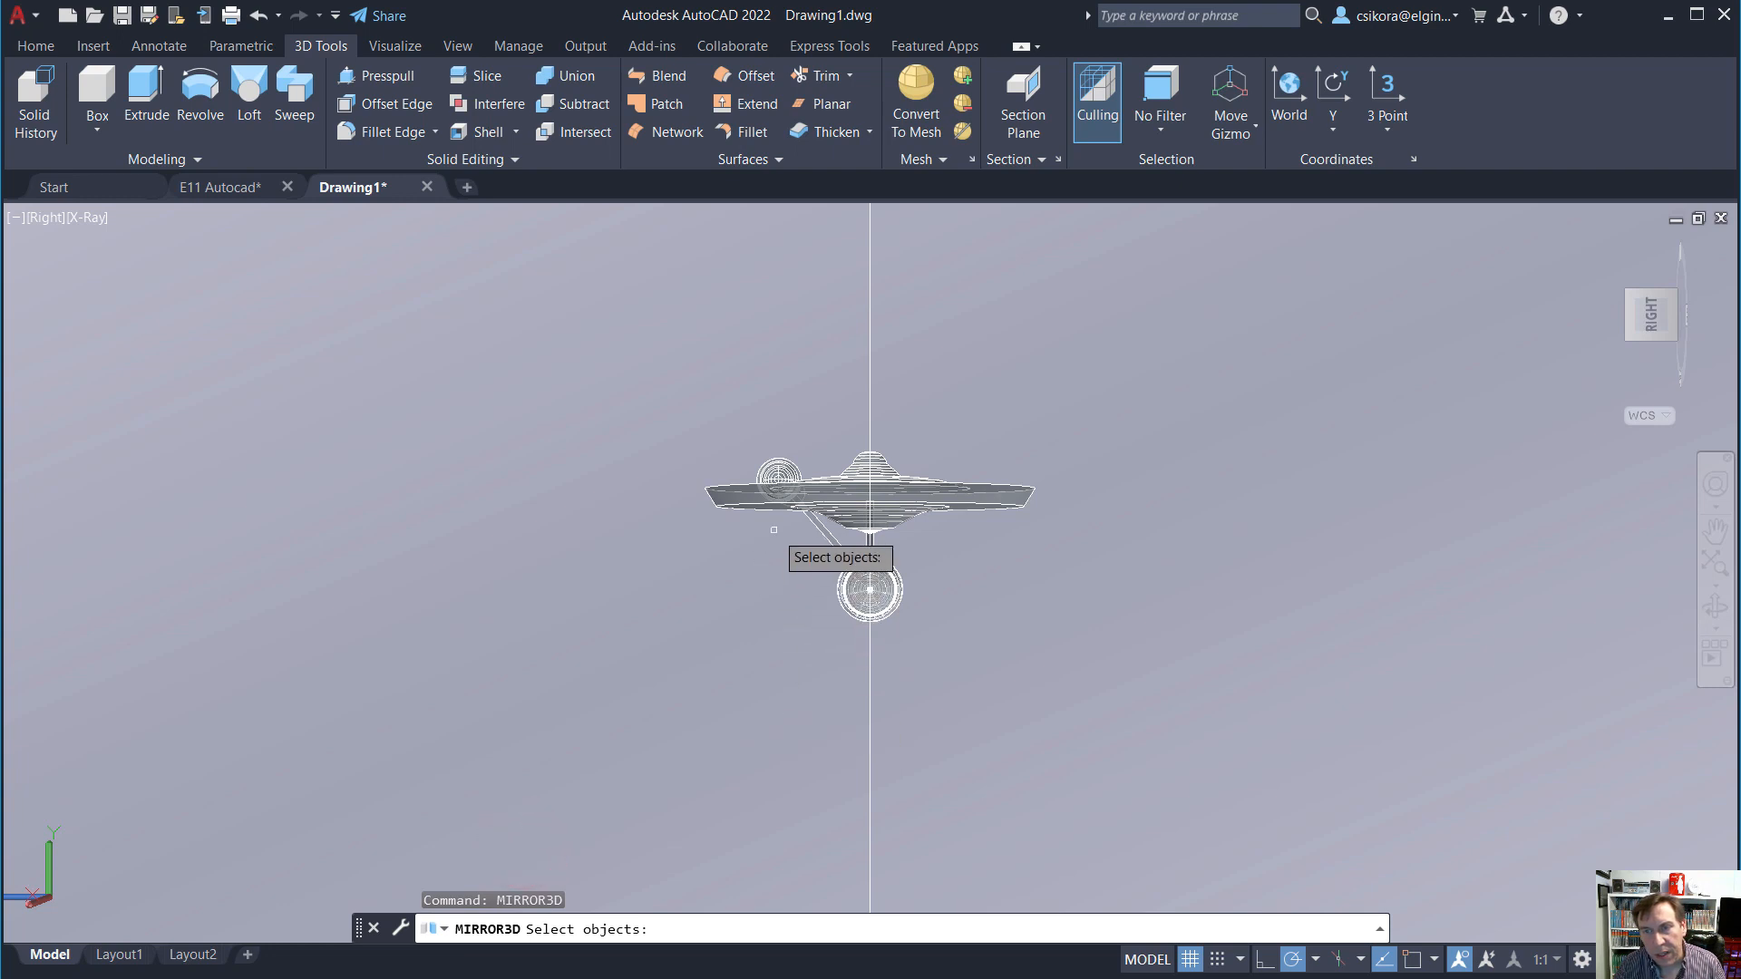
left_click(778, 478)
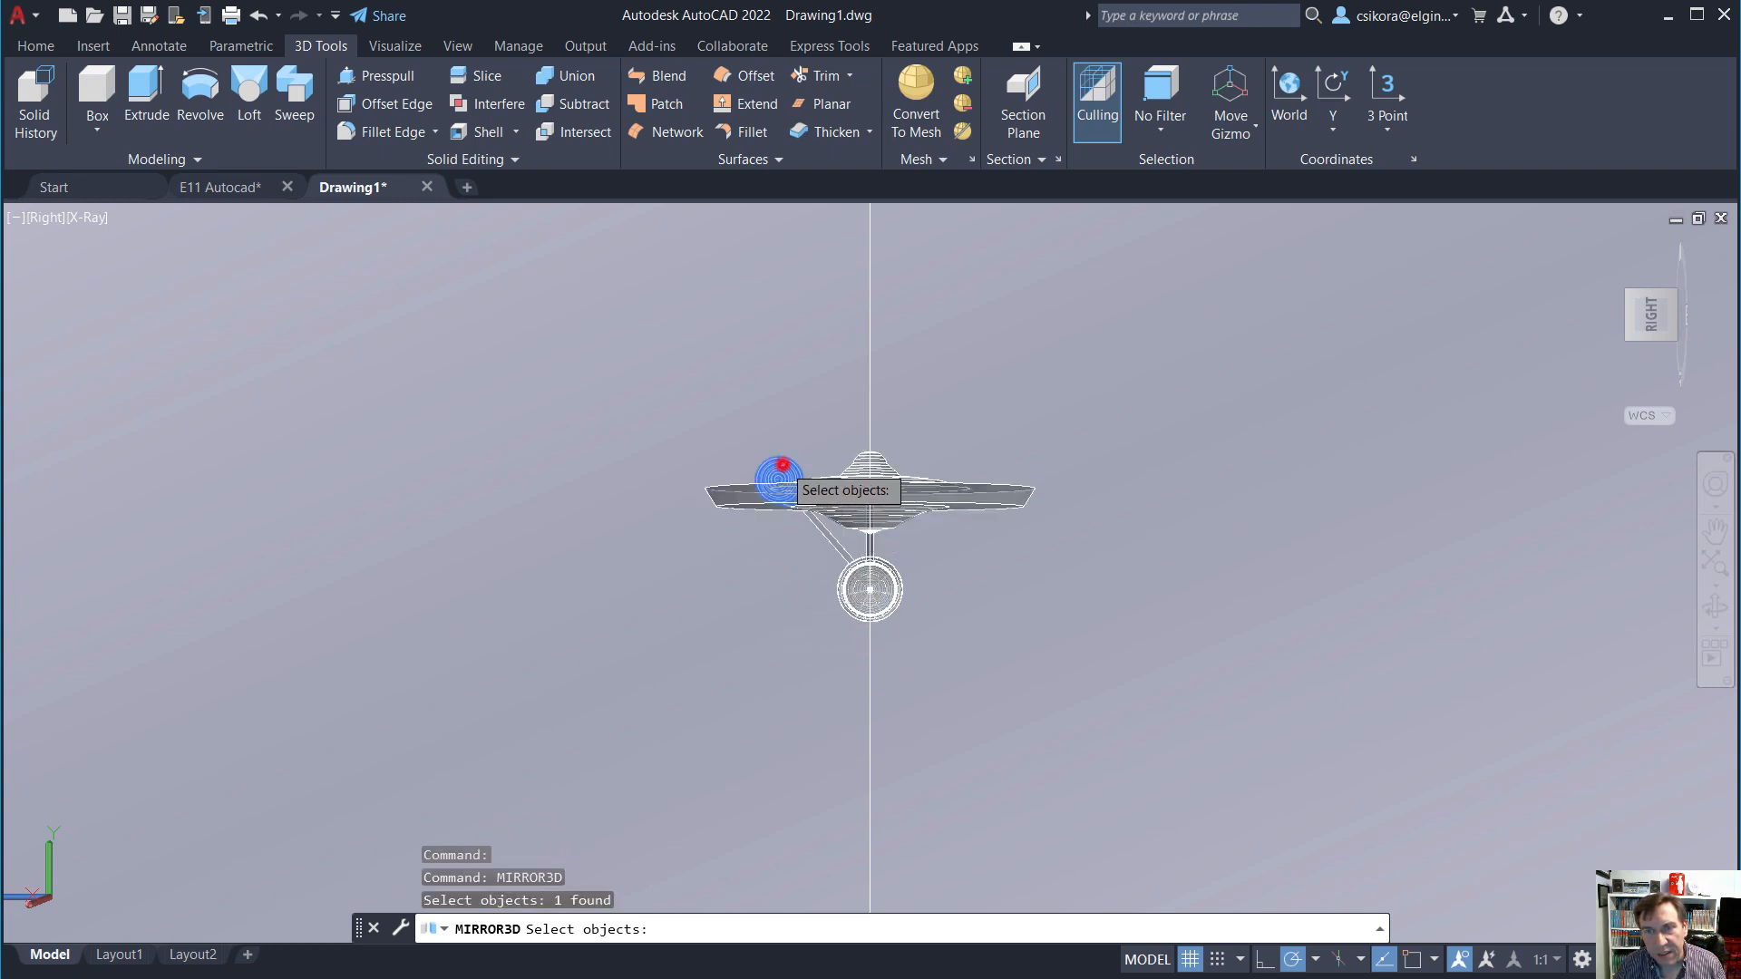
left_click(829, 542)
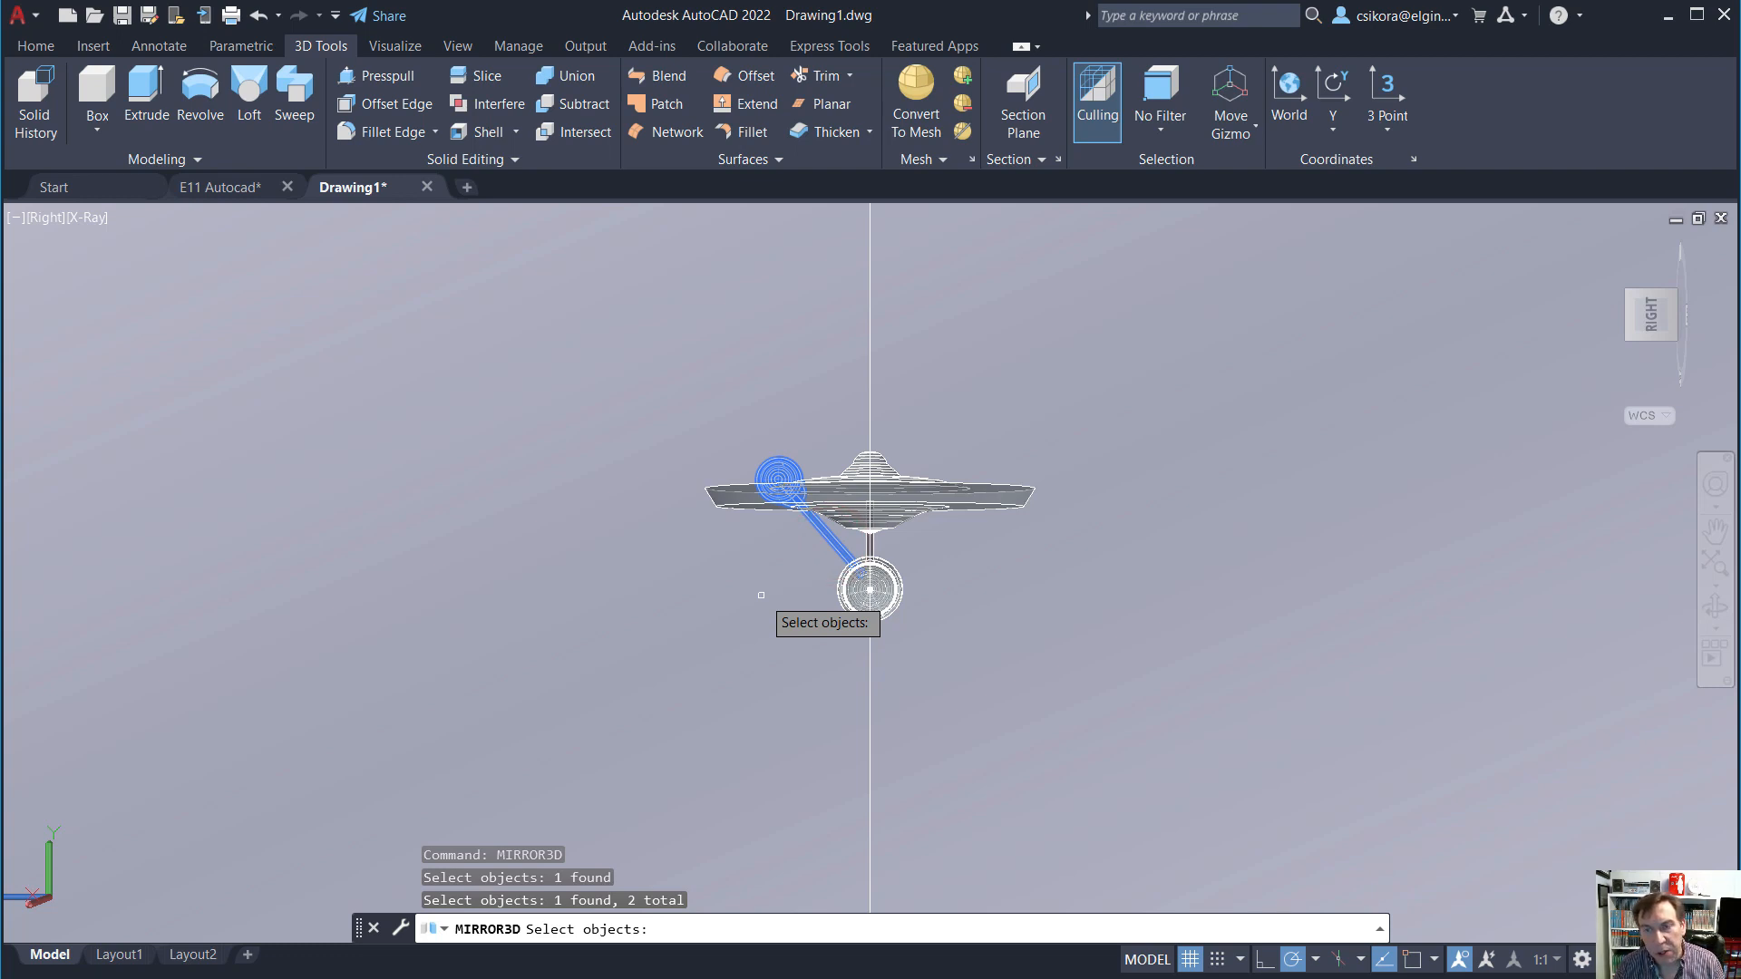
key("Return")
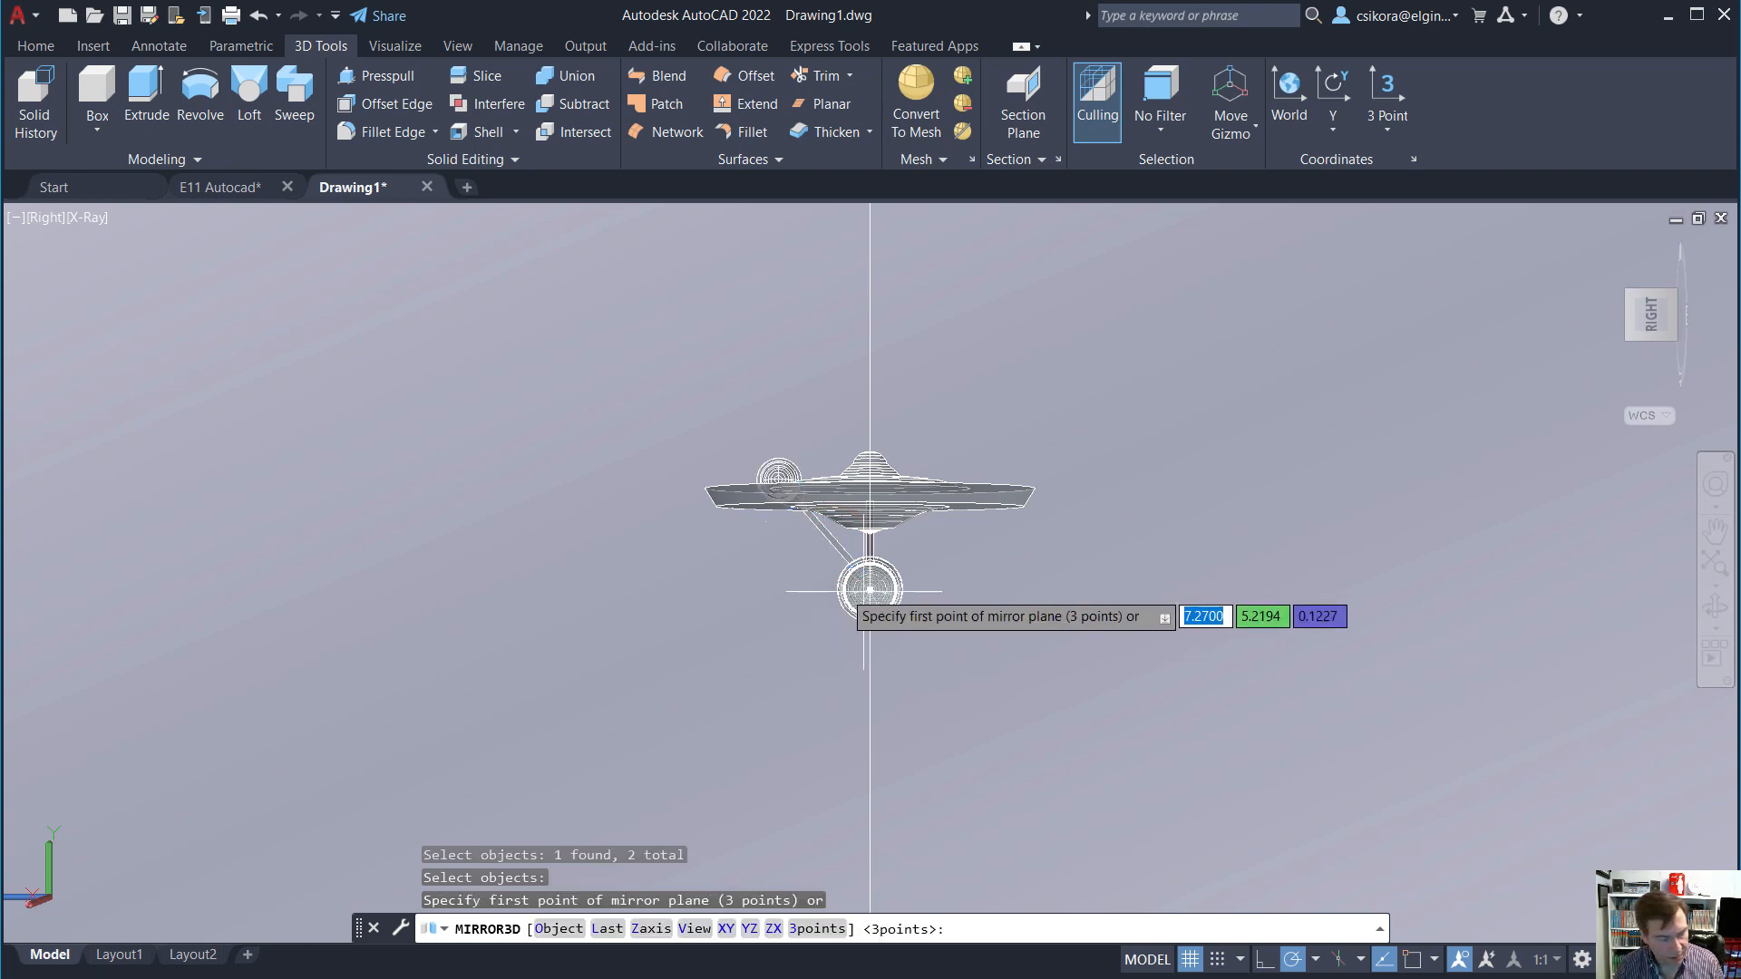
middle_click_drag(866, 591, 1074, 691, "shift")
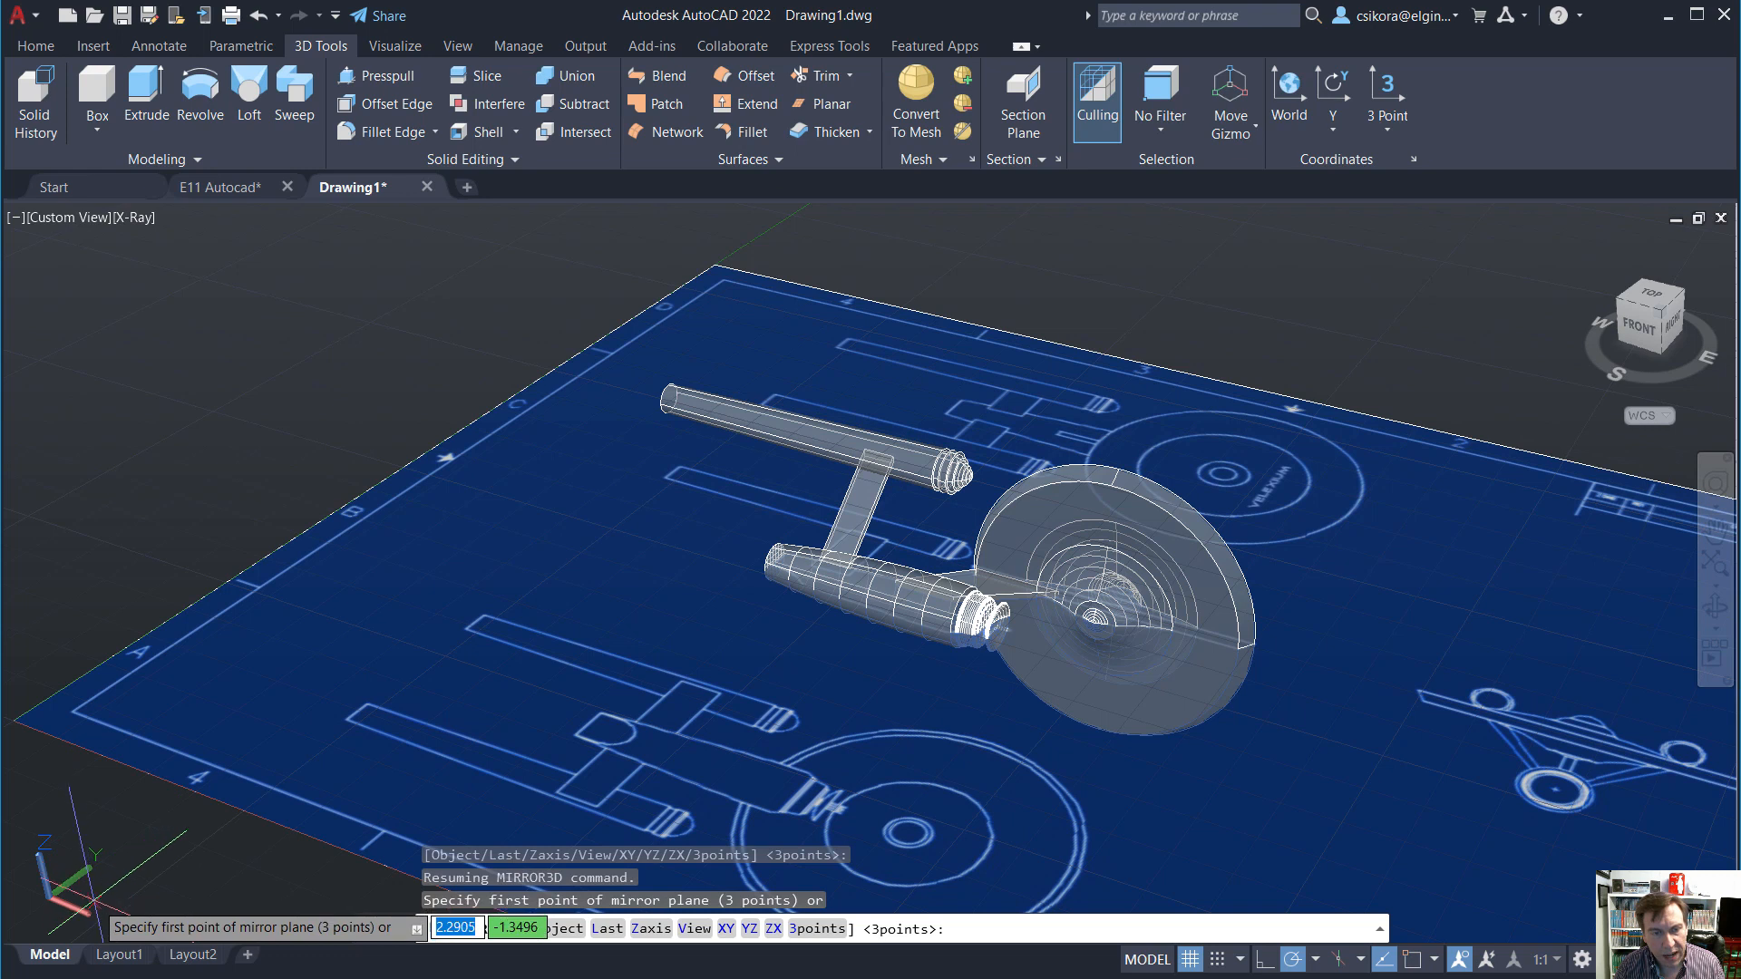
left_click(726, 929)
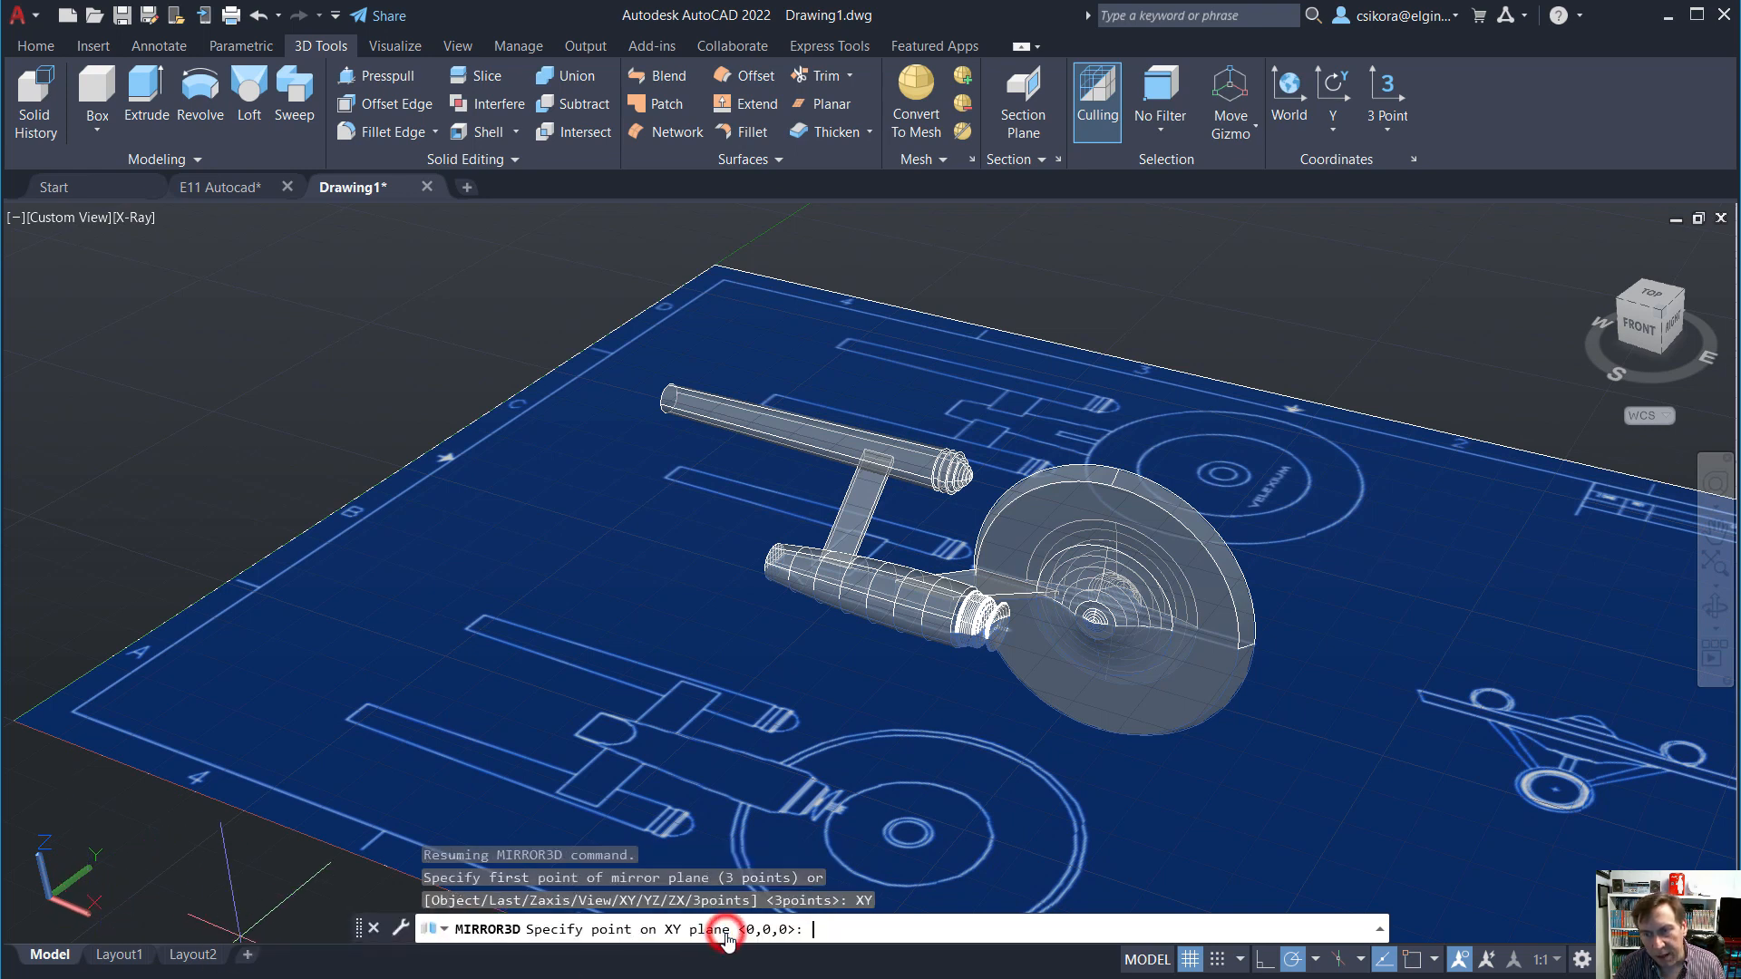
key("Return")
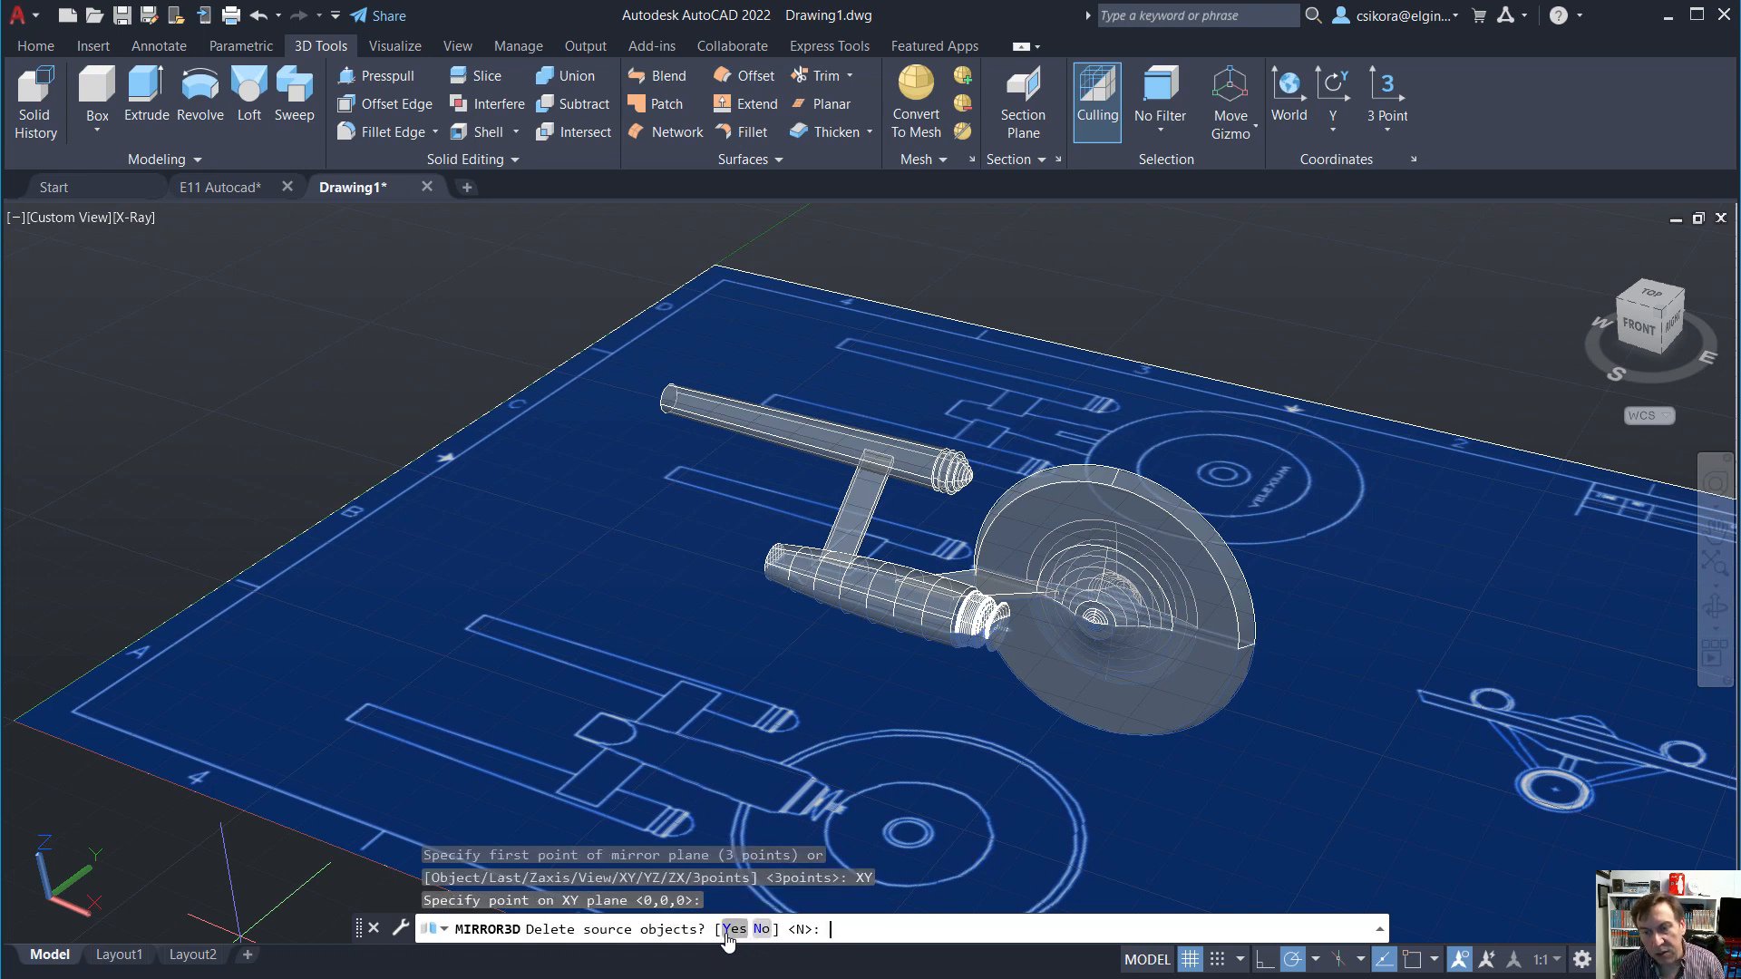
key("Return")
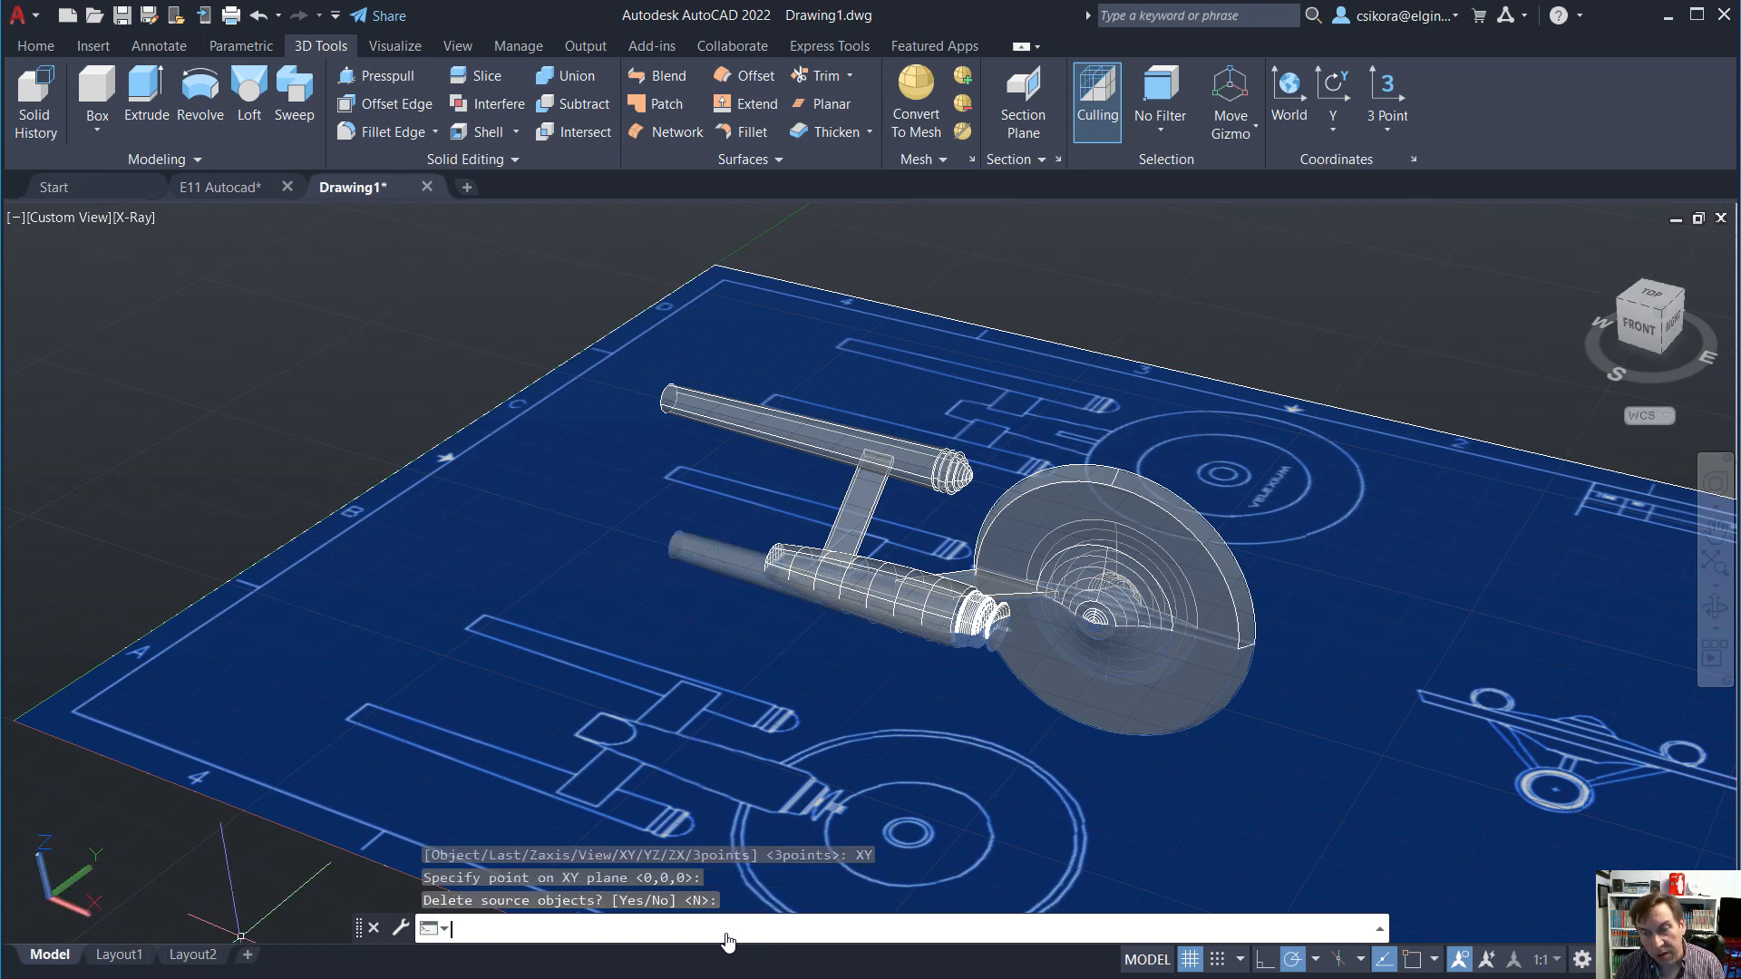
Show the ship in the Top view and set PERSPECTIVE to 0.
middle_click_drag(848, 743, 699, 649, "shift")
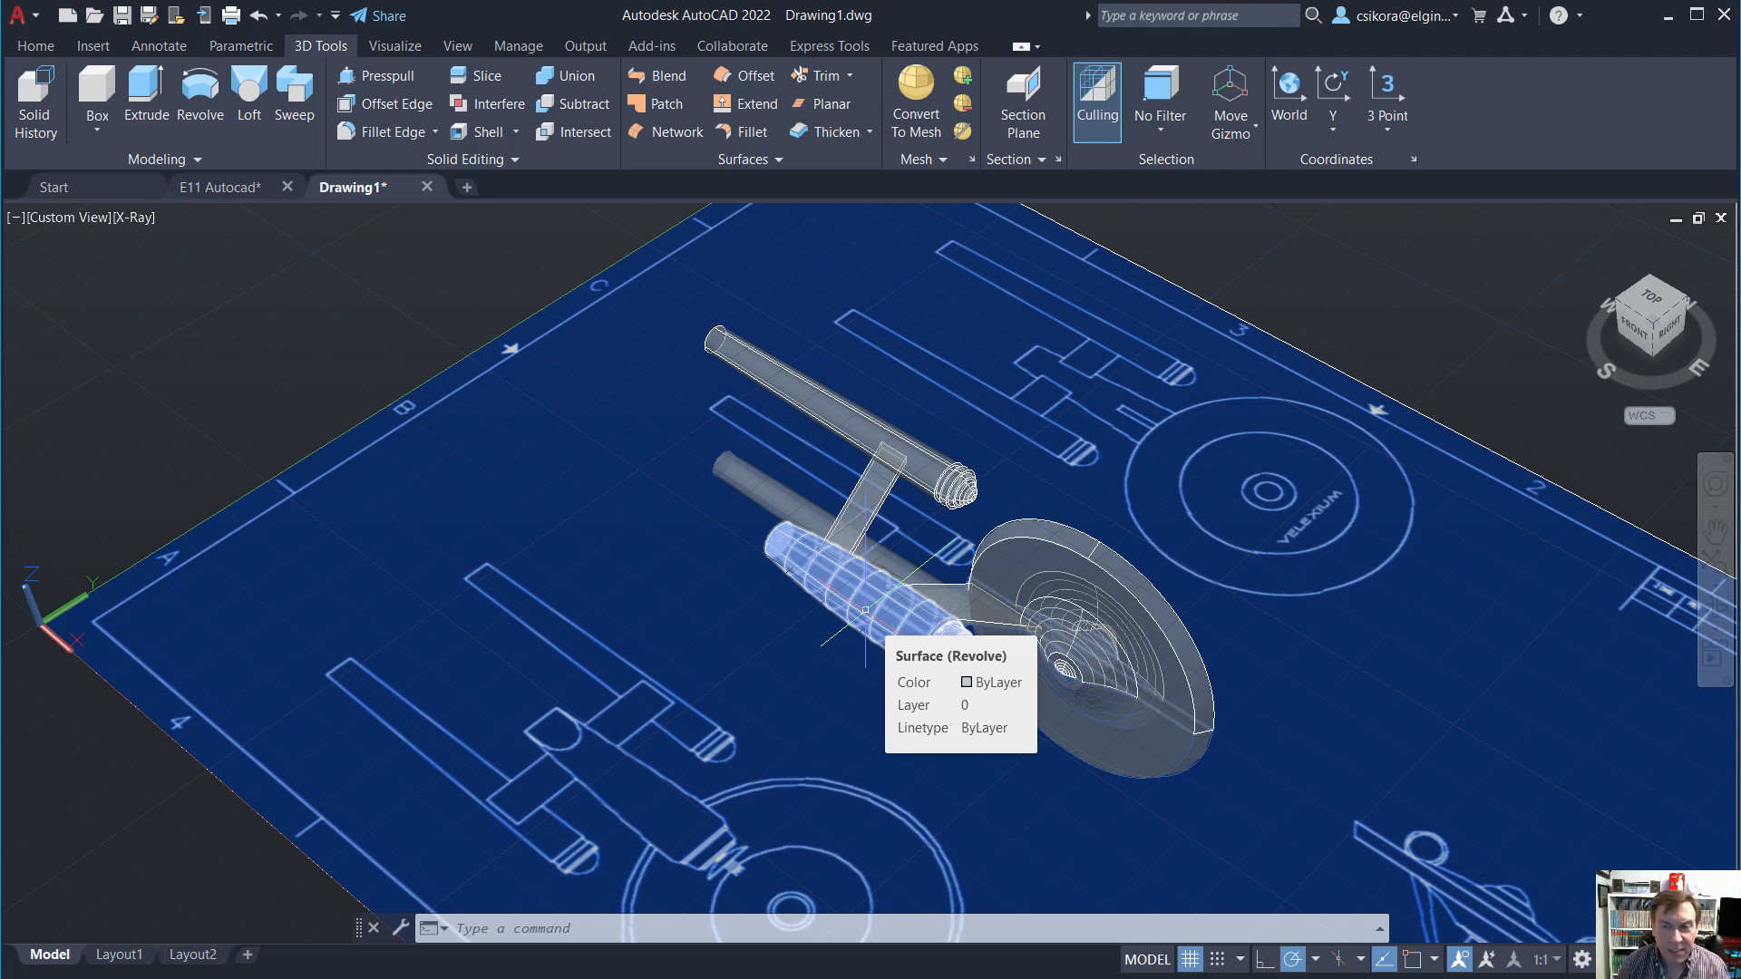
scroll(907, 562, "up", 1)
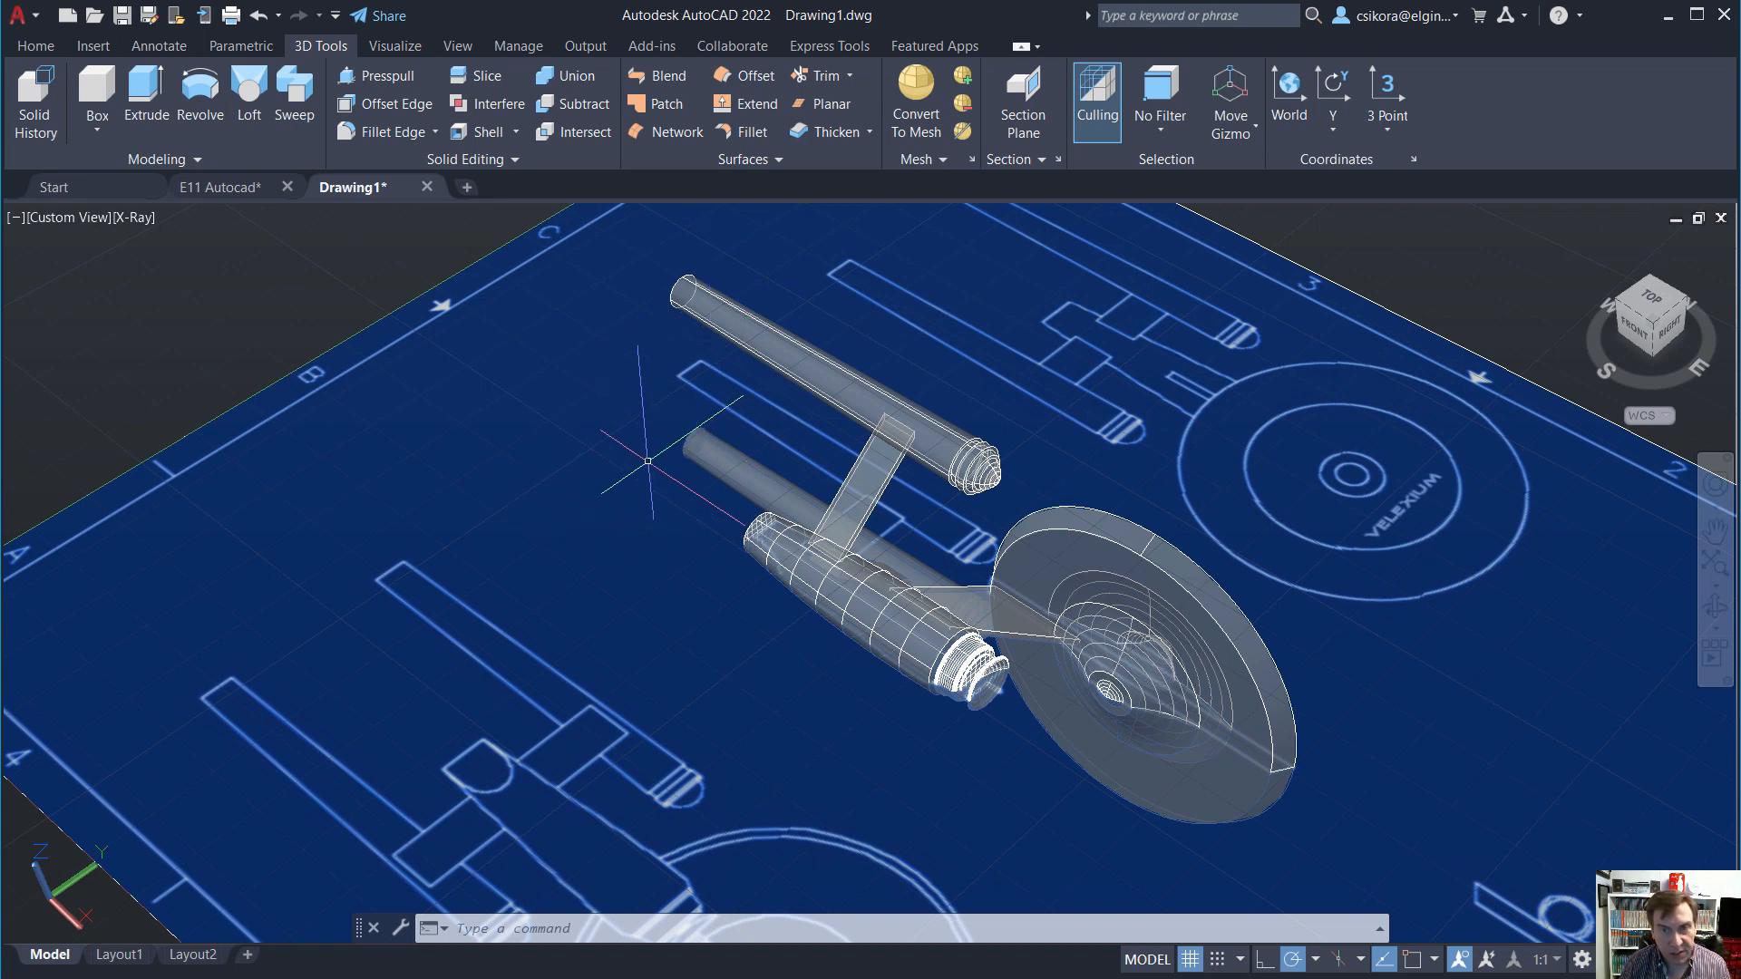
left_click(1652, 301)
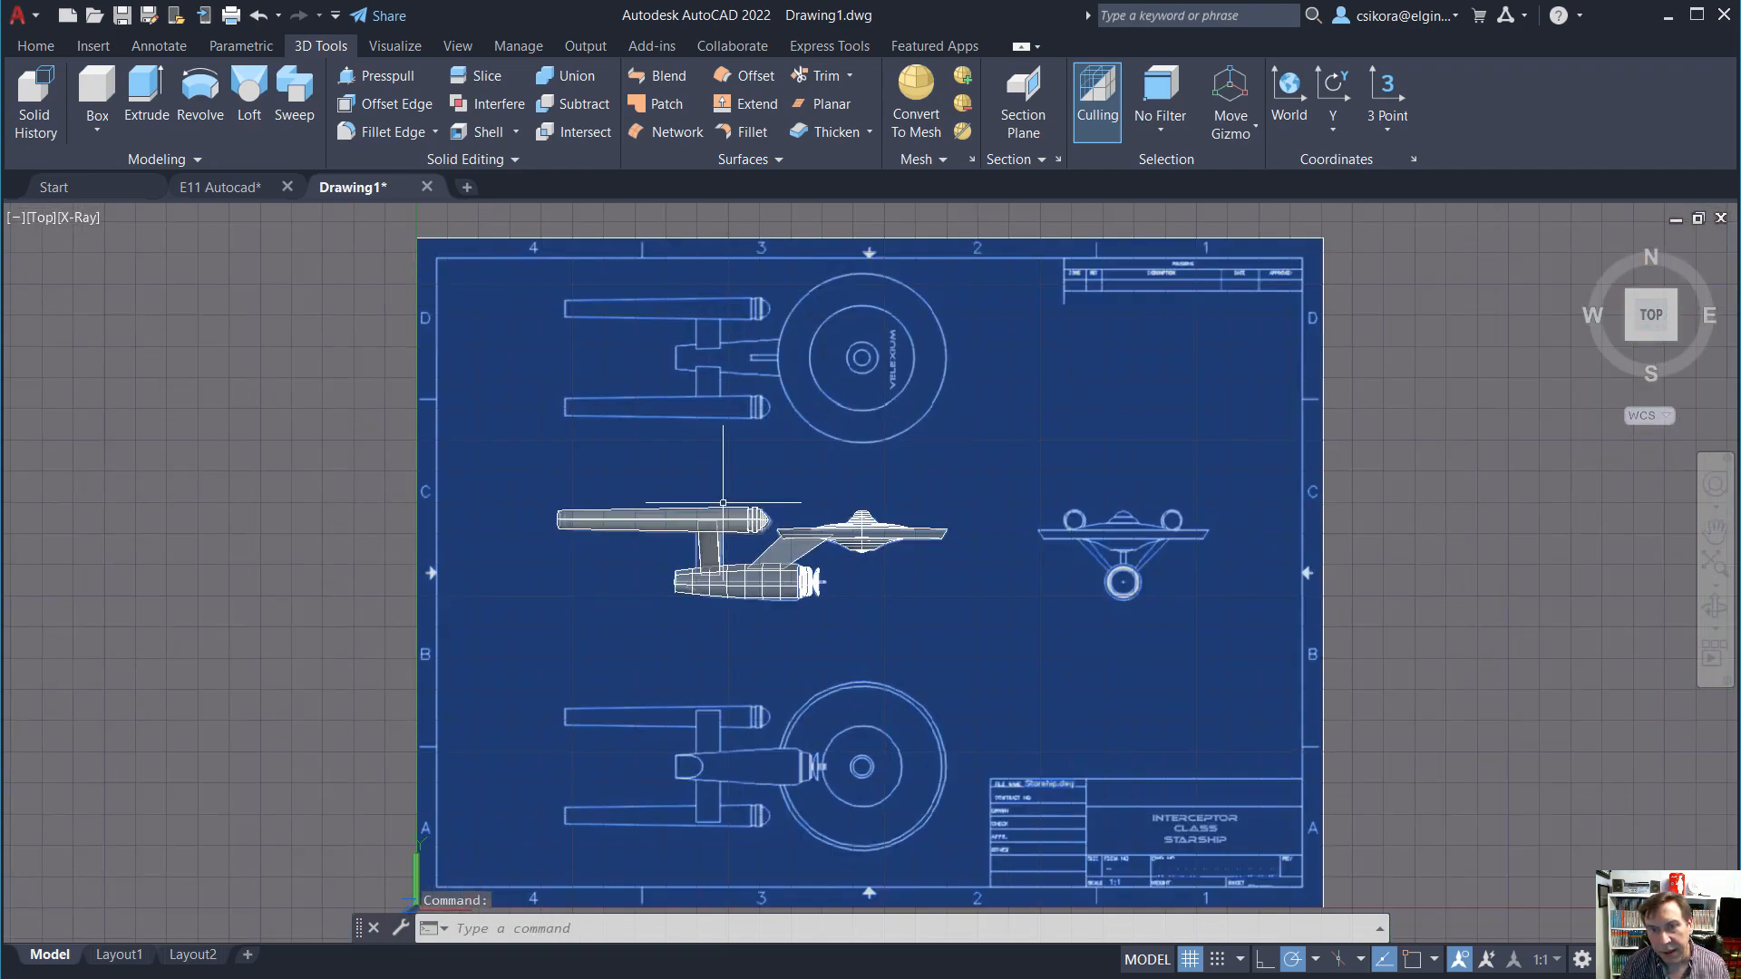
scroll(723, 502, "up", 4)
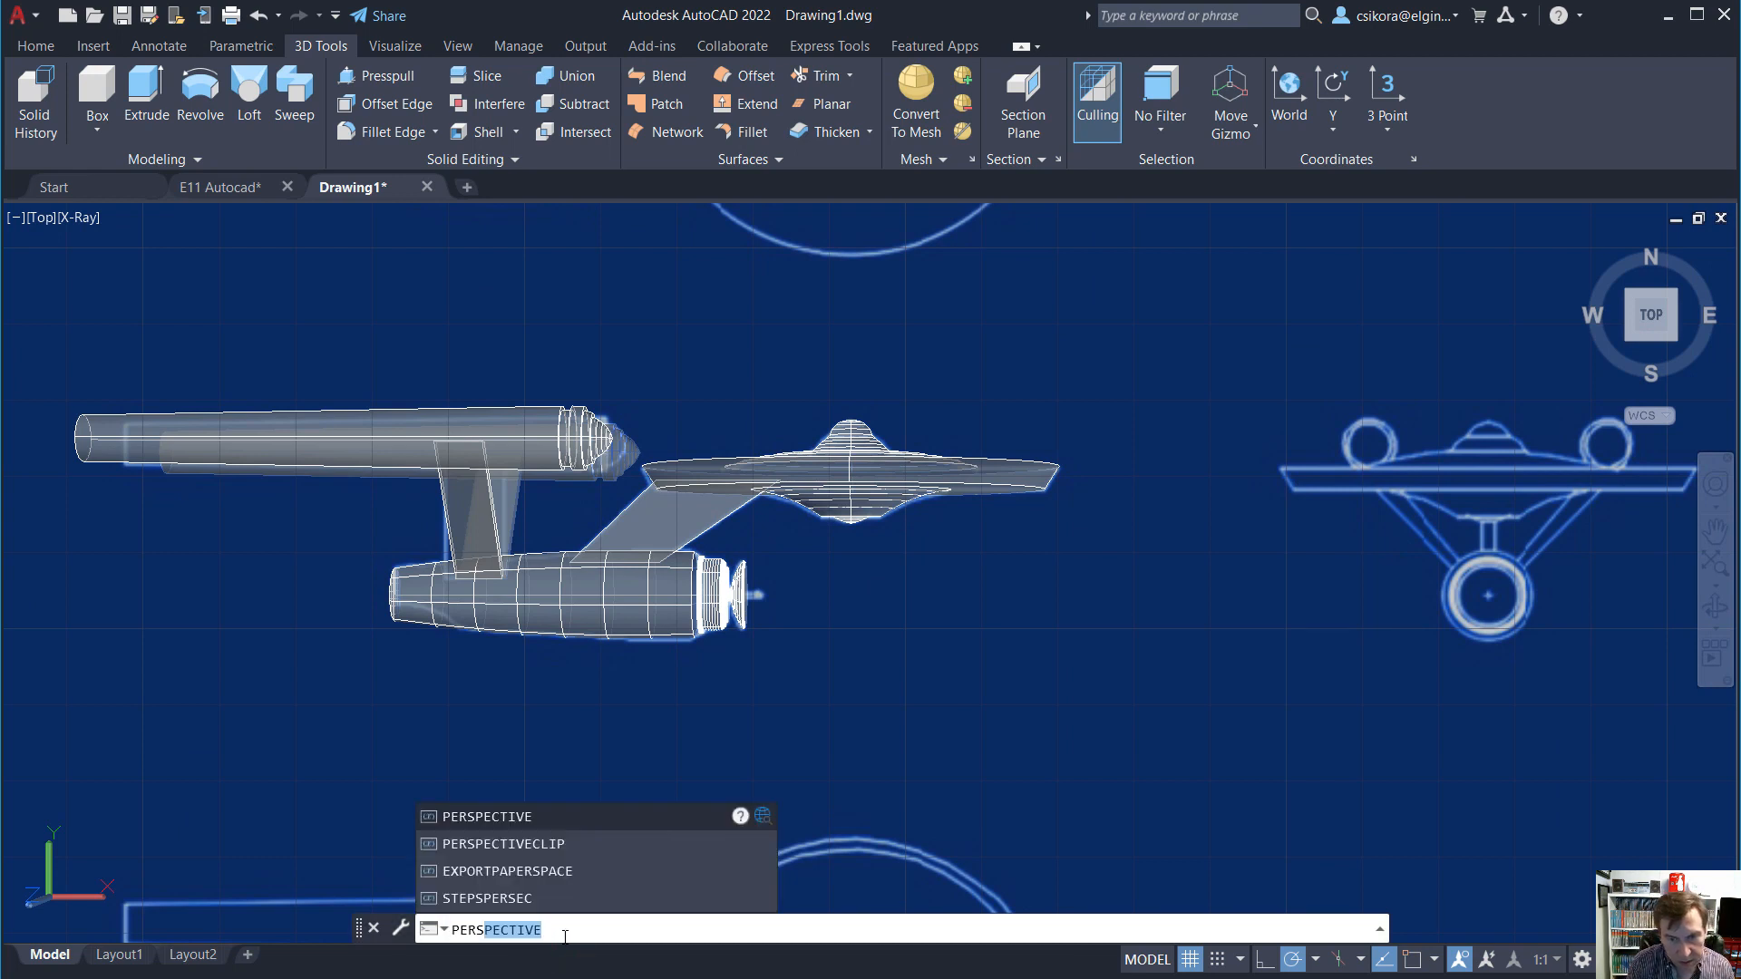
key("Up")
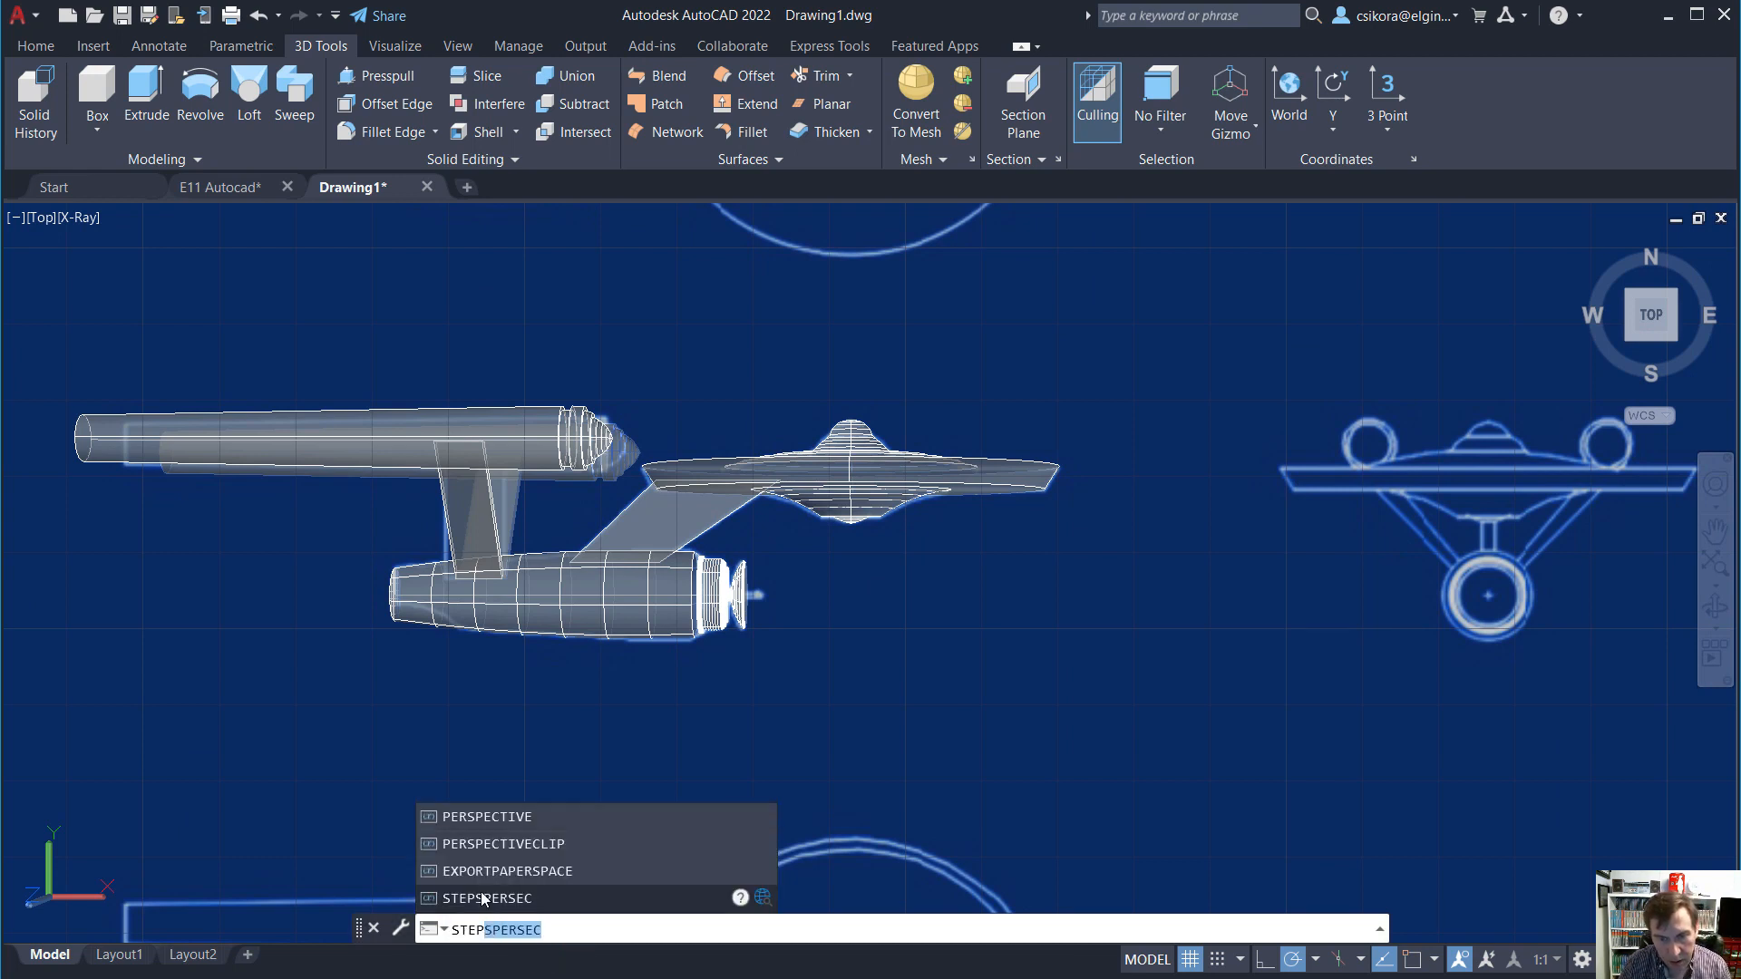
left_click(471, 820)
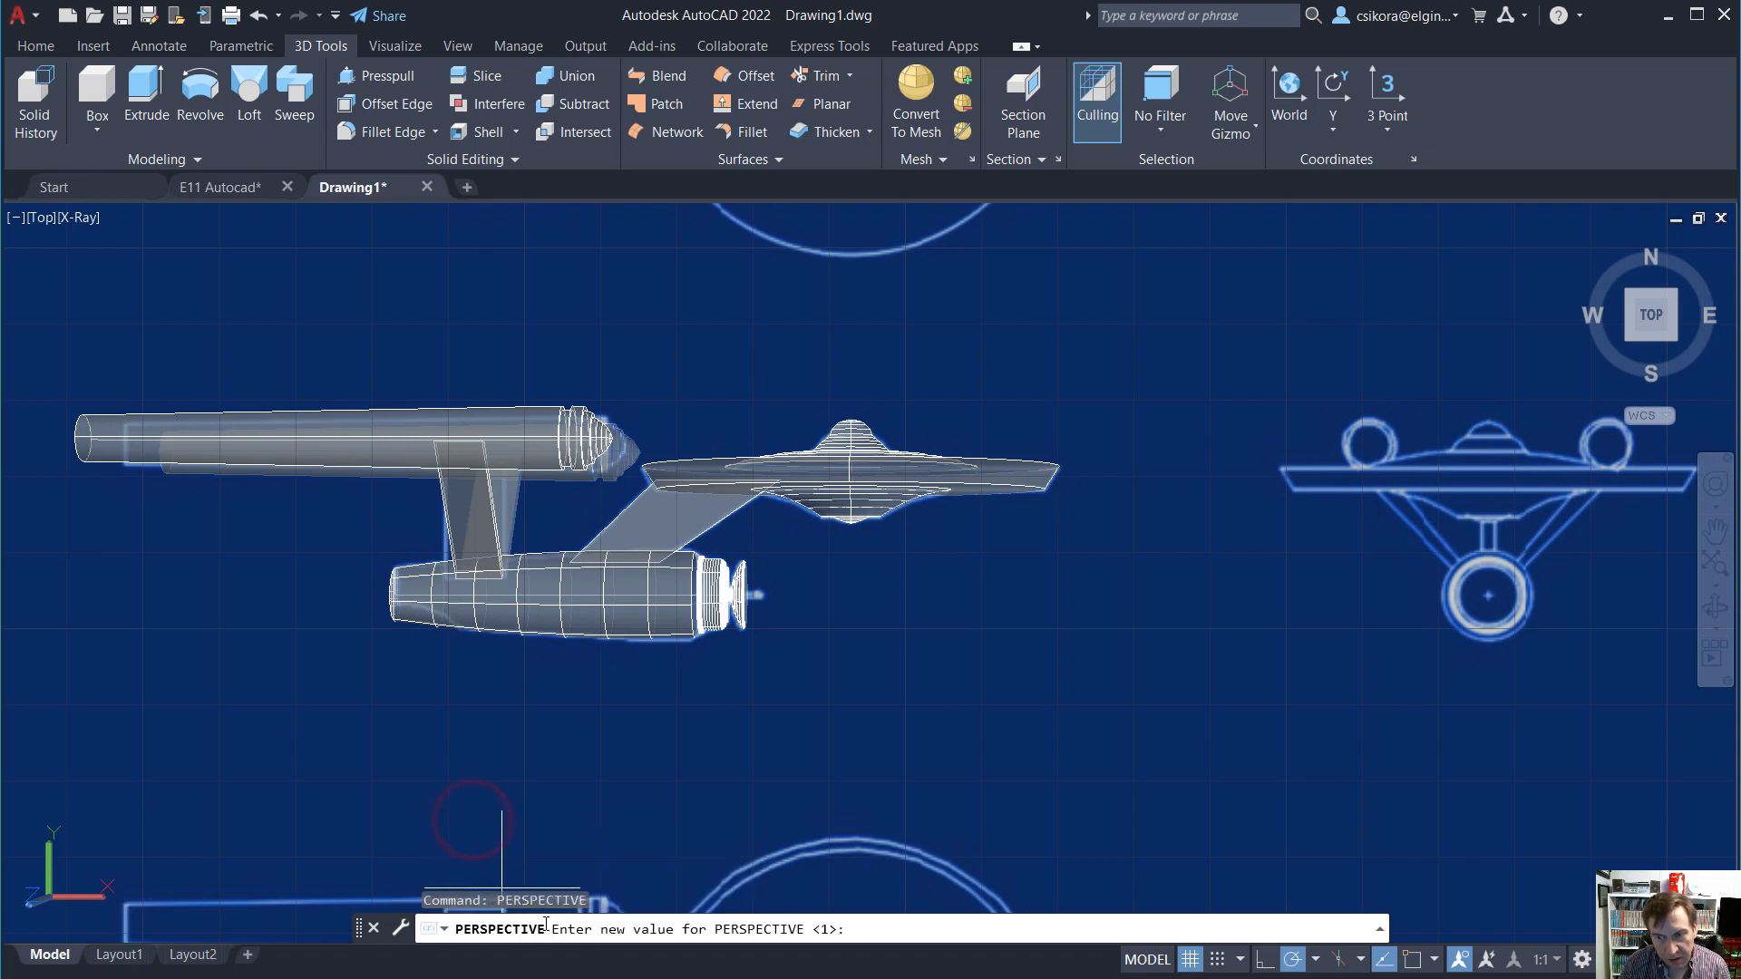
type("0")
key("Return")
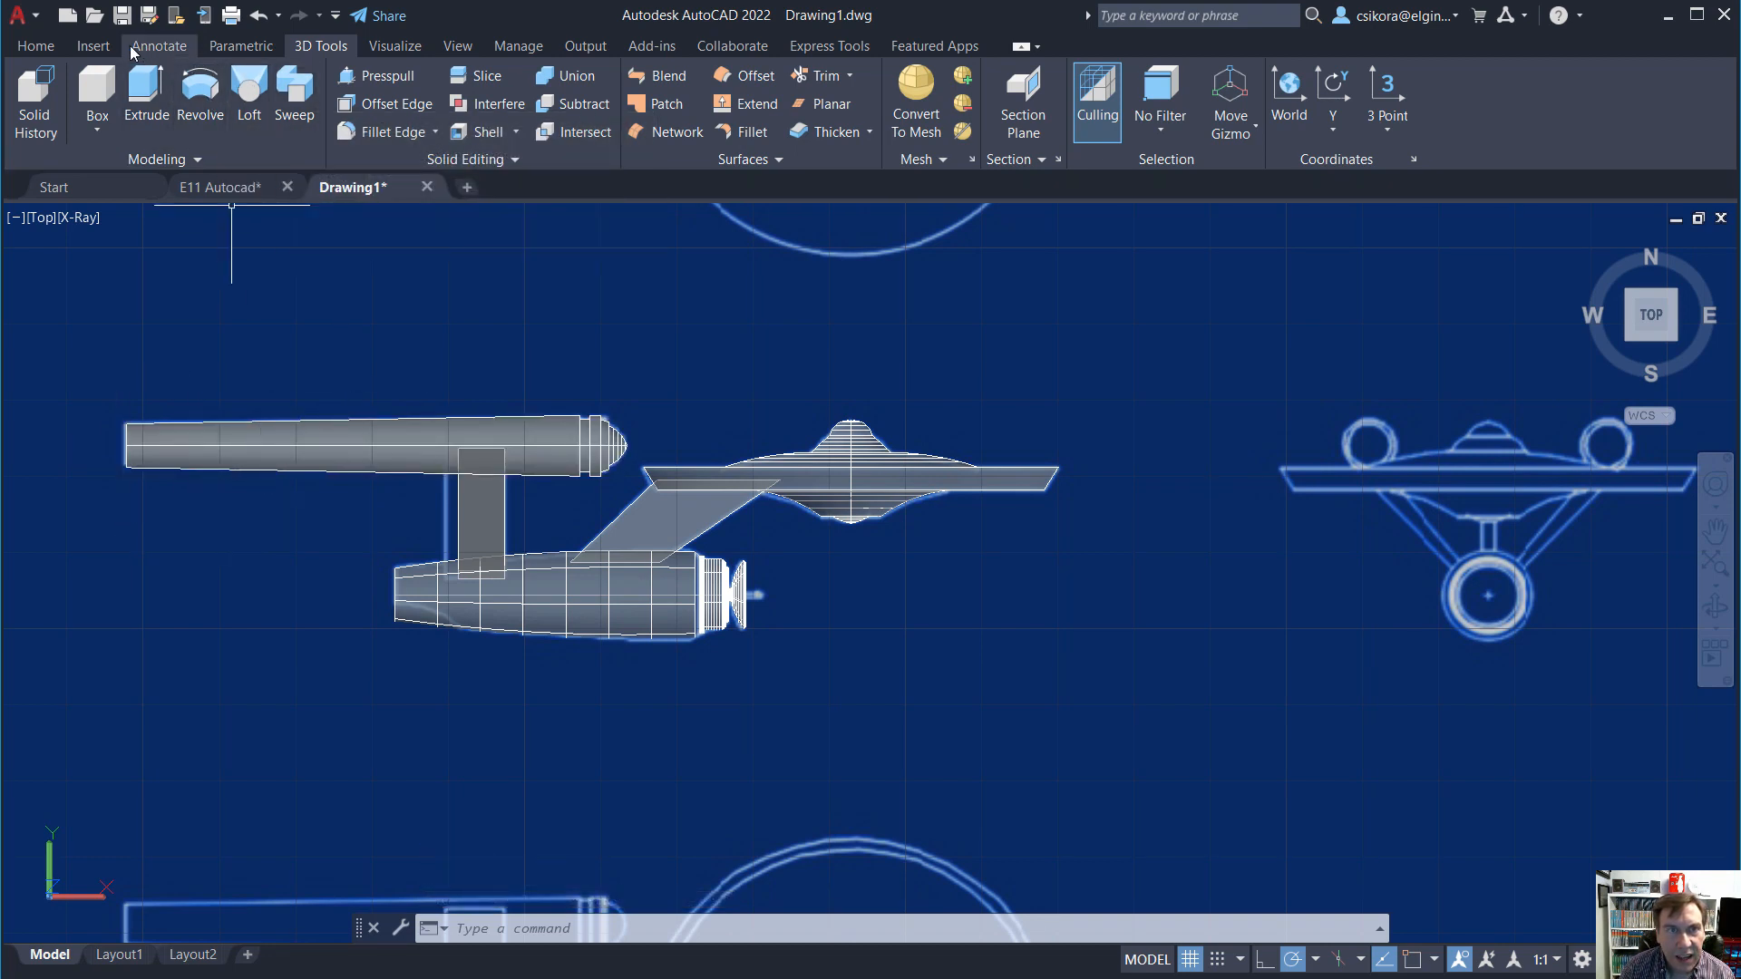
left_click(36, 46)
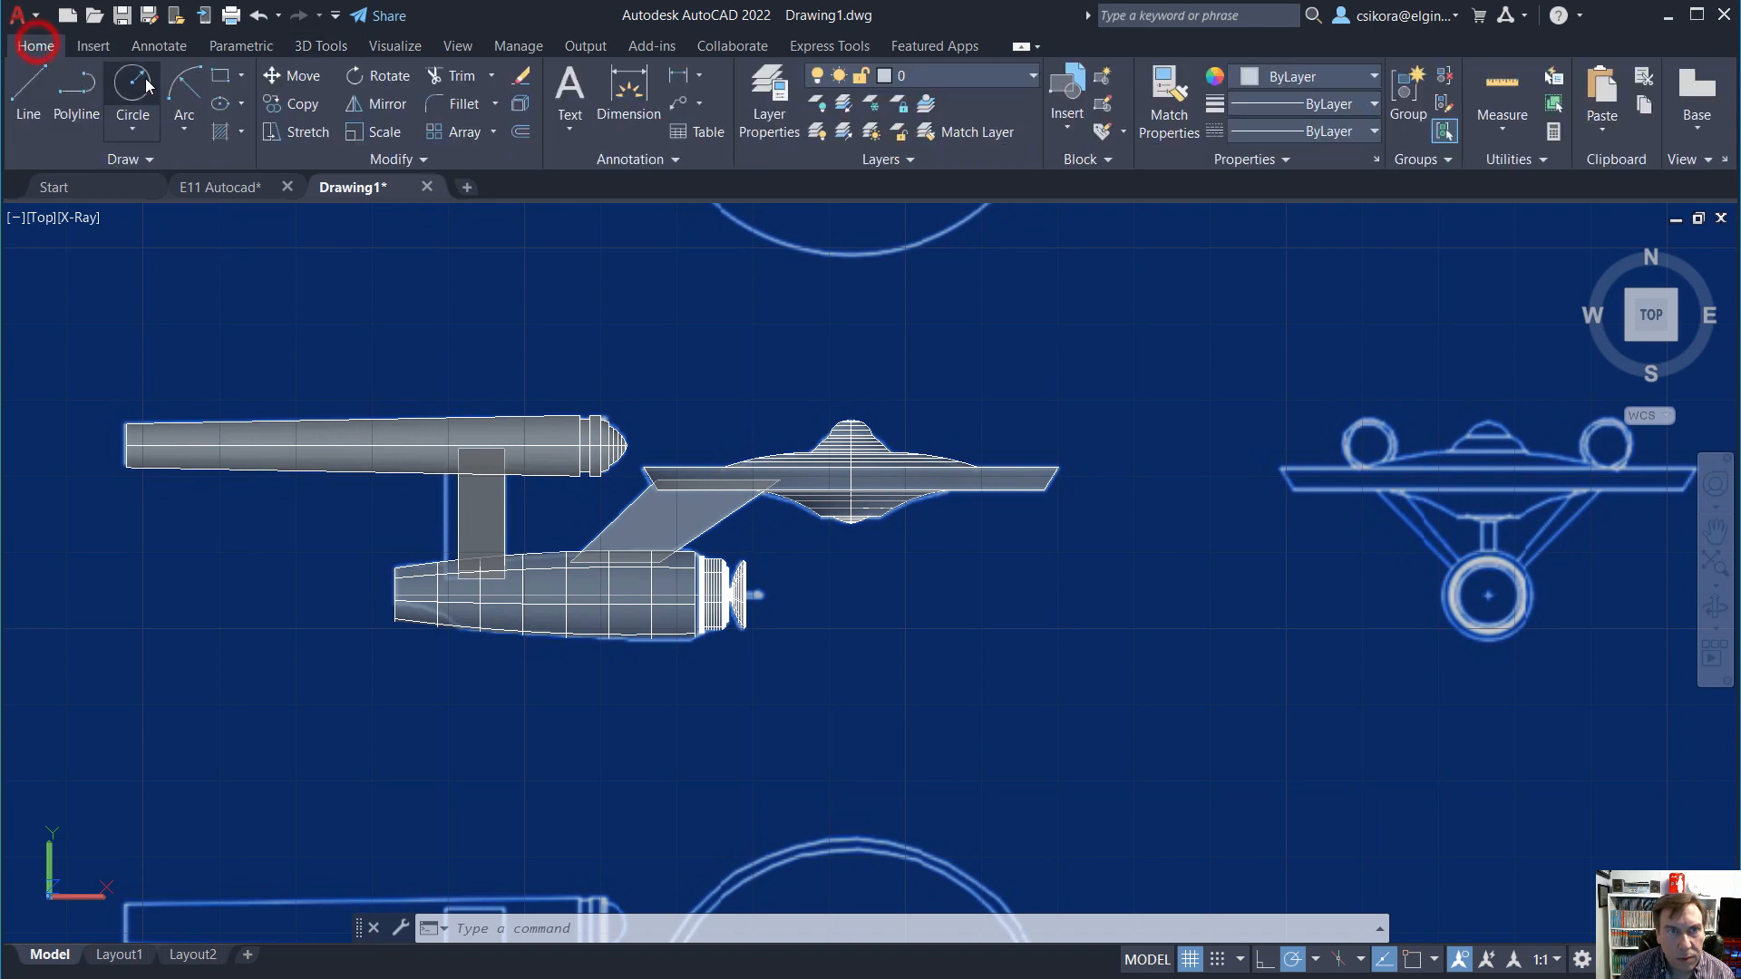
left_click(184, 86)
scroll(67, 507, "up", 3)
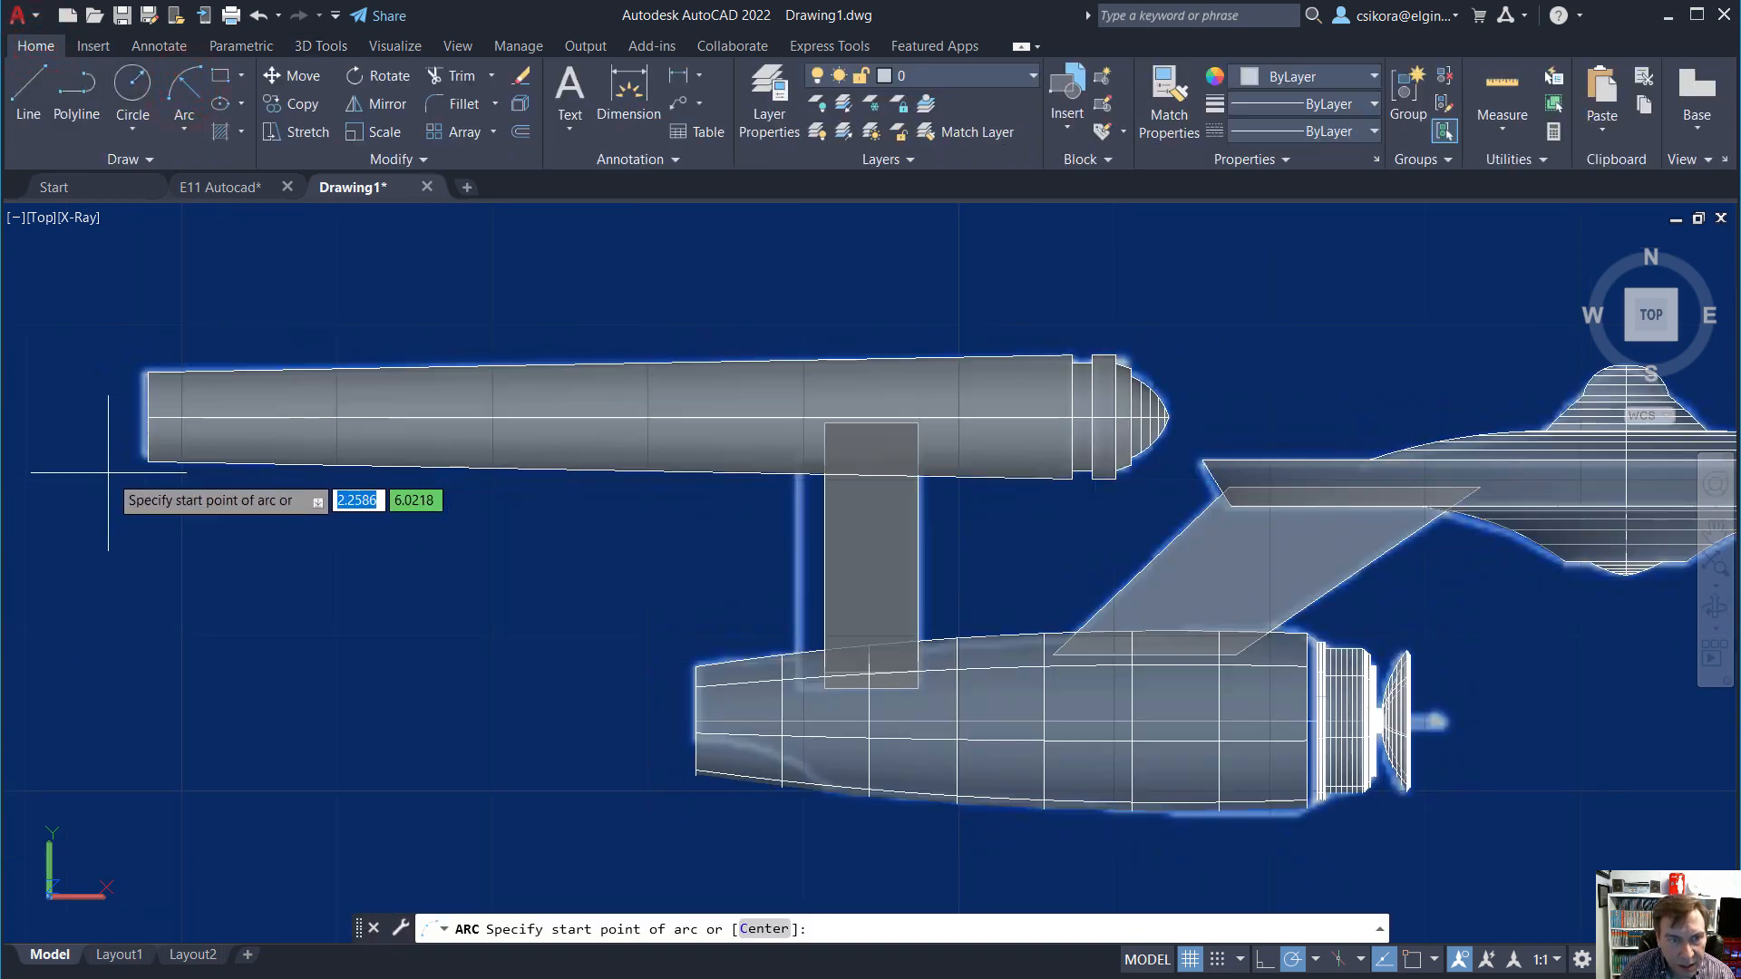
left_click(114, 417)
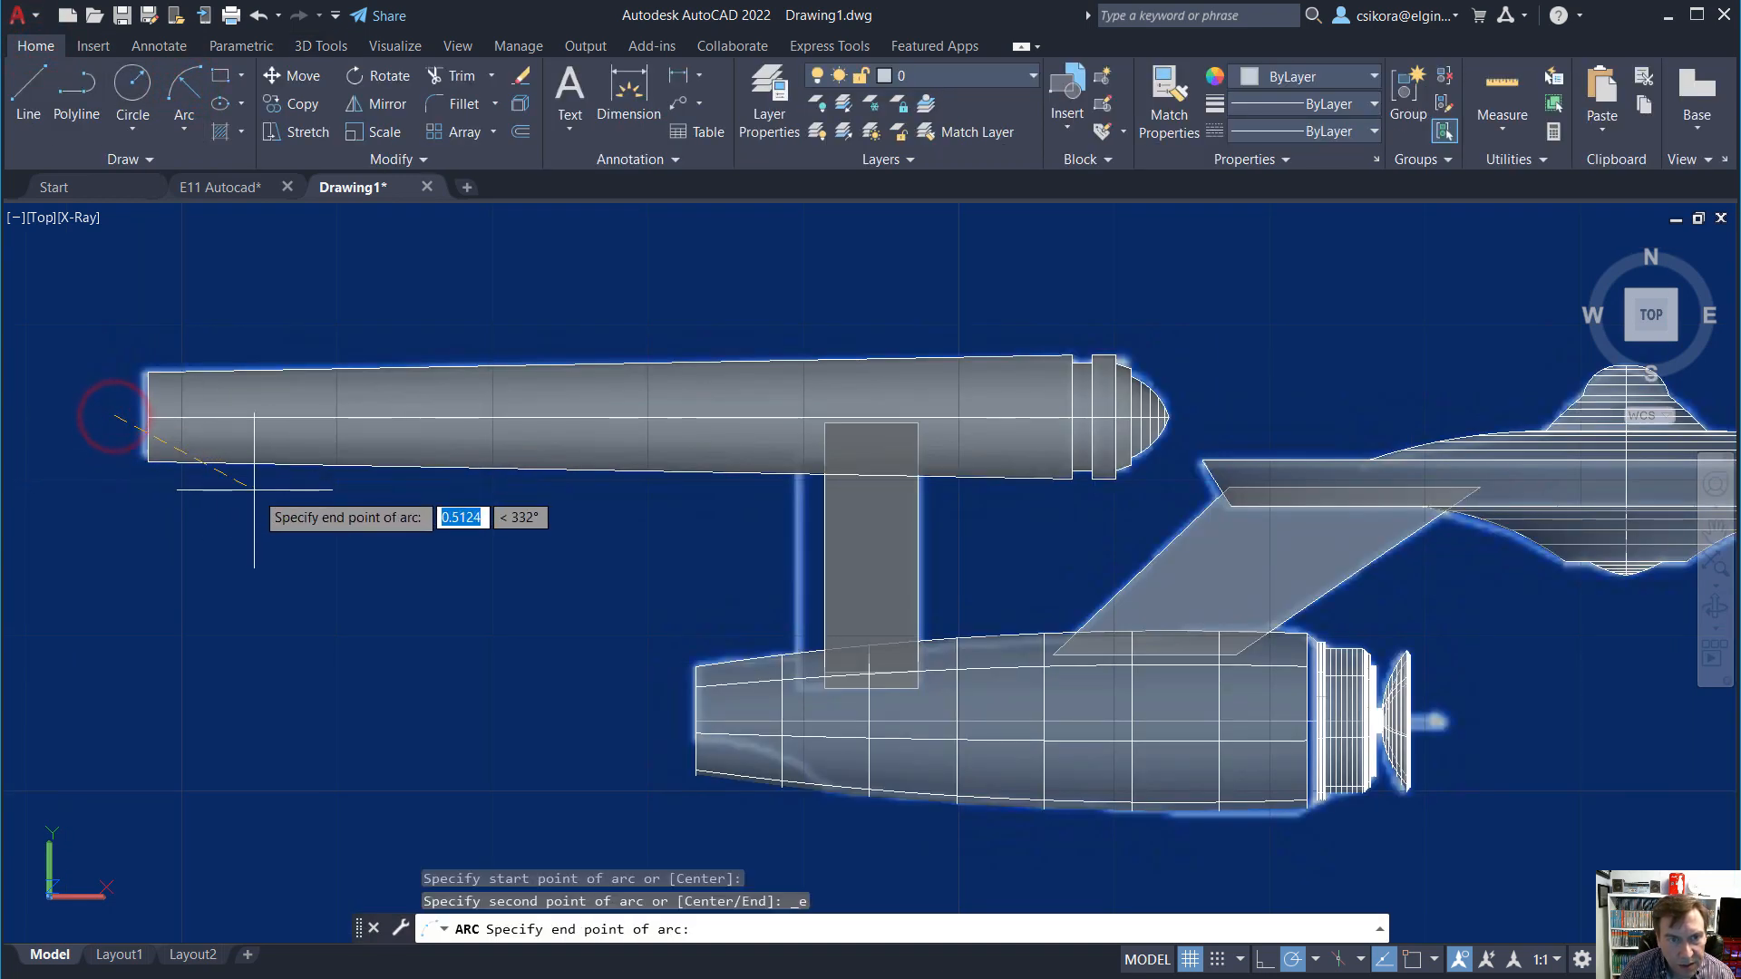
left_click(254, 491)
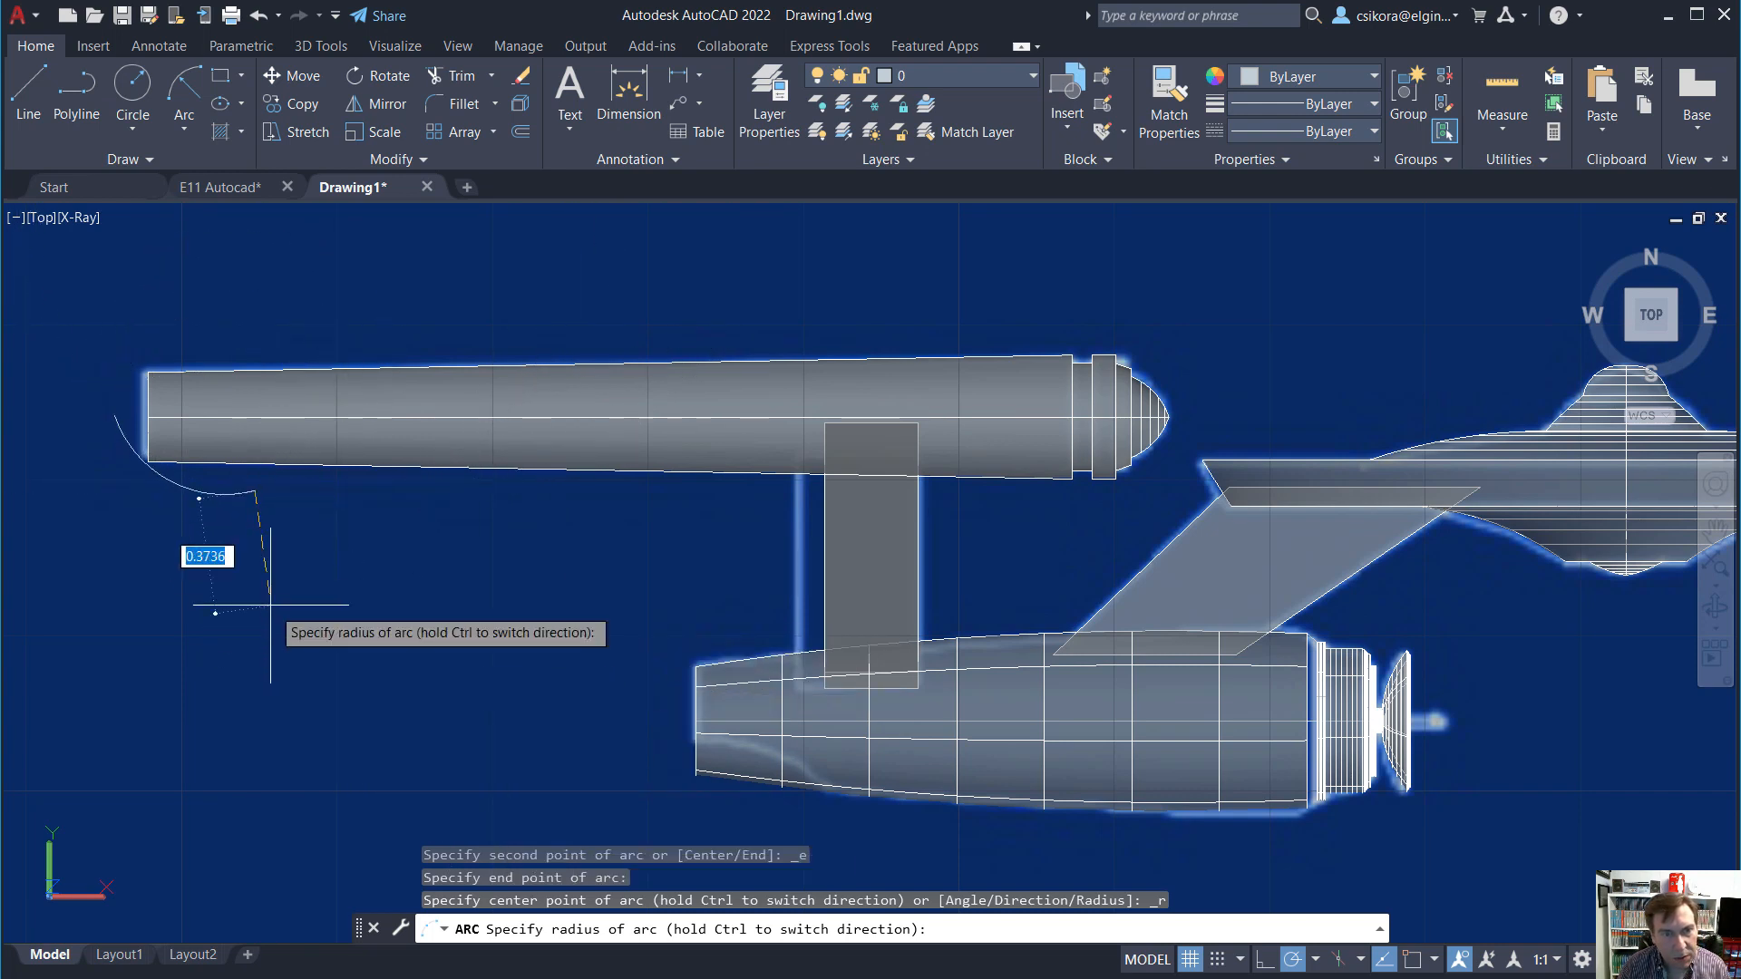
key("Escape")
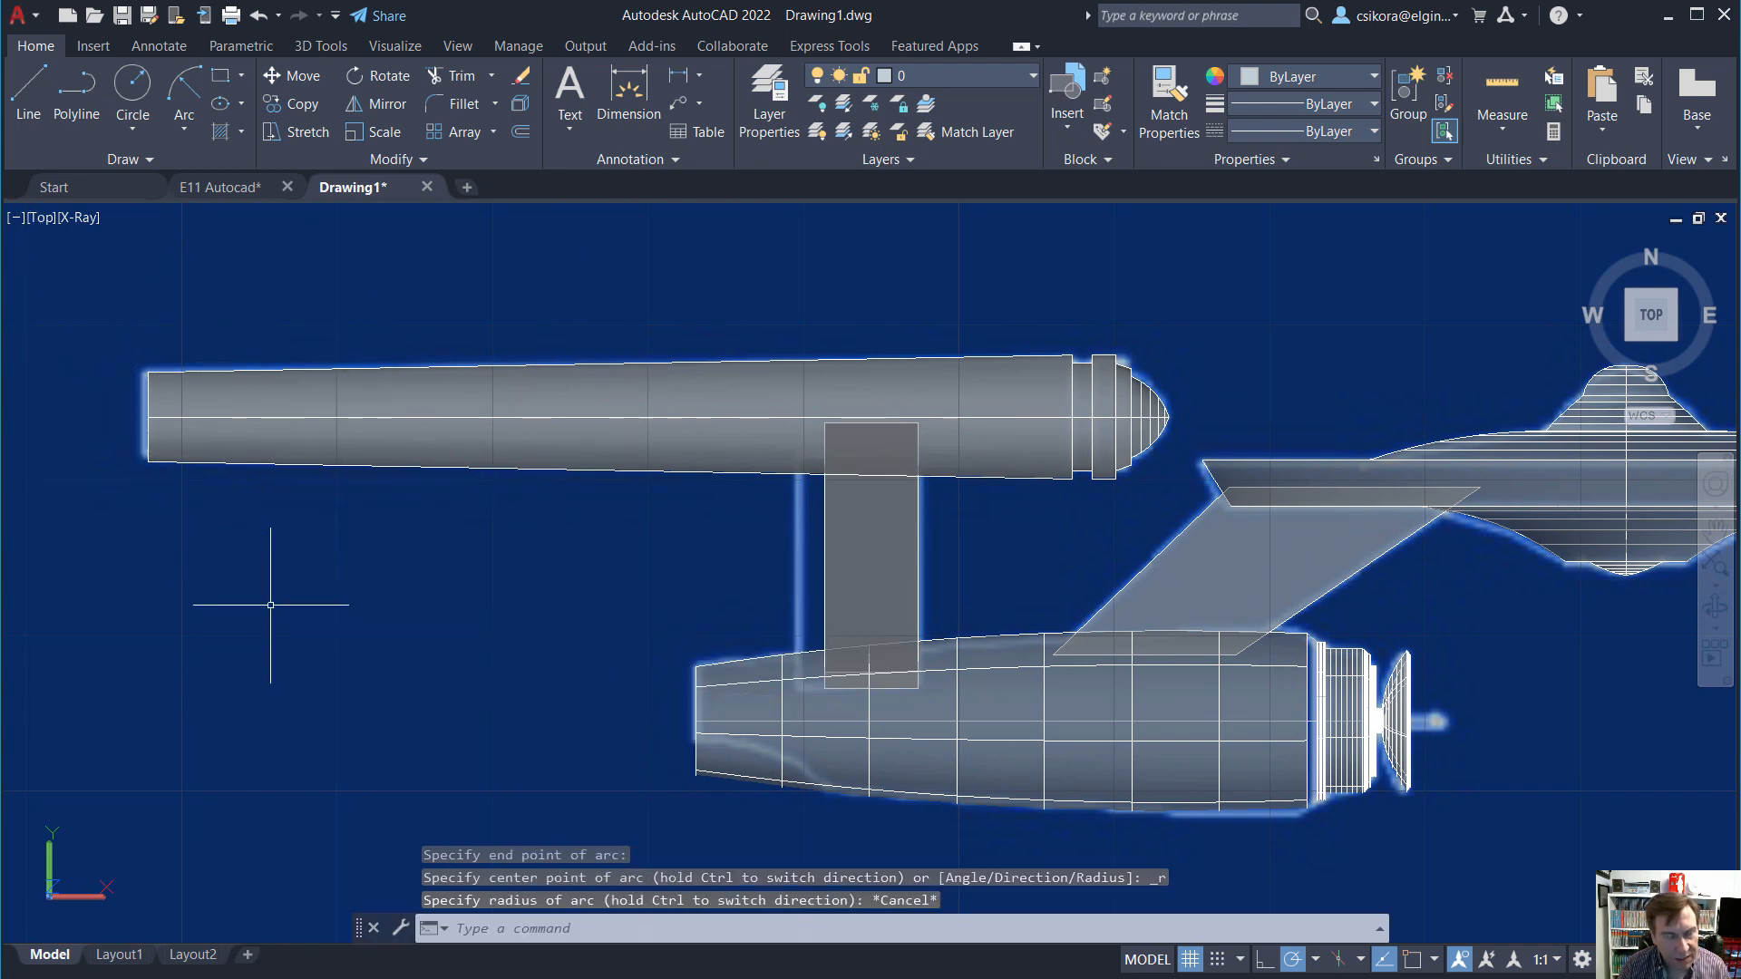
Draw a start-end-radius arc from just below the nacelle up past its rear end, curving across the lower rear corner.
left_click(186, 86)
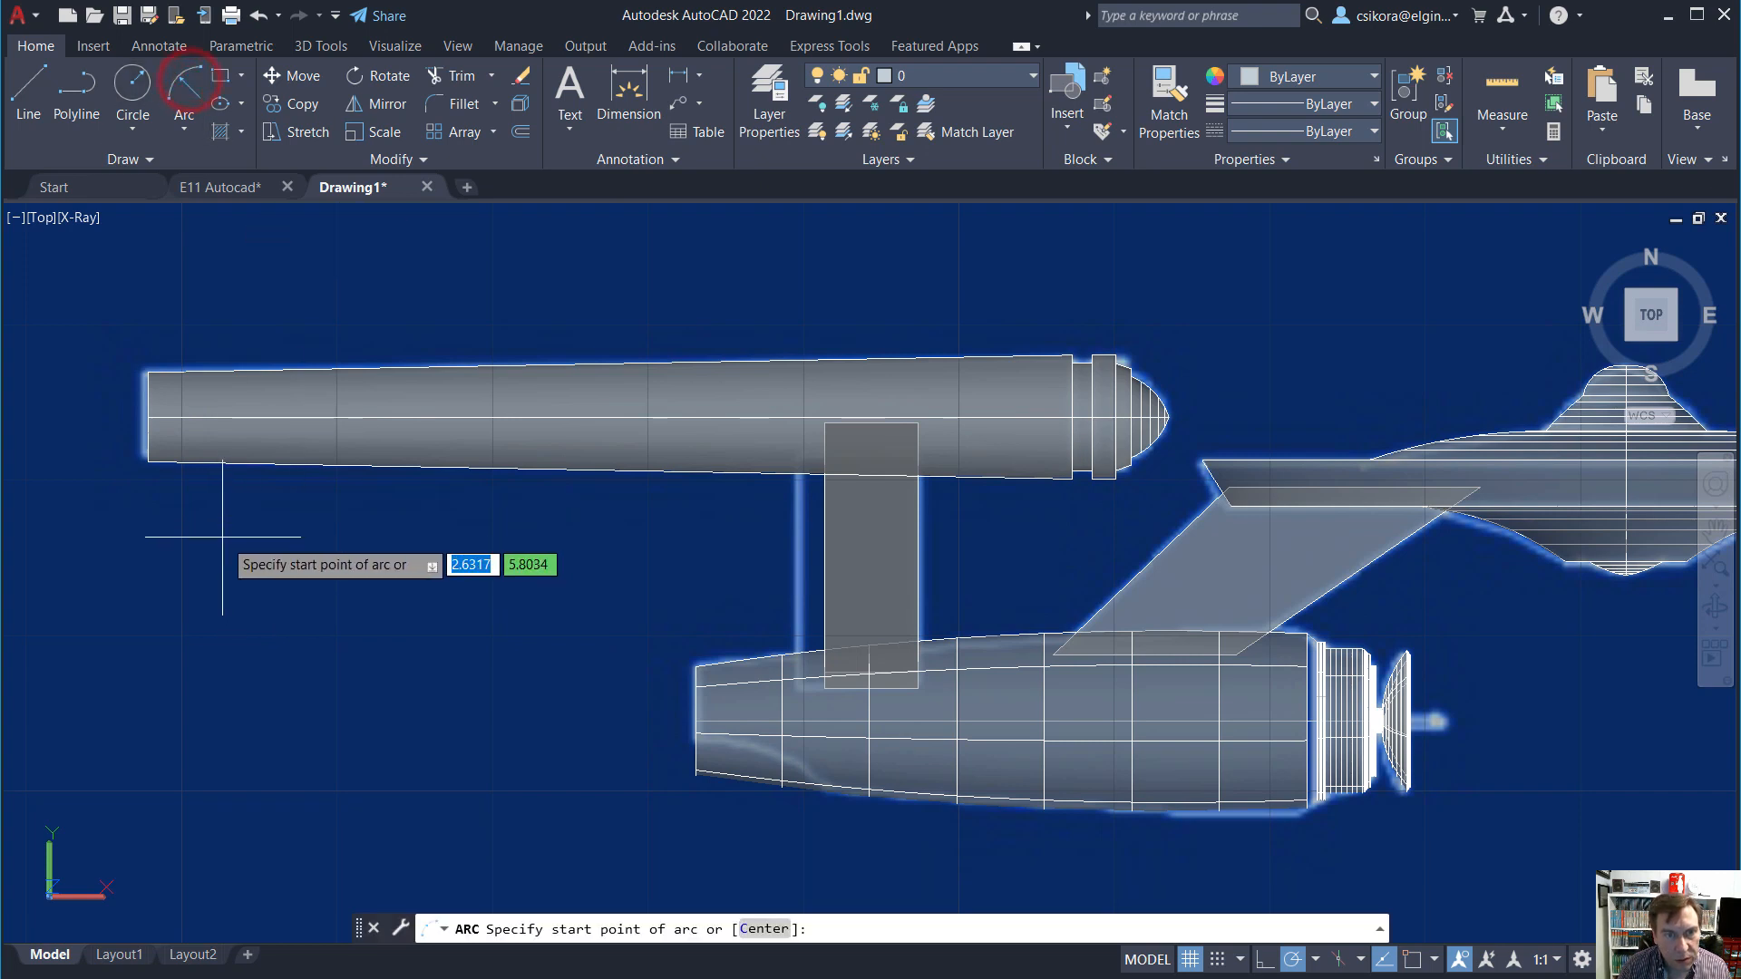
left_click(279, 497)
left_click(101, 407)
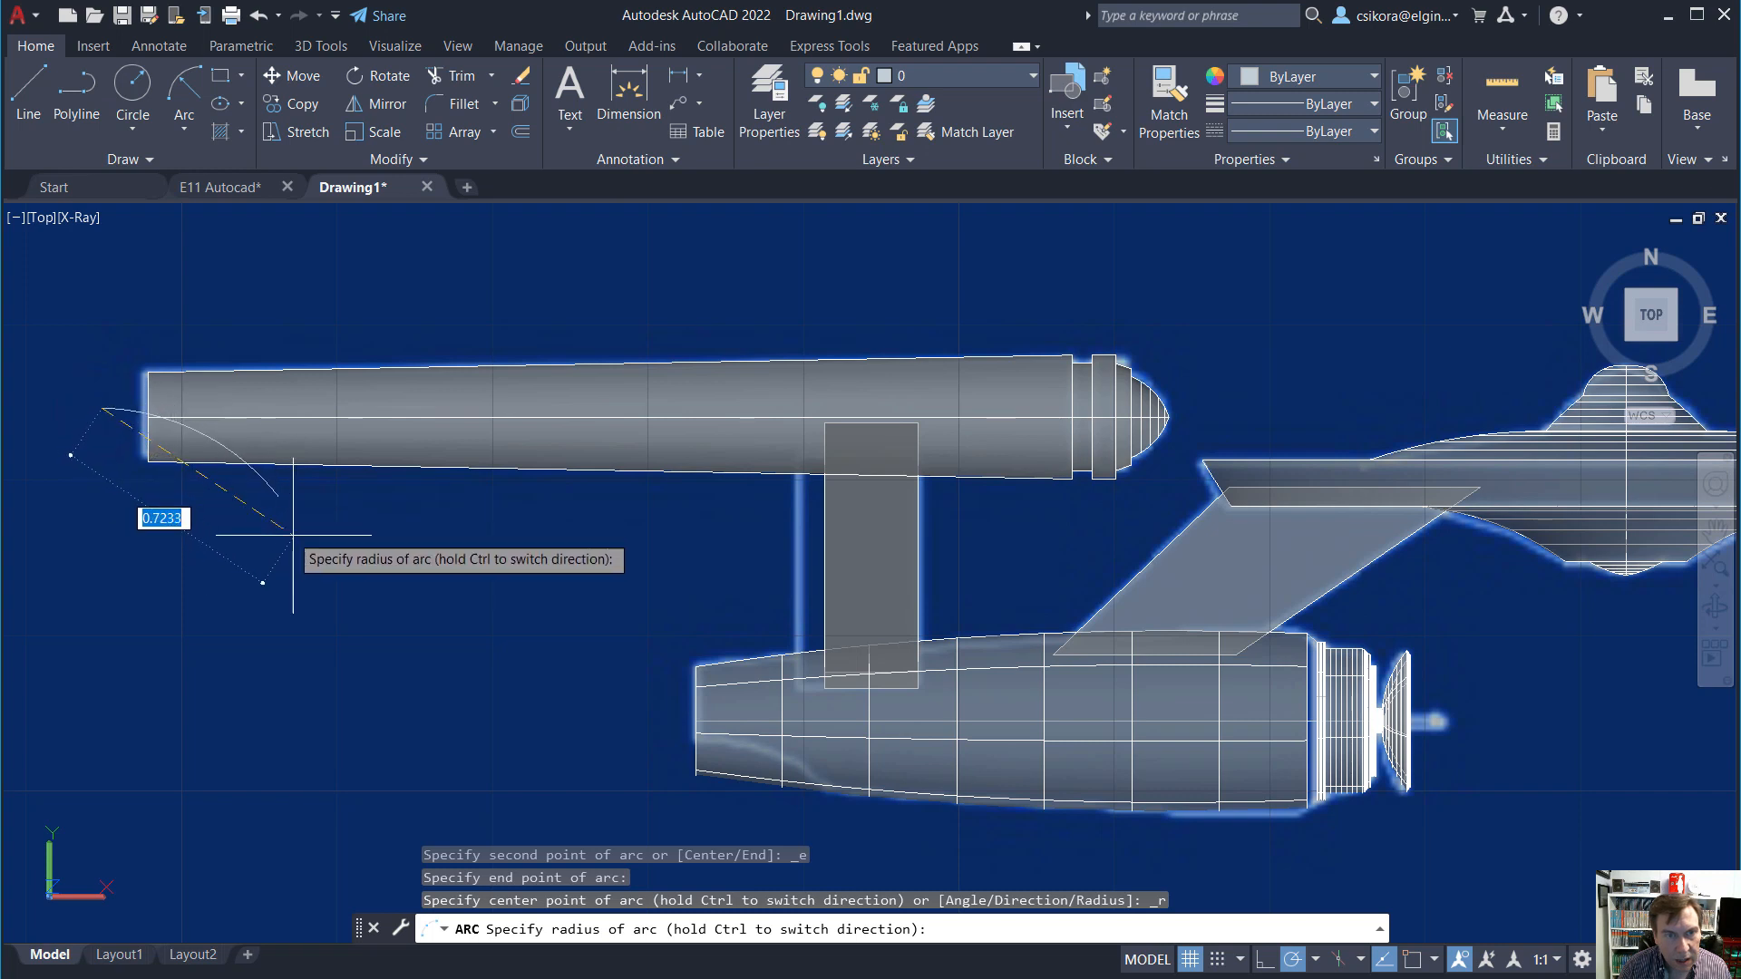
left_click(244, 591)
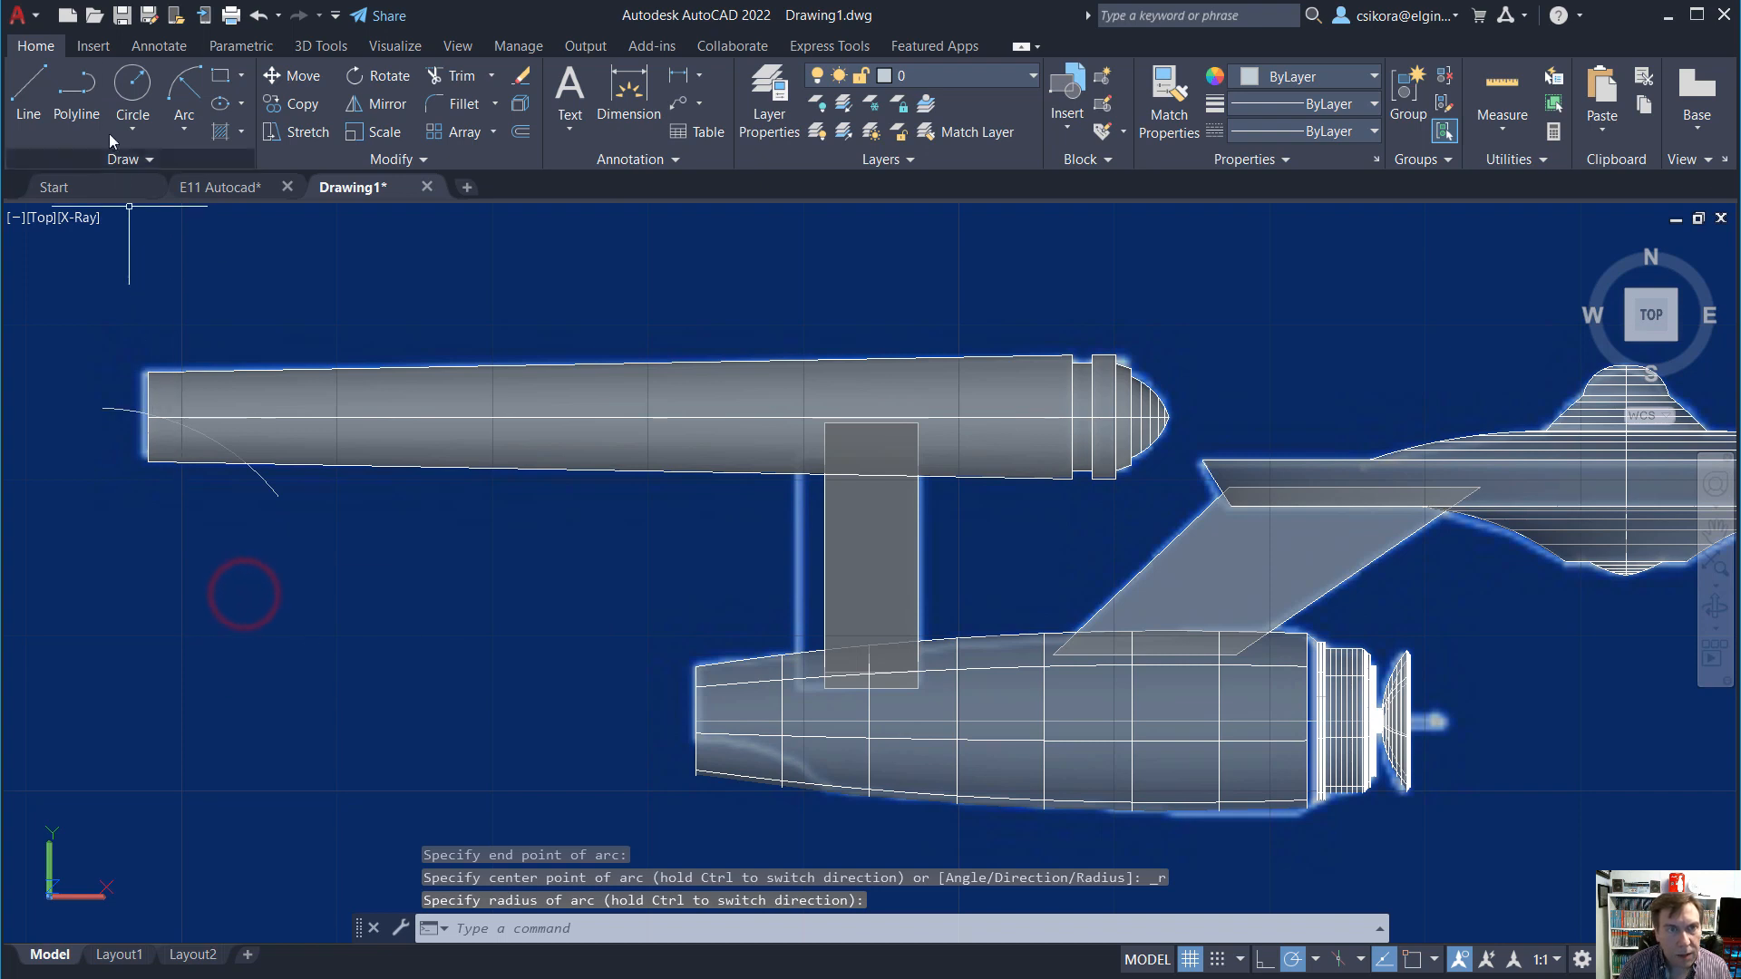
With object snap on, close the arc with two lines meeting at a point below the nacelle's rear end.
left_click(28, 83)
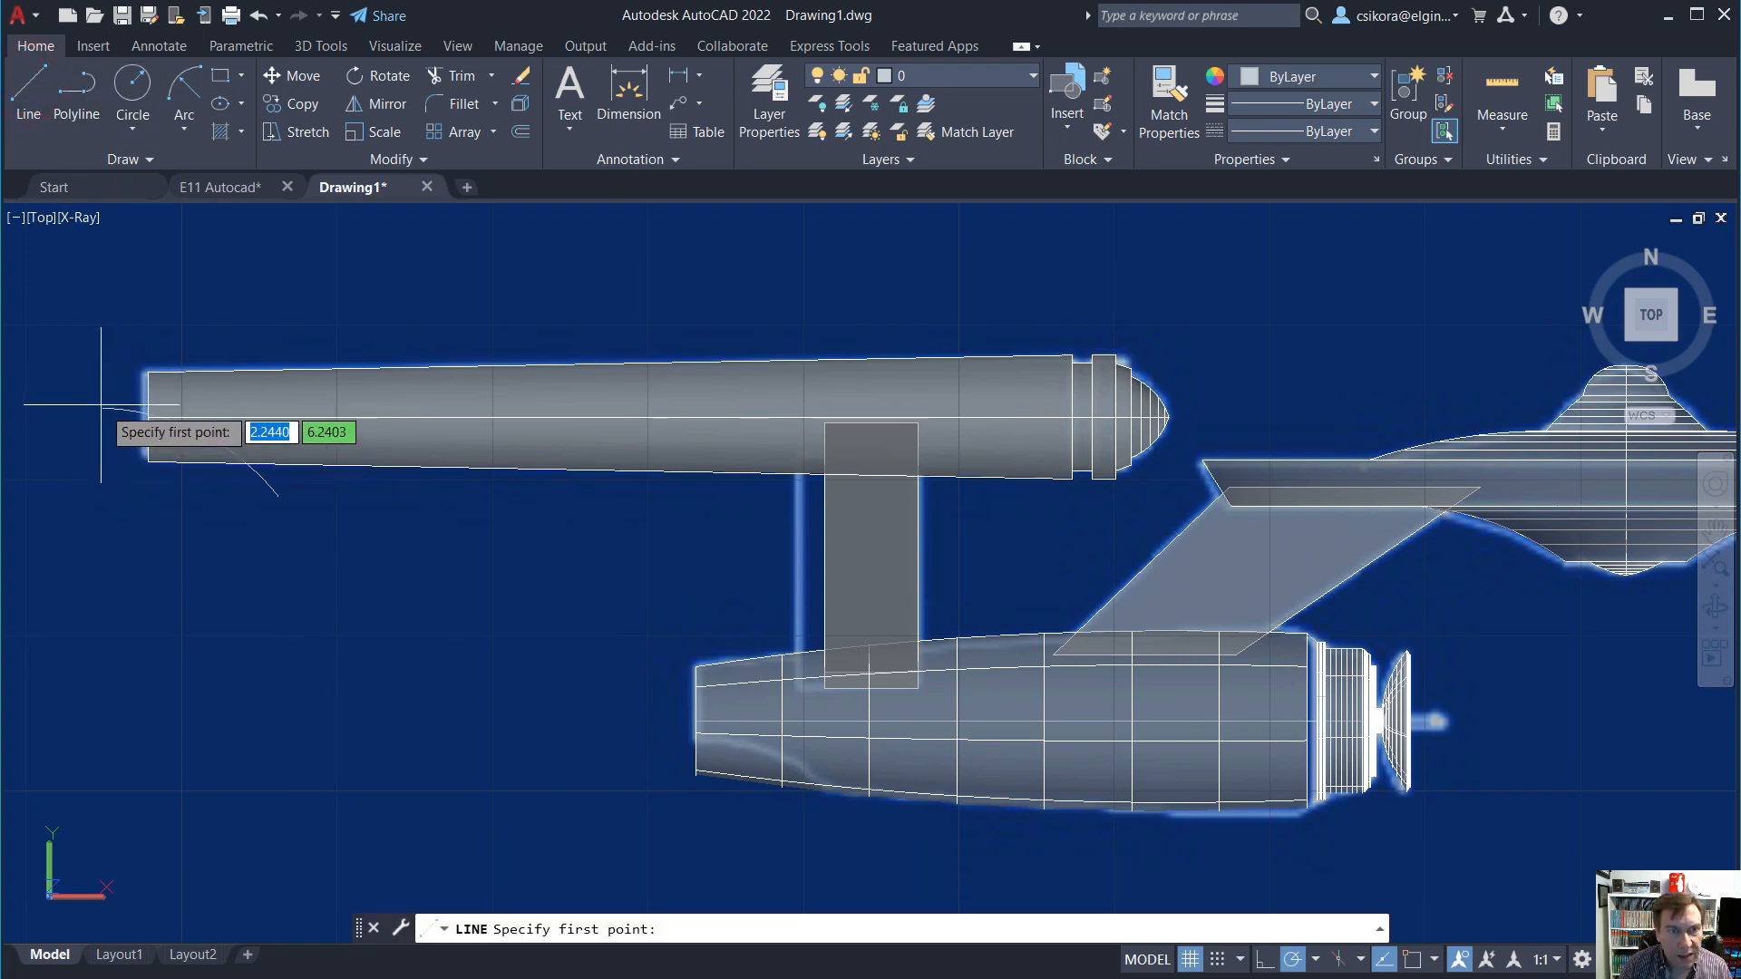
left_click(1410, 961)
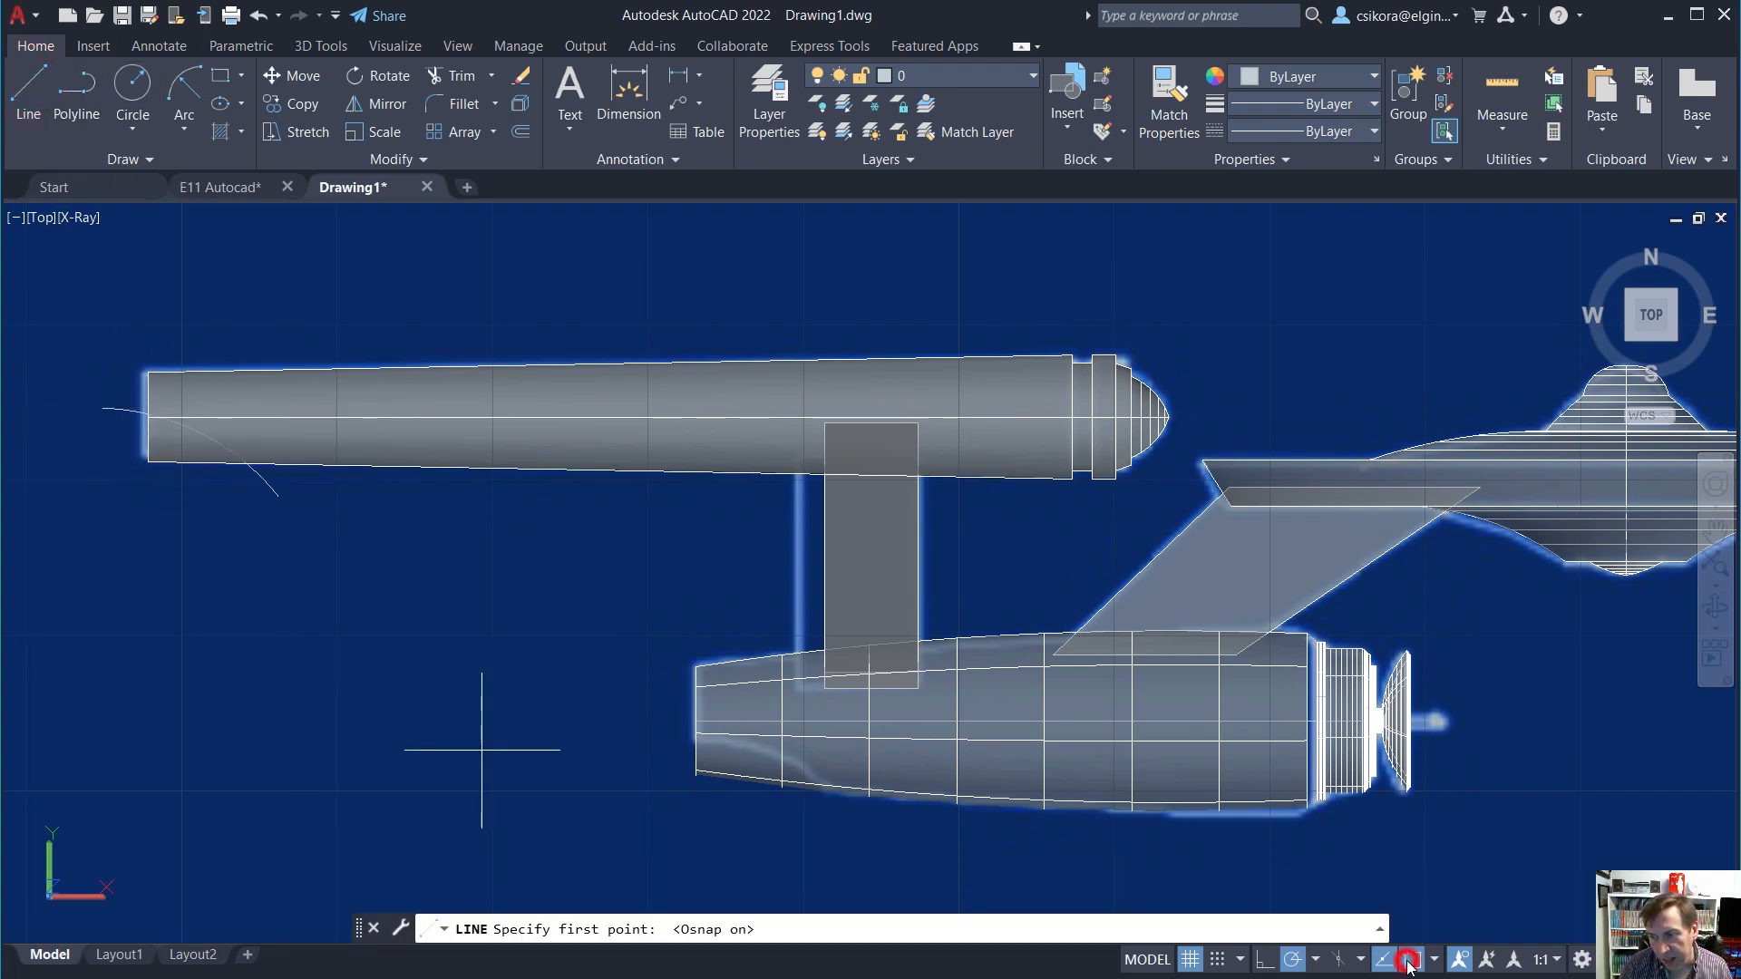
left_click(100, 408)
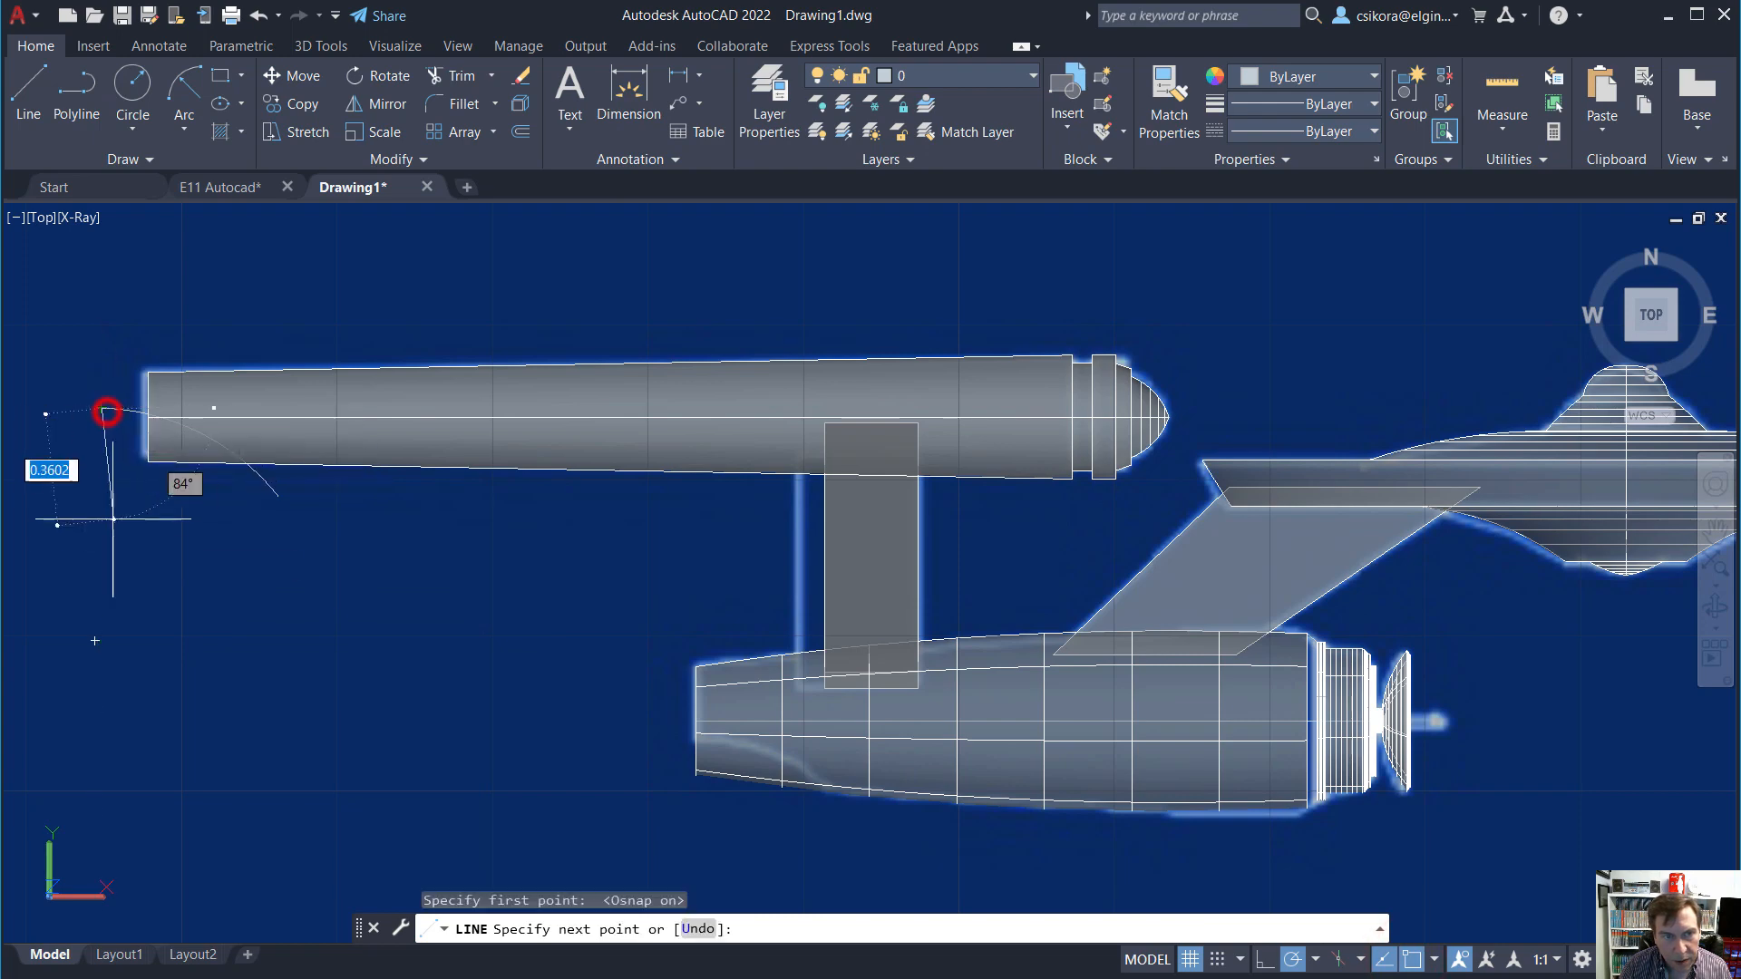
left_click(116, 548)
left_click(282, 499)
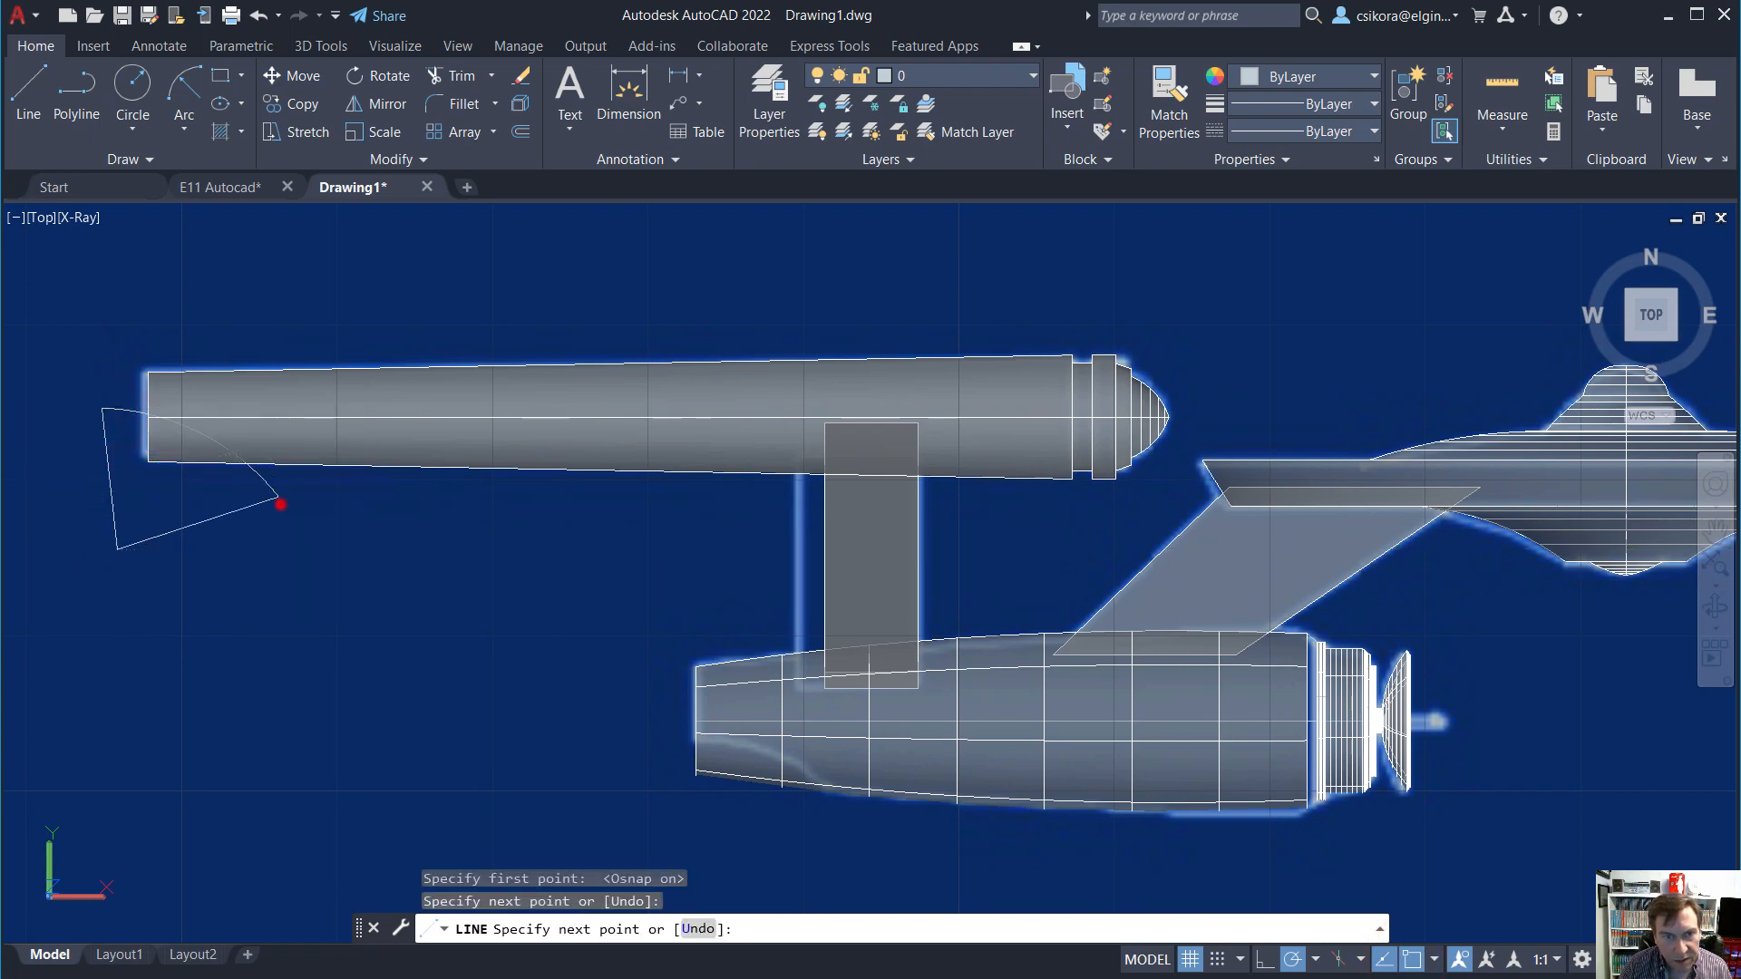
key("Escape")
Presspull the closed arc outline up through the original nacelle's rear end and down through the mirrored nacelle's rear end.
middle_click_drag(389, 632, 331, 435, "shift")
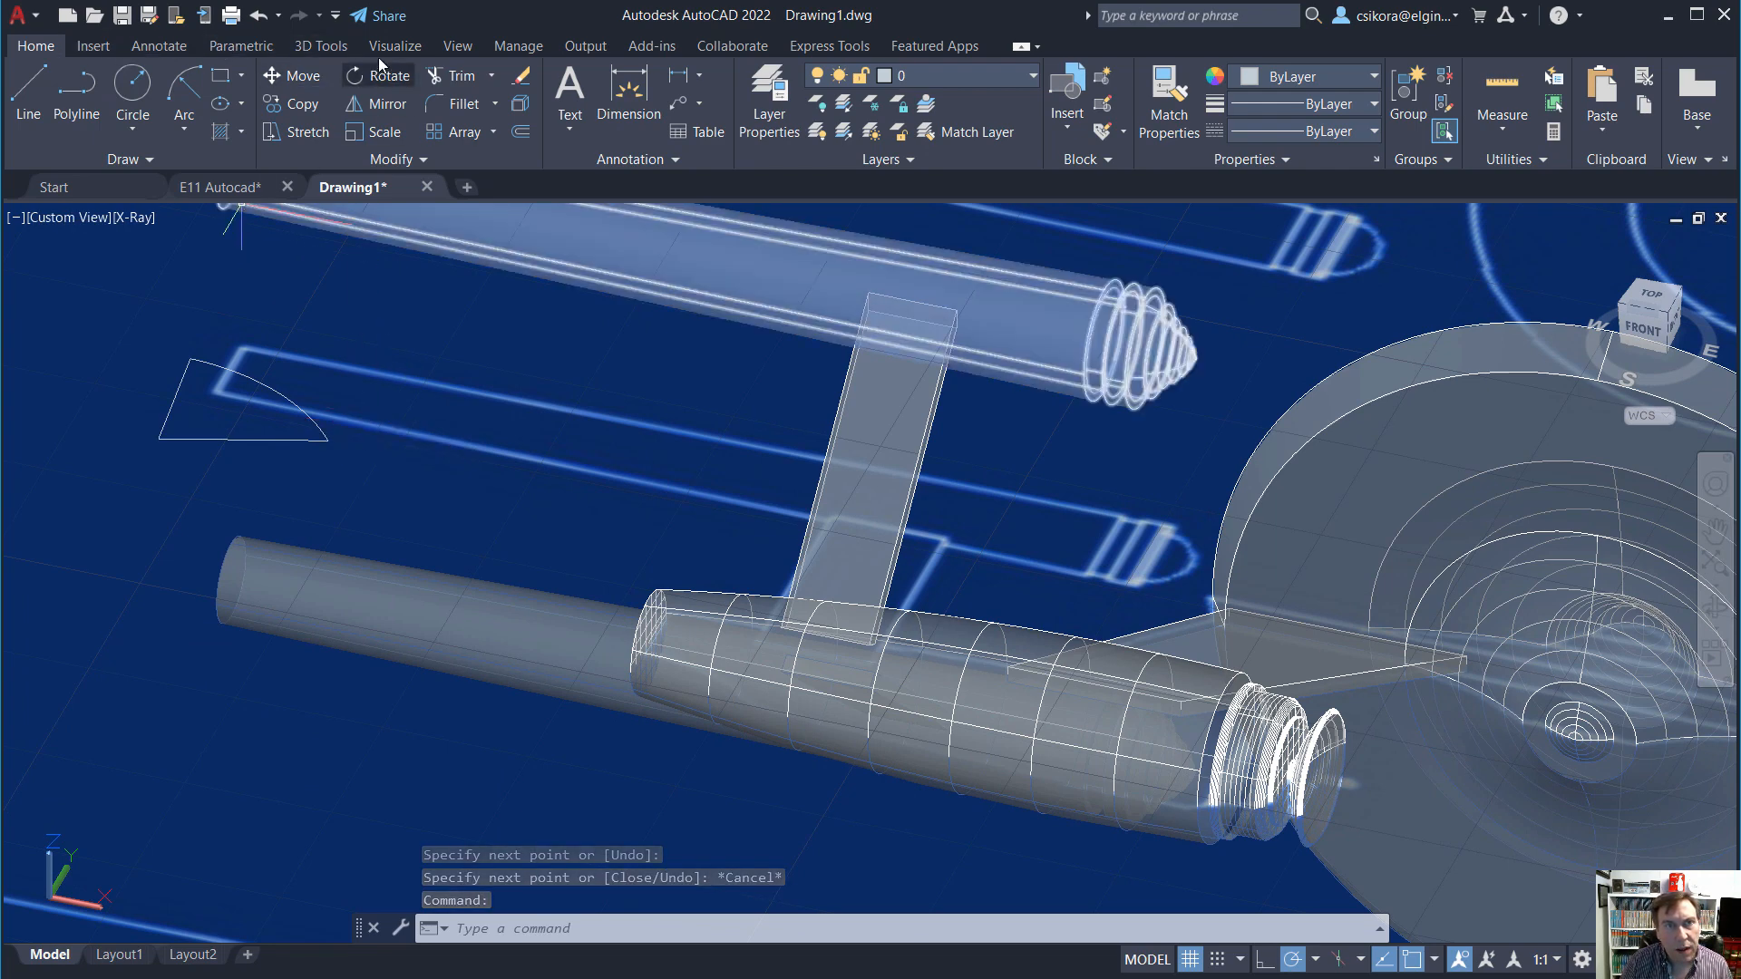
left_click(332, 47)
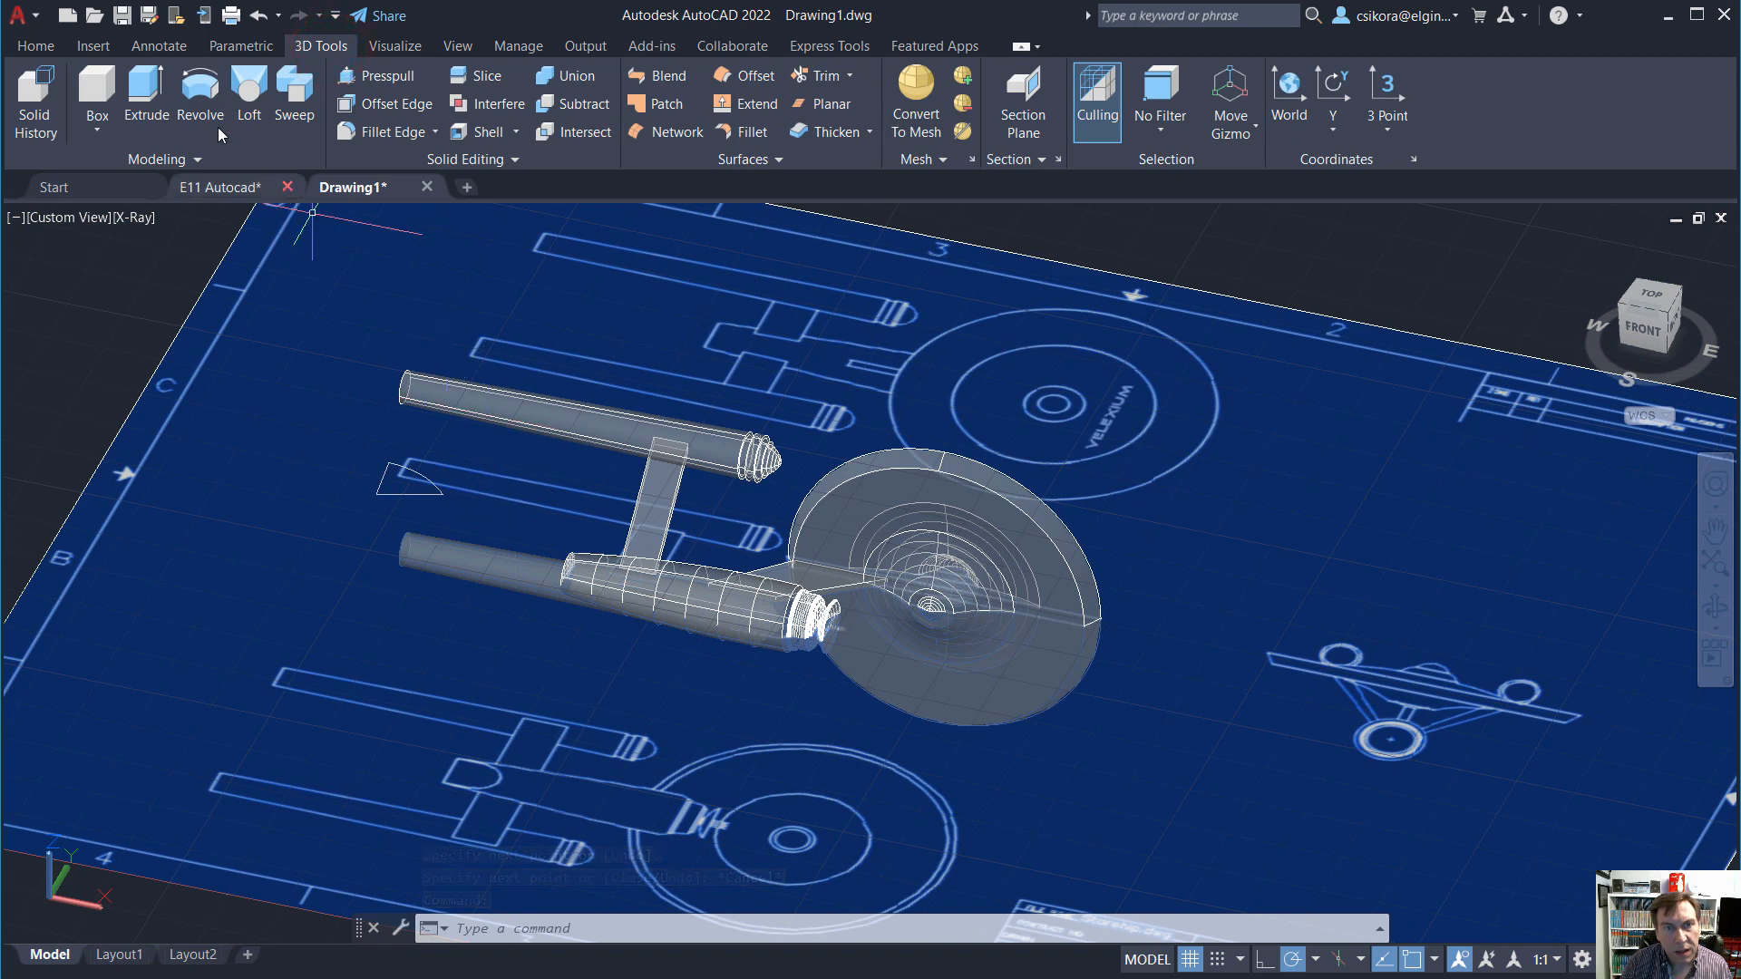
left_click(353, 76)
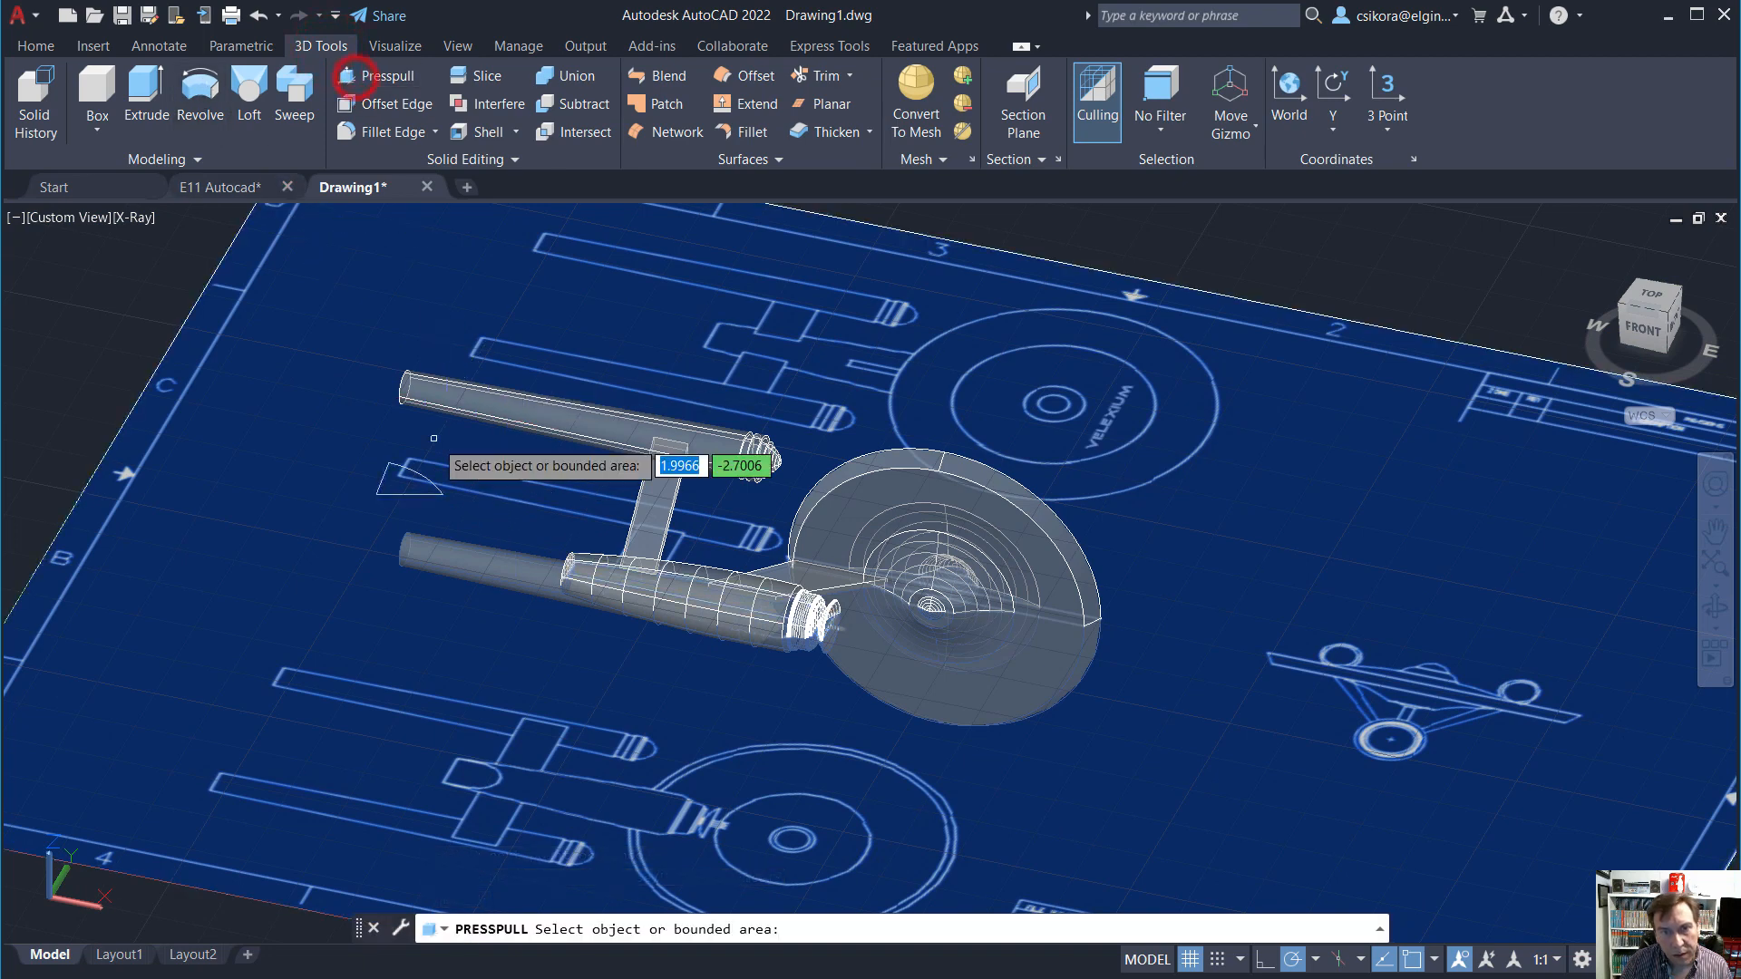
left_click(399, 484)
left_click(358, 376)
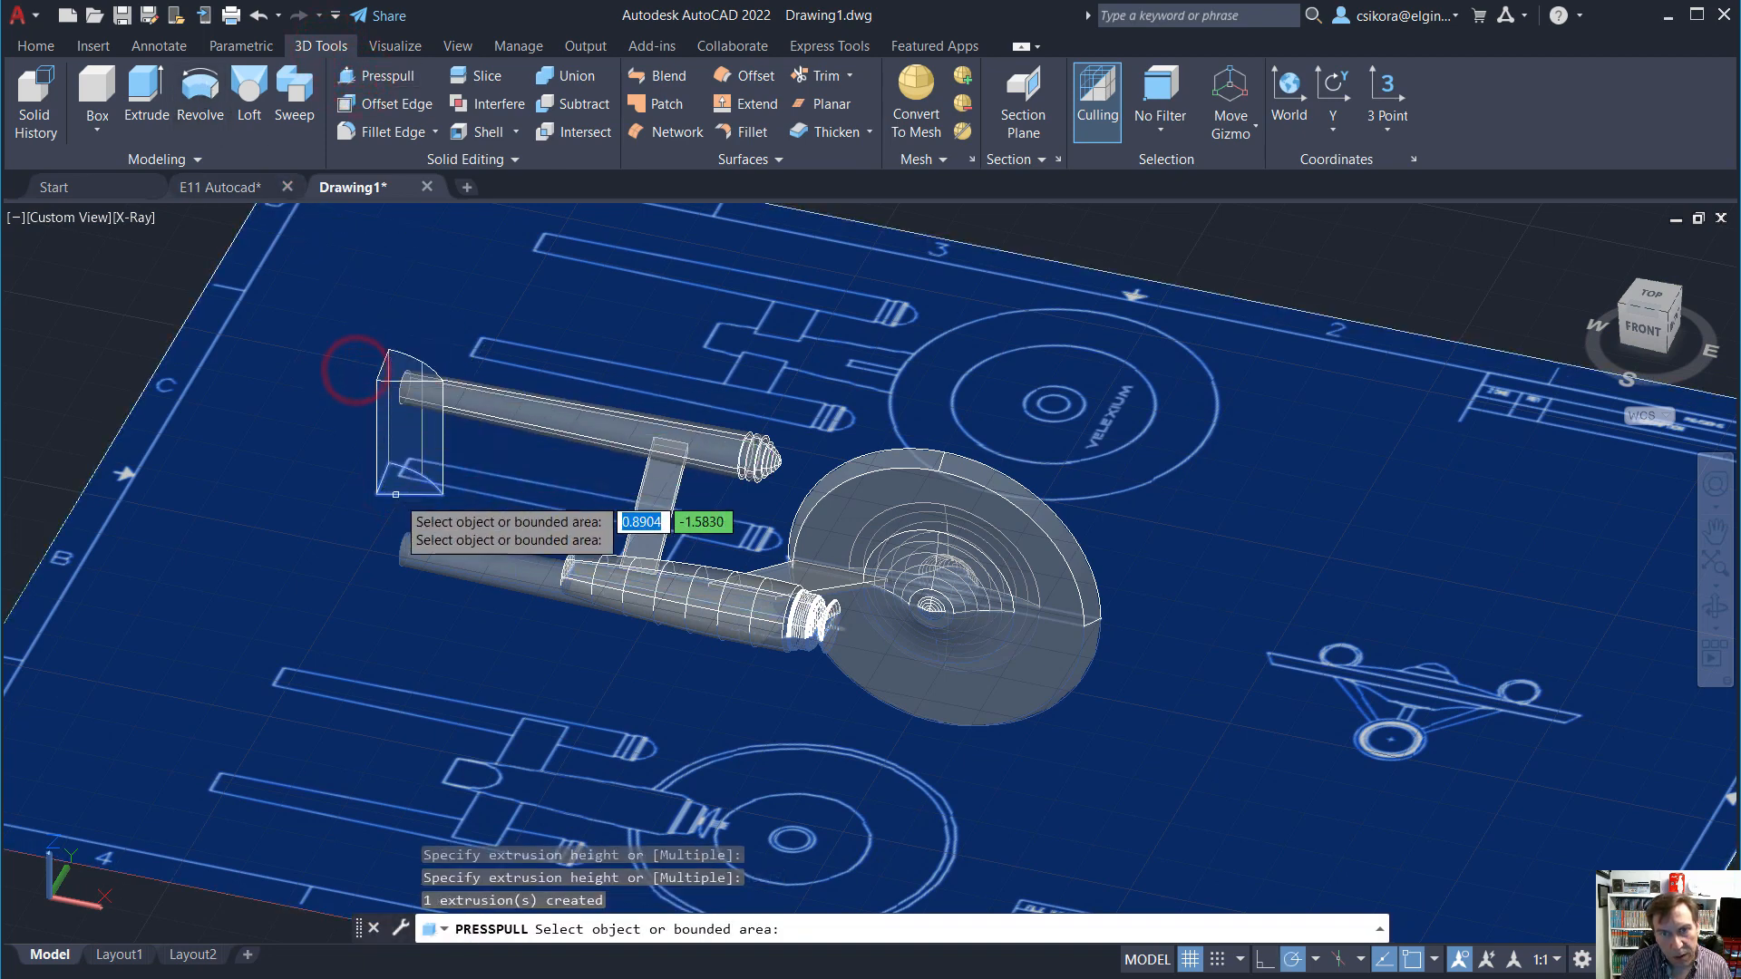
left_click(402, 487)
left_click(426, 624)
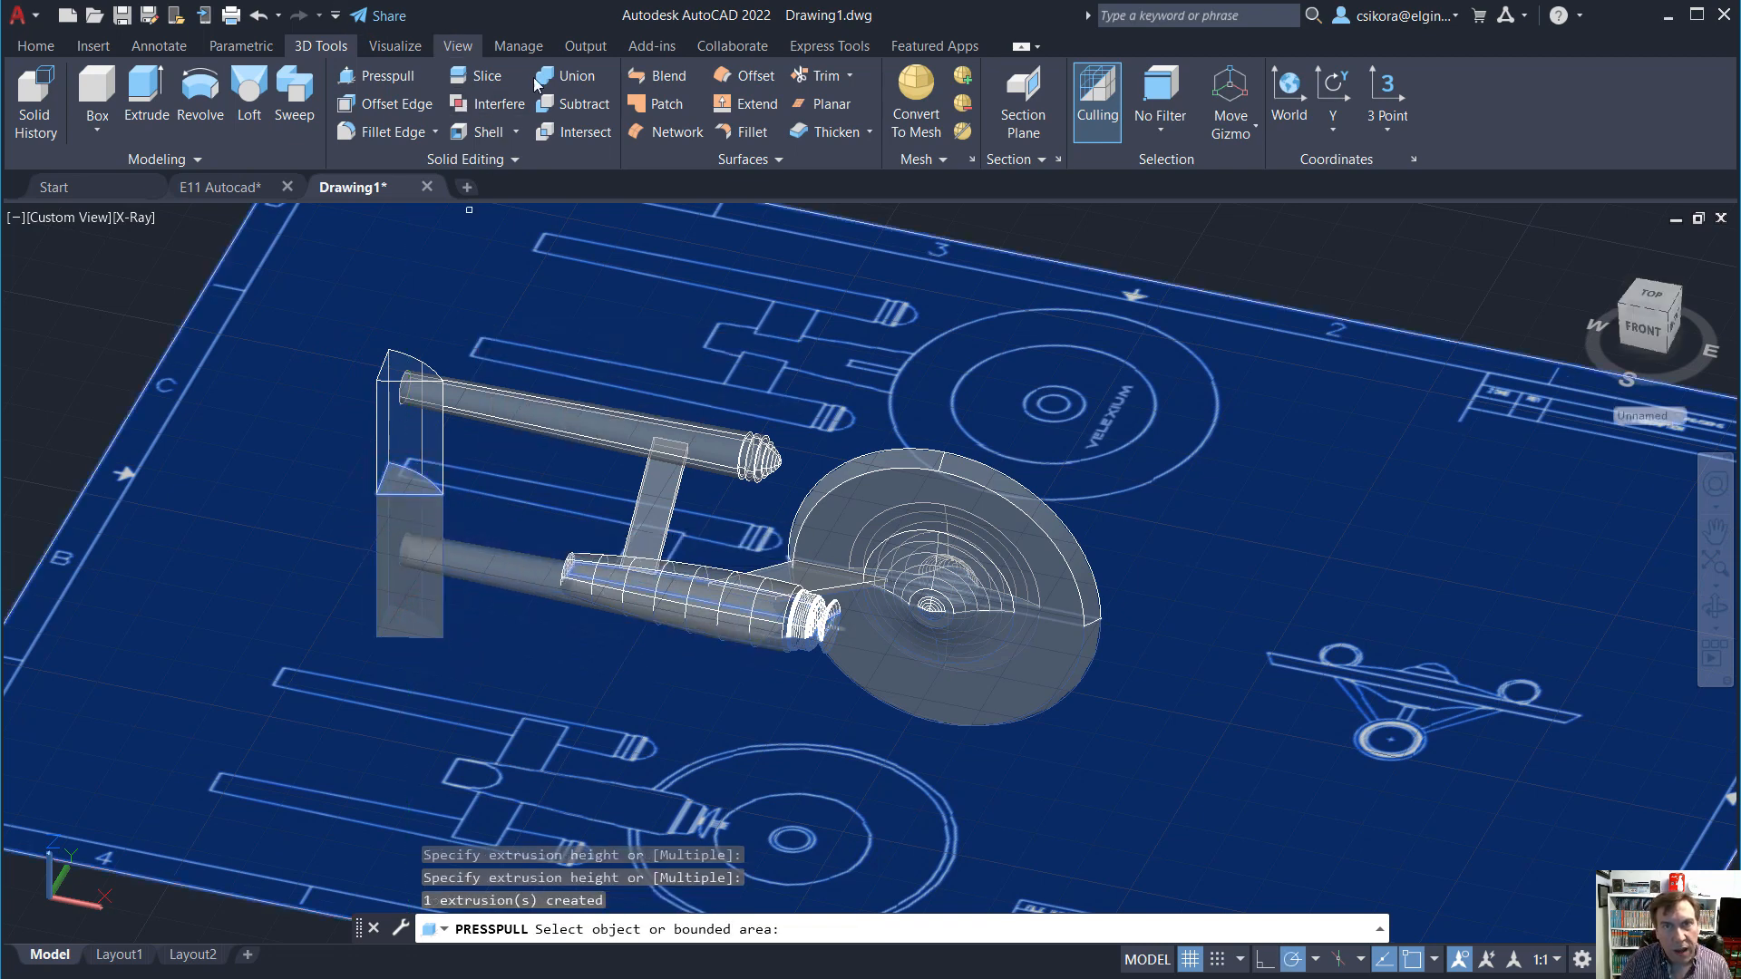
Subtract the upper curved-sided solid from the original nacelle to notch its rear end.
left_click(581, 105)
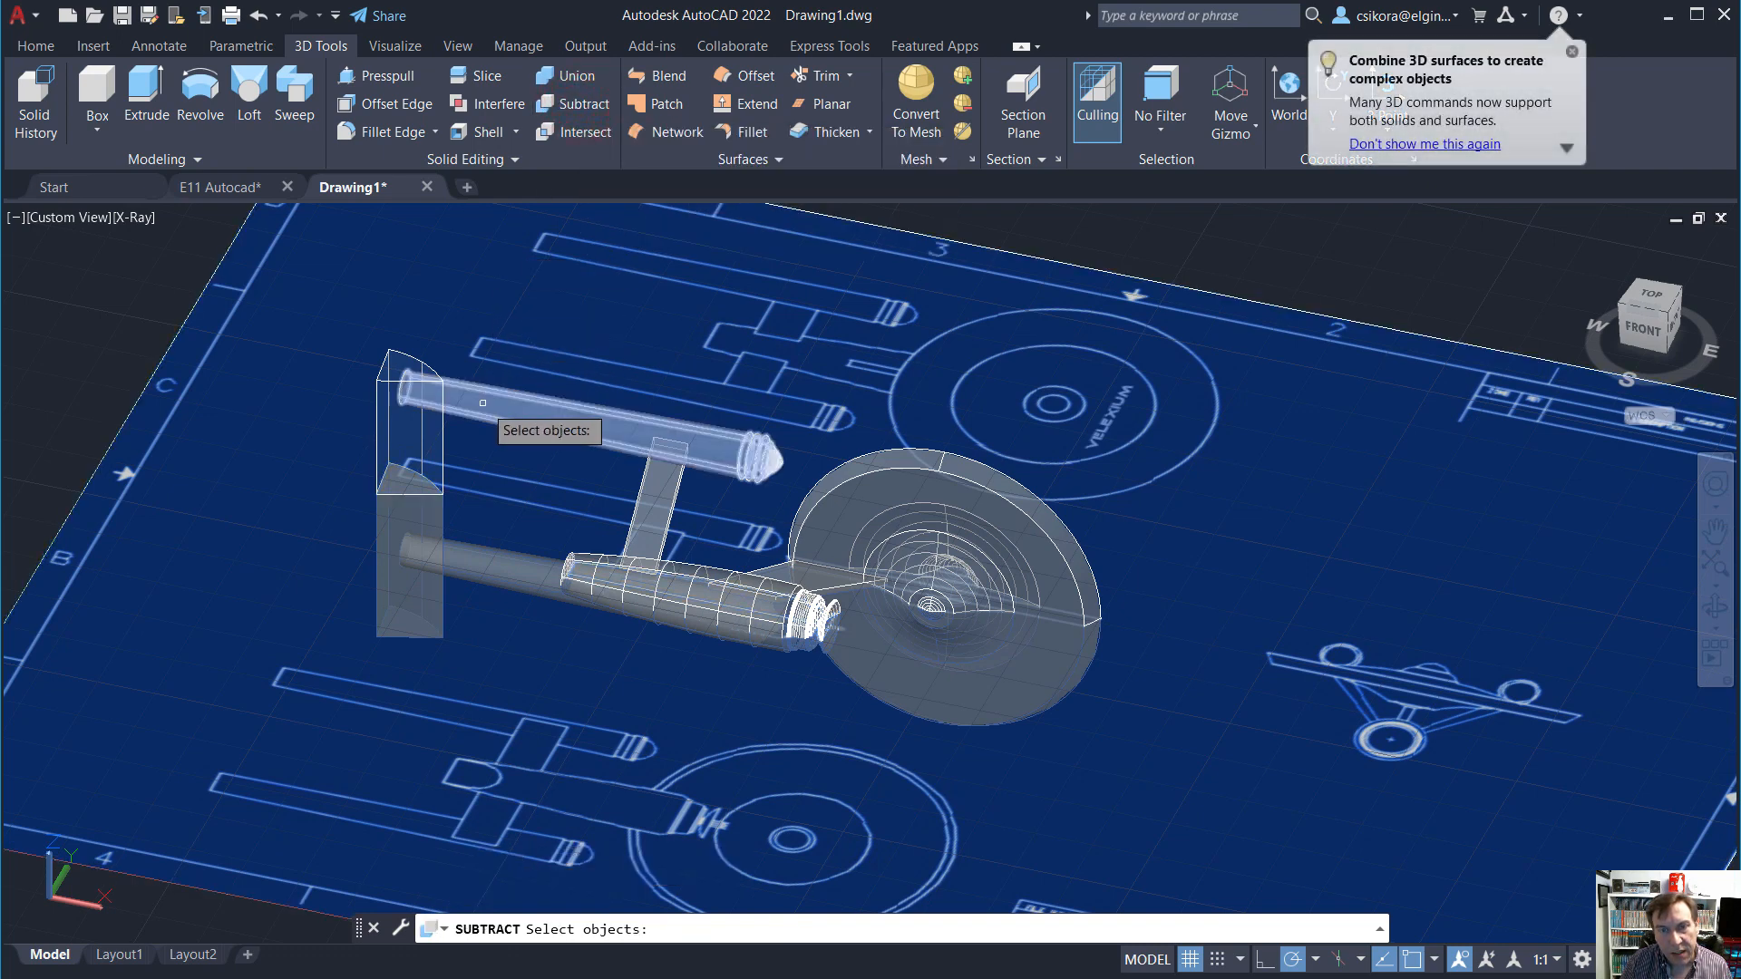
left_click(482, 402)
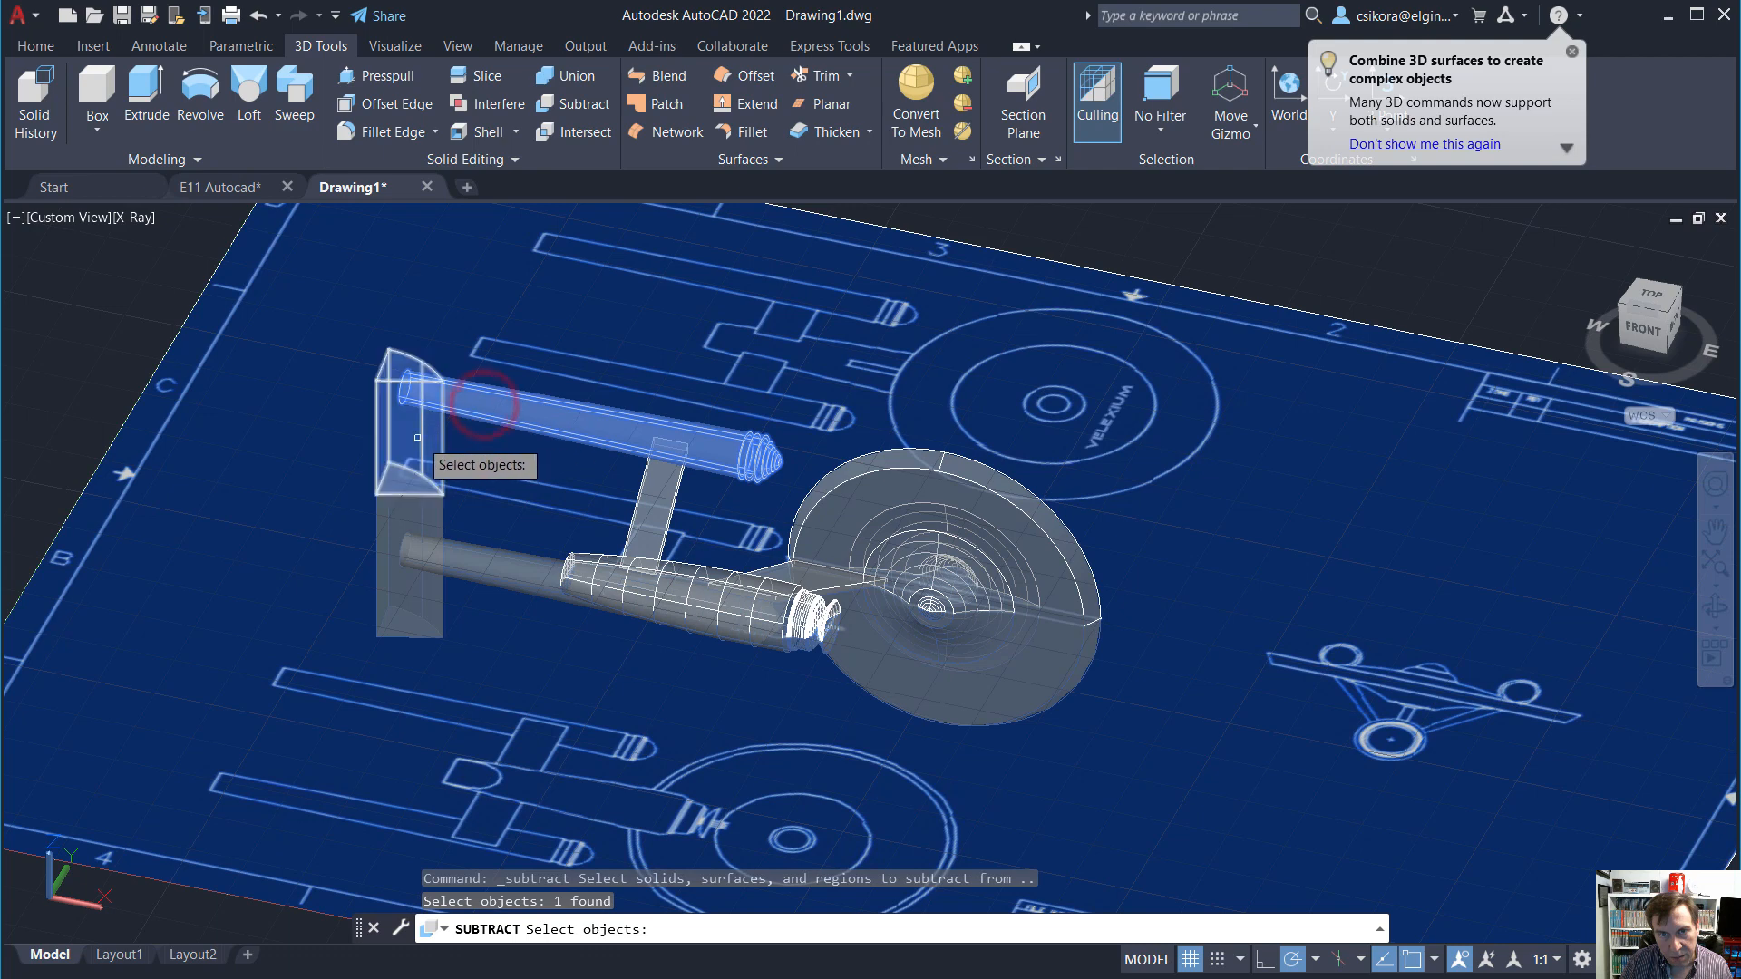
key("Return")
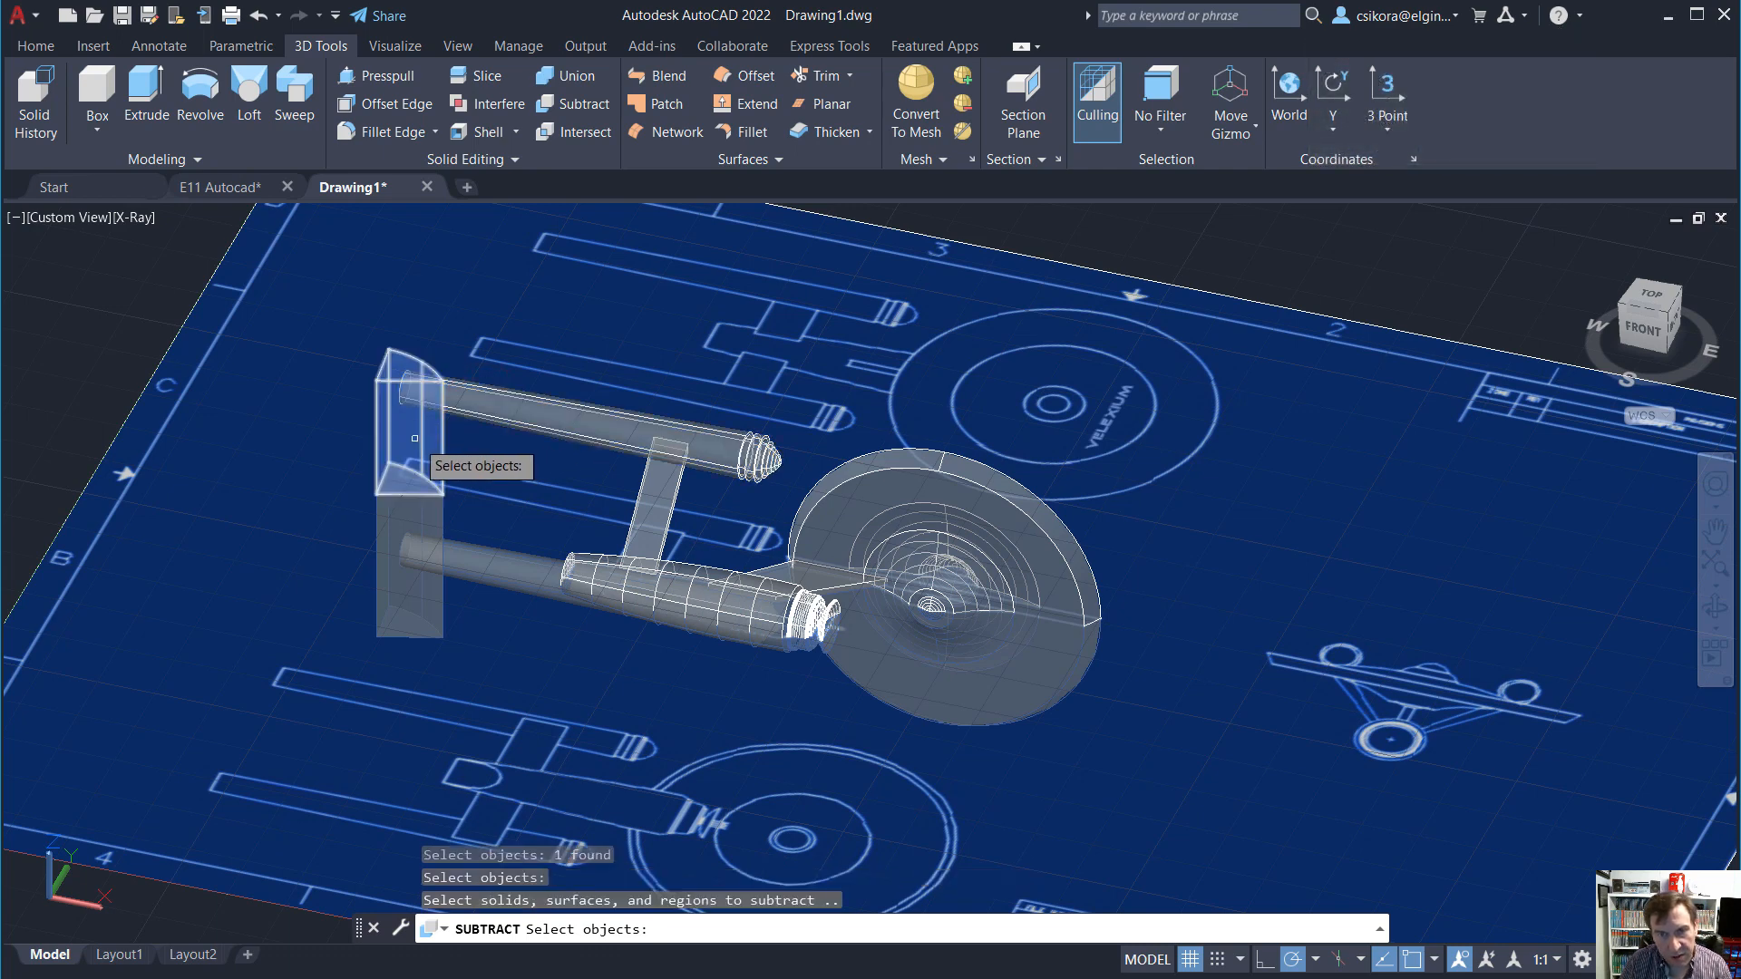
left_click(392, 441)
key("Return")
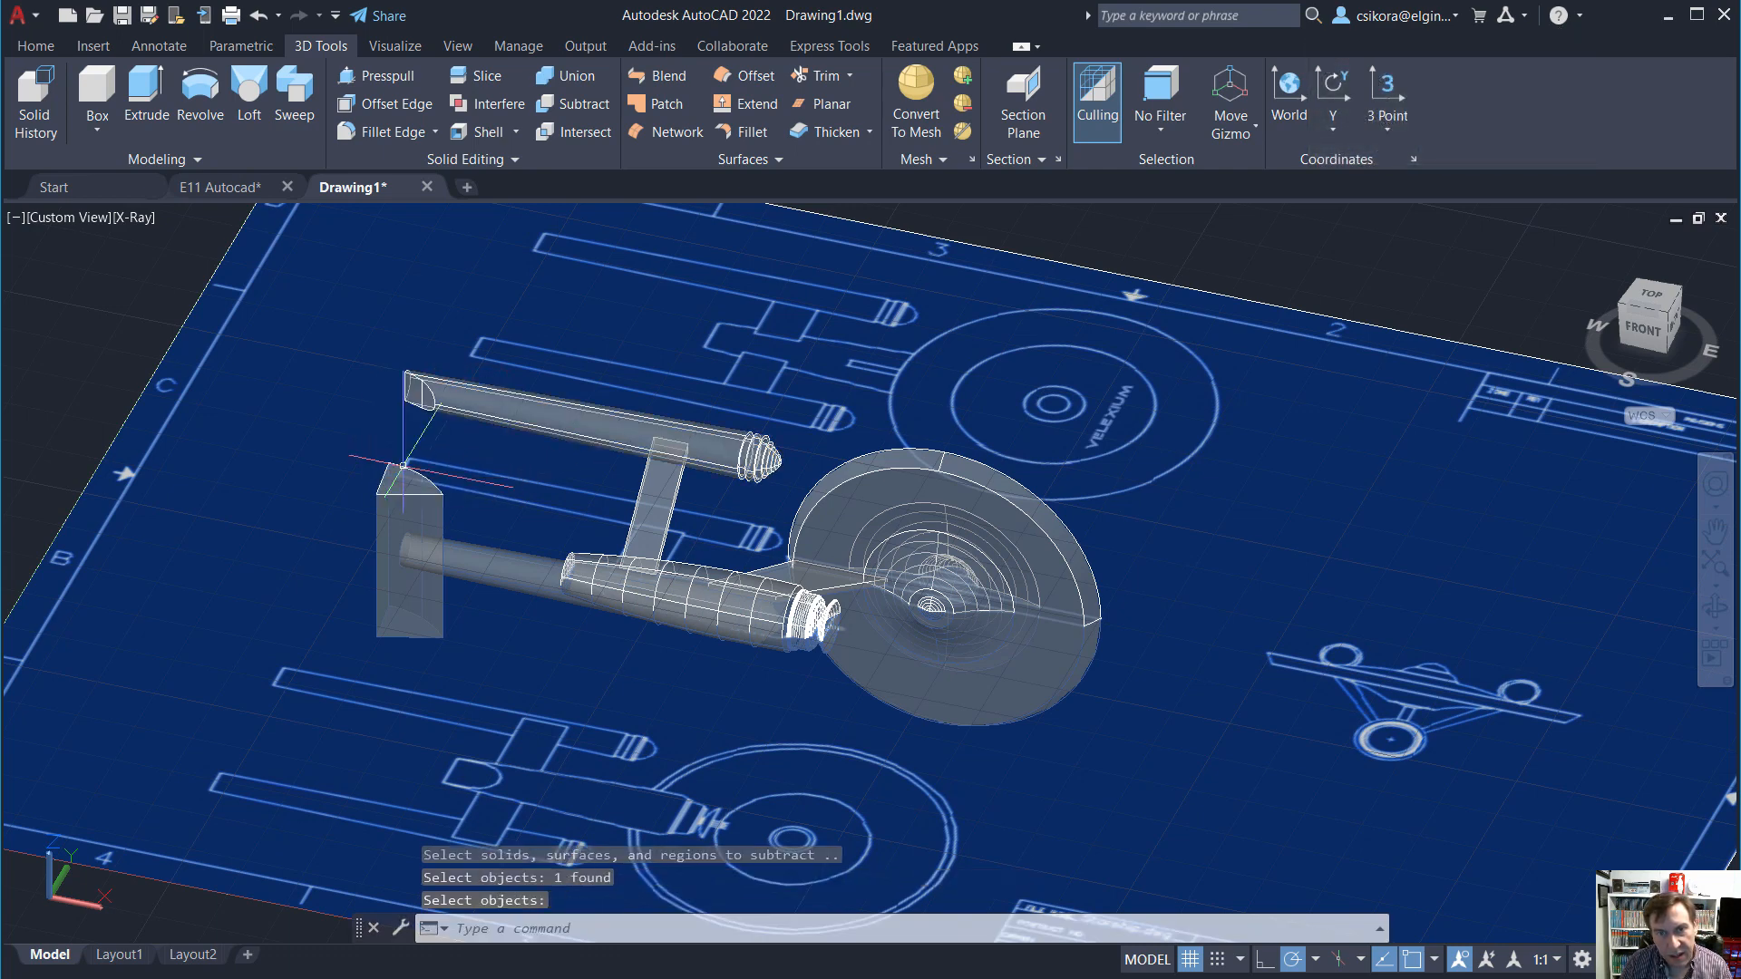
Subtract the lower curved-sided solid from the mirrored nacelle to notch its rear end.
scroll(380, 481, "up", 5)
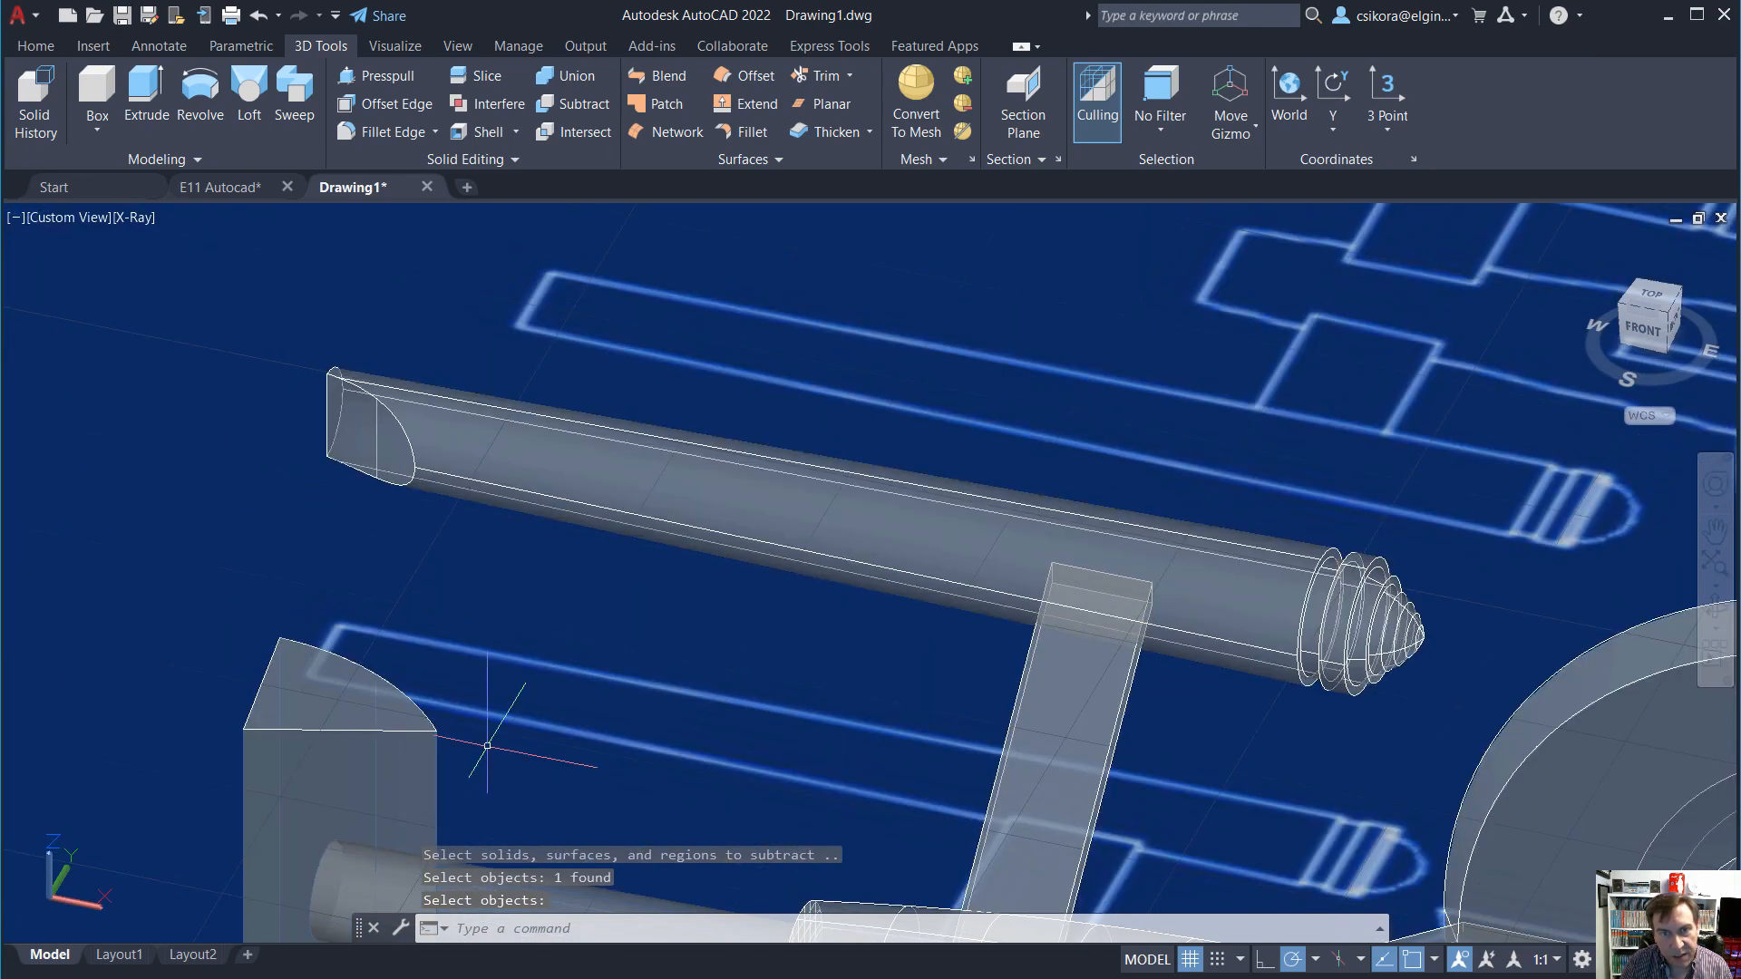
scroll(610, 788, "down", 5)
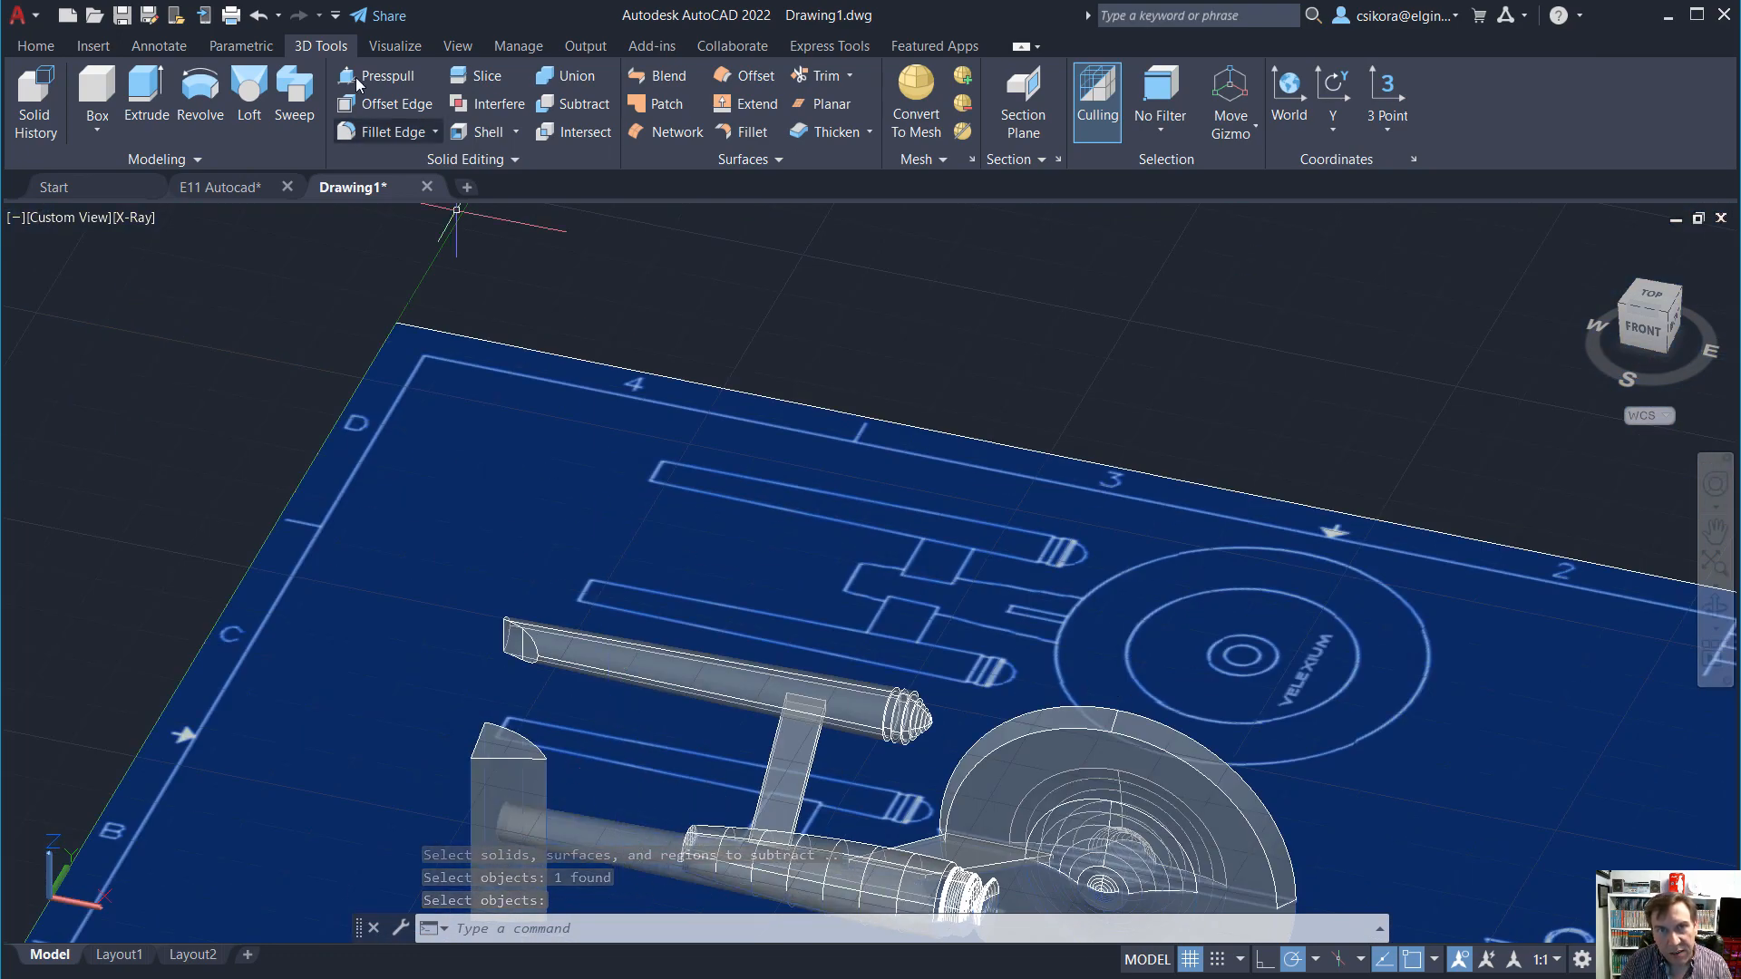
left_click(569, 106)
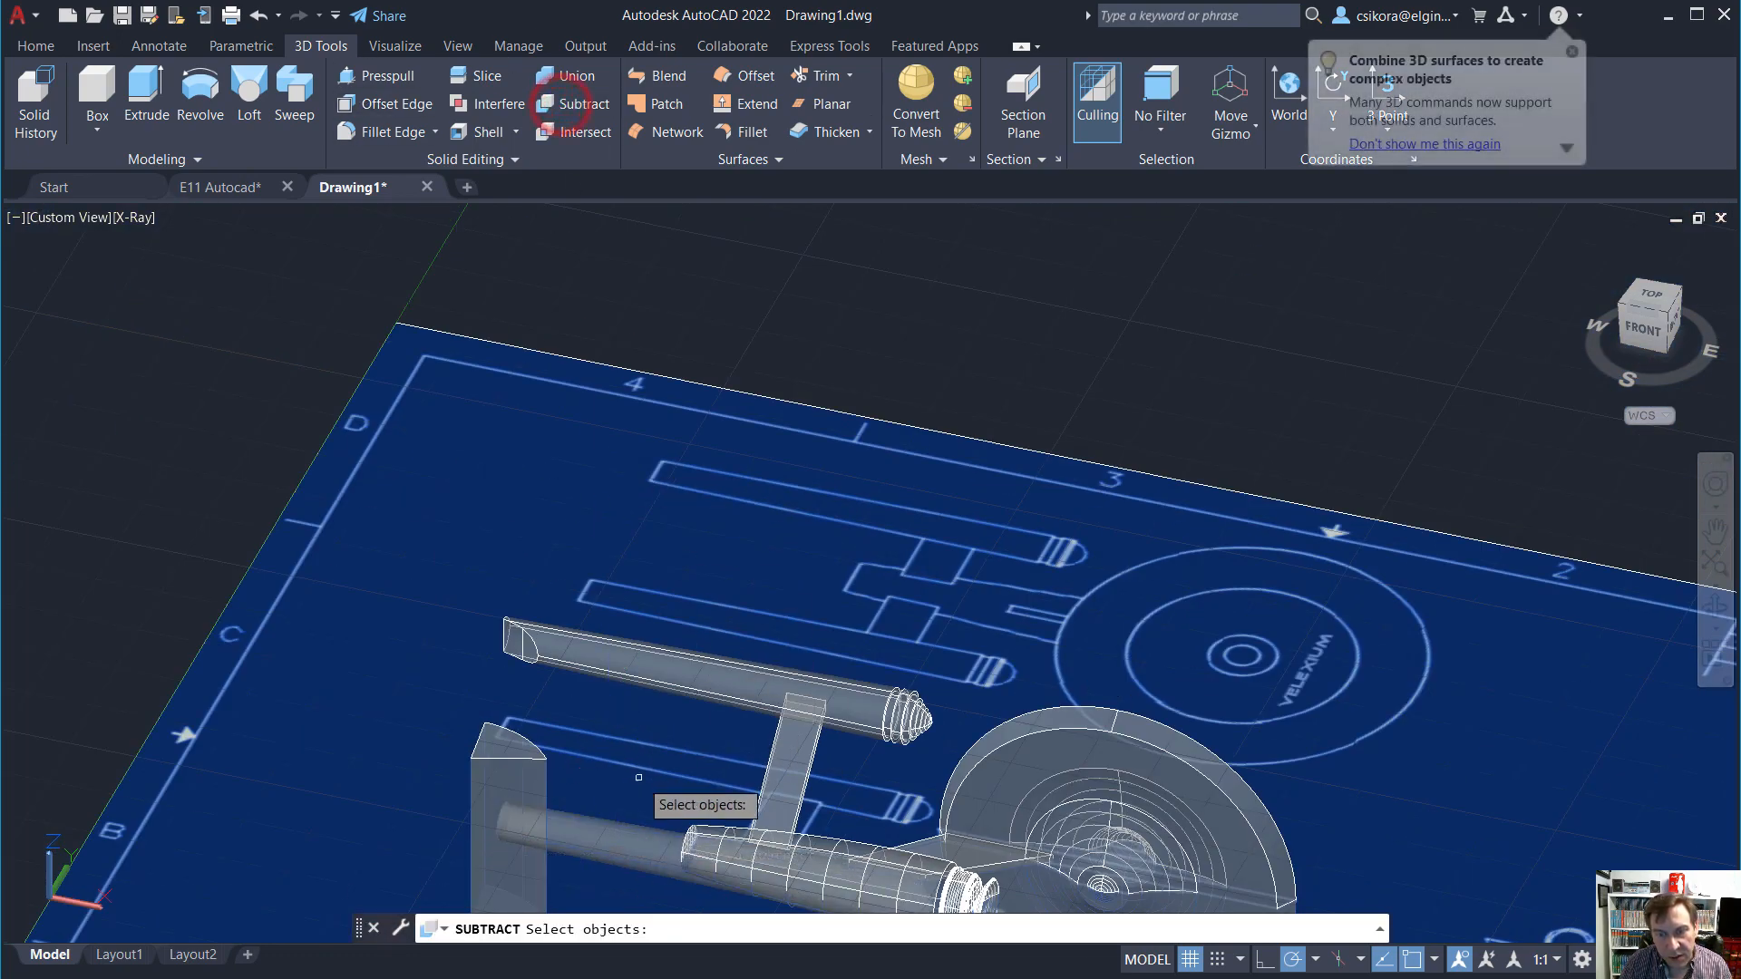
left_click(604, 828)
key("Return")
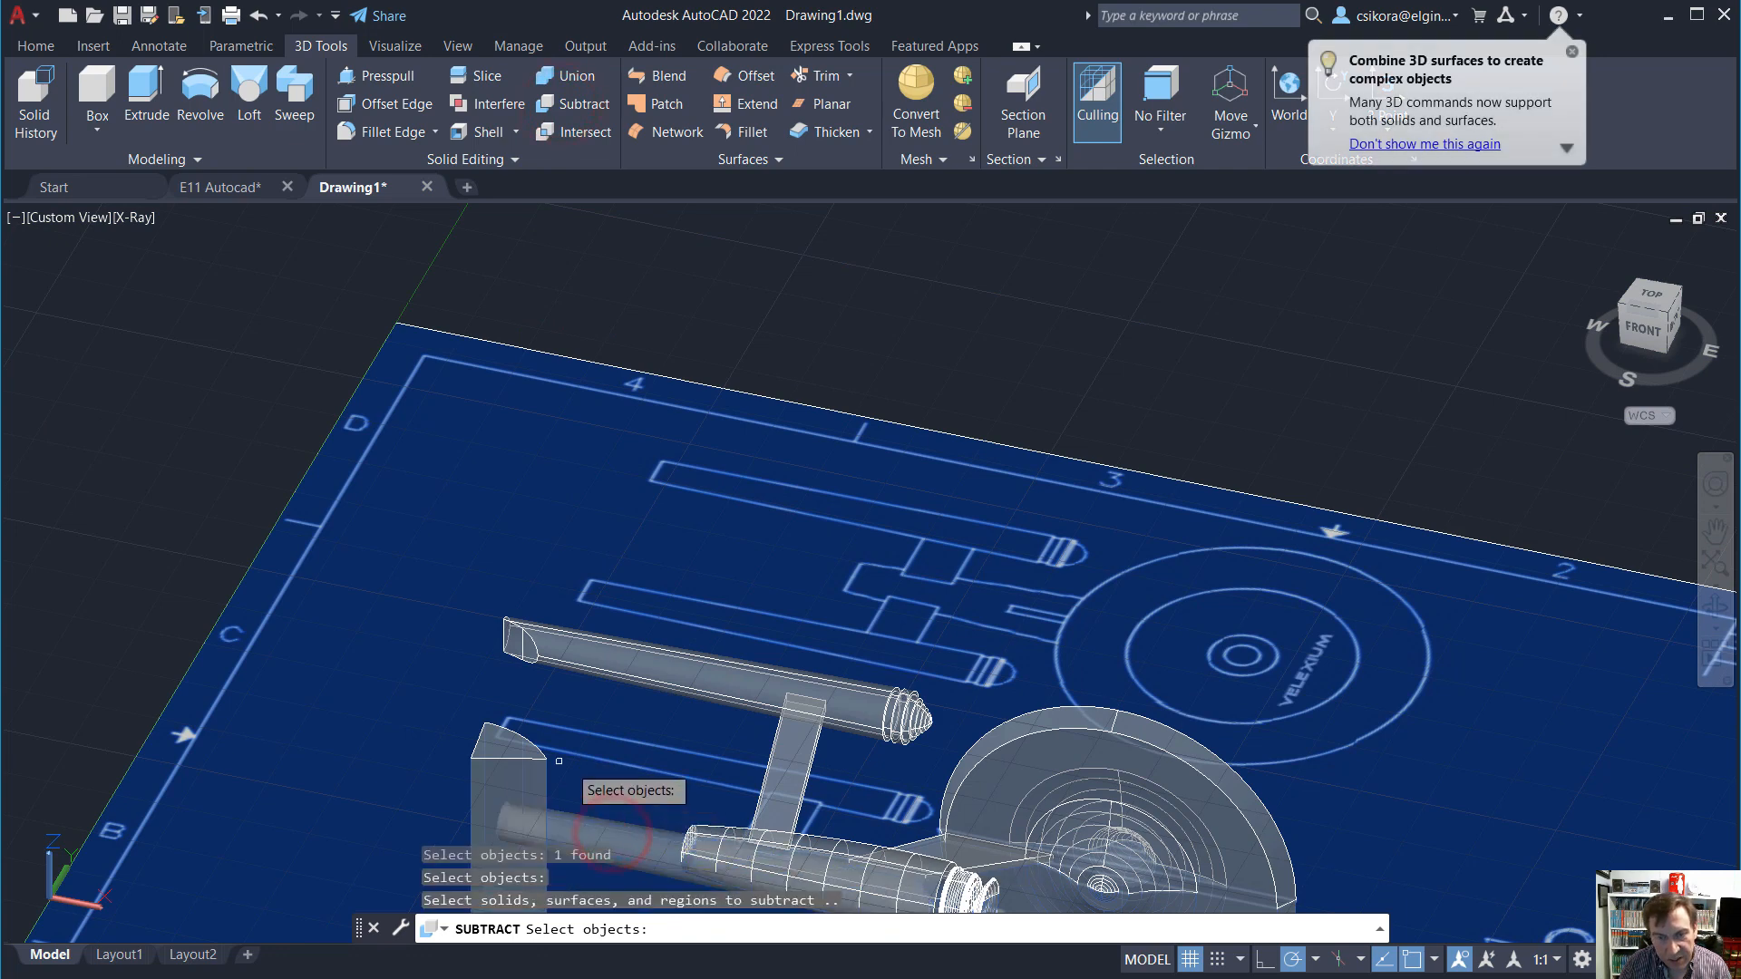
left_click(507, 768)
key("Return")
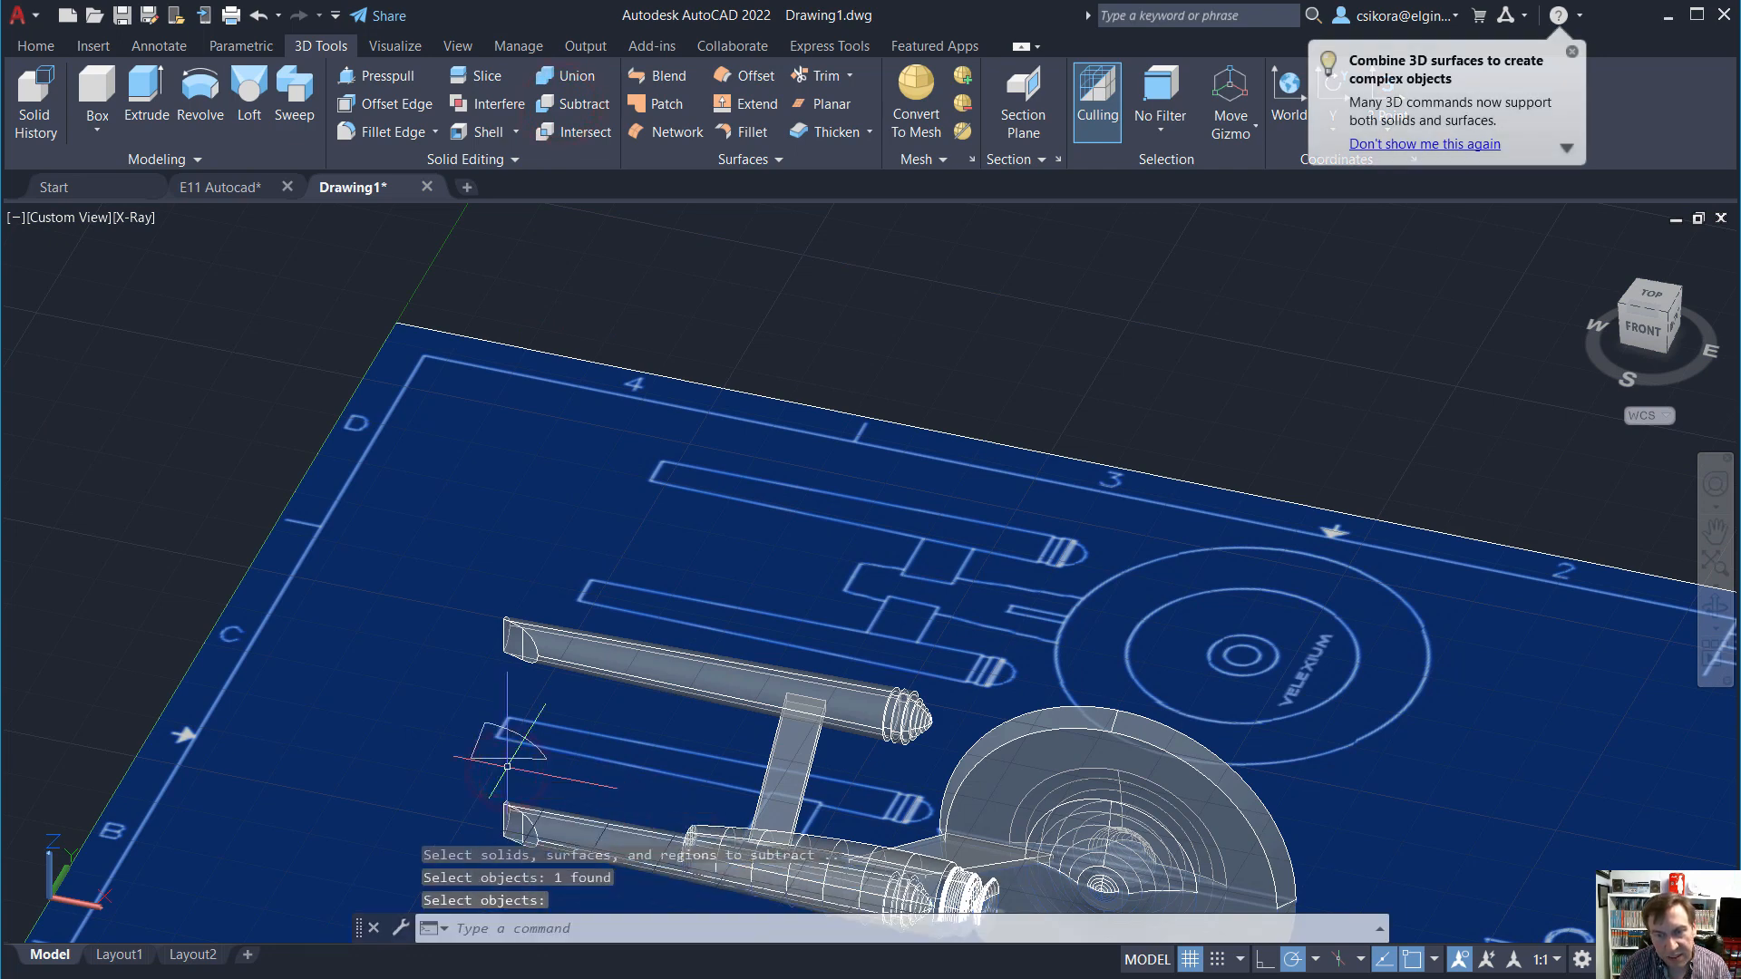
Delete the leftover arc and two lines of the notch outline at the nacelles' rear ends.
middle_click_drag(592, 702, 513, 717, "shift")
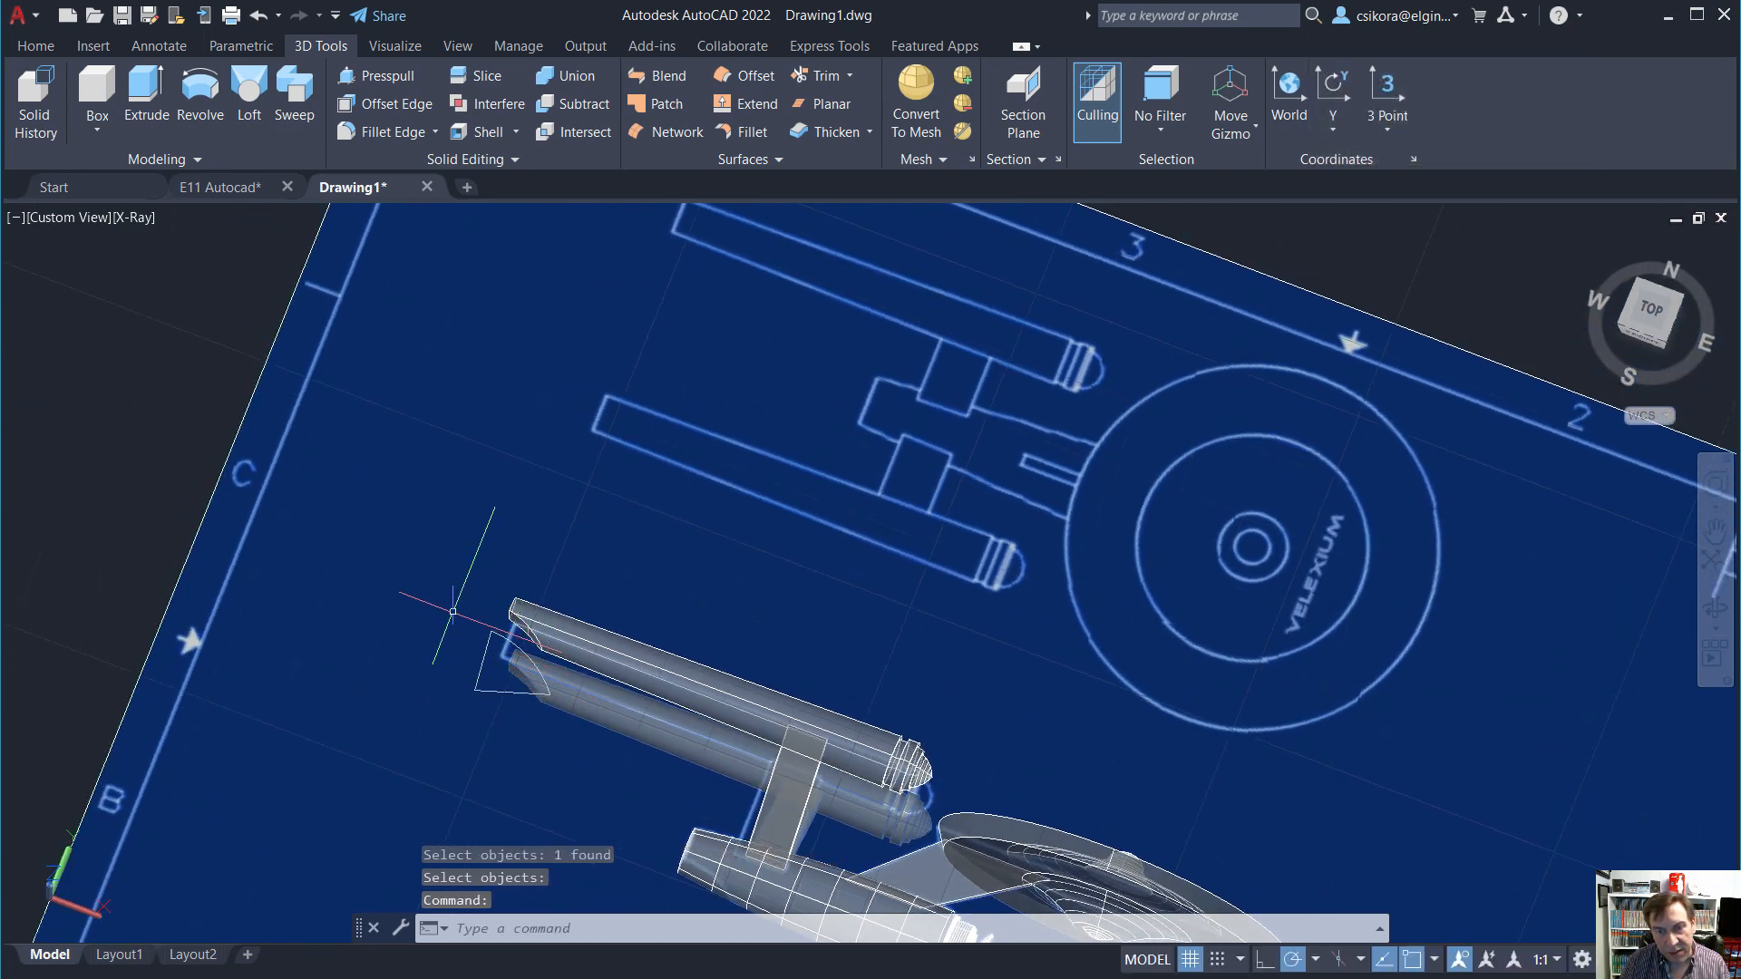
left_click(454, 610)
left_click(578, 725)
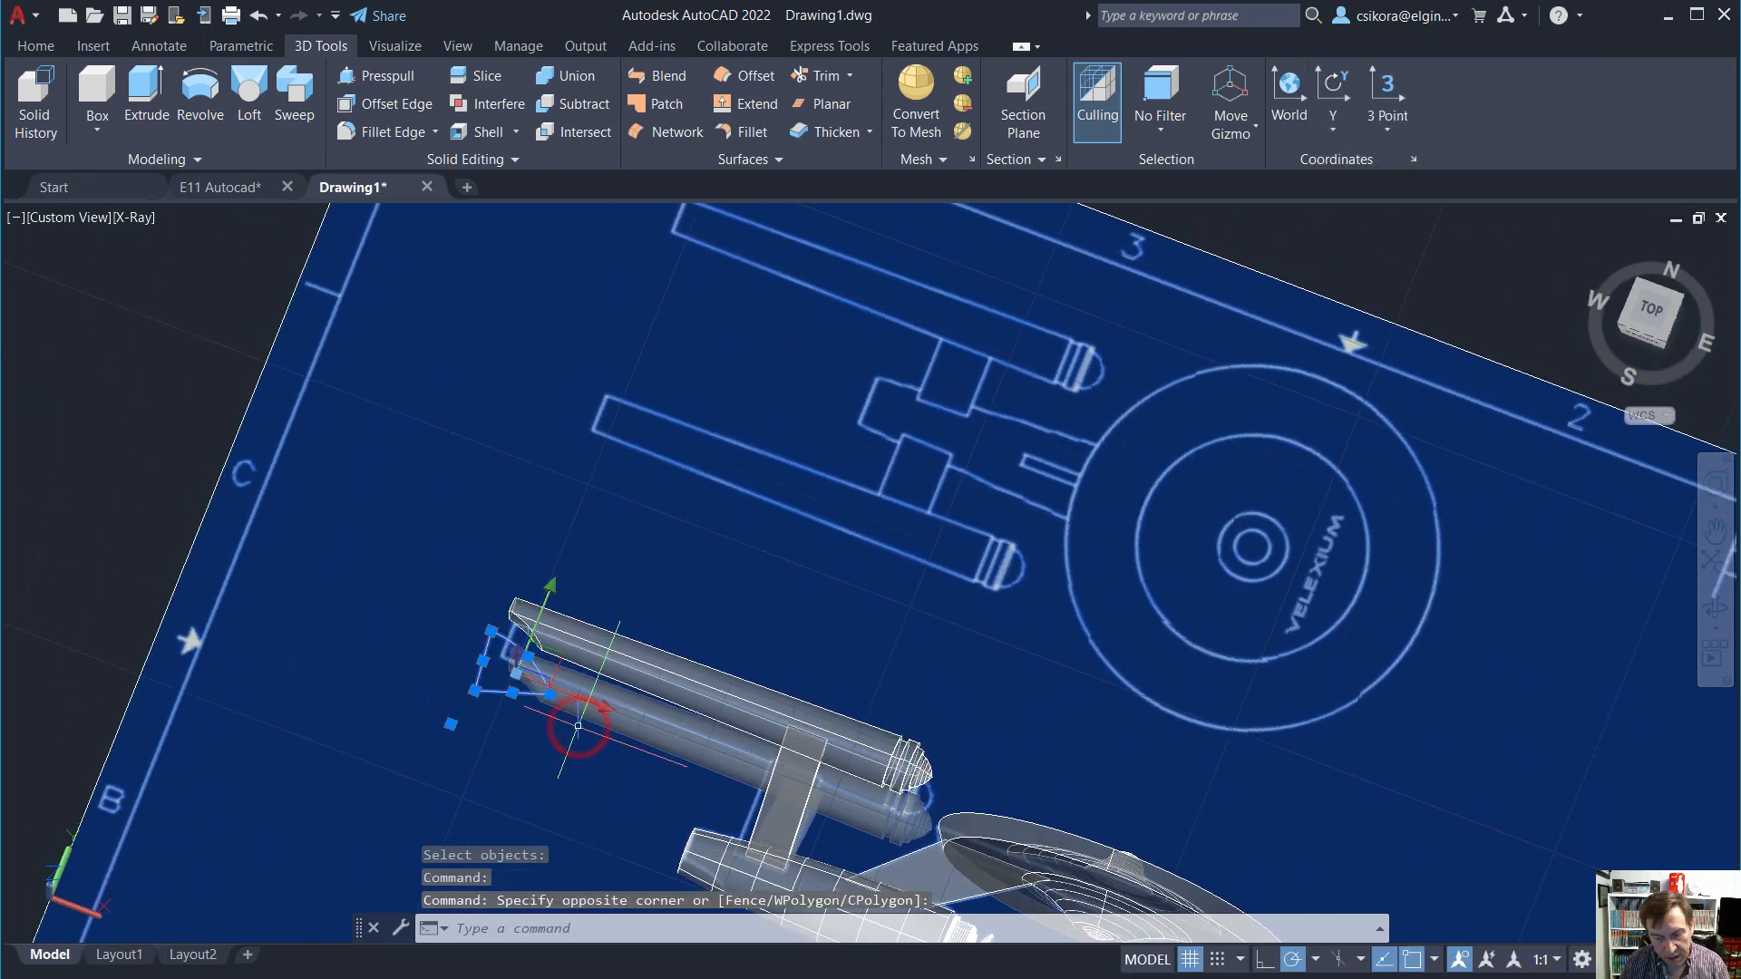
key("Delete")
Show the ship in the Top view, with the rear end of the secondary hull clearly visible.
scroll(632, 687, "up", 5)
scroll(654, 692, "down", 9)
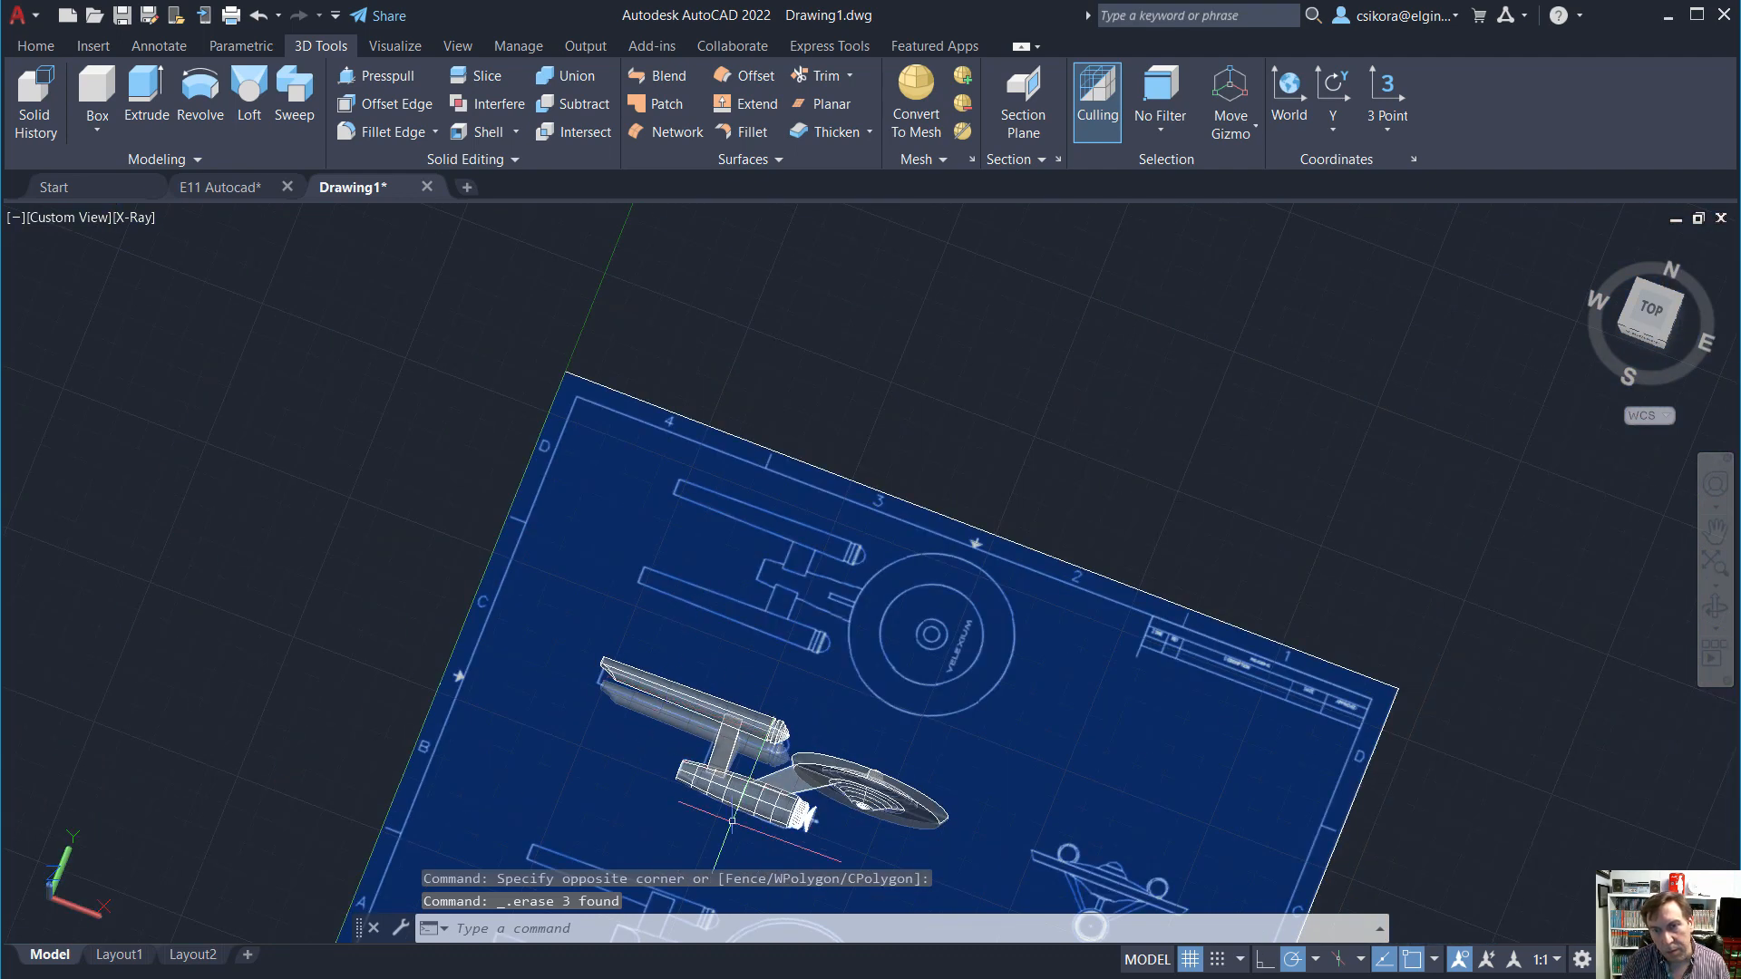
scroll(768, 848, "up", 7)
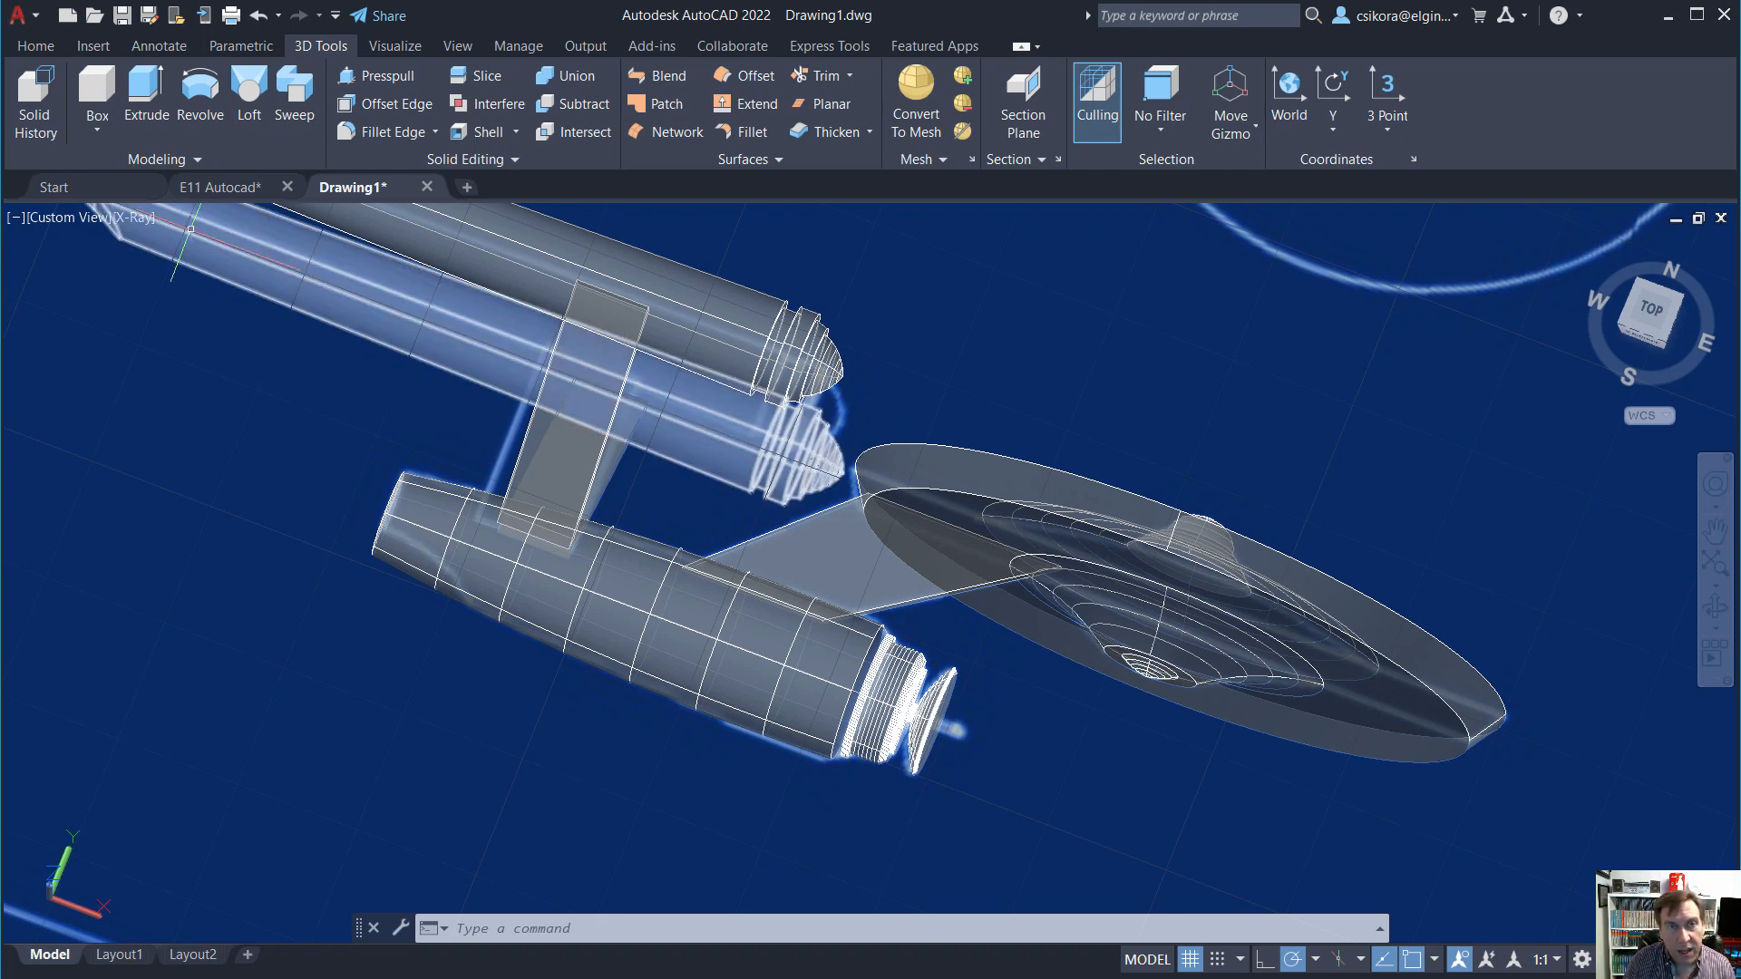
left_click(1645, 317)
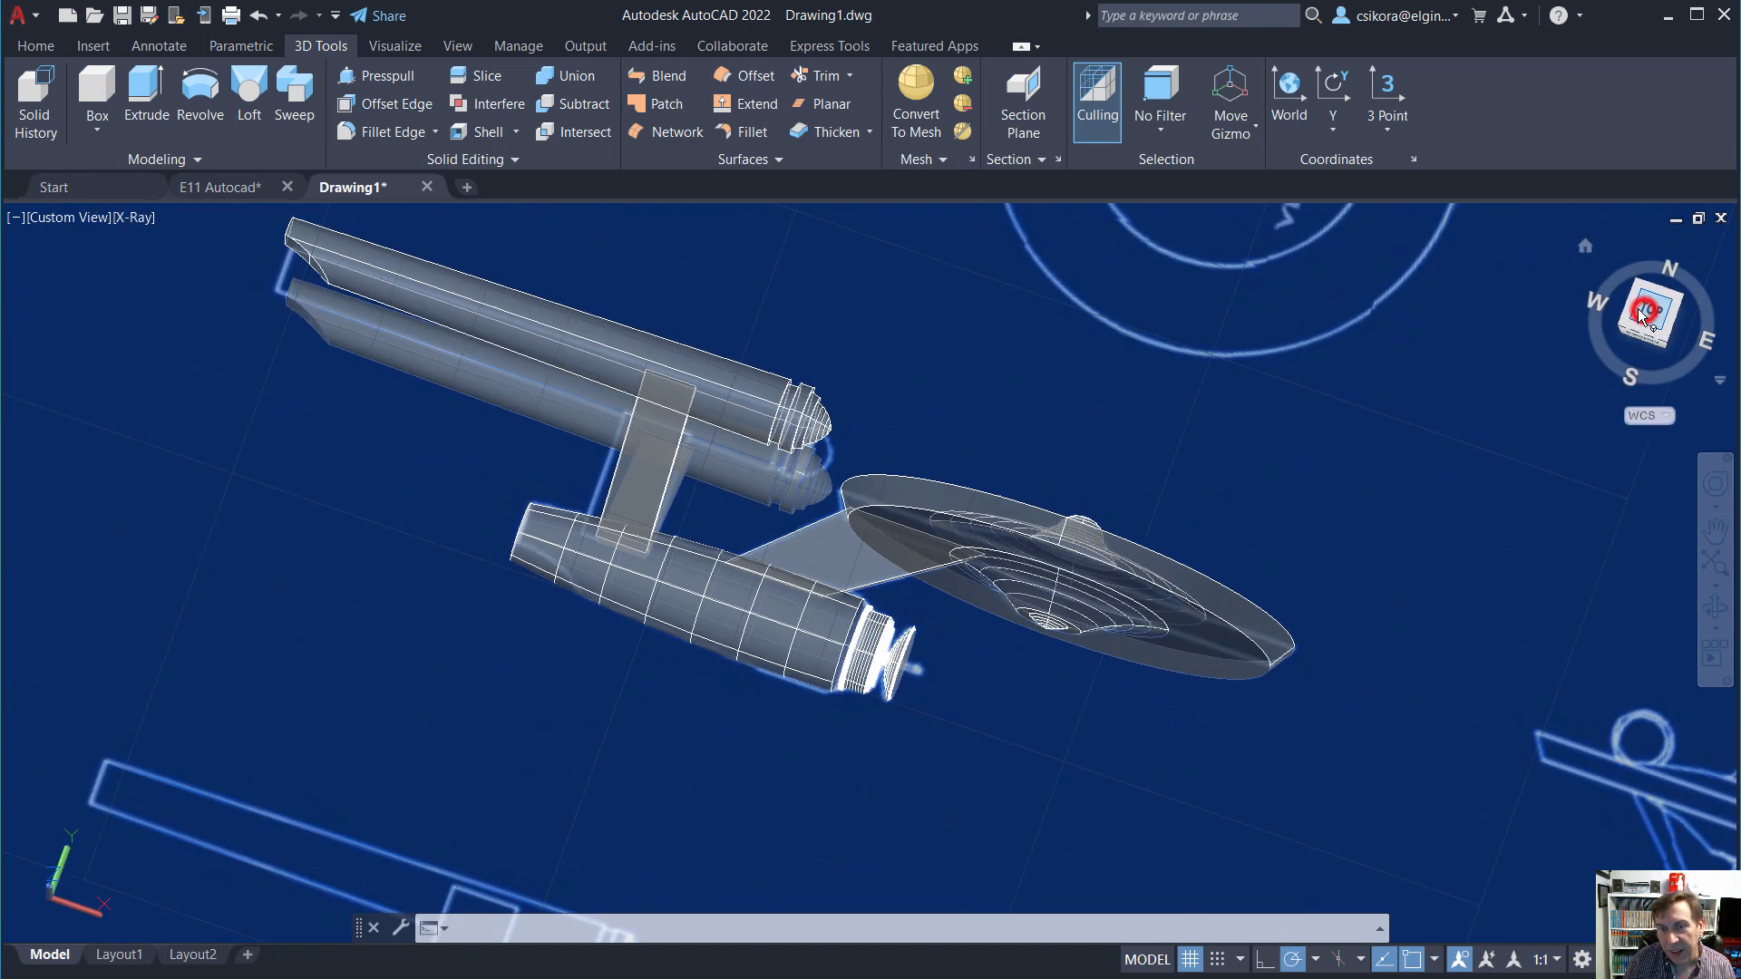
scroll(775, 604, "up", 5)
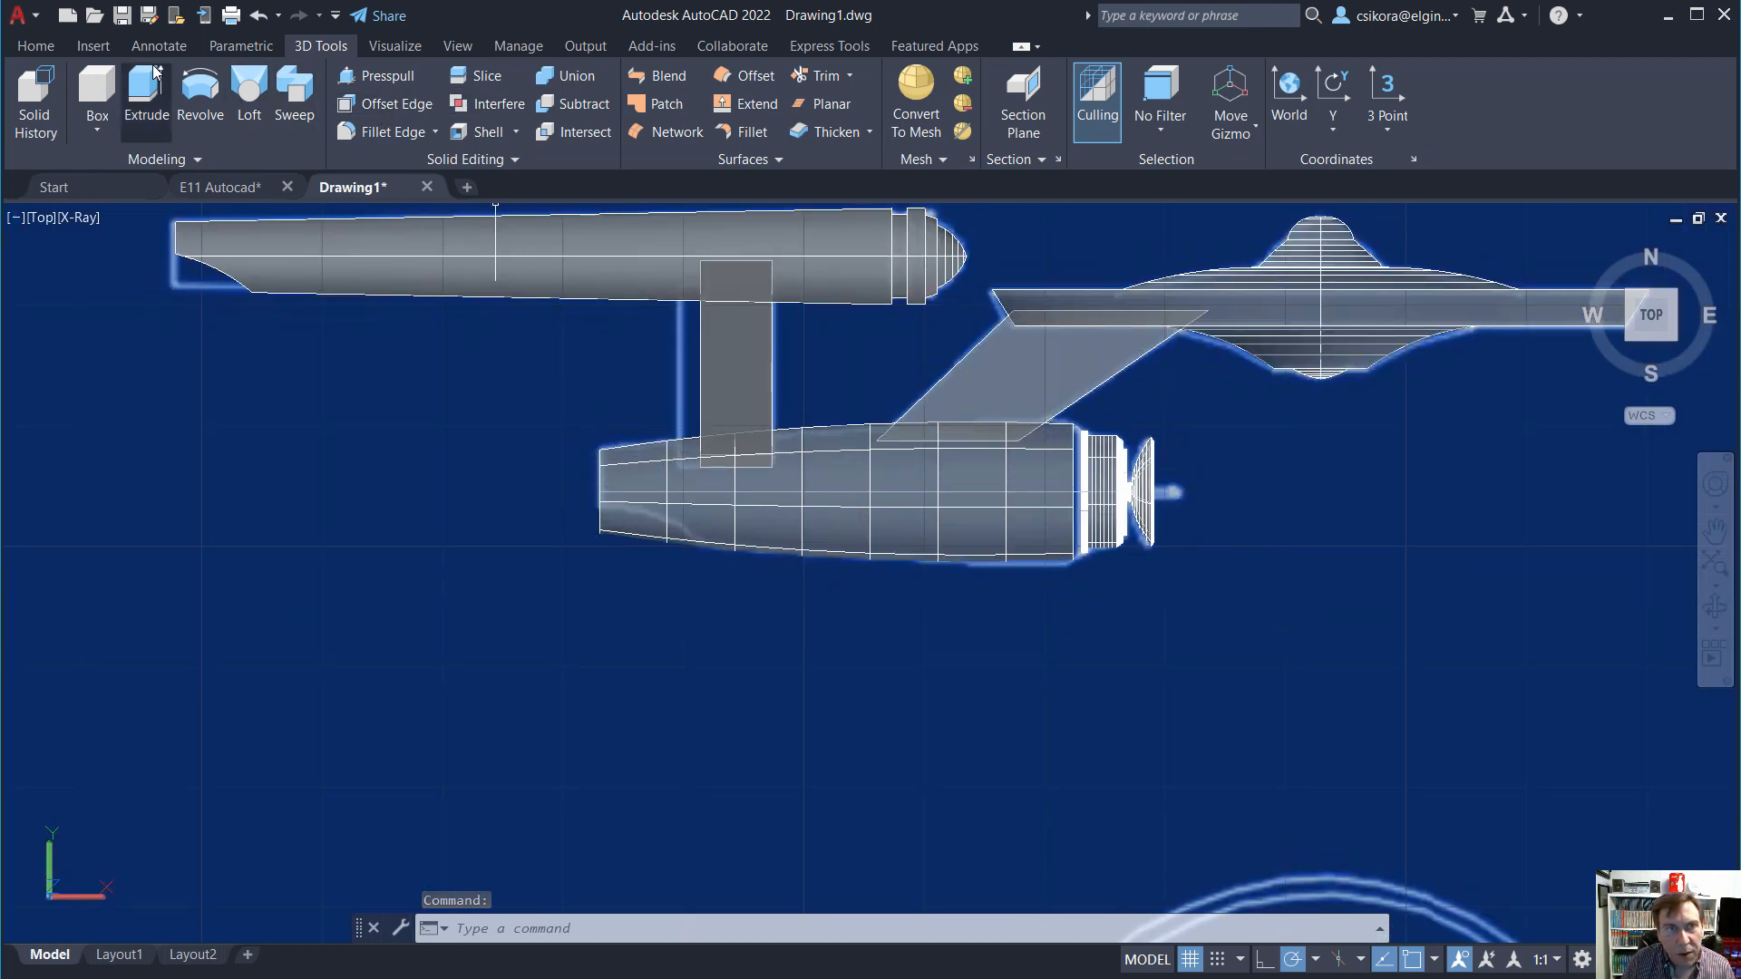
left_click(97, 49)
left_click(37, 47)
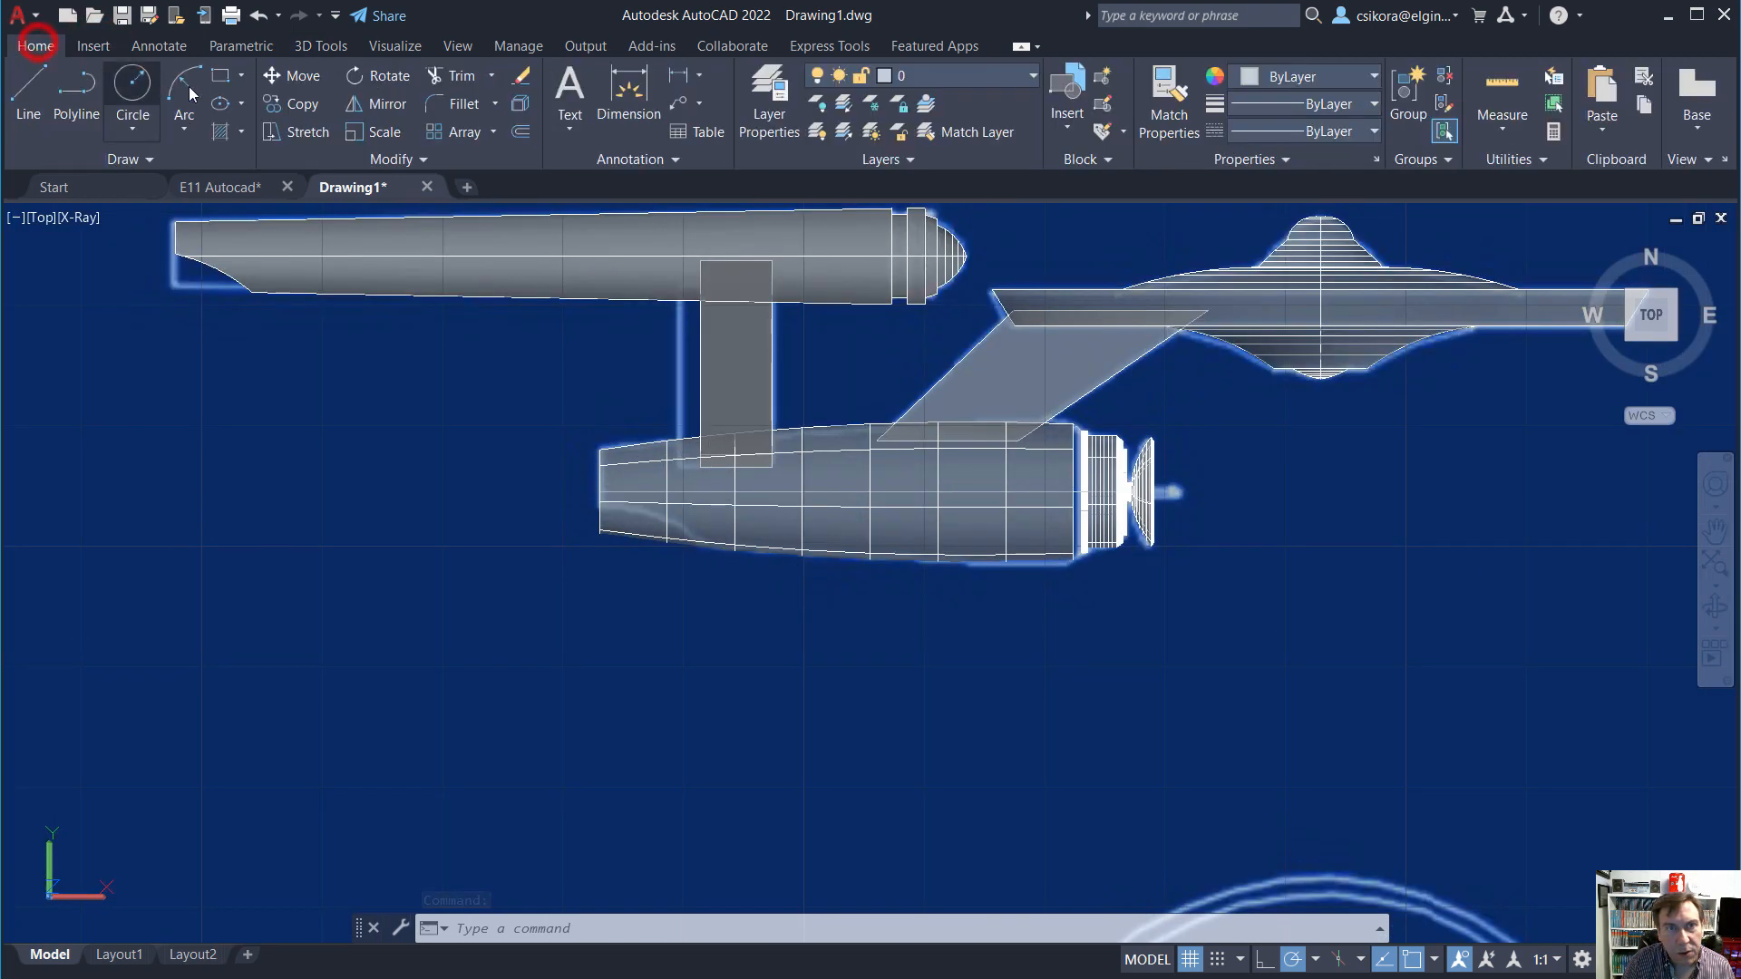
left_click(184, 86)
left_click(554, 495)
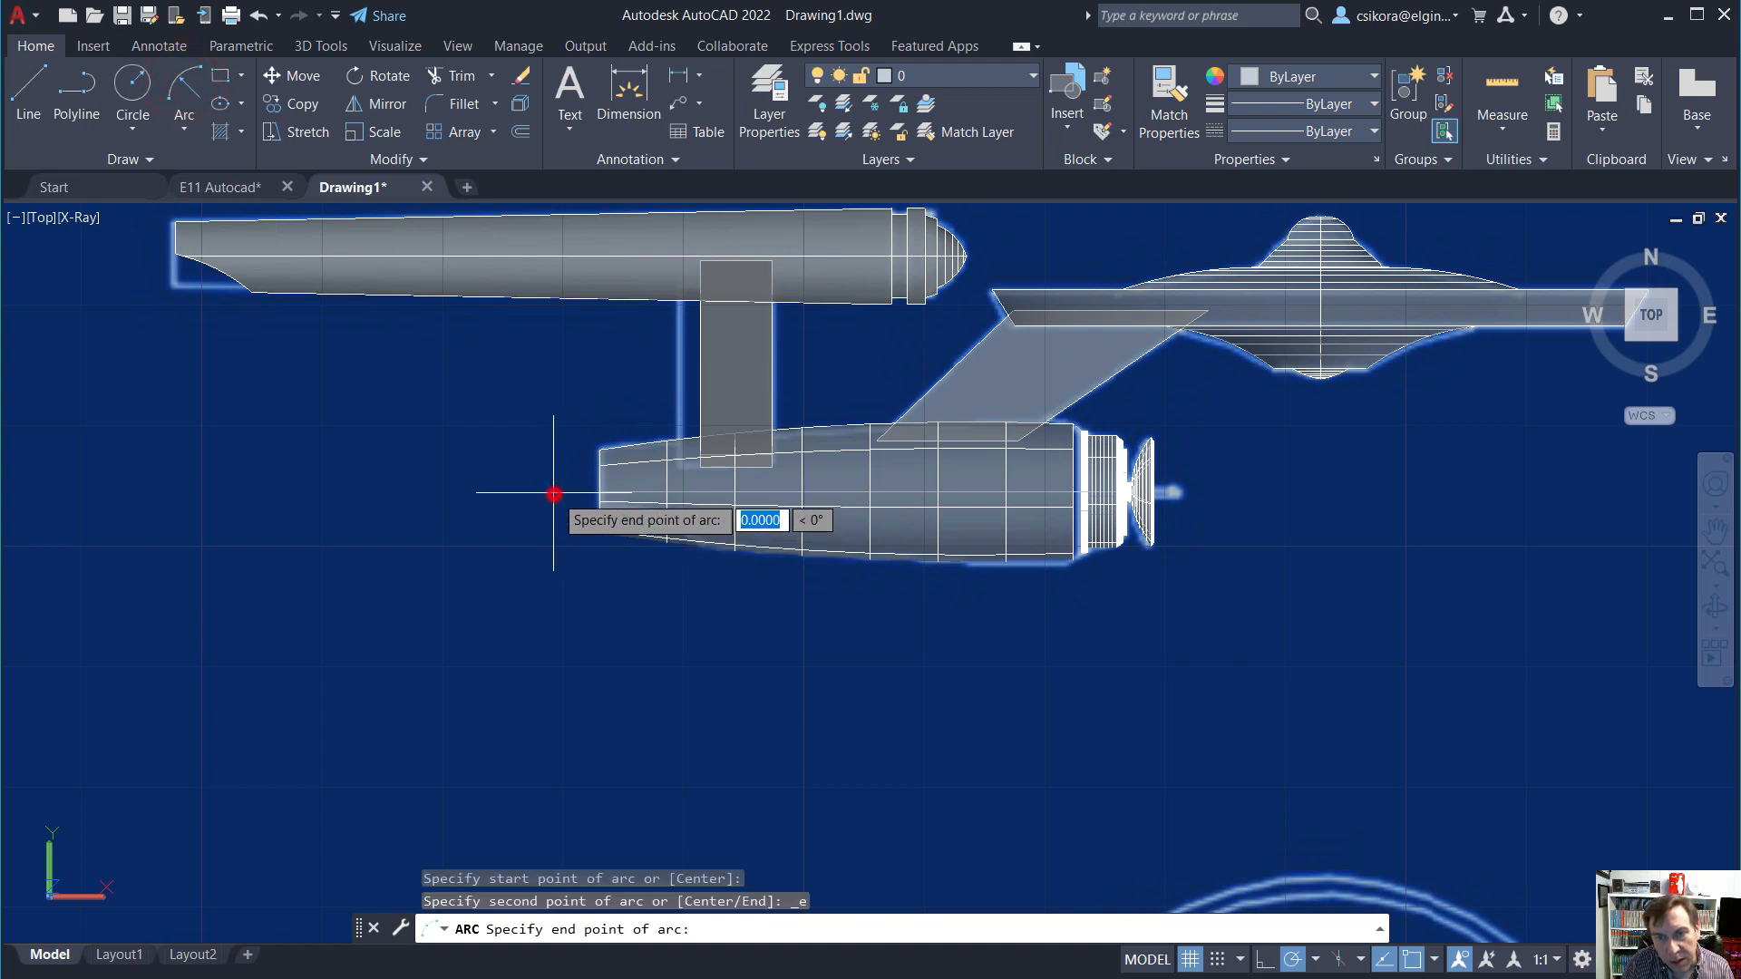
left_click(740, 581)
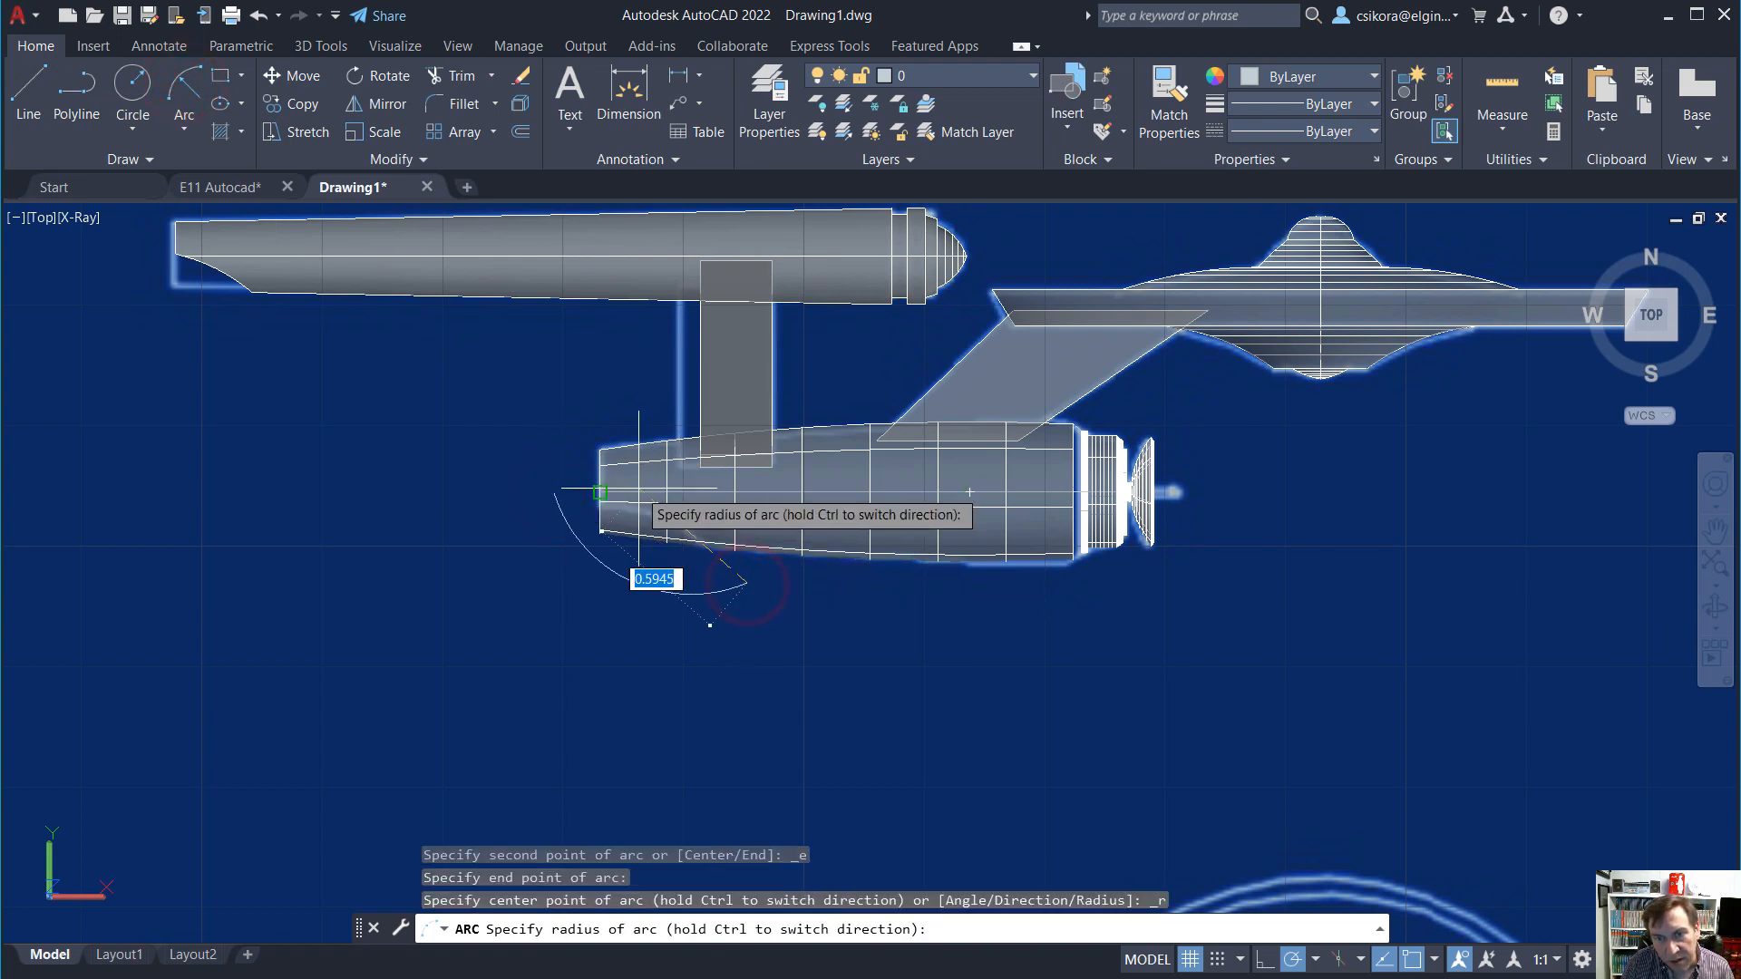
key("Escape")
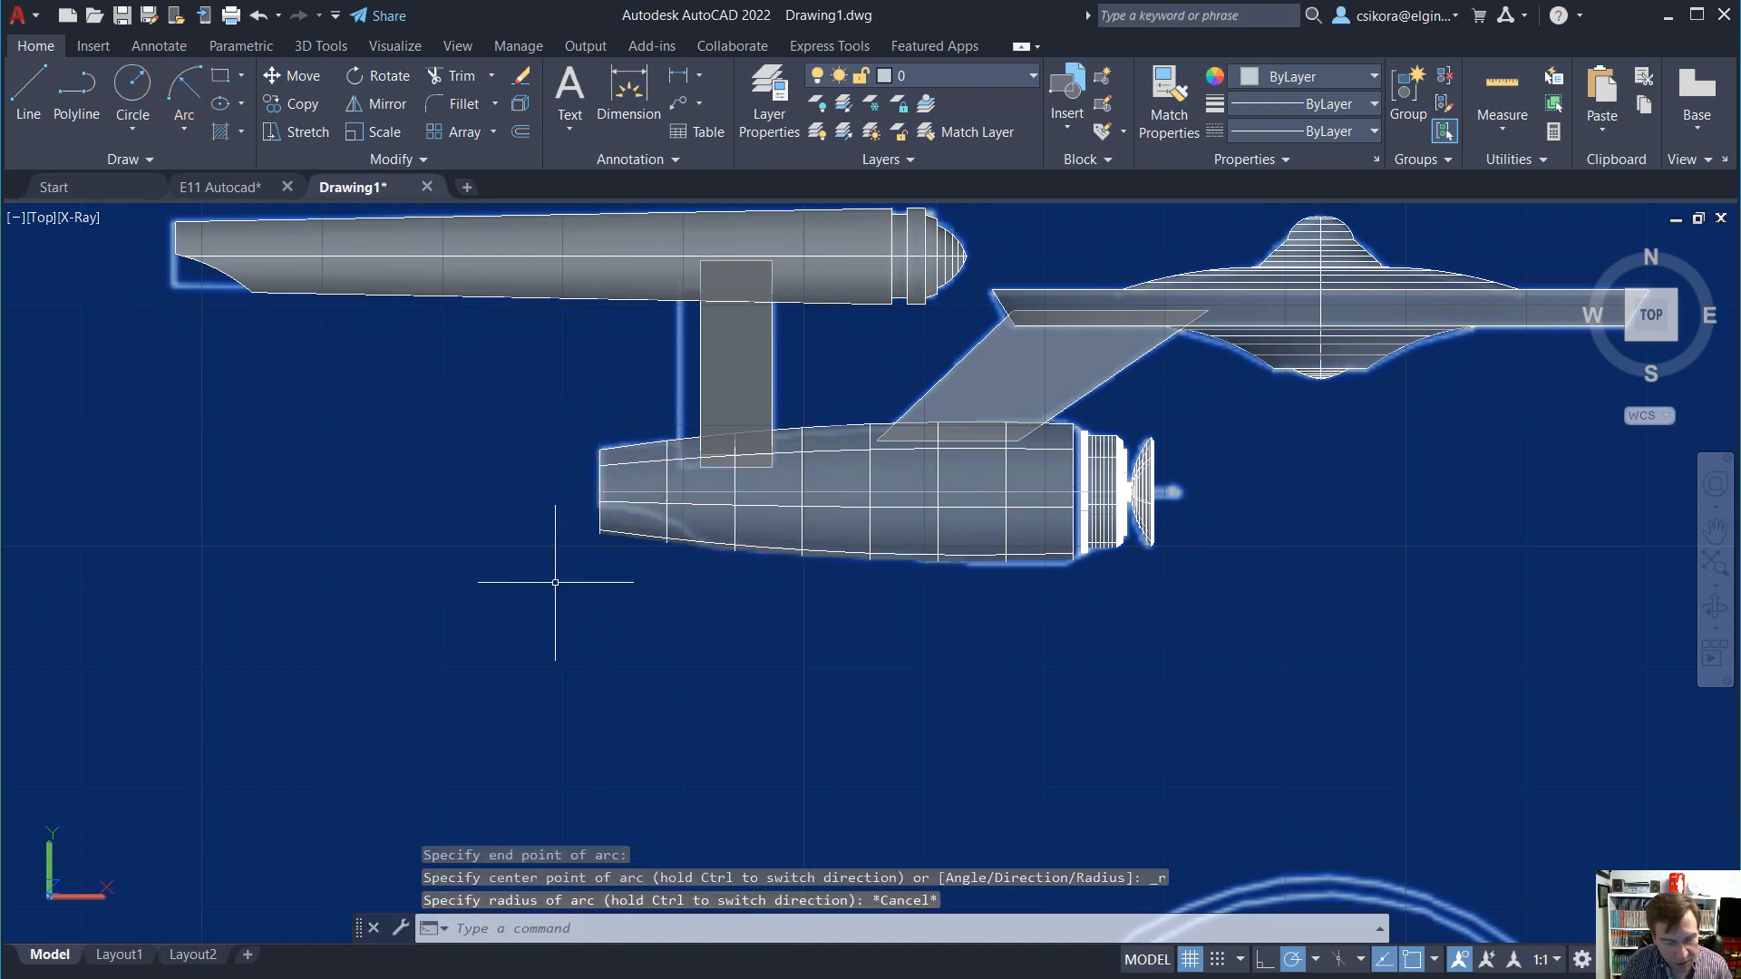
Draw a three-point arc from just below the secondary hull up across its lower rear corner and well past its rear end.
key("Return")
left_click(731, 584)
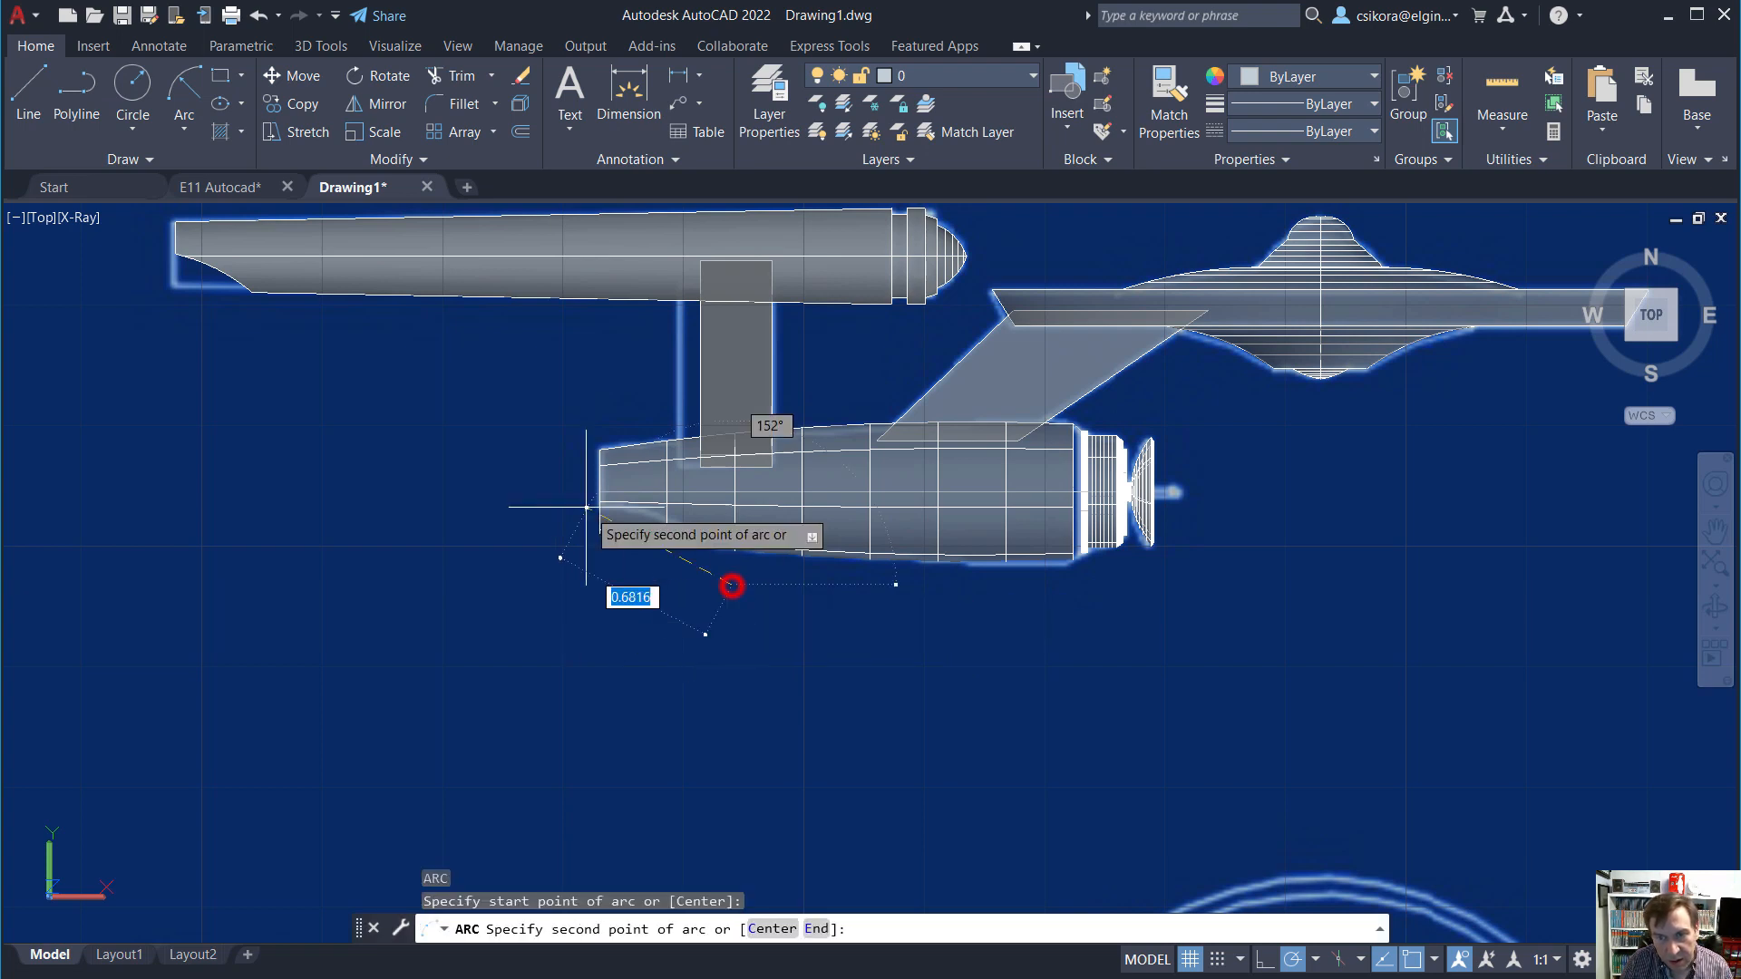
left_click(523, 464)
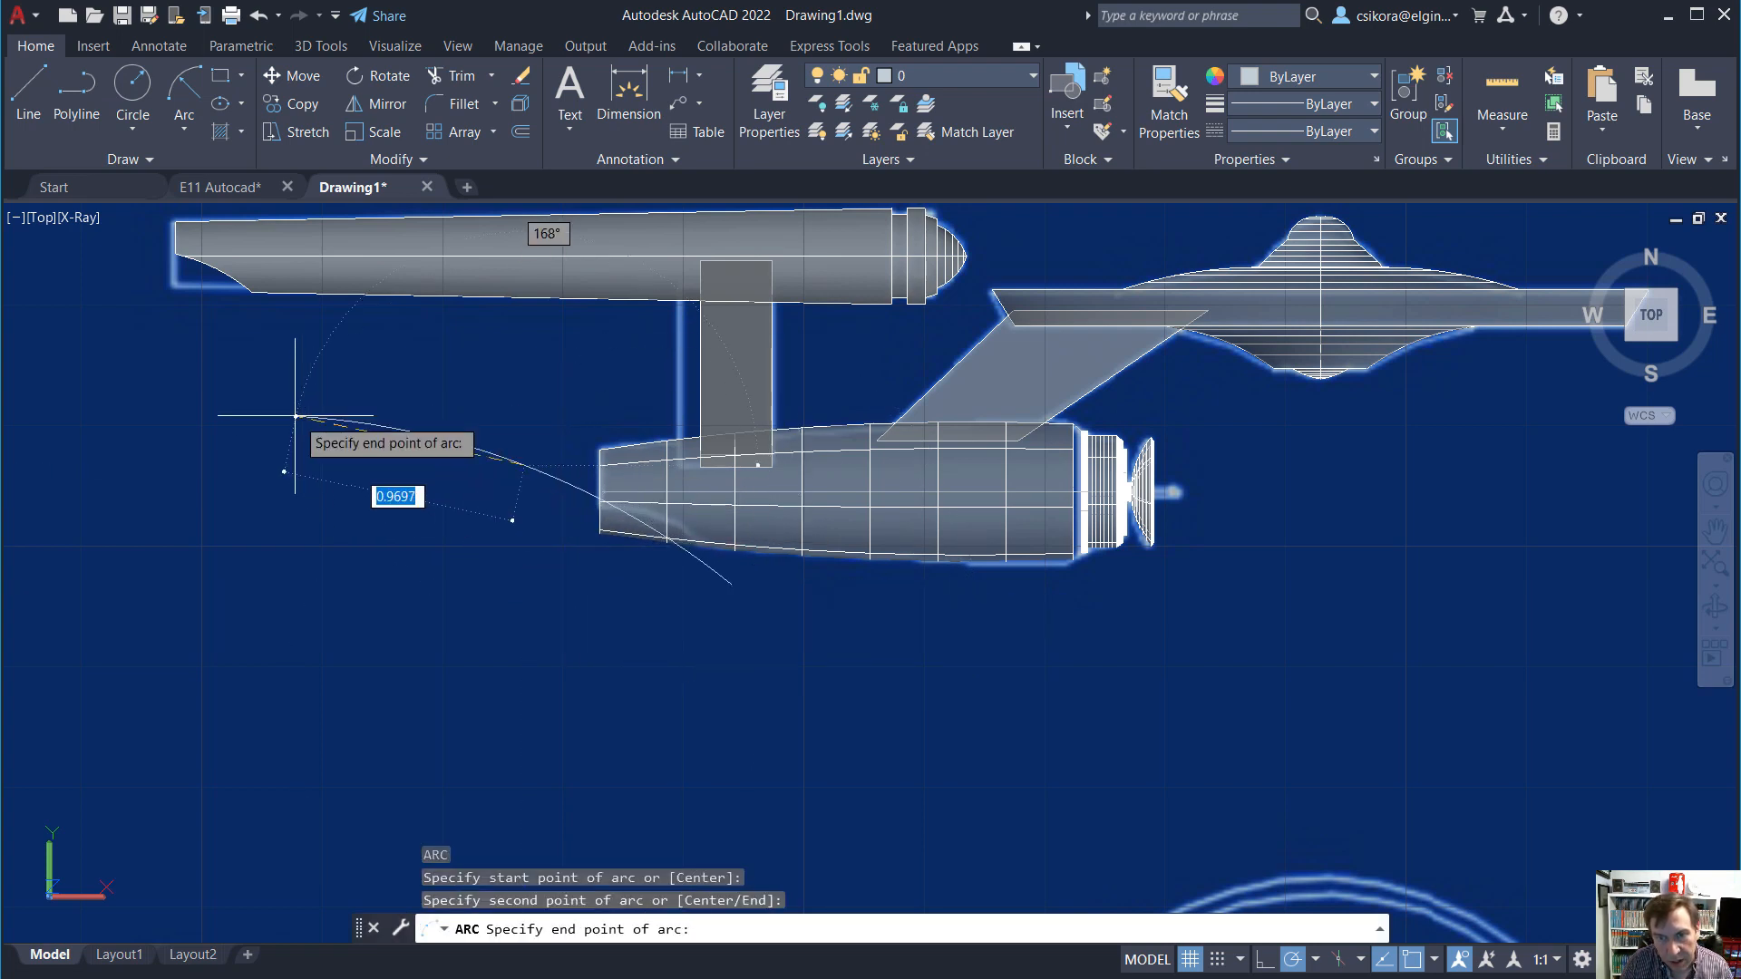
left_click(363, 486)
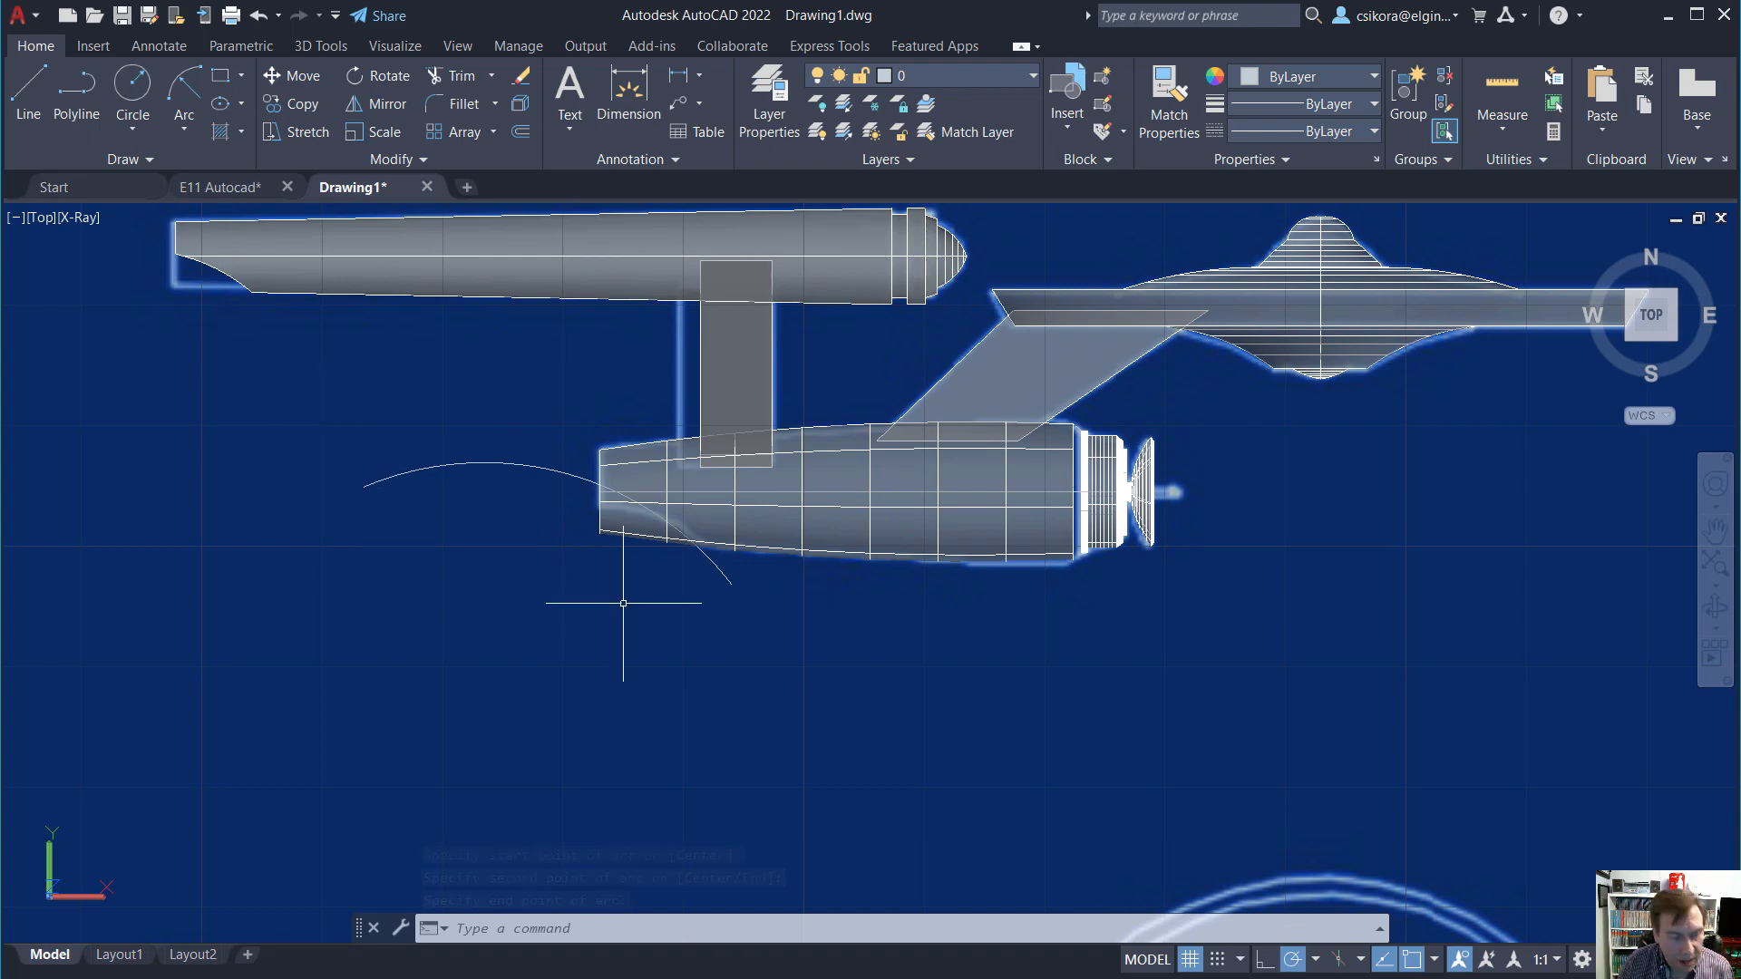
Extrude the open arc upward into a curved surface through the rear end of the secondary hull.
middle_click_drag(609, 602, 492, 208, "shift")
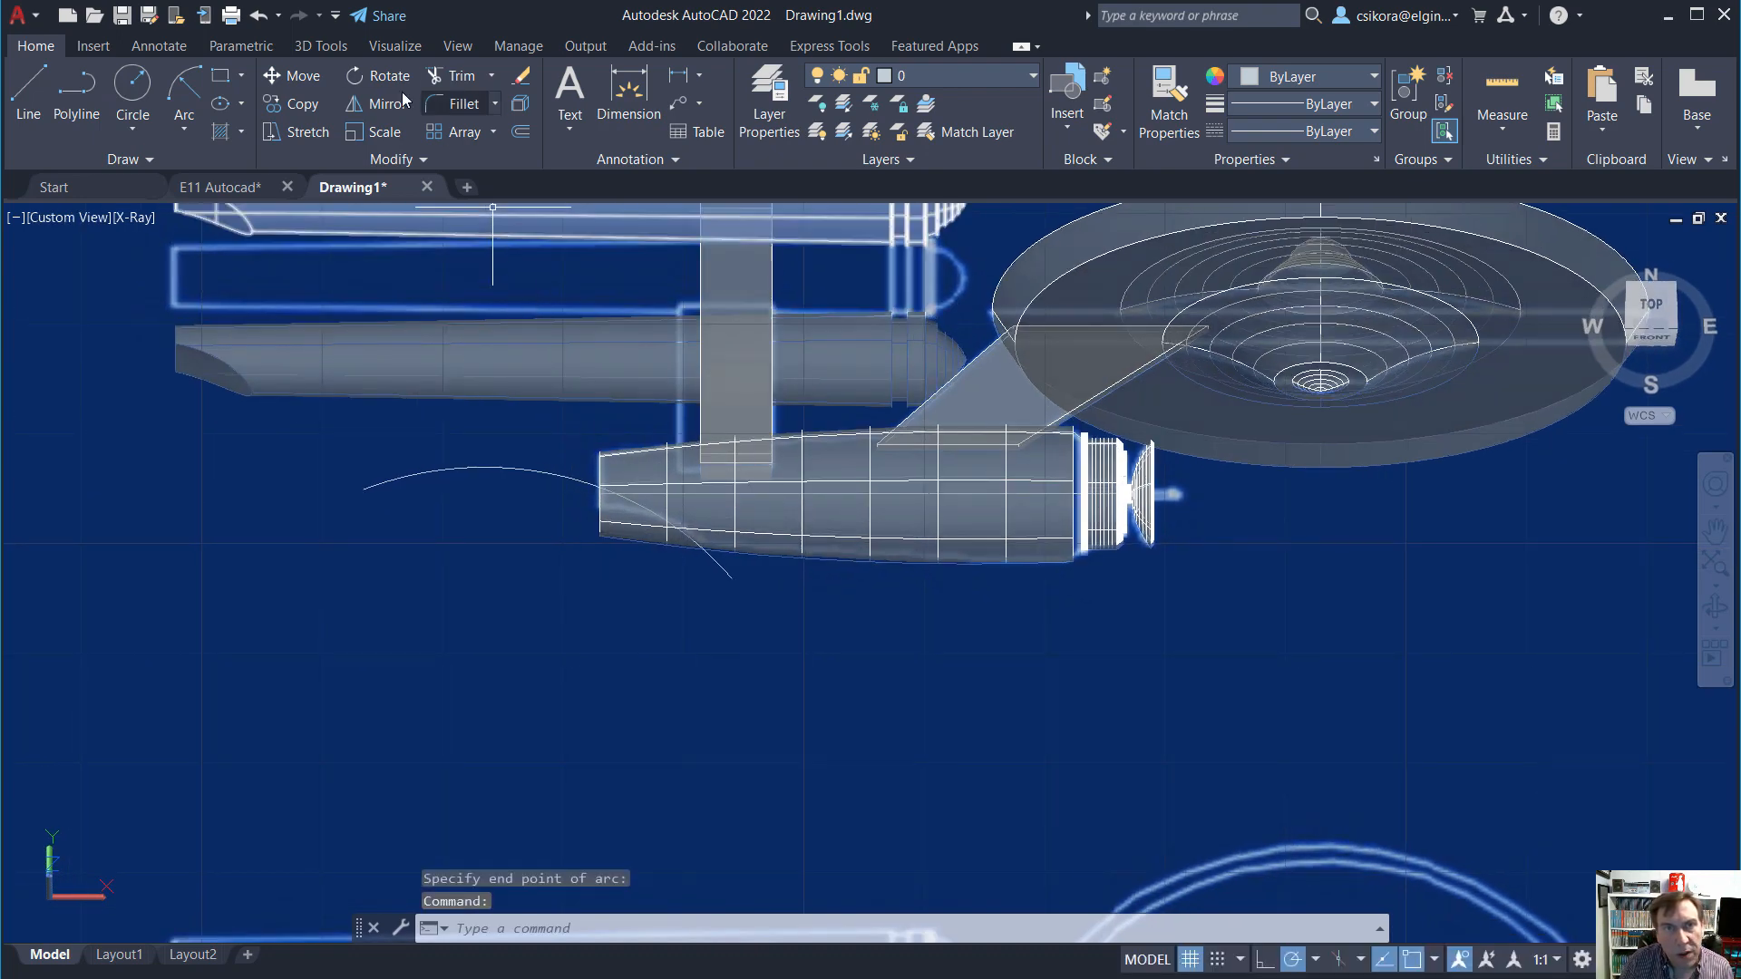
left_click(319, 46)
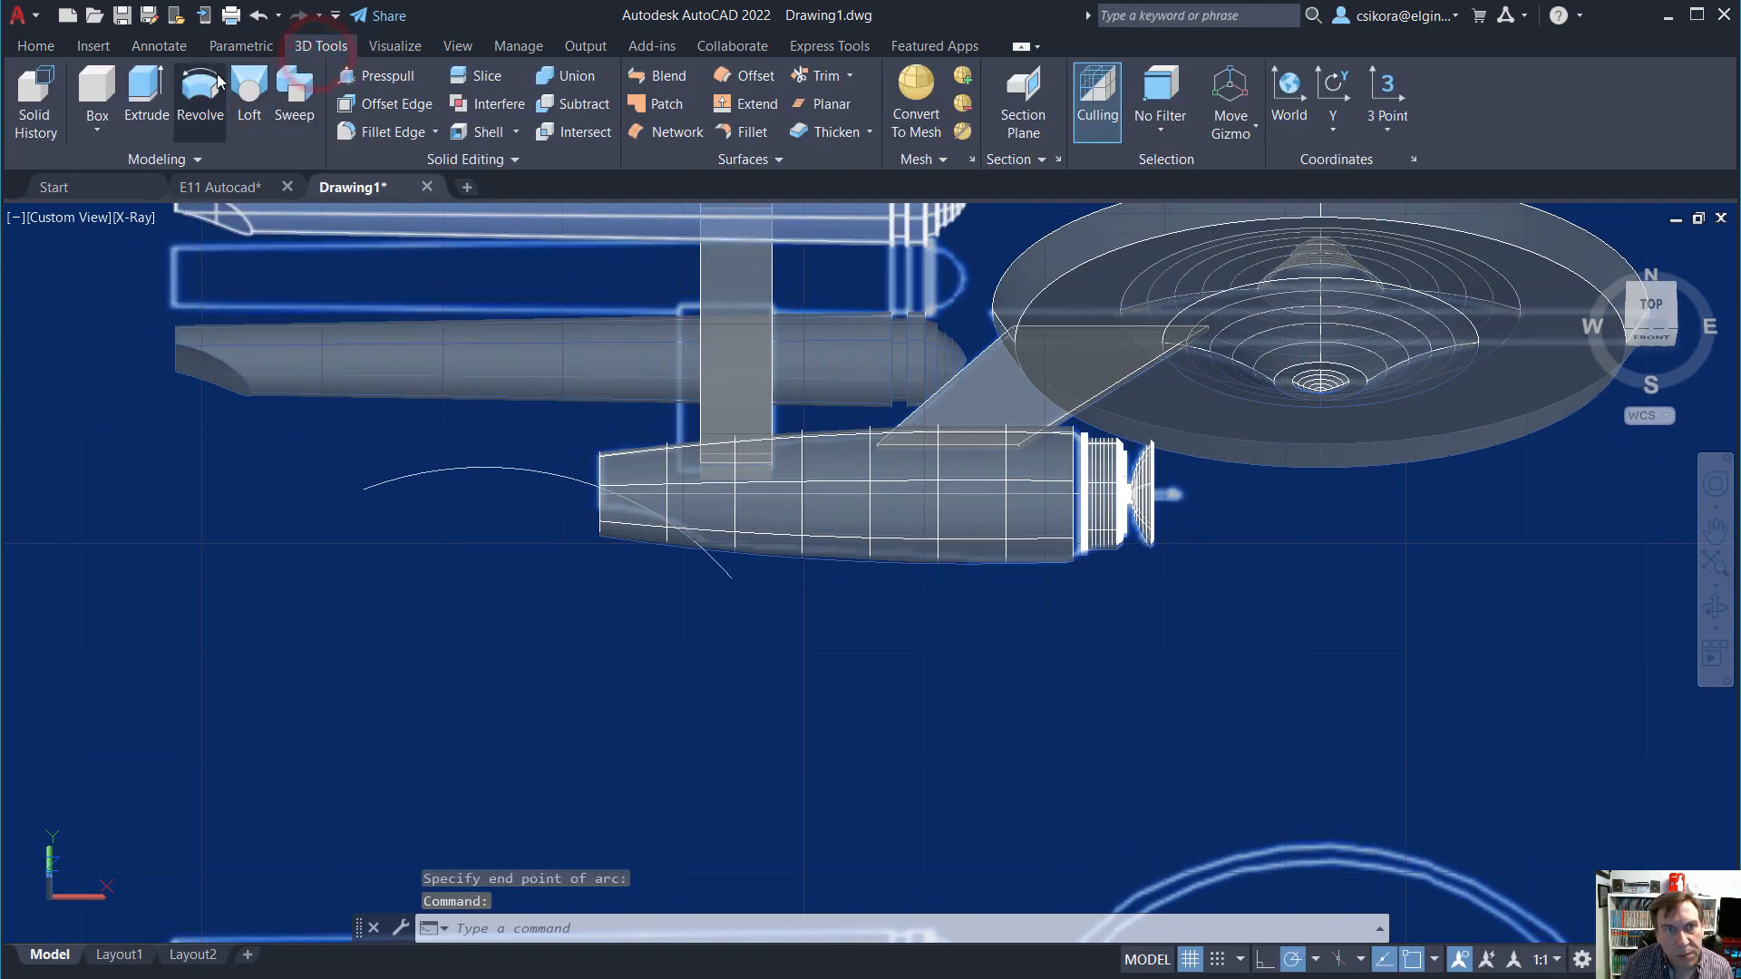
left_click(145, 86)
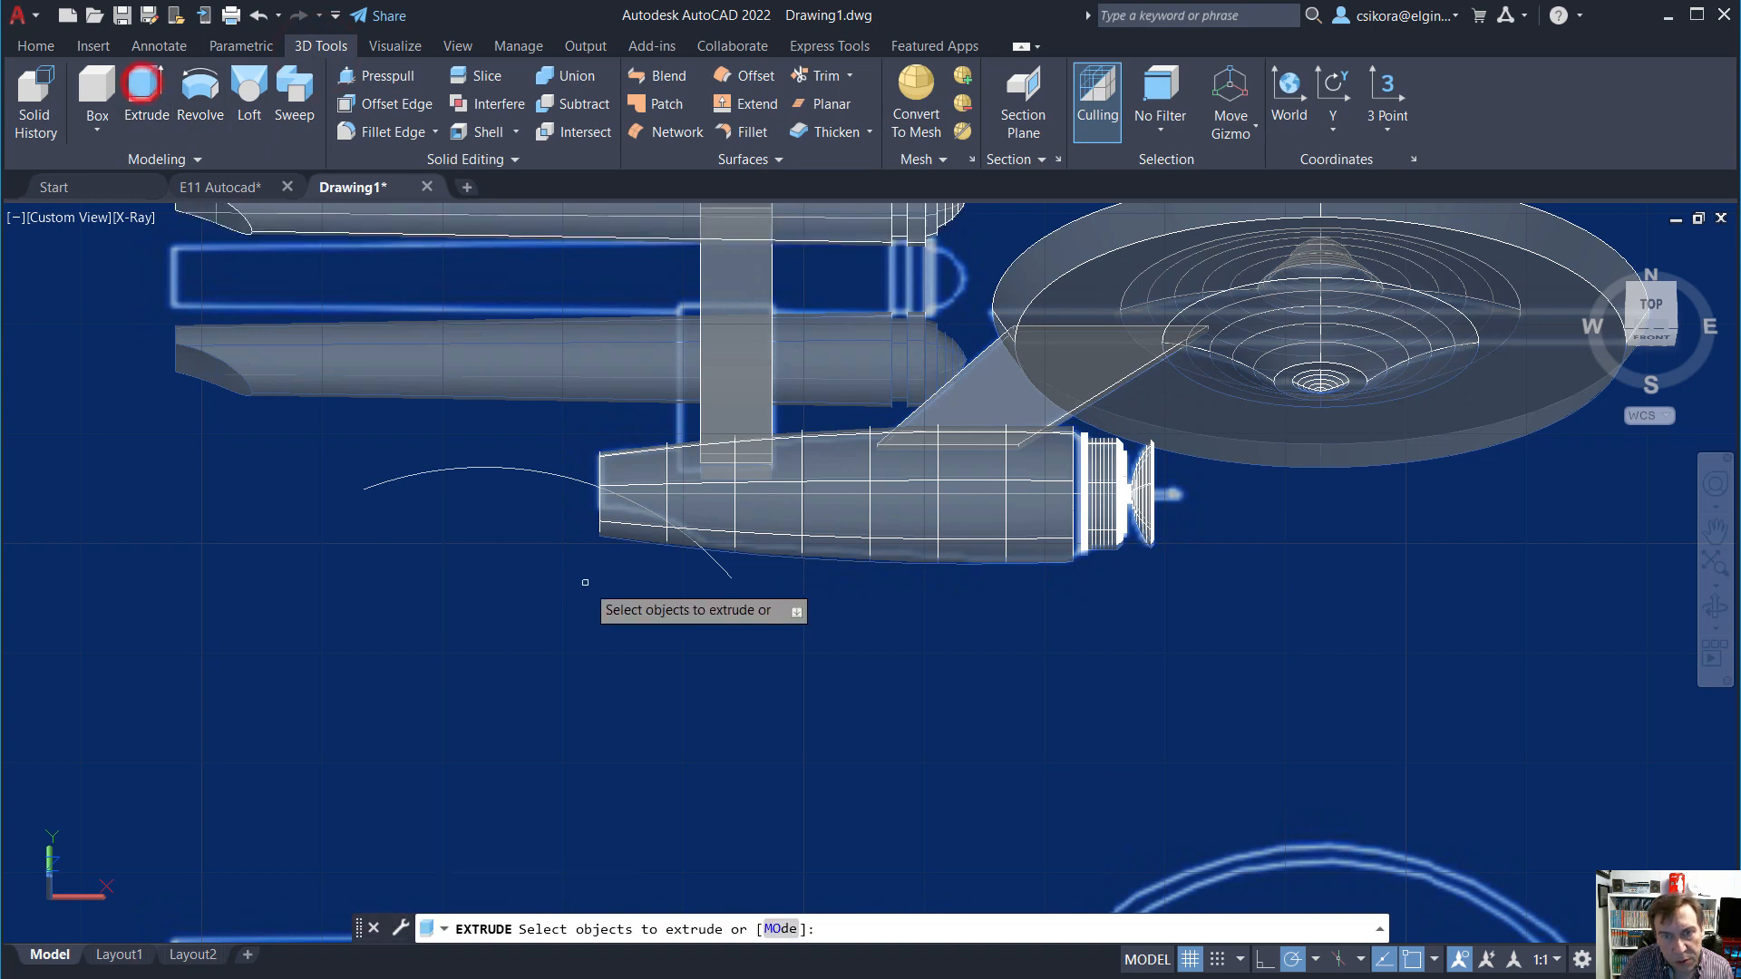
left_click(544, 472)
key("Return")
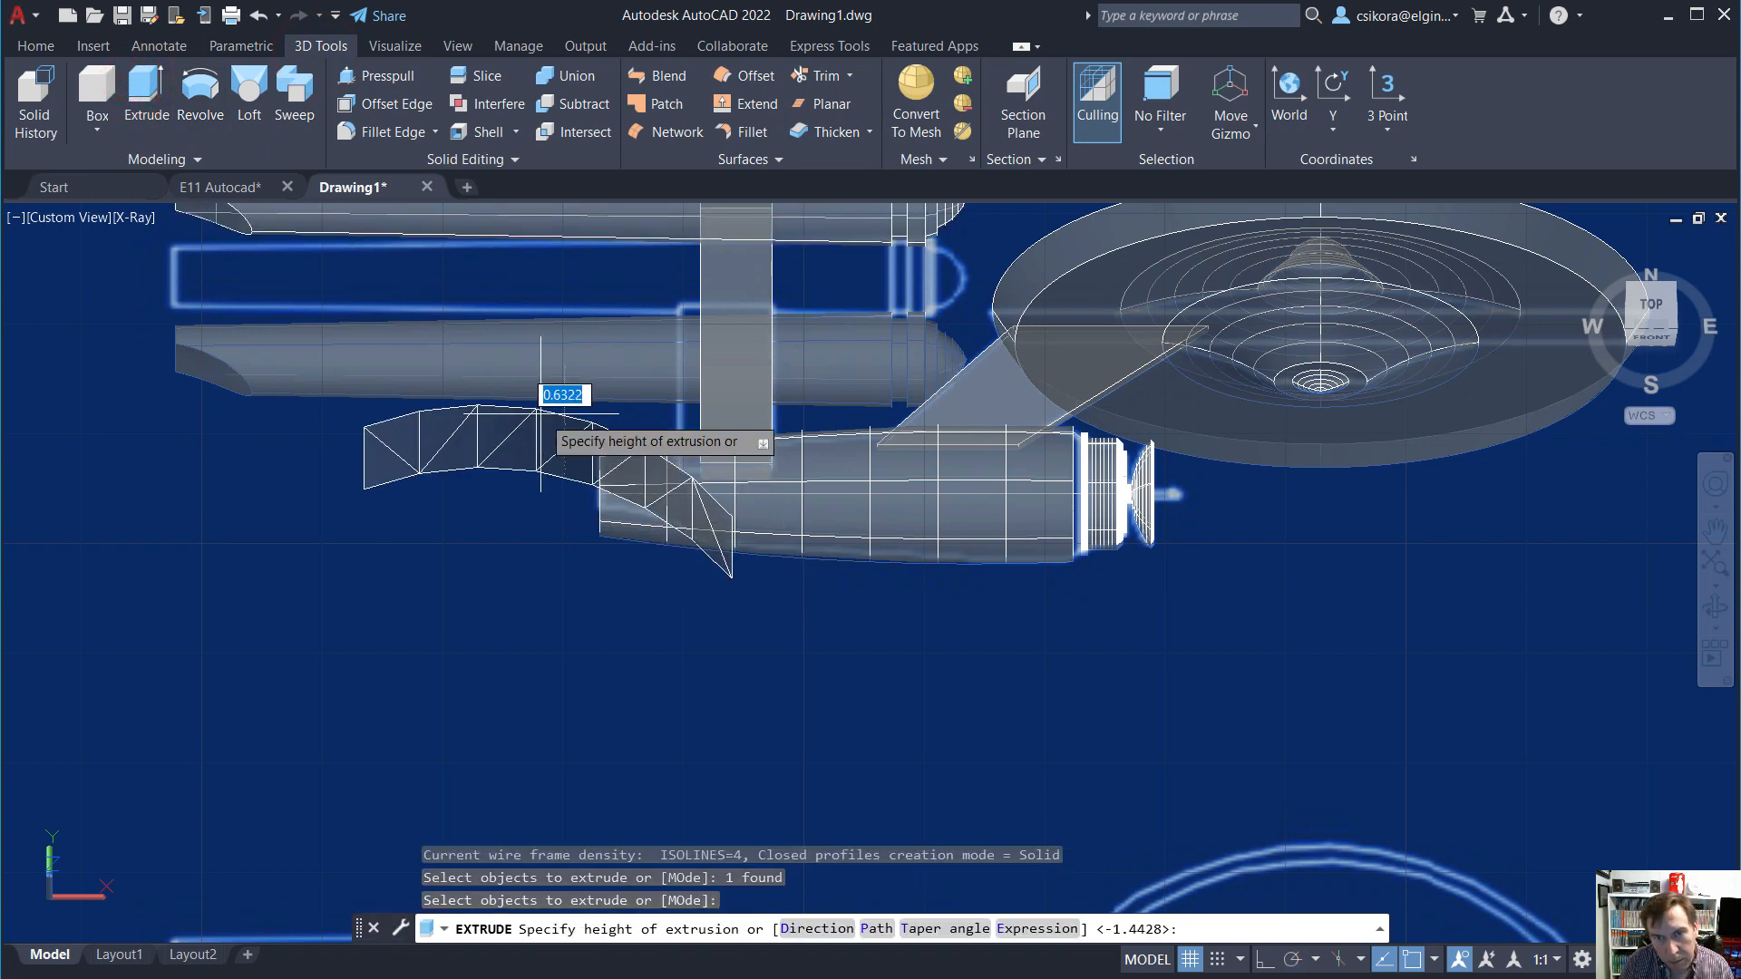
left_click(540, 358)
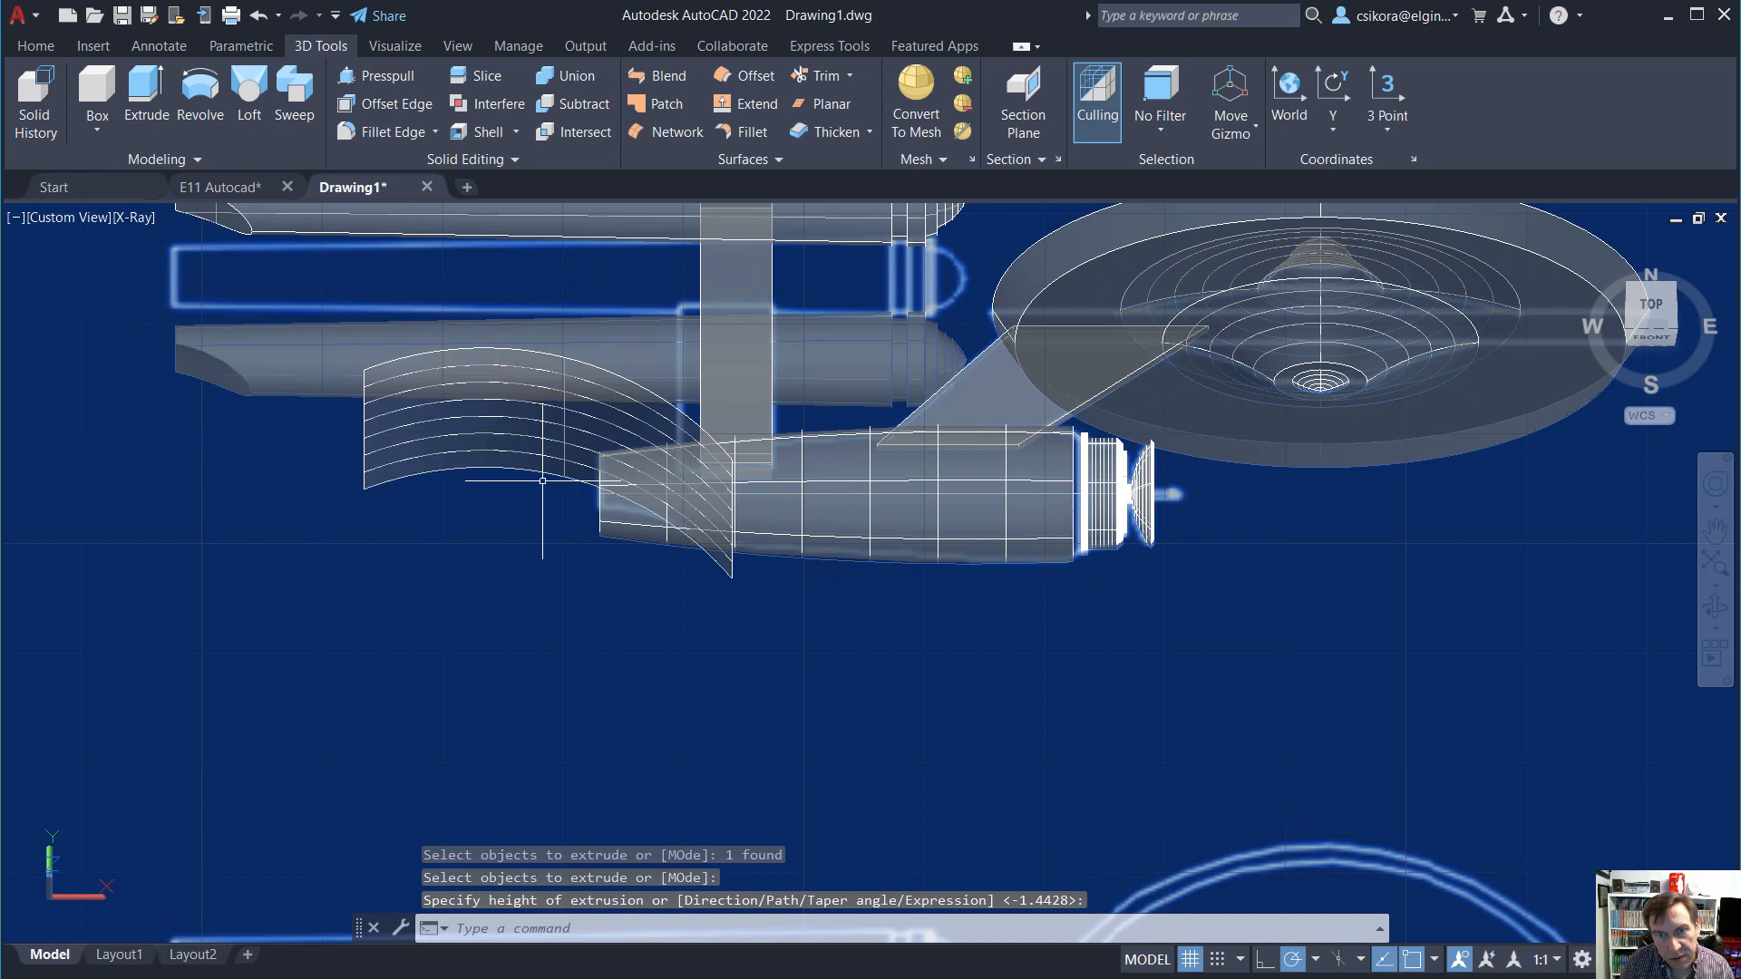
Presspull the same arc downward into a second curved surface through the lower half of the hull's rear end.
left_click(369, 78)
left_click(497, 471)
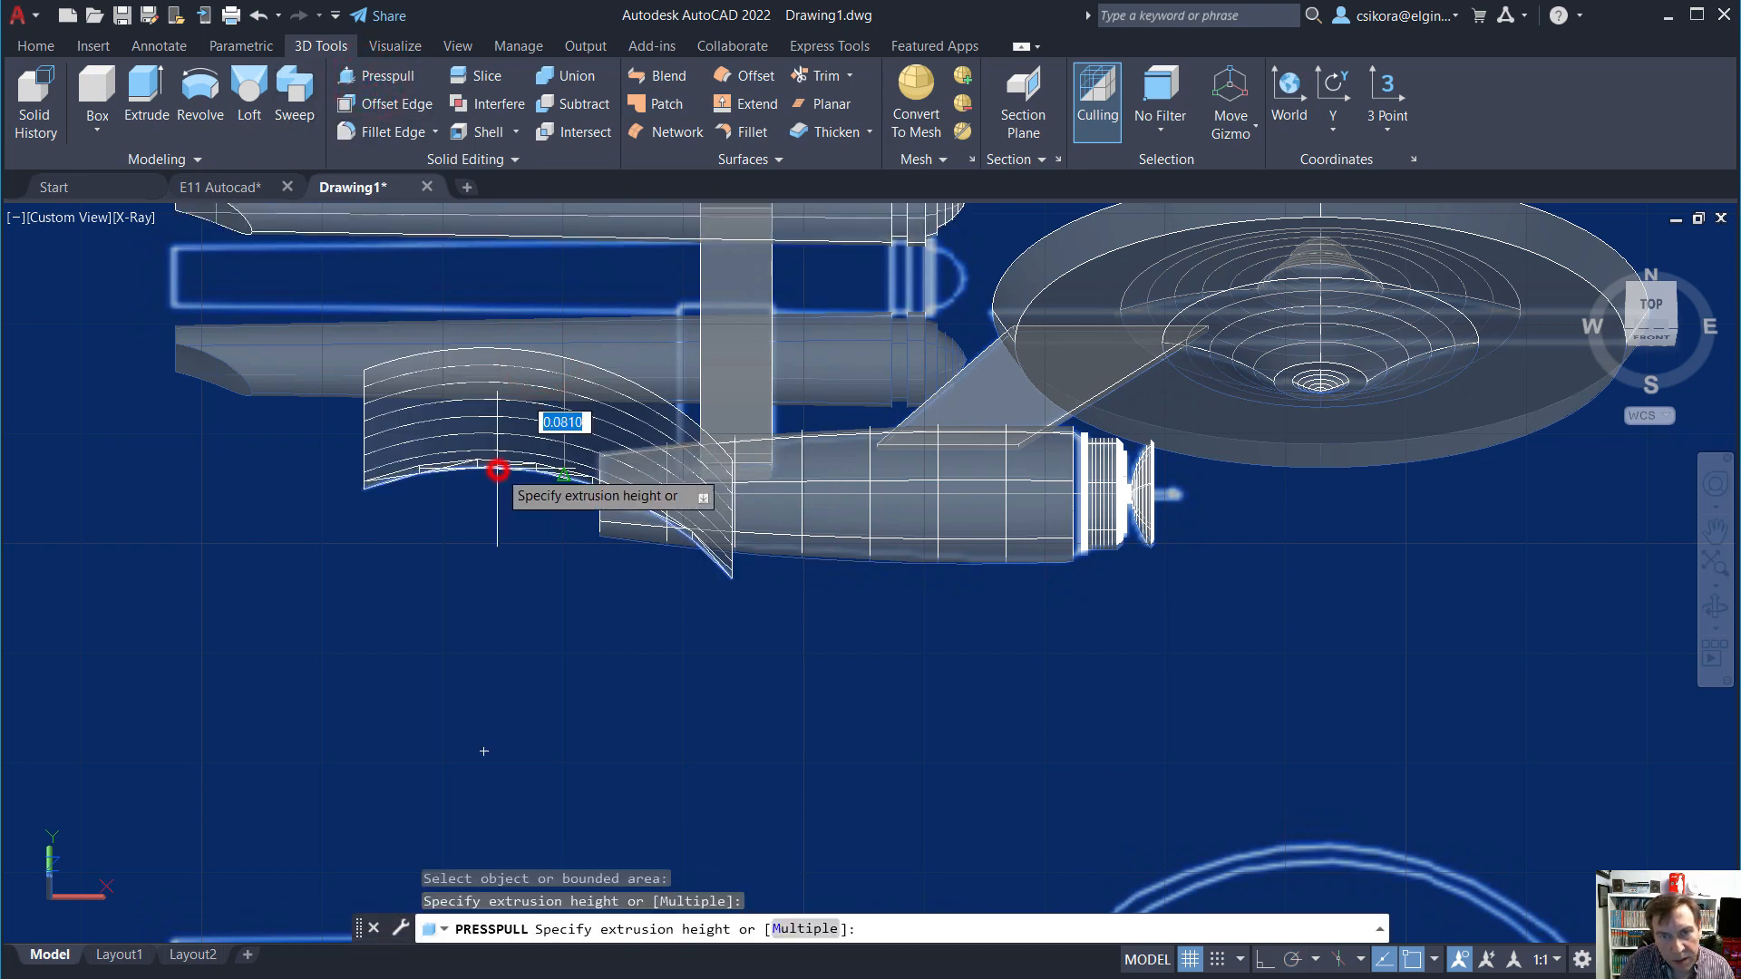
left_click(514, 604)
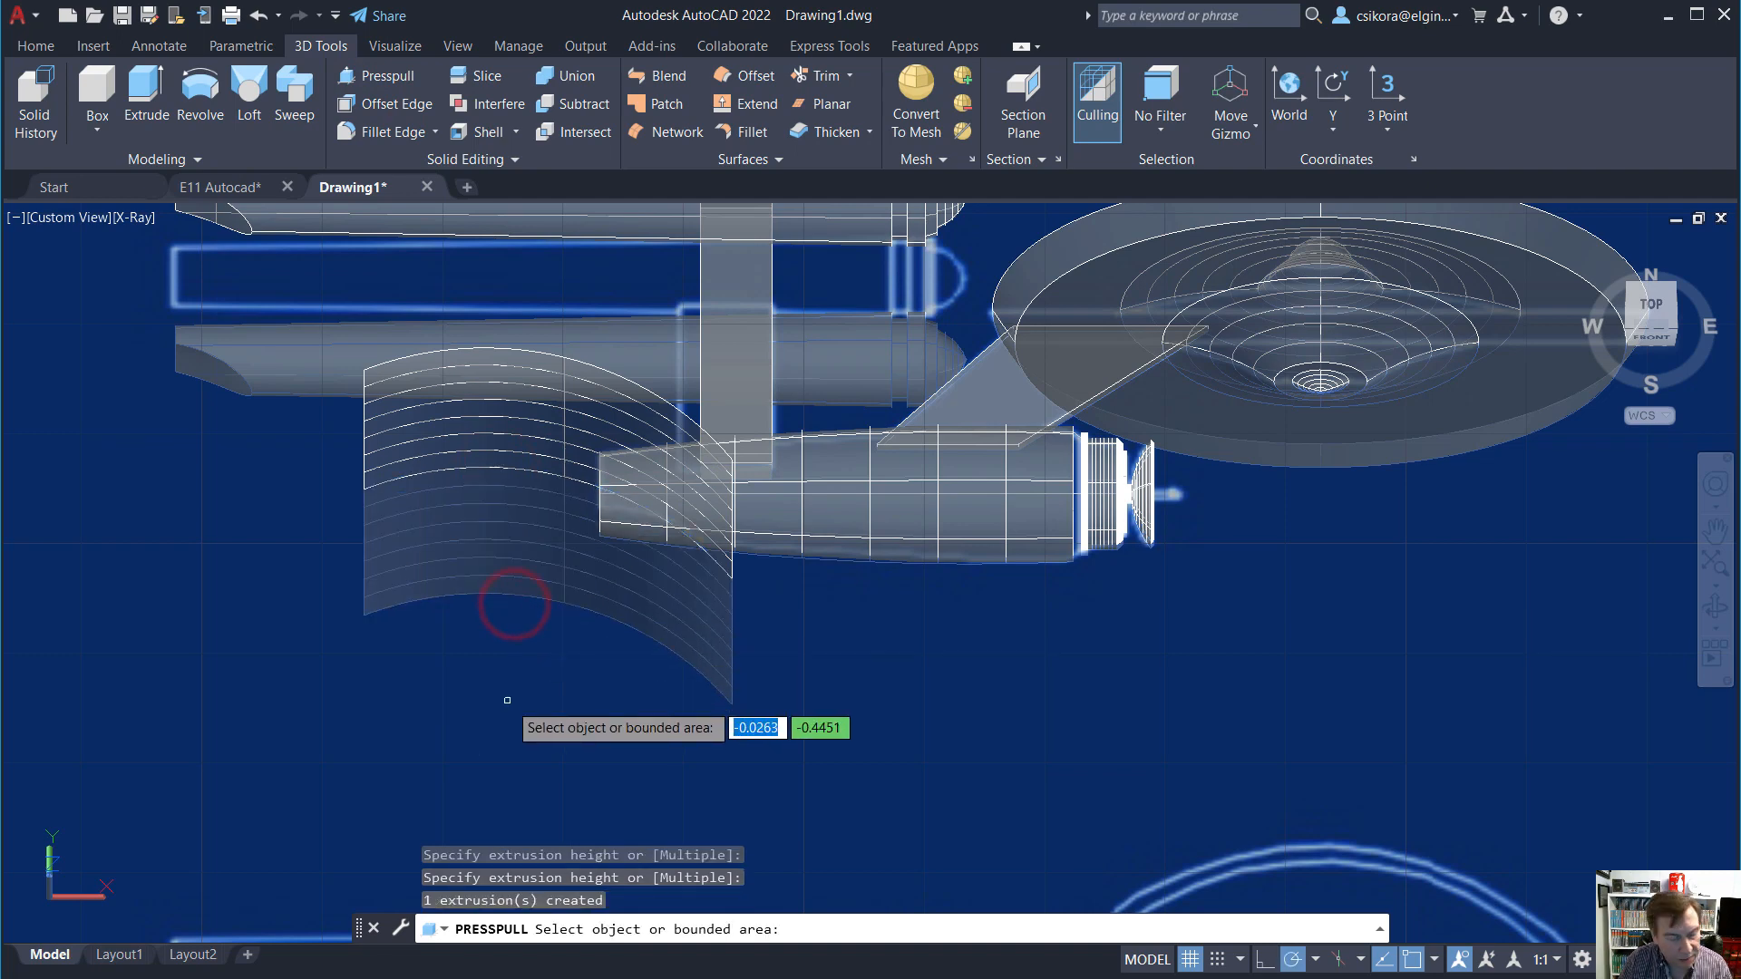
key("Return")
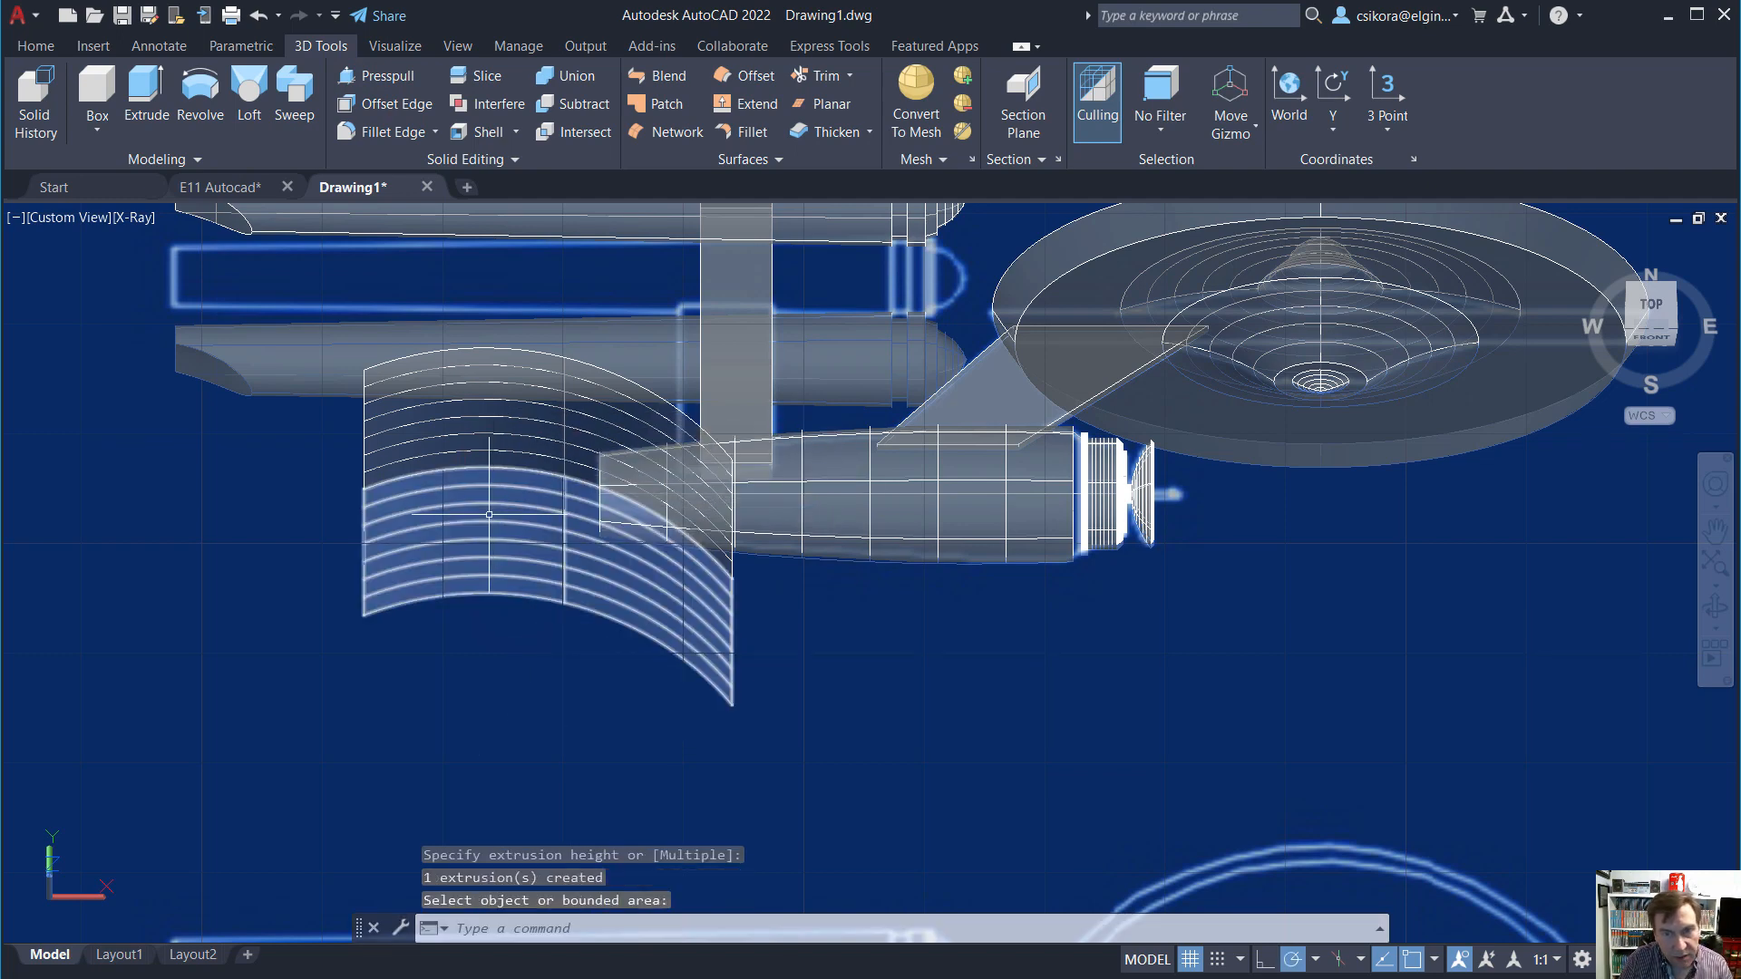
Try to join the upper and lower curved surfaces at the secondary hull's rear end.
left_click(503, 444)
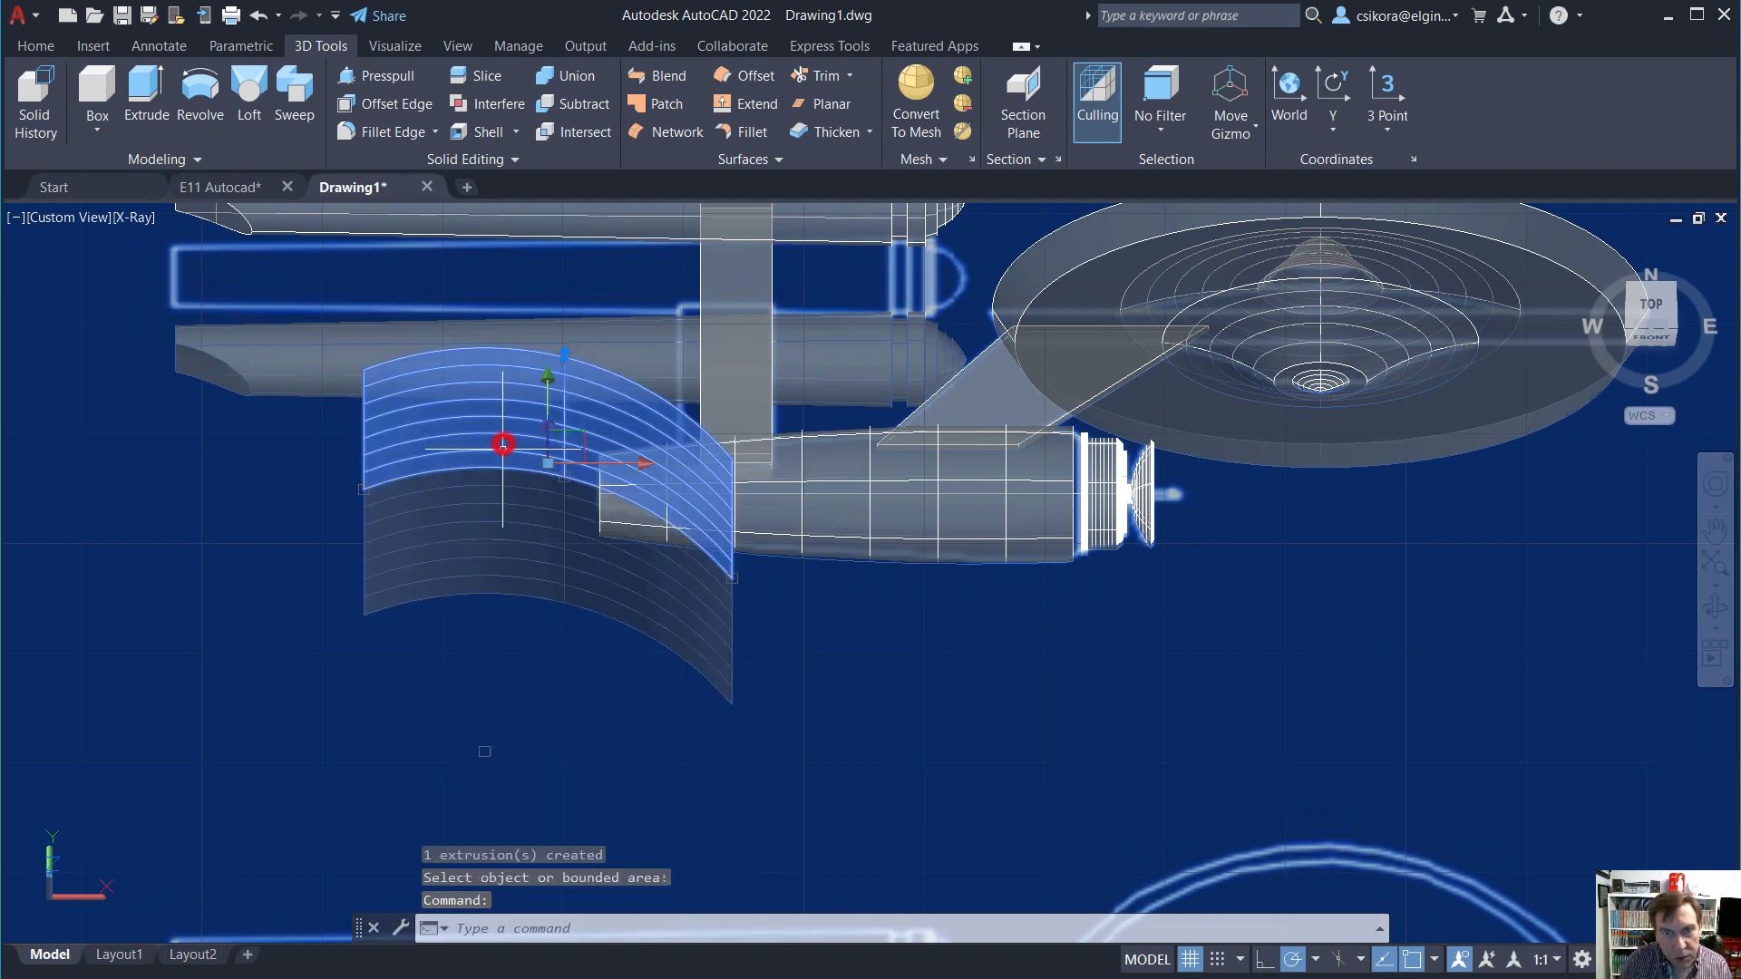
left_click(500, 503)
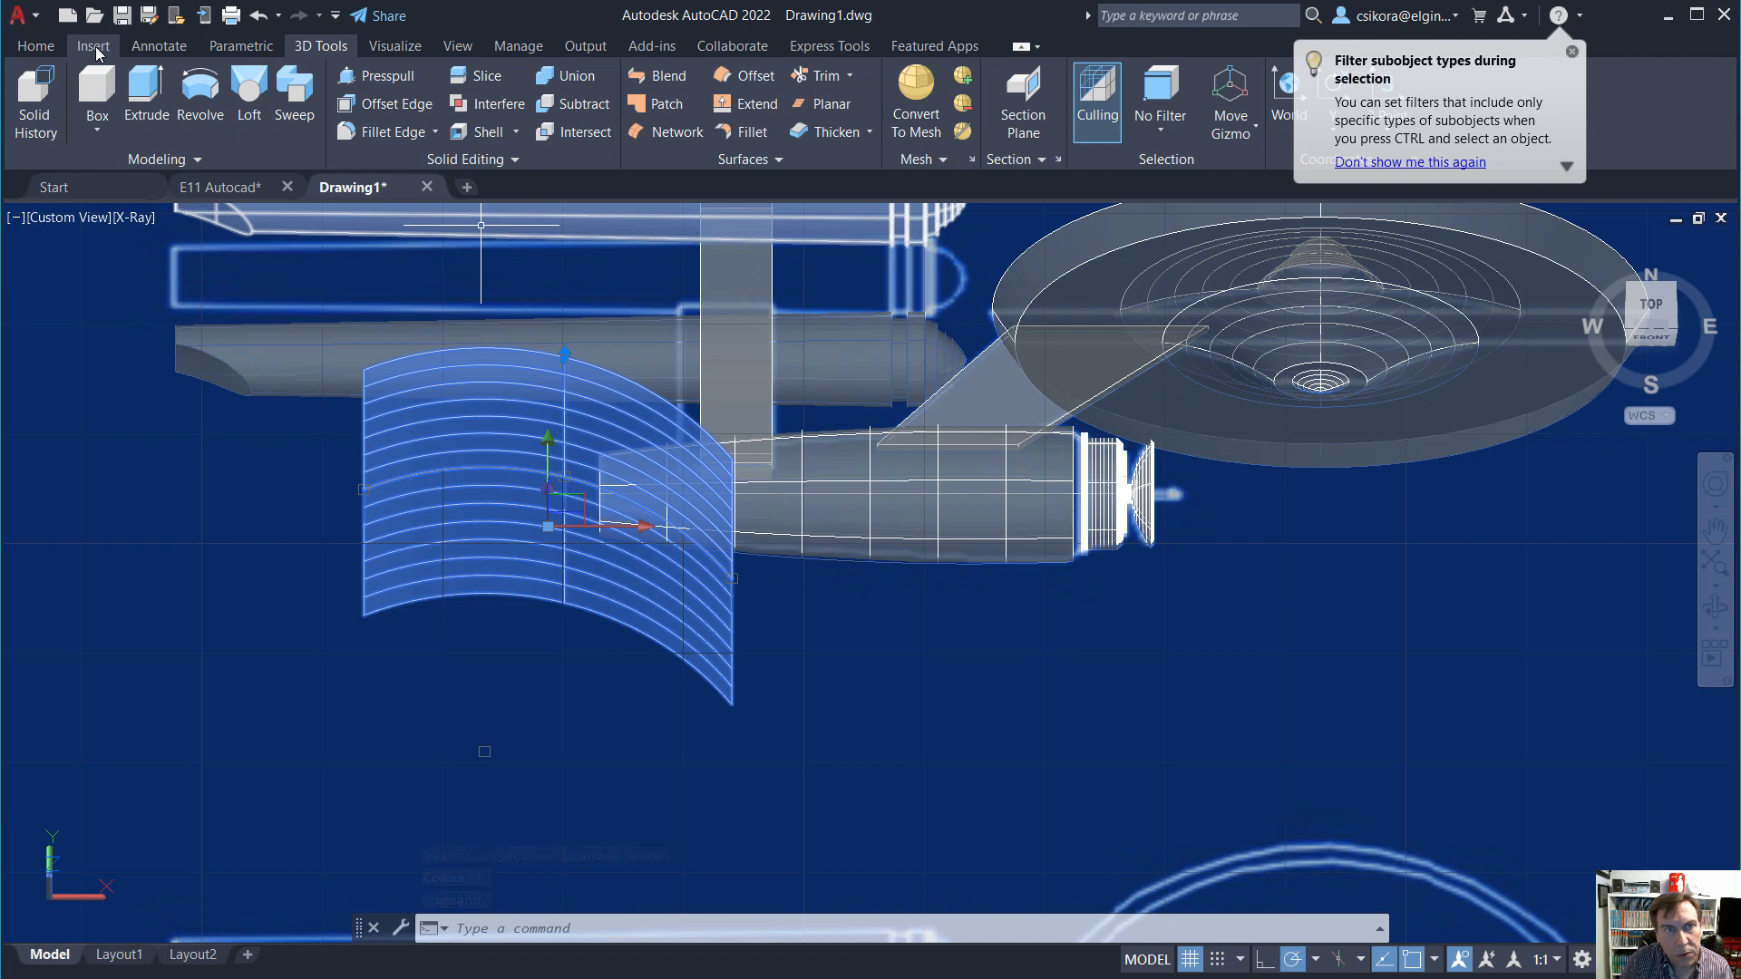
left_click(41, 47)
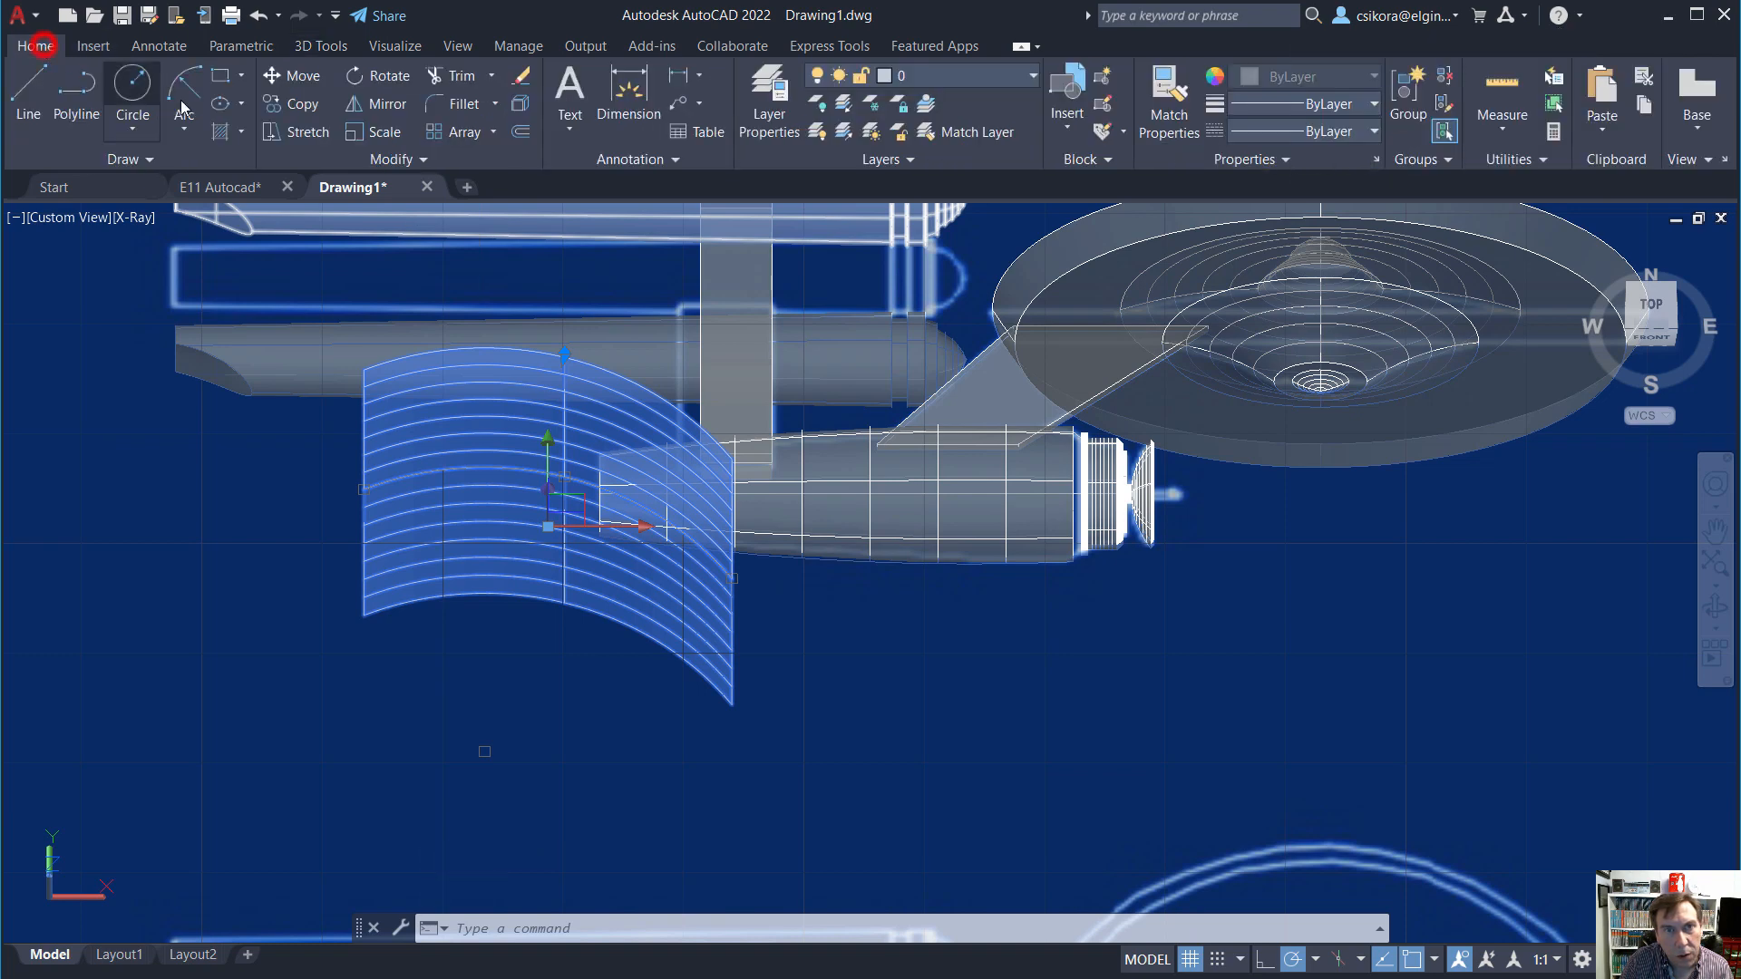
left_click(391, 160)
left_click(360, 215)
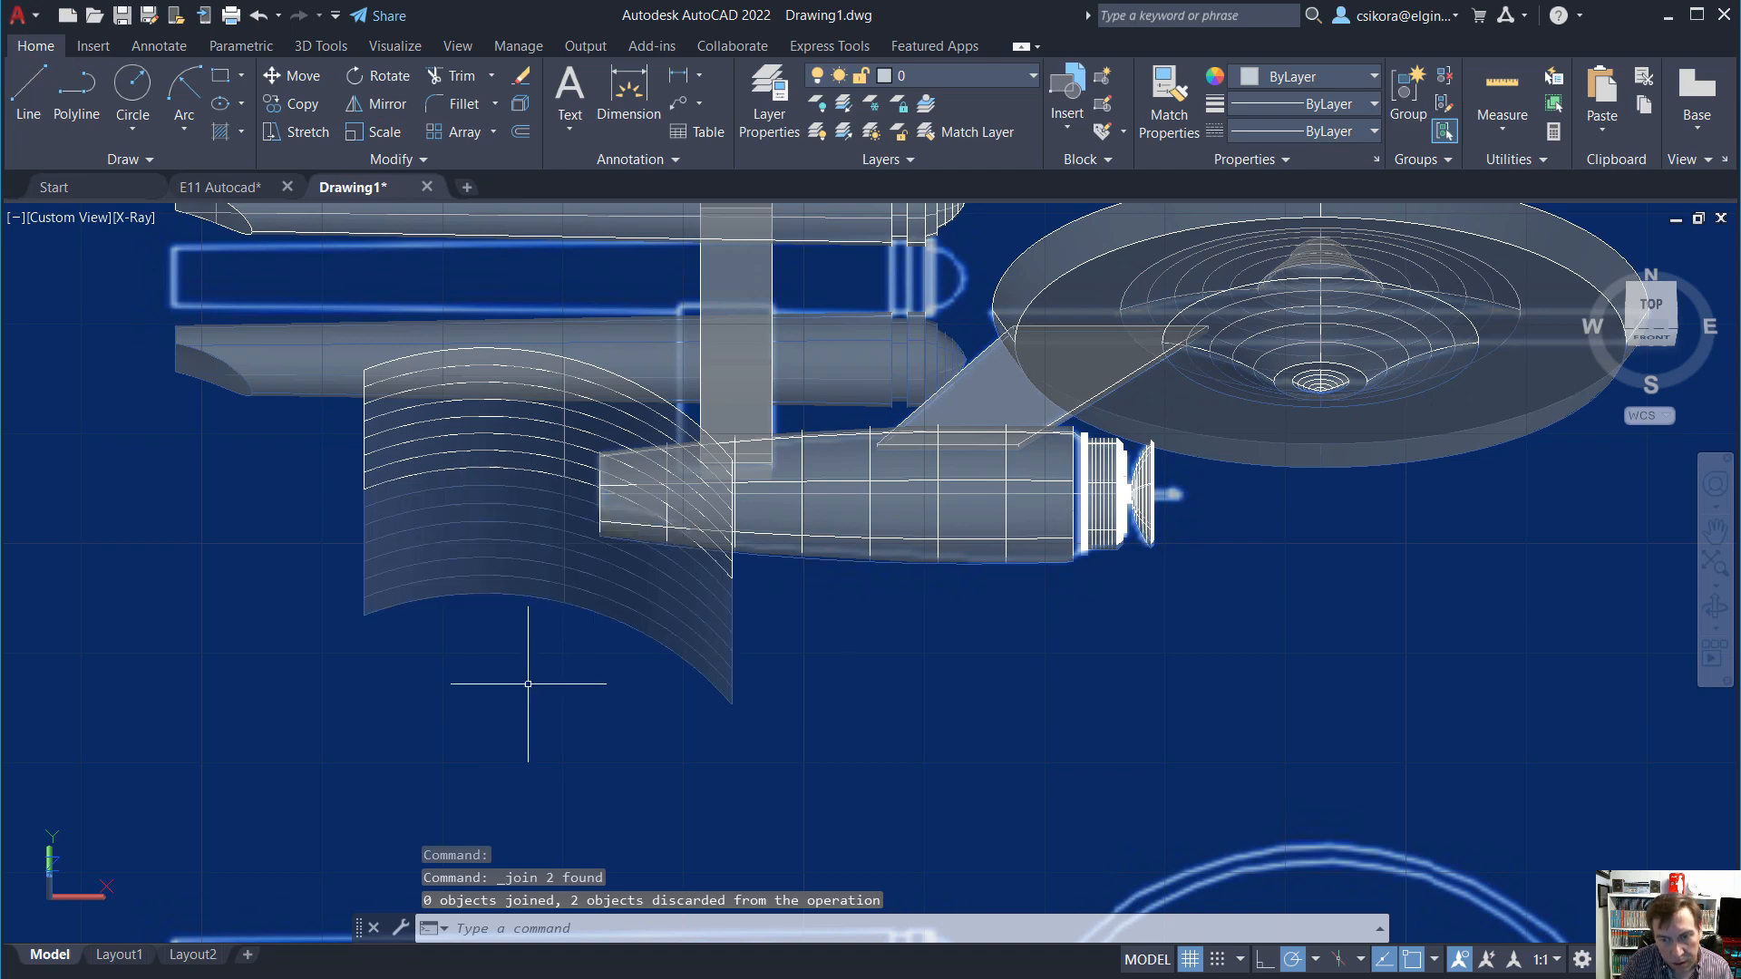
Try to union the upper and lower curved surfaces at the secondary hull's rear end.
left_click(511, 597)
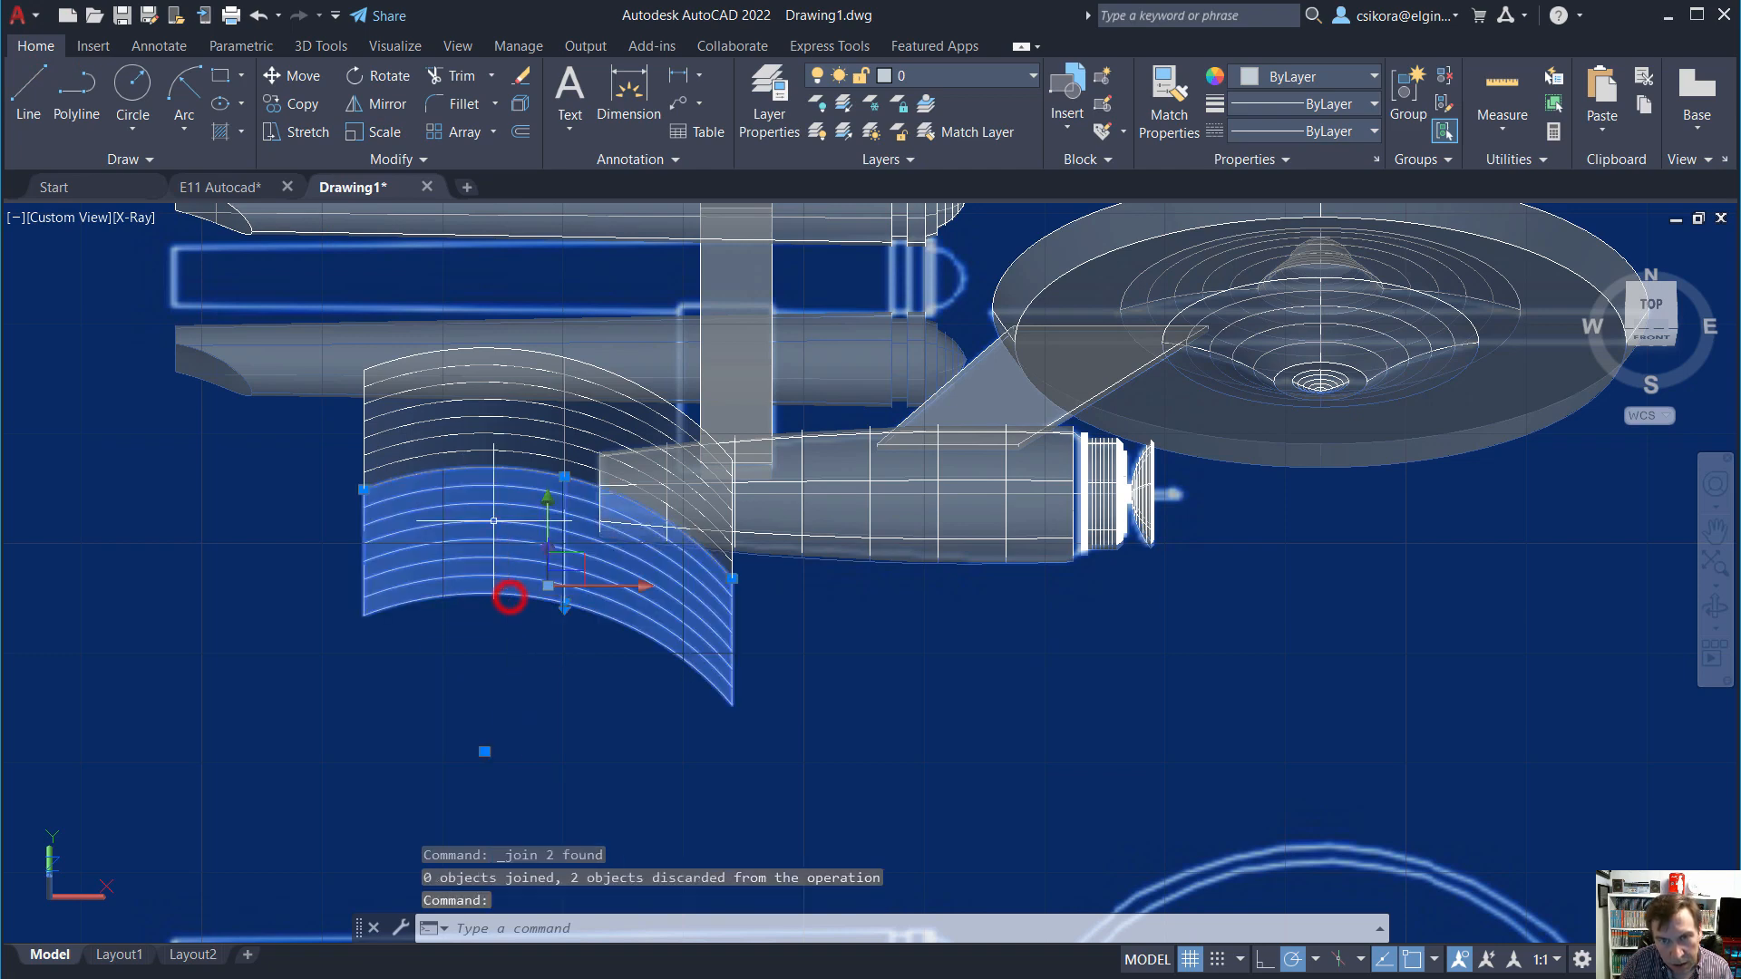
left_click(462, 412)
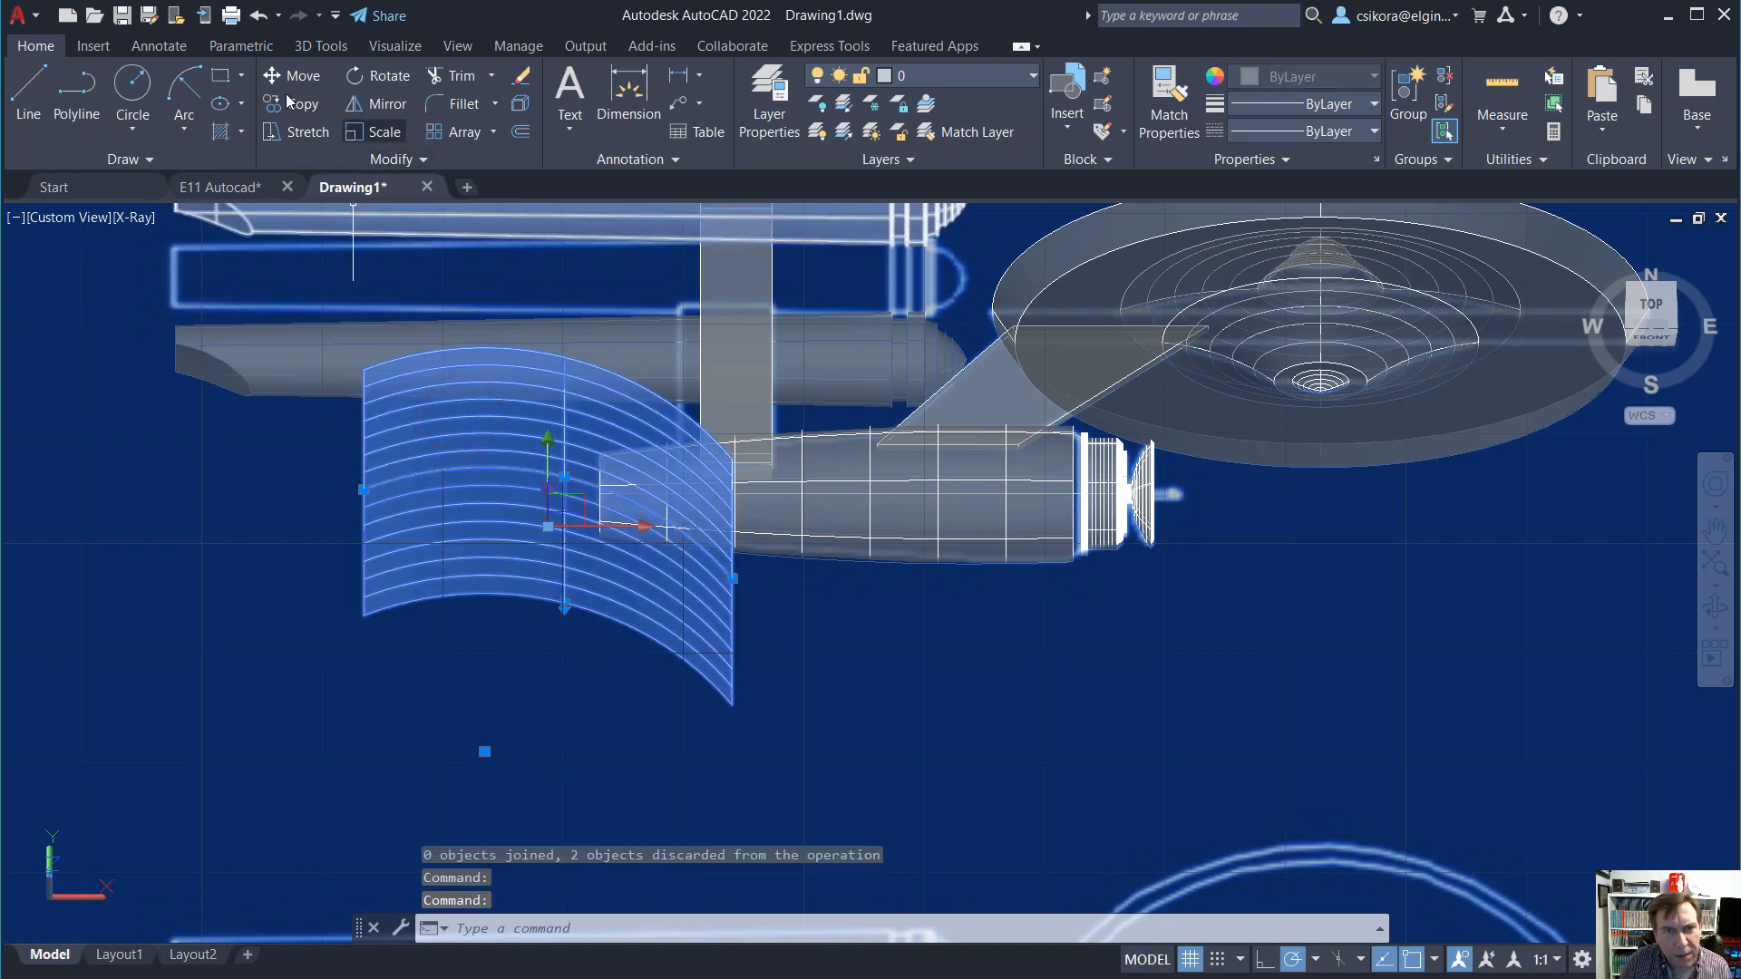
left_click(335, 48)
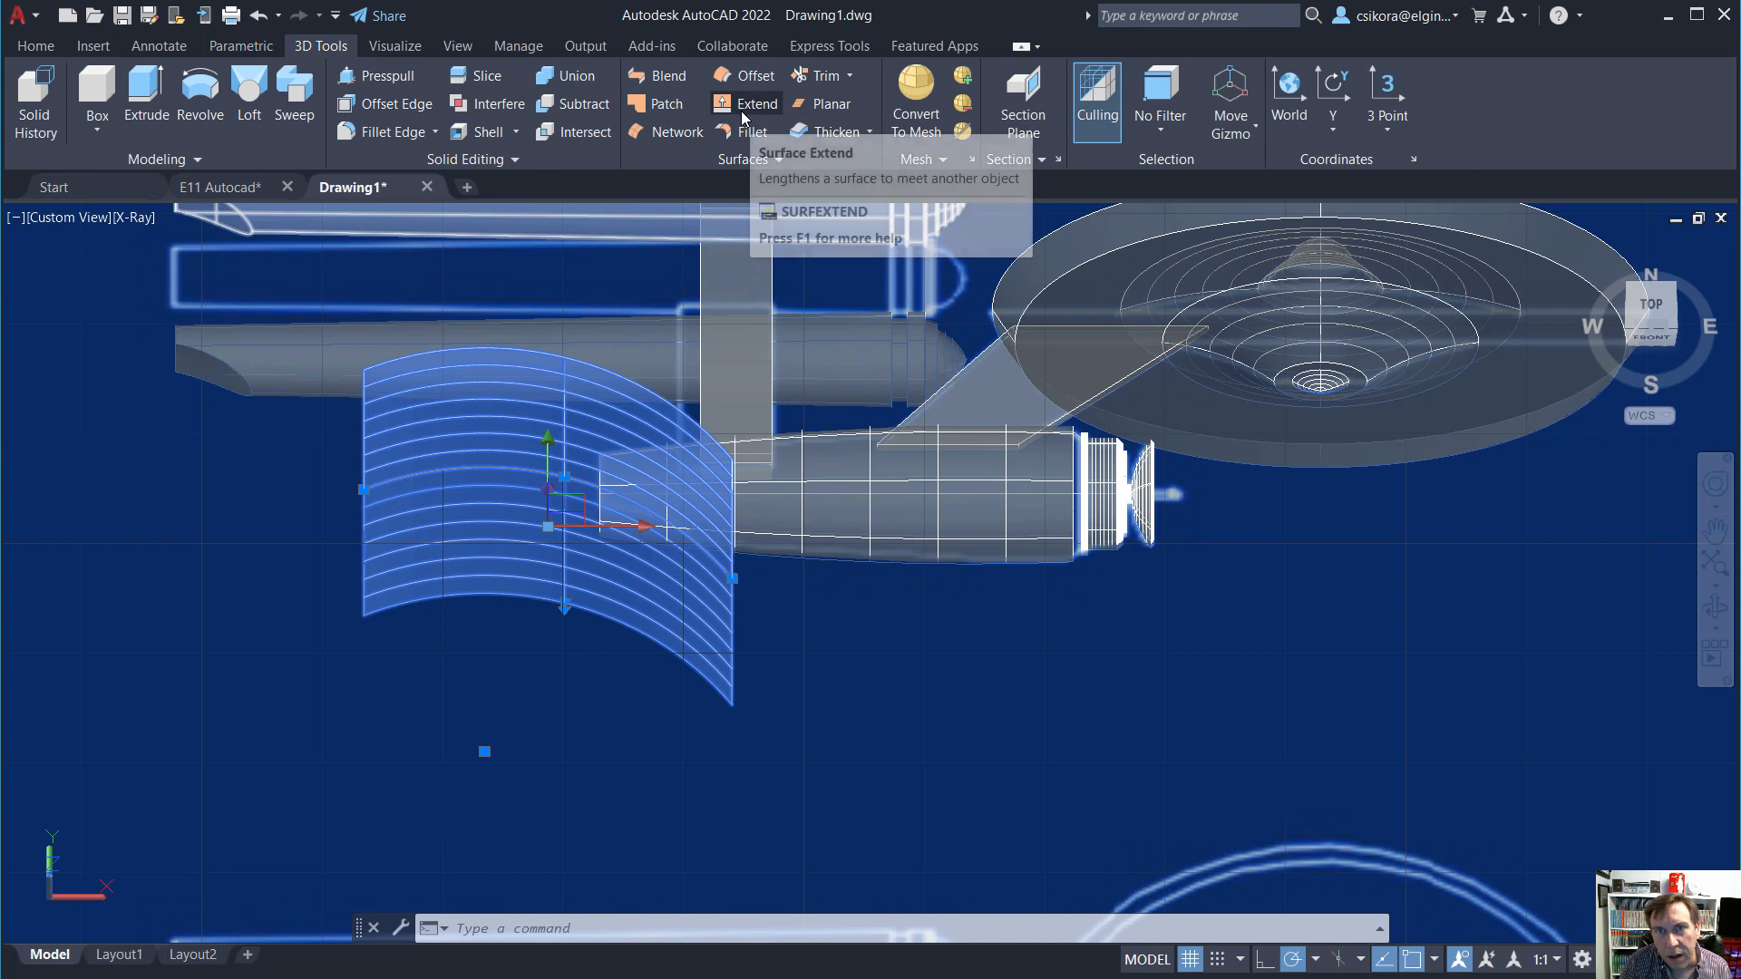
key("ctrl+z")
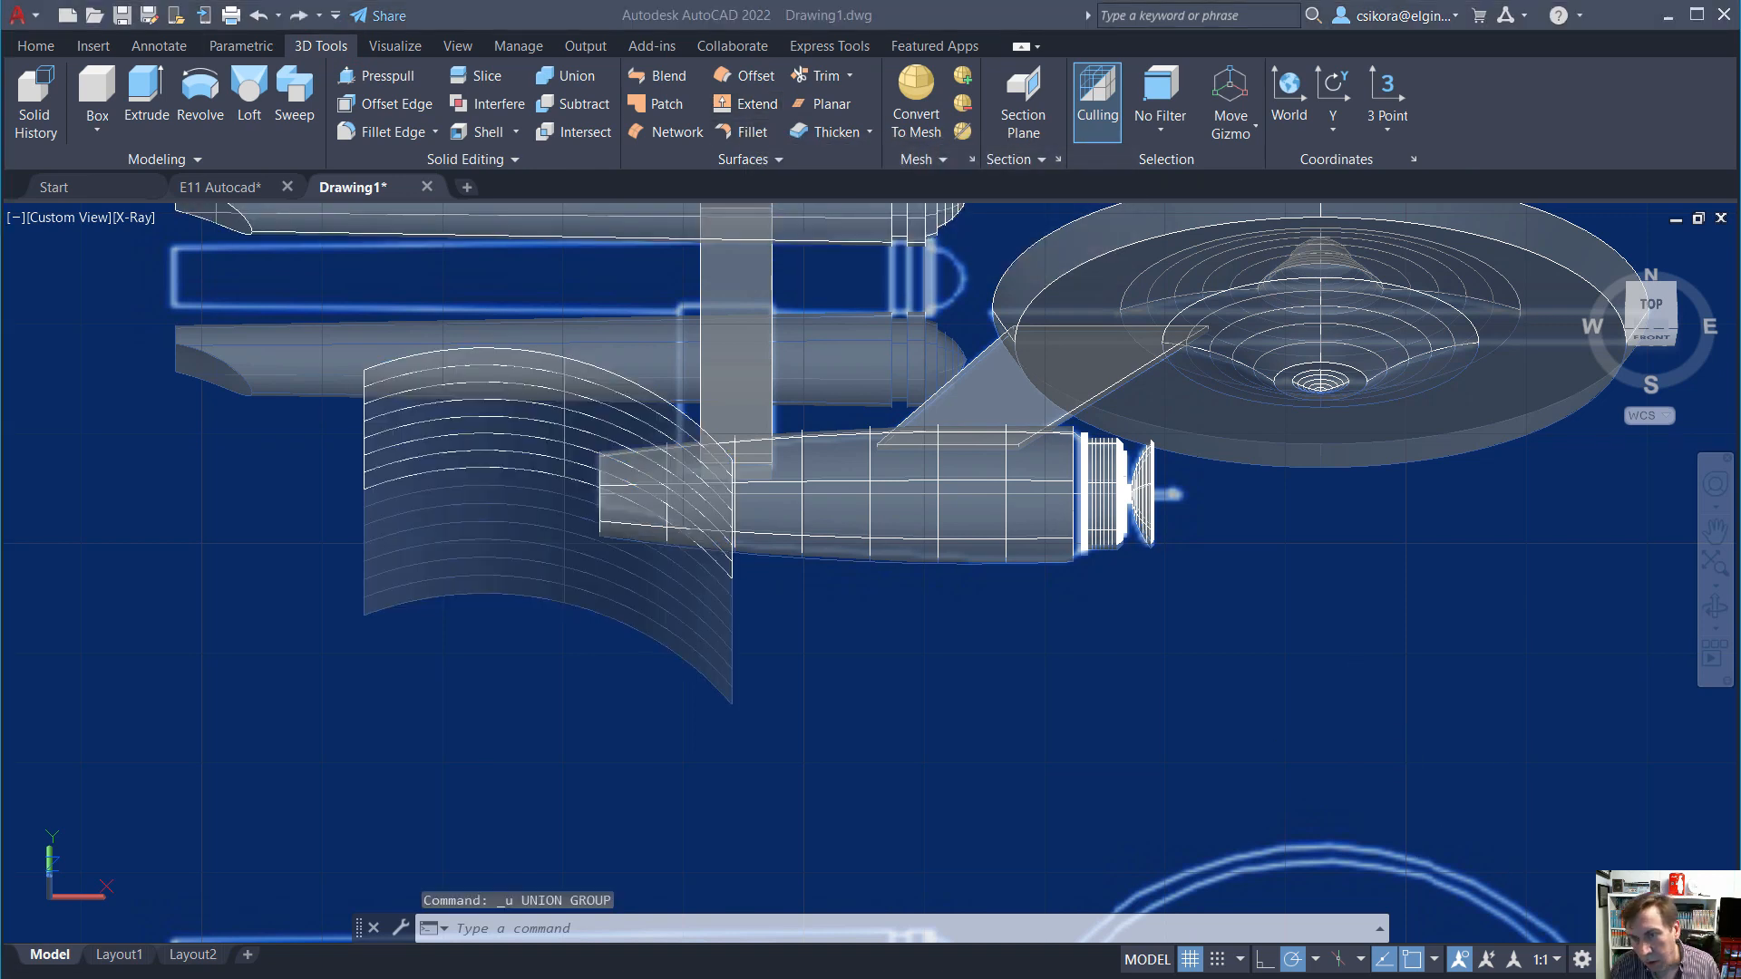
Undo the join attempt and the downward presspull of the arc at the secondary hull's rear end.
left_click(569, 78)
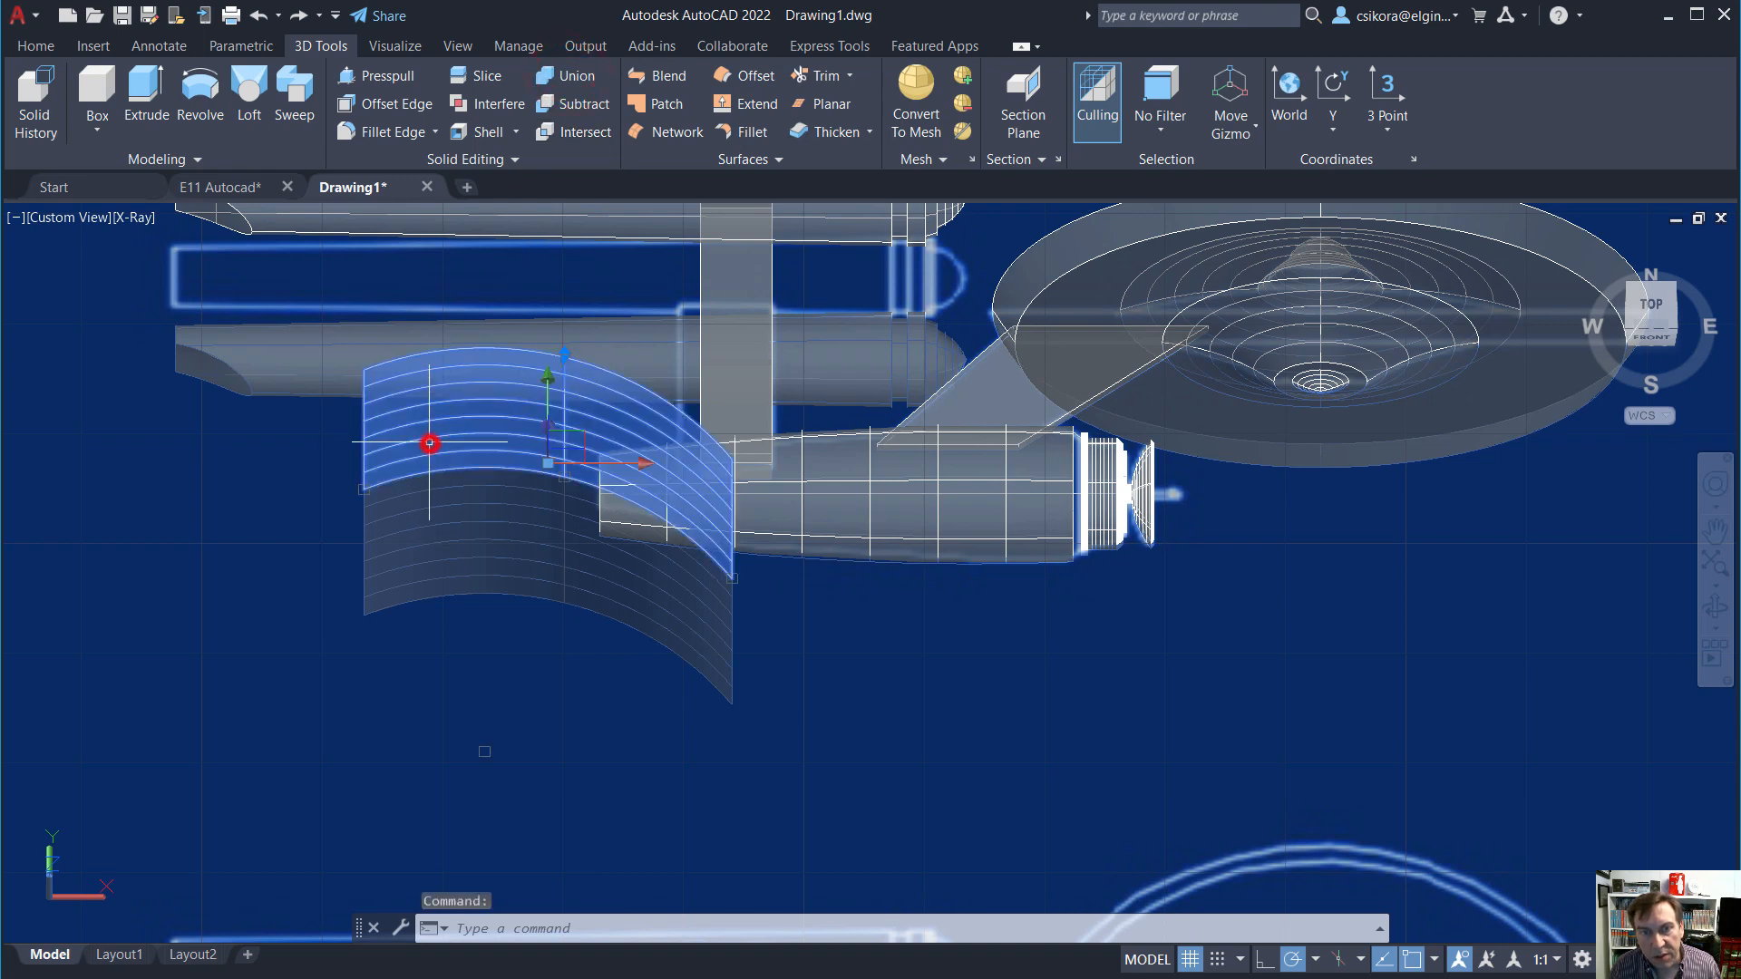
left_click(448, 514)
type("u")
key("Return")
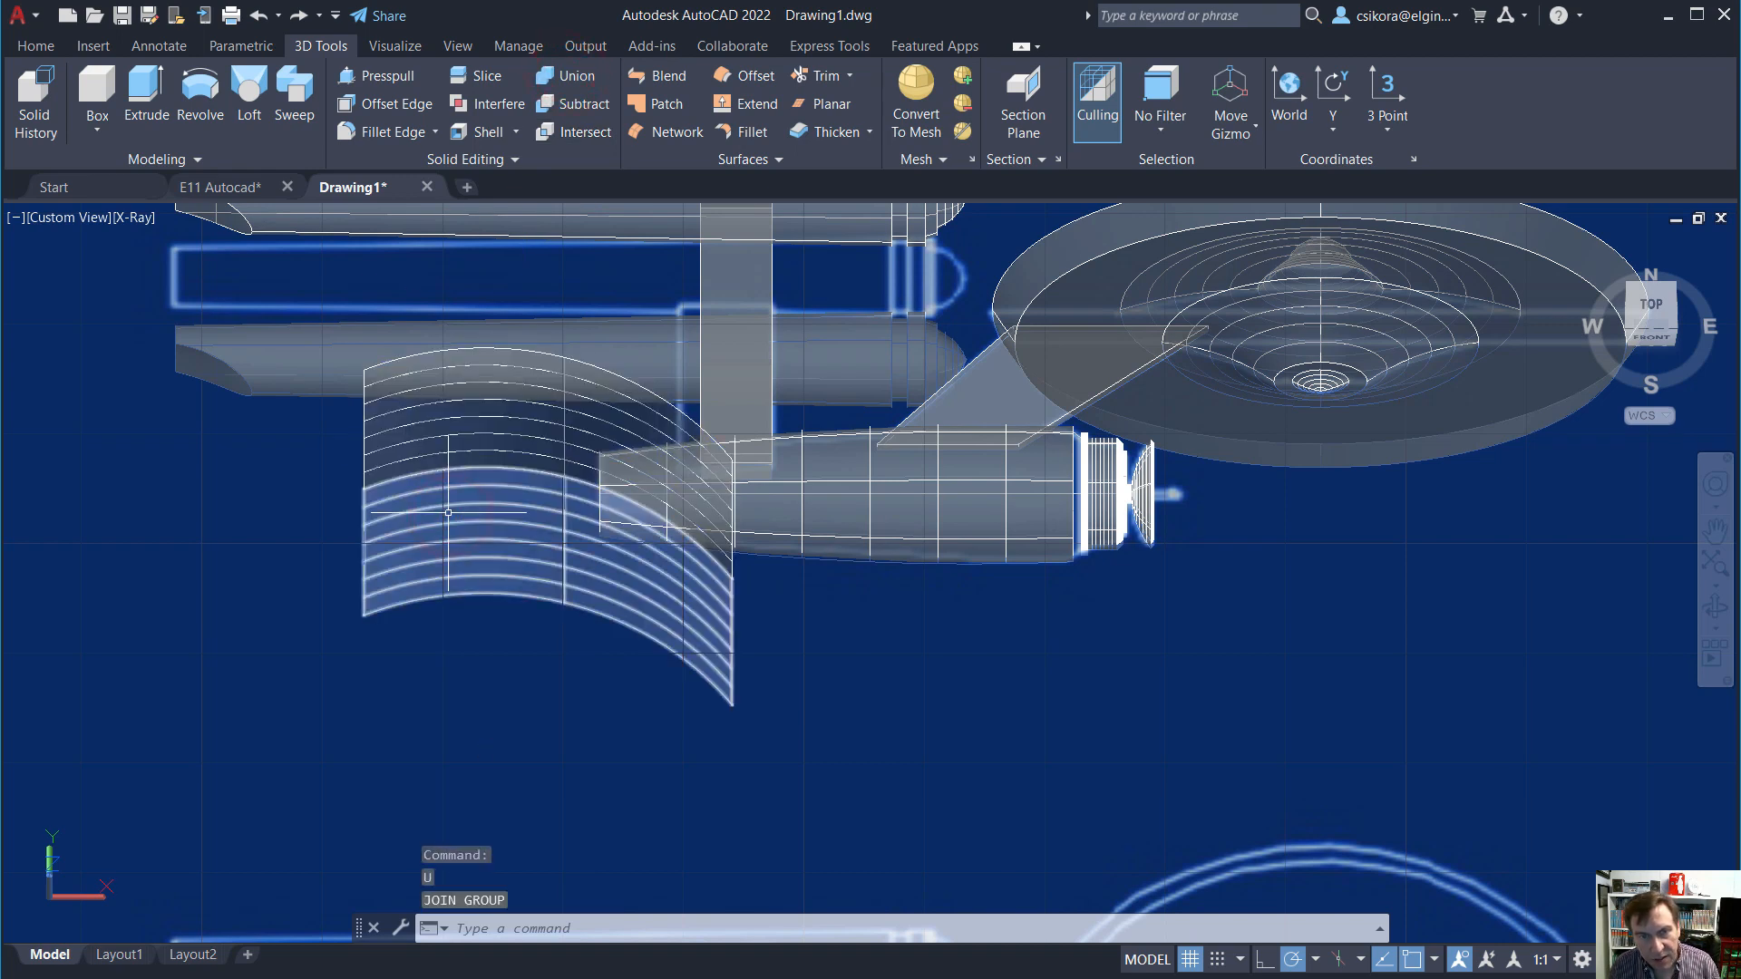
left_click(439, 449)
type("u")
key("Return")
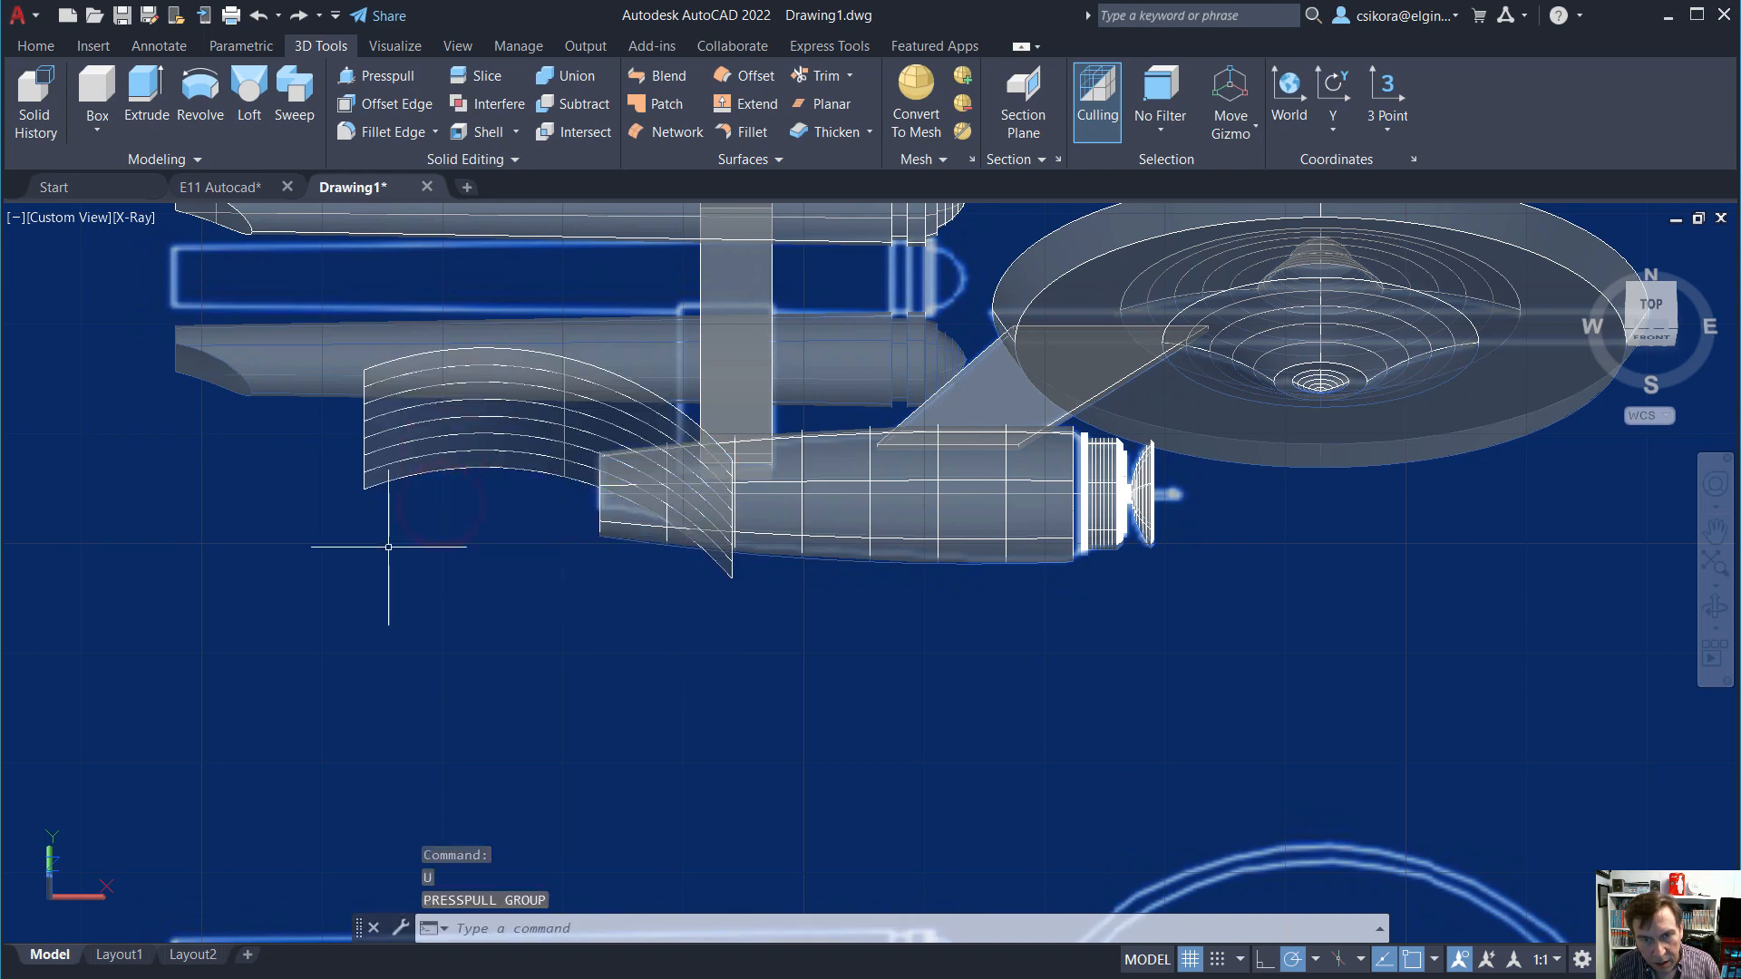
Undo the upward extrusion of the arc and redo it.
middle_click_drag(563, 614, 526, 541, "shift")
key("ctrl+z")
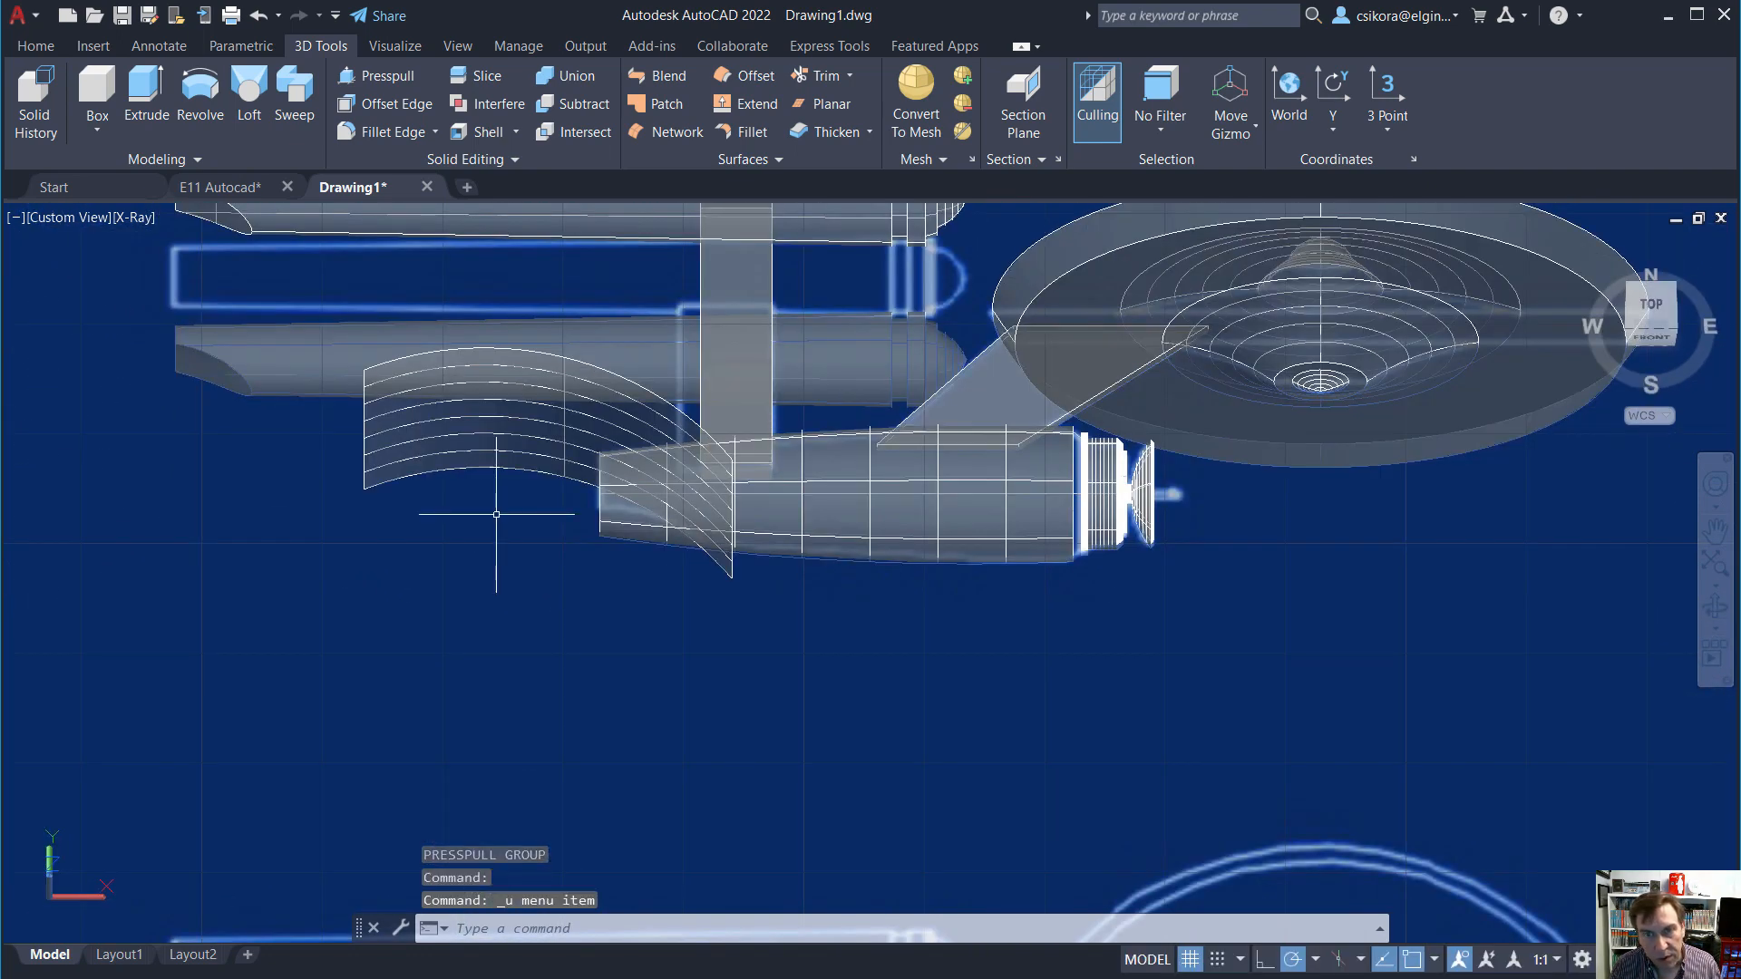
key("ctrl+z")
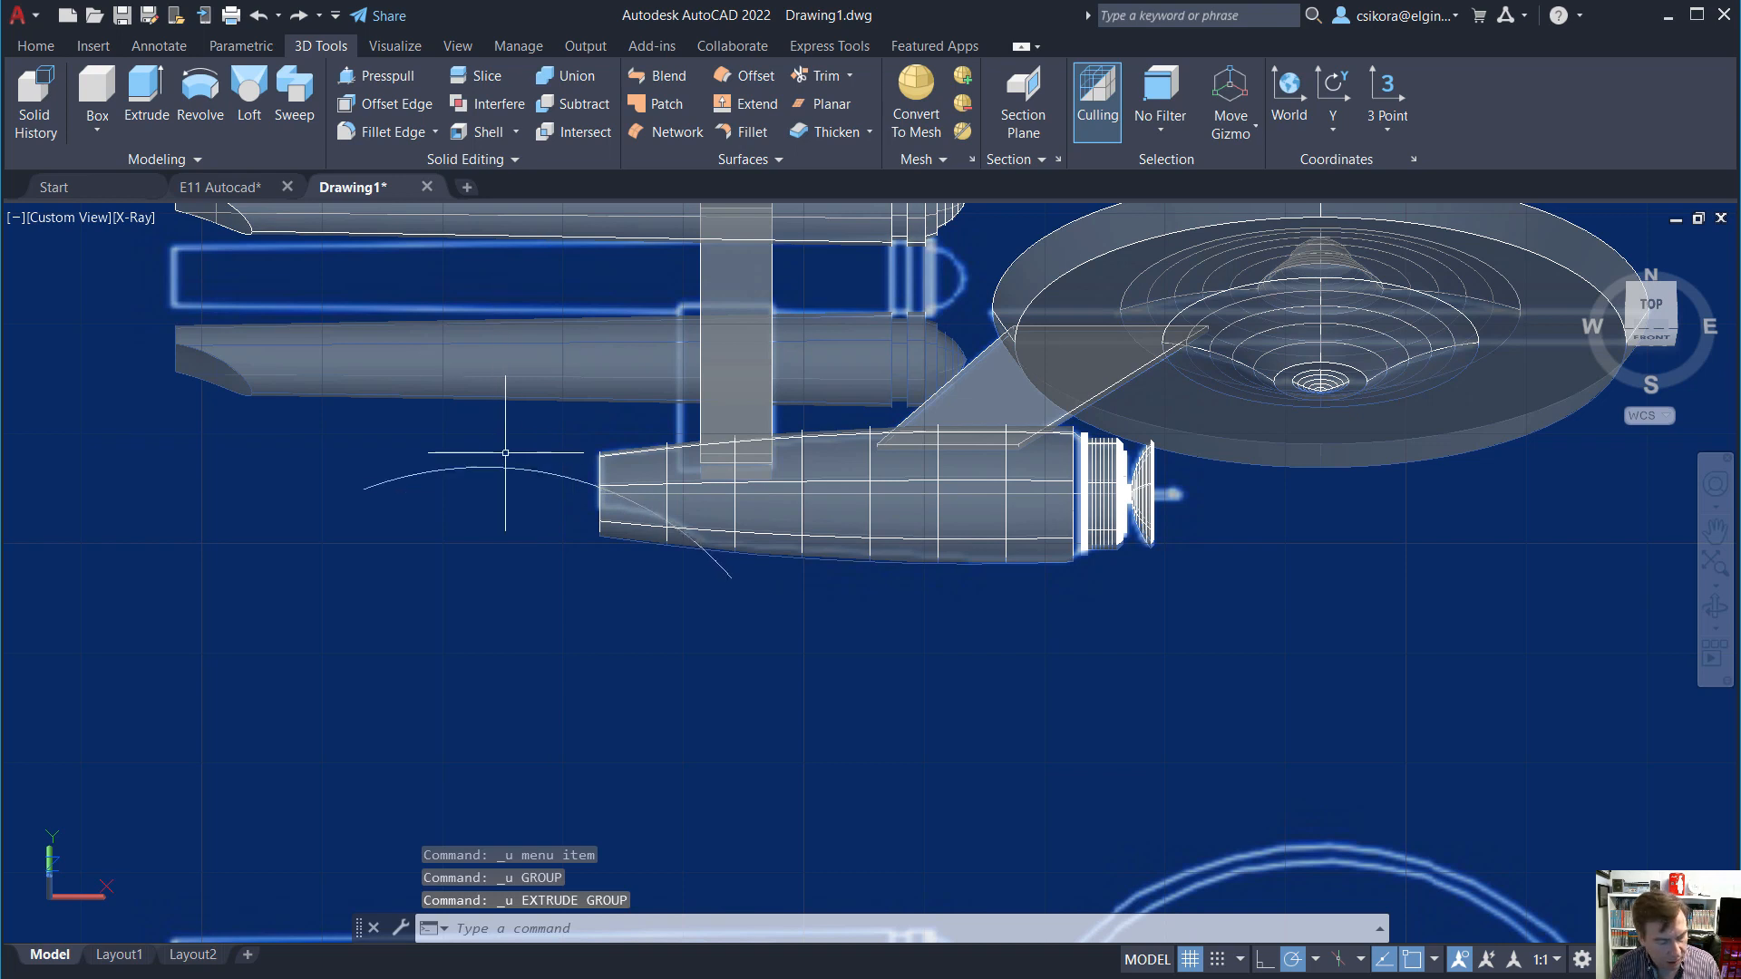
left_click(306, 15)
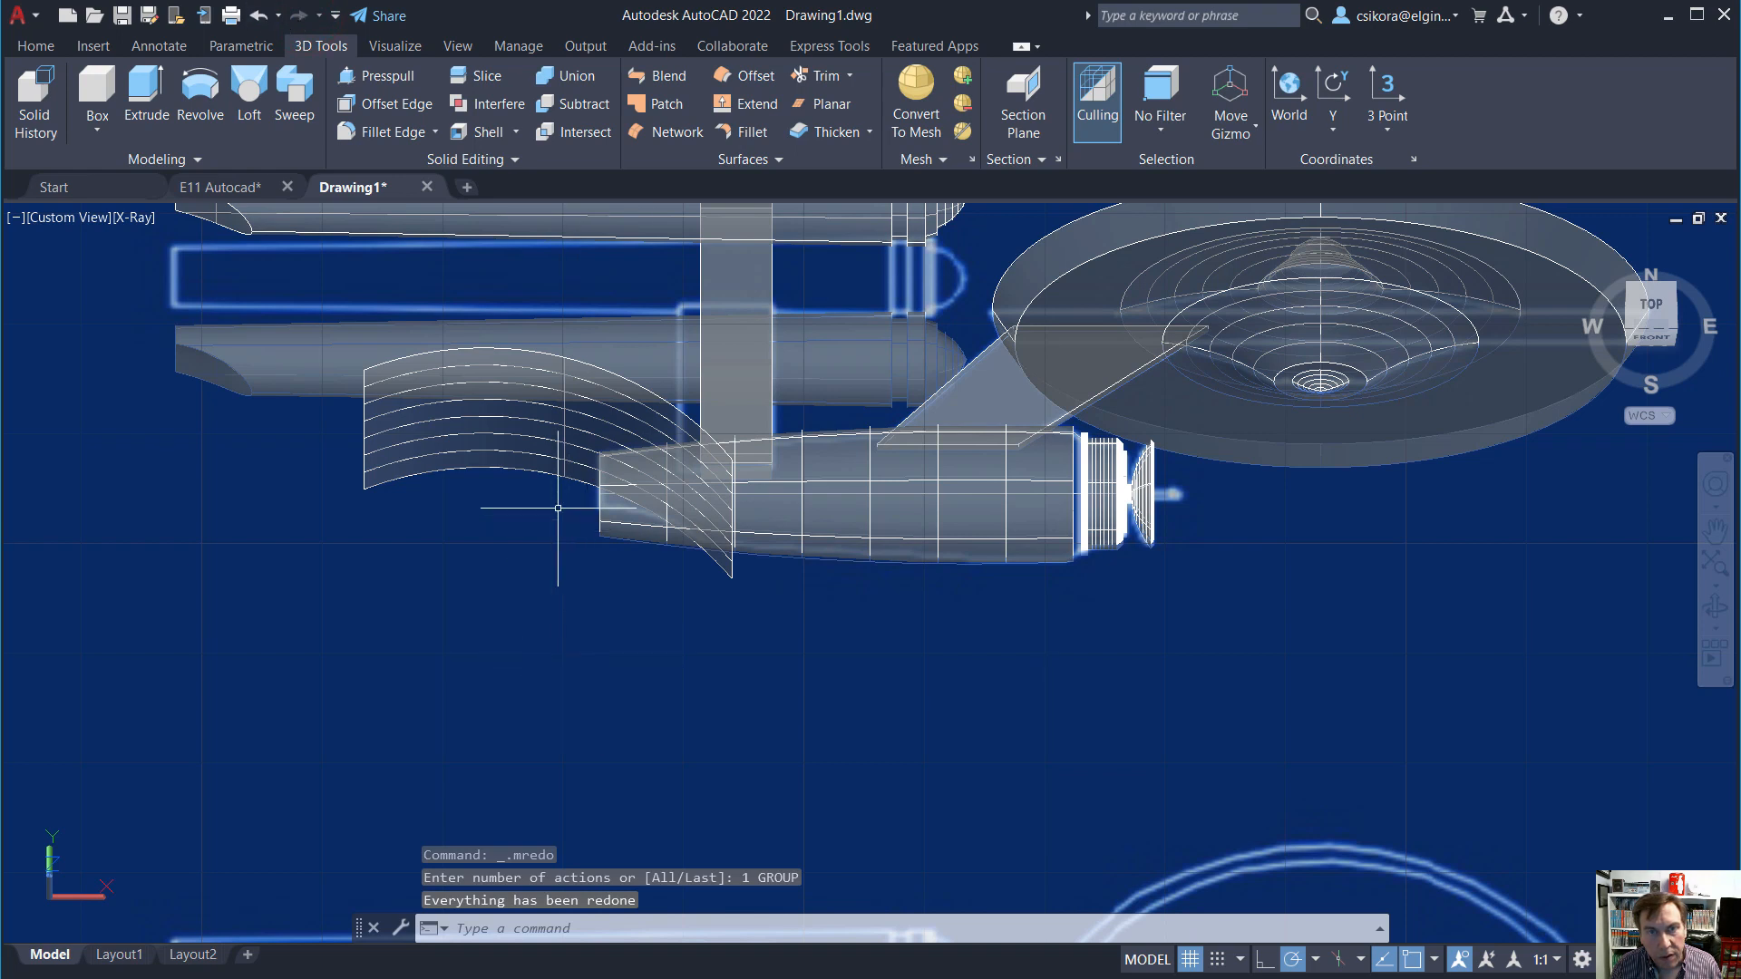
Presspull the arc at the base of the upper surface downward again into a lower curved surface through the secondary hull.
left_click(386, 77)
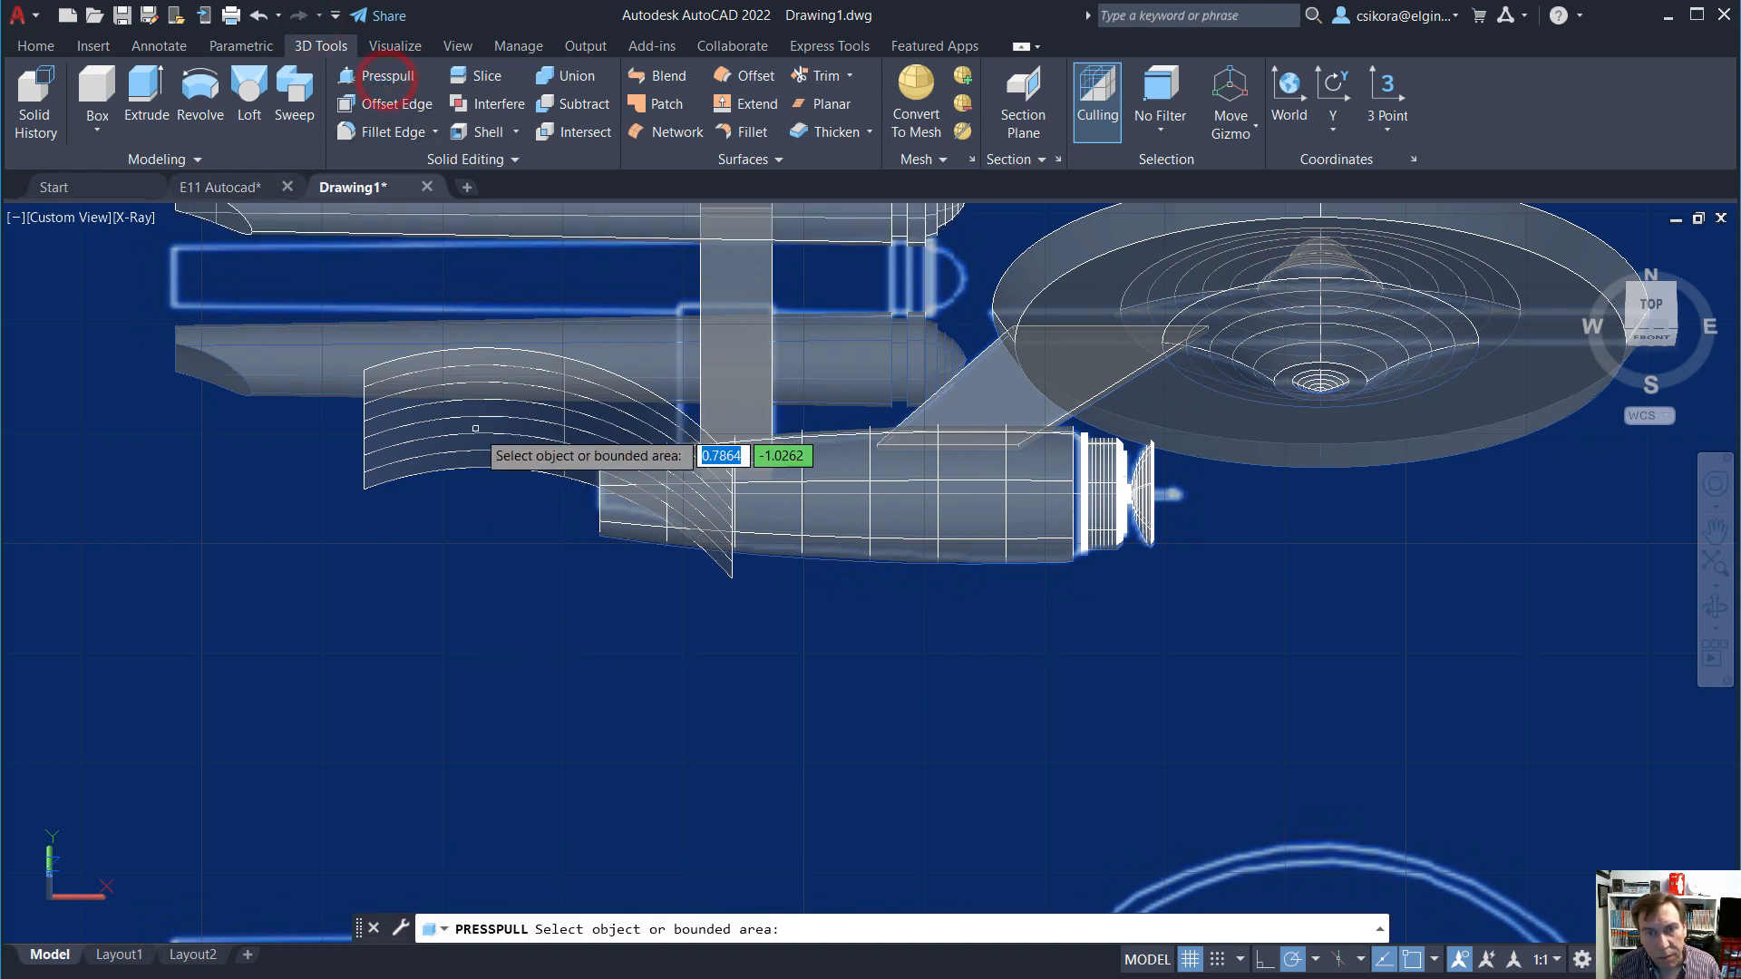
left_click(504, 469)
left_click(509, 596)
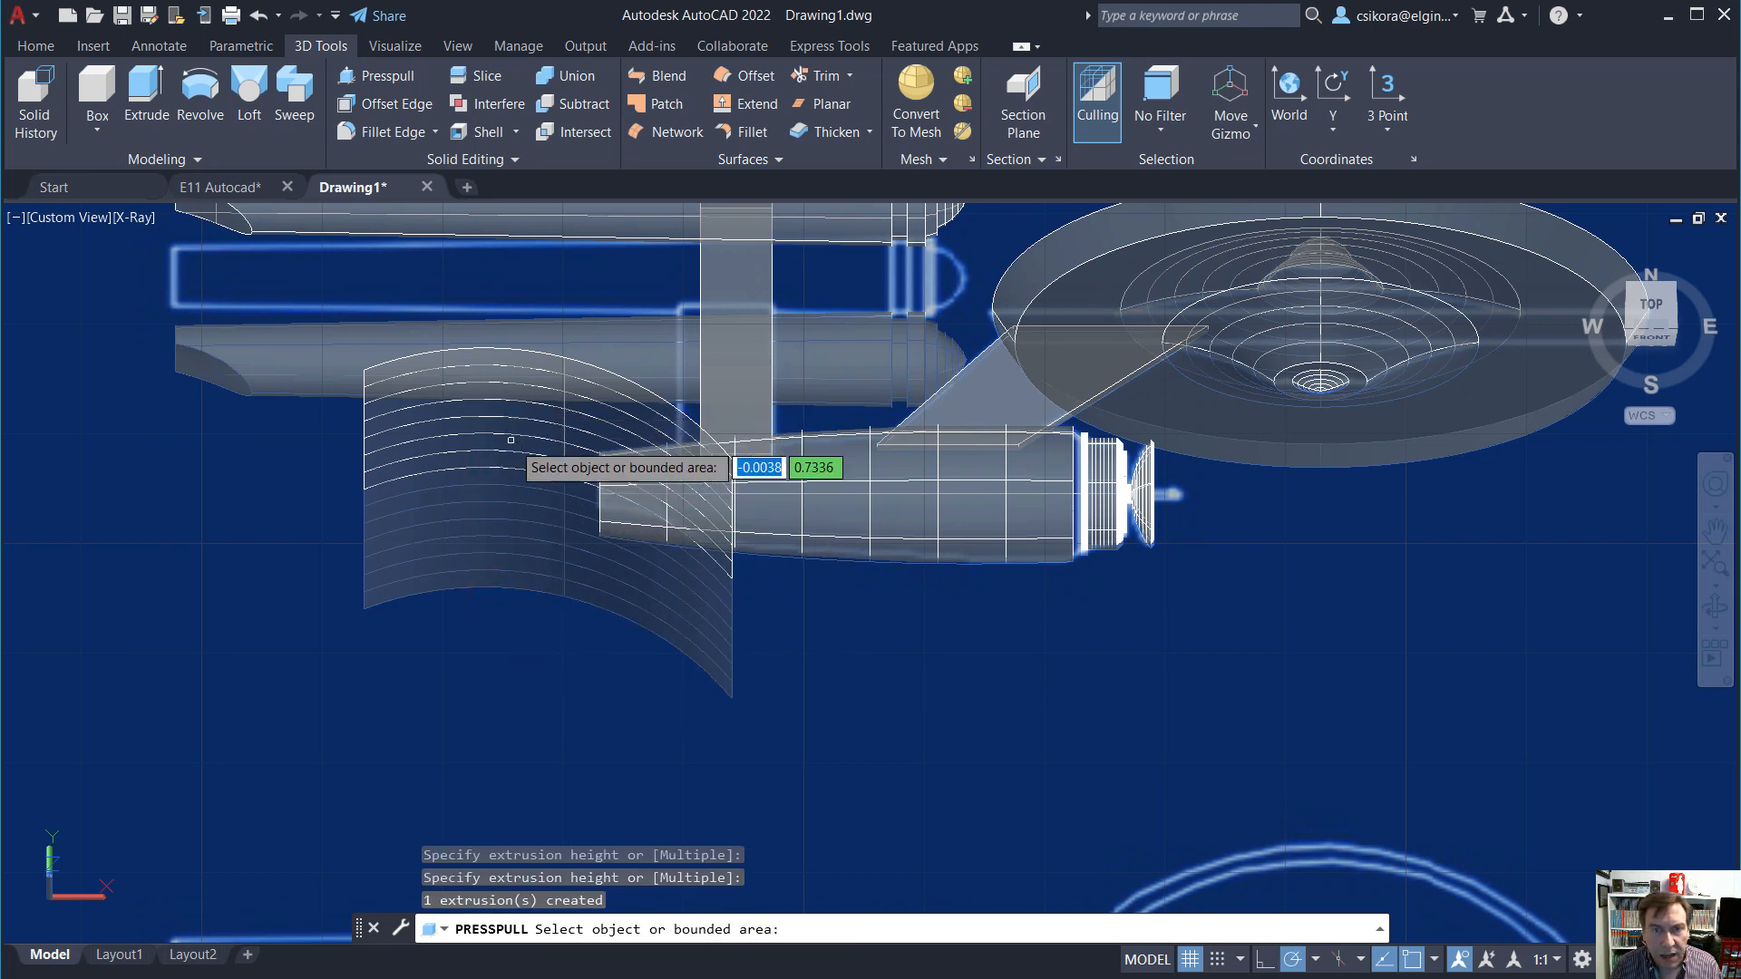
key("Return")
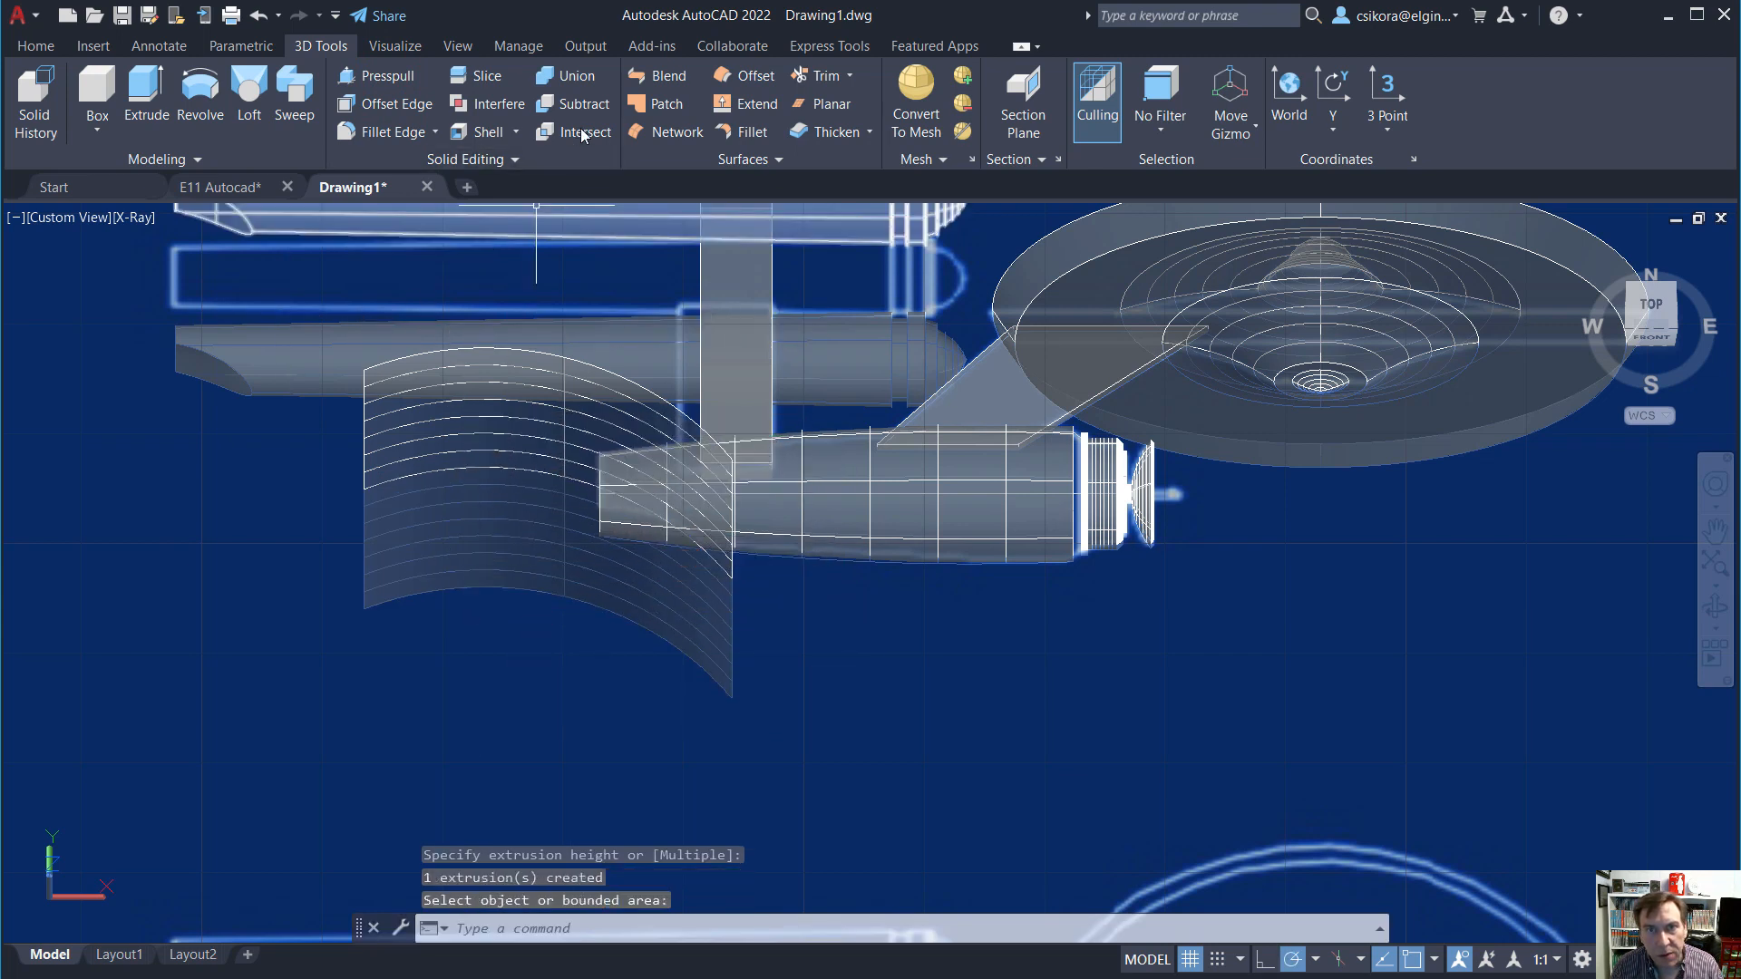
Union the upper and lower curved surfaces into one, continuing the operation despite the loss of associativity.
left_click(579, 80)
left_click(468, 434)
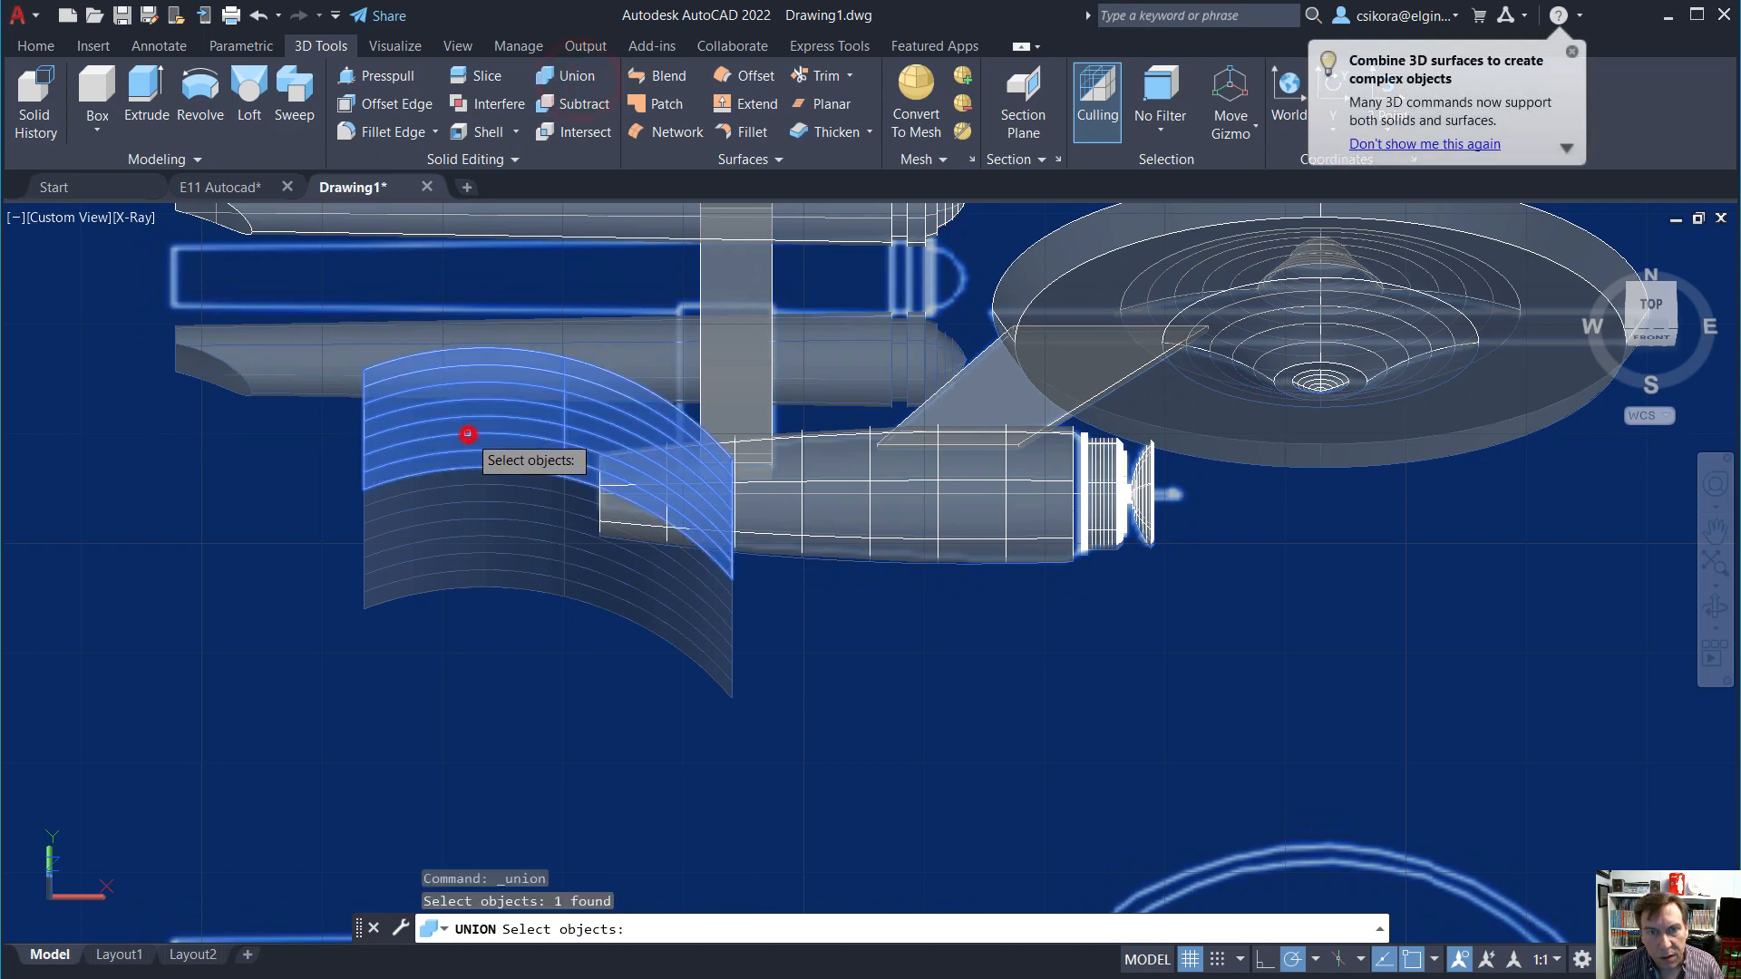
left_click(466, 505)
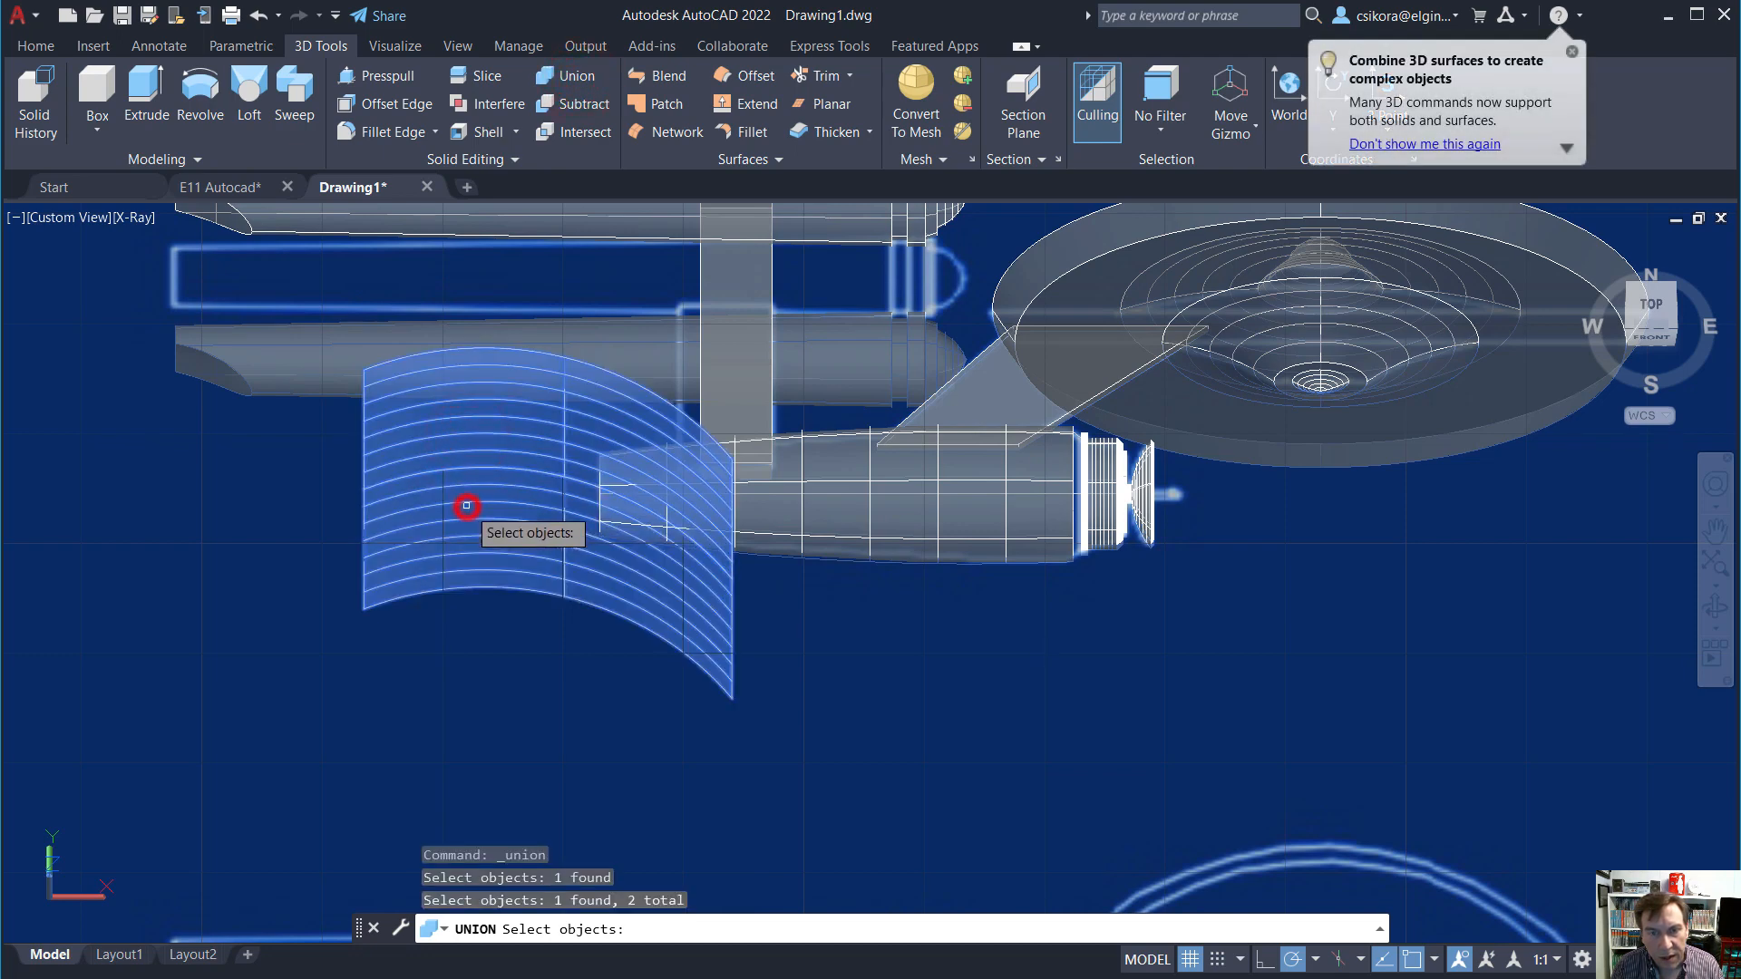
key("Return")
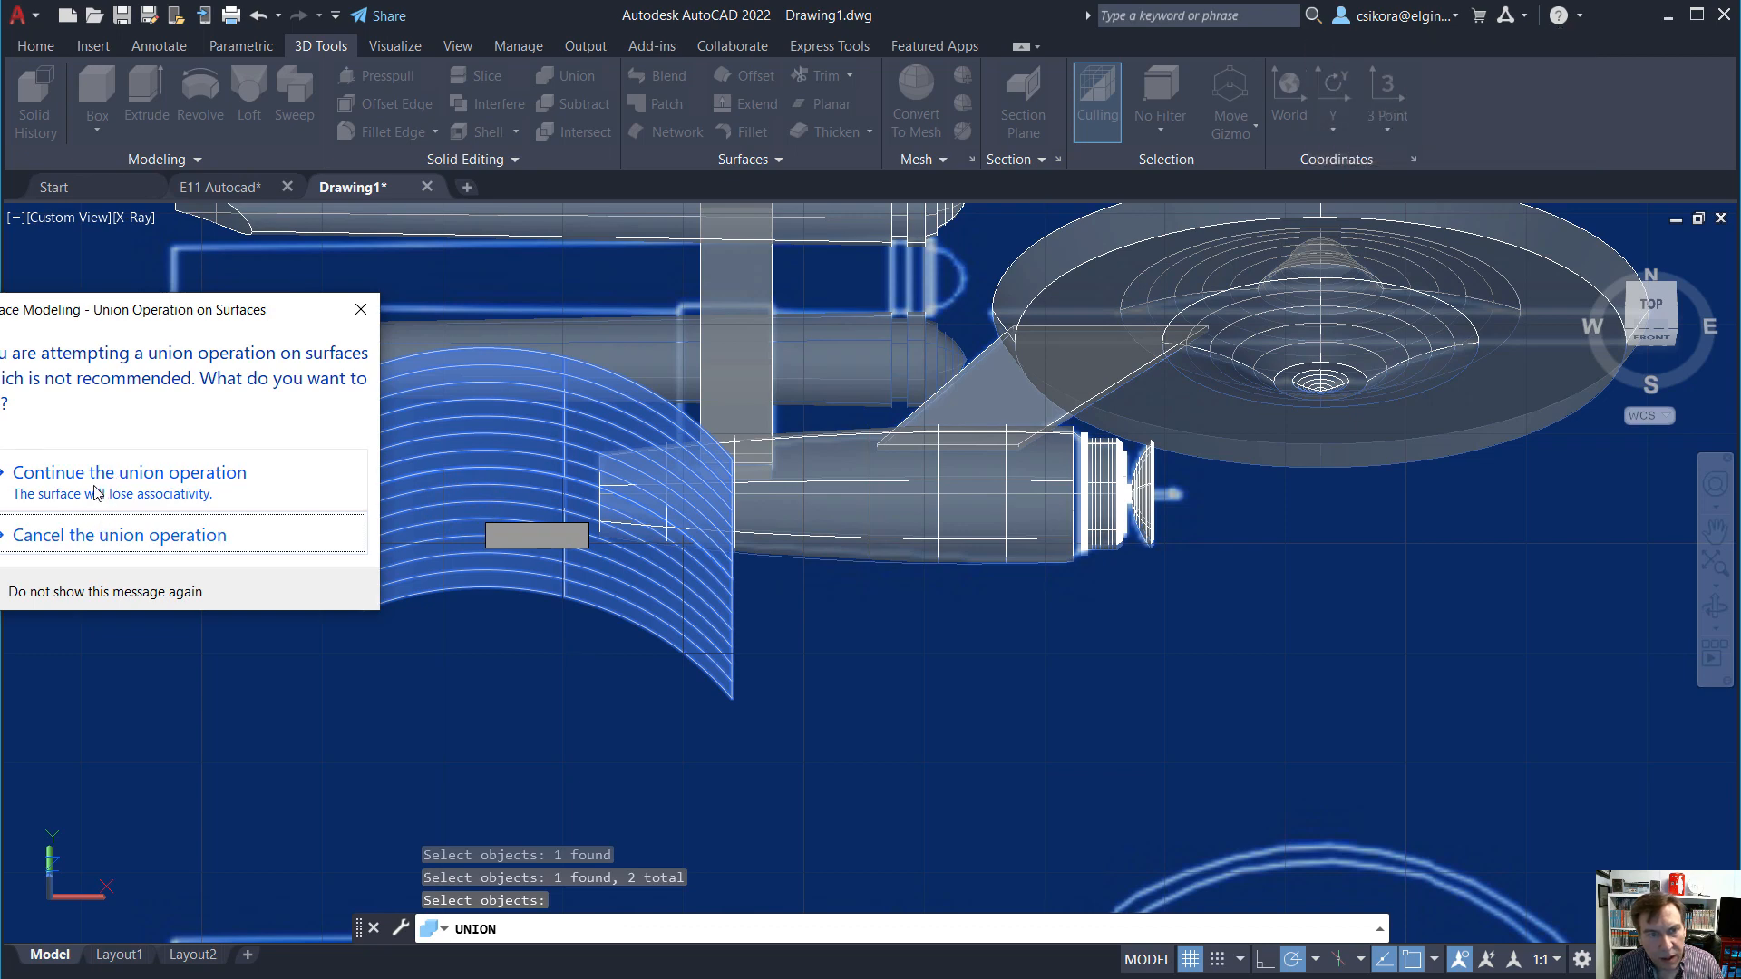
left_click(93, 483)
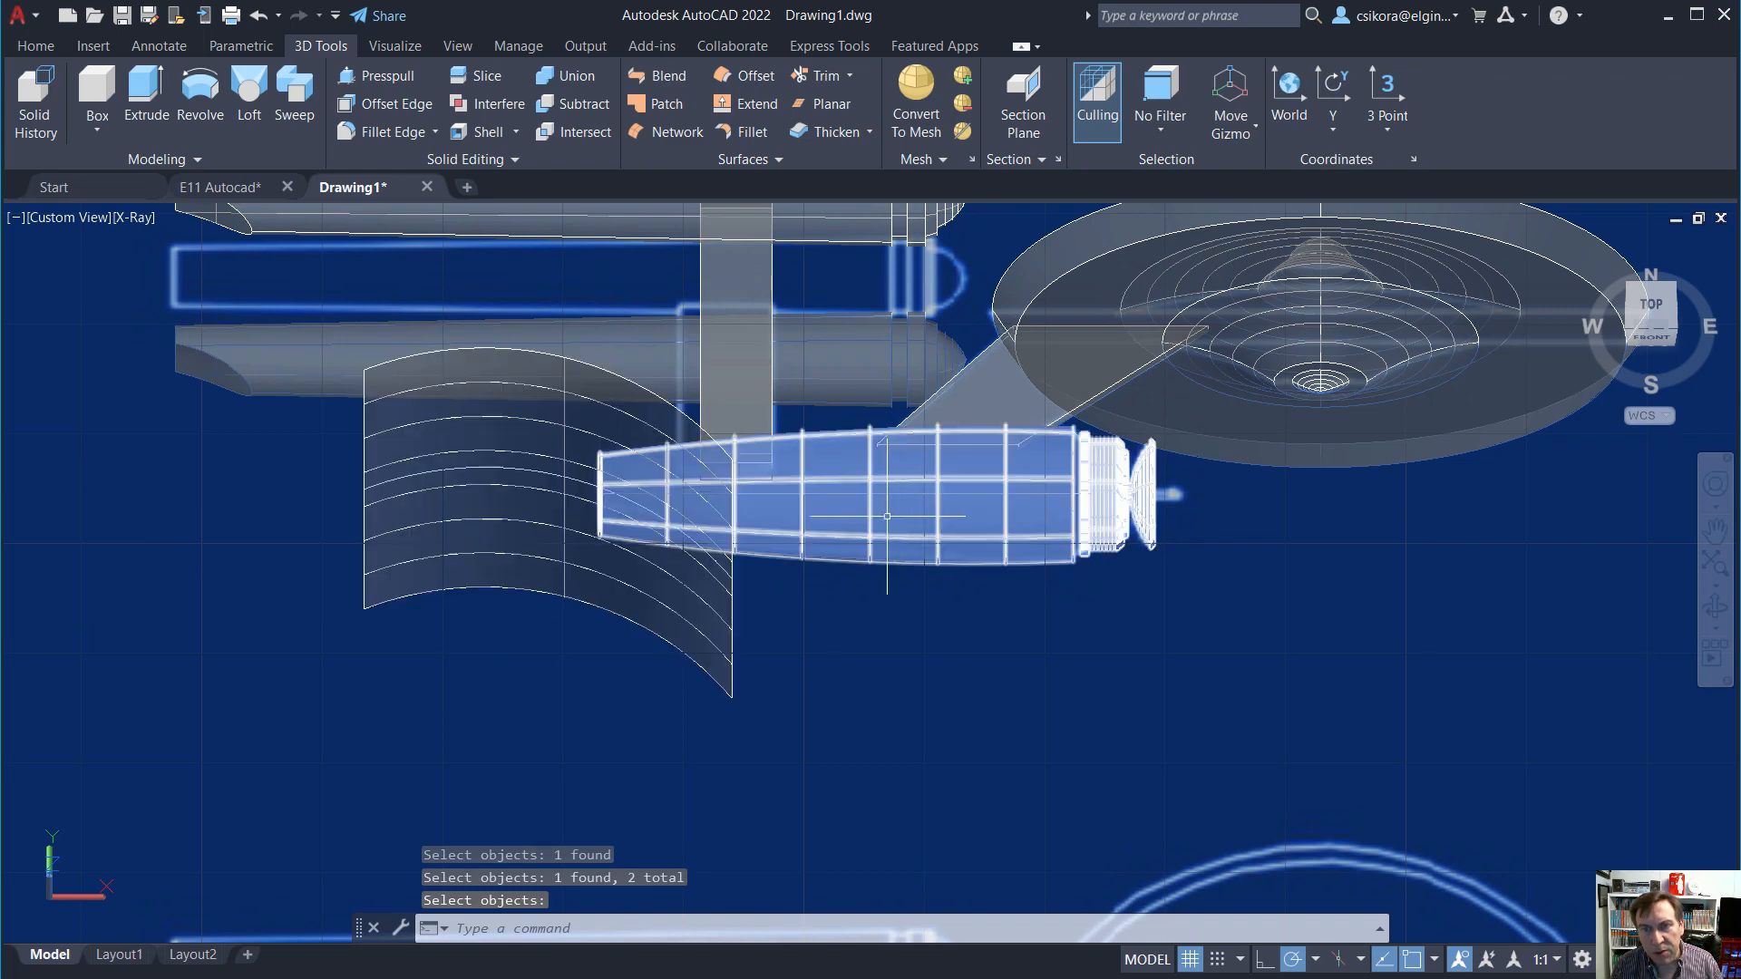
Surface-trim the secondary hull with the curved surface as cutter, removing the hull's lower rear portion.
middle_click_drag(702, 372, 724, 414, "shift")
key("Escape")
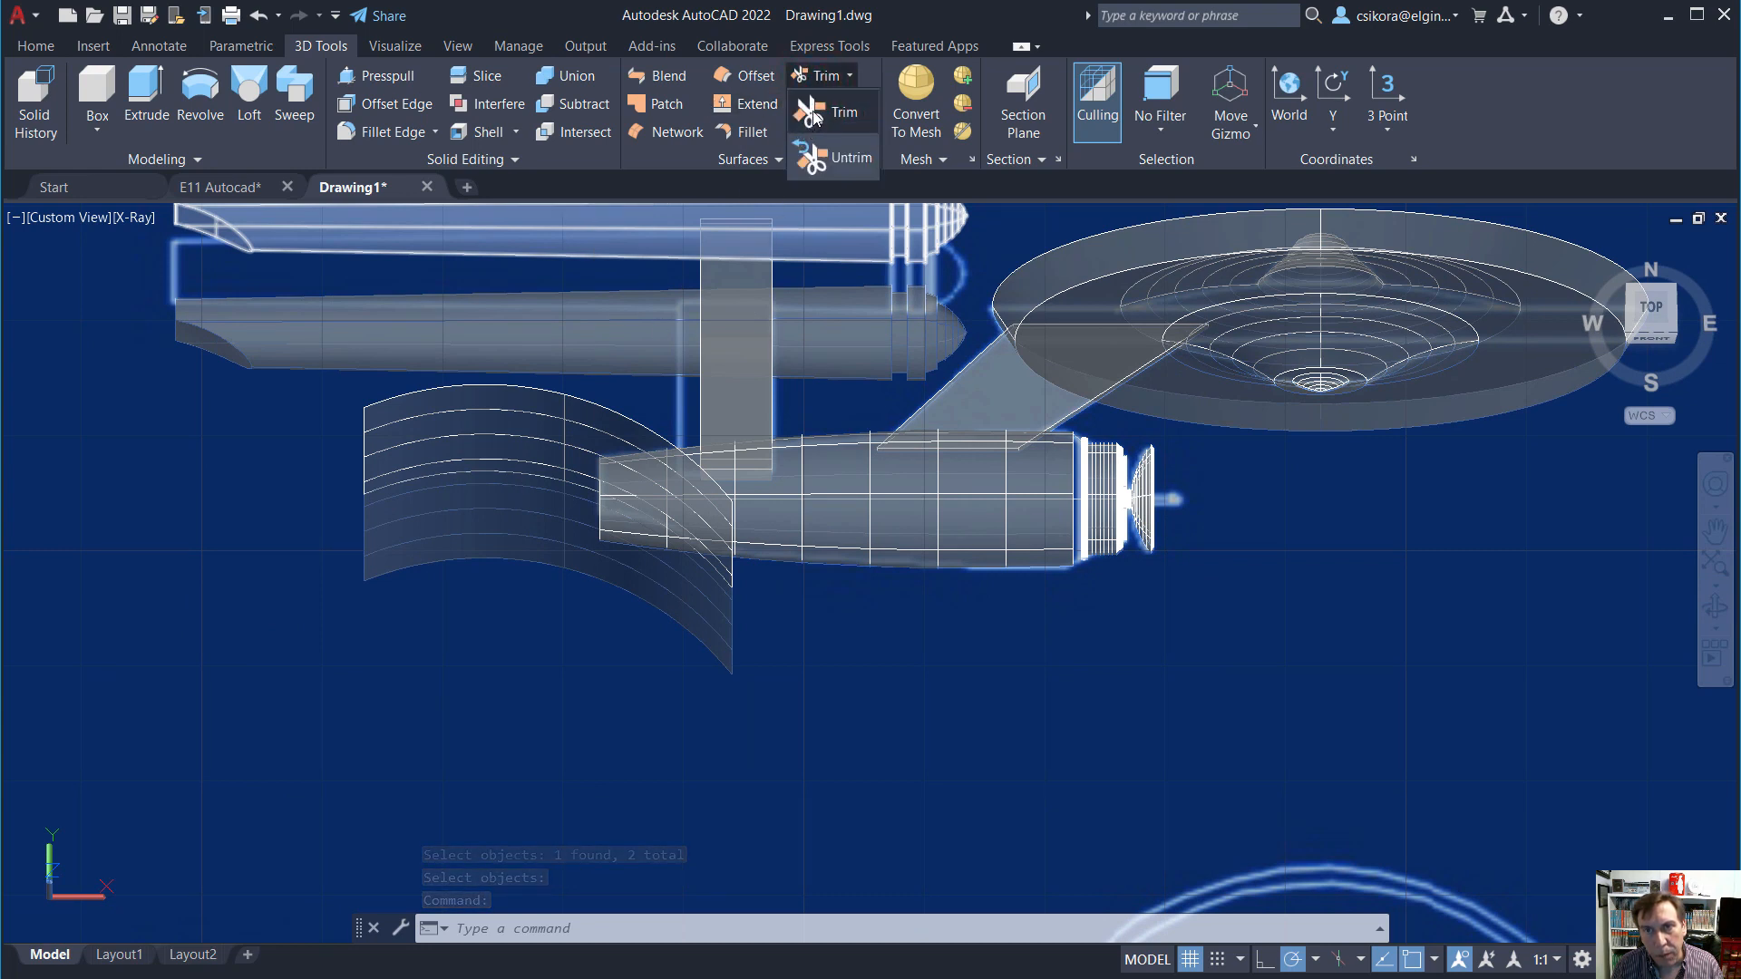
left_click(814, 109)
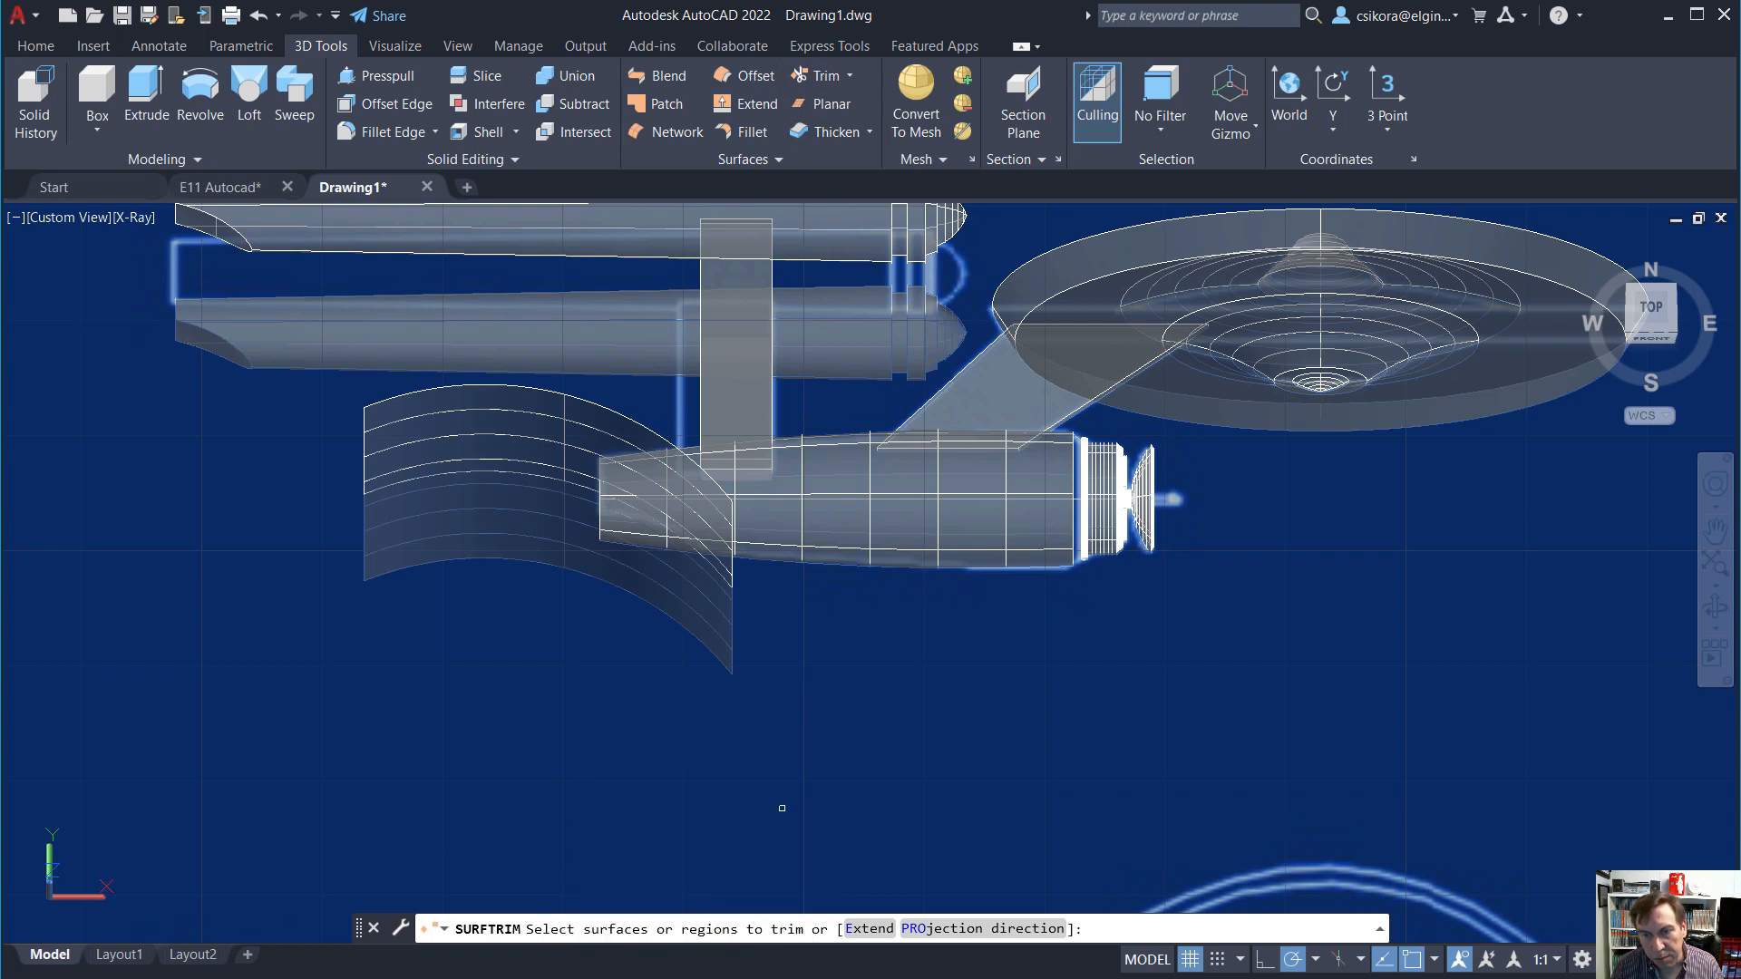
left_click(786, 510)
key("Return")
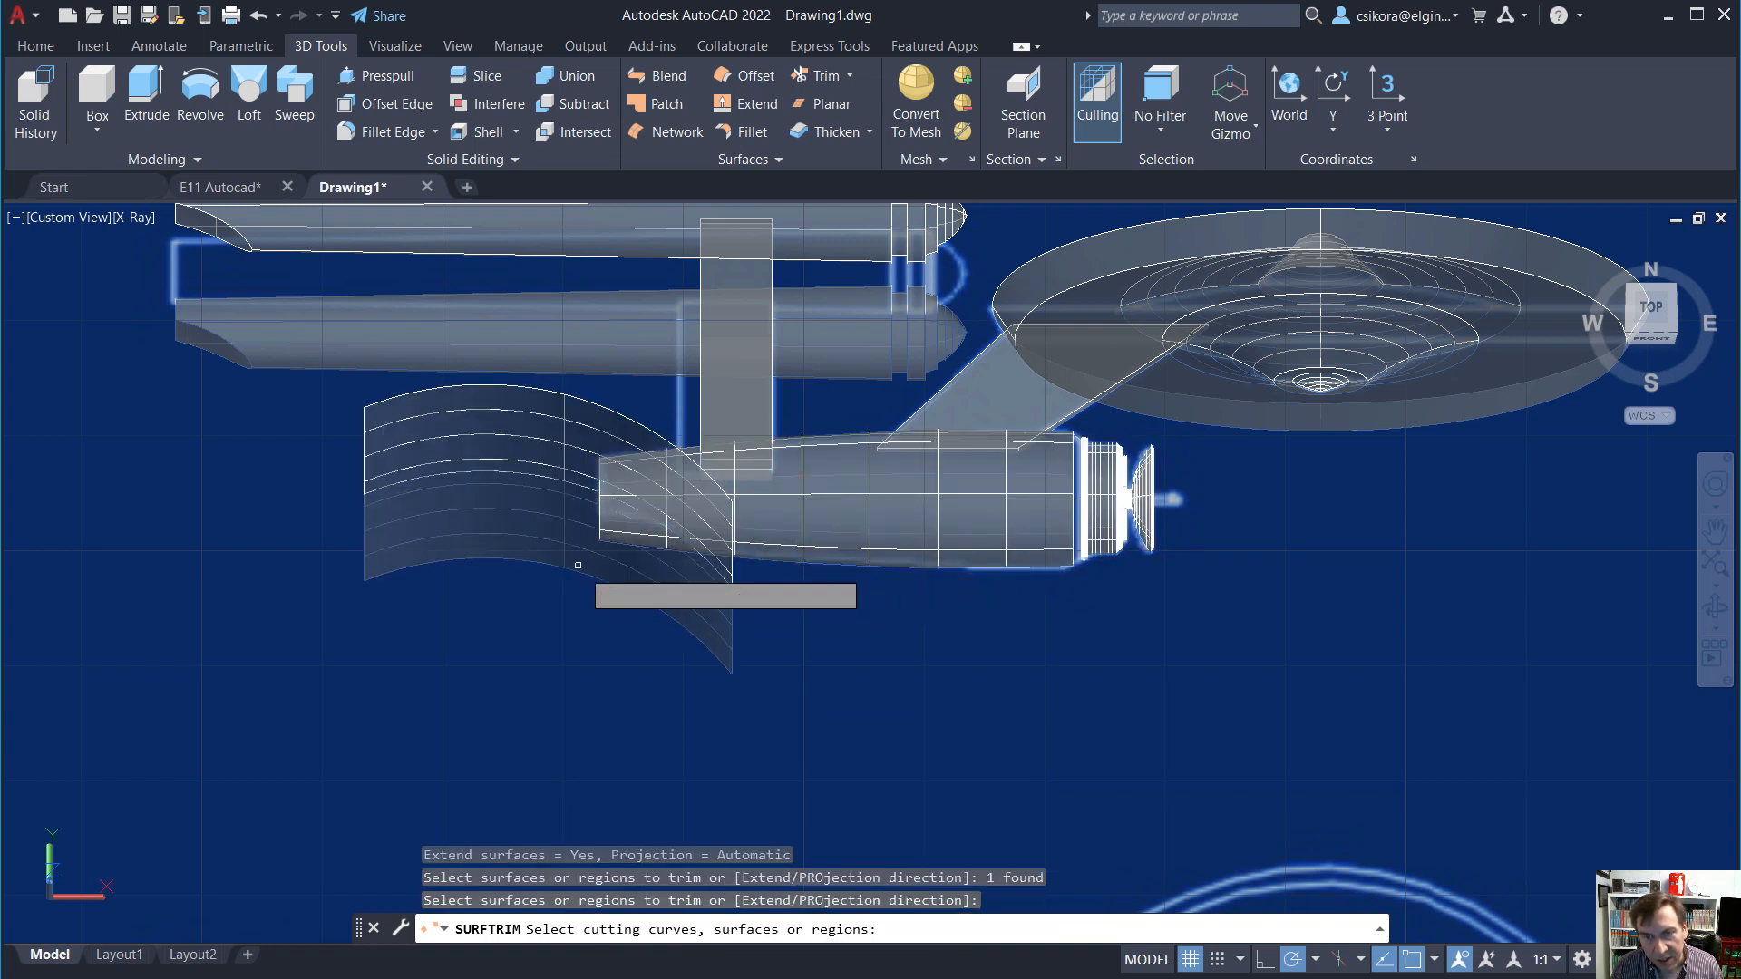
left_click(562, 547)
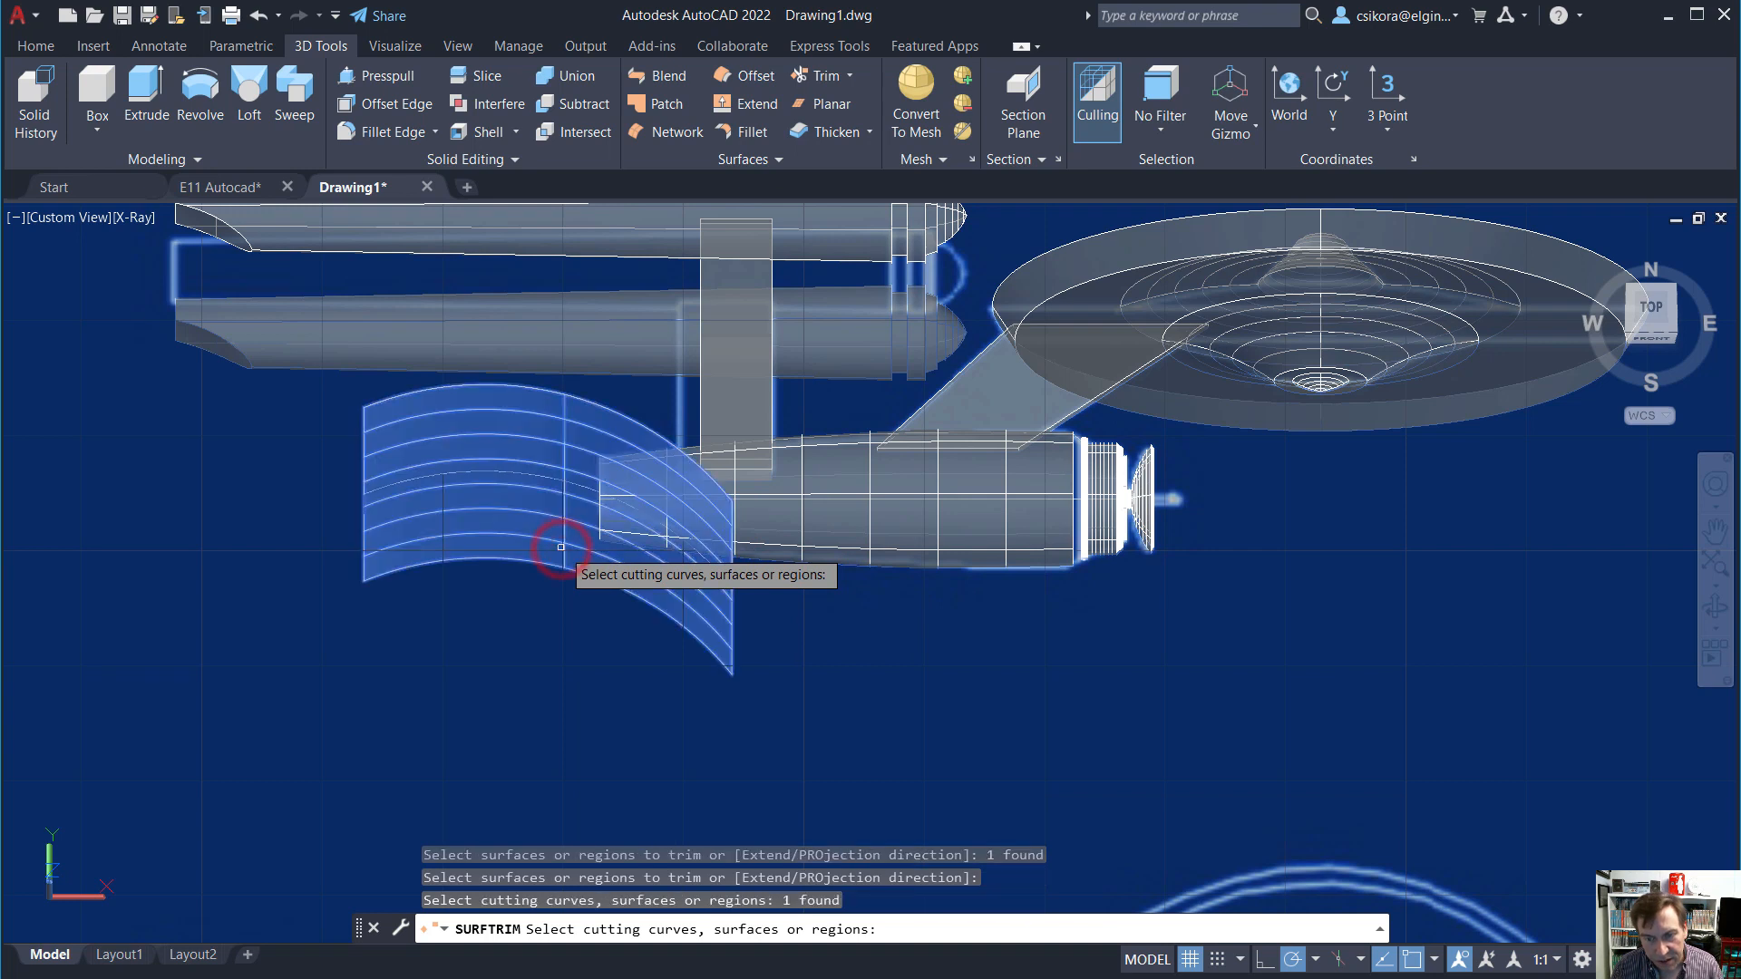
key("Return")
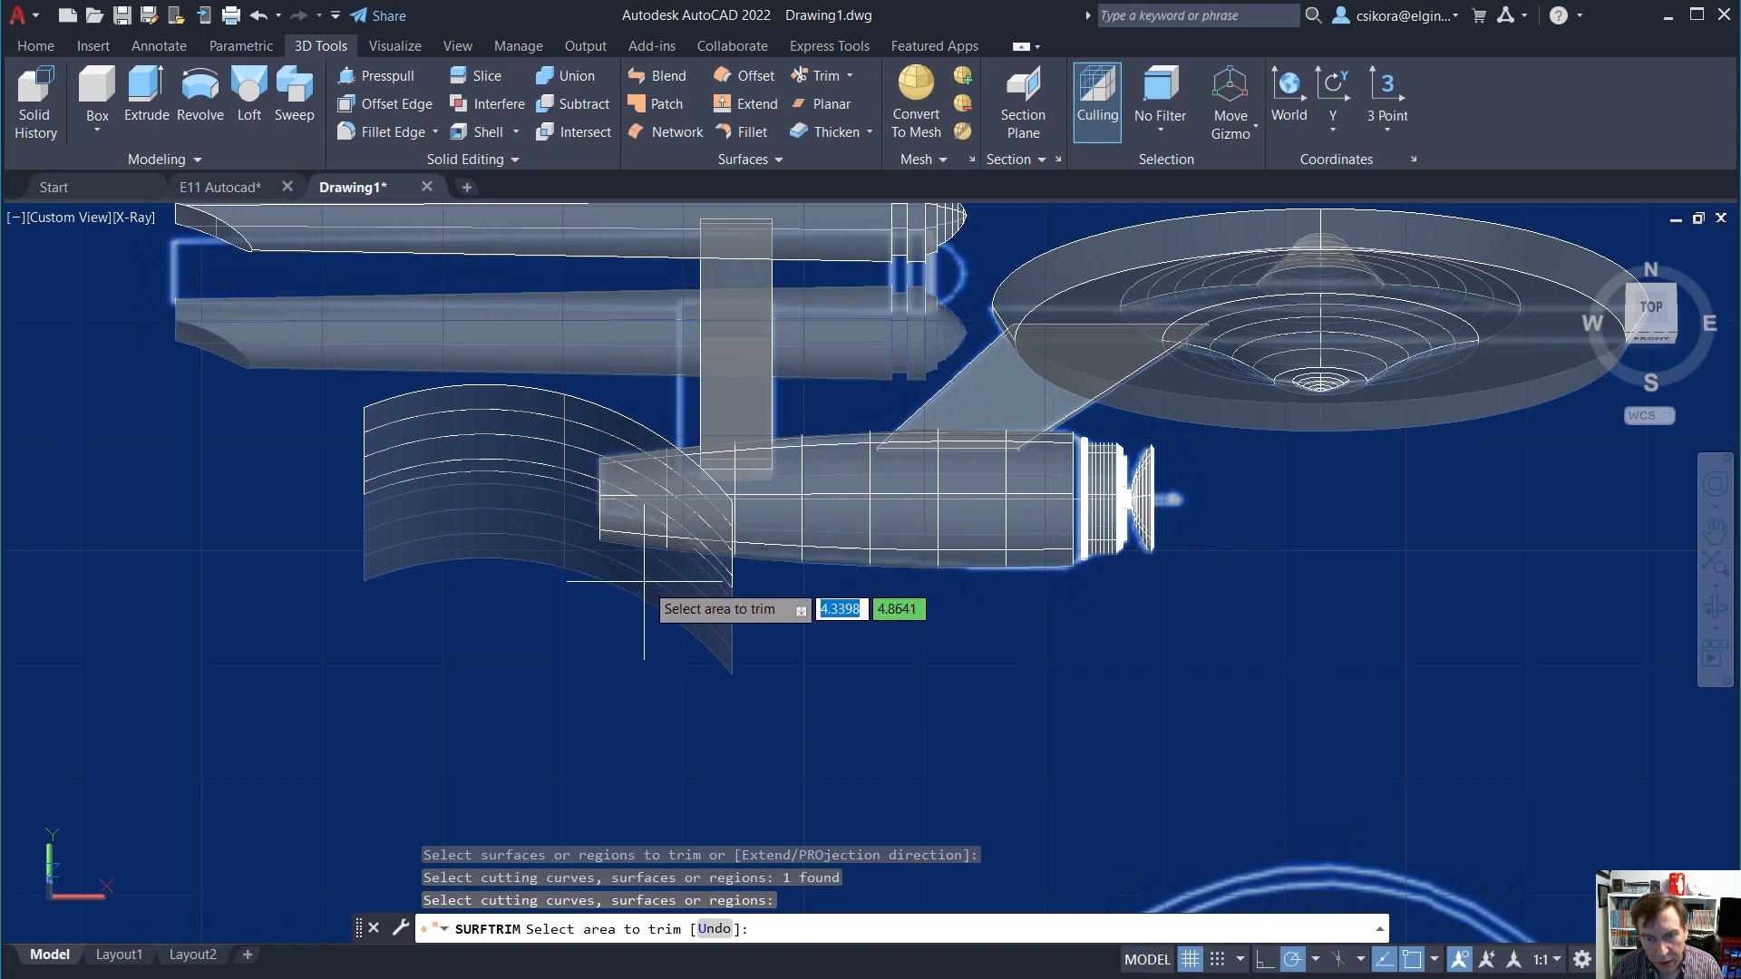
left_click(613, 526)
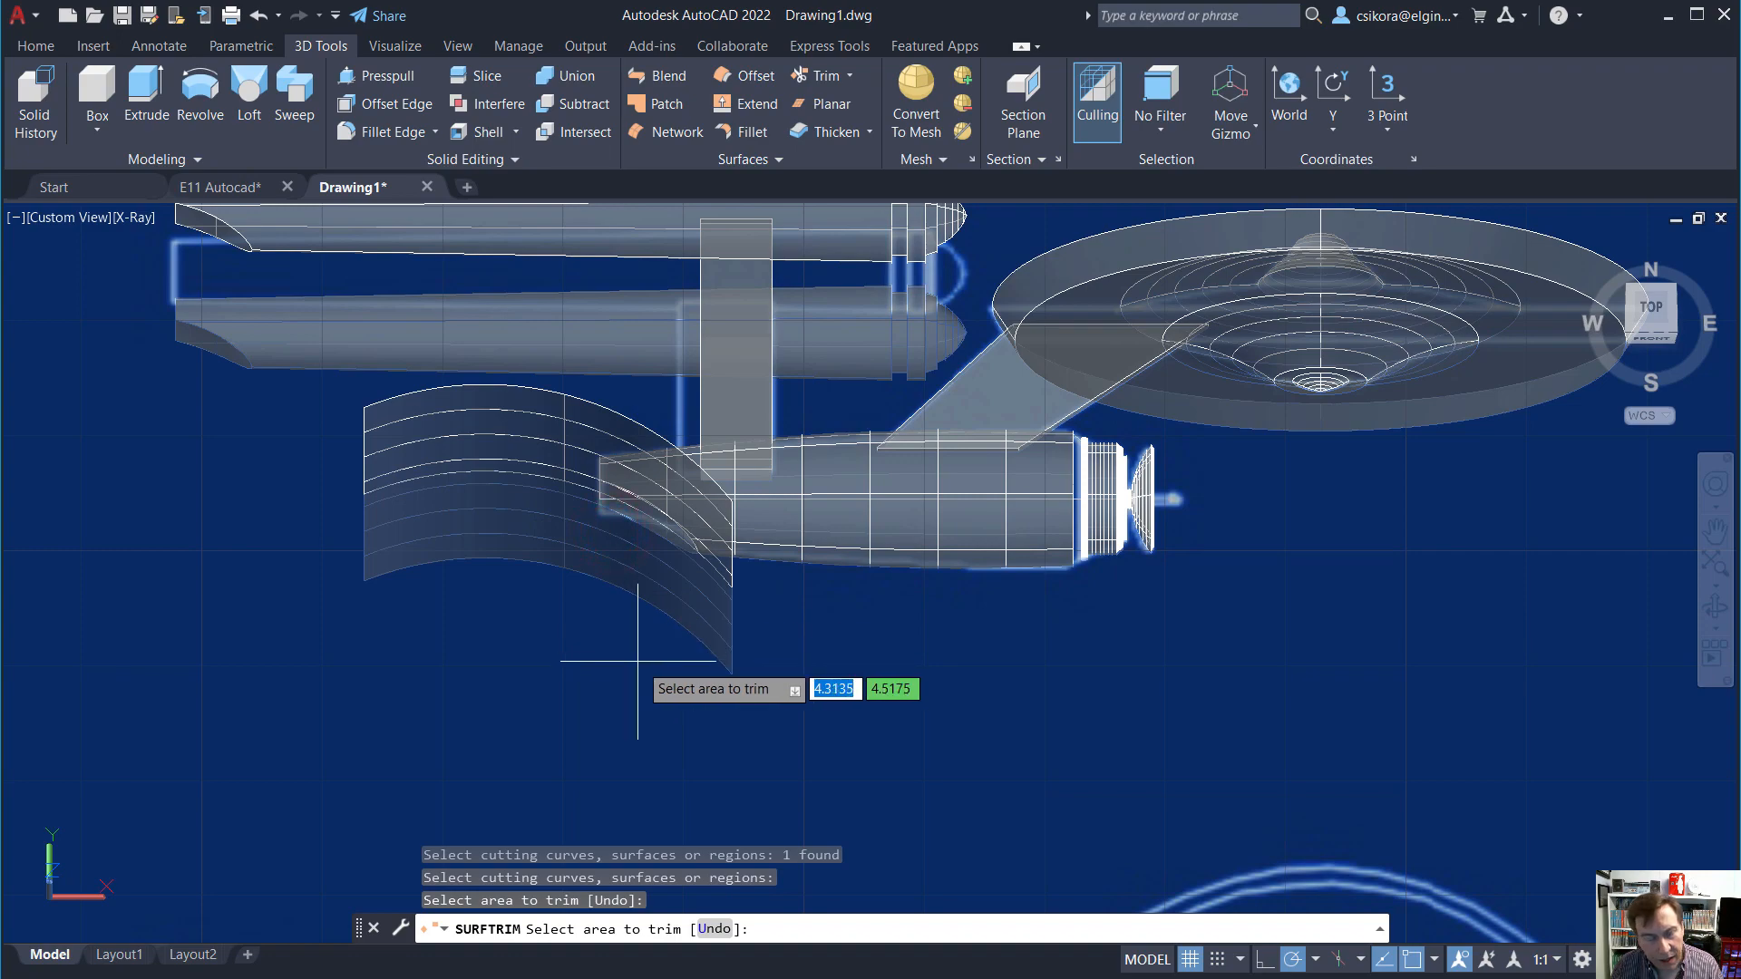
middle_click_drag(637, 661, 609, 560, "shift")
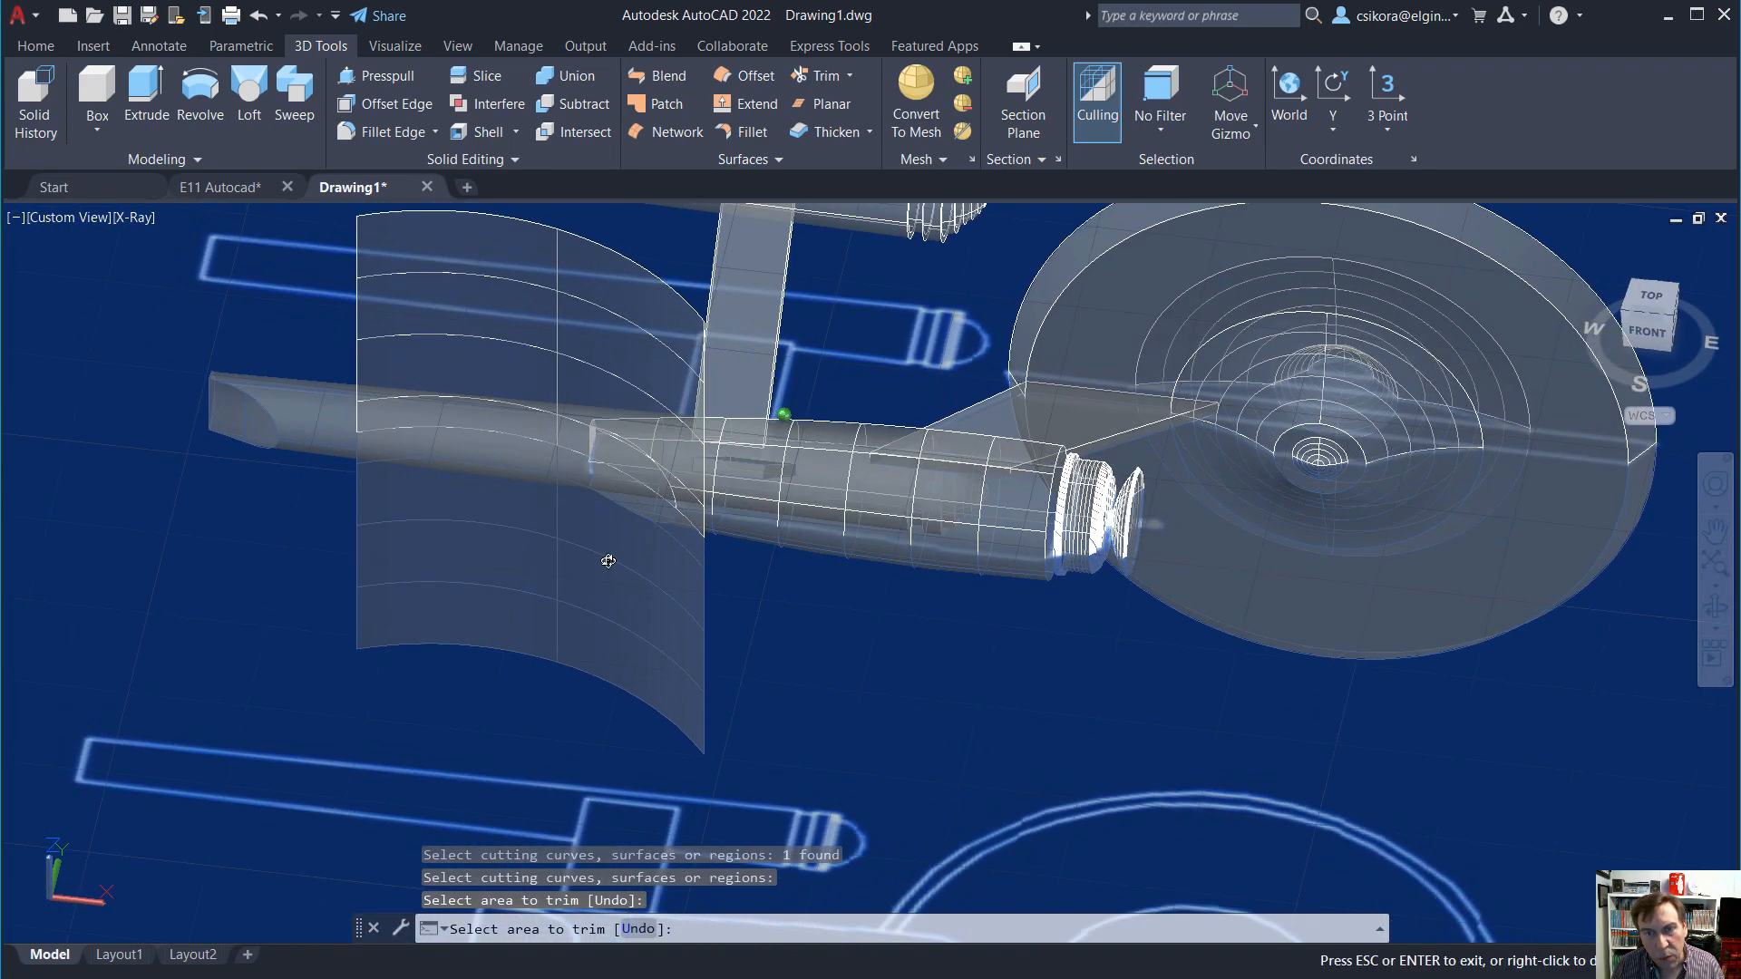
scroll(634, 472, "up", 2)
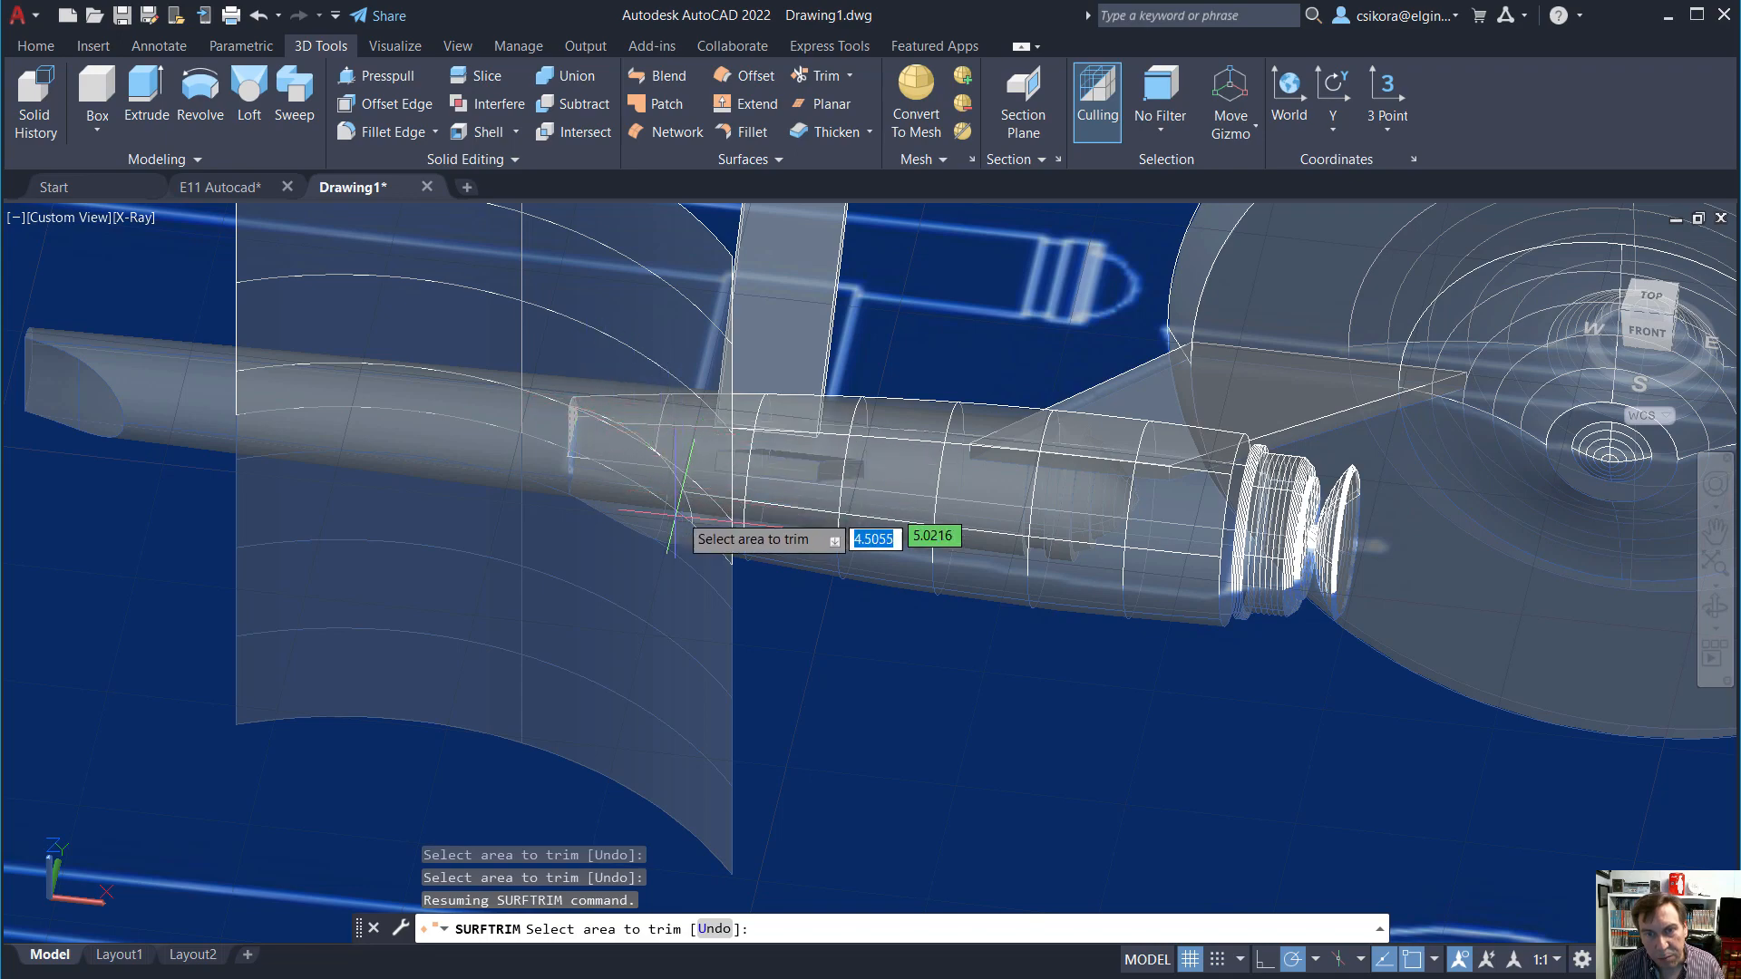
mouse_move(571, 473)
middle_mouse_down("shift")
mouse_move(671, 509)
mouse_move(699, 498)
mouse_move(599, 453)
middle_mouse_up("shift")
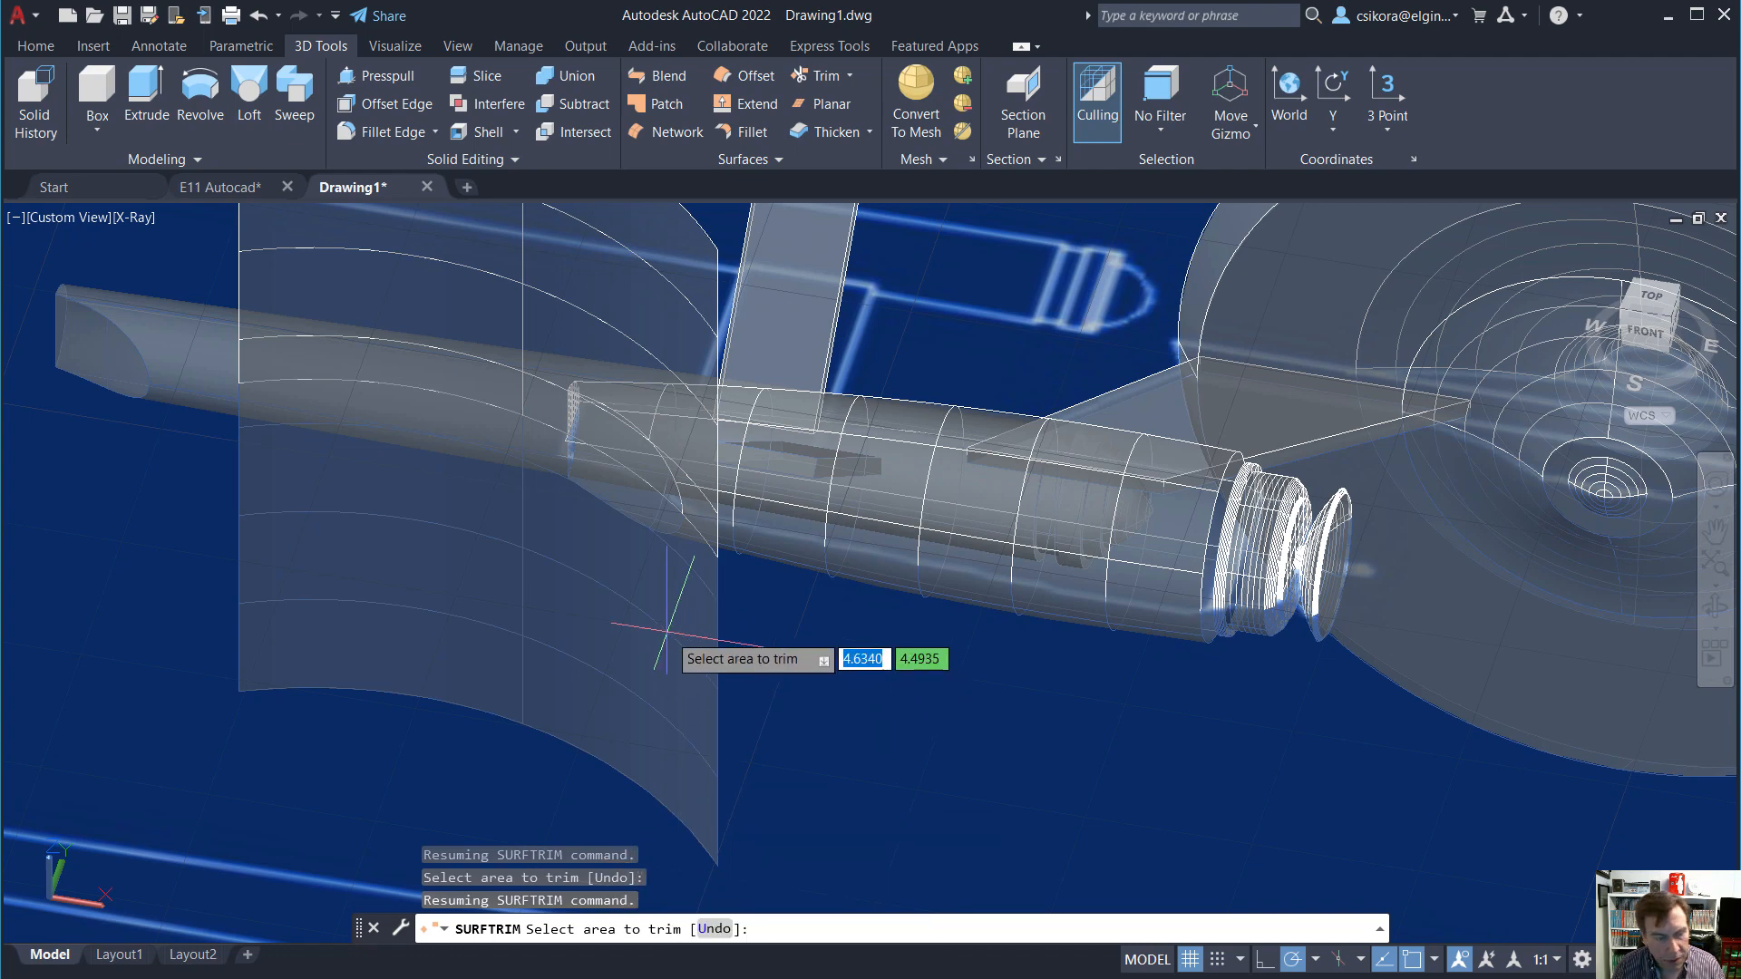
key("Escape")
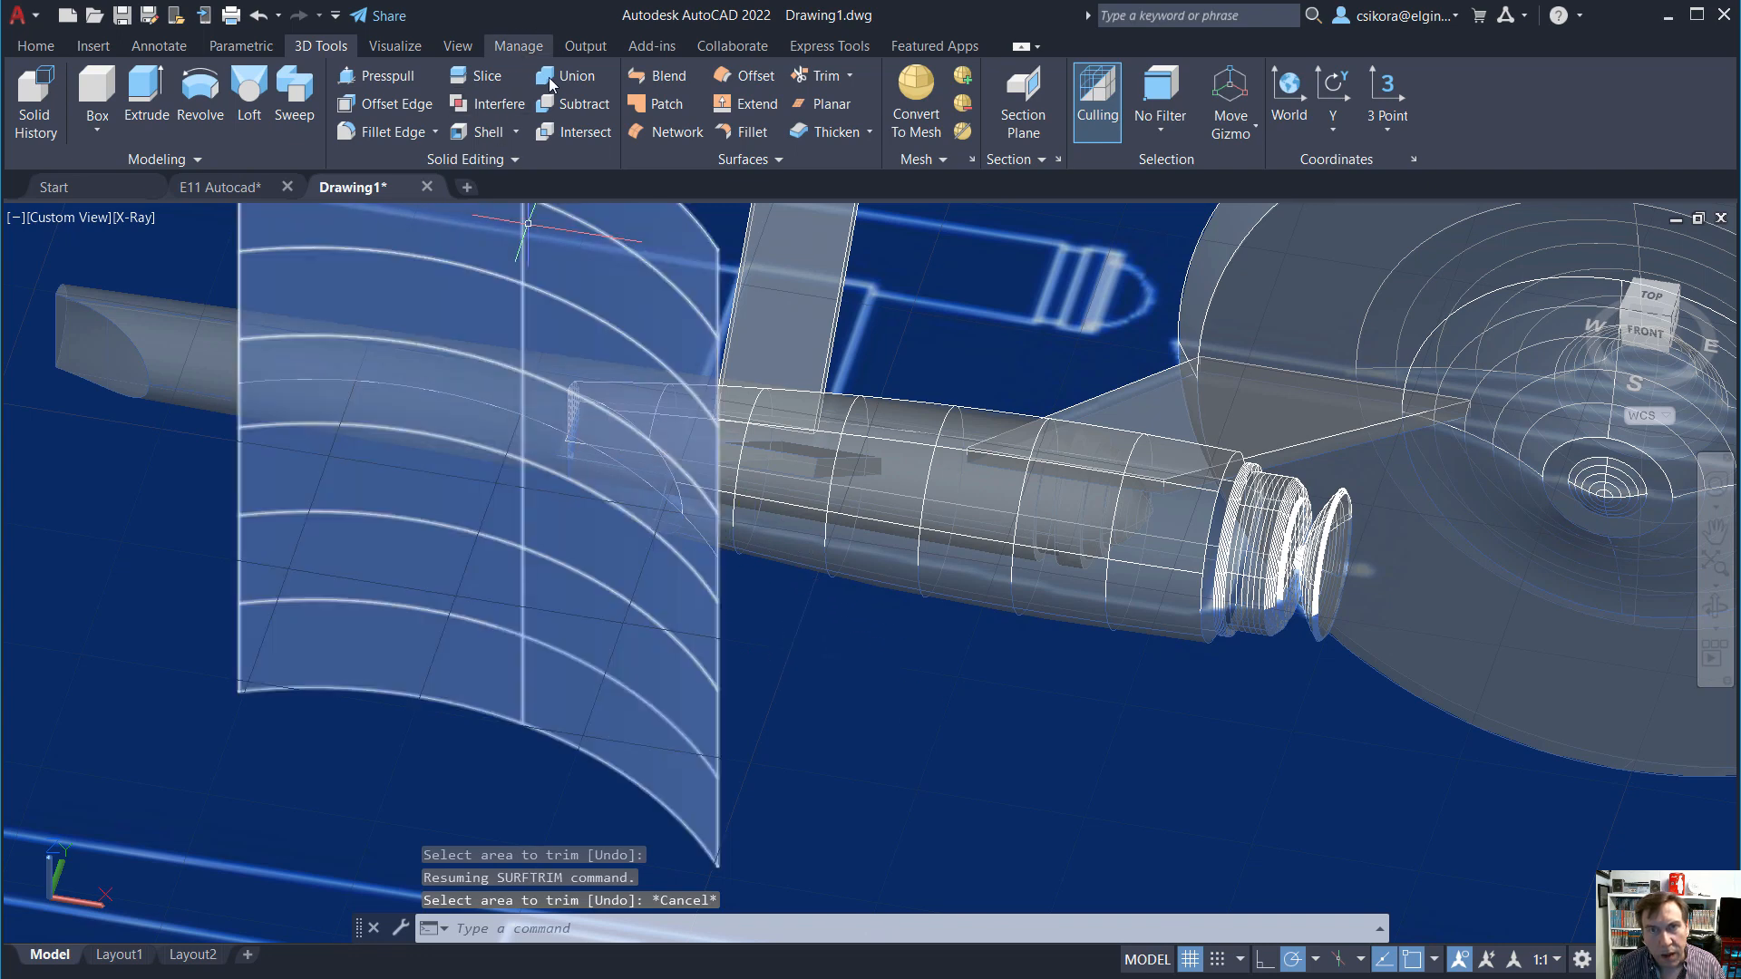
Surface-trim the curved surface with the secondary hull as cutter, removing the area that extends outside the hull.
left_click(820, 78)
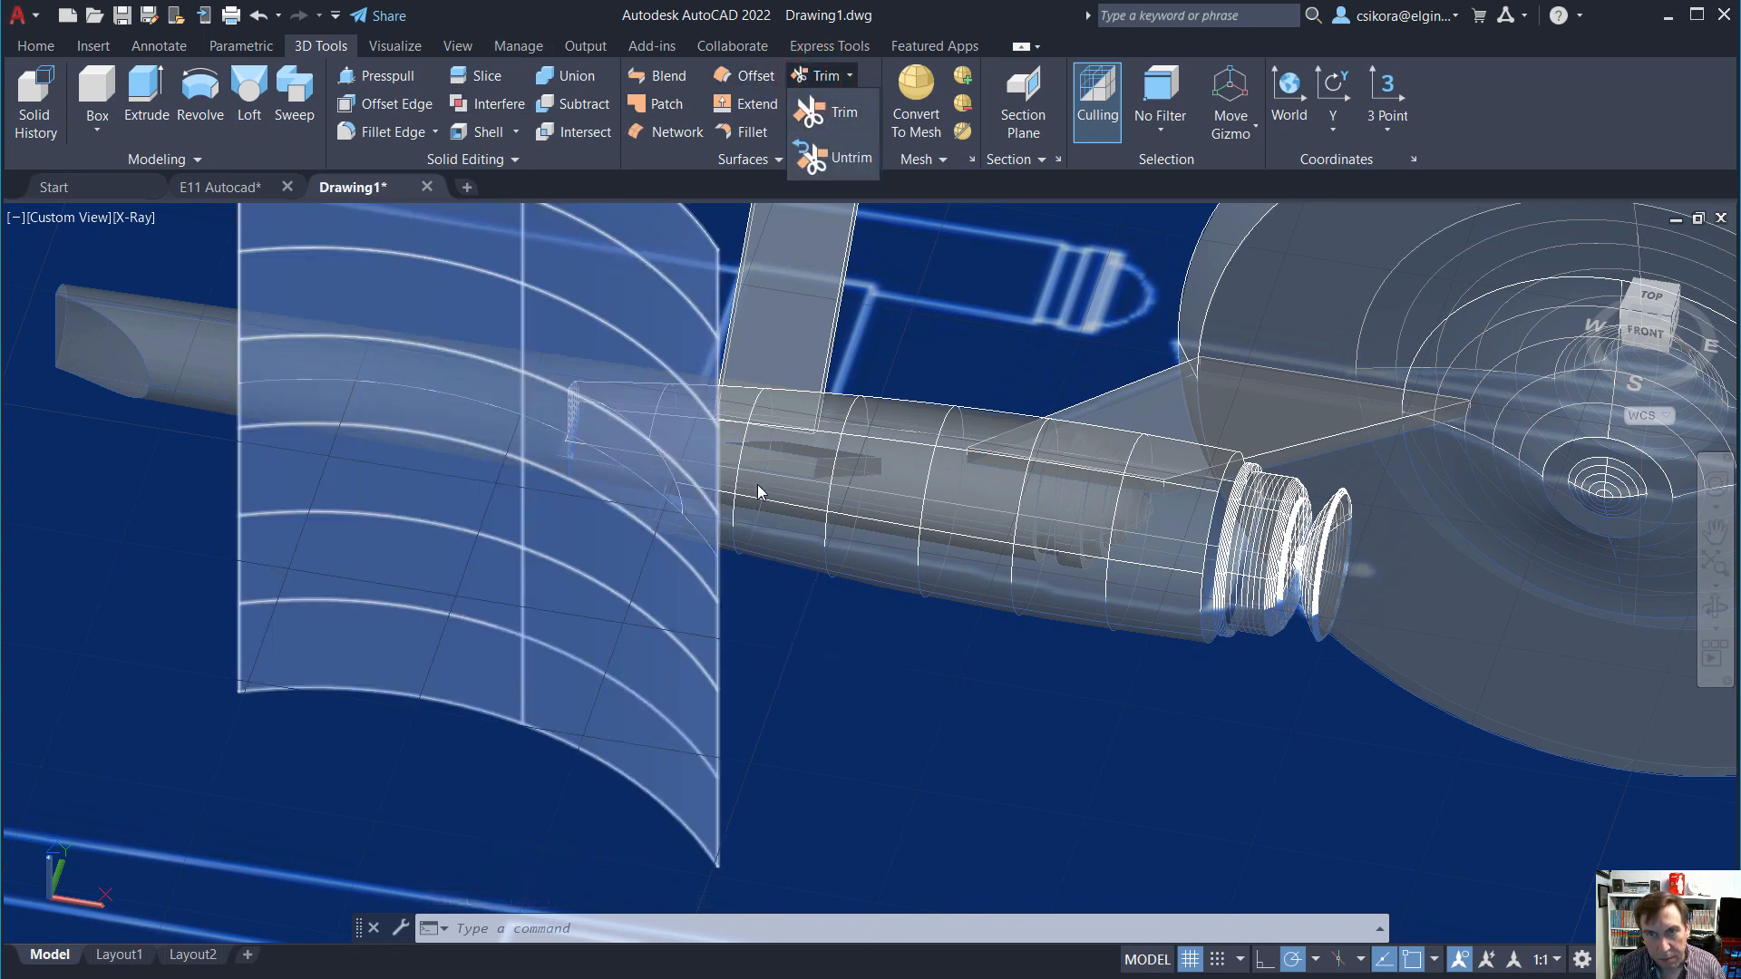
left_click(823, 110)
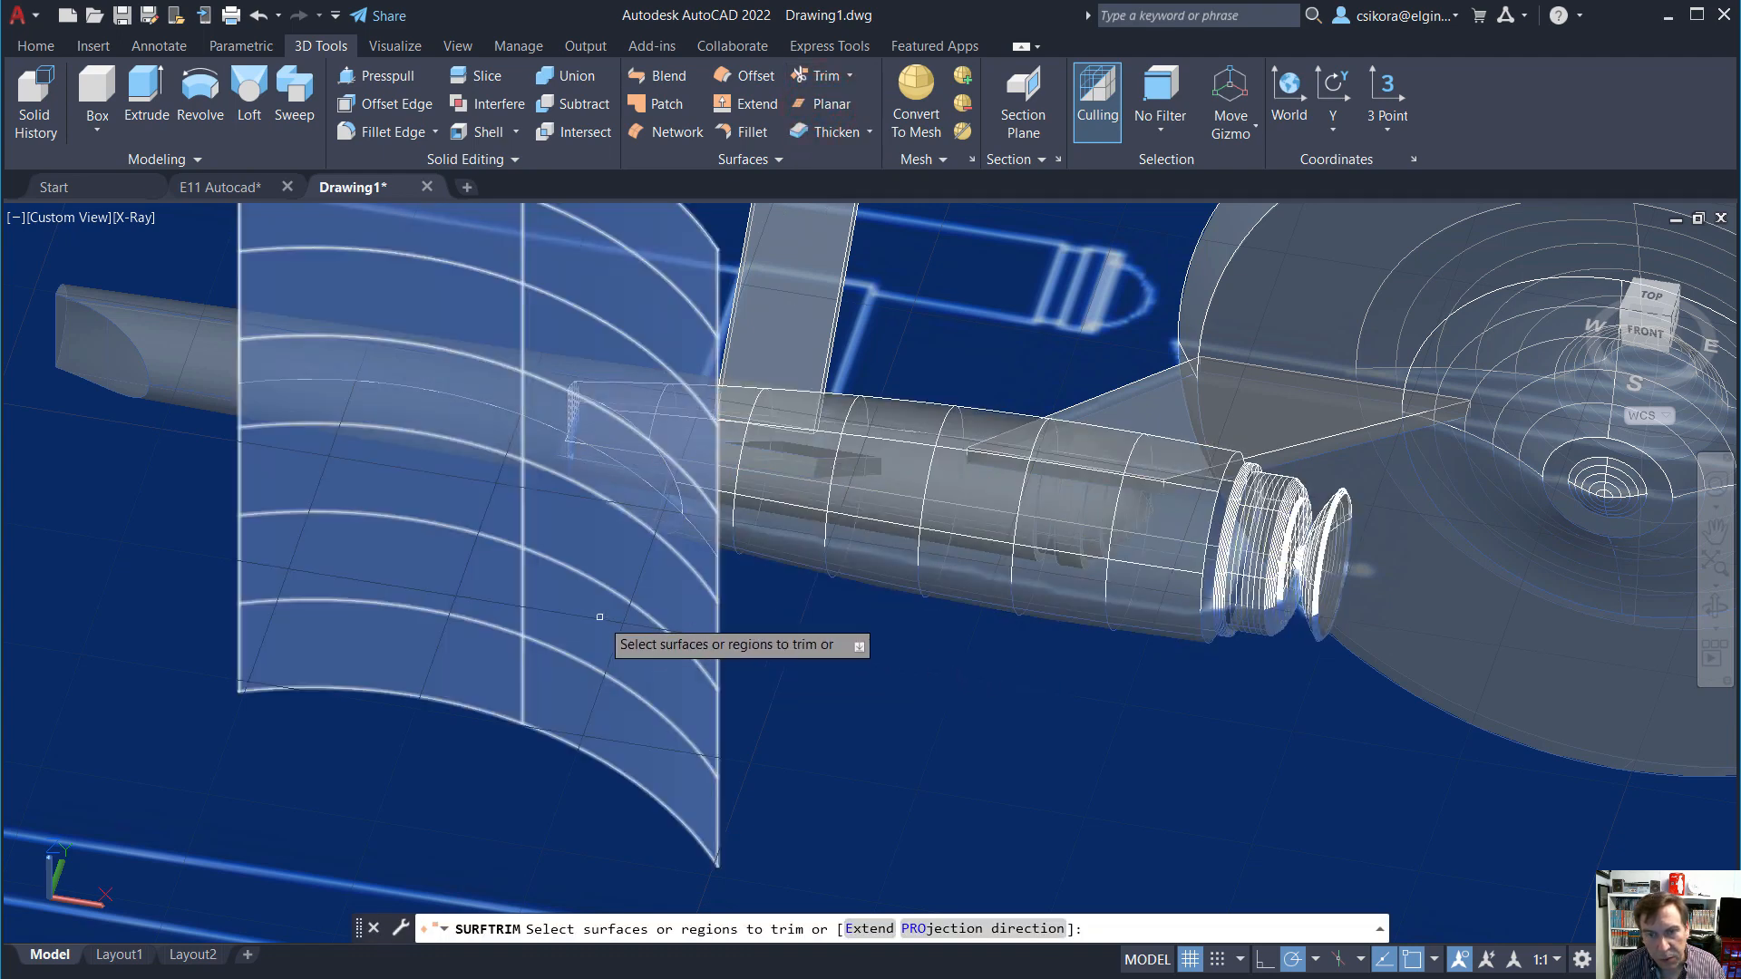
left_click(600, 617)
key("Return")
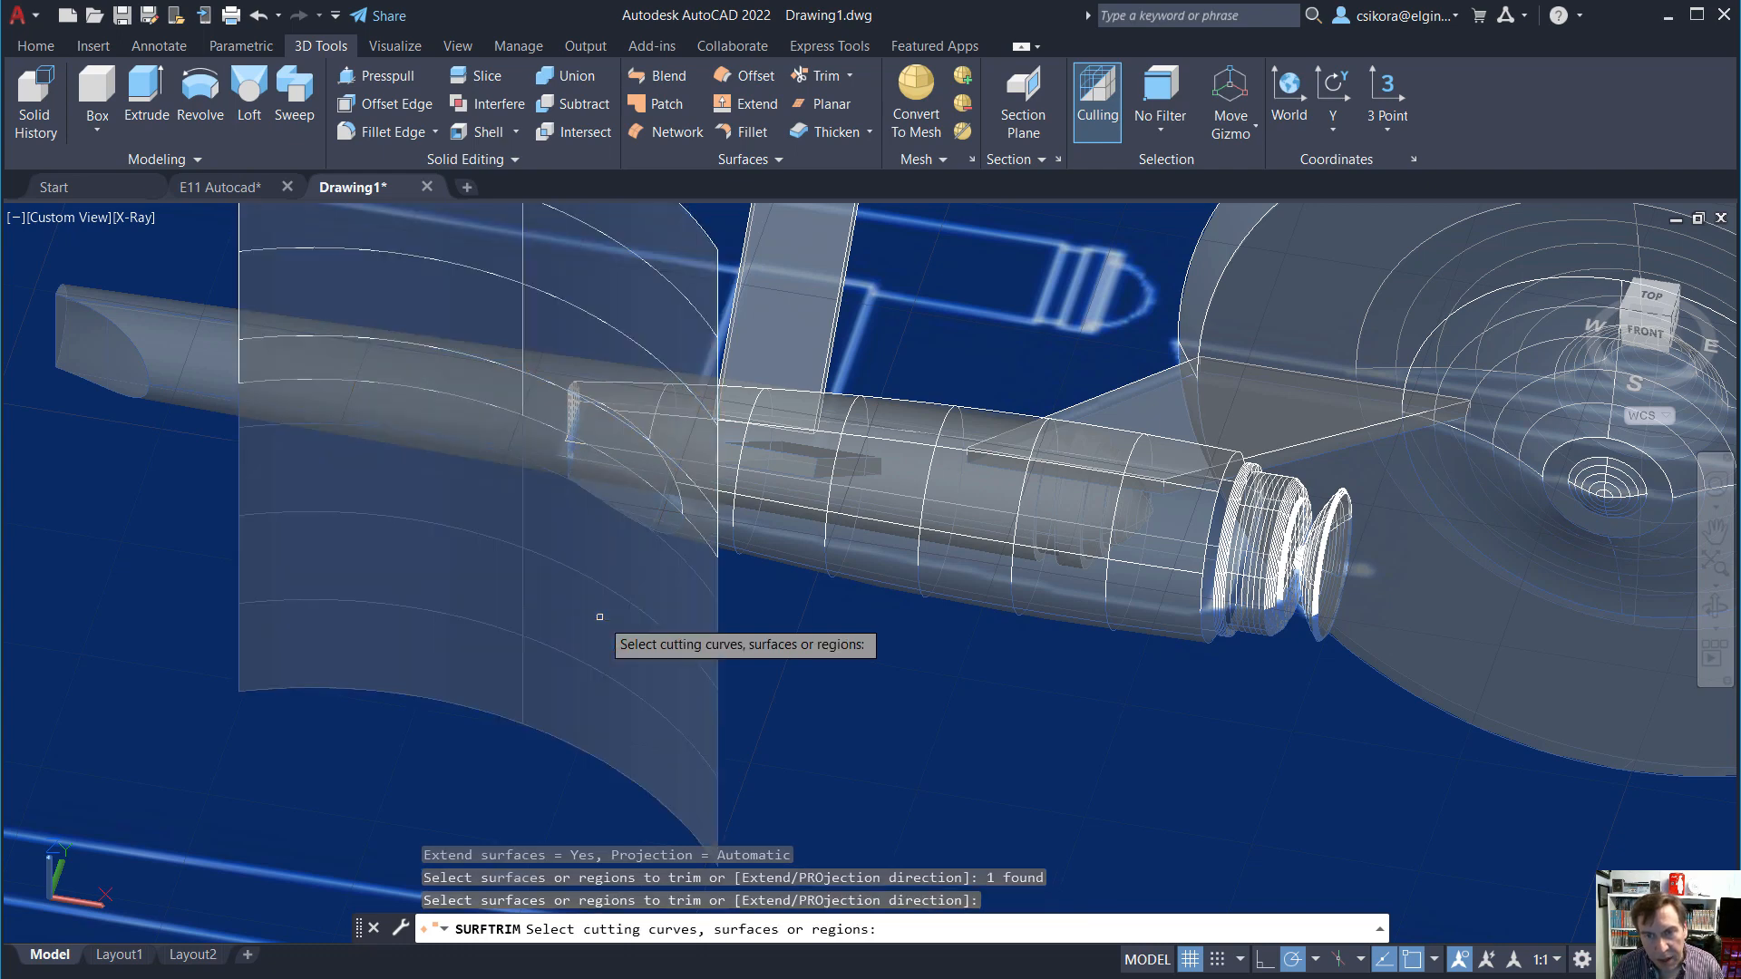
left_click(776, 472)
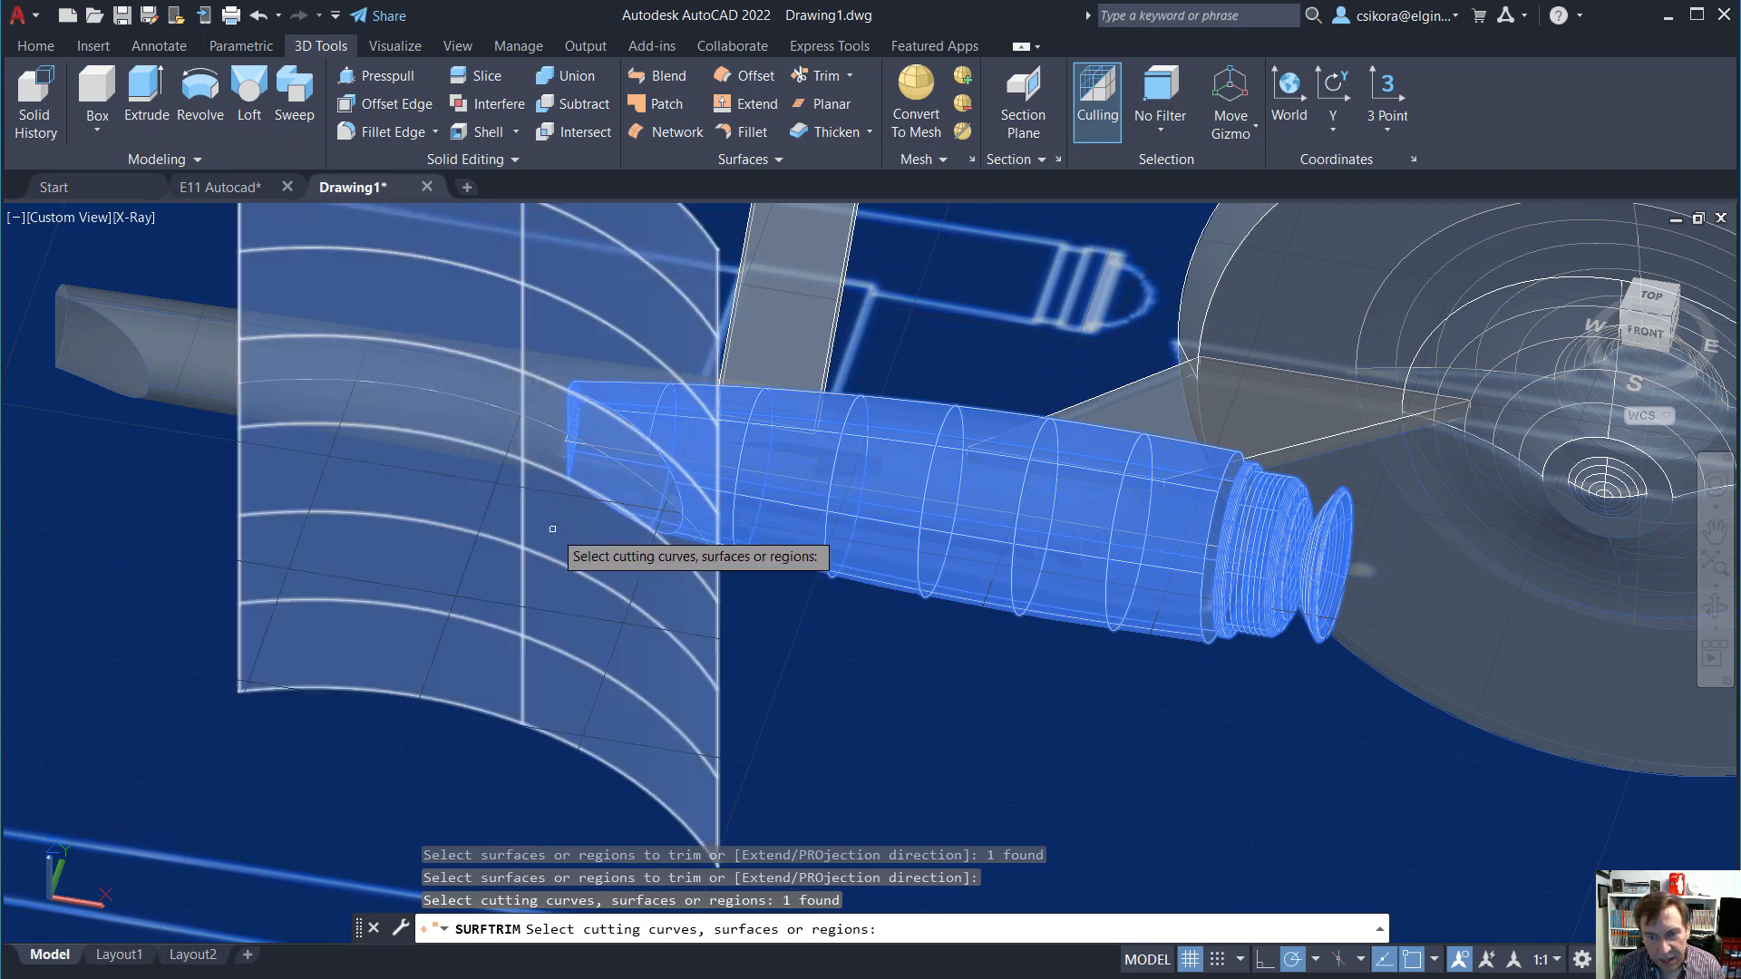
key("Return")
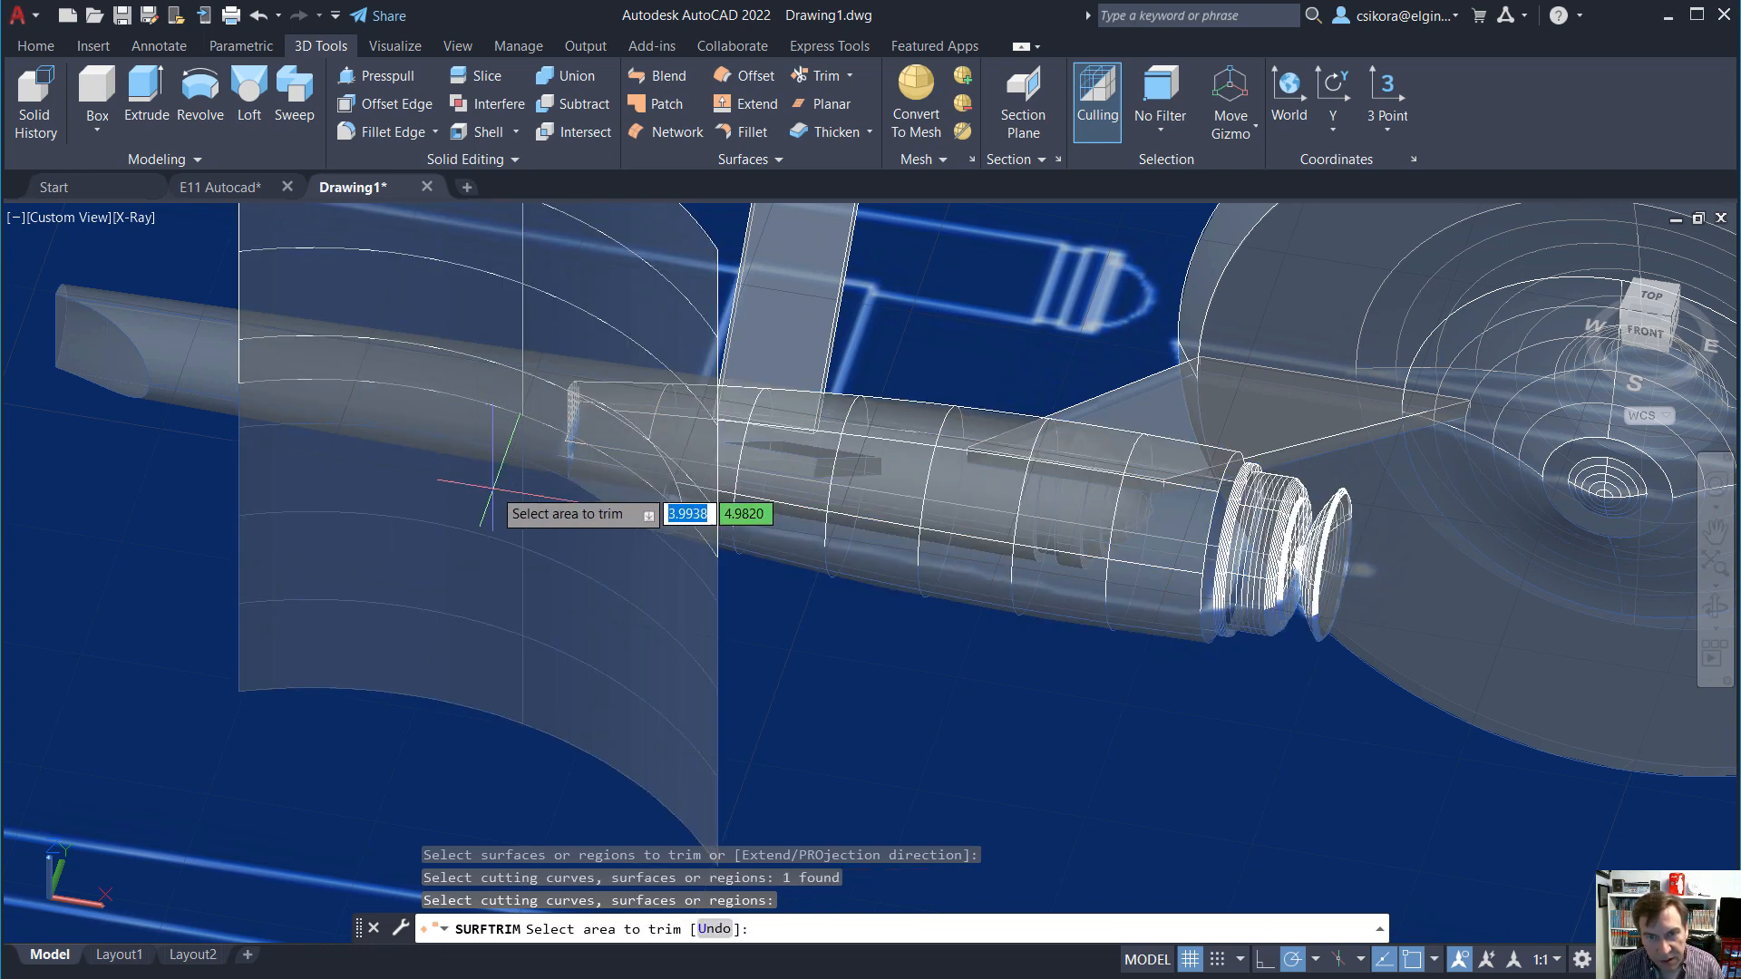
left_click(622, 614)
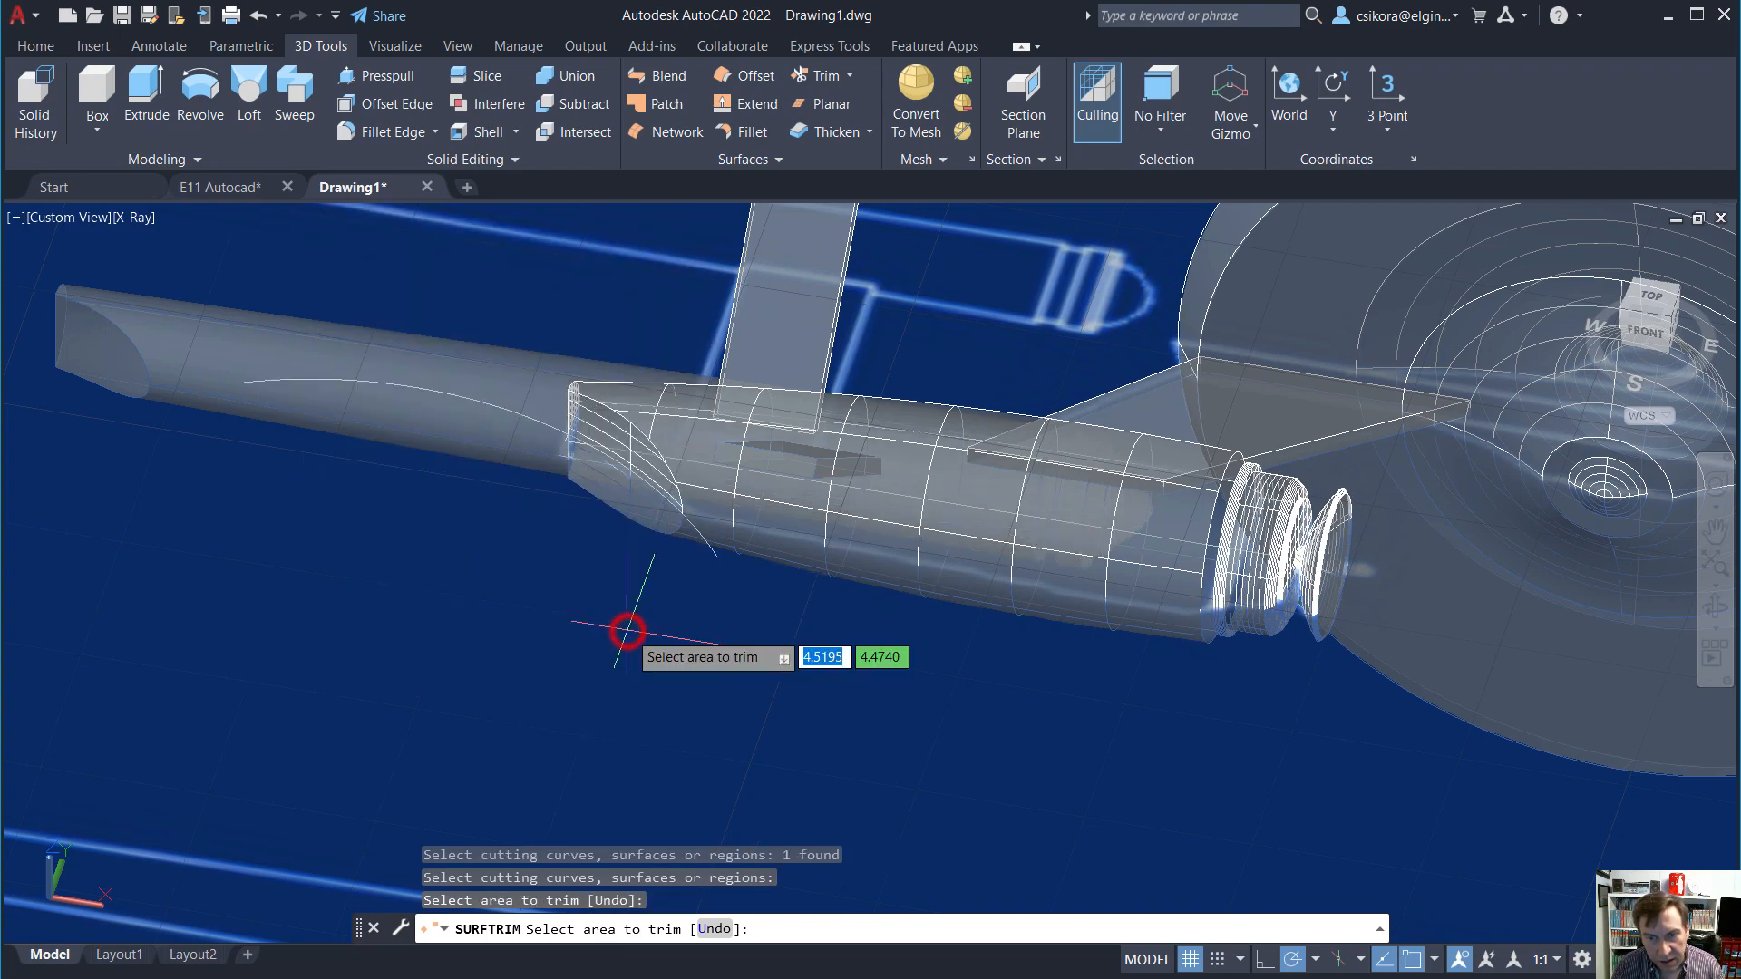
mouse_move(540, 603)
middle_mouse_down("shift")
mouse_move(769, 565)
mouse_move(598, 535)
middle_mouse_up("shift")
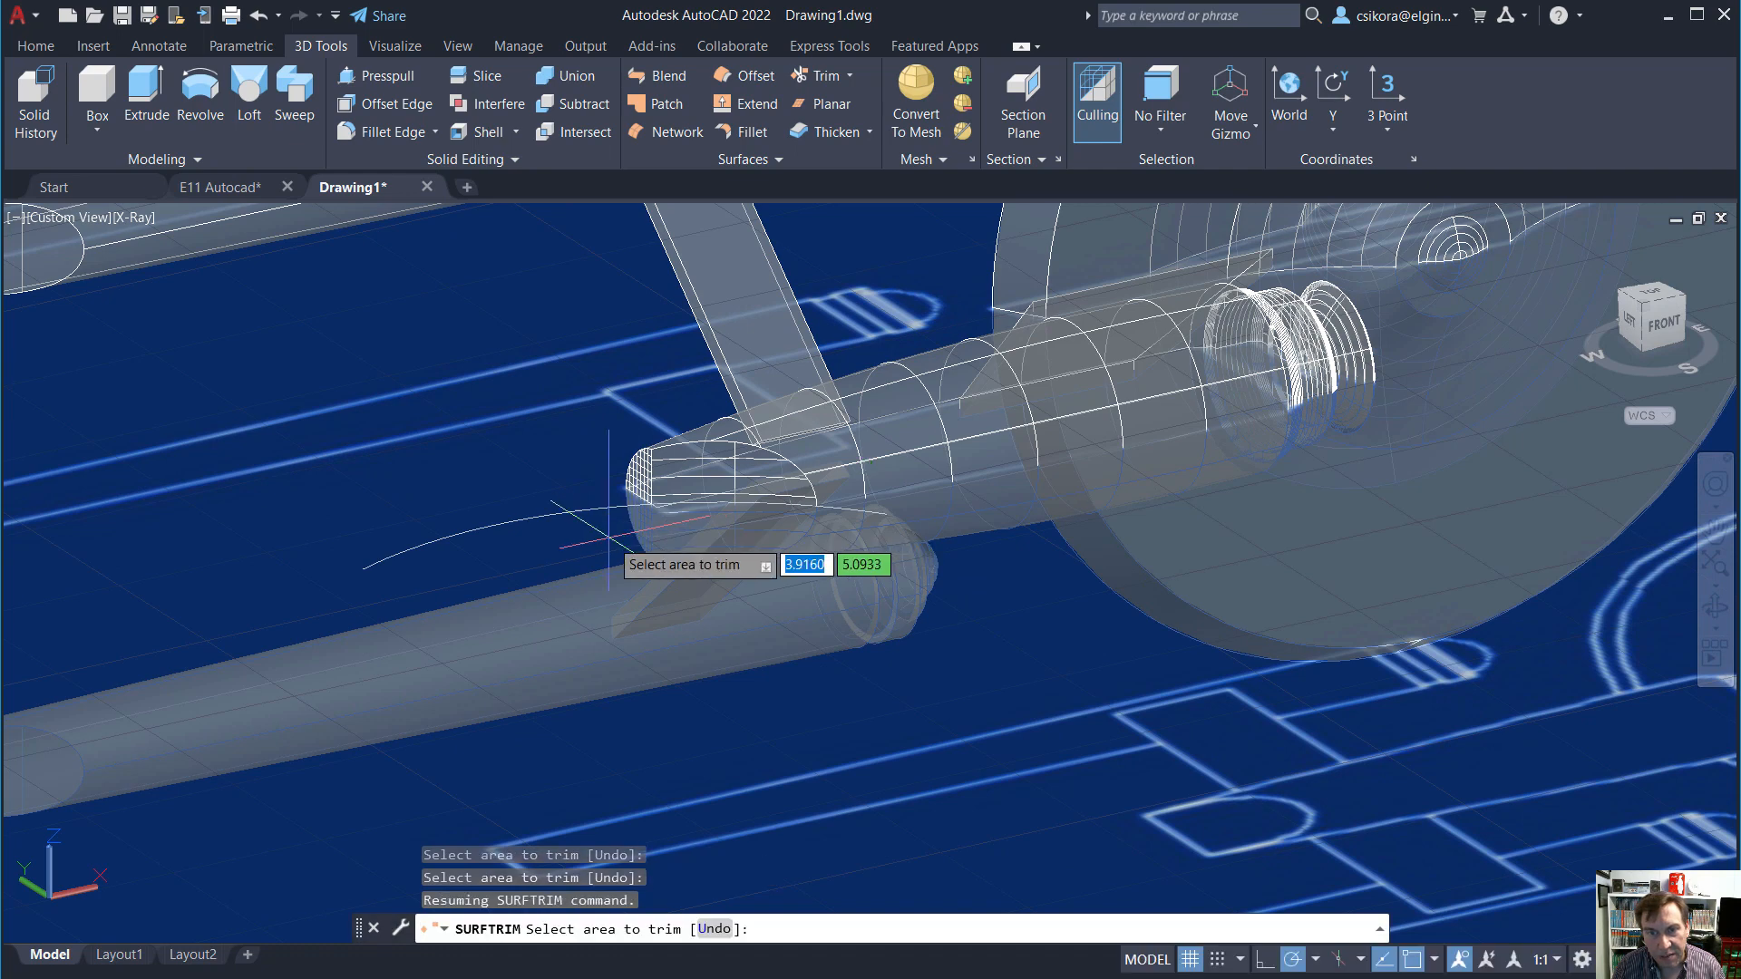
key("Escape")
Erase the leftover construction arc beside the rear end of the secondary hull.
left_click(536, 515)
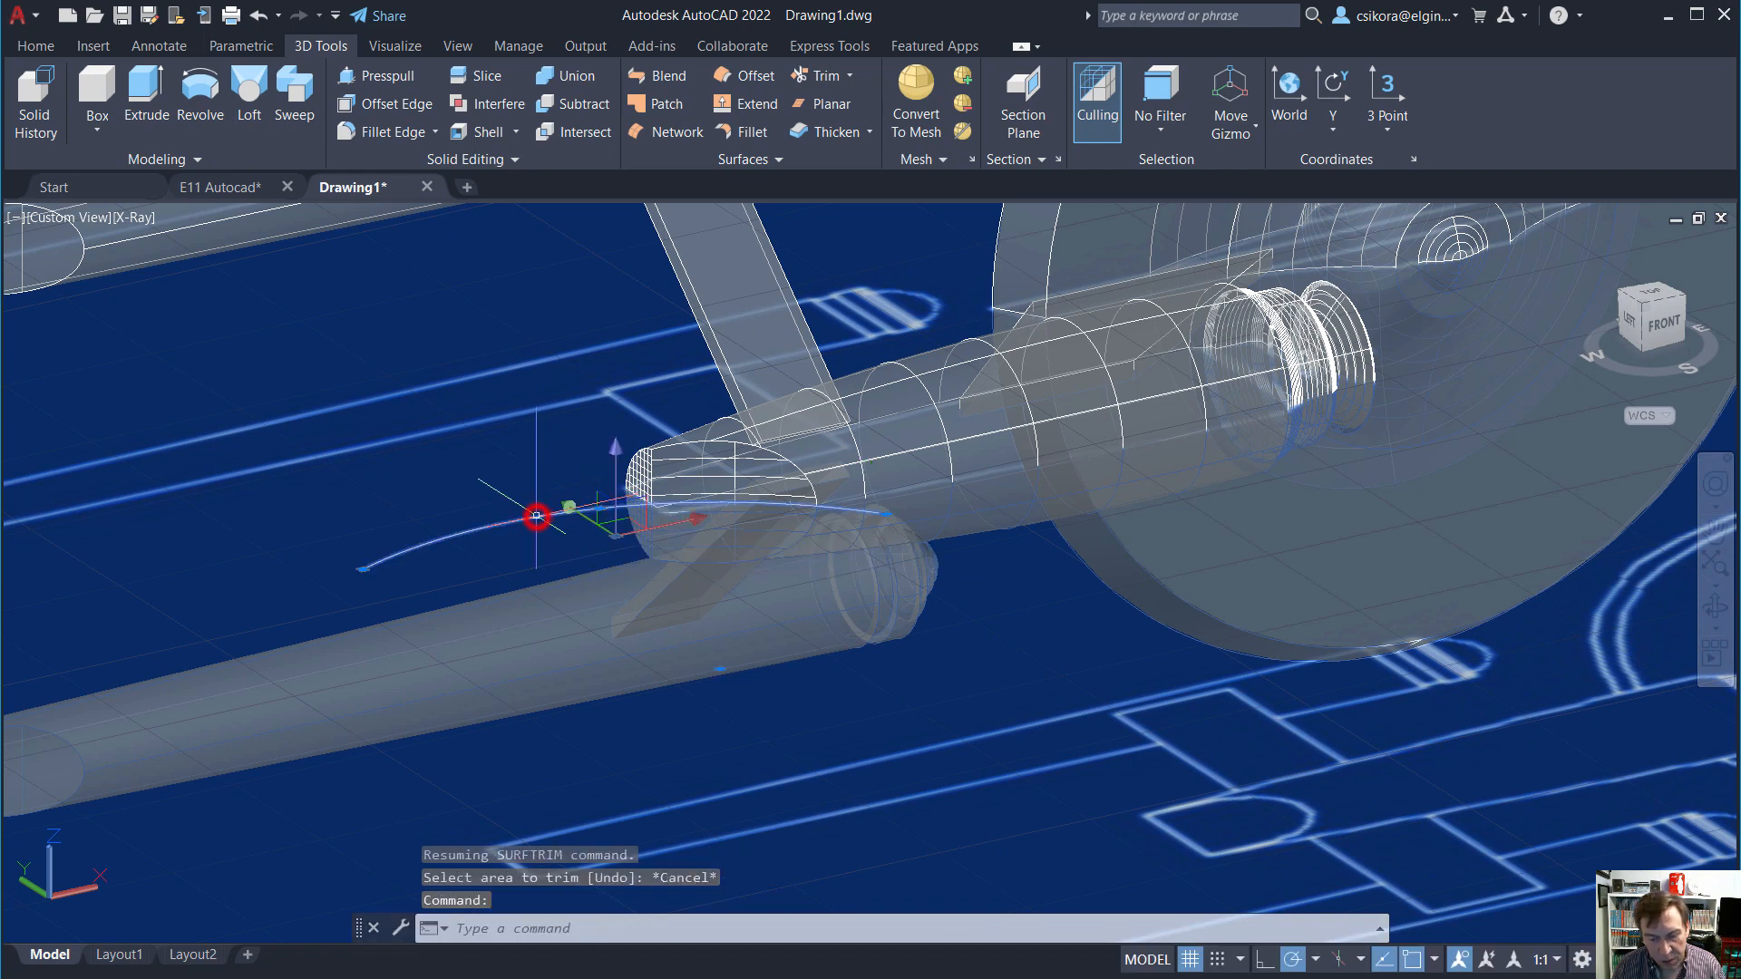
key("Delete")
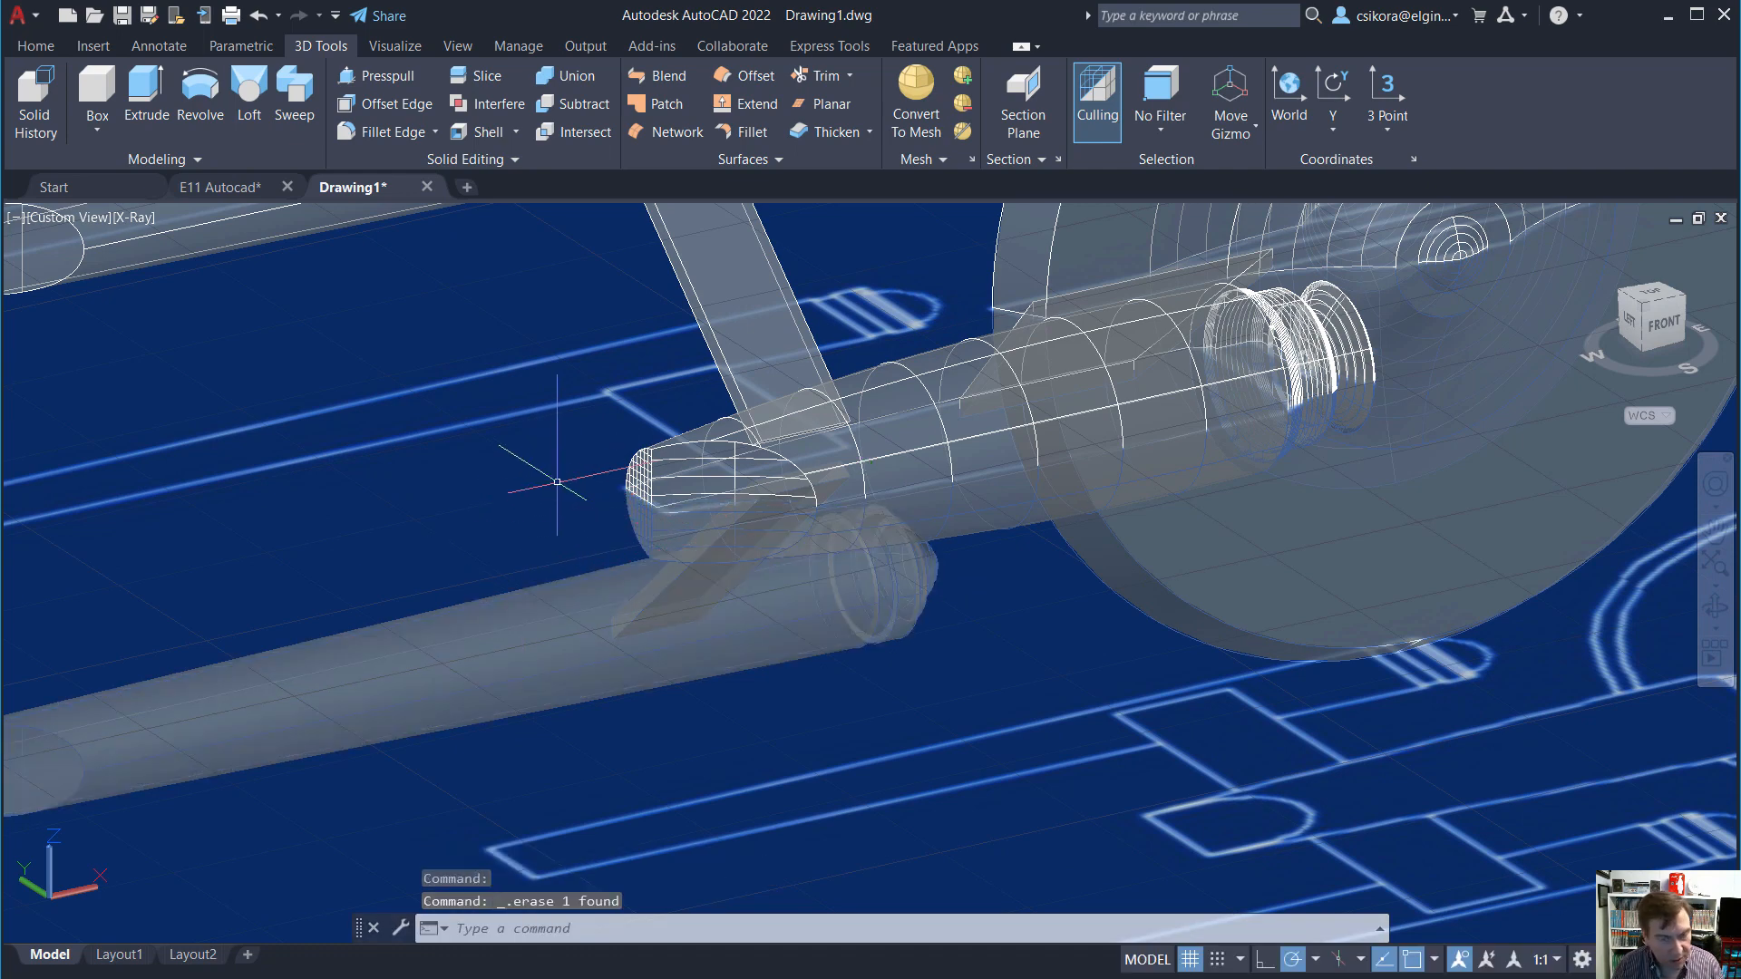
Examine the trimmed secondary hull and the whole starship from several angles and distances.
scroll(554, 458, "up", 3)
scroll(554, 458, "down", 5)
middle_click_drag(565, 461, 626, 609, "shift")
left_click_drag(582, 676, 491, 492)
key("Escape")
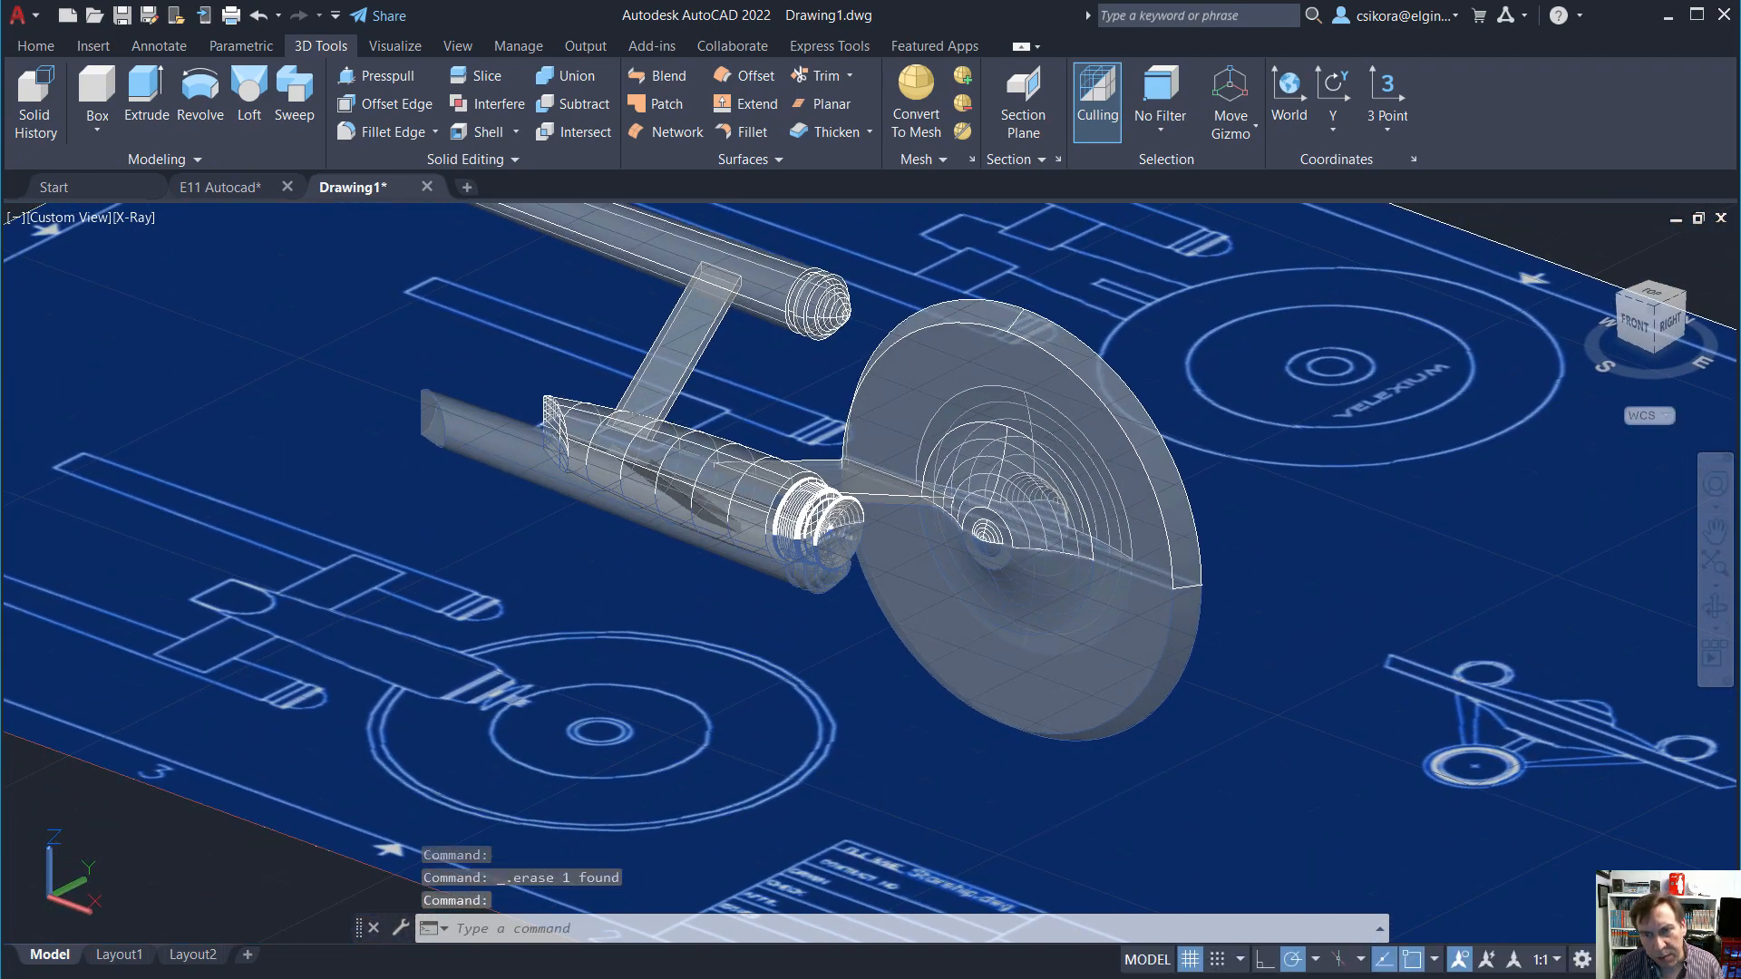
scroll(751, 383, "up", 8)
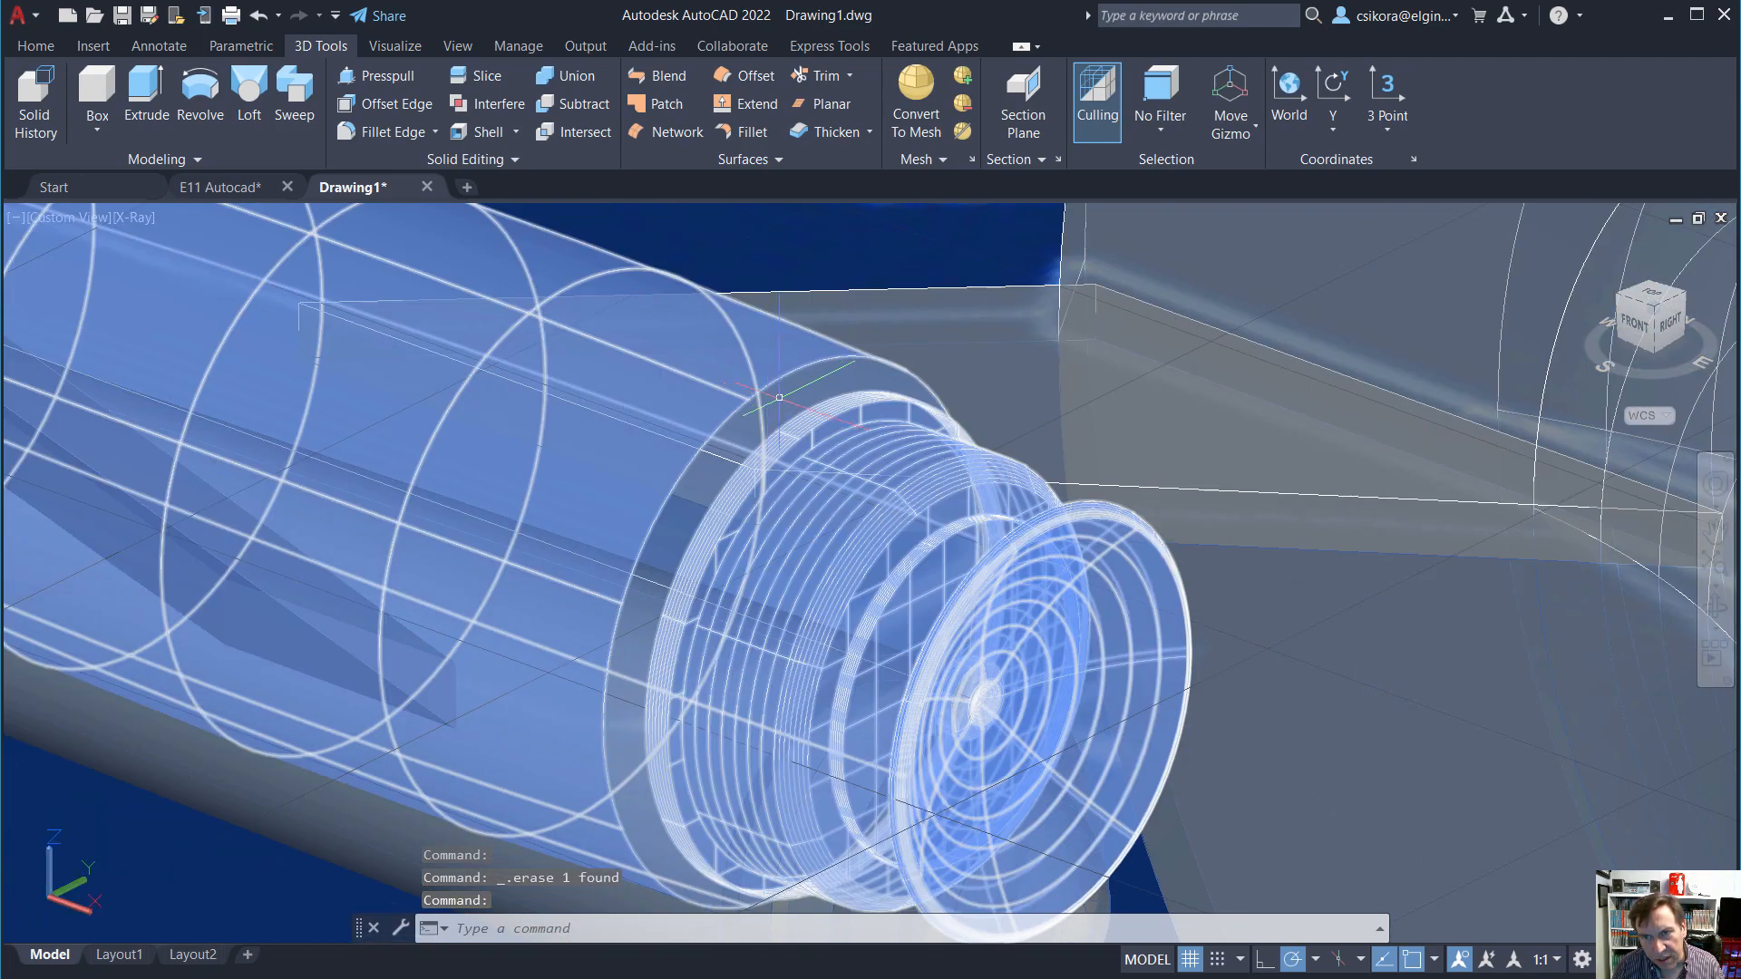
scroll(787, 397, "down", 8)
middle_click_drag(695, 509, 781, 622, "shift")
scroll(794, 616, "up", 4)
scroll(852, 573, "down", 5)
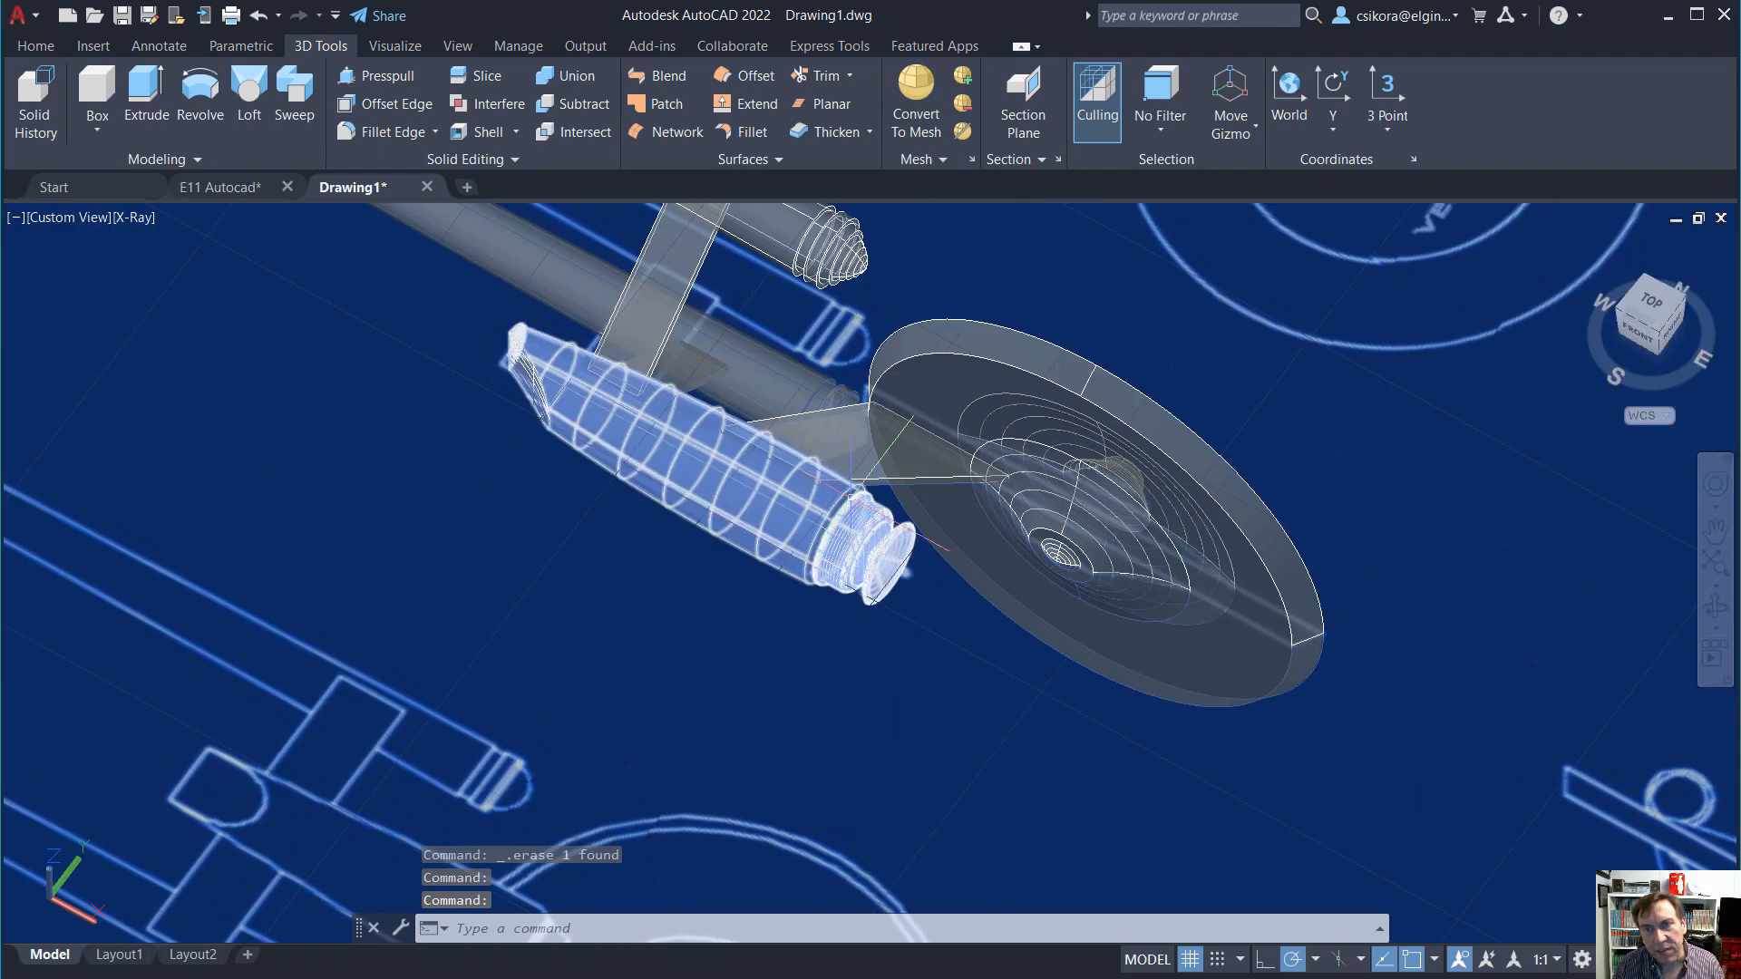
scroll(904, 406, "down", 3)
scroll(906, 405, "down", 4)
scroll(961, 313, "up", 5)
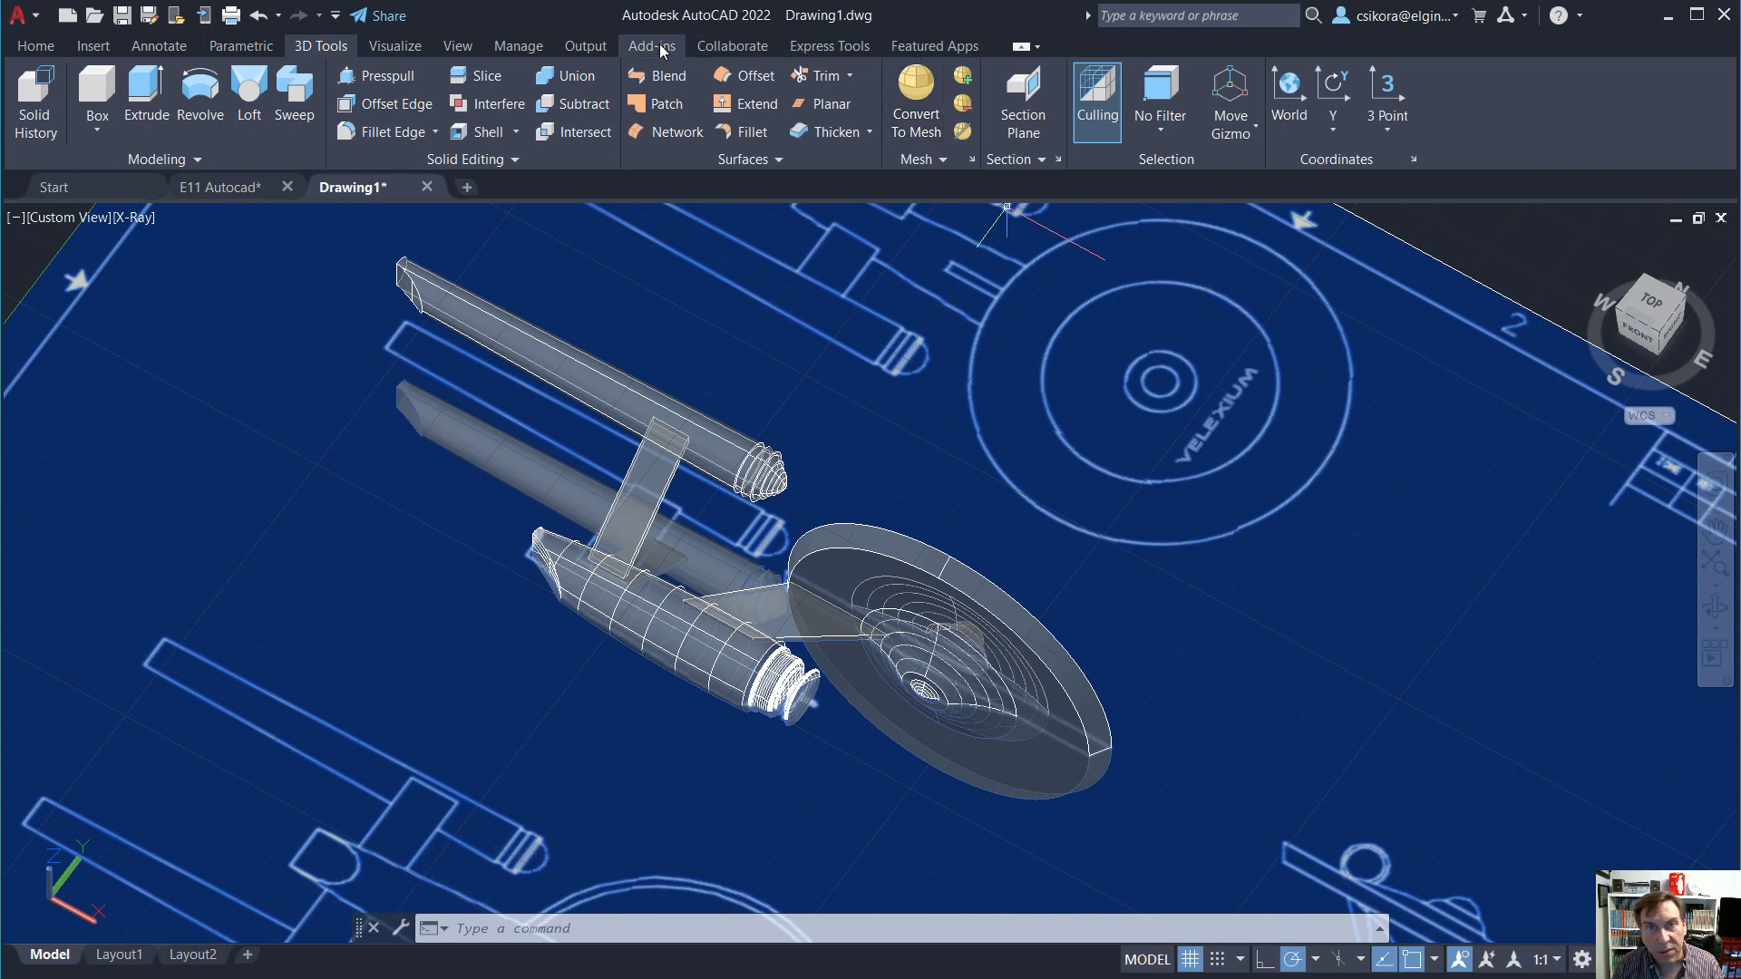
Open the Materials Browser and add the red LED On plastic from the Autodesk Library to the document materials.
left_click(399, 46)
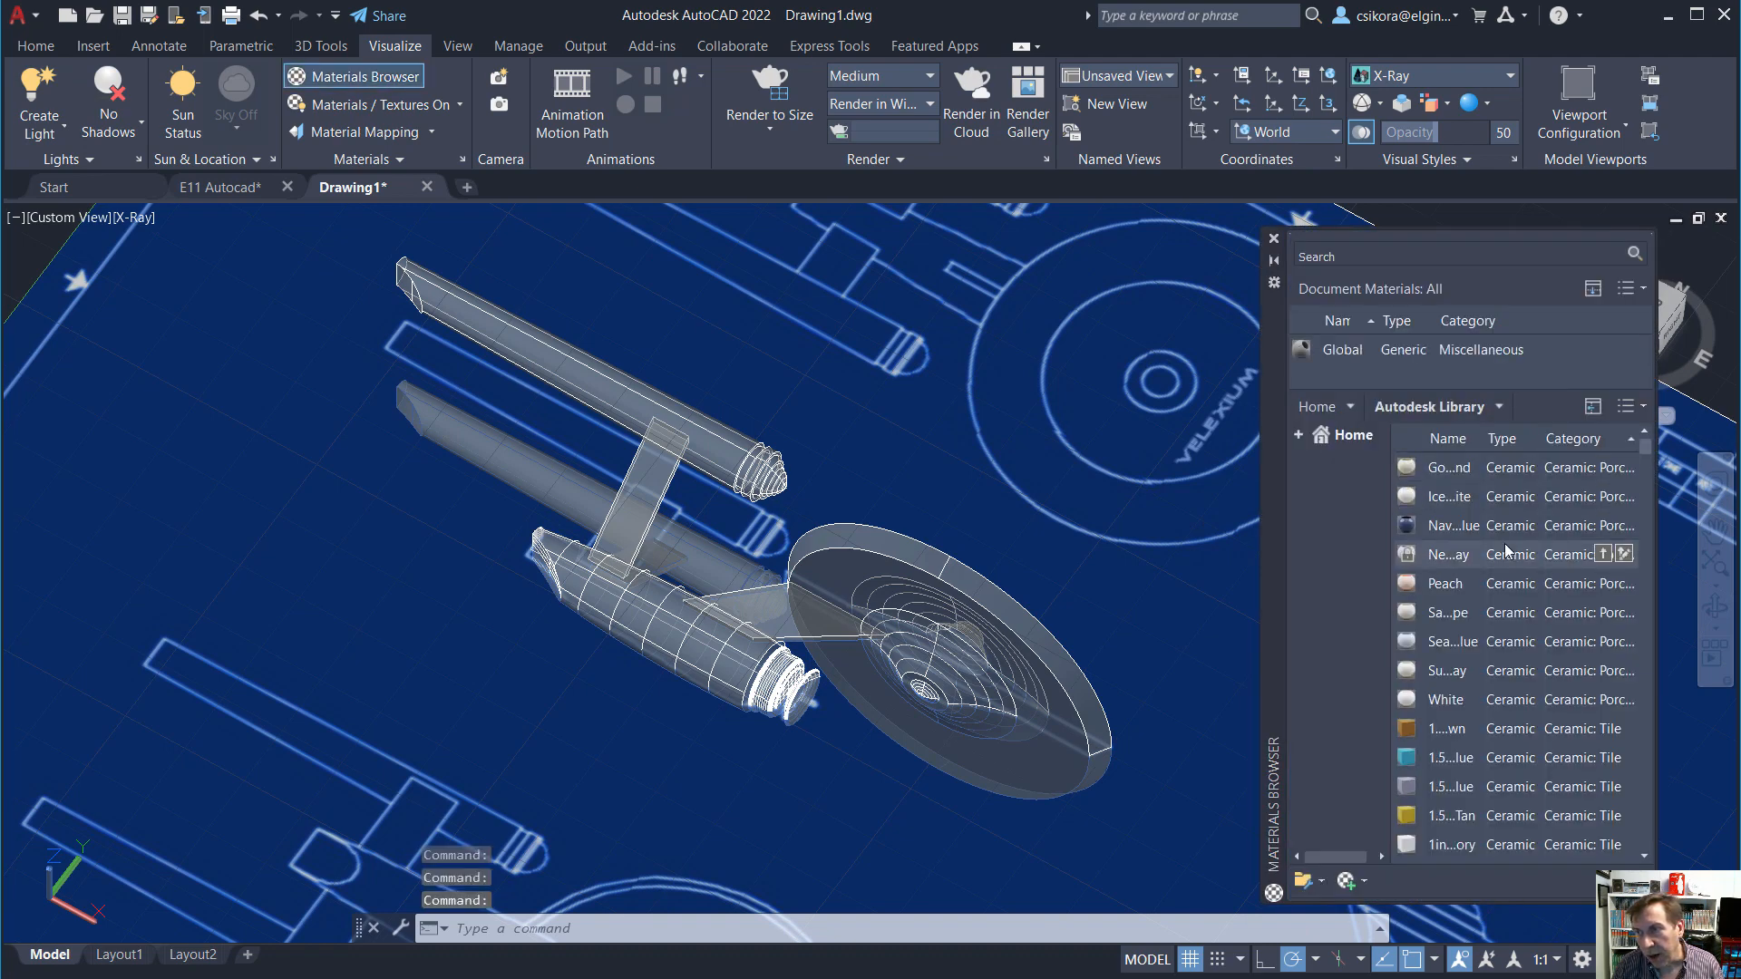
scroll(1491, 653, "down", 3)
scroll(1573, 616, "down", 6)
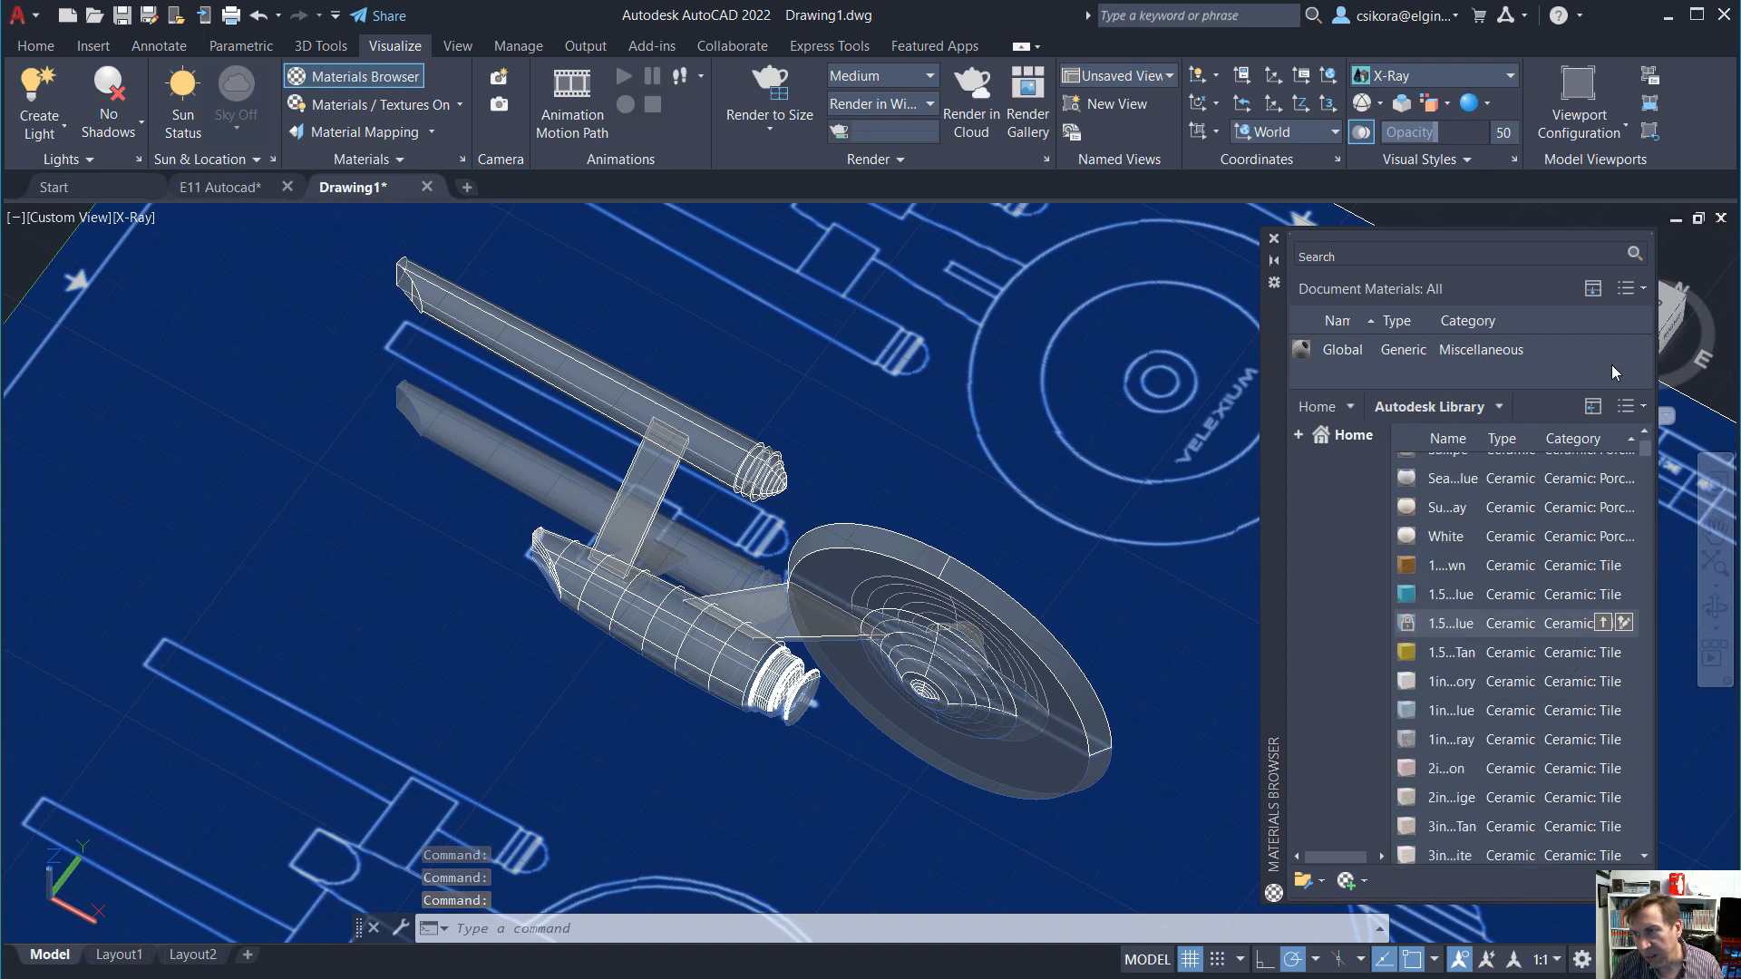
scroll(1586, 544, "down", 10)
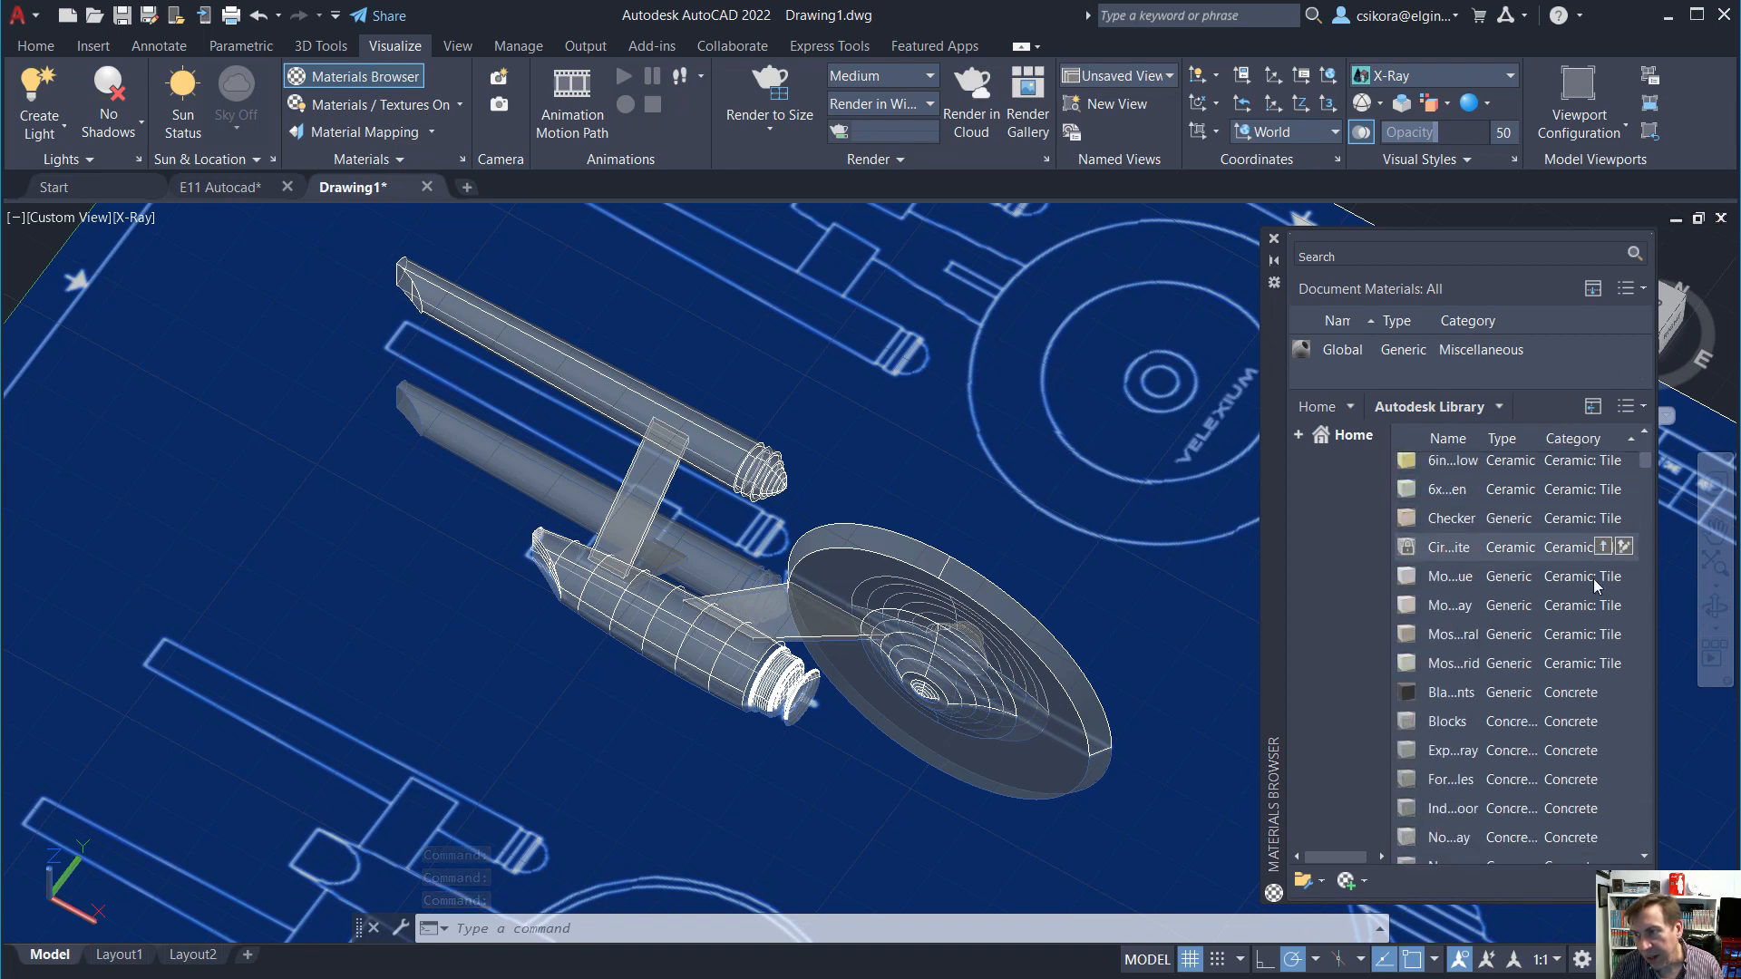
scroll(1617, 431, "up", 1)
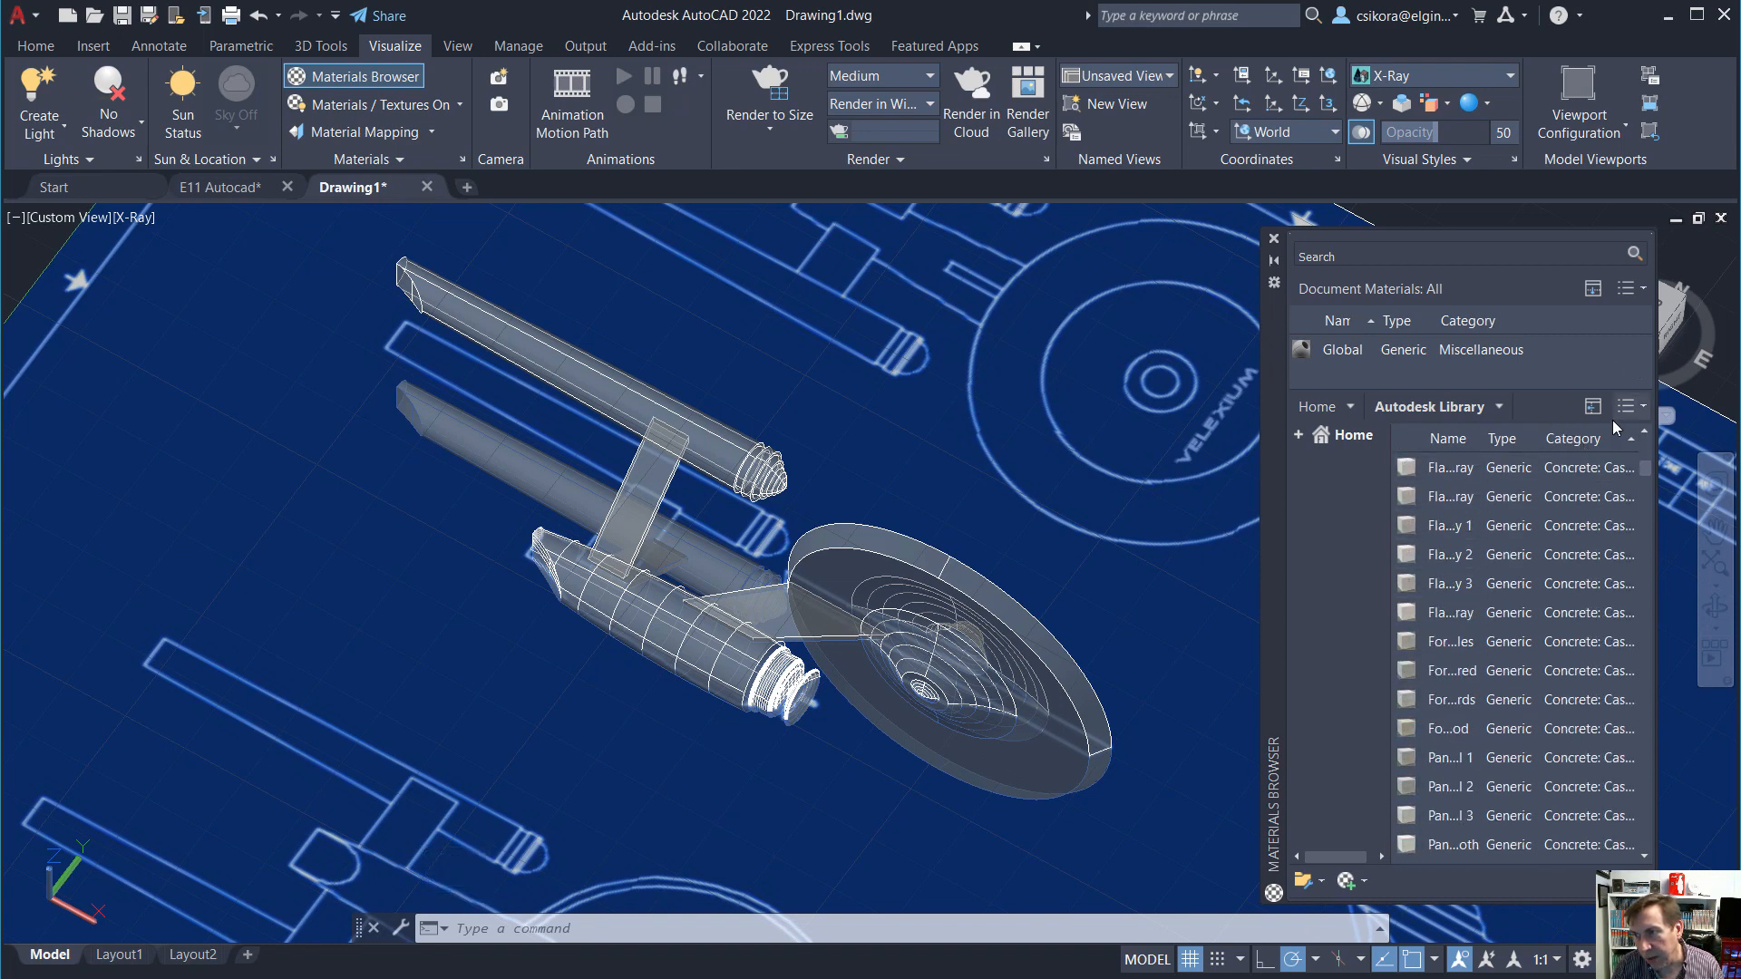
scroll(1609, 507, "down", 10)
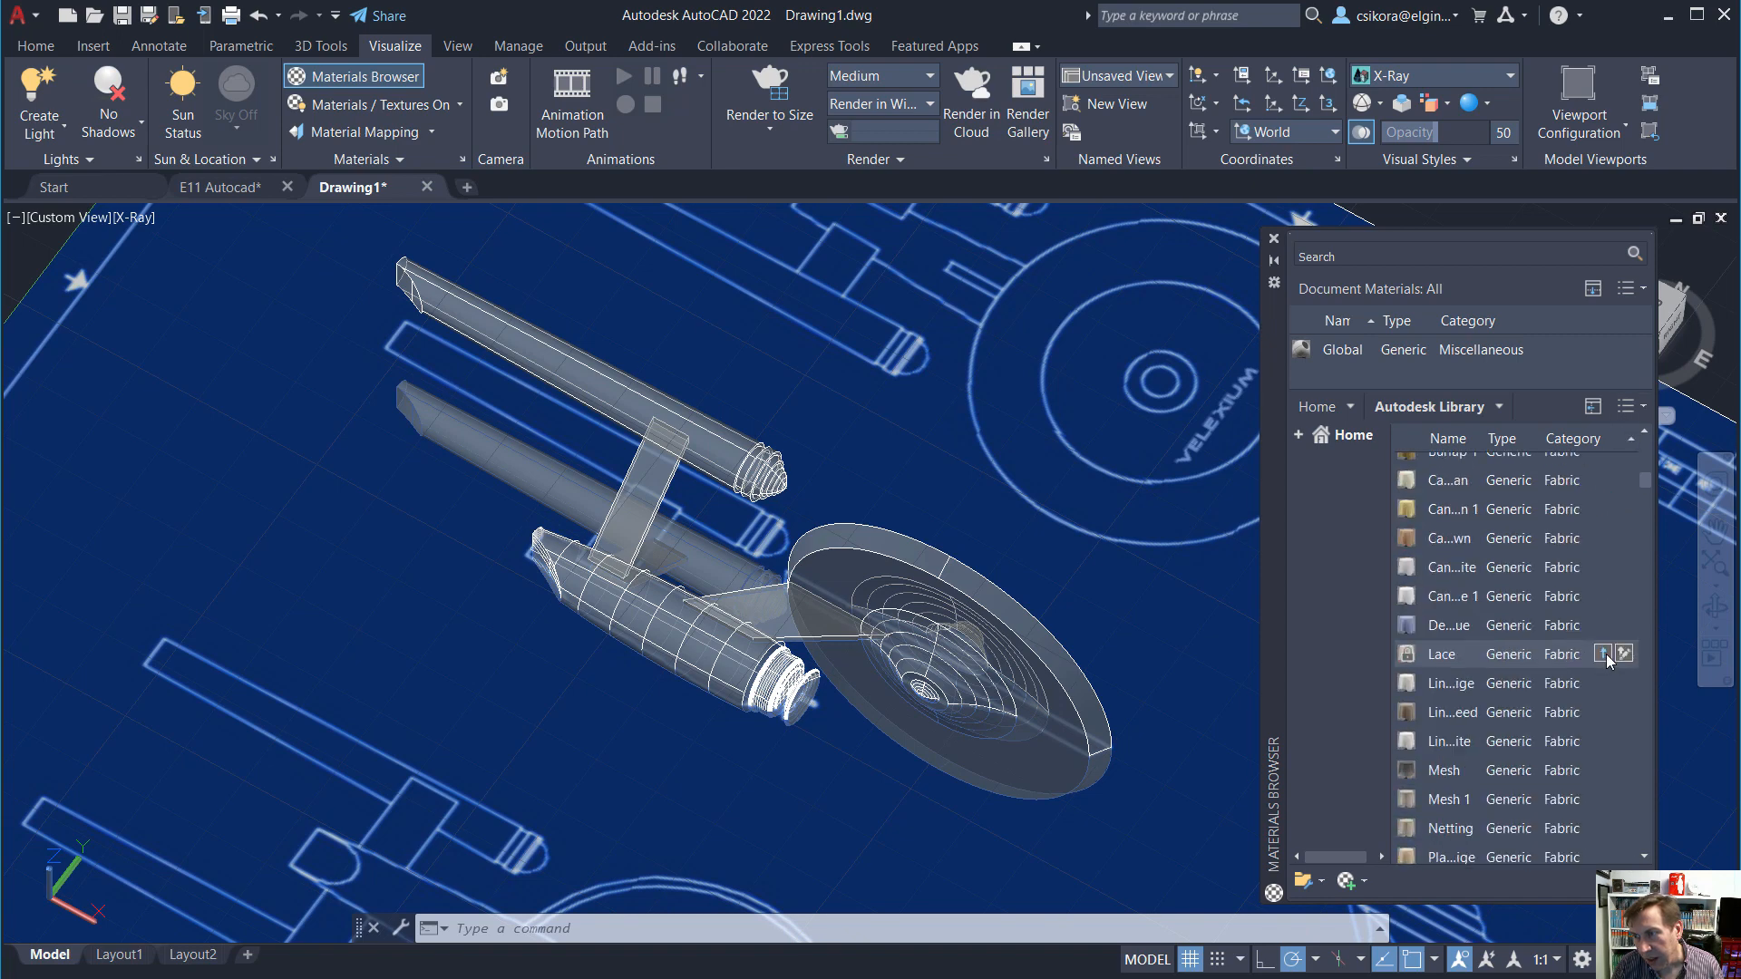
scroll(1608, 659, "down", 10)
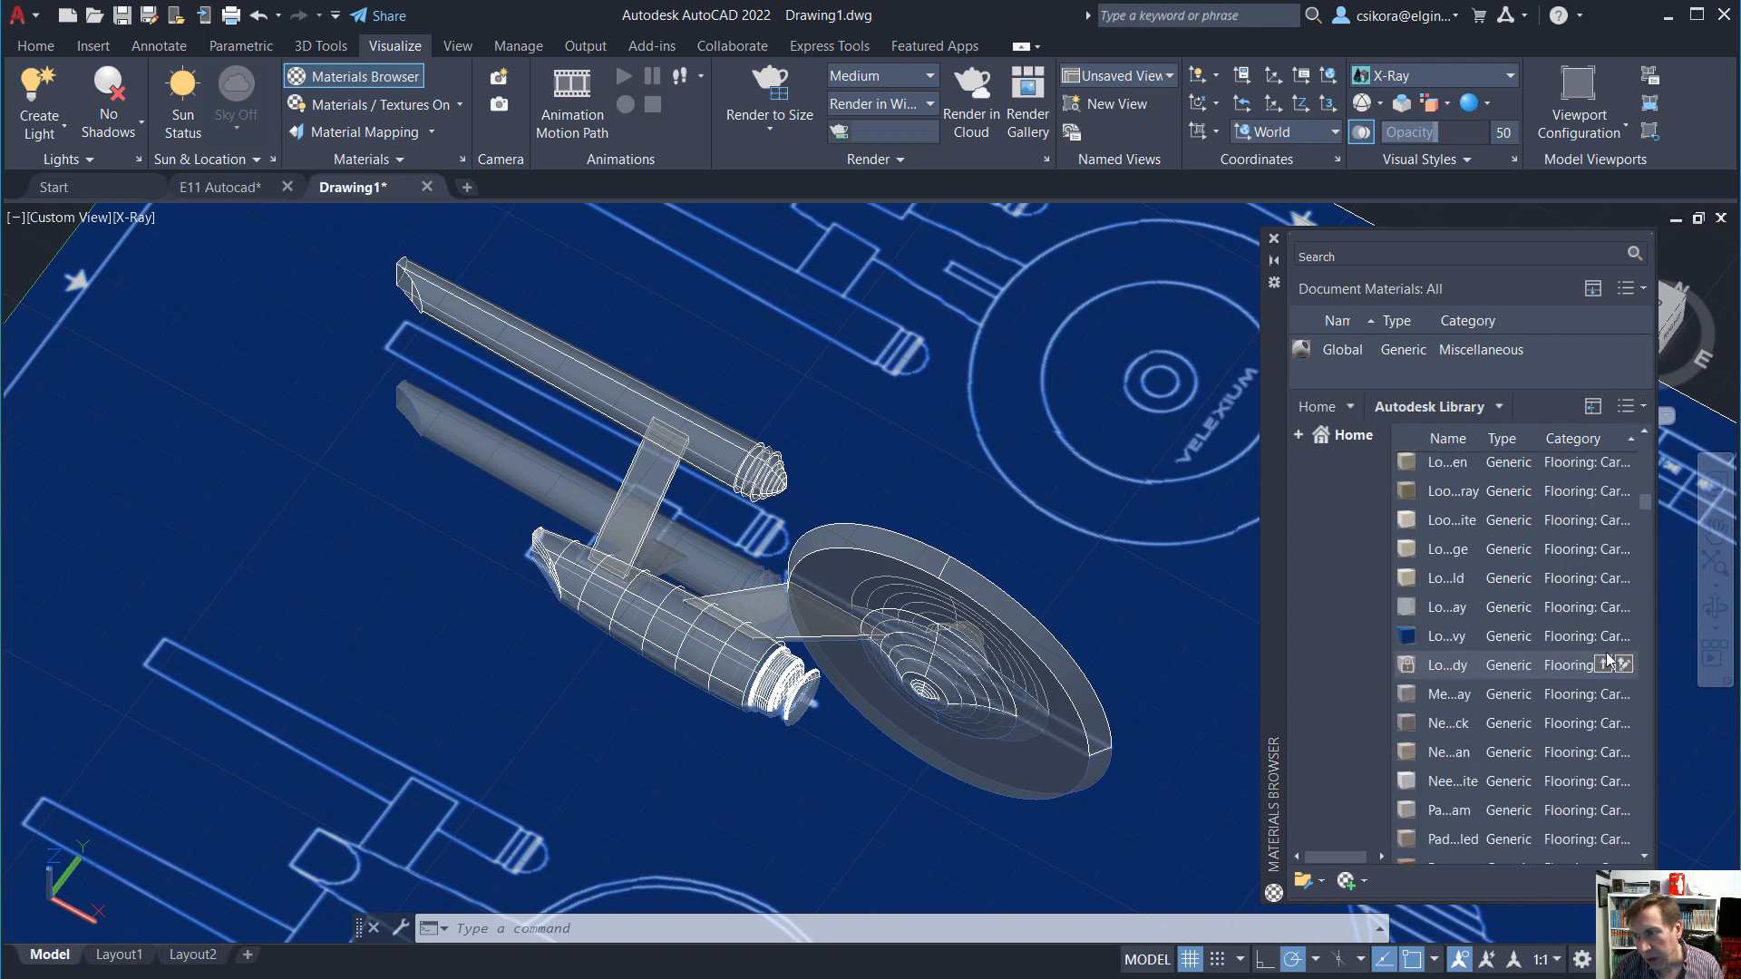
scroll(1608, 659, "down", 10)
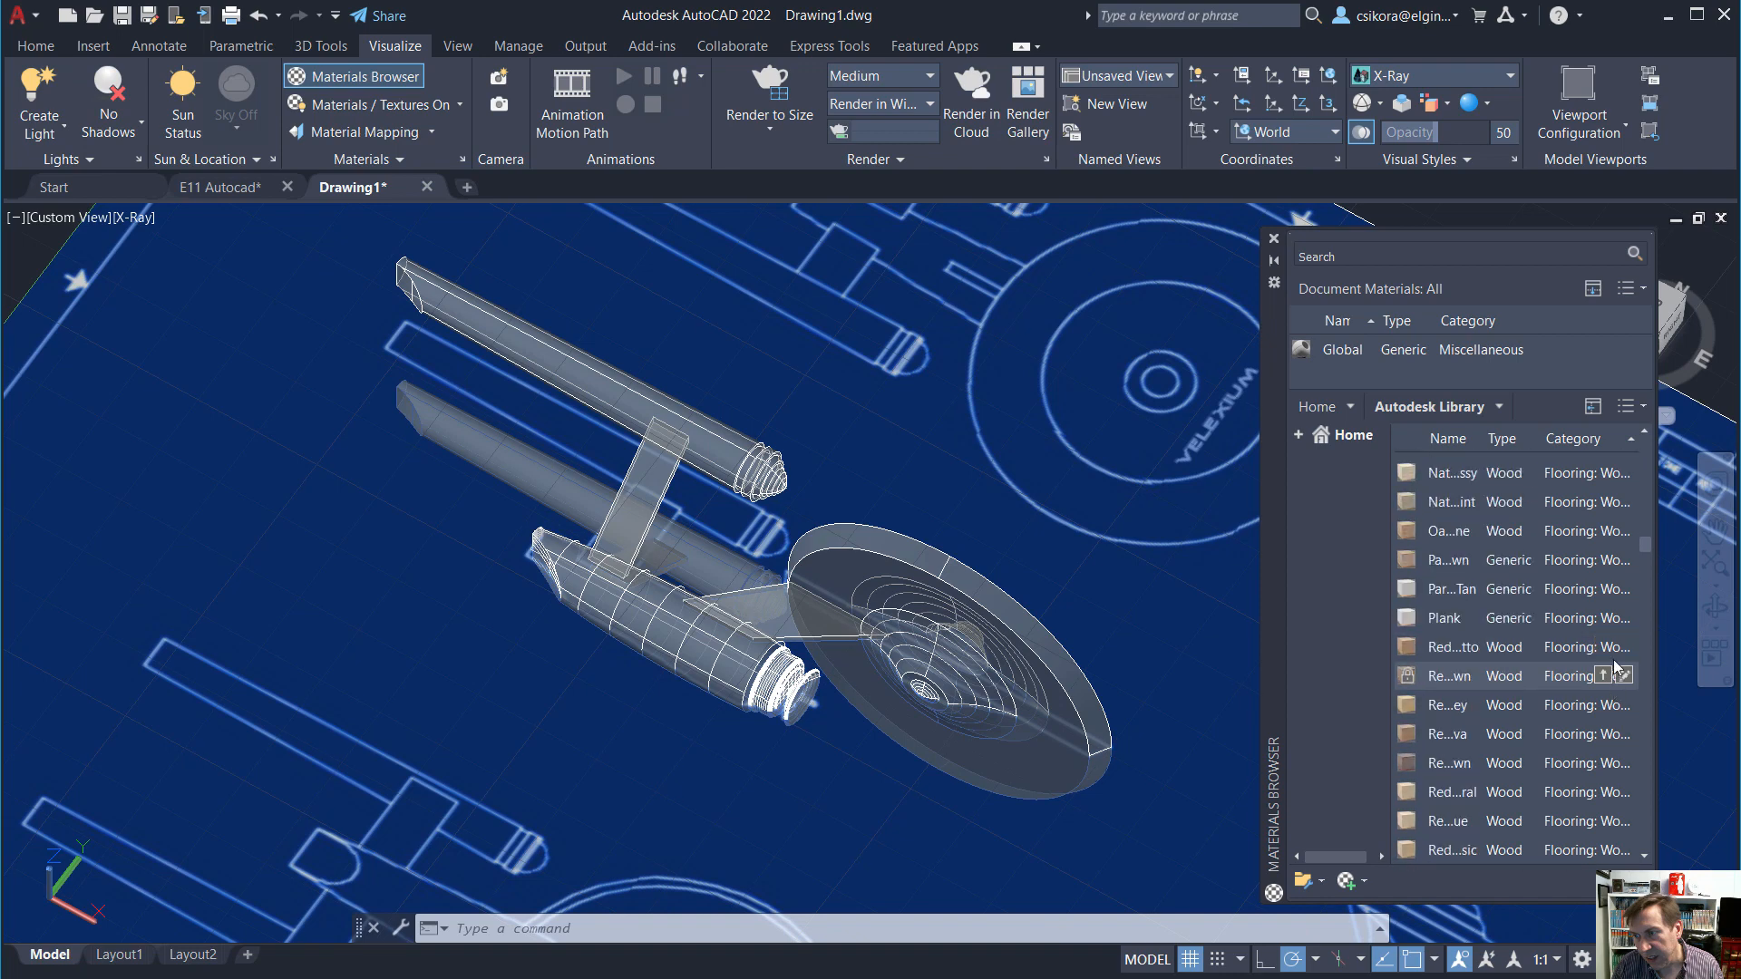
scroll(1610, 653, "down", 4)
mouse_move(1648, 557)
left_mouse_down()
mouse_move(1661, 637)
mouse_move(1657, 622)
mouse_move(1639, 705)
left_mouse_up()
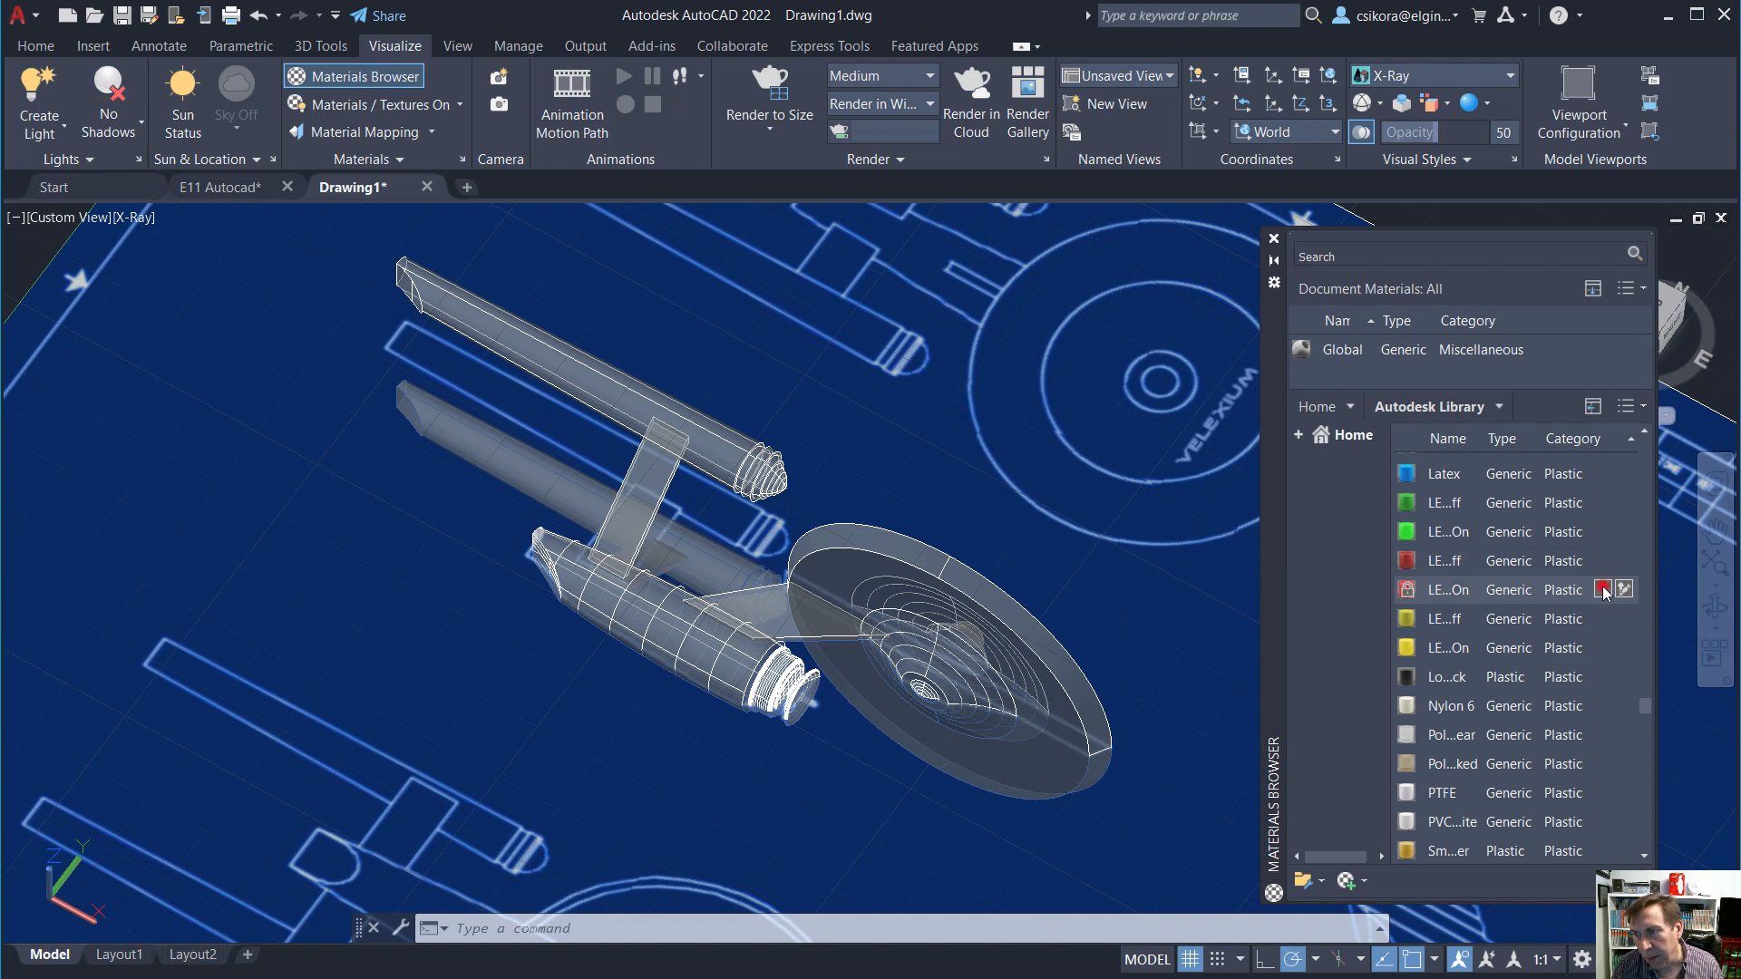
left_click(1602, 590)
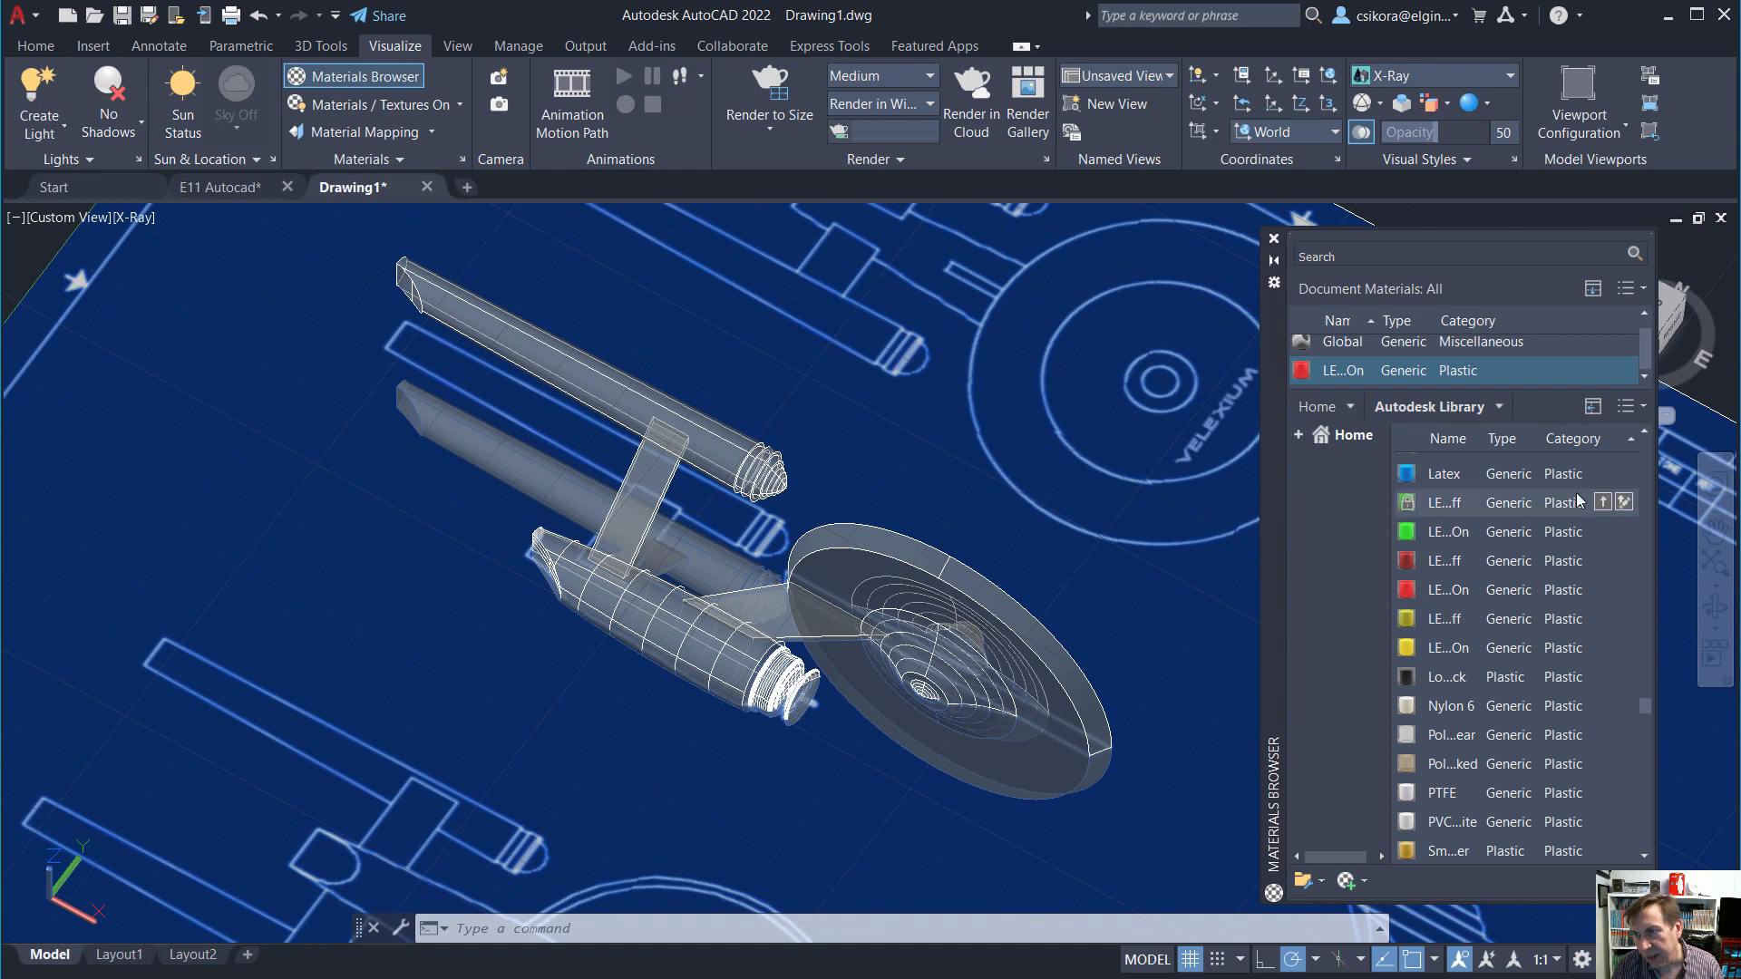
Add the blue Latex and the smooth amber plastic from the Autodesk Library to the document materials.
left_click(1602, 473)
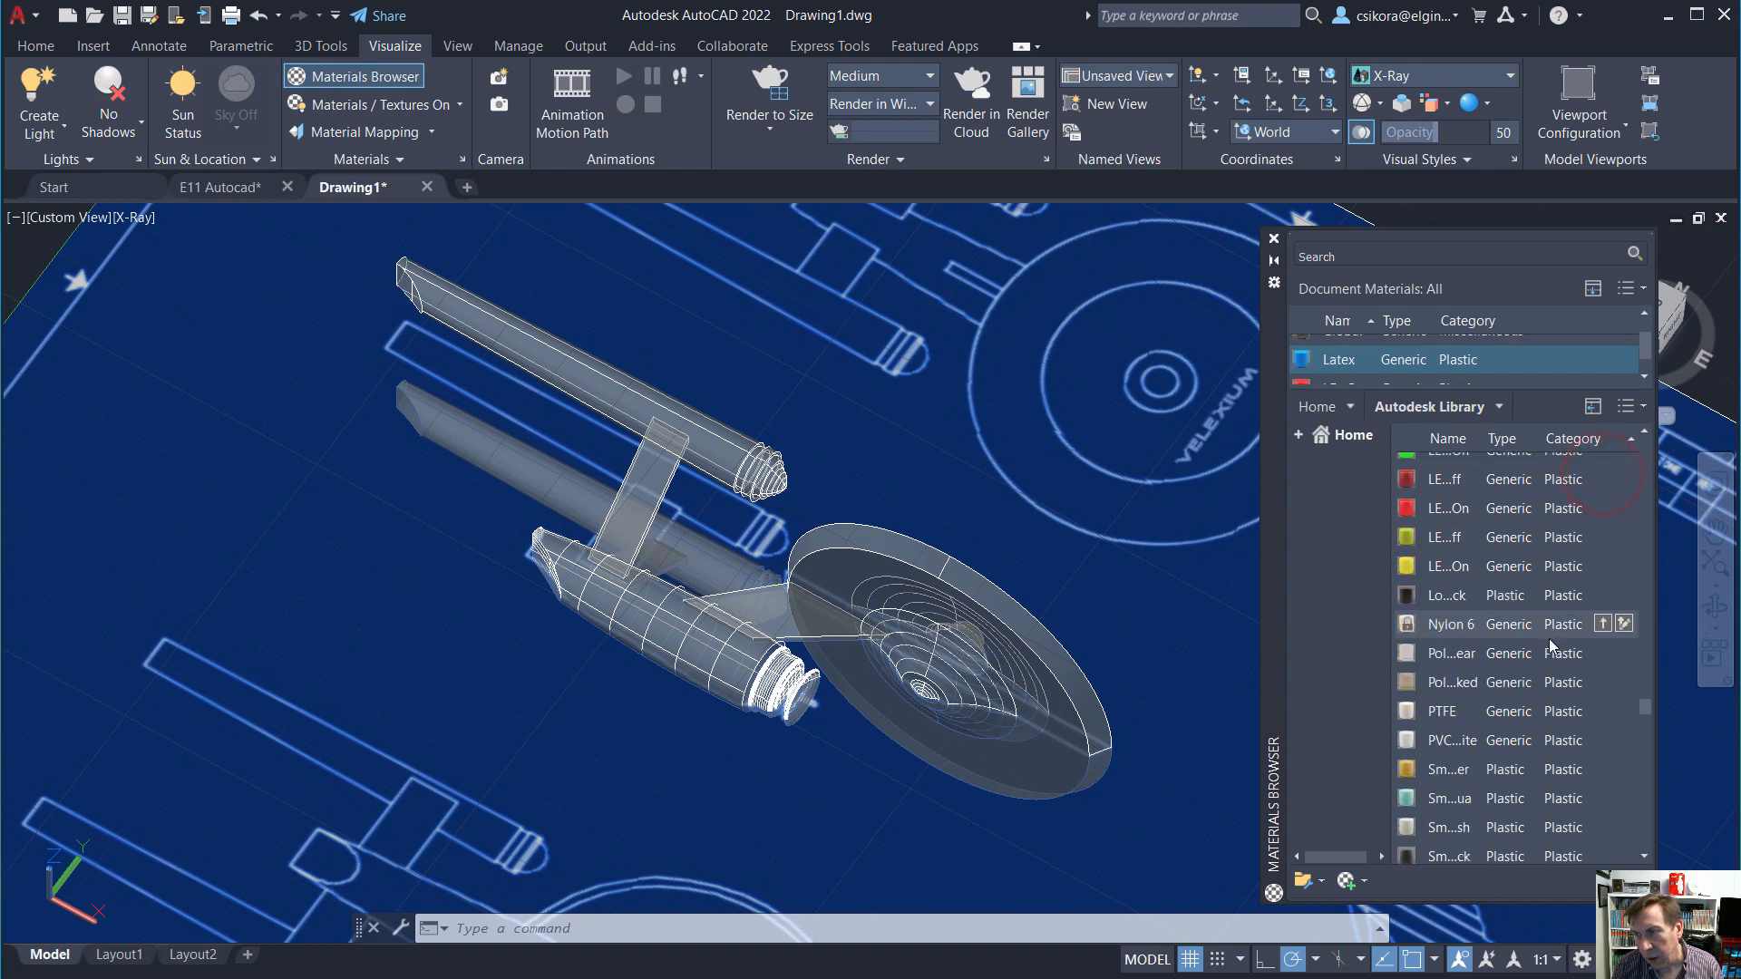
scroll(1550, 647, "down", 3)
scroll(1550, 646, "down", 1)
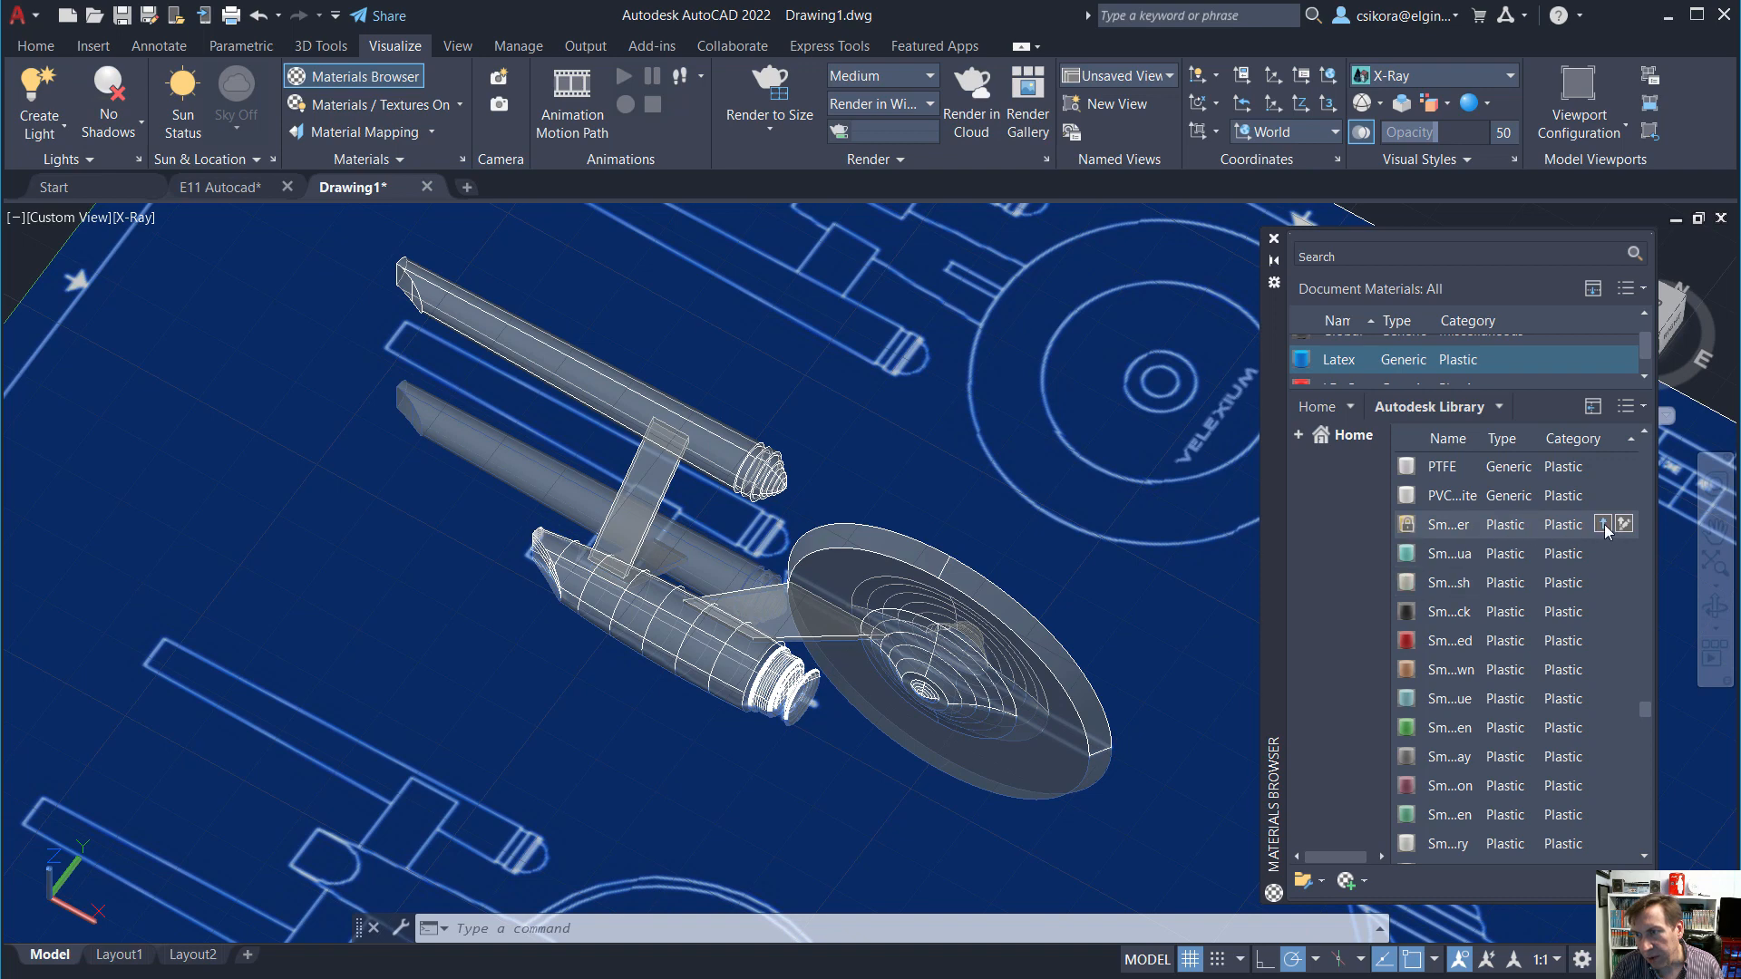
left_click(1602, 524)
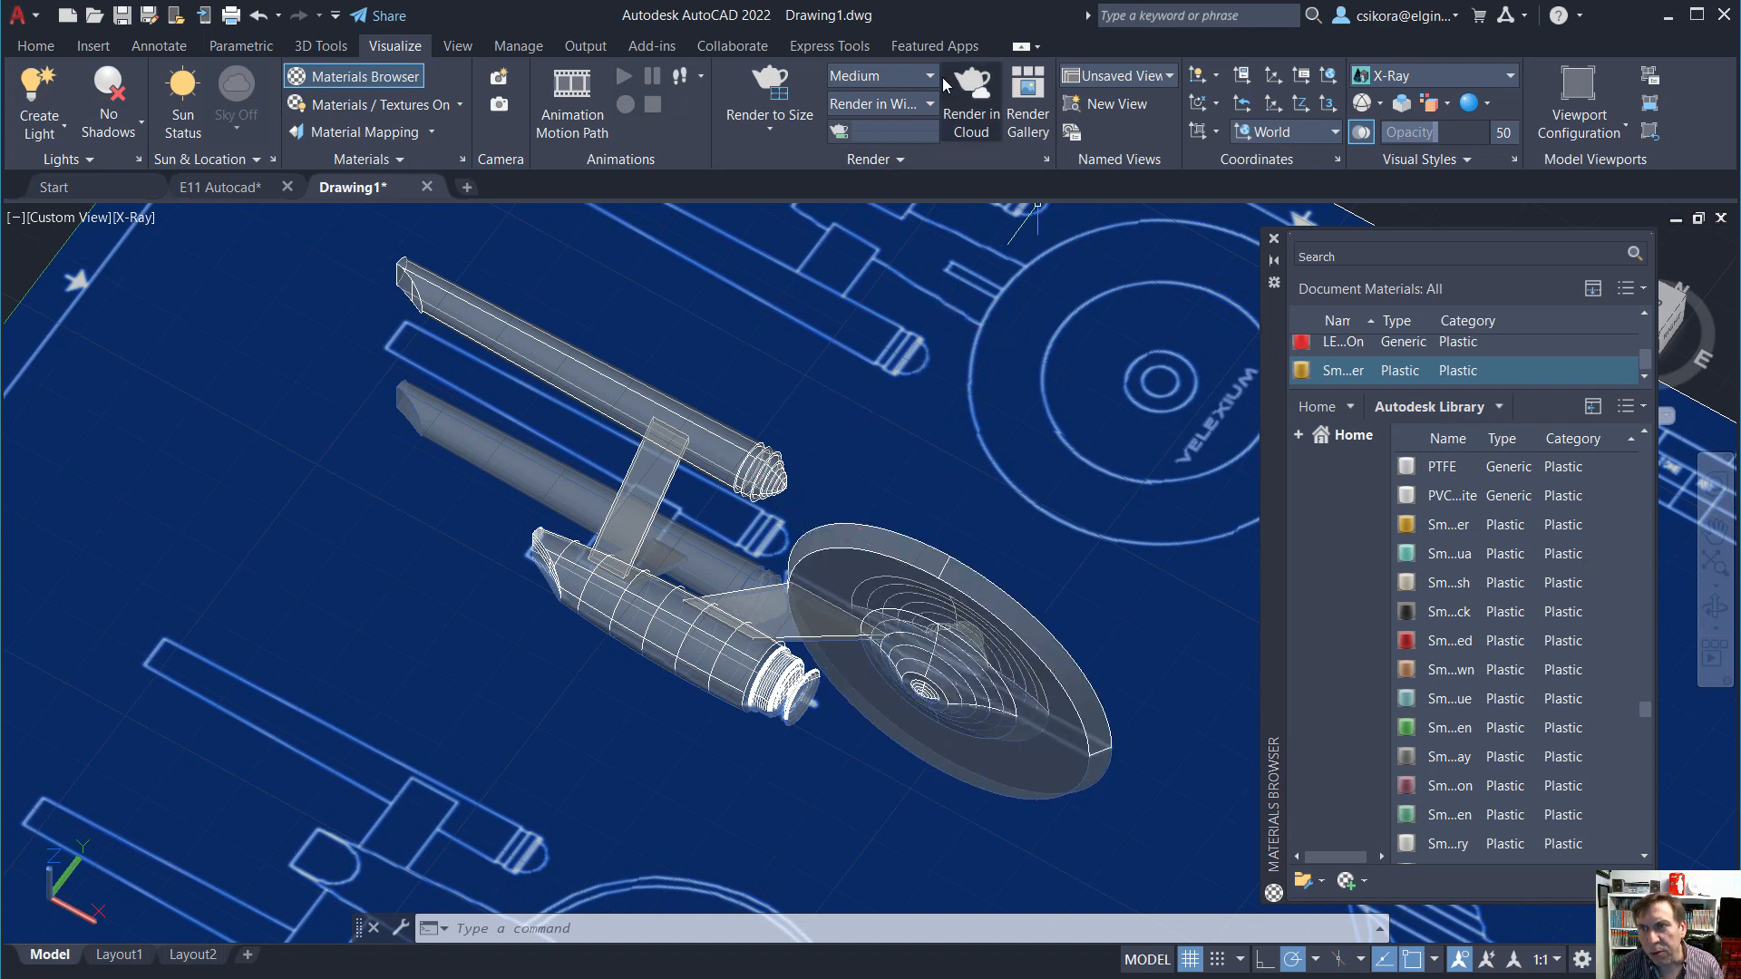
Set the subobject selection filter to Face and apply the smooth amber plastic to the front dome faces of both nacelles.
left_click(335, 48)
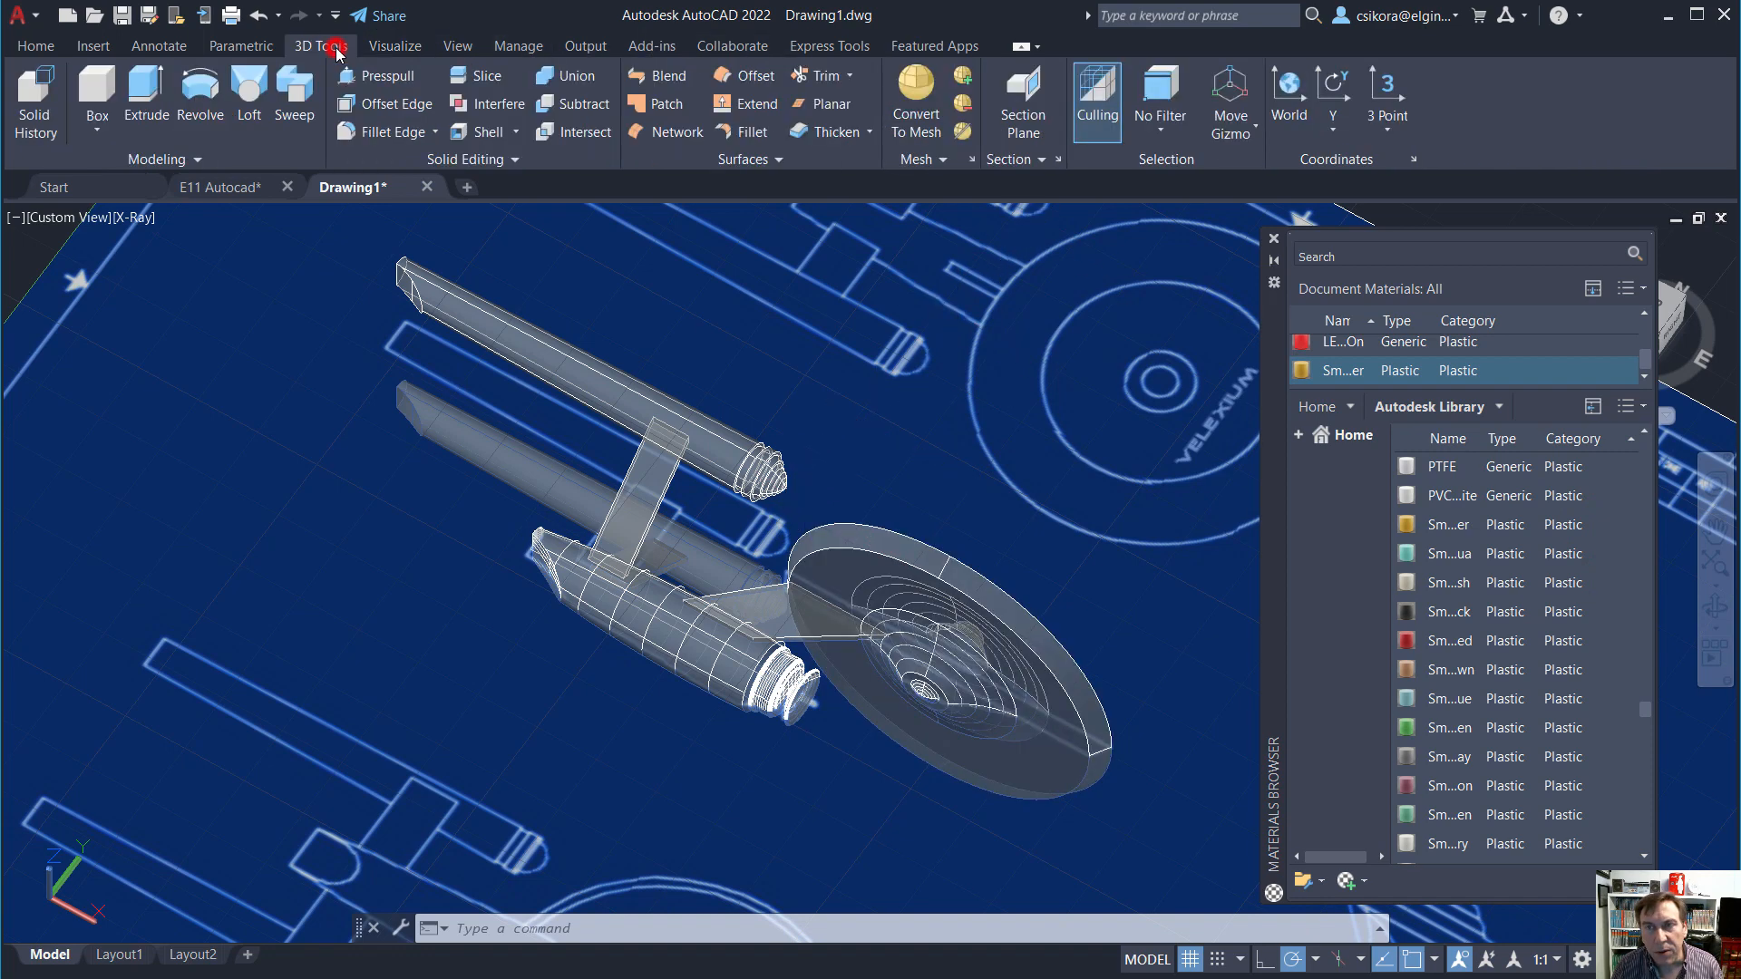
left_click(1160, 122)
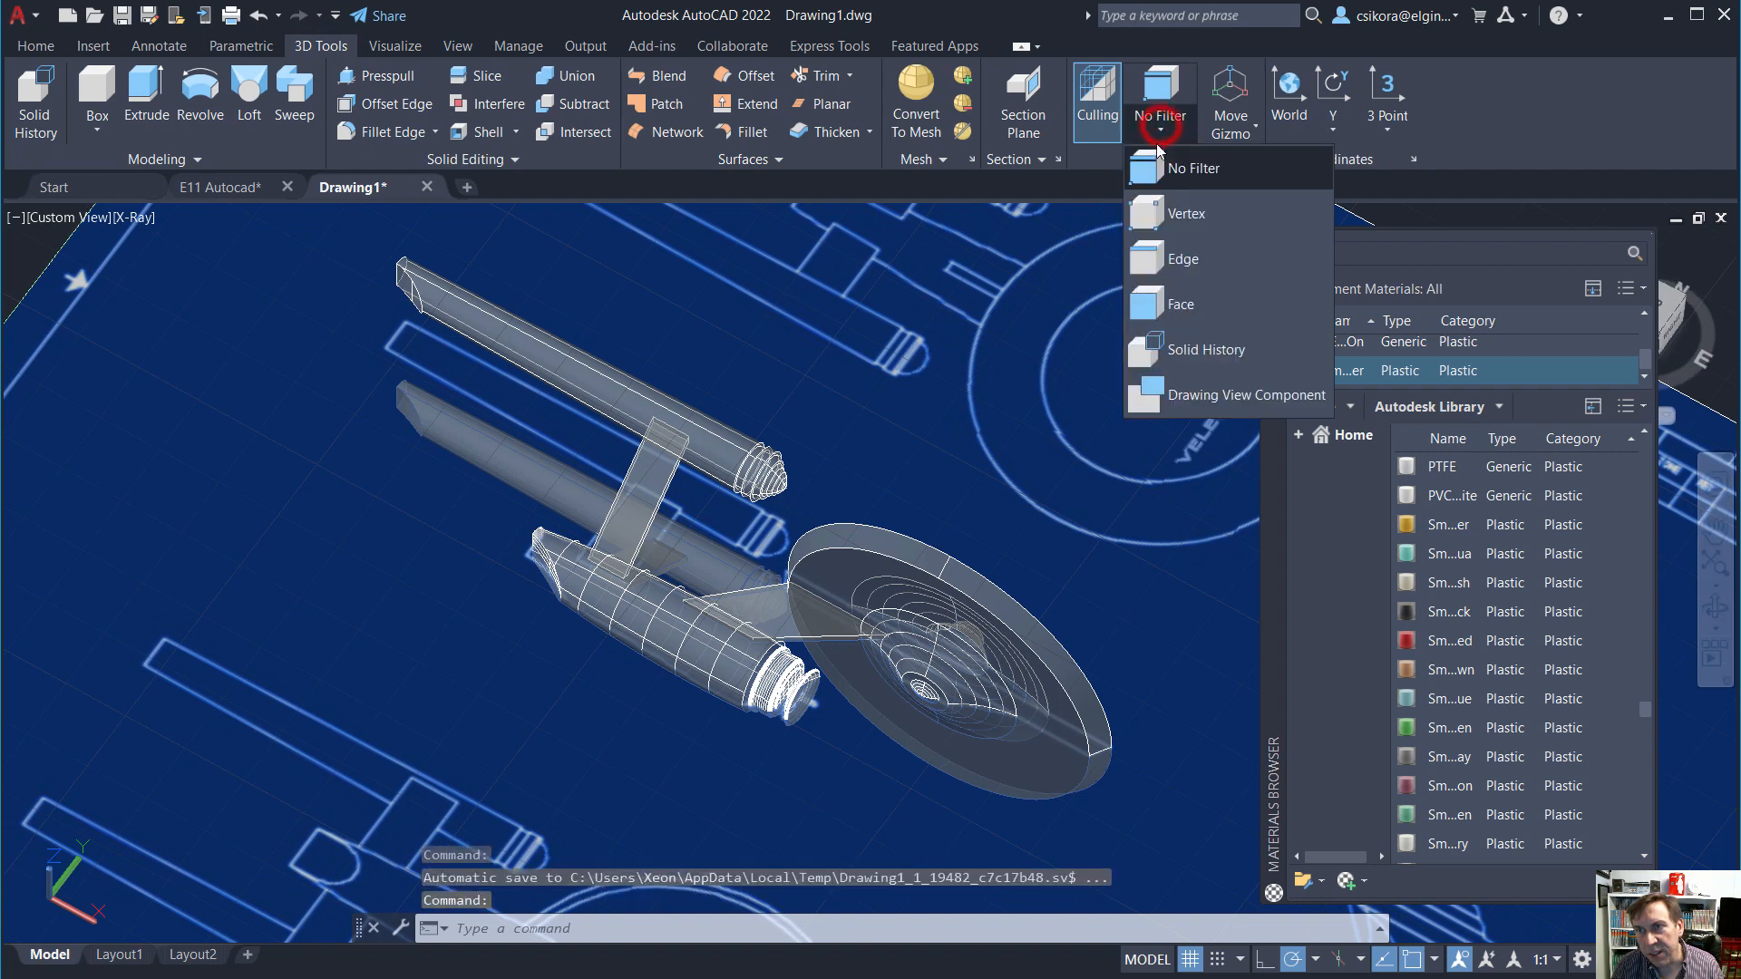
left_click(1161, 302)
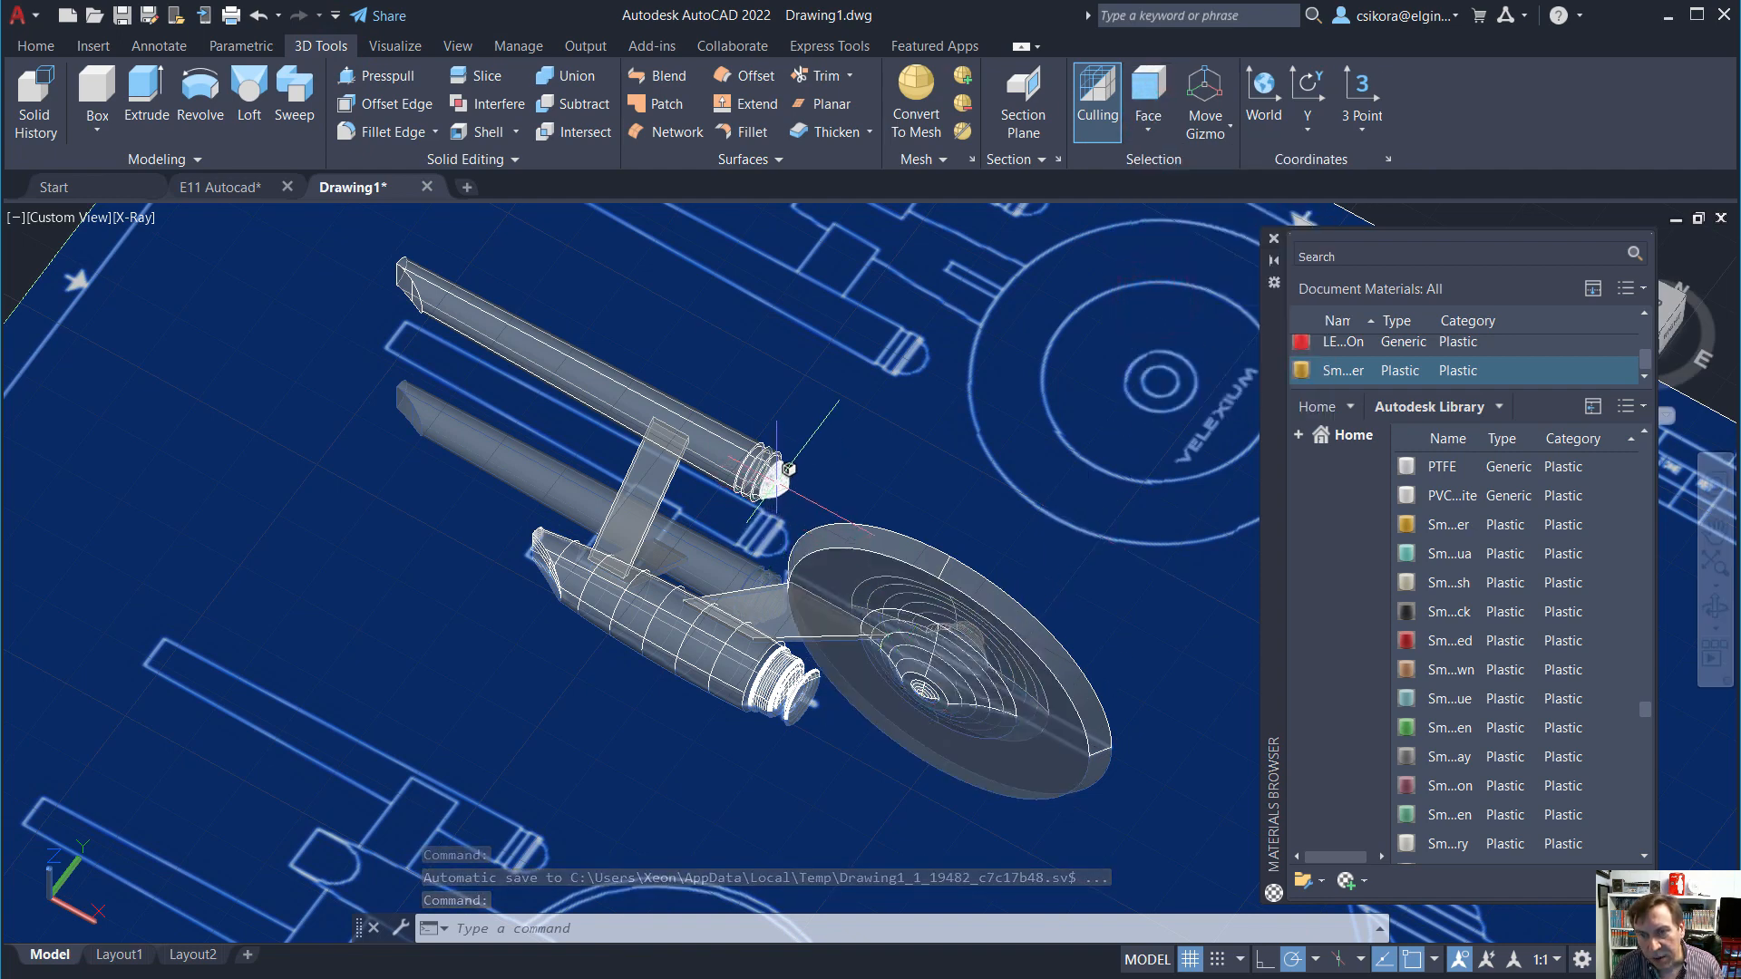
left_click(796, 501)
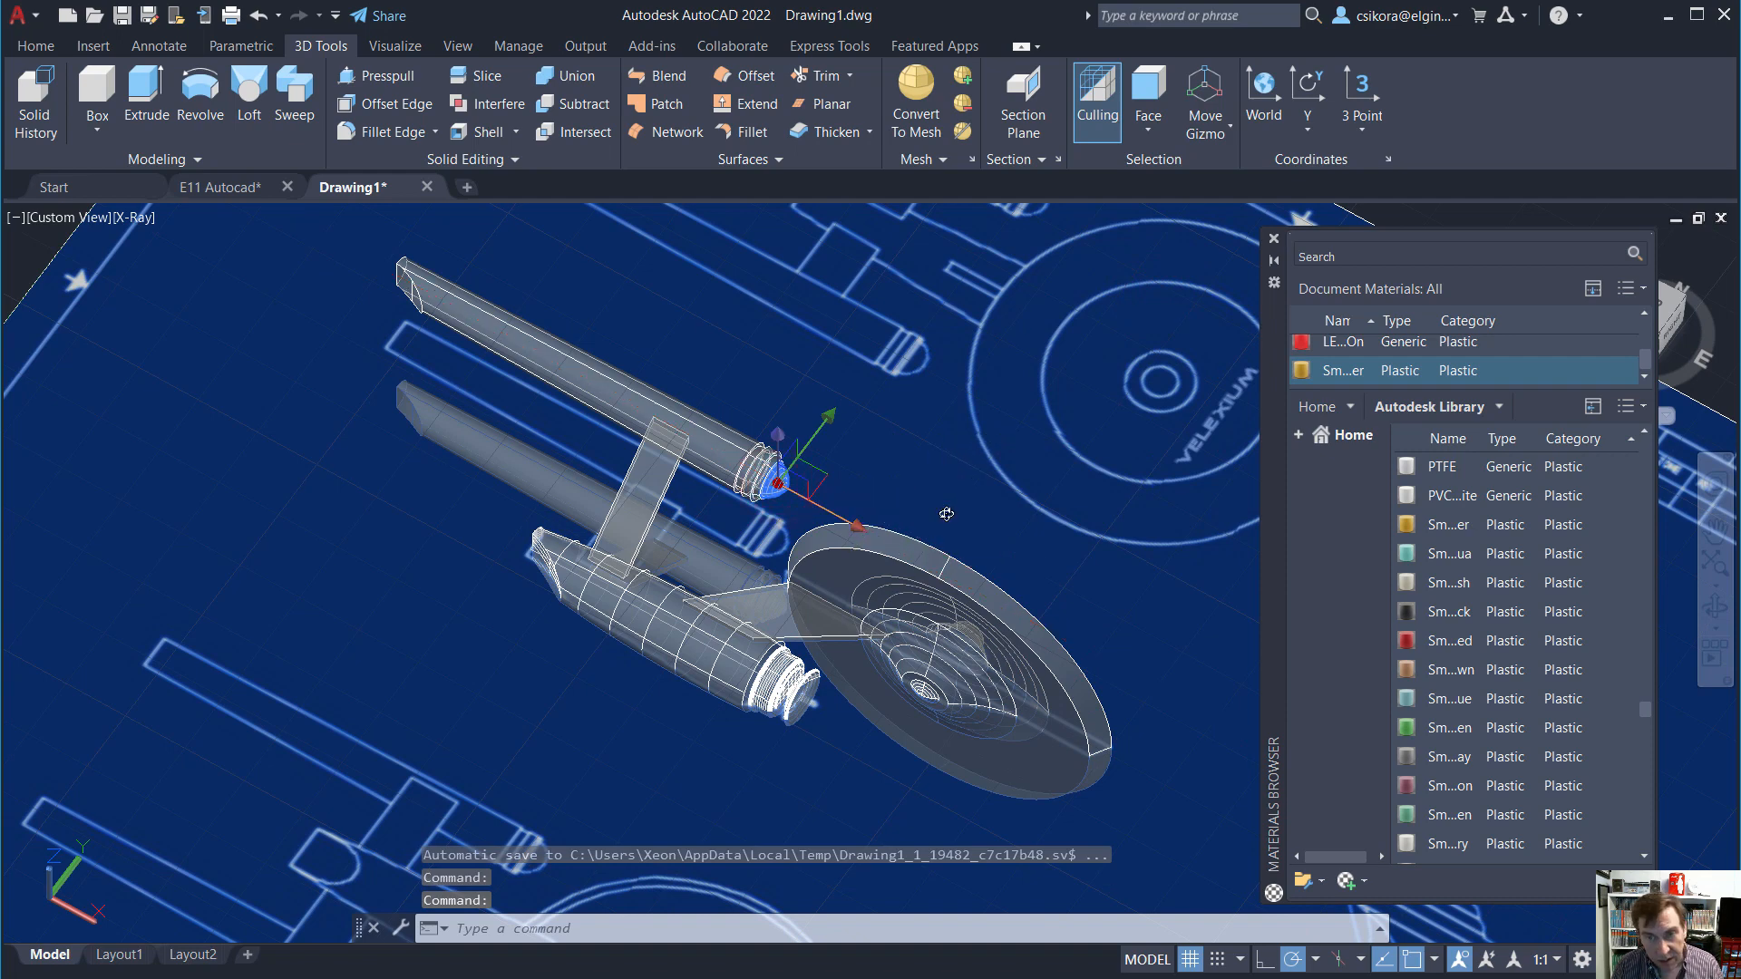
middle_click_drag(947, 514, 658, 422, "shift")
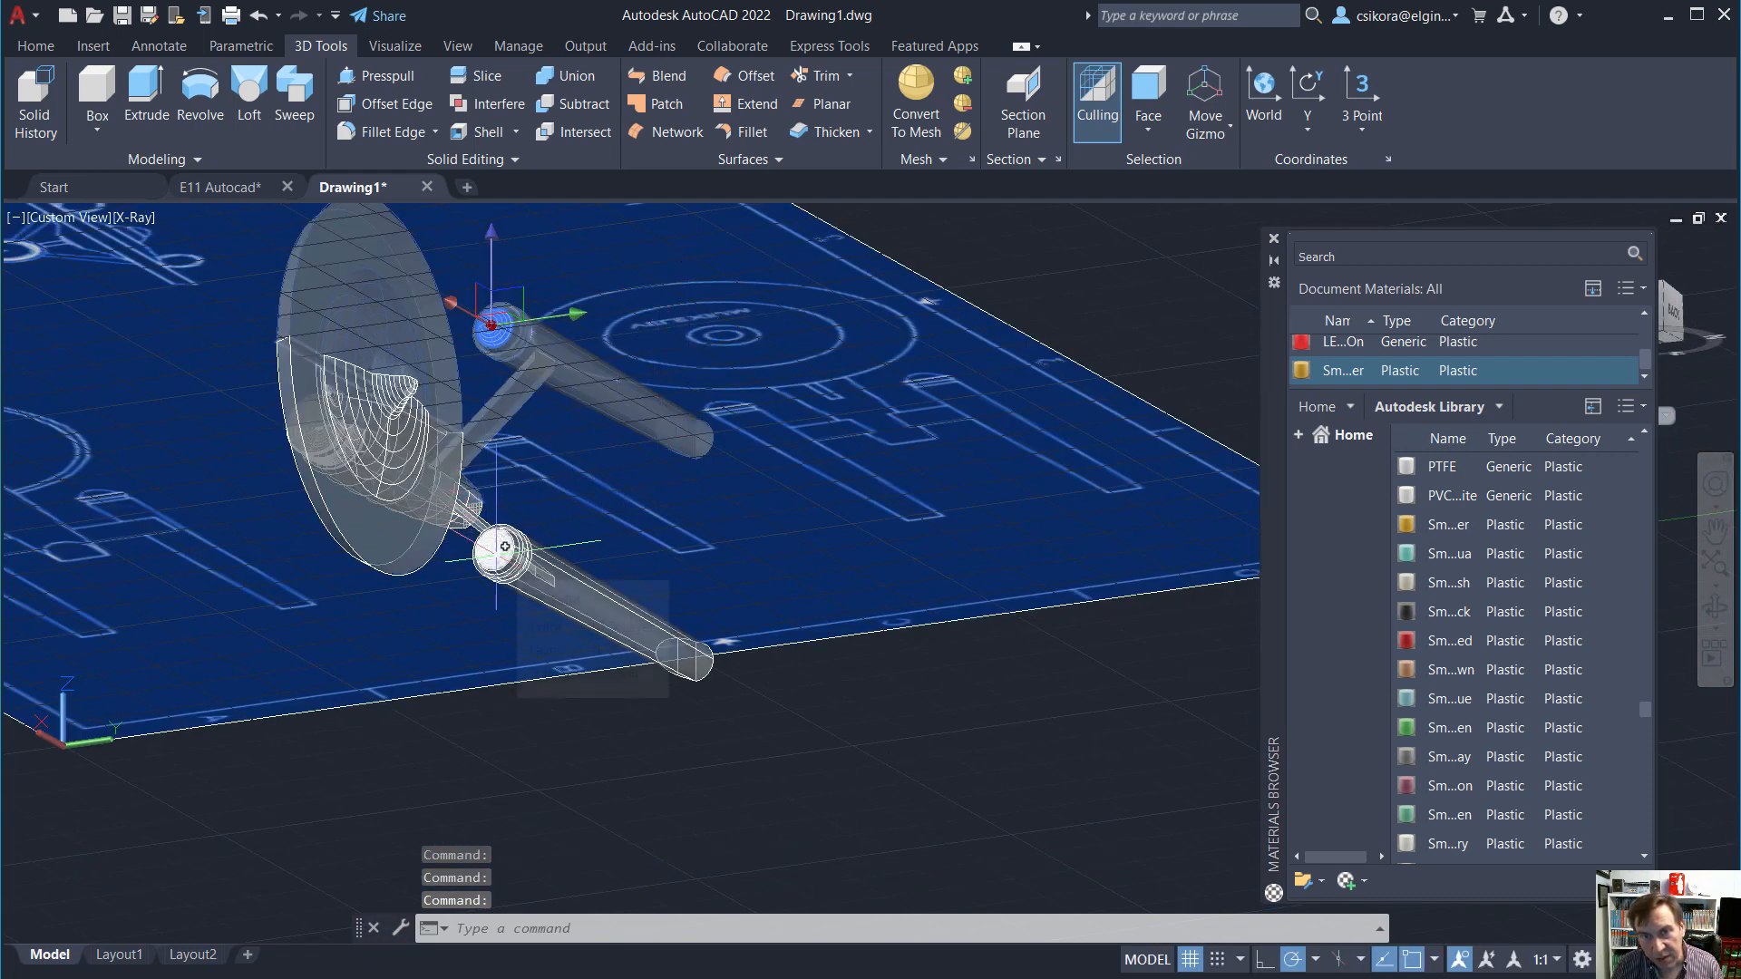
left_click(501, 550)
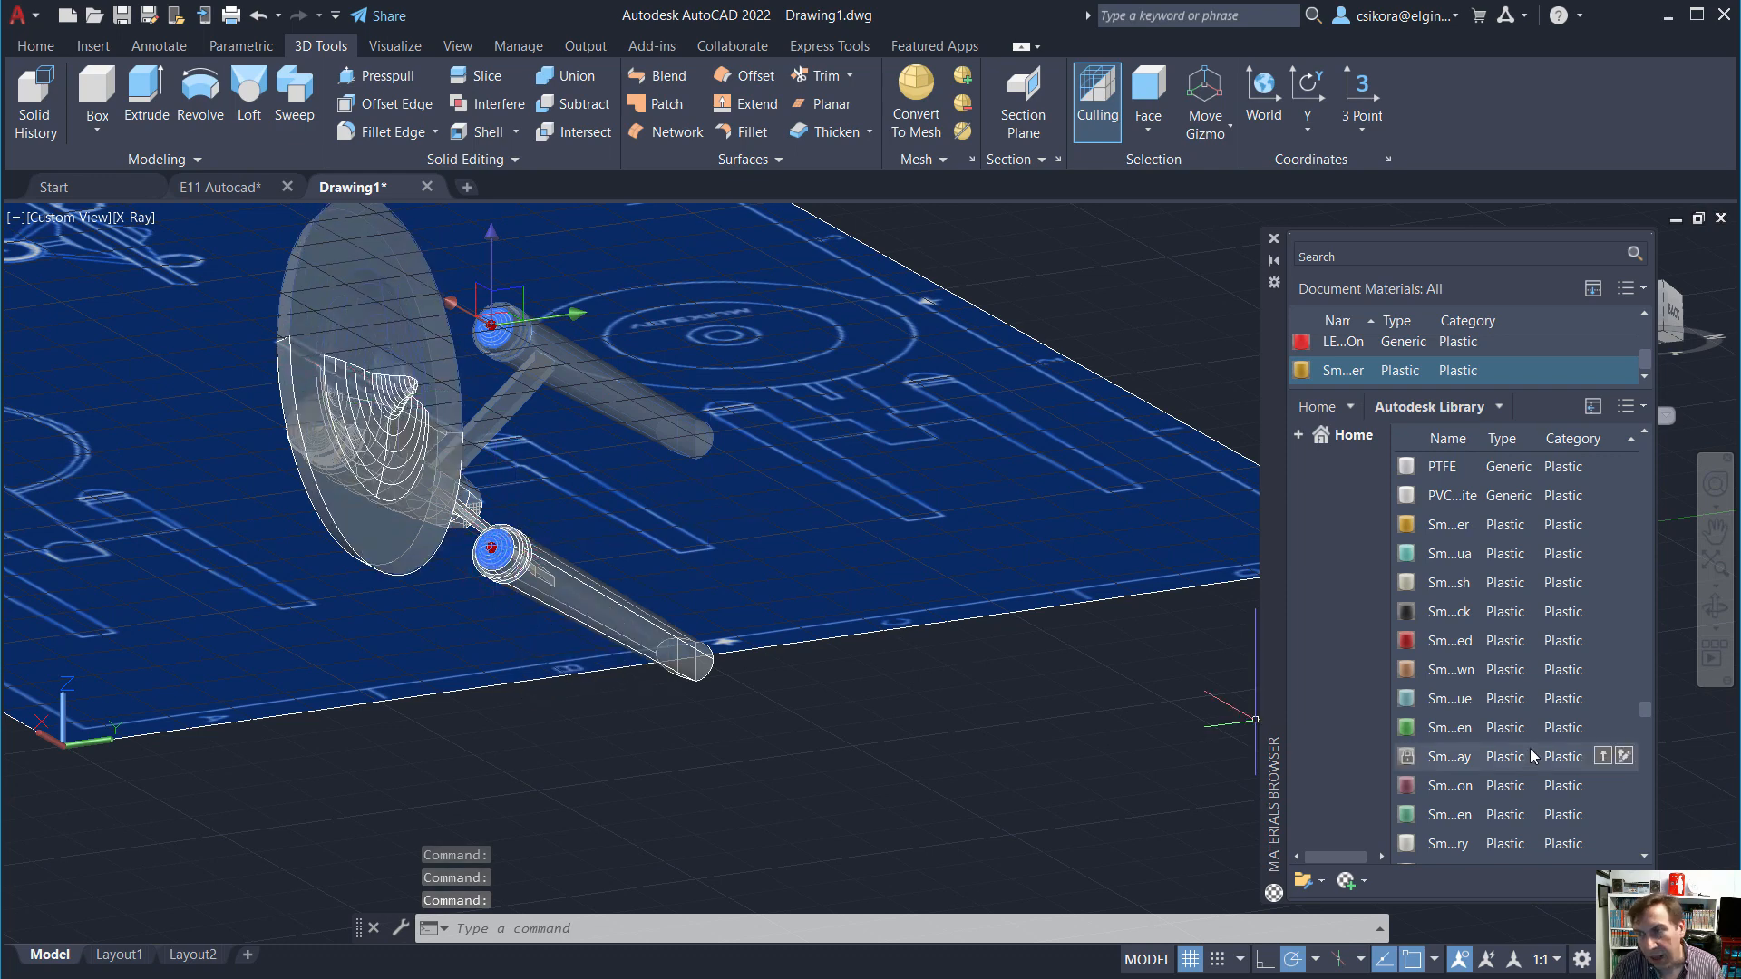
mouse_move(1485, 636)
mouse_move(1386, 374)
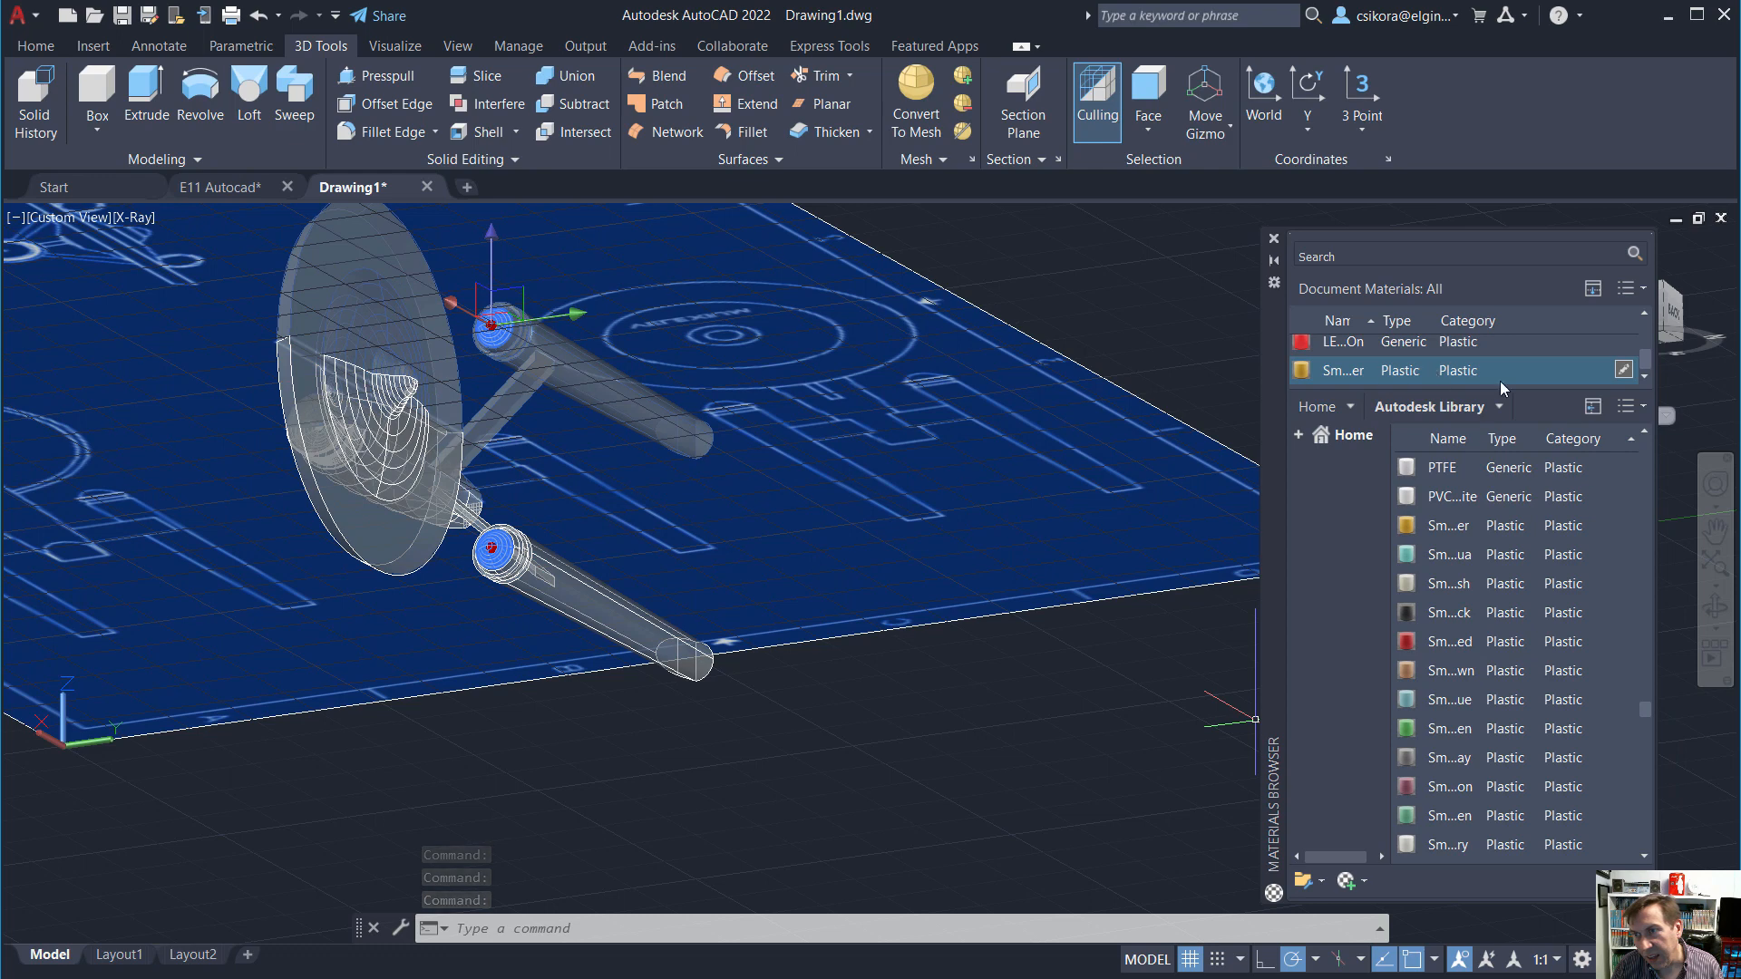
left_click(1563, 368)
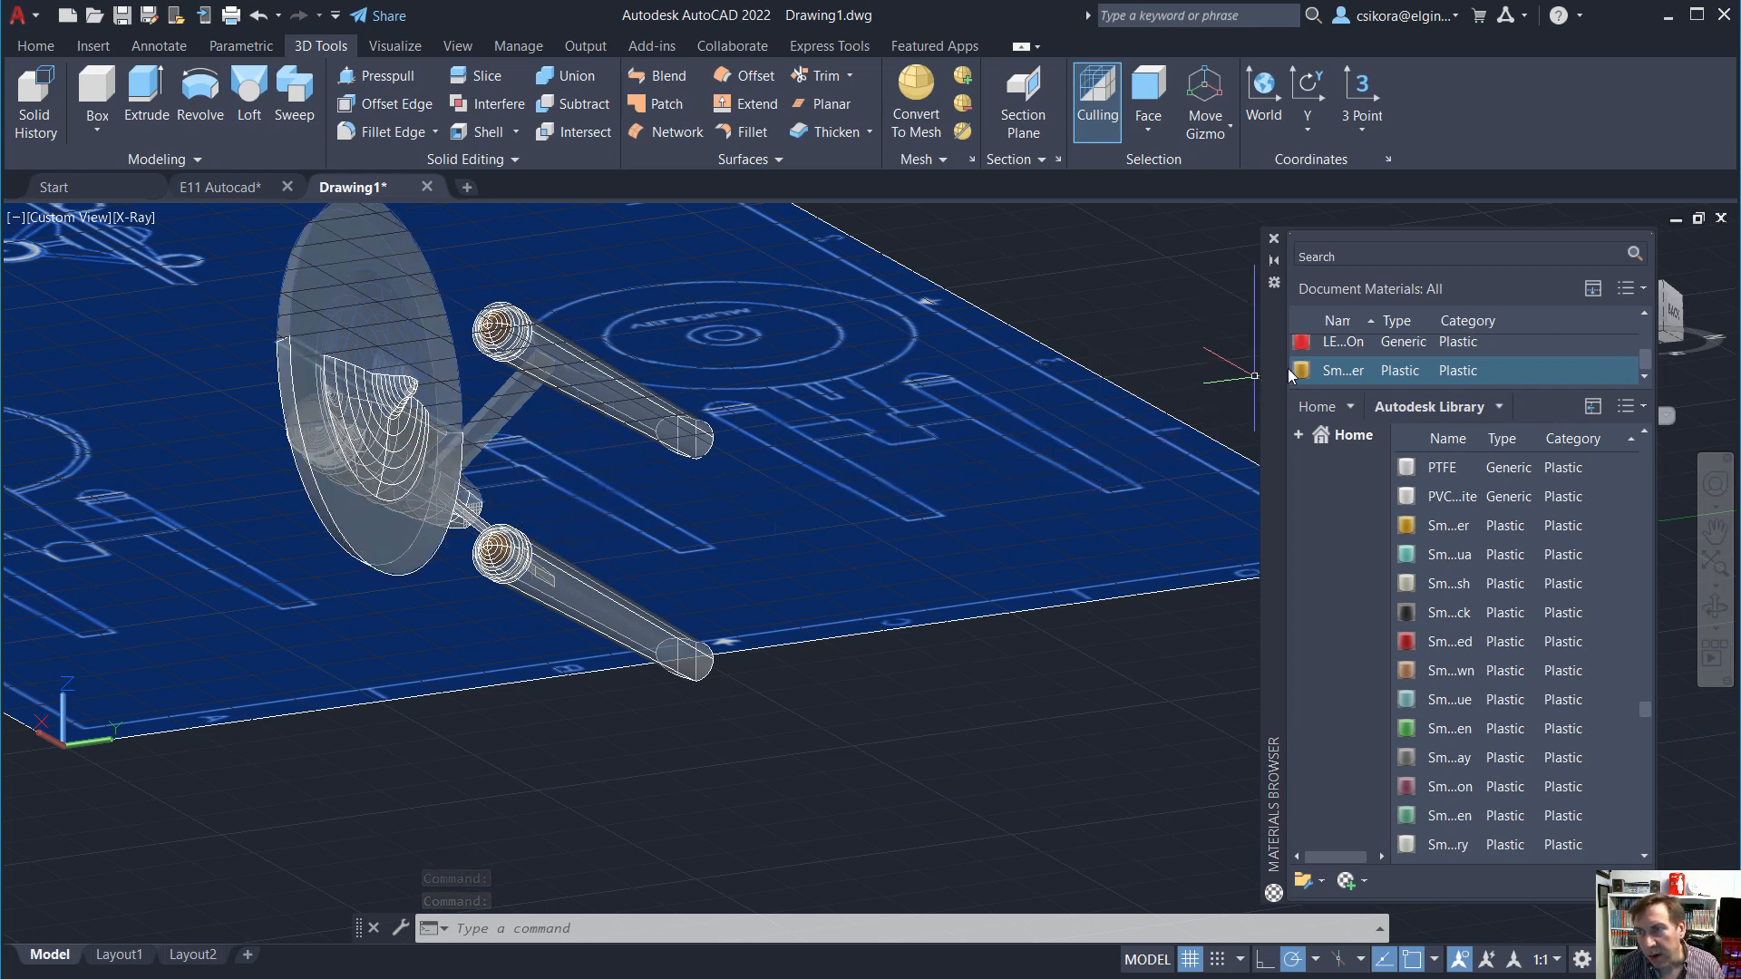
Apply the red LED On plastic to the small face at the tip of the saucer's central dome.
left_click(1320, 352)
left_click_drag(1320, 352, 413, 377)
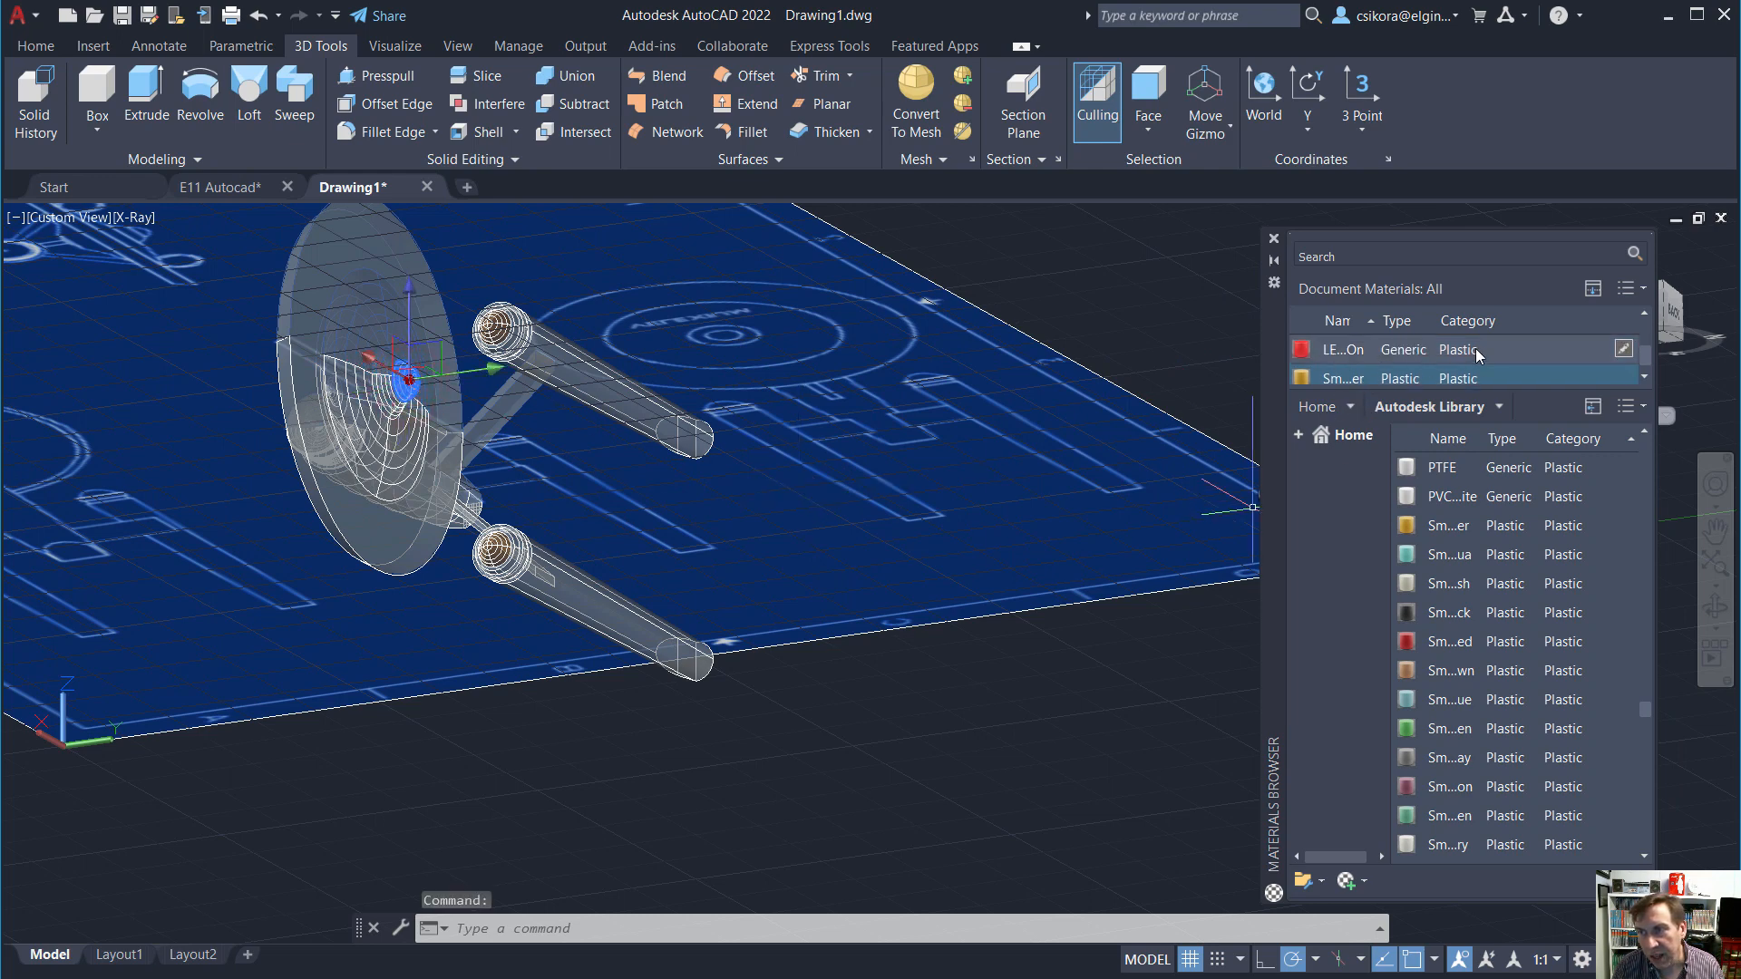
left_click(1510, 348)
Apply the blue Latex plastic to the deflector dish face at the front of the secondary hull and check the material in its editor.
middle_click_drag(904, 570, 979, 544, "shift")
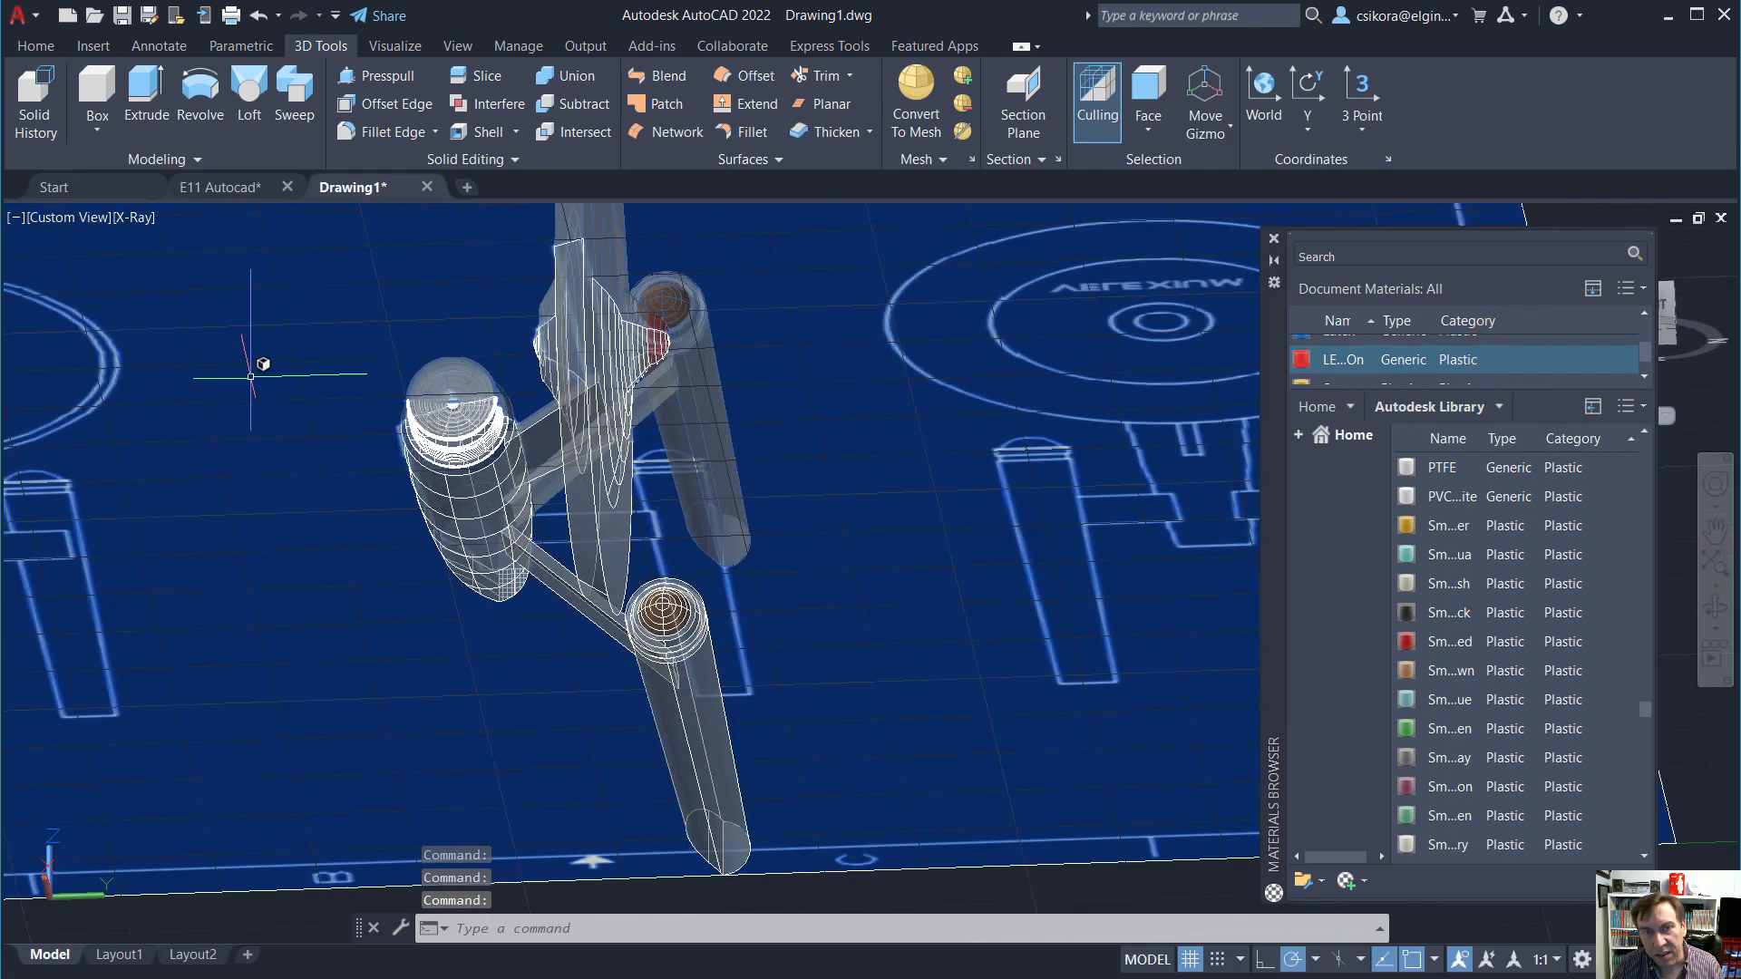
scroll(1420, 382, "down", 1)
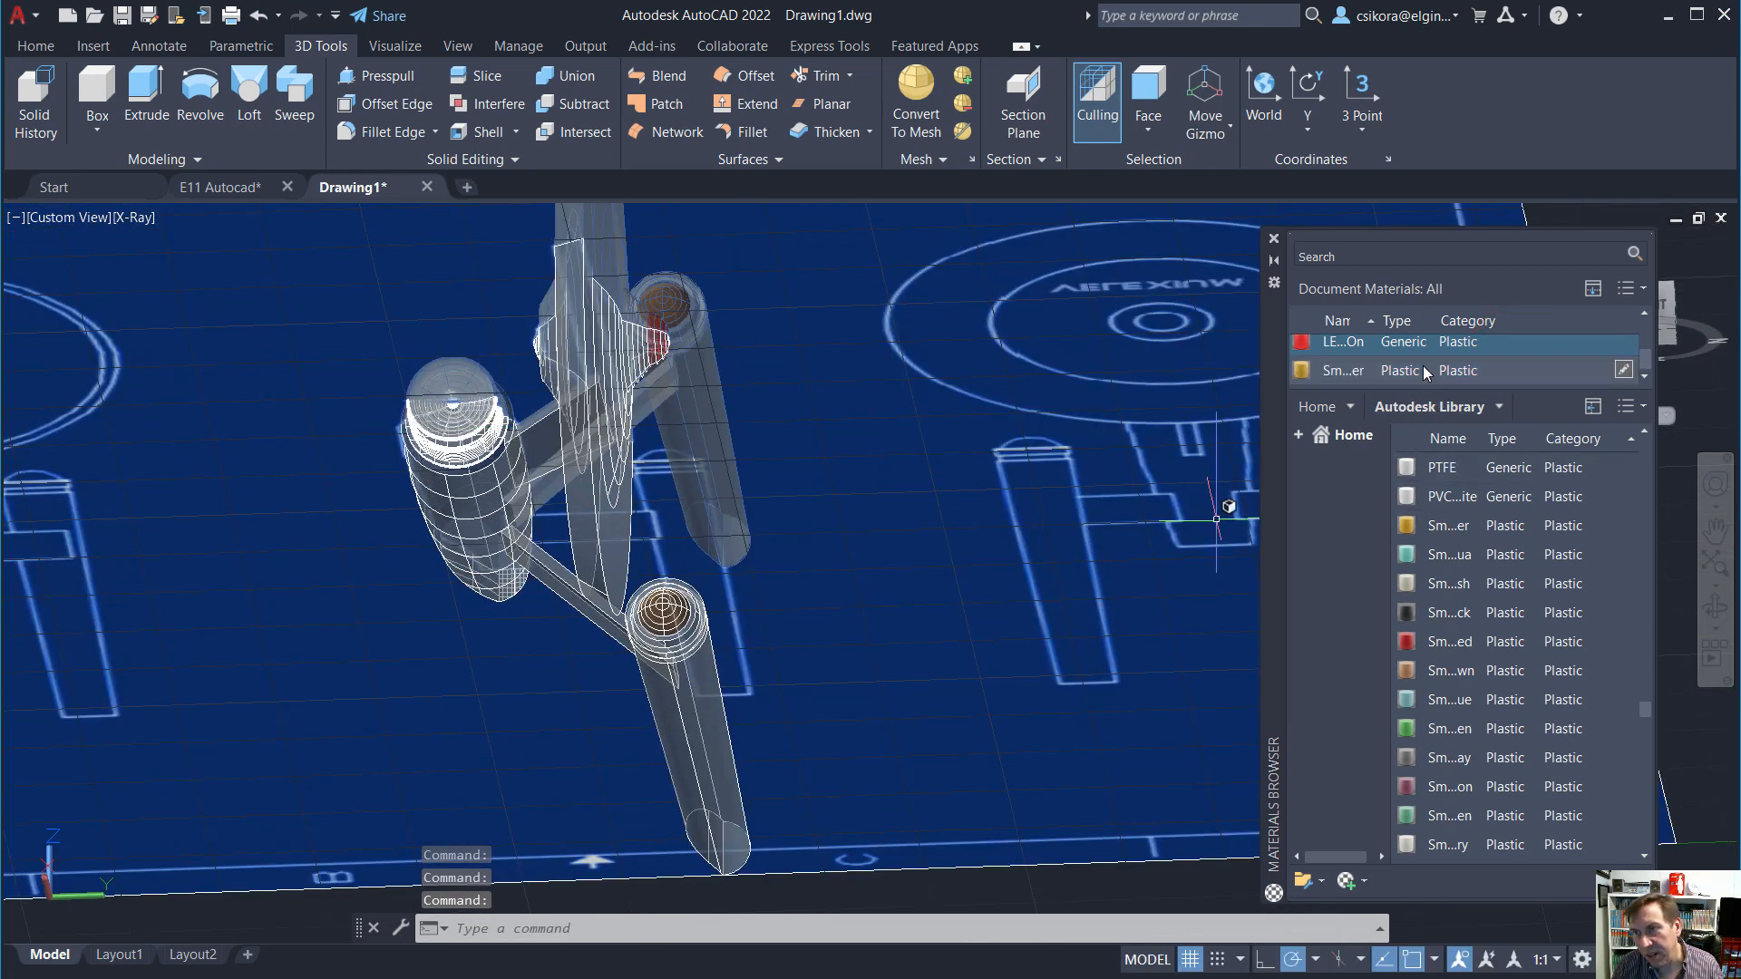
scroll(1426, 374, "up", 1)
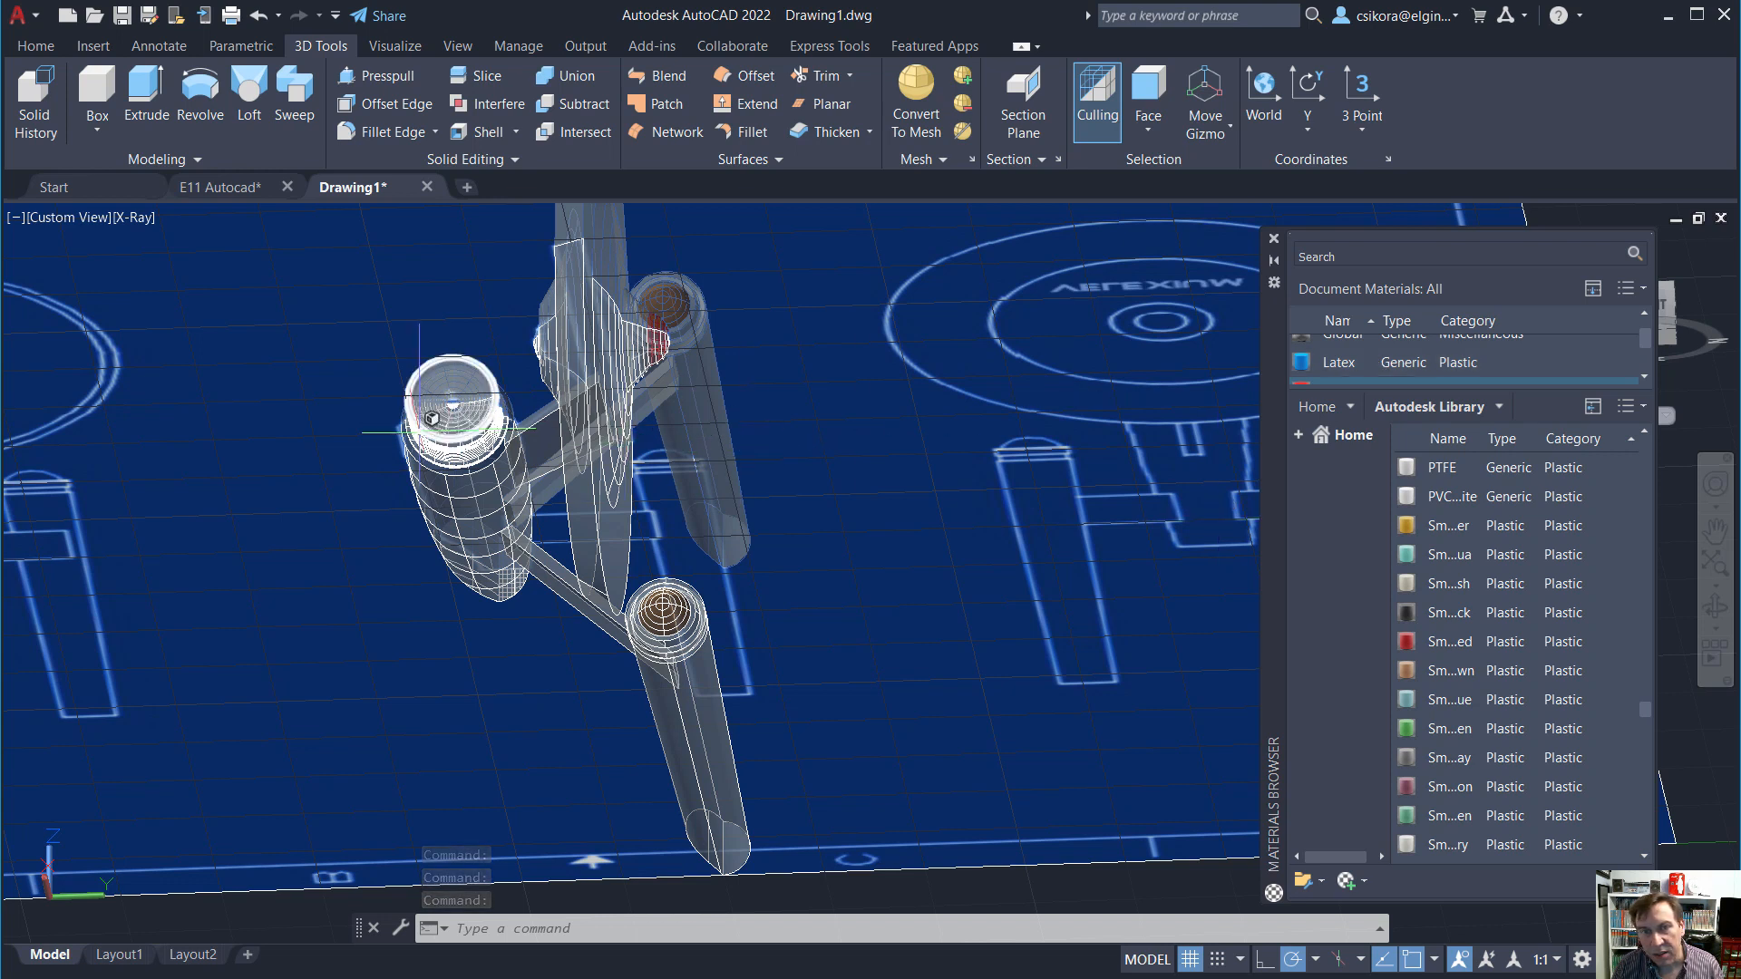
left_click(438, 415)
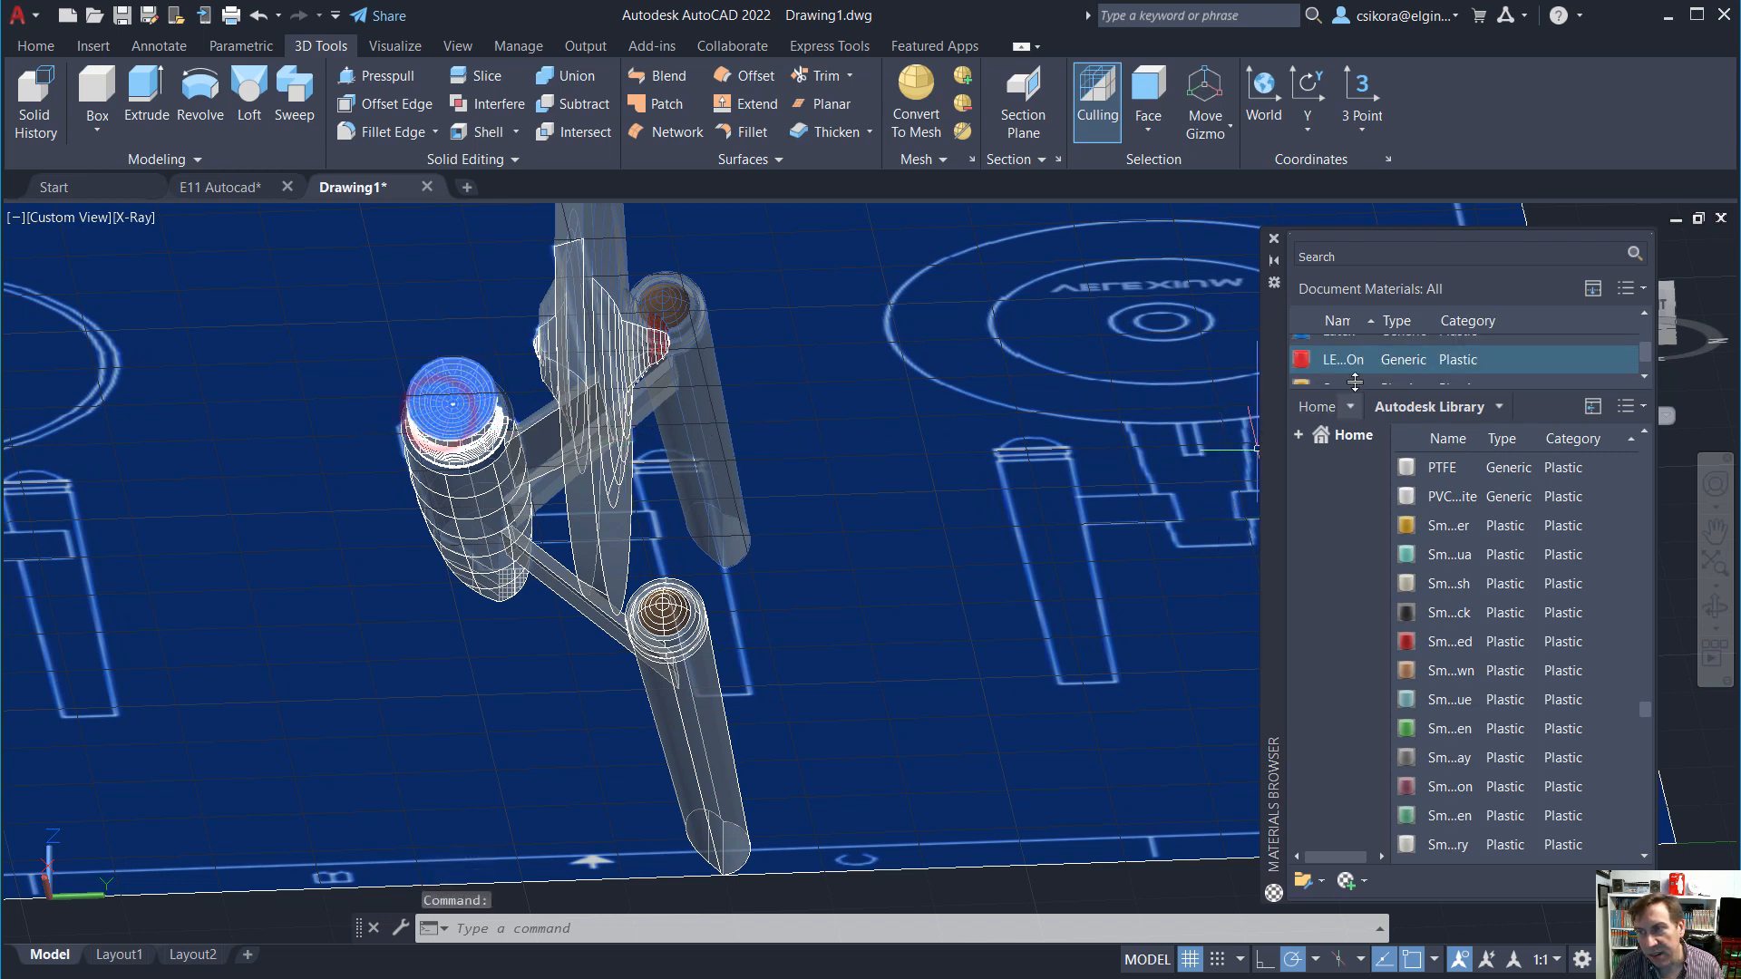
scroll(1379, 361, "down", 2)
scroll(1410, 371, "up", 2)
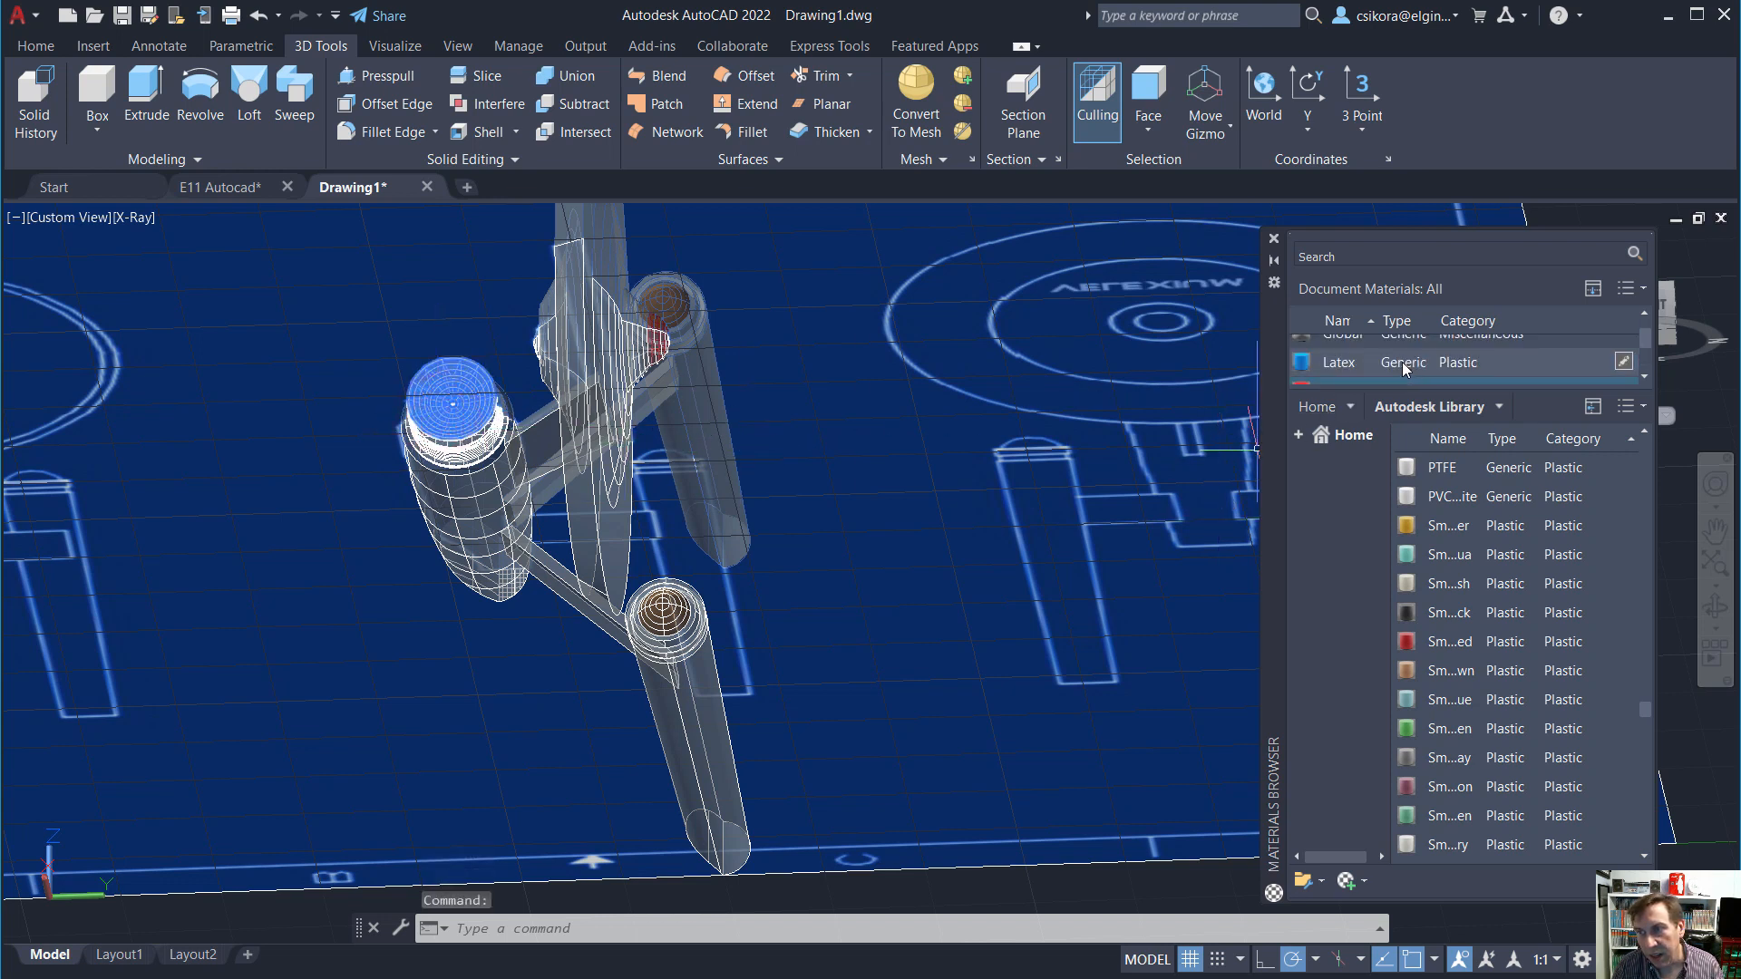
left_click(1403, 362)
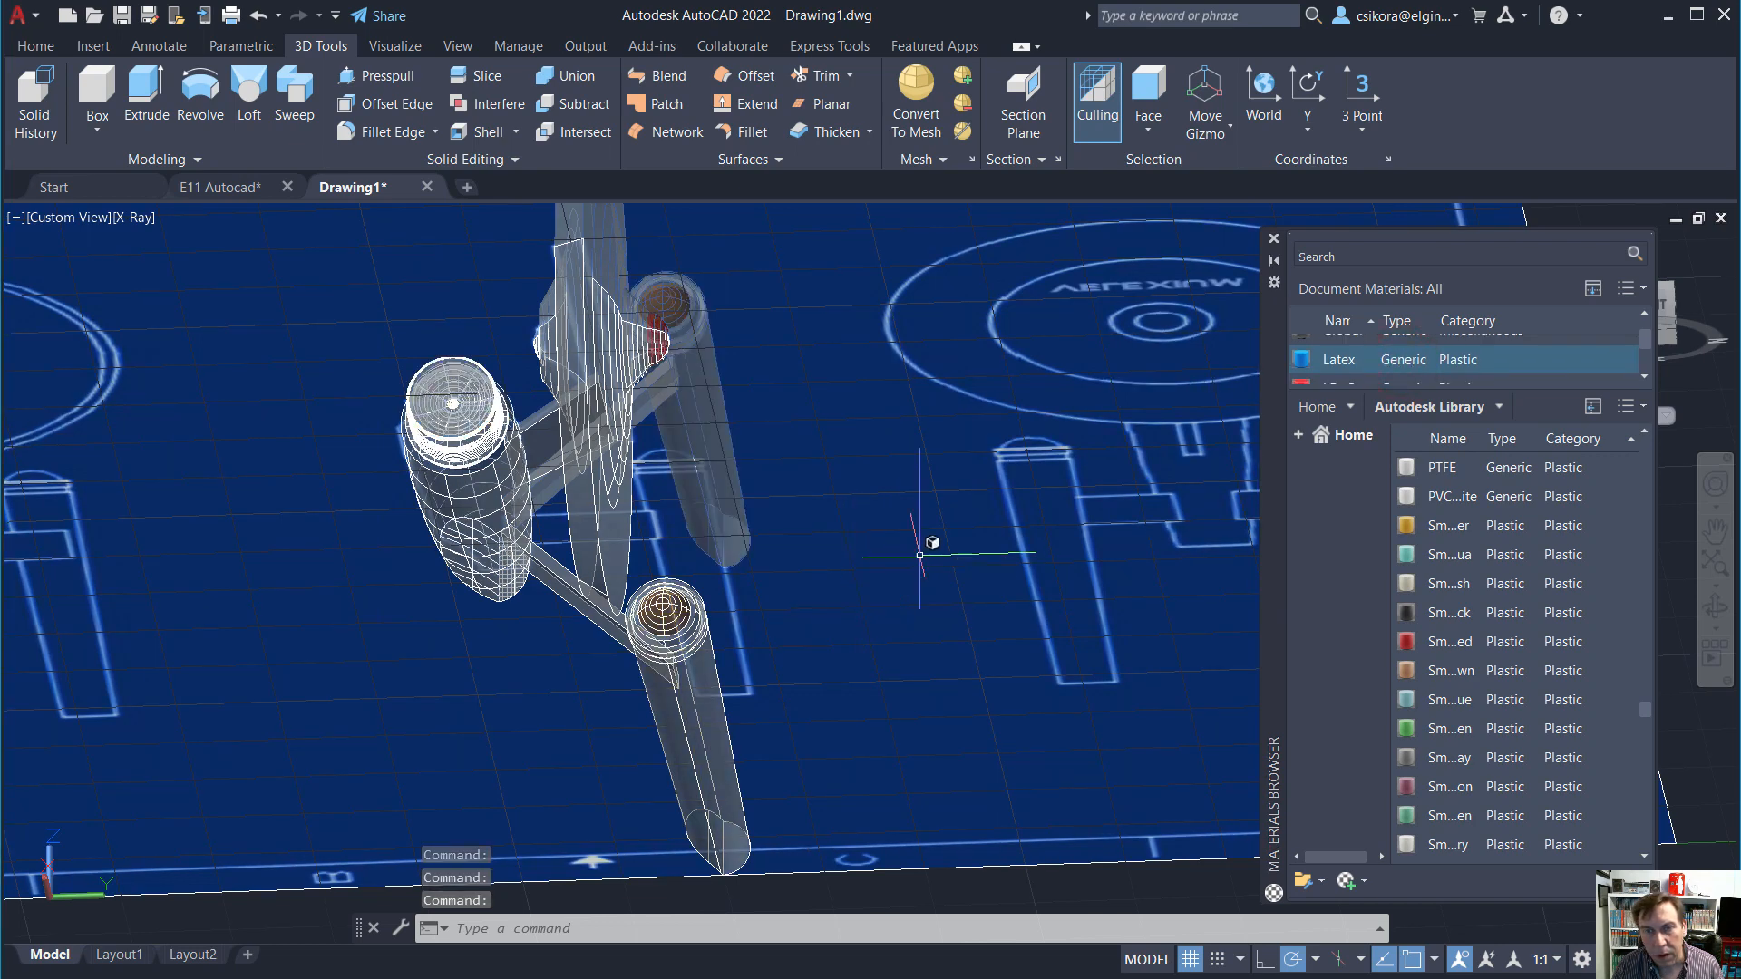
double_click(1549, 352)
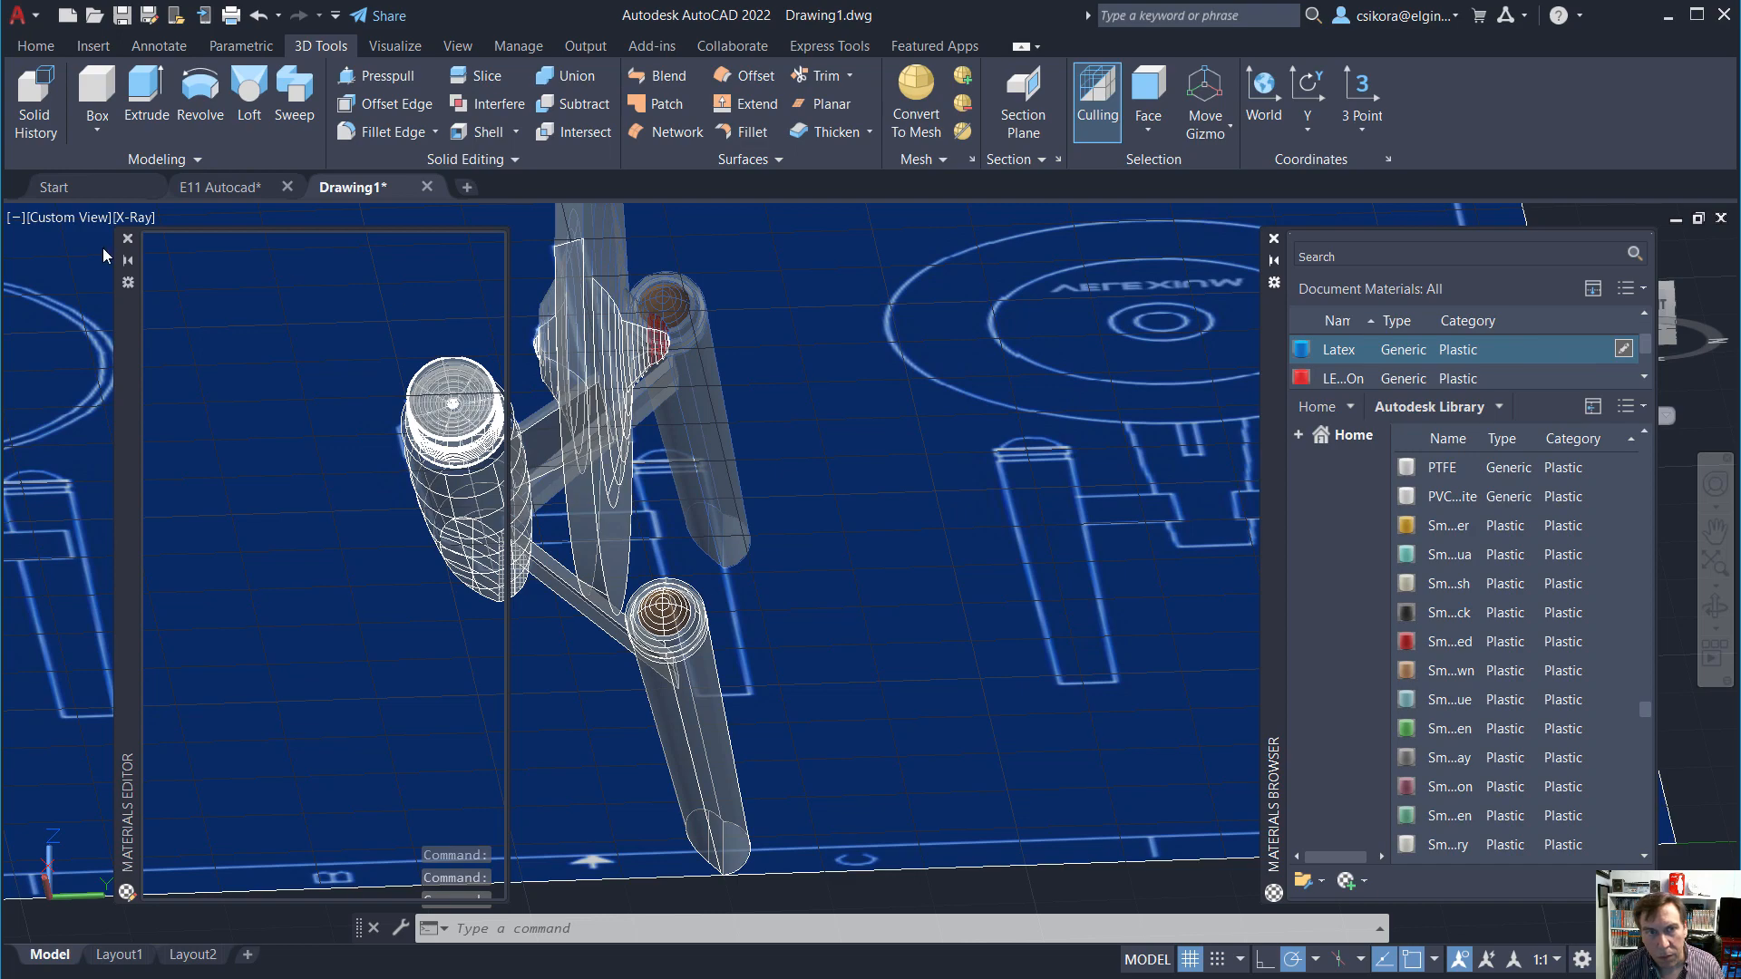
left_click(127, 239)
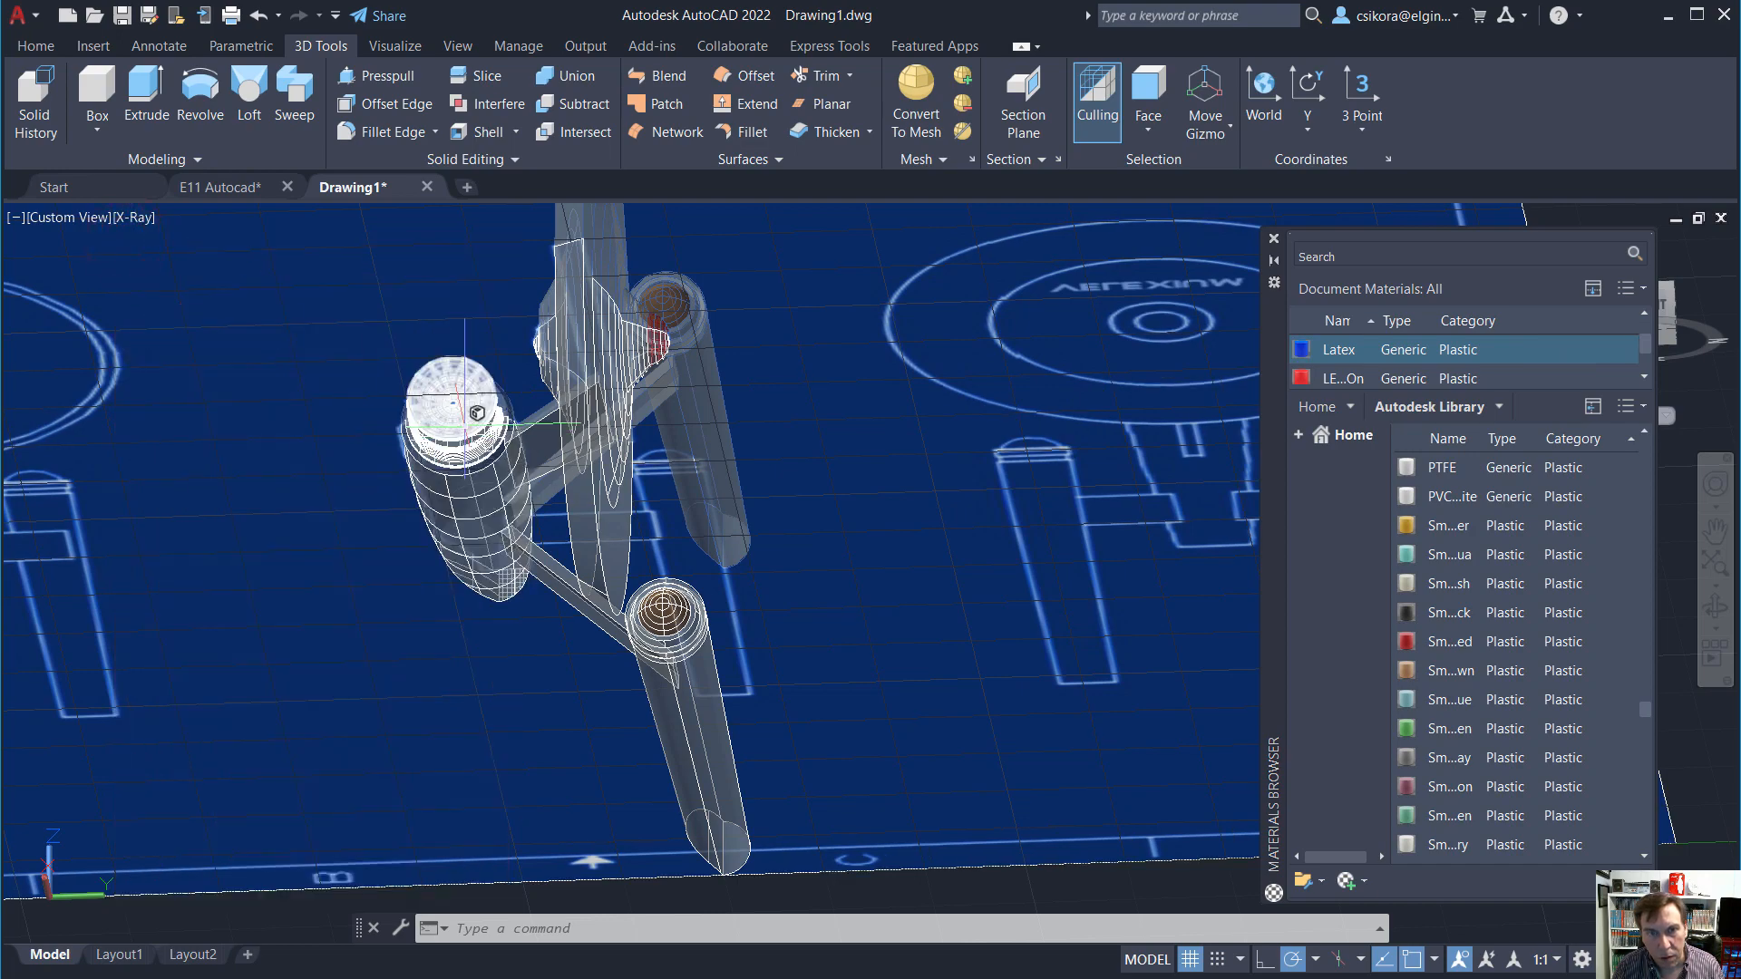
Change the viewport's visual style to Shaded with edges to show the starship's materials in solid shading.
middle_click_drag(340, 650, 514, 846, "shift")
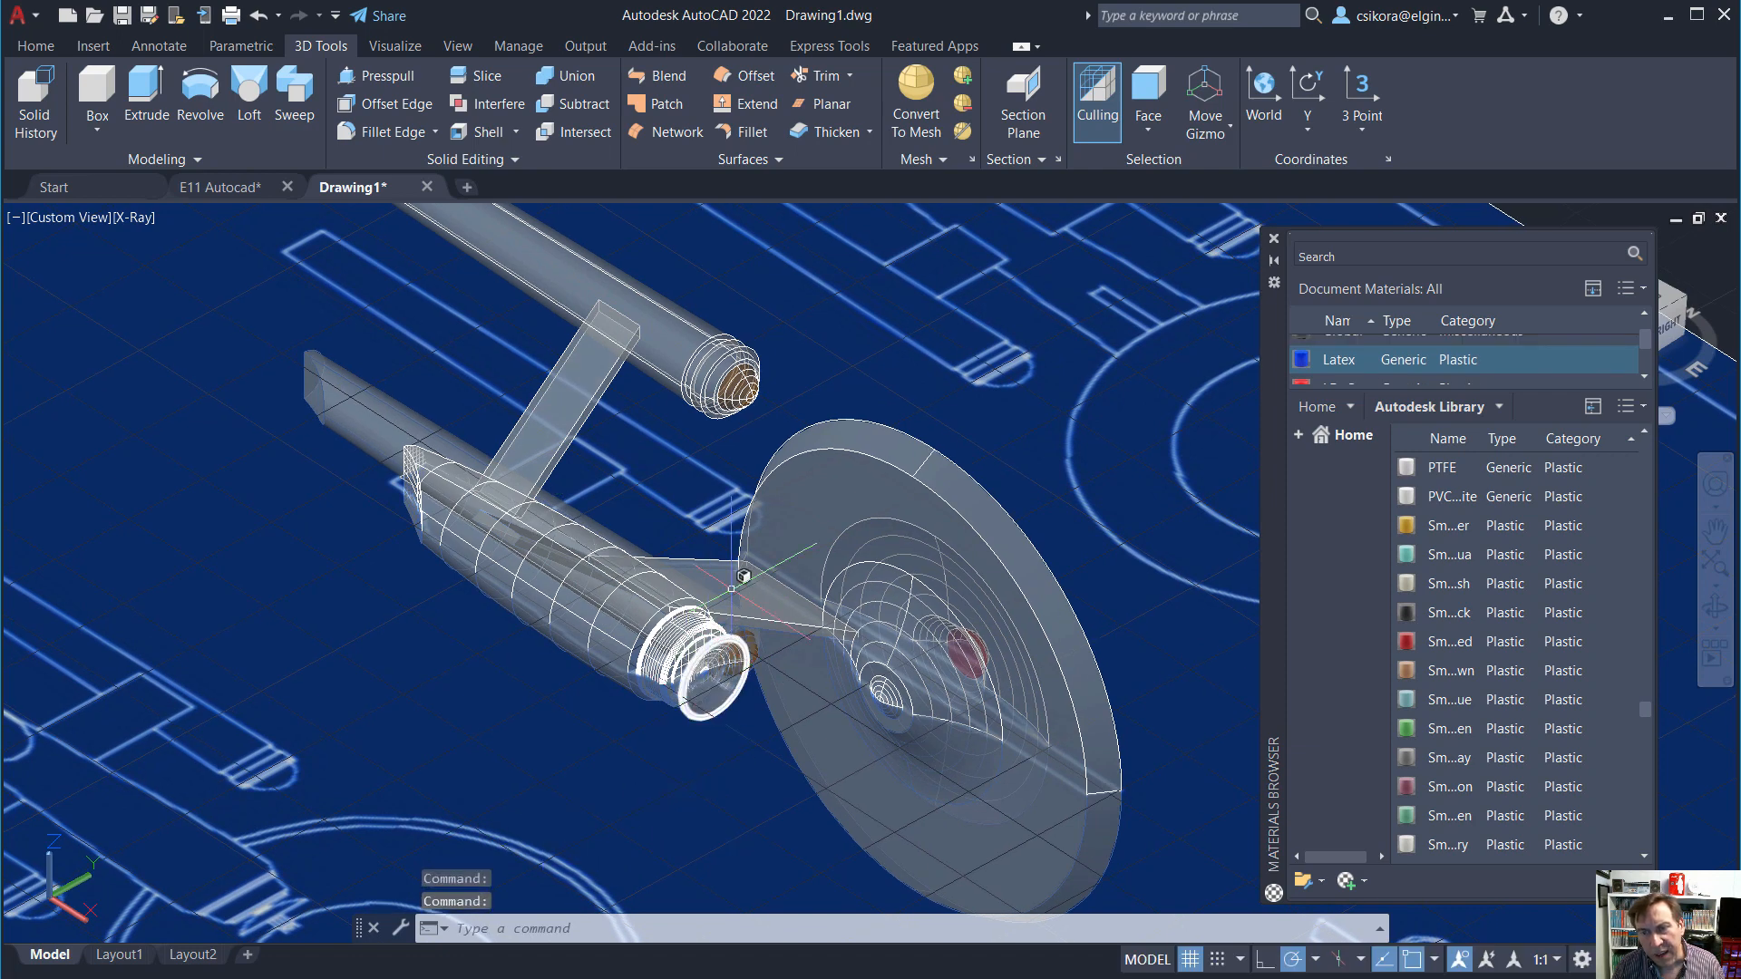
scroll(811, 662, "down", 3)
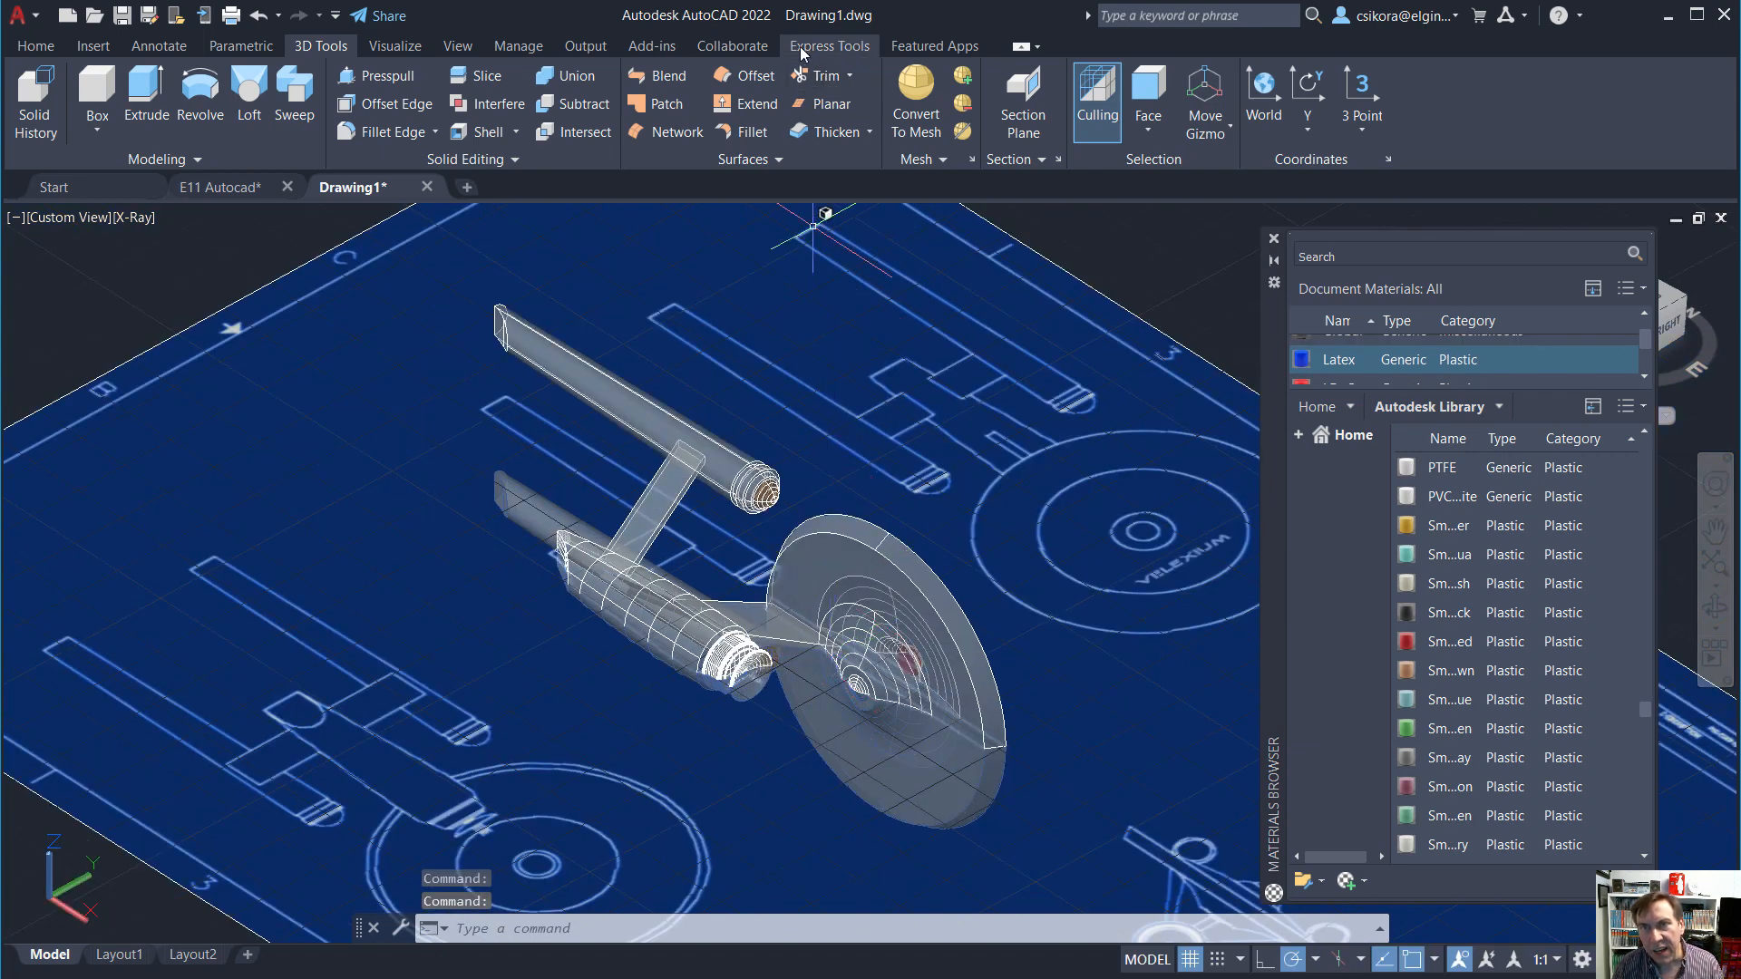
left_click(395, 45)
left_click(1462, 80)
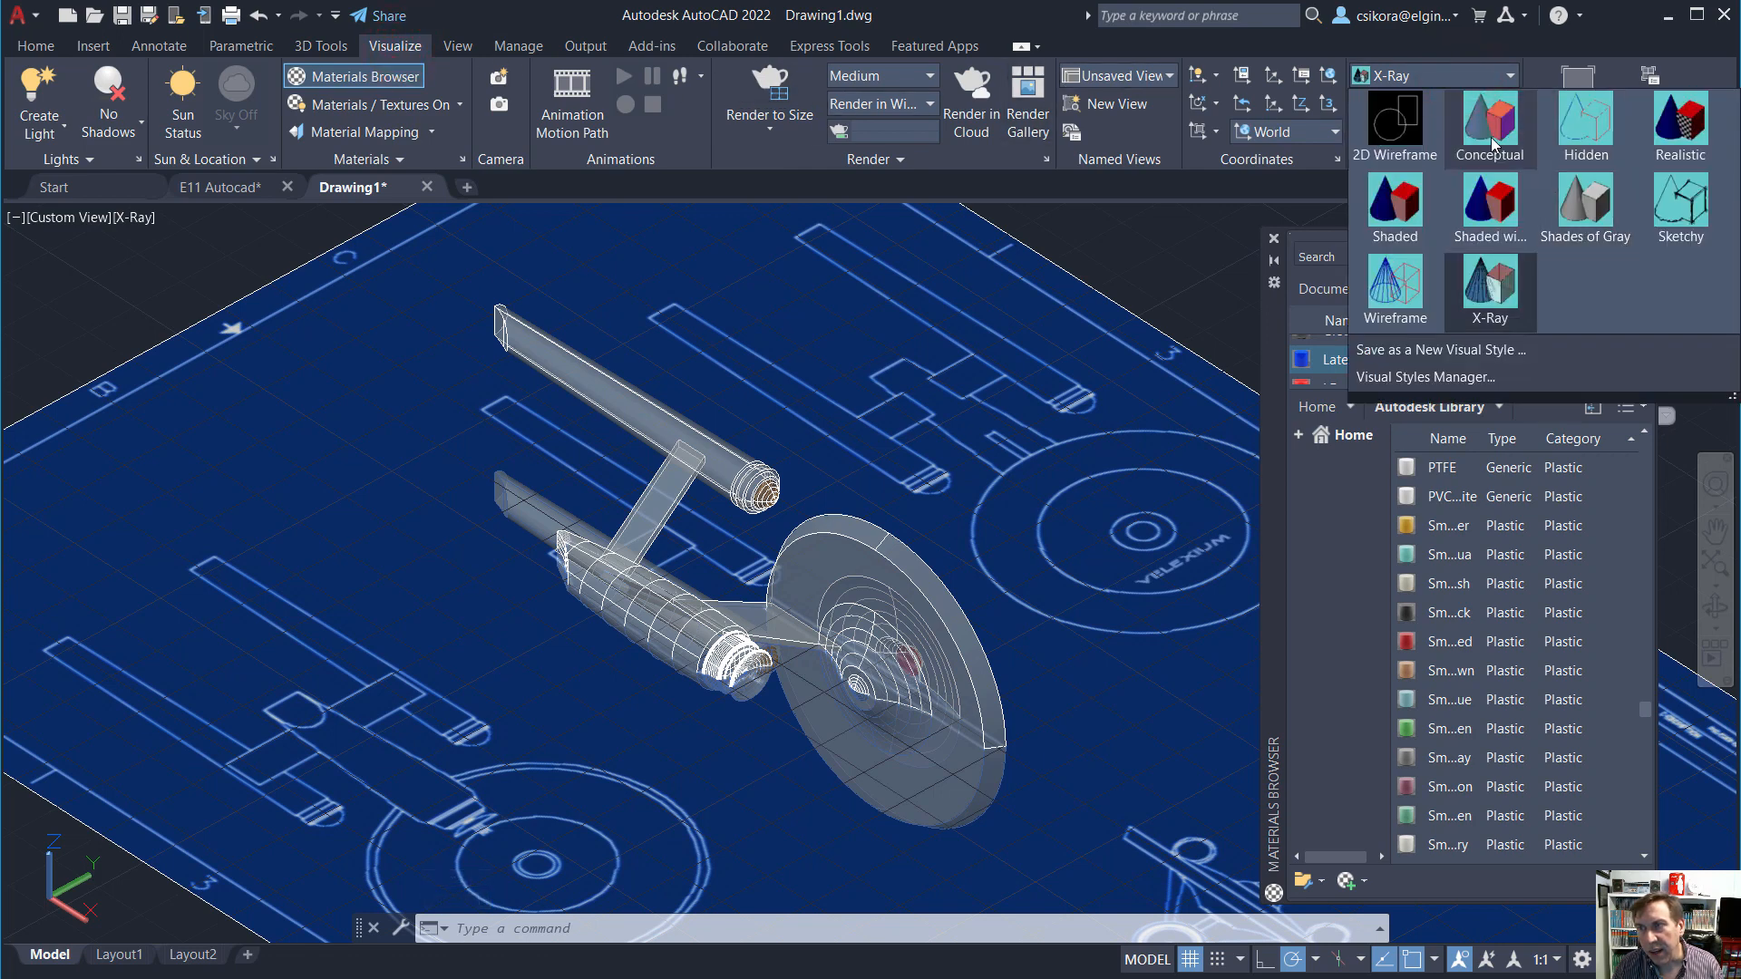
left_click(1487, 201)
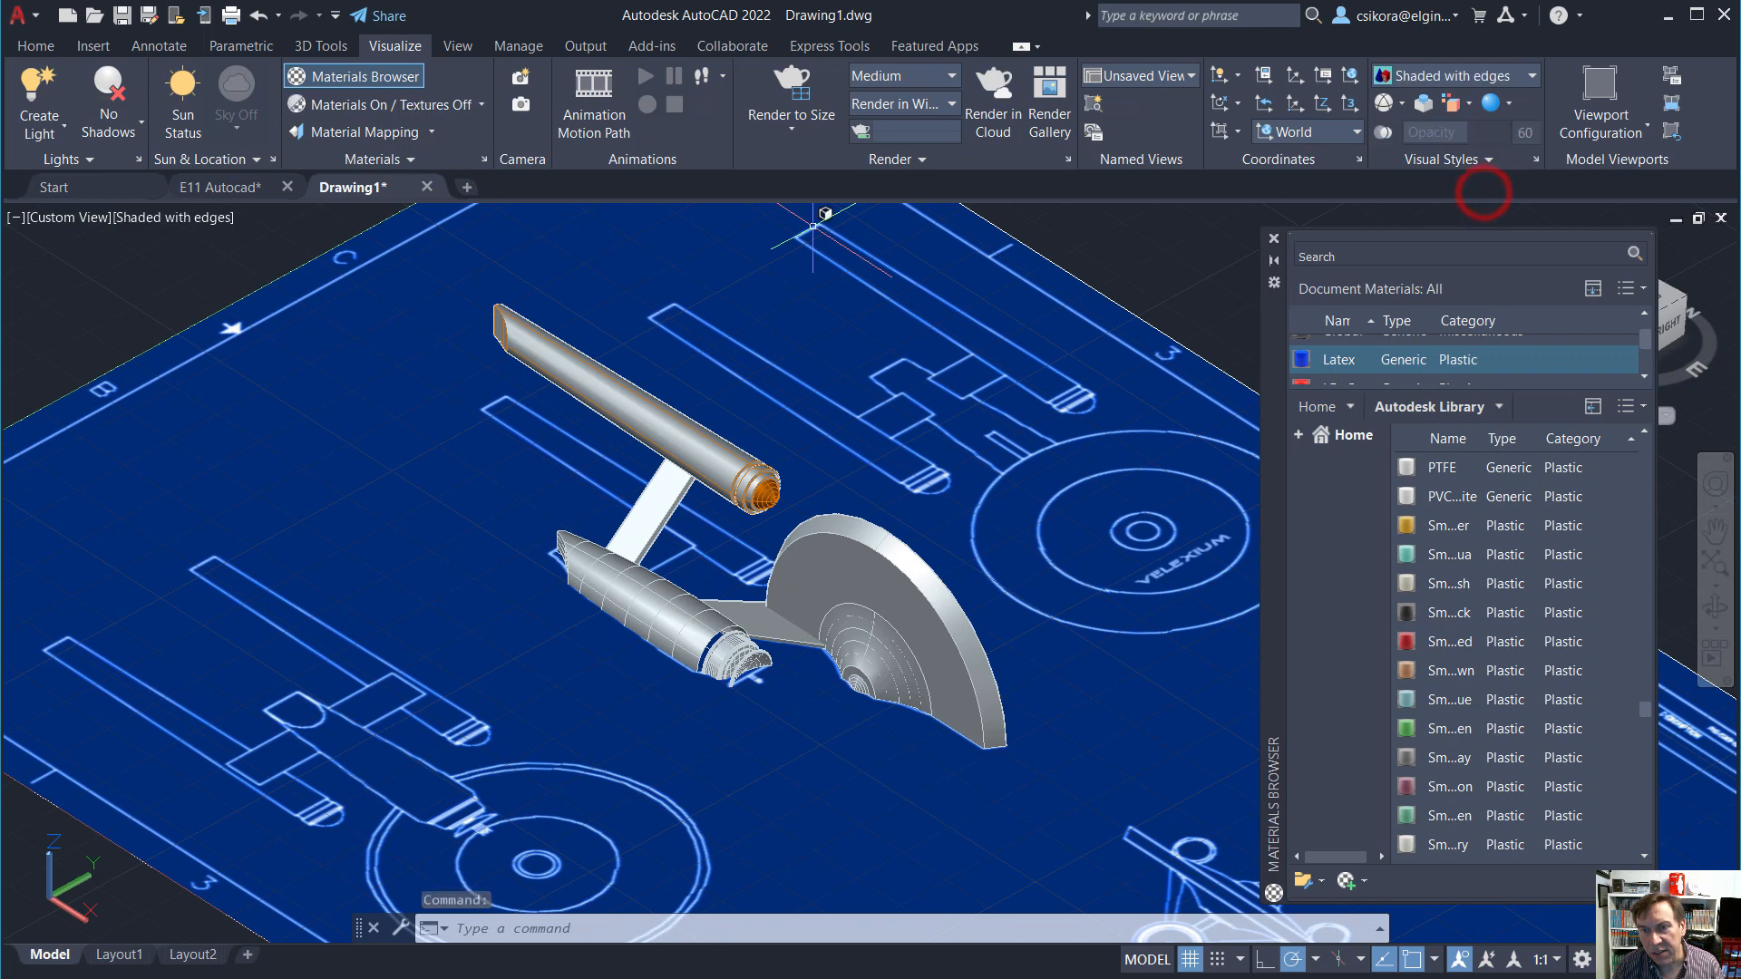
Select the concave deflector dish face at the front of the secondary hull and reapply the blue Latex plastic to it.
scroll(797, 692, "up", 5)
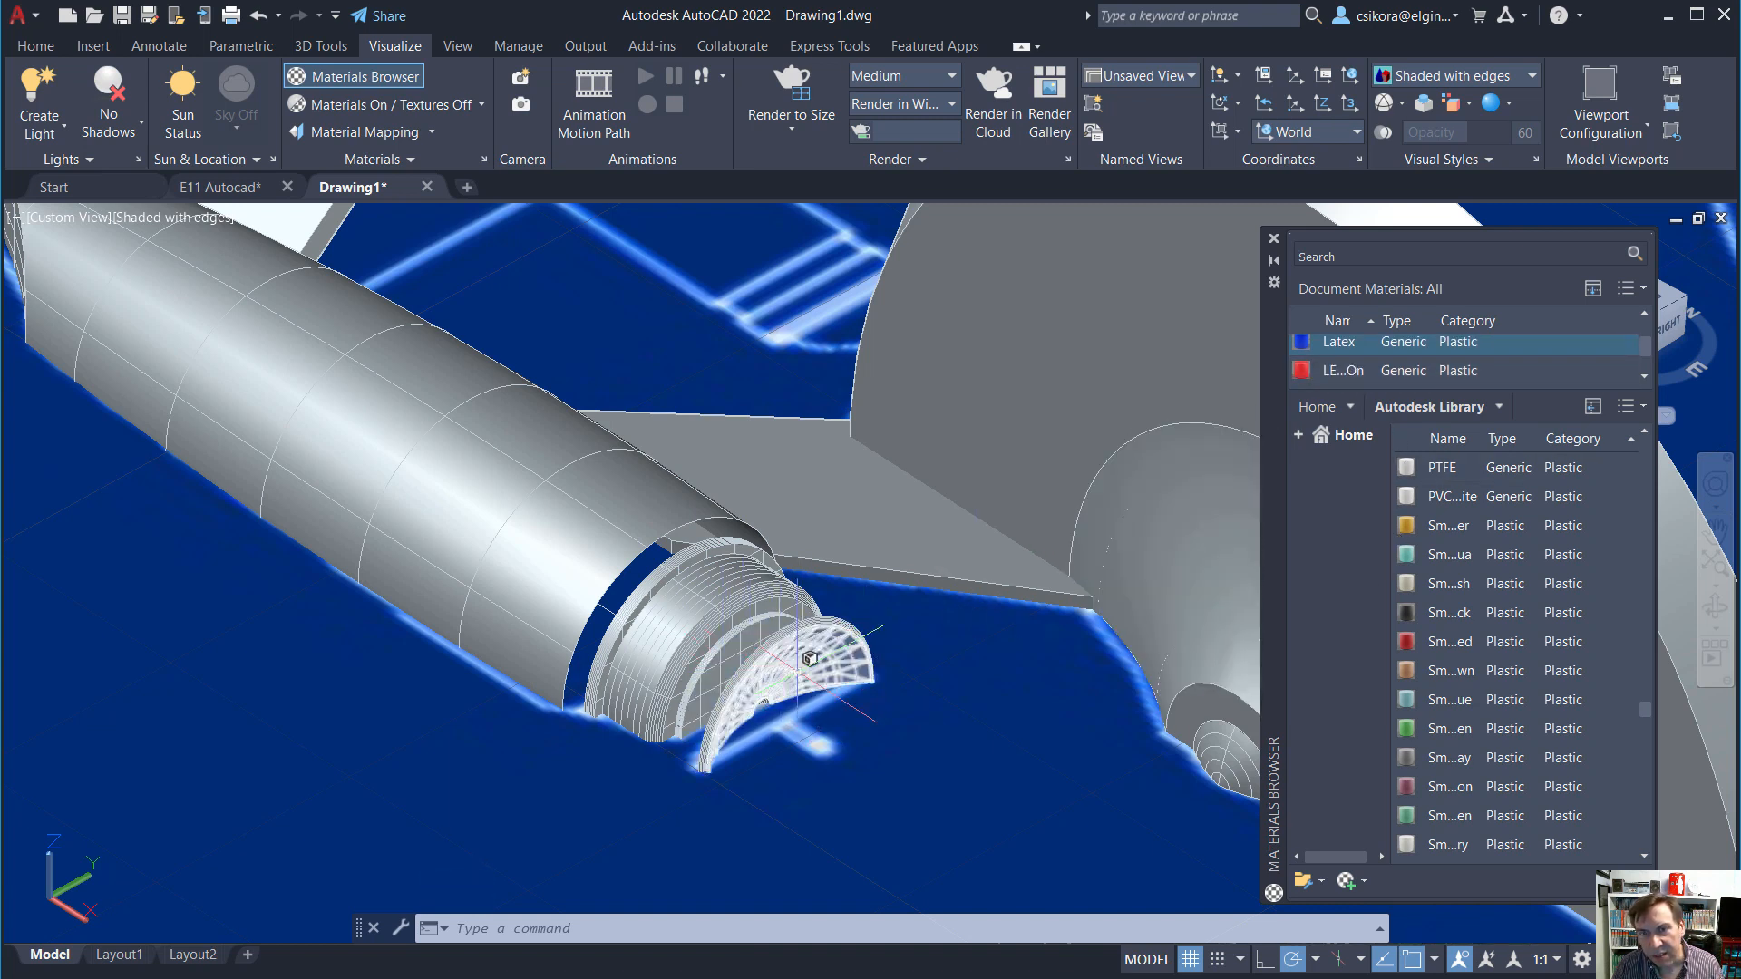
left_click(822, 663)
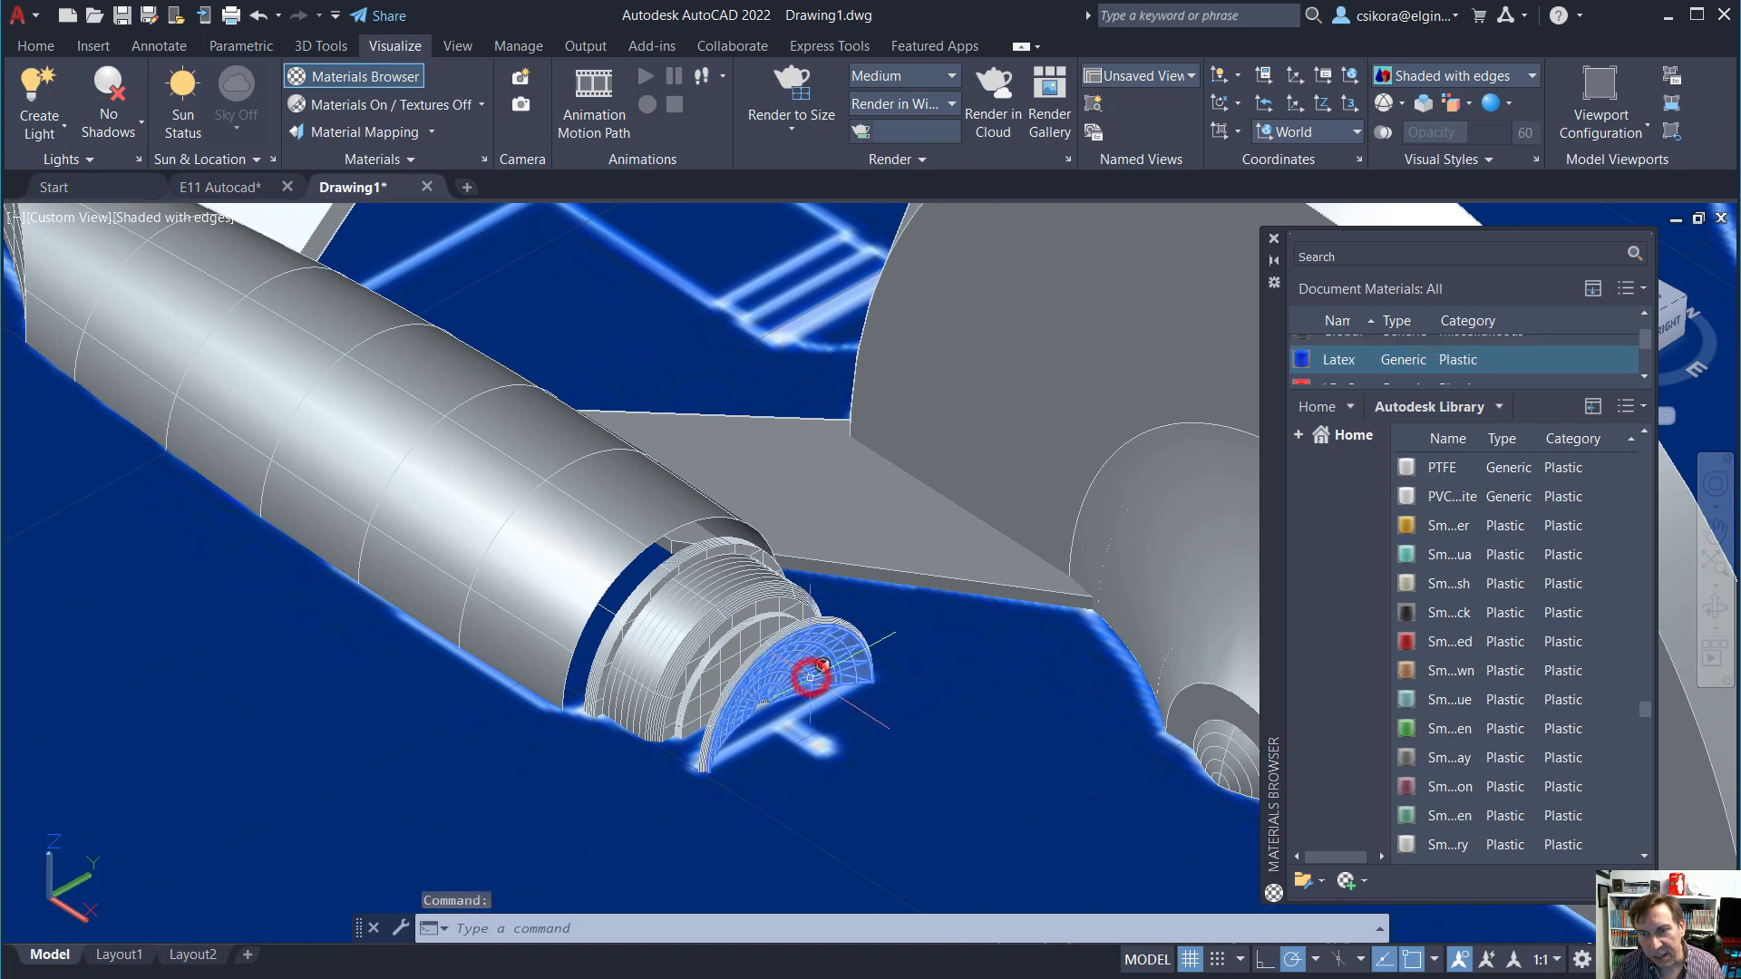
left_click(1354, 348)
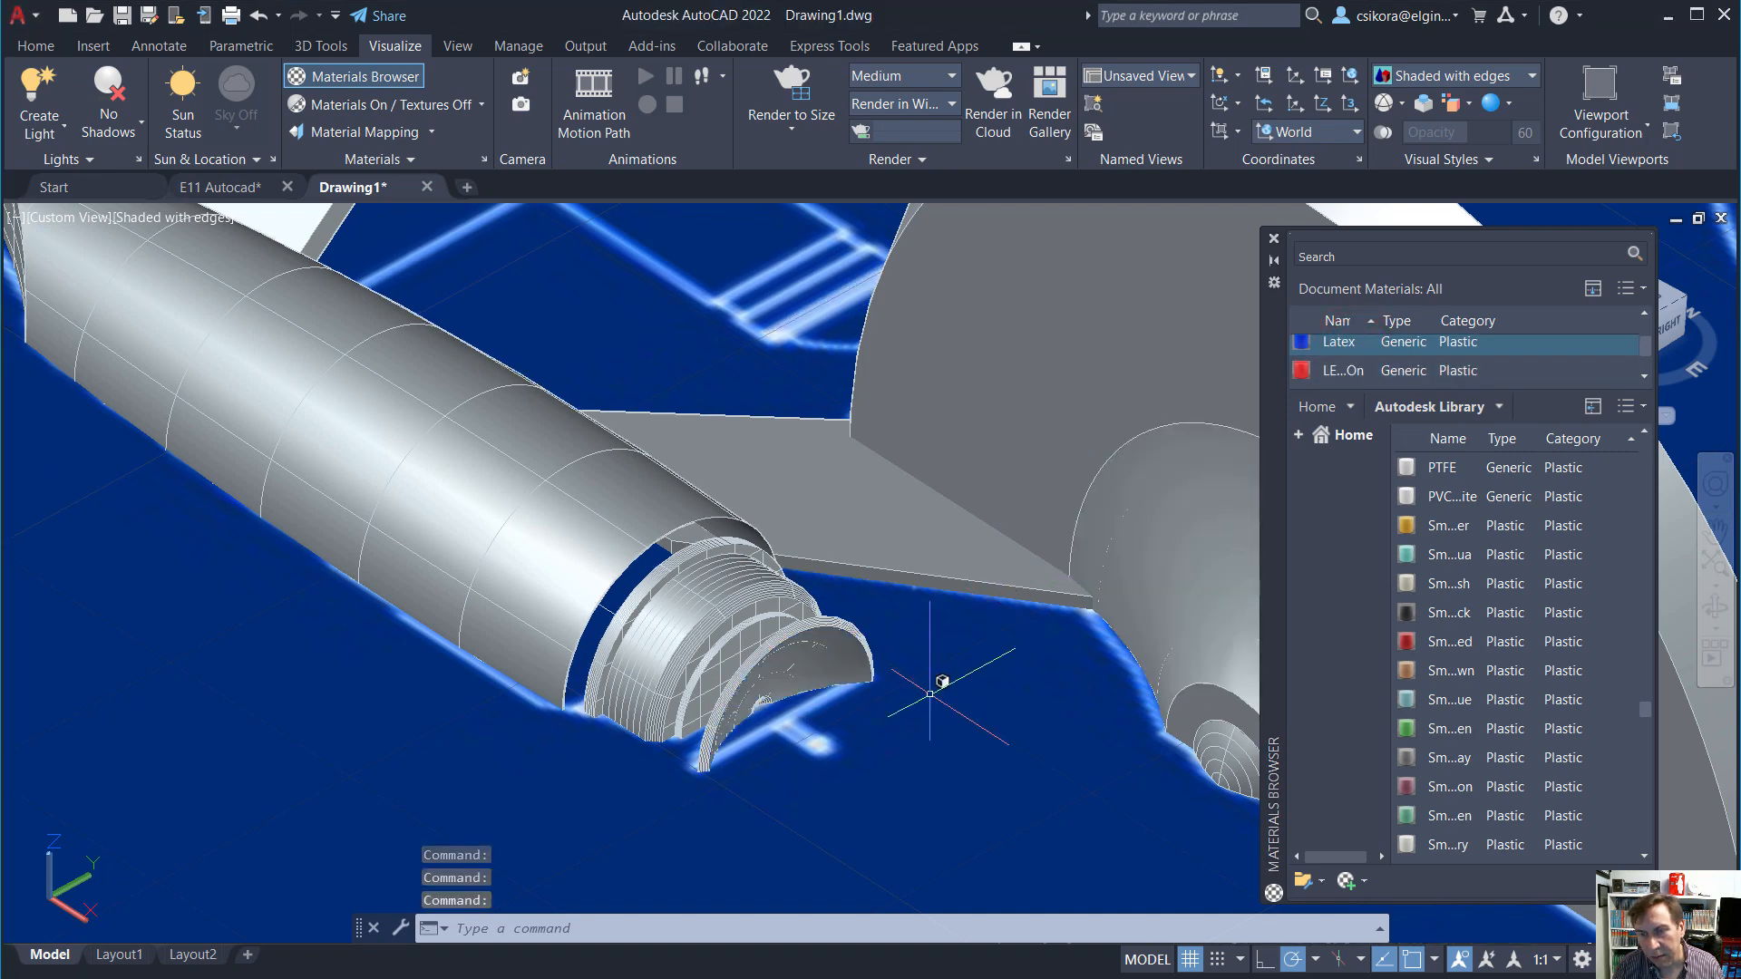
scroll(856, 743, "down", 4)
scroll(857, 823, "down", 2)
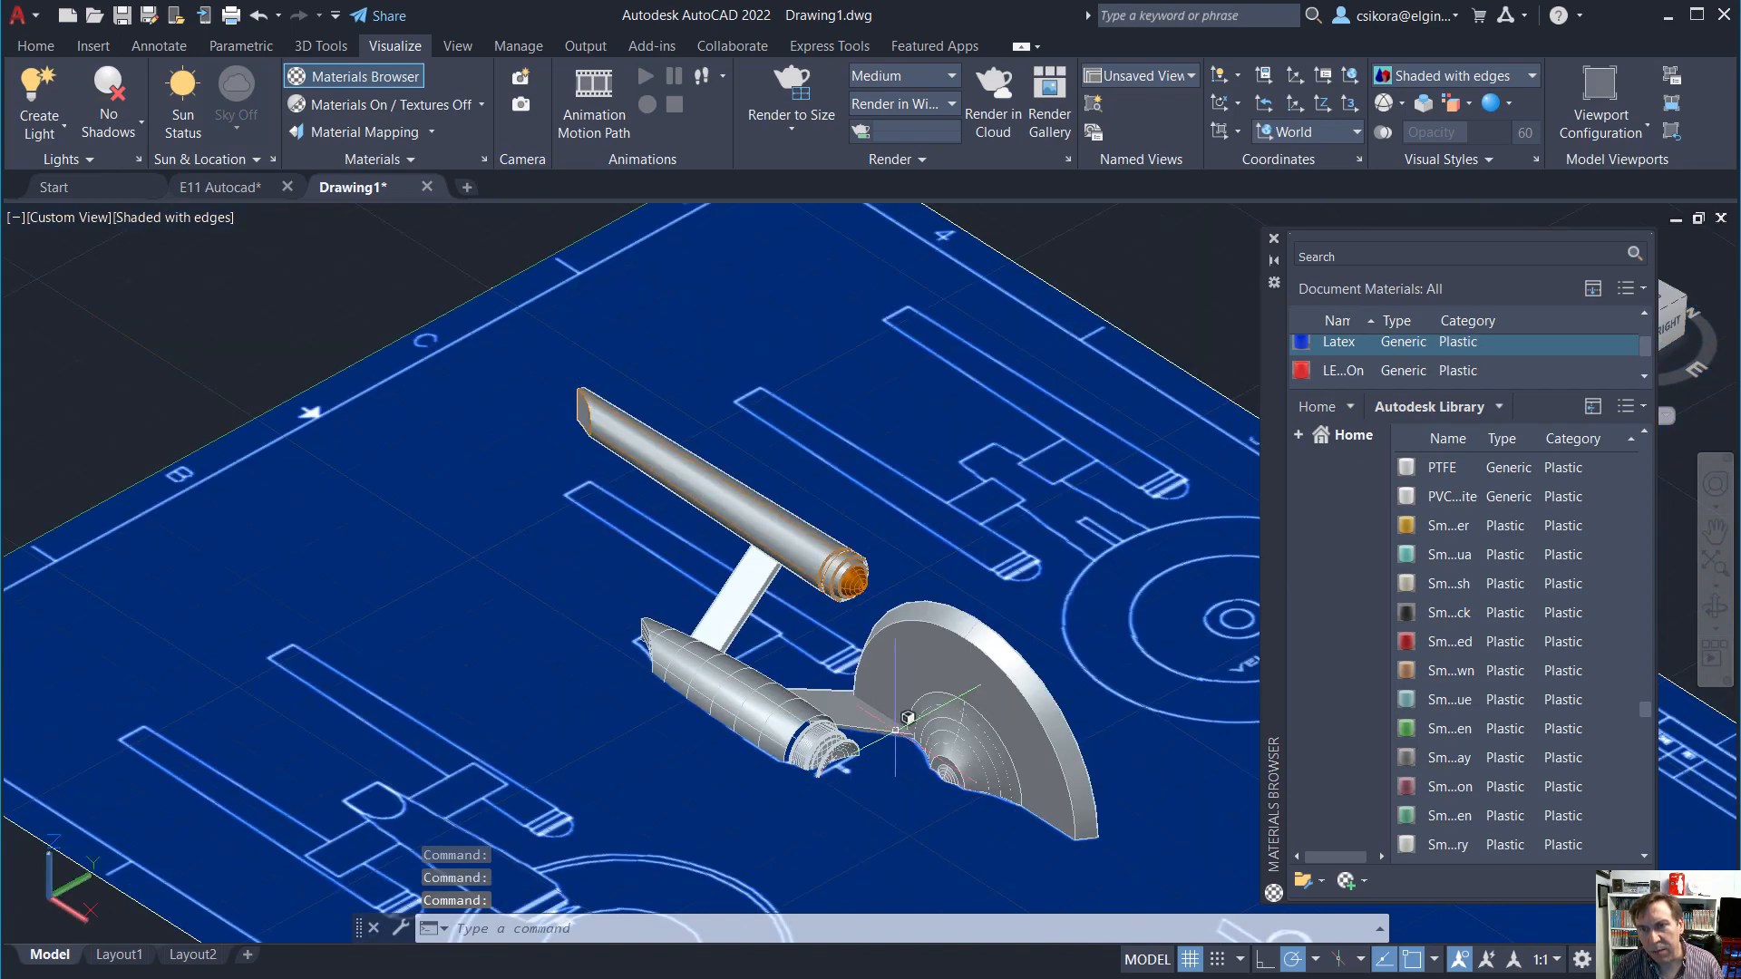
middle_click_drag(858, 822, 1013, 672, "shift")
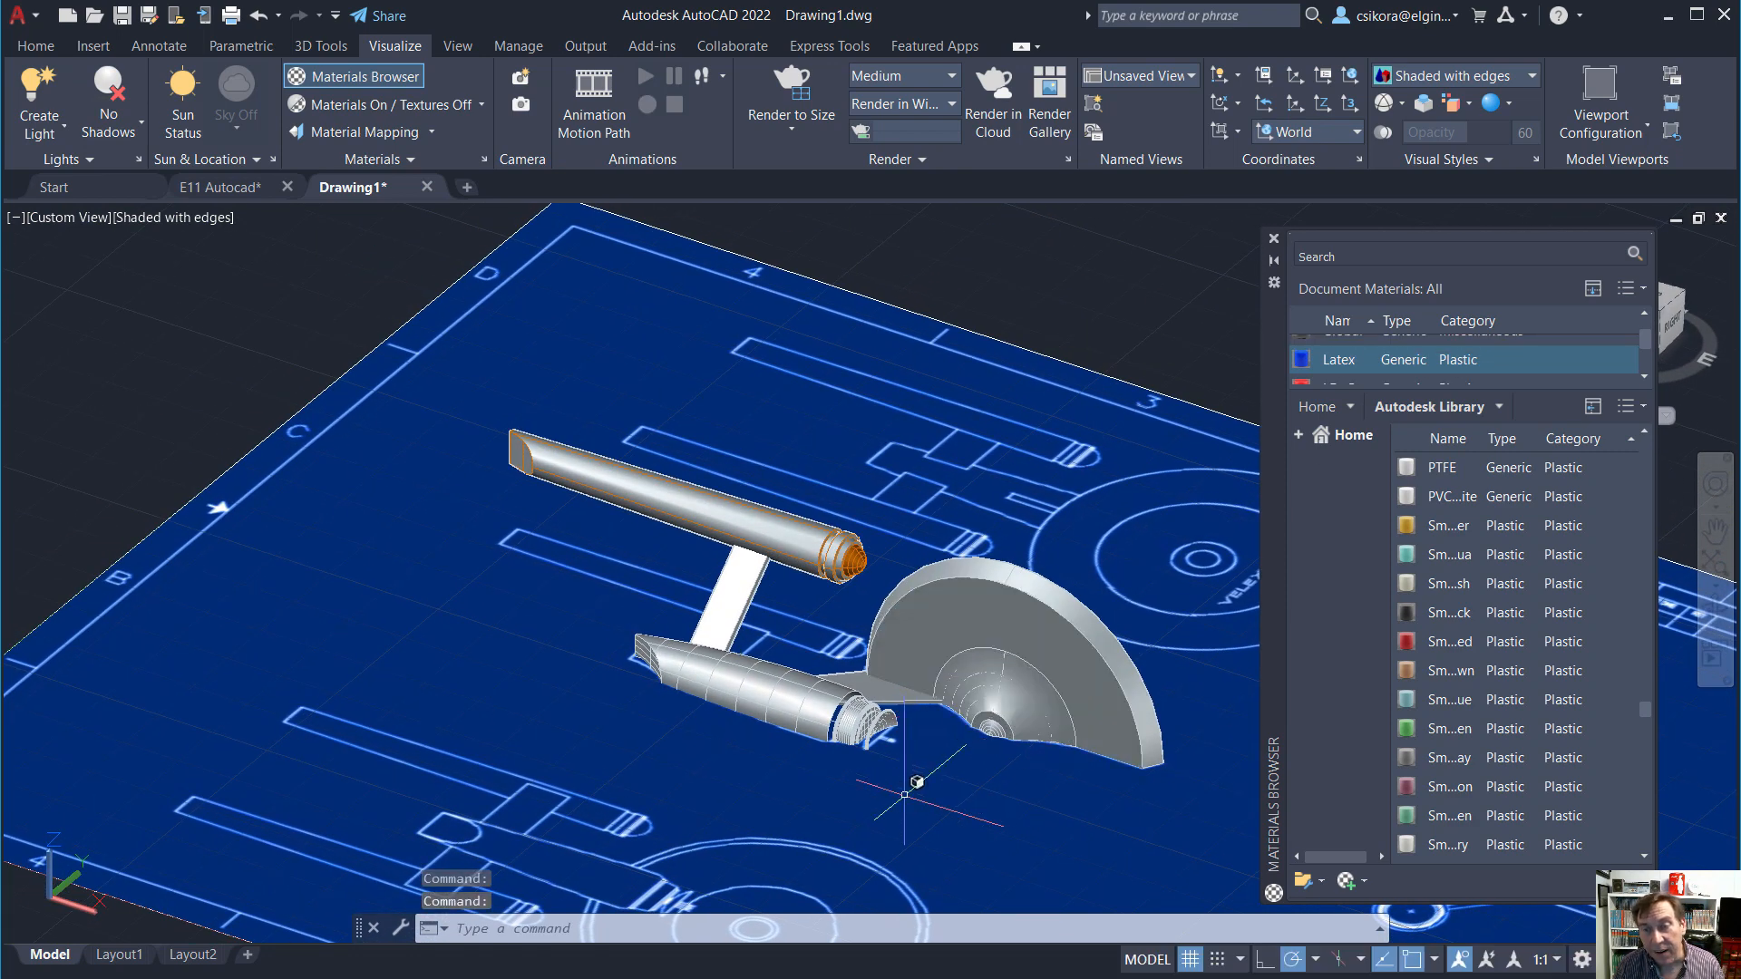